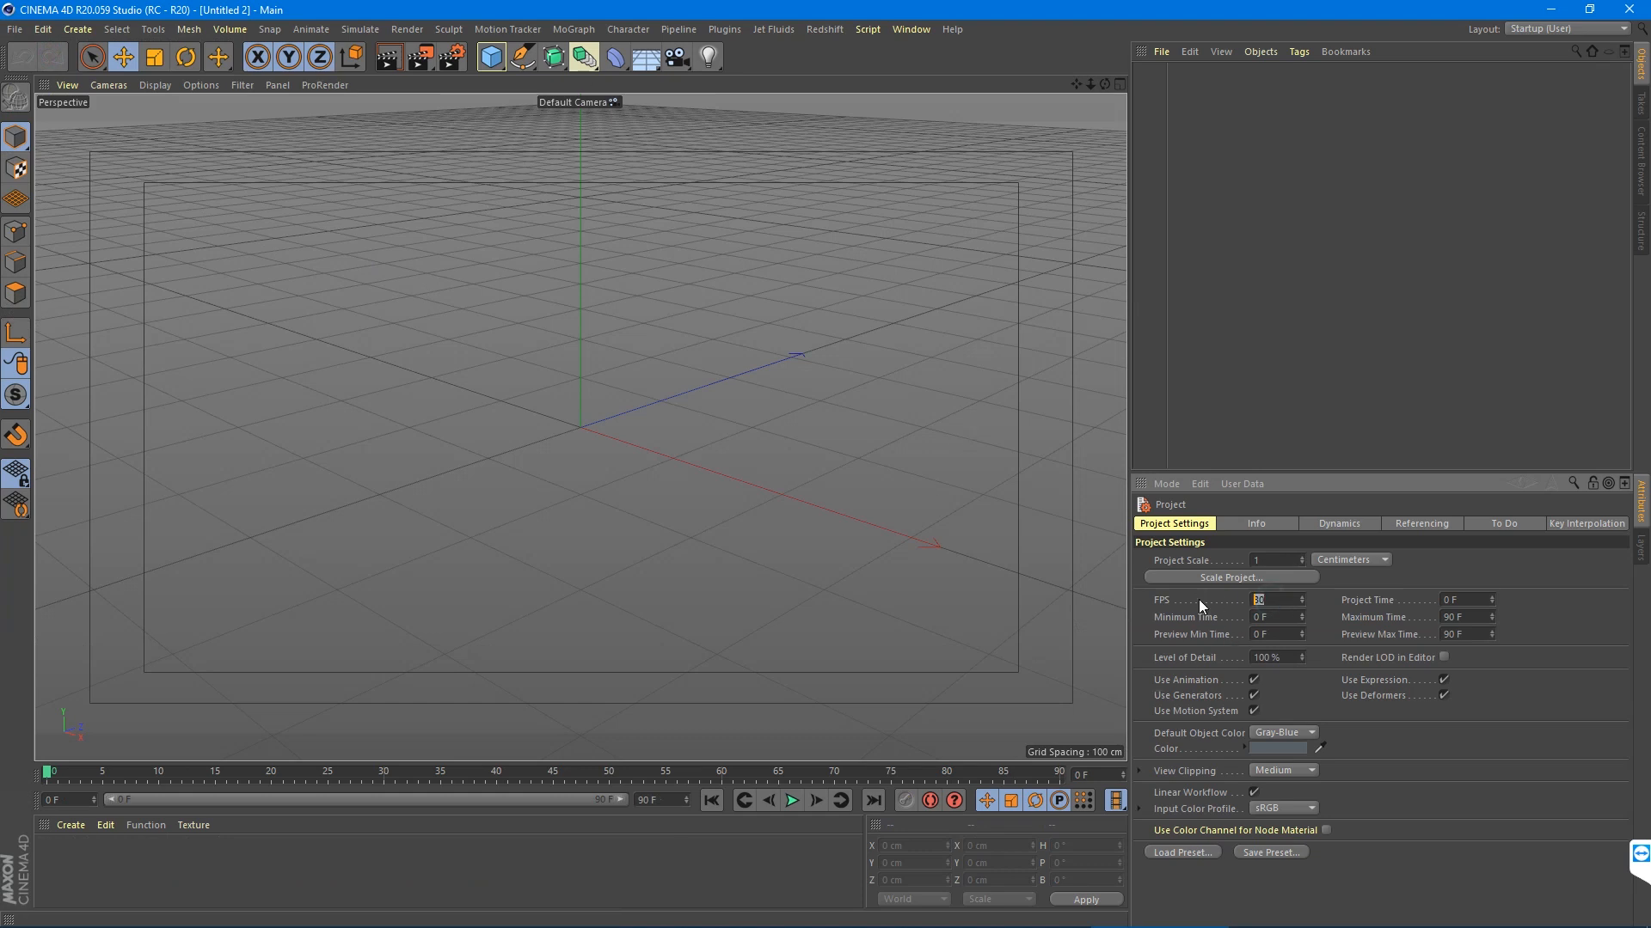
- Set the project frame rate to 24 FPS
type("1")
type("4")
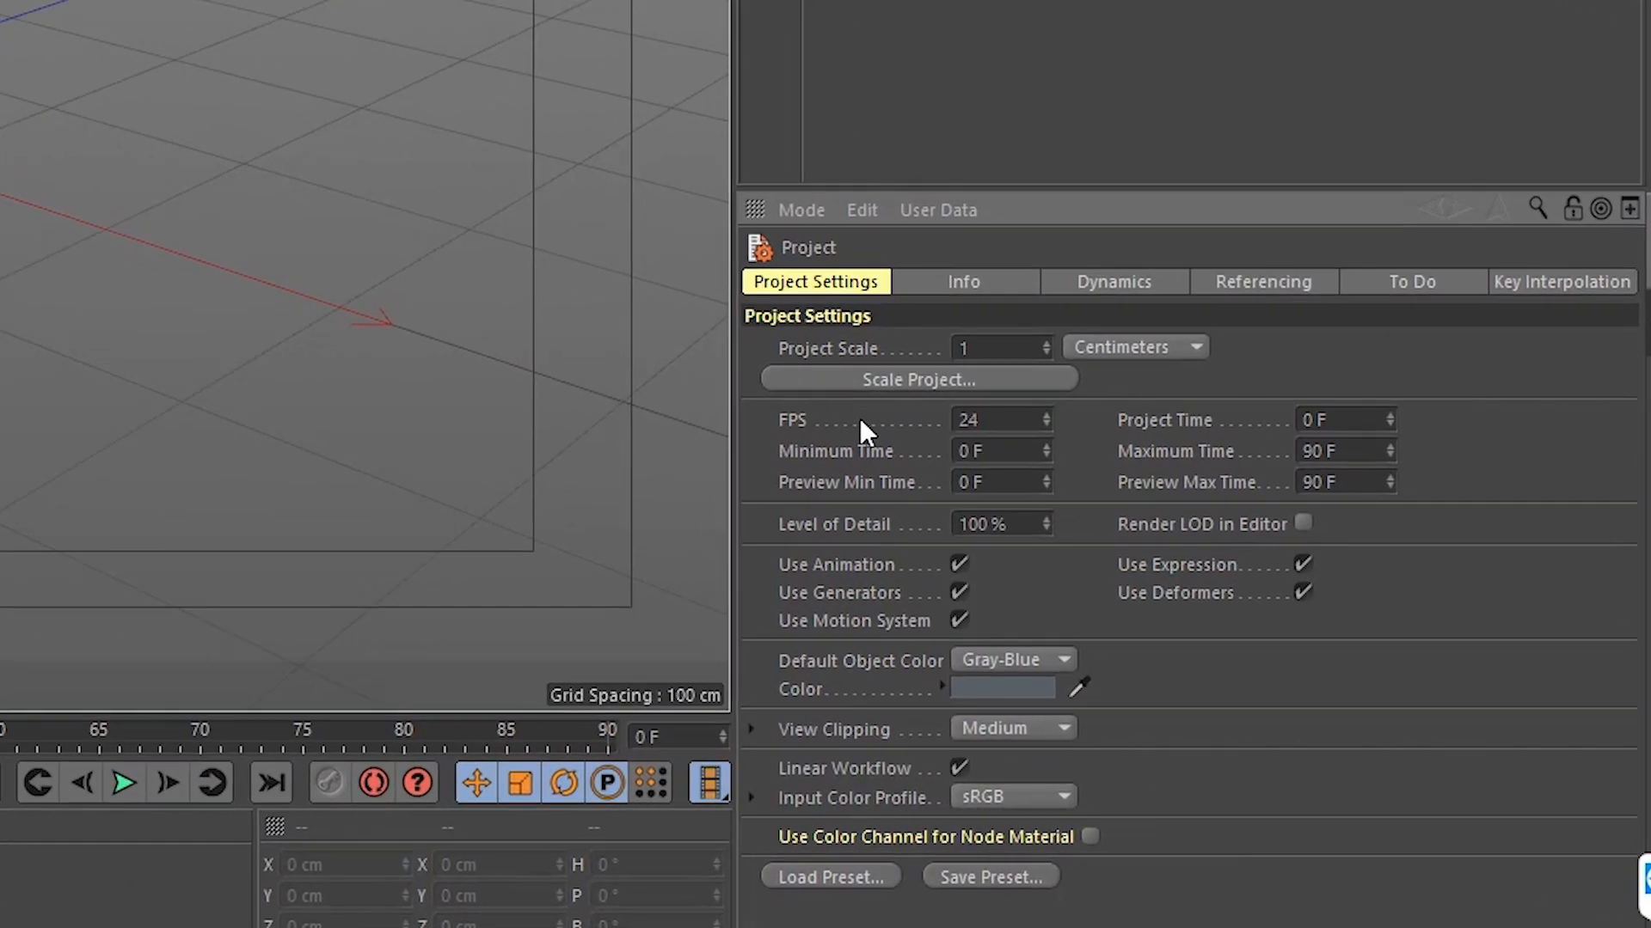
key("Return")
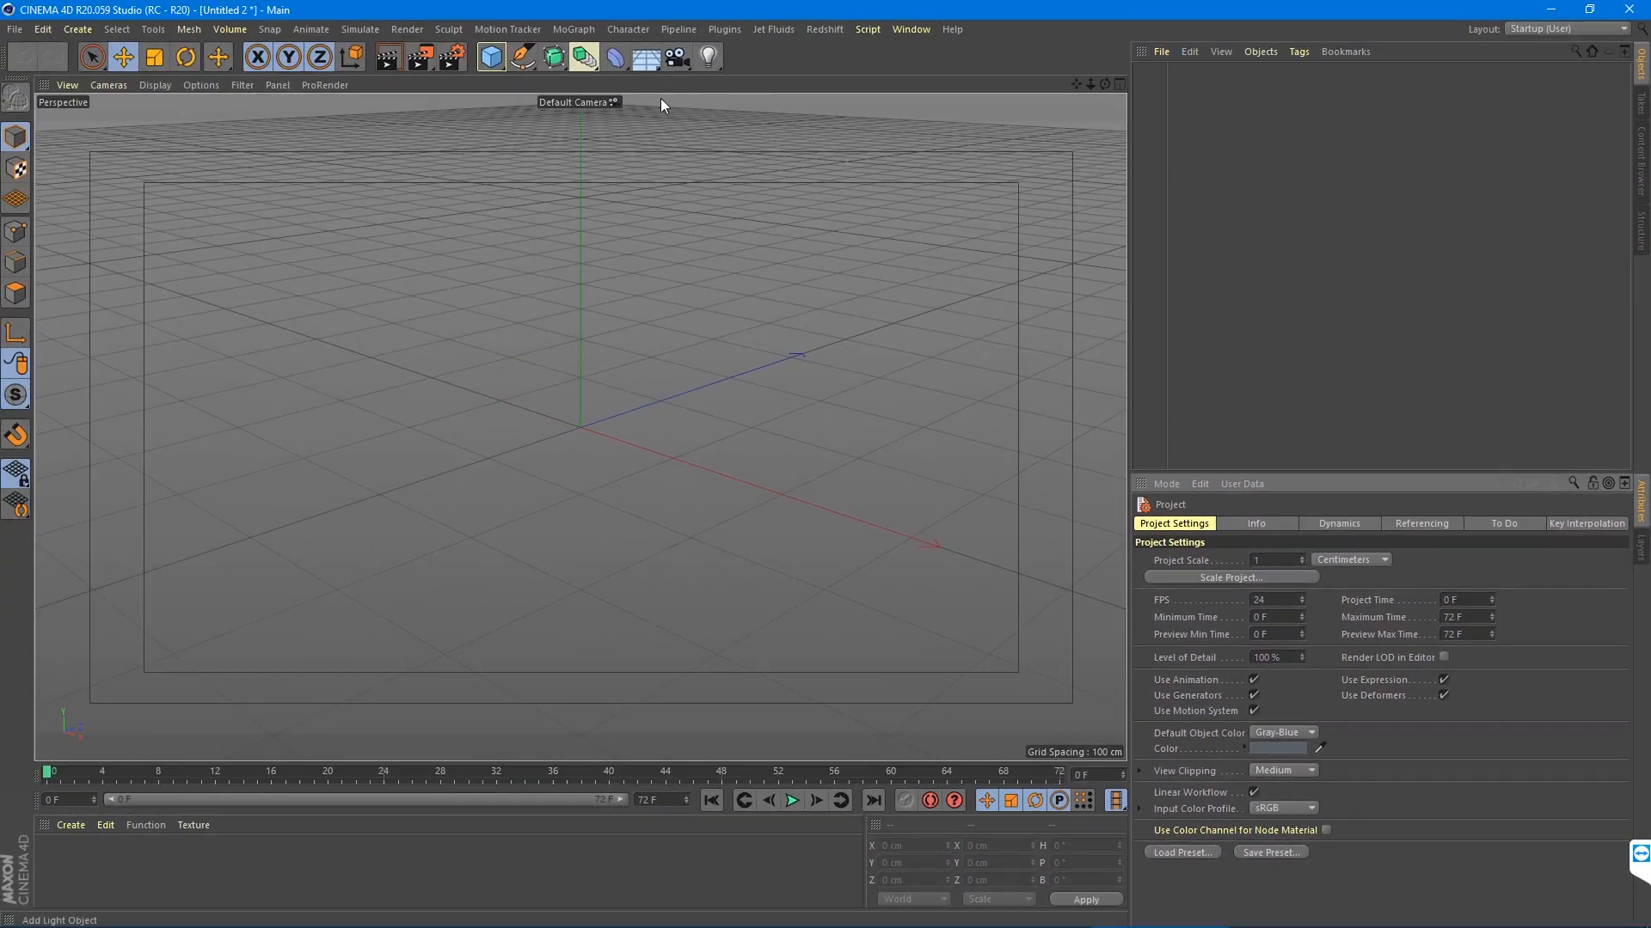
- Add a plane primitive and set its width and height to 4000 cm
left_click_drag(618, 396, 584, 172, "alt")
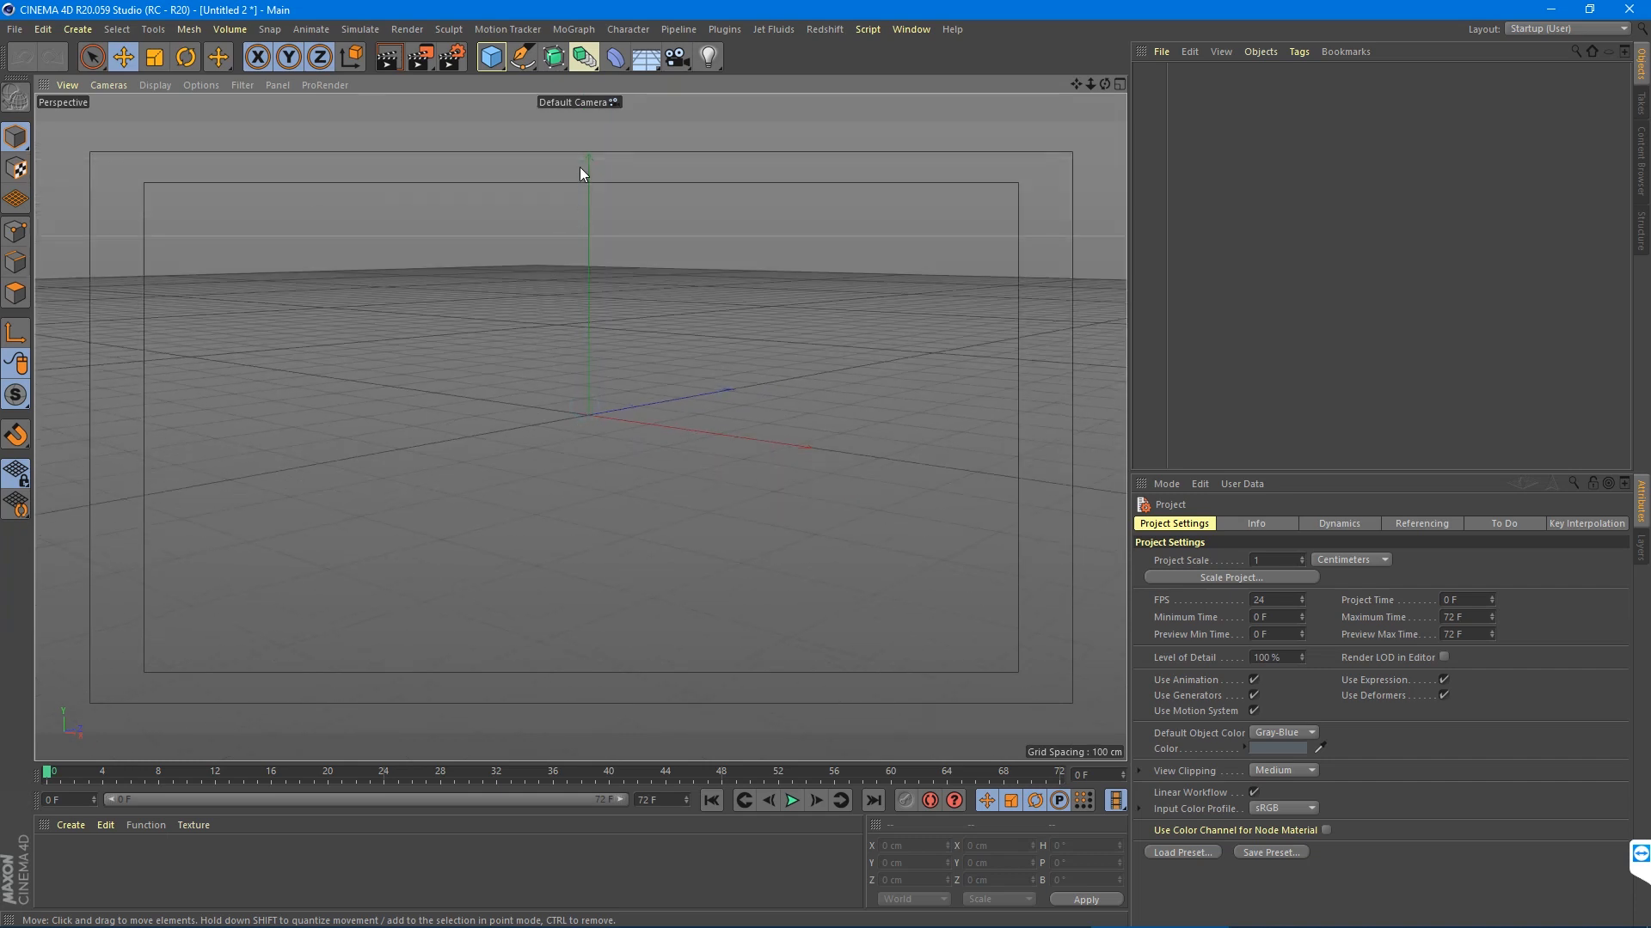
left_click(491, 57)
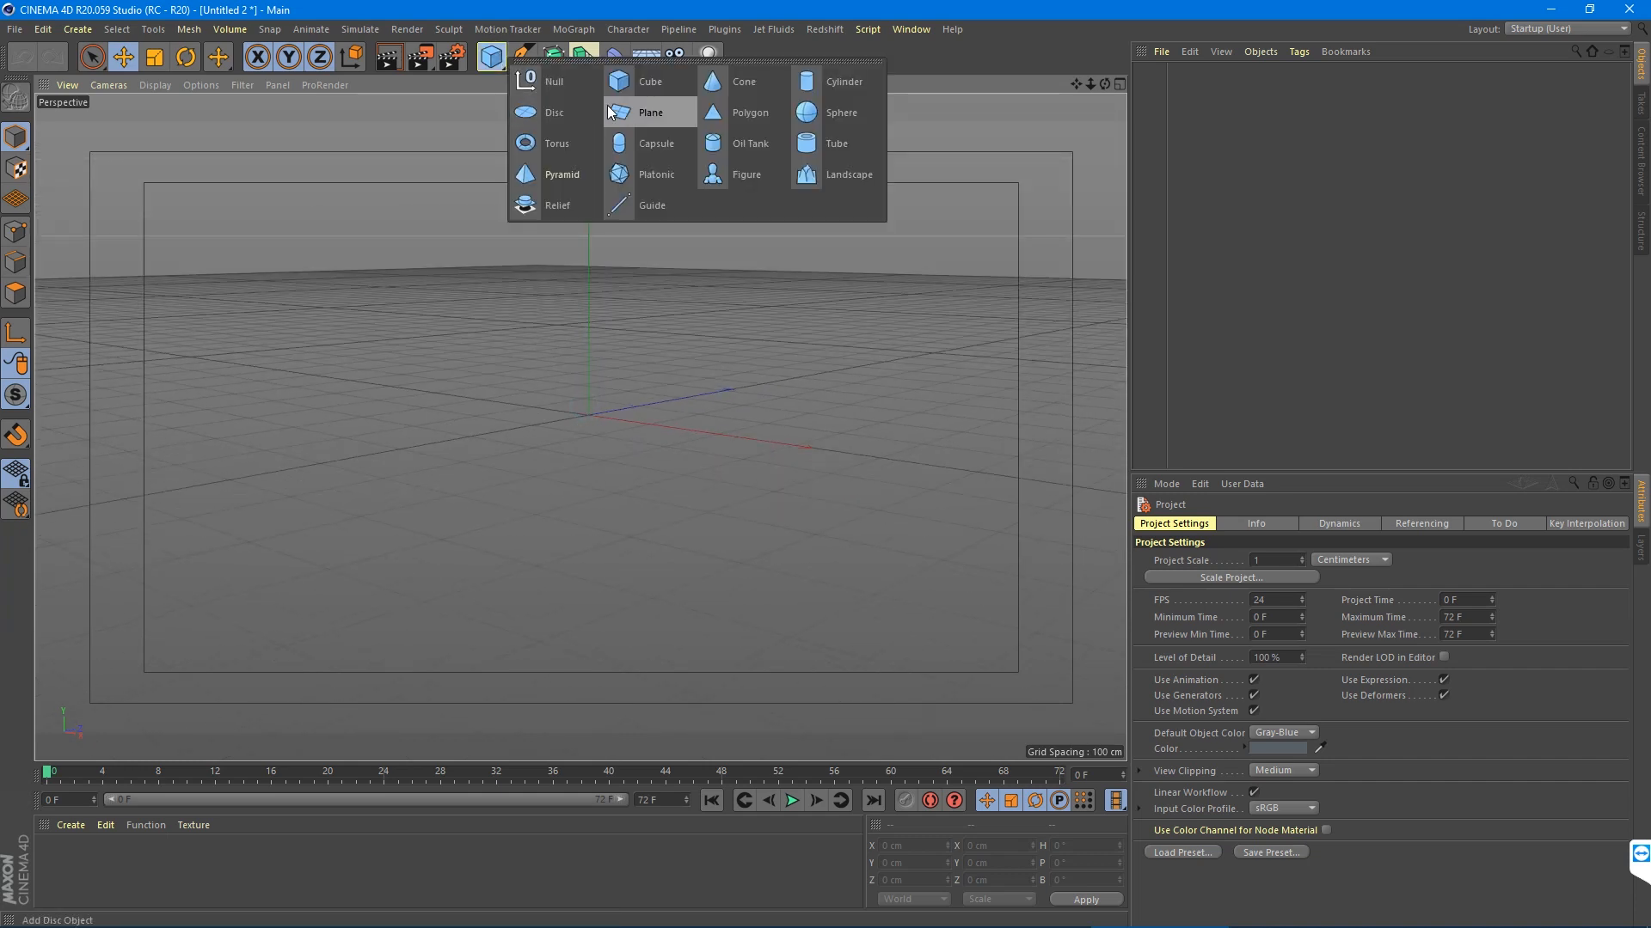
left_click(646, 112)
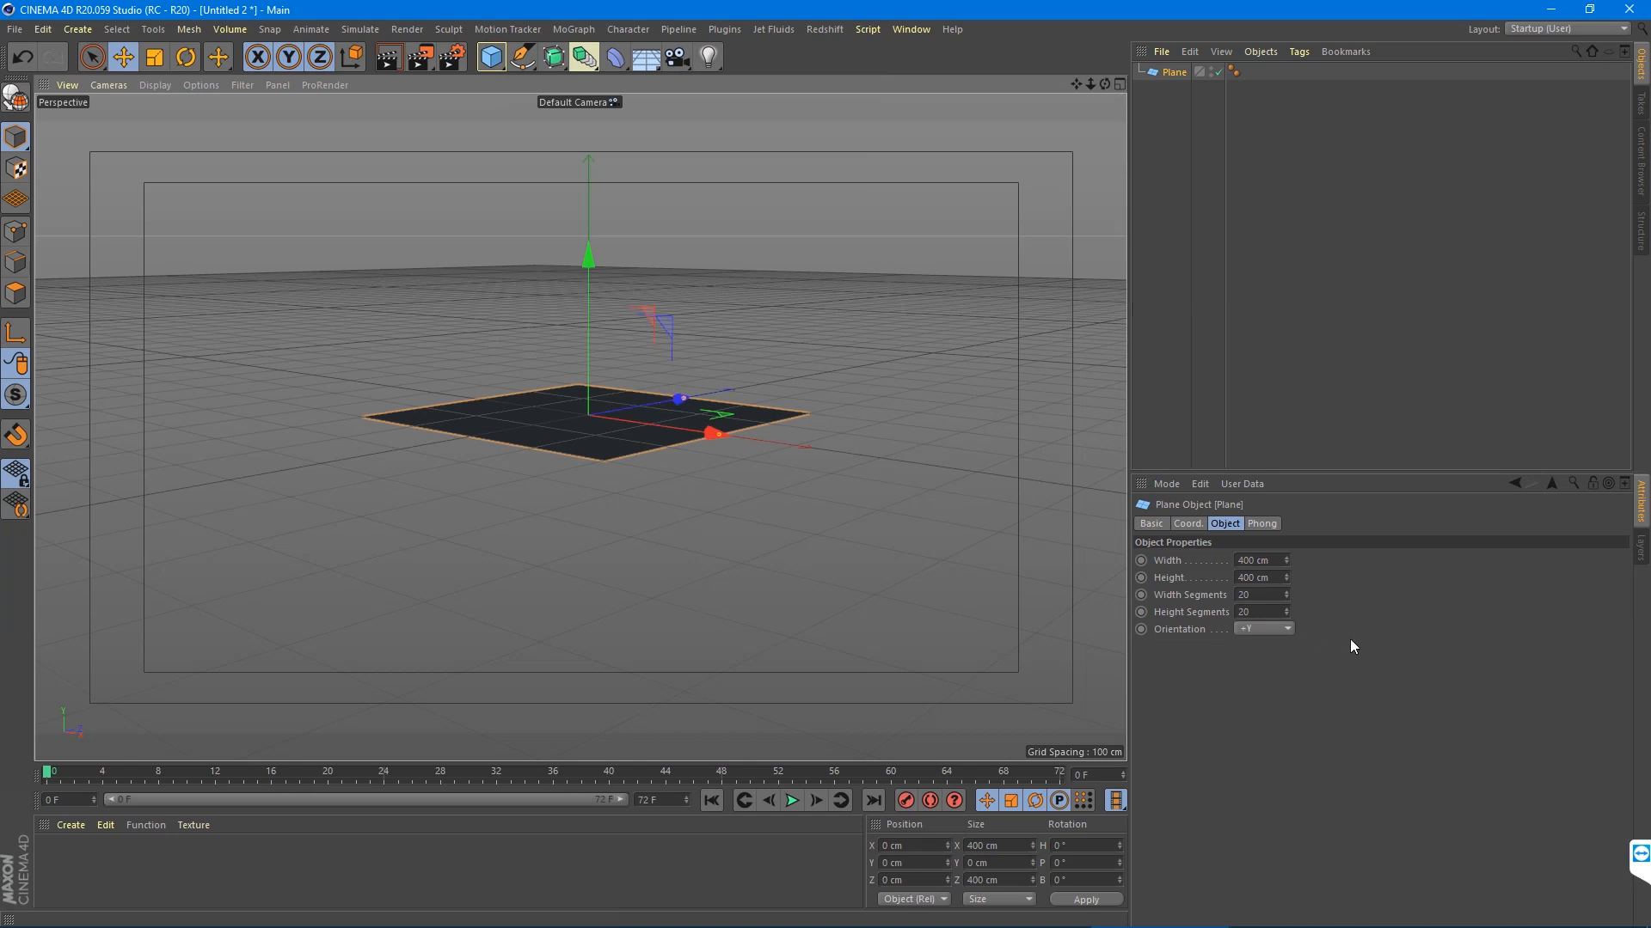
left_click(1255, 562)
type("0")
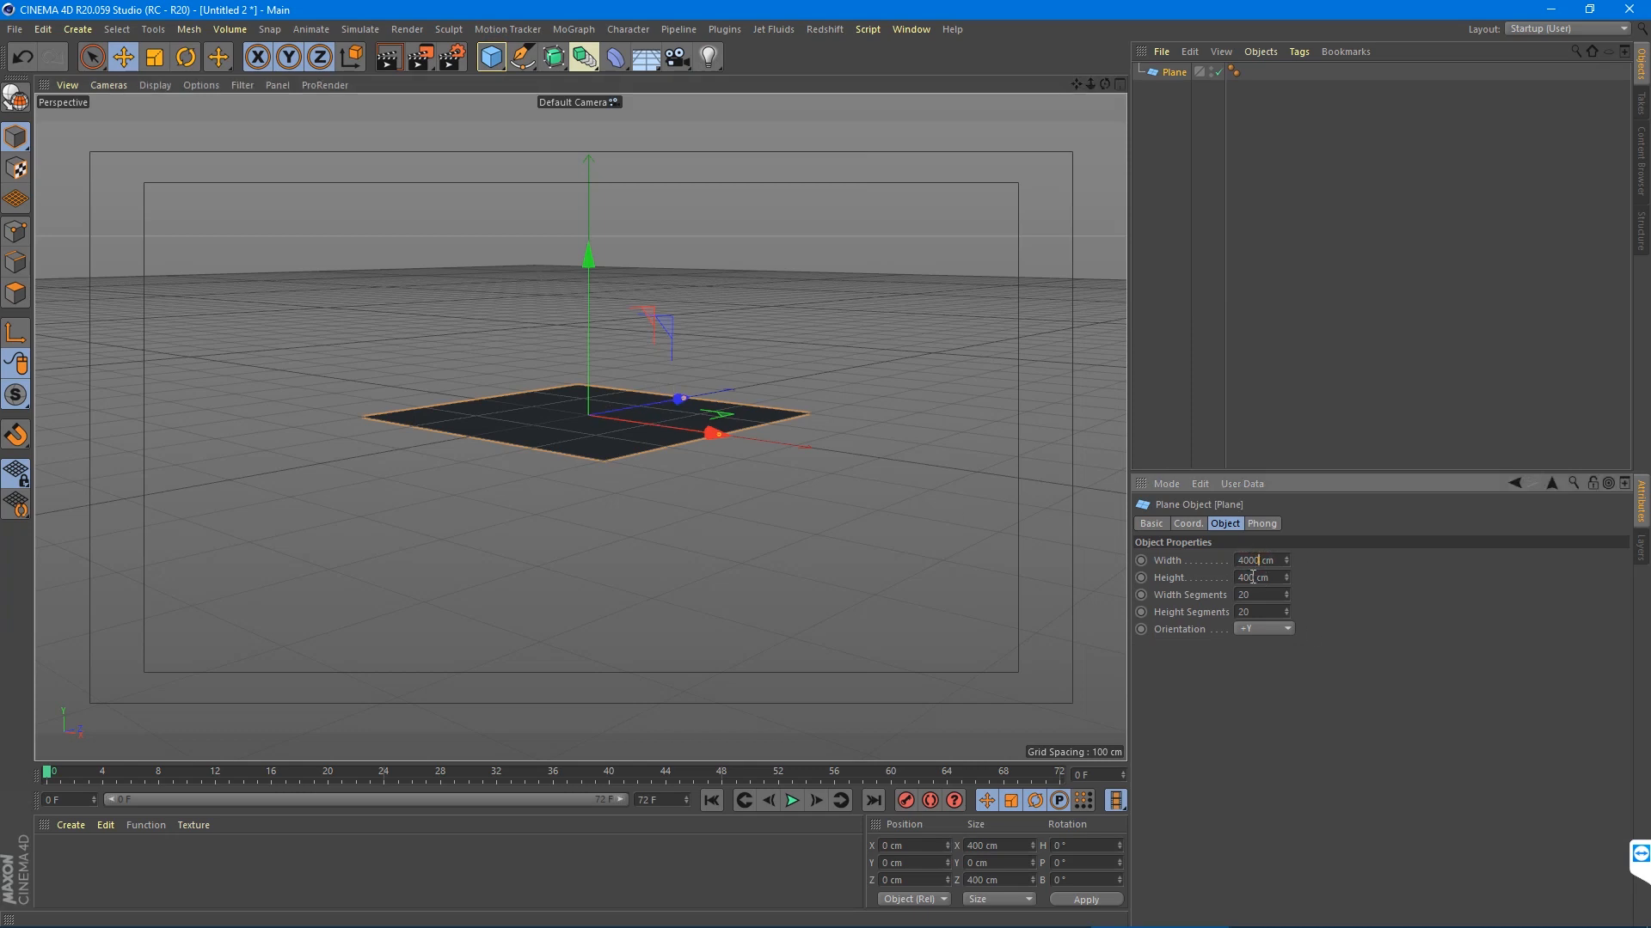
left_click(1253, 577)
type("0")
left_click(1401, 574)
- Set the plane's width and height segments to 10 and make the plane editable
double_click(1243, 595)
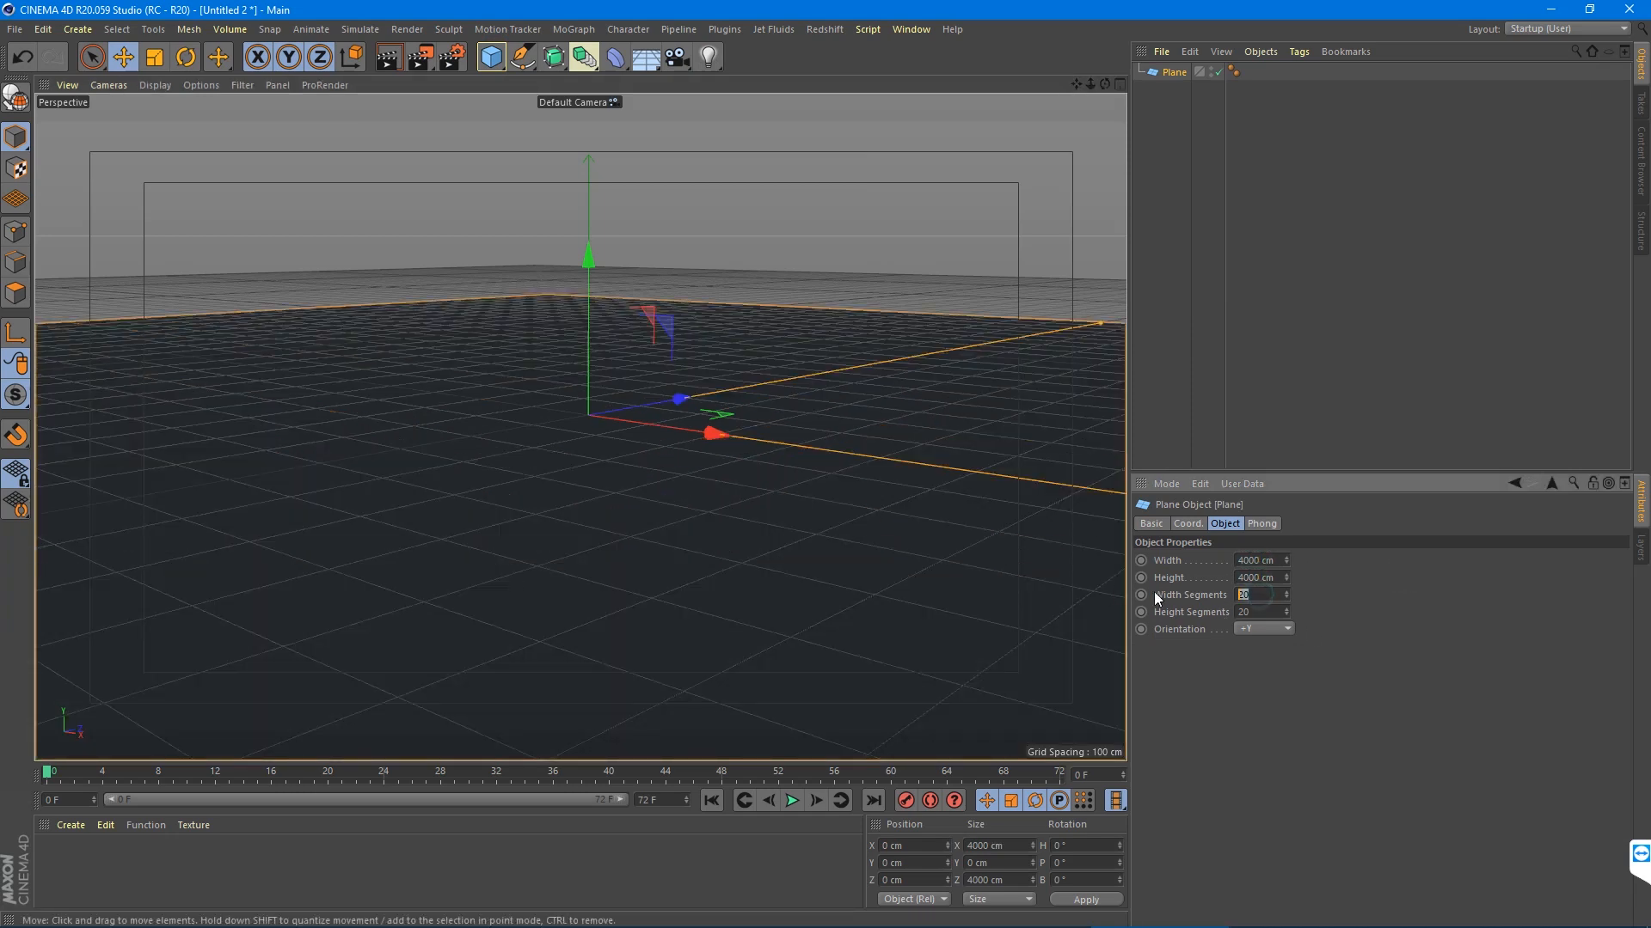
double_click(1246, 611)
type("10")
left_click(1293, 671)
key("c")
- Select the plane's back edge in edge mode and extrude it slightly backward and upward to a height of about 653 cm
scroll(824, 302, "down", 3)
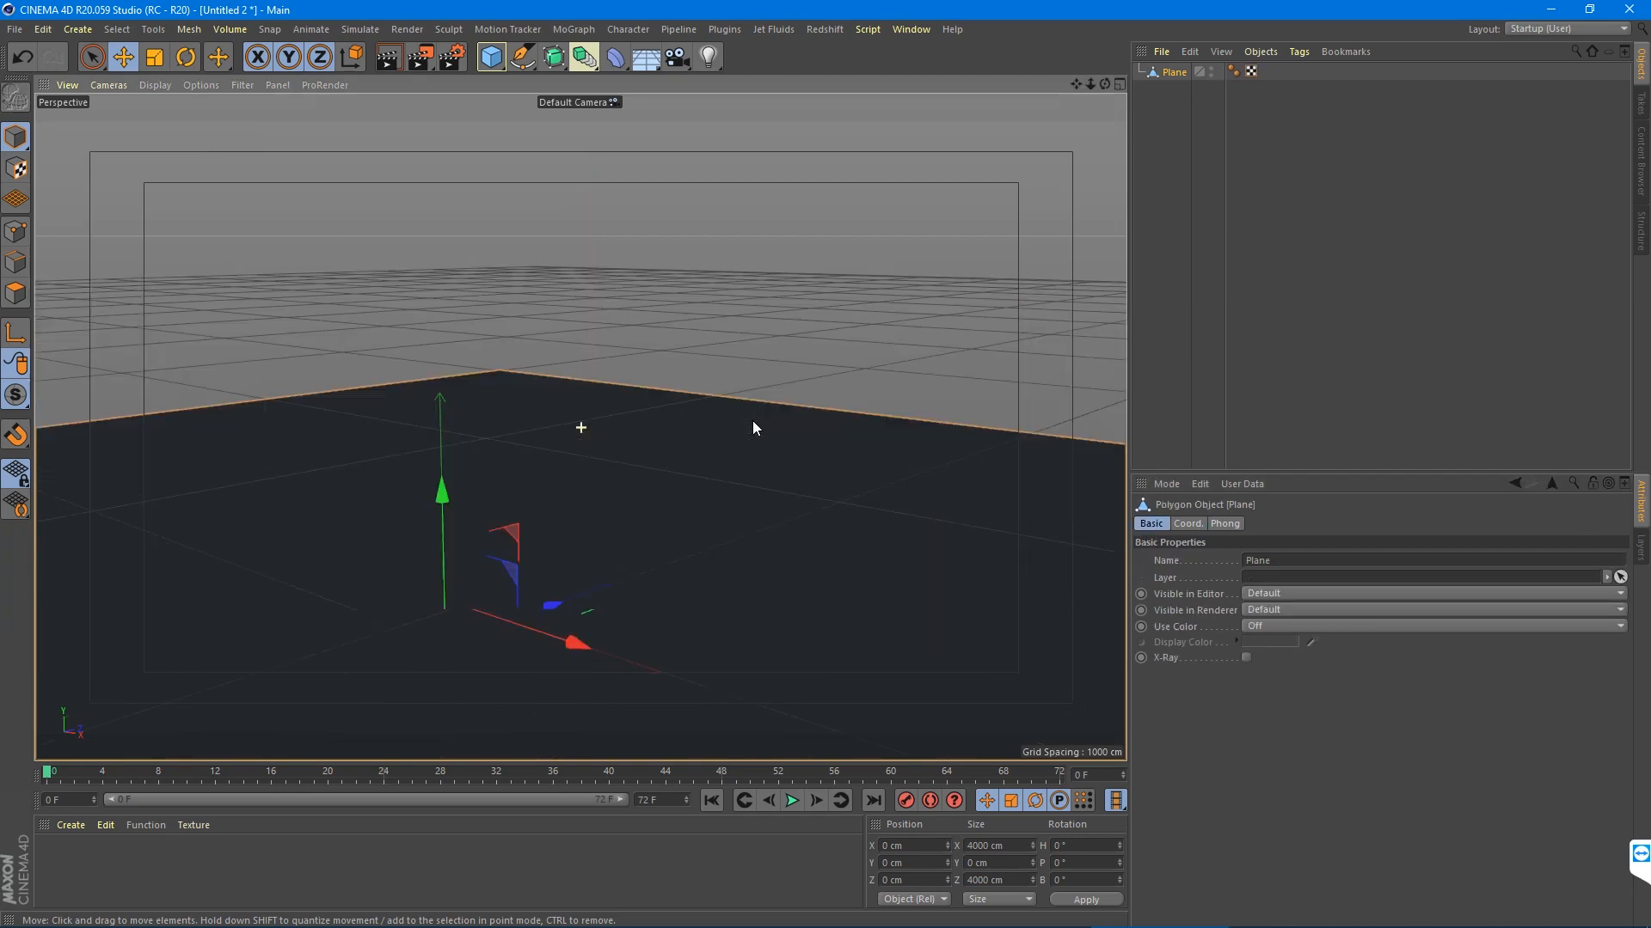
left_click(16, 262)
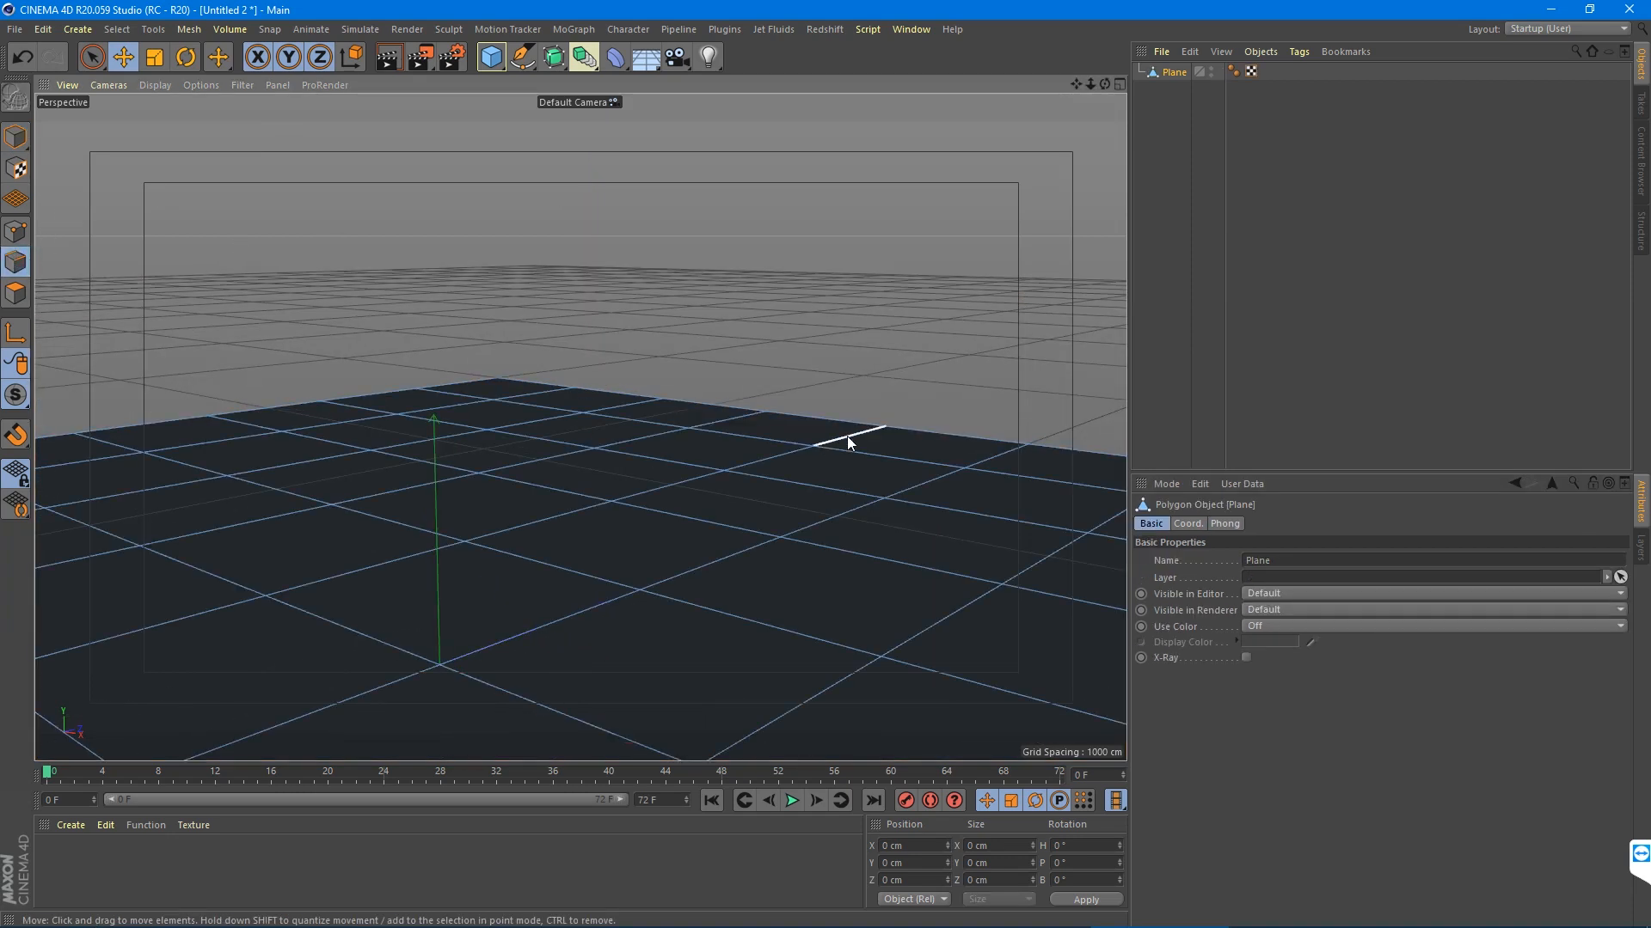
left_click(907, 436)
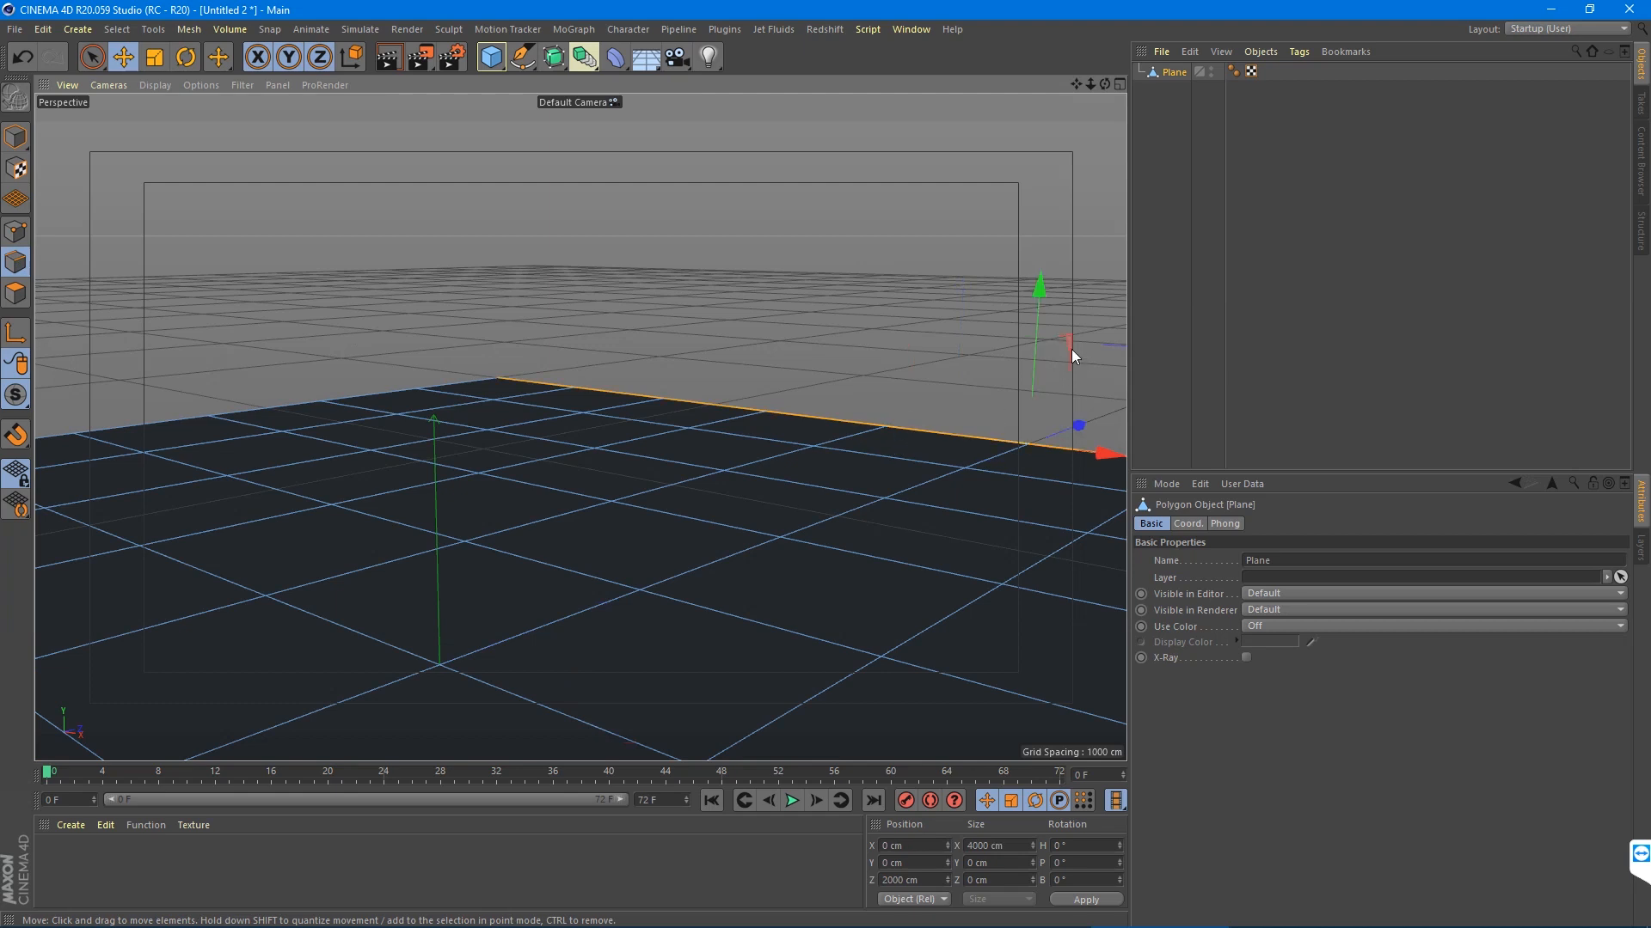
left_click_drag(1069, 344, 1055, 107, "ctrl")
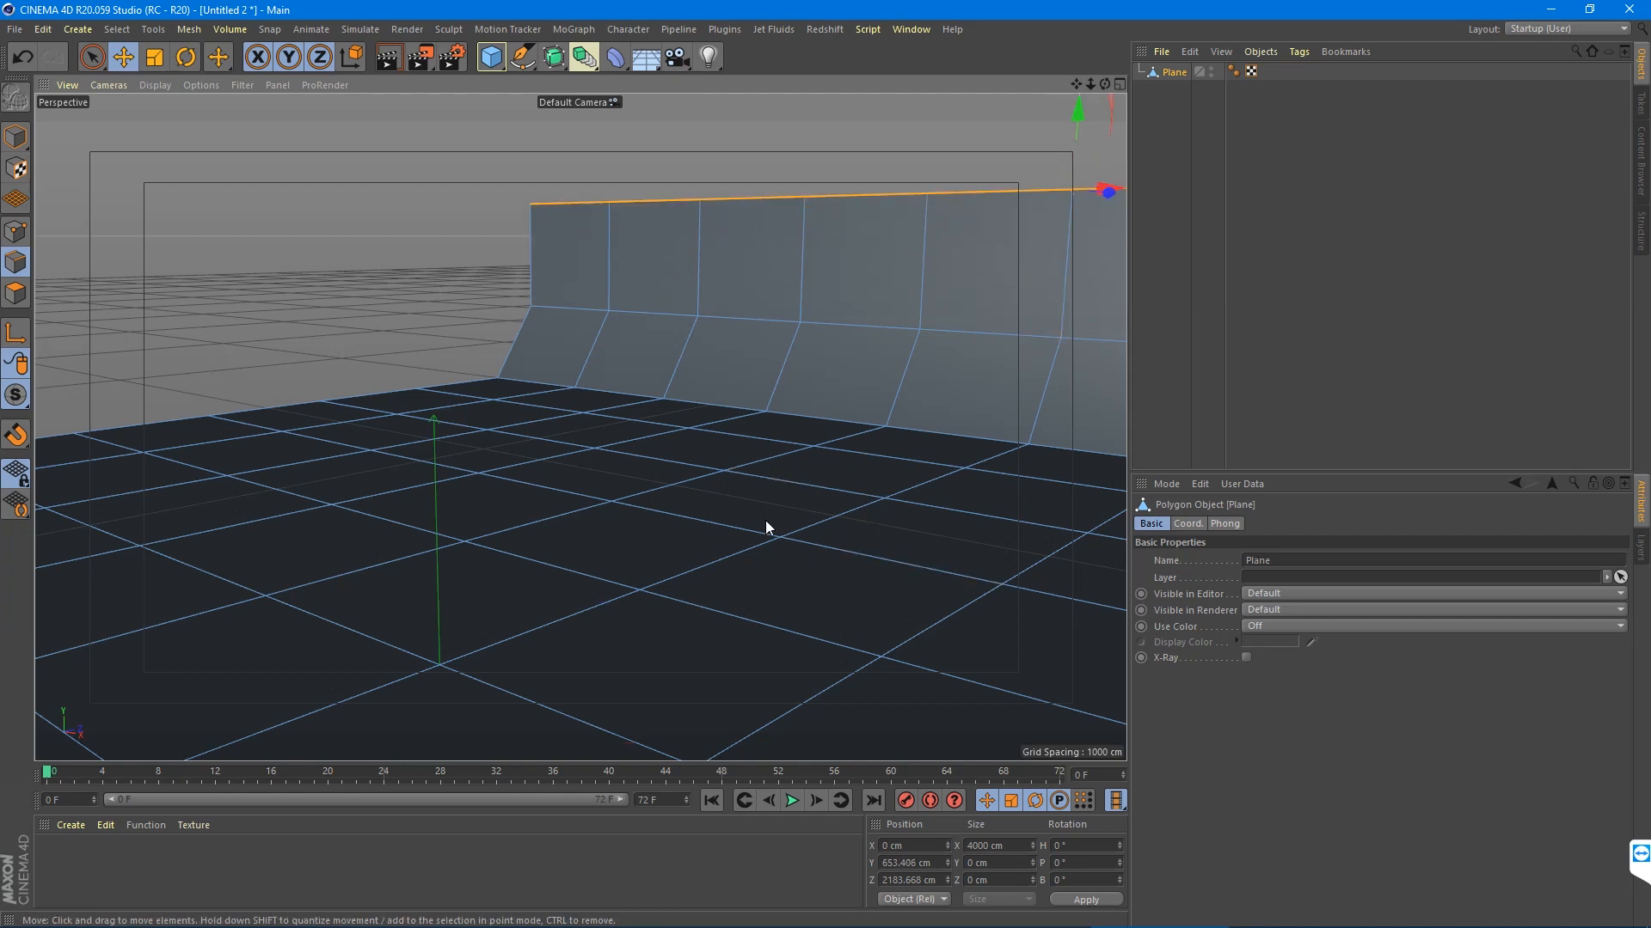
- Extrude the wall's upper edge further straight up to a total height of about 2480 cm
left_click_drag(944, 416, 637, 433, "alt")
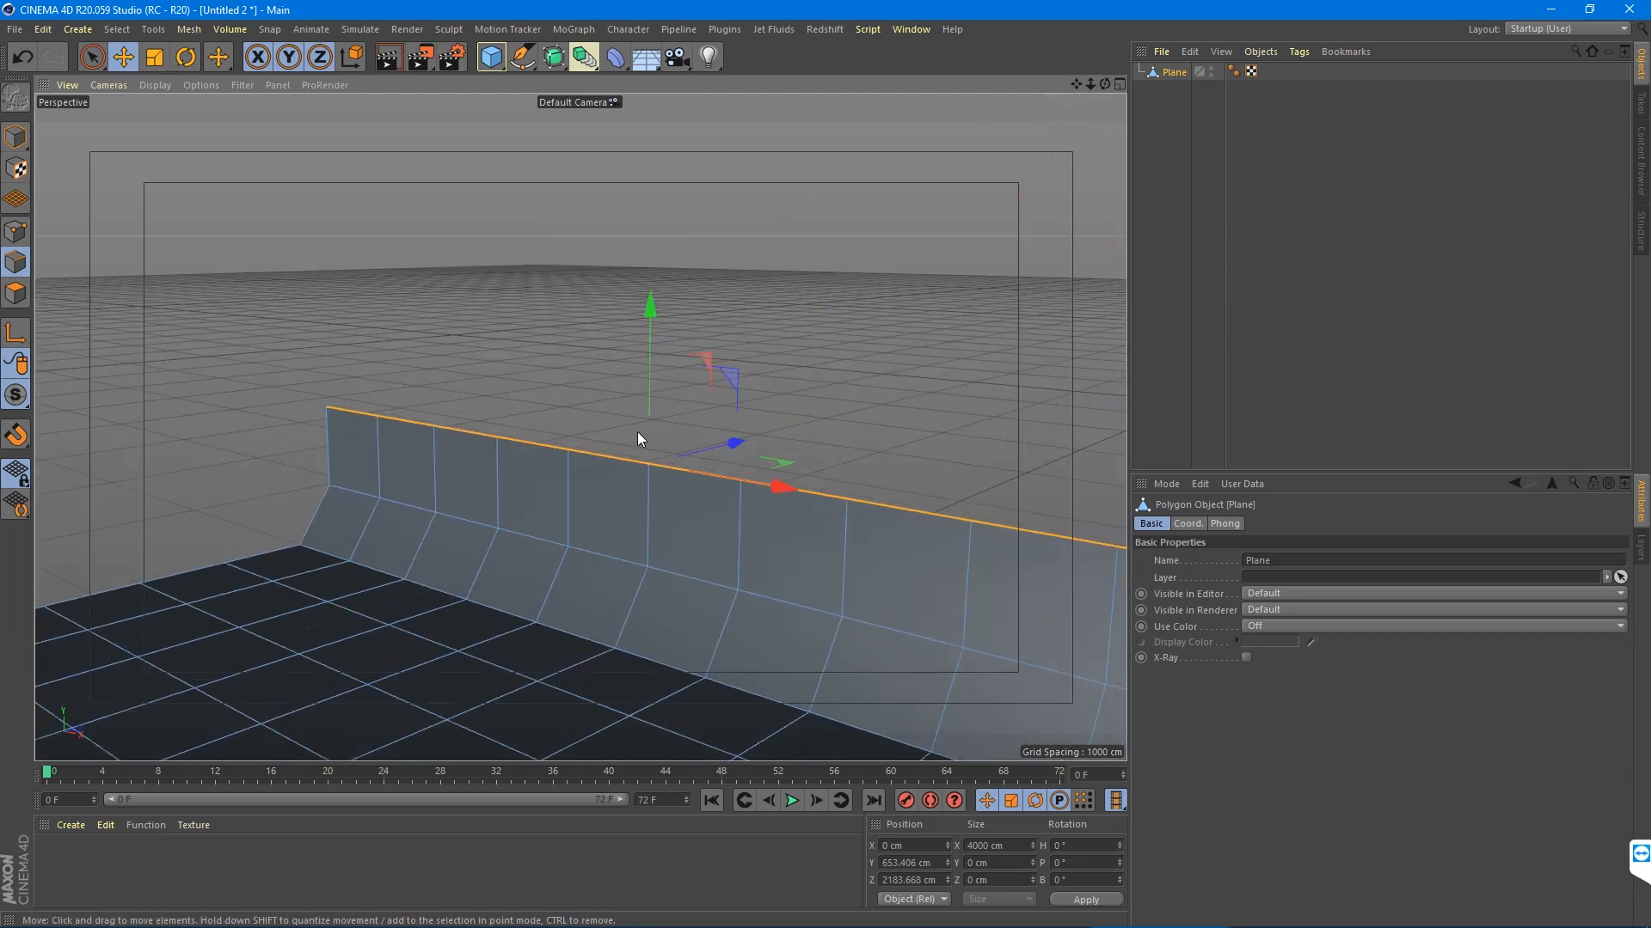
left_click_drag(645, 363, 653, 85, "ctrl")
scroll(650, 277, "down", 2)
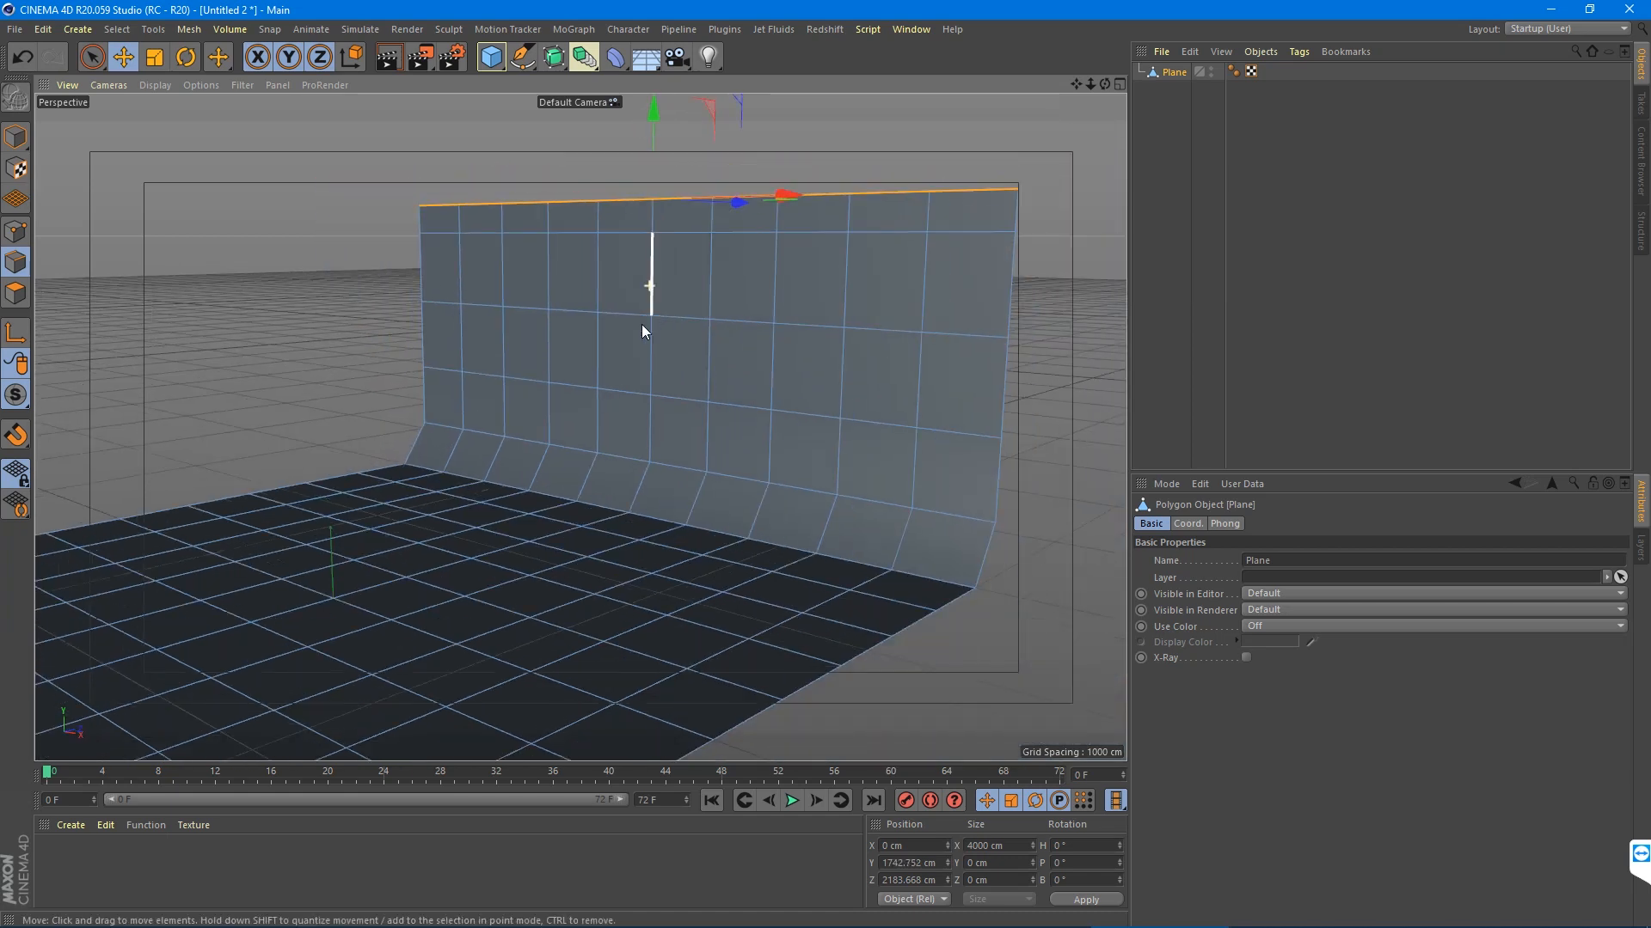
right_click_drag(642, 324, 614, 320, "alt")
middle_click_drag(614, 320, 564, 526, "alt")
left_click_drag(590, 291, 599, 187)
right_click_drag(489, 560, 468, 645, "alt")
middle_click_drag(468, 645, 567, 468, "alt")
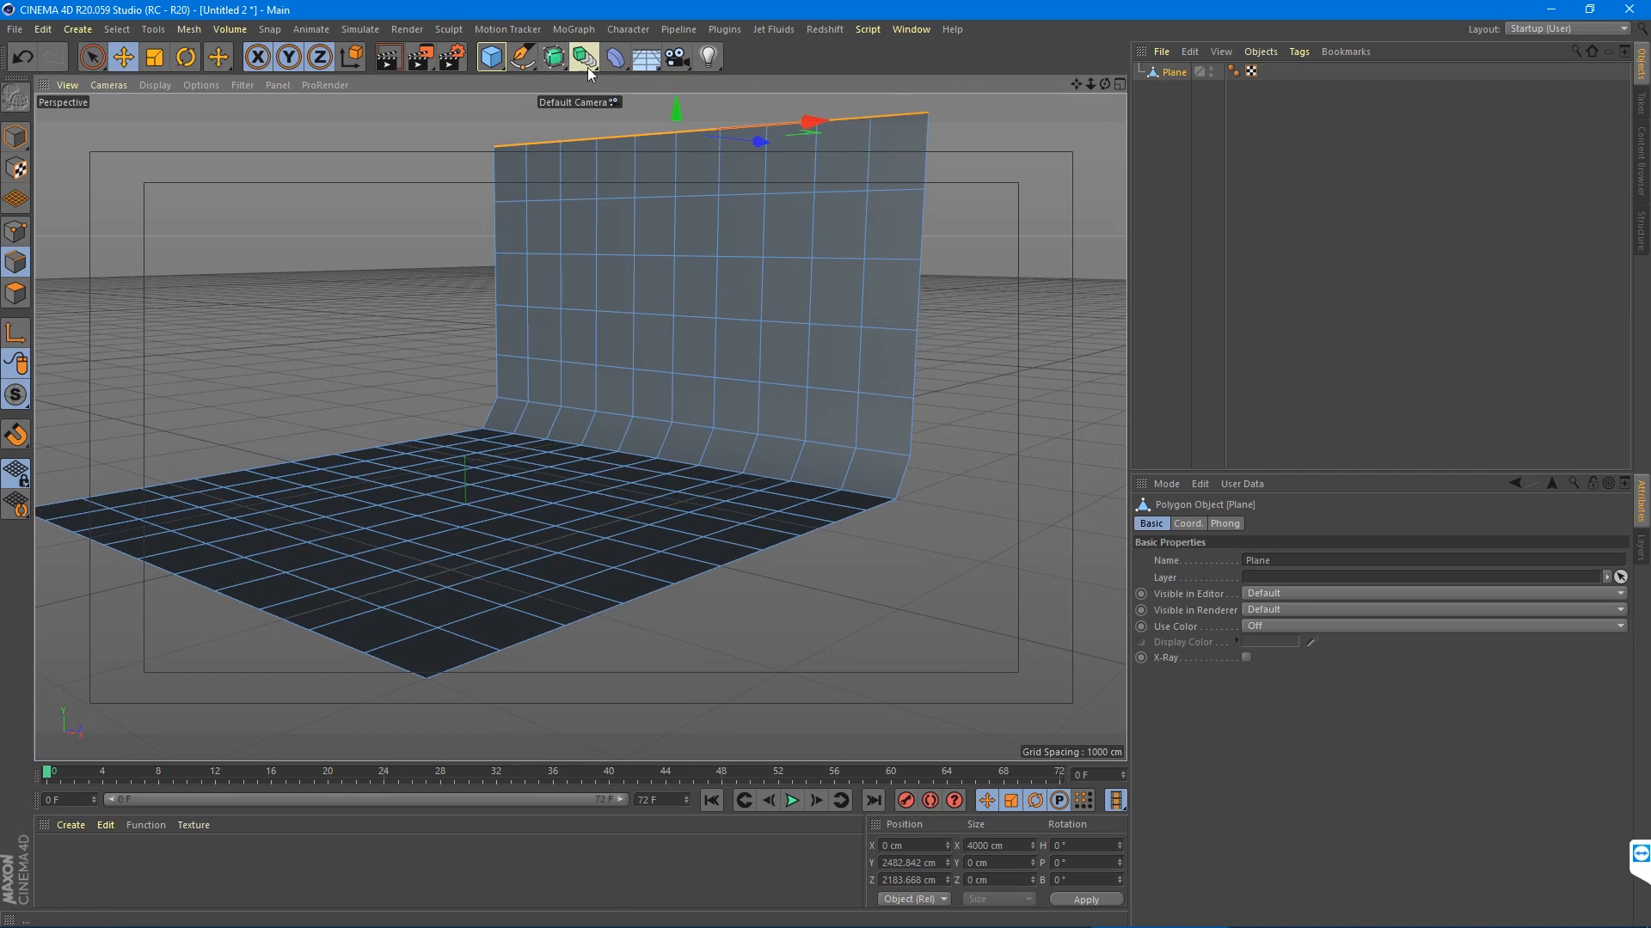
- Place the plane under a Subdivision Surface and stretch it along the X axis until the backdrop fills the camera frame
left_click(554, 57, "alt")
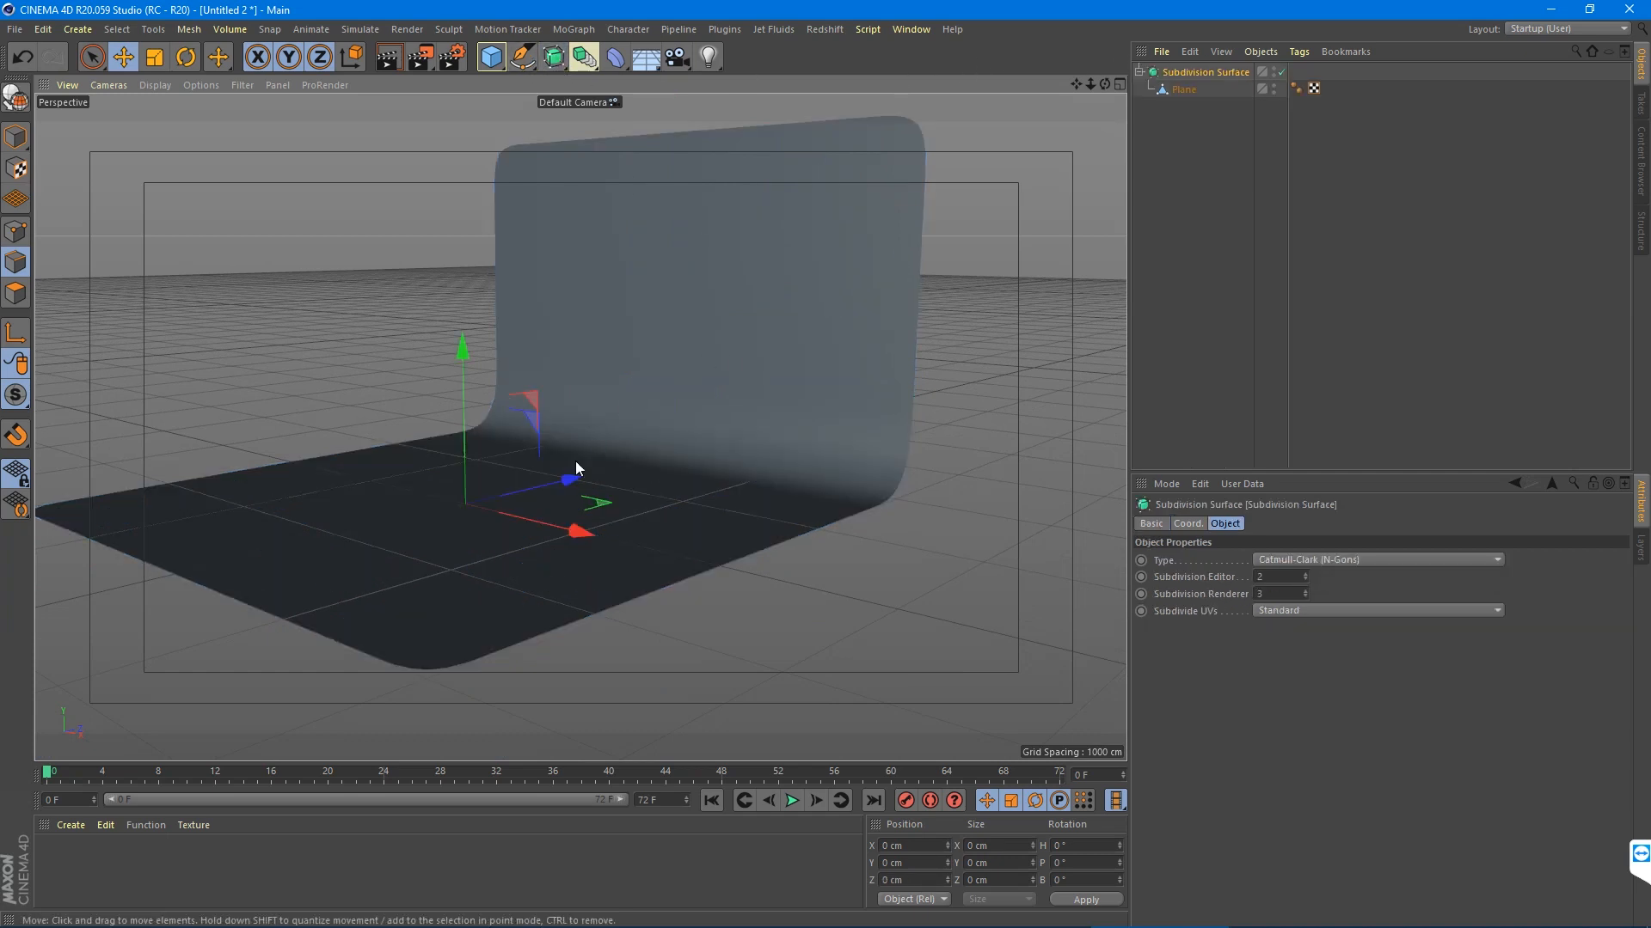
mouse_move(575, 465)
left_mouse_down("alt")
mouse_move(420, 556)
mouse_move(441, 461)
mouse_move(576, 489)
mouse_move(564, 454)
left_mouse_up("alt")
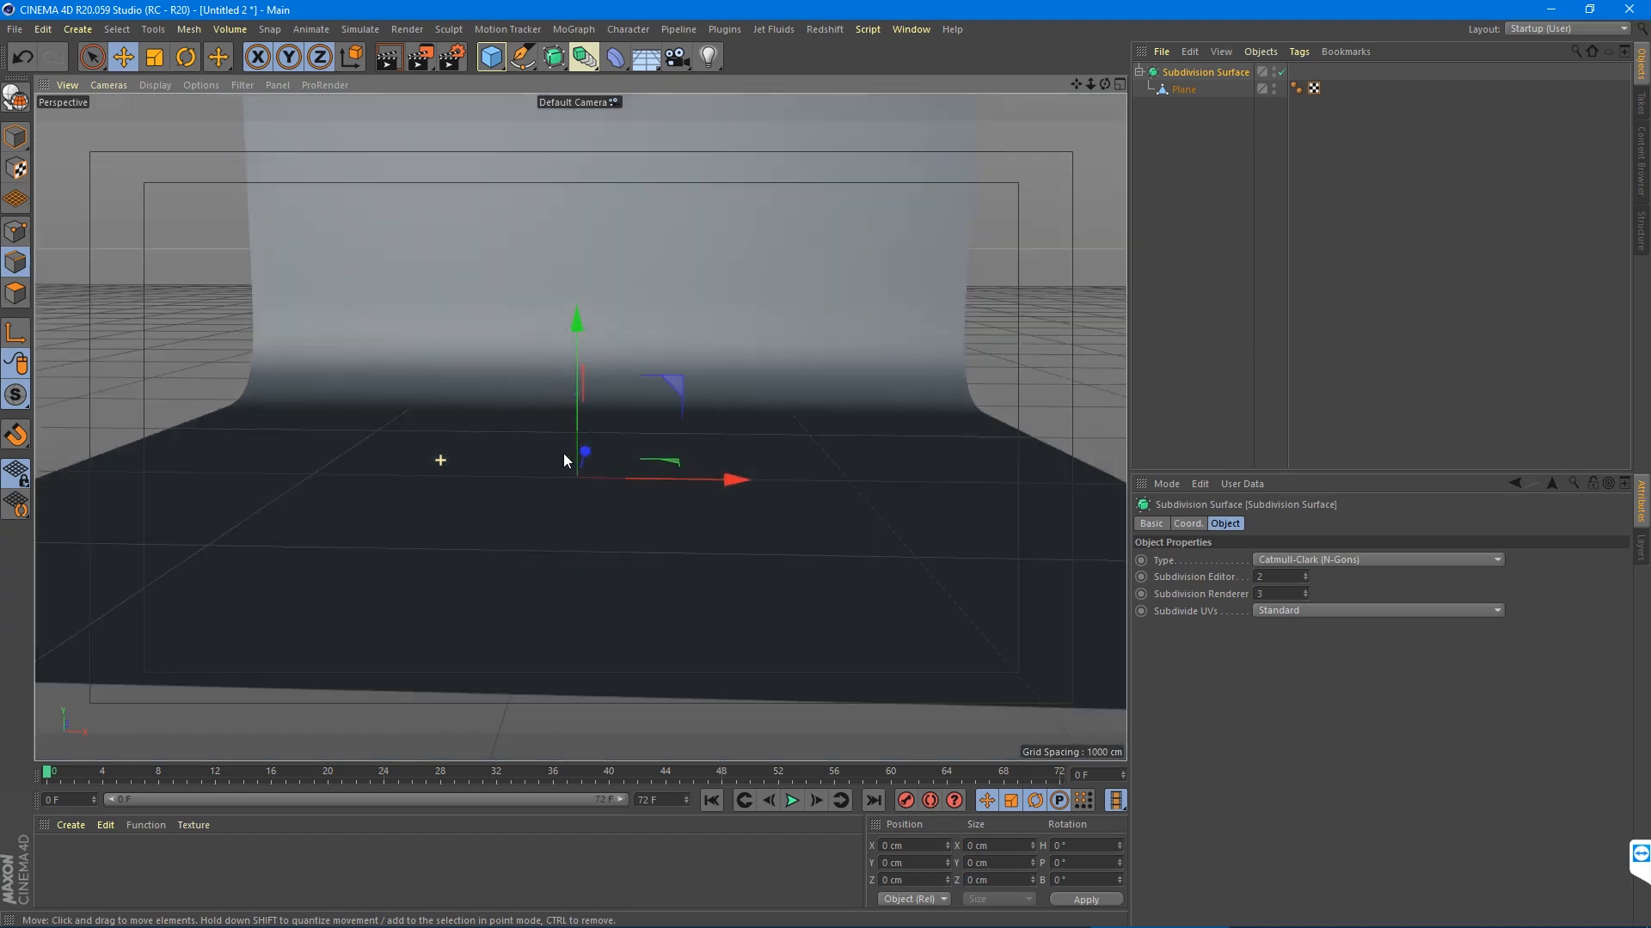
middle_click_drag(564, 452, 609, 500, "alt")
key("t")
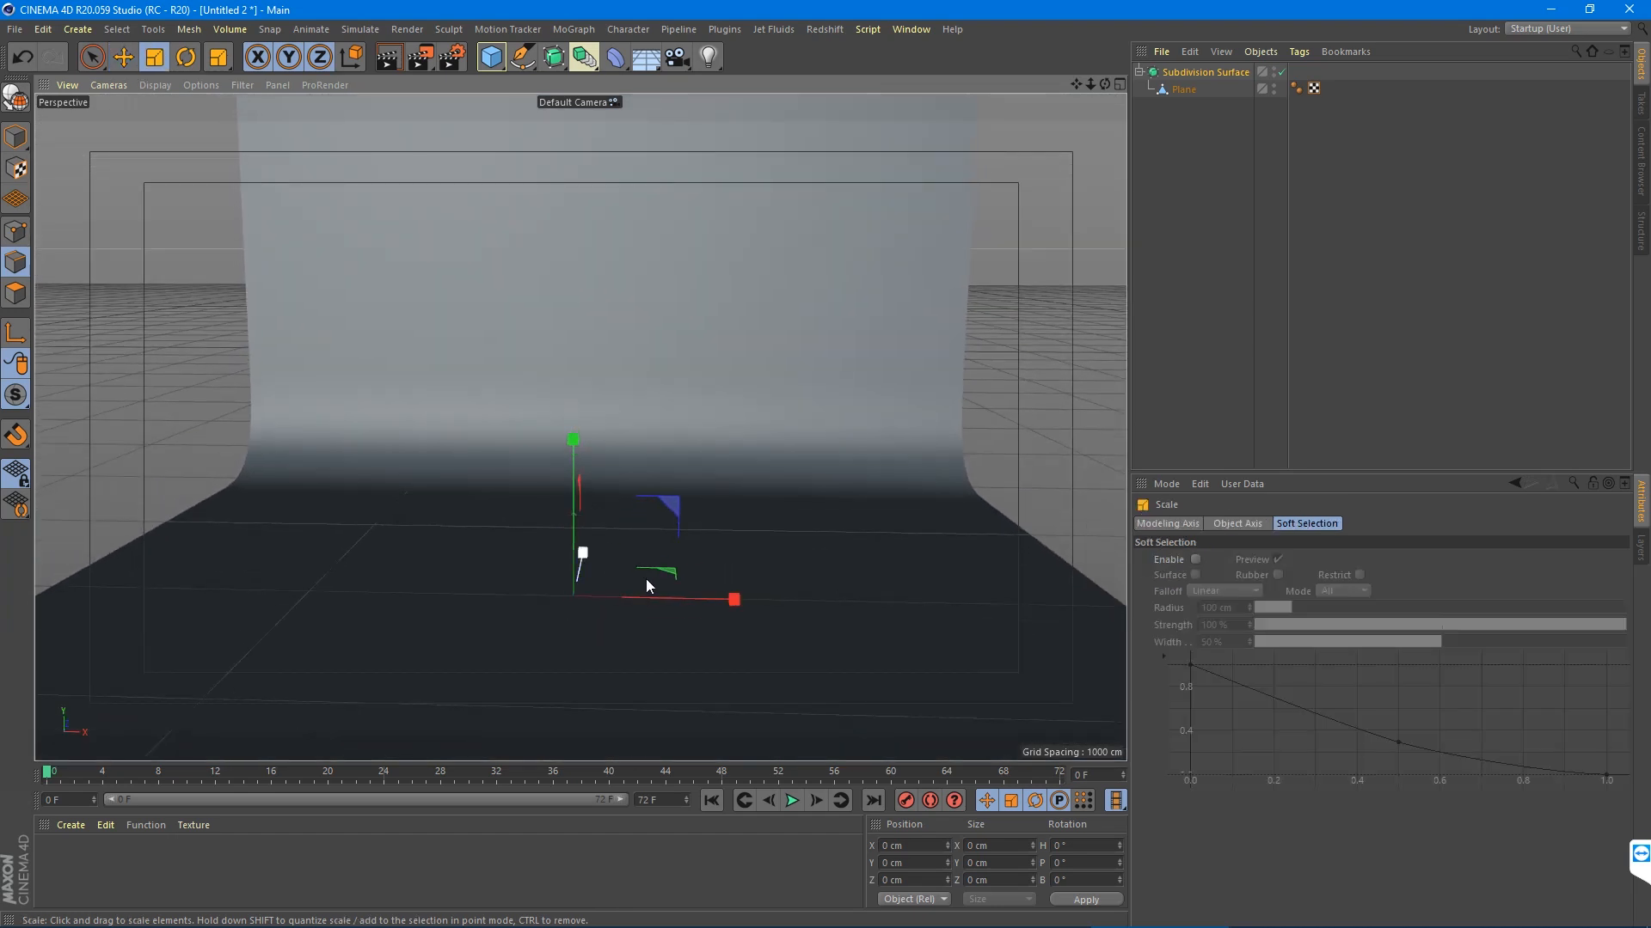
left_click_drag(733, 599, 902, 600)
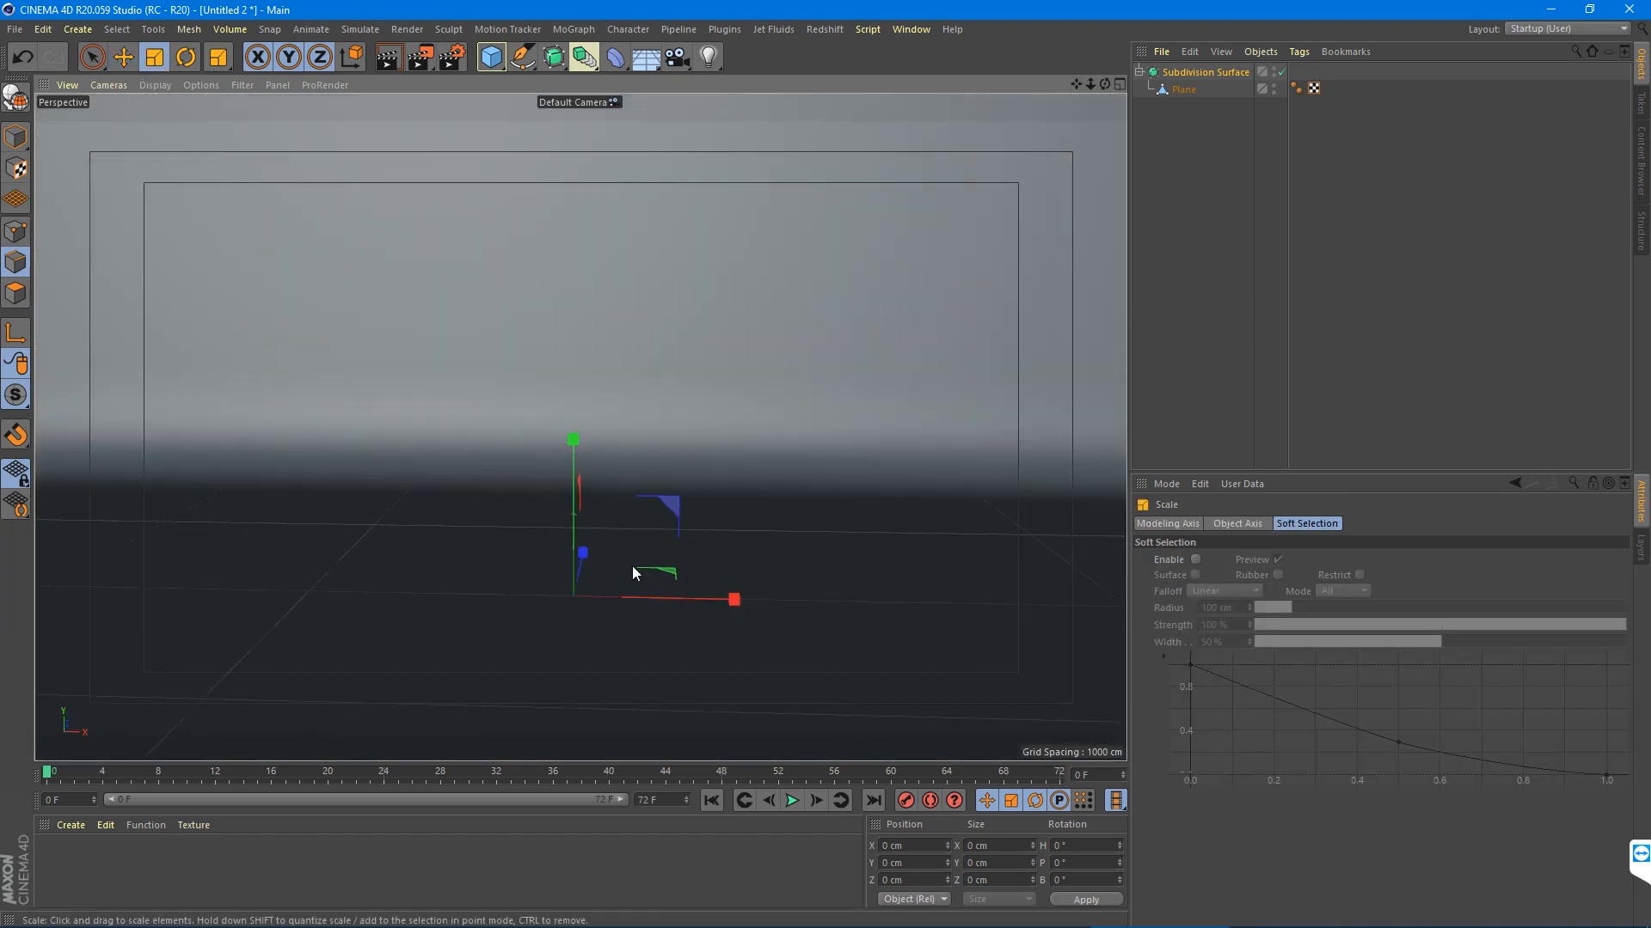
- Create a Redshift material and assign it to the backdrop plane
left_click_drag(633, 567, 585, 478, "alt")
left_click(71, 825)
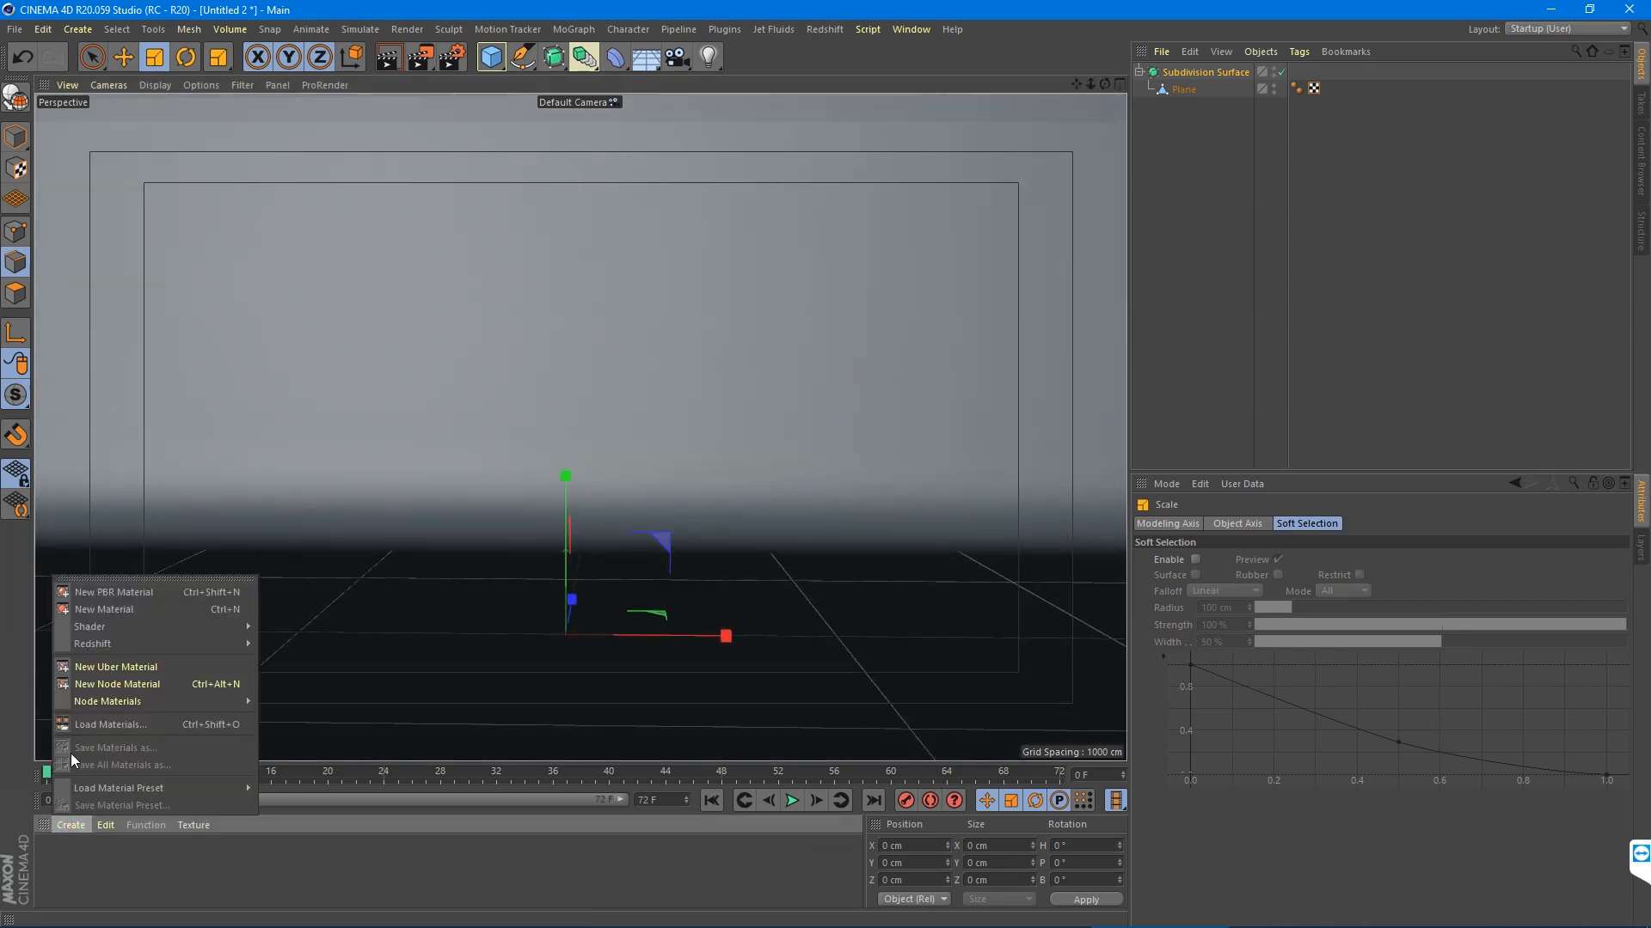
mouse_move(110, 646)
mouse_move(270, 645)
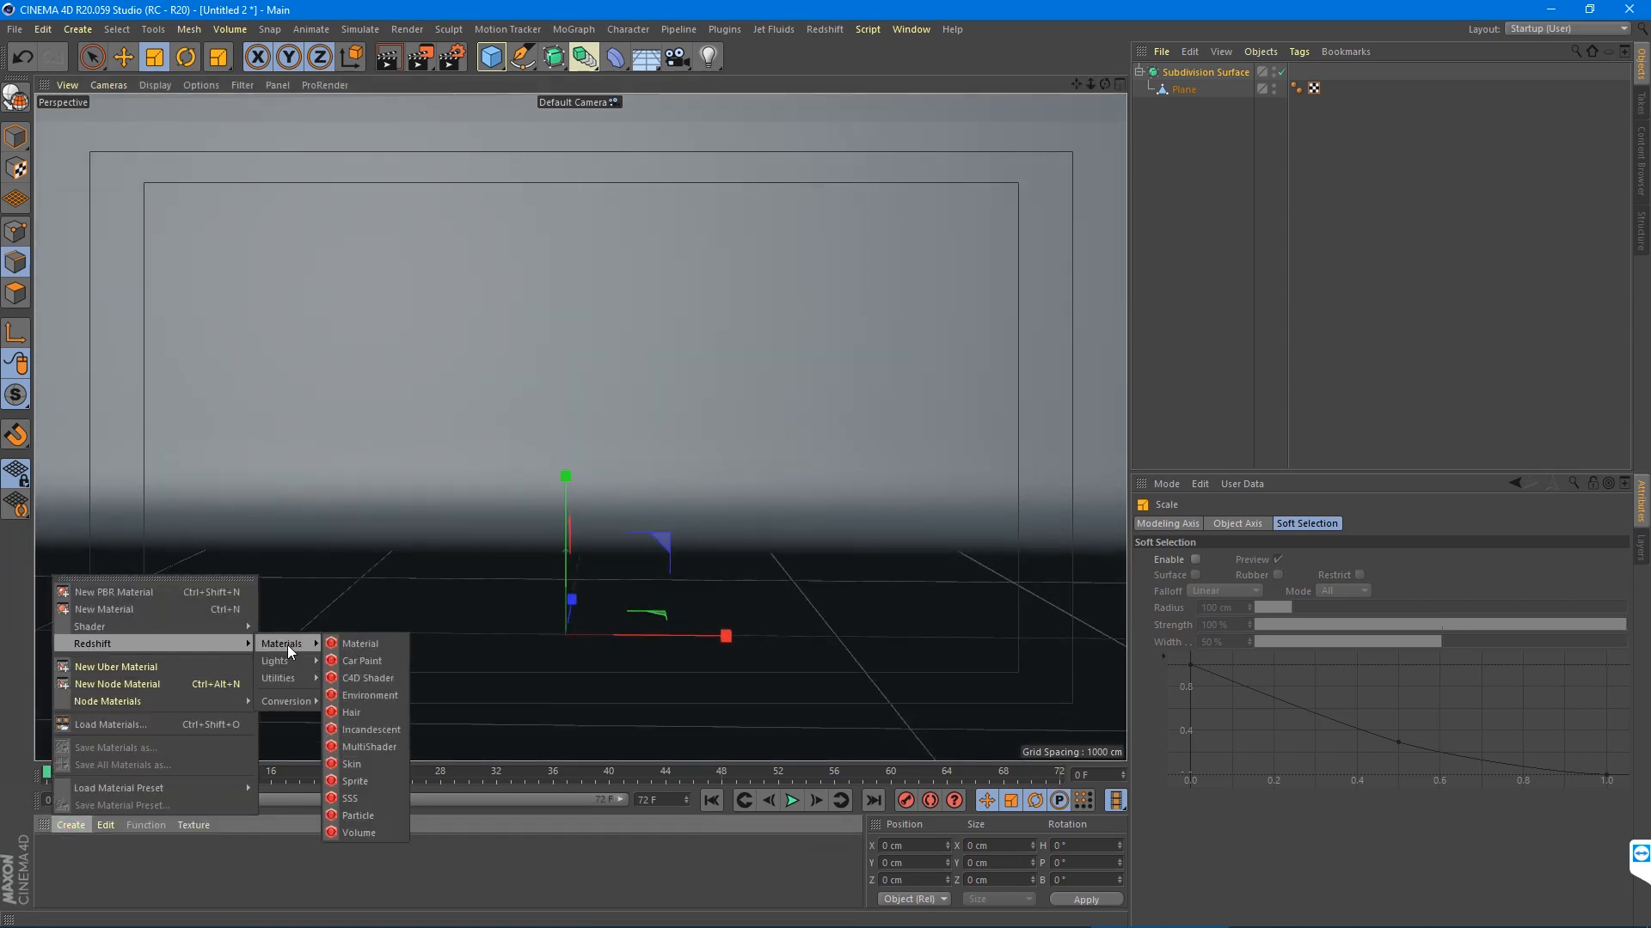
left_click(359, 644)
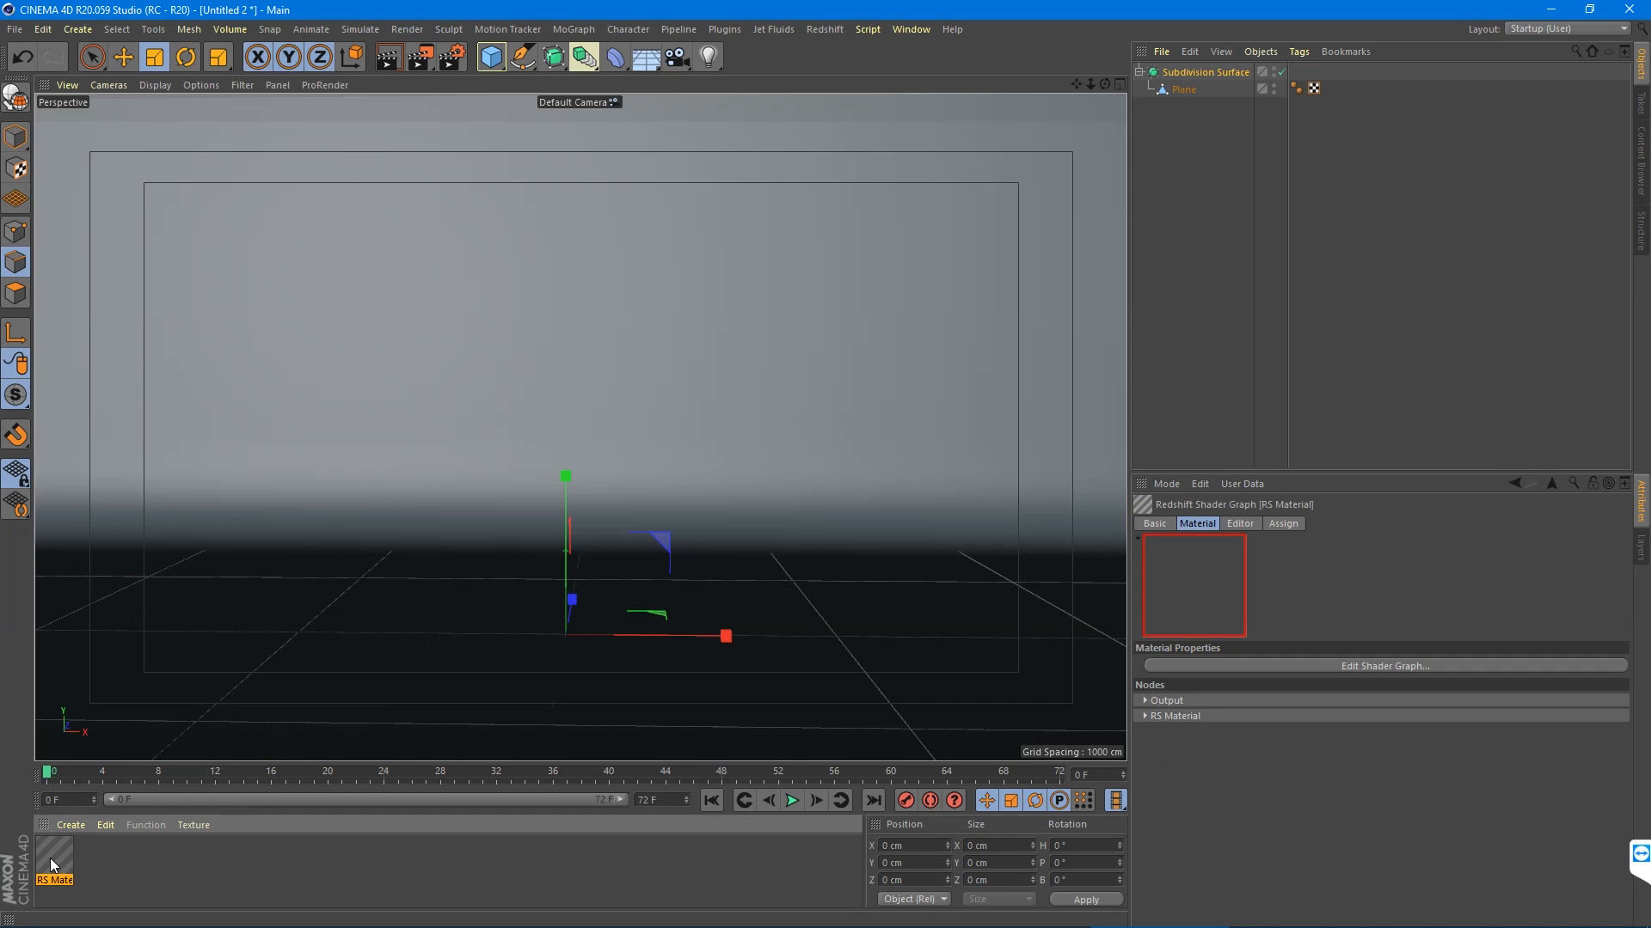
- Set the Redshift material's reflection weight to 0 and its diffuse color to a near-white with 92% value
double_click(50, 858)
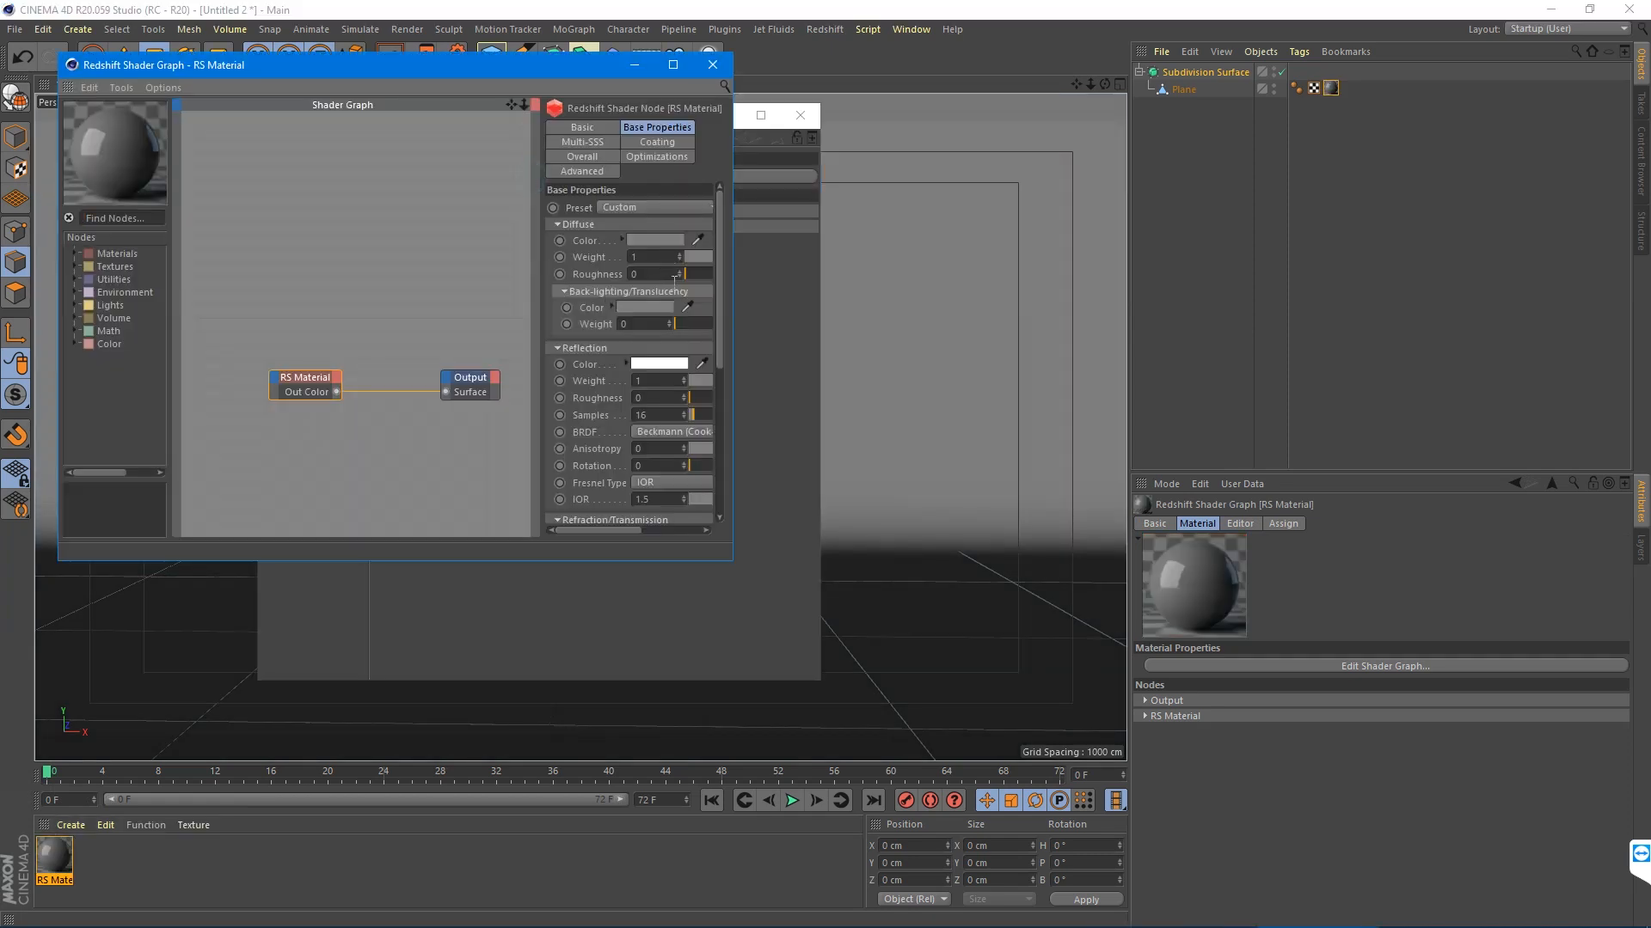
left_click_drag(700, 379, 564, 377)
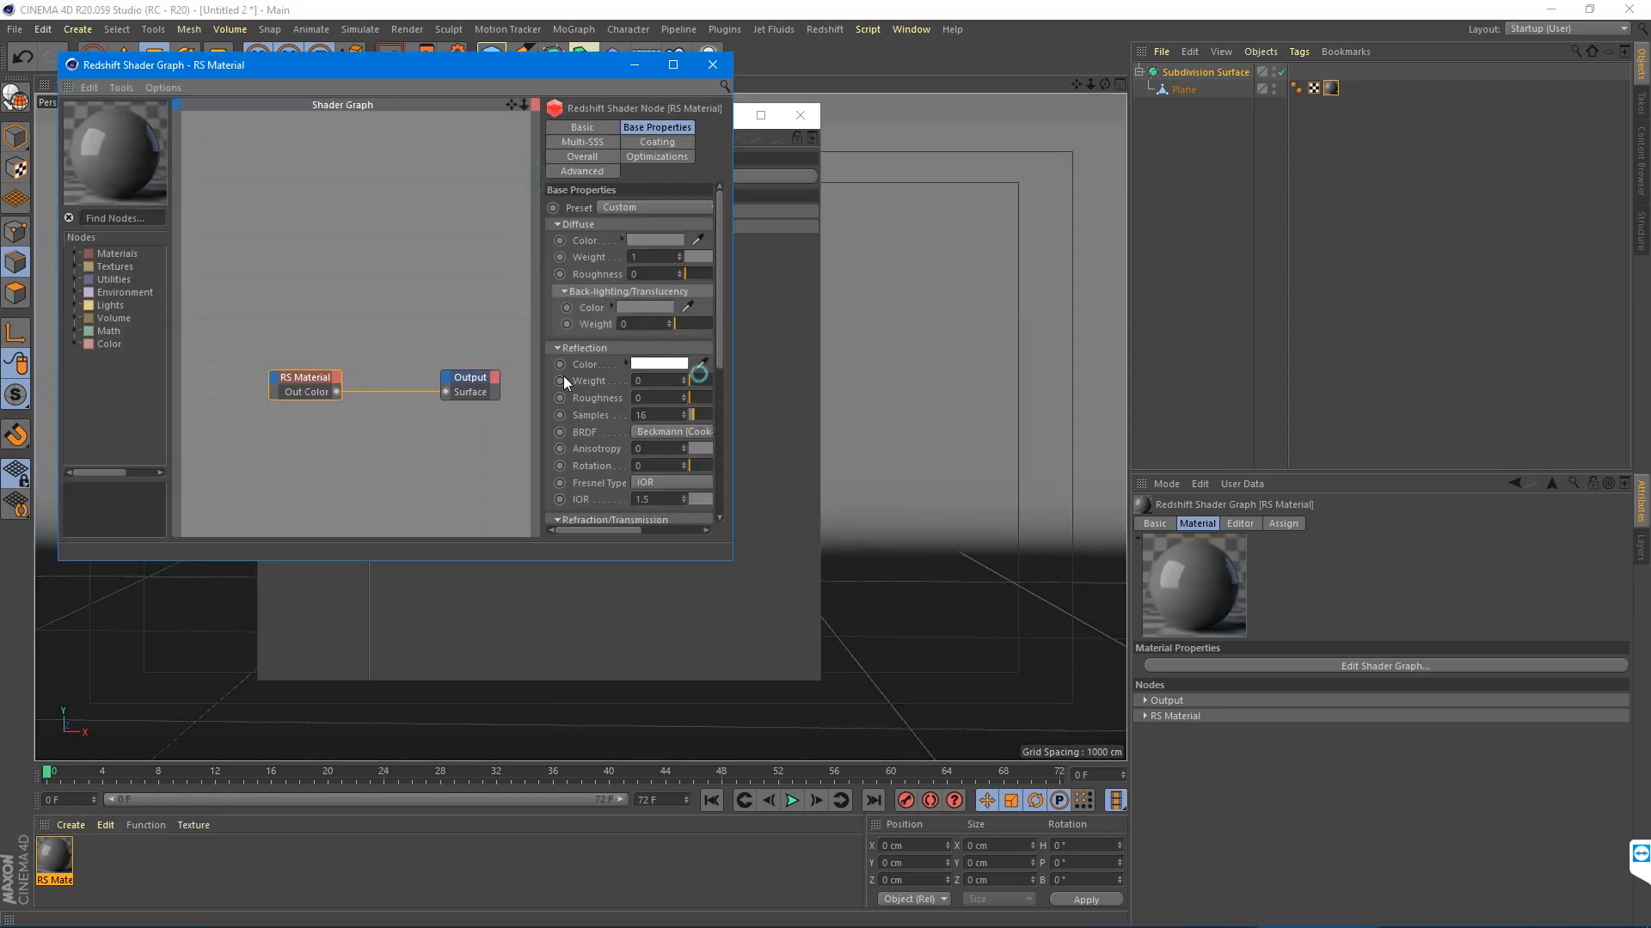
left_click(661, 238)
left_click_drag(682, 273, 800, 275)
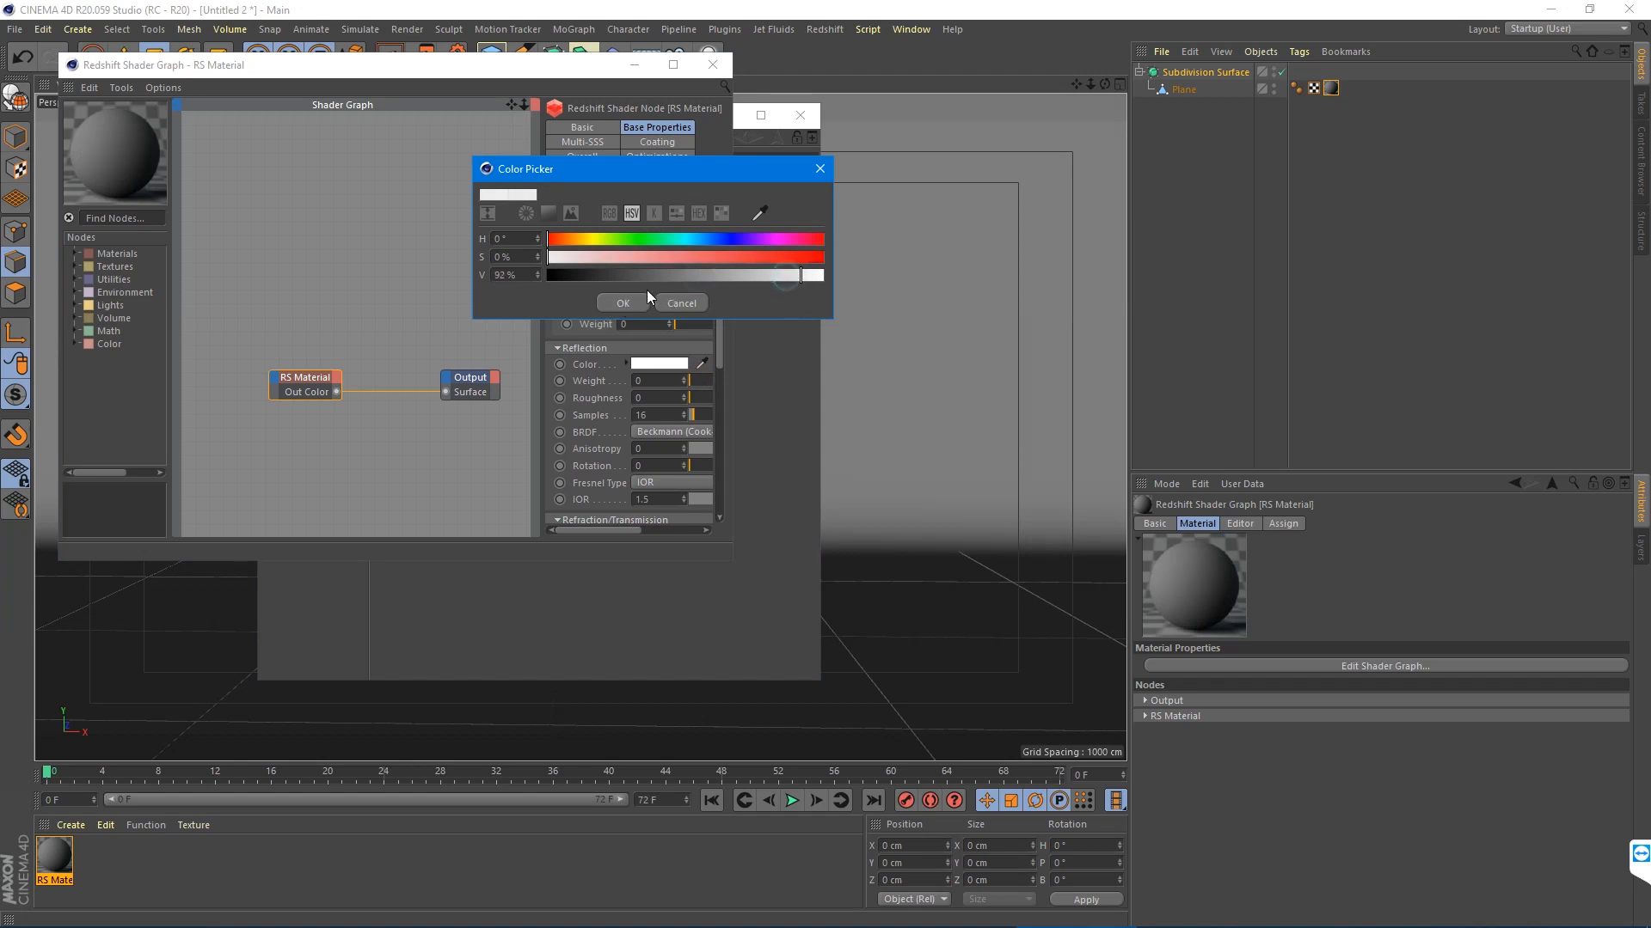
left_click(625, 302)
left_click(712, 65)
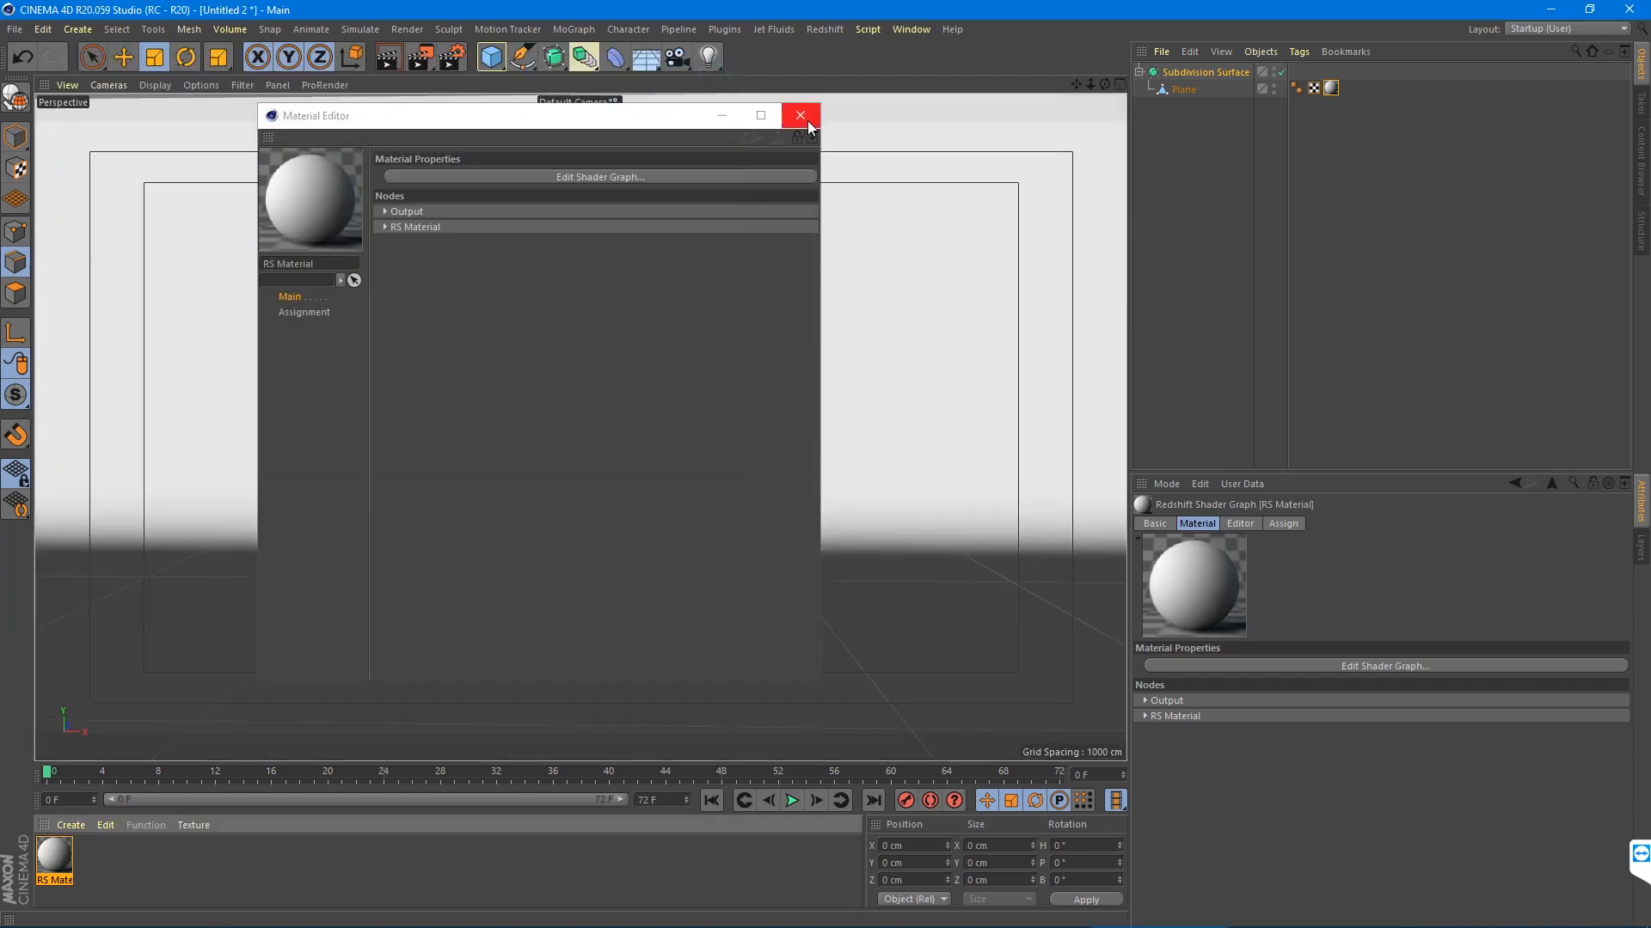
left_click(800, 115)
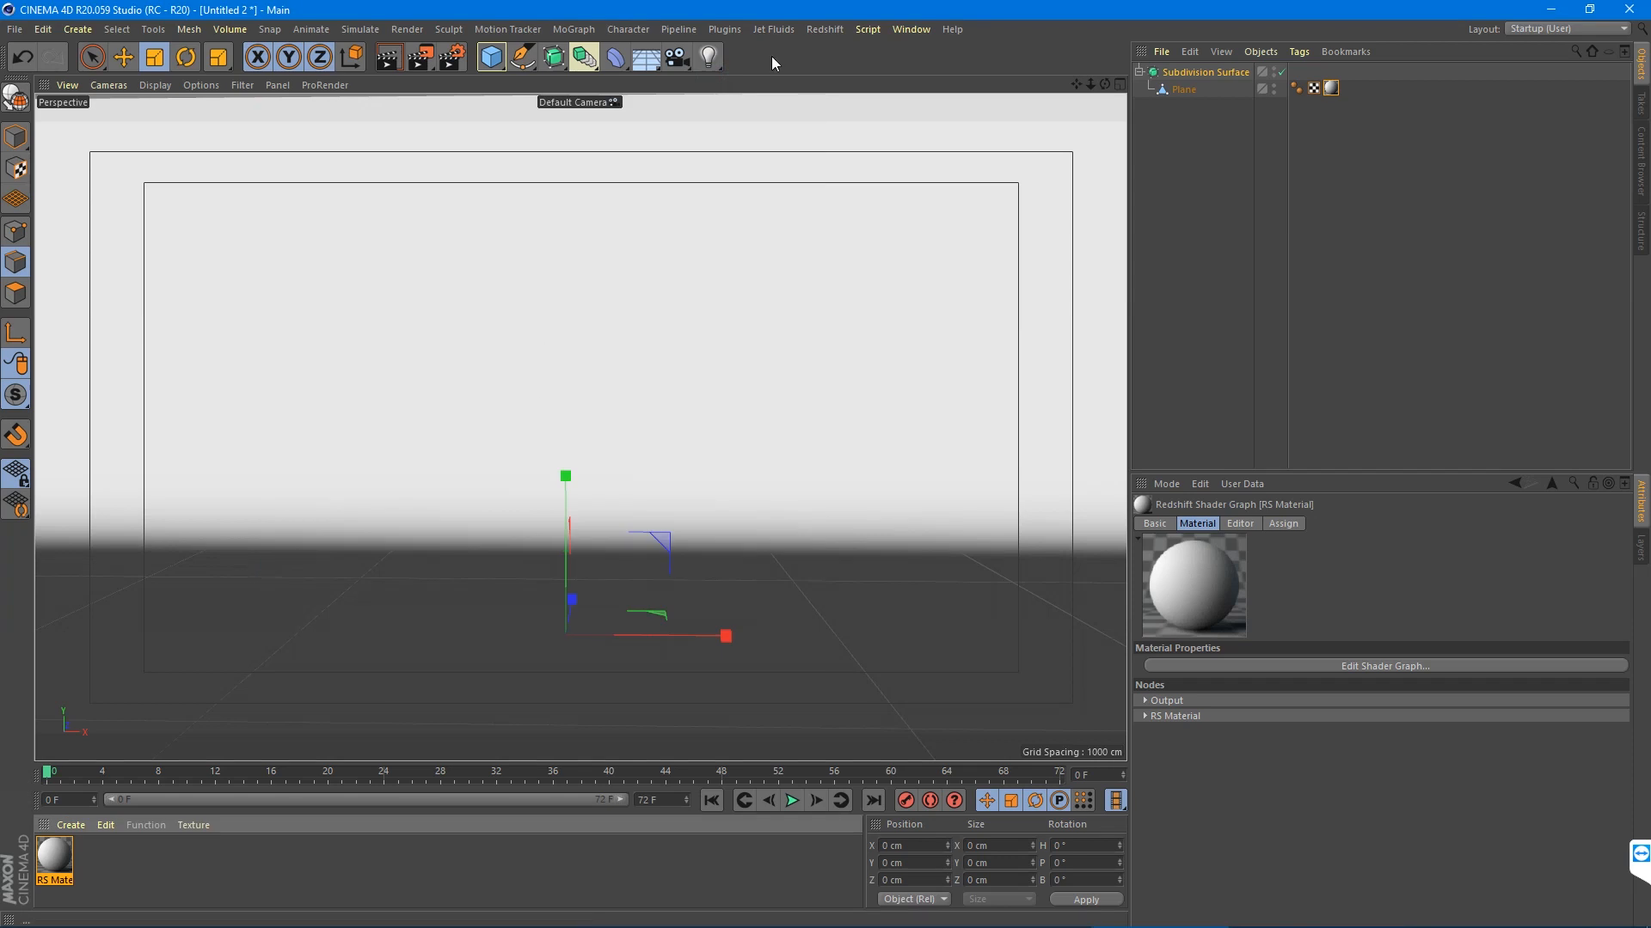
- Collapse the Subdivision Surface hierarchy and rename the object Sych
left_click(1139, 71)
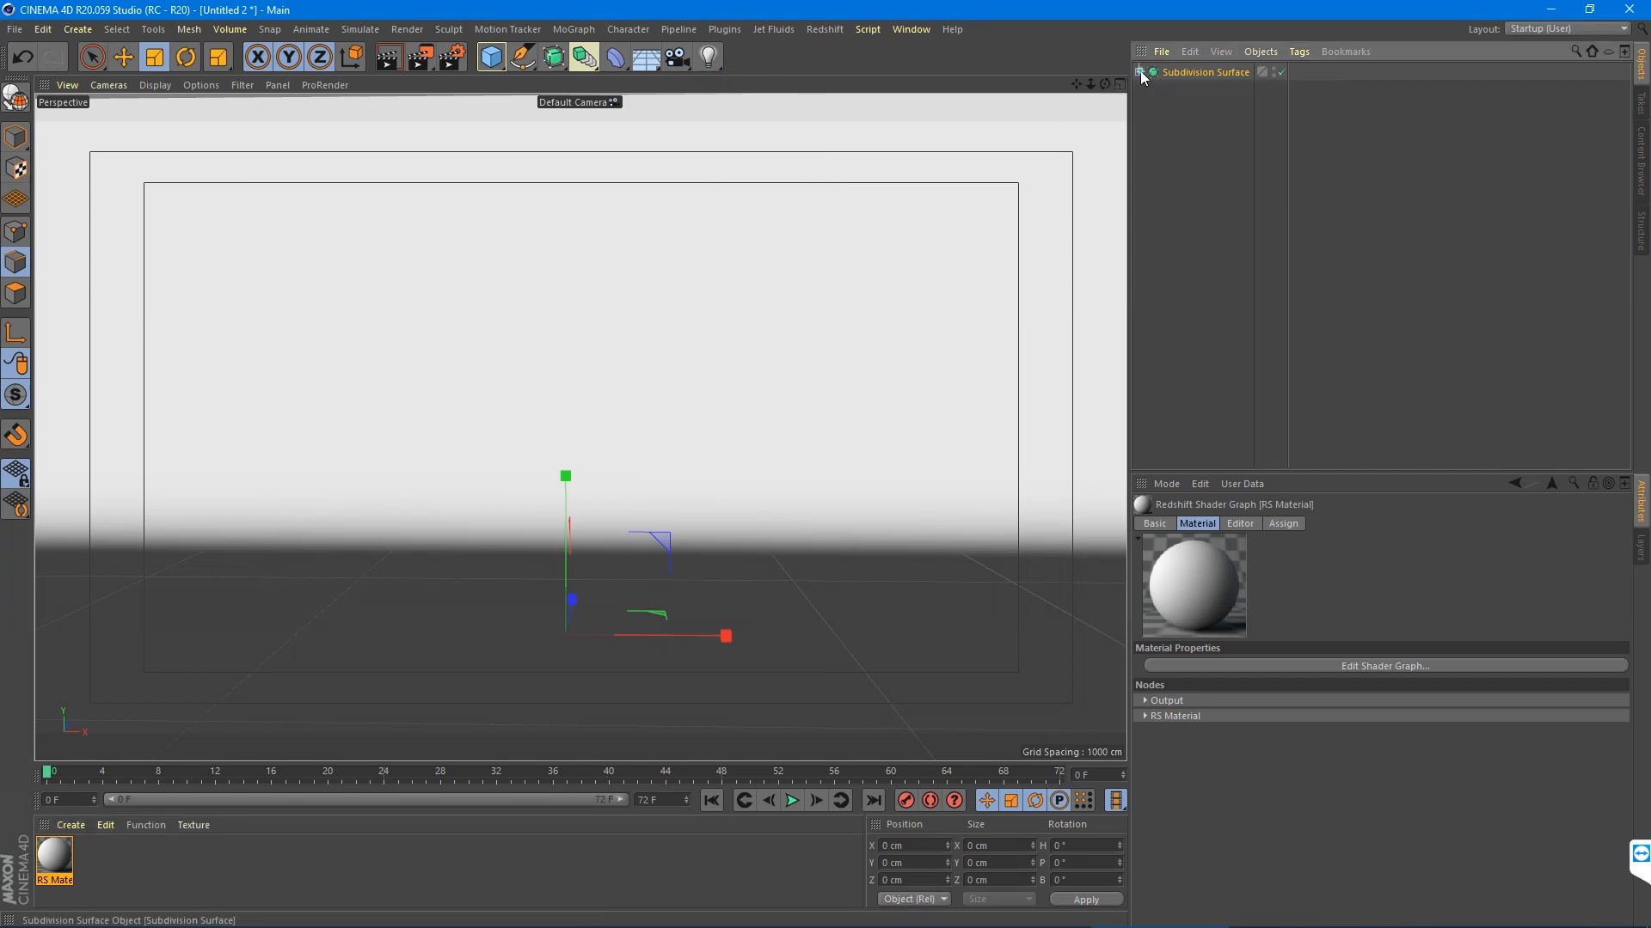
left_click(1192, 72)
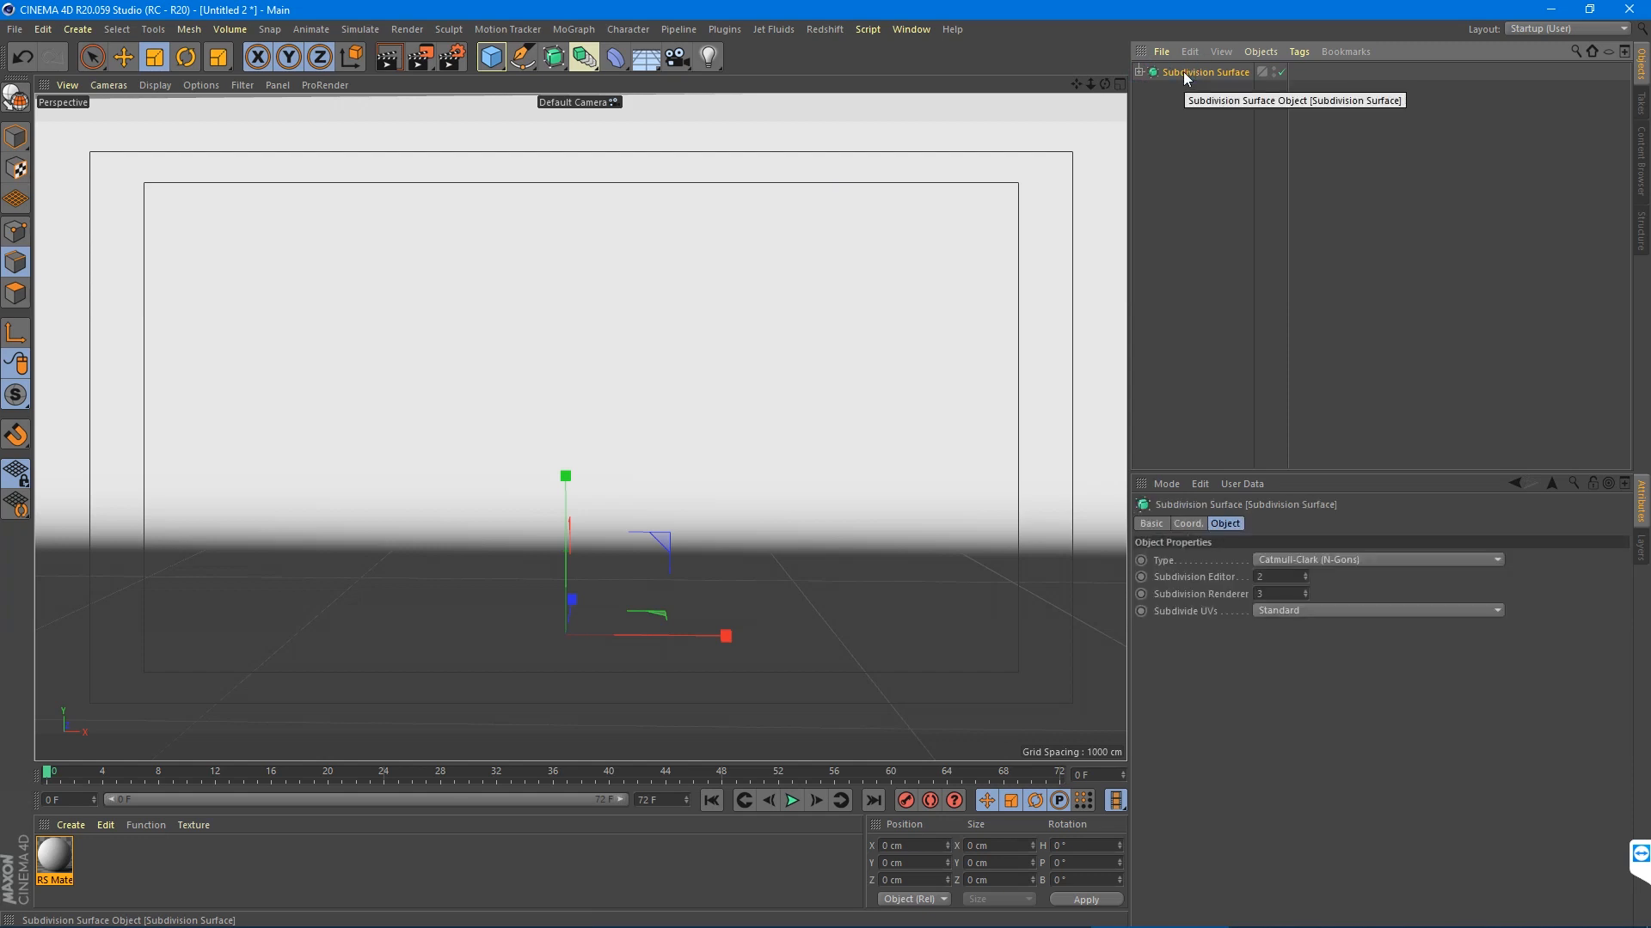
double_click(1185, 72)
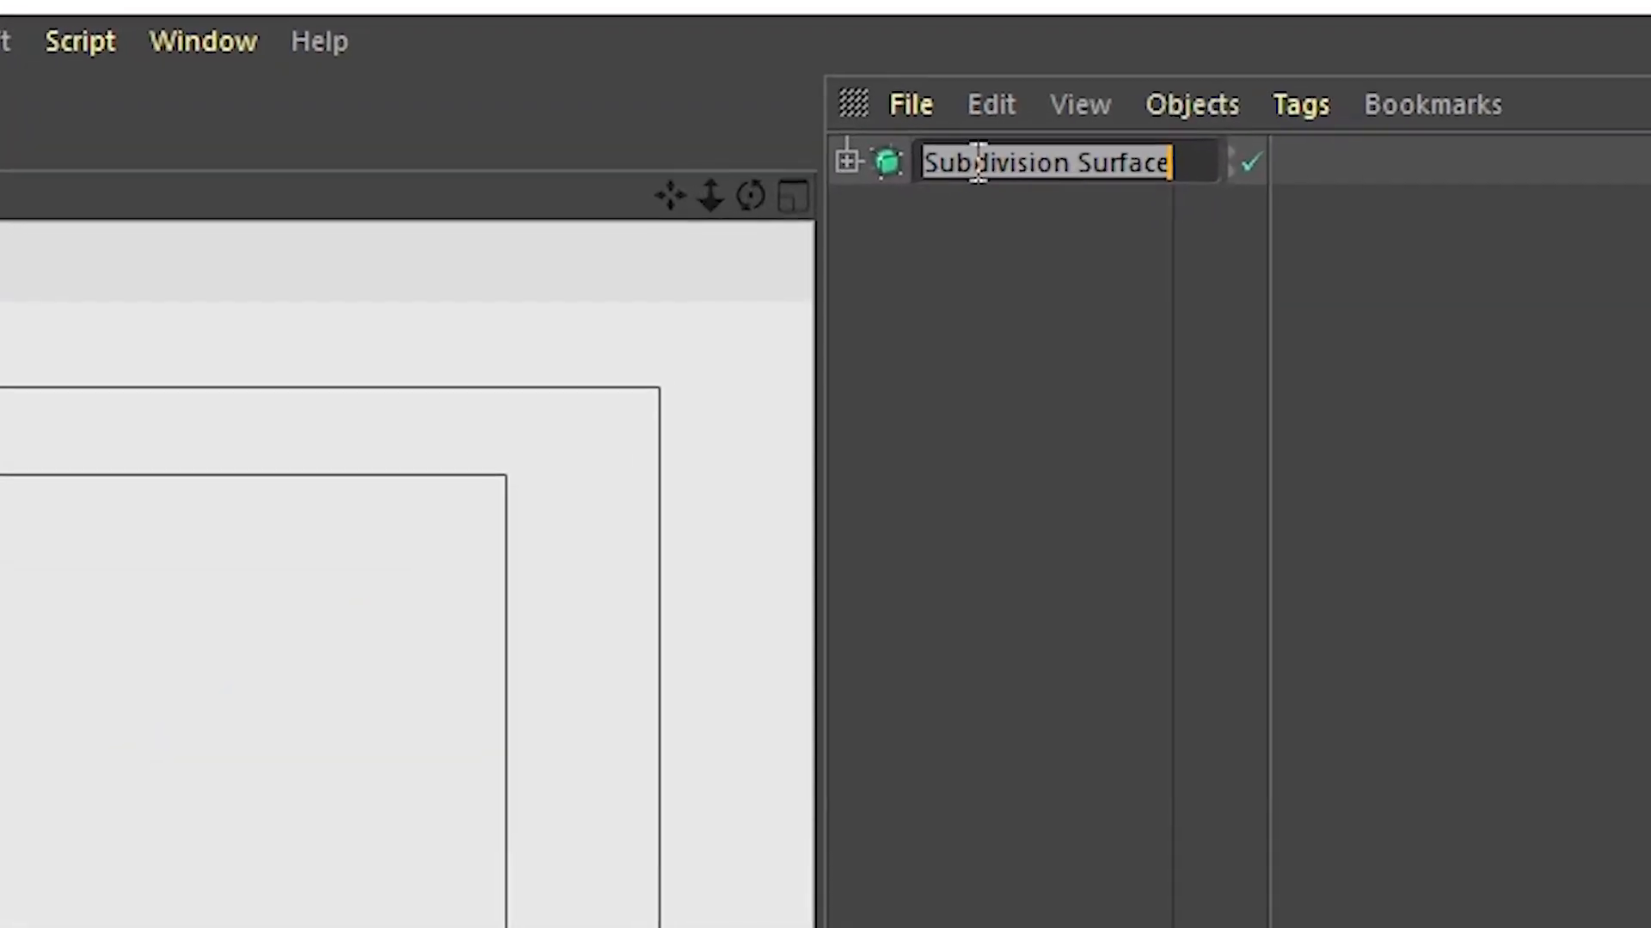
type("Sych")
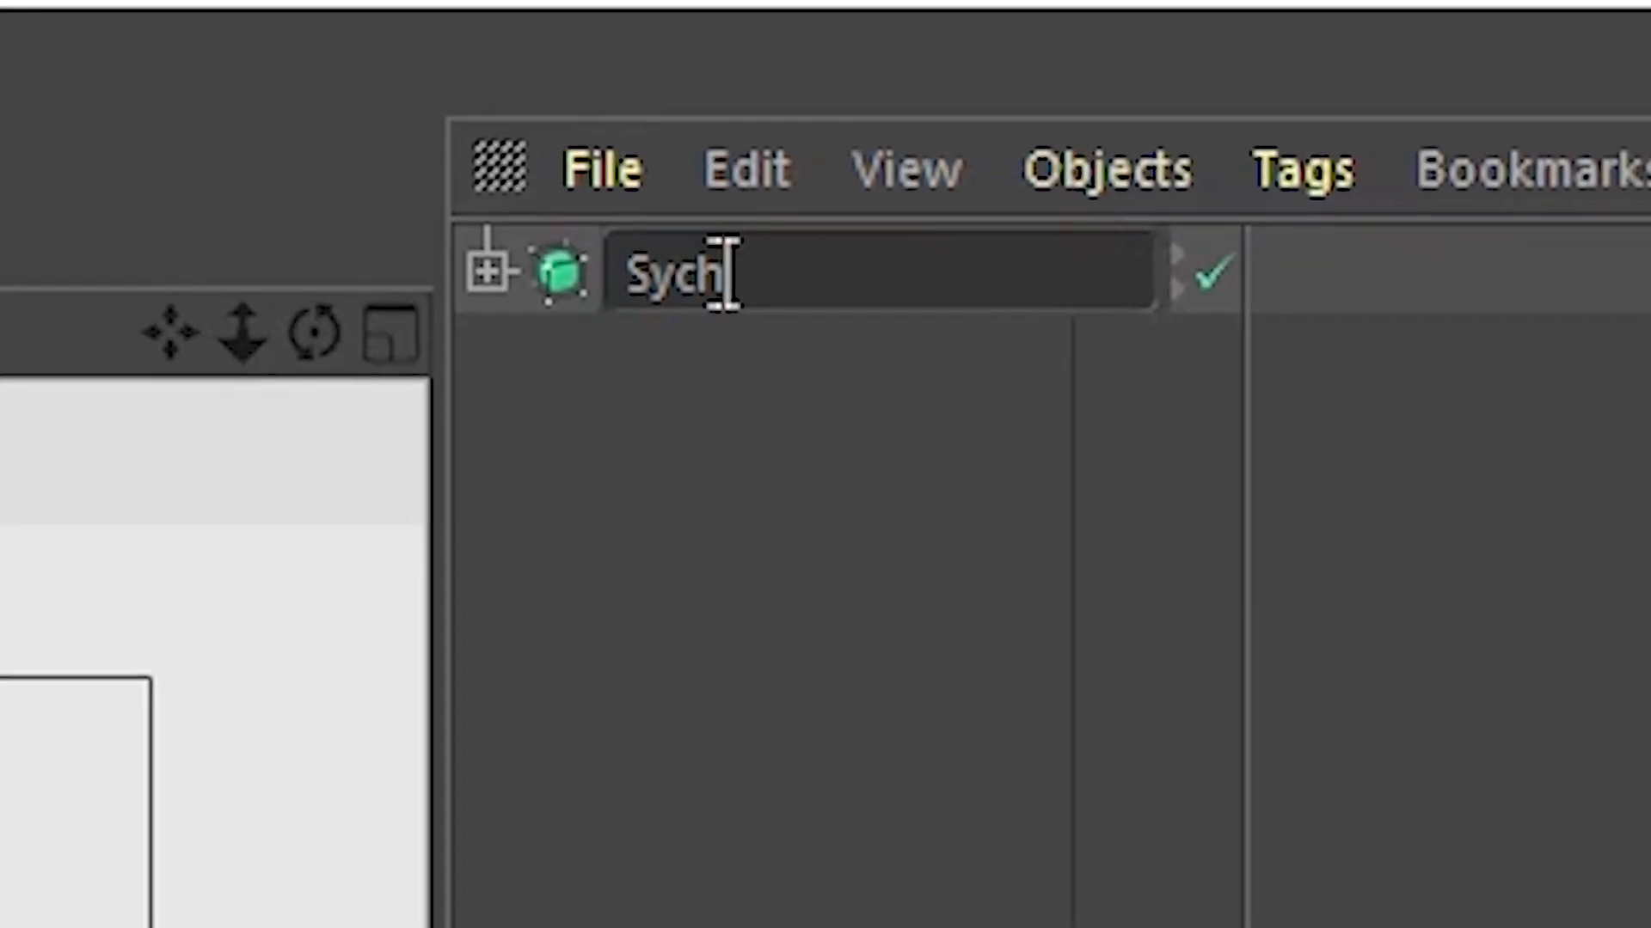
left_click(851, 815)
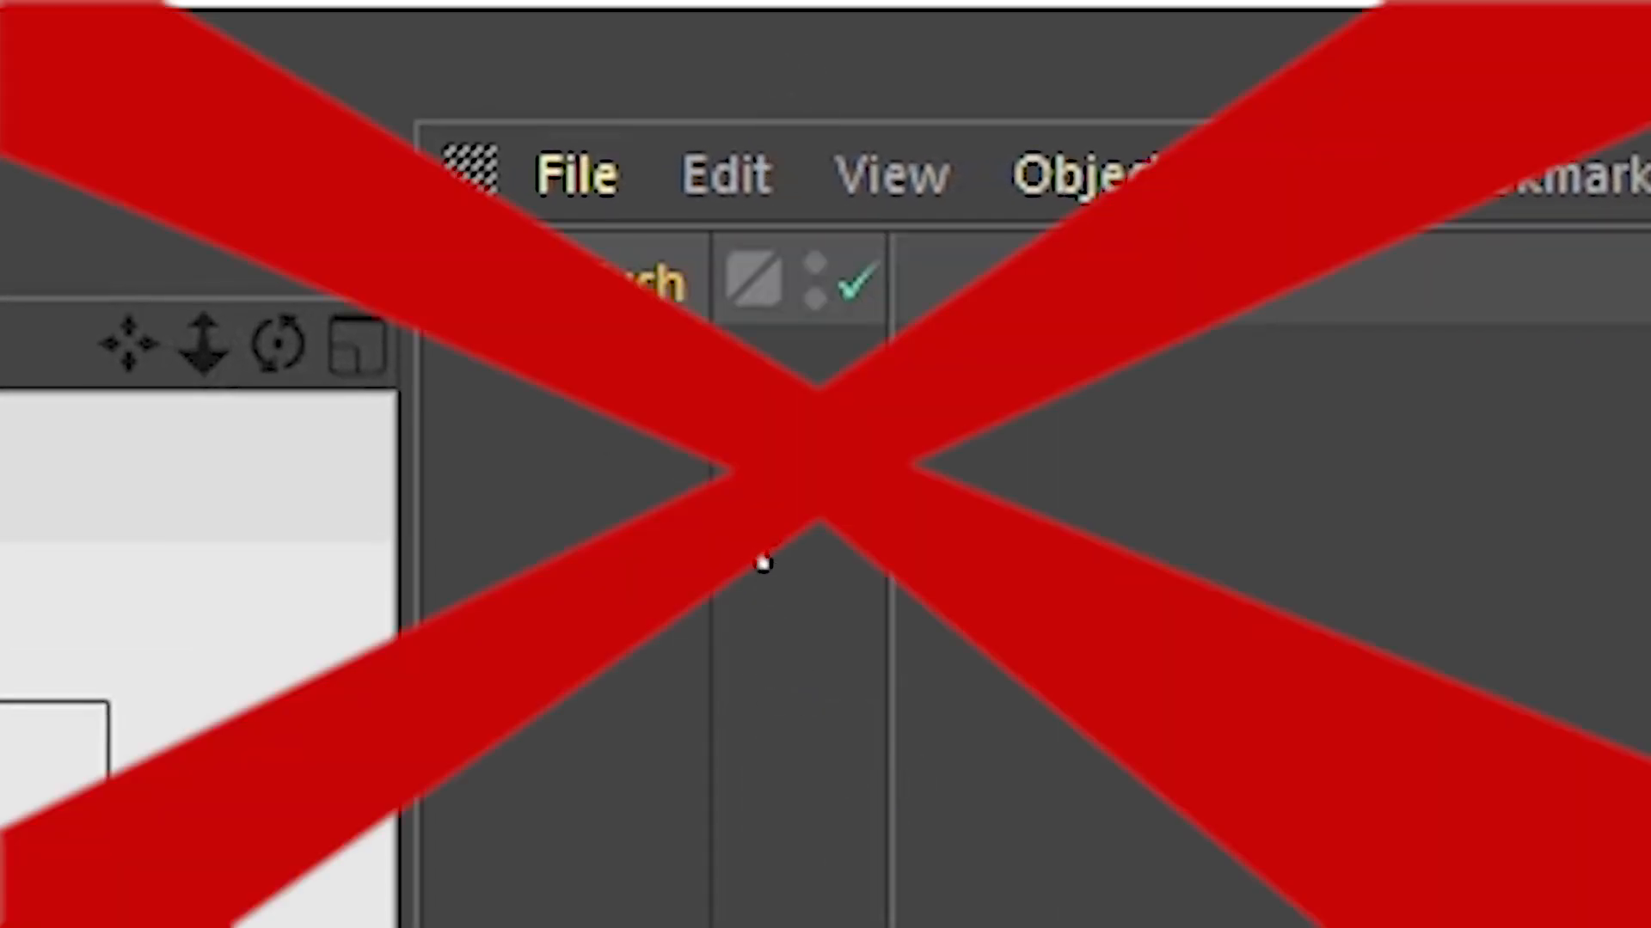
- Rename the backdrop's Subdivision Surface object as Cyc
double_click(634, 303)
type("Cyc")
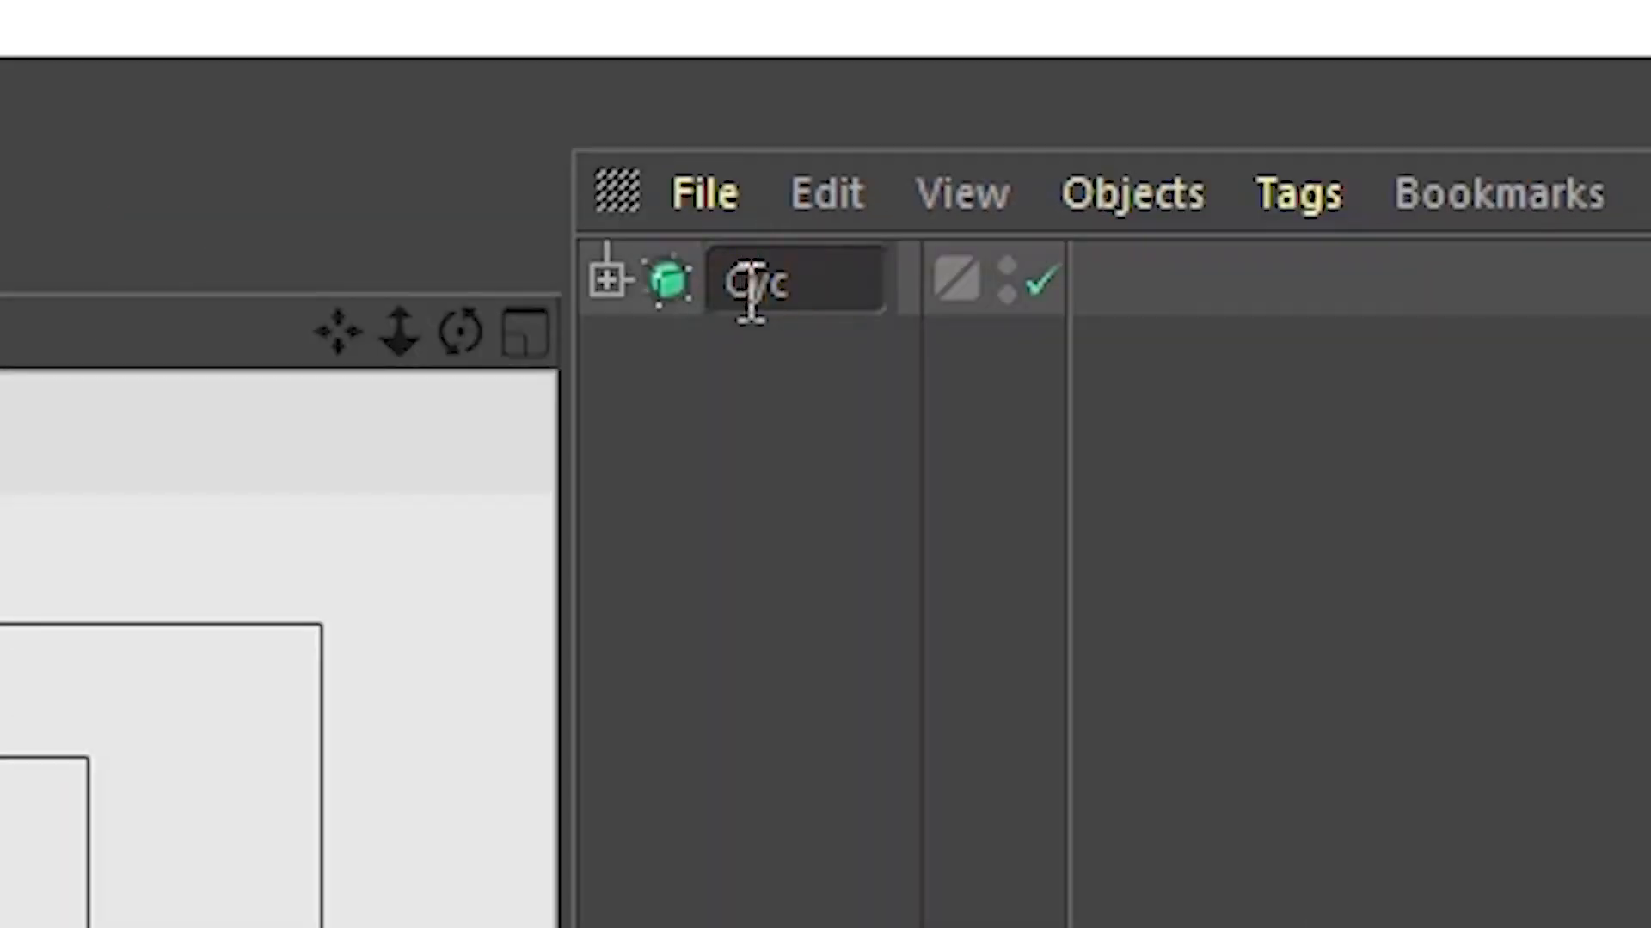
left_click(772, 376)
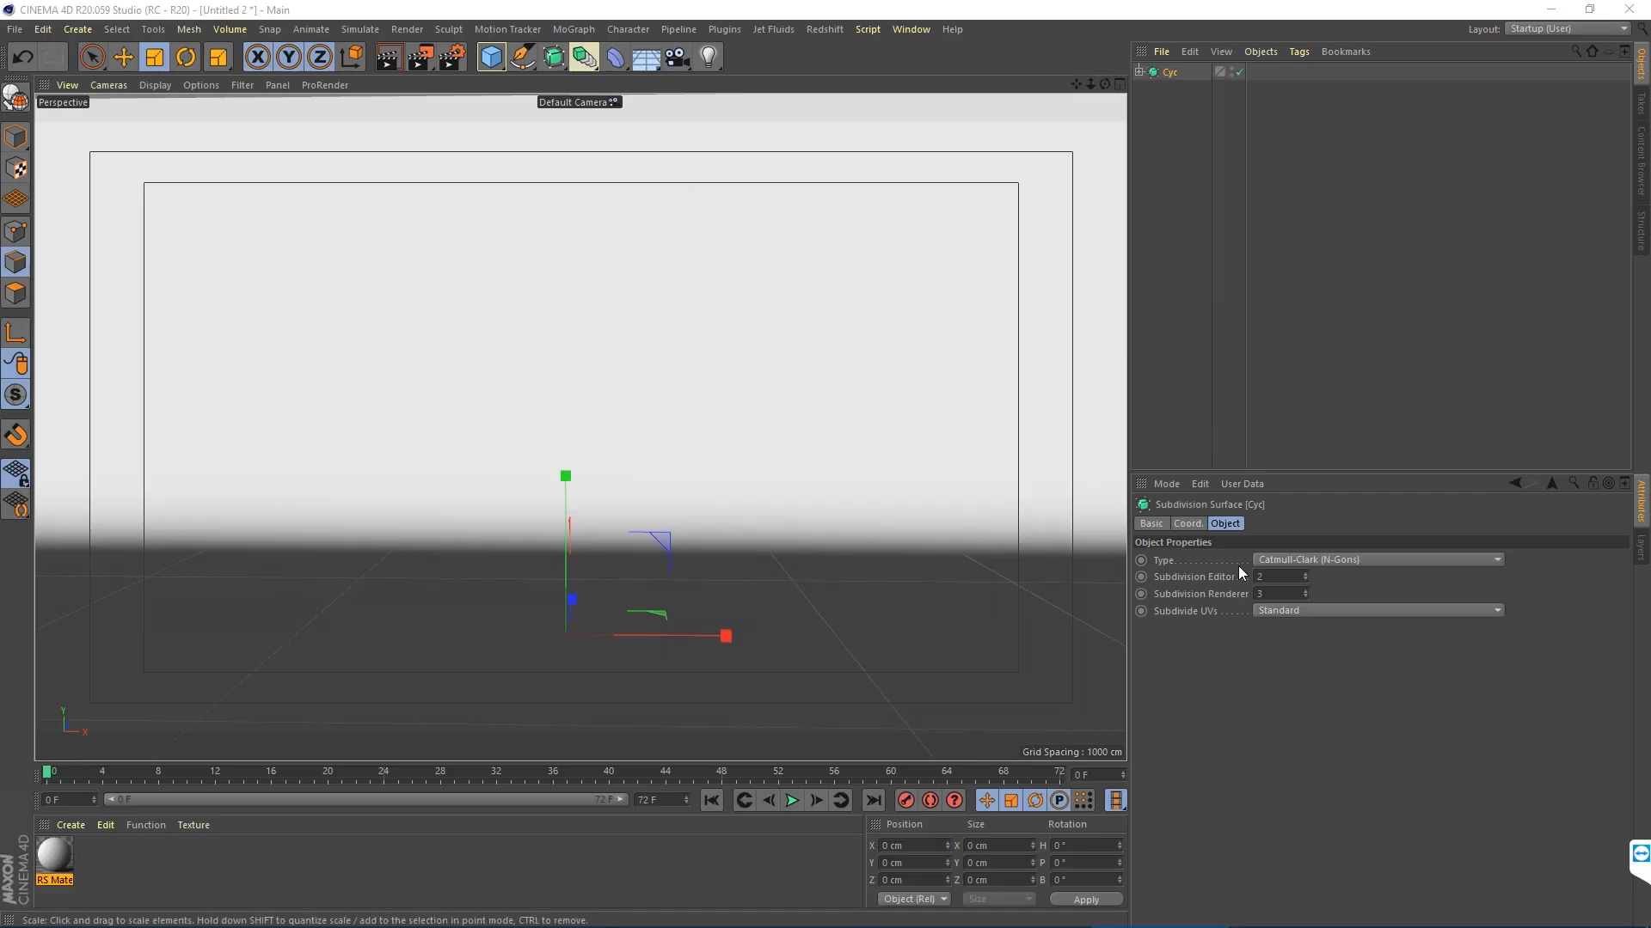
- Add a particle emitter to the scene
left_click(368, 30)
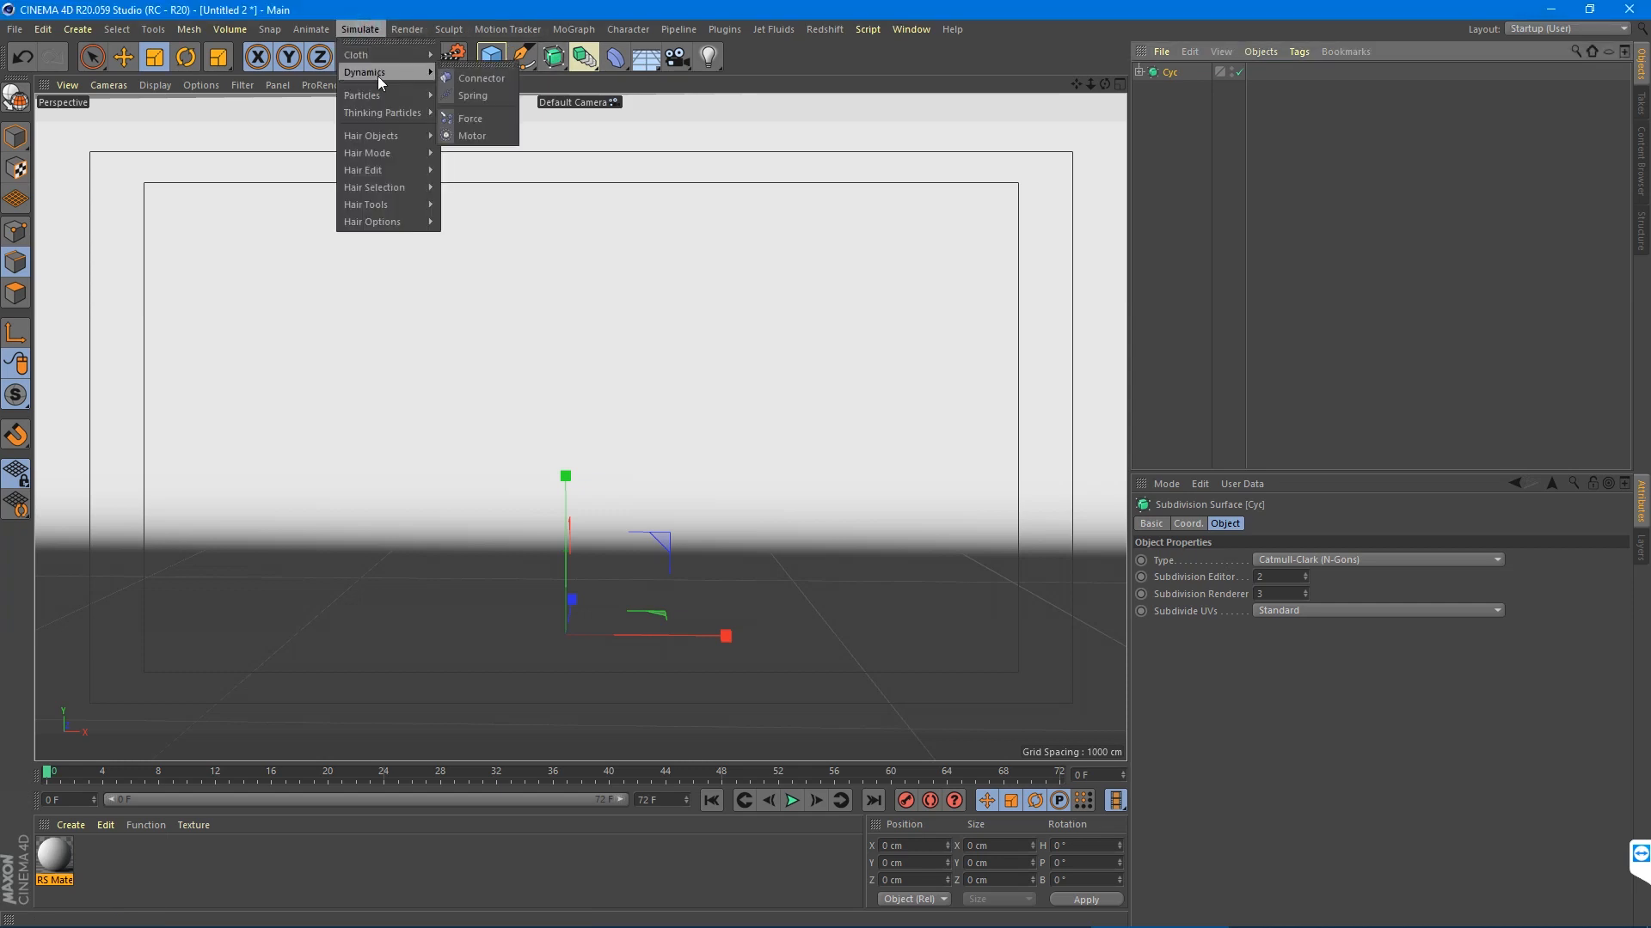
mouse_move(380, 95)
left_click(467, 101)
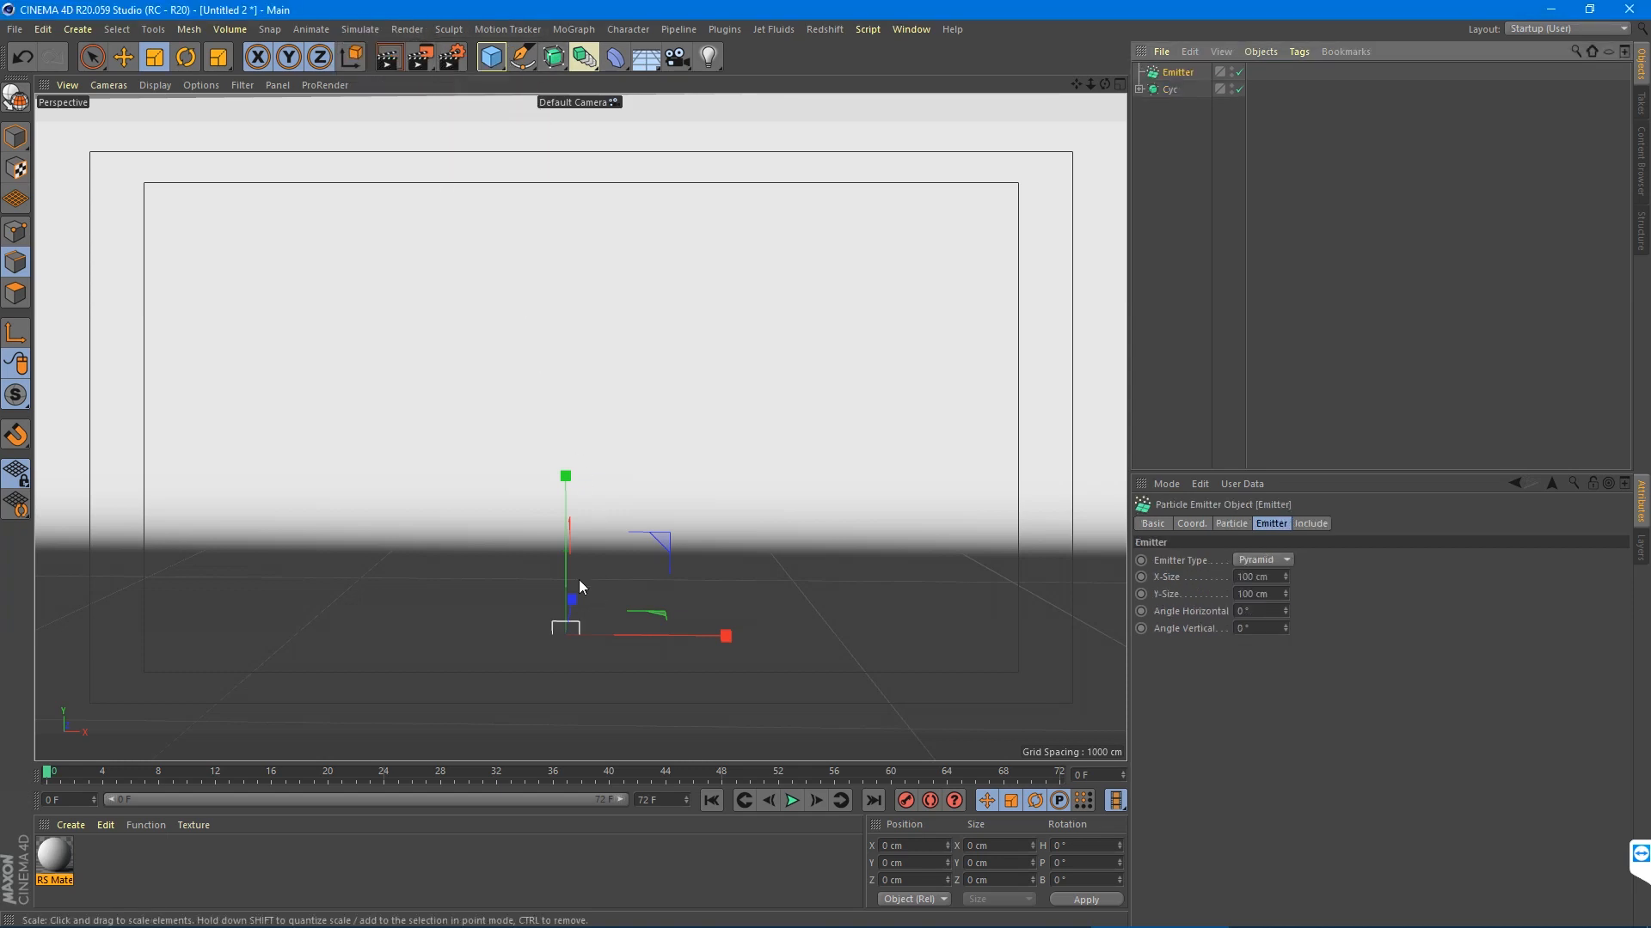
- Move the emitter straight up along its vertical axis, well above the floor
key("e")
left_click_drag(568, 550, 575, 262)
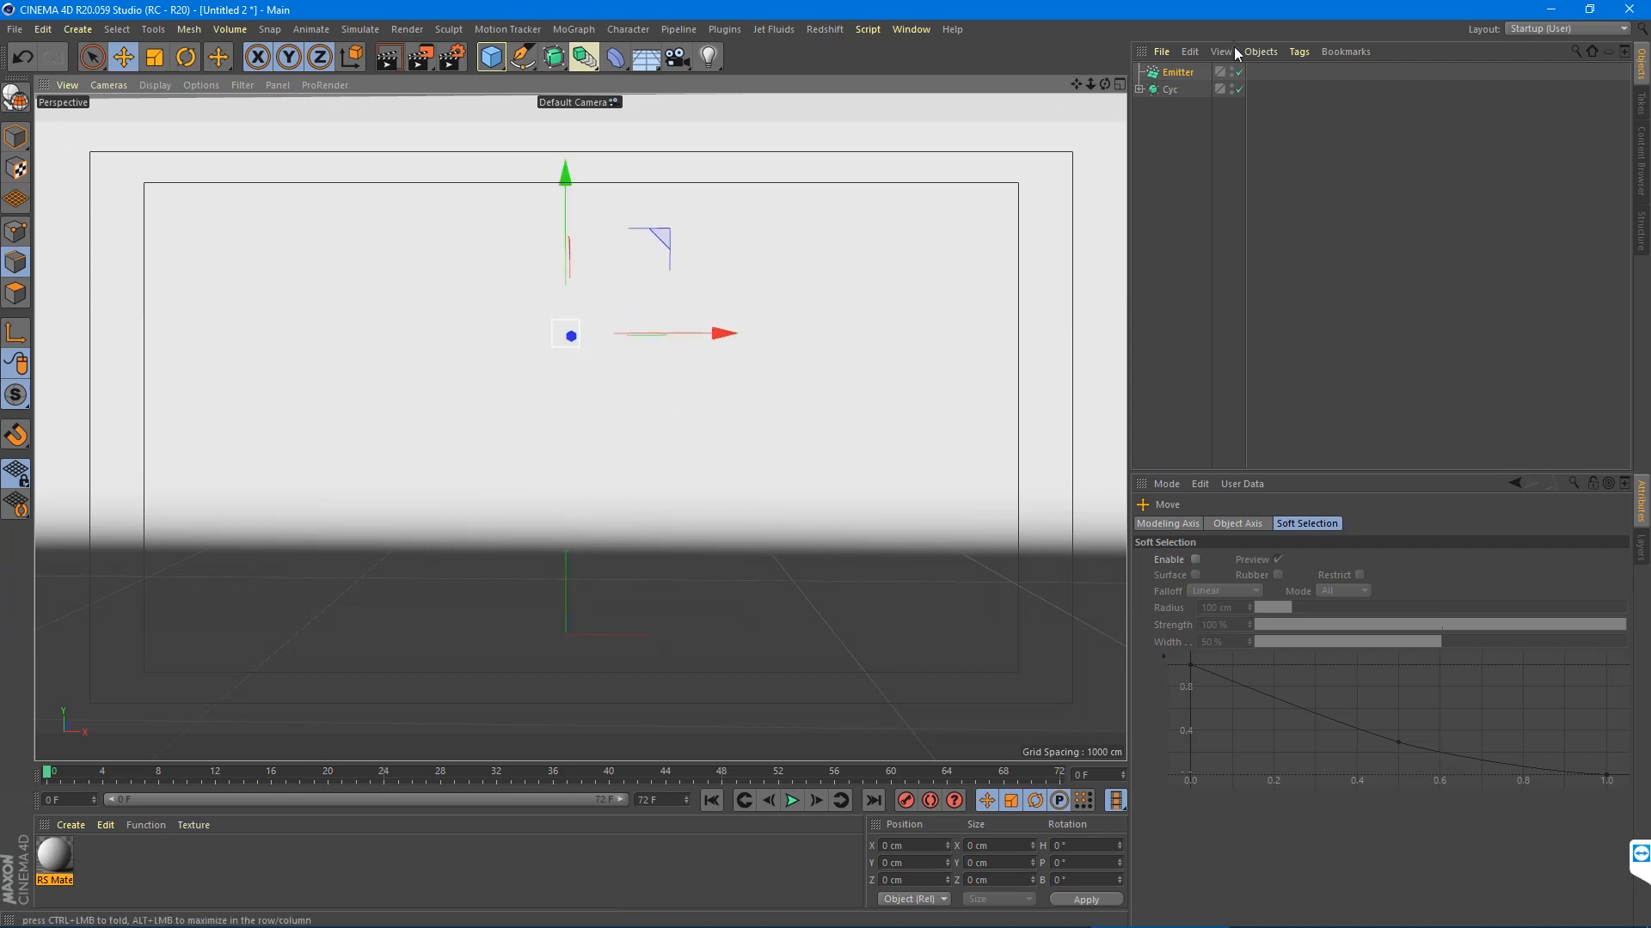
- Expand the Cyc hierarchy and hide its child Plane in both the editor and the renderer
left_click(1239, 89)
left_click(1239, 90)
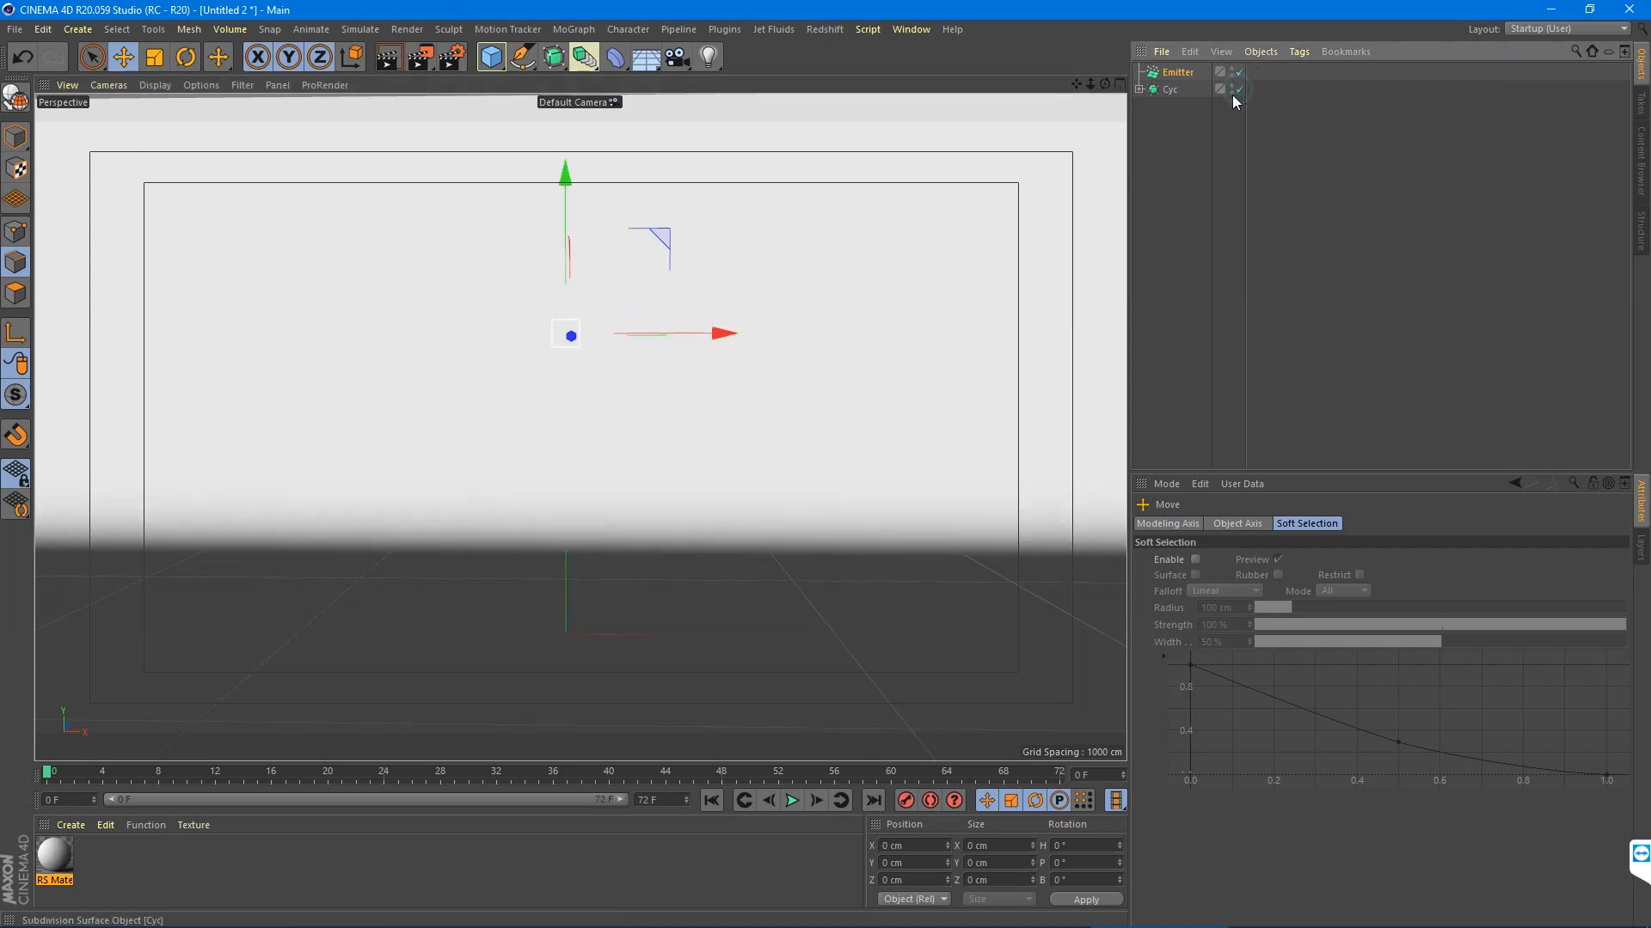
left_click(1138, 89)
left_click(1239, 89)
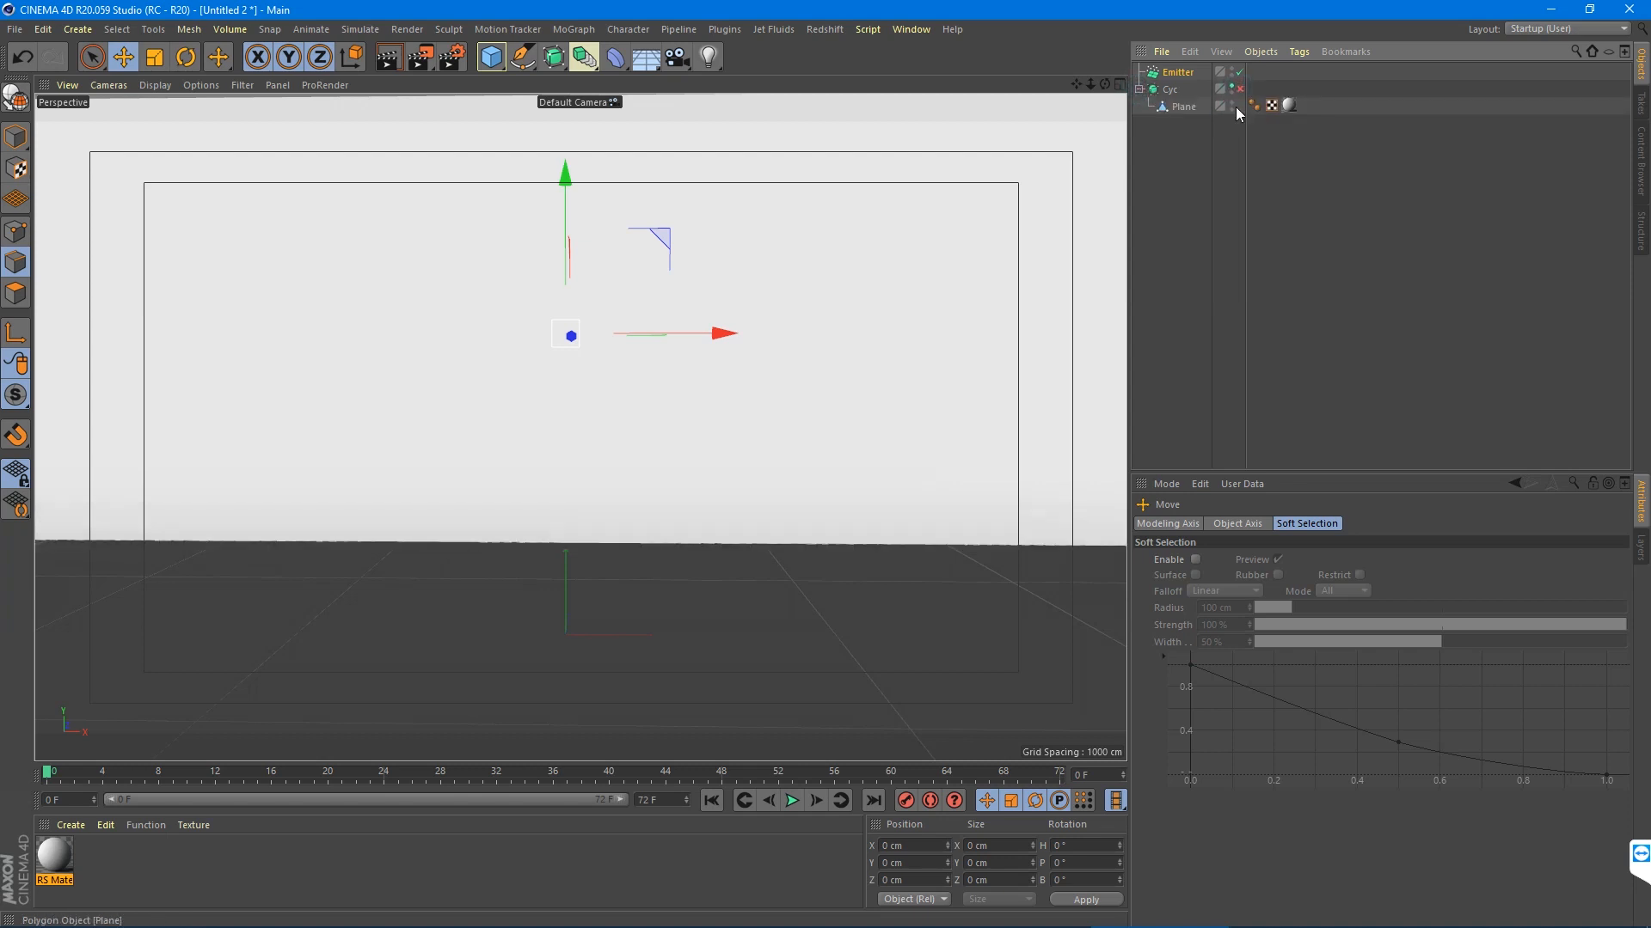
left_click(1232, 104)
left_click(1232, 104)
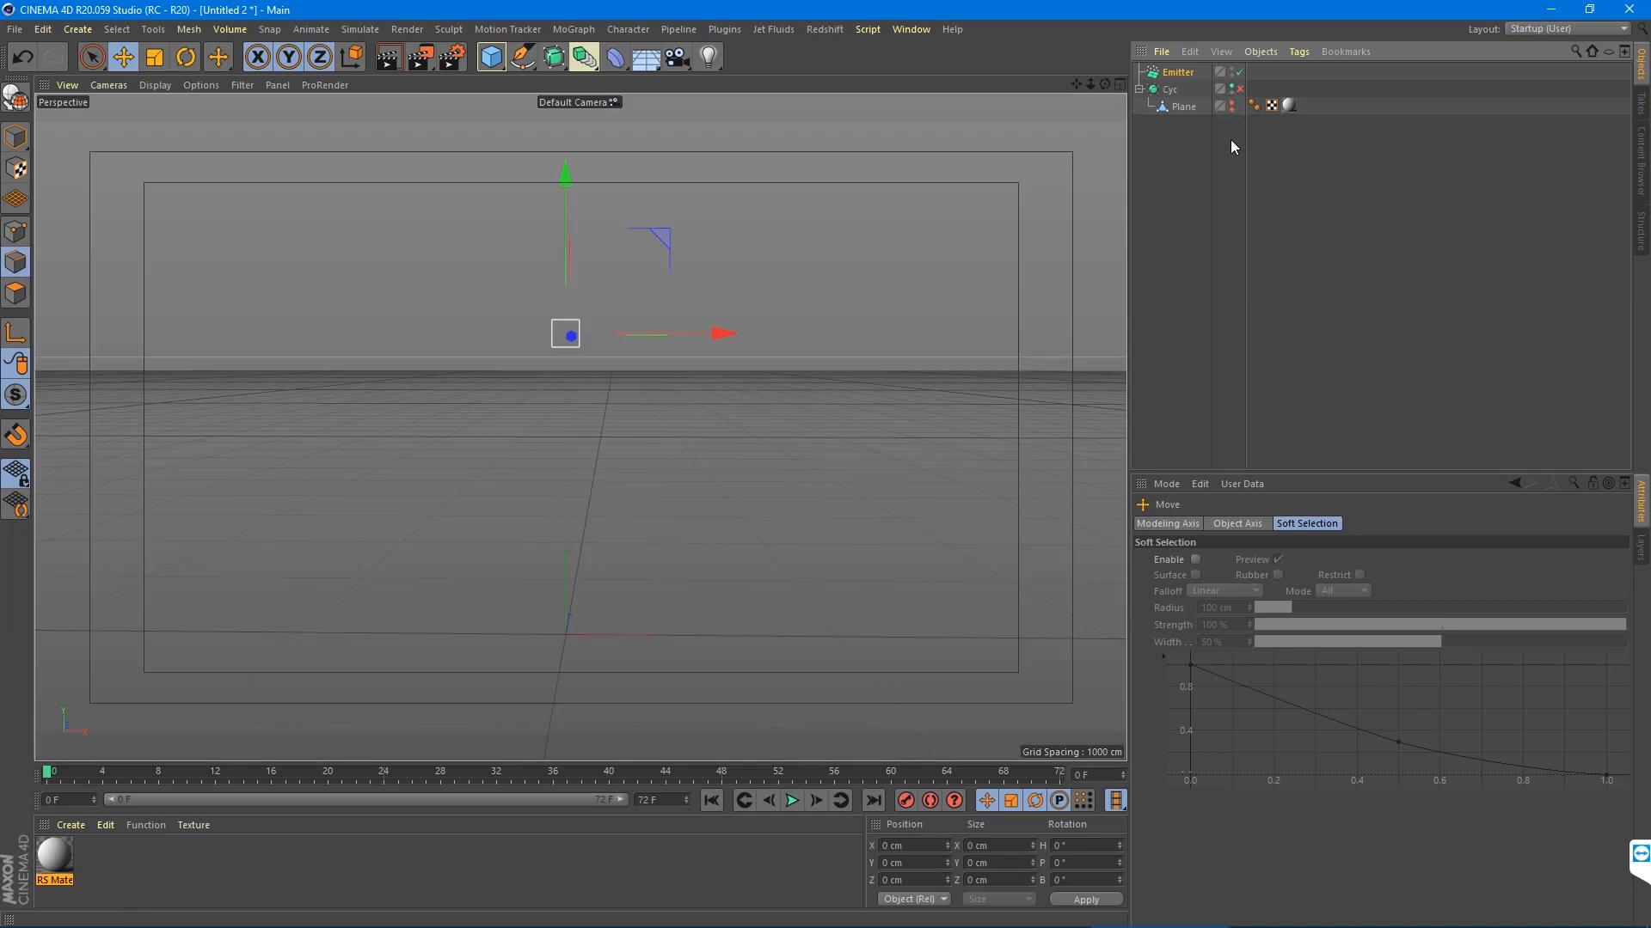
- Rotate the emitter so its Z axis points diagonally down toward the left side of the camera view
left_click(1178, 72)
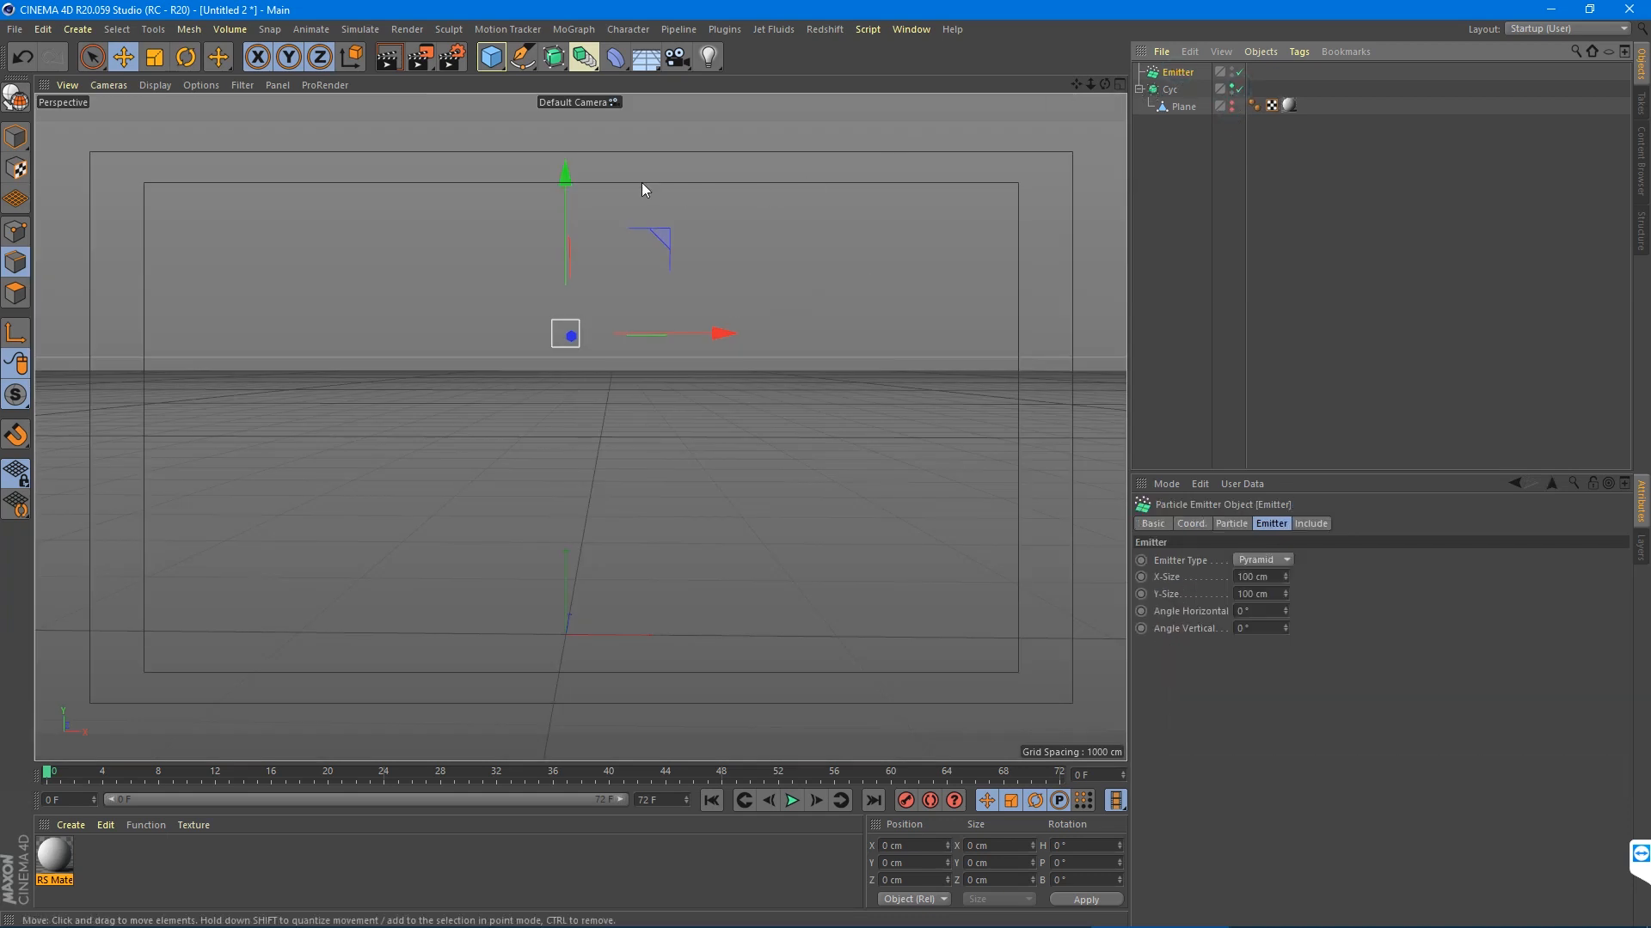
key("r")
left_click_drag(563, 283, 596, 103)
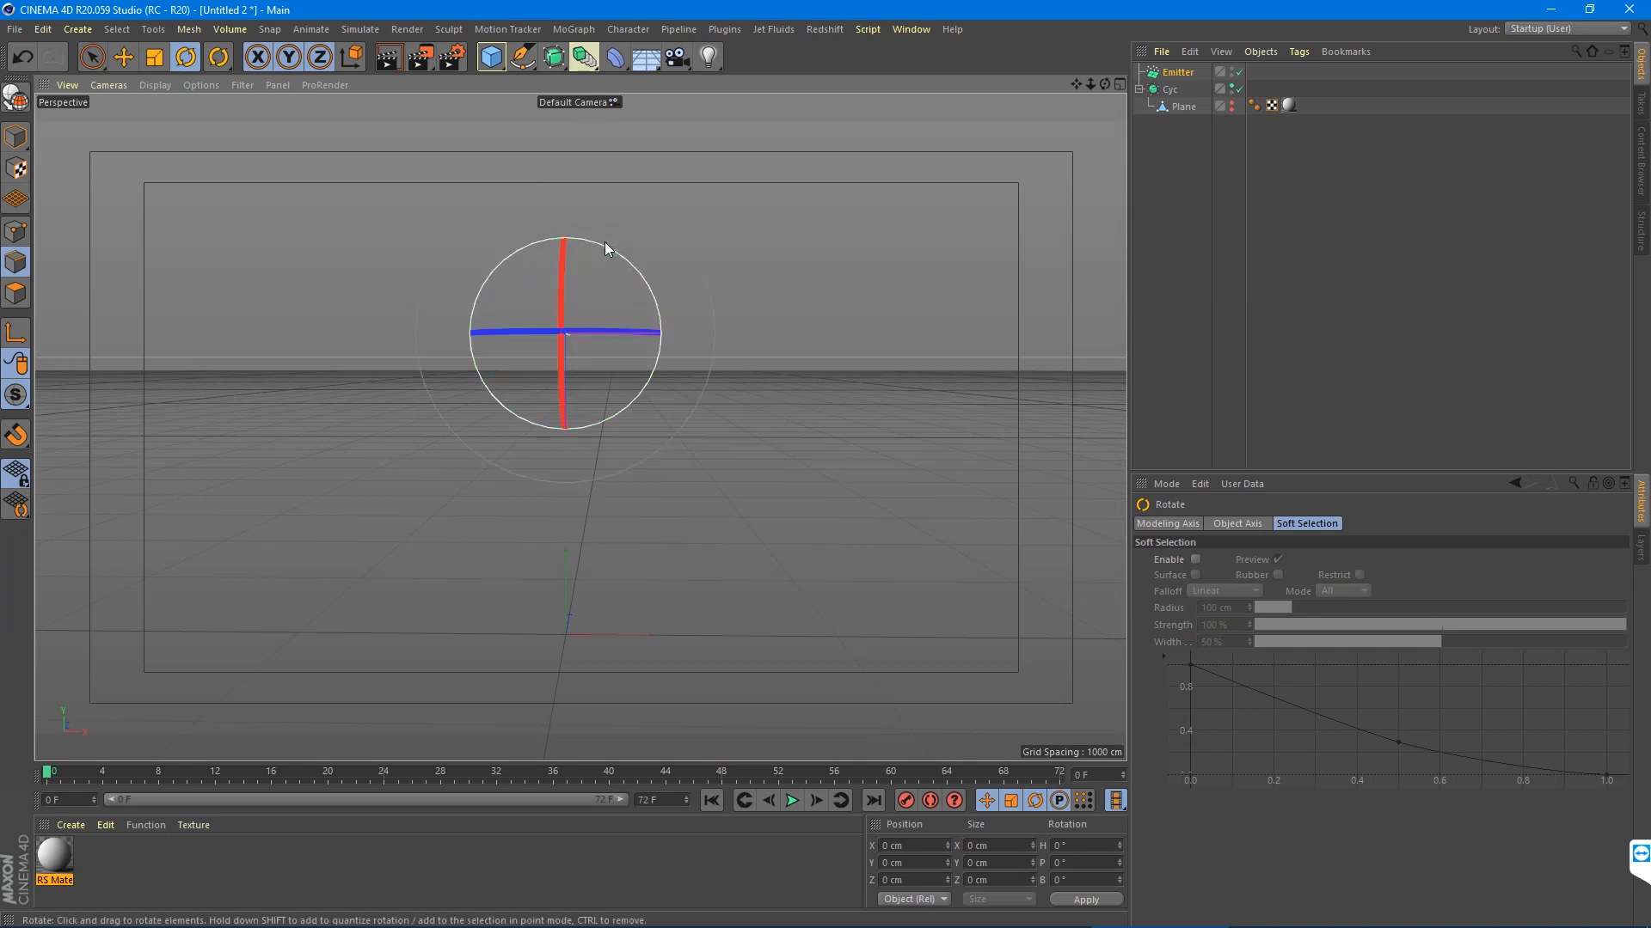
left_click_drag(621, 254, 661, 327)
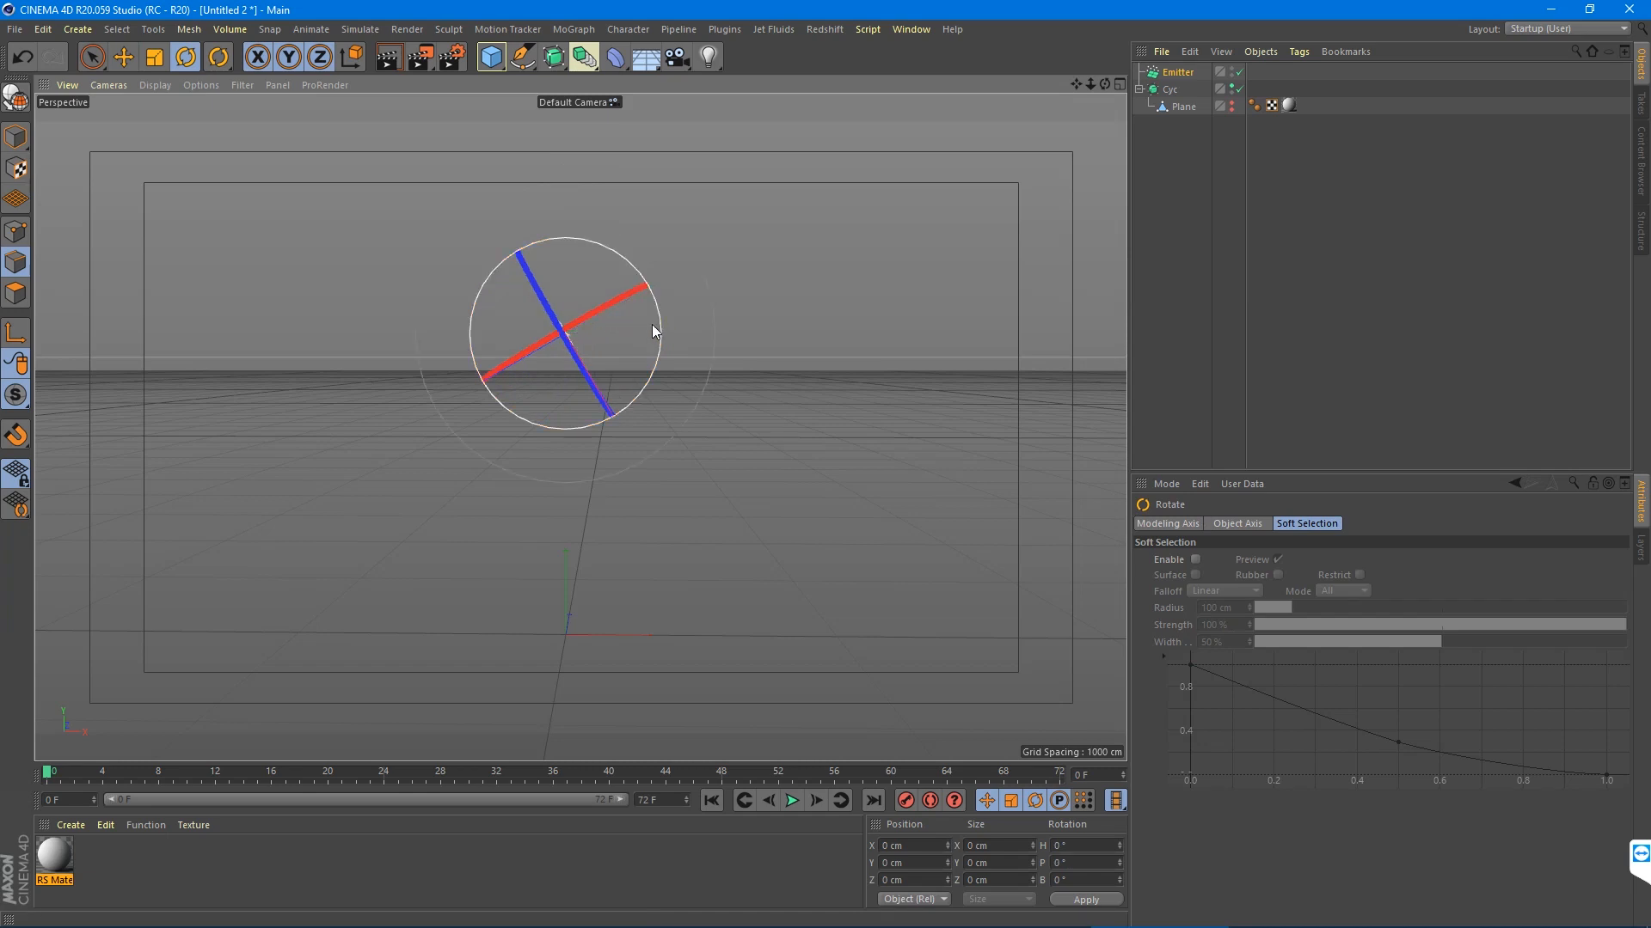
- Move the emitter to the upper right of the camera frame, so it aims down across the scene
key("e")
left_click_drag(519, 455, 707, 254)
left_click_drag(659, 419, 713, 272, "alt")
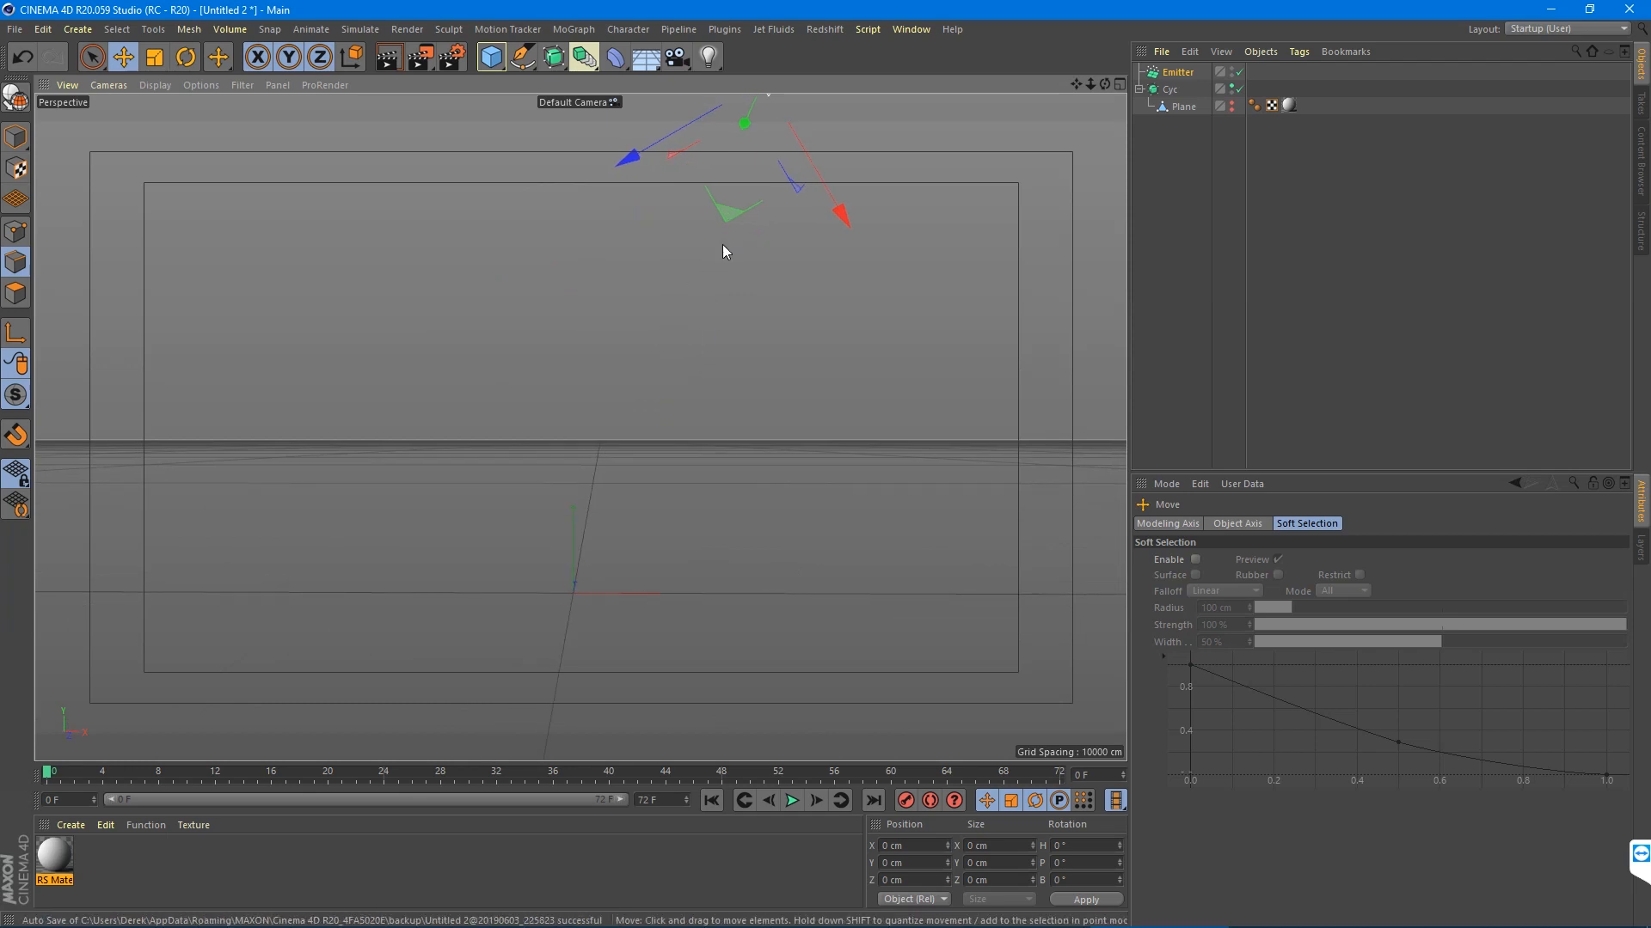
left_click_drag(724, 208, 688, 369)
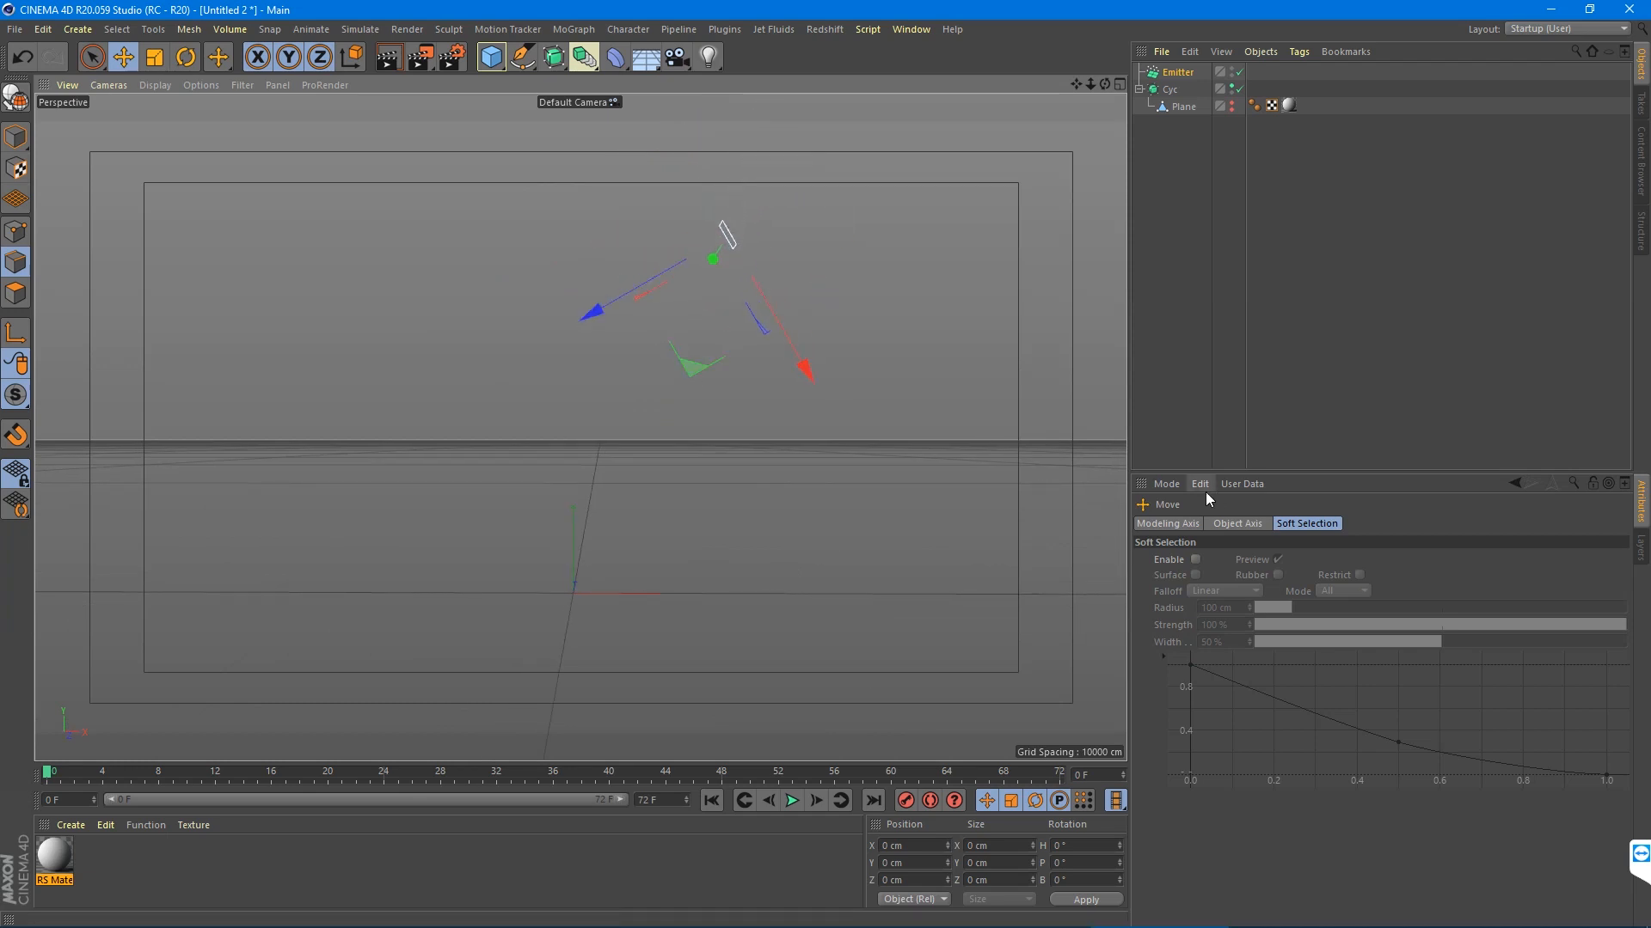
- Set the emitter type to Cone and increase the emitter's X-Size and Y-Size
left_click(1178, 73)
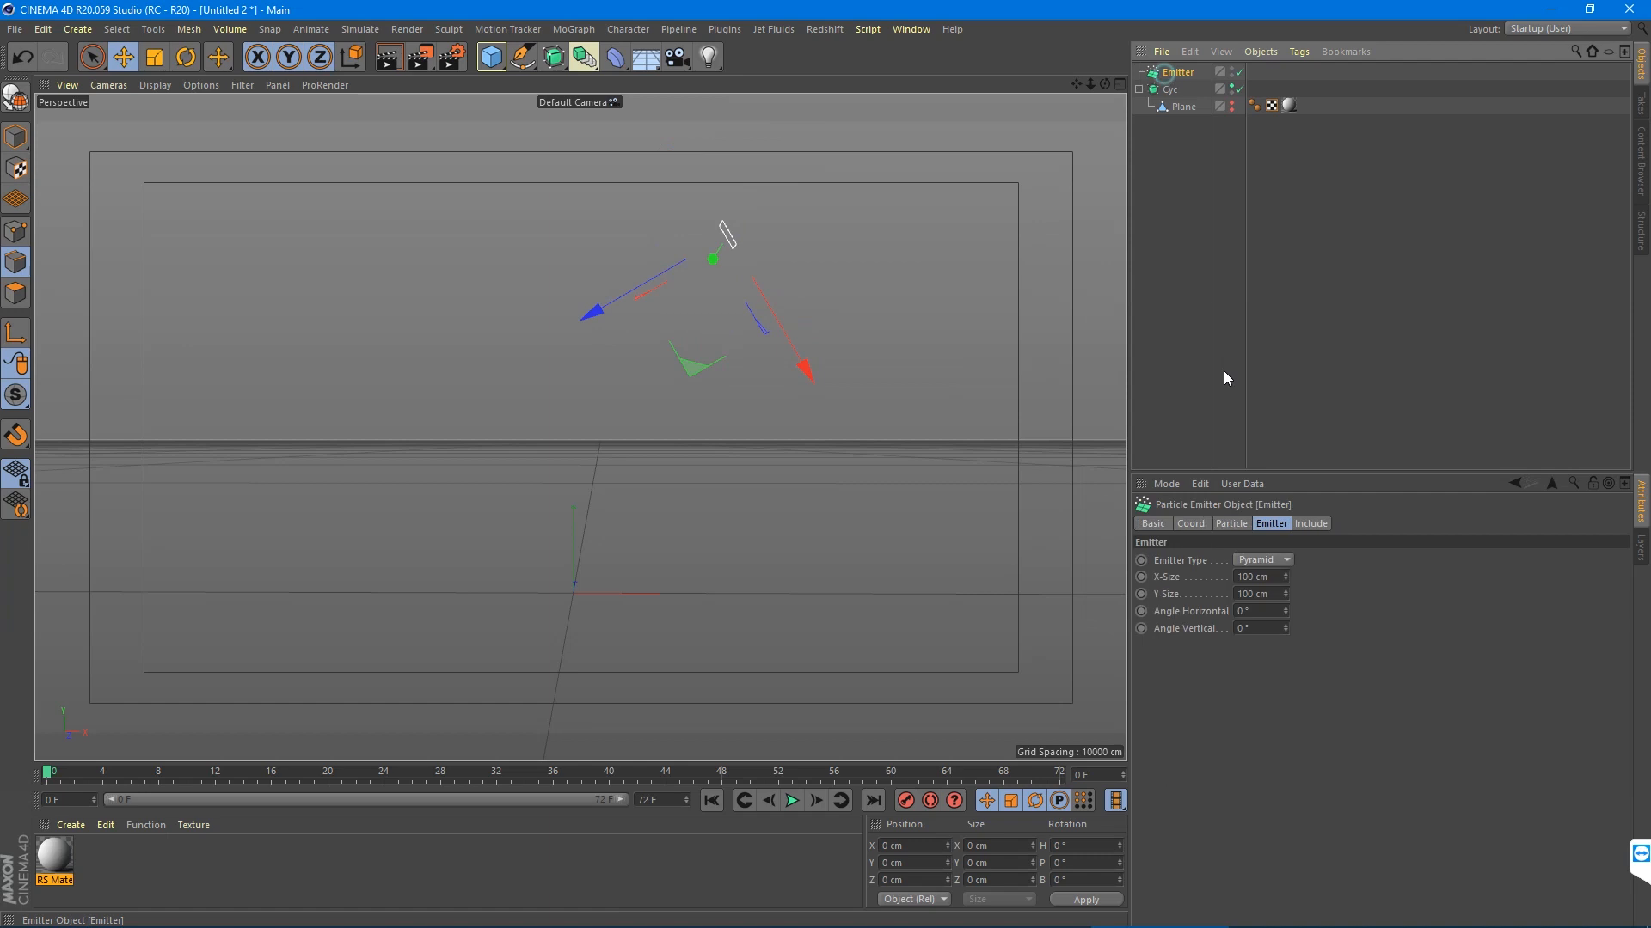
left_click(1267, 561)
left_click(1266, 592)
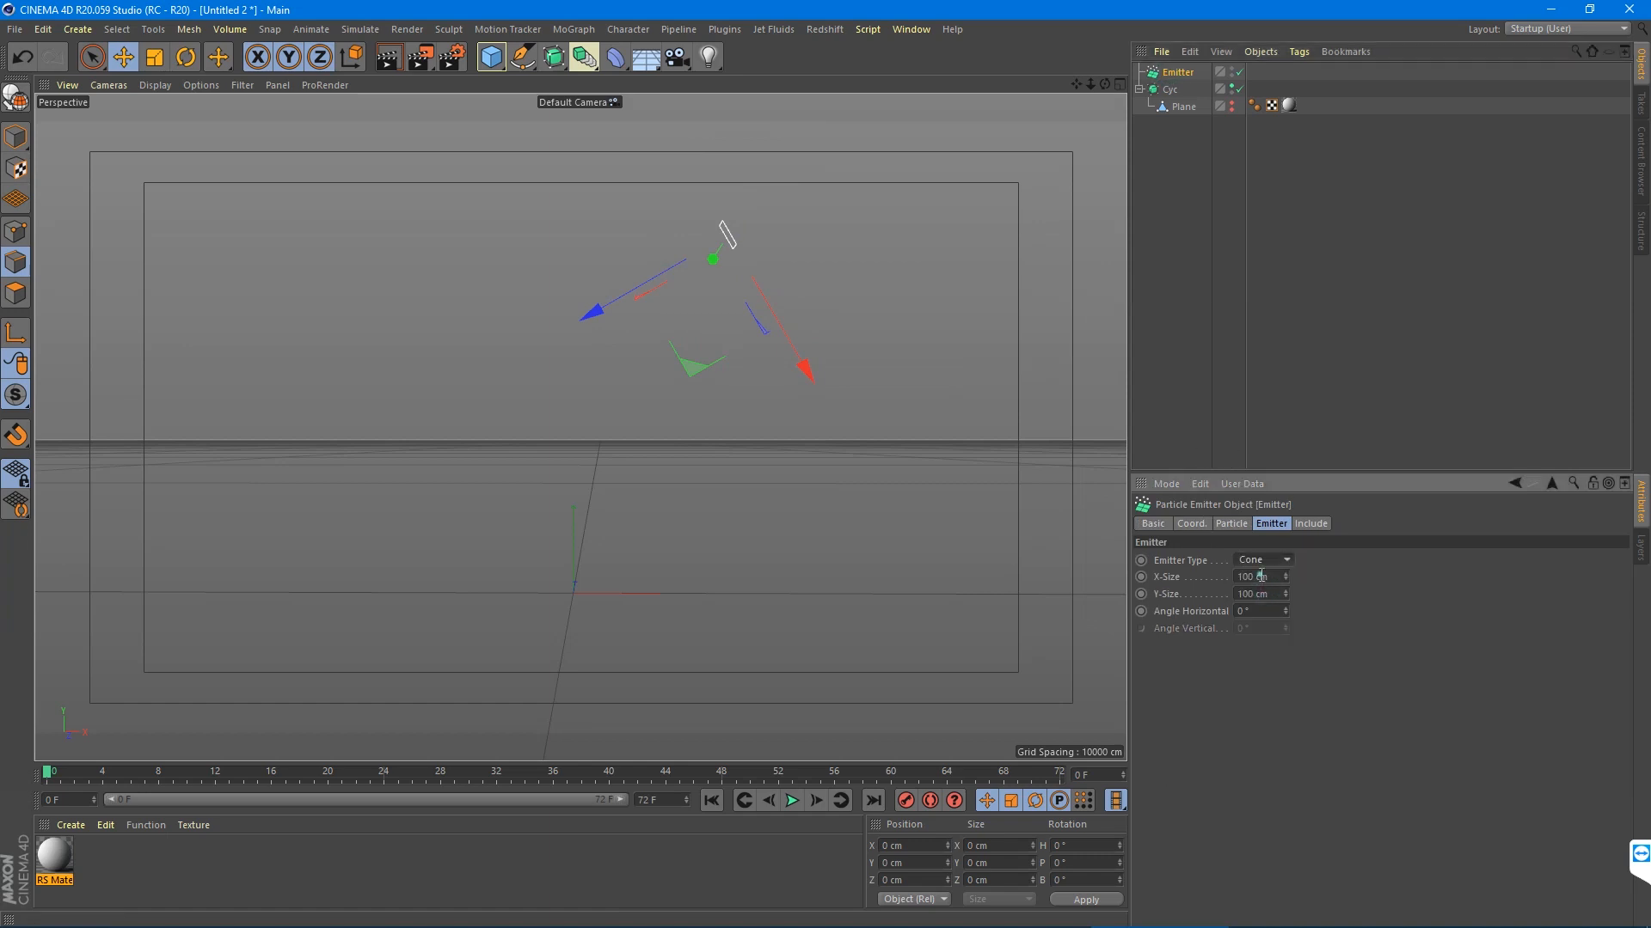
double_click(1260, 574)
left_click(1248, 592)
- Set the emitter's Birthrate Editor and Birthrate Renderer values to 2000 each
left_click(1232, 523)
double_click(1260, 561)
type("200")
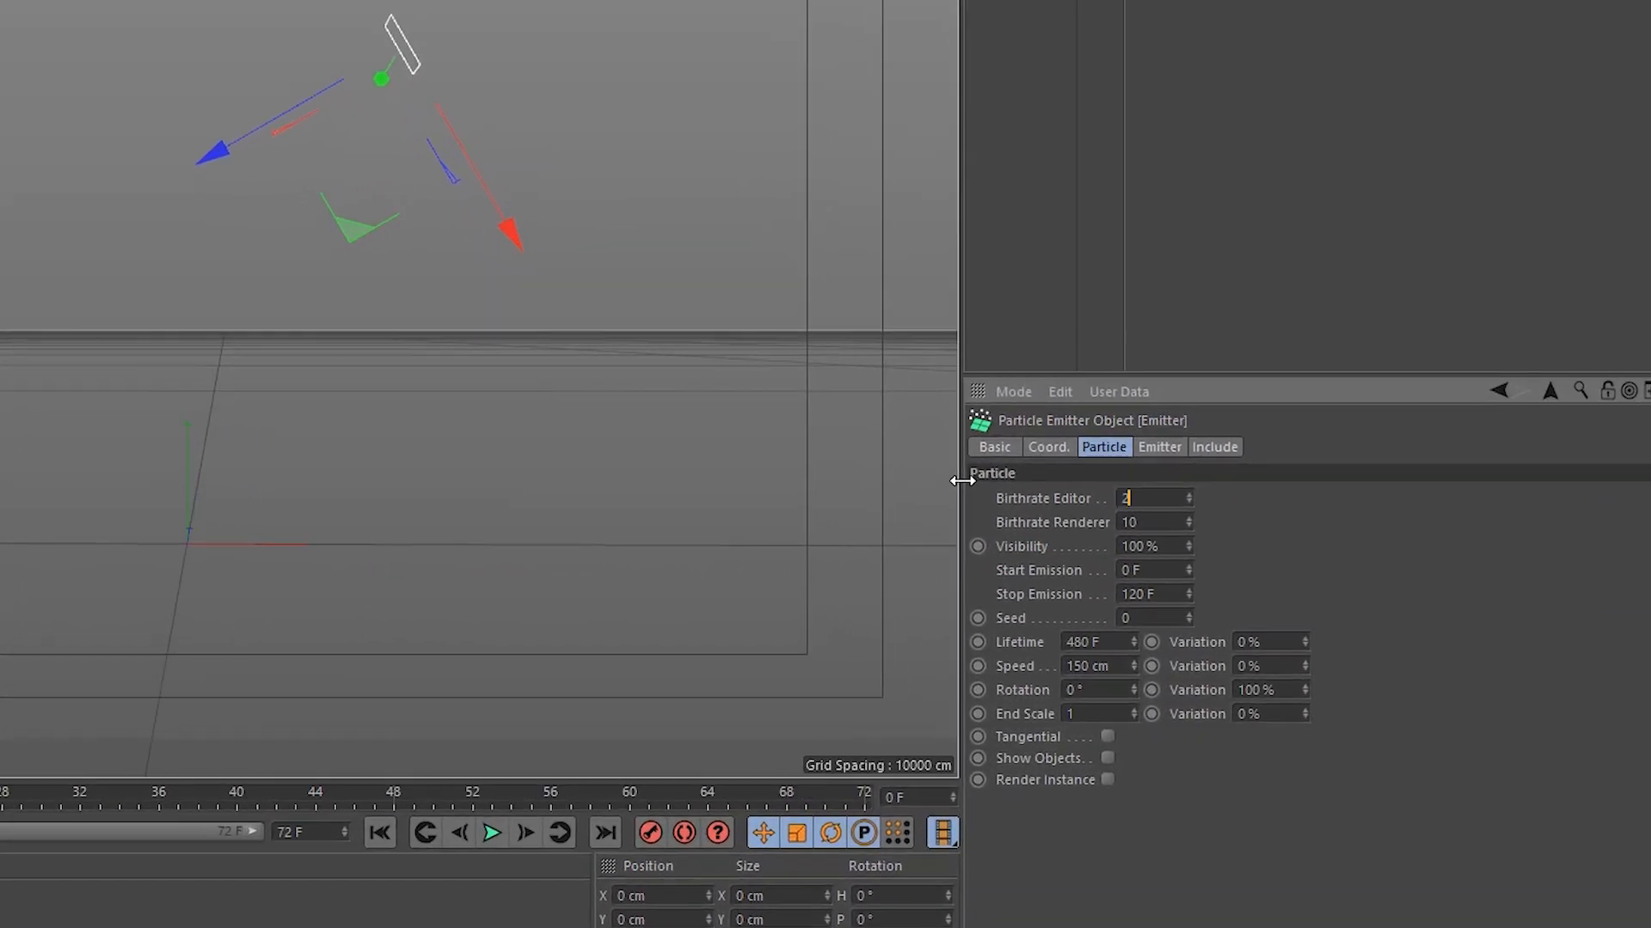
type("0")
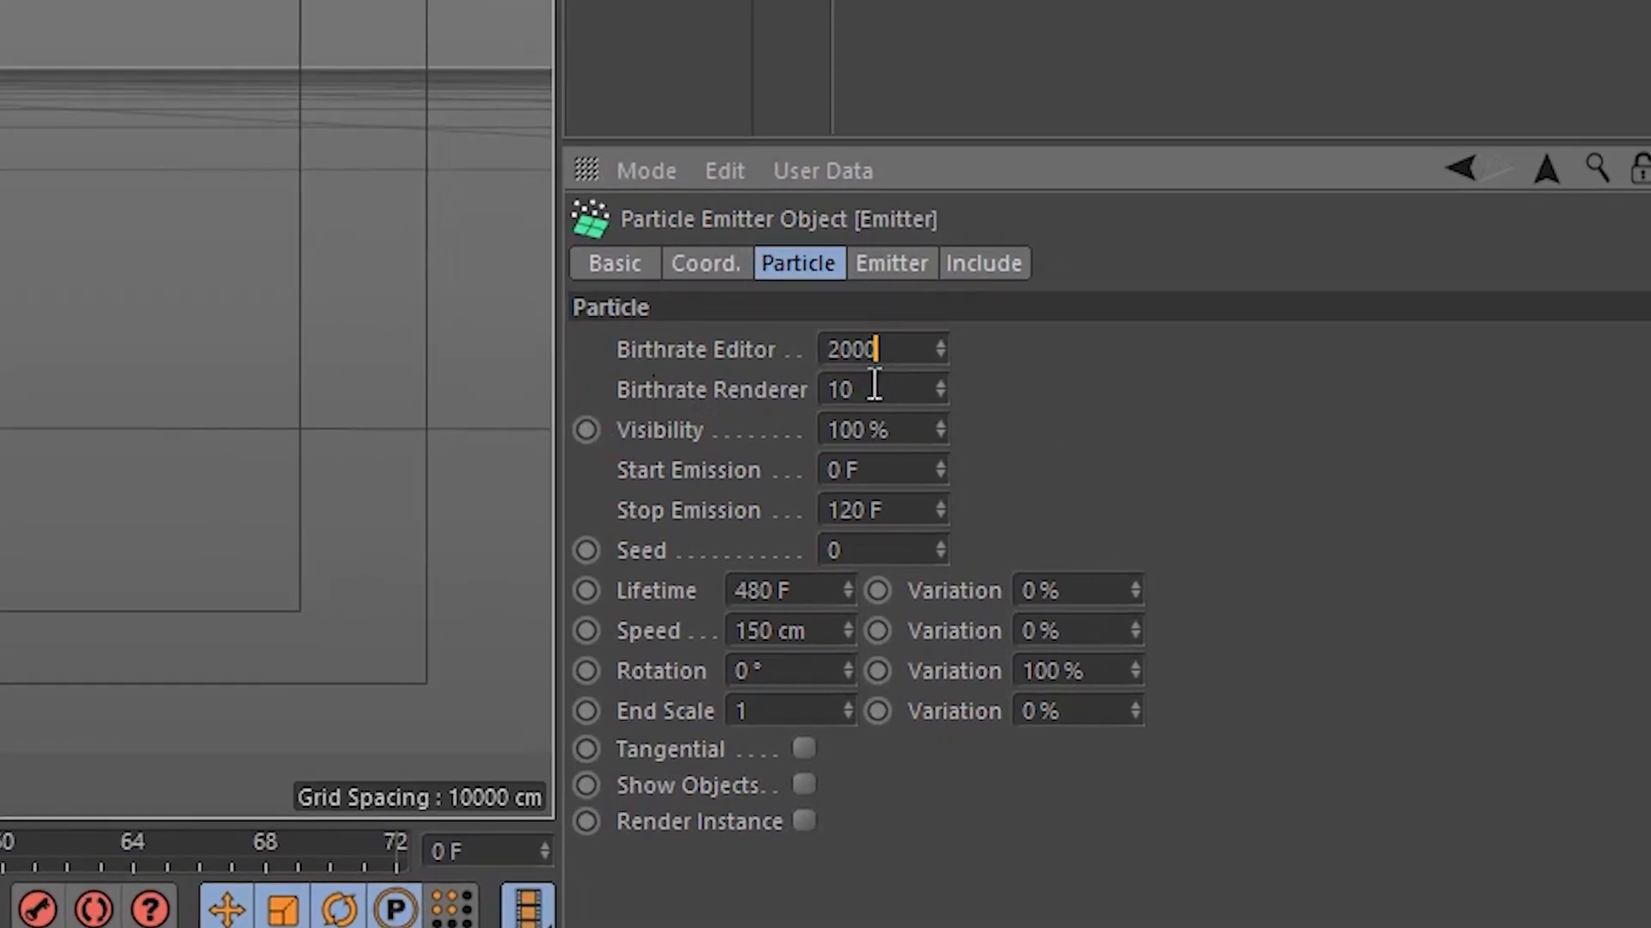
double_click(851, 389)
type("2000")
left_click(1032, 404)
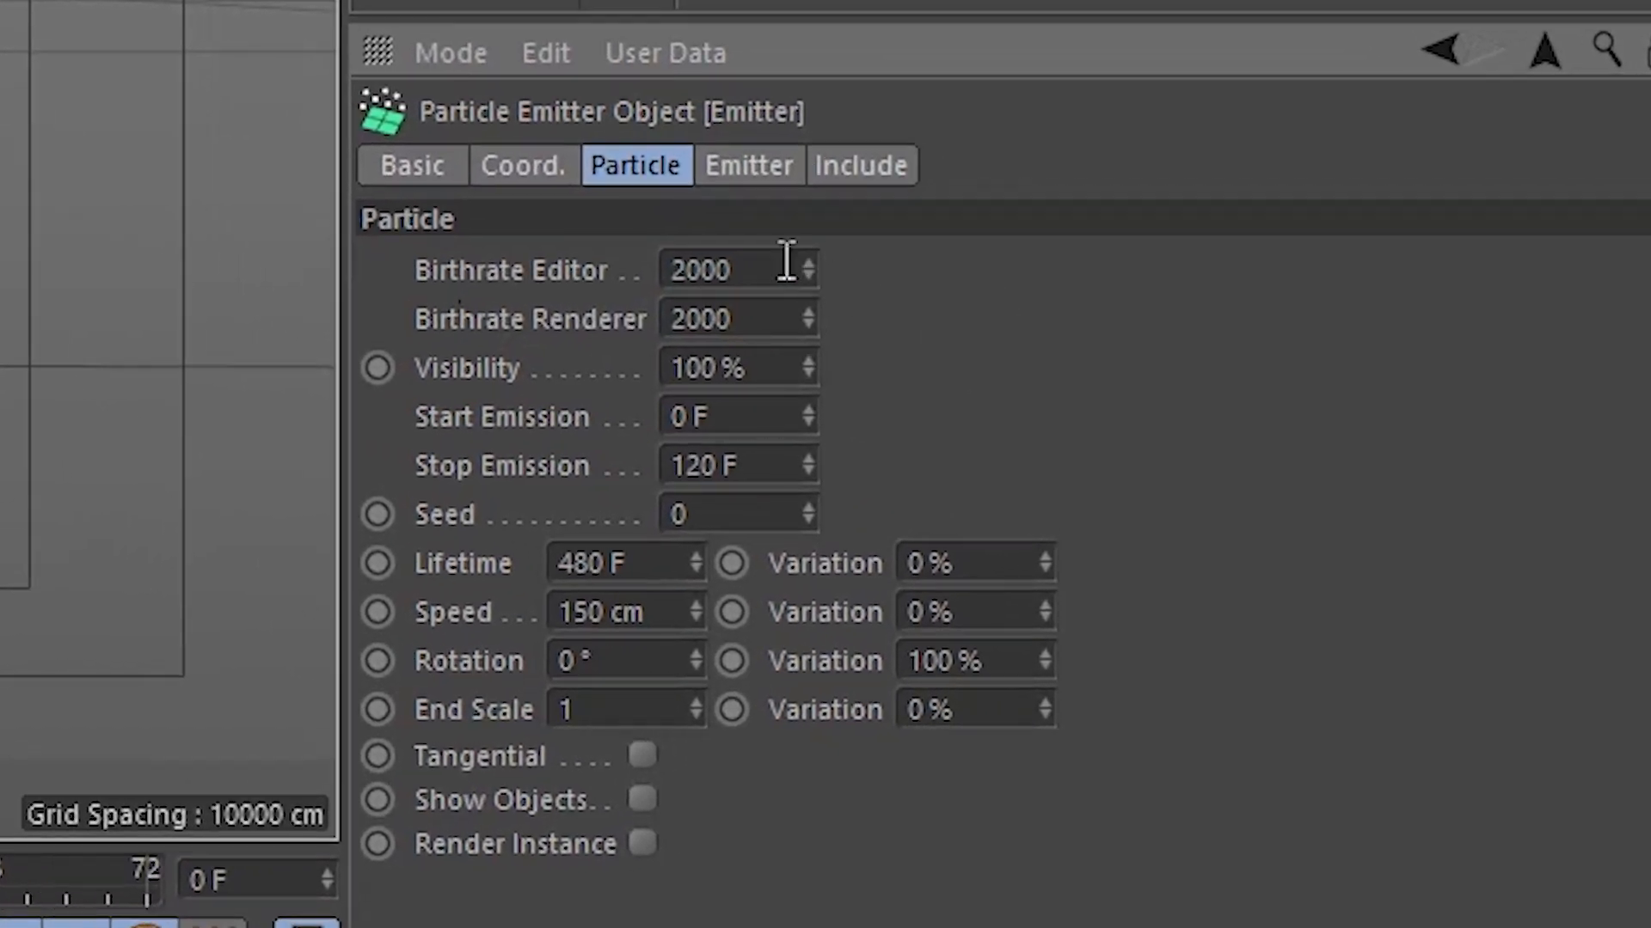
- Reduce the emitter's Birthrate Editor to 500 and enable Show Objects and Render Instance
double_click(786, 267)
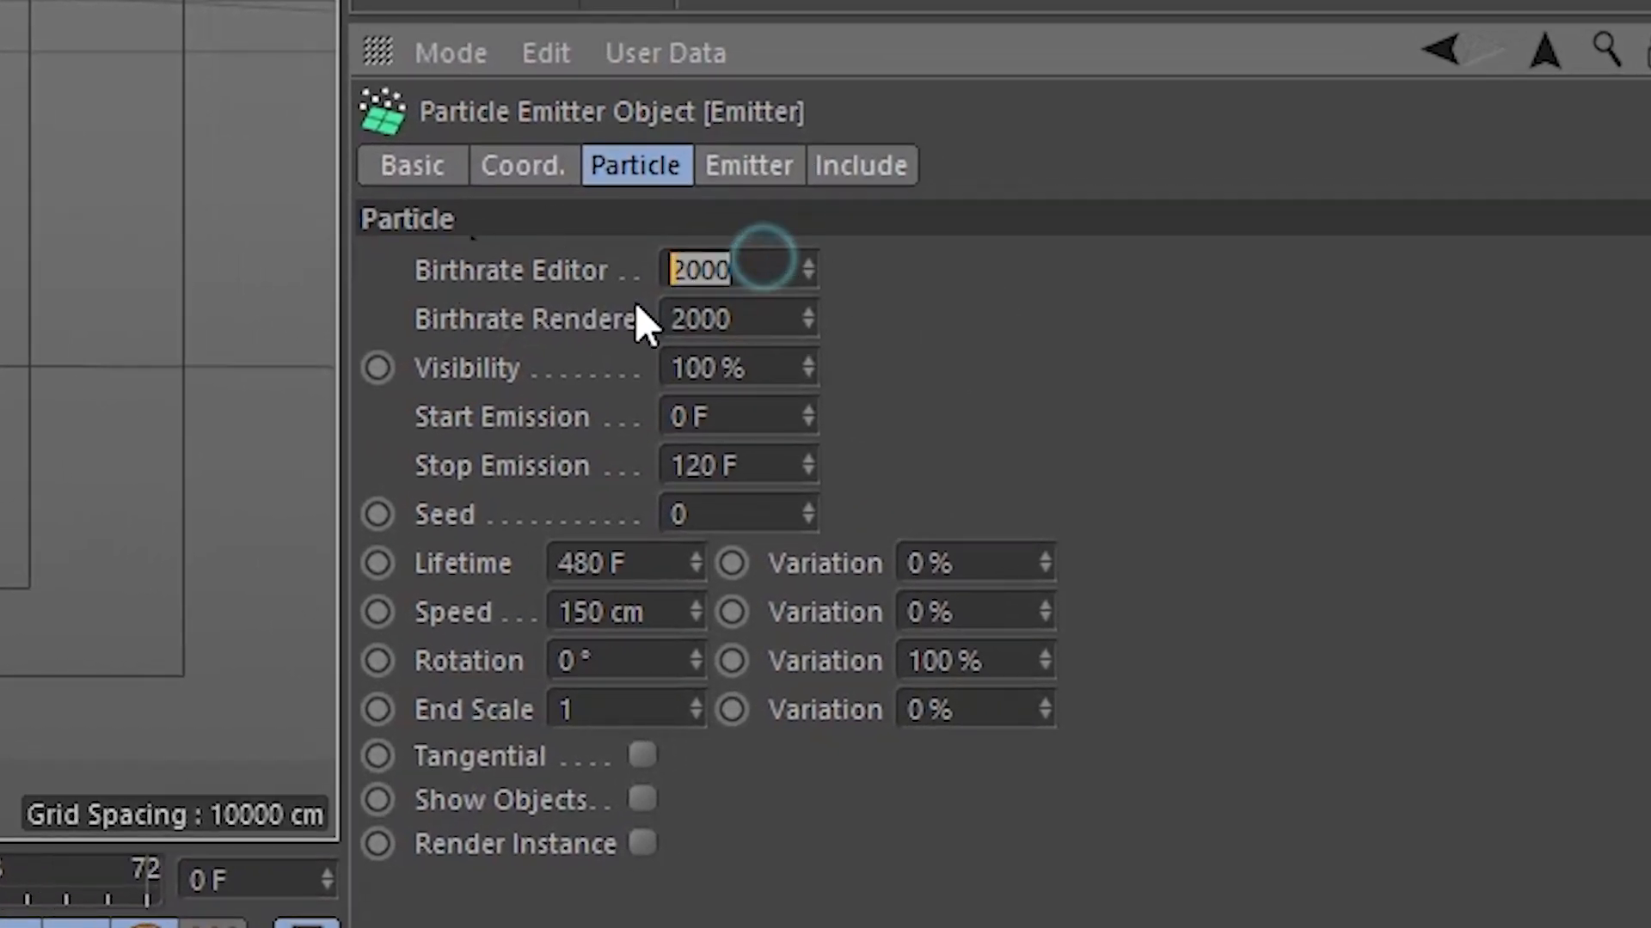
type("50")
left_click(987, 358)
left_click(737, 269)
type("0")
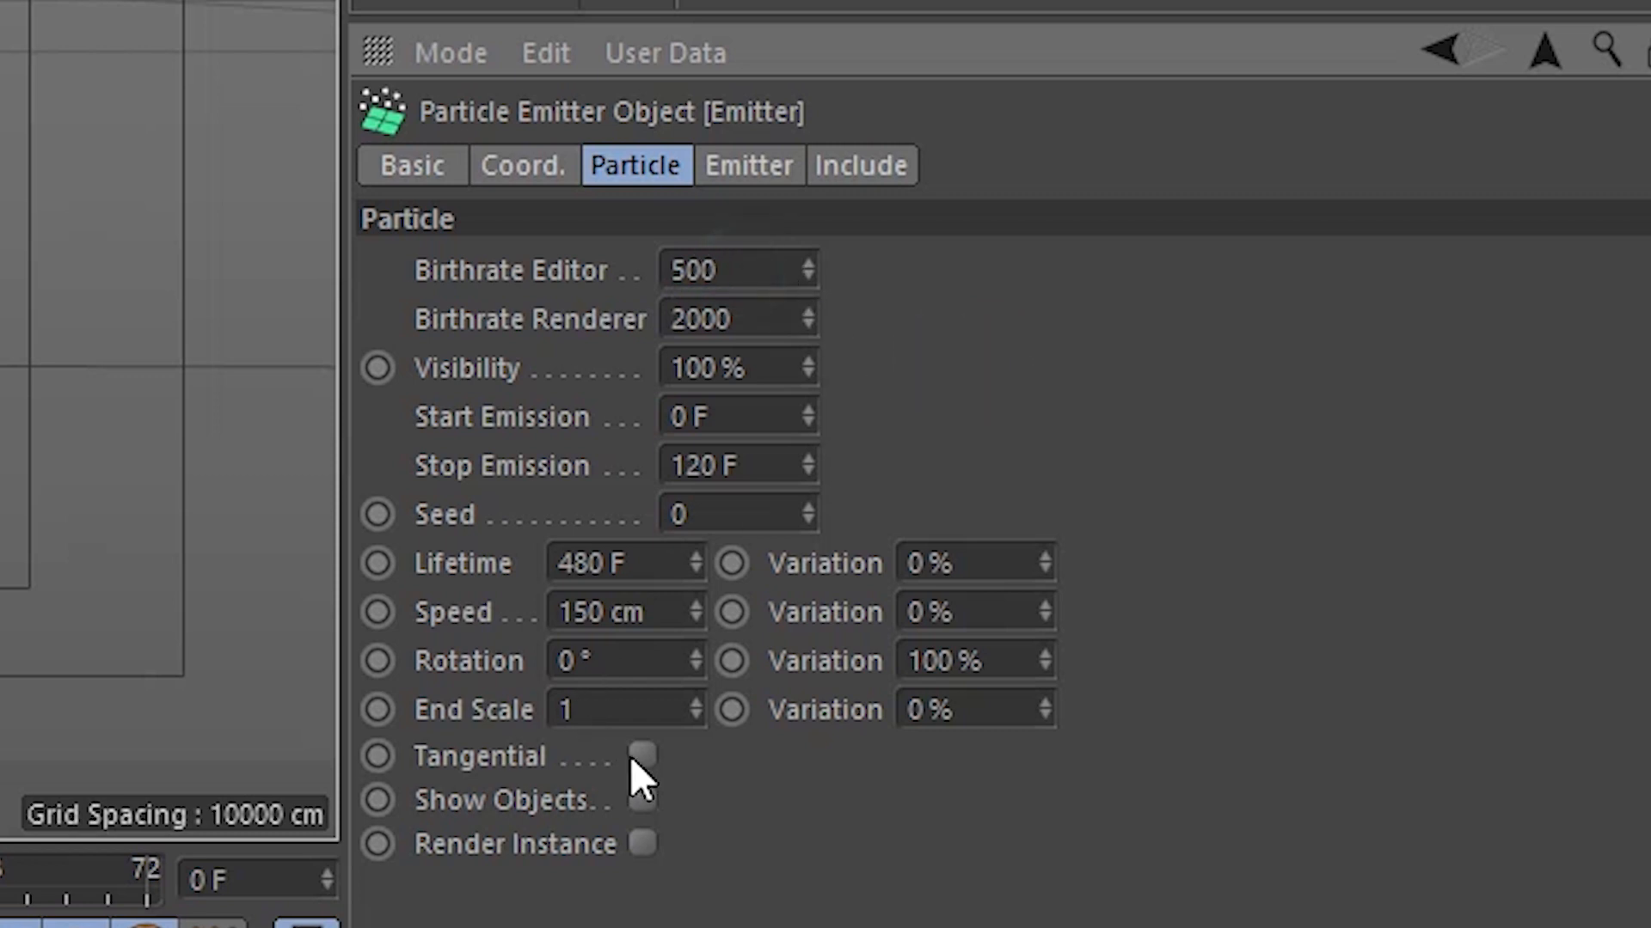
left_click(642, 795)
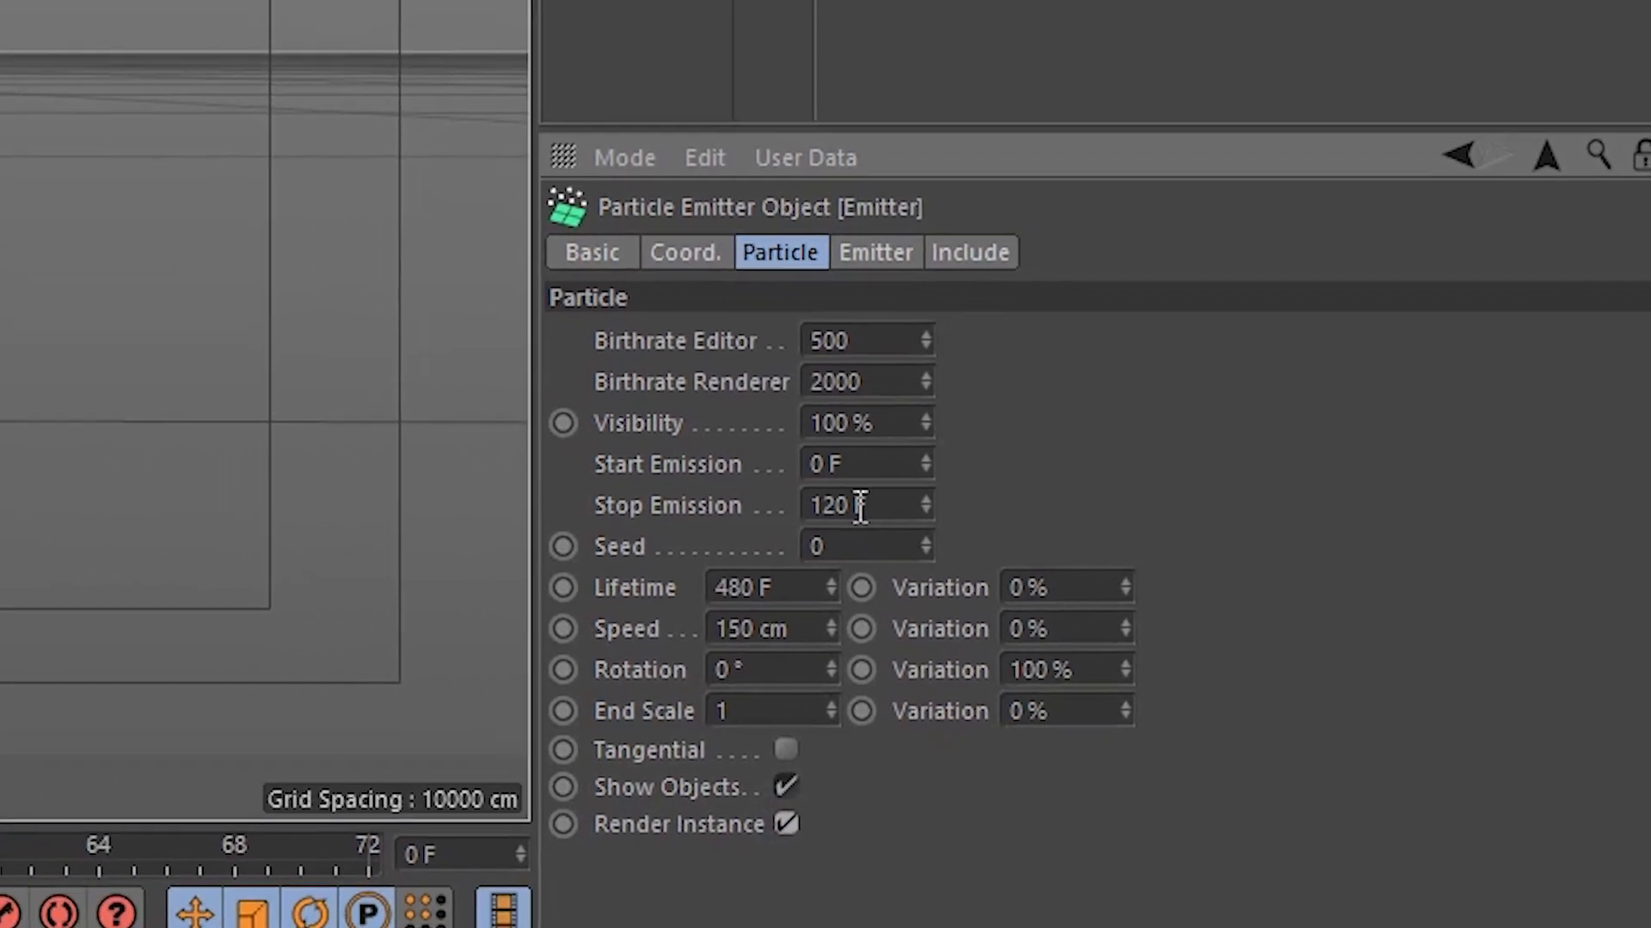
- Set the project's end frame to 300 and extend the timeline preview range to the full 300 frames
left_click_drag(153, 841, 110, 845)
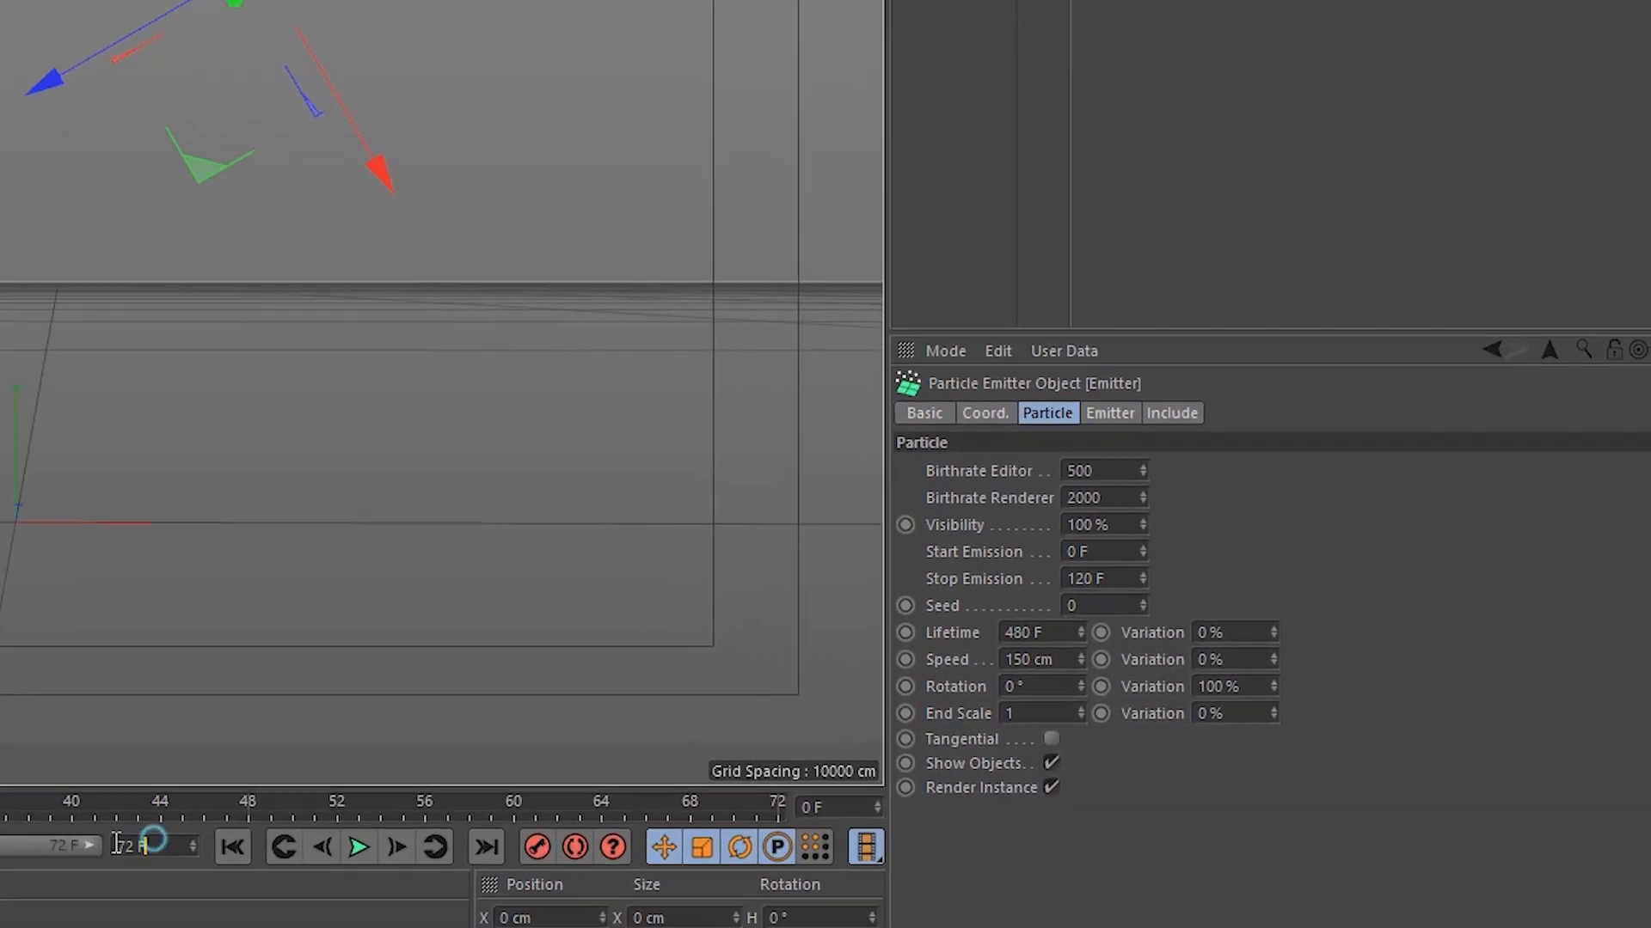
type("3")
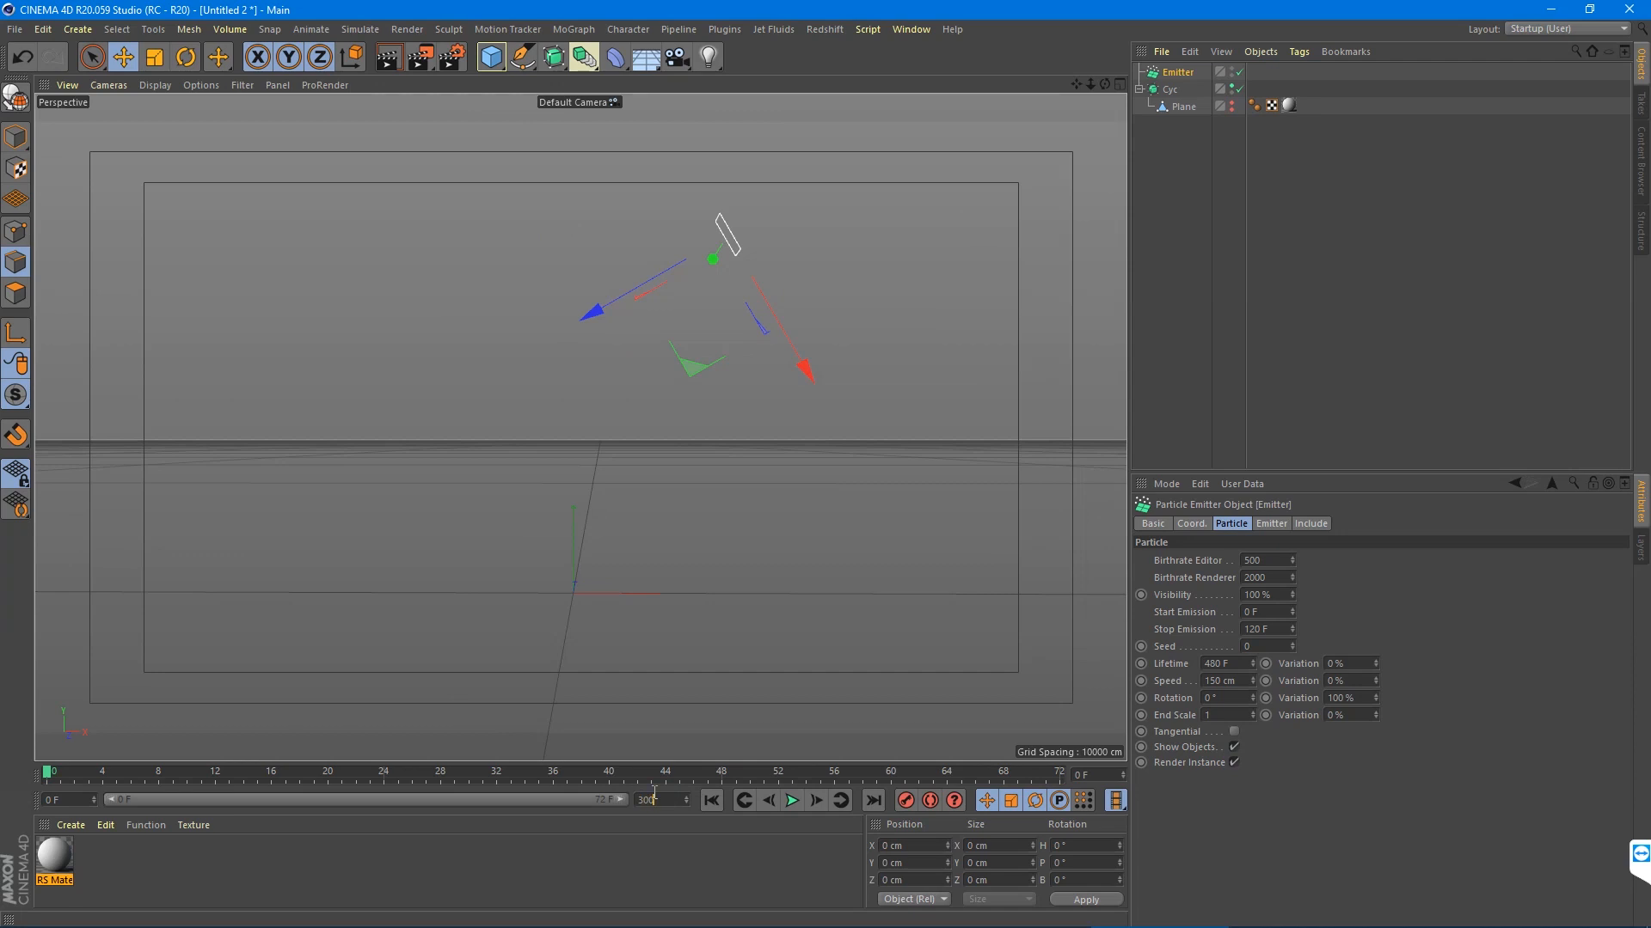
type("00")
key("Return")
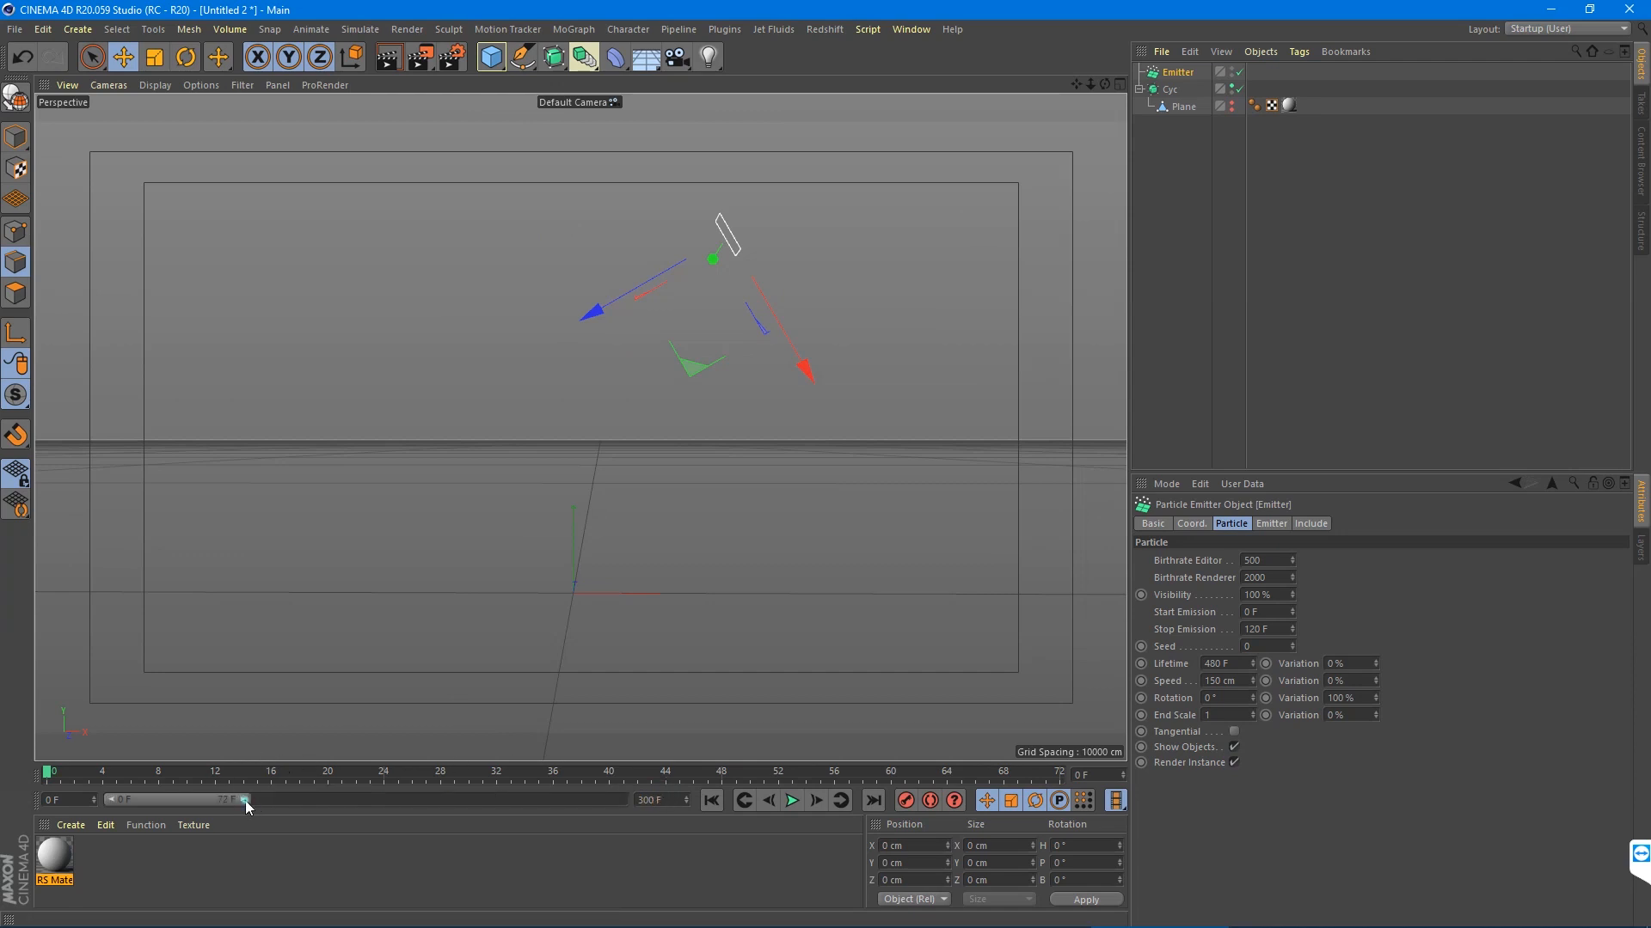
left_click_drag(245, 801, 808, 798)
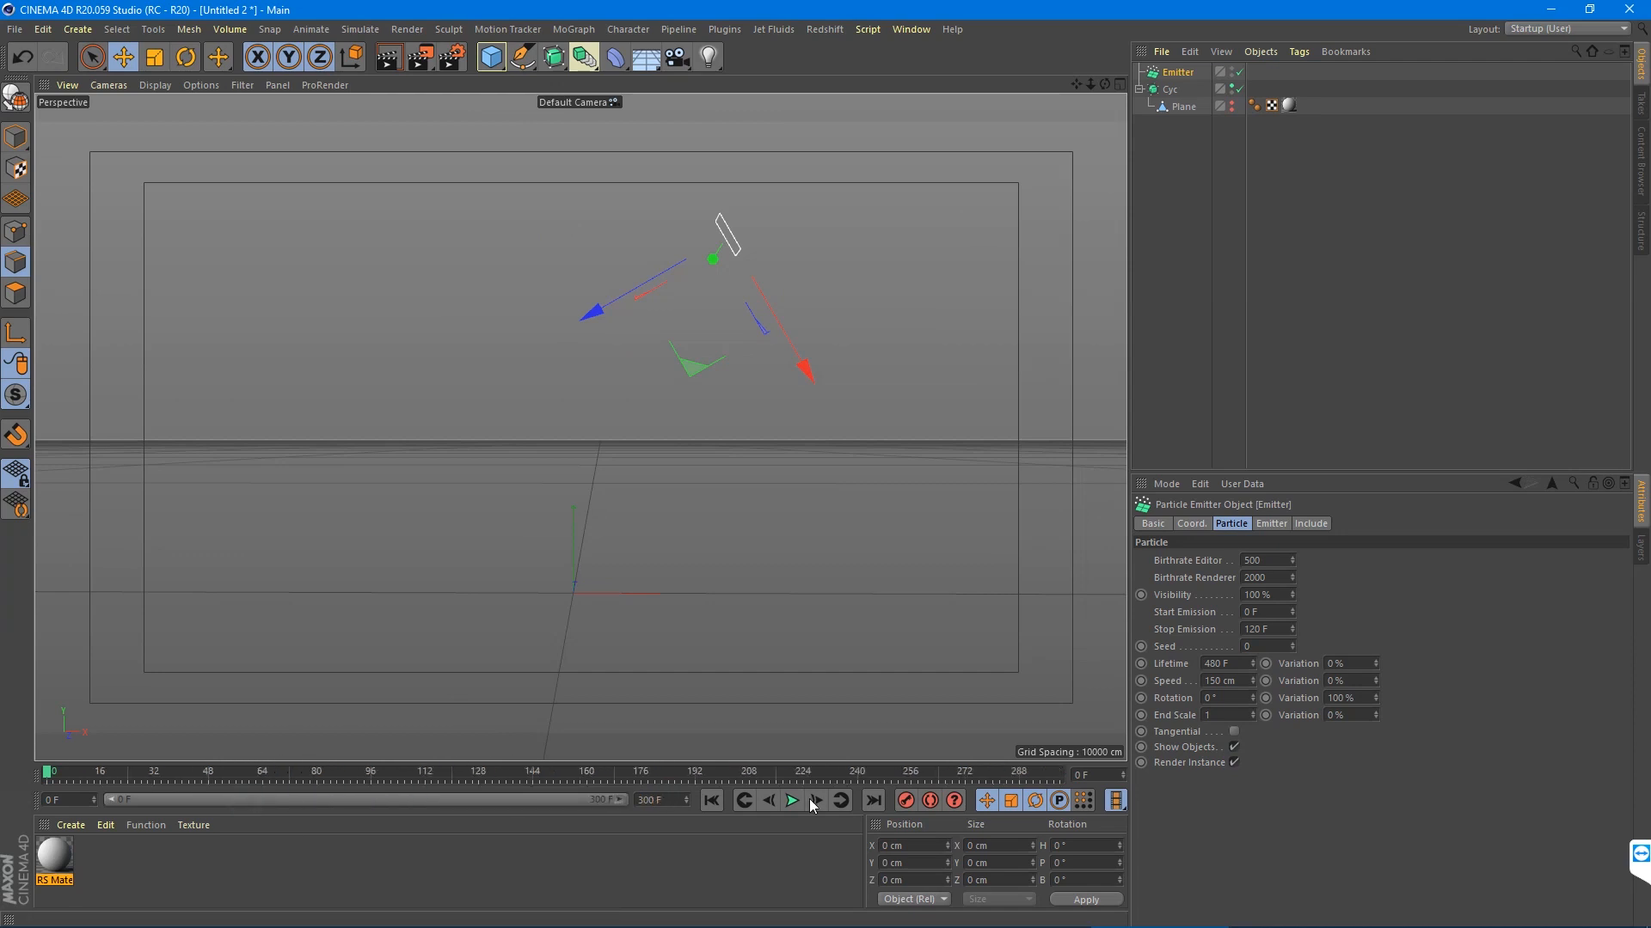
- Set the particle lifetime to 800 F and the speed to 2000 cm with 14% speed variation
double_click(1235, 665)
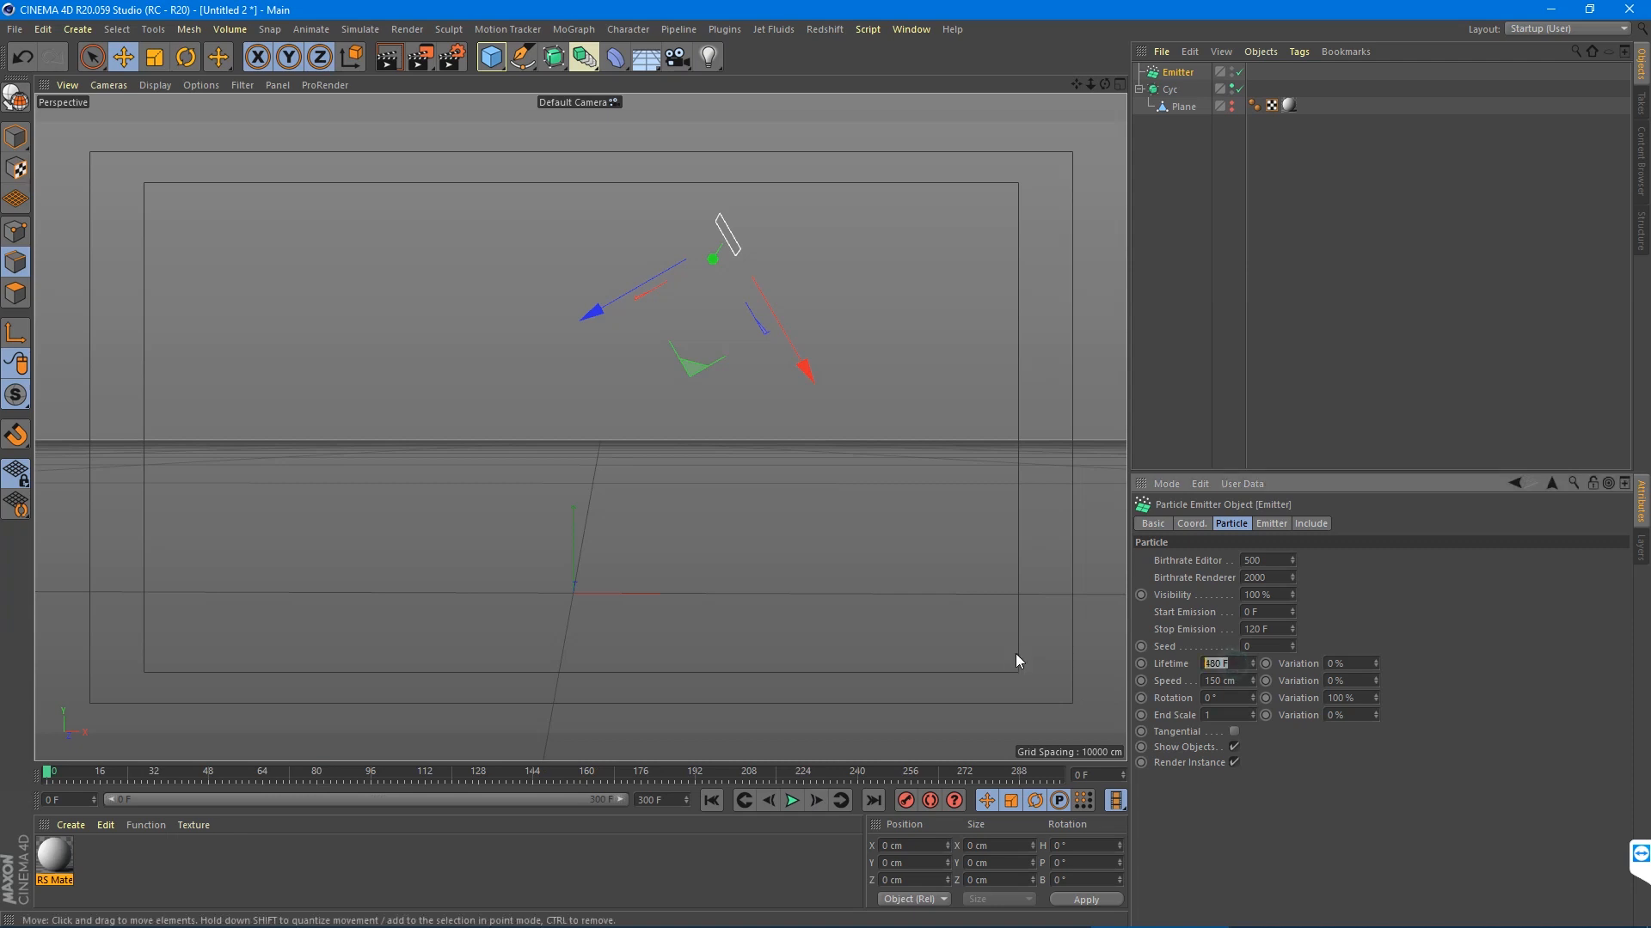
type("800")
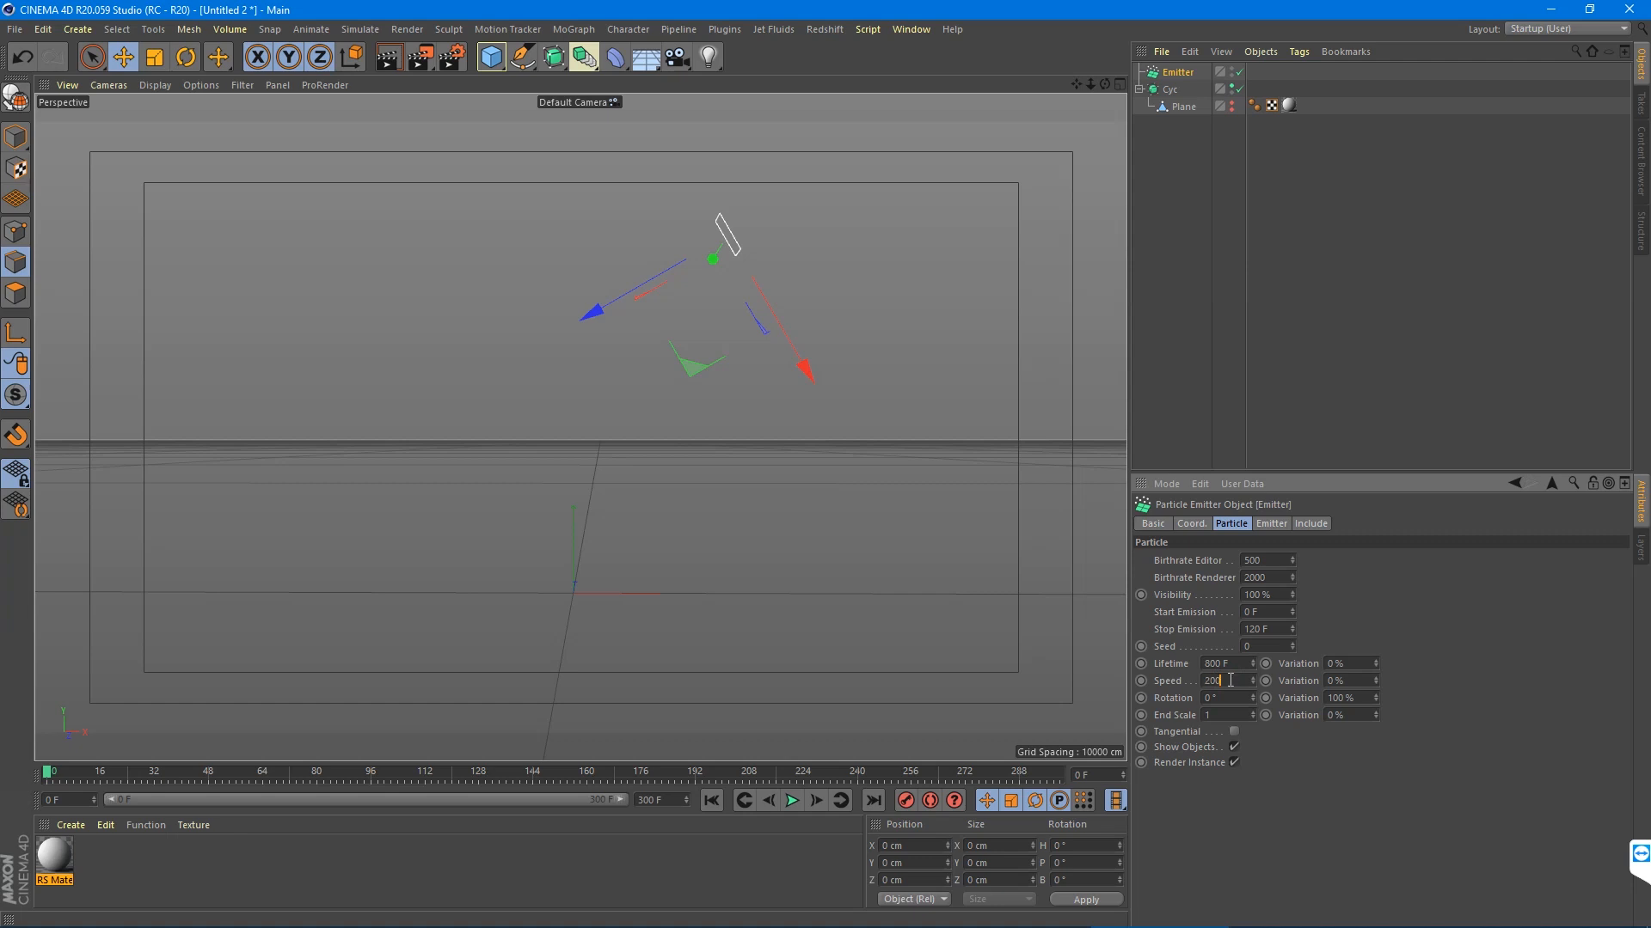
key("Return")
left_click_drag(1361, 677, 1159, 688)
type("14")
key("Return")
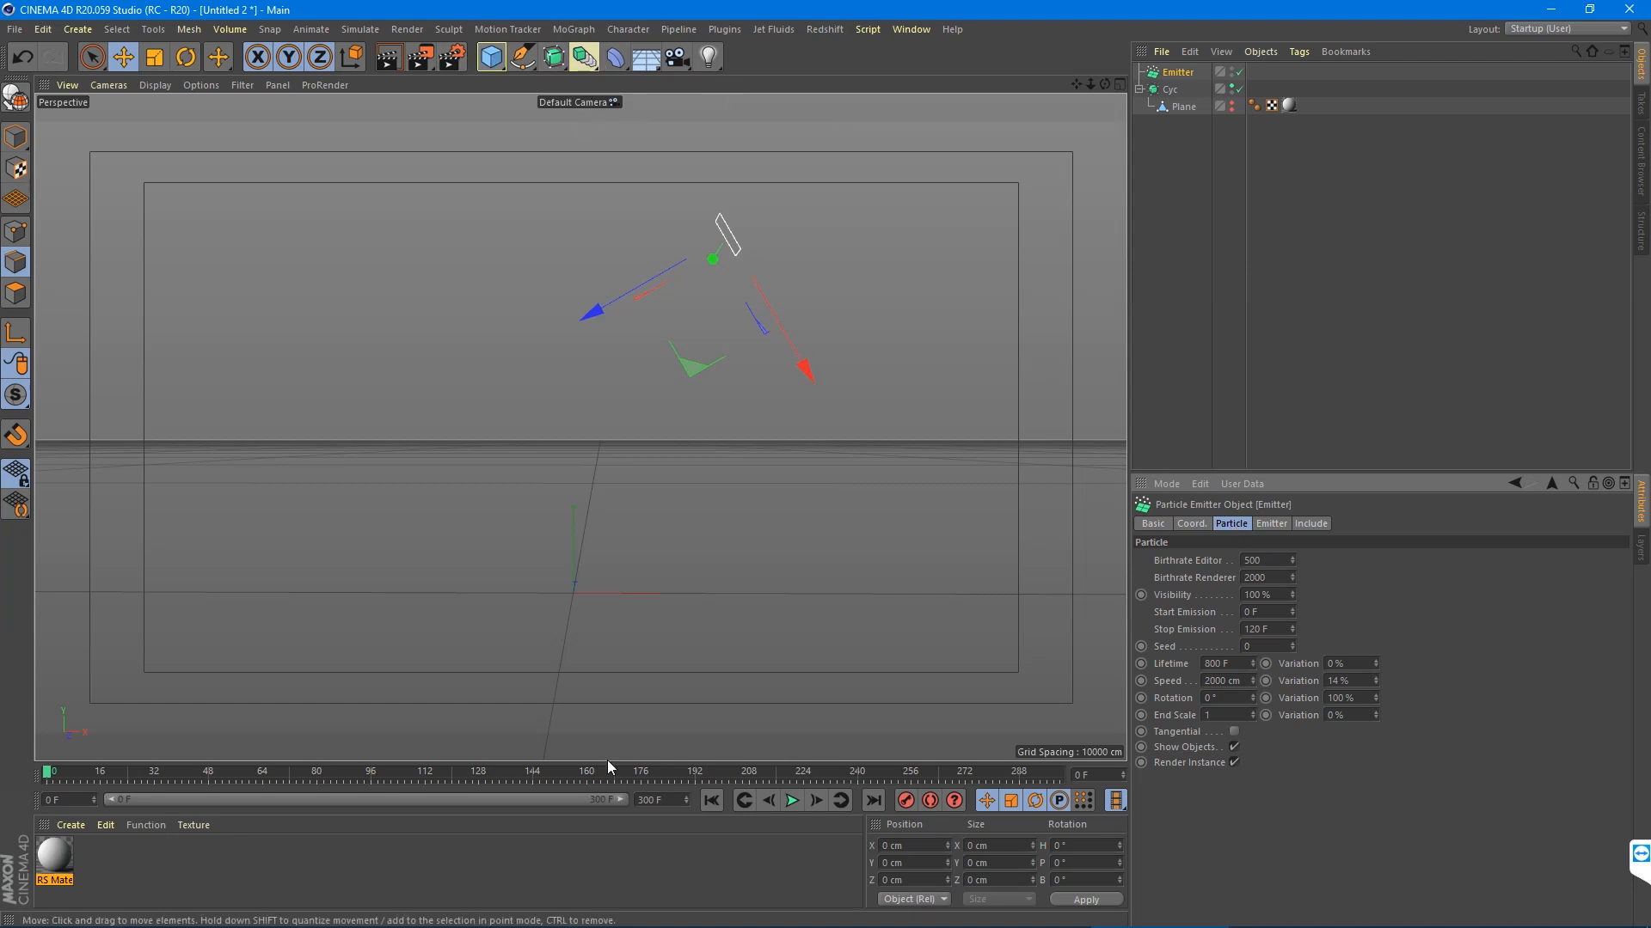
- Play the animation to preview the particle stream, stop it and return to the first frame
left_click(792, 802)
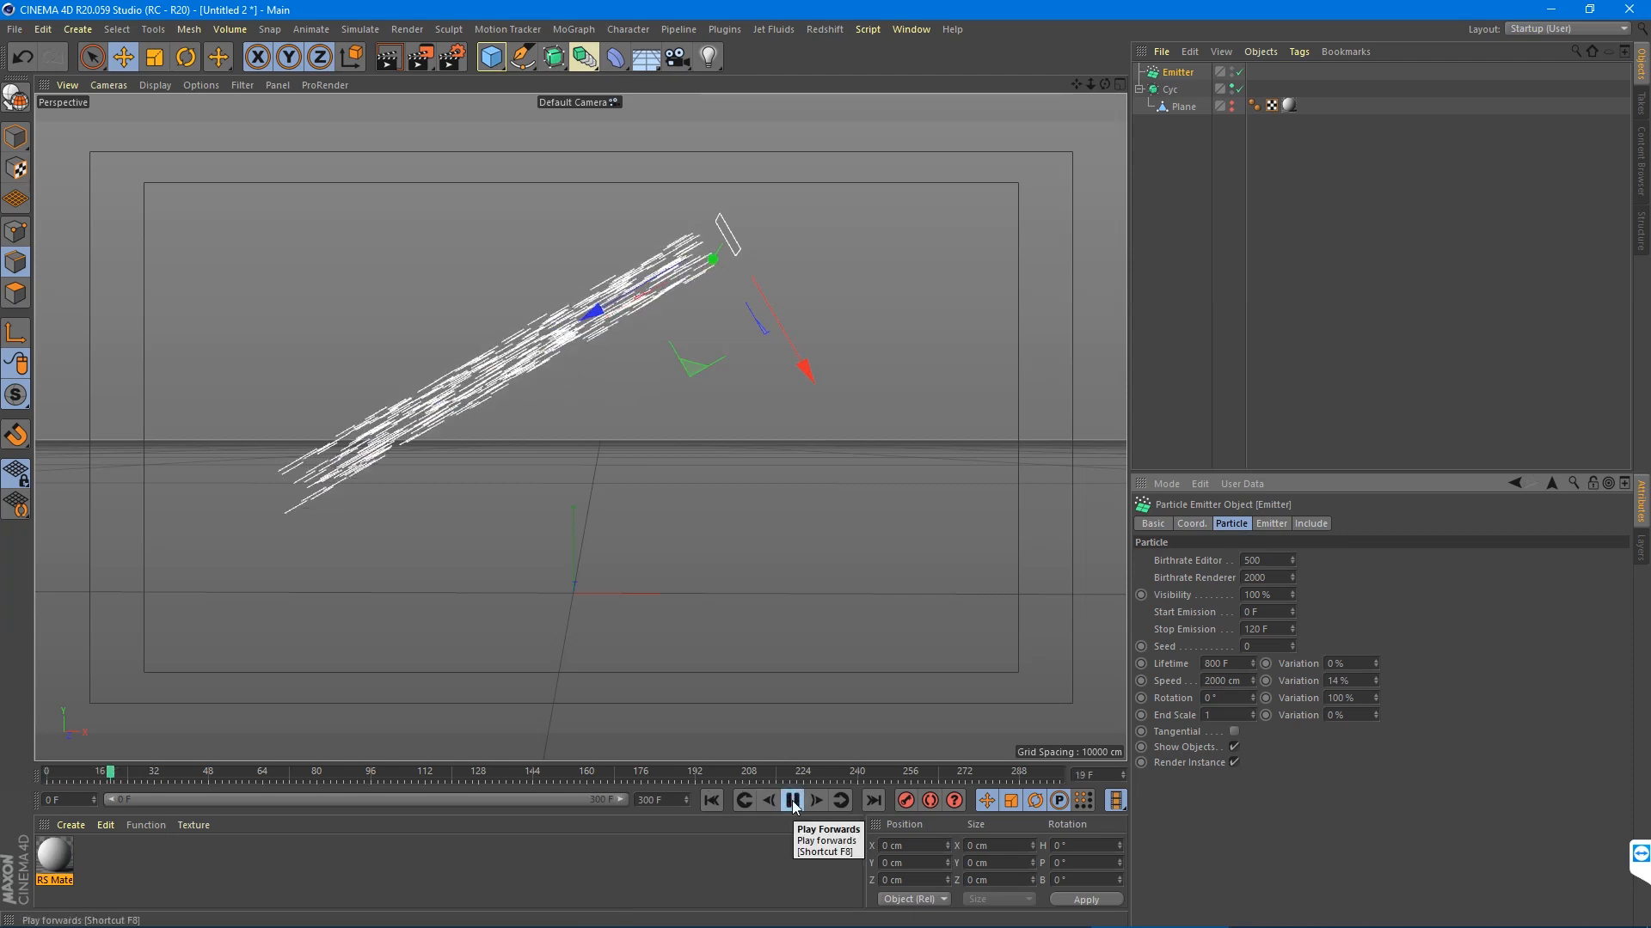
left_click(793, 802)
left_click(710, 802)
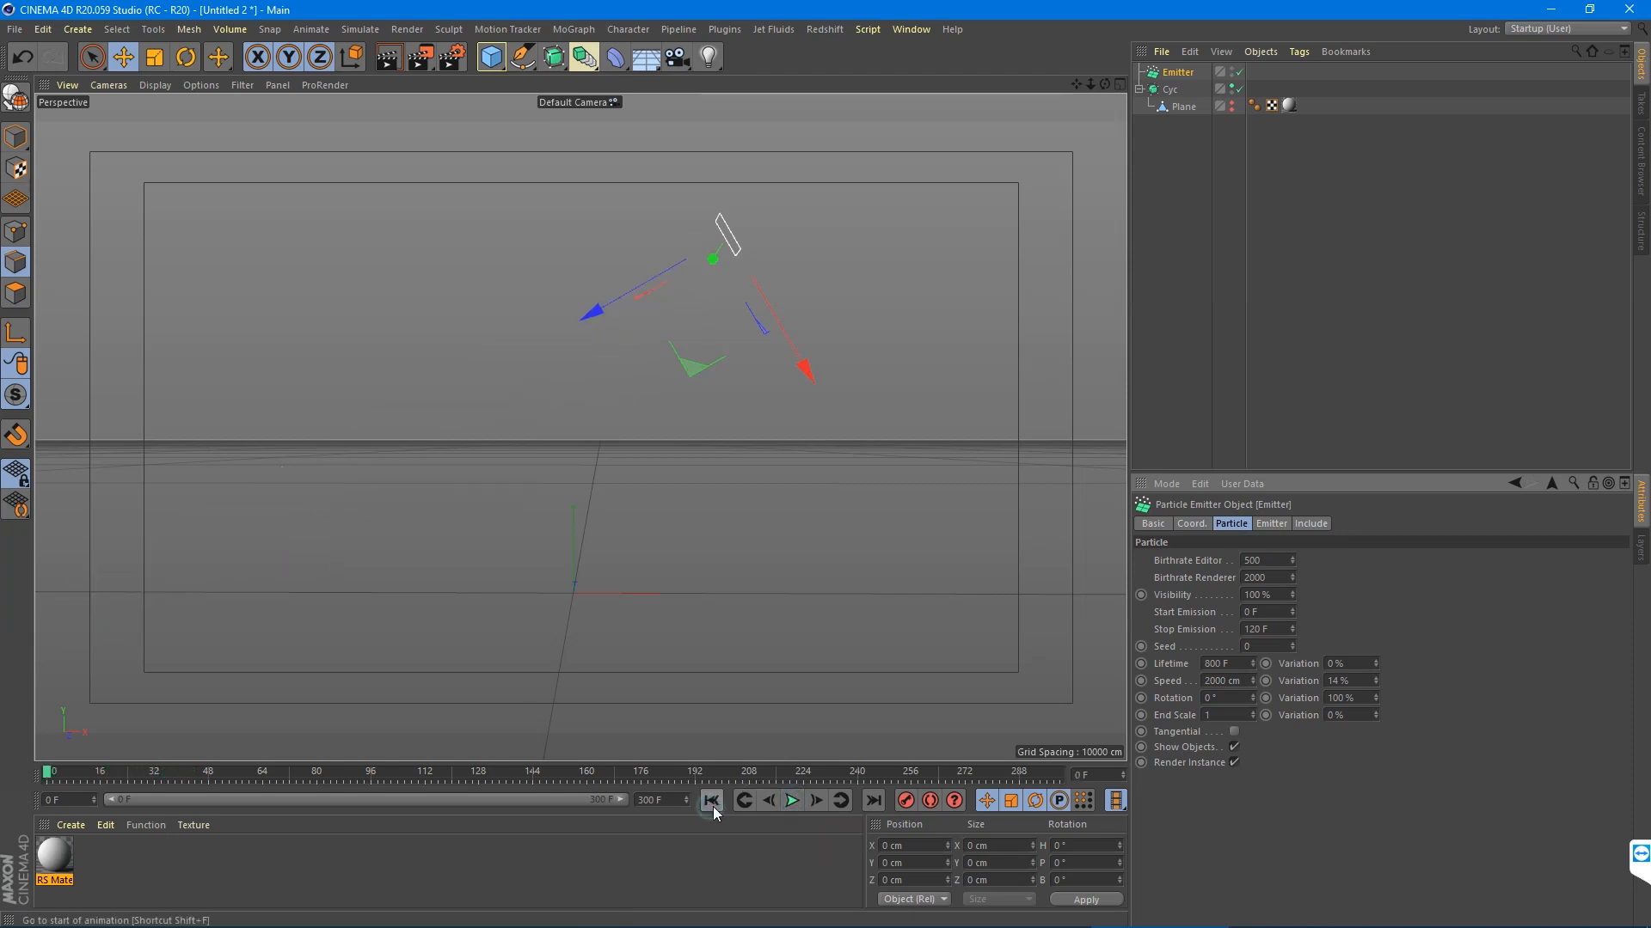
- Add a sphere and make it a child of the emitter
left_click(491, 58)
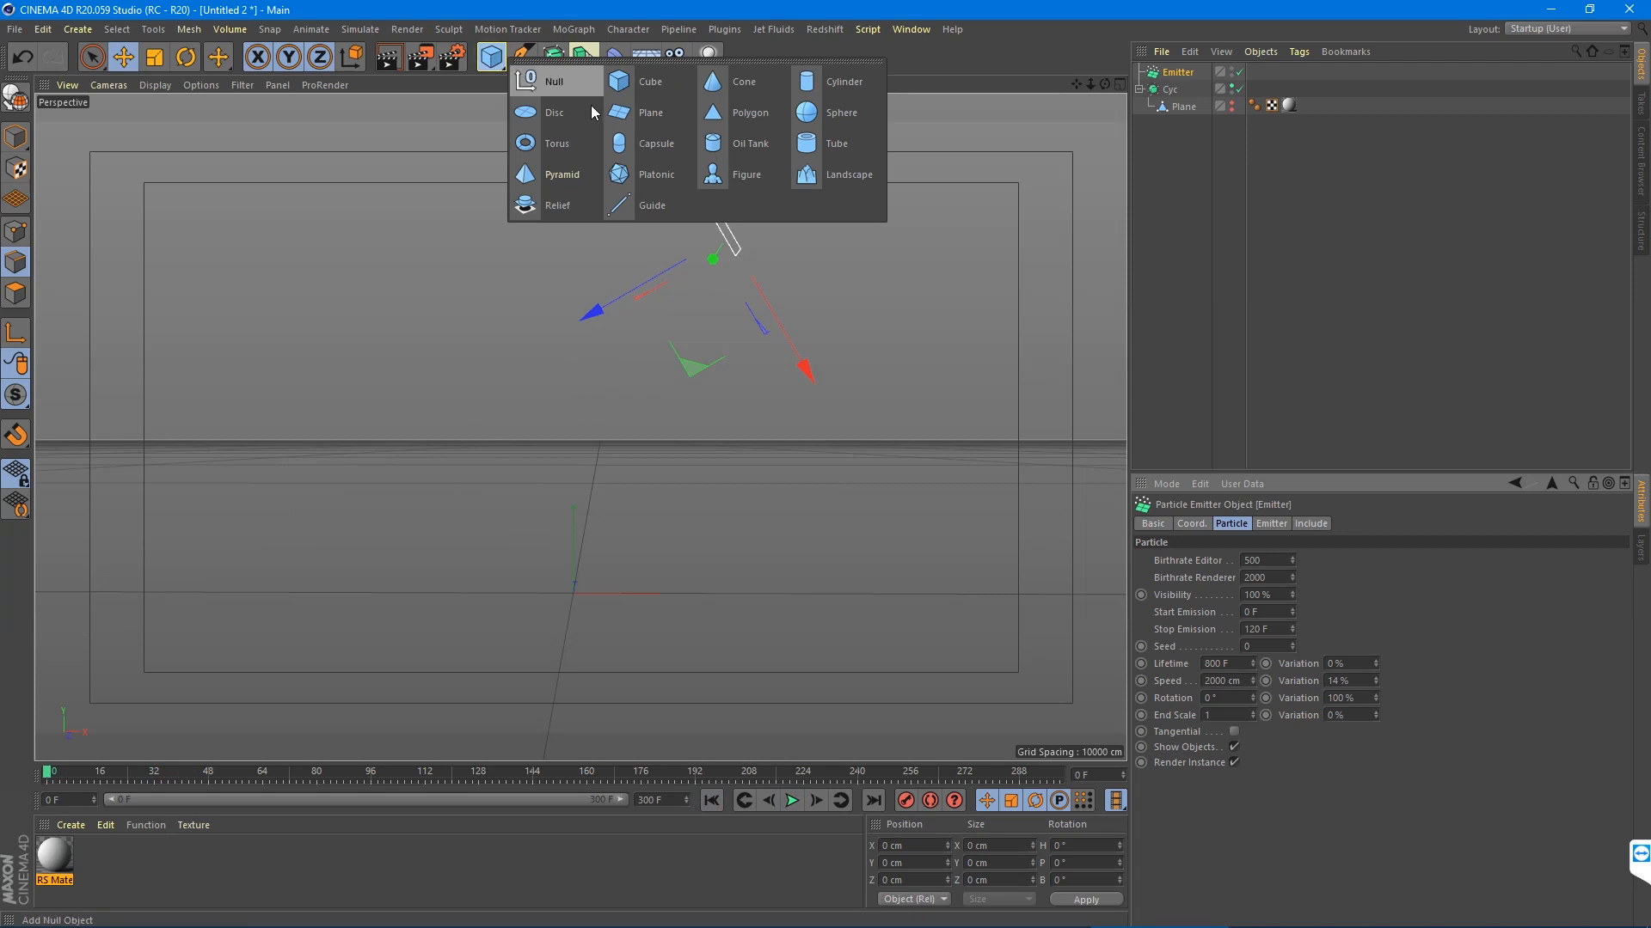
left_click(804, 111)
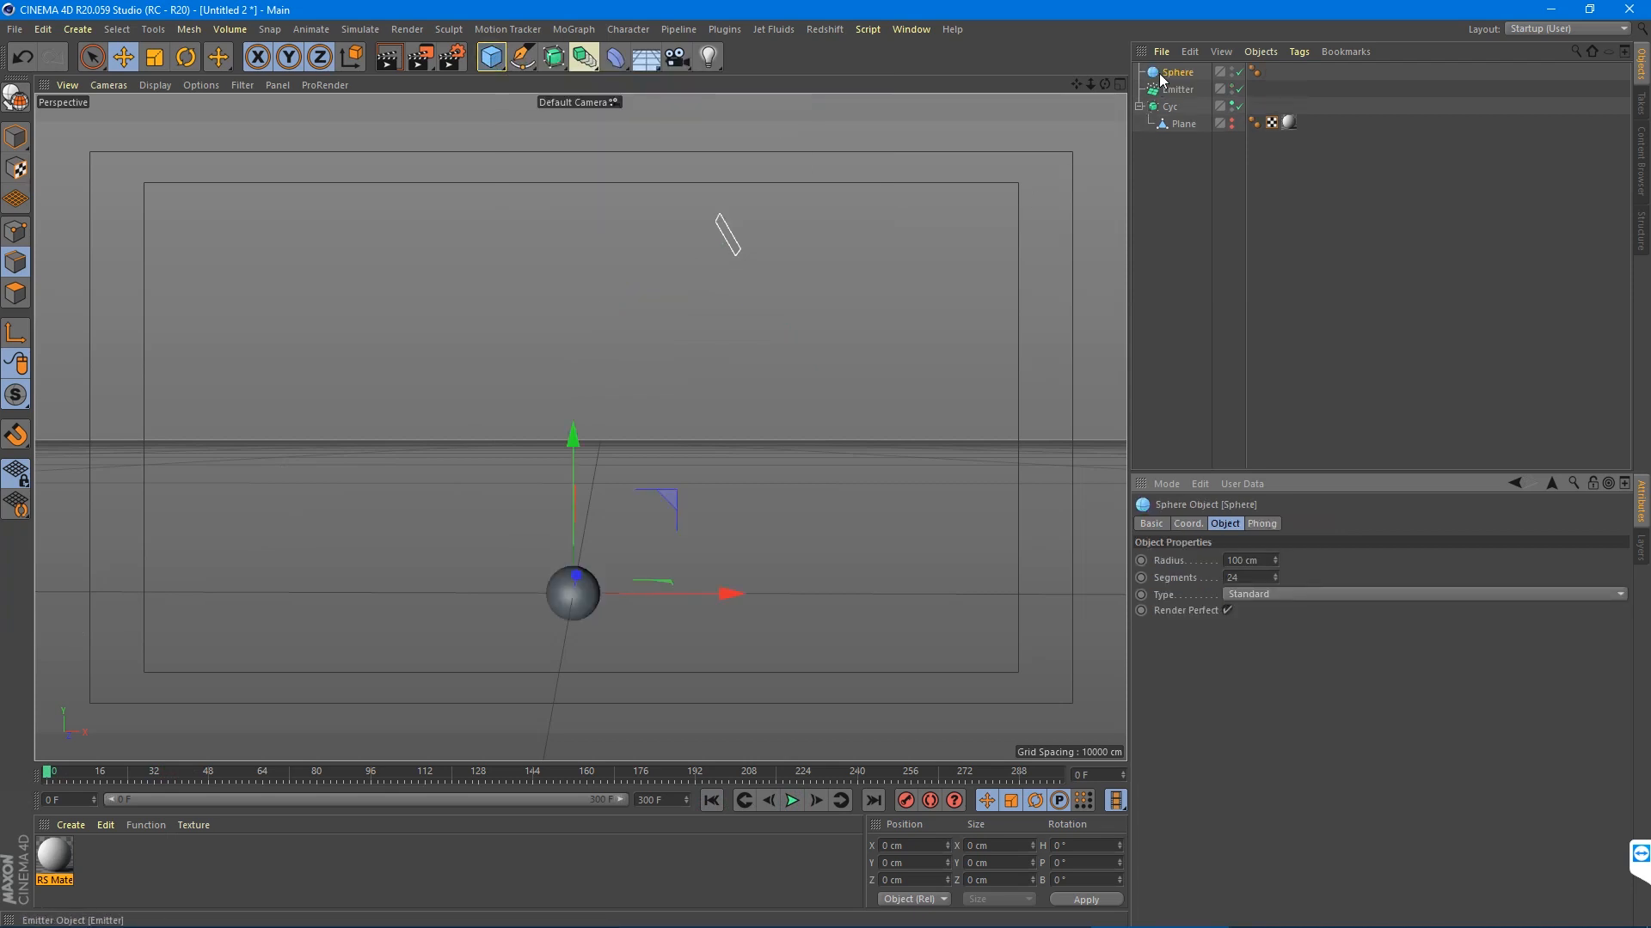
left_click_drag(1177, 72, 1175, 77)
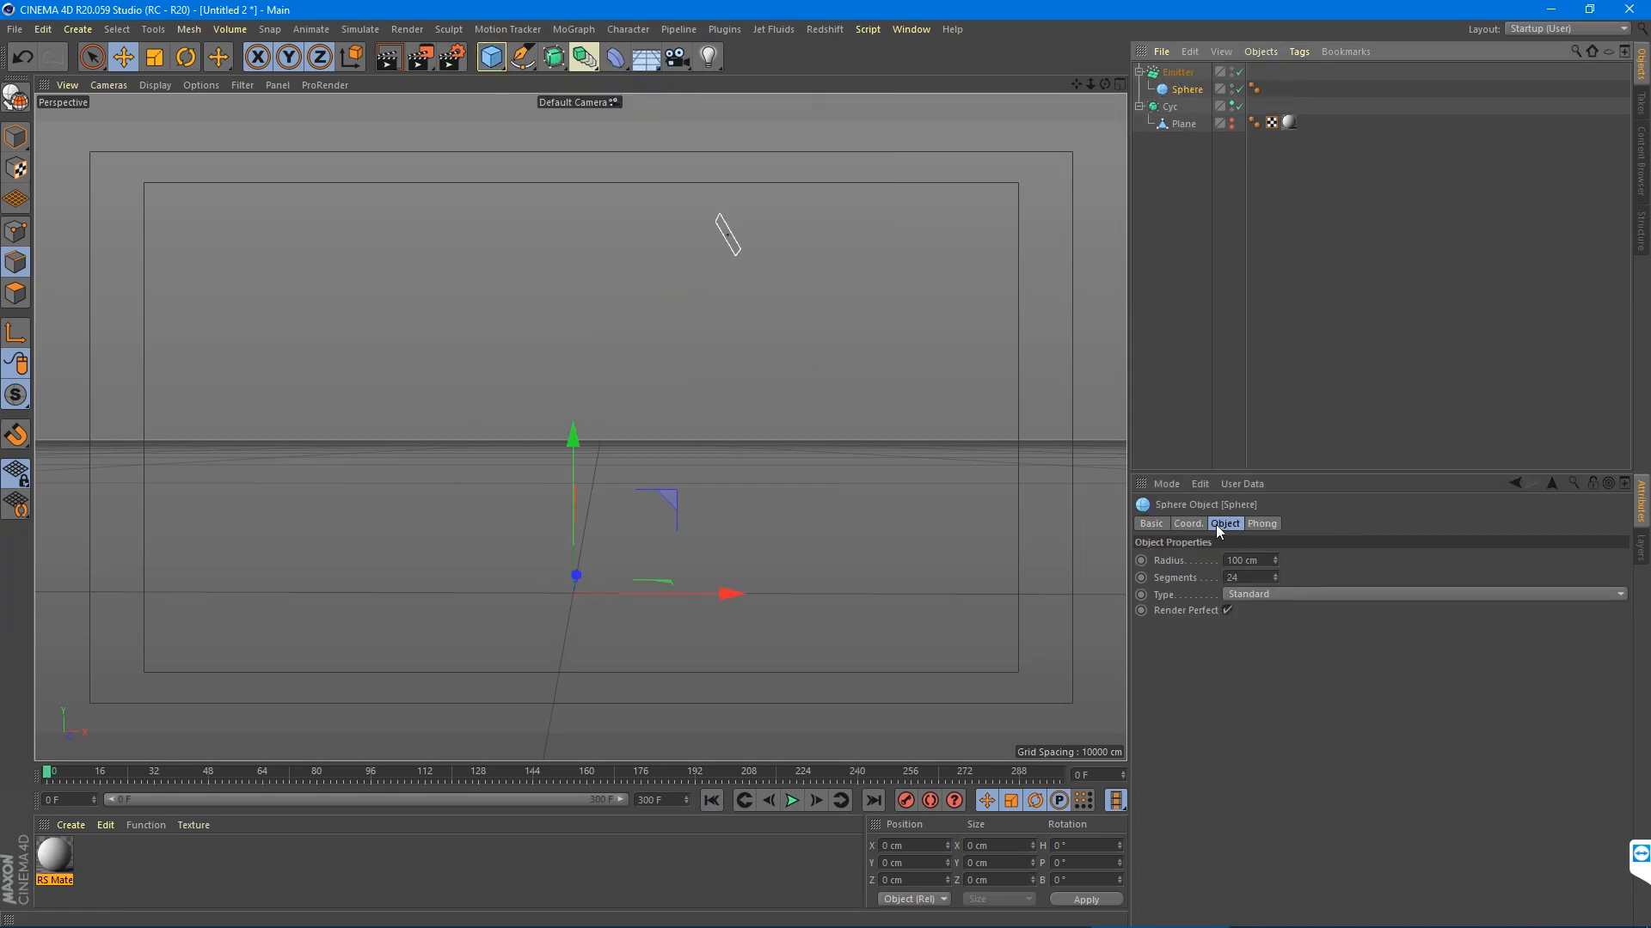
- Set the sphere's radius to 15 cm and its segments to 12
double_click(1241, 561)
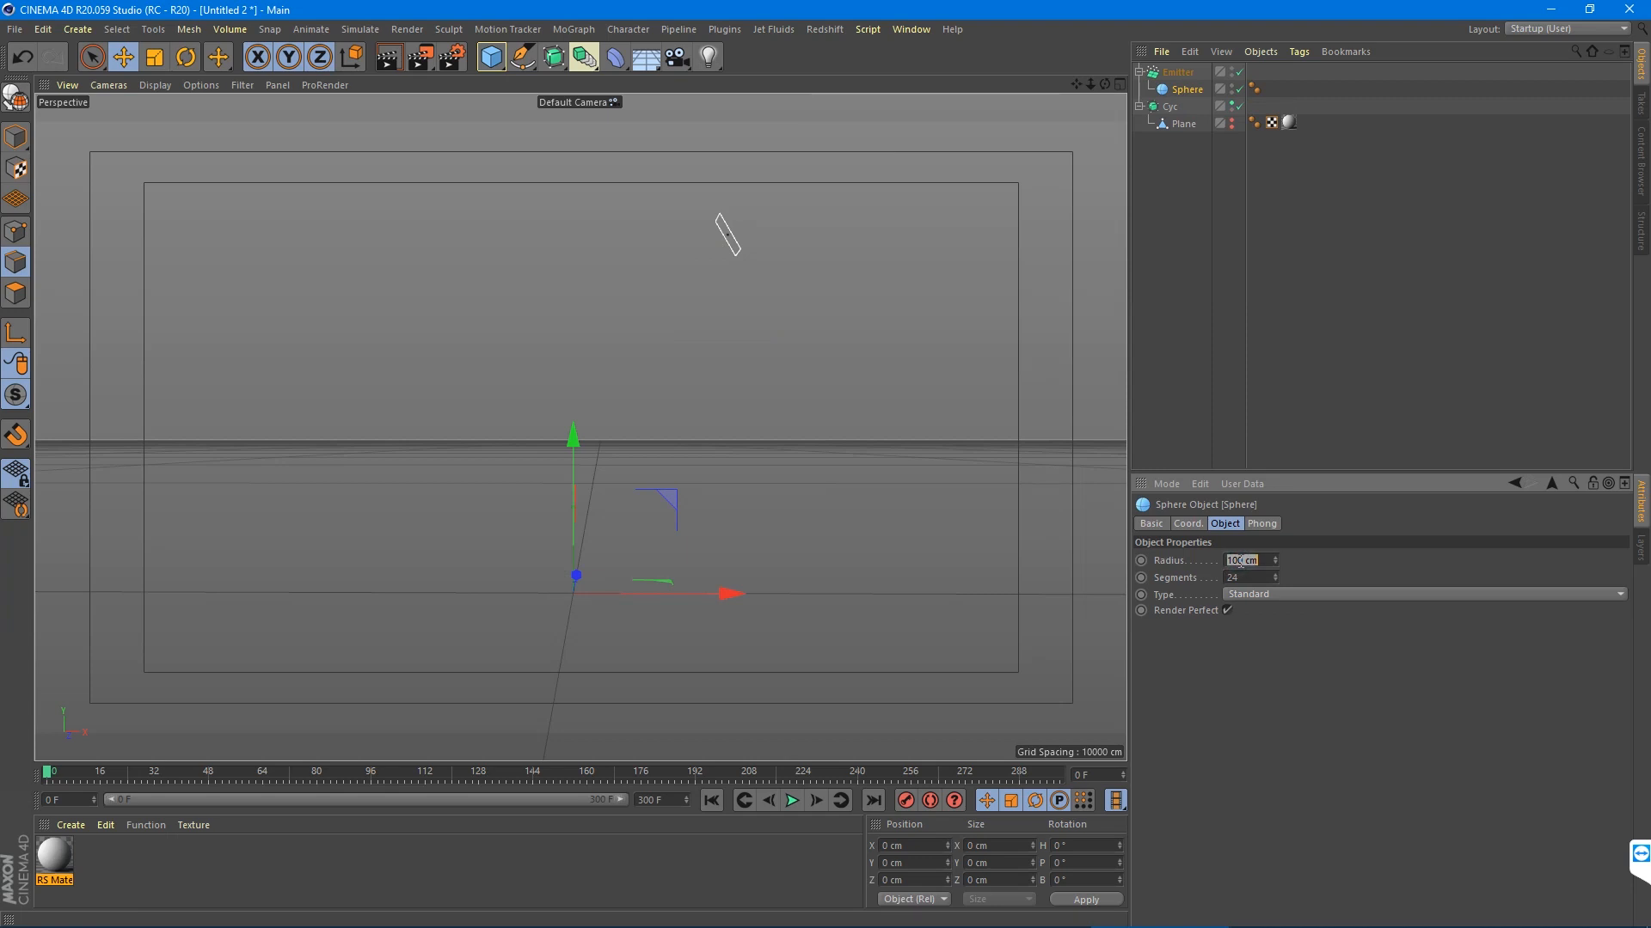
type("15")
key("Tab")
type("1")
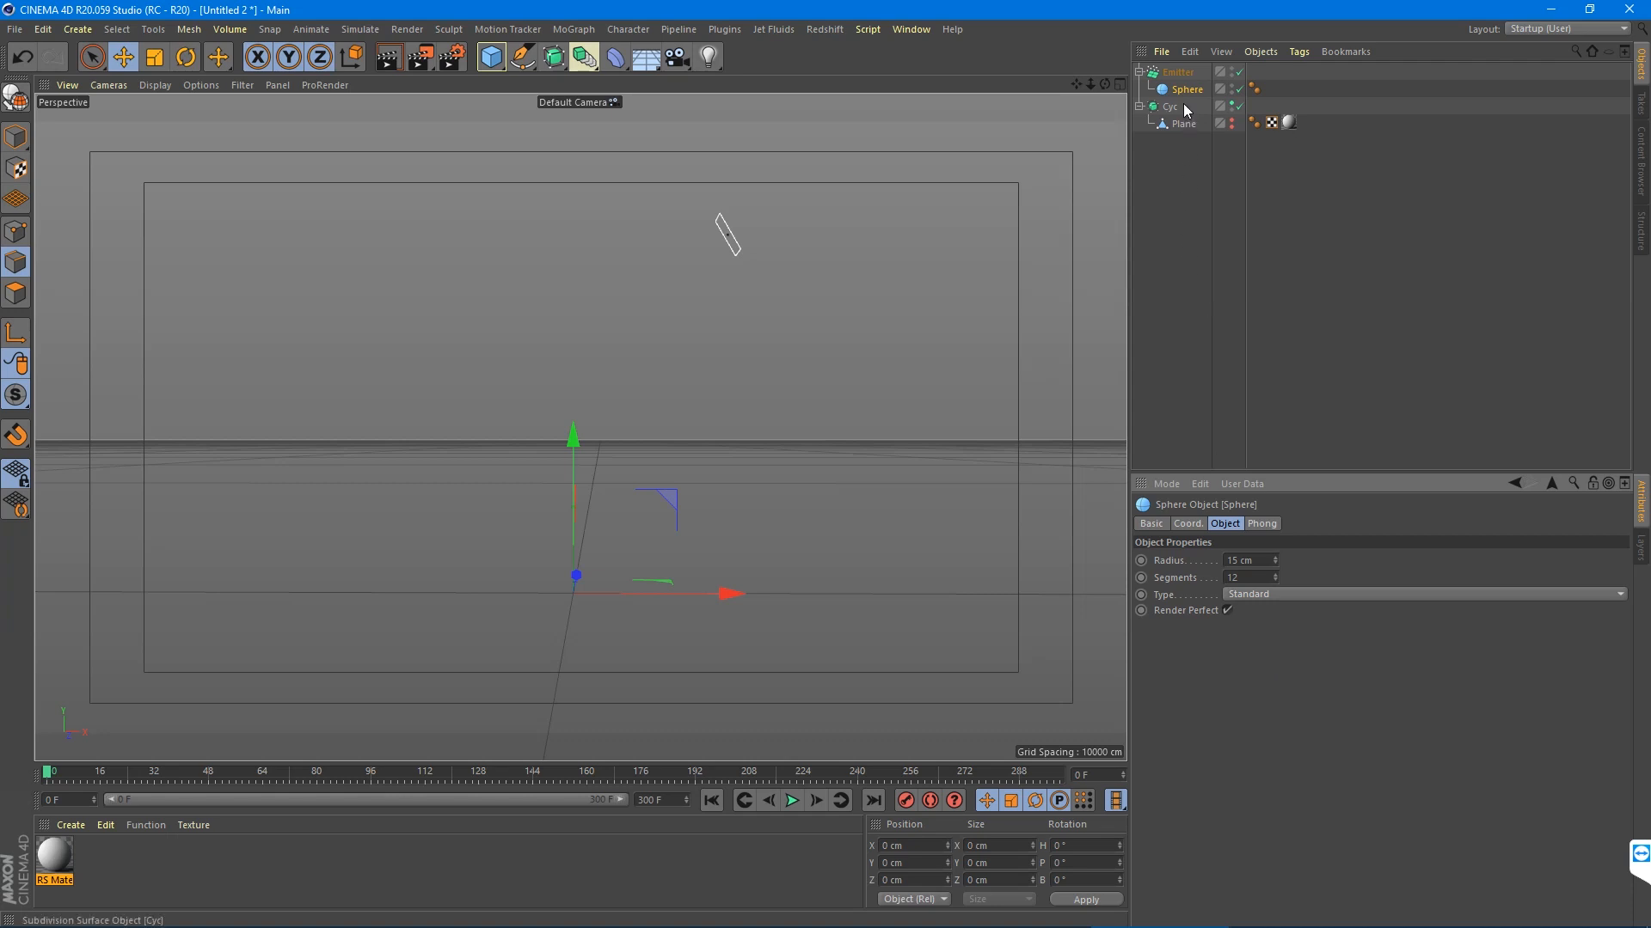
- Select the emitter and play the animation briefly to preview the emitted spheres
left_click(1178, 73)
left_click(794, 800)
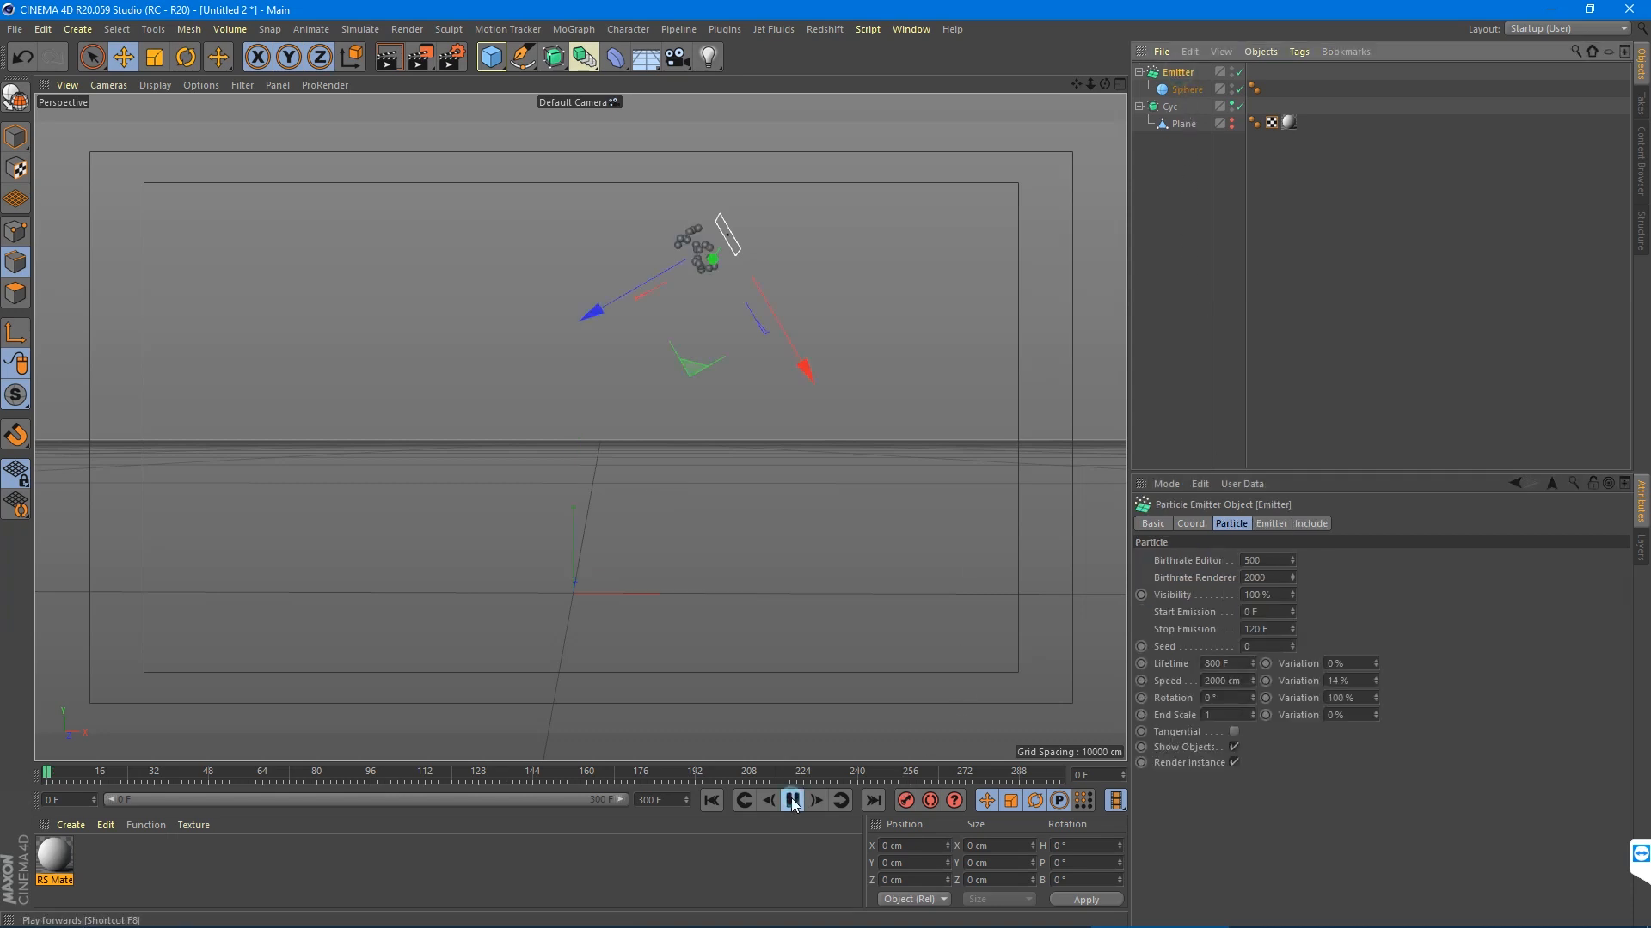
left_click(792, 801)
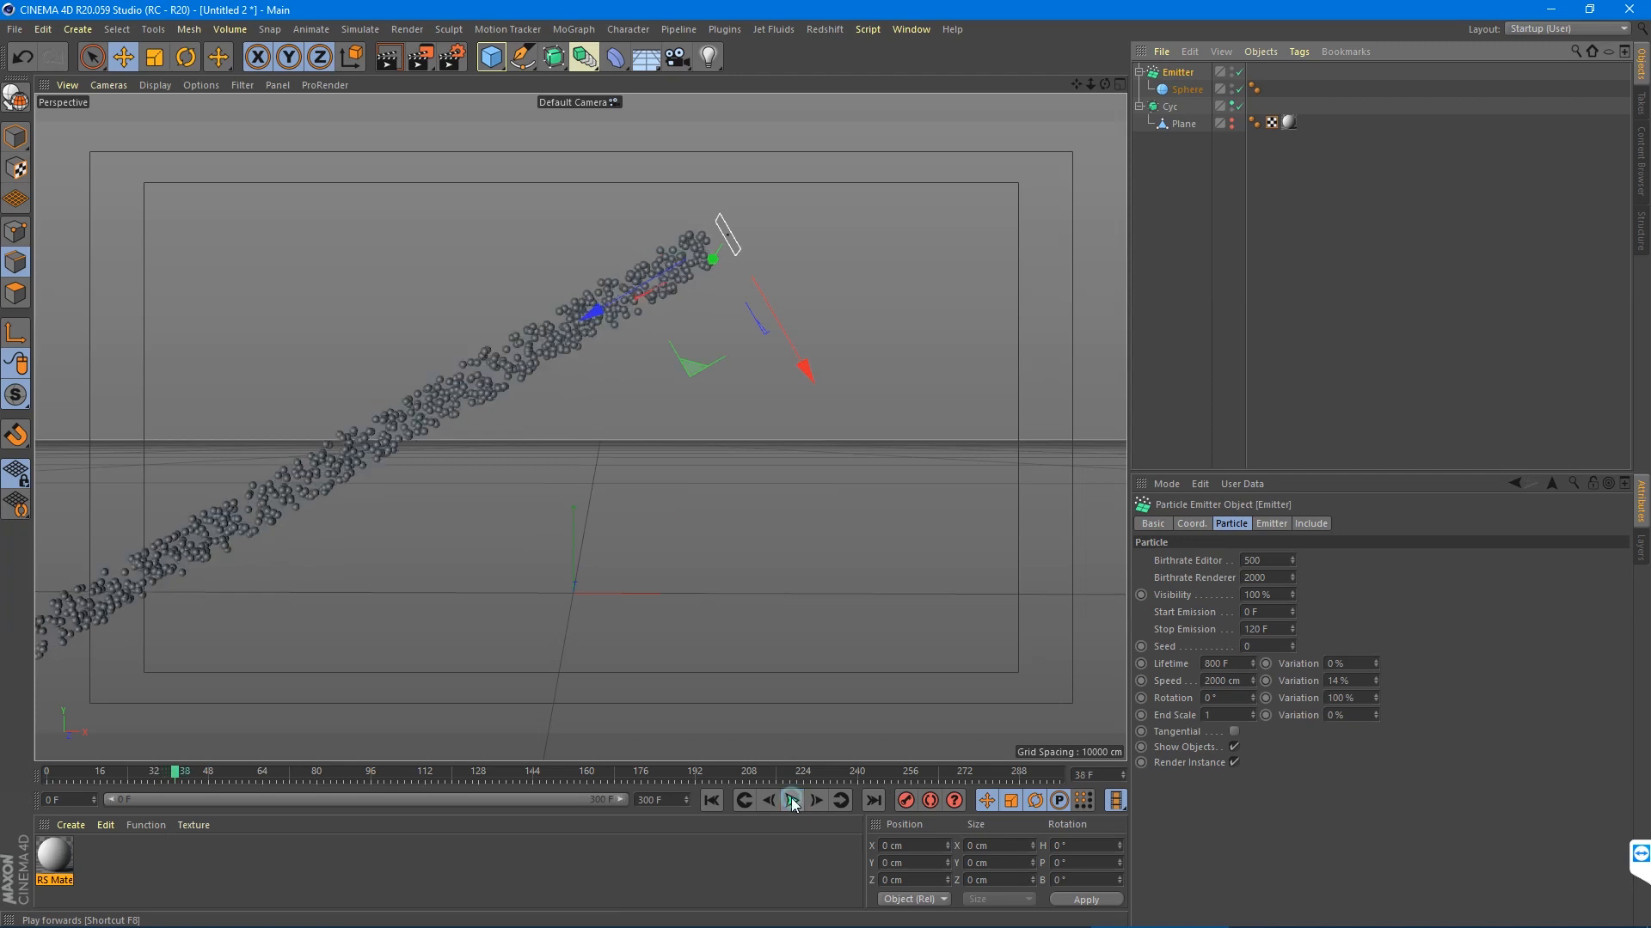
- Set the emitter's editor birthrate to 200 and play the animation from the first frame to preview the spheres
left_click(1184, 90)
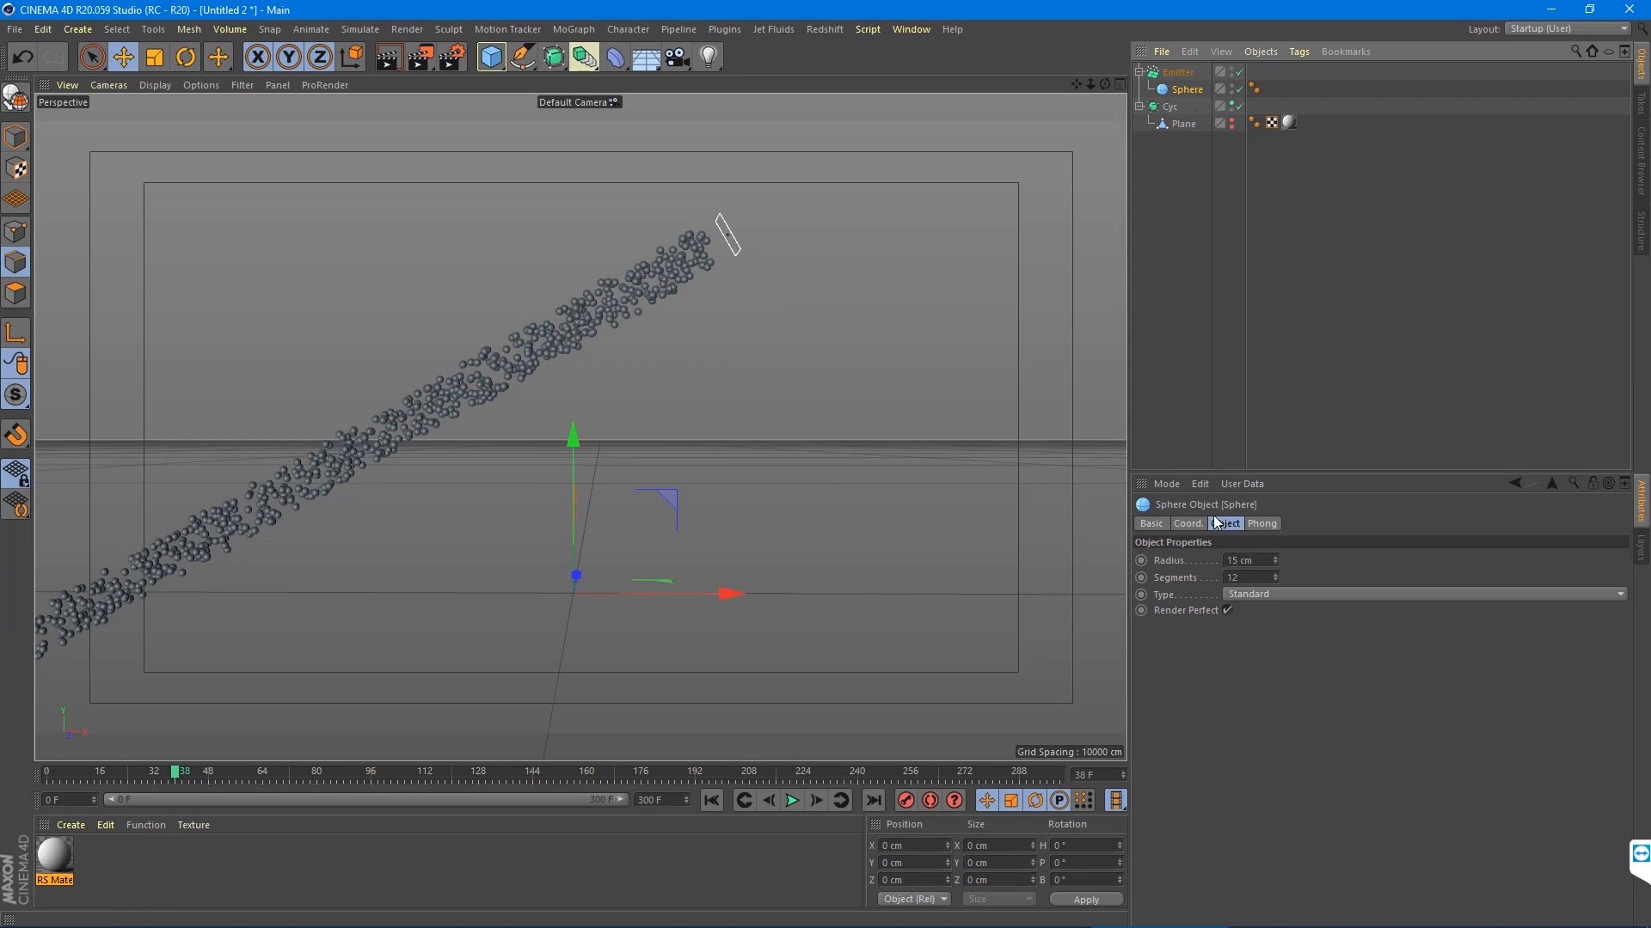
left_click(1180, 73)
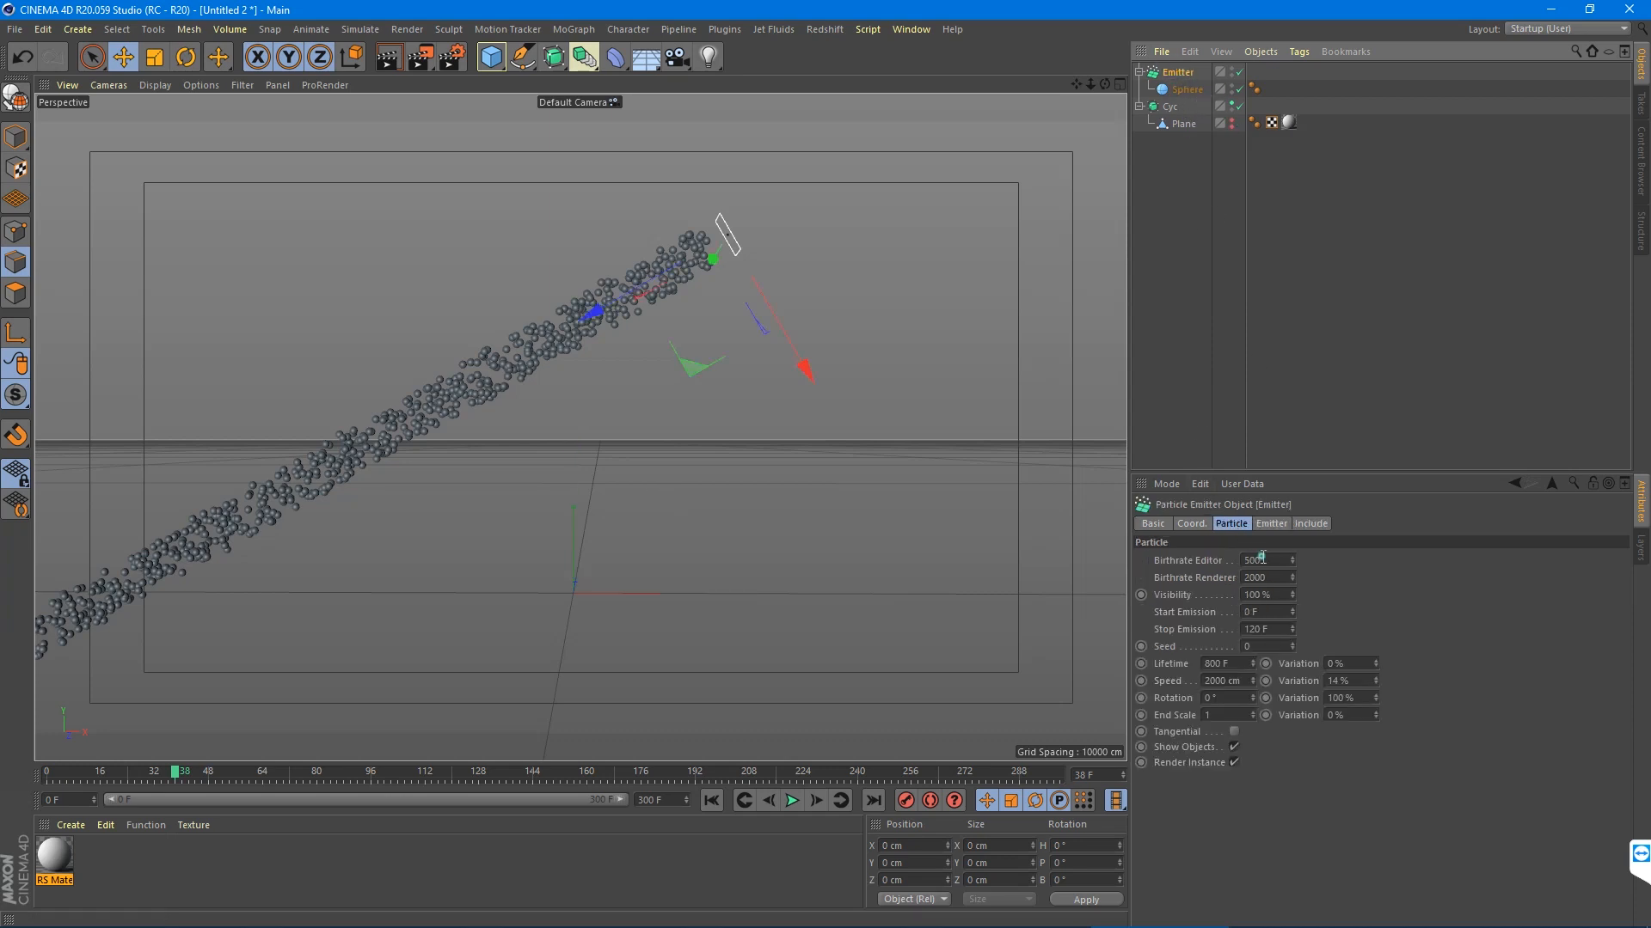
left_click_drag(1262, 559, 1183, 559)
type("200")
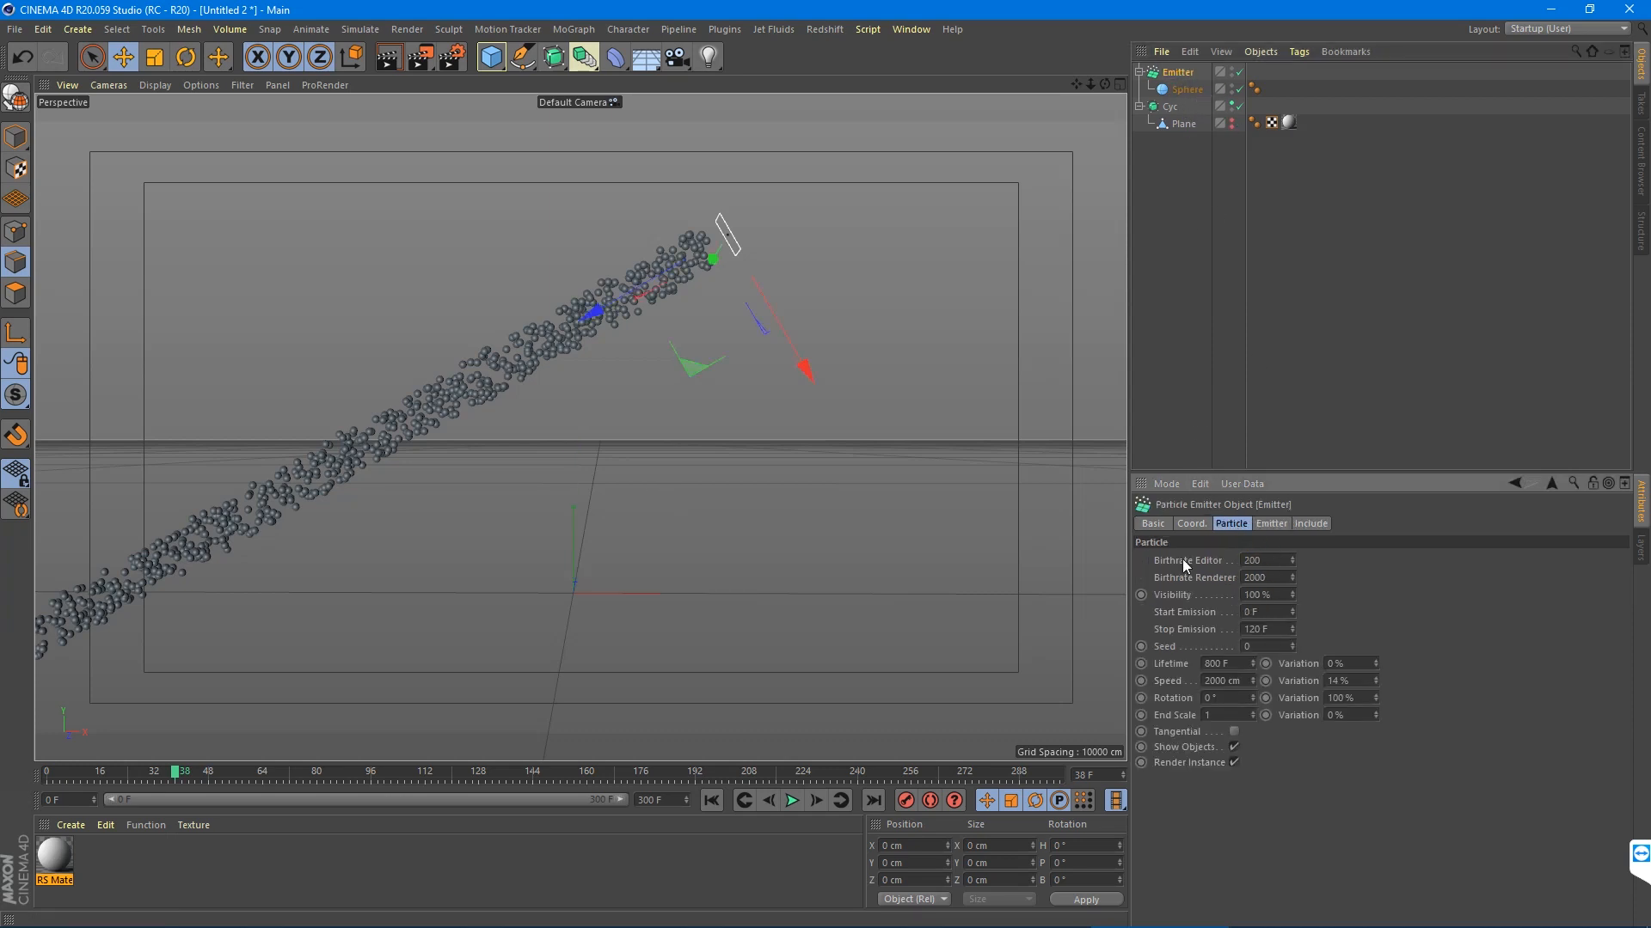
left_click(712, 800)
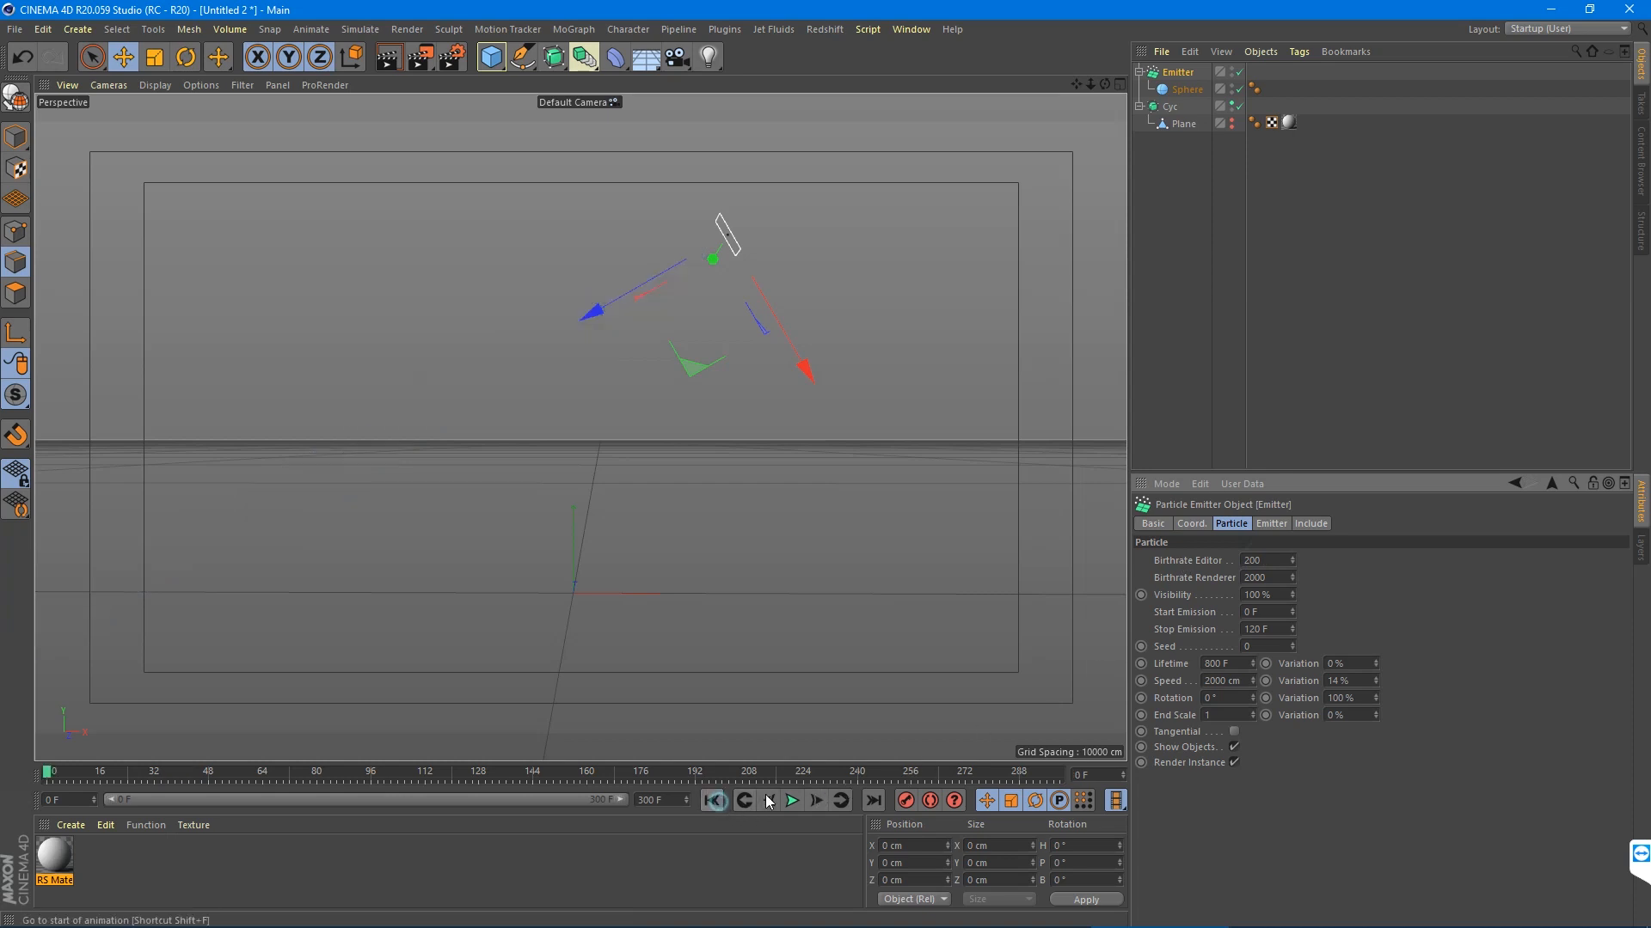
left_click(791, 800)
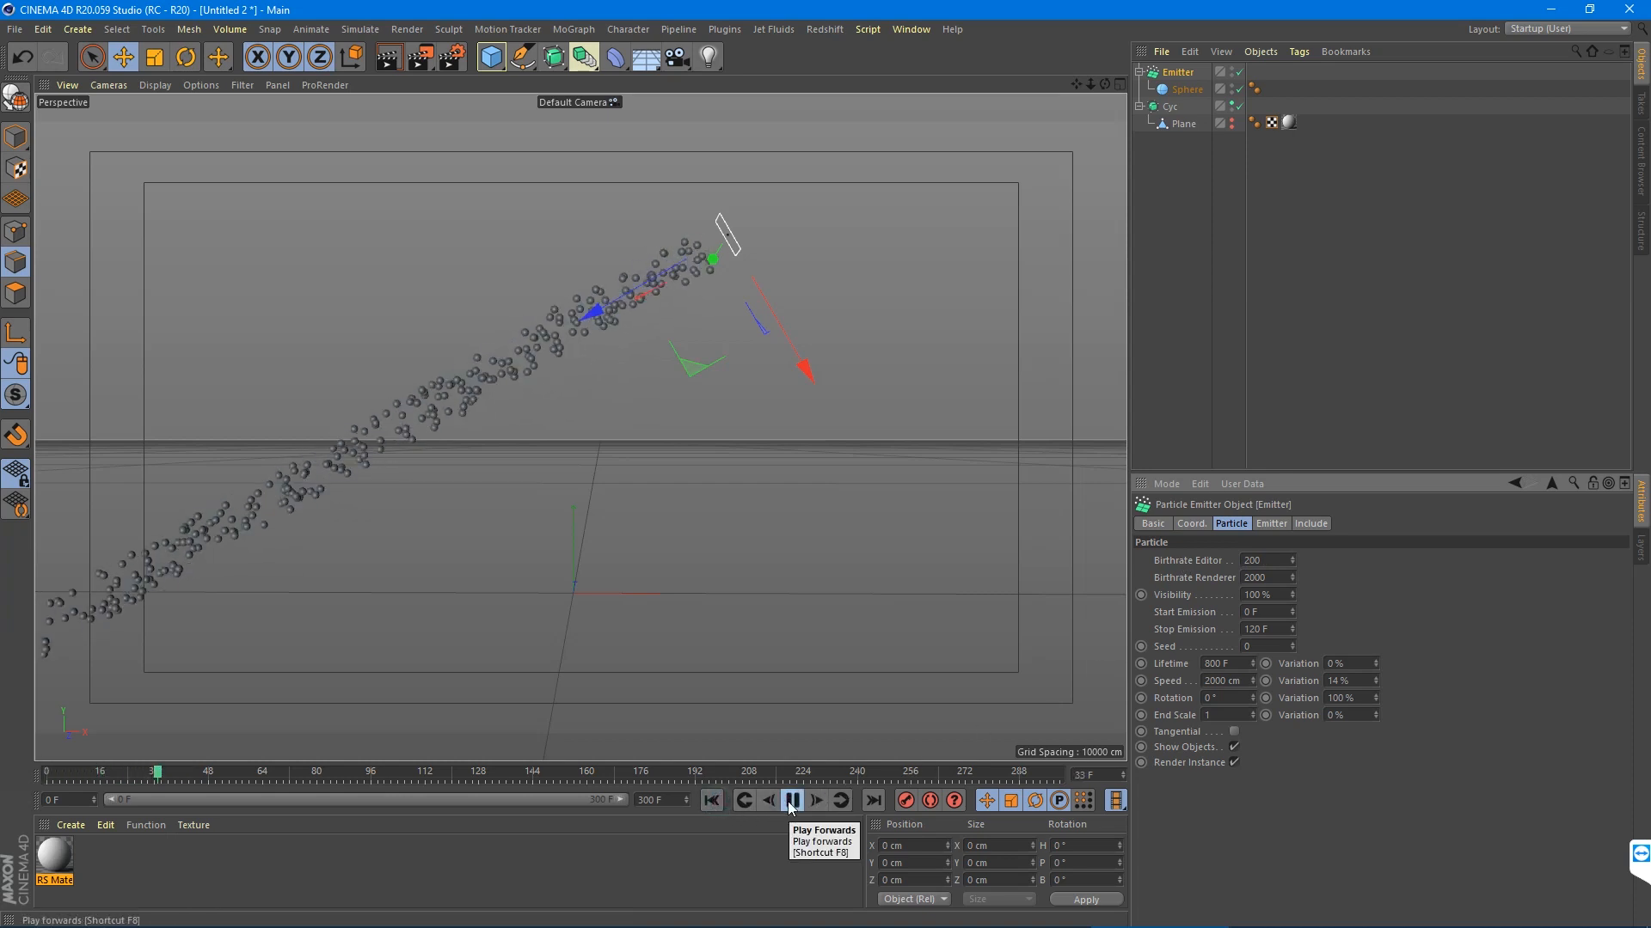
- Set the emitter's editor birthrate to 2000, preview the animation from the start, and return to the first frame
left_click(1262, 561)
type("0")
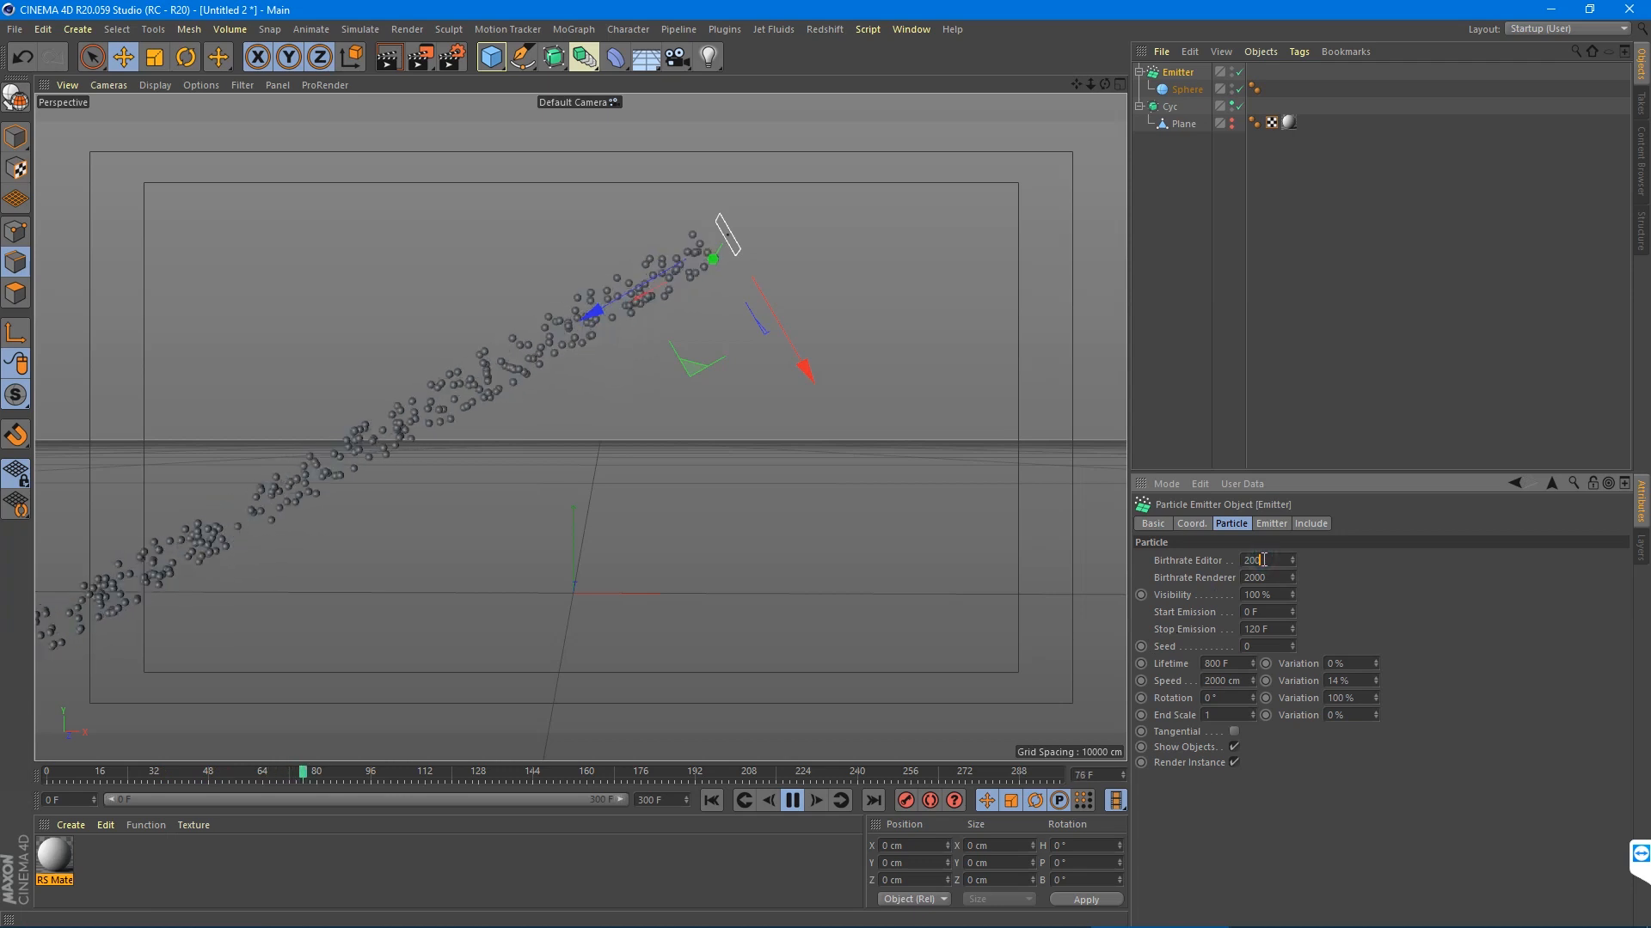
left_click(712, 801)
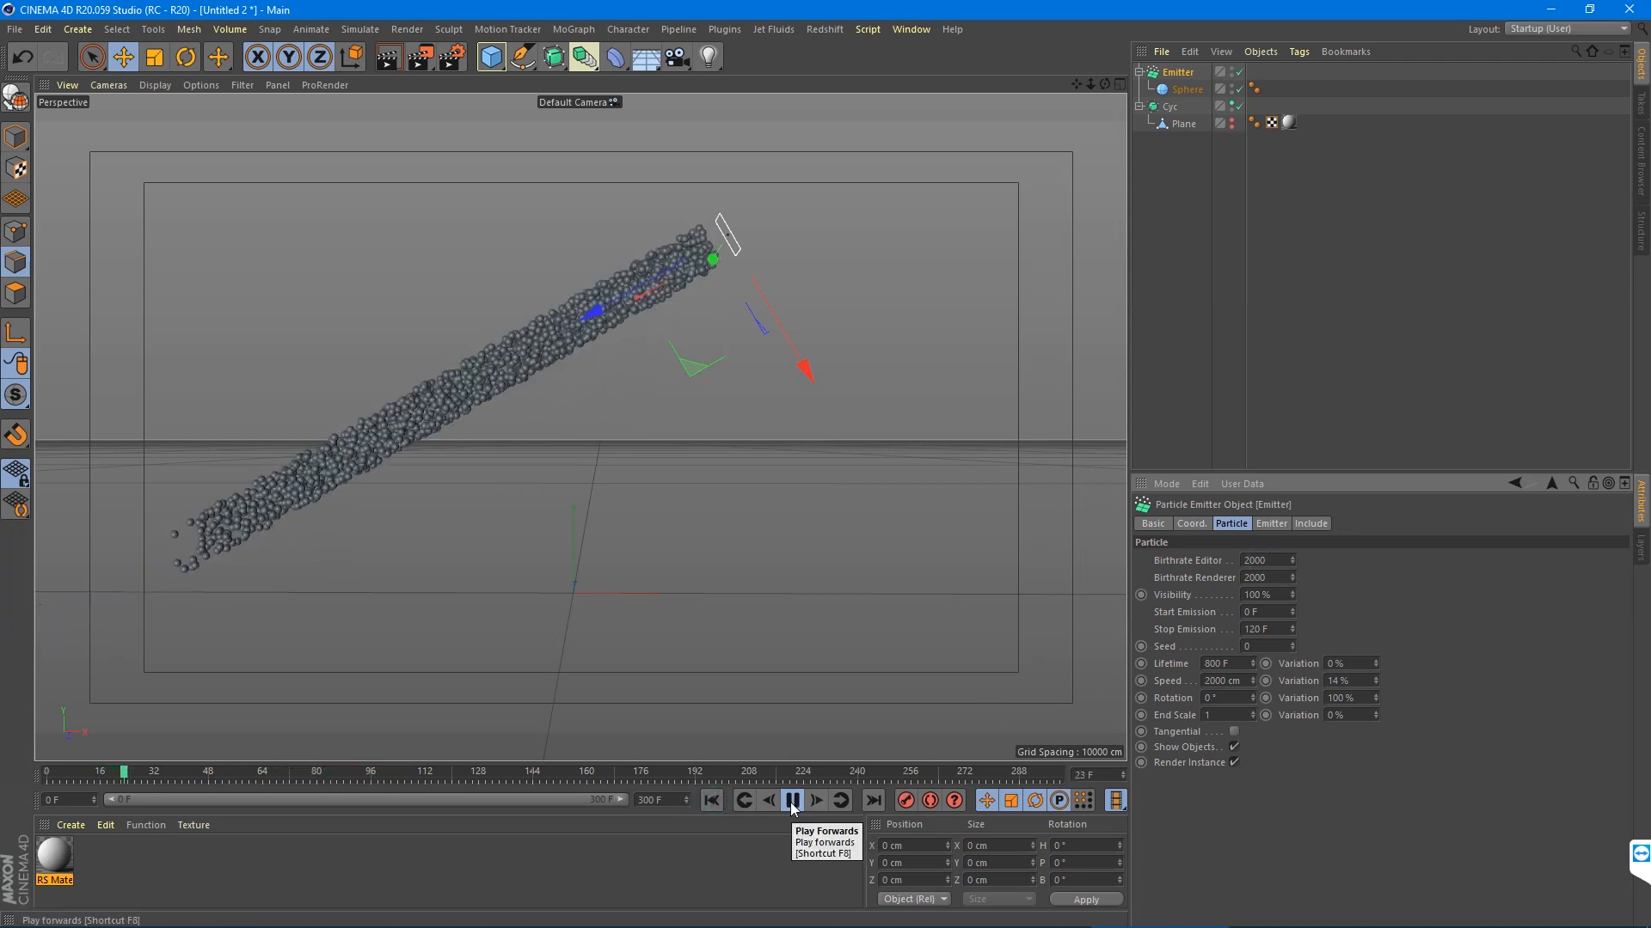
left_click(792, 801)
left_click(712, 801)
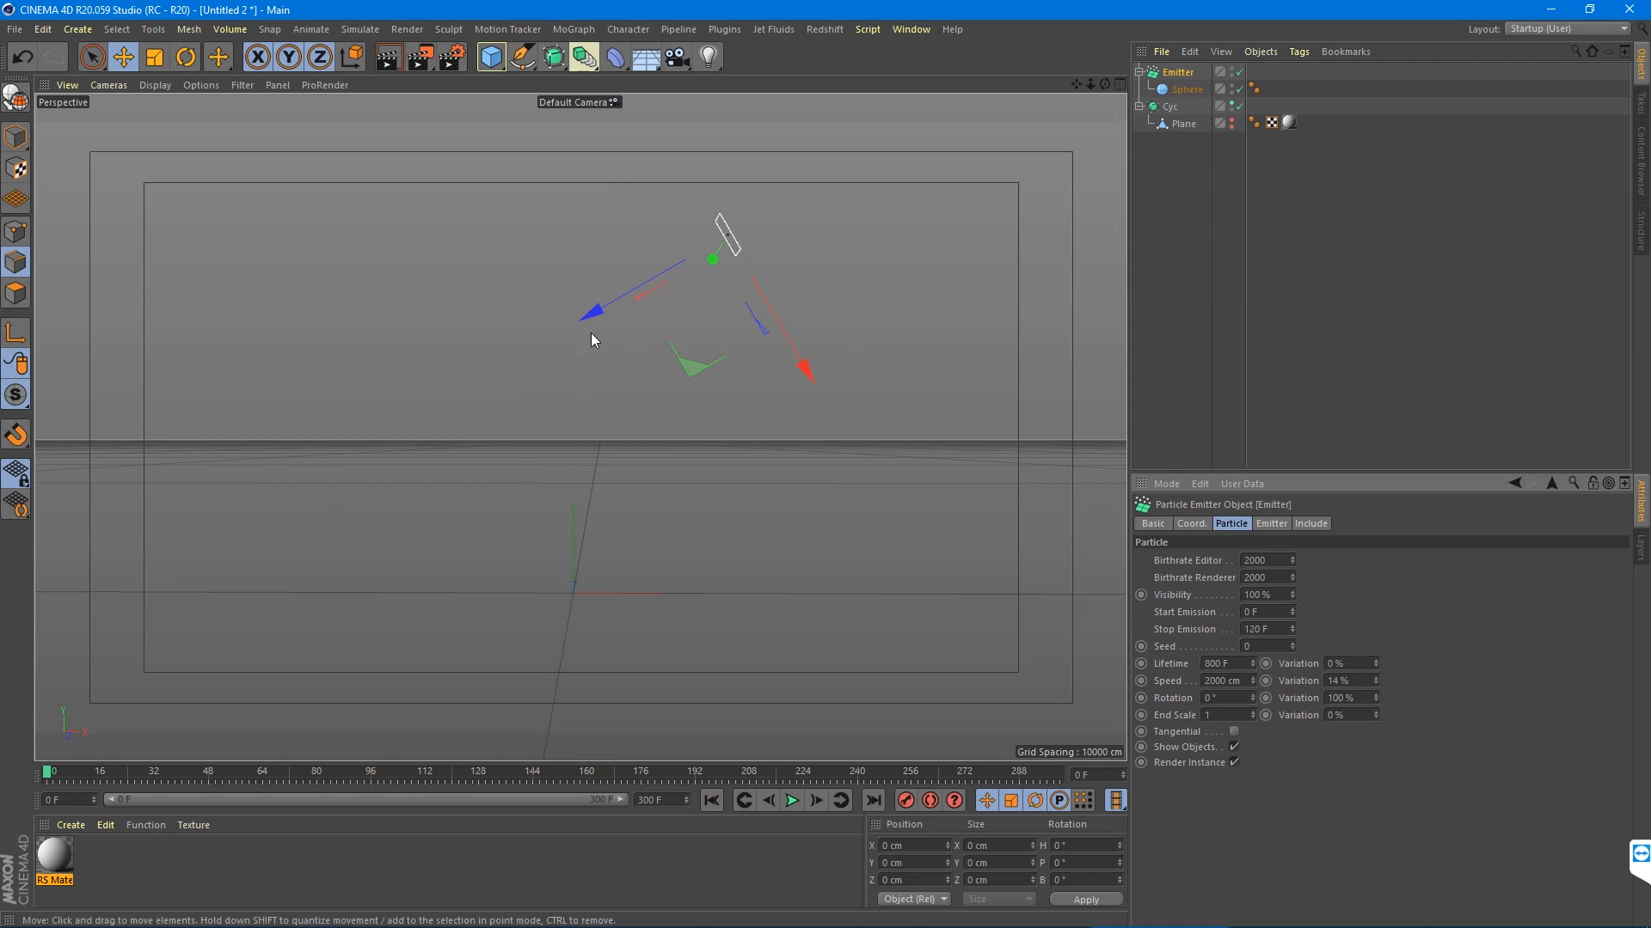
- Add a tube, raise it to about the emitter's height above the floor, and set its inner radius to 150 cm
left_click(493, 58)
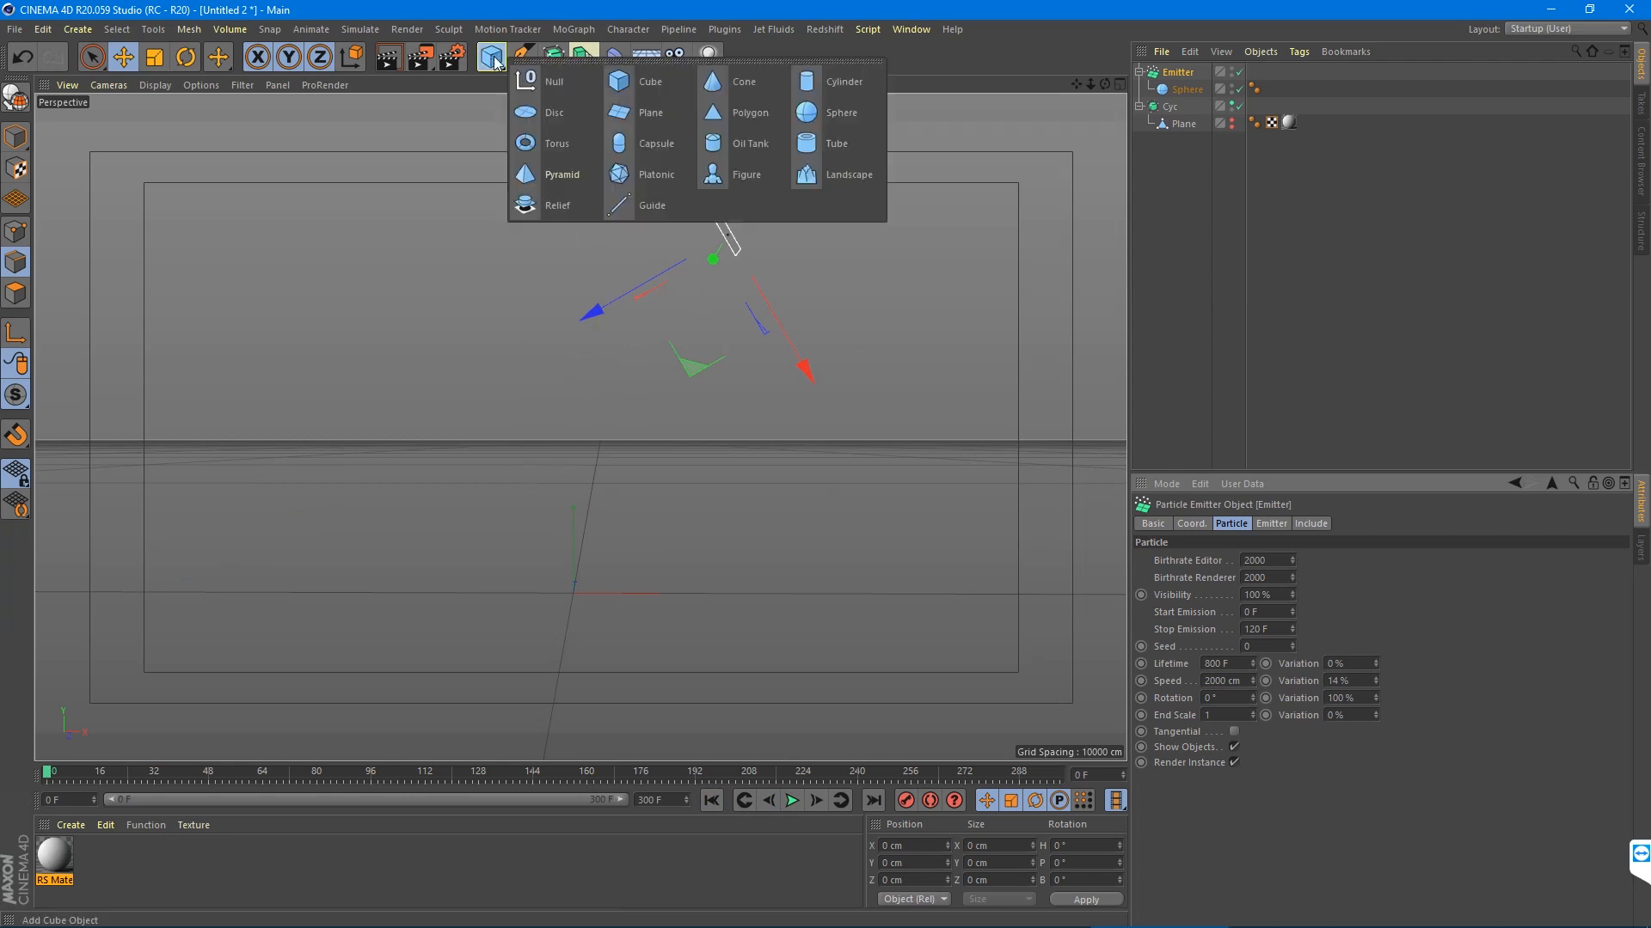
left_click(807, 141)
left_click_drag(572, 447, 608, 161)
left_click(1261, 560)
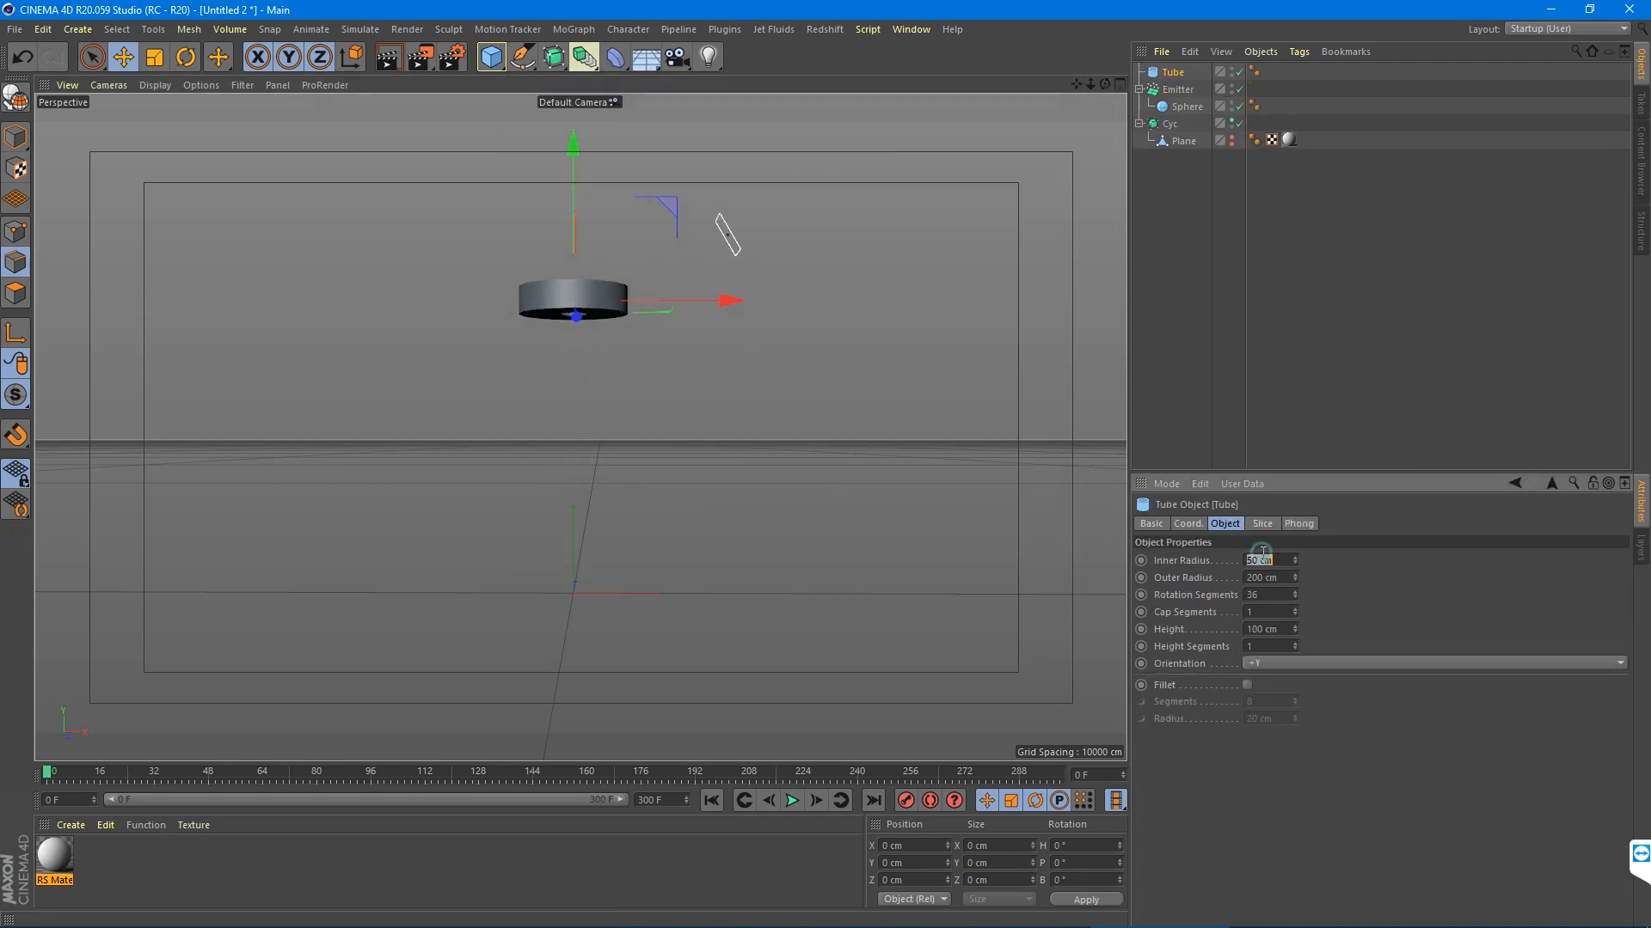
type("150")
key("Return")
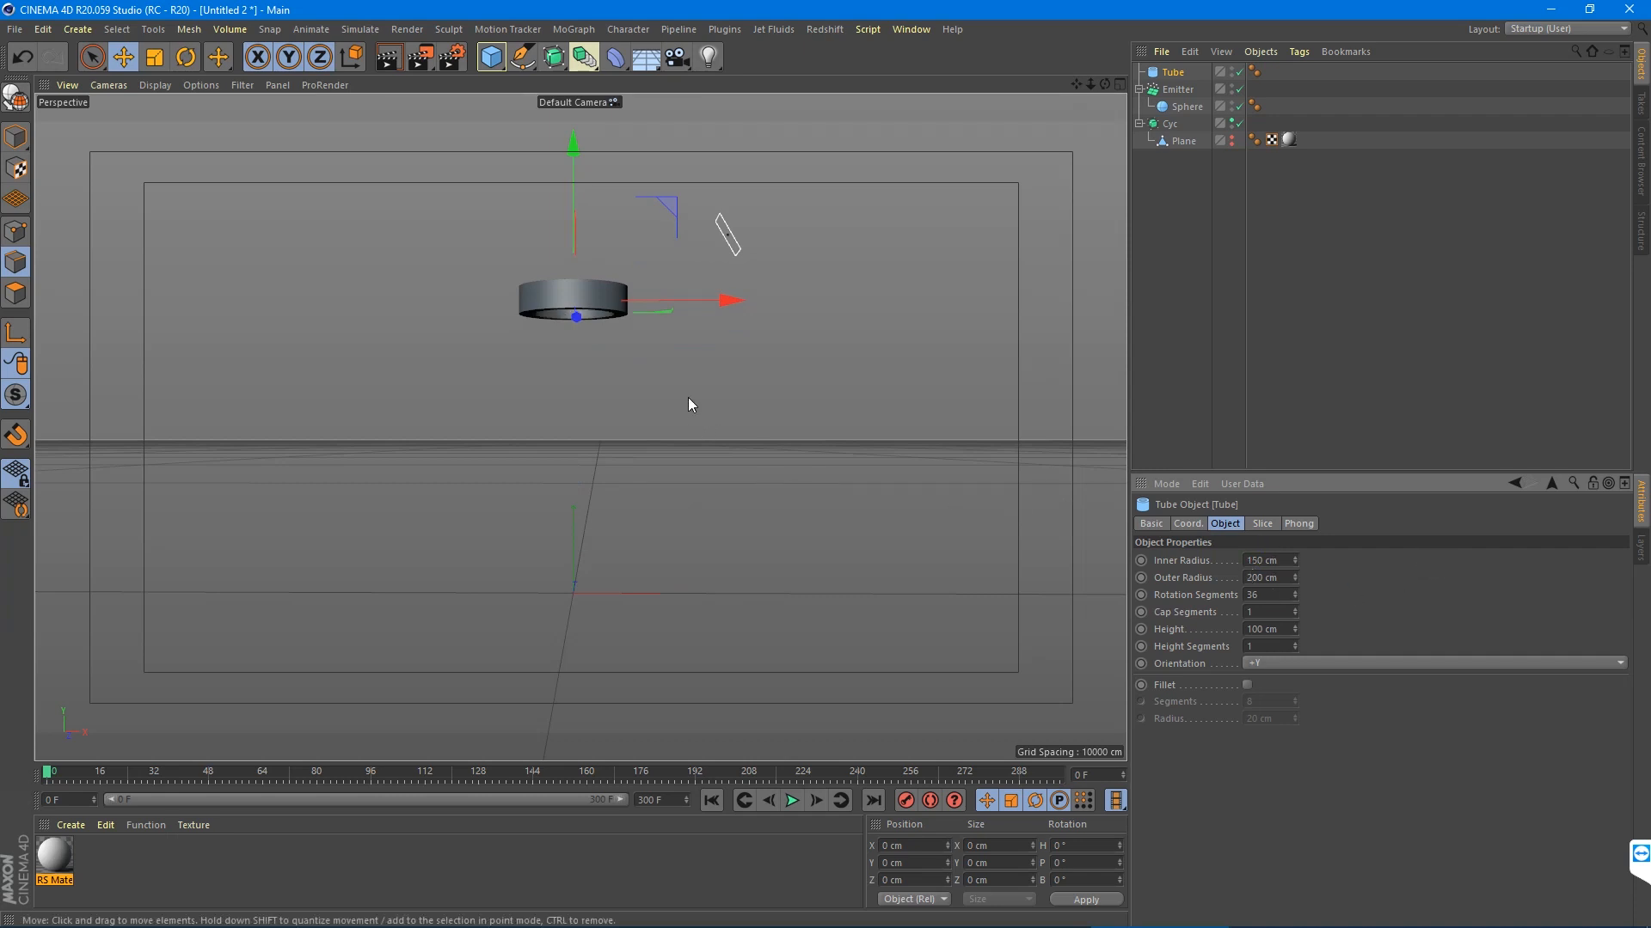
- Set the tube's cap segments to 2 and its rotation segments to 45
left_click_drag(688, 404, 552, 681, "alt")
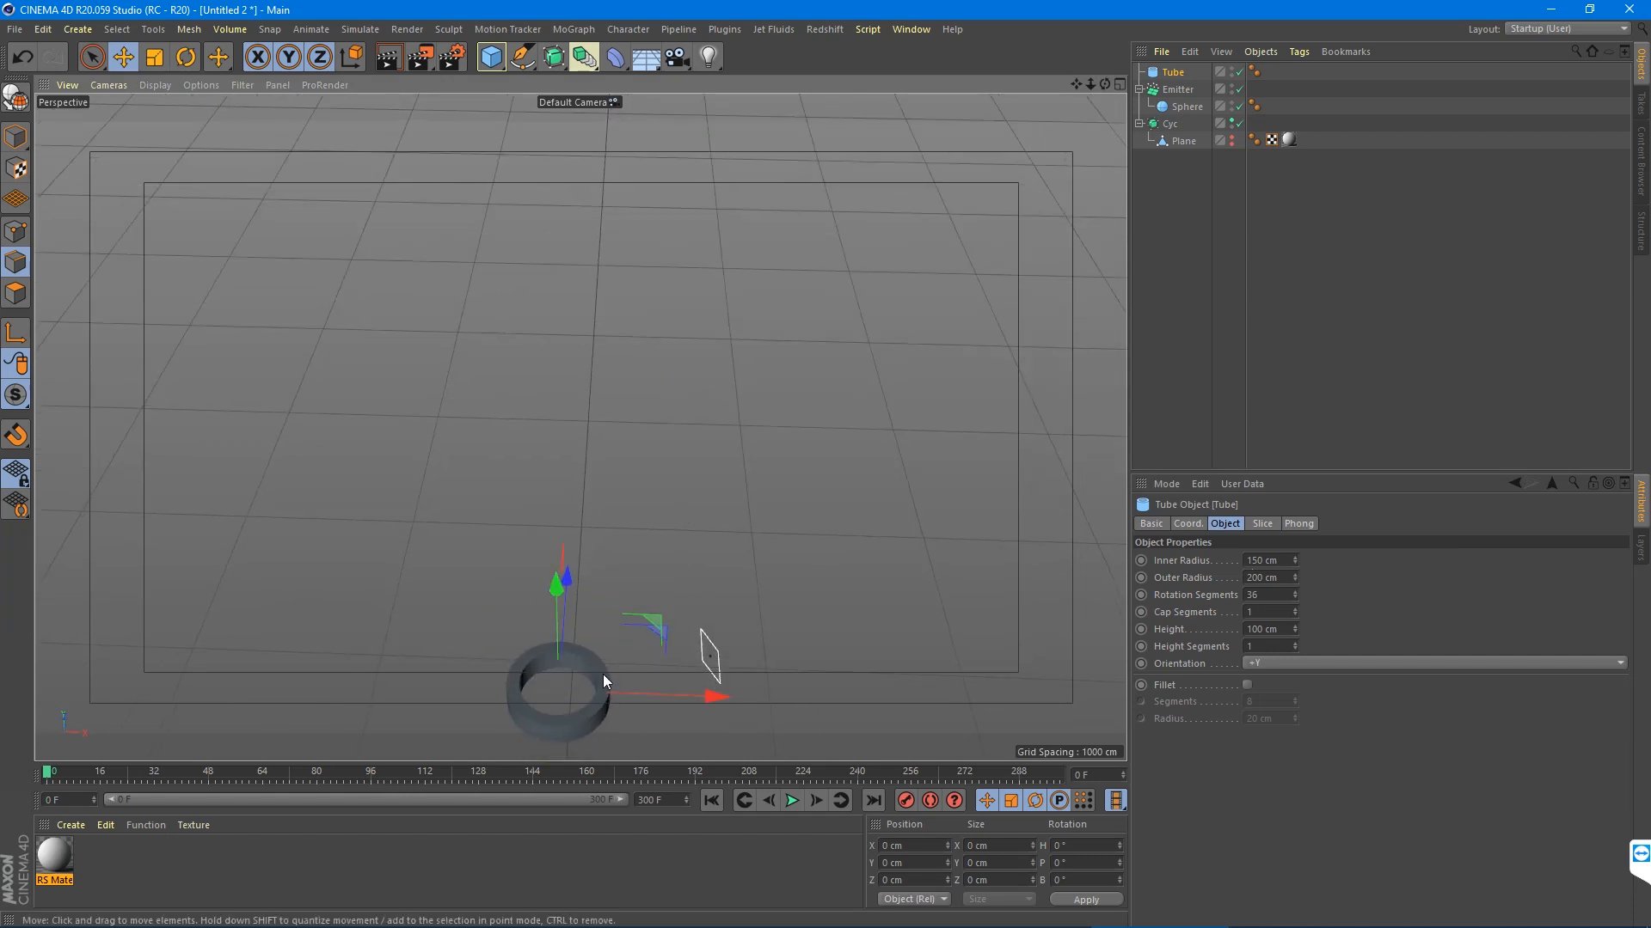
middle_click_drag(564, 637, 580, 534, "alt")
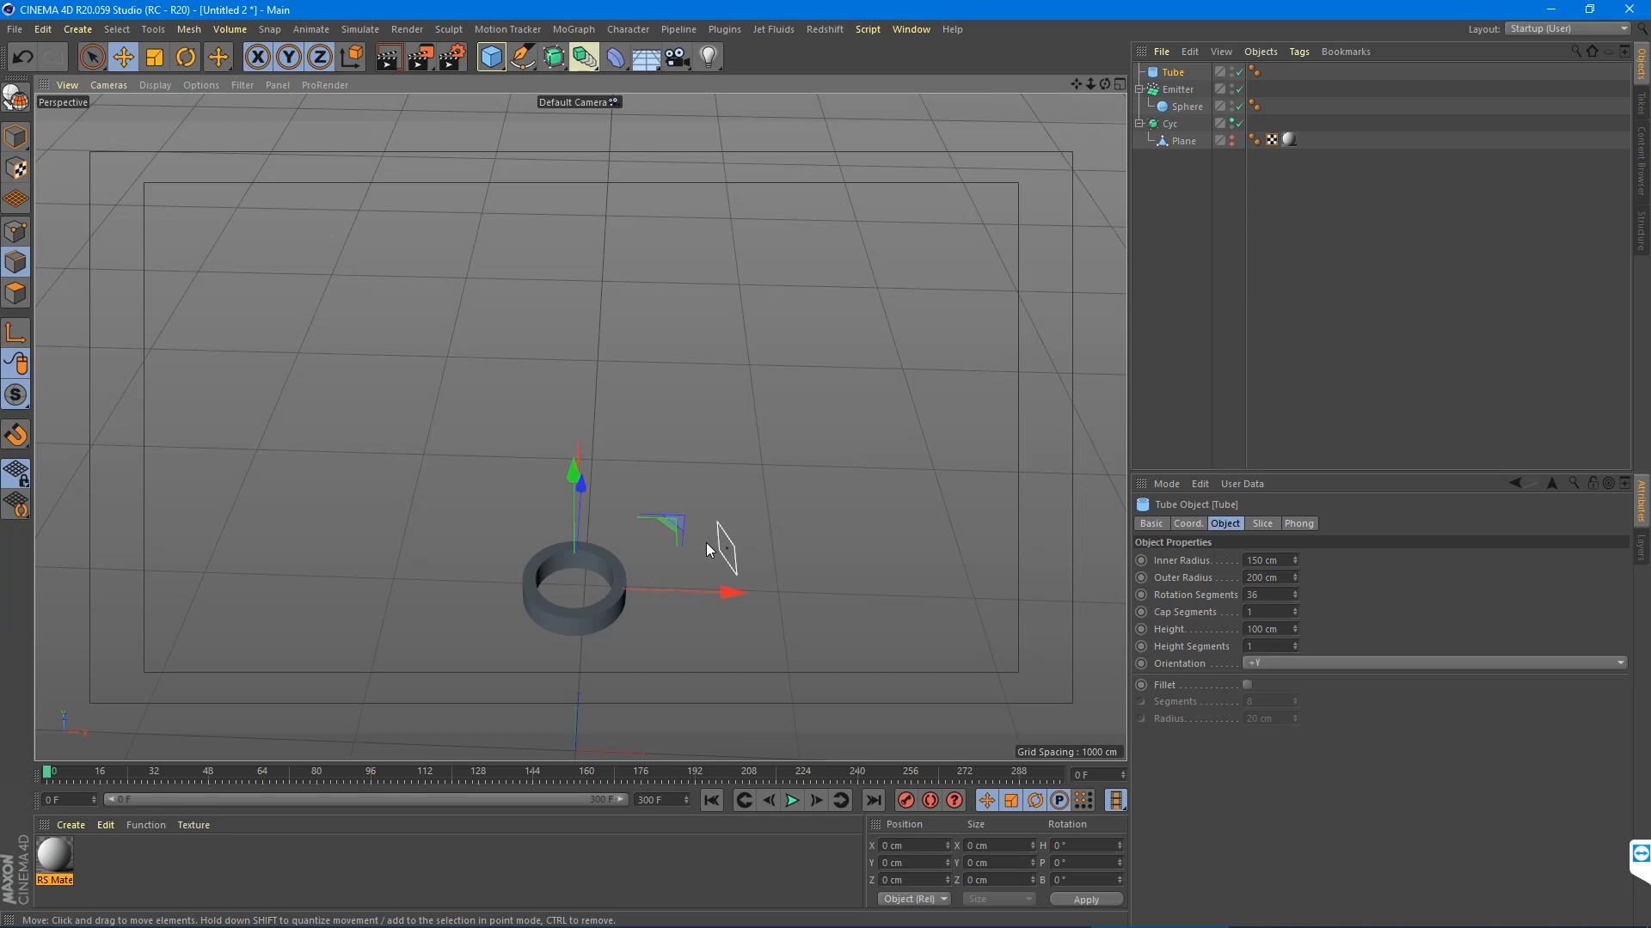
left_click(1294, 609)
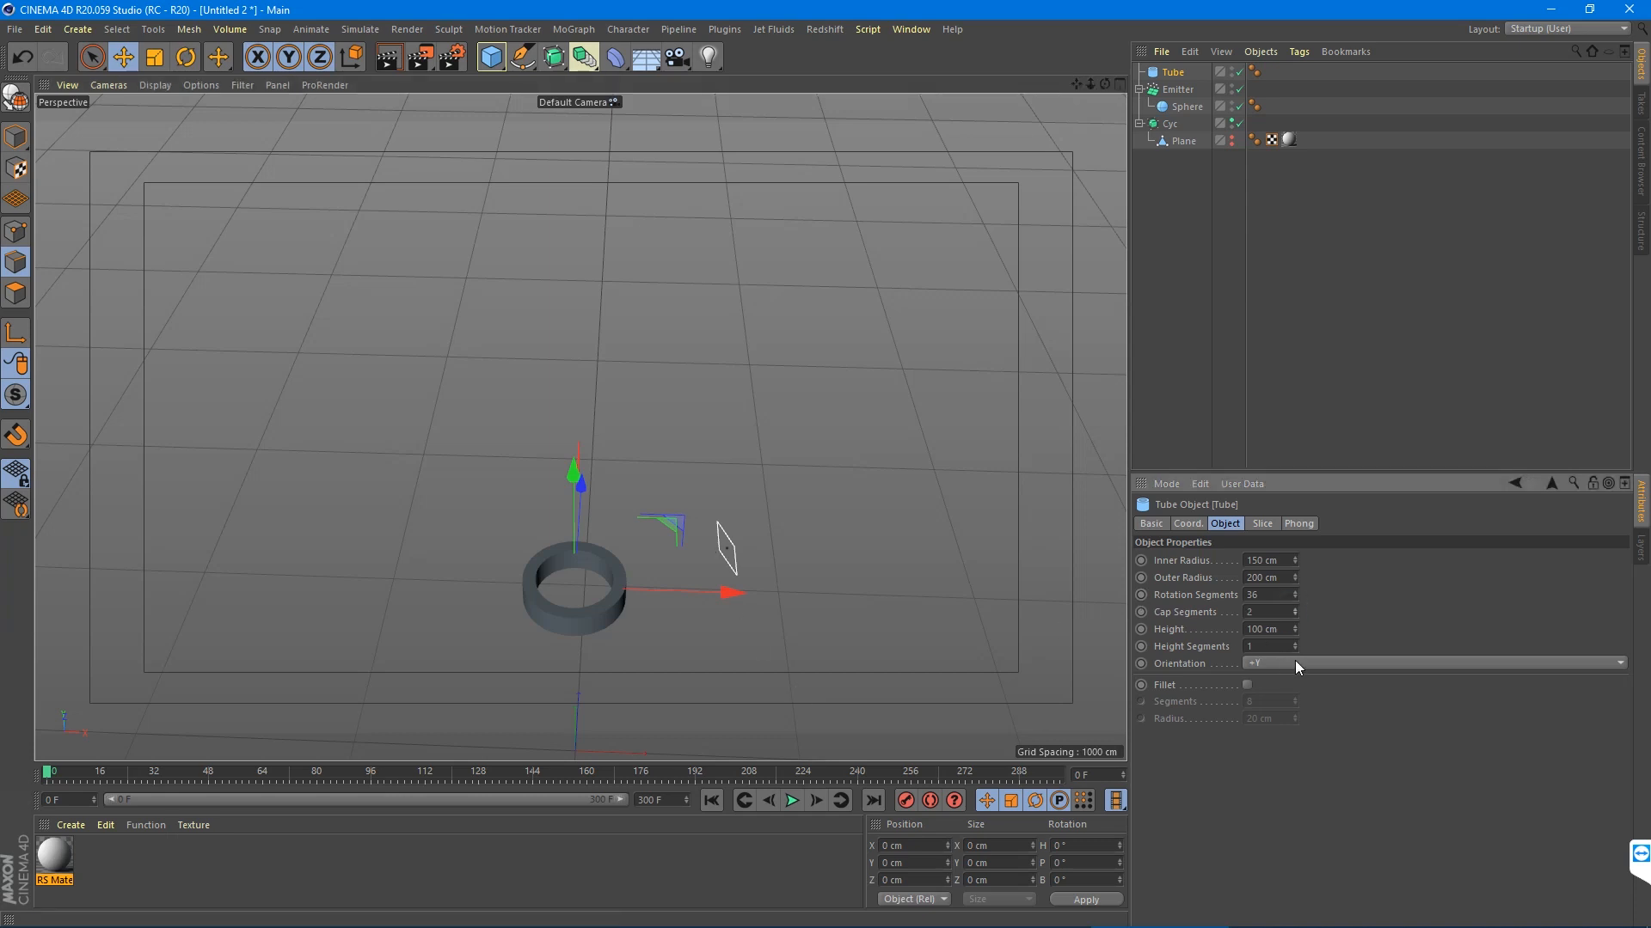
double_click(1279, 591)
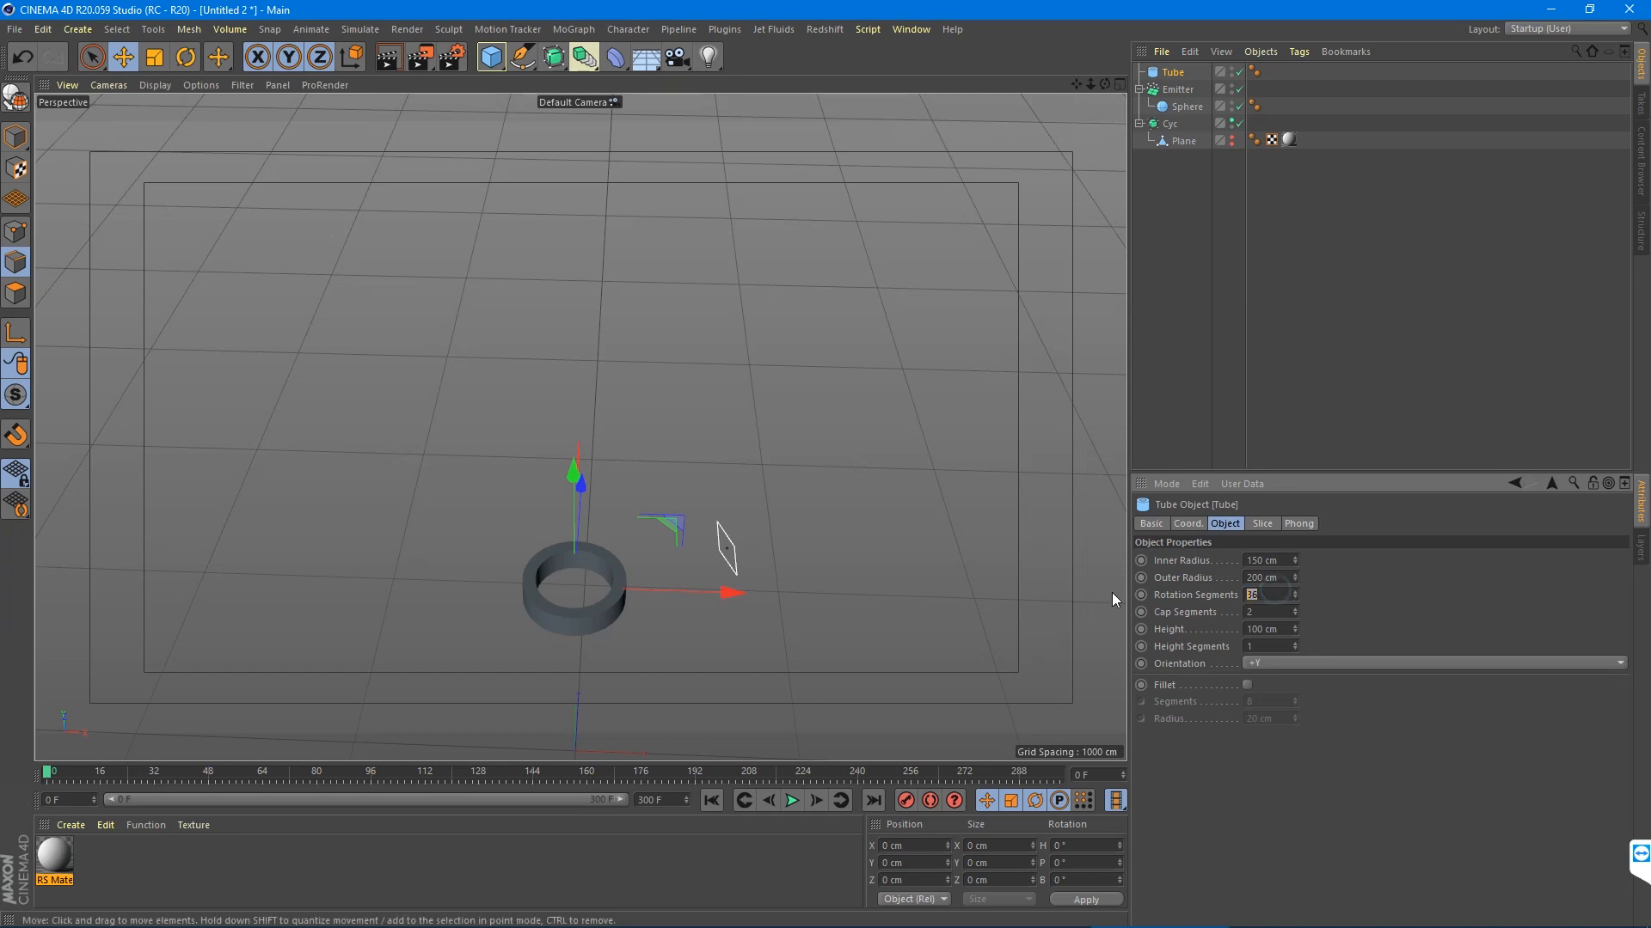
type("45")
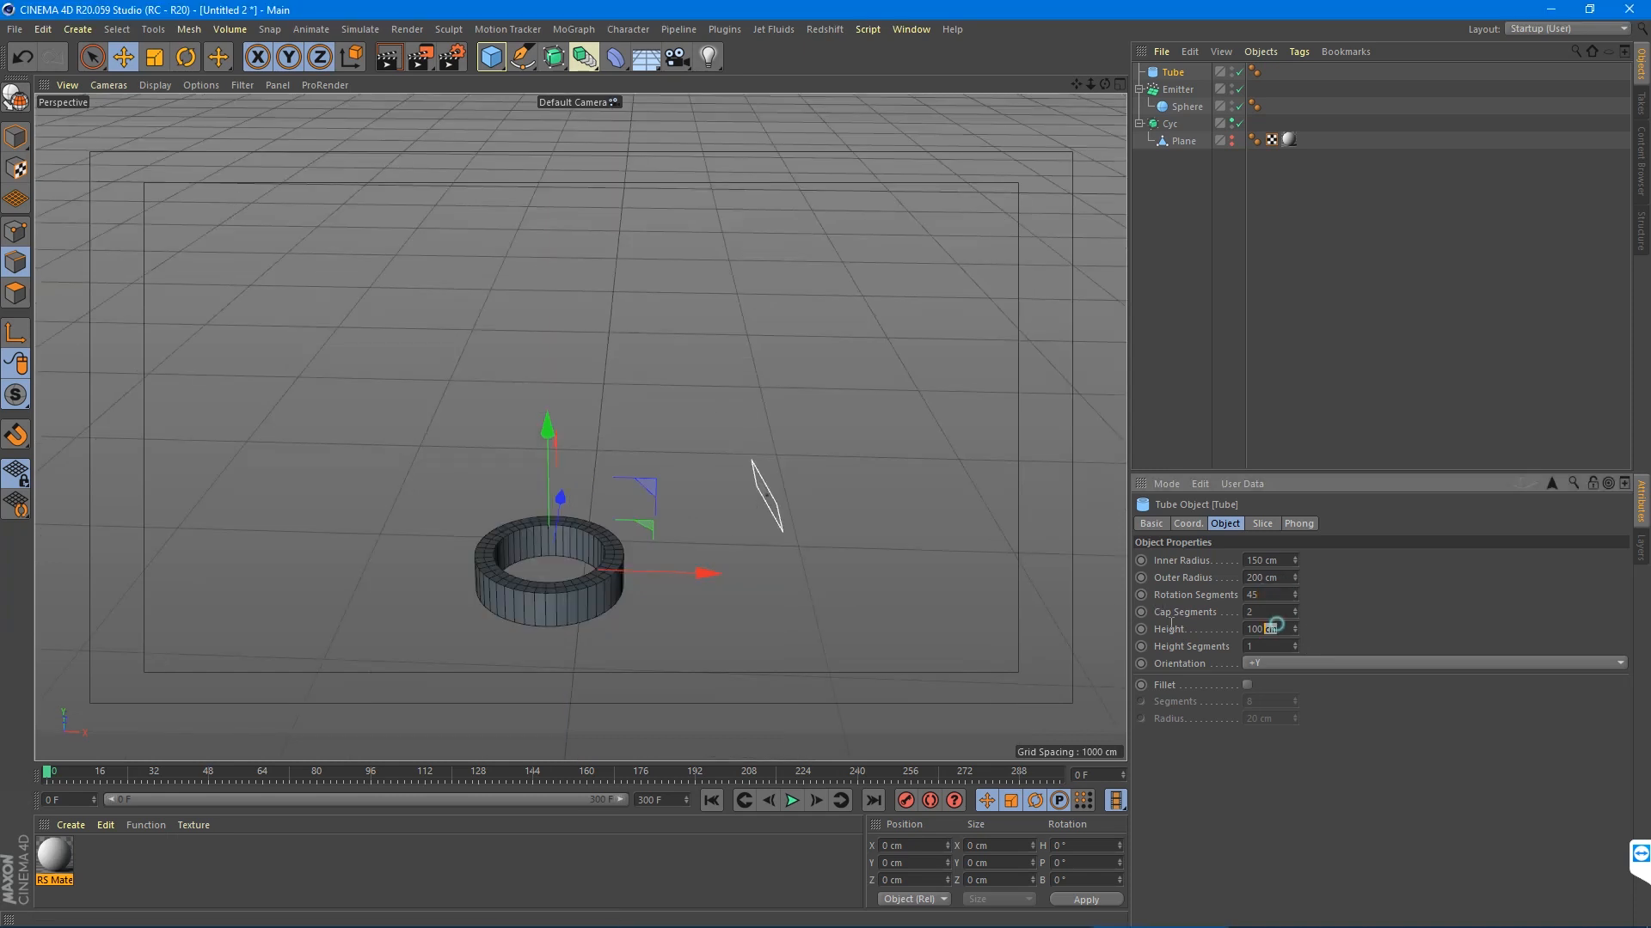
- Set the tube's height to 1650 cm and move the tube upward
key("Tab")
type("1600")
key("BackSpace")
key("BackSpace")
type("50")
key("Return")
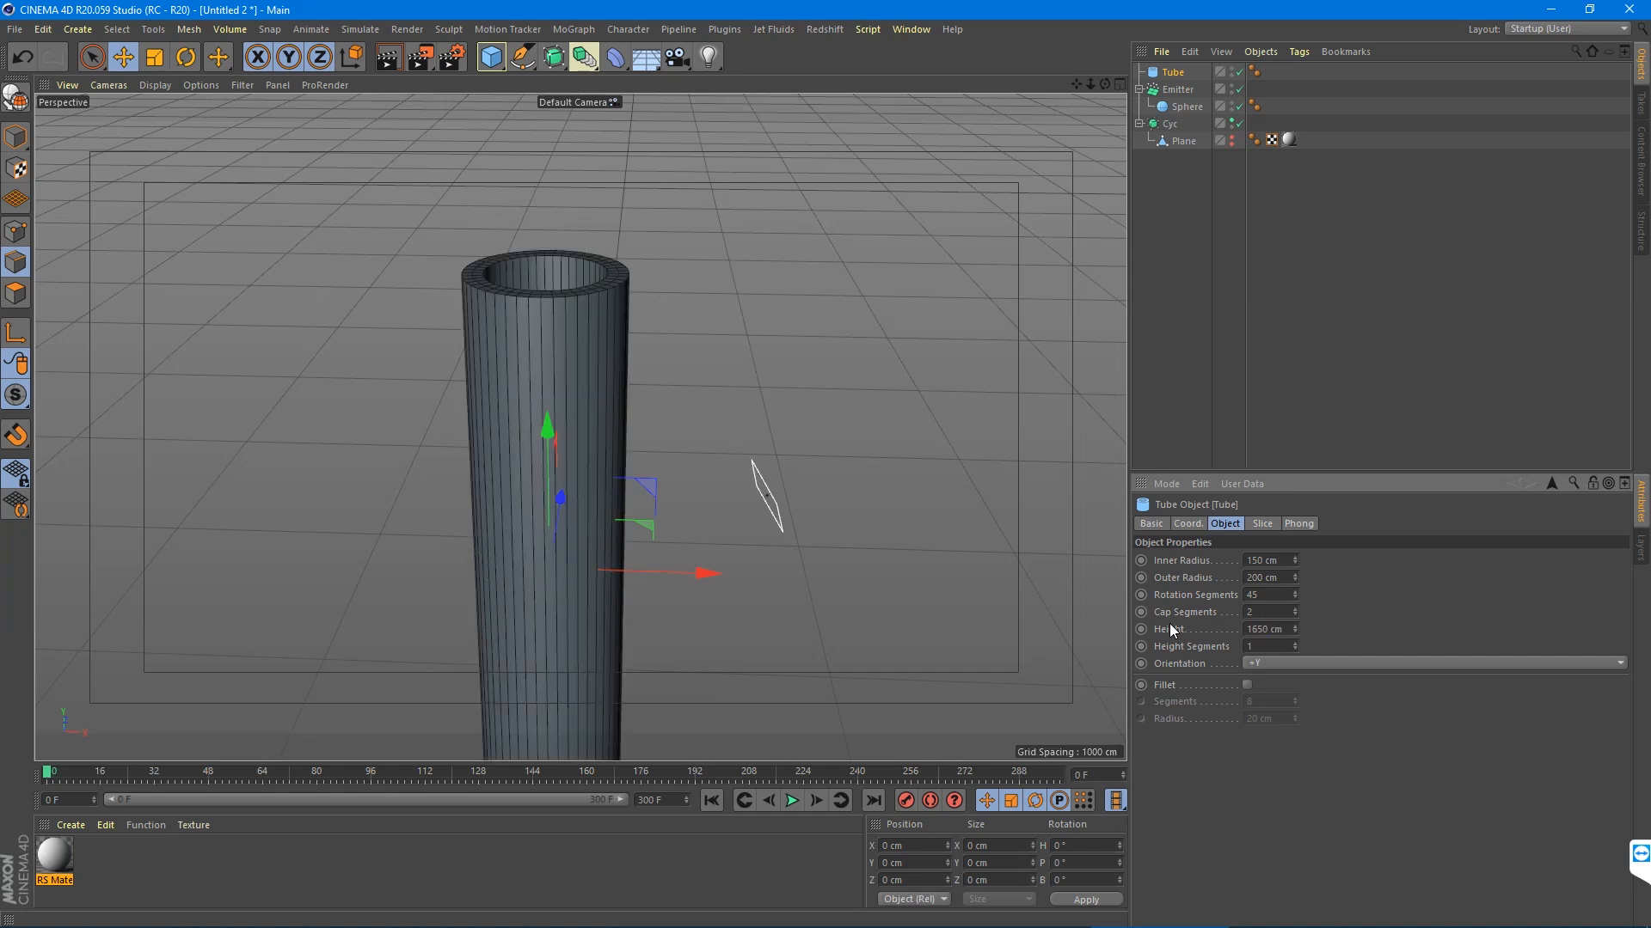
left_click_drag(549, 477, 554, 290)
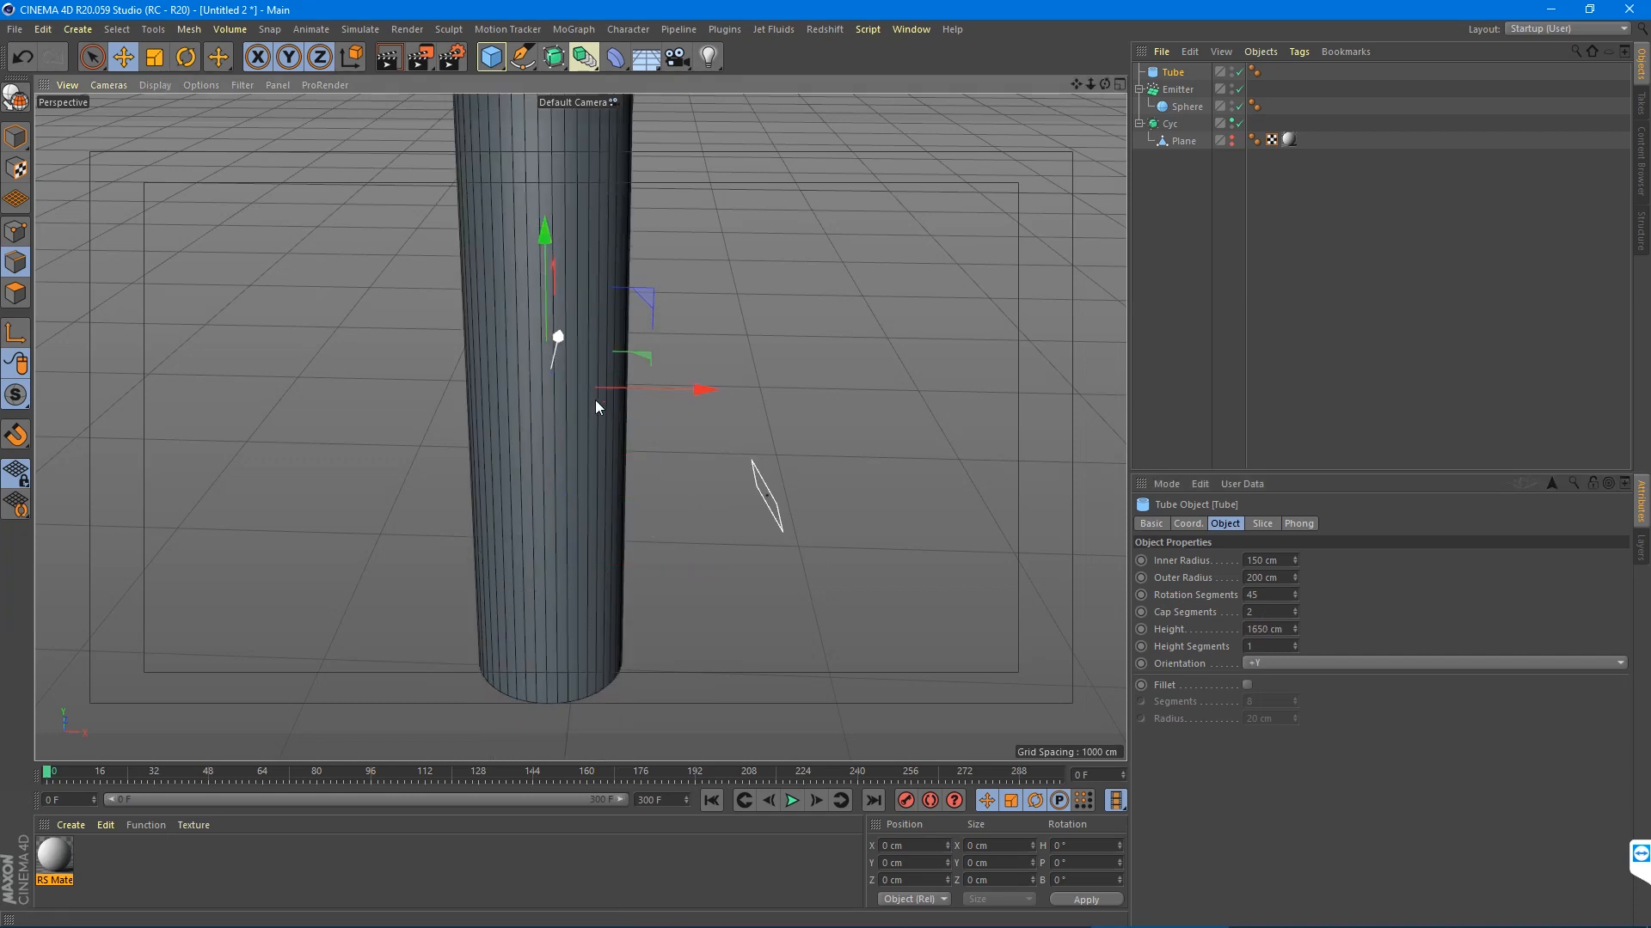
- Set the tube's height segments to 28 so it can bend smoothly
right_click_drag(607, 424, 564, 530, "alt")
left_click_drag(526, 525, 541, 469, "alt")
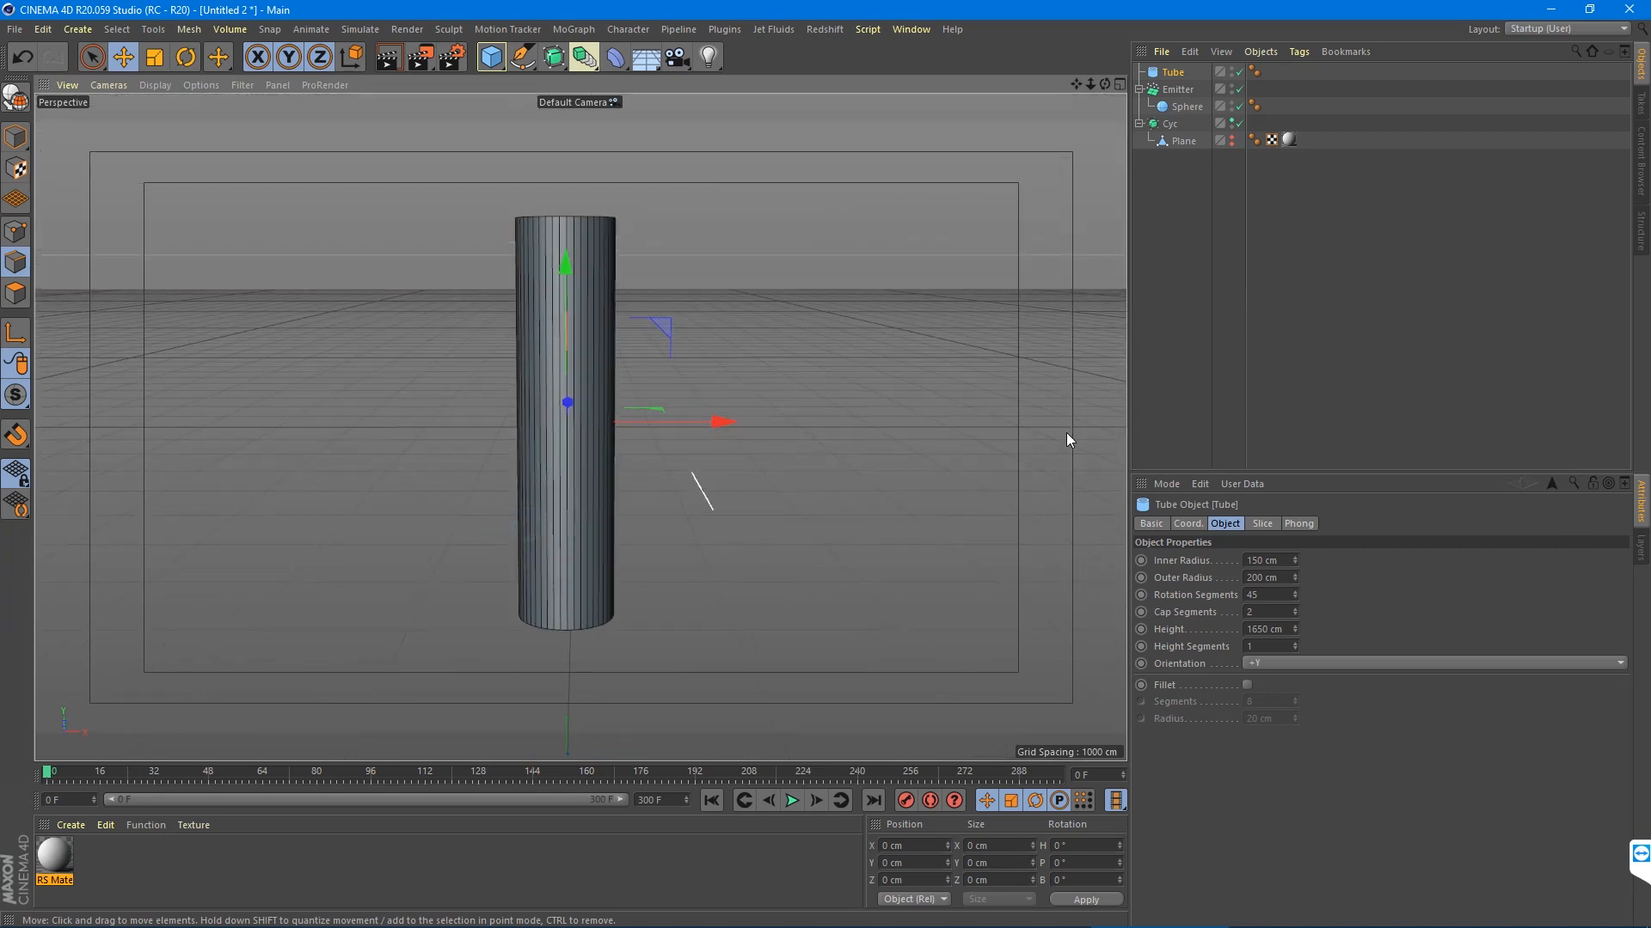
left_click(1271, 646)
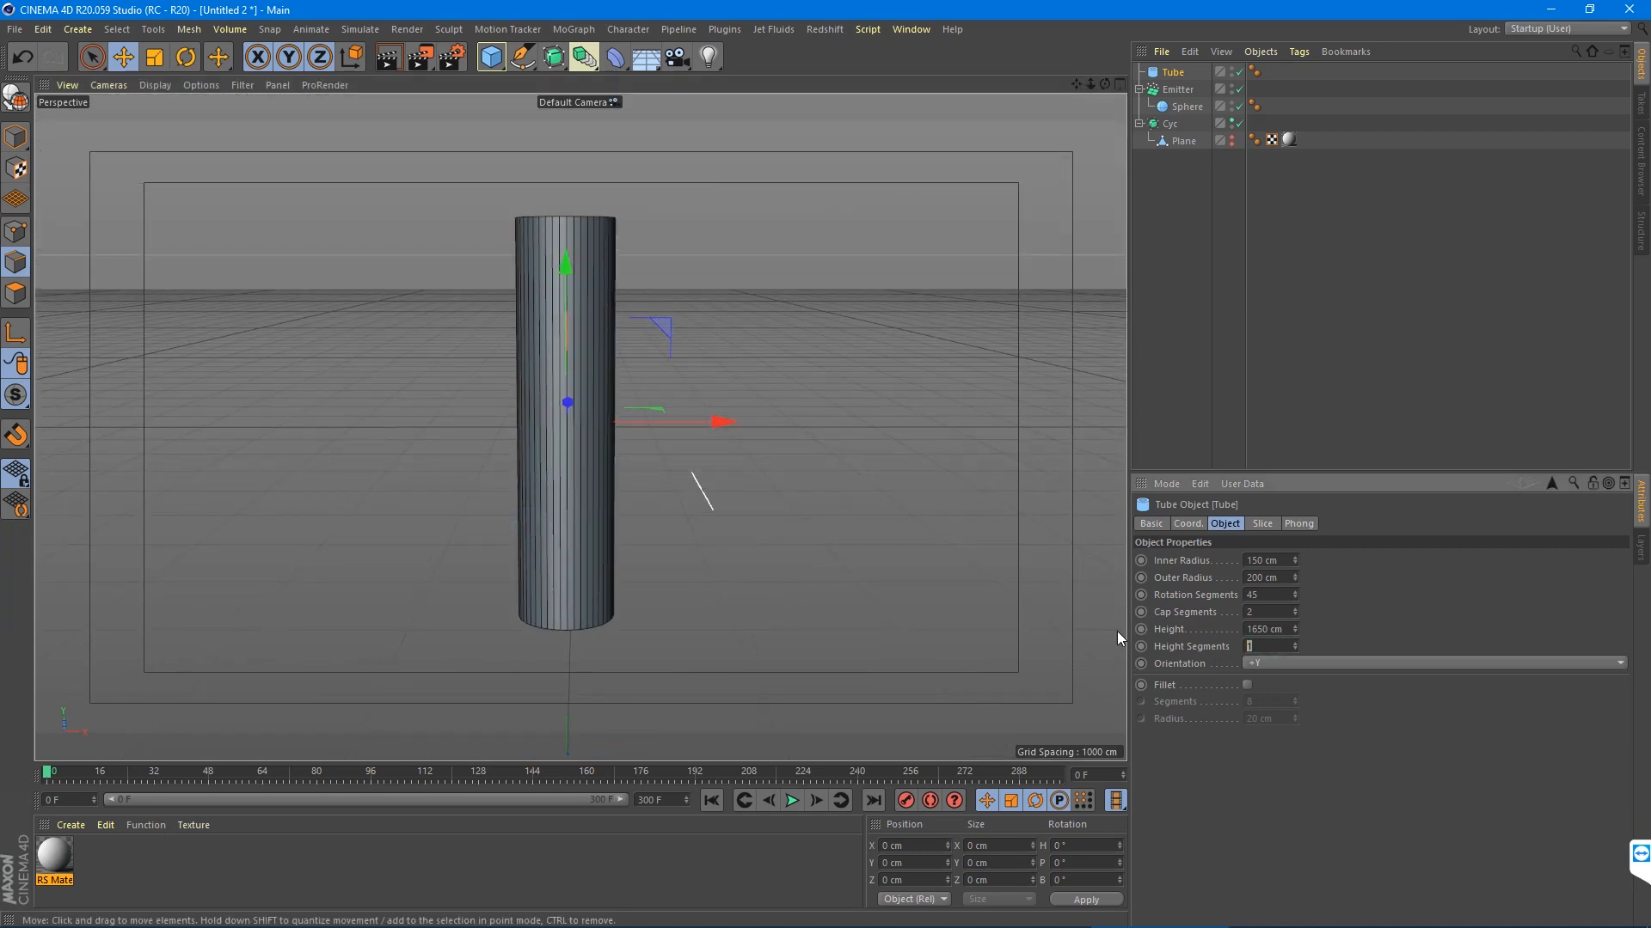
type("28")
key("Return")
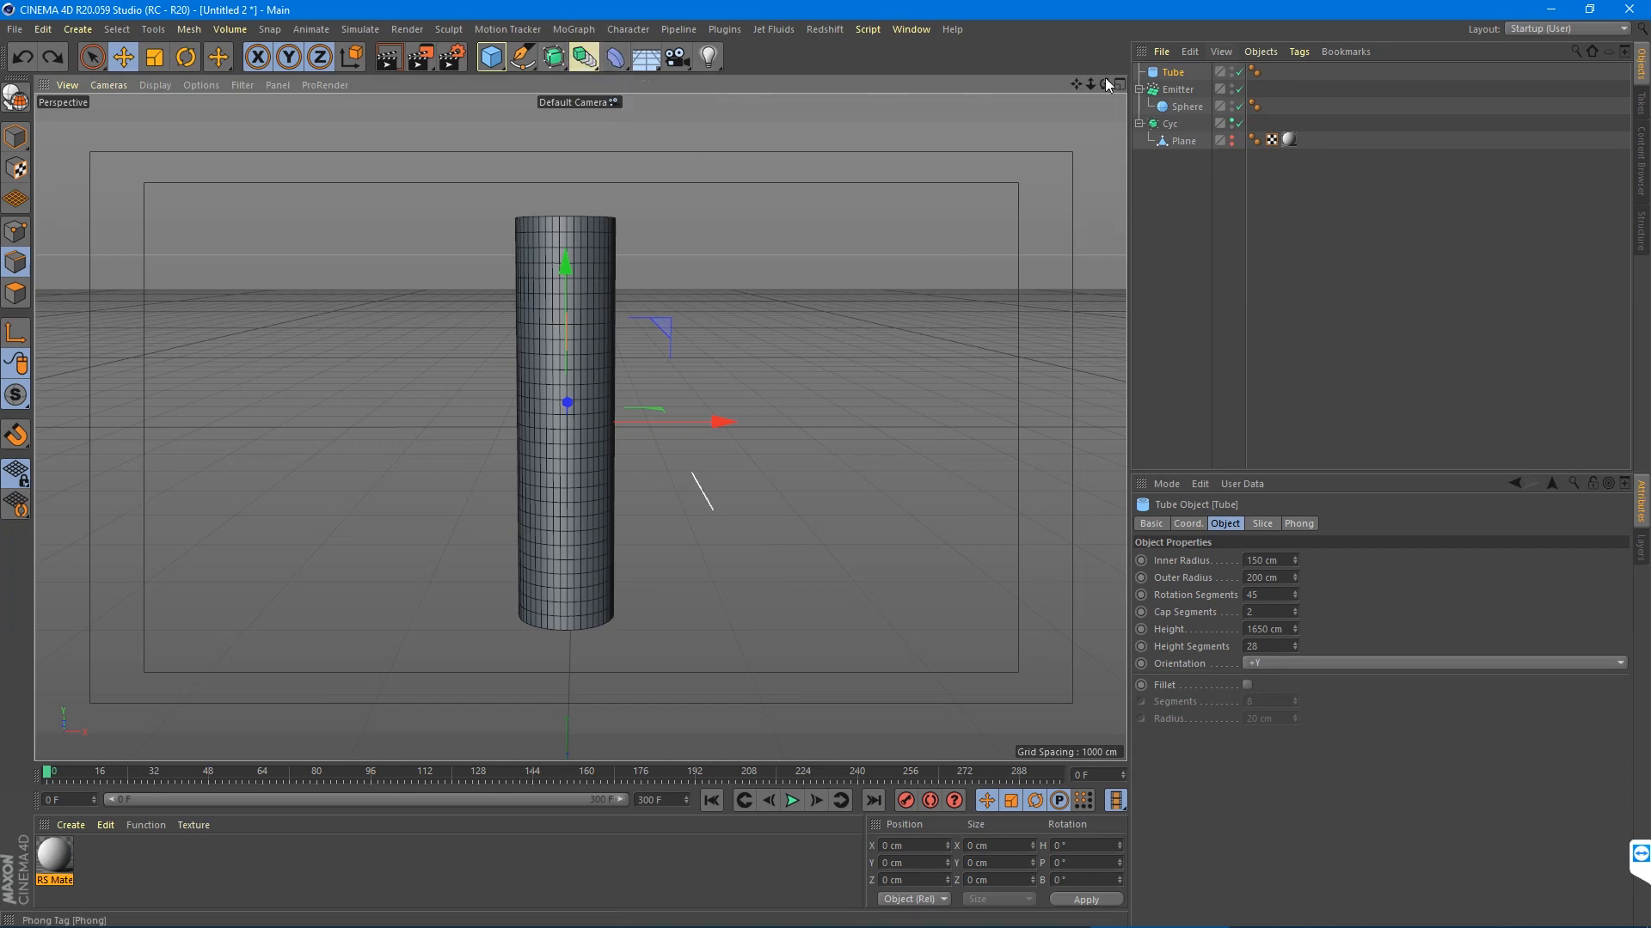
- Add a Bend deformer as a child of the tube and set its mode to Unlimited
left_click(616, 57, "shift")
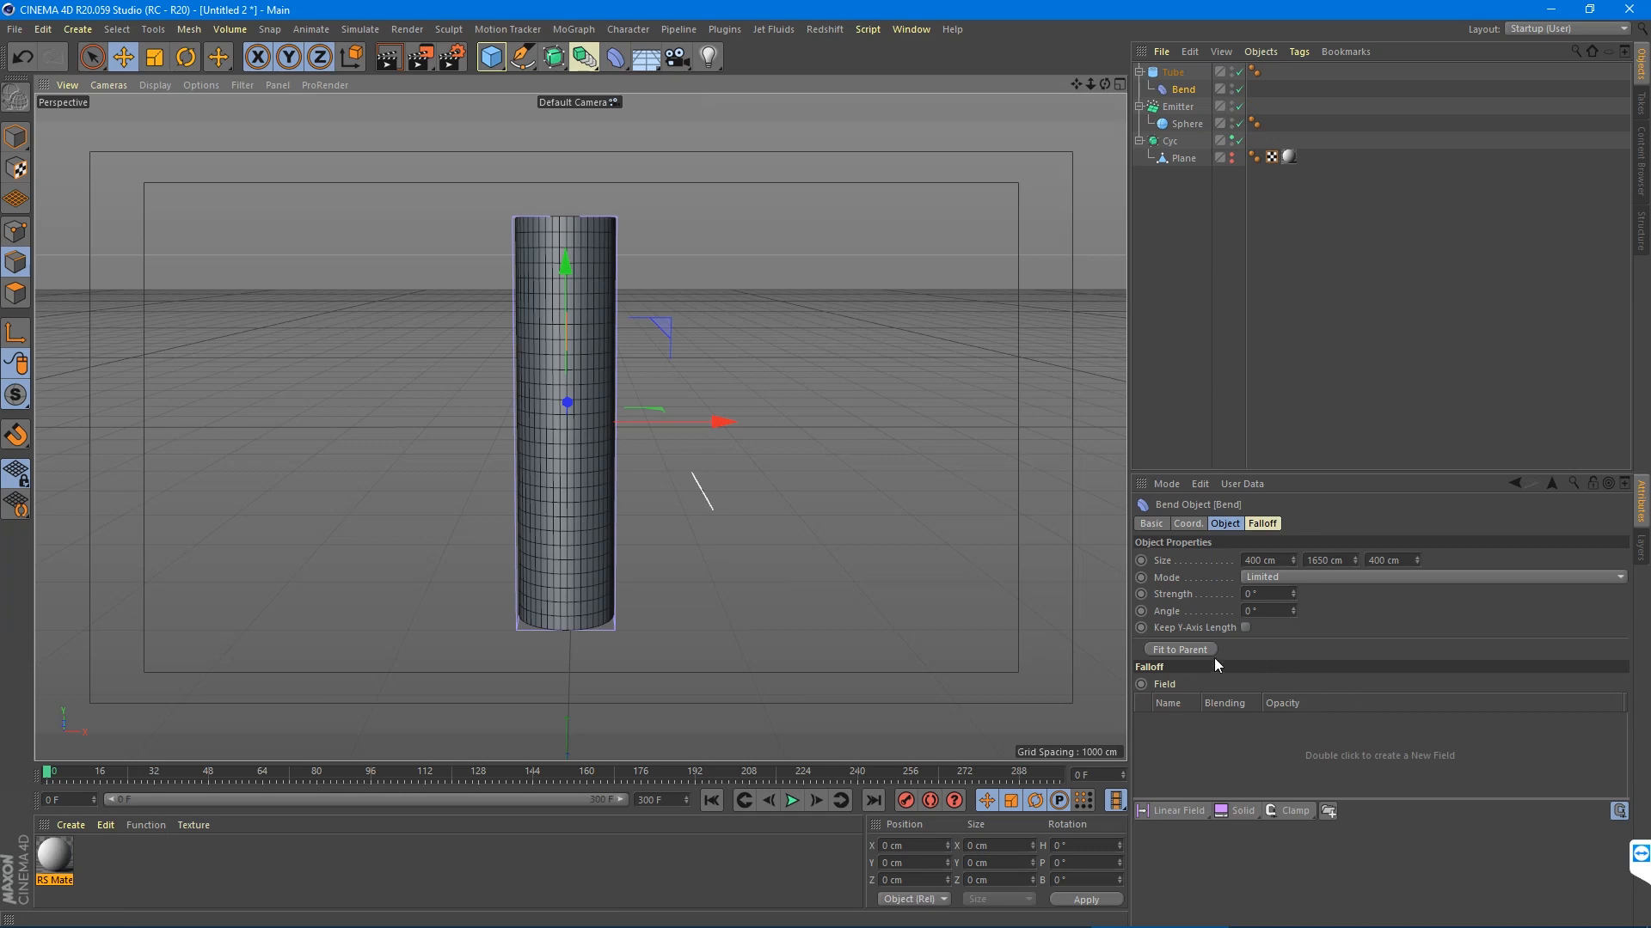
left_click(1318, 576)
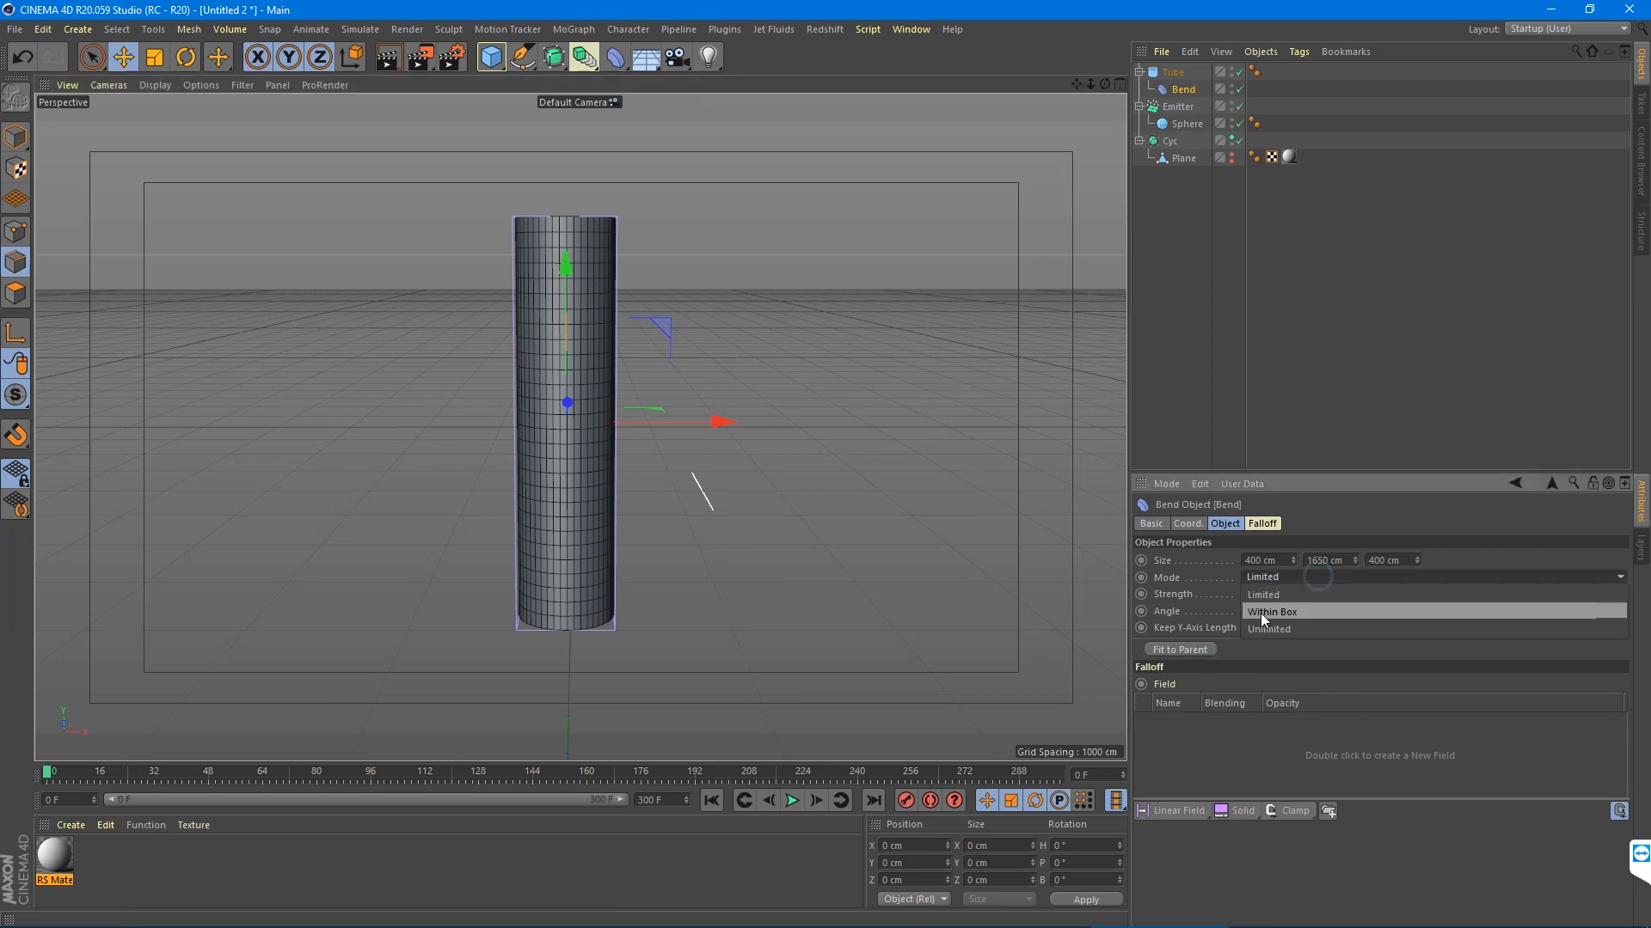
left_click(1257, 627)
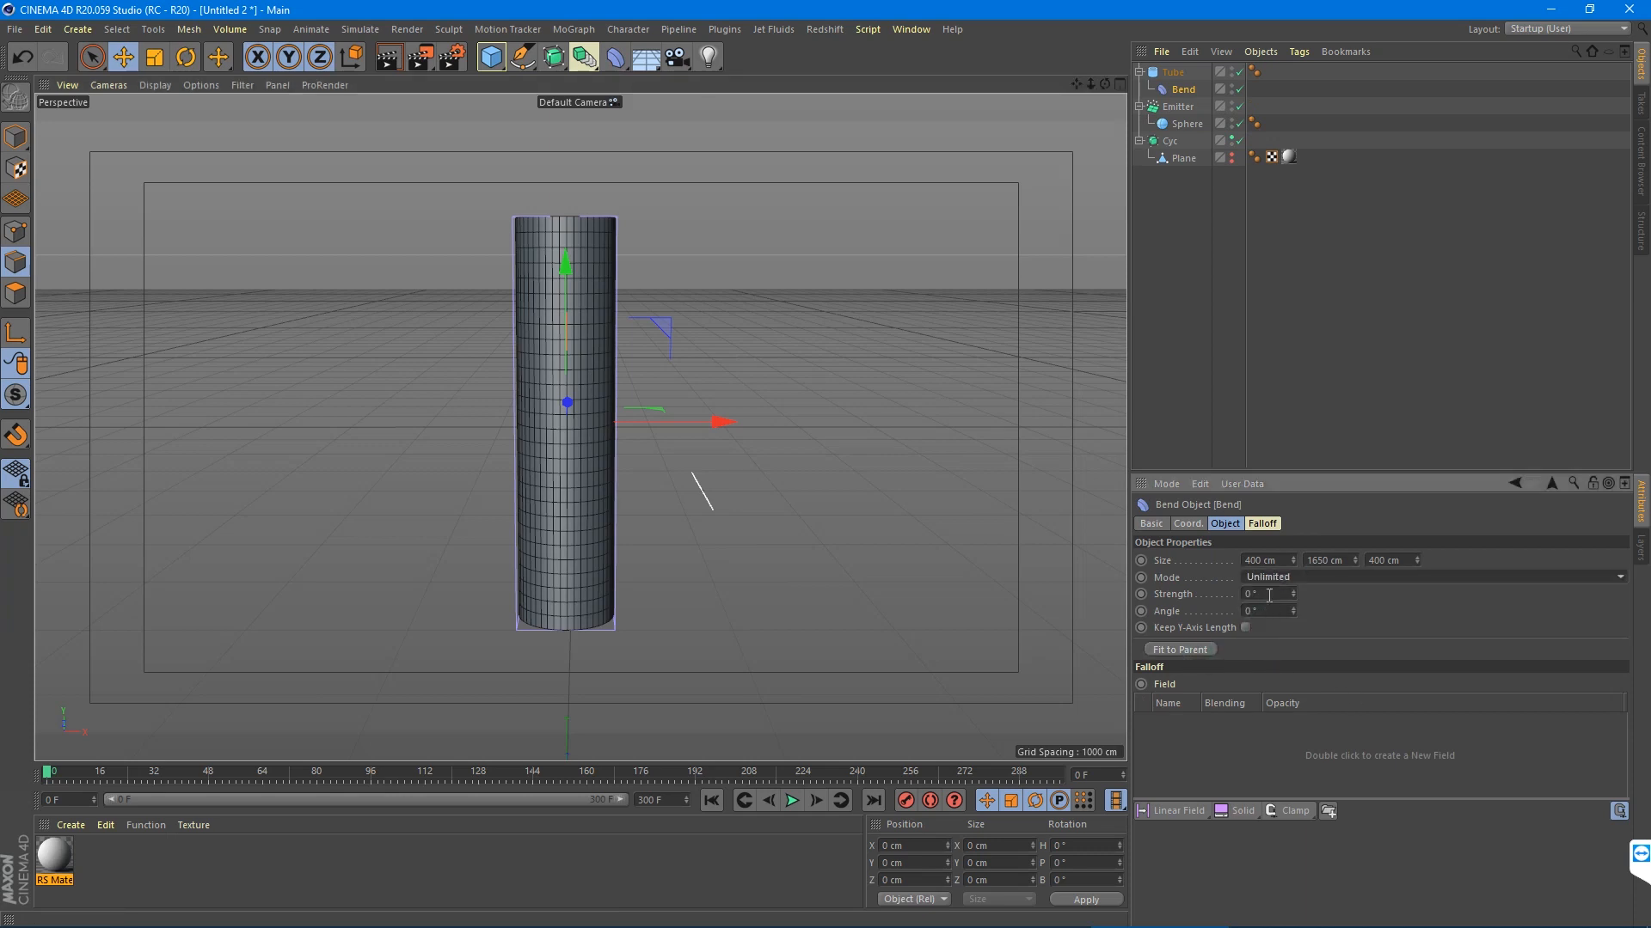
- Try a strength of -30° on the tube's Bend deformer
left_click(1261, 594)
type("-30")
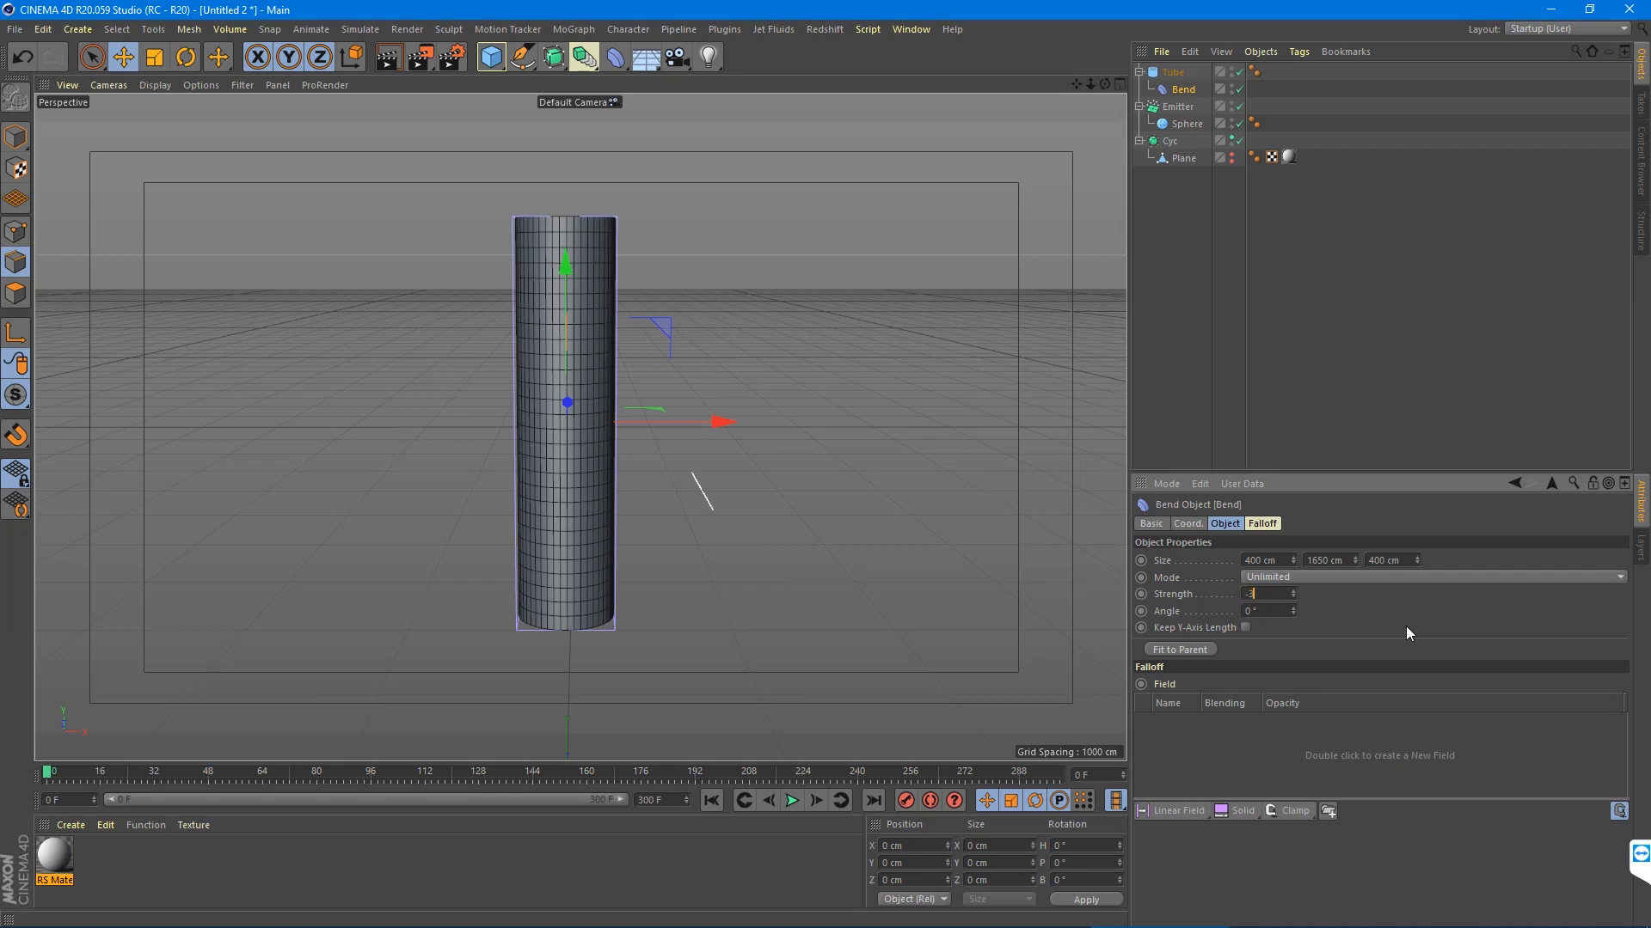
key("Return")
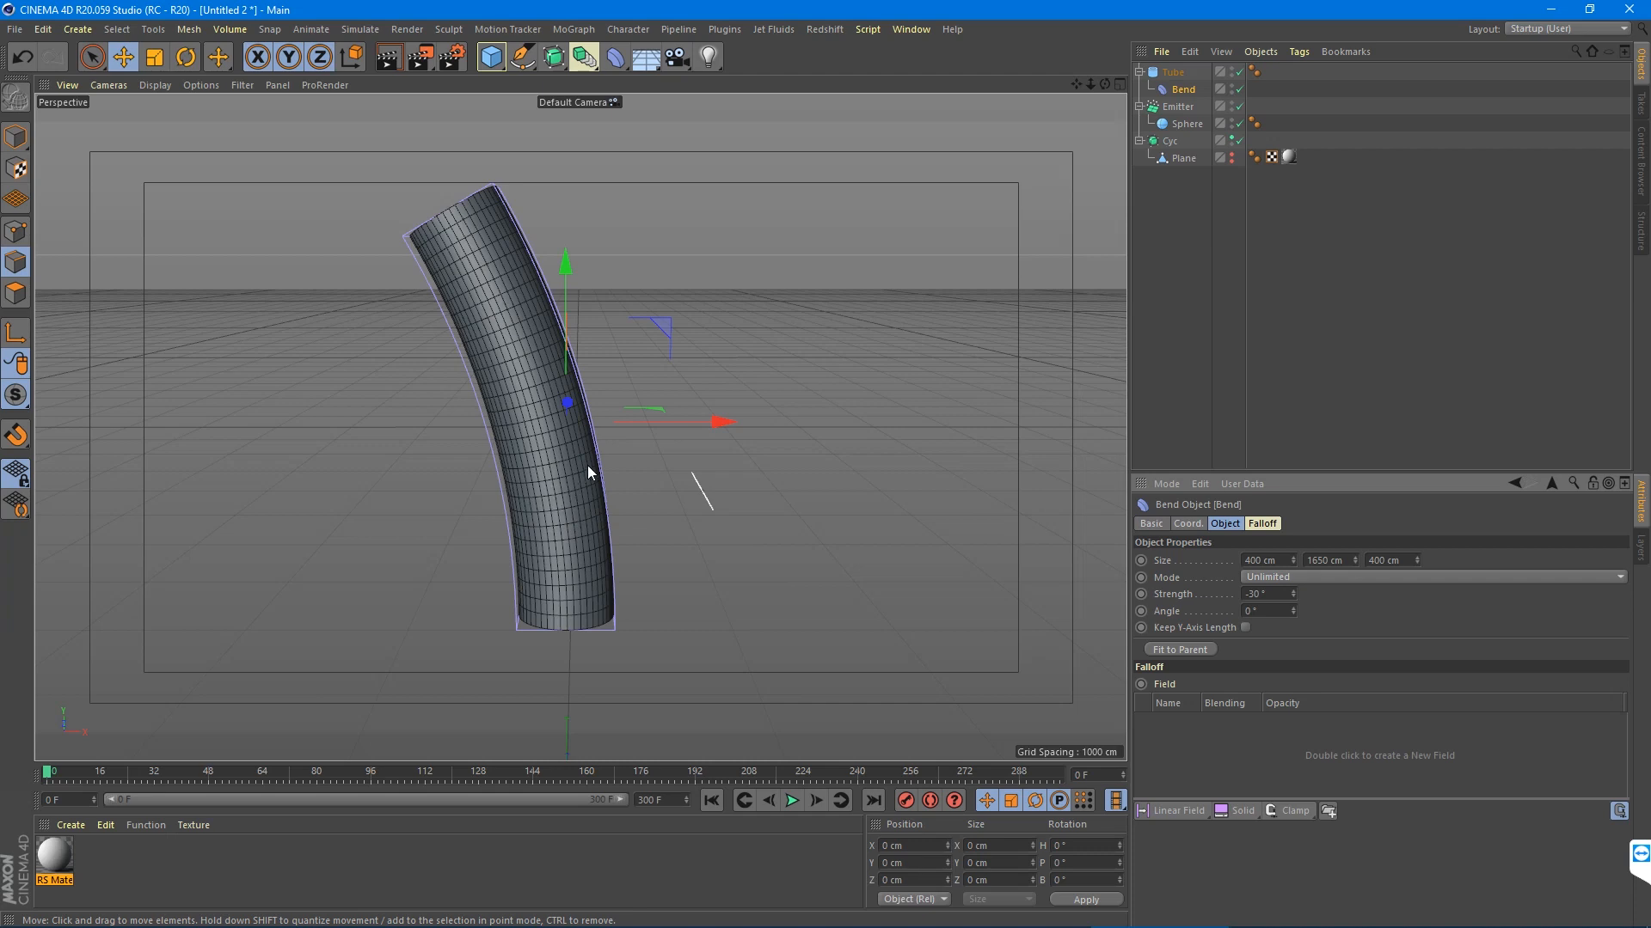
- Set the Bend deformer's strength to -90° to curve the tube into an elbow
left_click_drag(1293, 591, 988, 615)
type("-90")
key("Return")
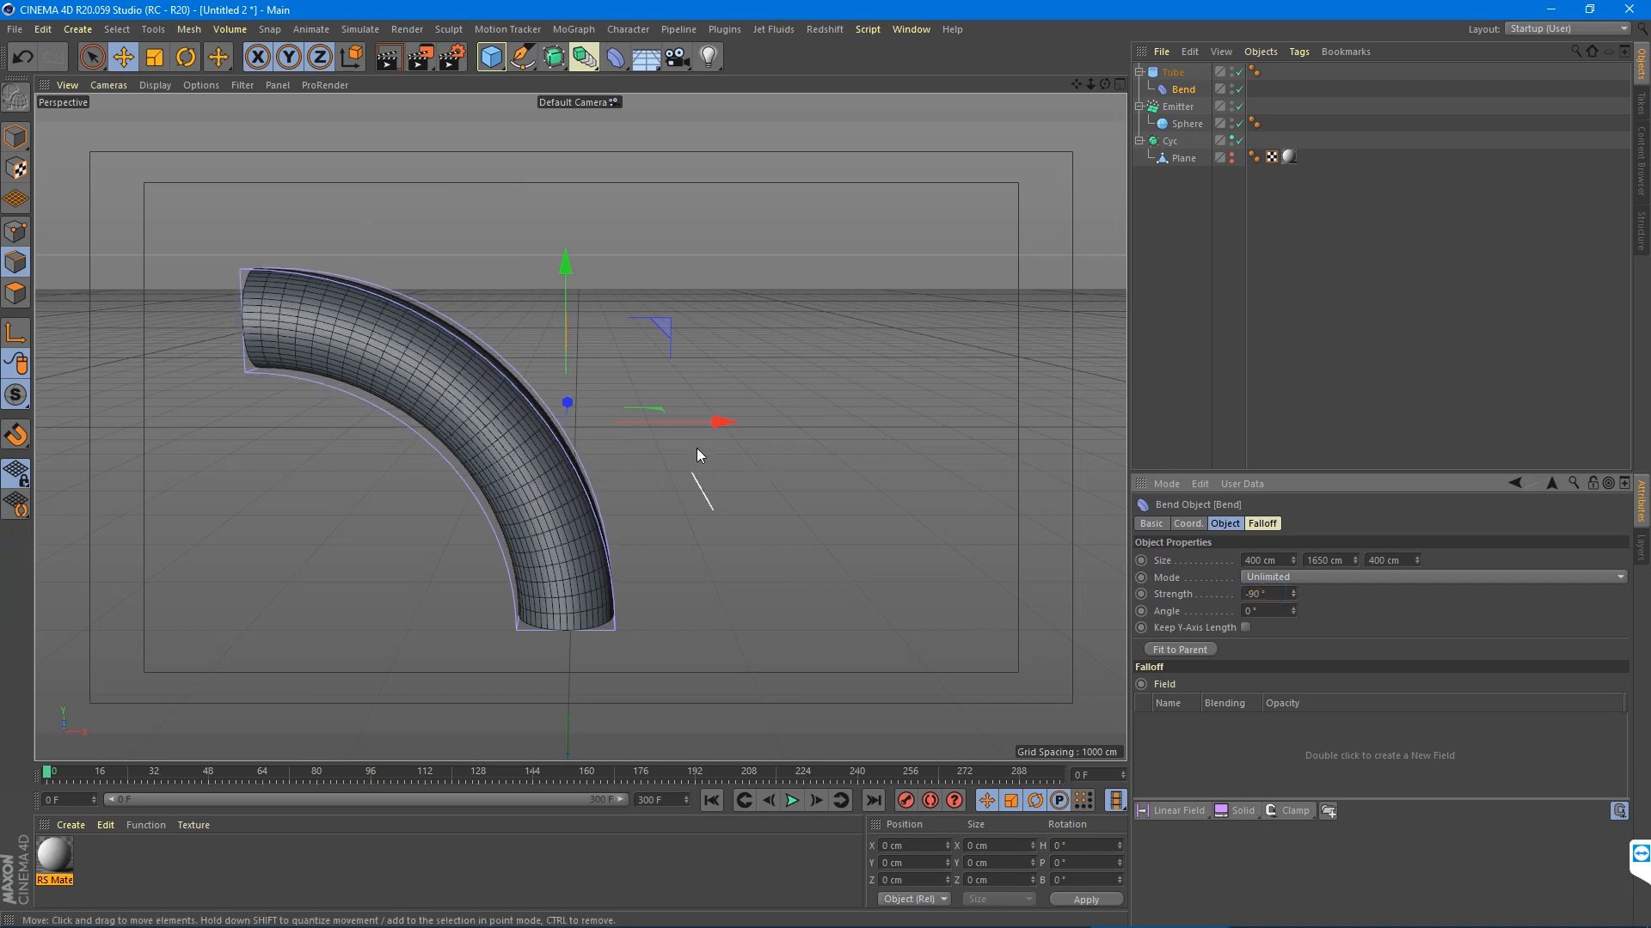
- Rotate the tube about its vertical axis so the elbow opens toward the emitter's side, and adjust its height
key("r")
left_click_drag(551, 434, 923, 407)
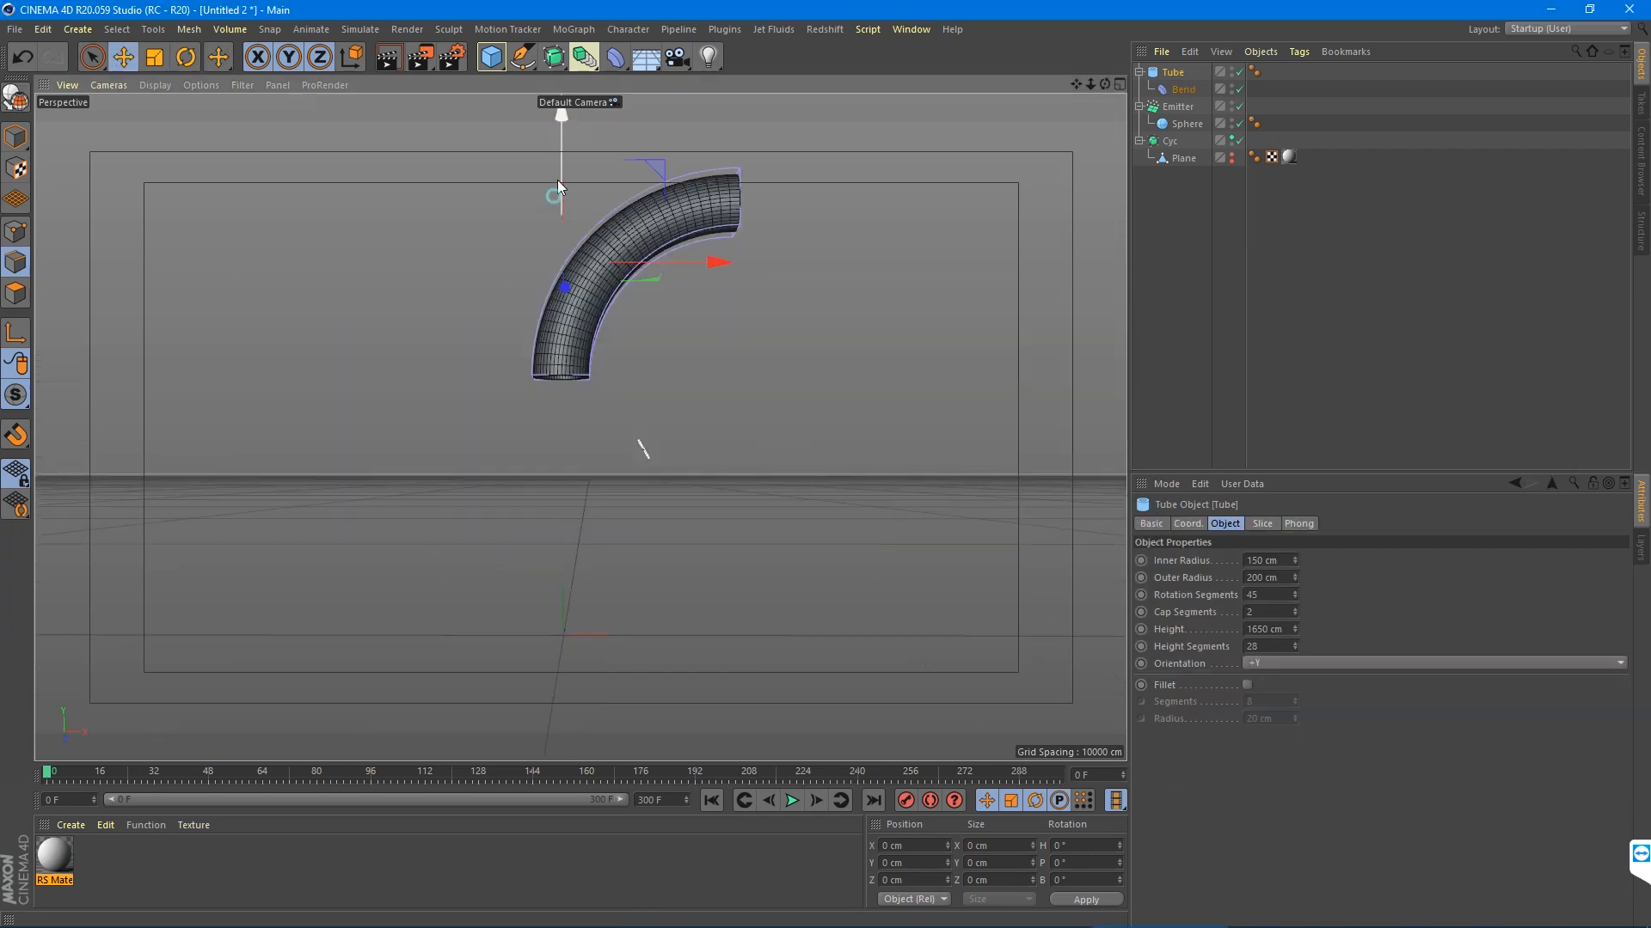
mouse_move(557, 179)
left_mouse_down()
mouse_move(539, 293)
mouse_move(550, 208)
left_mouse_up()
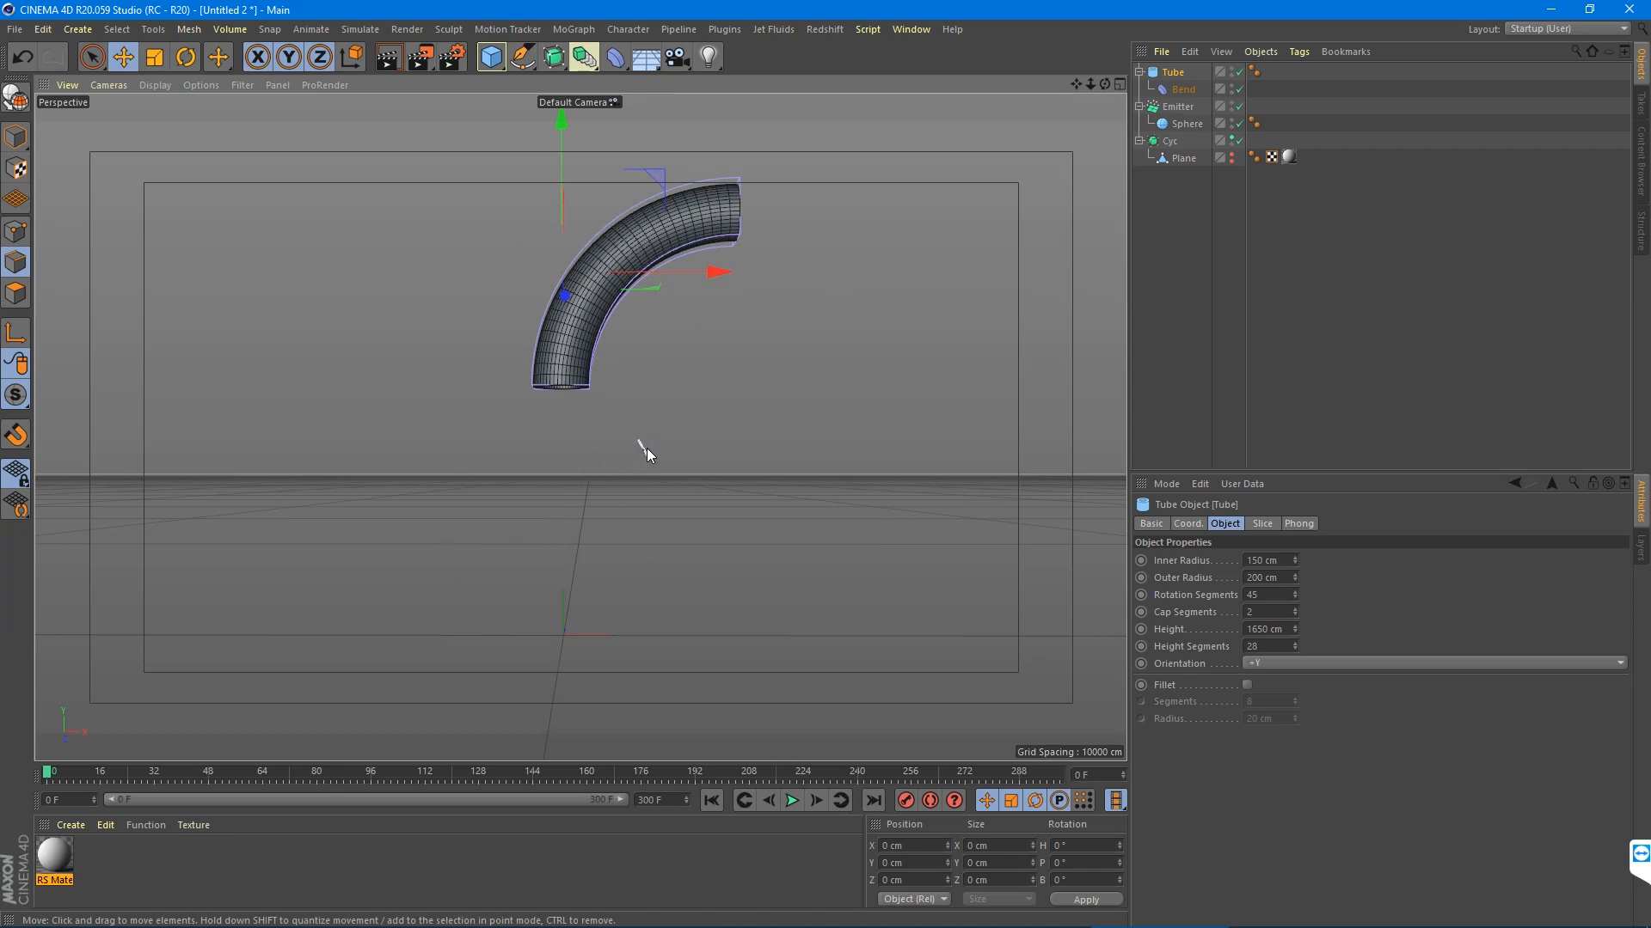
- Move the emitter up into the upper opening of the bent tube and check its placement from the front and side
left_click(1177, 106)
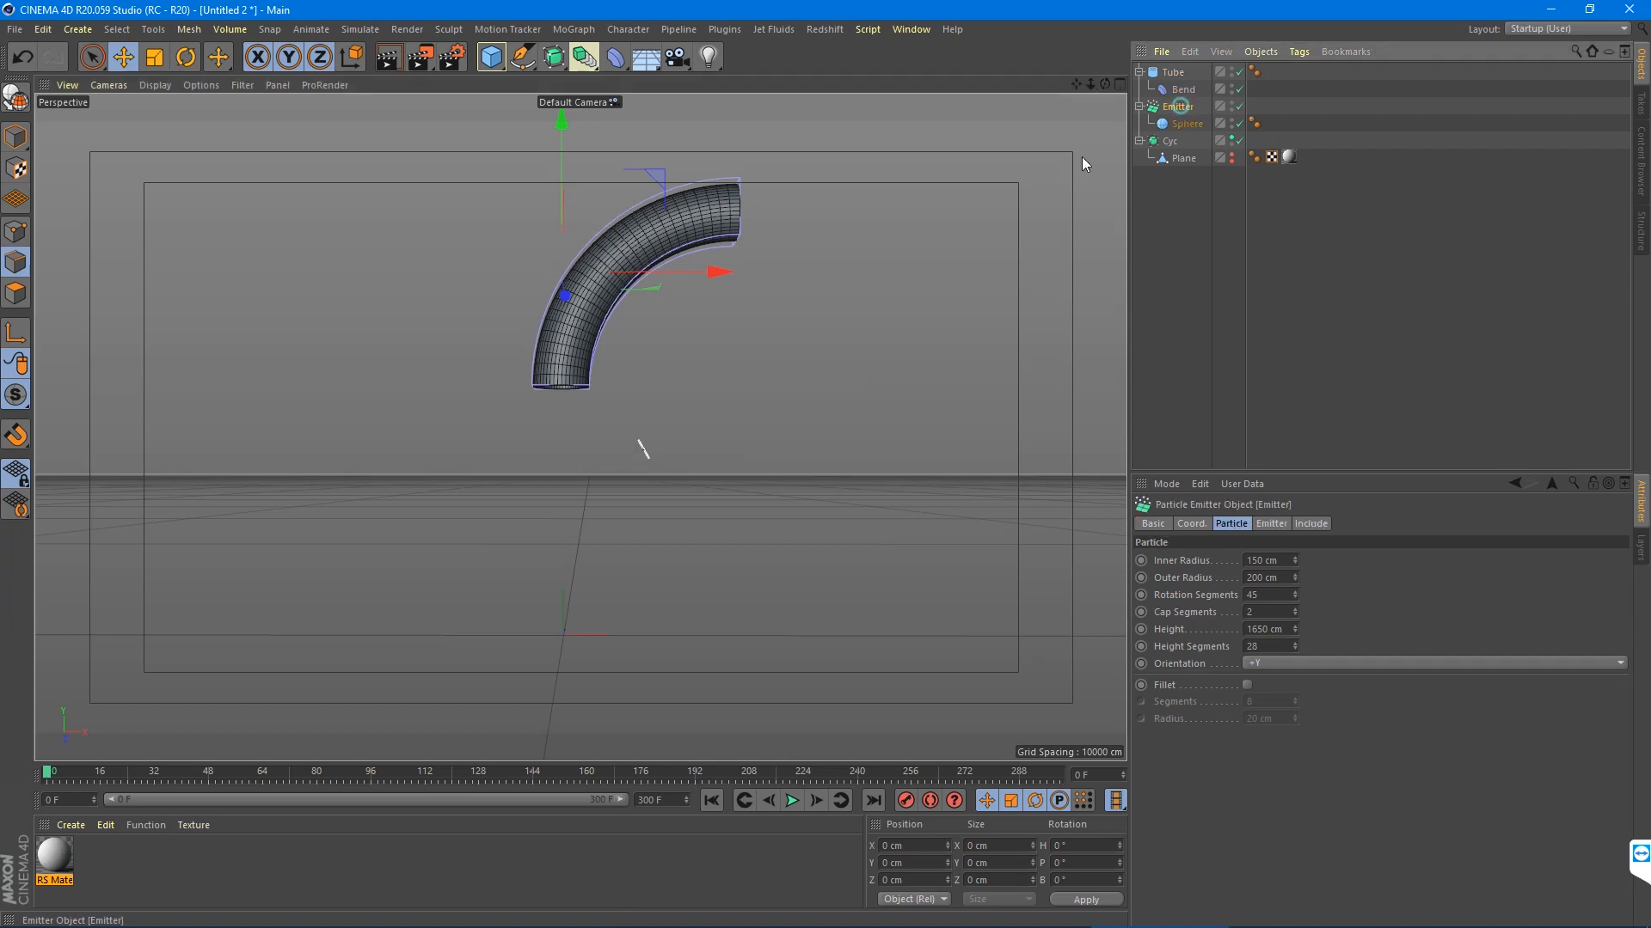
left_click_drag(601, 577, 756, 392)
left_click_drag(736, 332, 675, 333)
left_click_drag(756, 216, 619, 207, "alt")
scroll(727, 225, "up", 8)
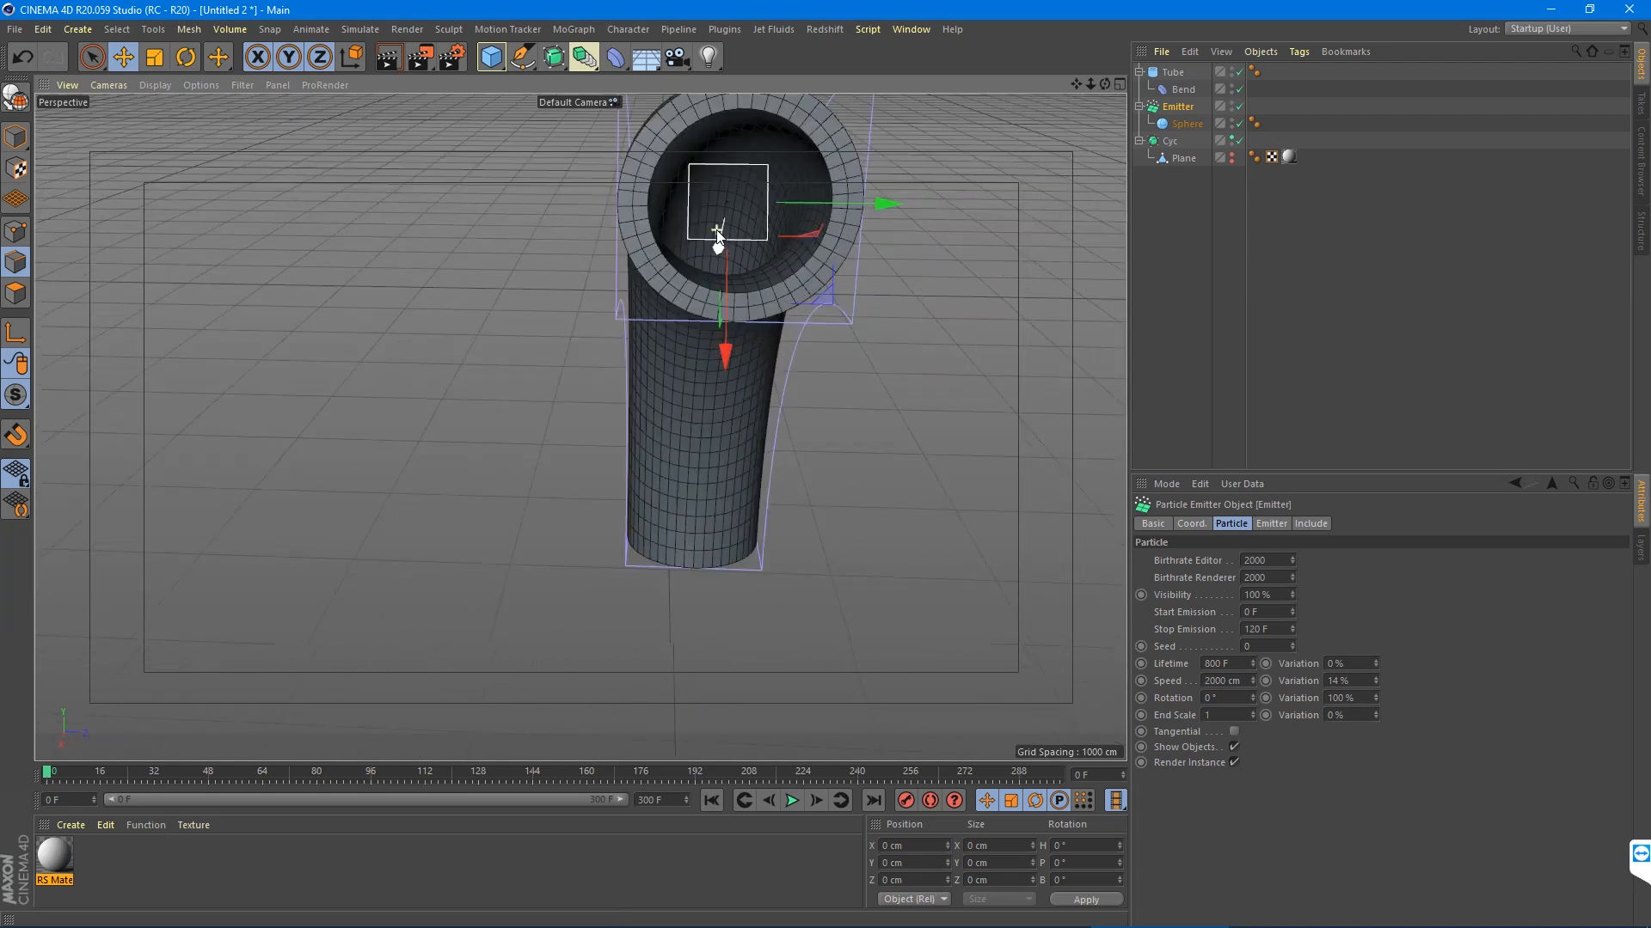
left_click_drag(570, 281, 607, 265, "alt")
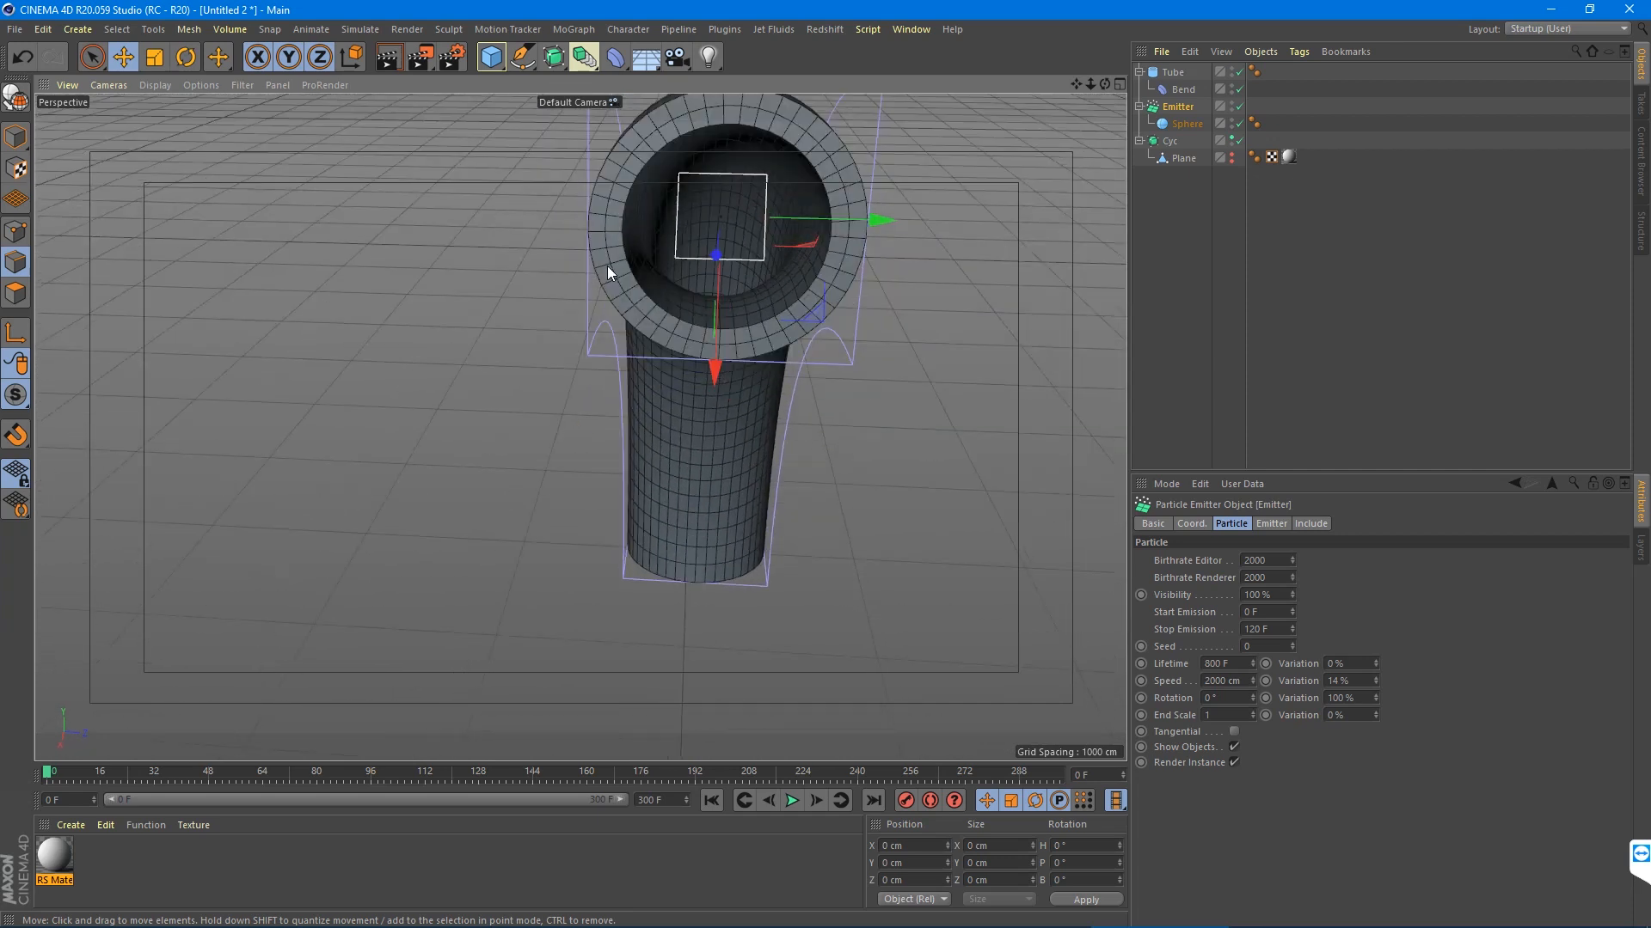
key("r")
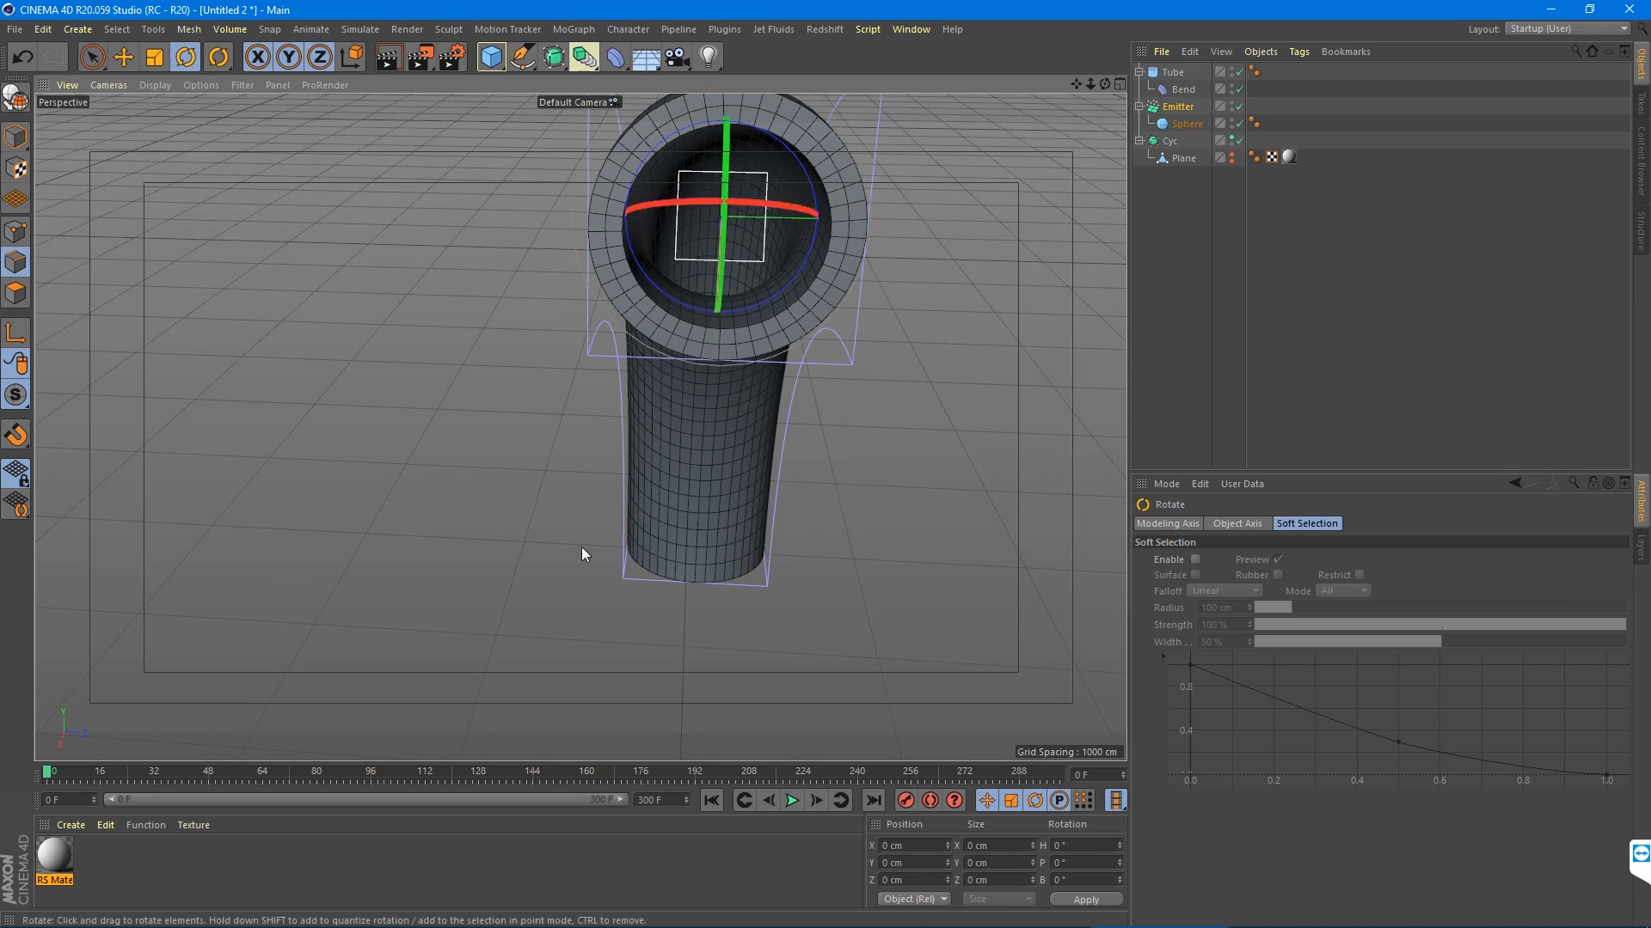
left_click_drag(581, 547, 756, 460, "alt")
scroll(601, 550, "down", 5)
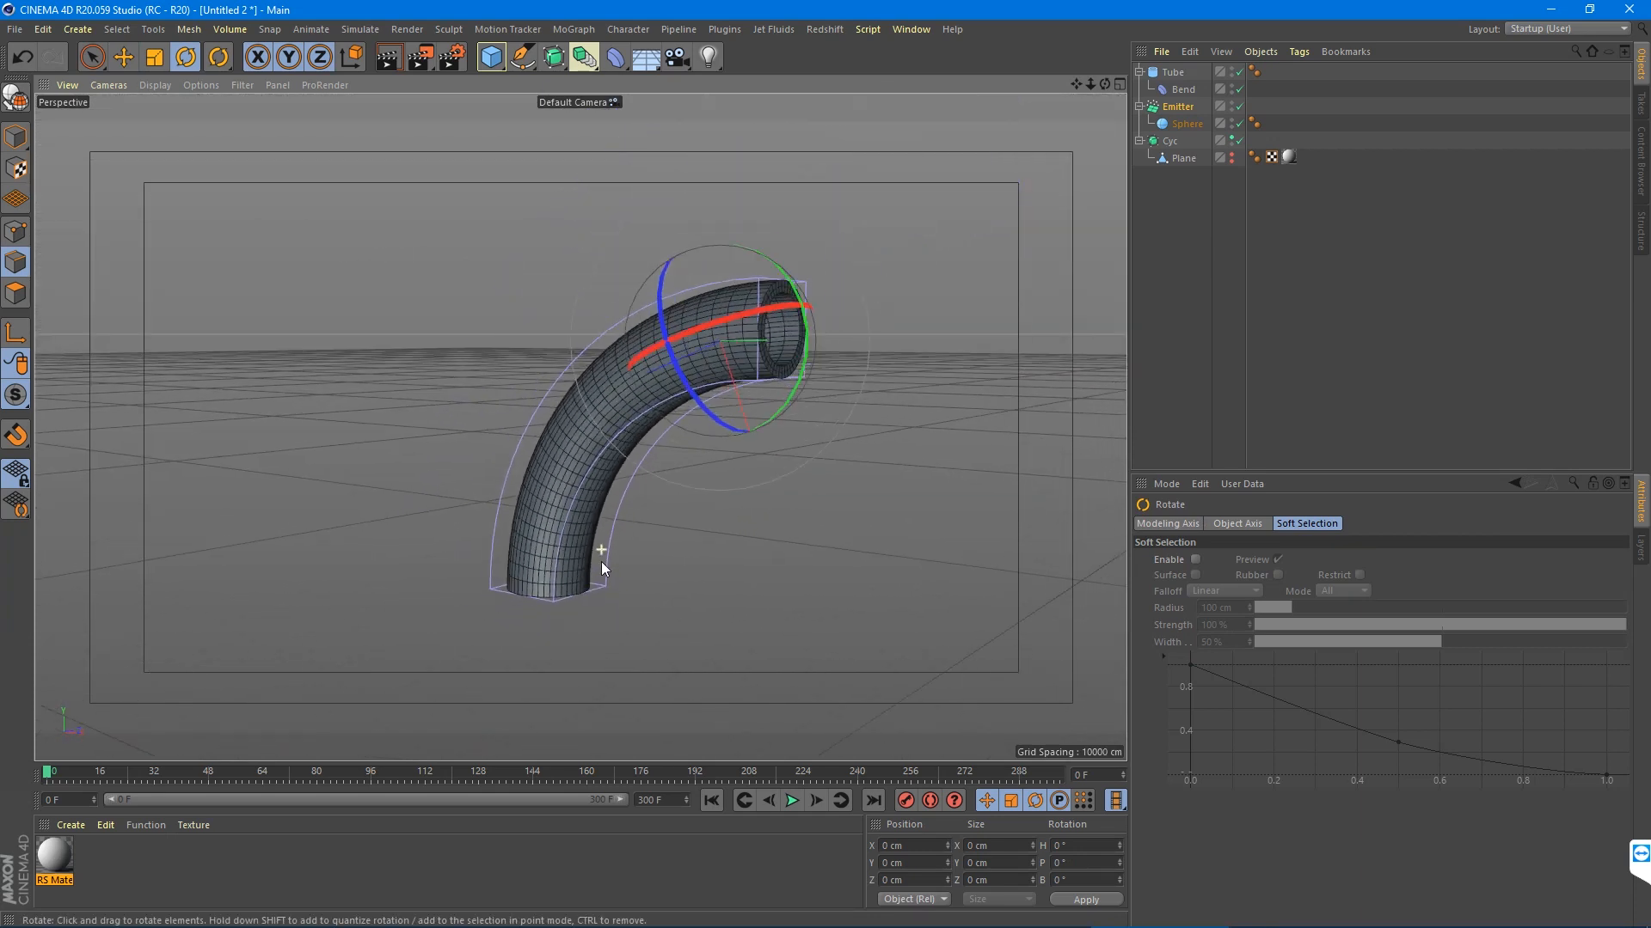
left_click_drag(601, 560, 653, 467, "alt")
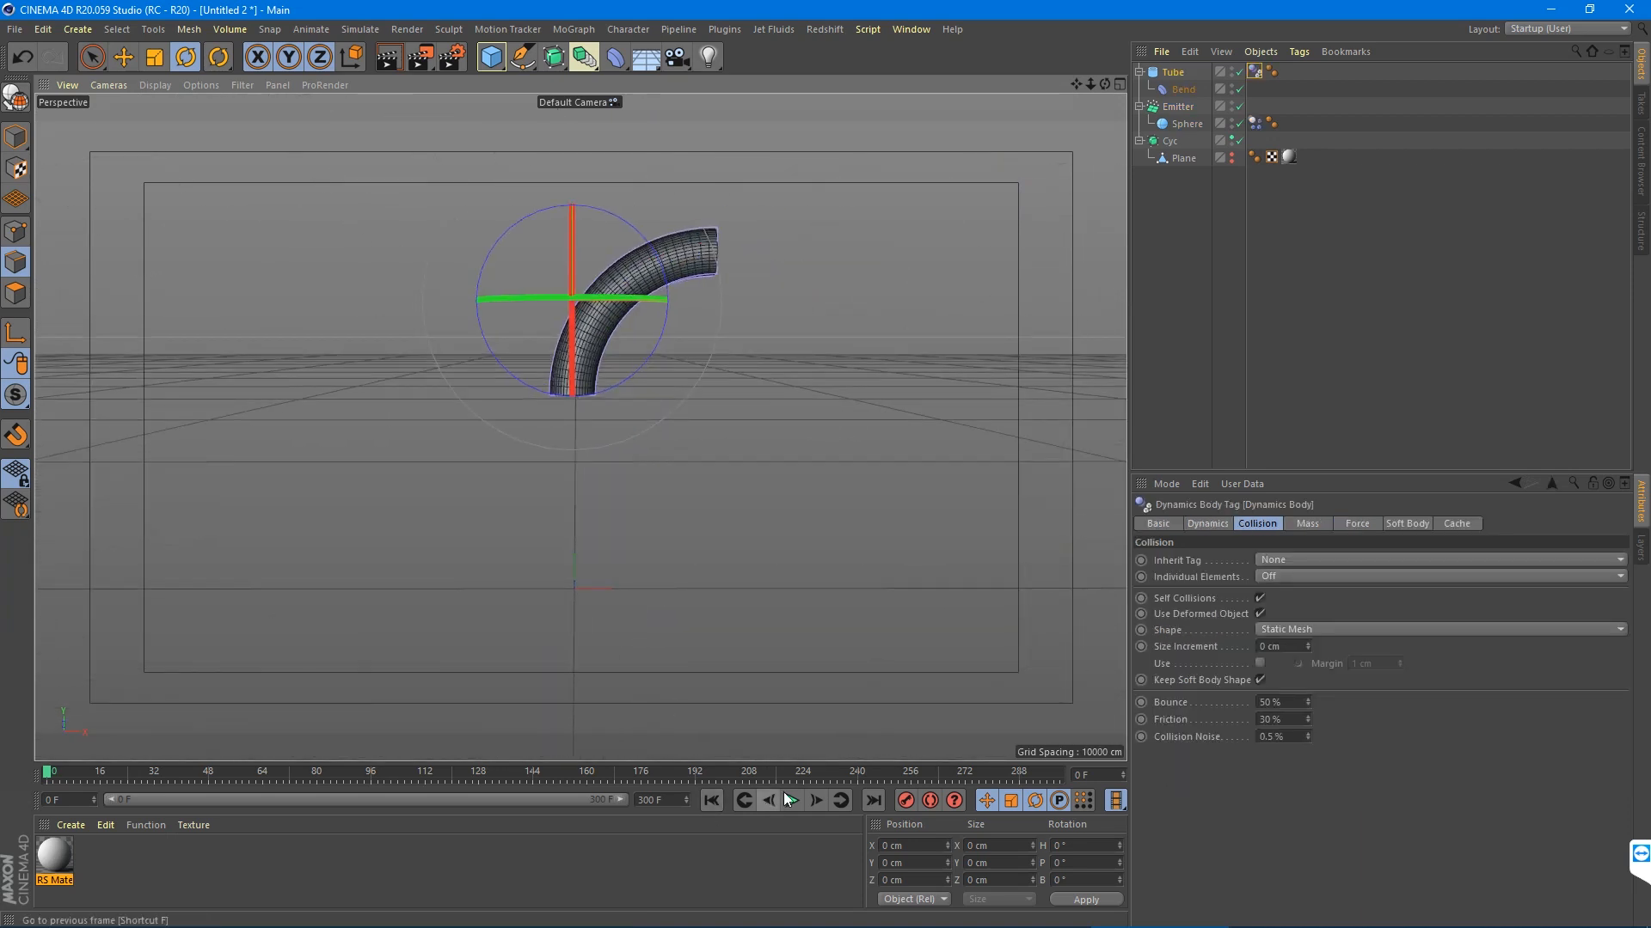
- Play the simulation to check how the spheres flow out of the bent tube, and return to the first frame
left_click(786, 796)
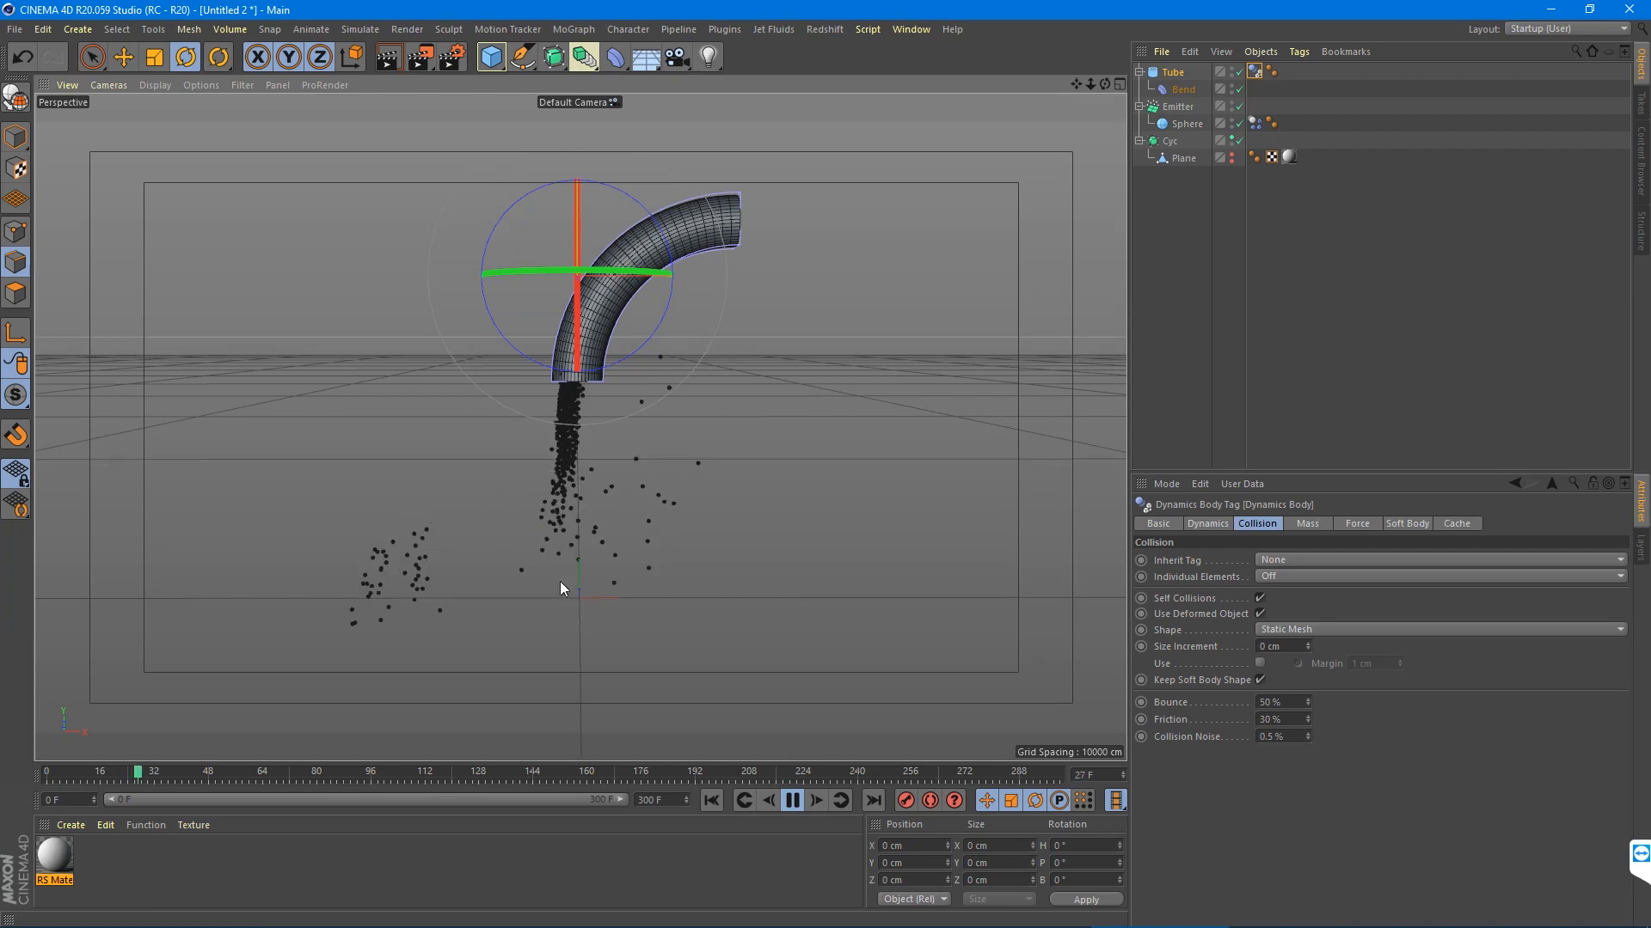
left_click(801, 803)
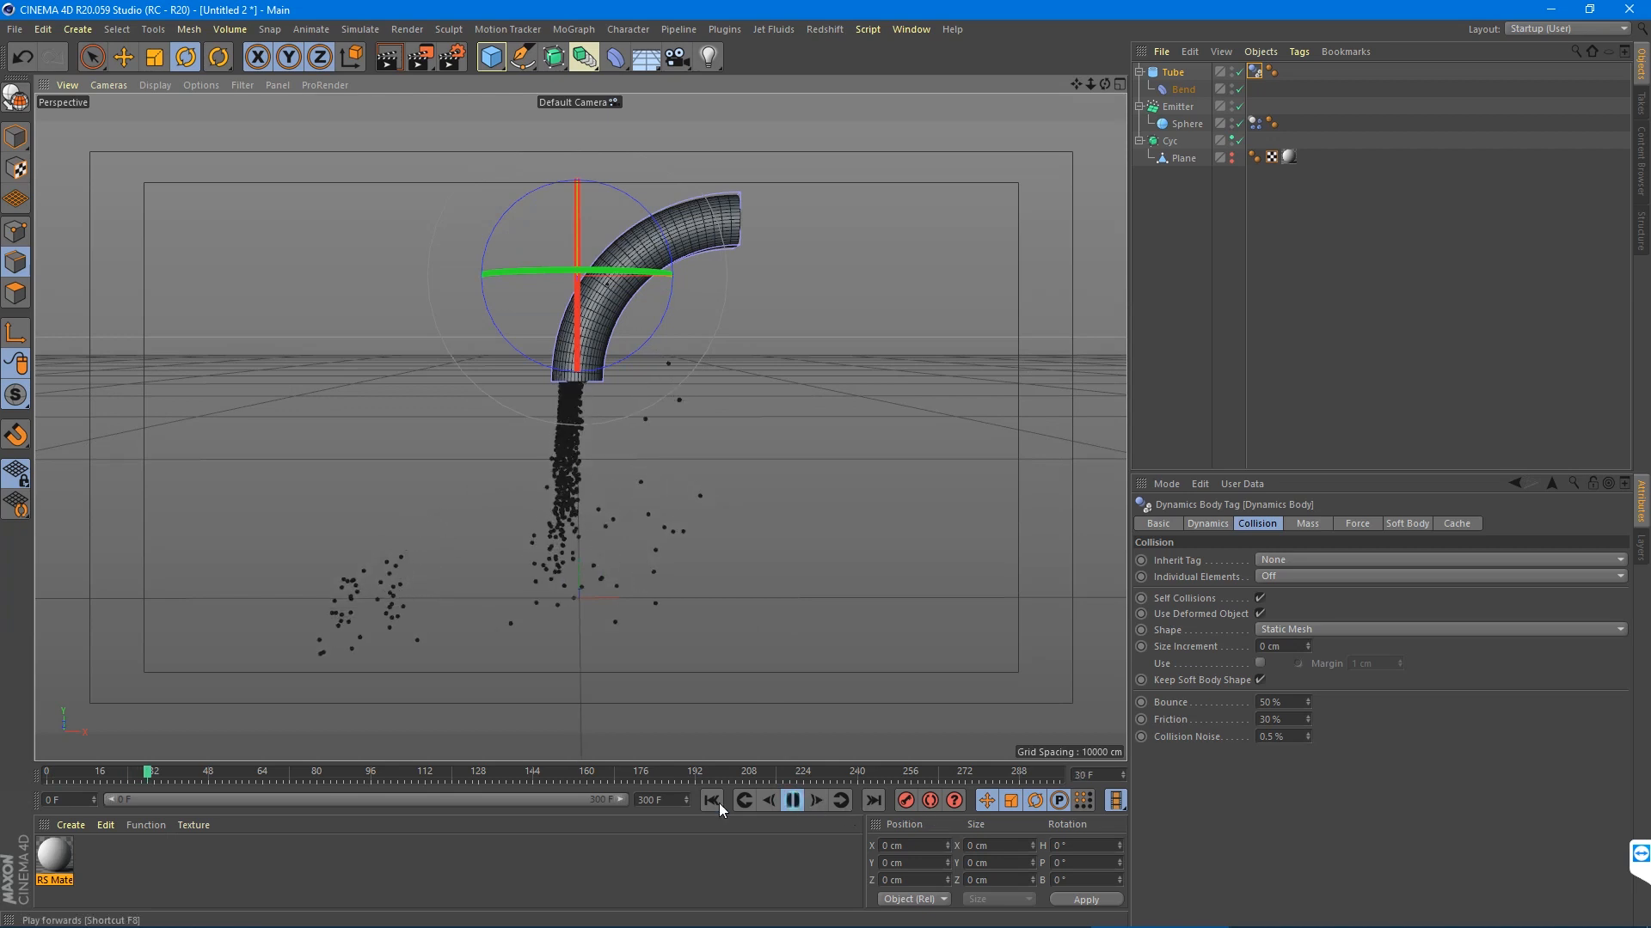
left_click(711, 801)
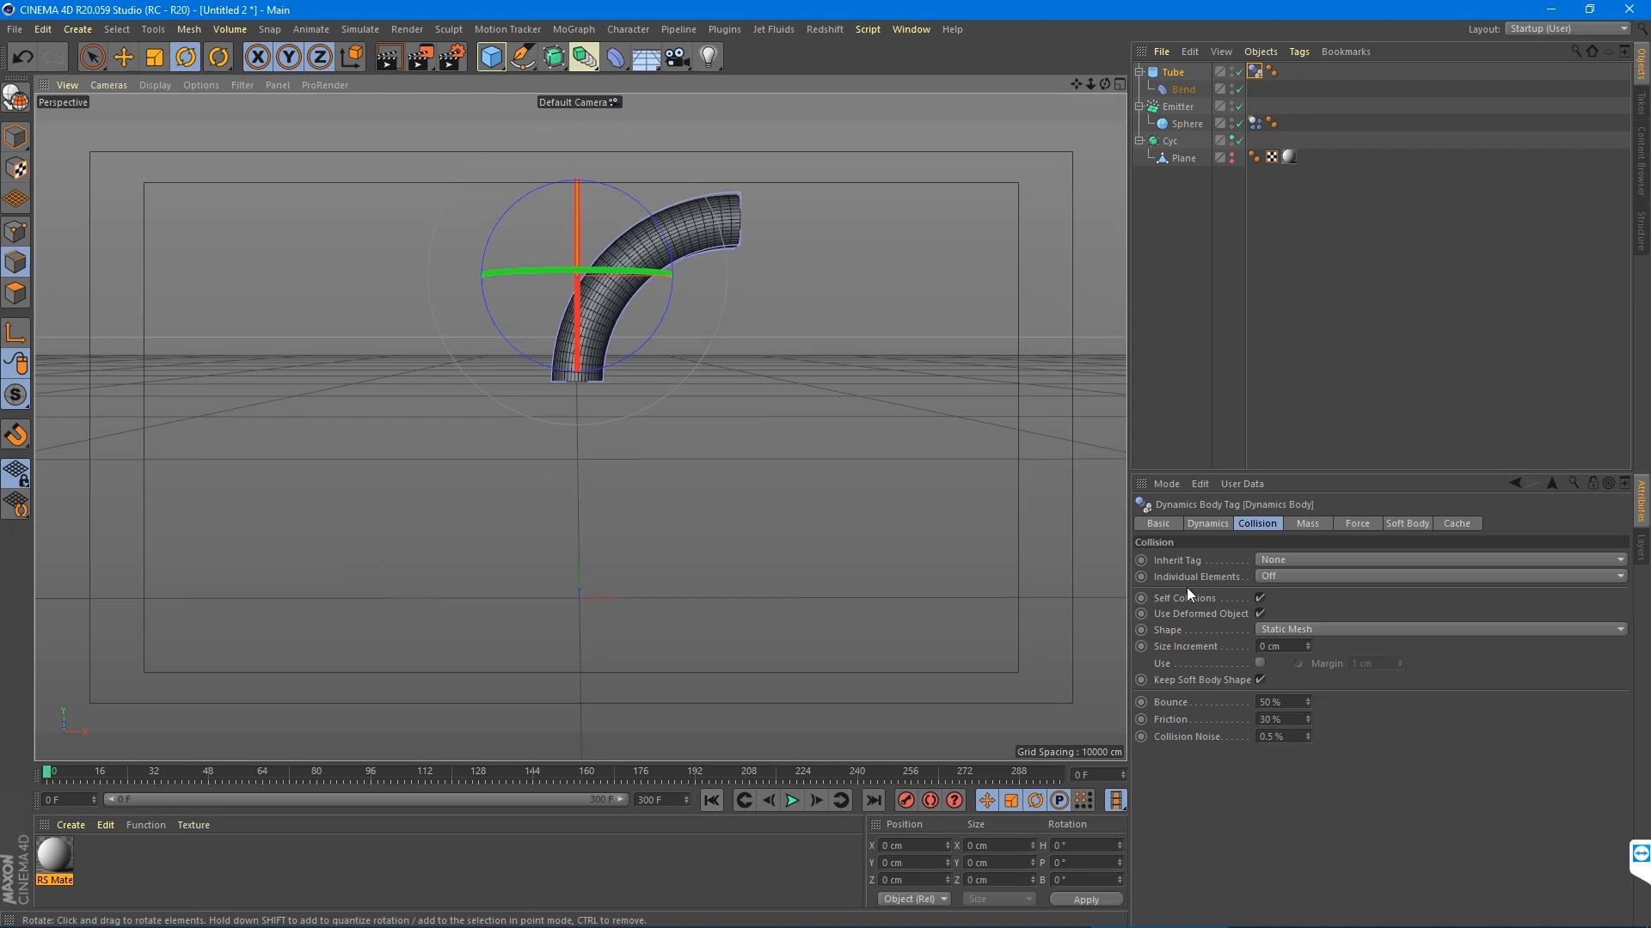
- Set the sphere's dynamics collision to 15% bounce, 20% friction and 0.1% collision noise, and test-play the simulation from the start
left_click(1254, 123)
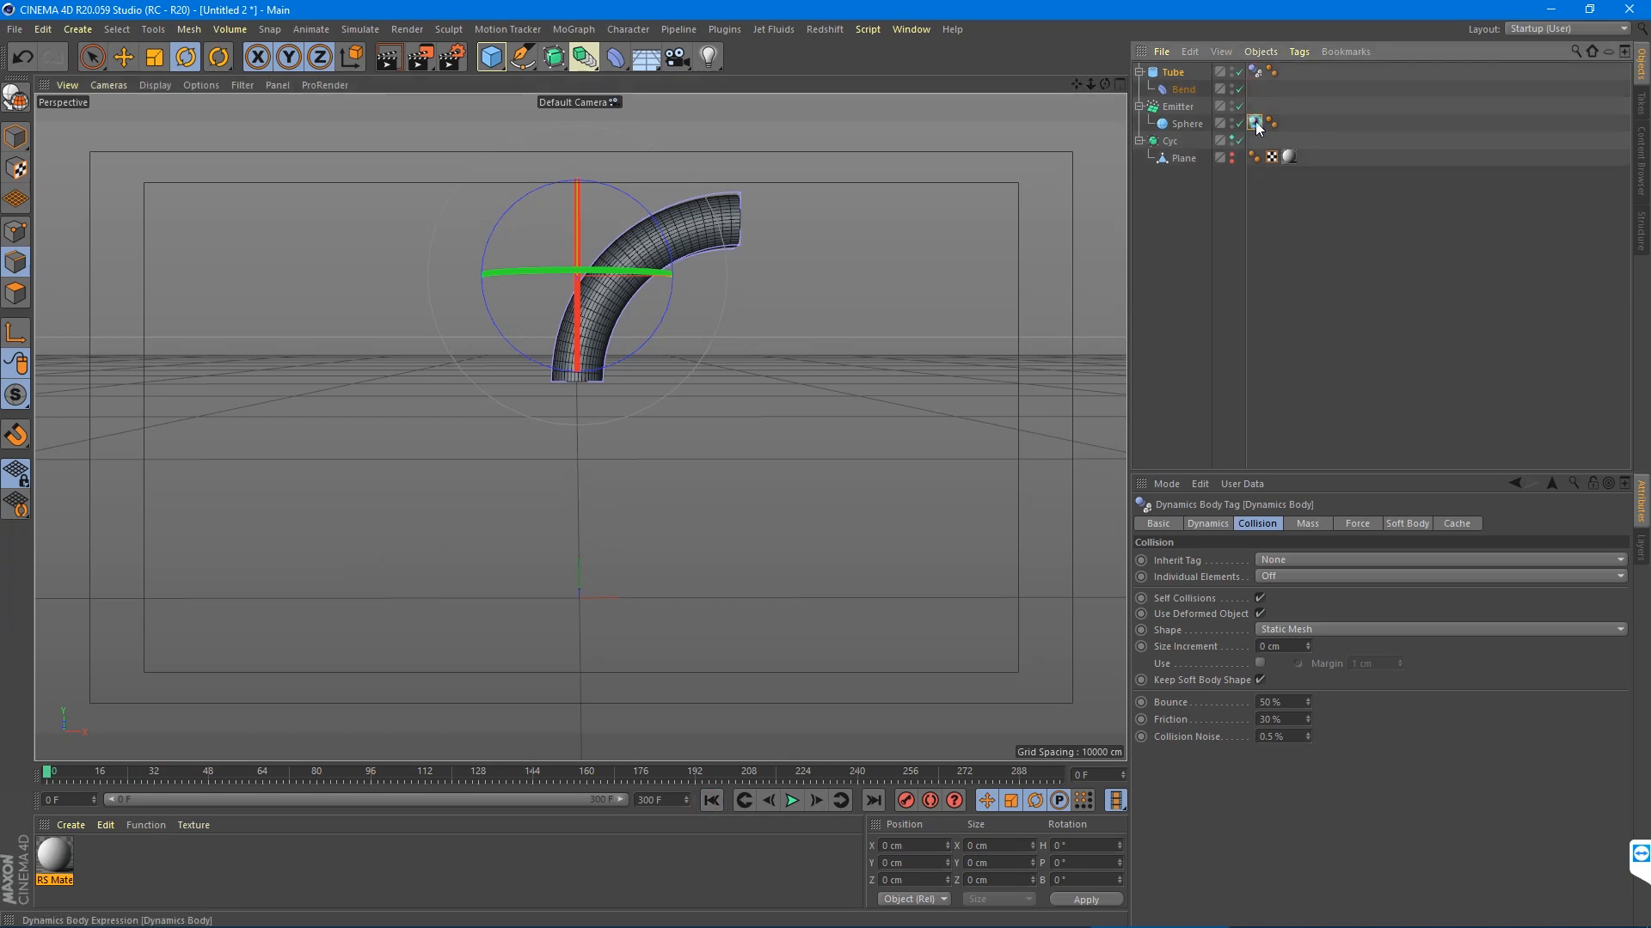
left_click(1289, 703)
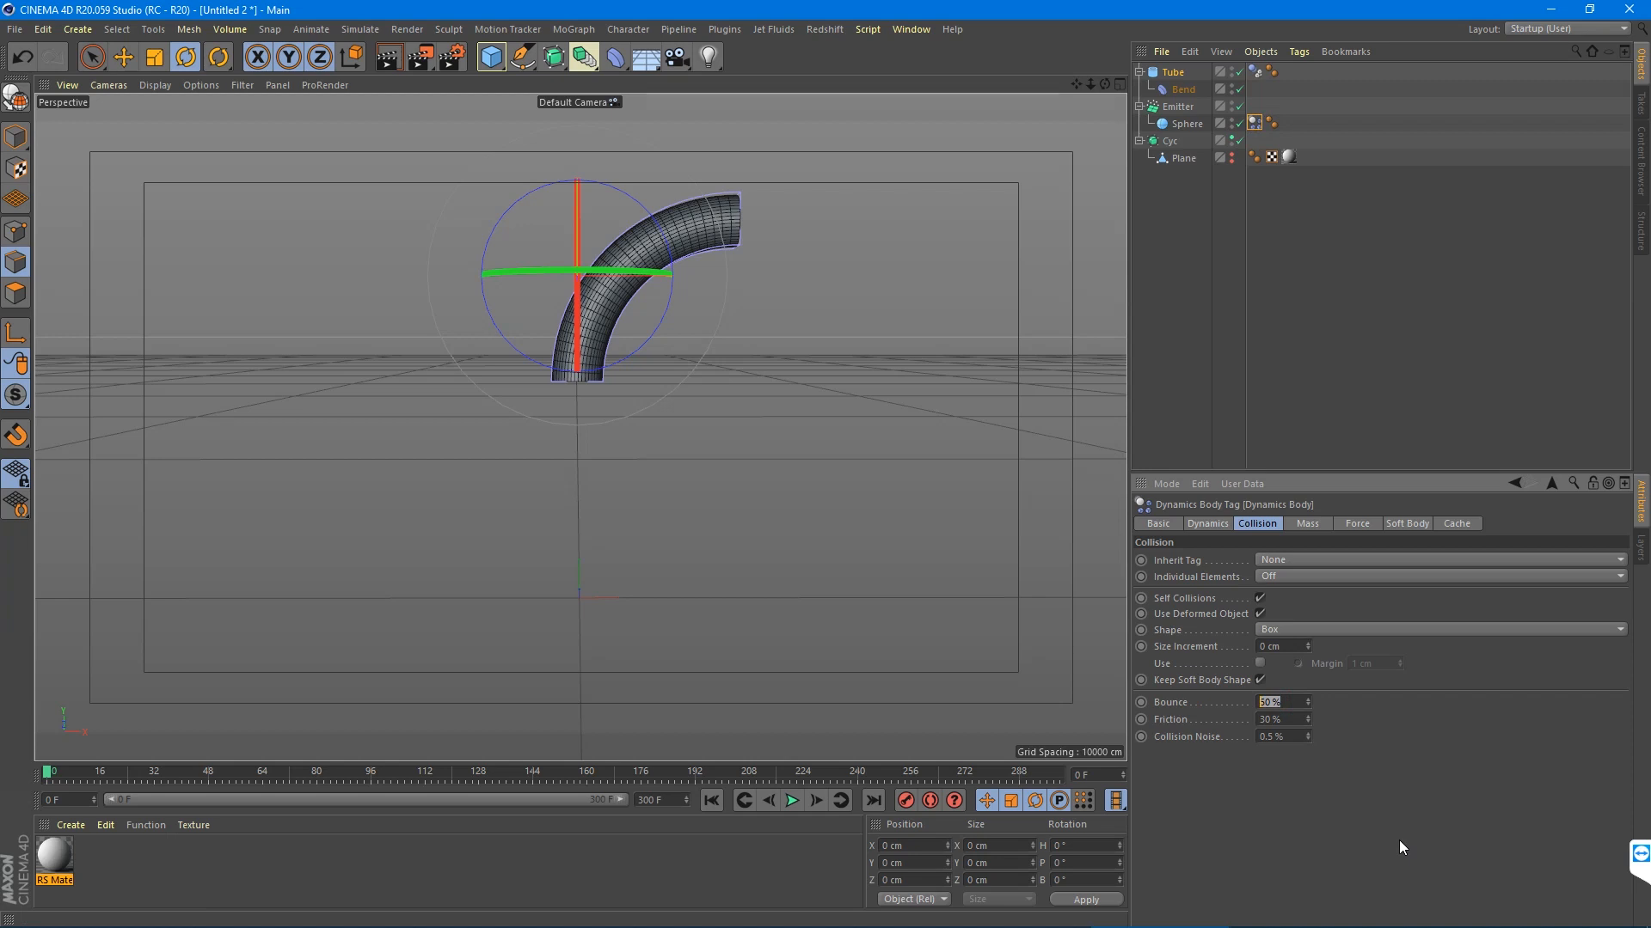
type("15")
key("Tab")
type("20")
key("Tab")
type(".1")
key("Return")
left_click(793, 803)
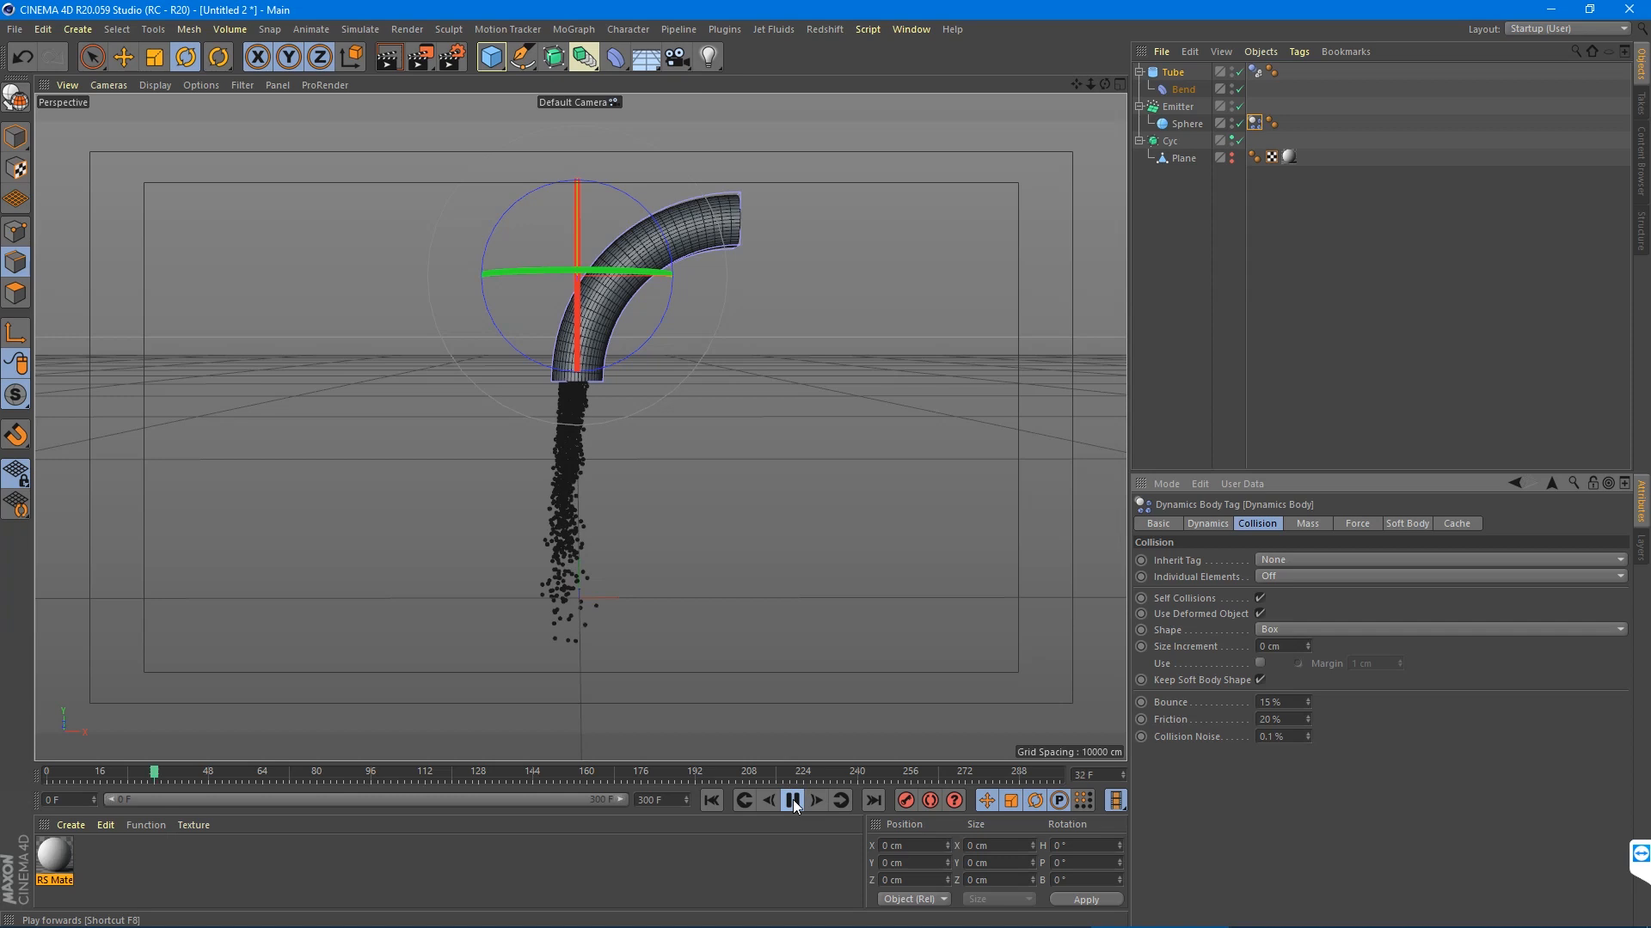
left_click(710, 801)
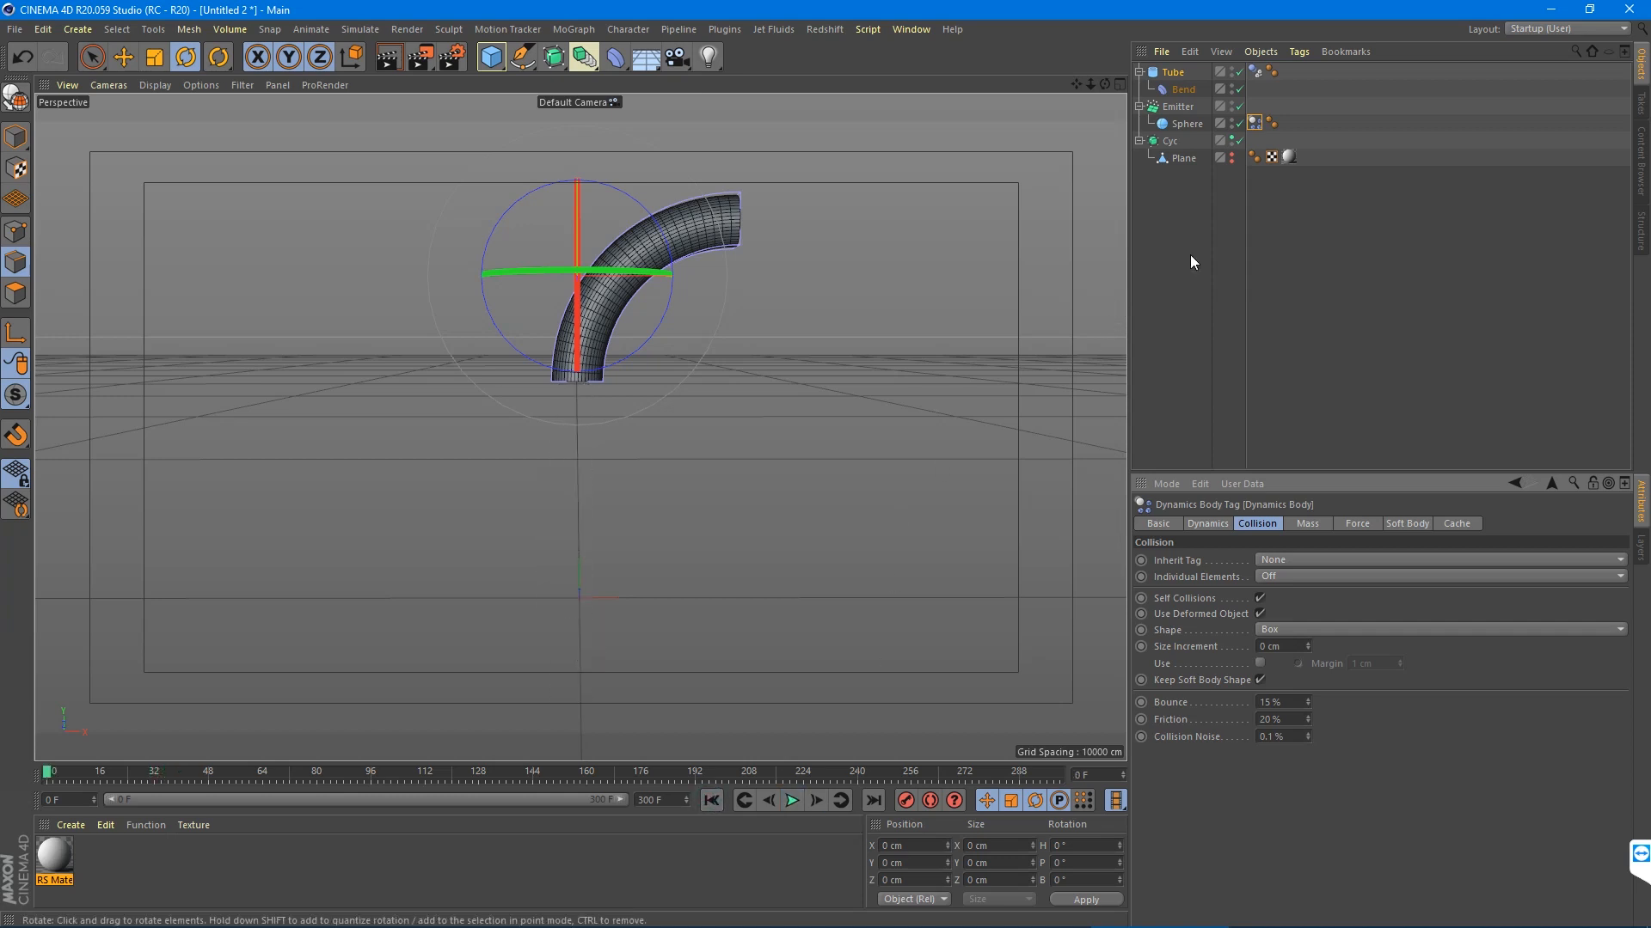
- Set the collision bounce to 20% and the friction to 60% on the tube's dynamics tag
left_click(1255, 71)
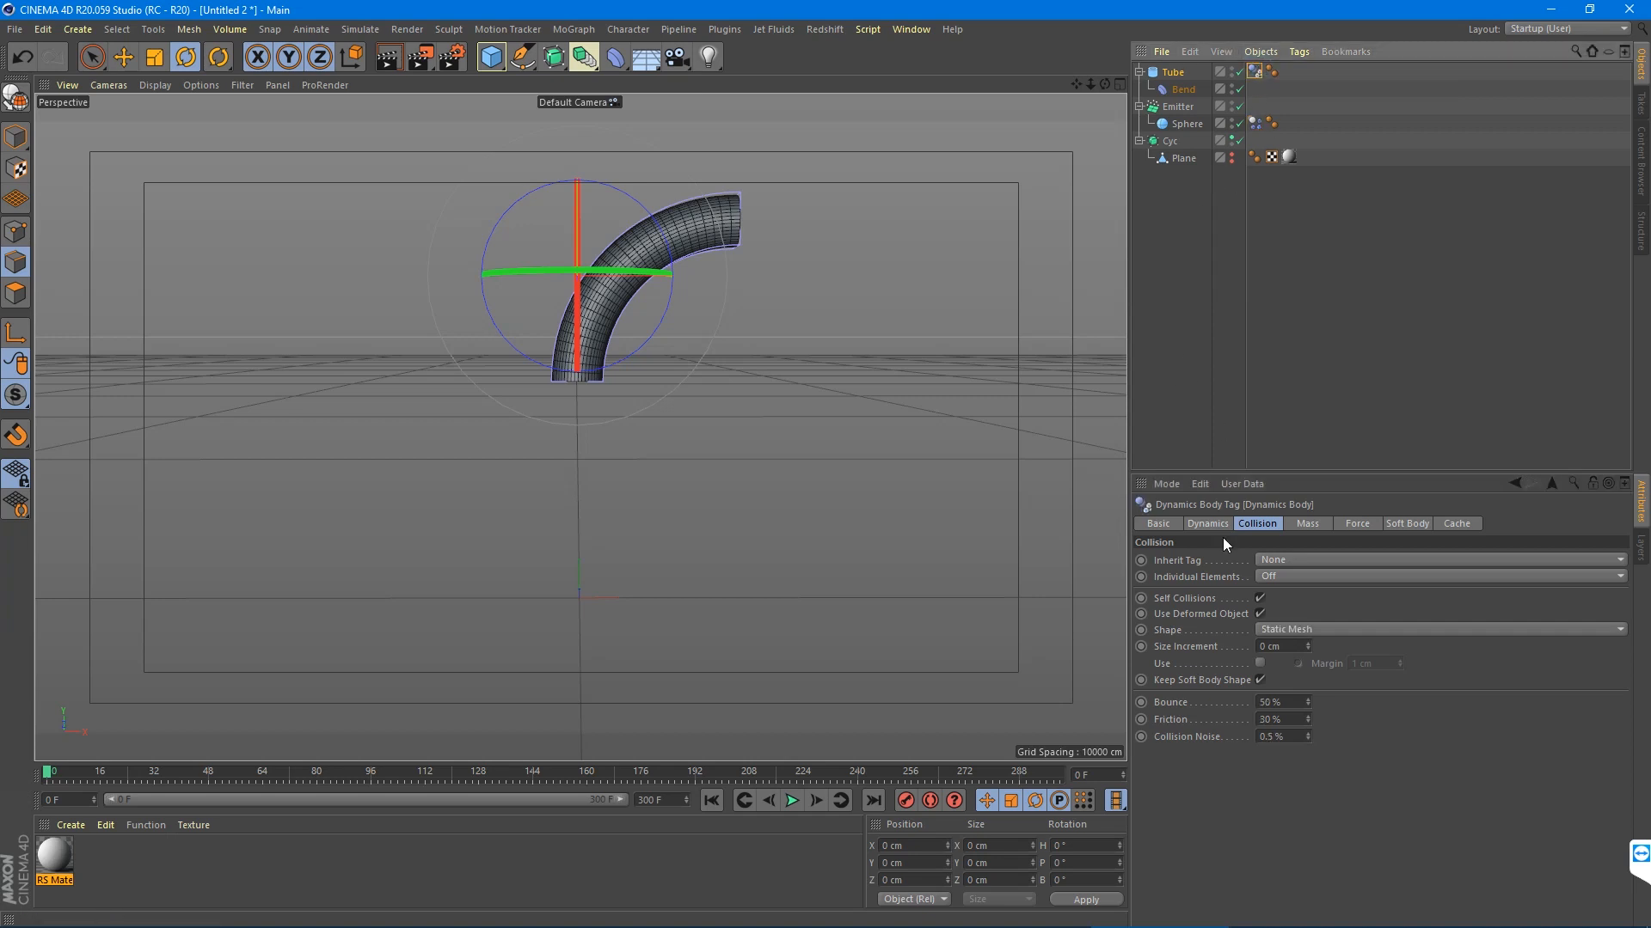
double_click(1271, 702)
type("20")
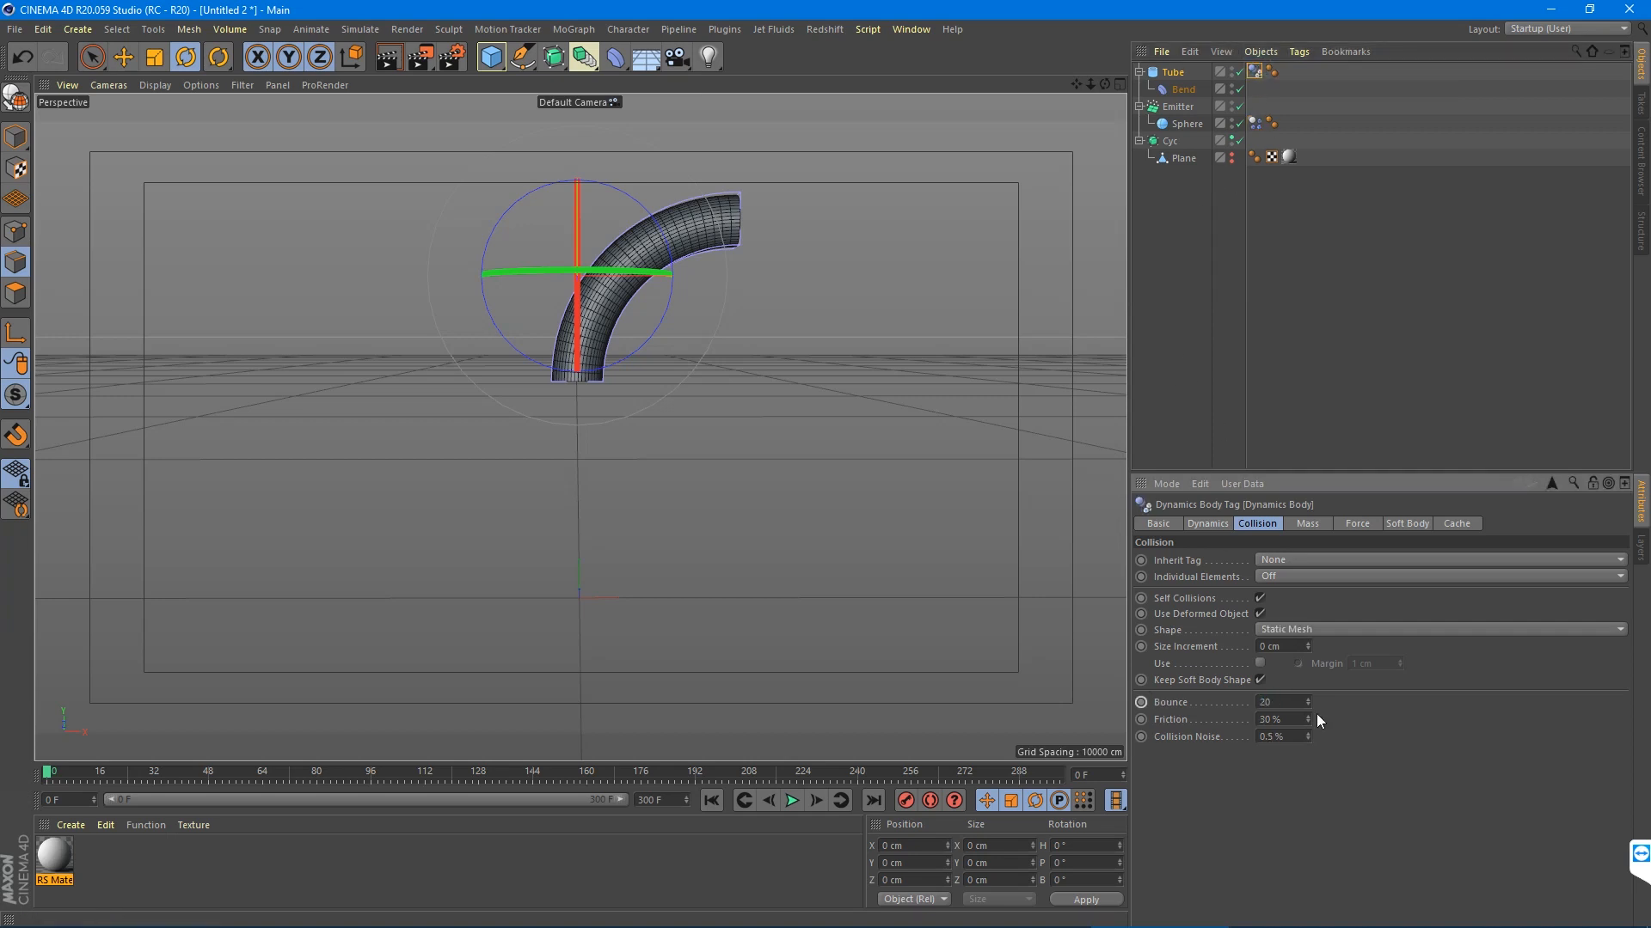
key("Tab")
type("60")
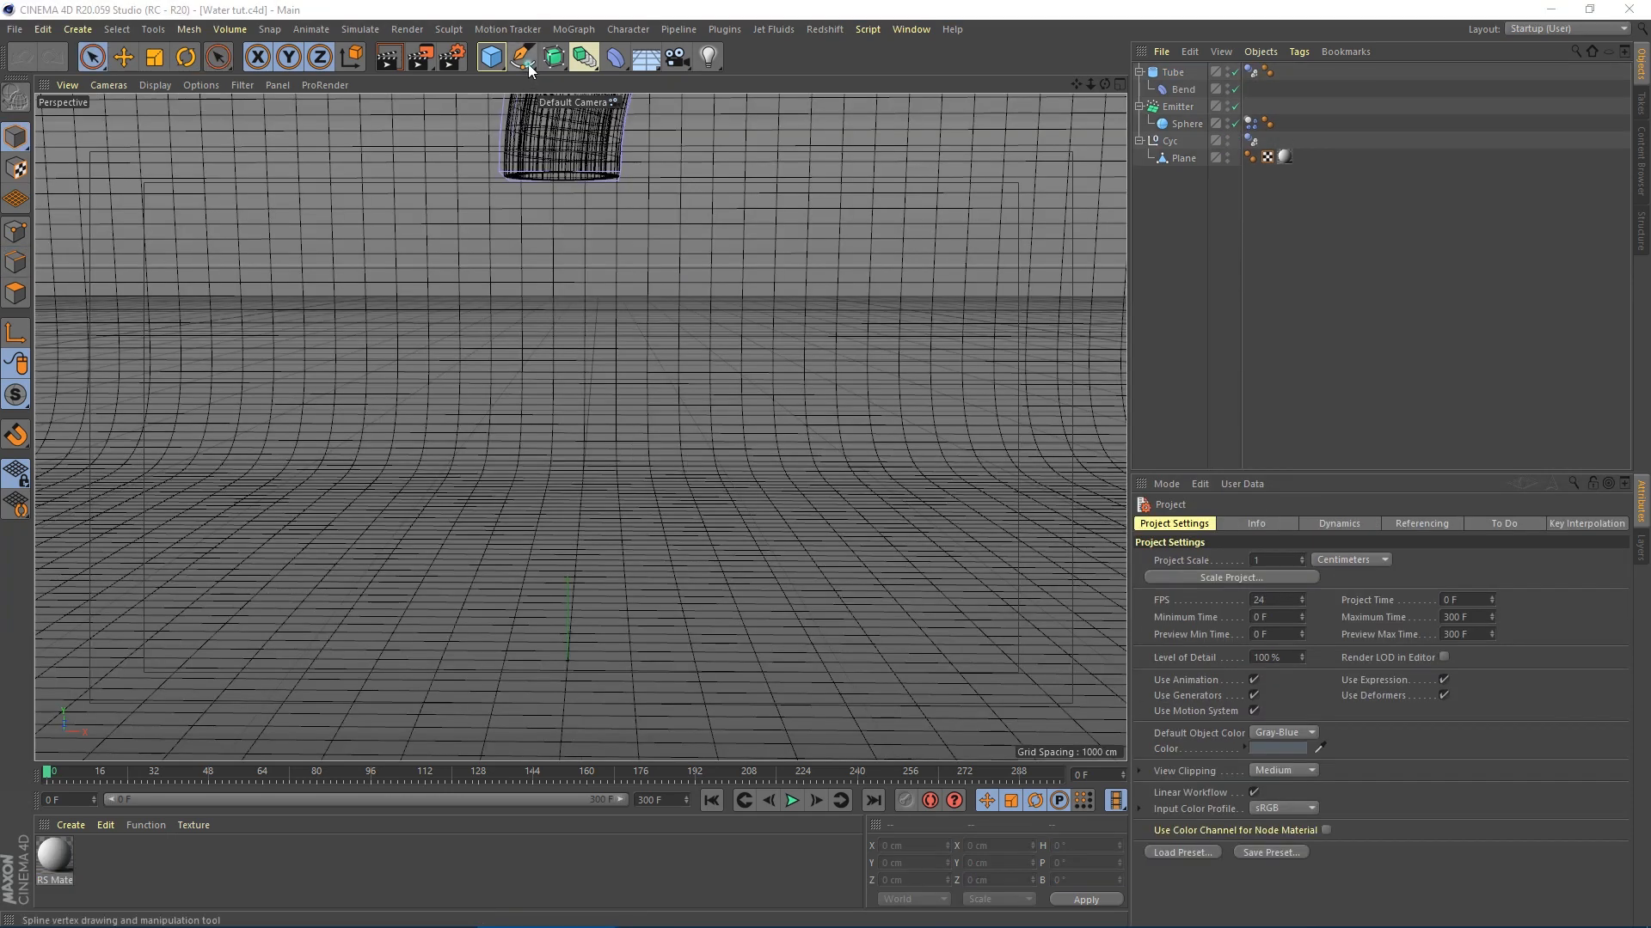
- Ready the Pen spline tool in a maximized front view and hide the Cyc object and its plane
left_click(527, 61)
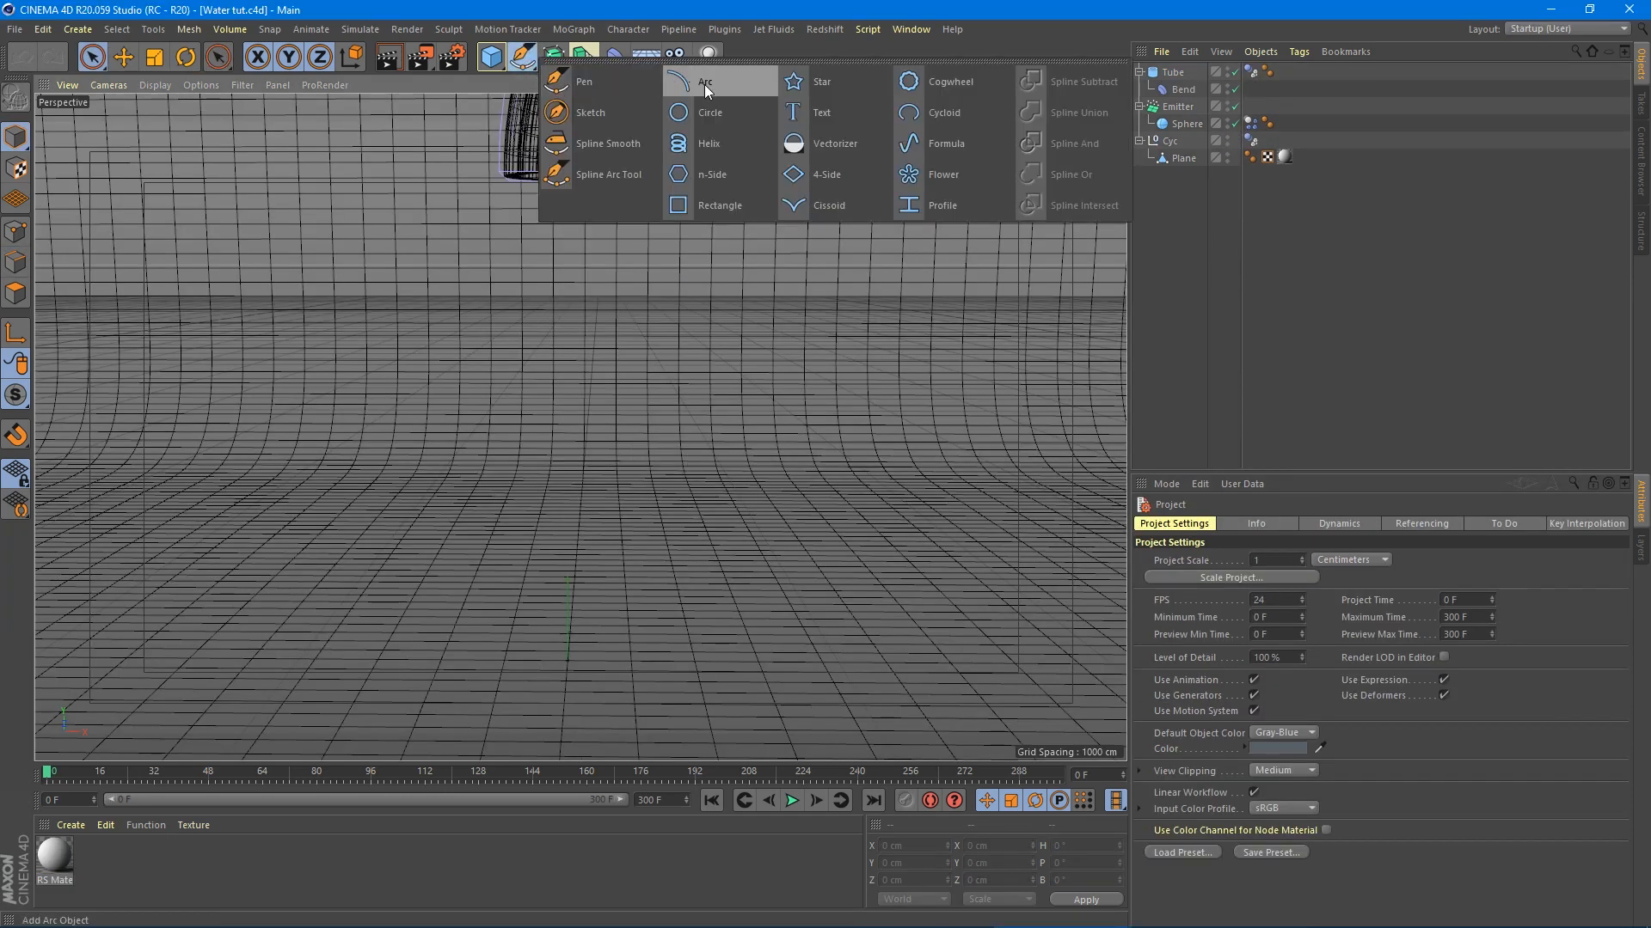
left_click(600, 89)
middle_click(534, 341)
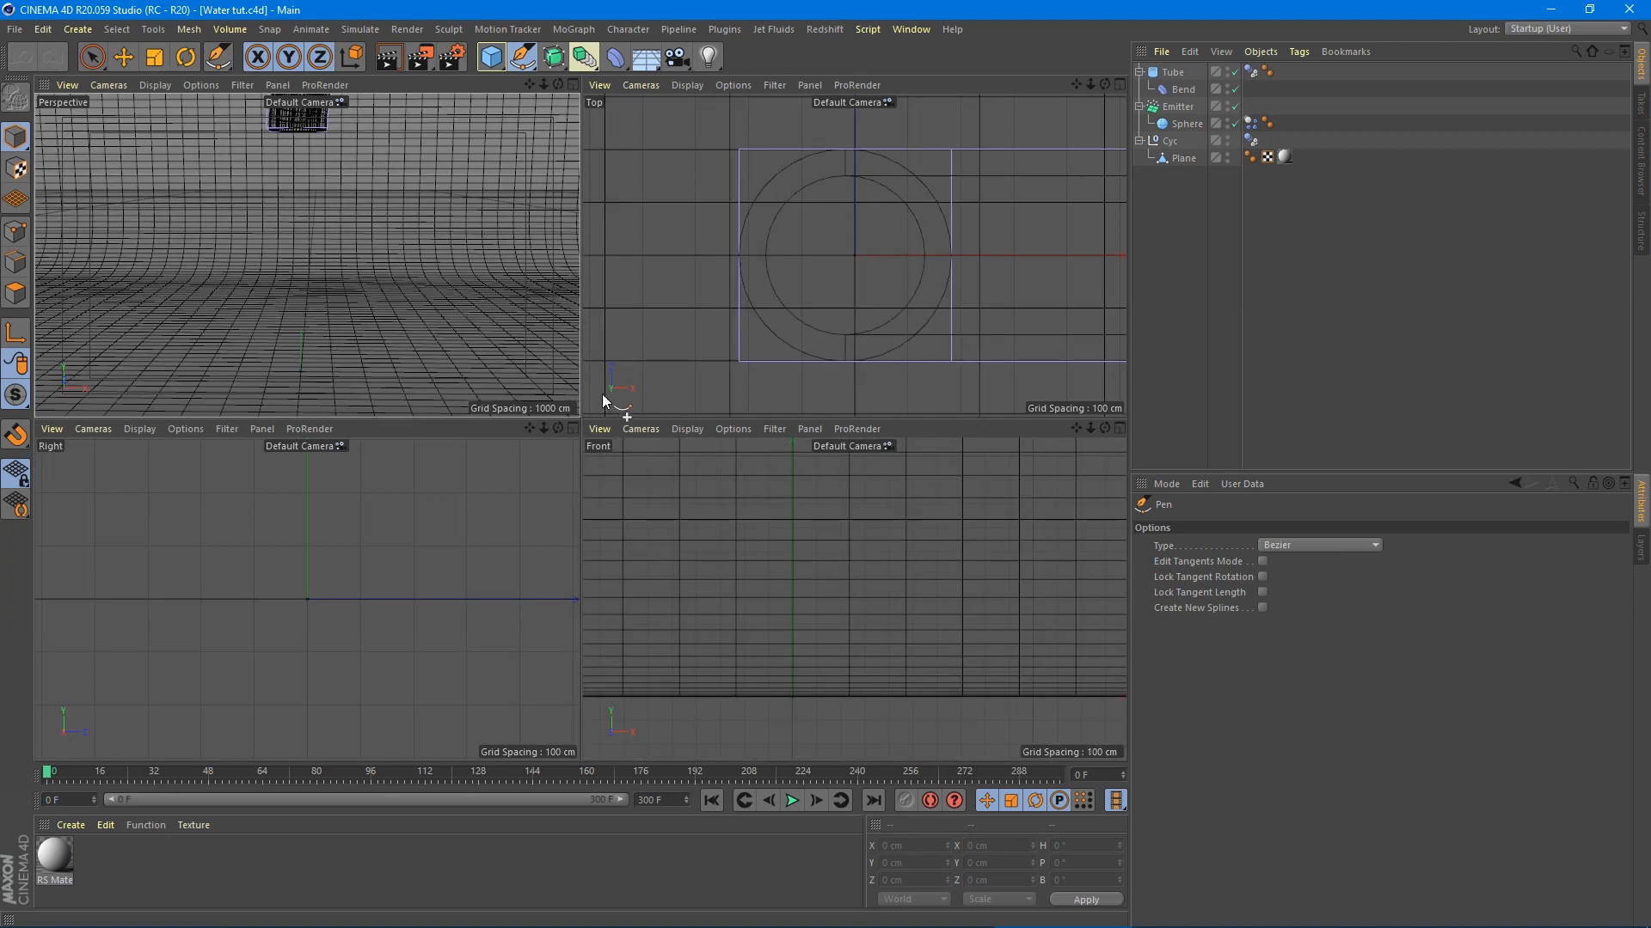
left_click(779, 571)
middle_click(787, 574)
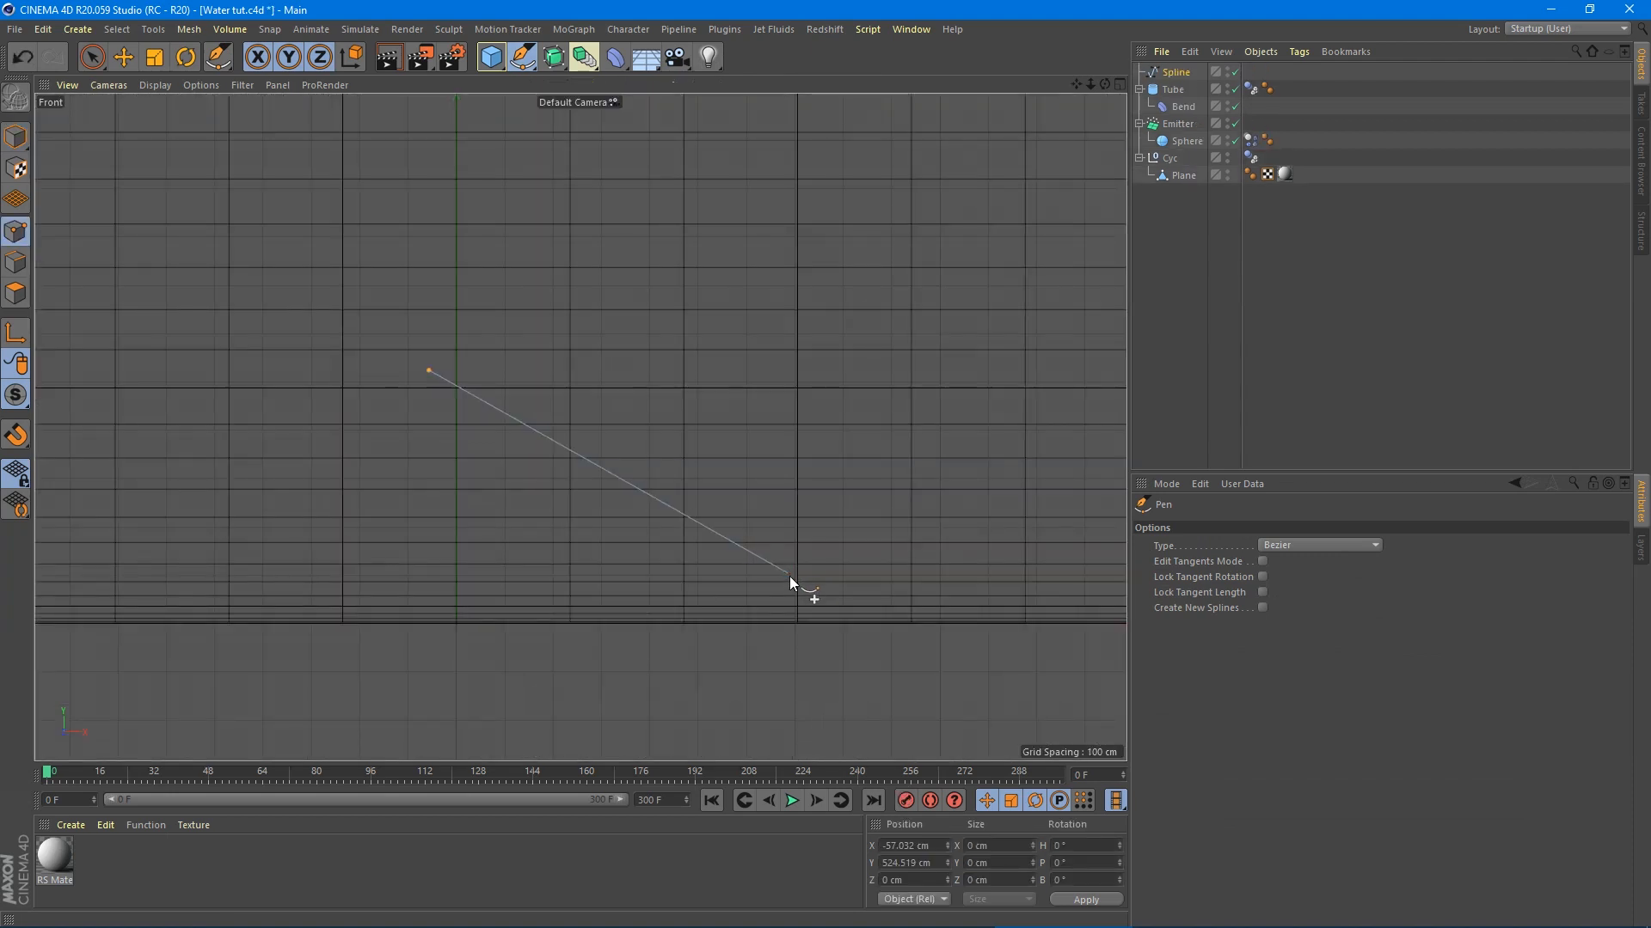
right_click(787, 585)
left_click(720, 550)
key("ctrl+z")
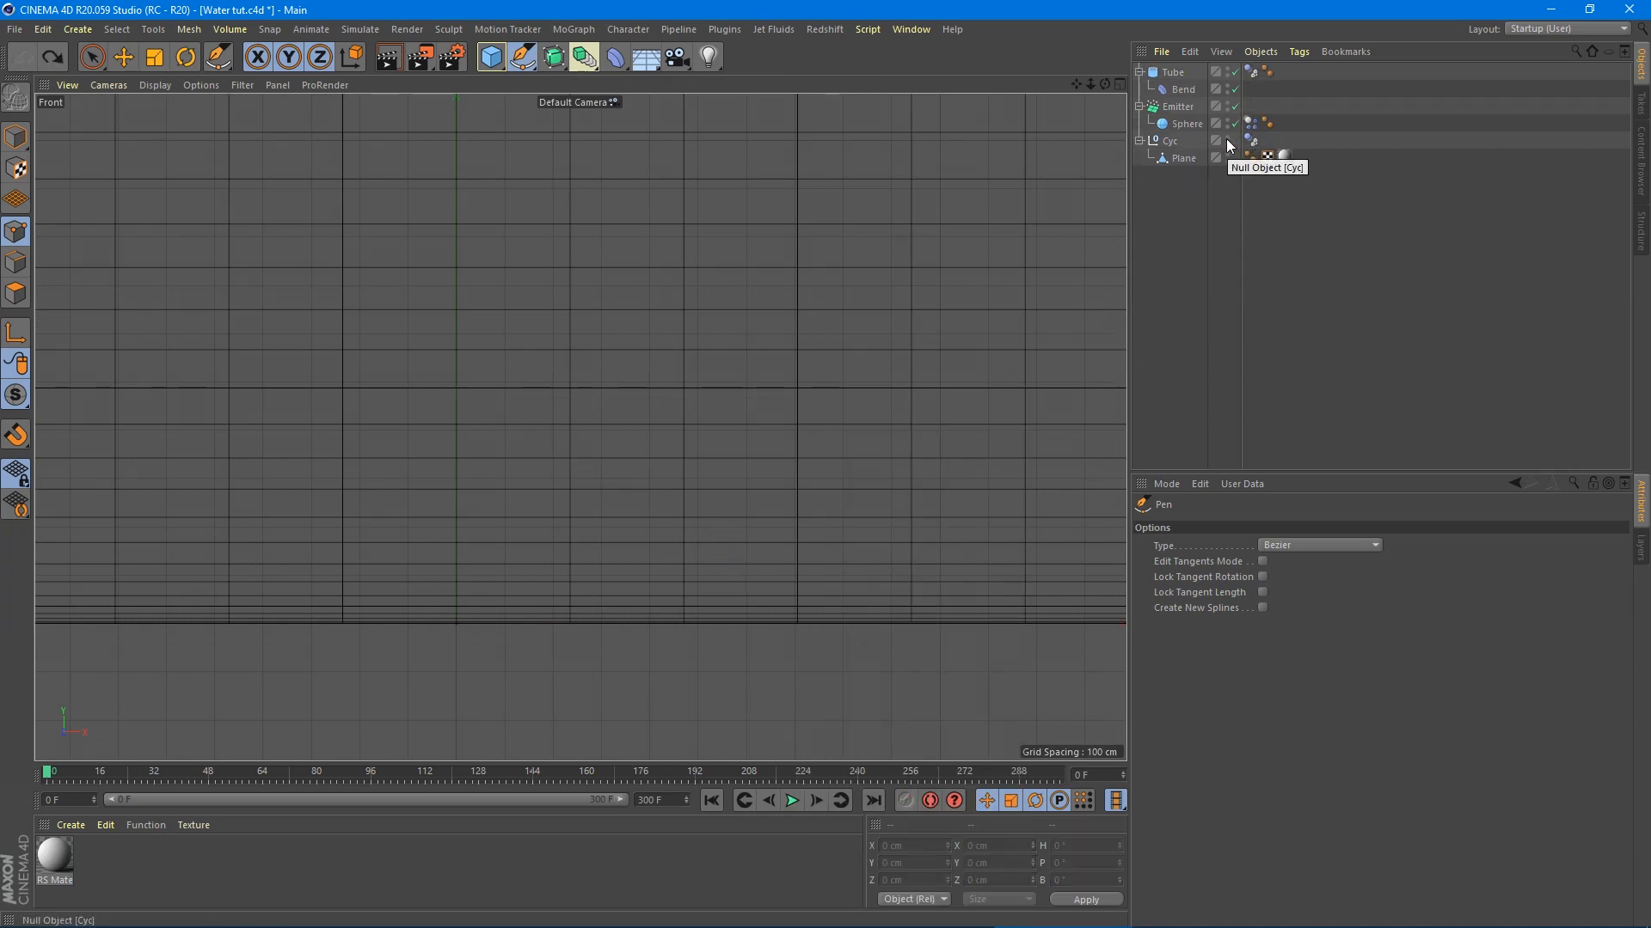
left_click_drag(1227, 138, 1227, 161)
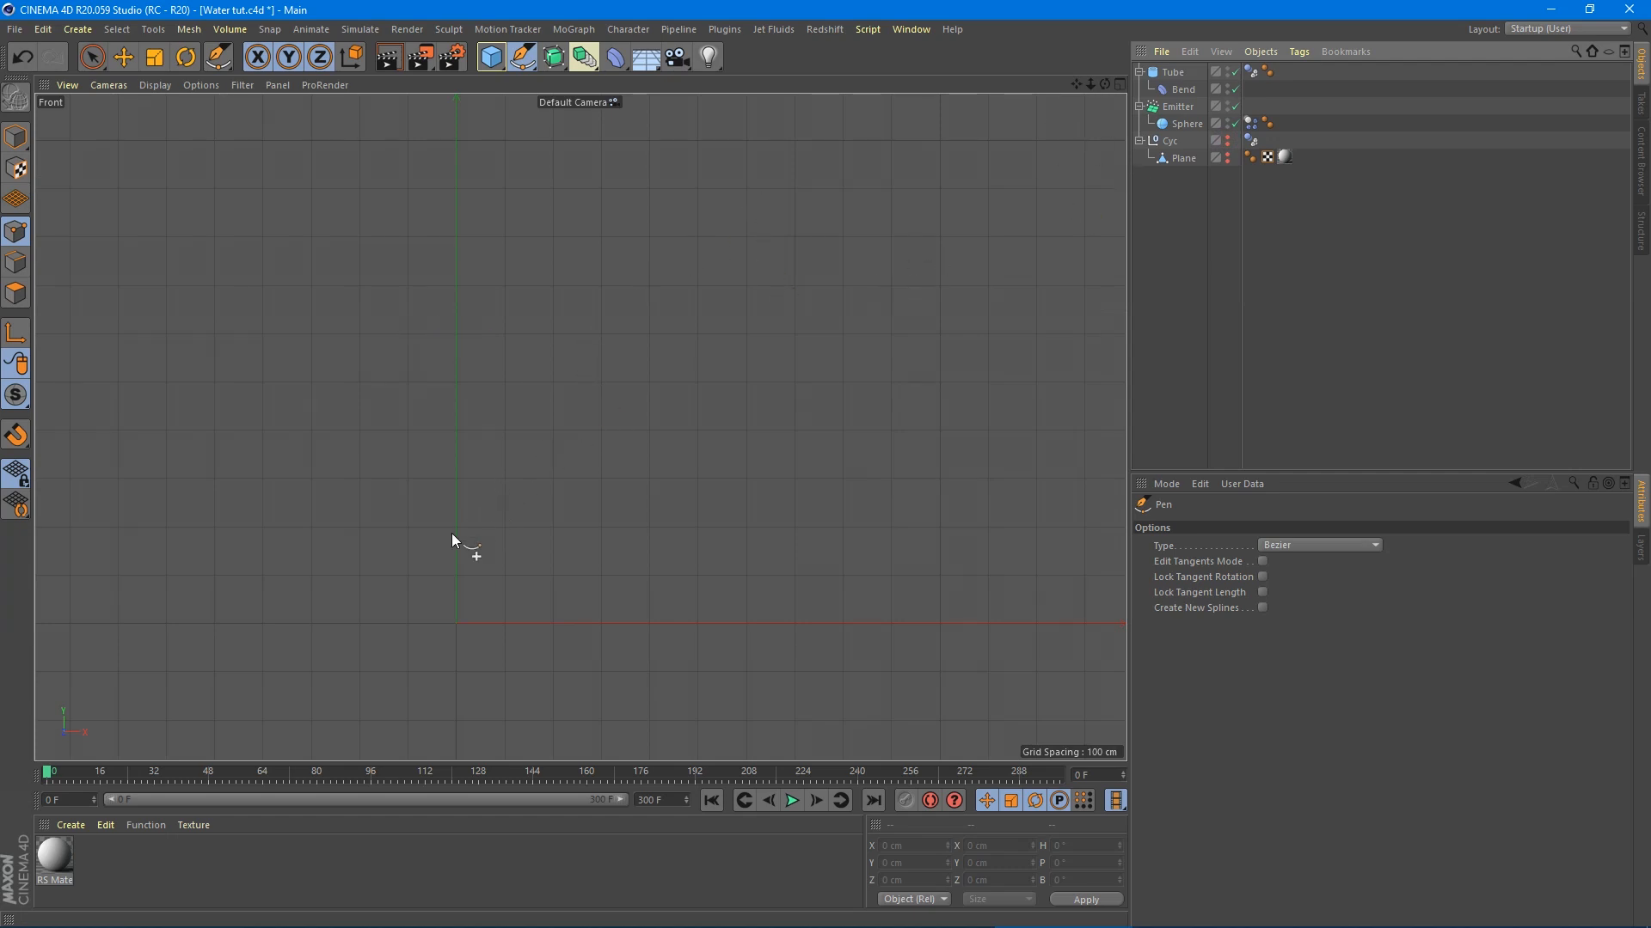
- Draw a container half-profile spline from near the origin to about X -514 cm, then up to about Y 709 cm with a small curved lip
middle_click_drag(452, 540, 595, 547, "alt")
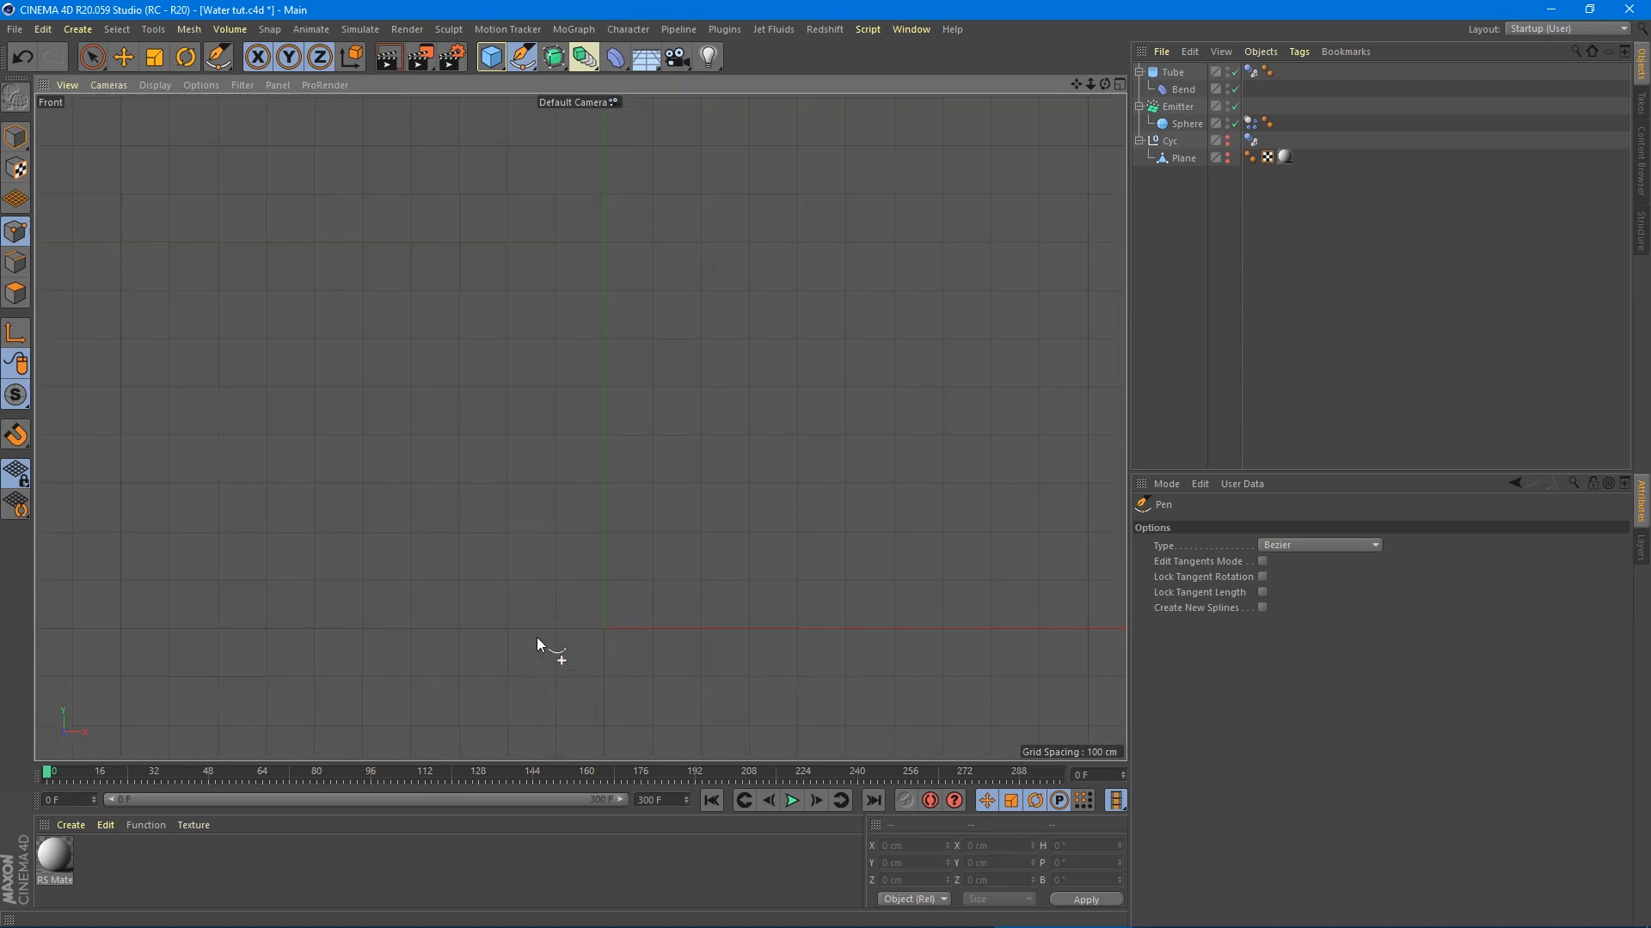
left_click(602, 624)
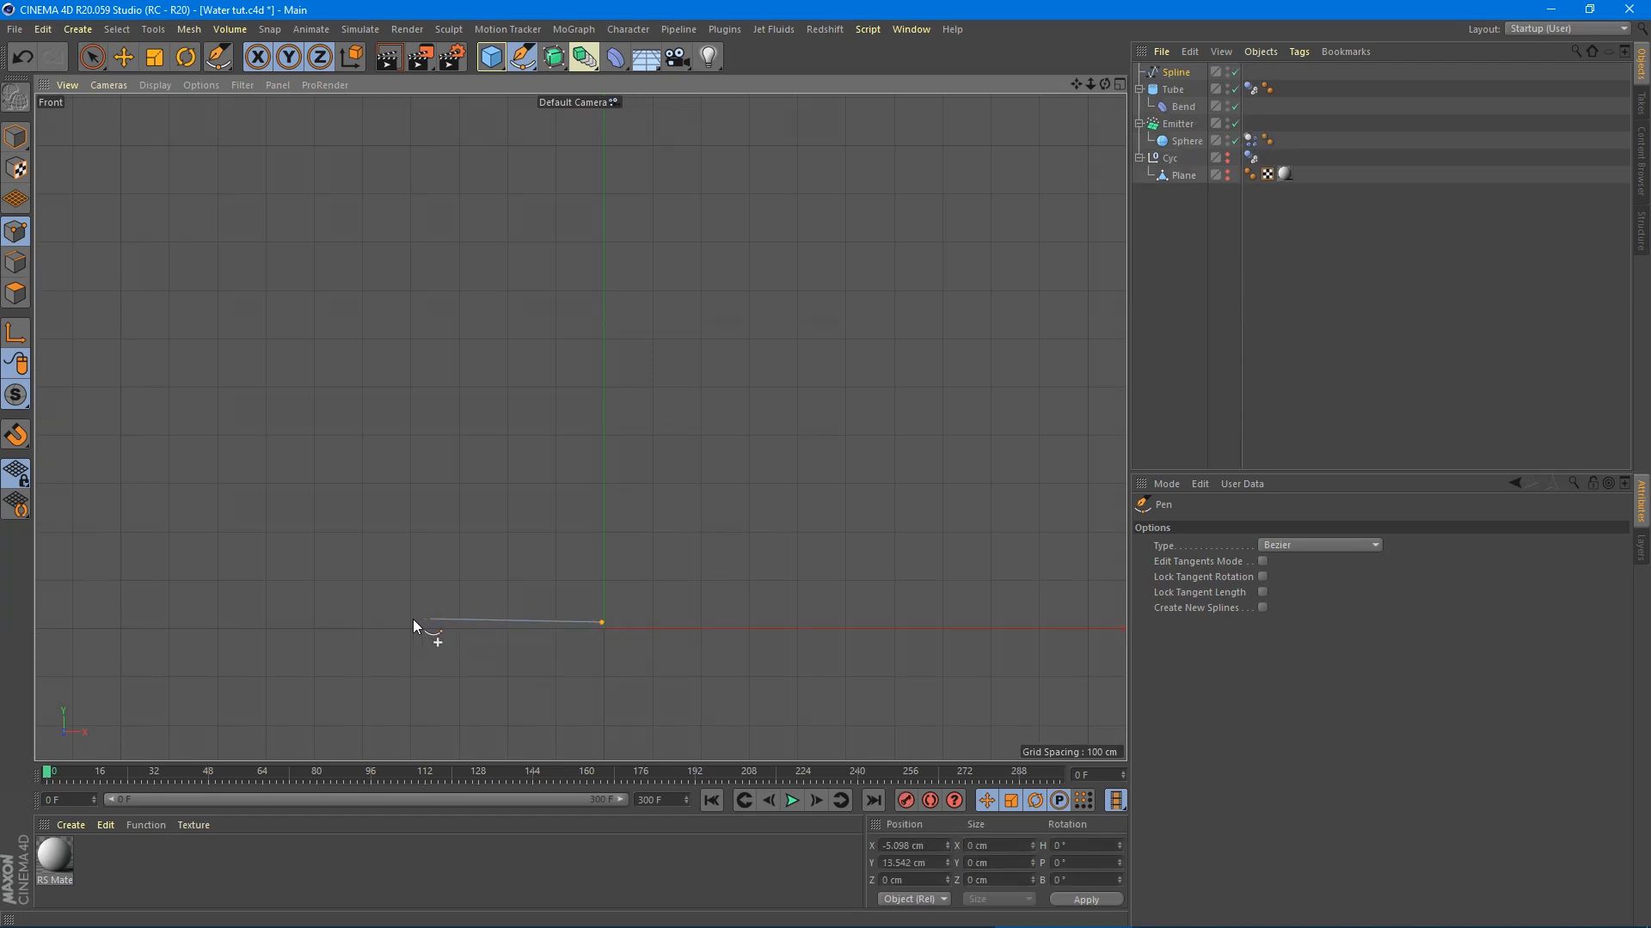
left_click(356, 622)
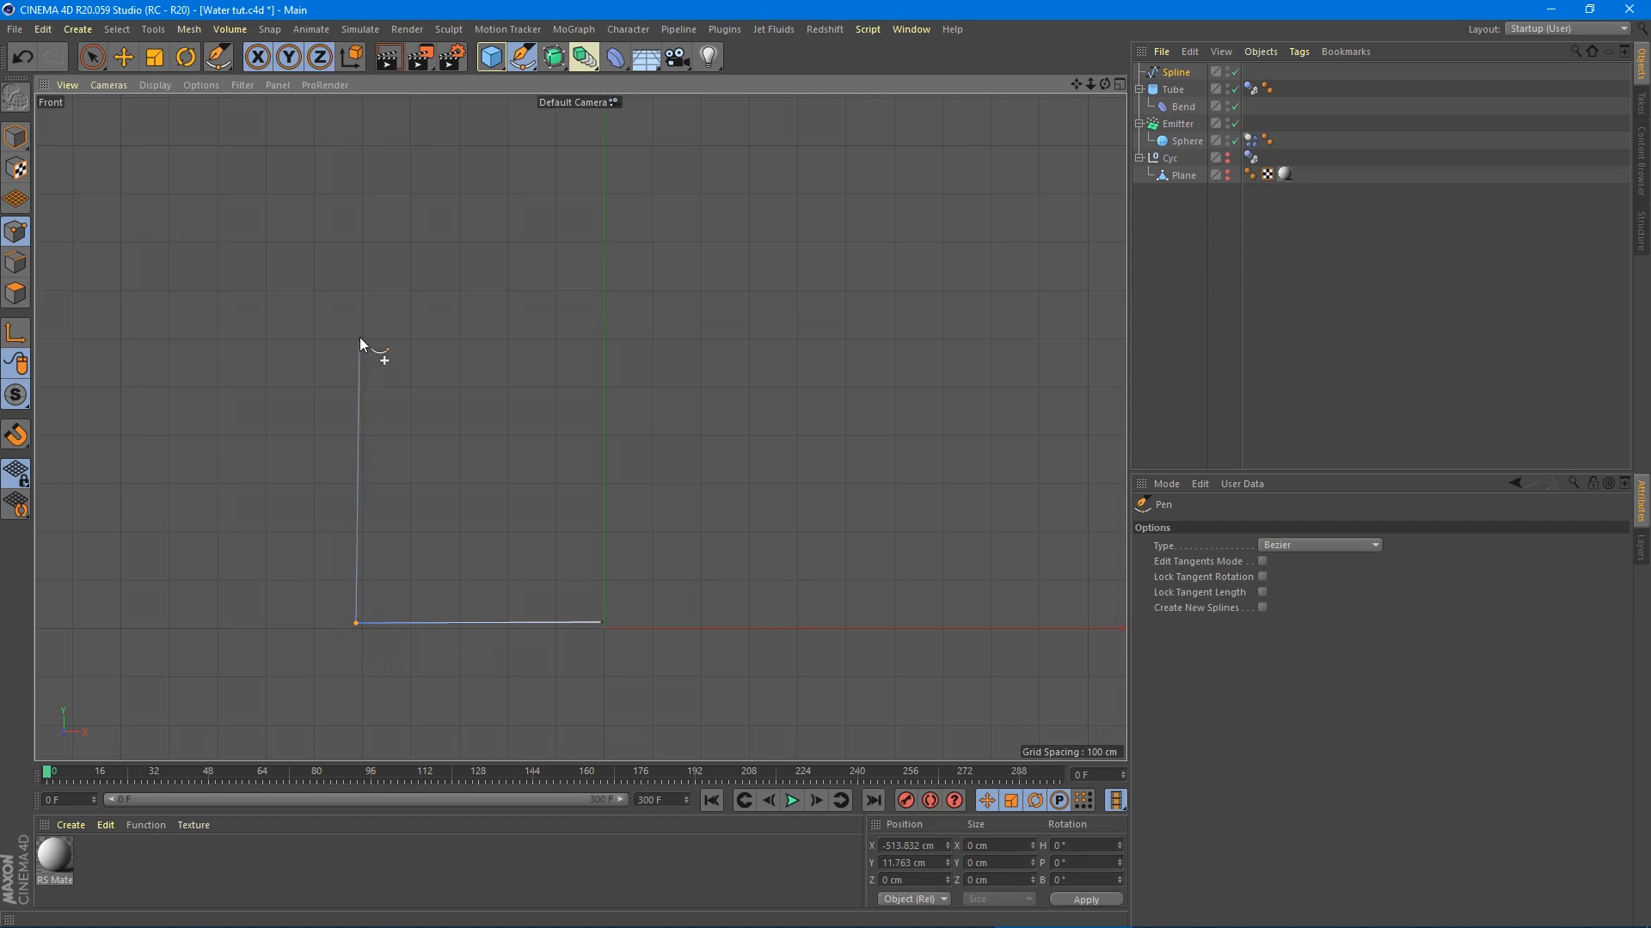
left_click_drag(365, 319, 355, 300)
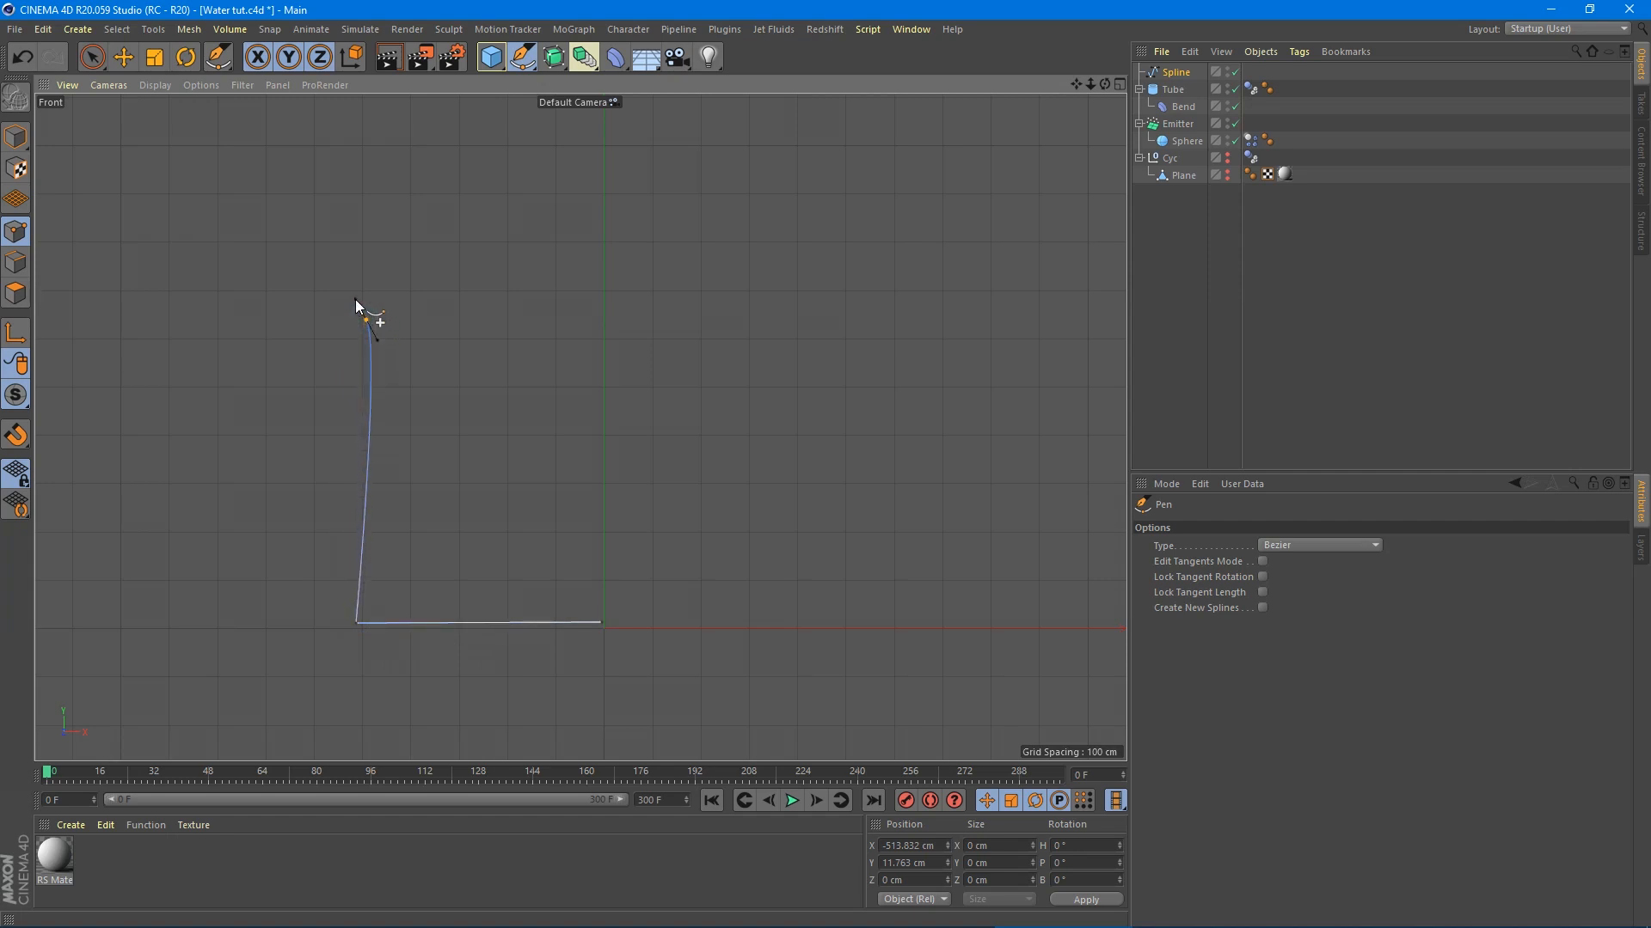
left_click(354, 285)
right_click(388, 289)
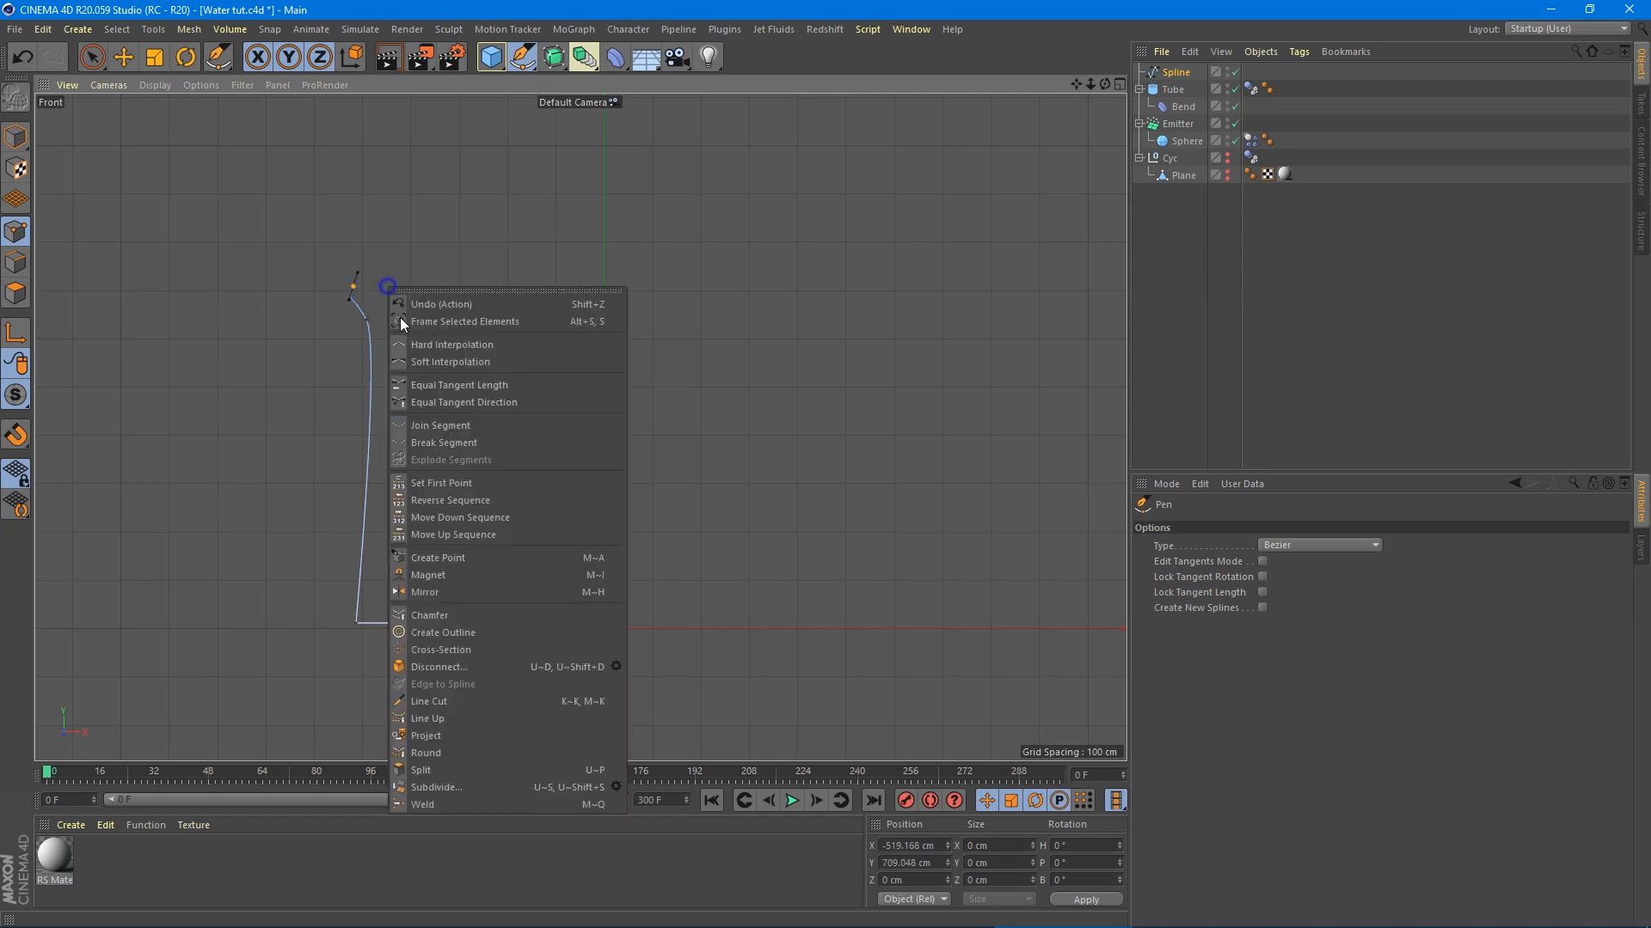
left_click(1174, 288)
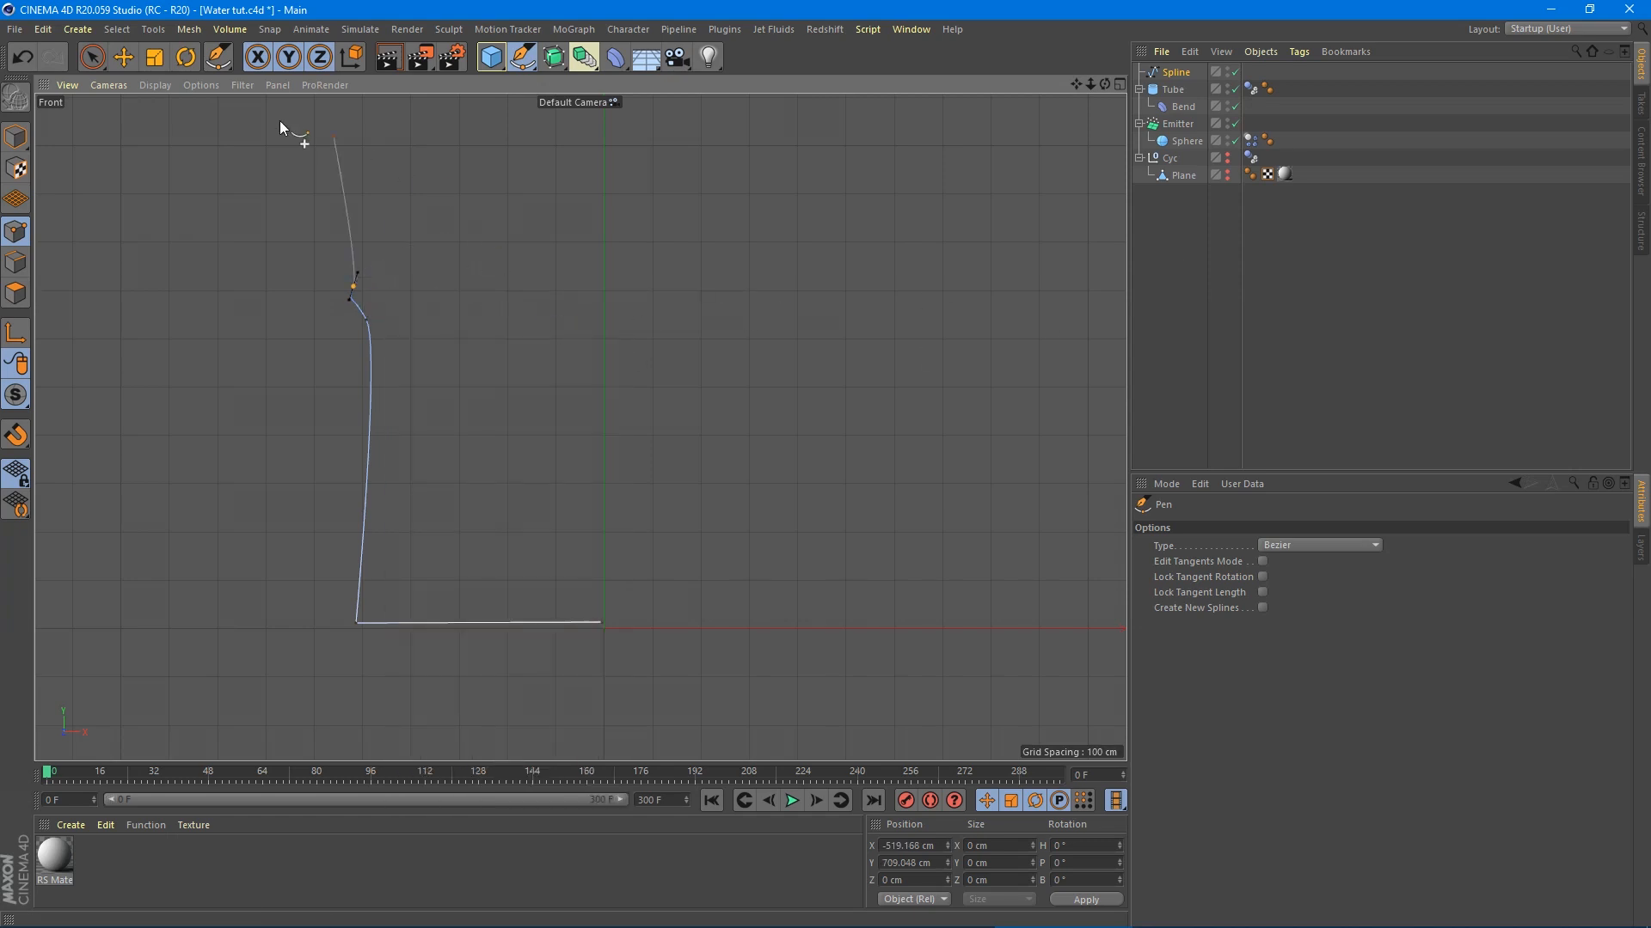
- Adjust the tangent of the spline's topmost point and move the point inward to about X -492 cm
left_click(120, 56)
scroll(315, 308, "up", 8)
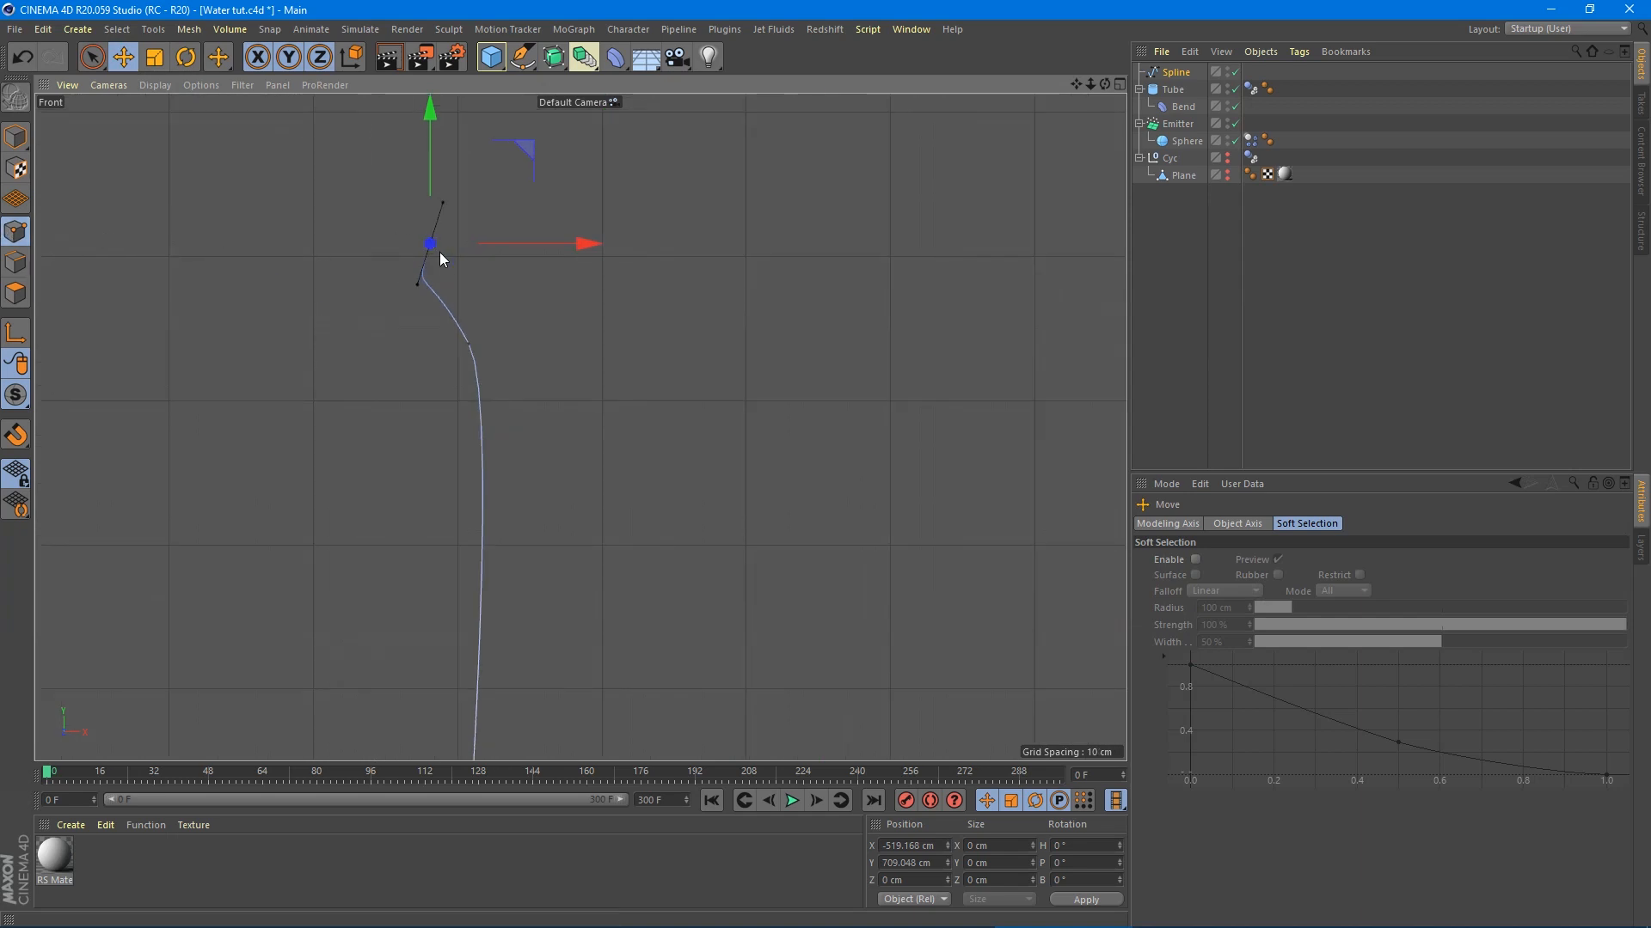
scroll(441, 251, "up", 3)
left_click_drag(403, 308, 421, 269)
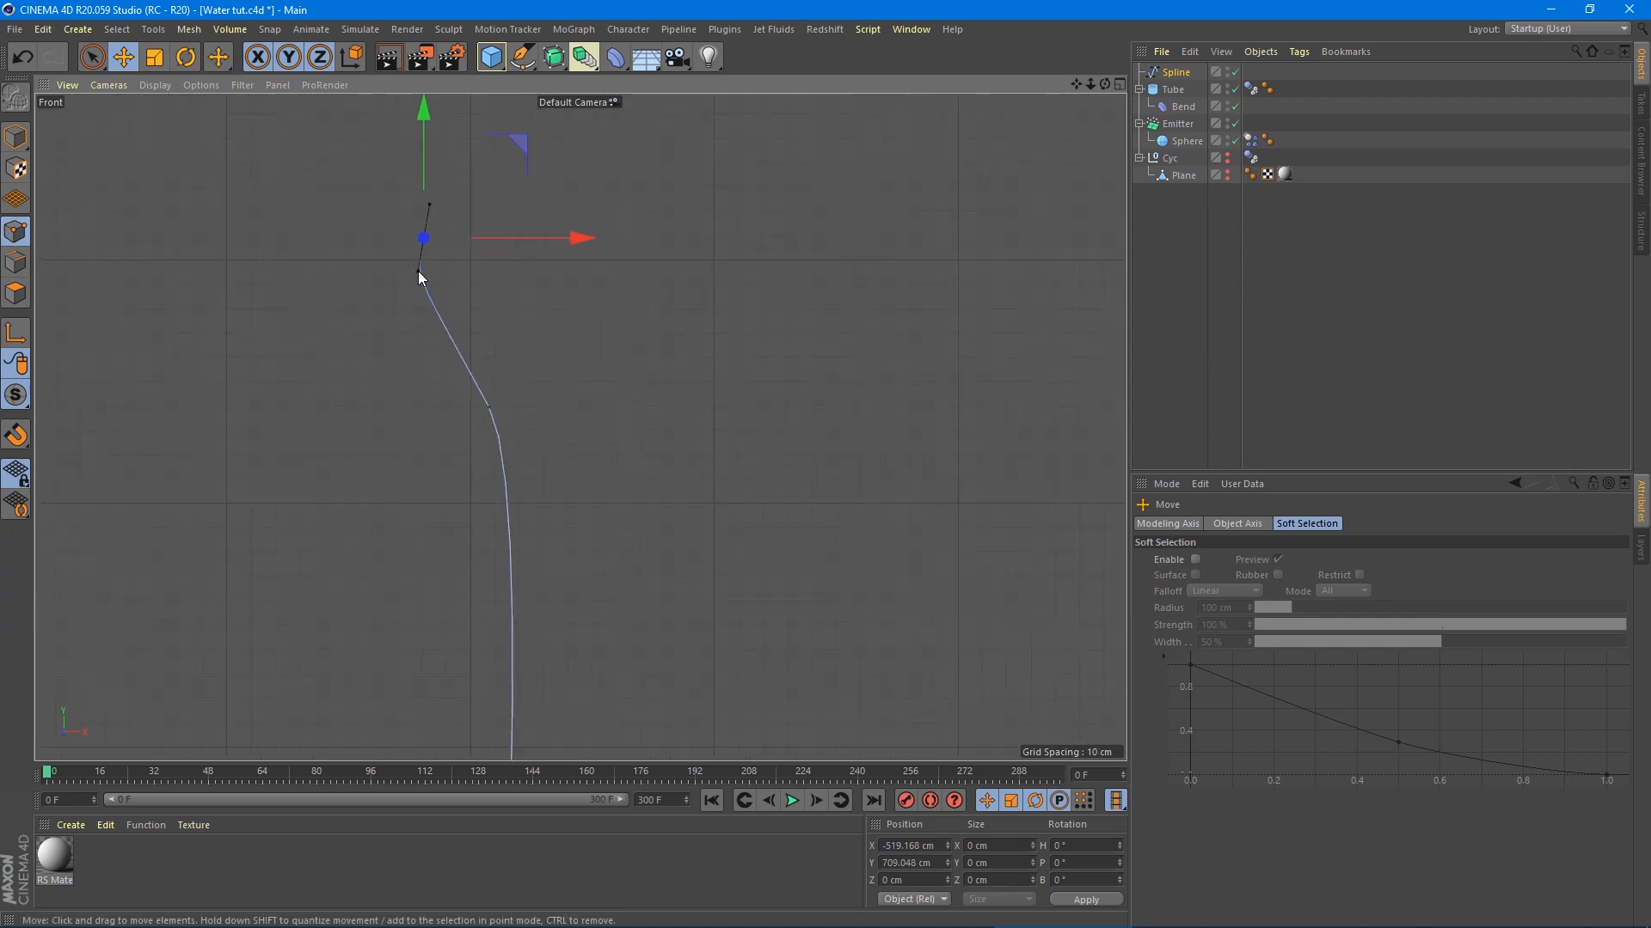
left_click_drag(513, 238, 564, 246)
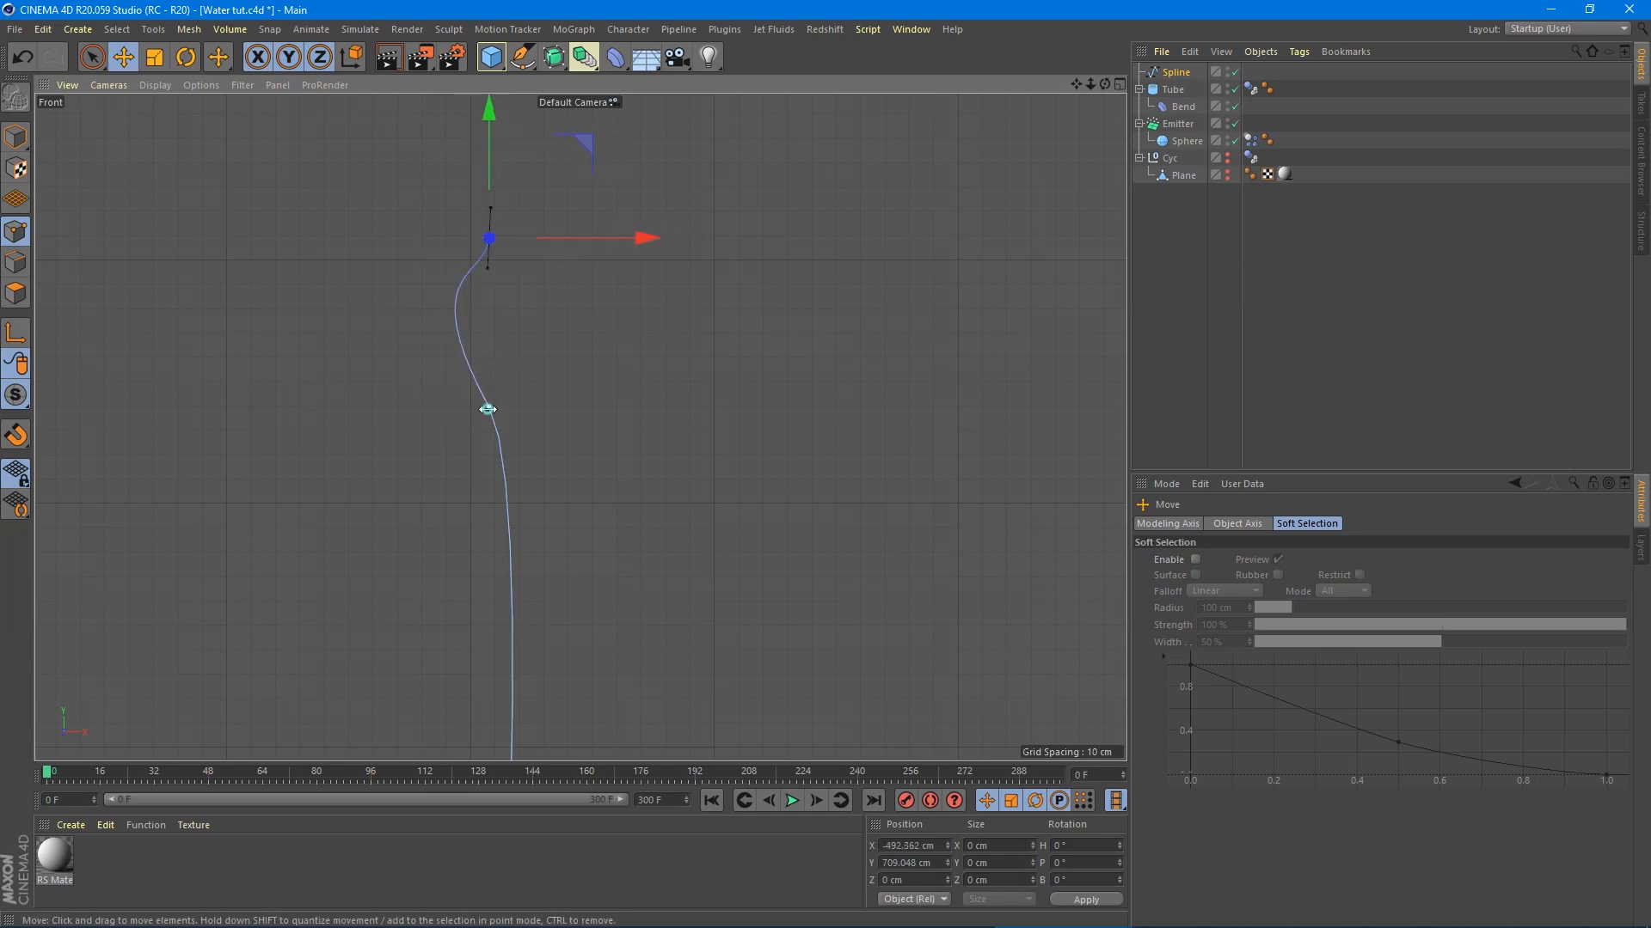
- Straighten the tangents of the spline point just below the rim so the wall runs nearly vertical there
left_click(487, 410)
left_click_drag(436, 303, 472, 324)
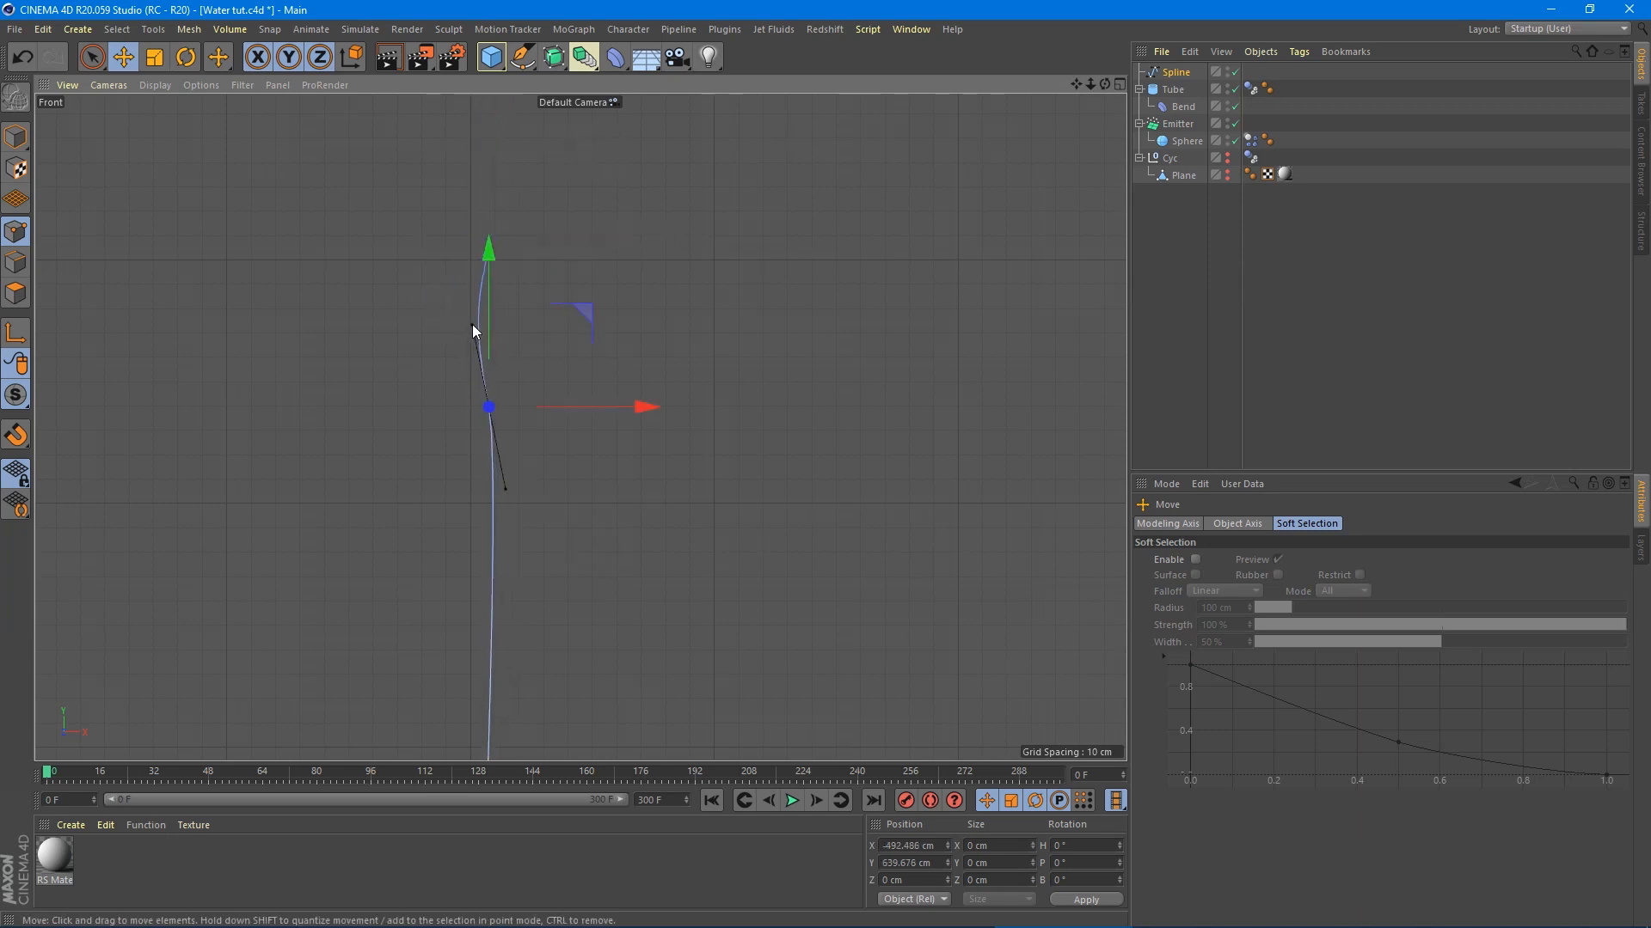
scroll(528, 466, "down", 3)
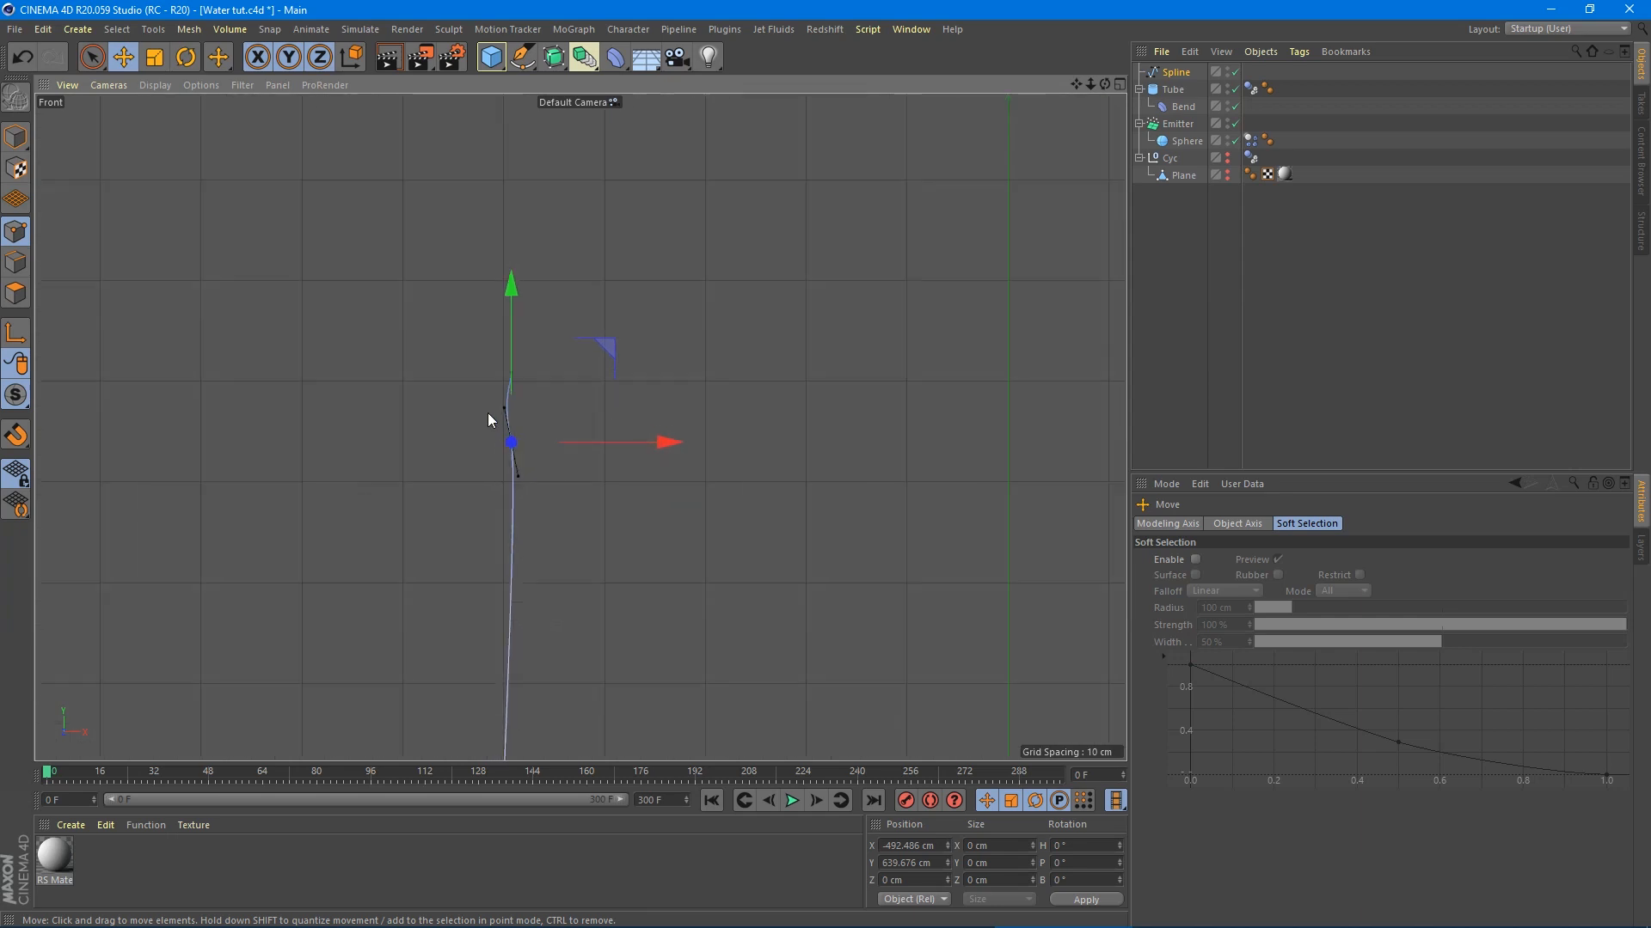
left_click_drag(503, 405, 514, 405)
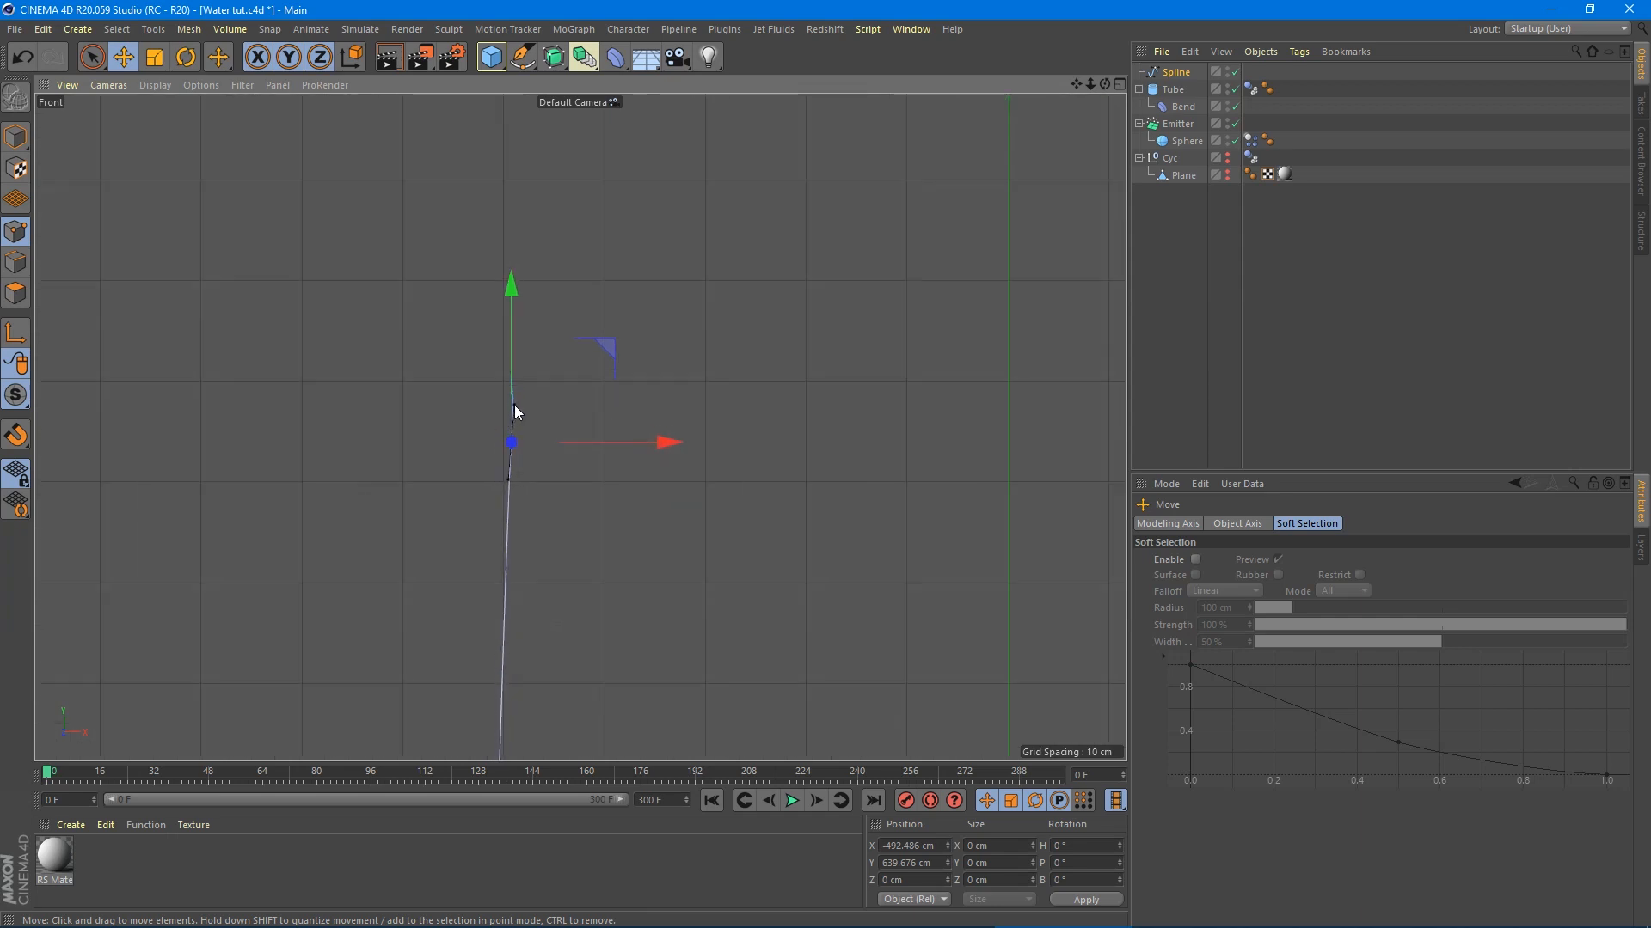
- Move the spline's topmost point outward to about X -499 cm and turn its tangent nearly vertical
scroll(515, 404, "up", 9)
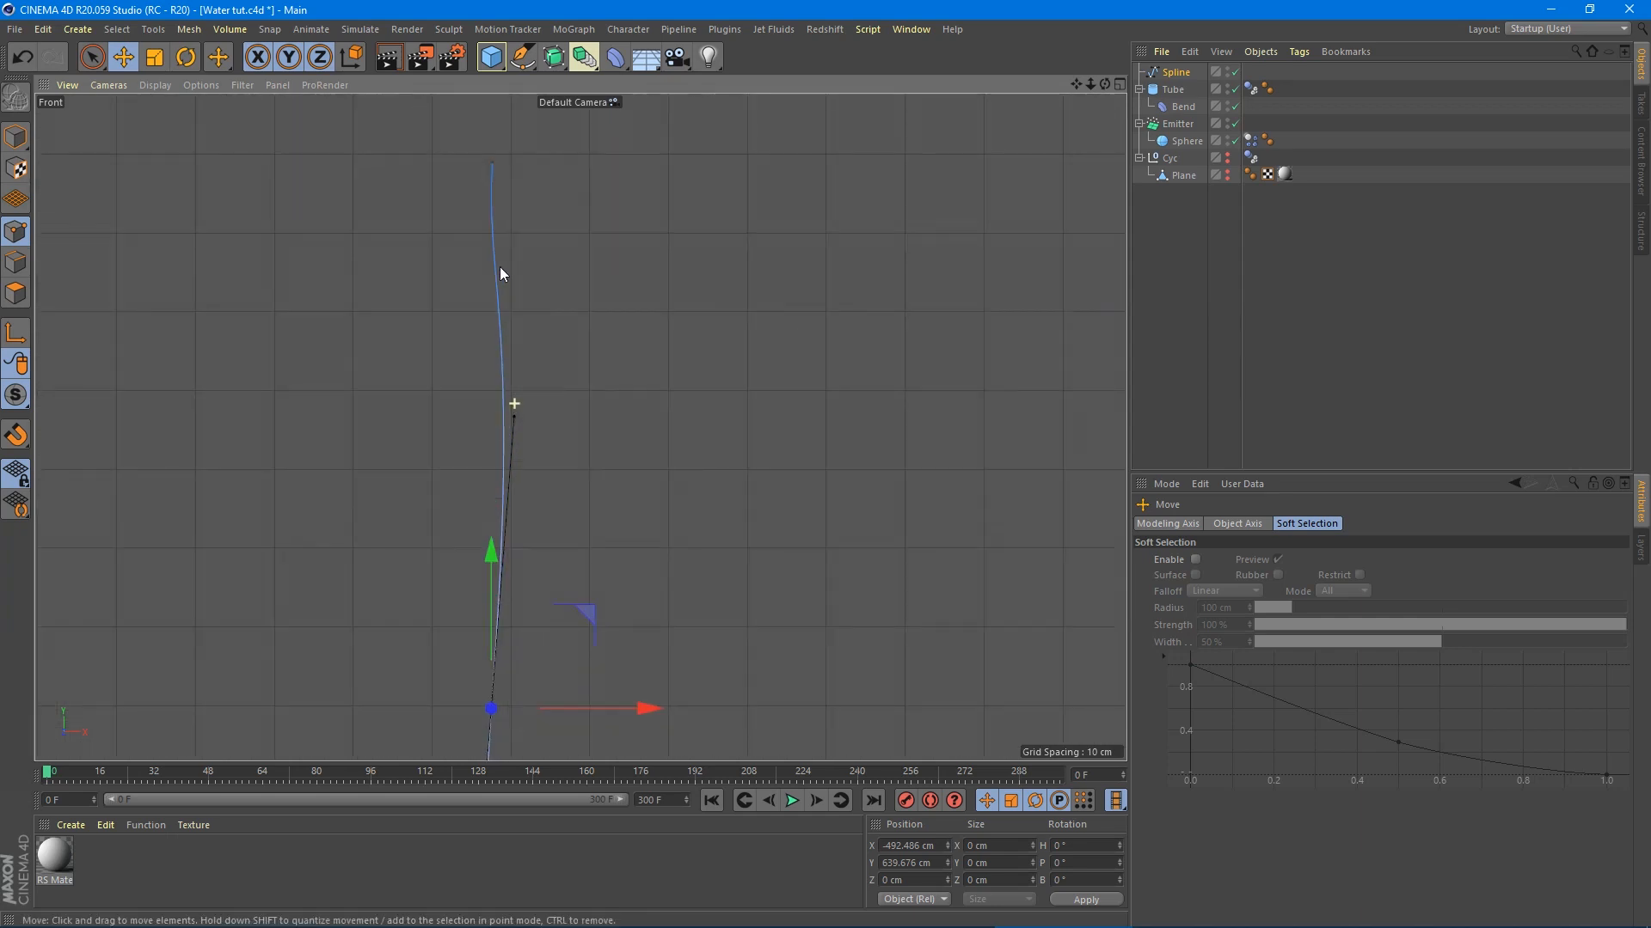
left_click(493, 164)
left_click_drag(550, 163, 500, 163)
left_click_drag(432, 259, 445, 272)
scroll(487, 412, "up", 4)
scroll(492, 513, "down", 5)
scroll(491, 512, "down", 3)
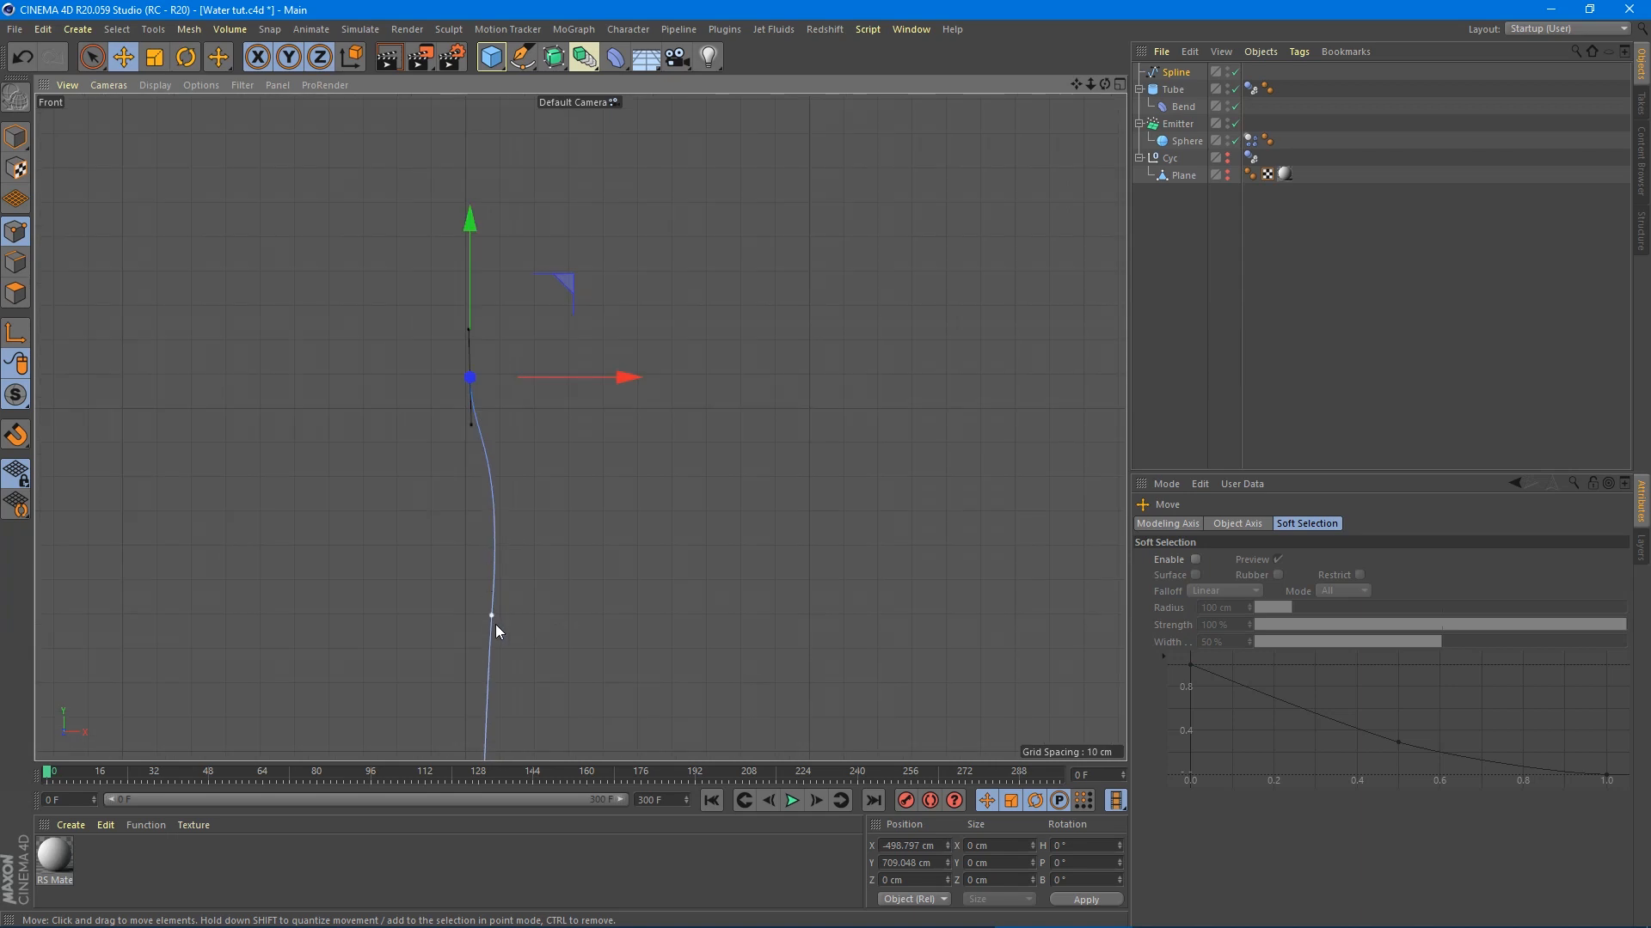
- Make the tangent of the point below the rim vertical and shift the point to about X -495 cm
left_click(491, 615)
left_click_drag(503, 486, 490, 484)
left_click_drag(554, 612, 544, 615)
- Select the spline's bottom corner point between wall and floor and change it to soft interpolation
scroll(545, 627, "down", 2)
middle_click_drag(552, 662, 537, 260, "alt")
right_click_drag(558, 401, 562, 611, "alt")
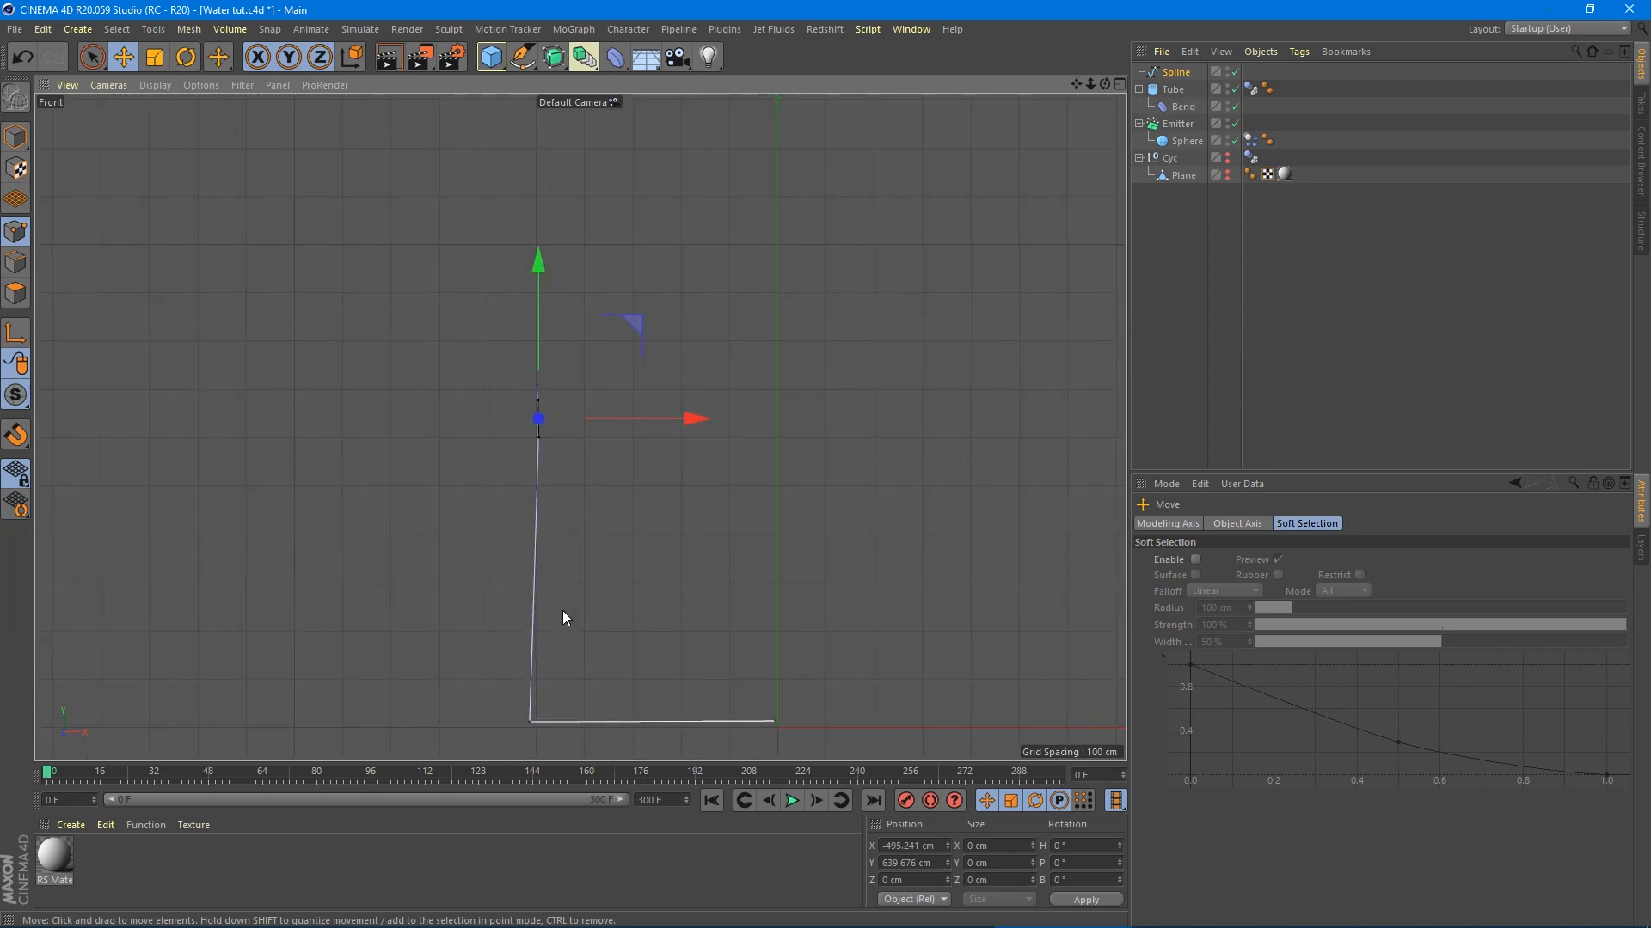
middle_click_drag(526, 683, 518, 462, "alt")
scroll(516, 489, "up", 7)
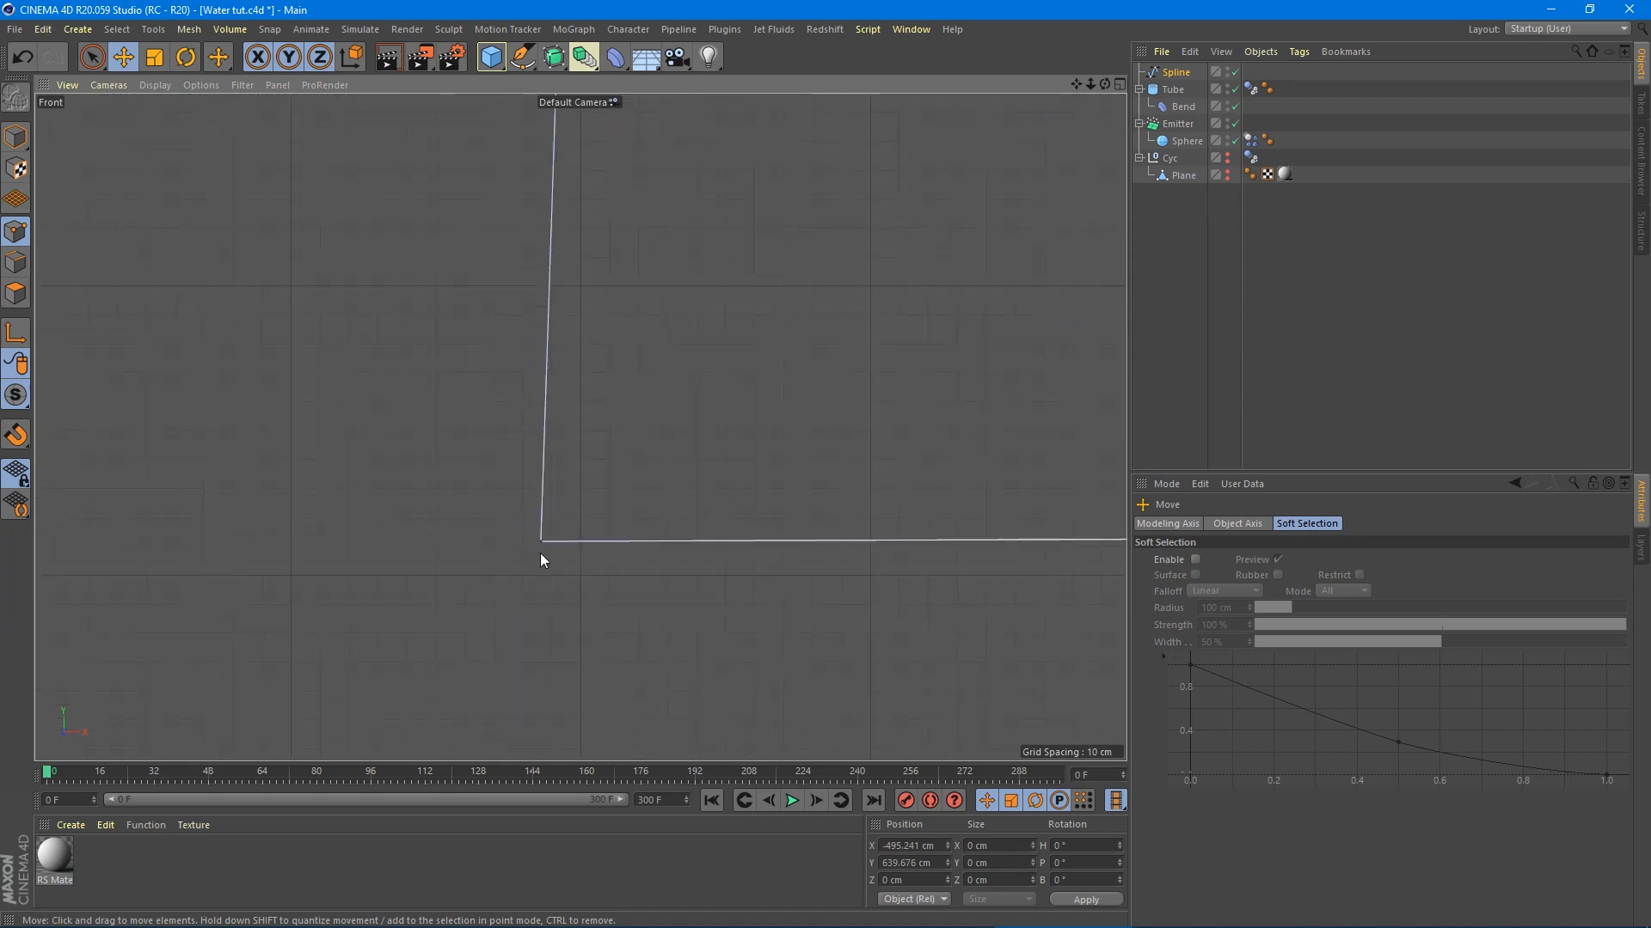
left_click(543, 547)
left_click(542, 547)
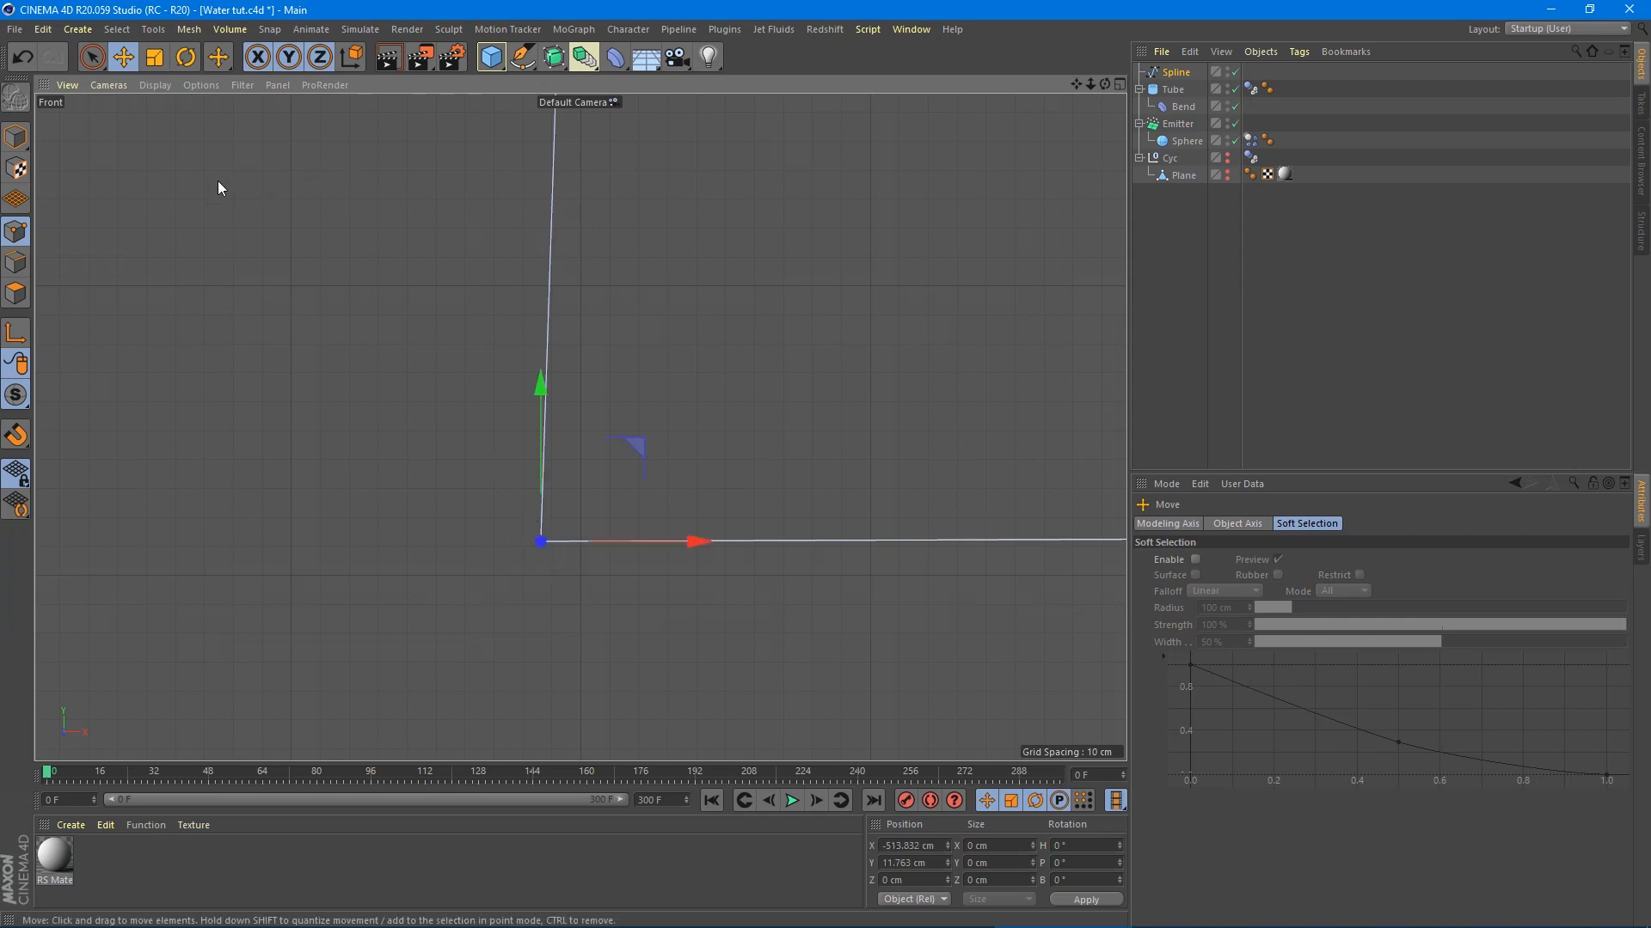
left_click(1226, 526)
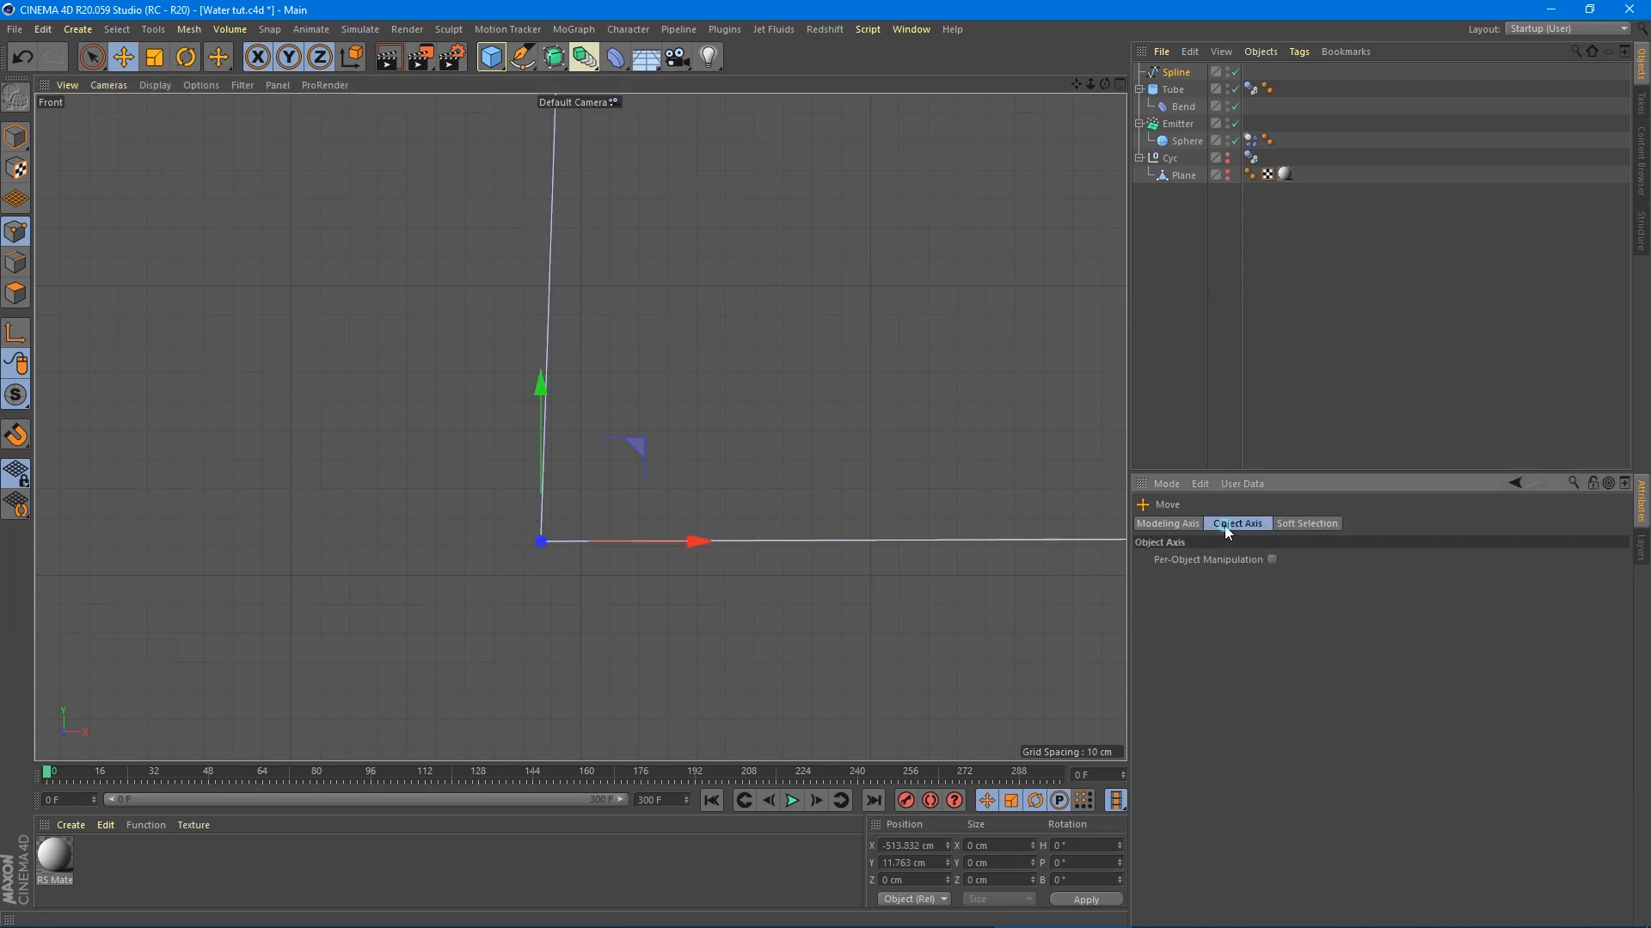
left_click(1178, 523)
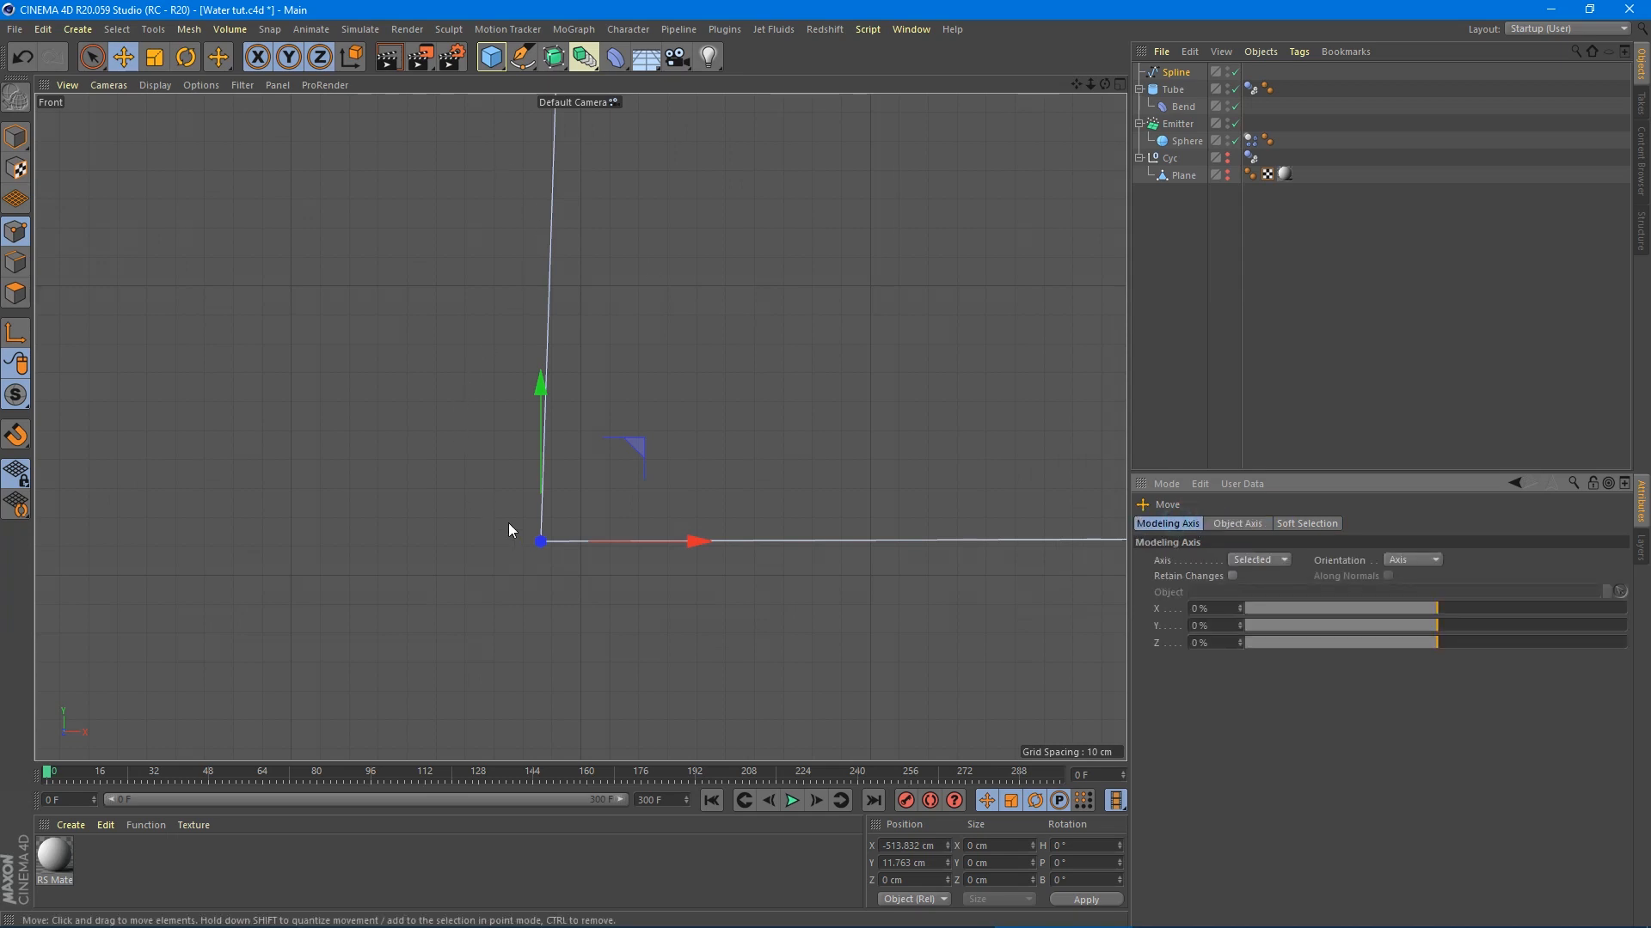
key("space")
right_click(545, 557)
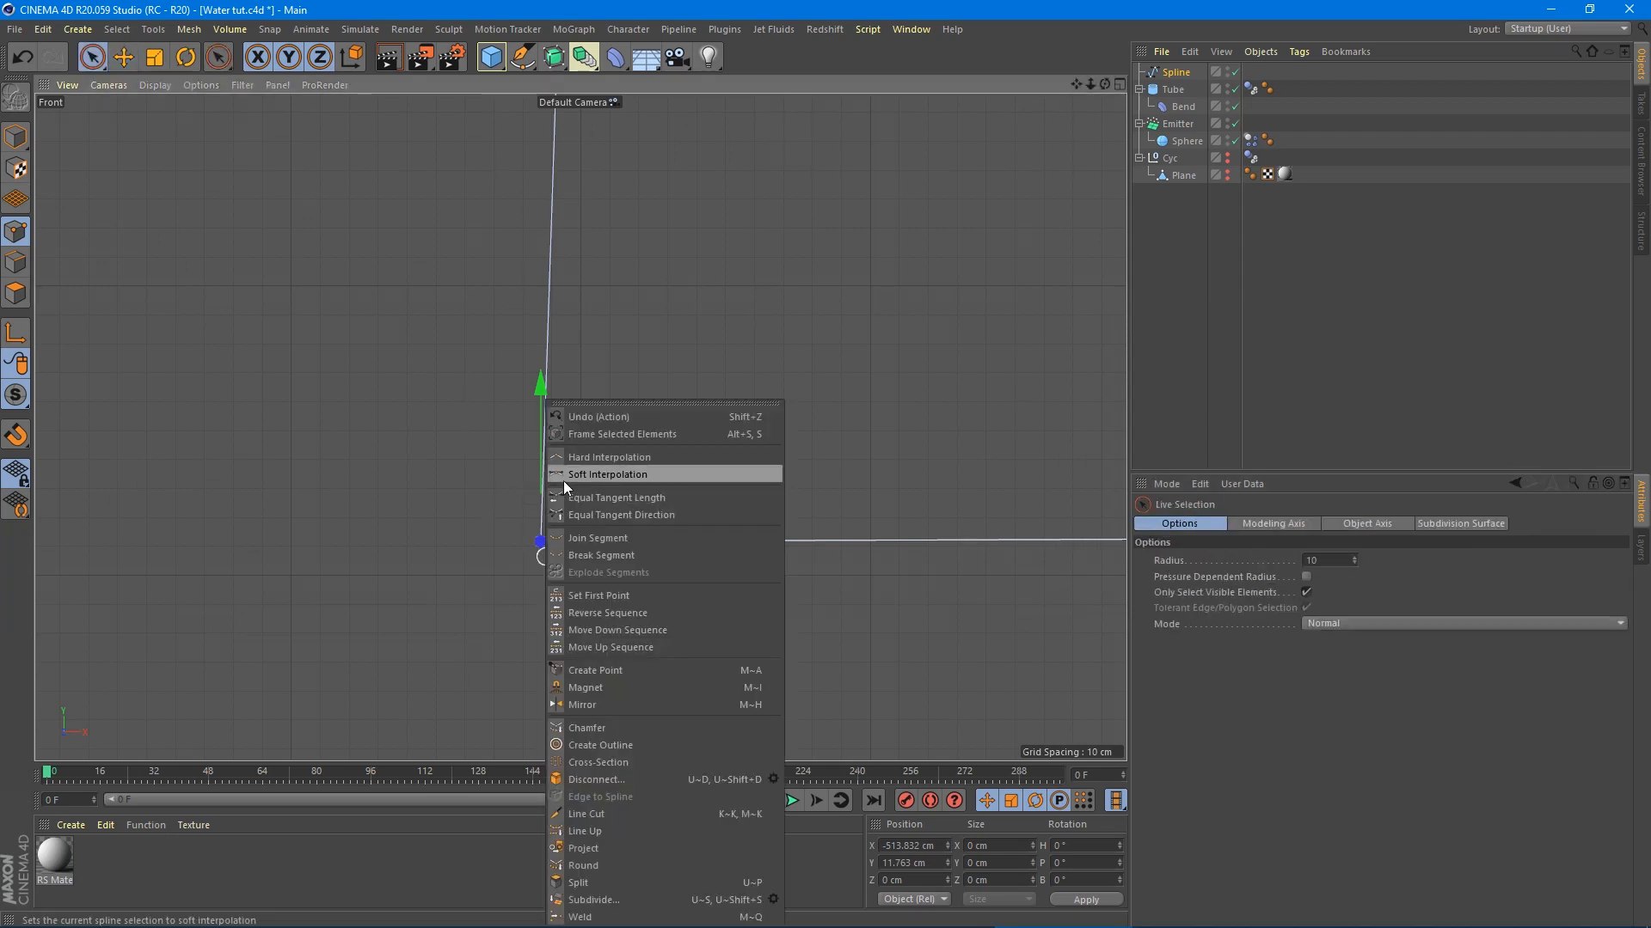
left_click(564, 478)
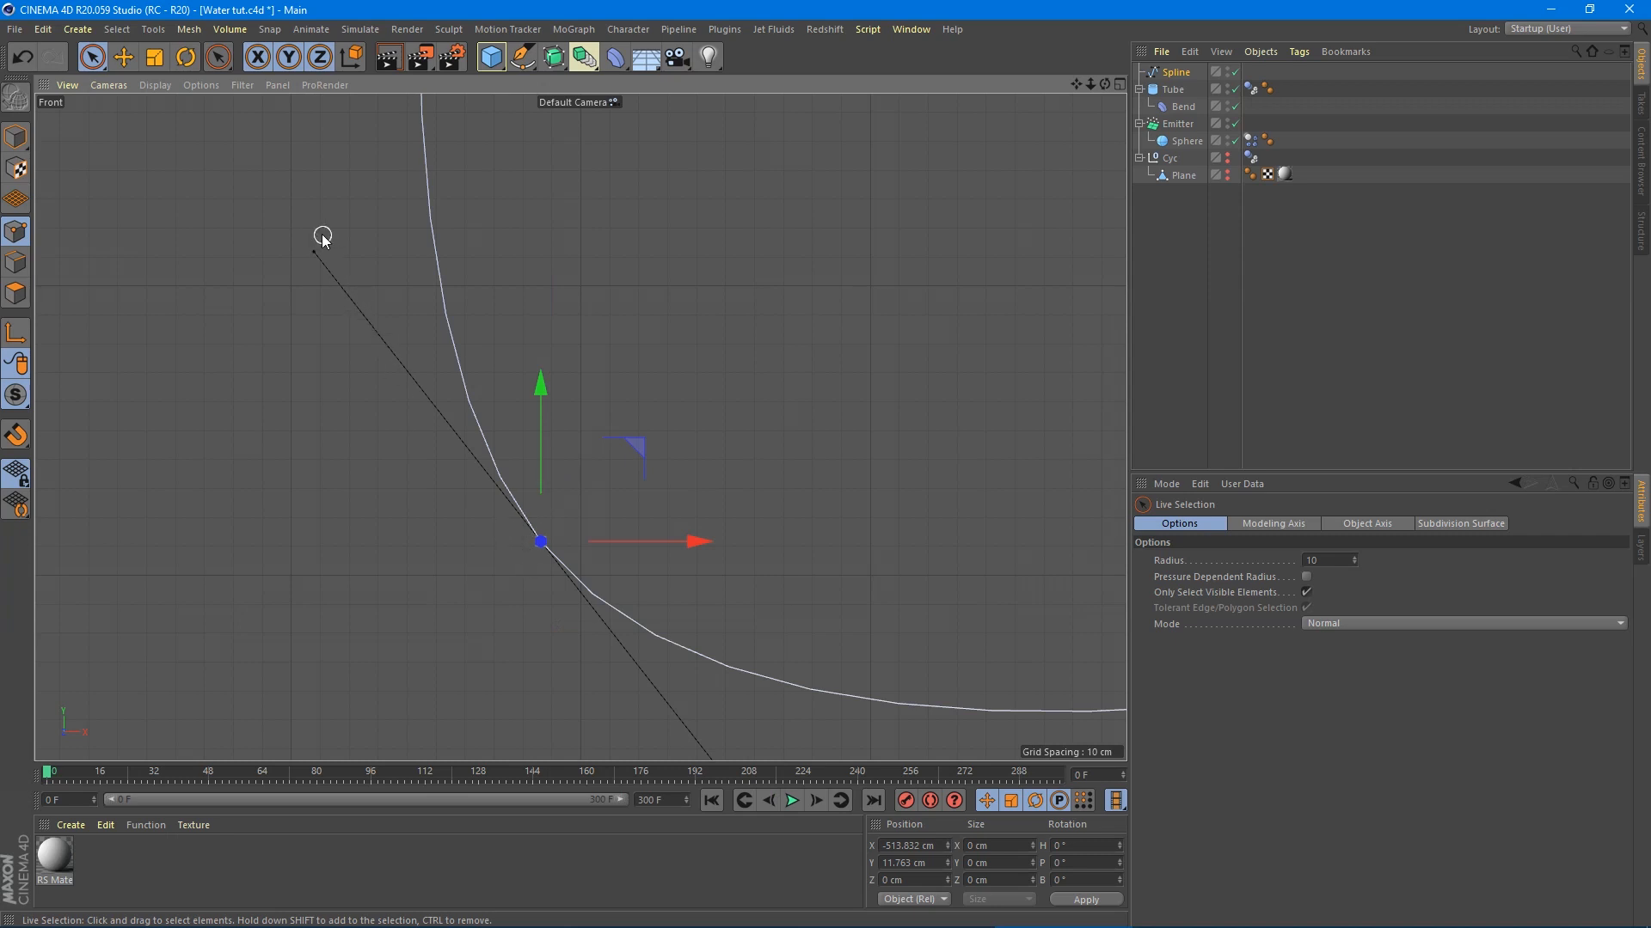
- Shorten both tangents of the bottom corner point so the wall meets the floor in a small, tight curve
key("space")
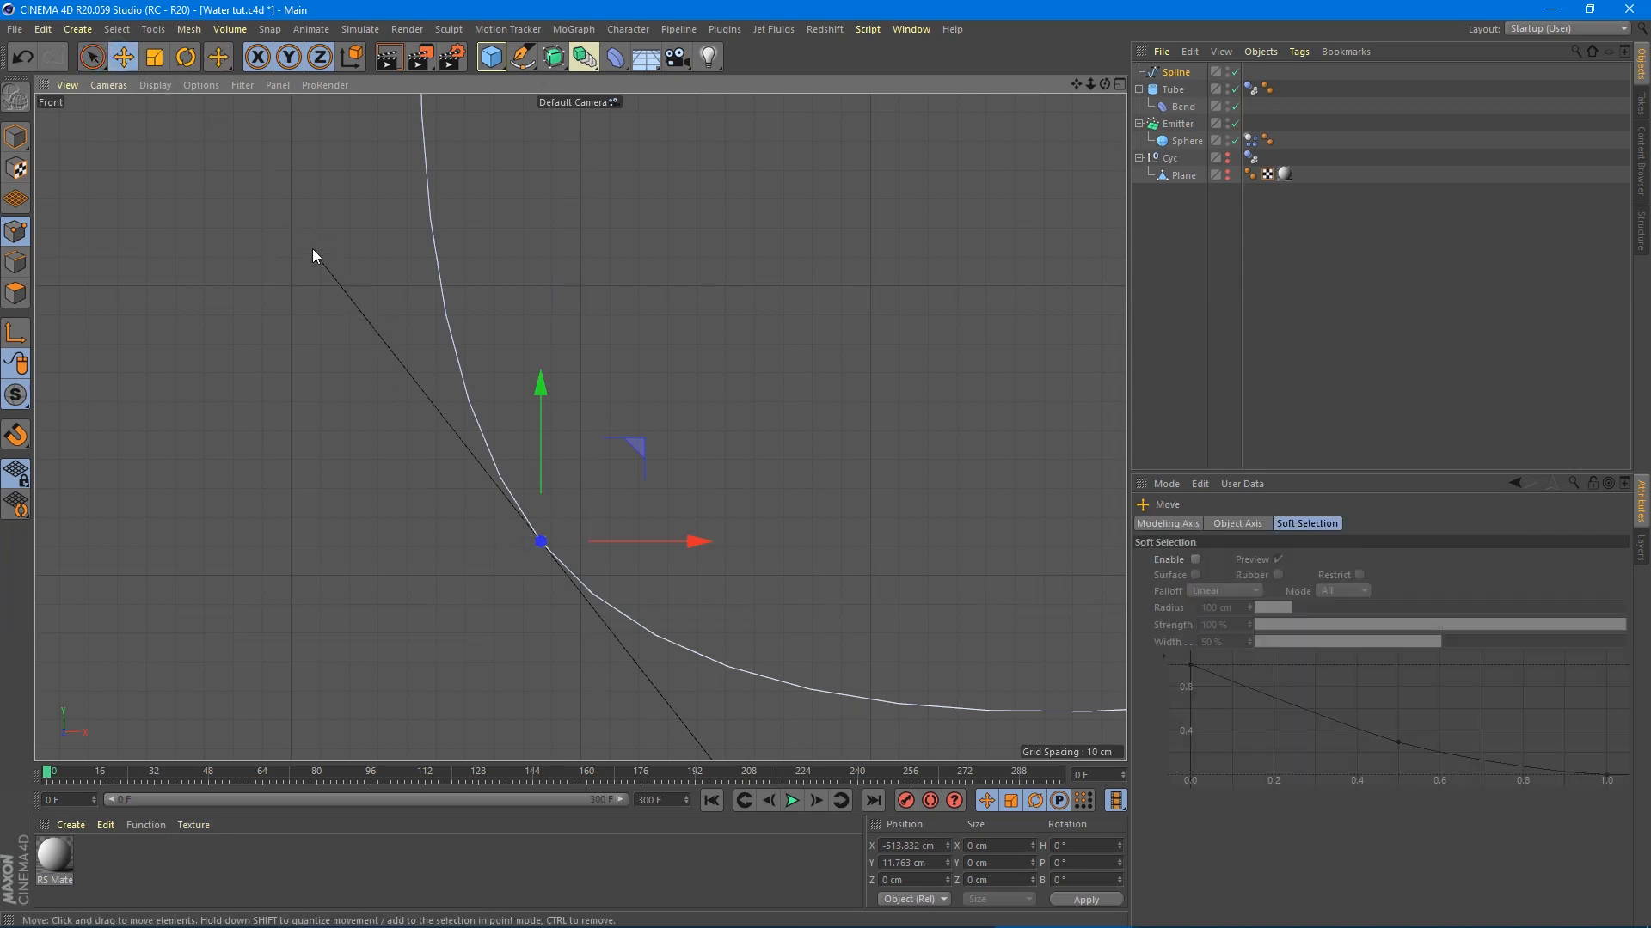
left_click_drag(314, 252, 506, 505)
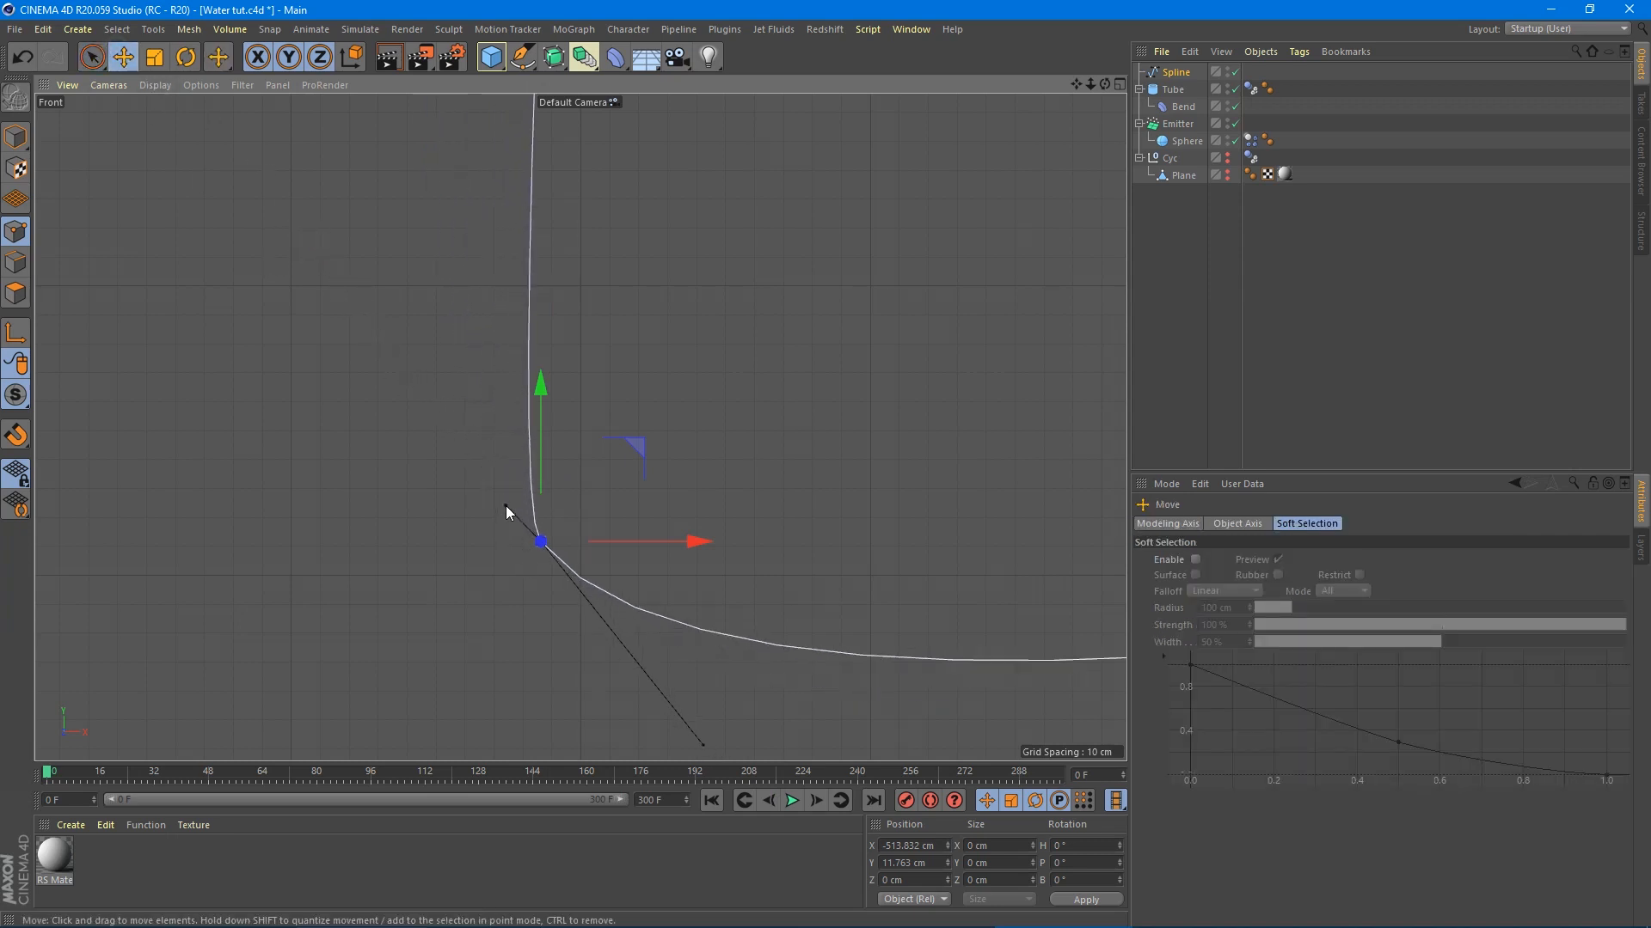
left_click_drag(700, 745, 569, 547)
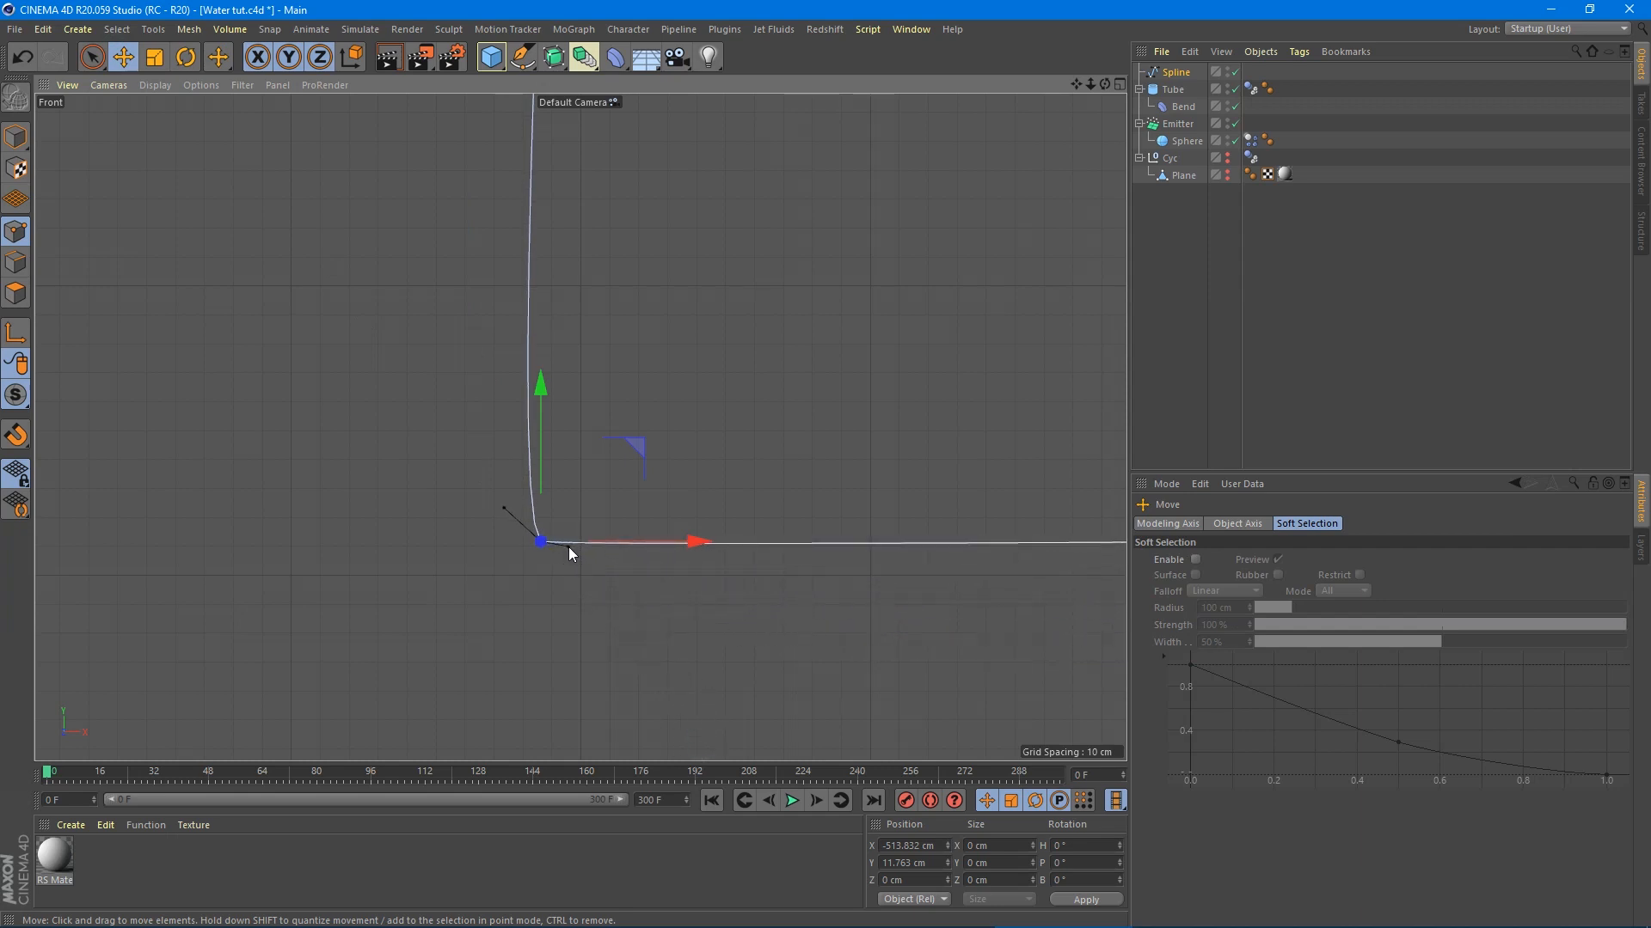
- Move the spline's topmost point farther outward and shift the point below it outward to about X -528 cm
scroll(723, 593, "down", 5)
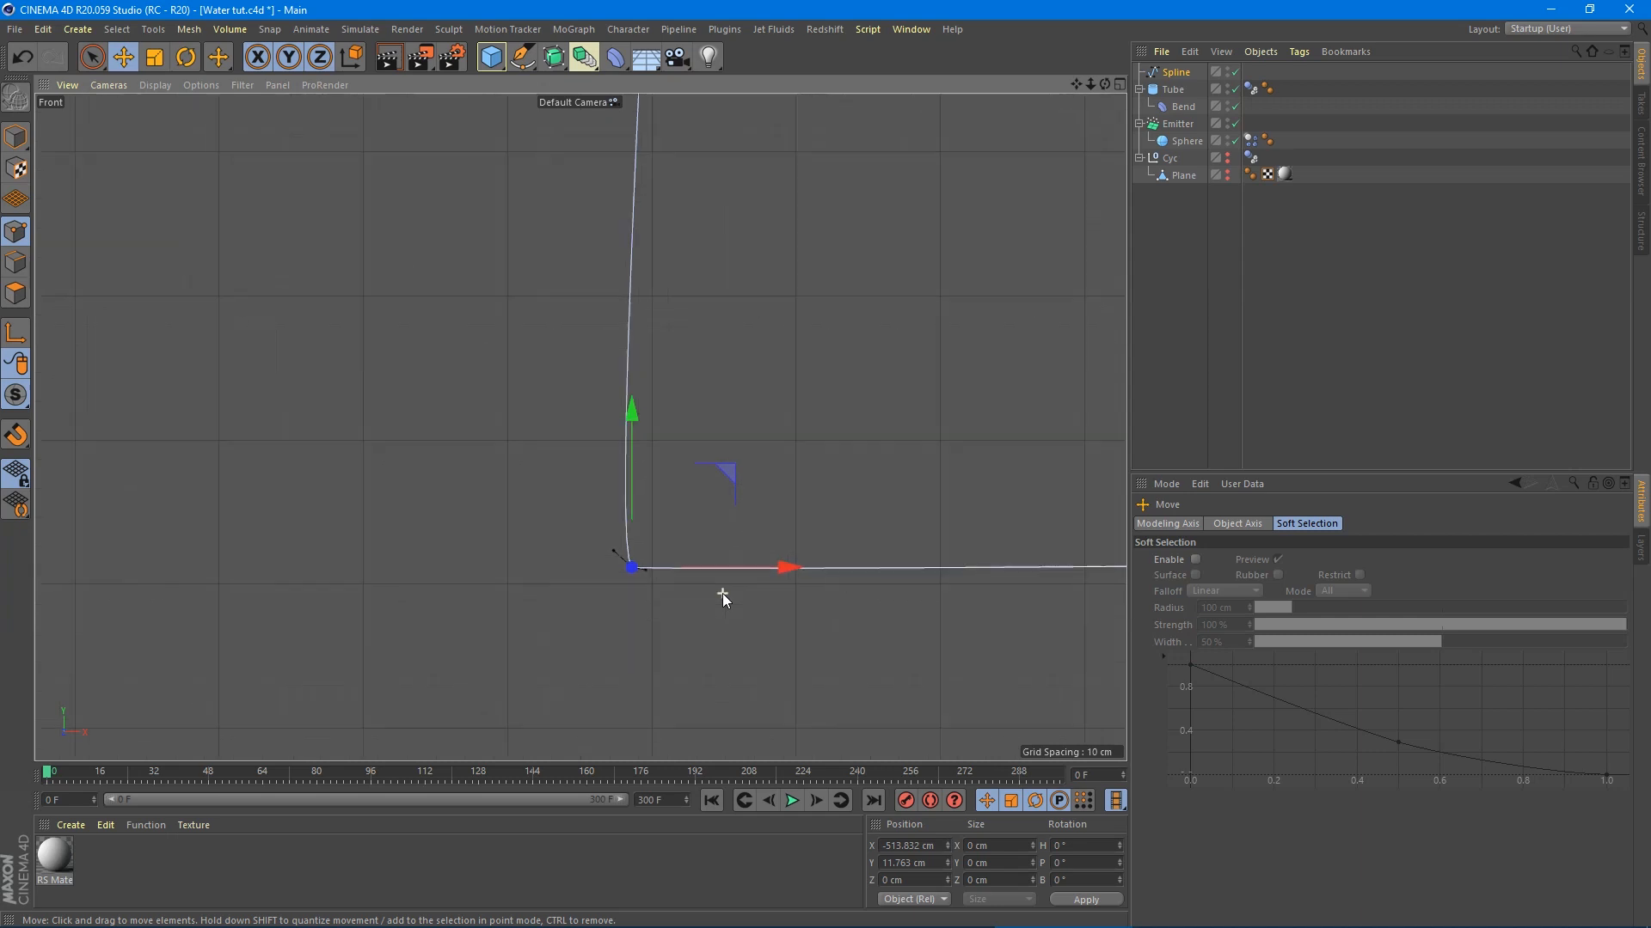
scroll(707, 453, "down", 4)
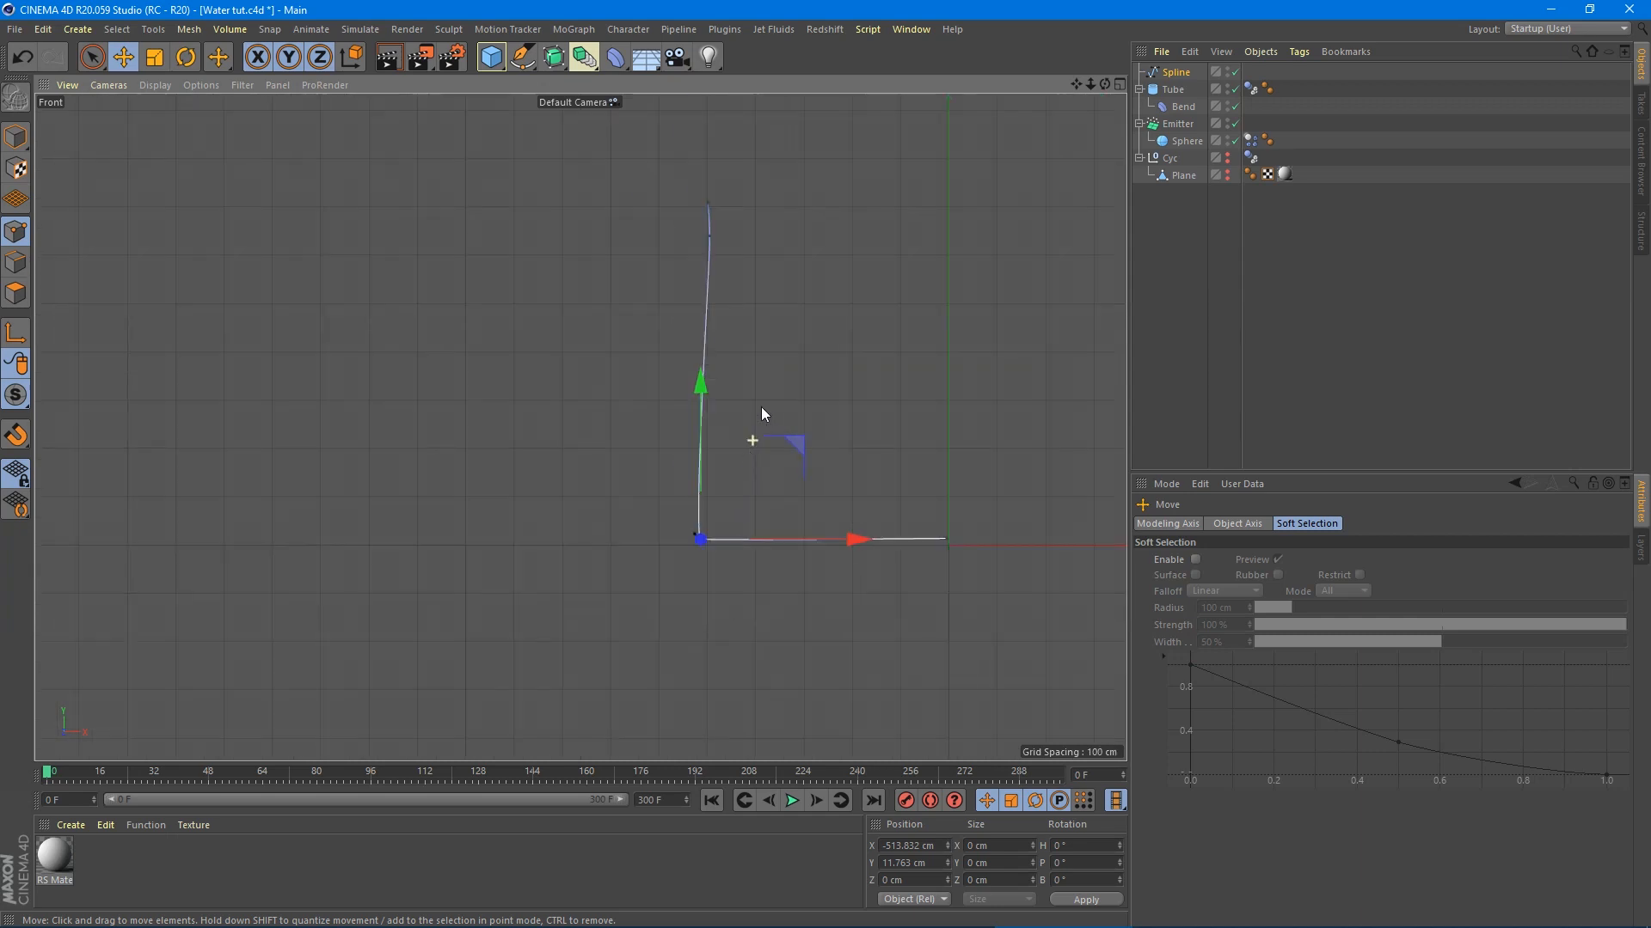
middle_click_drag(818, 368, 641, 430)
scroll(655, 522, "down", 2)
scroll(683, 467, "up", 6)
scroll(731, 473, "down", 1)
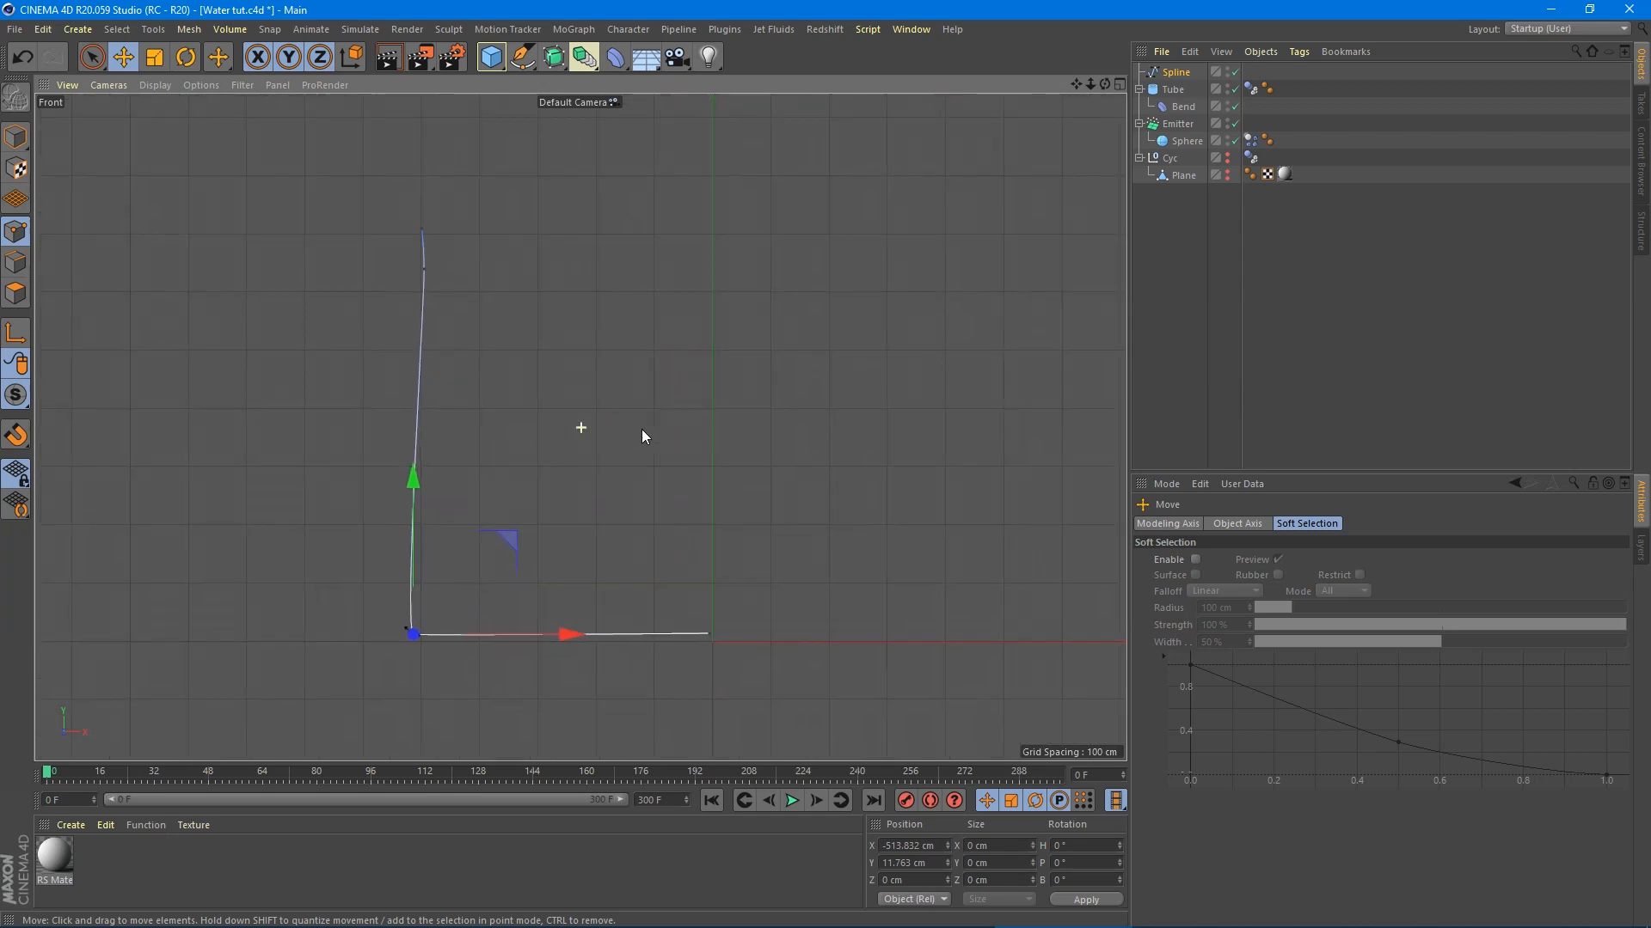
left_click(422, 237)
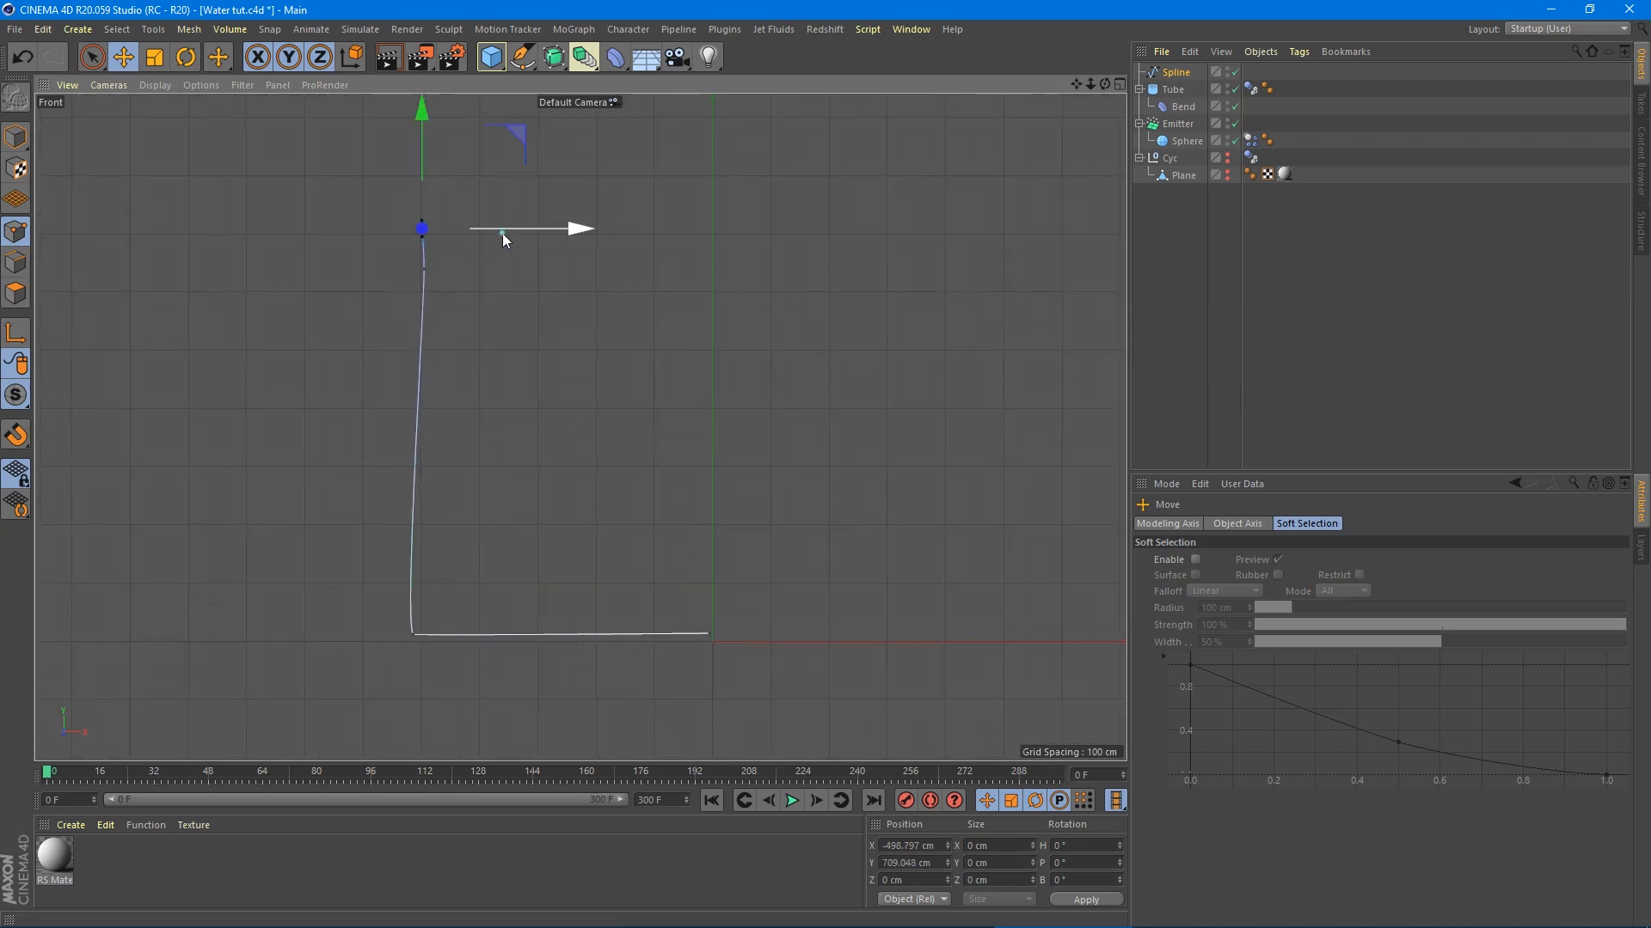
left_click_drag(502, 230, 491, 270)
left_click(419, 265)
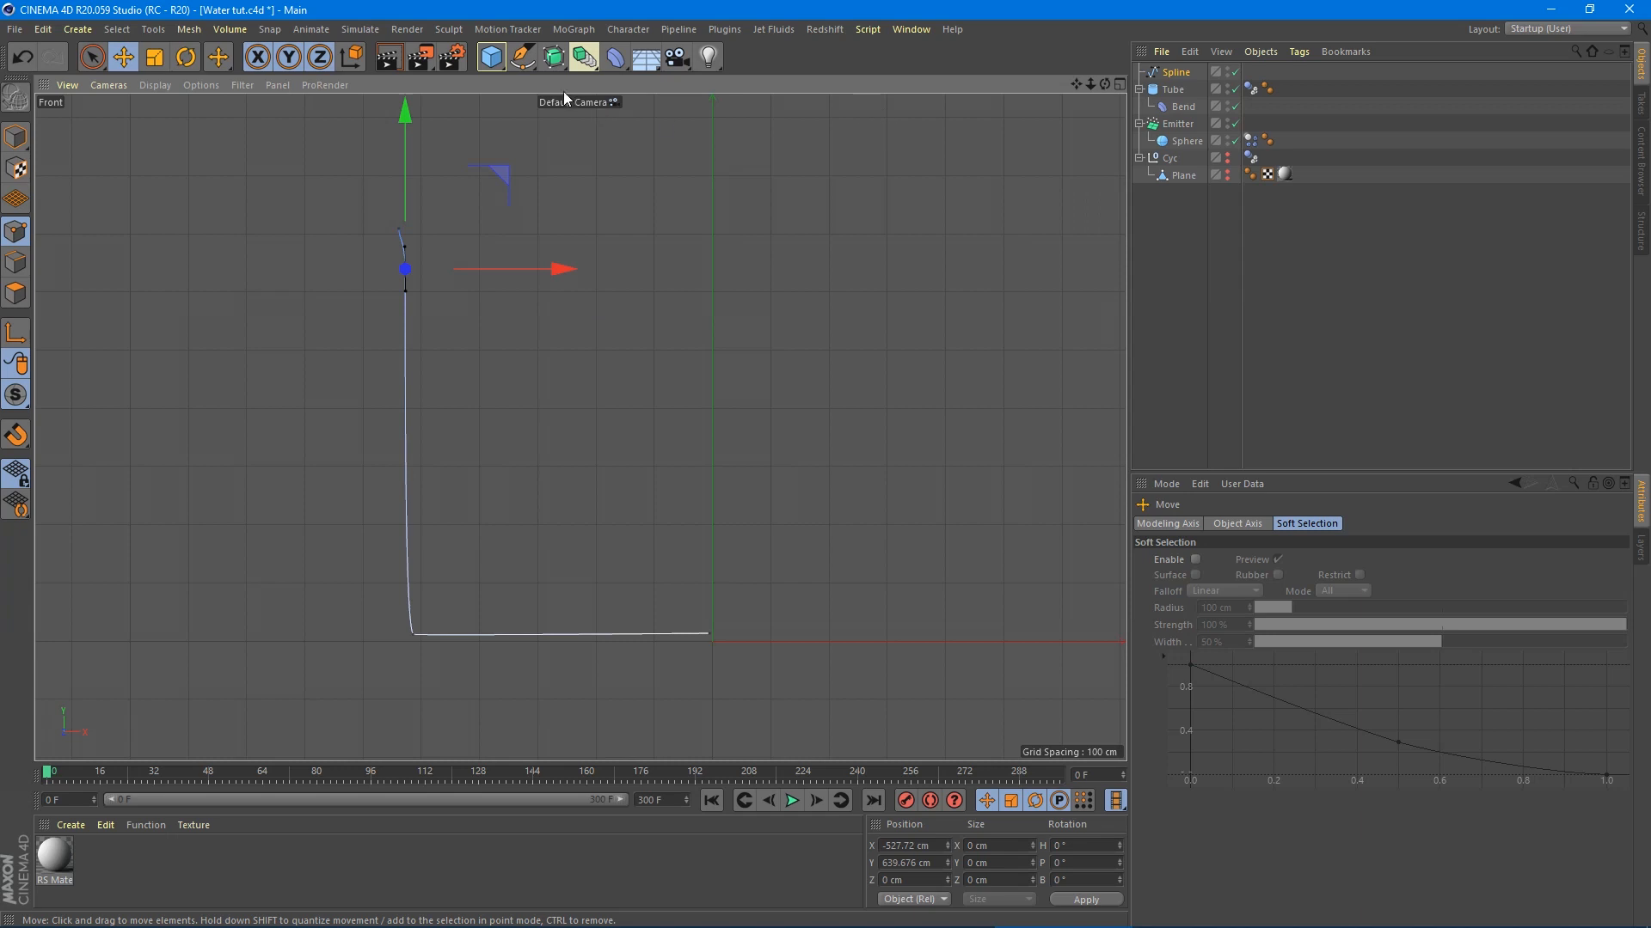
- Revolve the profile spline with a Lathe object and inspect the resulting container in the perspective view
left_click(1171, 72)
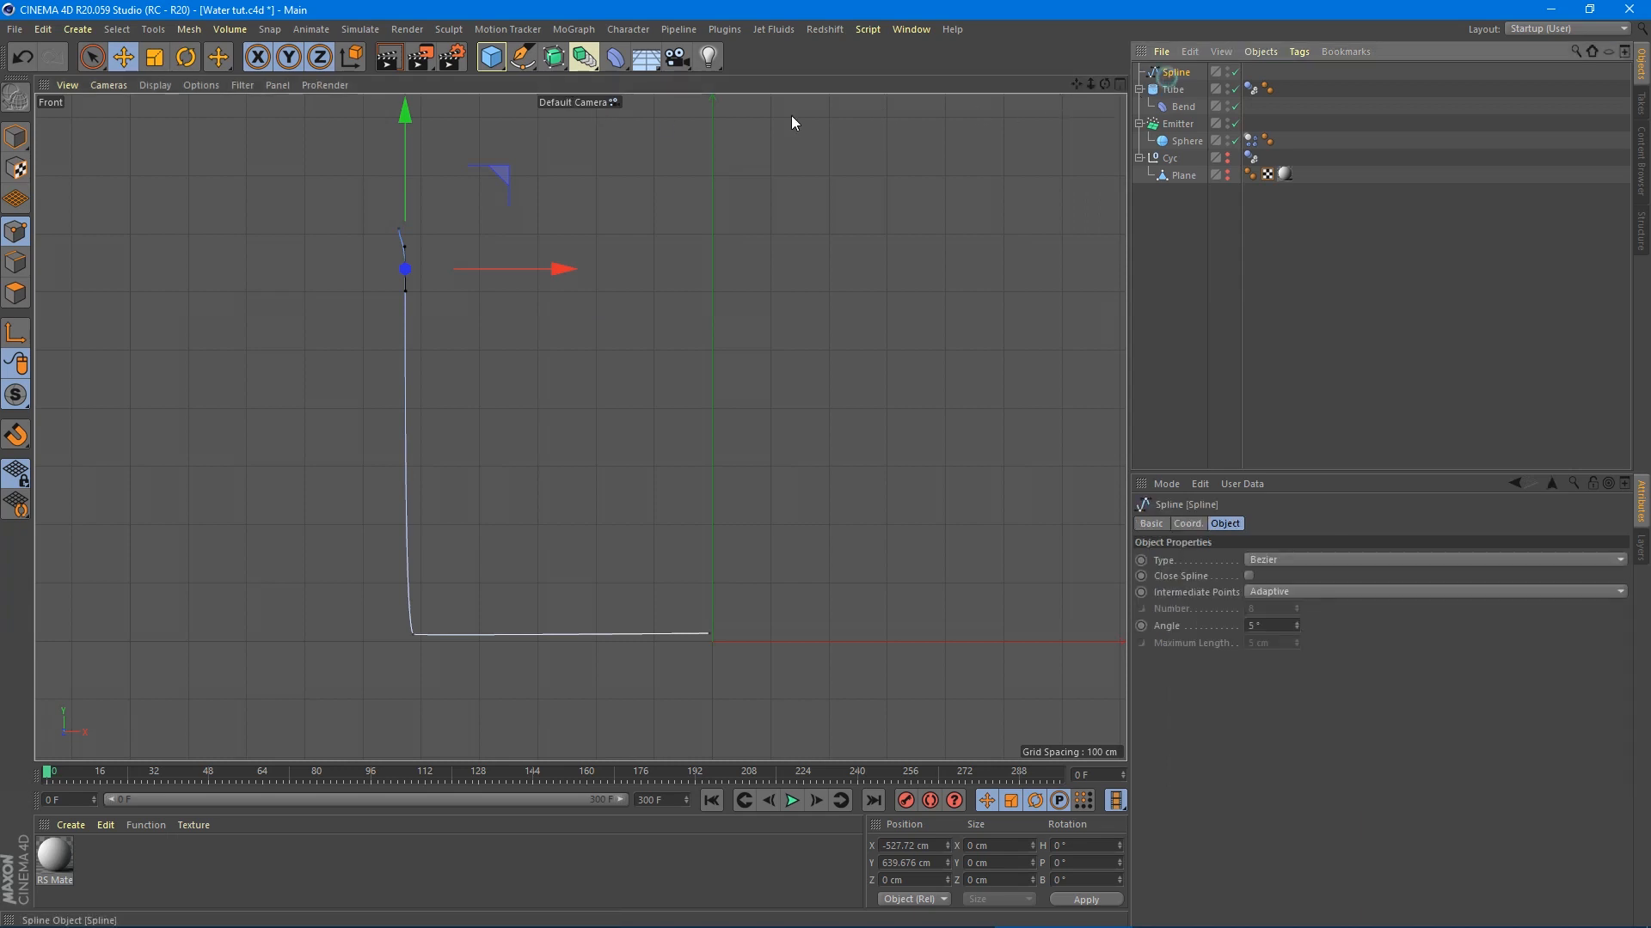
left_click(555, 58)
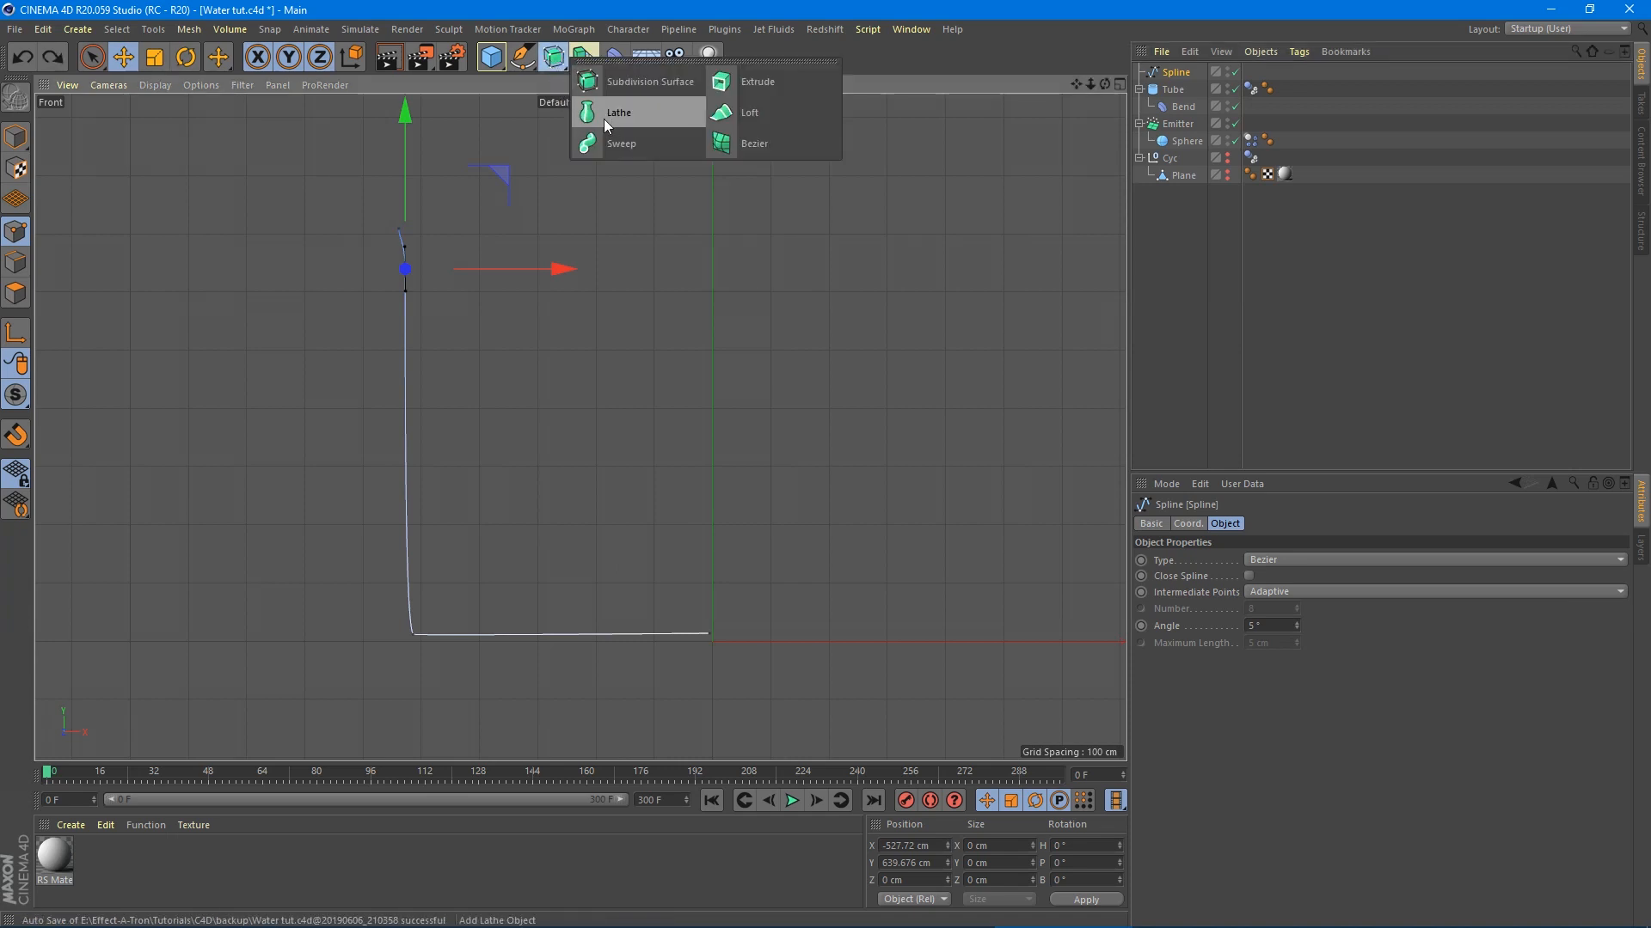
left_click(605, 120)
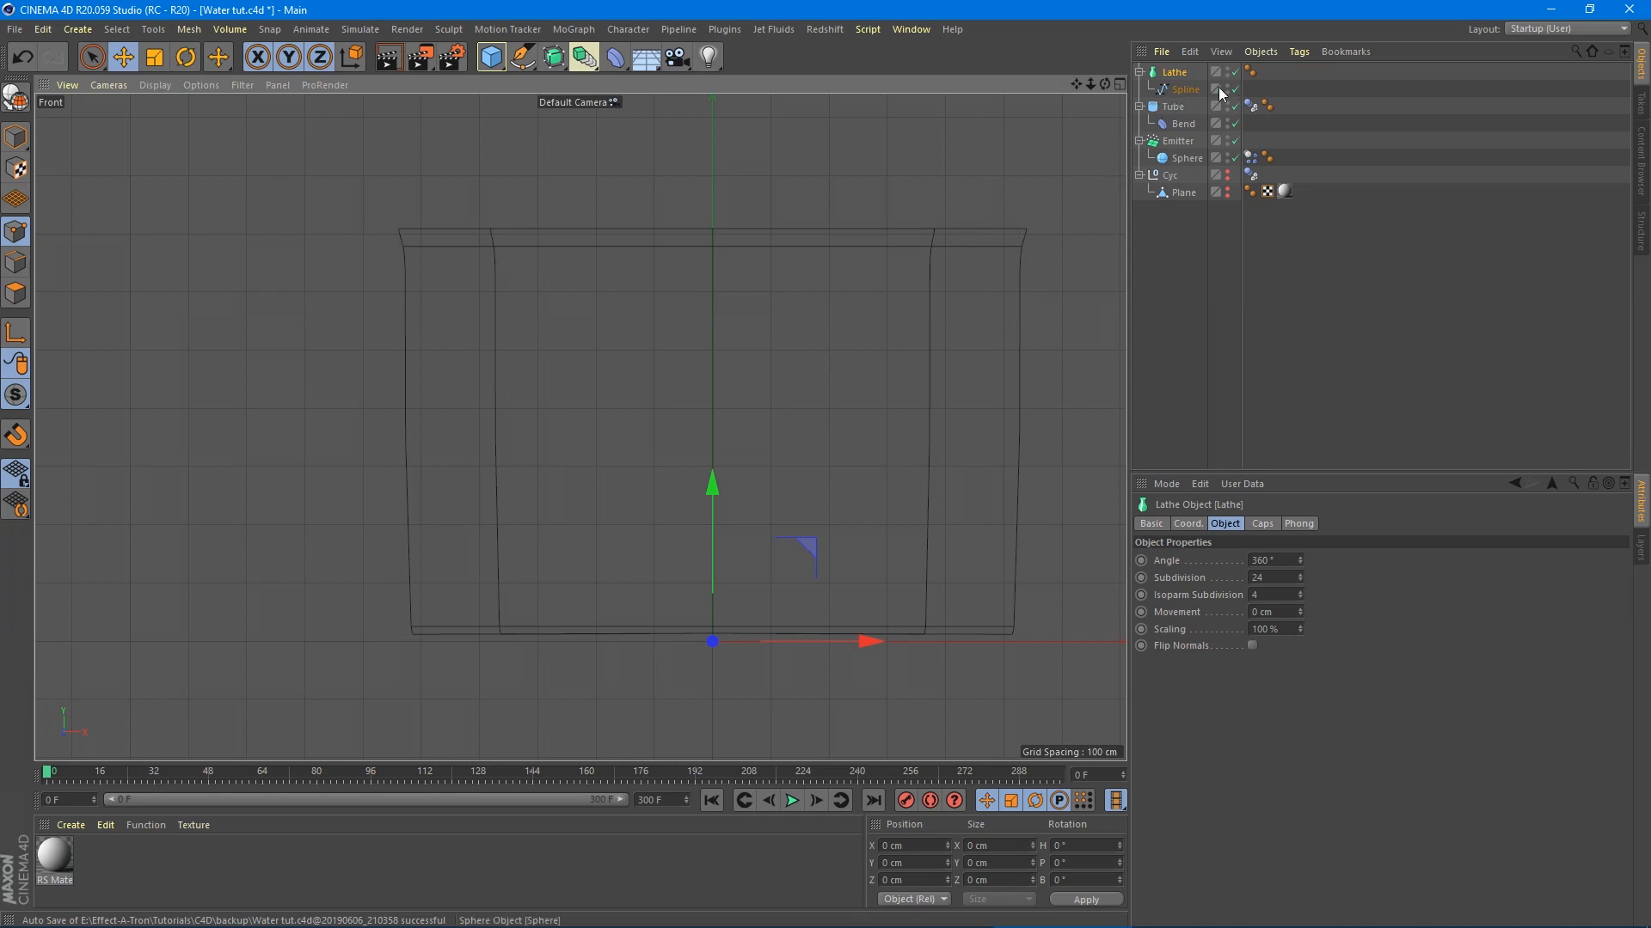
left_click(1257, 526)
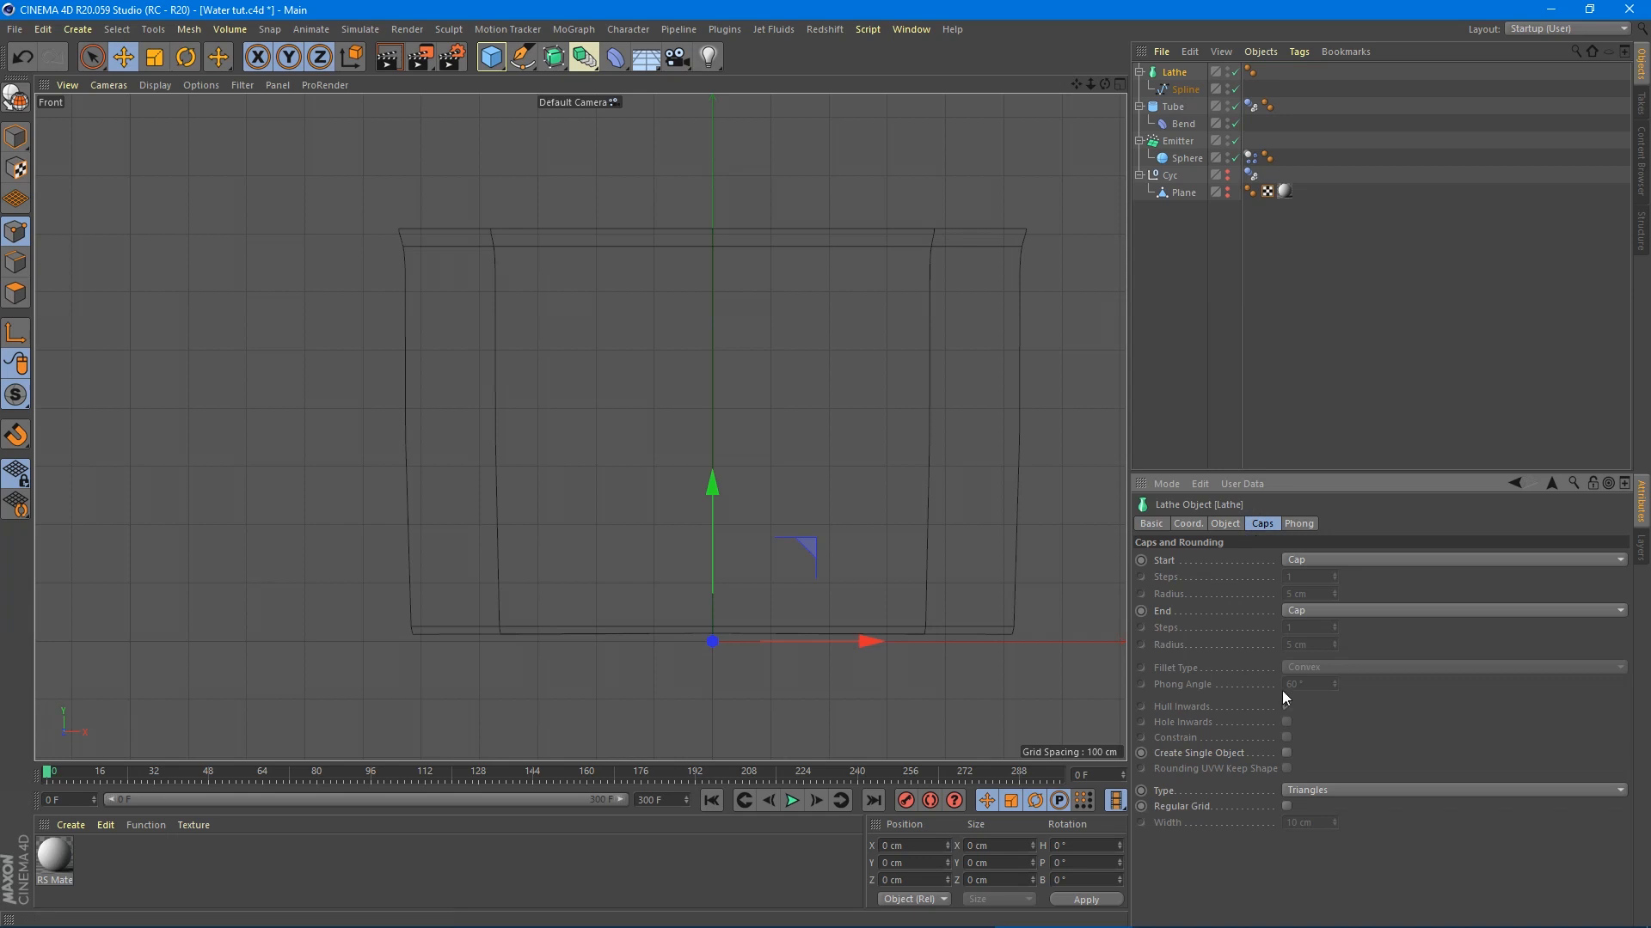
scroll(741, 540, "down", 5)
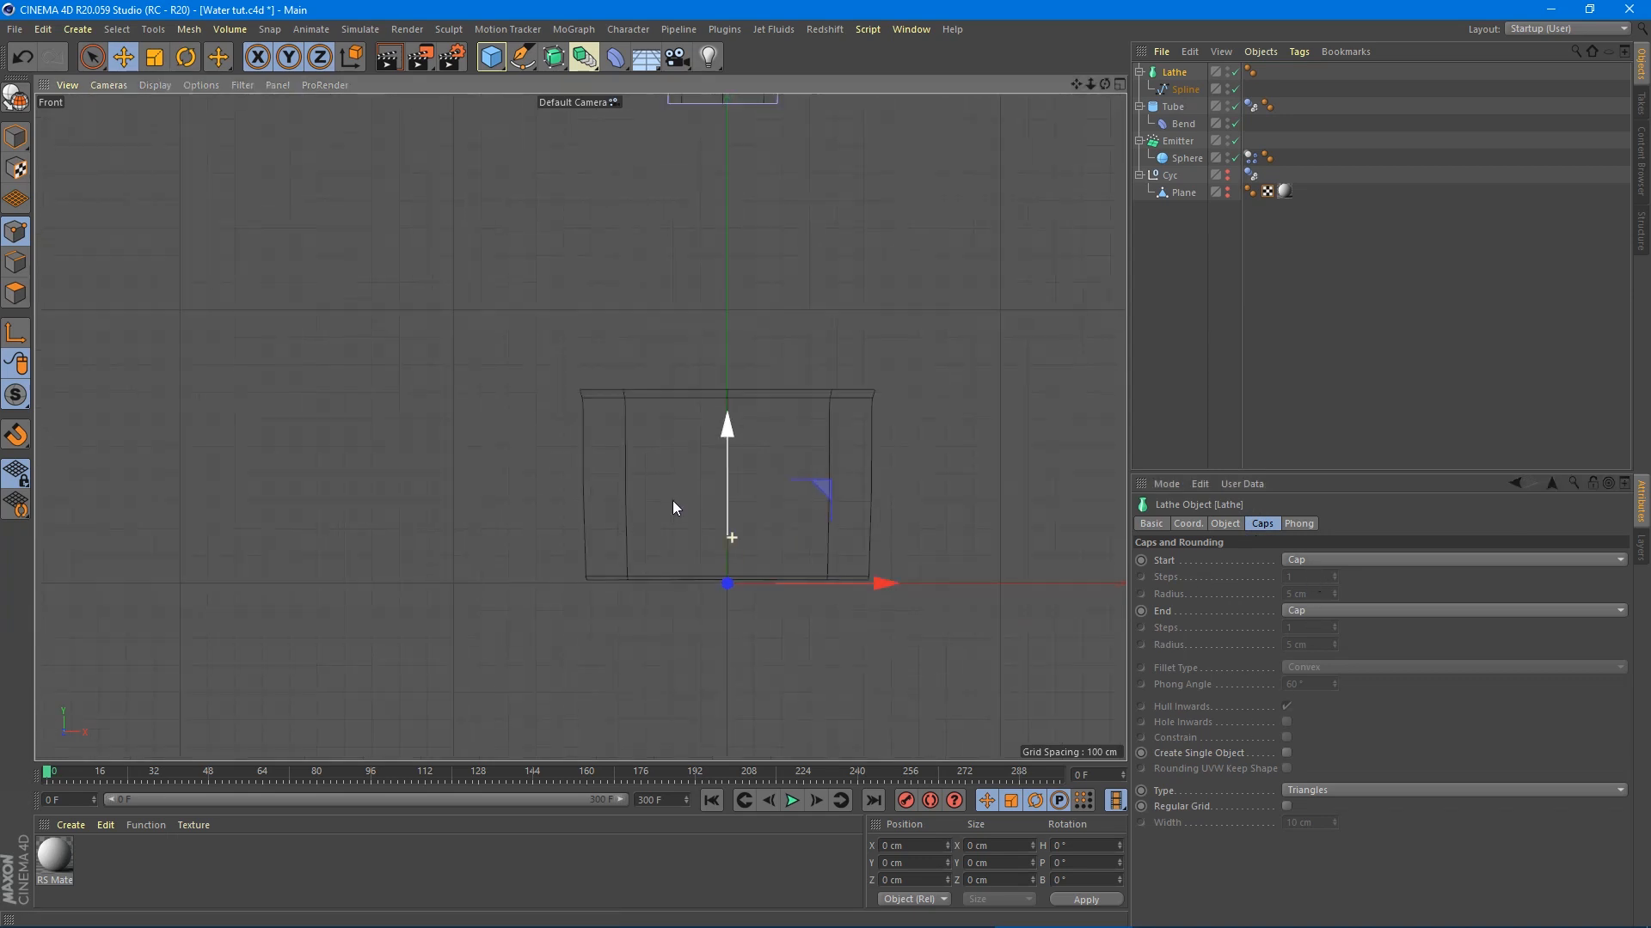
middle_click(672, 500)
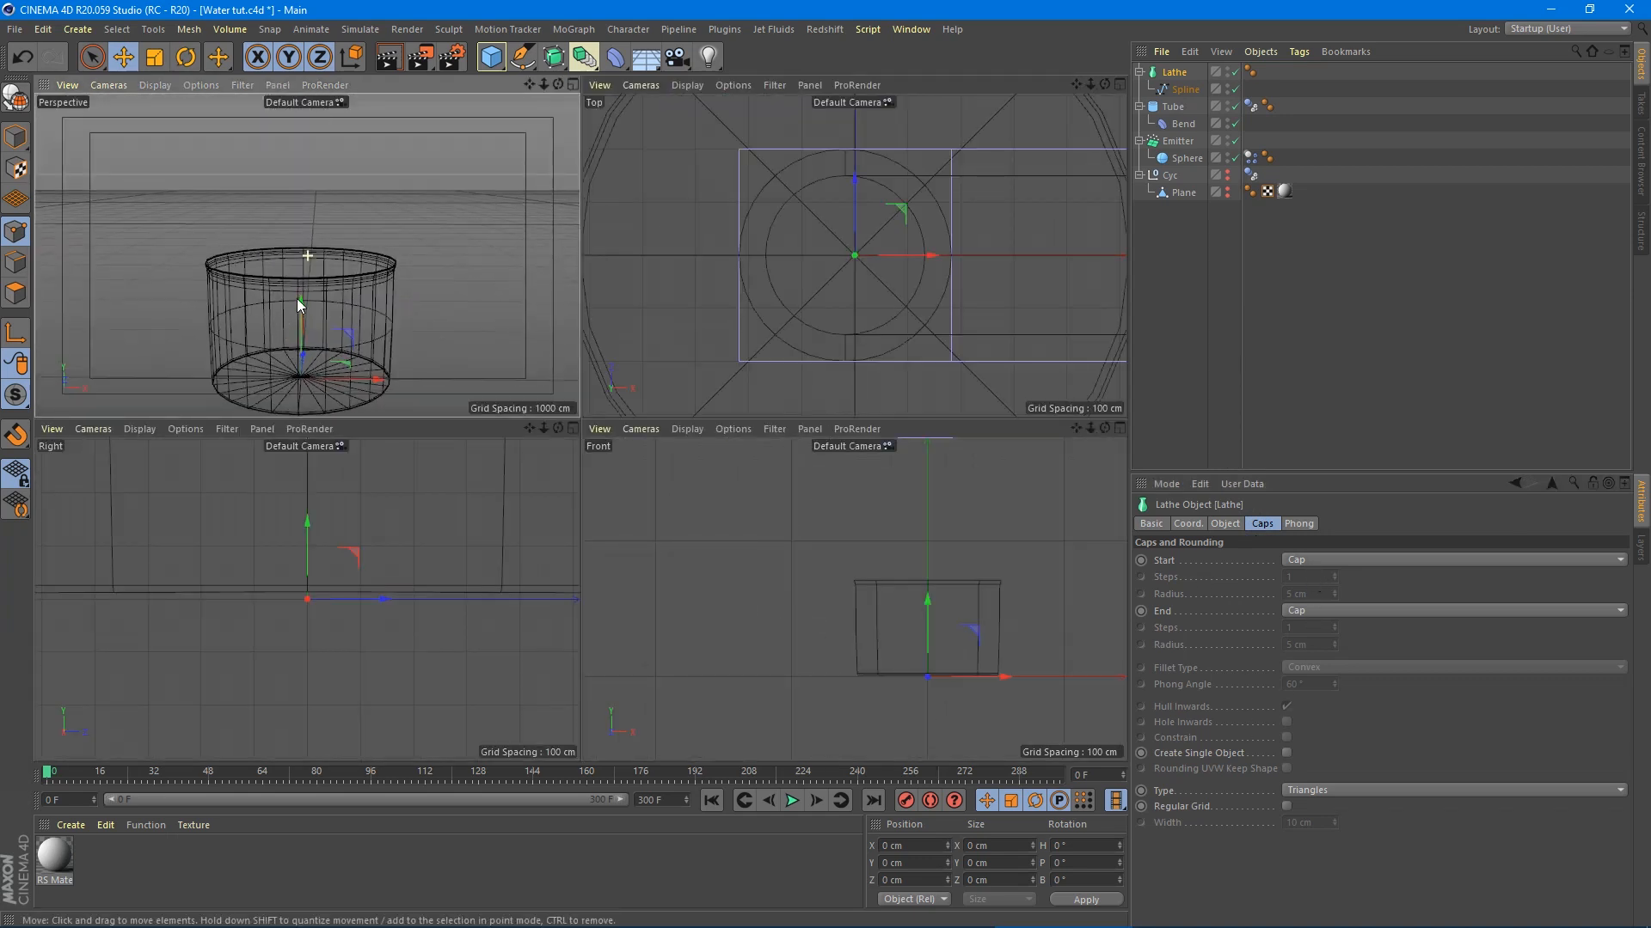
middle_click(341, 342)
left_click_drag(629, 505, 571, 537, "alt")
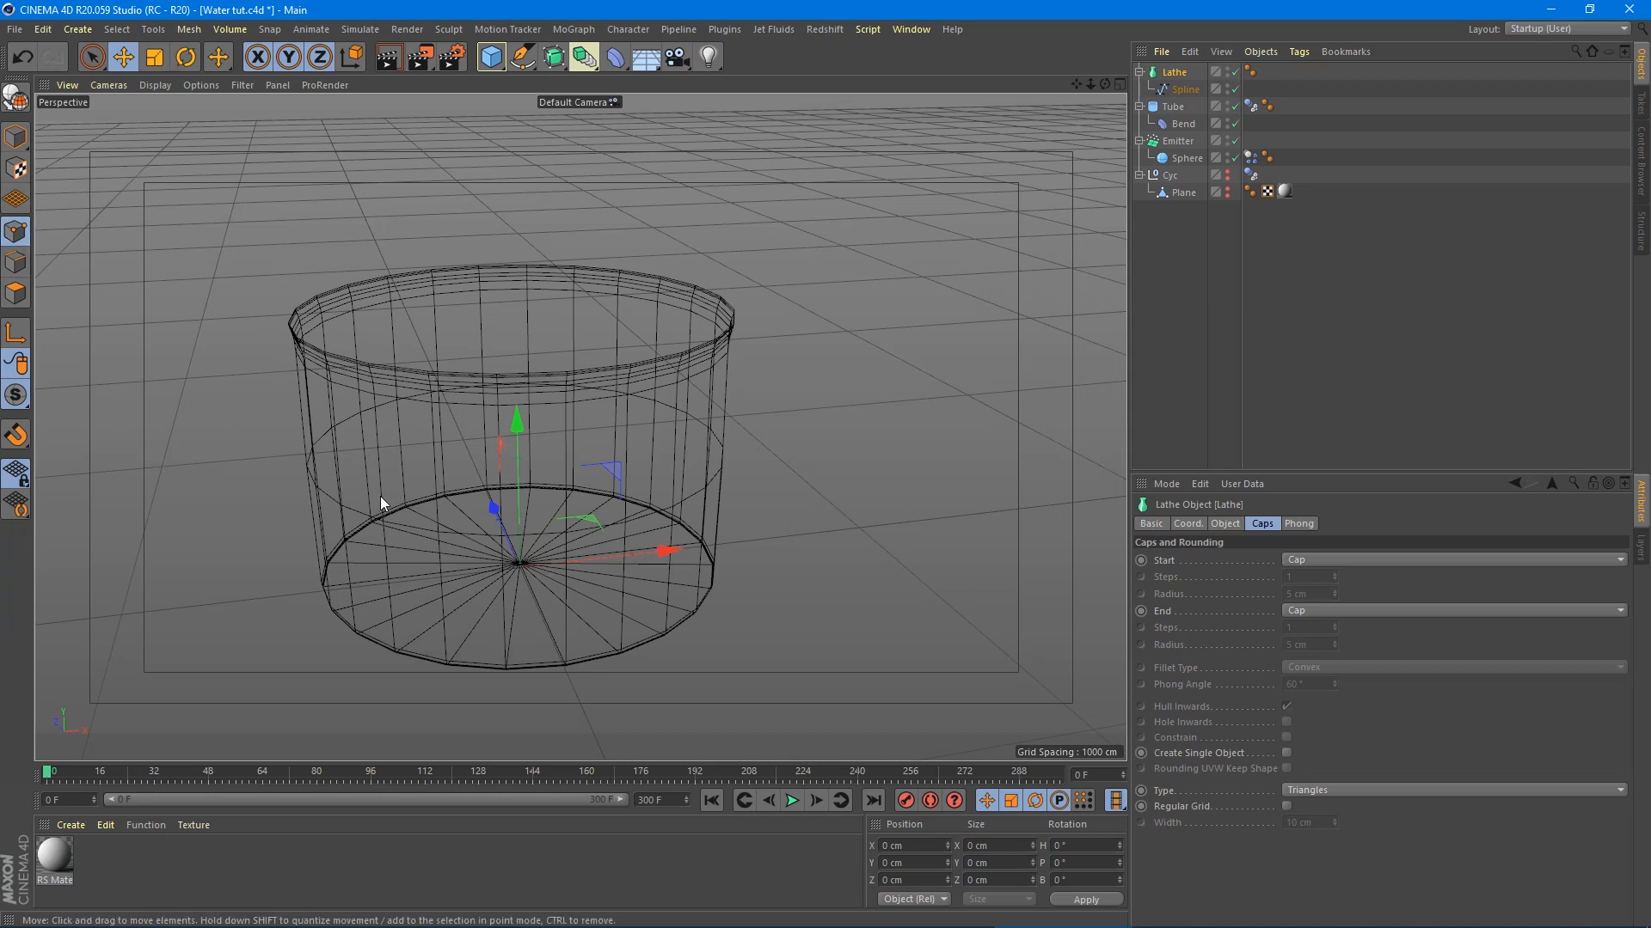
- Select the rim and bottom corner points of the lathed spline and move them inward together to about X -330 cm
left_click(1185, 88)
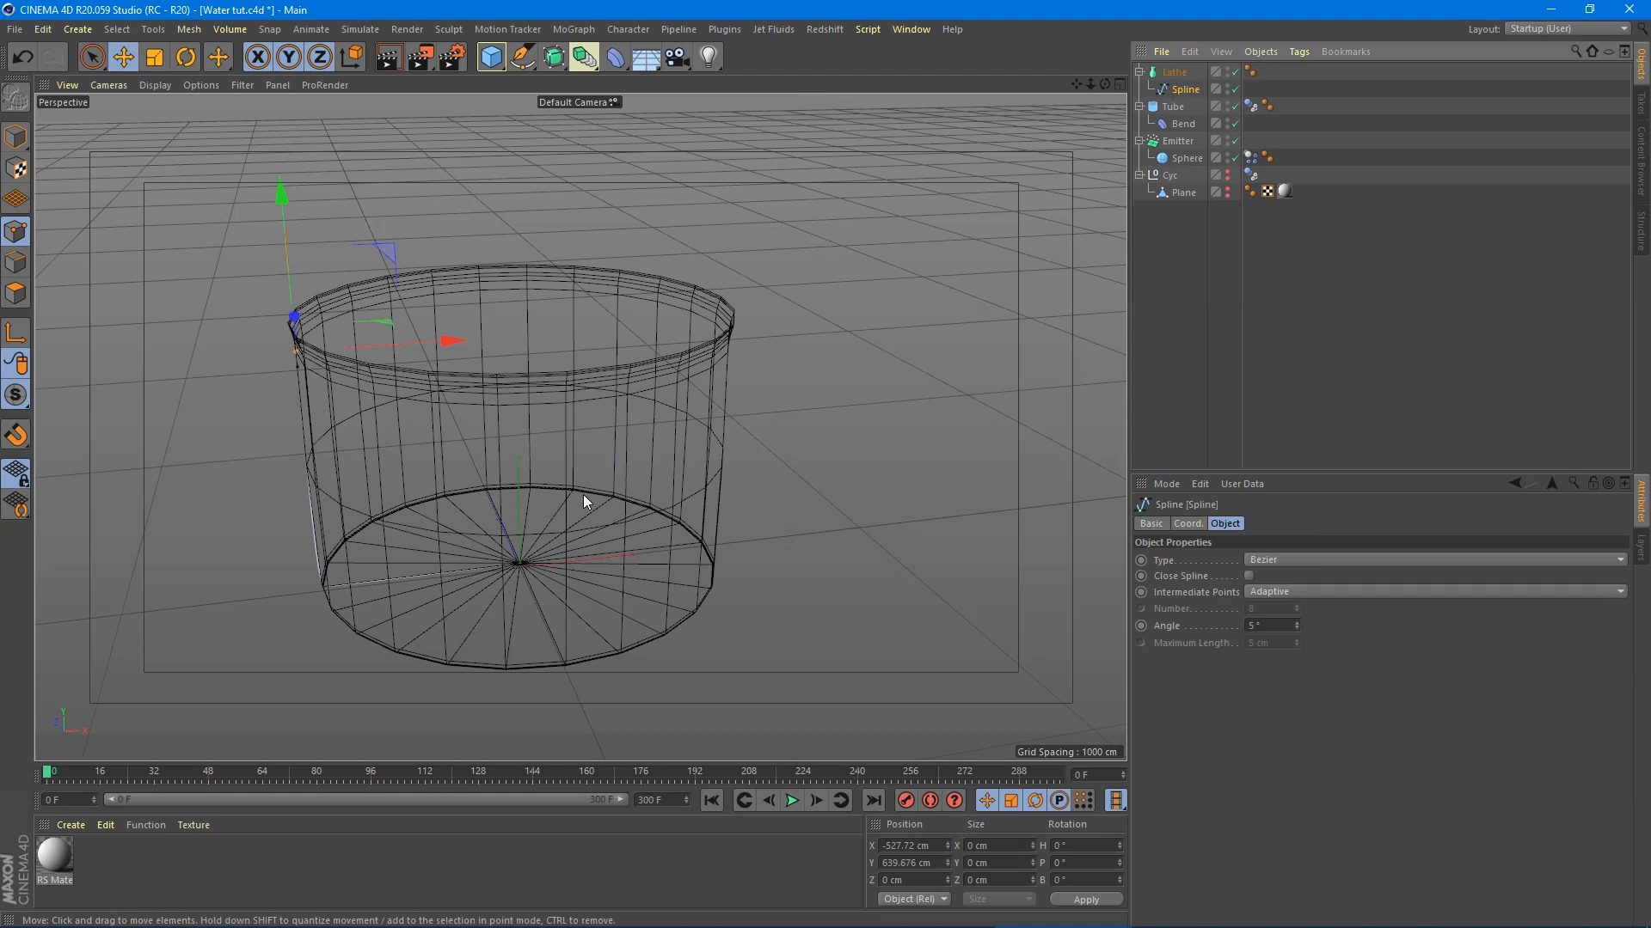
middle_click(583, 494)
middle_click_drag(271, 339, 255, 314, "alt")
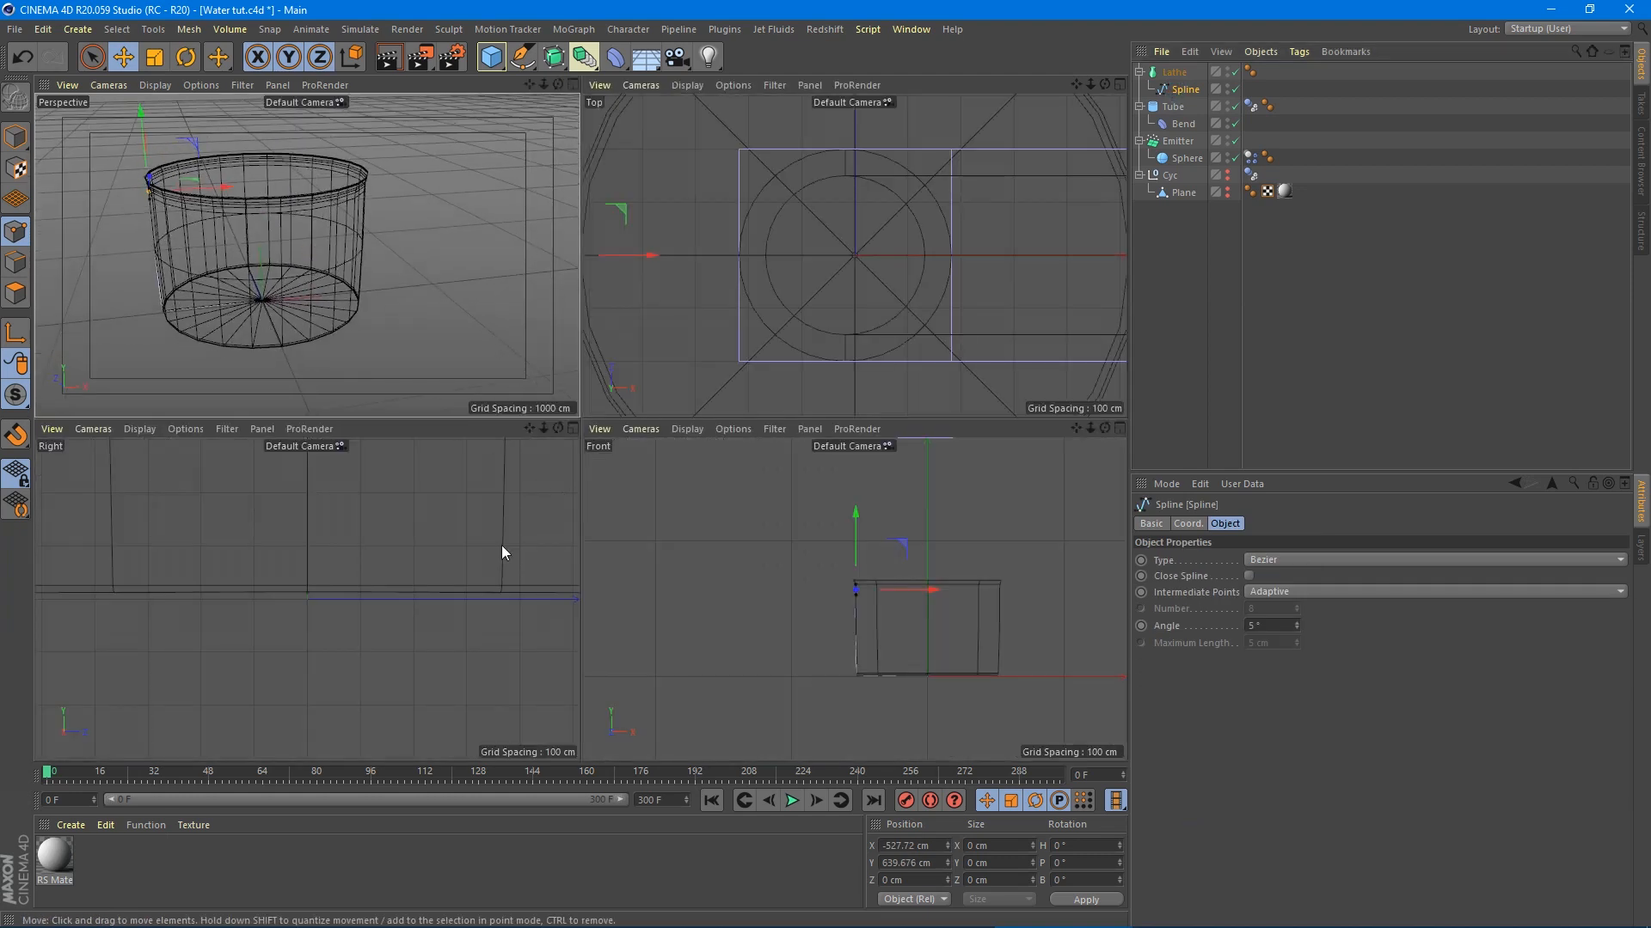
scroll(875, 612, "up", 3)
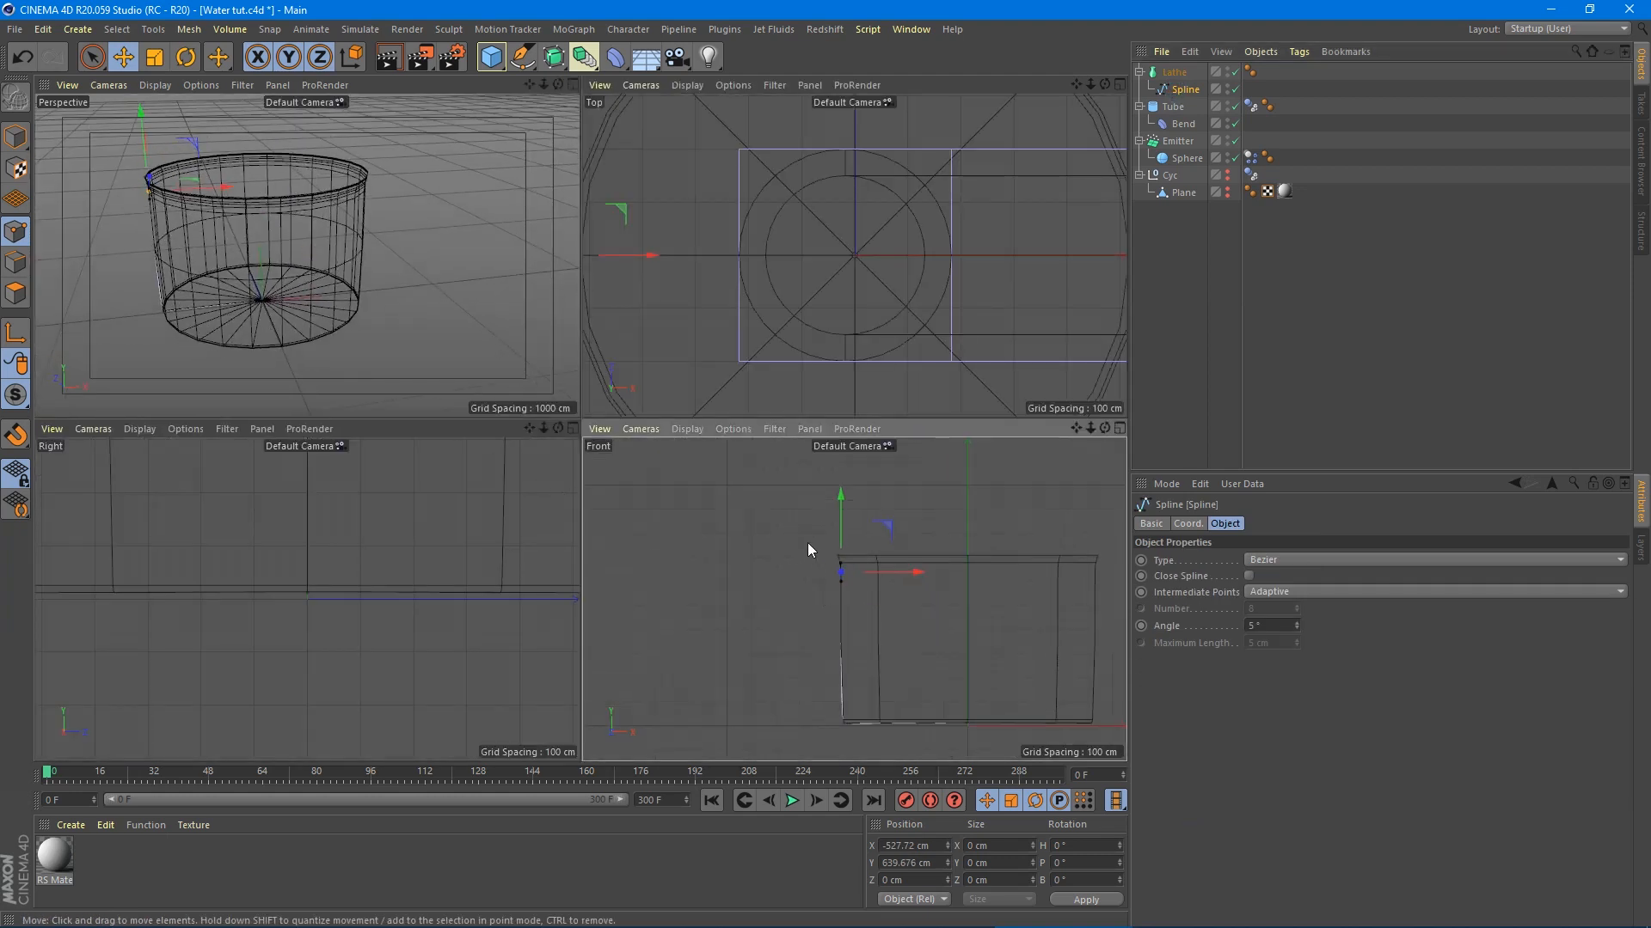
left_click(92, 57)
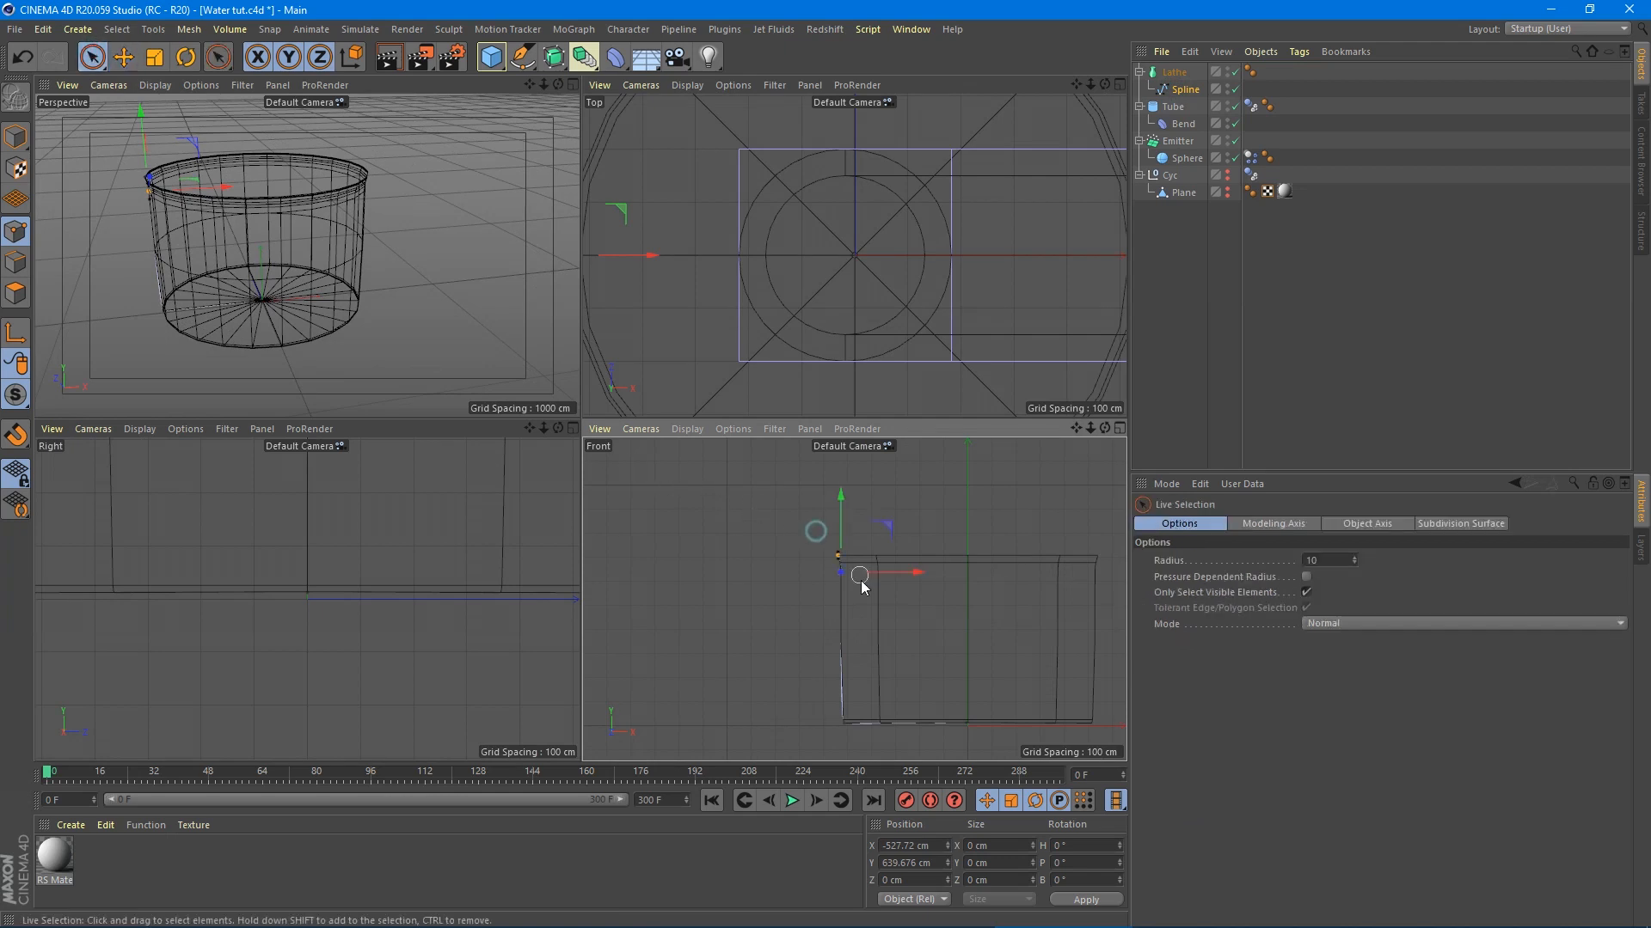
left_click_drag(831, 537, 833, 535)
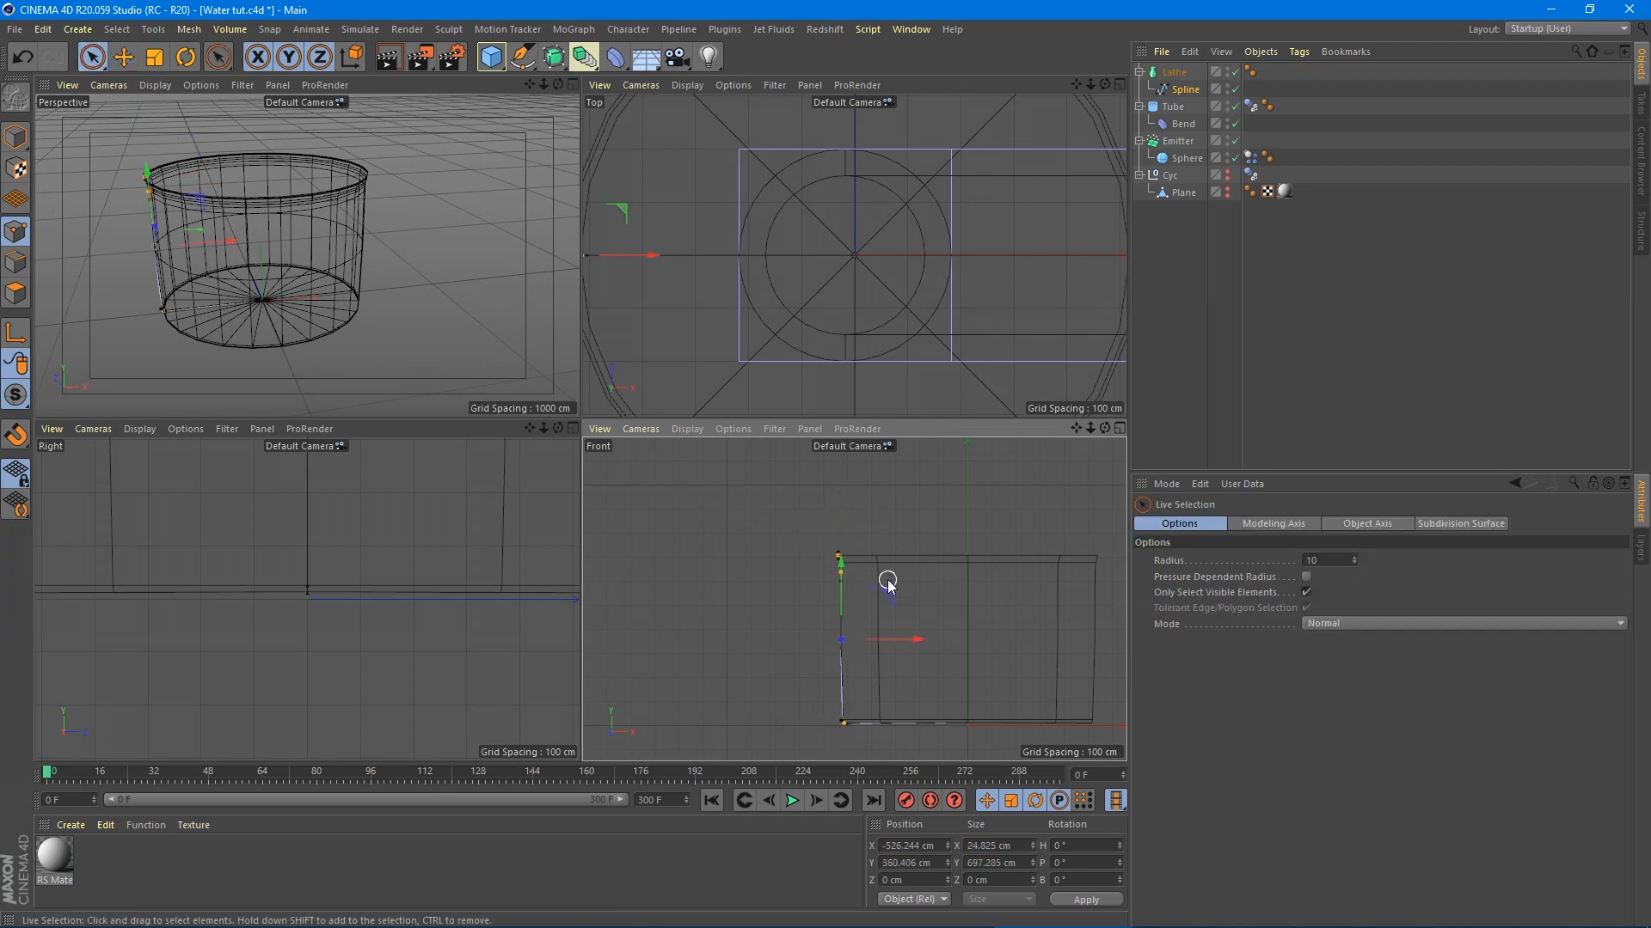
left_click_drag(889, 642, 933, 645)
- Move the profile's two rim points up and outward, and shift the bottom corner point outward to about X -650 cm
scroll(840, 617, "down", 5)
scroll(840, 618, "up", 5)
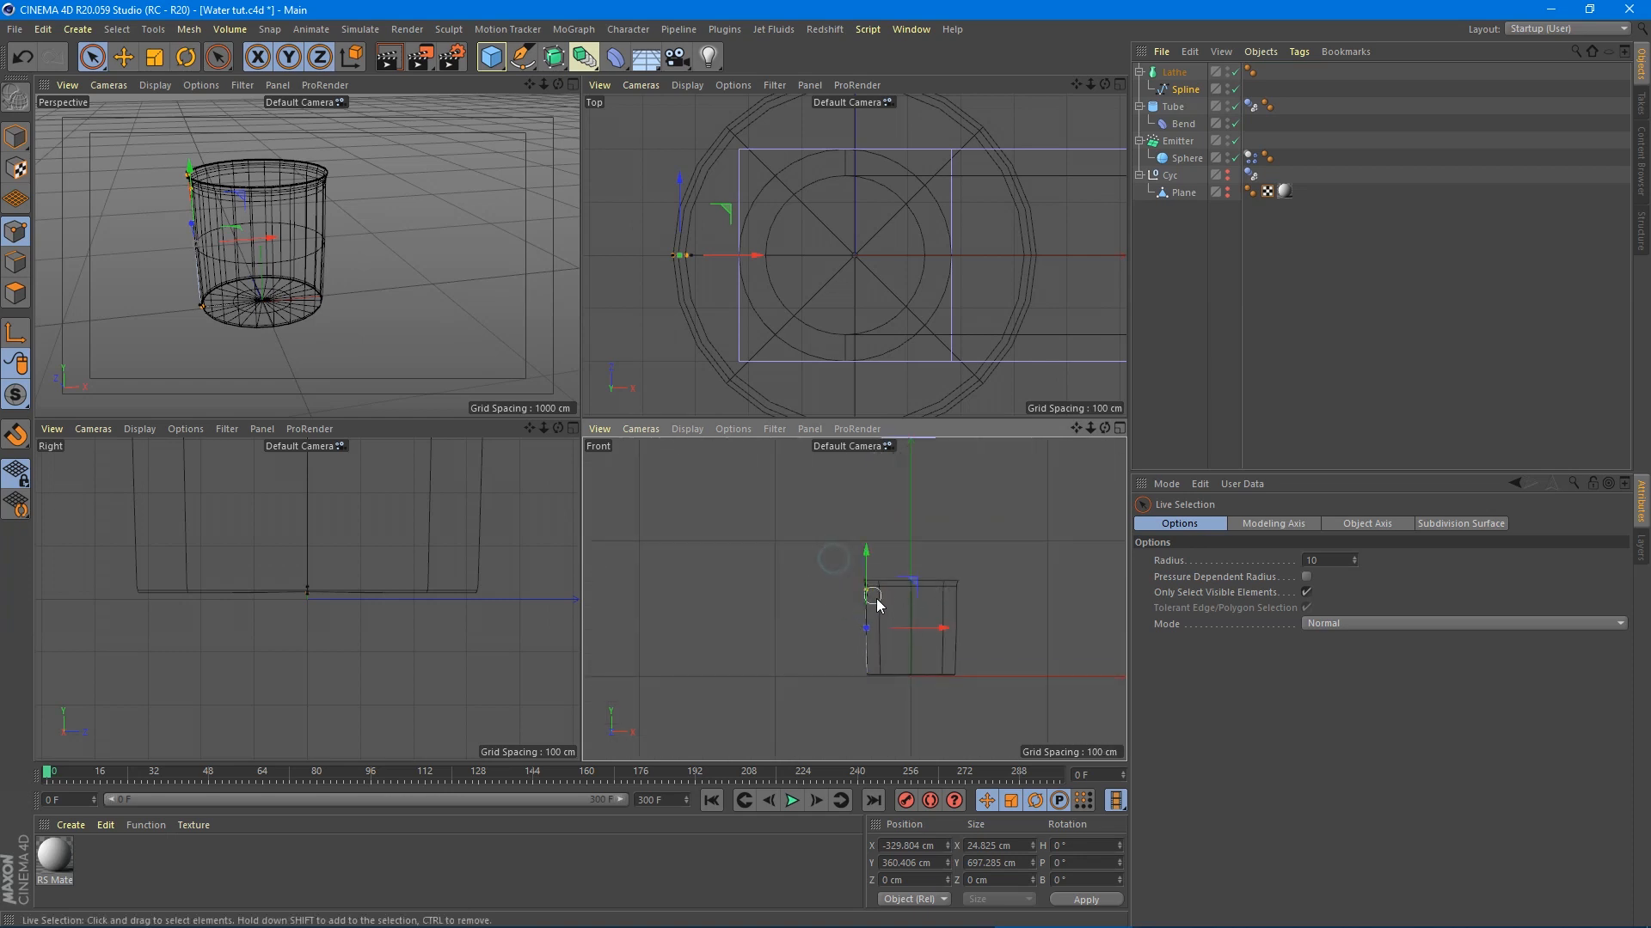
left_click_drag(918, 549, 841, 449)
scroll(896, 557, "down", 3)
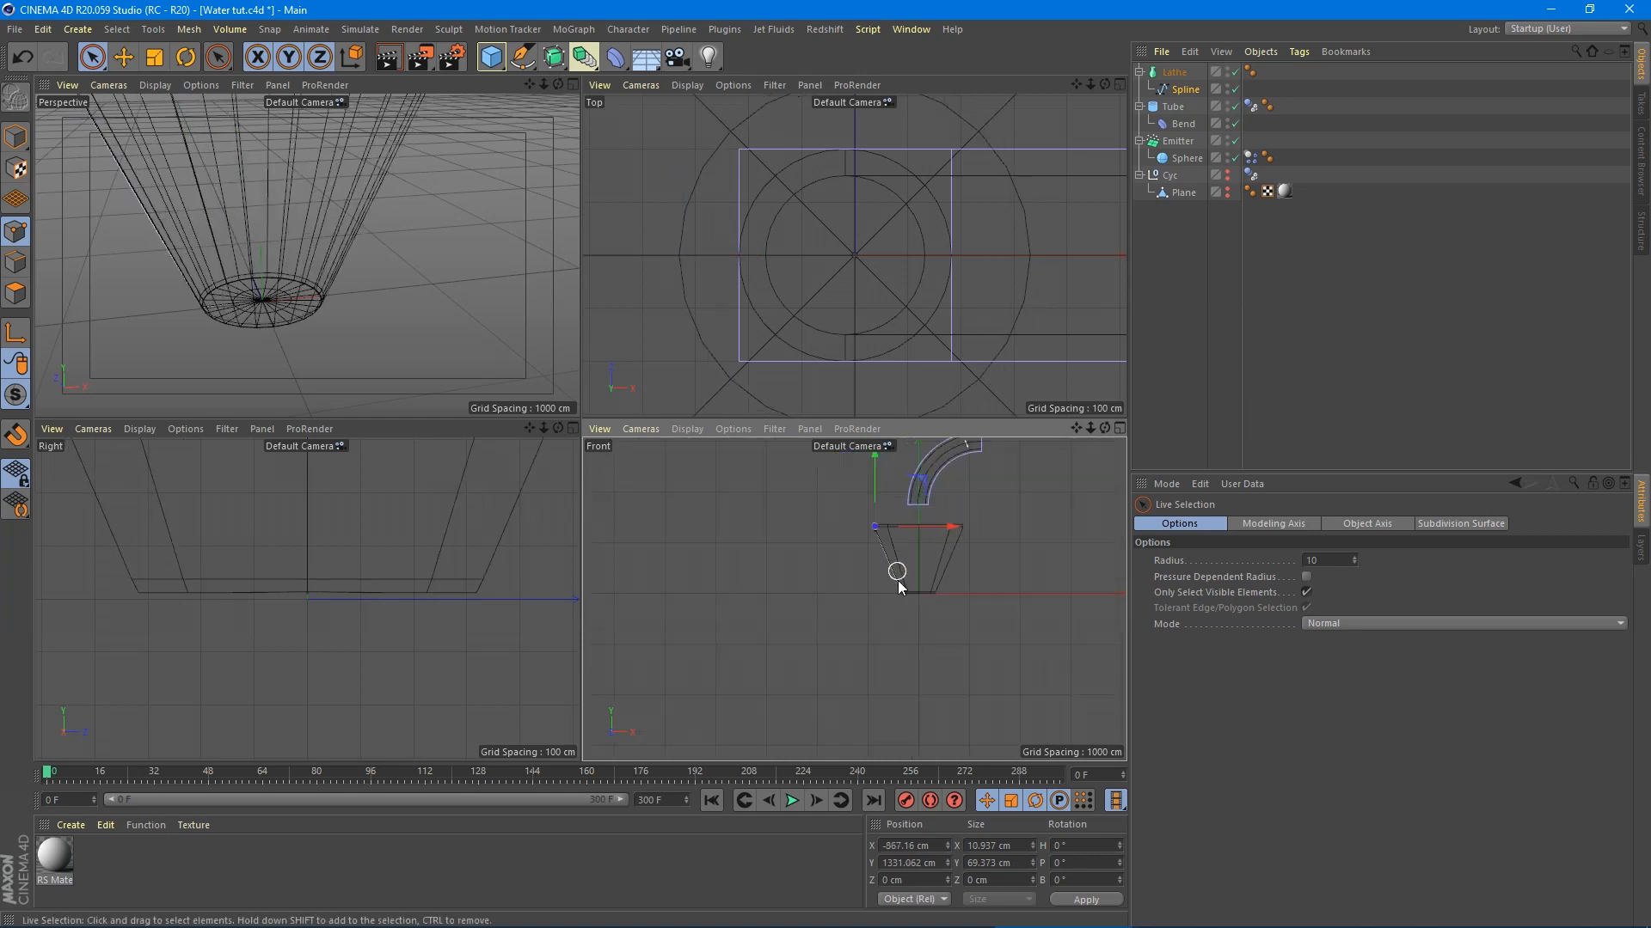
left_click_drag(918, 472, 928, 487)
left_click(902, 595)
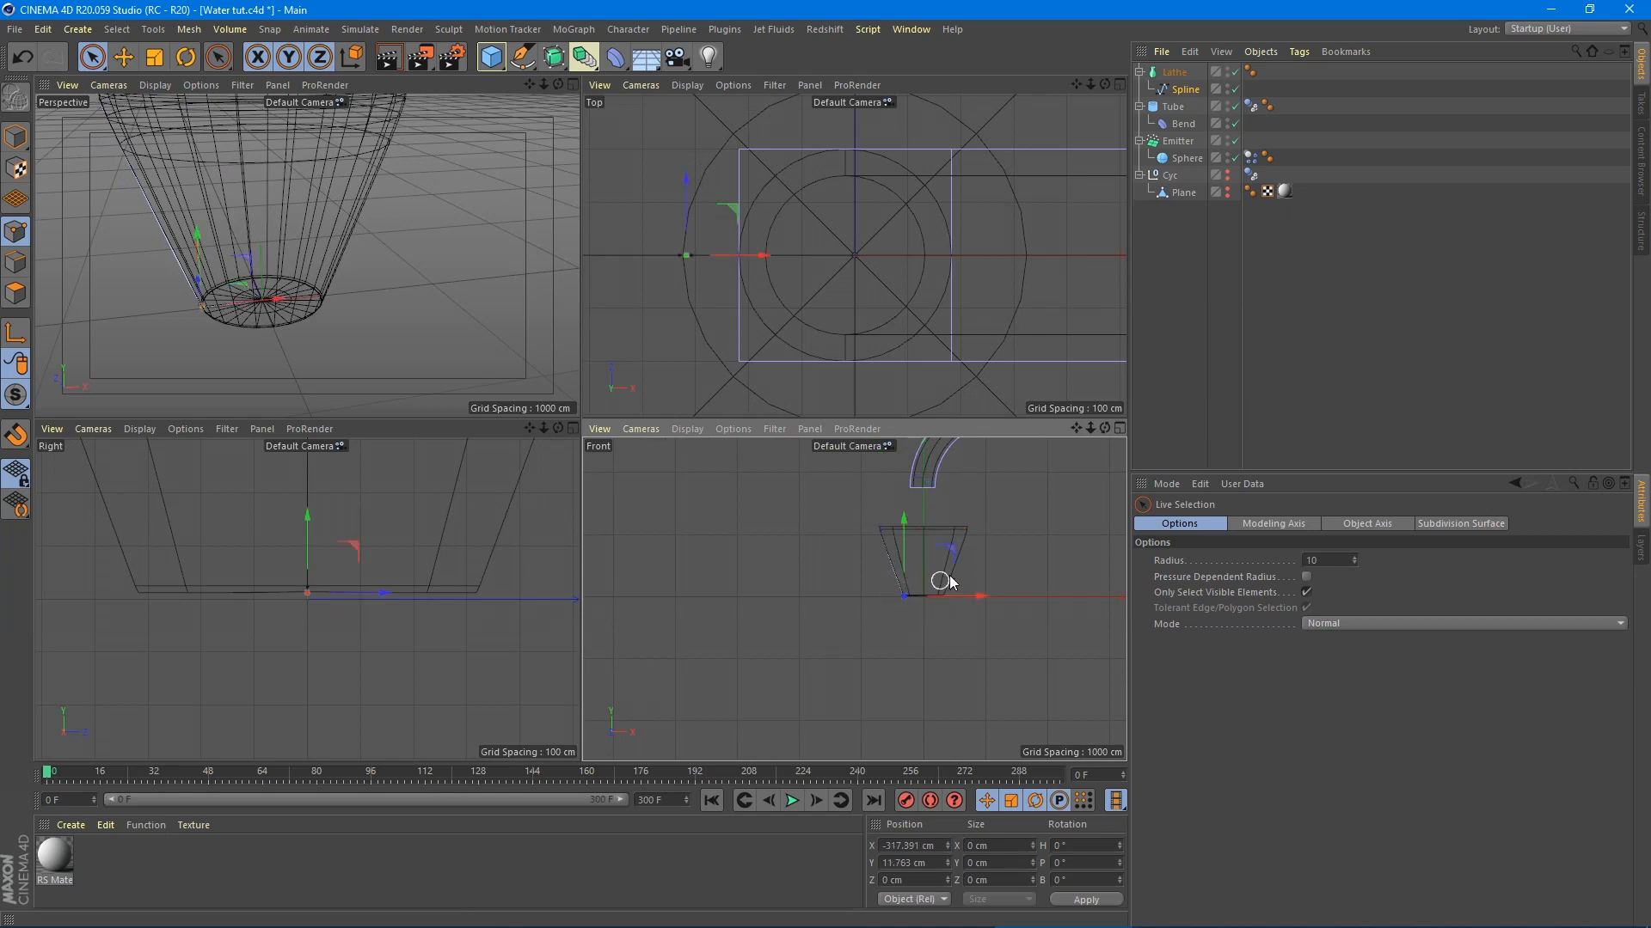
left_click_drag(951, 595, 896, 626)
- Pull the bottom corner point's outer tangent far outward in the front view to give the container a broadly rounded base
scroll(890, 614, "up", 10)
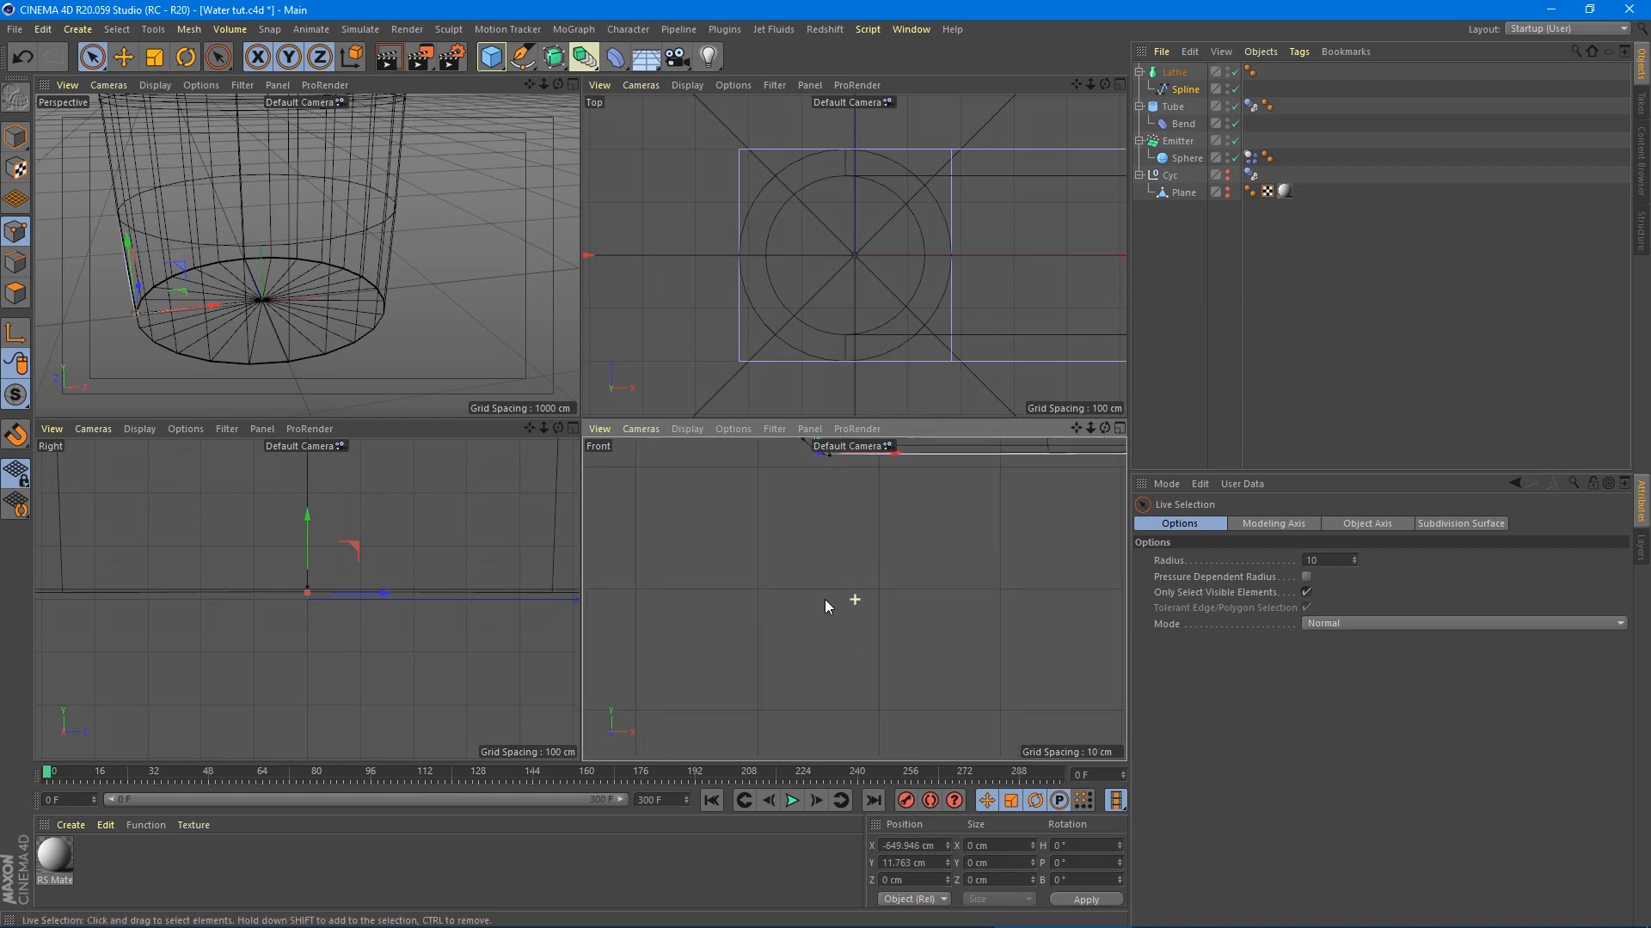
left_click(123, 57)
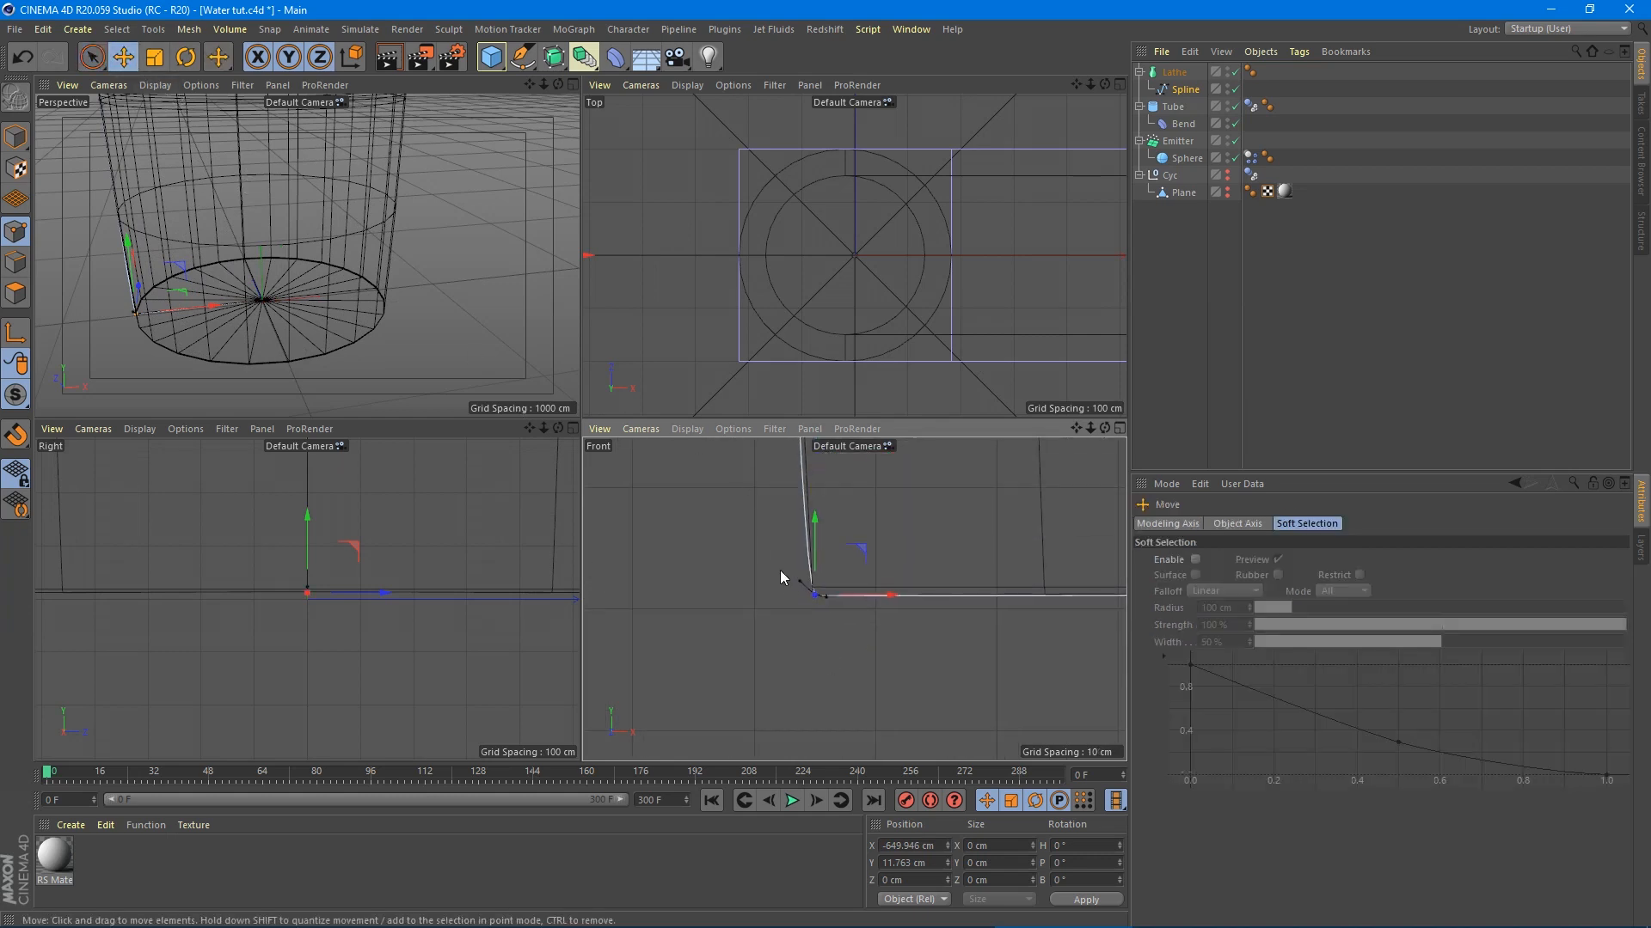
left_click_drag(794, 583, 773, 582)
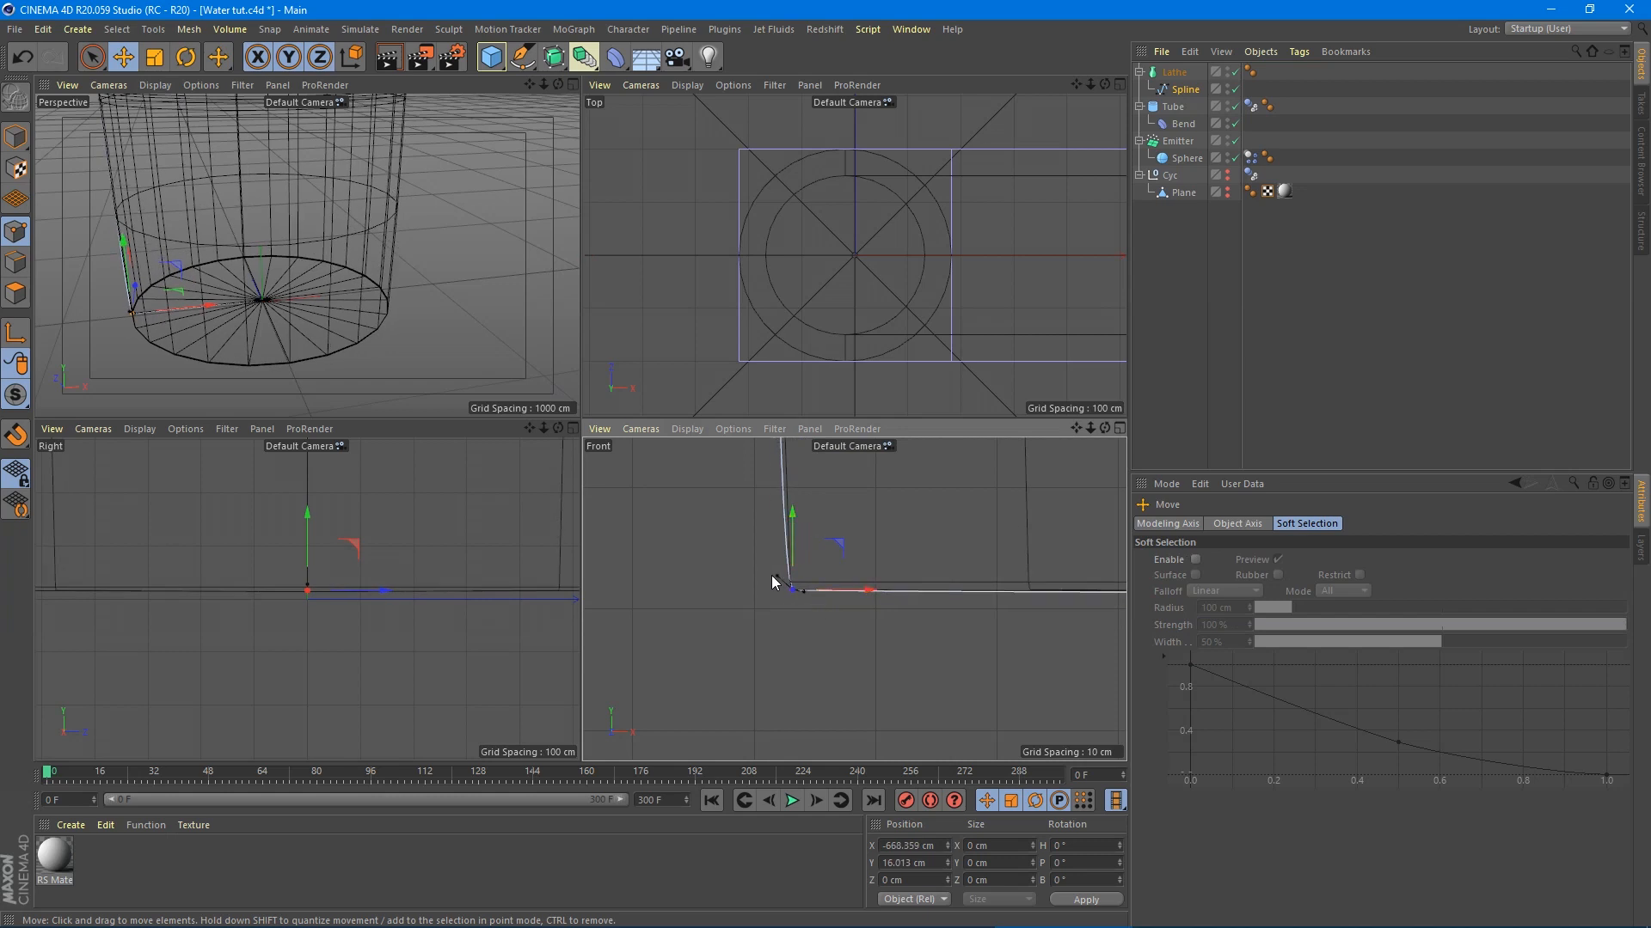
key("ctrl+z")
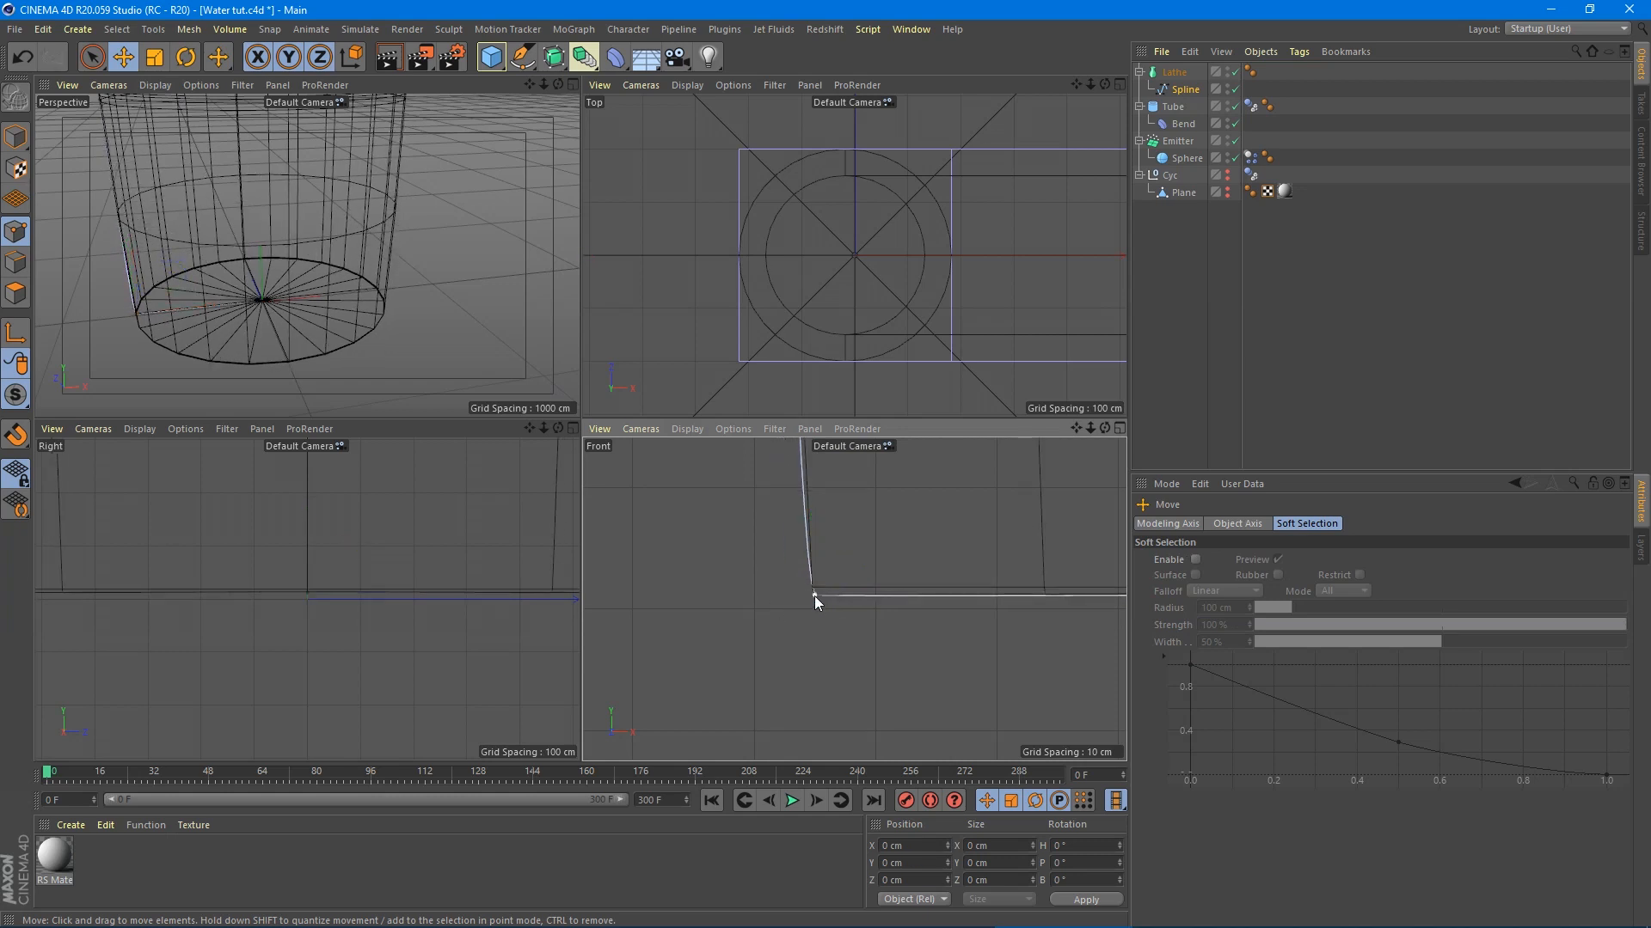
left_click_drag(796, 580, 571, 564)
scroll(424, 317, "down", 3)
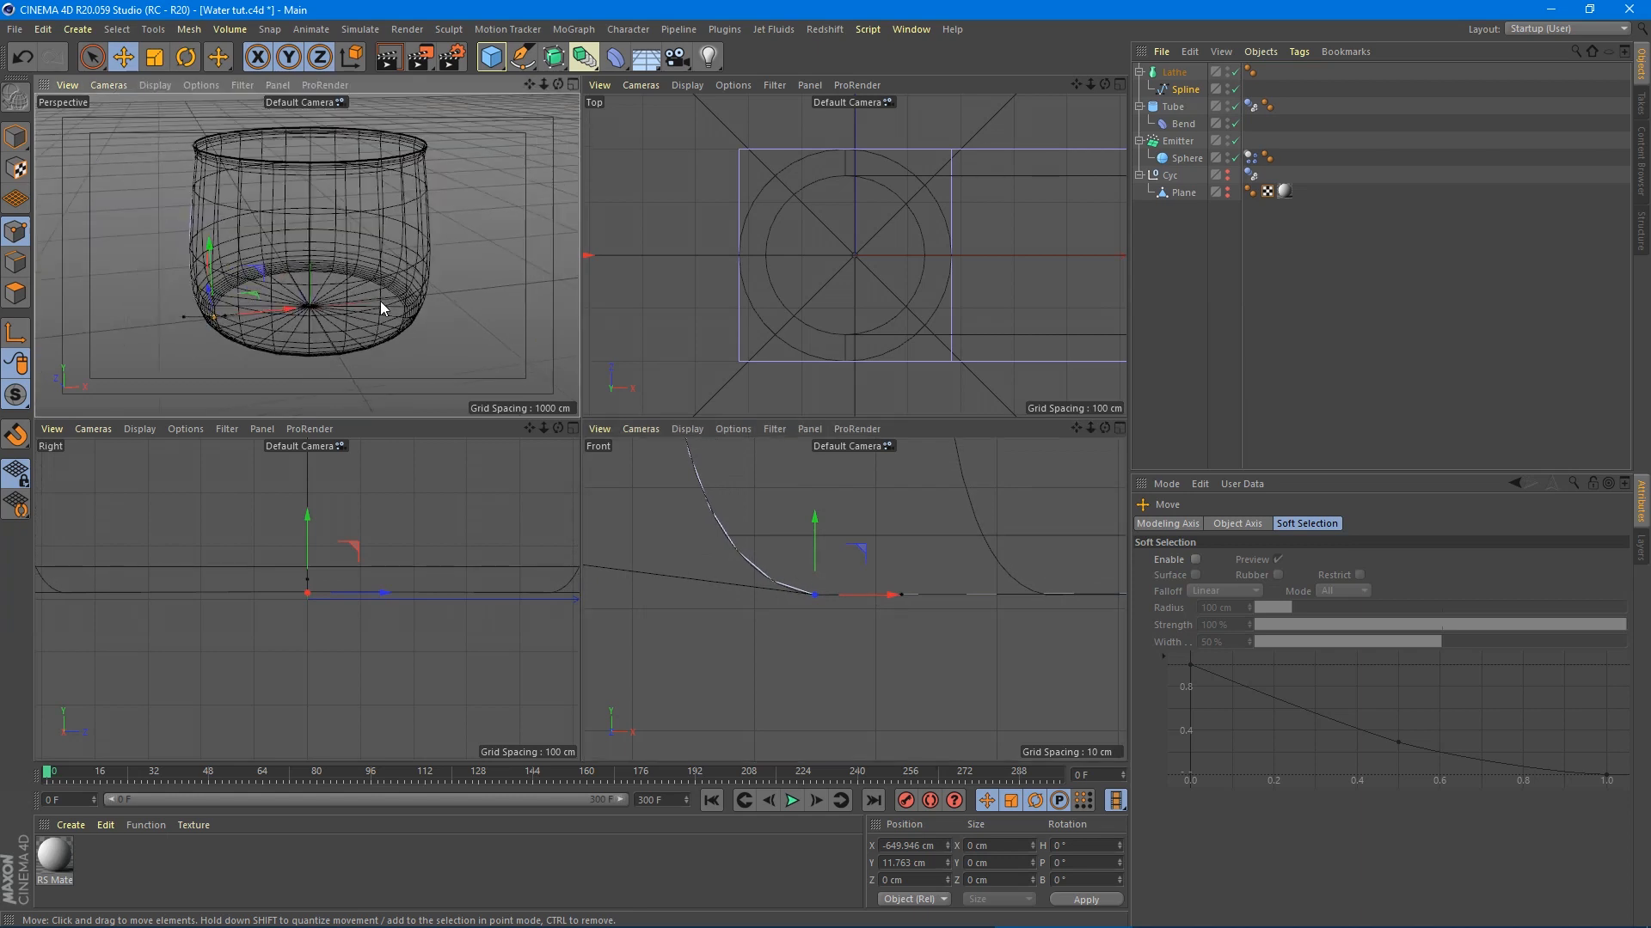
- Select all points of the container's profile spline and move them inward to about X -523 cm
scroll(380, 301, "down", 2)
middle_click(466, 324)
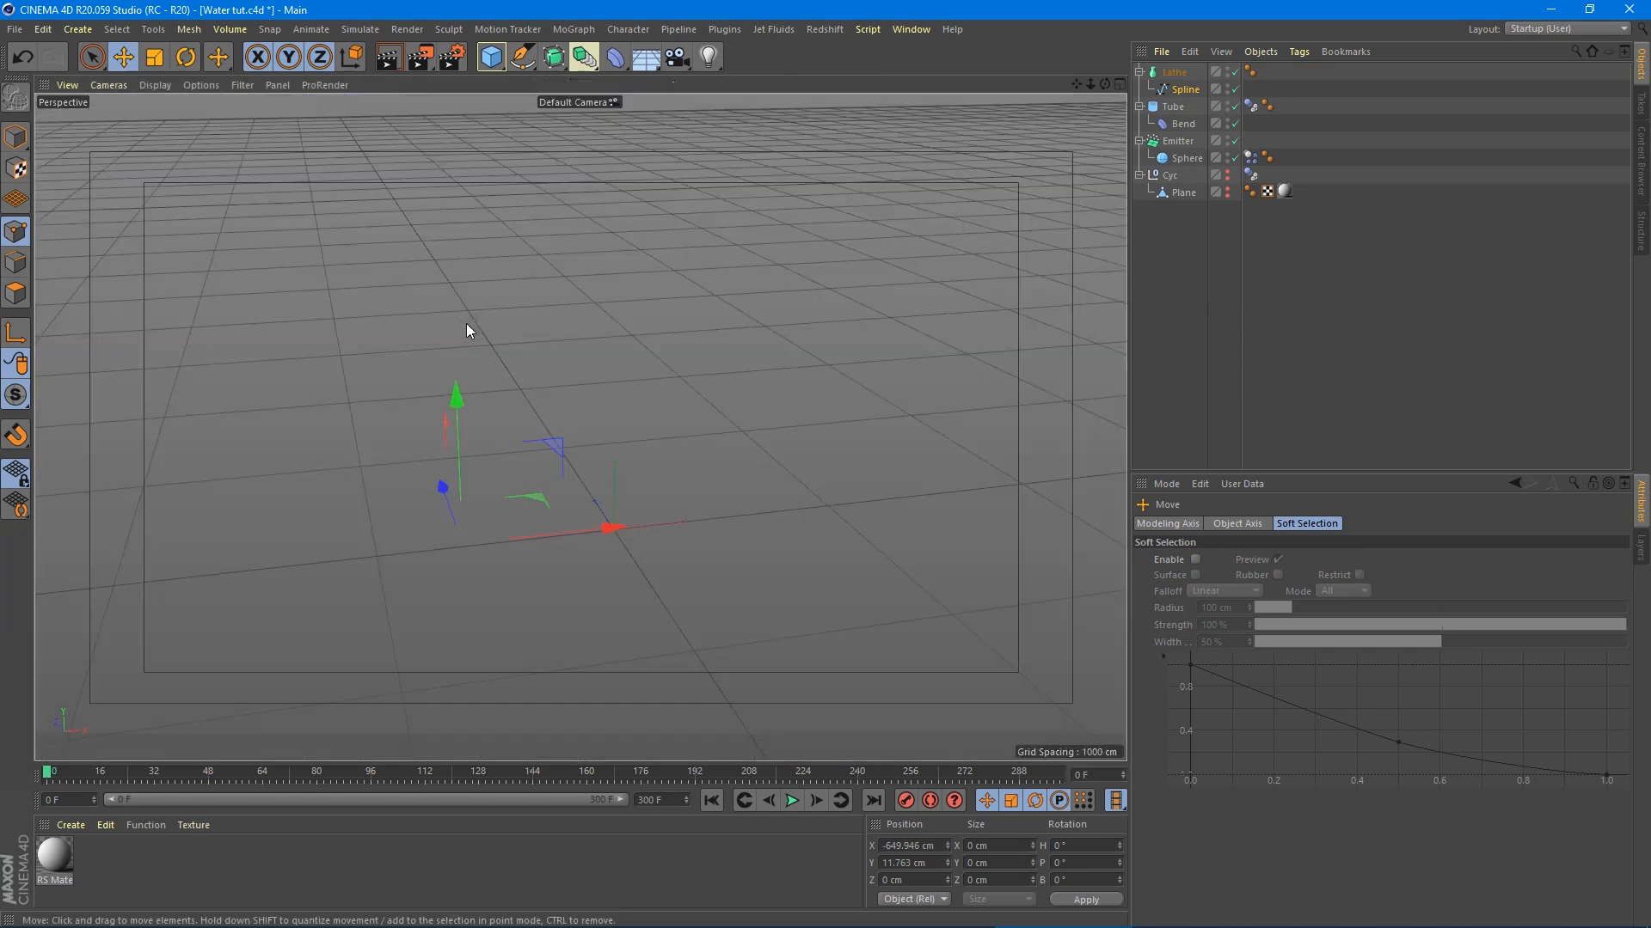
left_click_drag(694, 428, 659, 404, "alt")
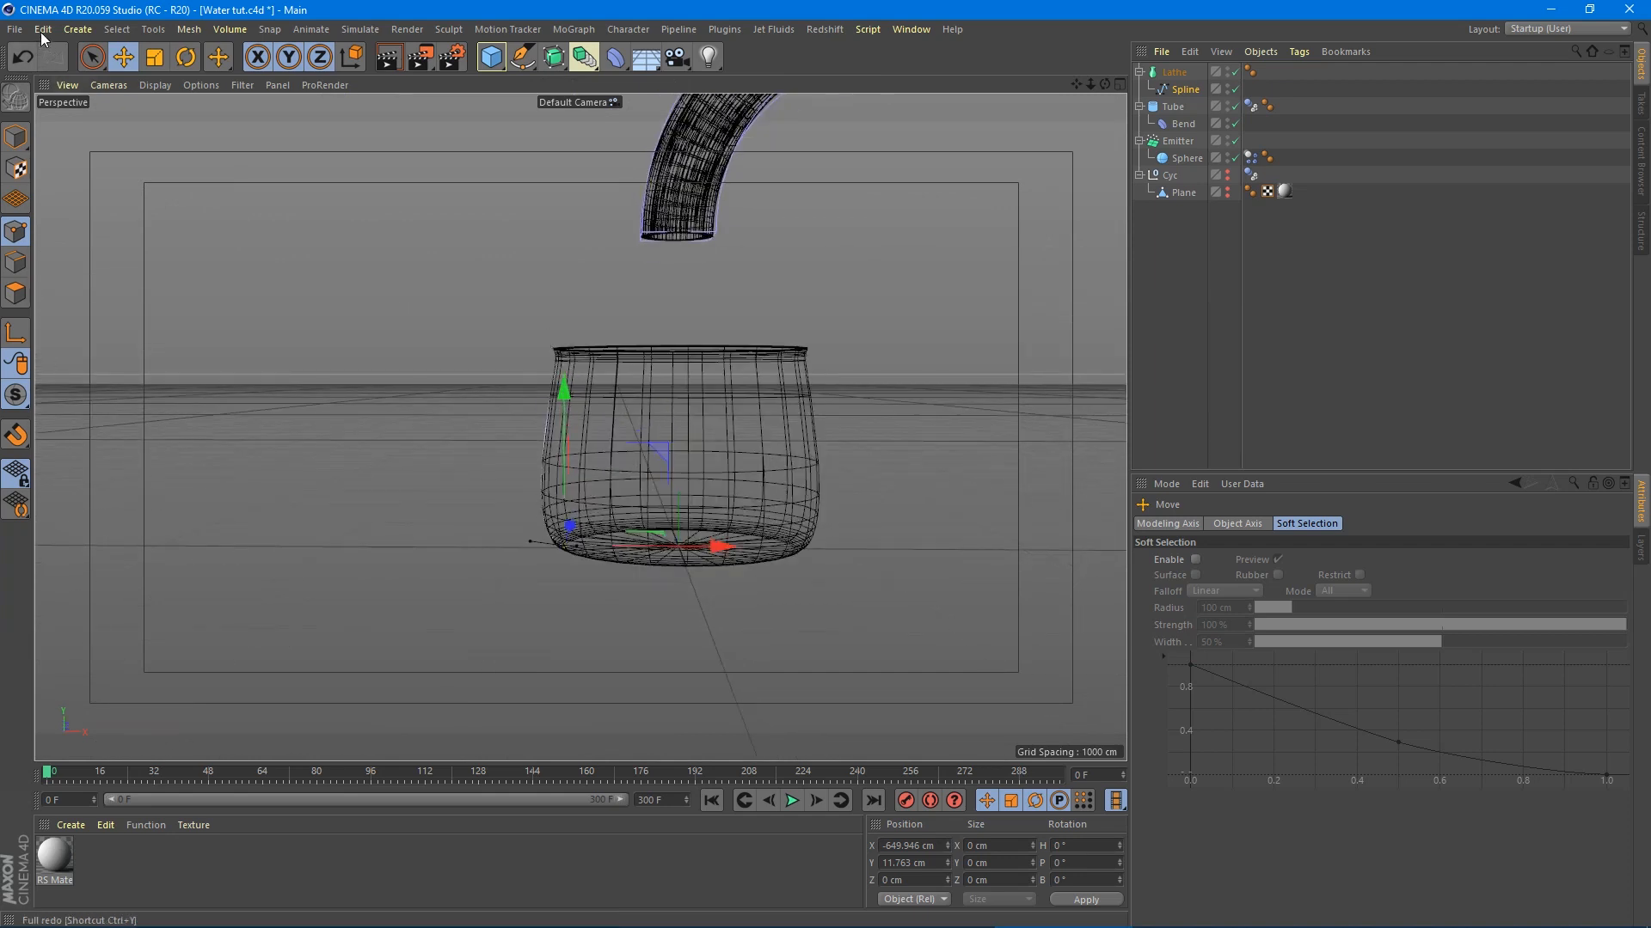
left_click(96, 60)
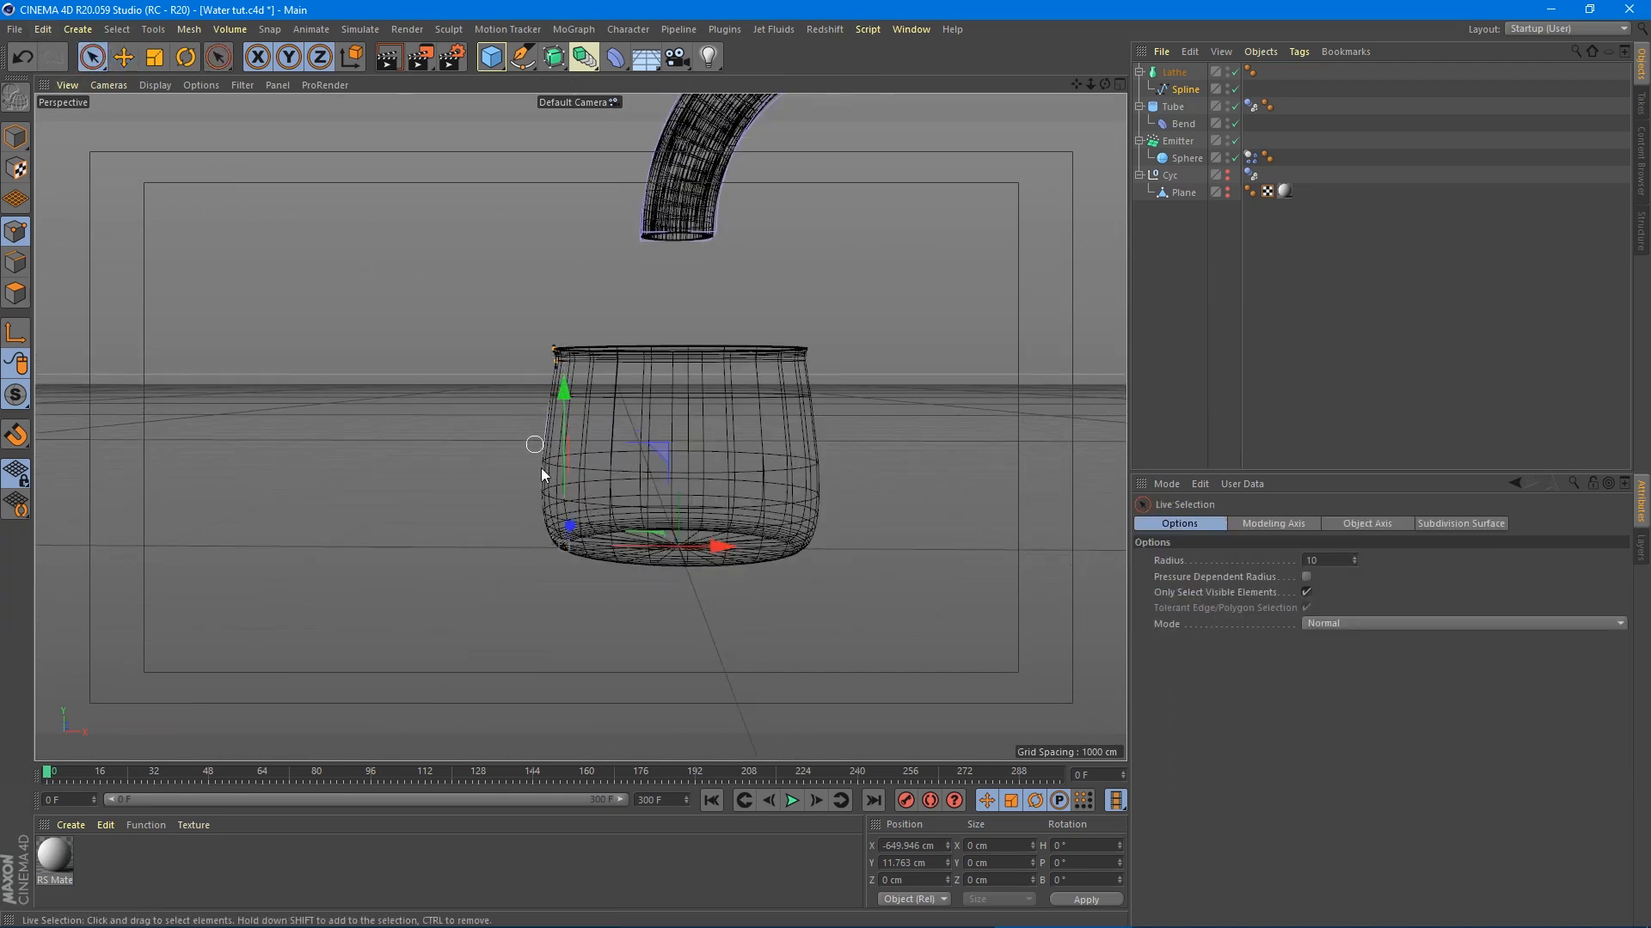
key("ctrl+a")
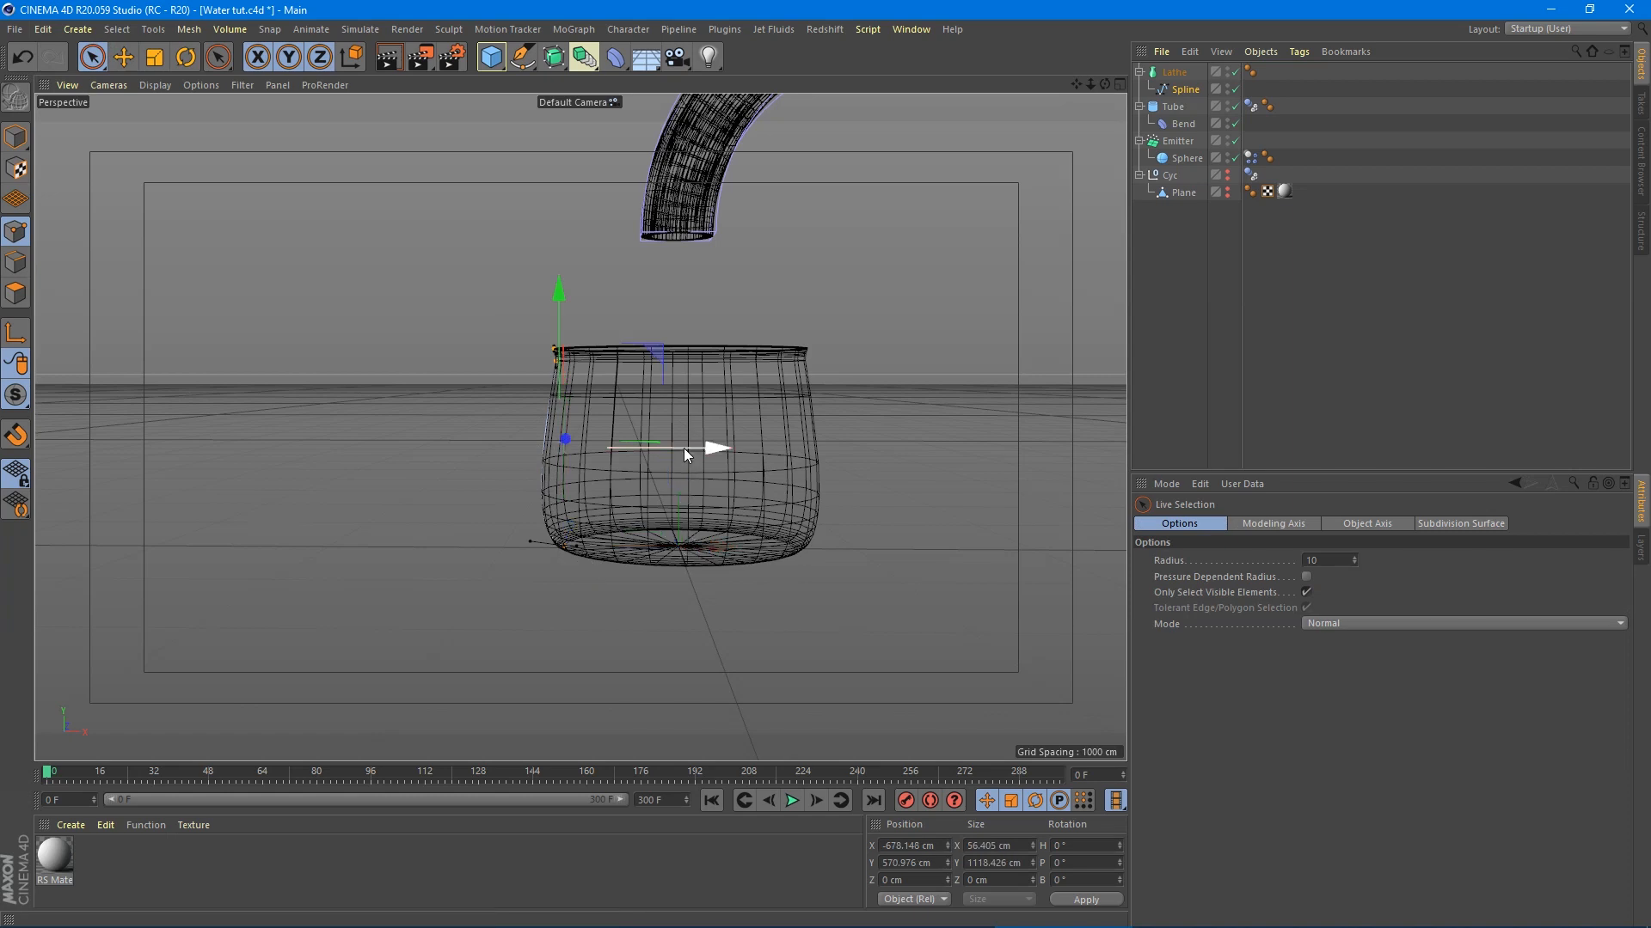
left_click_drag(684, 447, 709, 450)
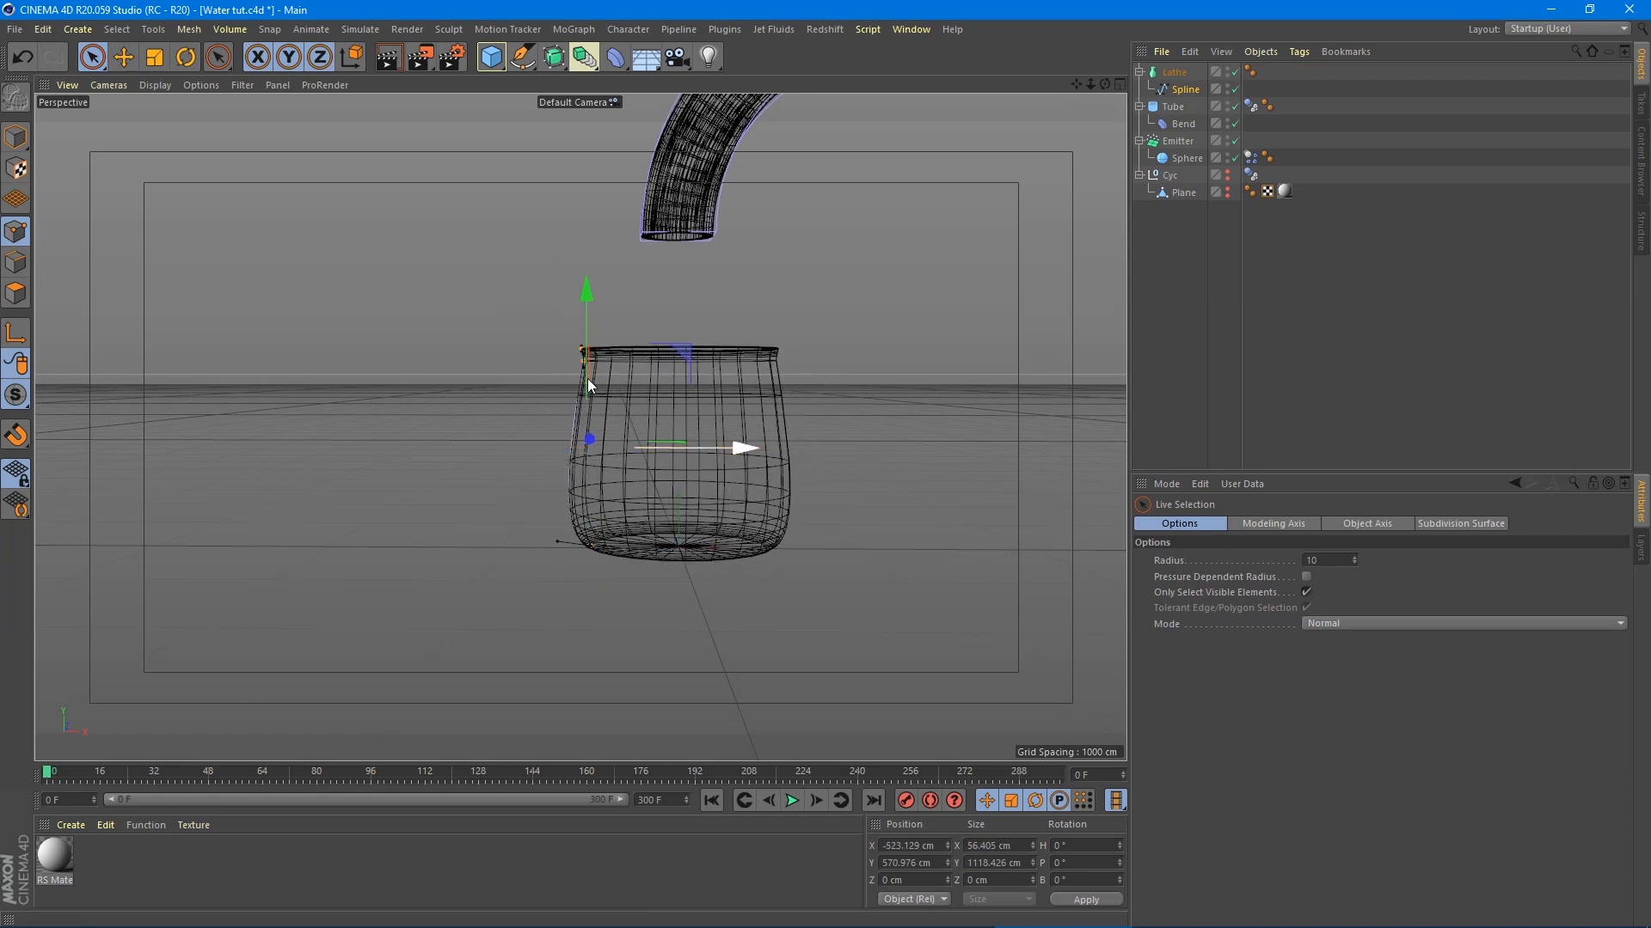
- Move the profile's rim points outward to about X -638 cm, and its bottom corner point to about X -485 cm, Y -62 cm
left_click(585, 355)
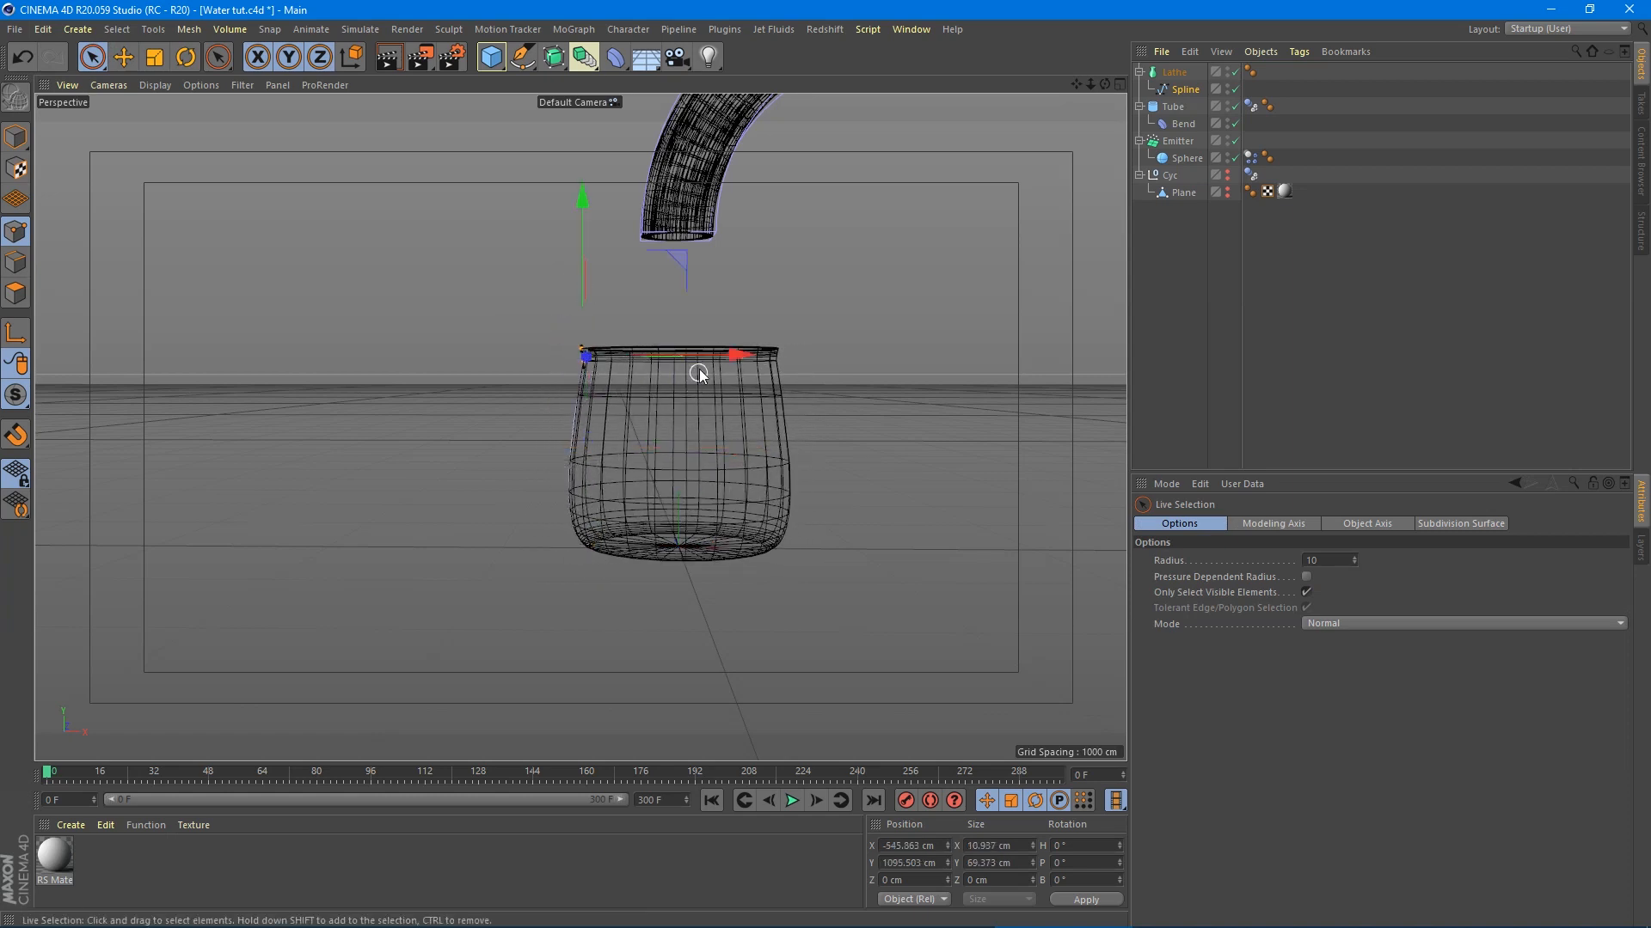
mouse_move(698, 358)
left_mouse_down()
mouse_move(674, 357)
mouse_move(698, 354)
left_mouse_up()
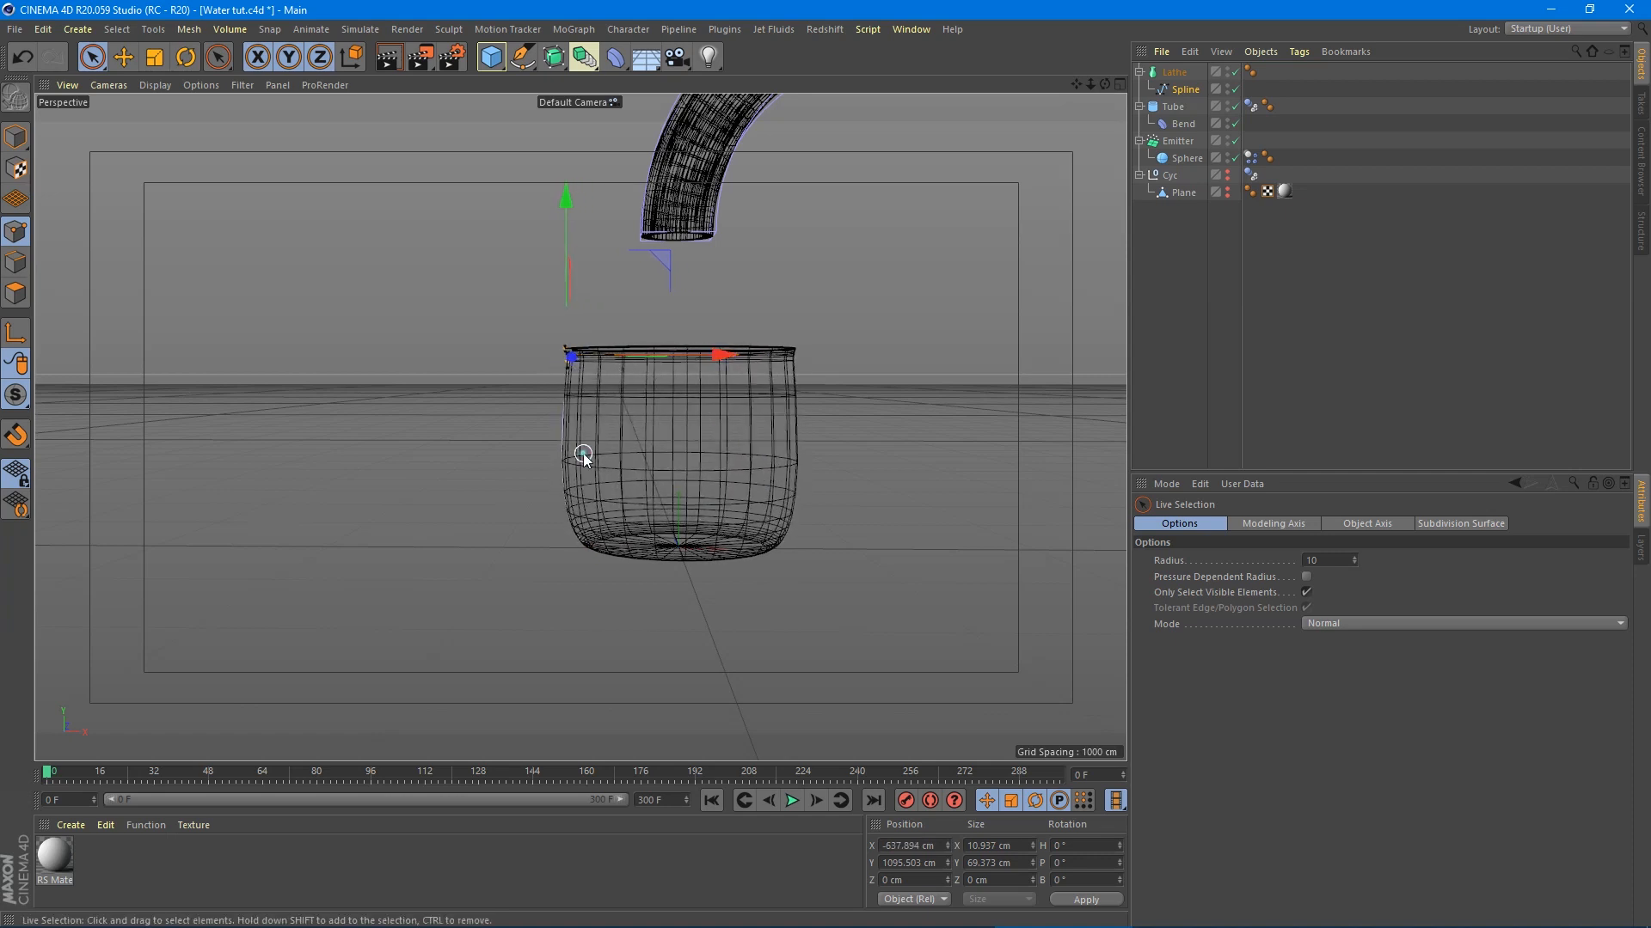
left_click(605, 550)
left_click_drag(662, 545, 656, 545)
mouse_move(593, 439)
left_mouse_down()
mouse_move(589, 410)
mouse_move(580, 467)
mouse_move(575, 452)
left_mouse_up()
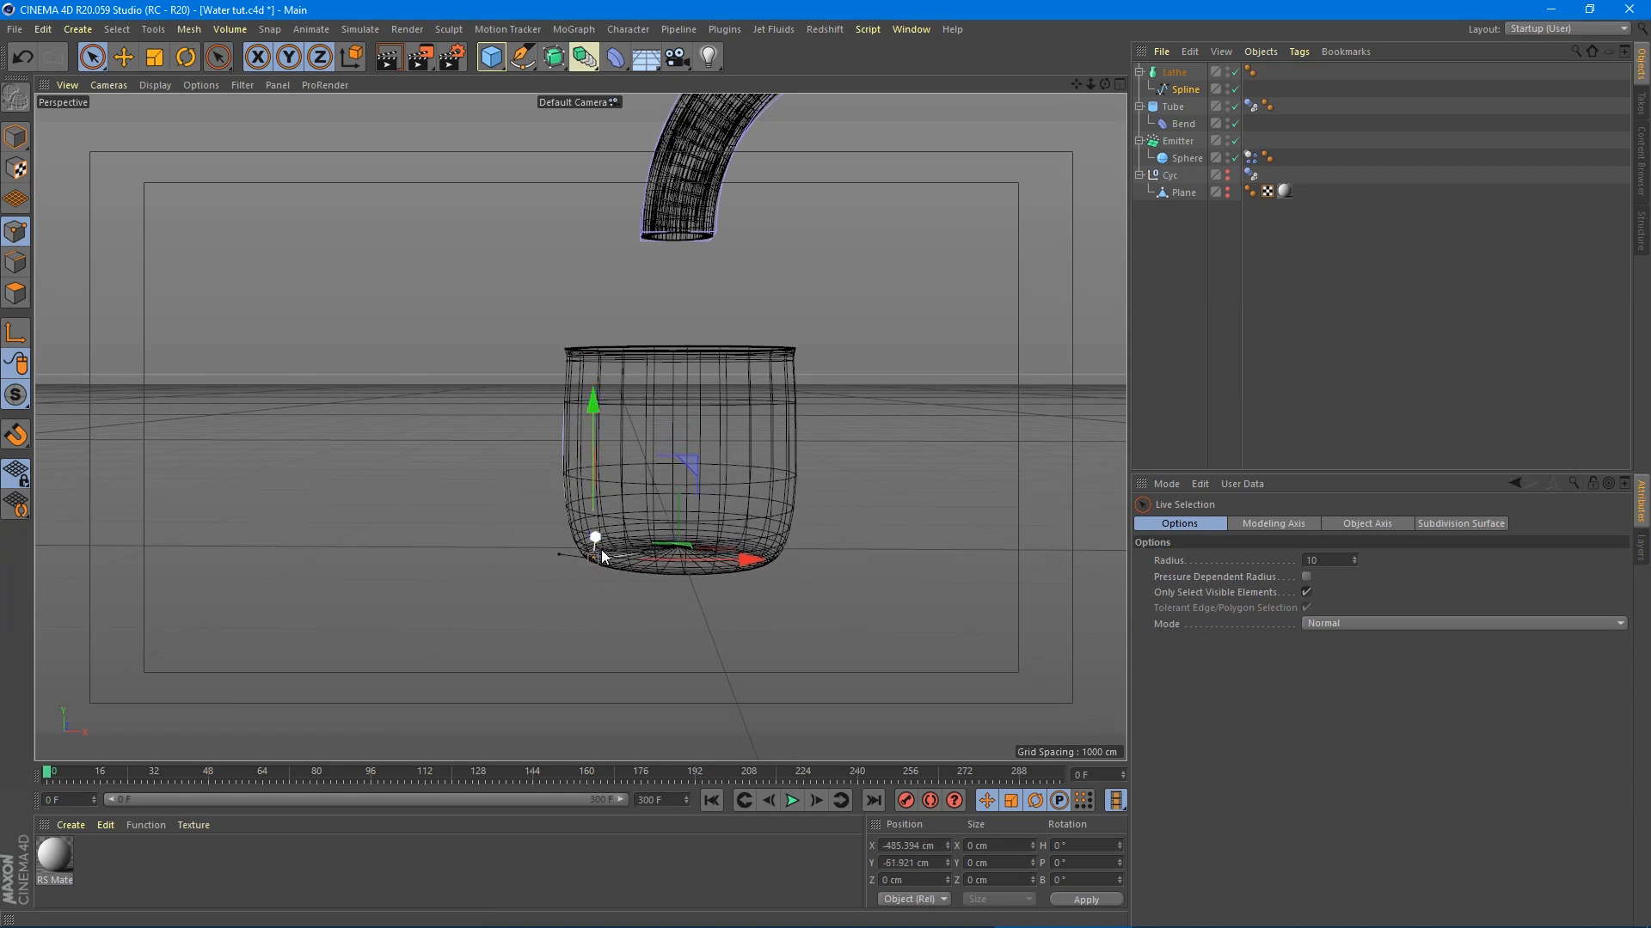
- Set the Lathe's cap type to Quadrangles and enable a regular grid with a 10 cm width
left_click(1174, 73)
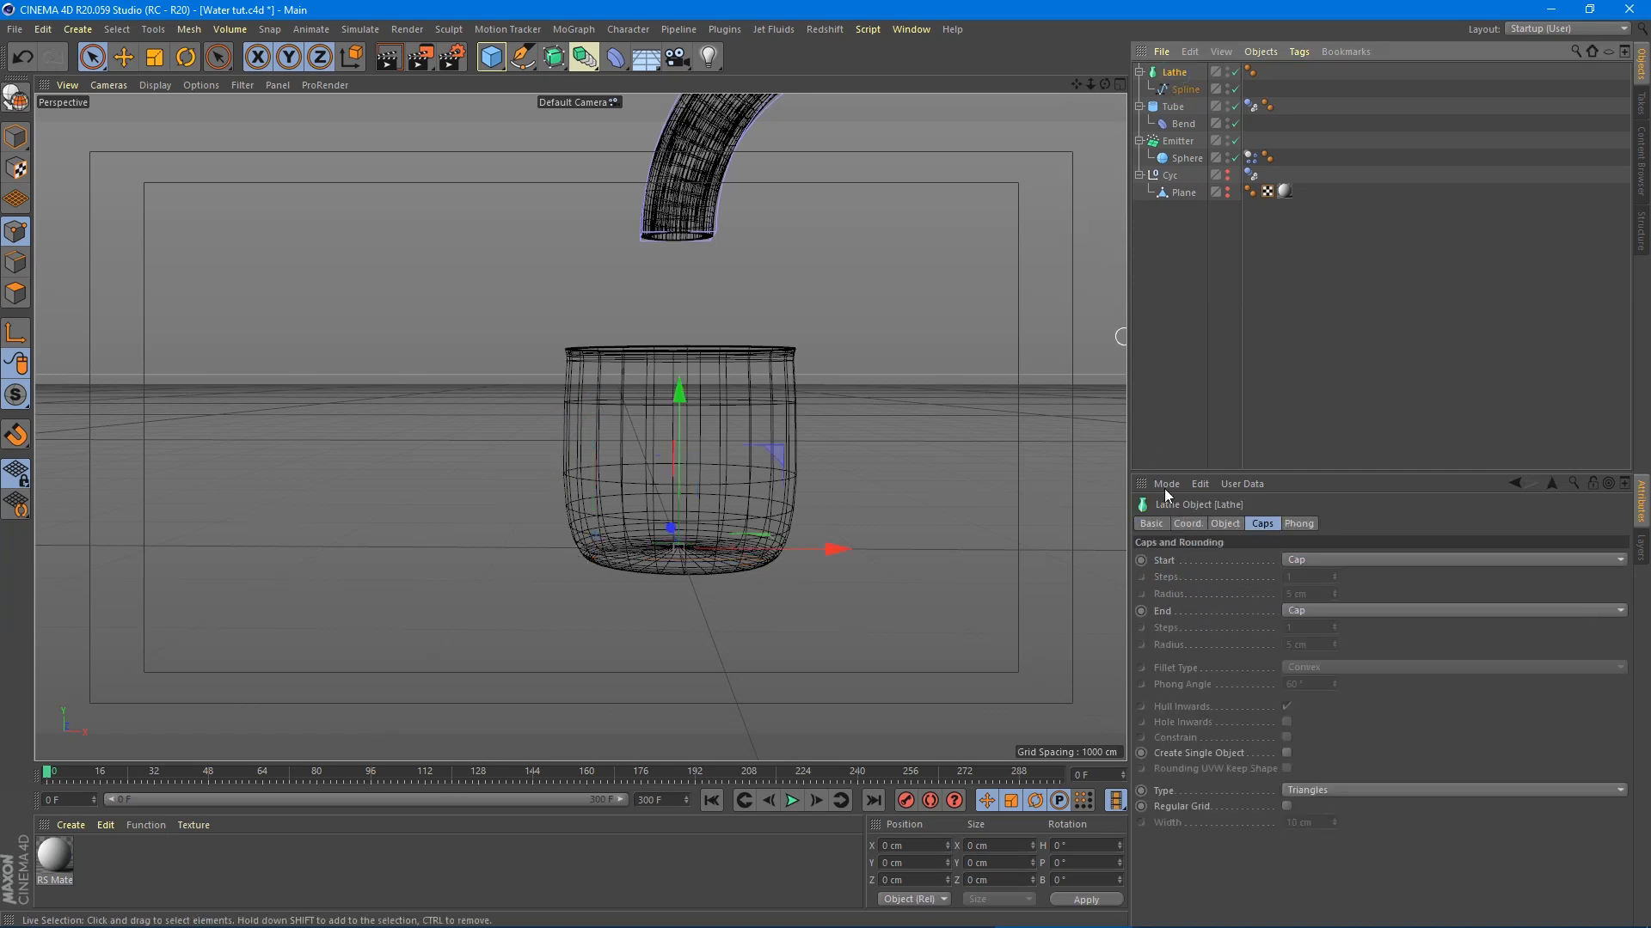
left_click(1318, 785)
left_click(1322, 823)
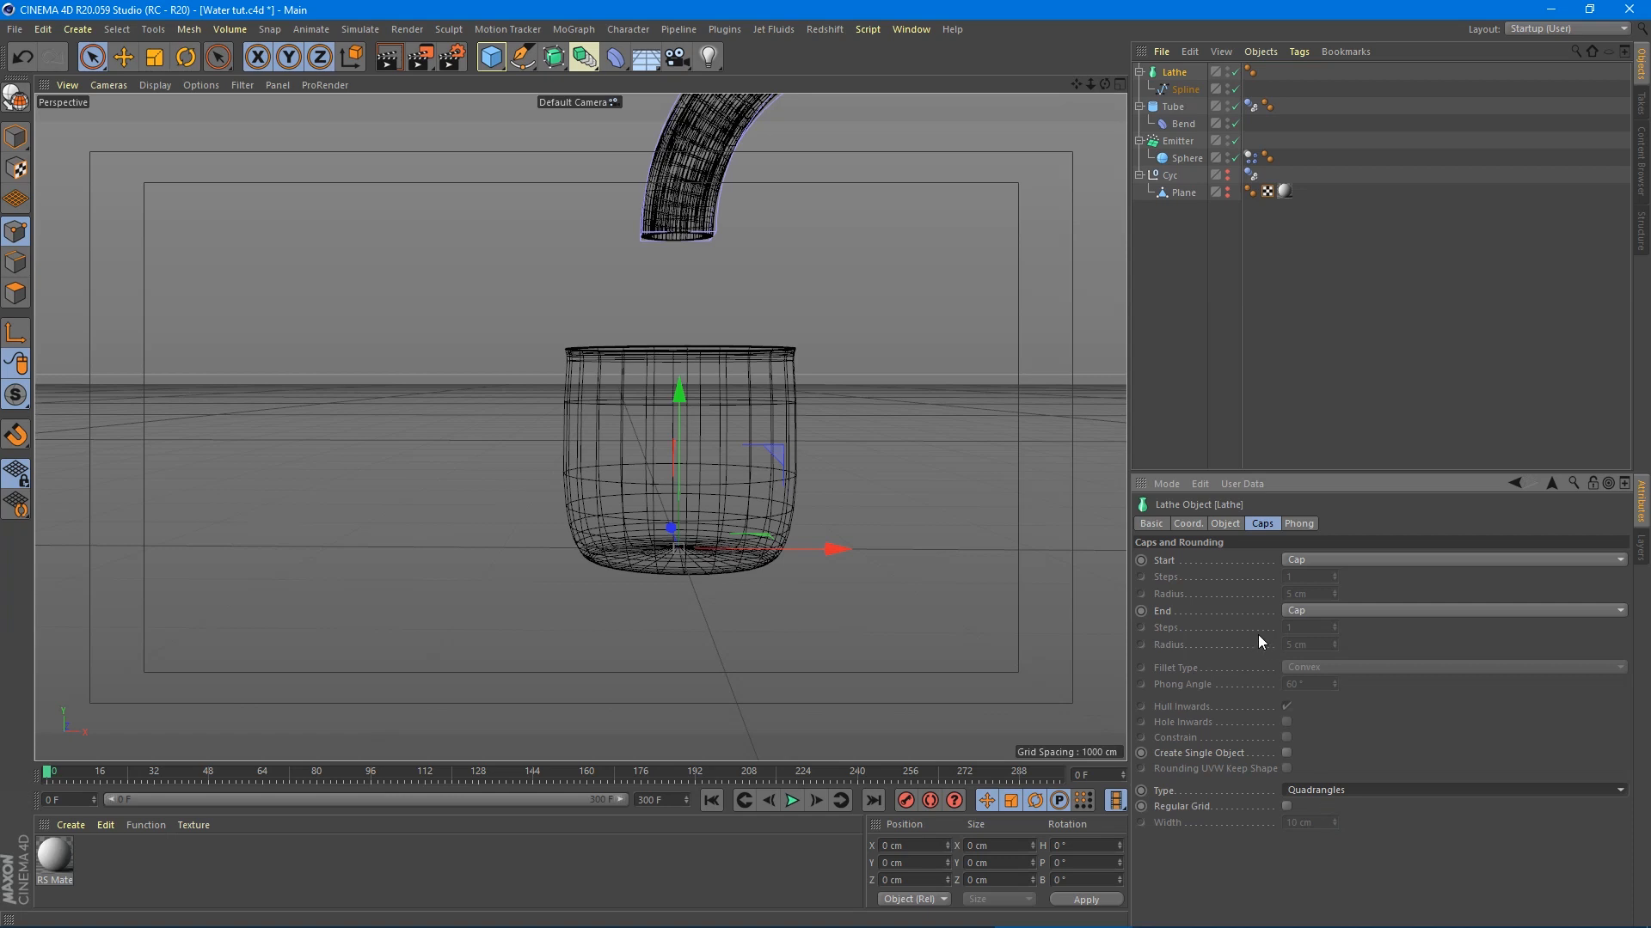
left_click(1287, 805)
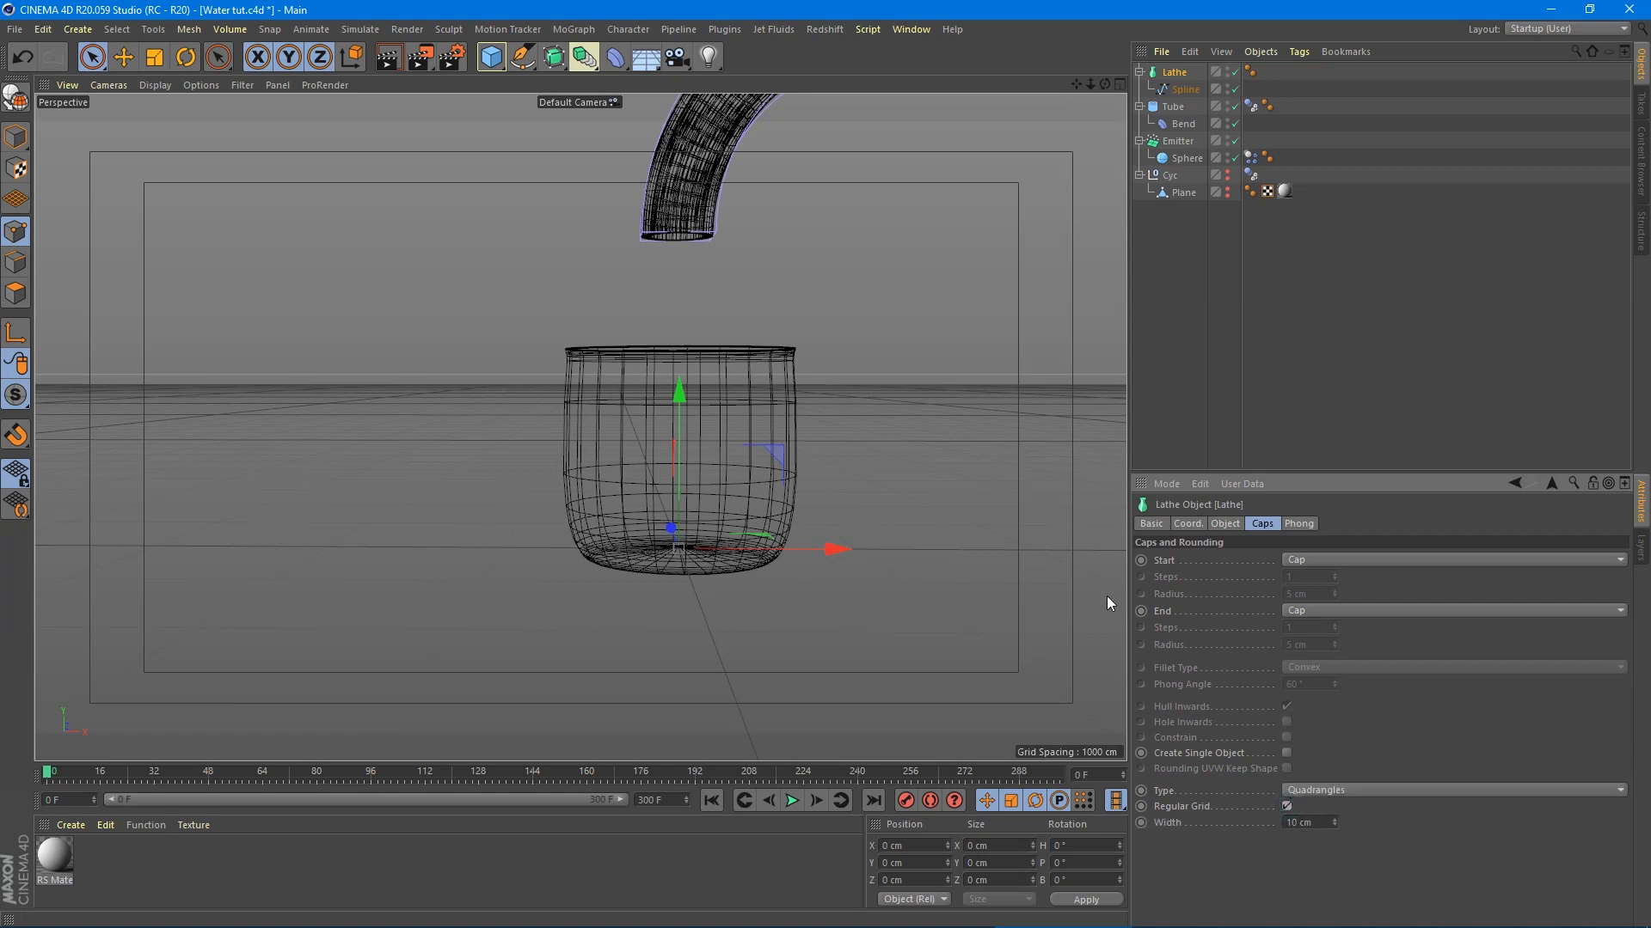
- Increase the Lathe's rotational subdivision and convert it to an editable polygon object
left_click(1227, 525)
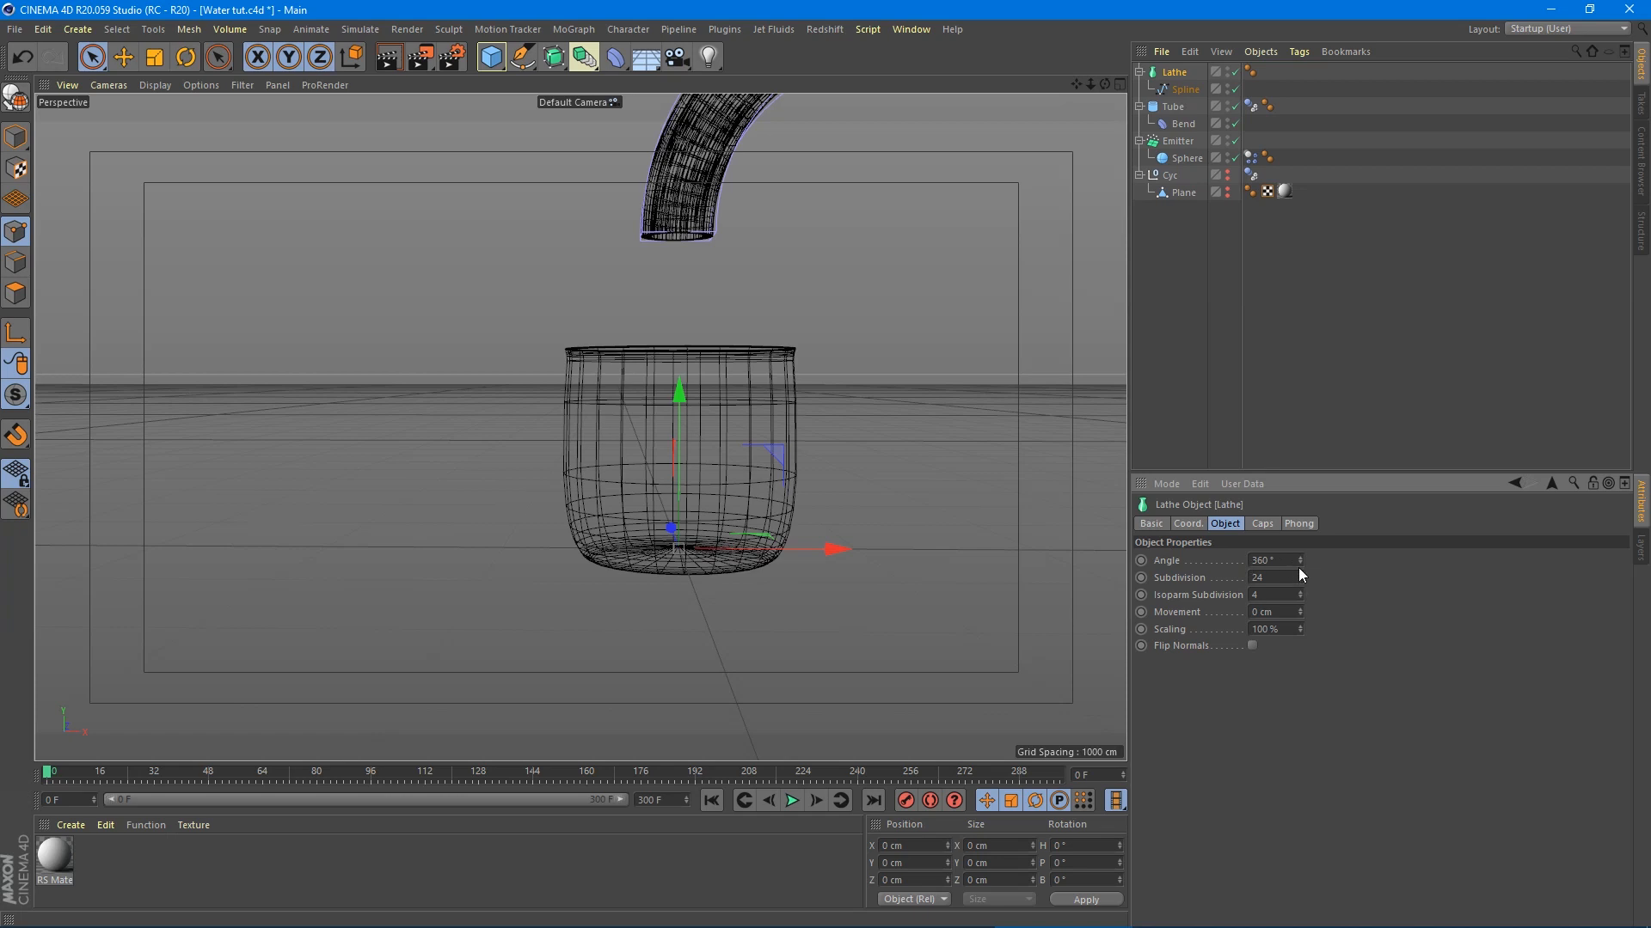
left_click(1268, 577)
left_click(1188, 523)
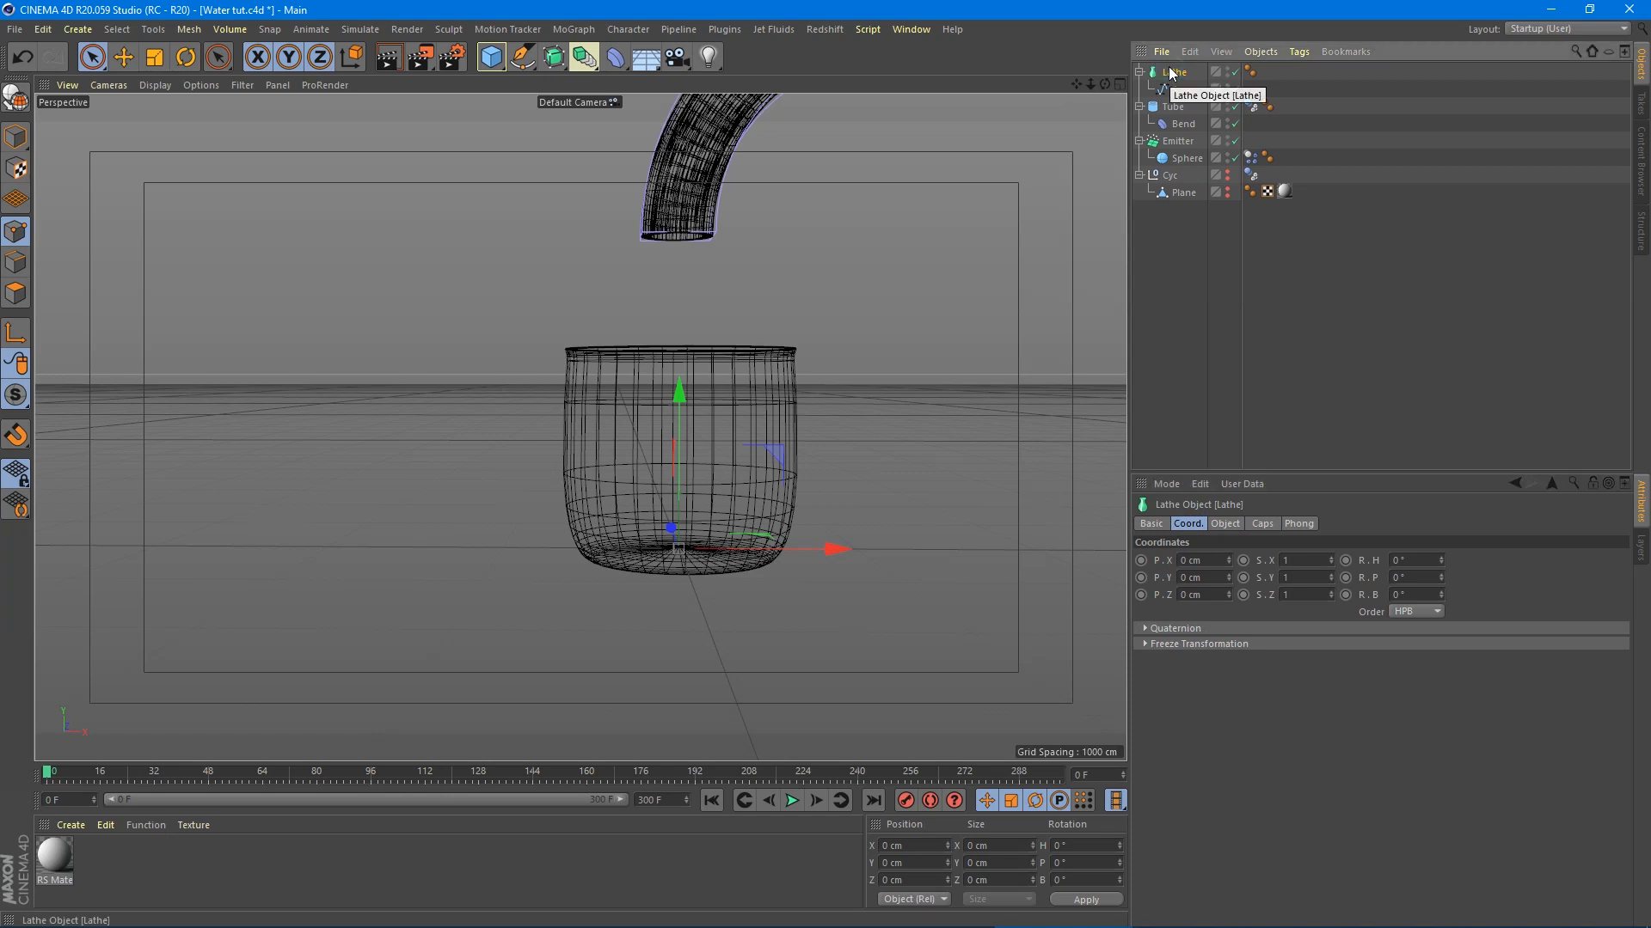
key("c")
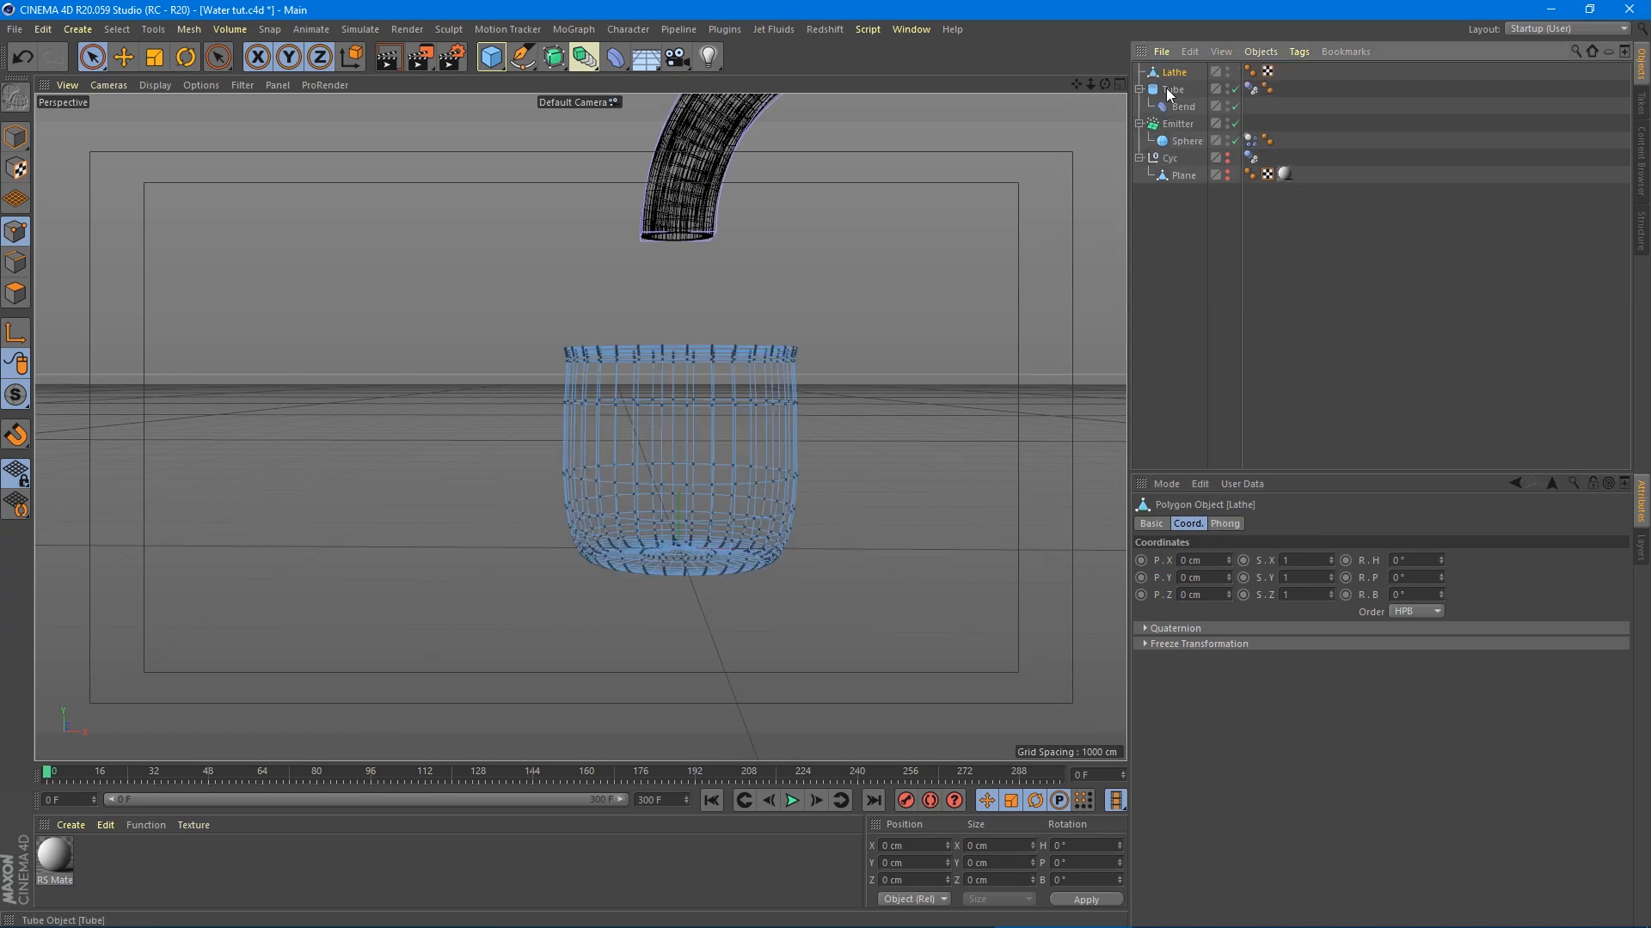
- Add a Cloth Surface object and nest the Lathe mesh under it
left_click(359, 28)
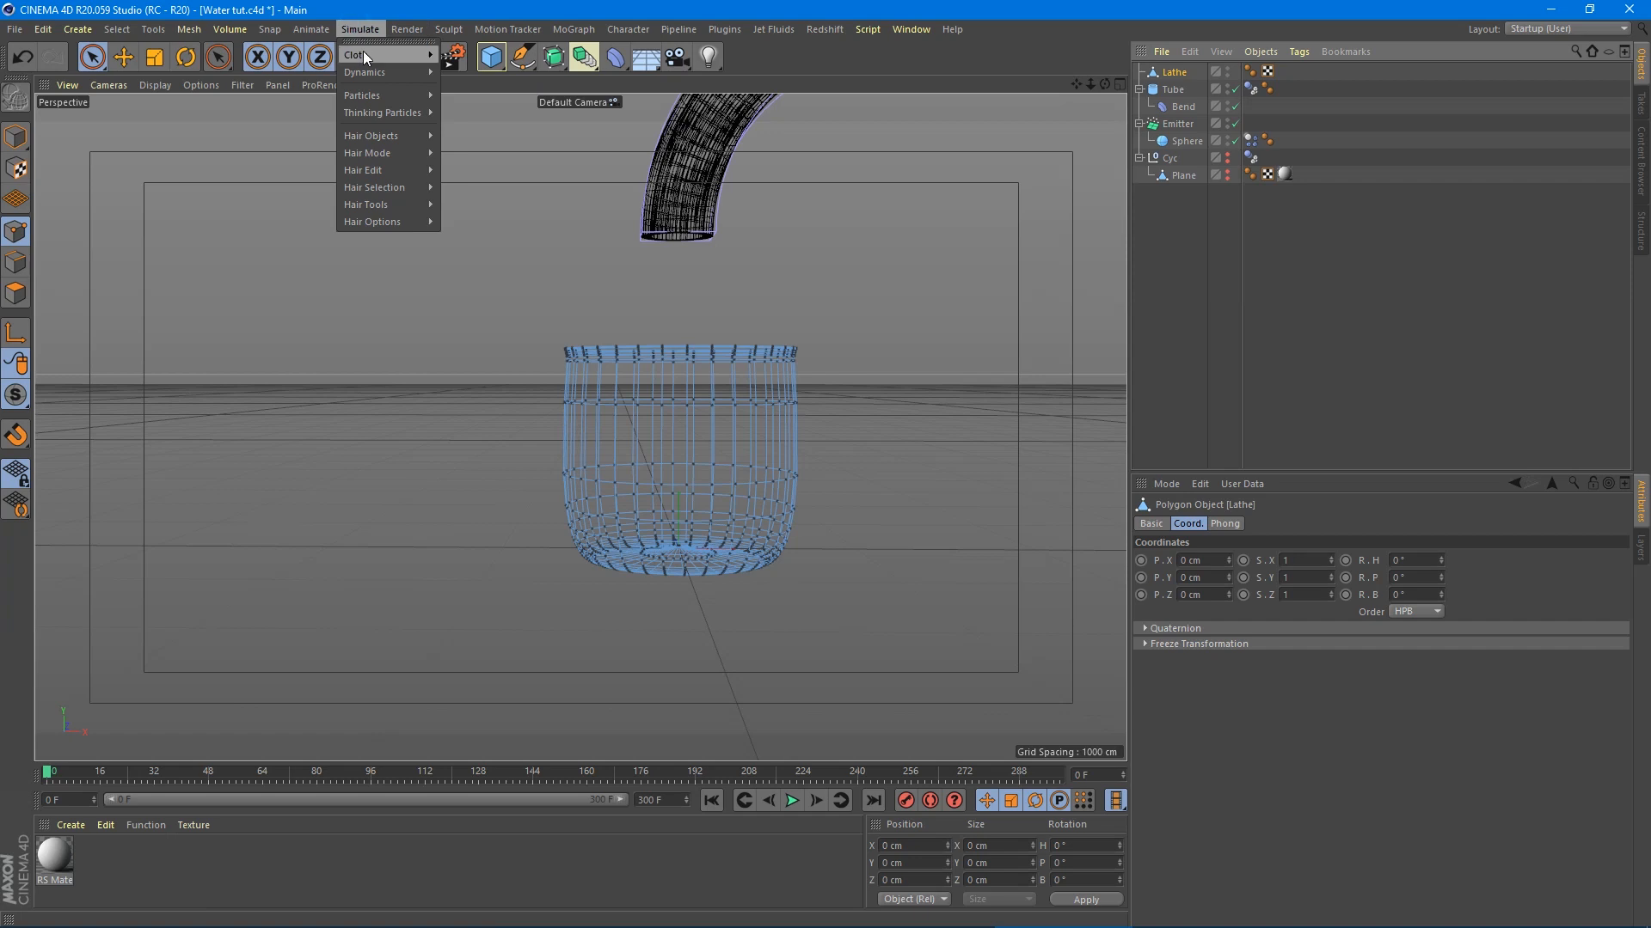
mouse_move(364, 57)
left_click(477, 55)
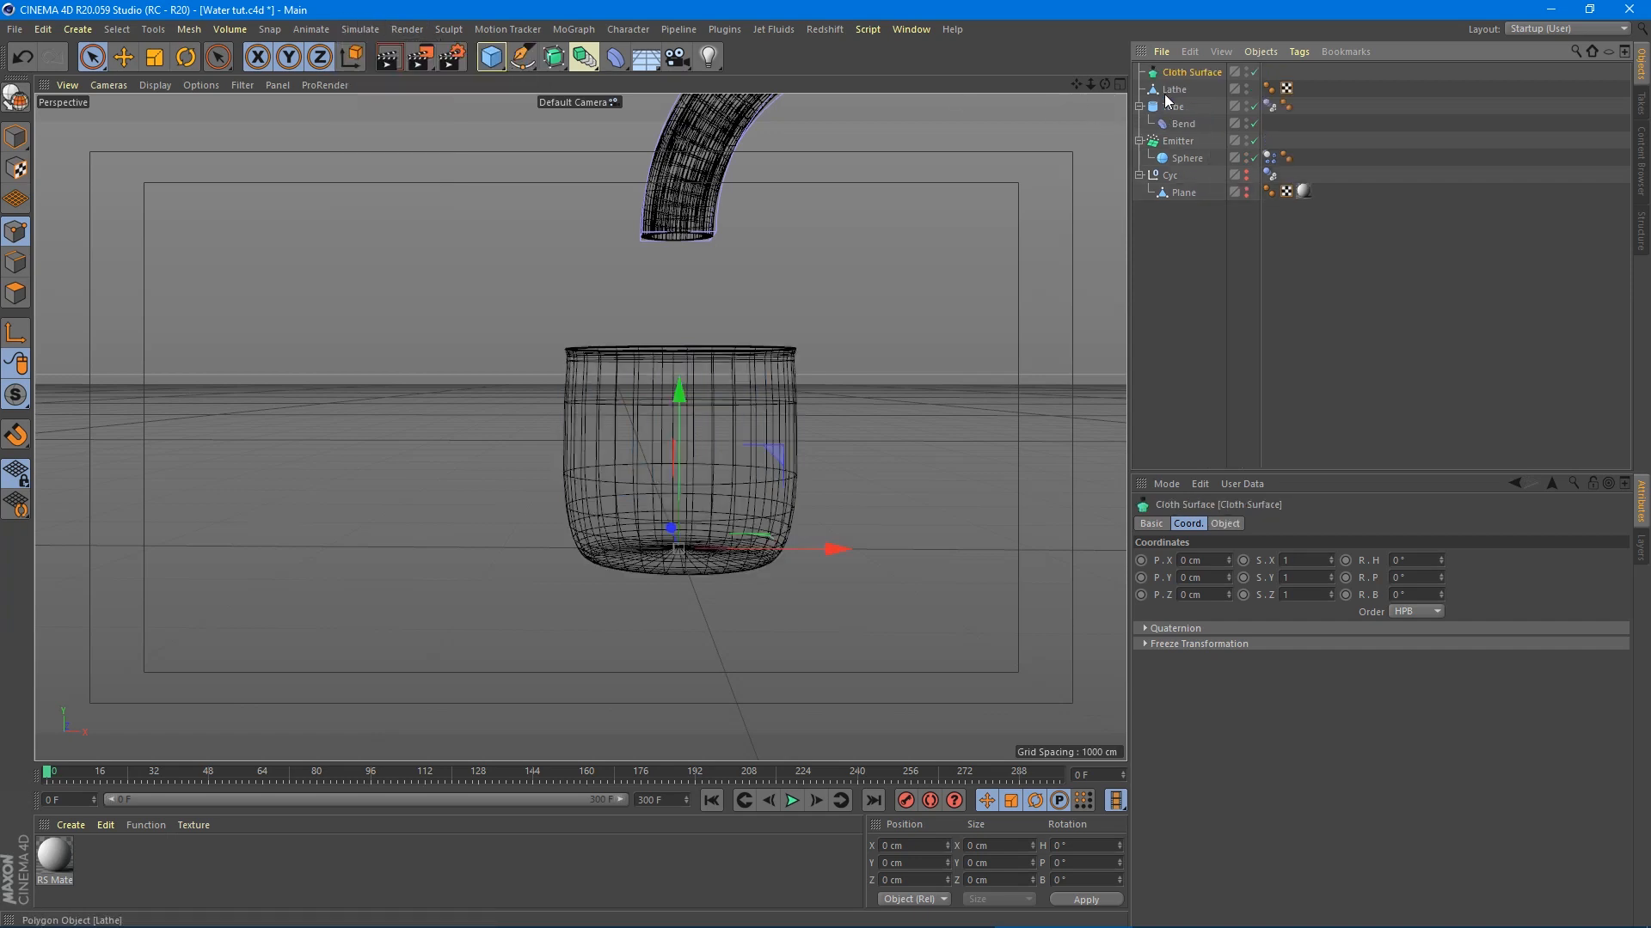
left_click_drag(1182, 80, 1186, 74)
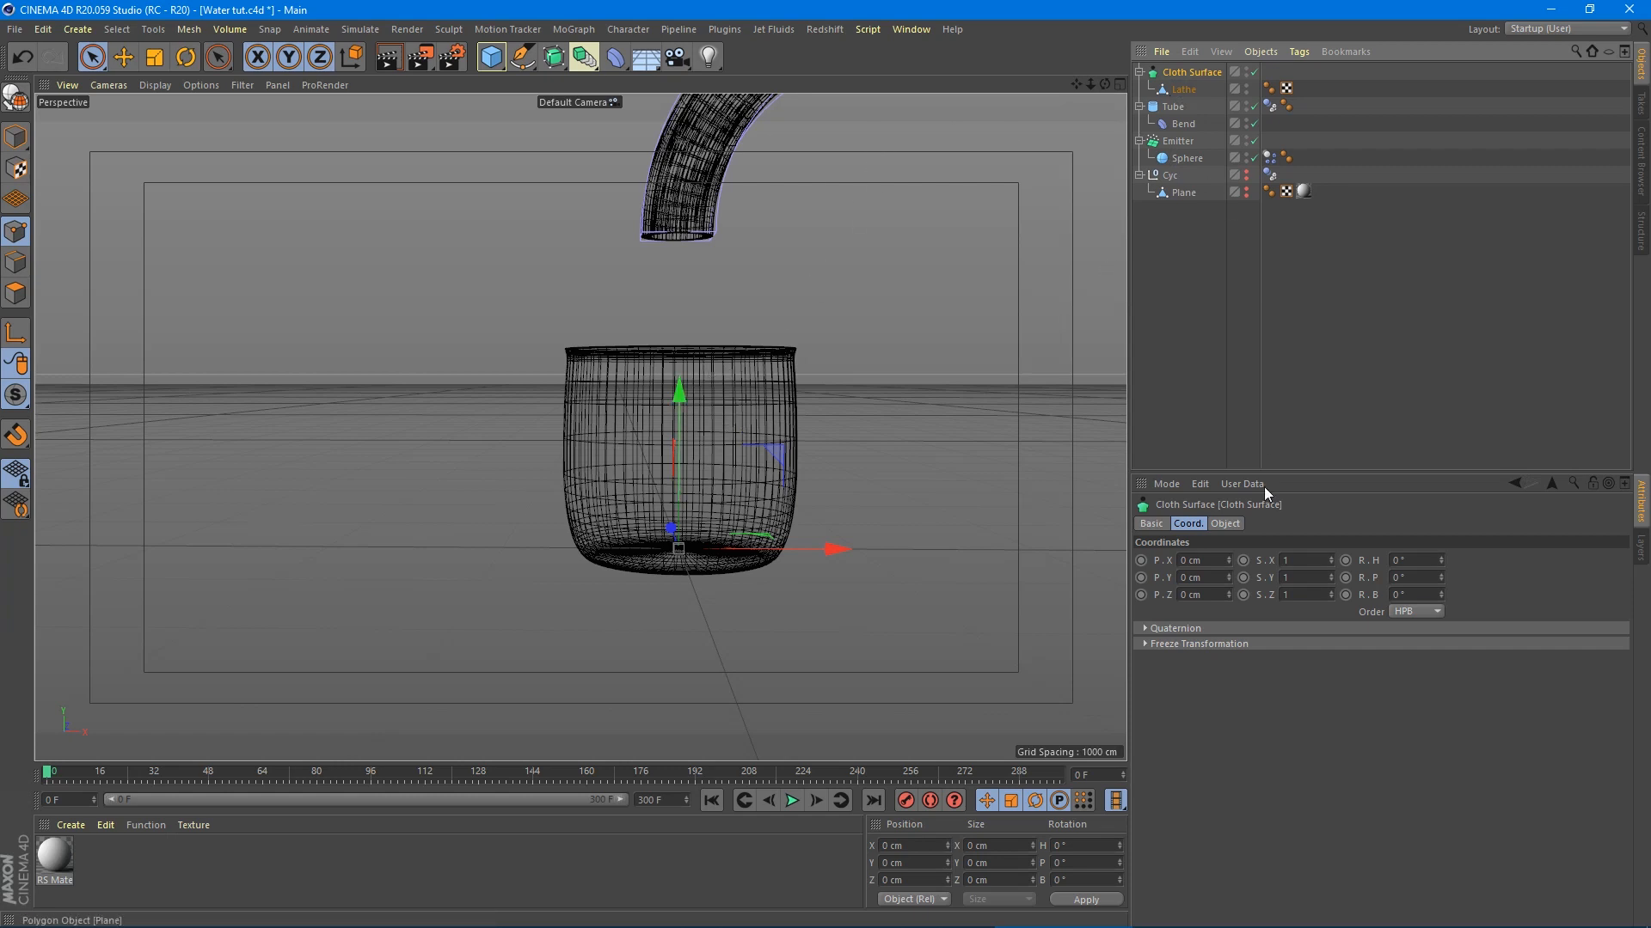
- Set the Cloth Surface to 2 subdivisions and a thickness of 16 cm to give the container solid walls
left_click(1214, 523)
left_click(1267, 557)
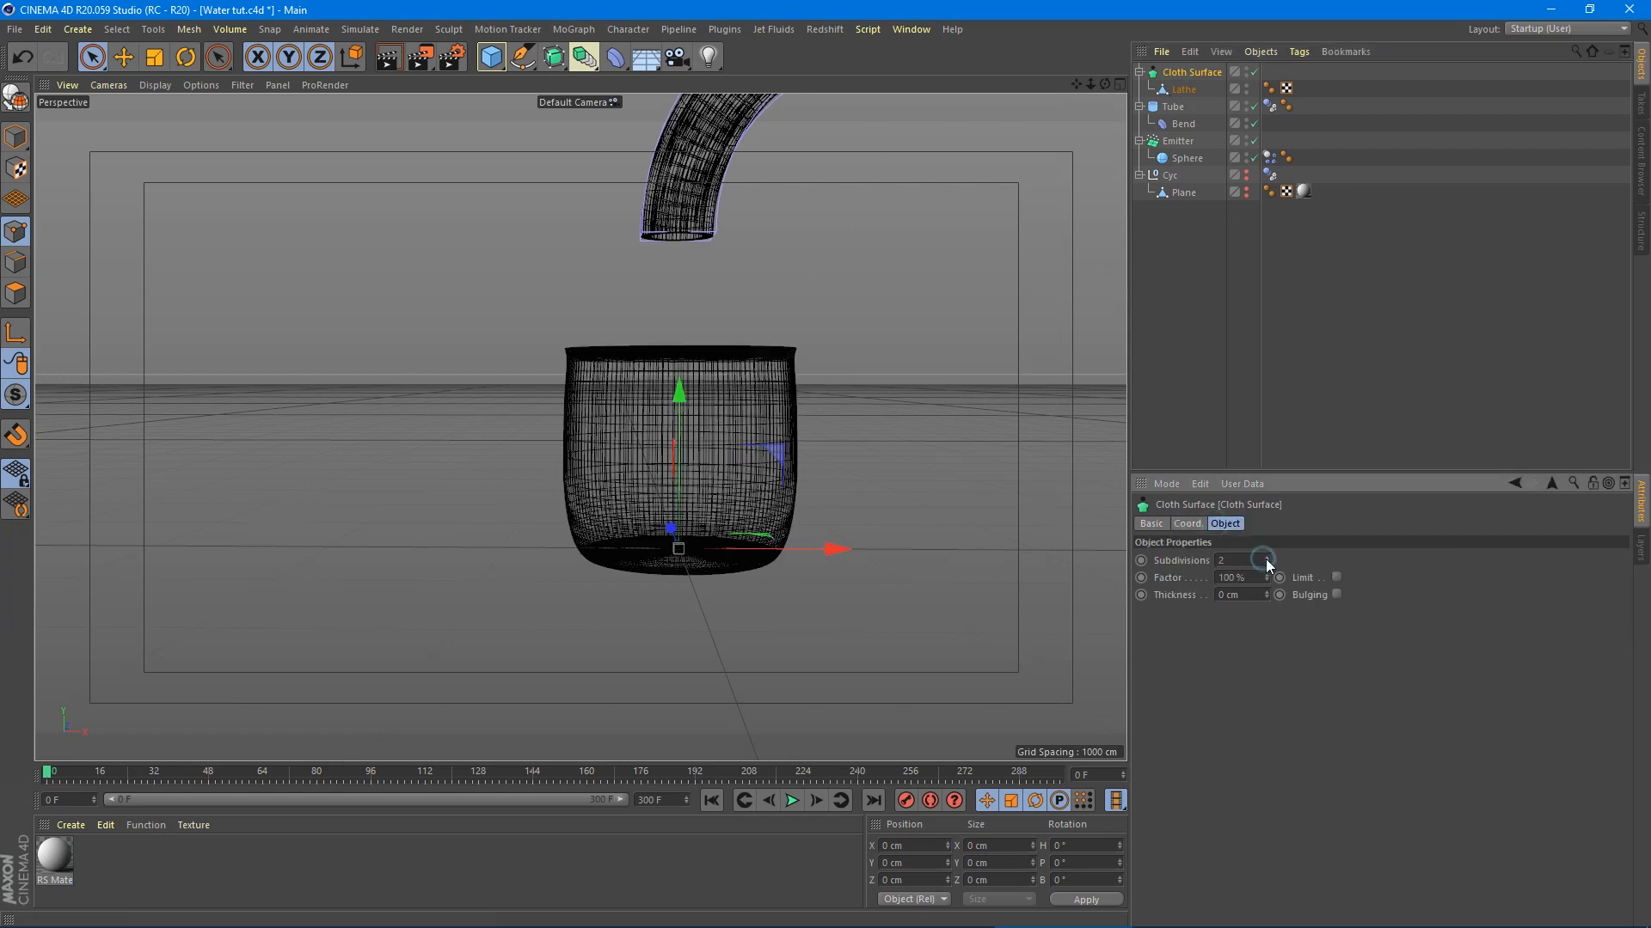
left_click(1267, 557)
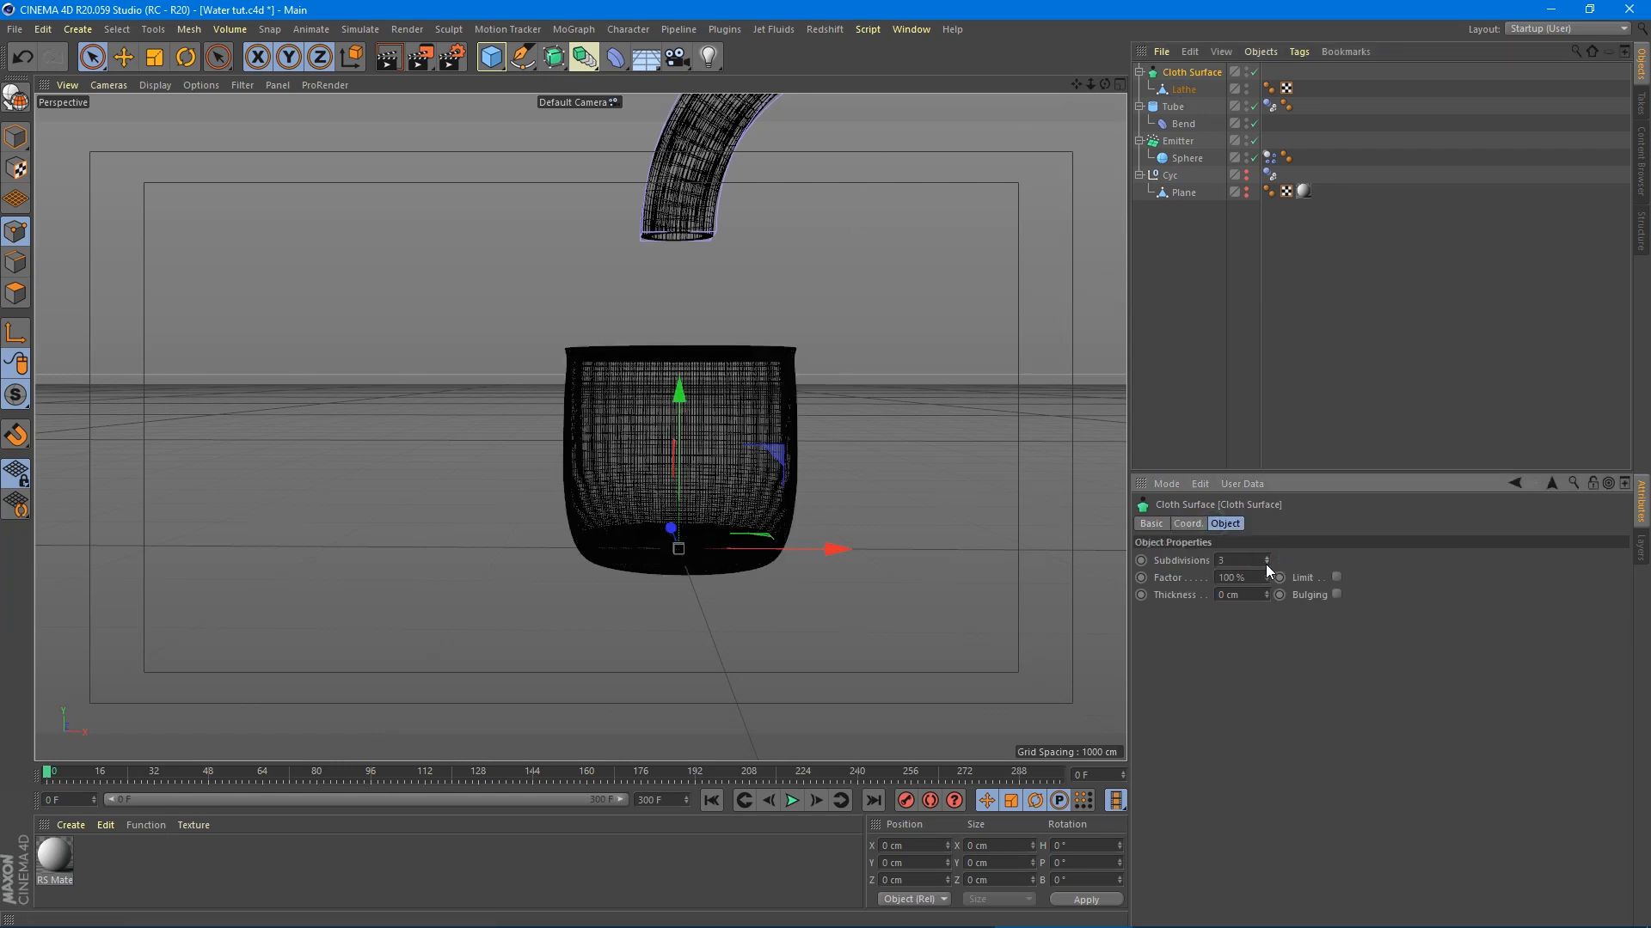
left_click(1265, 564)
left_click(1265, 592)
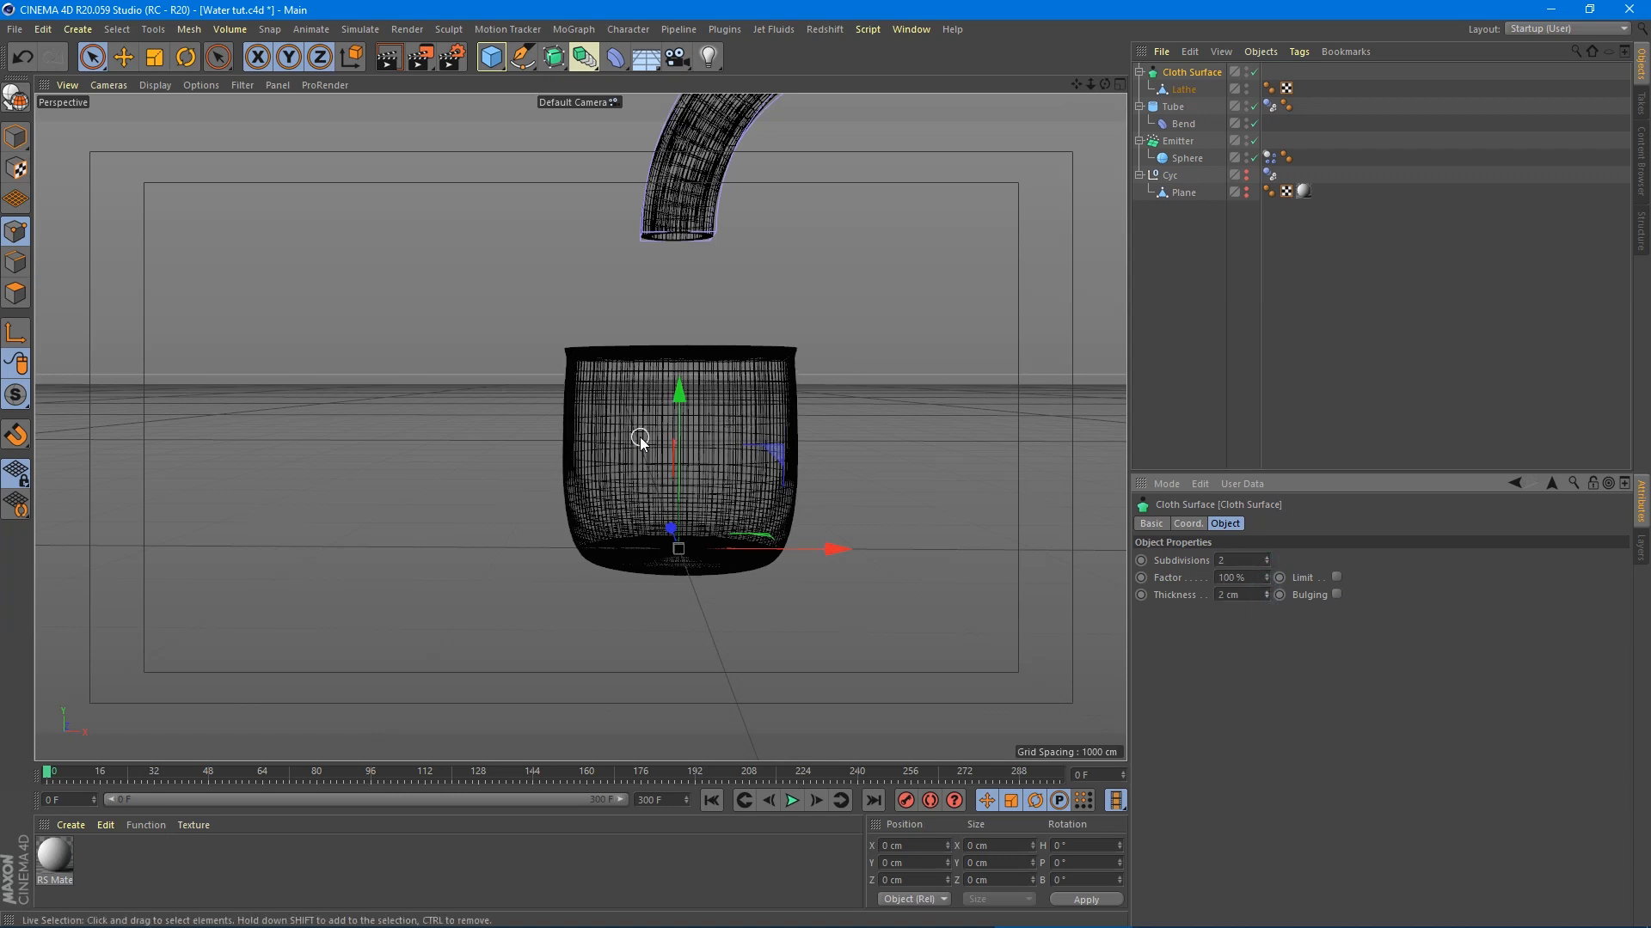
left_click_drag(640, 437, 378, 490, "alt")
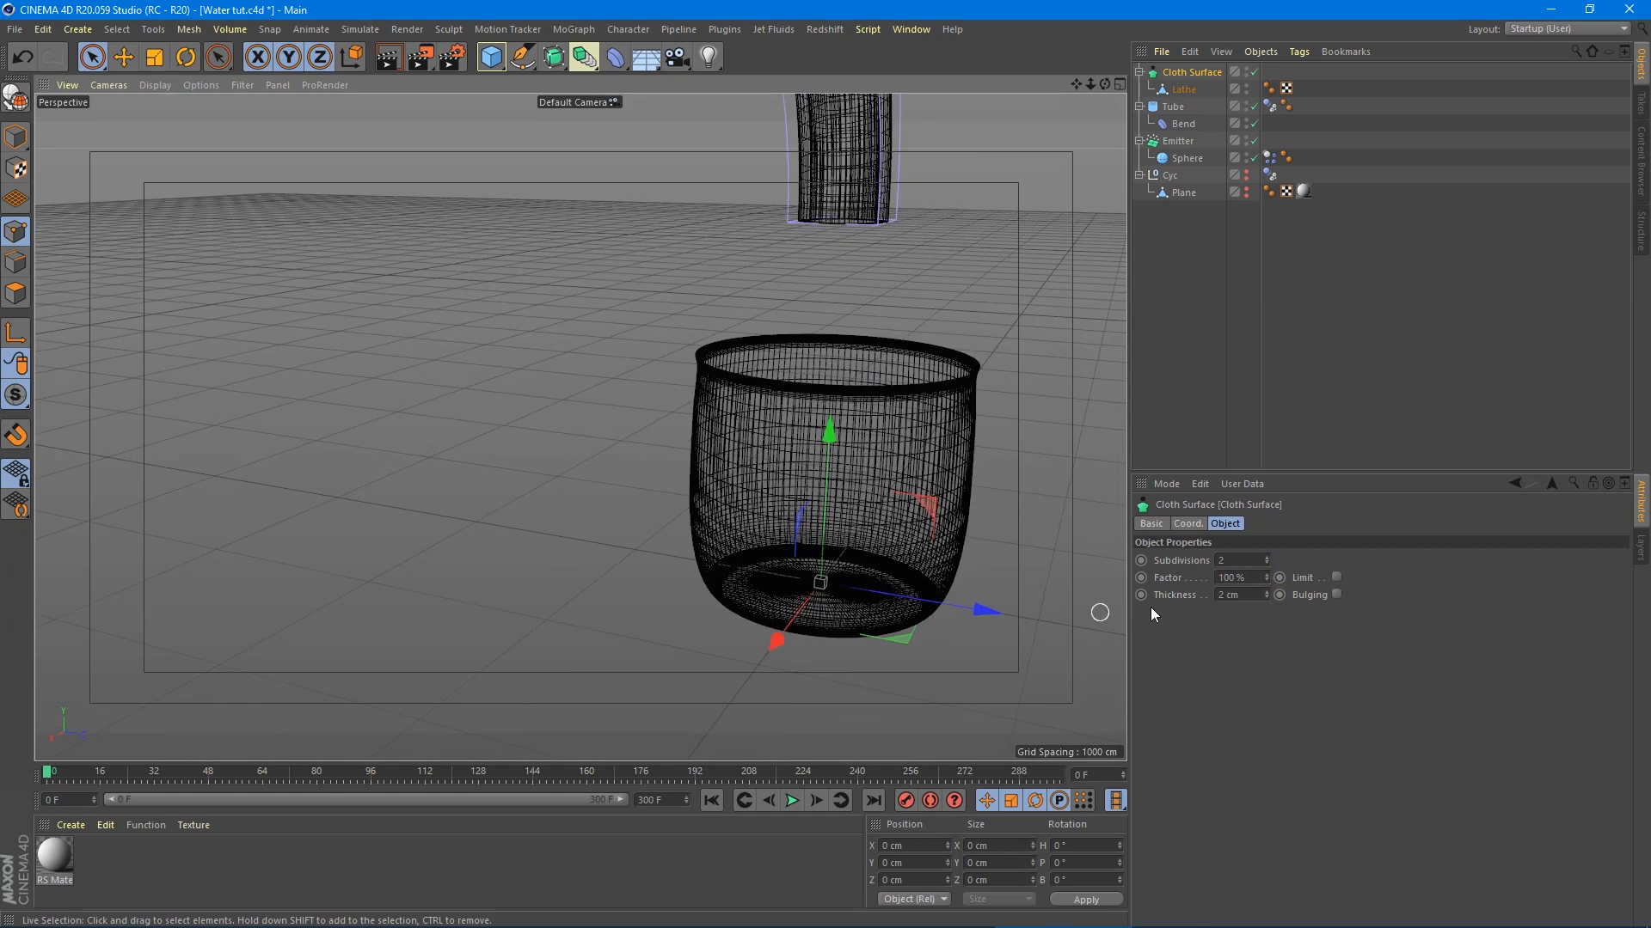
mouse_move(1264, 595)
left_mouse_down()
mouse_move(1291, 595)
mouse_move(1262, 595)
left_mouse_up()
- Switch the perspective view to Quick Shading (Lines) and inspect the thickened container from the side
left_click(160, 83)
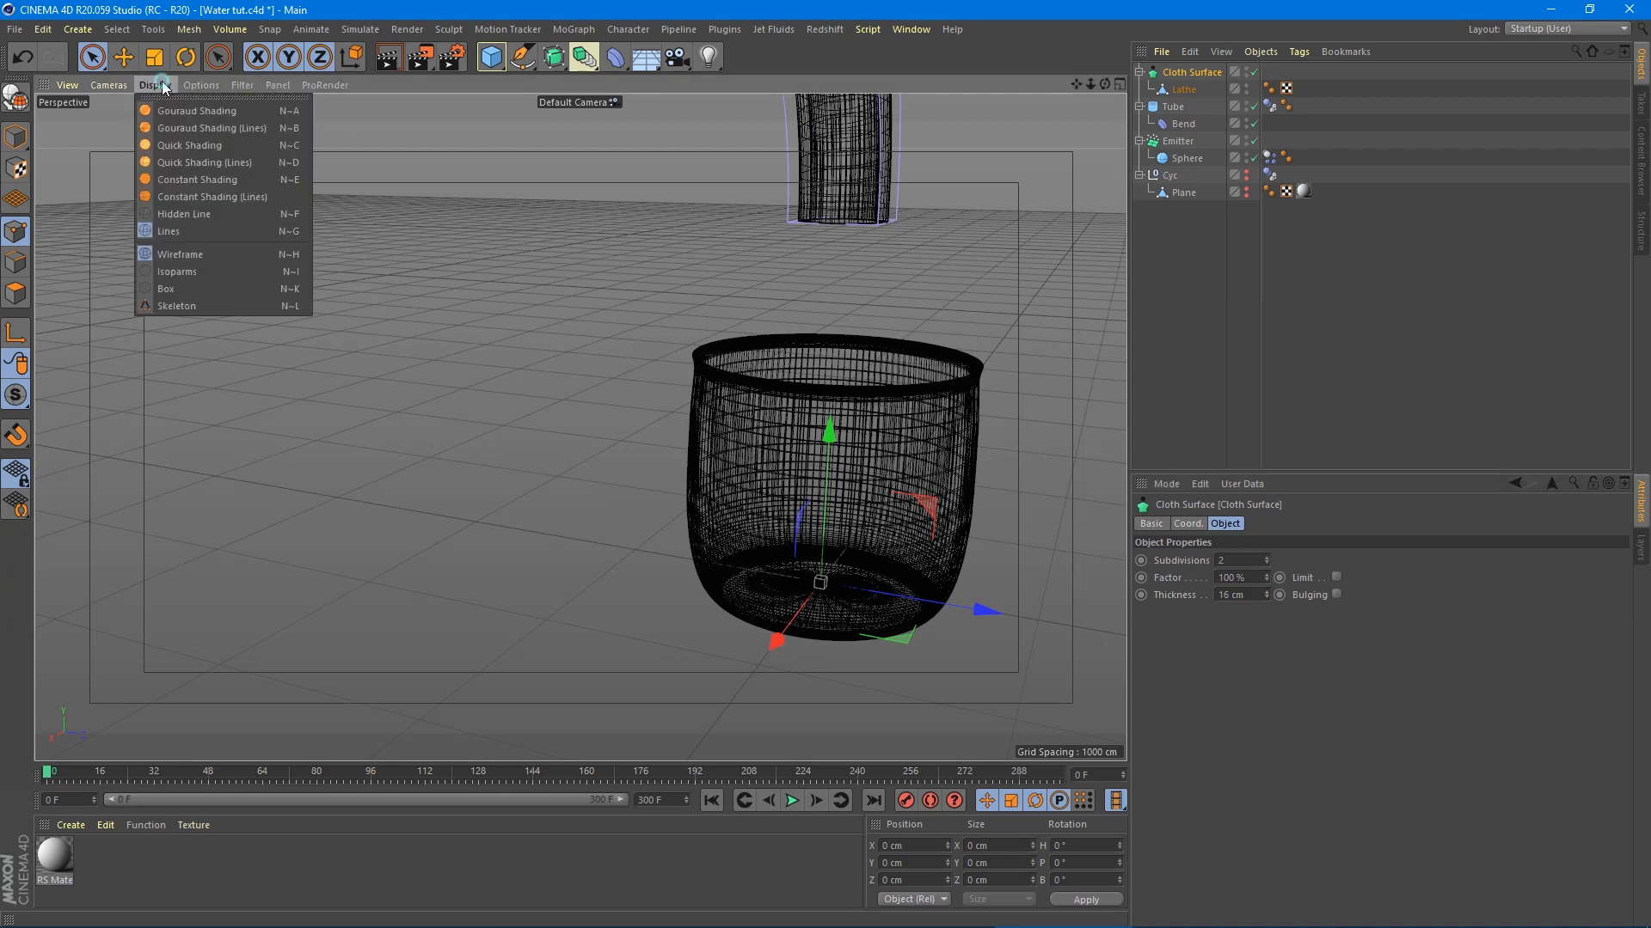
left_click(182, 163)
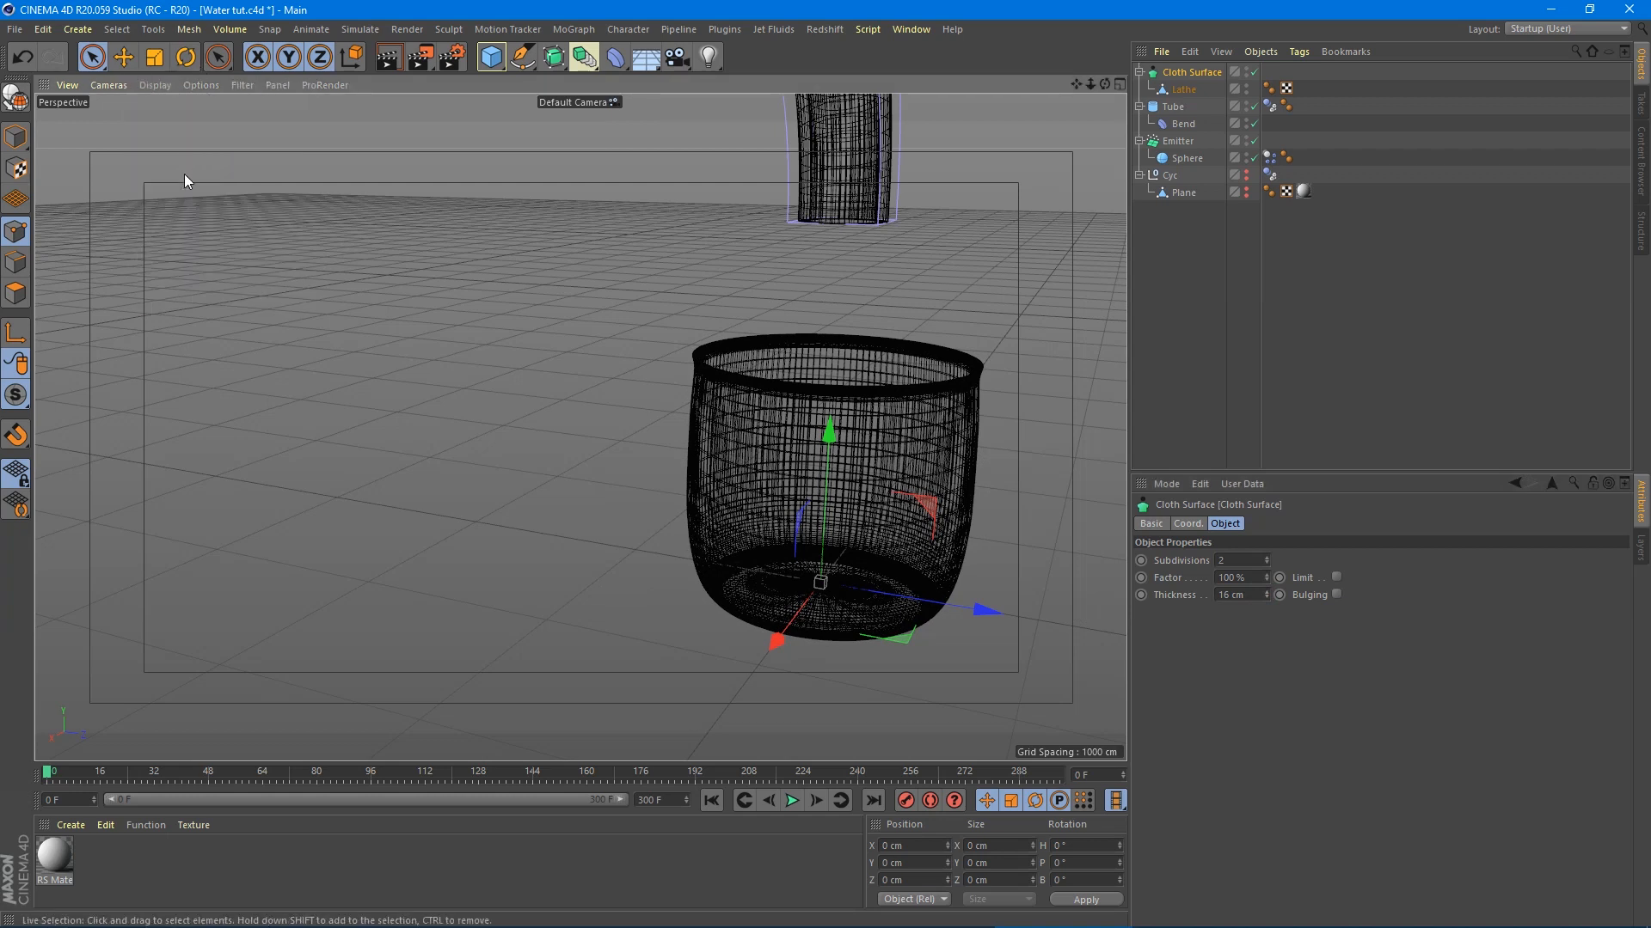
left_click_drag(817, 455, 636, 481, "alt")
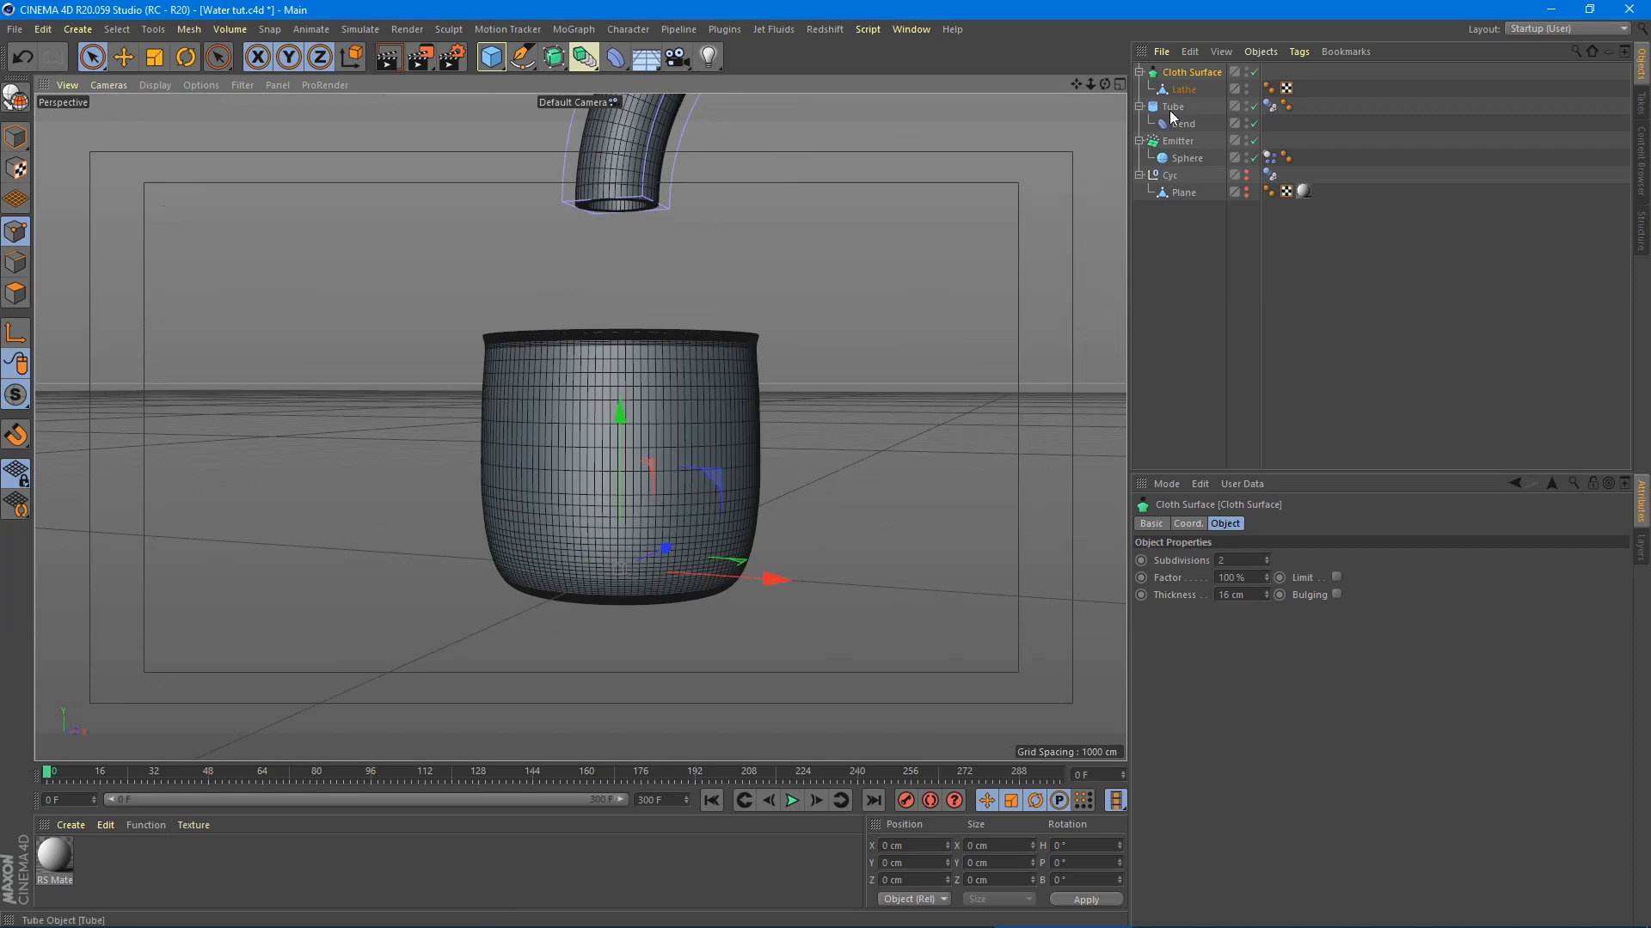
- Convert the Cloth Surface to editable geometry and optimize all points of the Lathe mesh inside it
key("c")
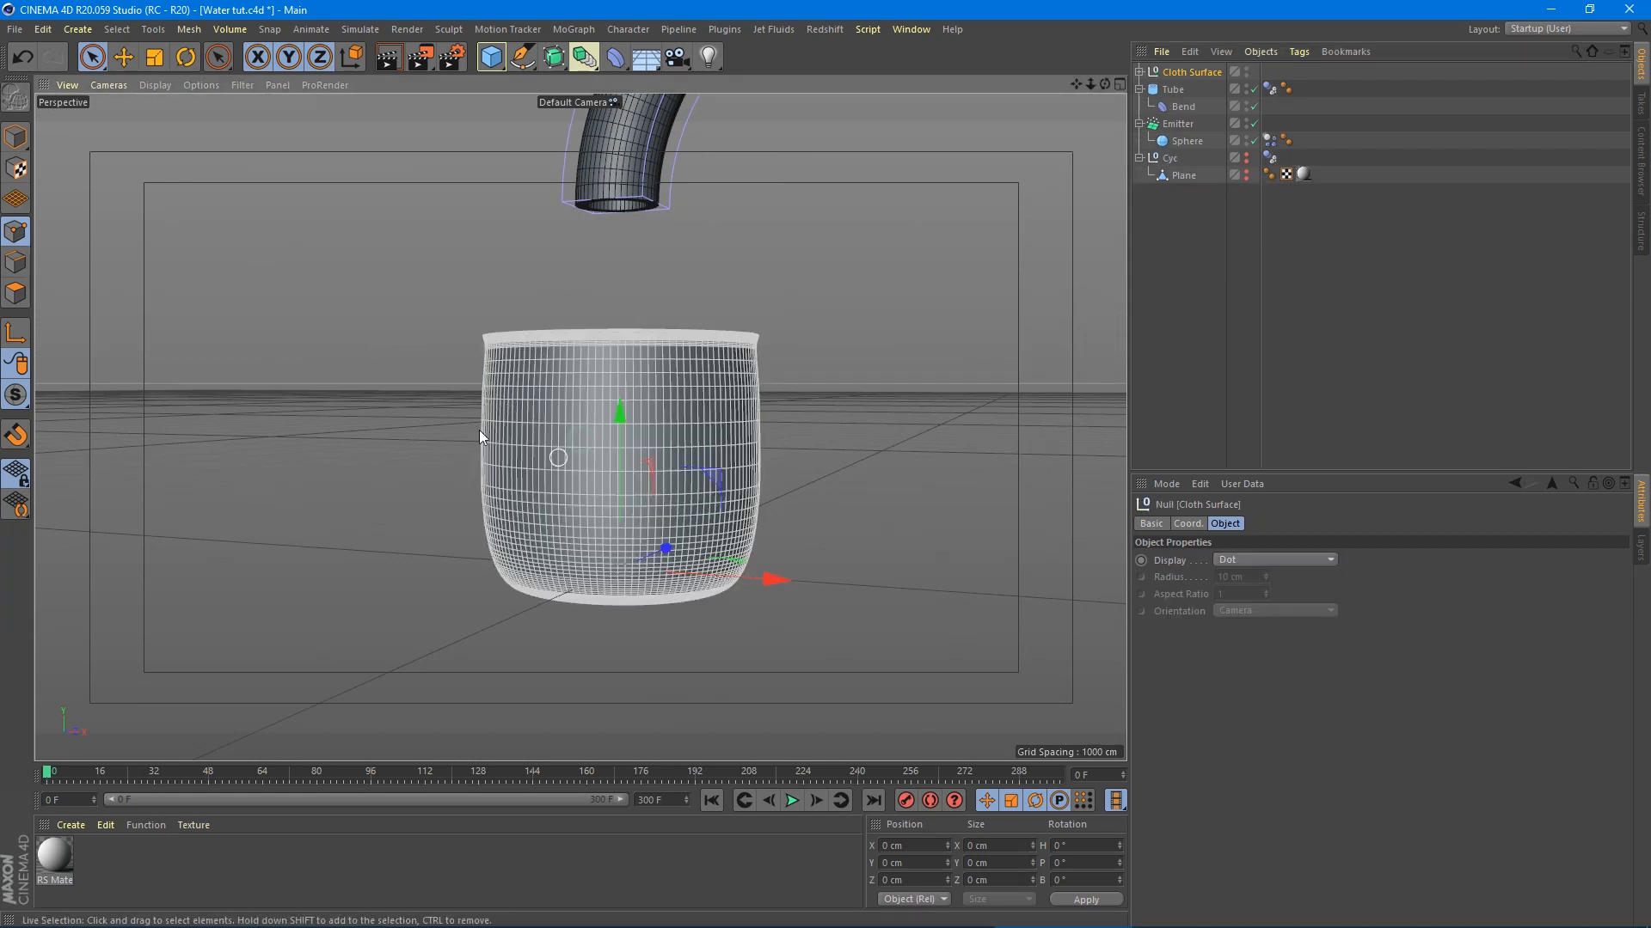
left_click(1139, 71)
left_click(1183, 89)
key("ctrl+a")
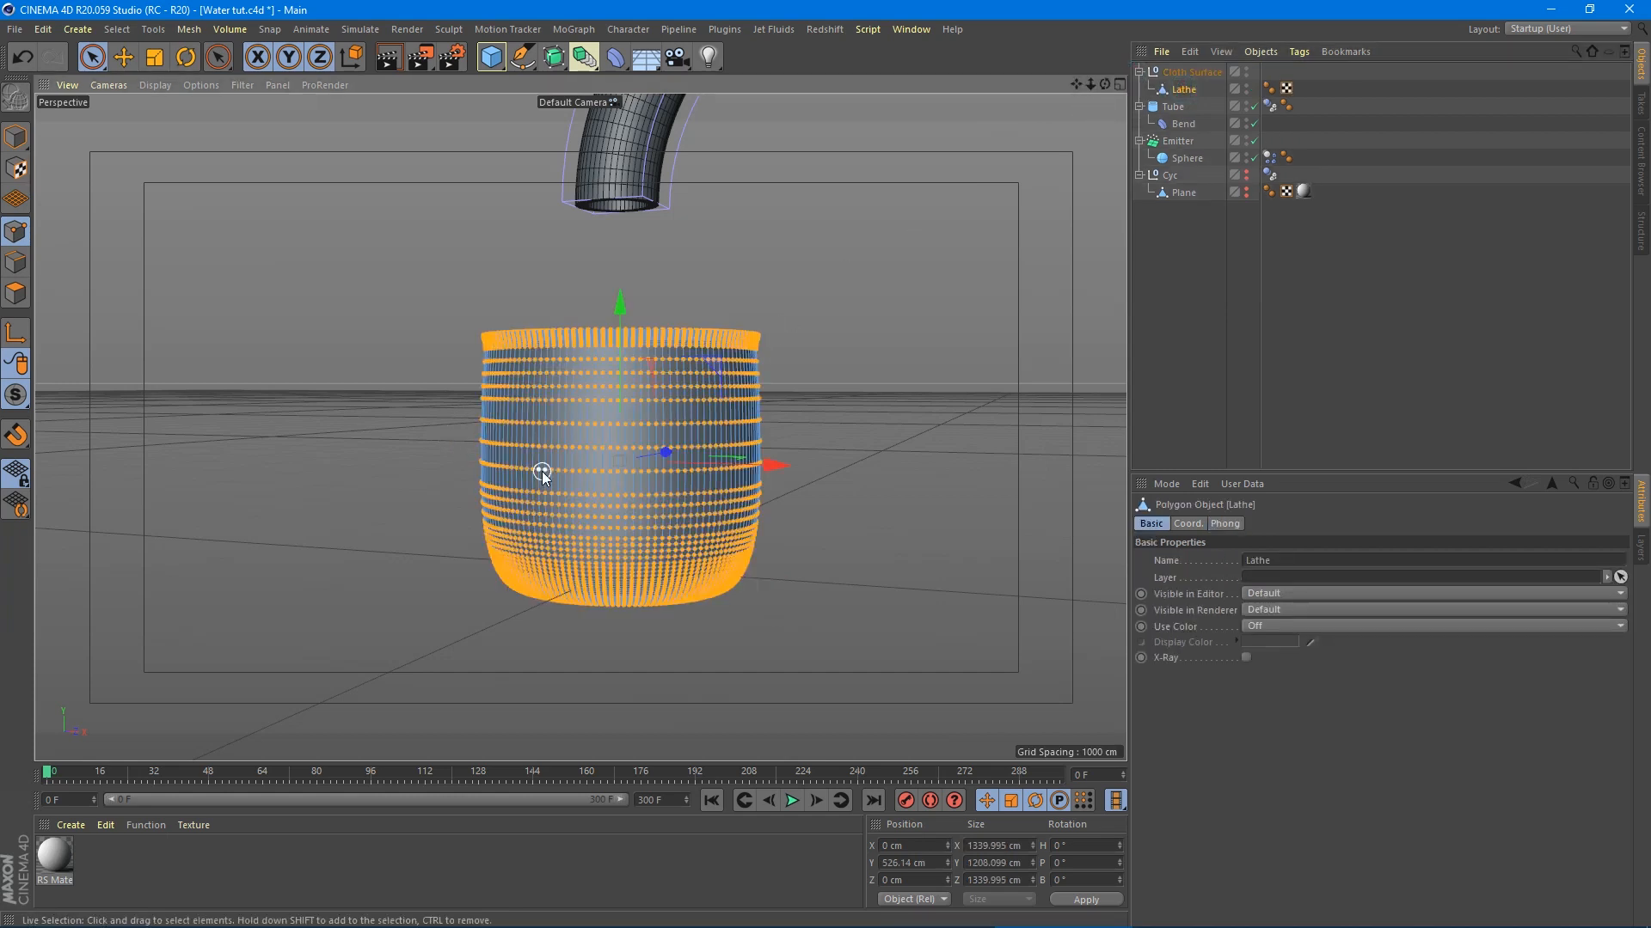
right_click(533, 457)
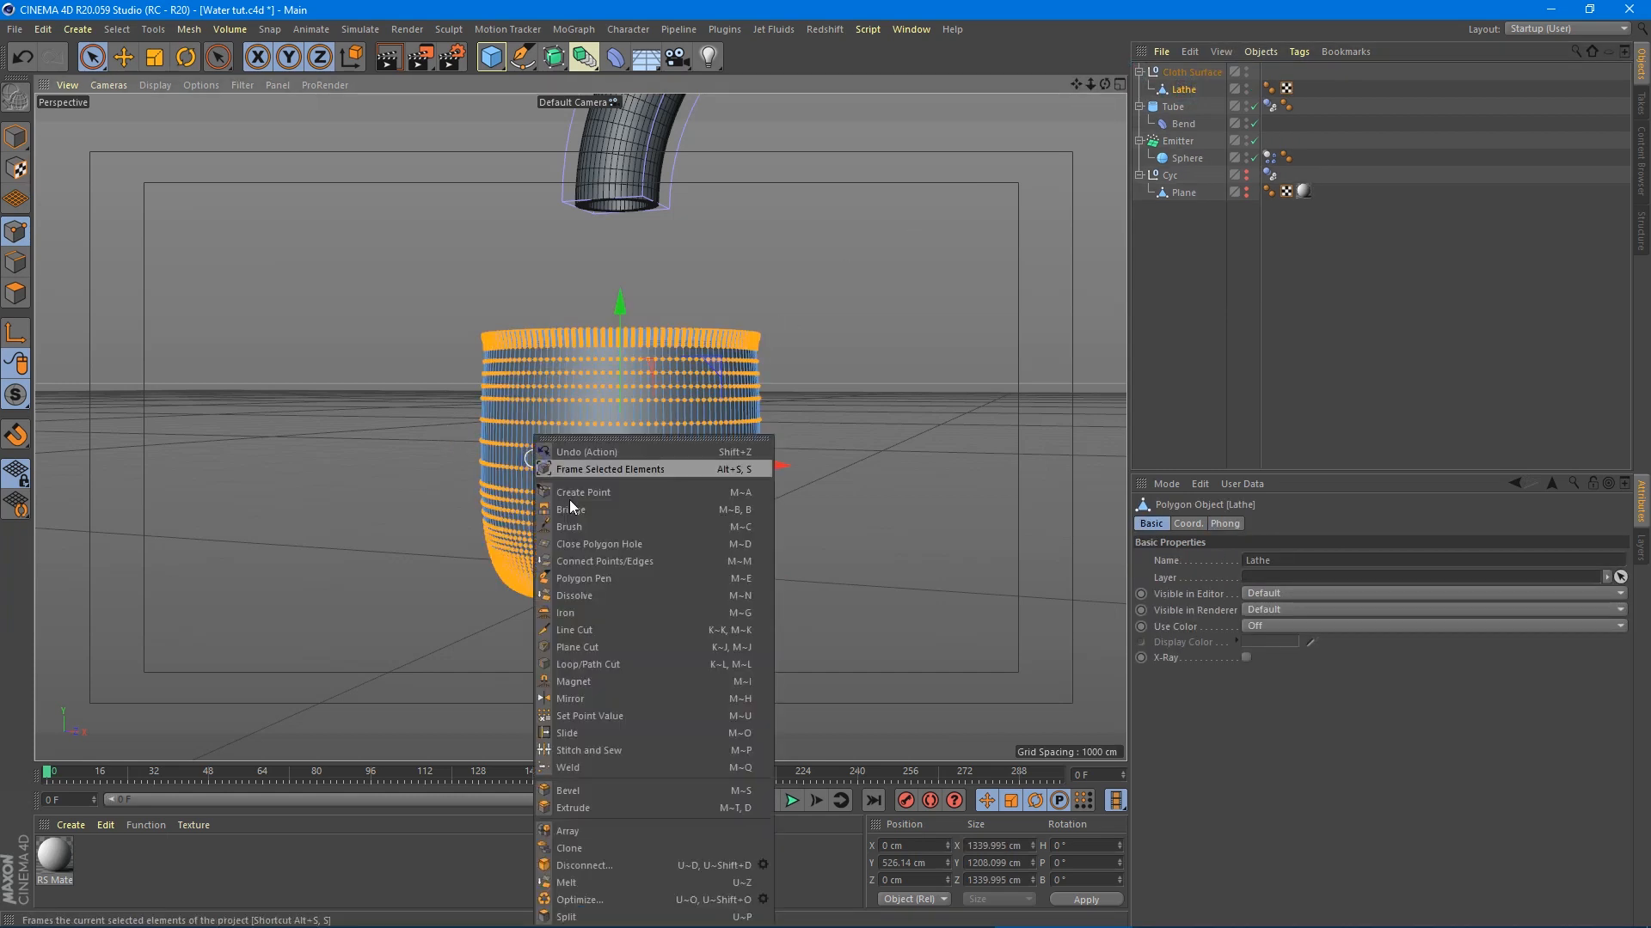
left_click(605, 899)
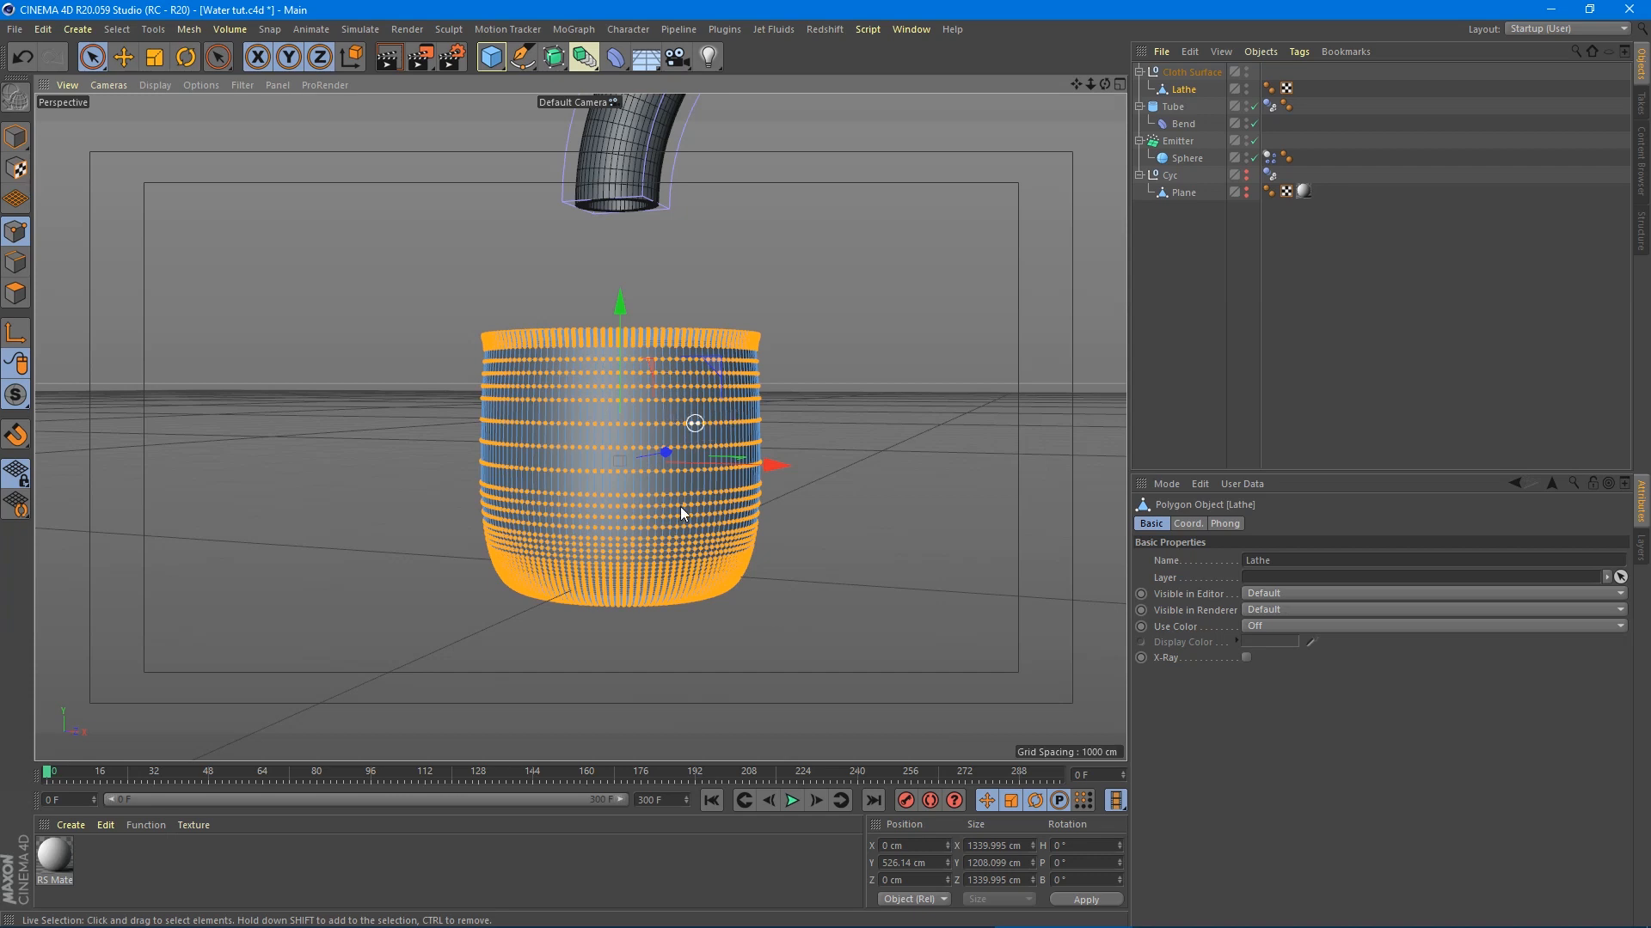
- Take the Lathe mesh out of the Cloth Surface null and delete the empty null
left_click_drag(1184, 90, 1179, 222)
left_click(1183, 71)
key("Delete")
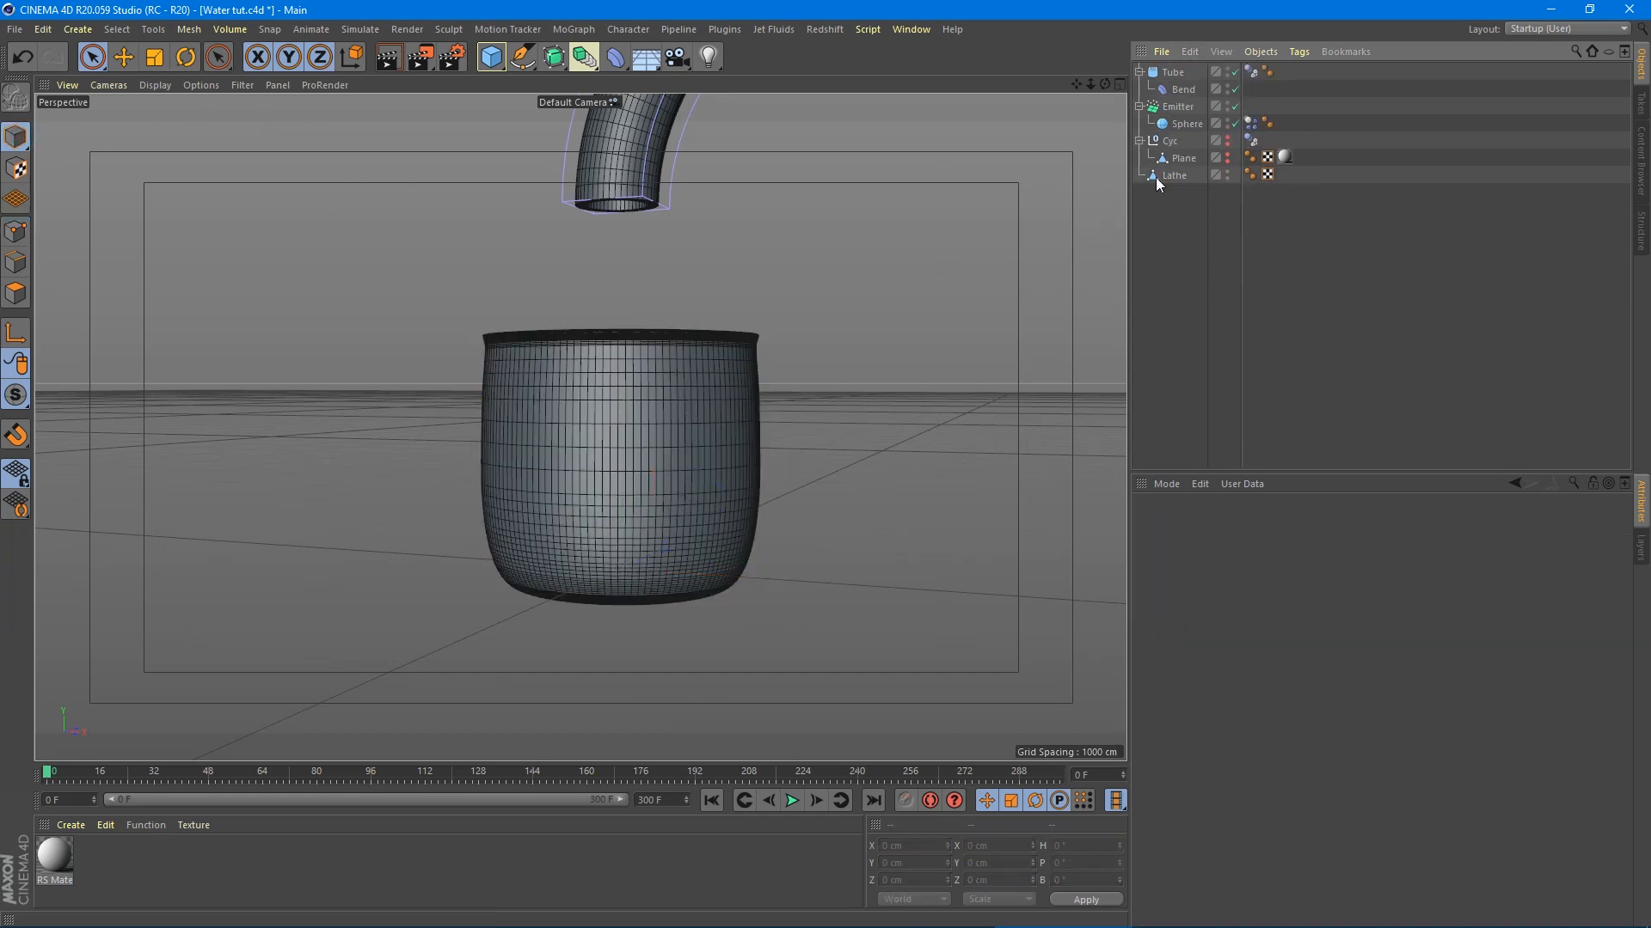
- Copy the Tube's Dynamics Body collider tag onto the Lathe container
left_click(1195, 175)
left_click(1251, 72)
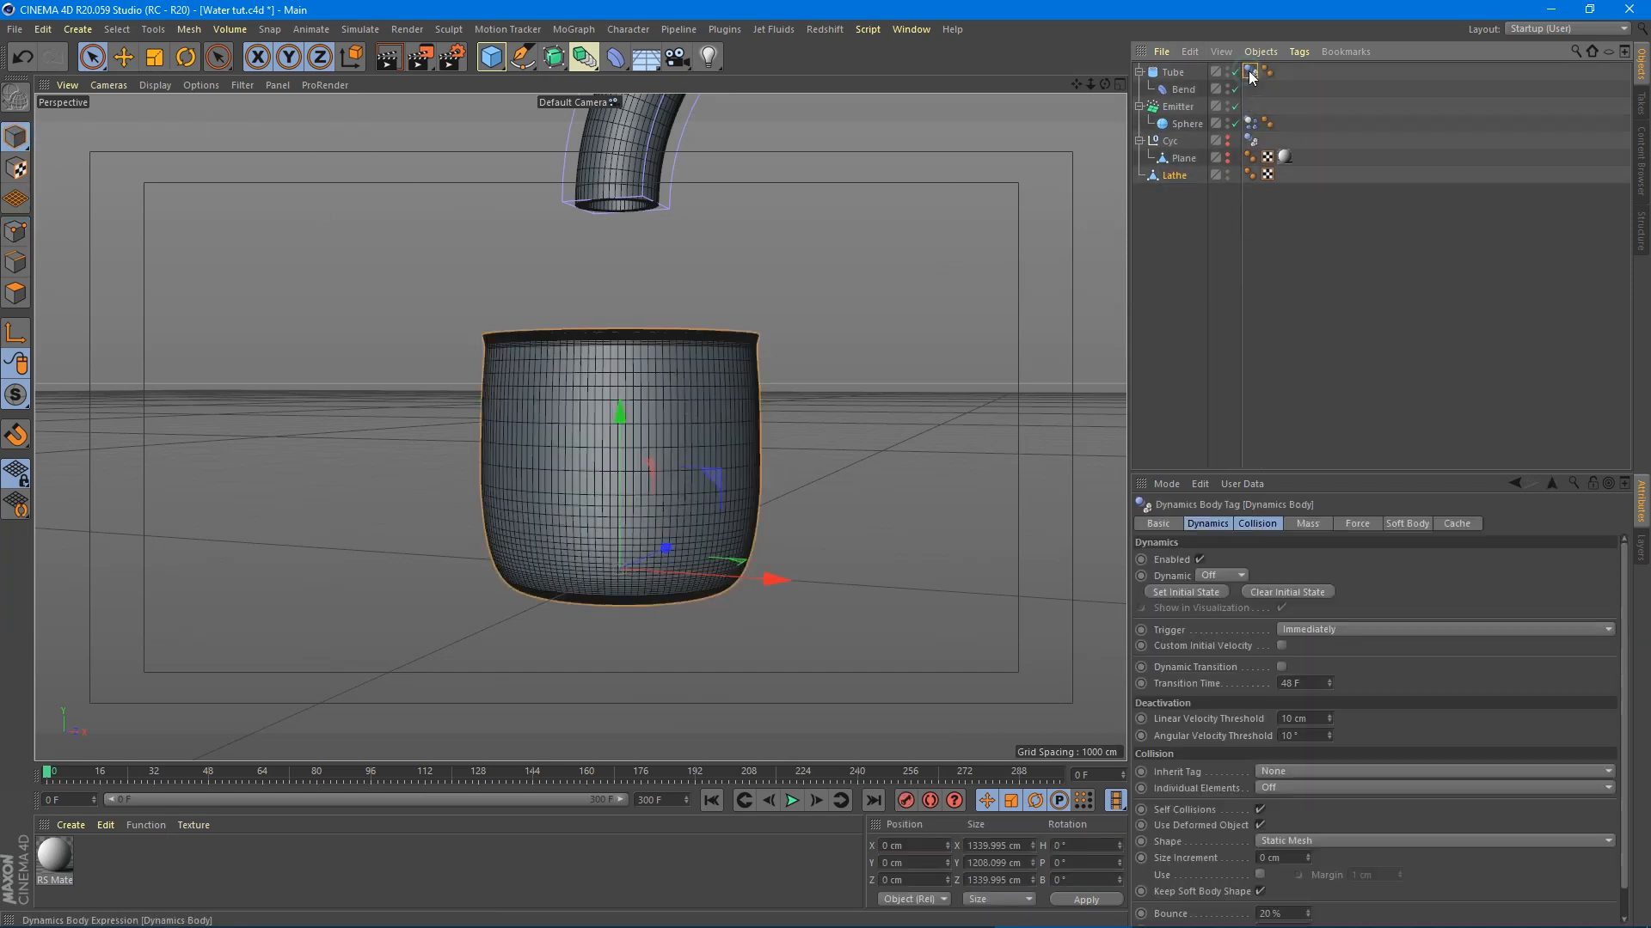
left_click_drag(1251, 77, 1246, 175, "ctrl")
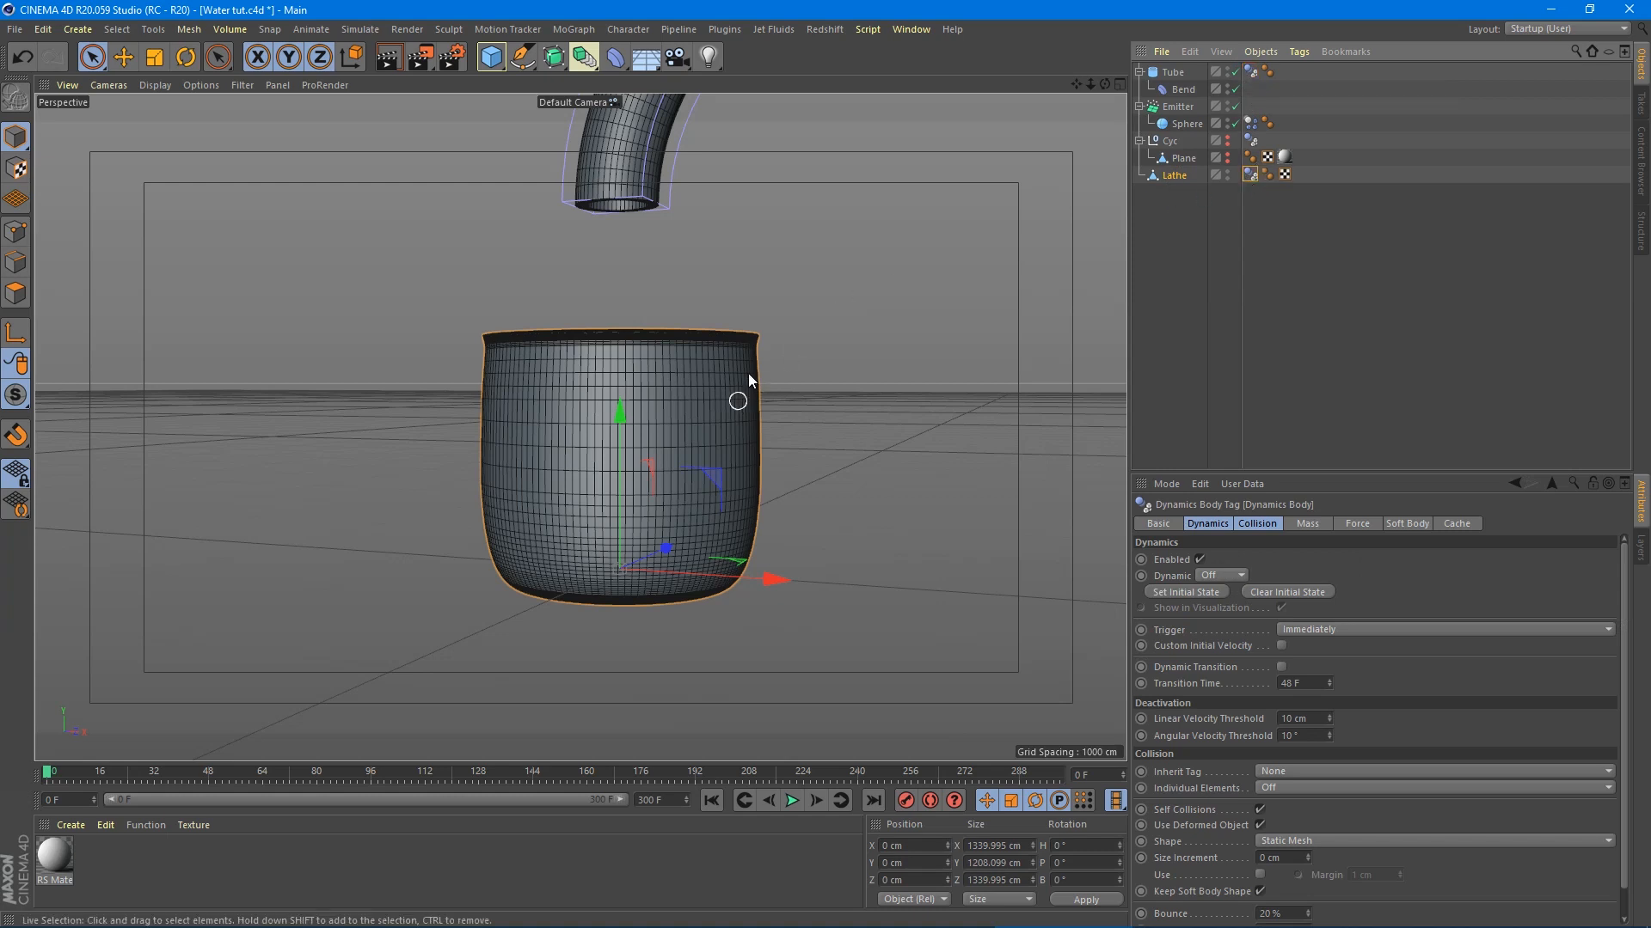
- Frame the tube above the container, select the Emitter, and make the Cyc backdrop and its plane visible
left_click_drag(723, 451, 737, 461, "alt")
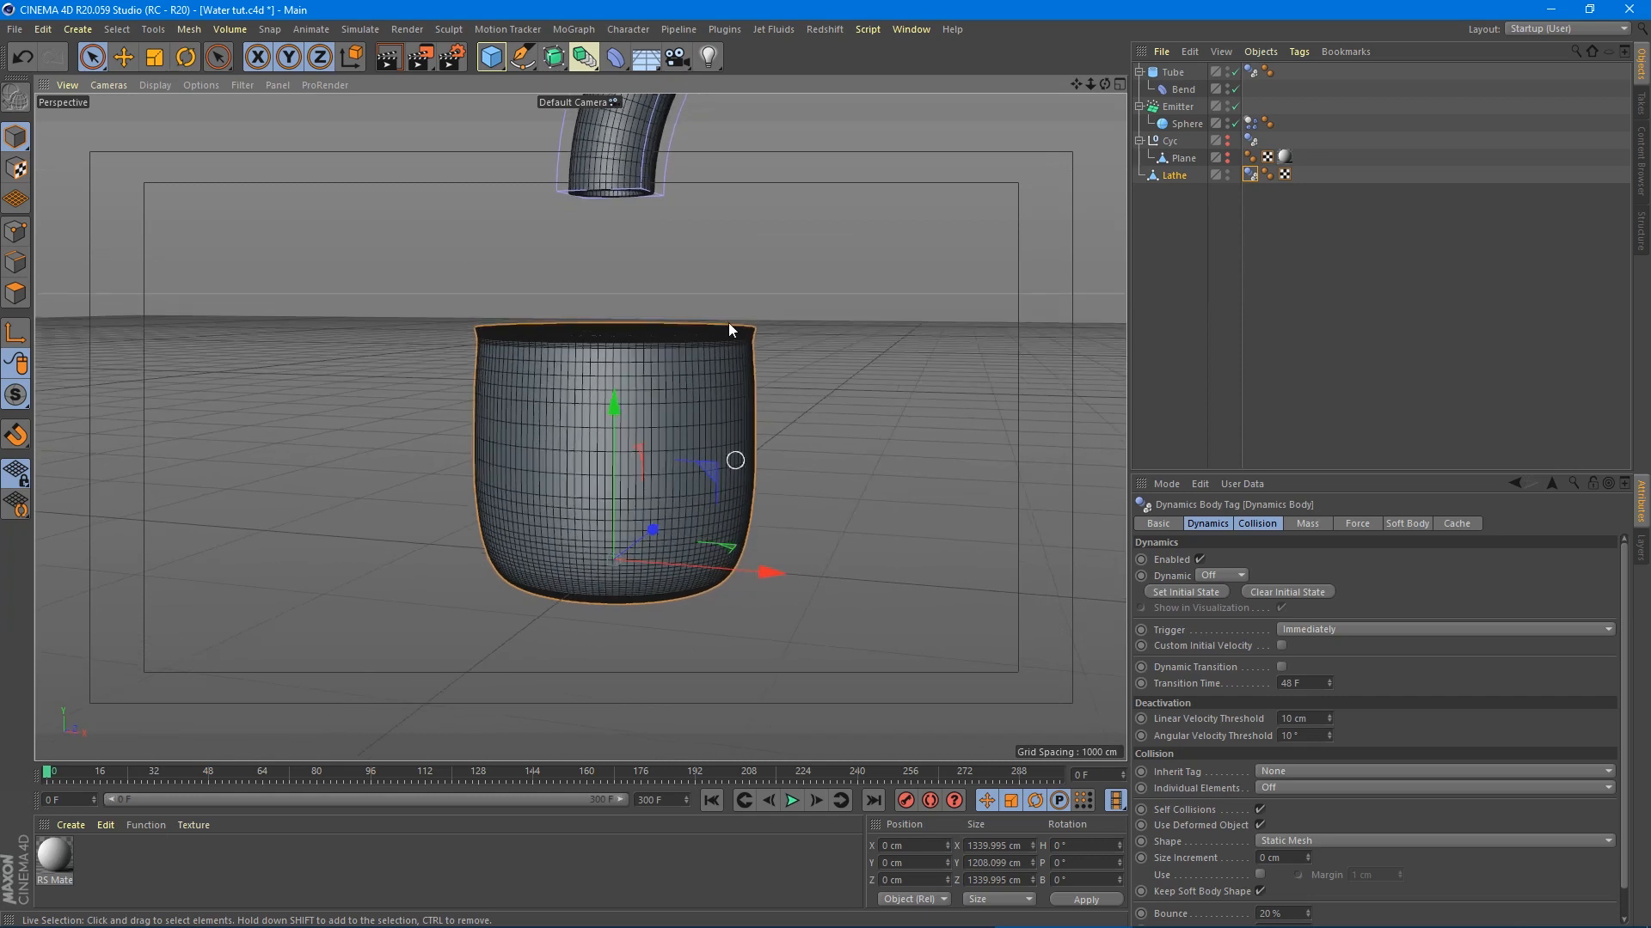
middle_click_drag(778, 421, 751, 511, "alt")
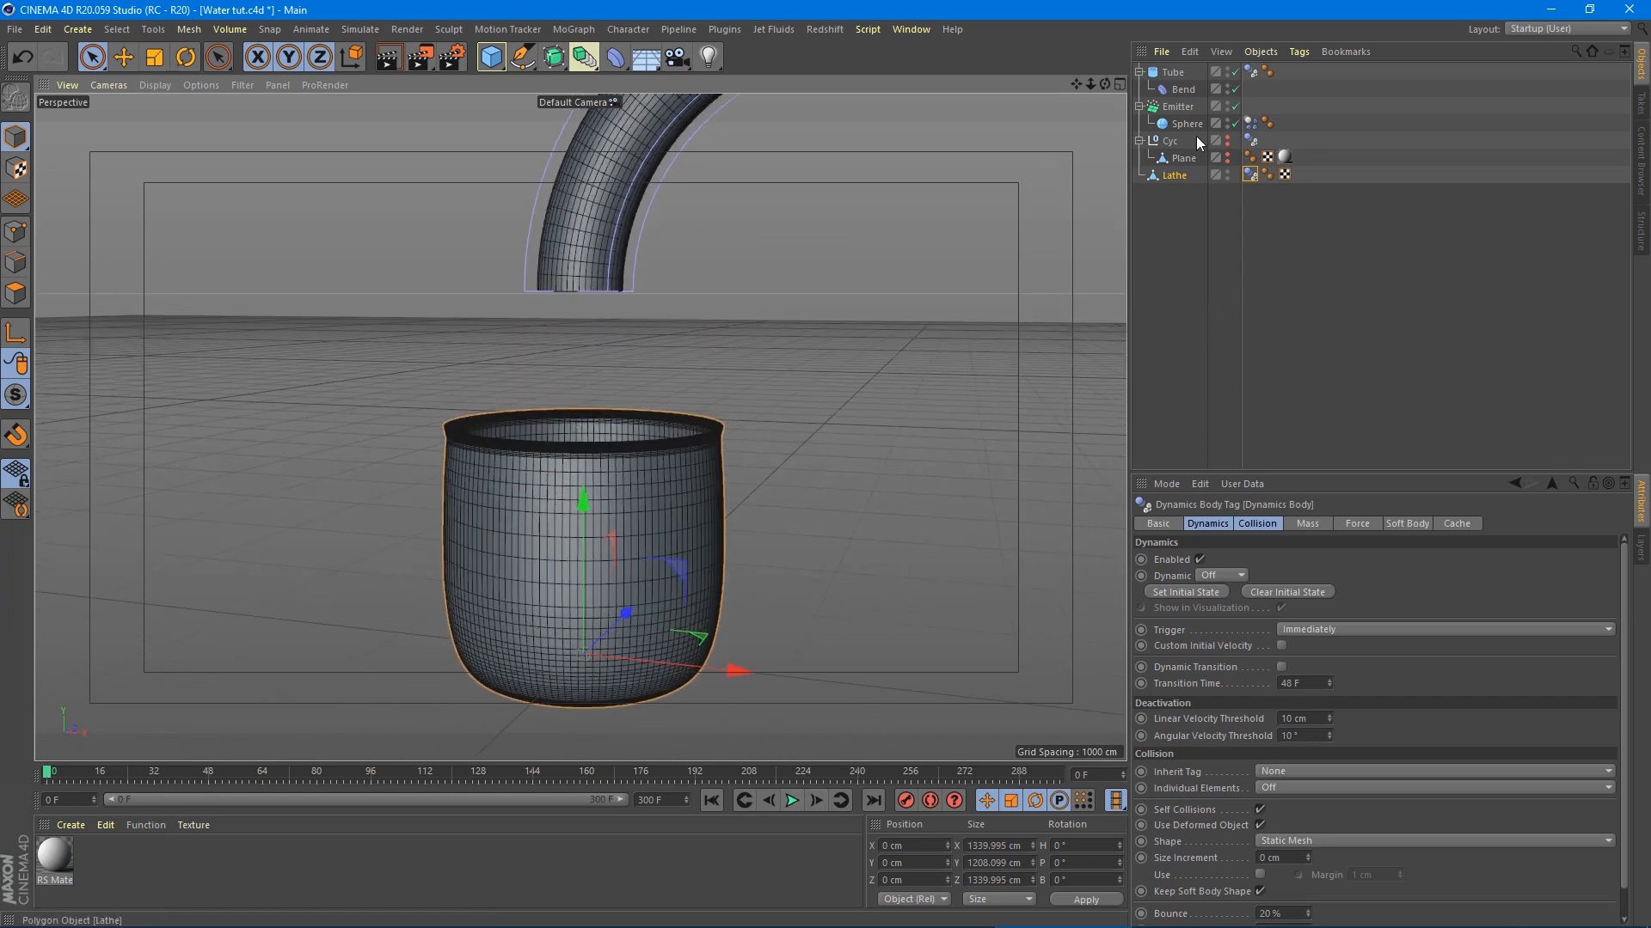
left_click(1178, 106)
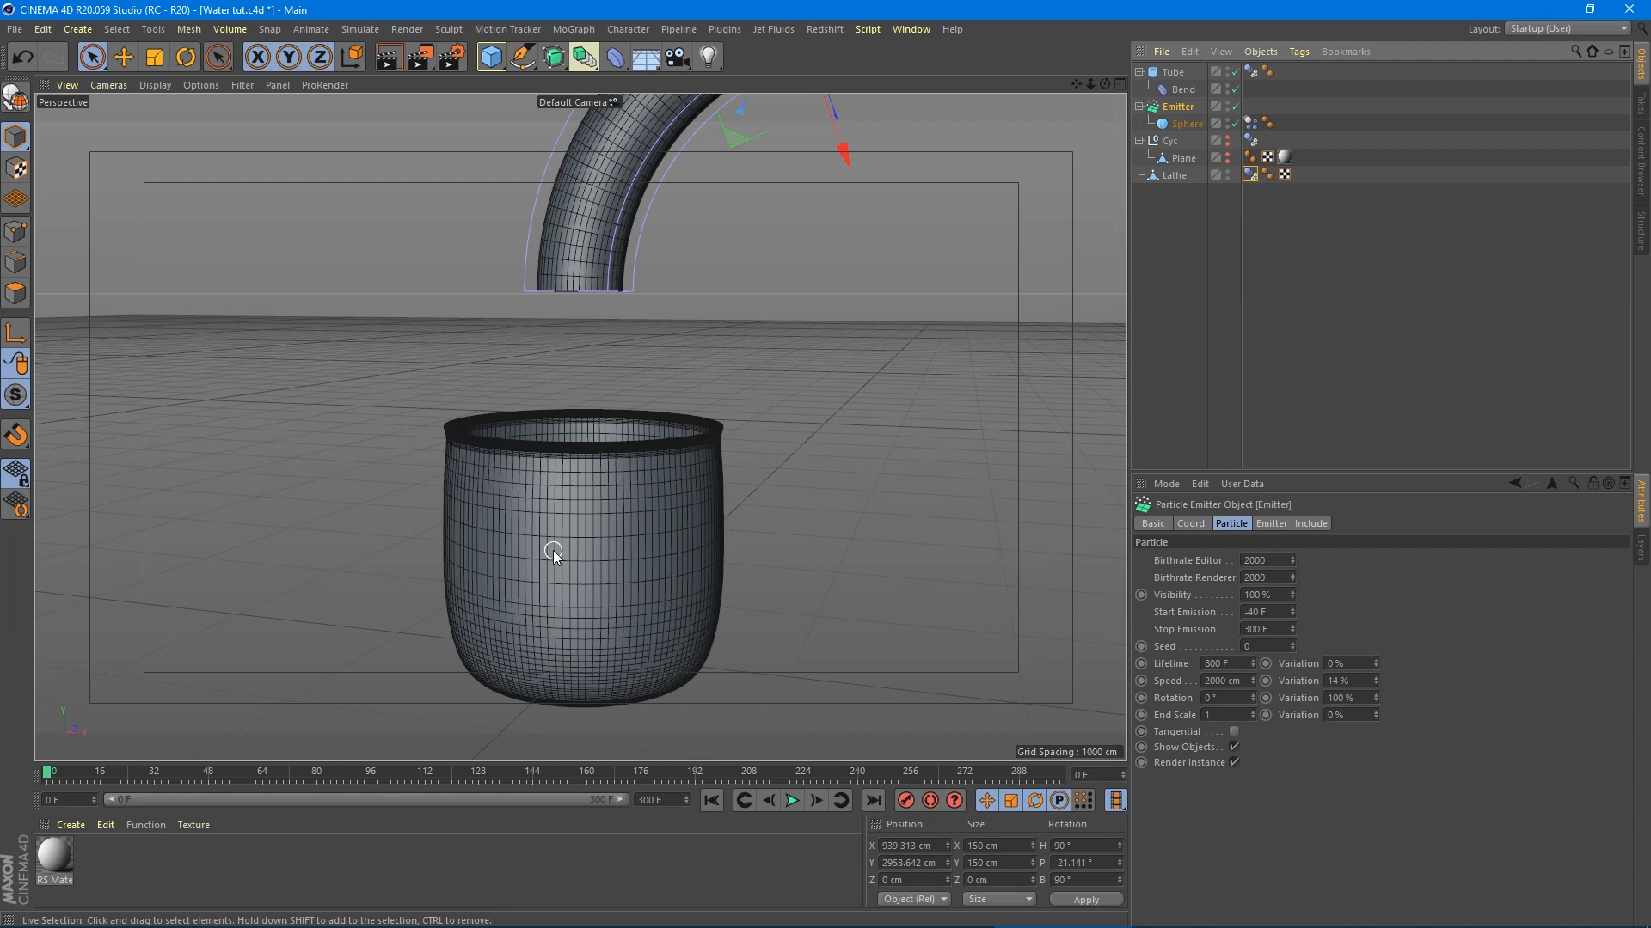
left_click(1228, 139)
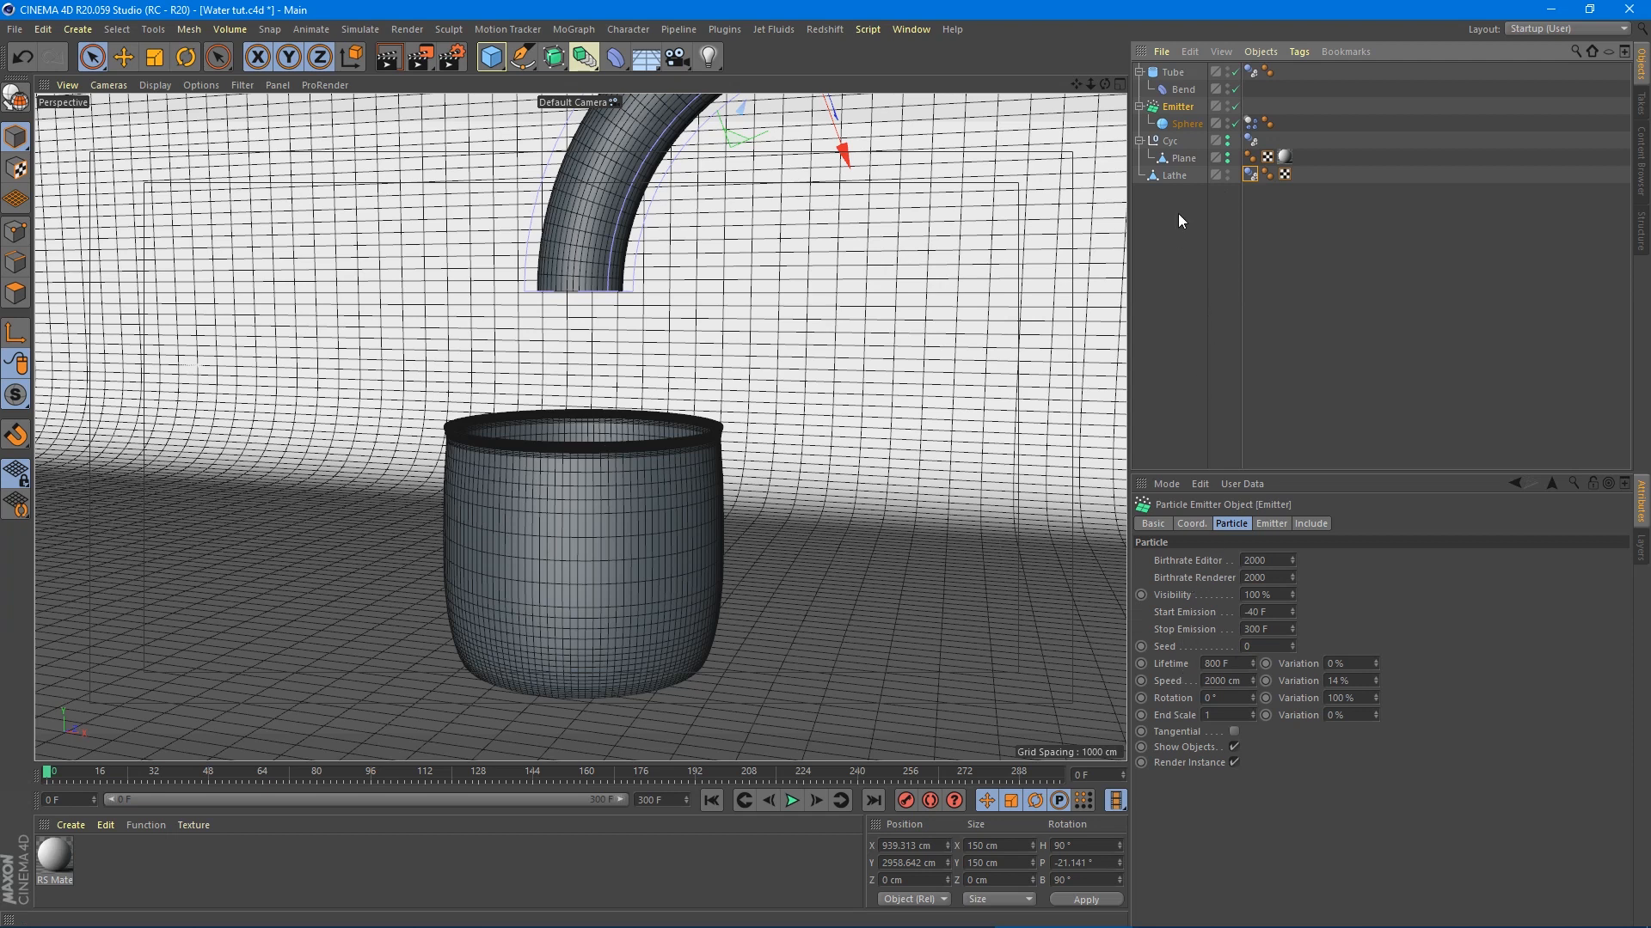
- Set the Emitter's editor birthrate to 400 and play the simulation to test the spheres falling into the container
left_click(1278, 560)
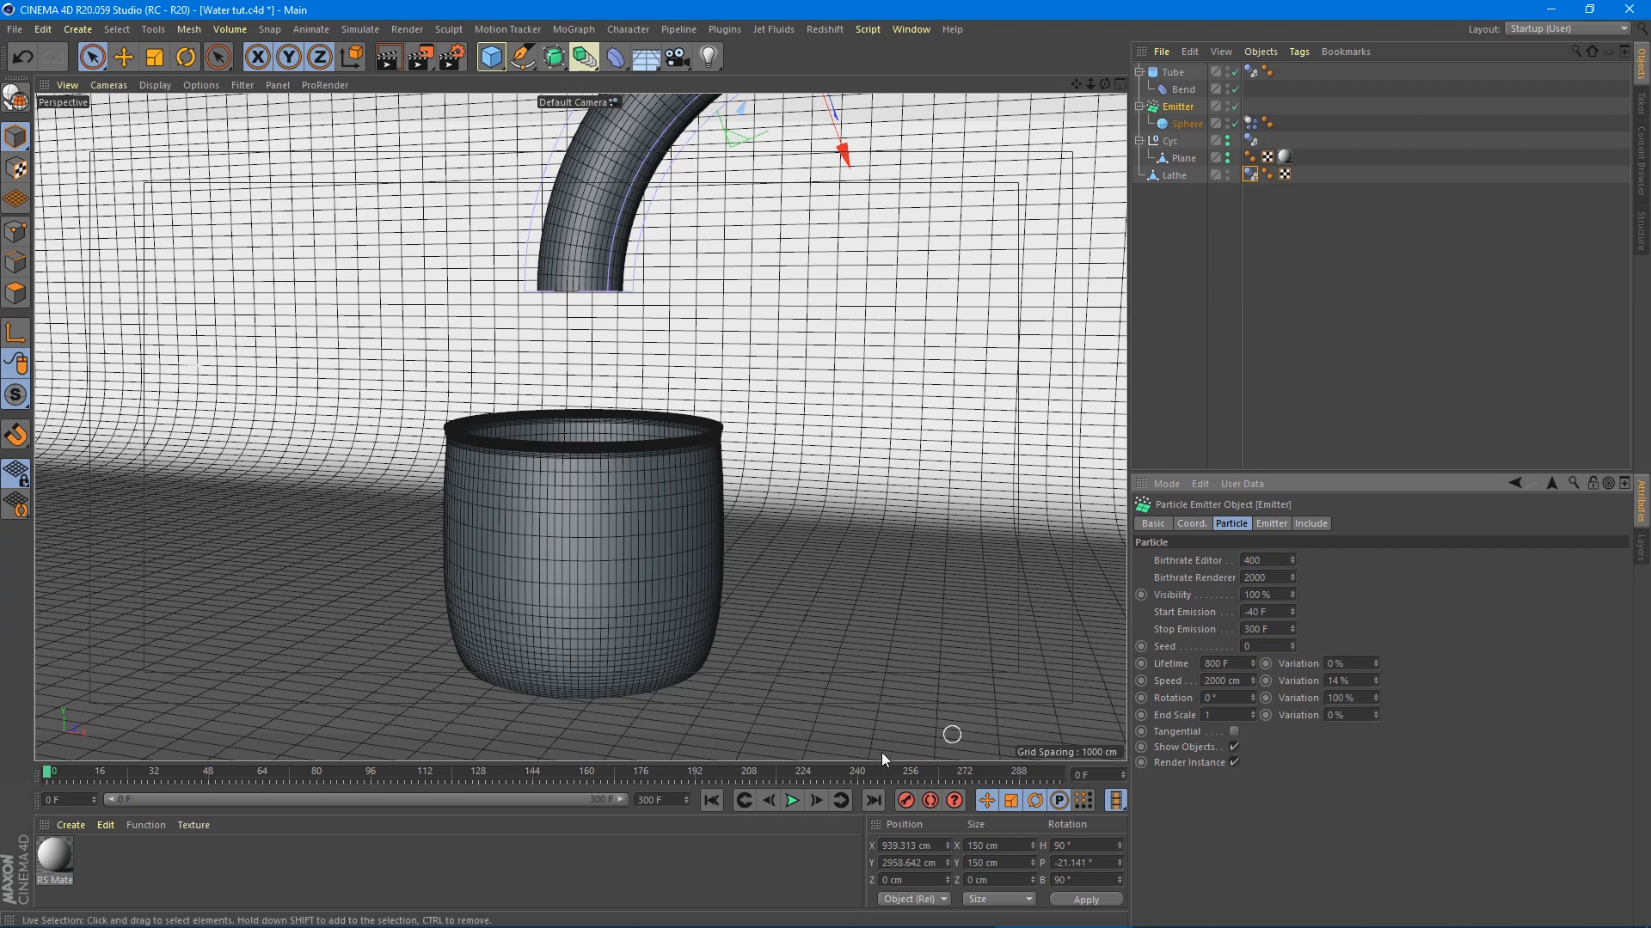
left_click(794, 802)
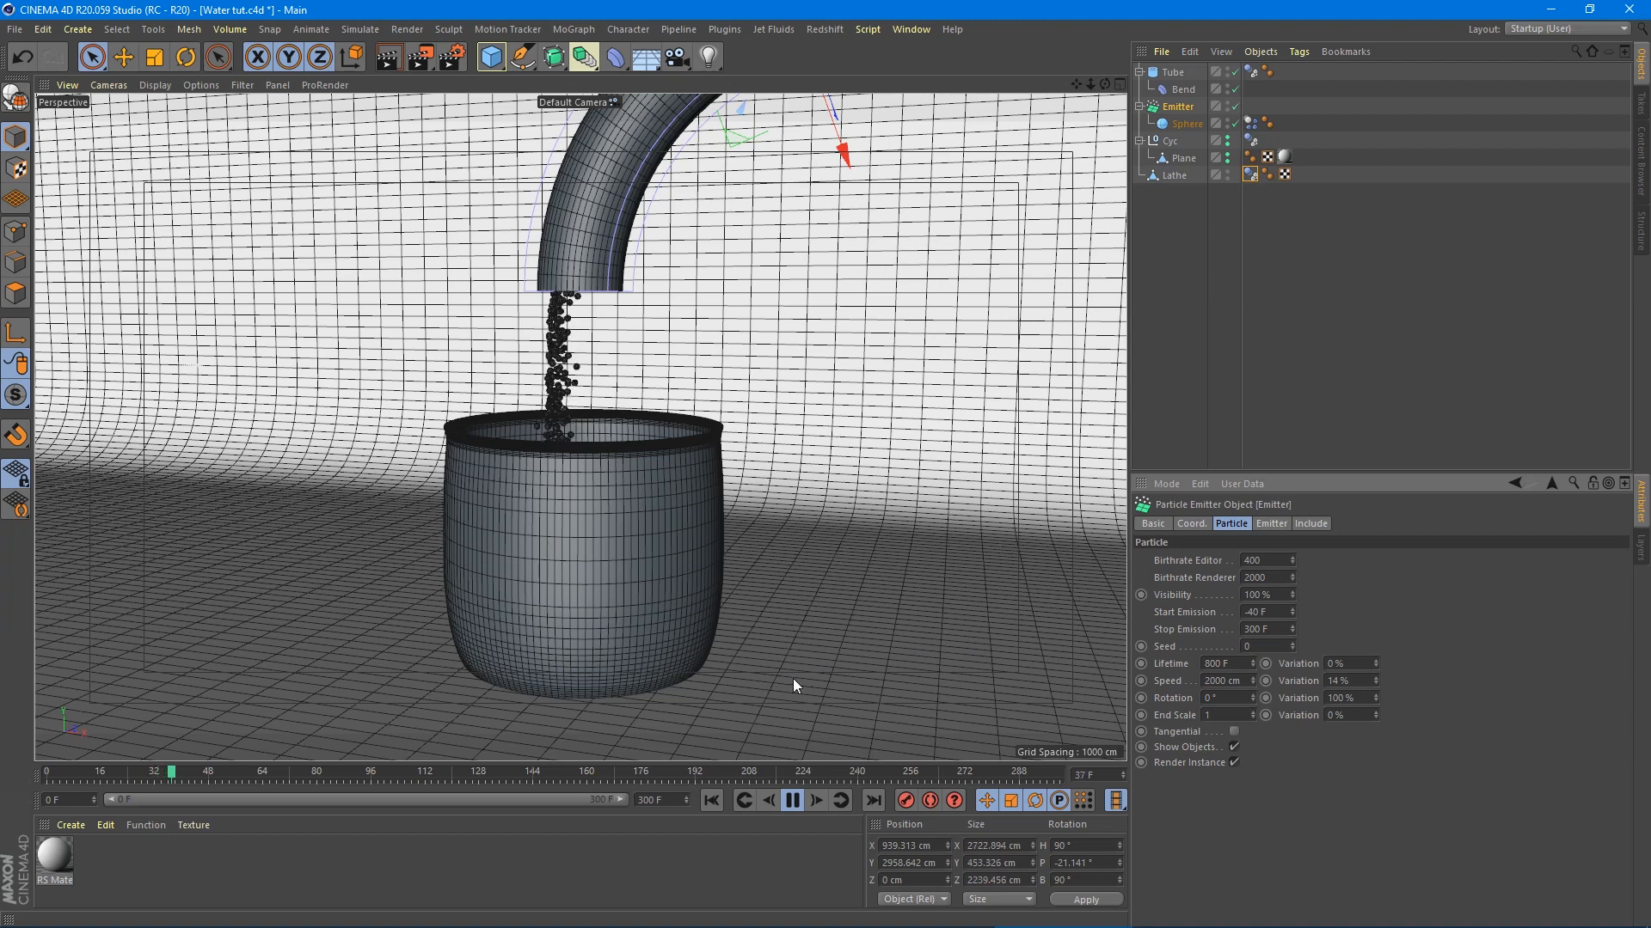
middle_click_drag(700, 689, 706, 241, "alt")
left_click_drag(709, 385, 698, 584, "alt")
- Raise the Lathe container to about Y 99.5 cm and stop the simulation playback
left_click(607, 322)
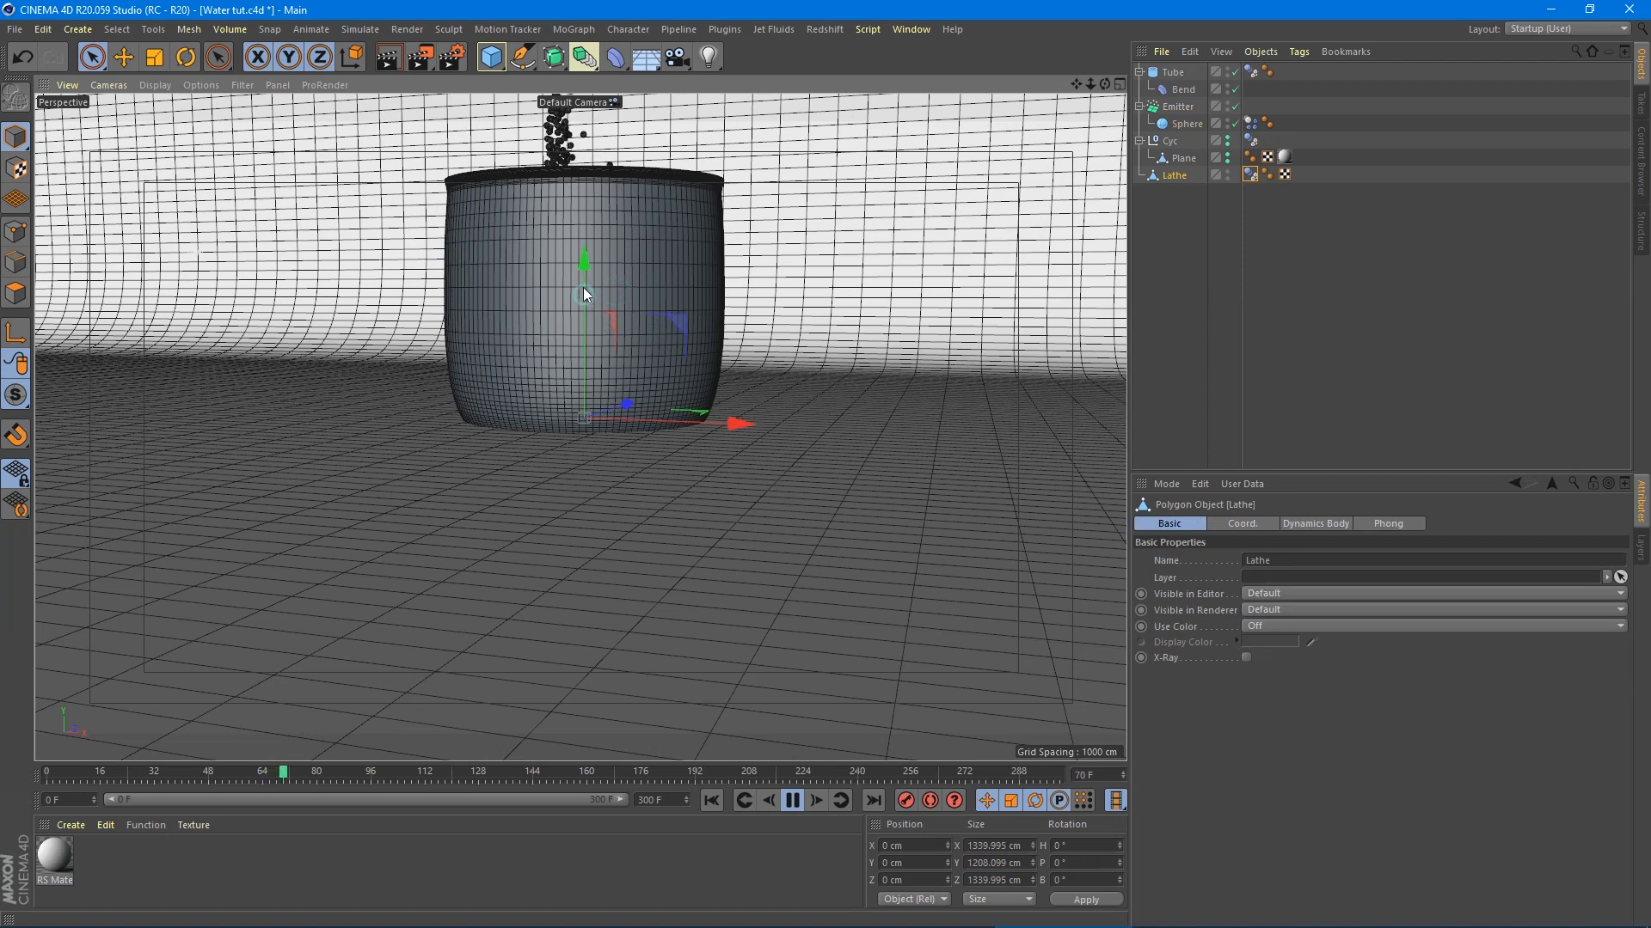
left_click_drag(583, 287, 583, 274)
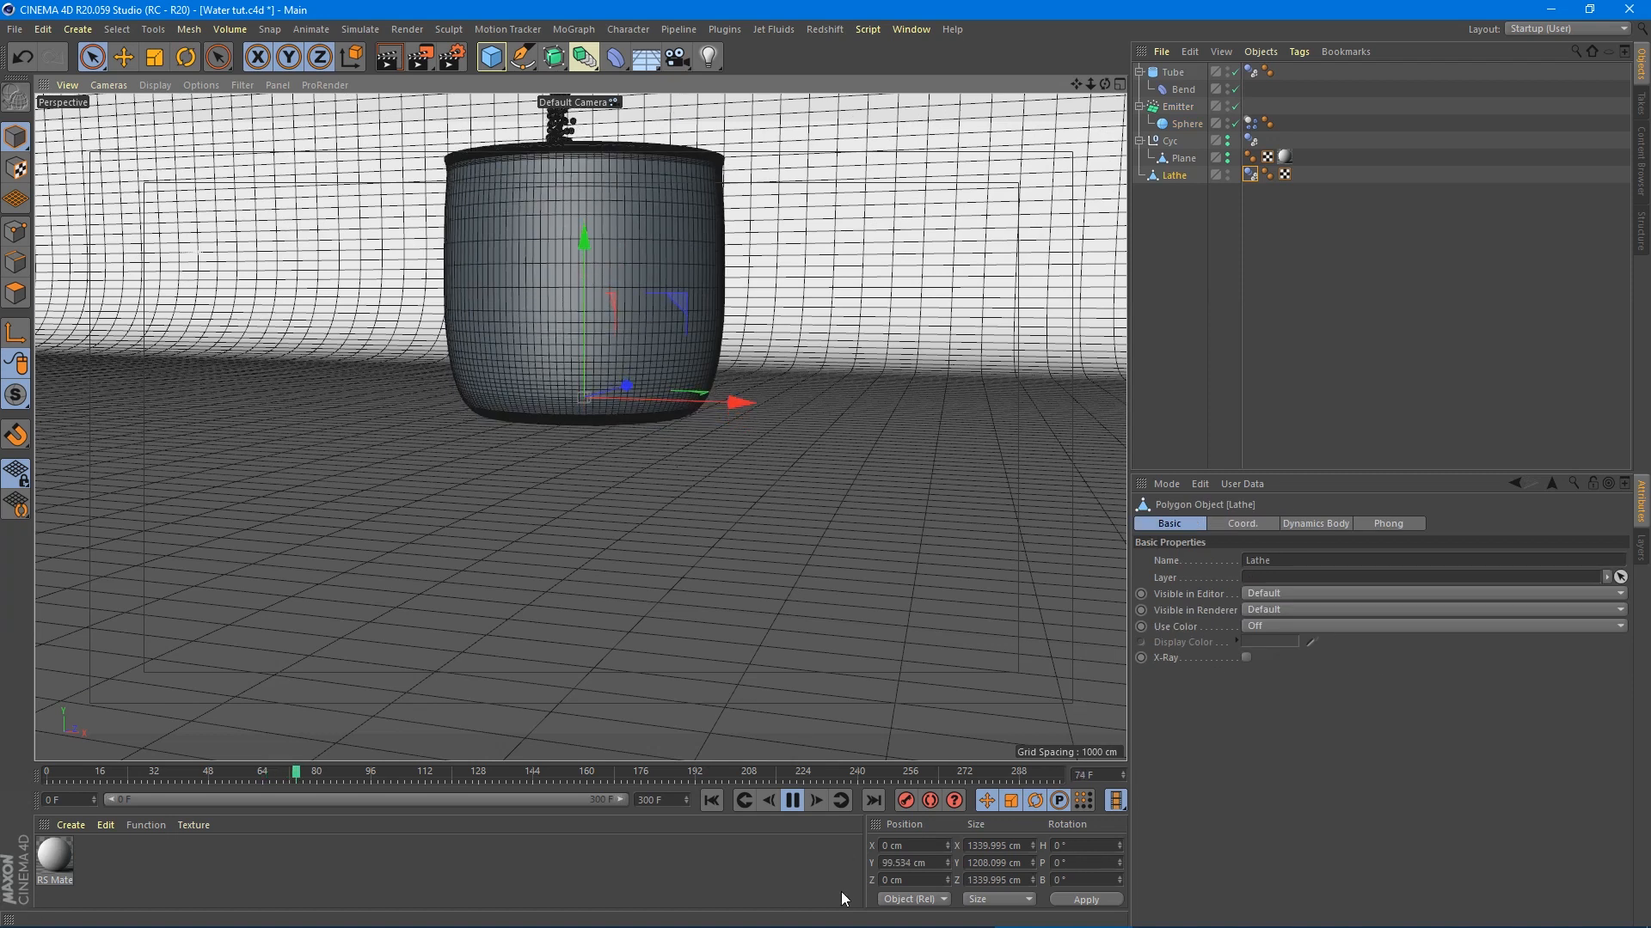
left_click(792, 800)
scroll(598, 451, "down", 2)
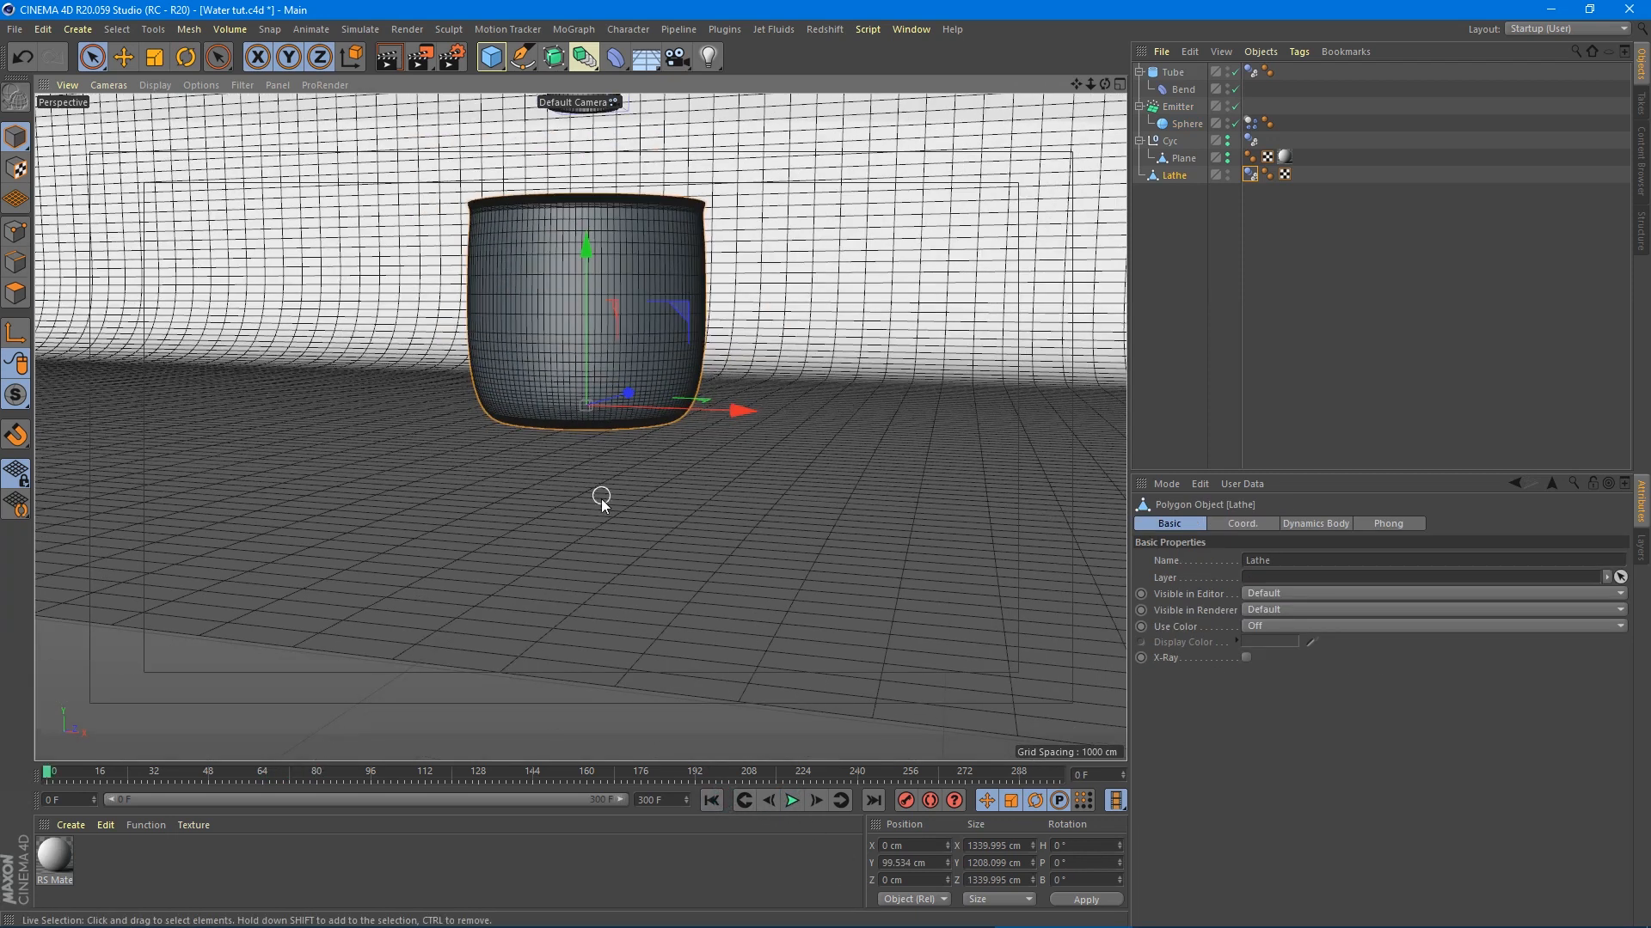
scroll(576, 454, "up", 3)
- Lower the Lathe container in the front view to about Y 84 cm so its base sits just above the floor
middle_click(576, 454)
middle_click_drag(951, 581, 619, 582, "alt")
scroll(948, 593, "down", 5)
middle_click_drag(1018, 585, 879, 612, "alt")
scroll(925, 571, "up", 2)
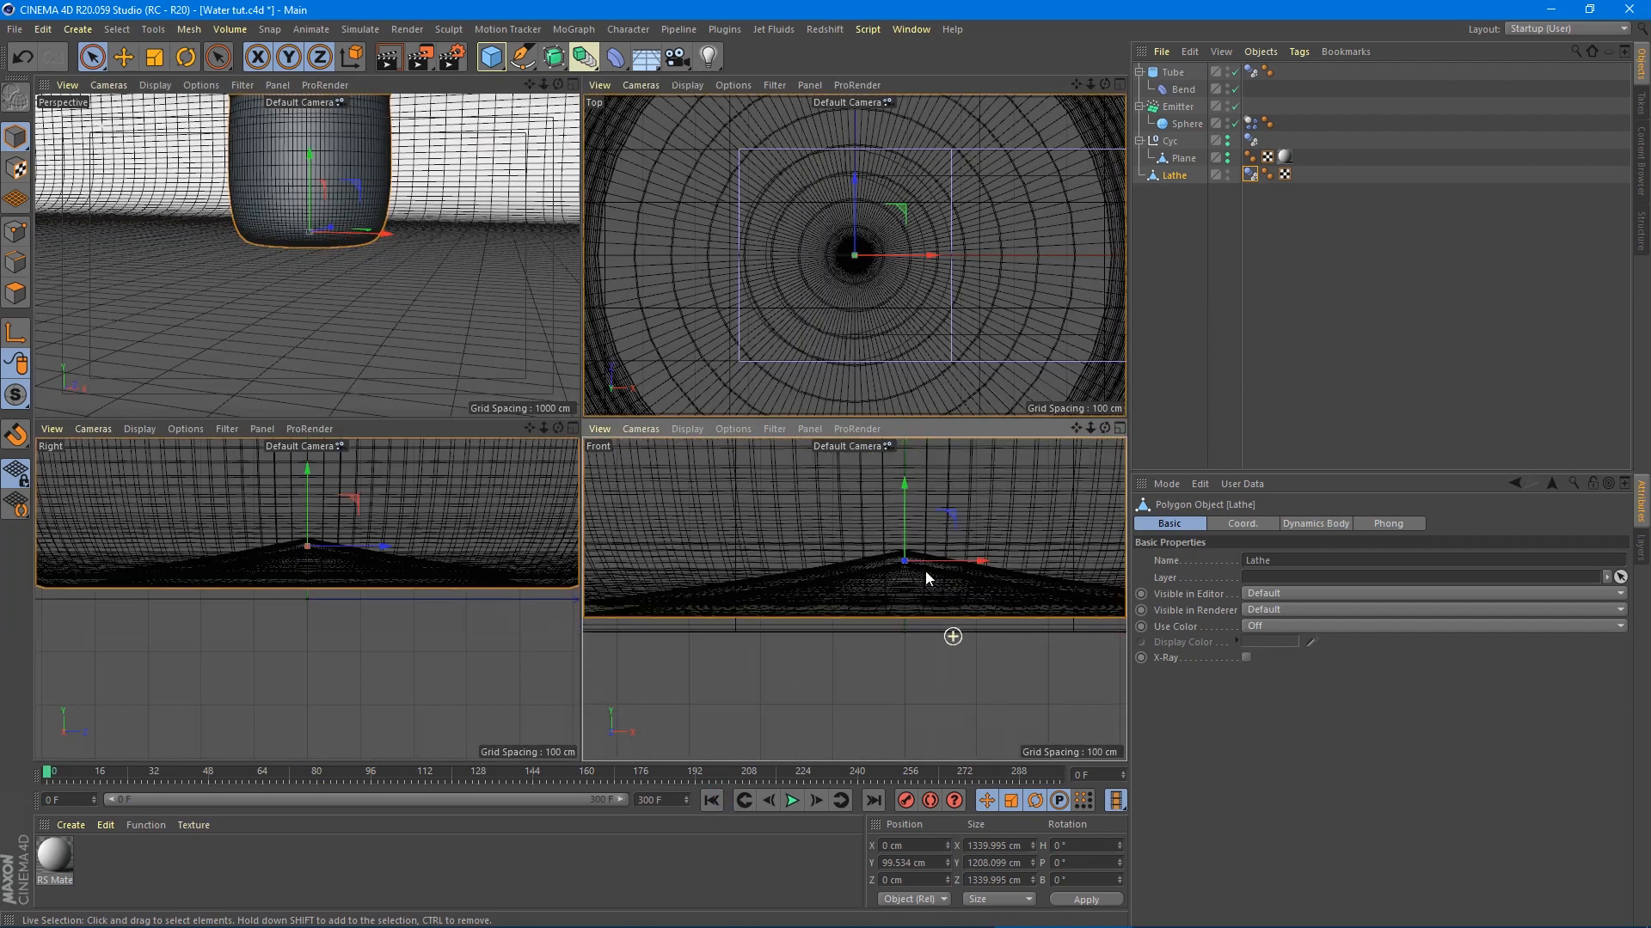
left_click_drag(900, 510, 896, 523)
scroll(929, 651, "up", 4)
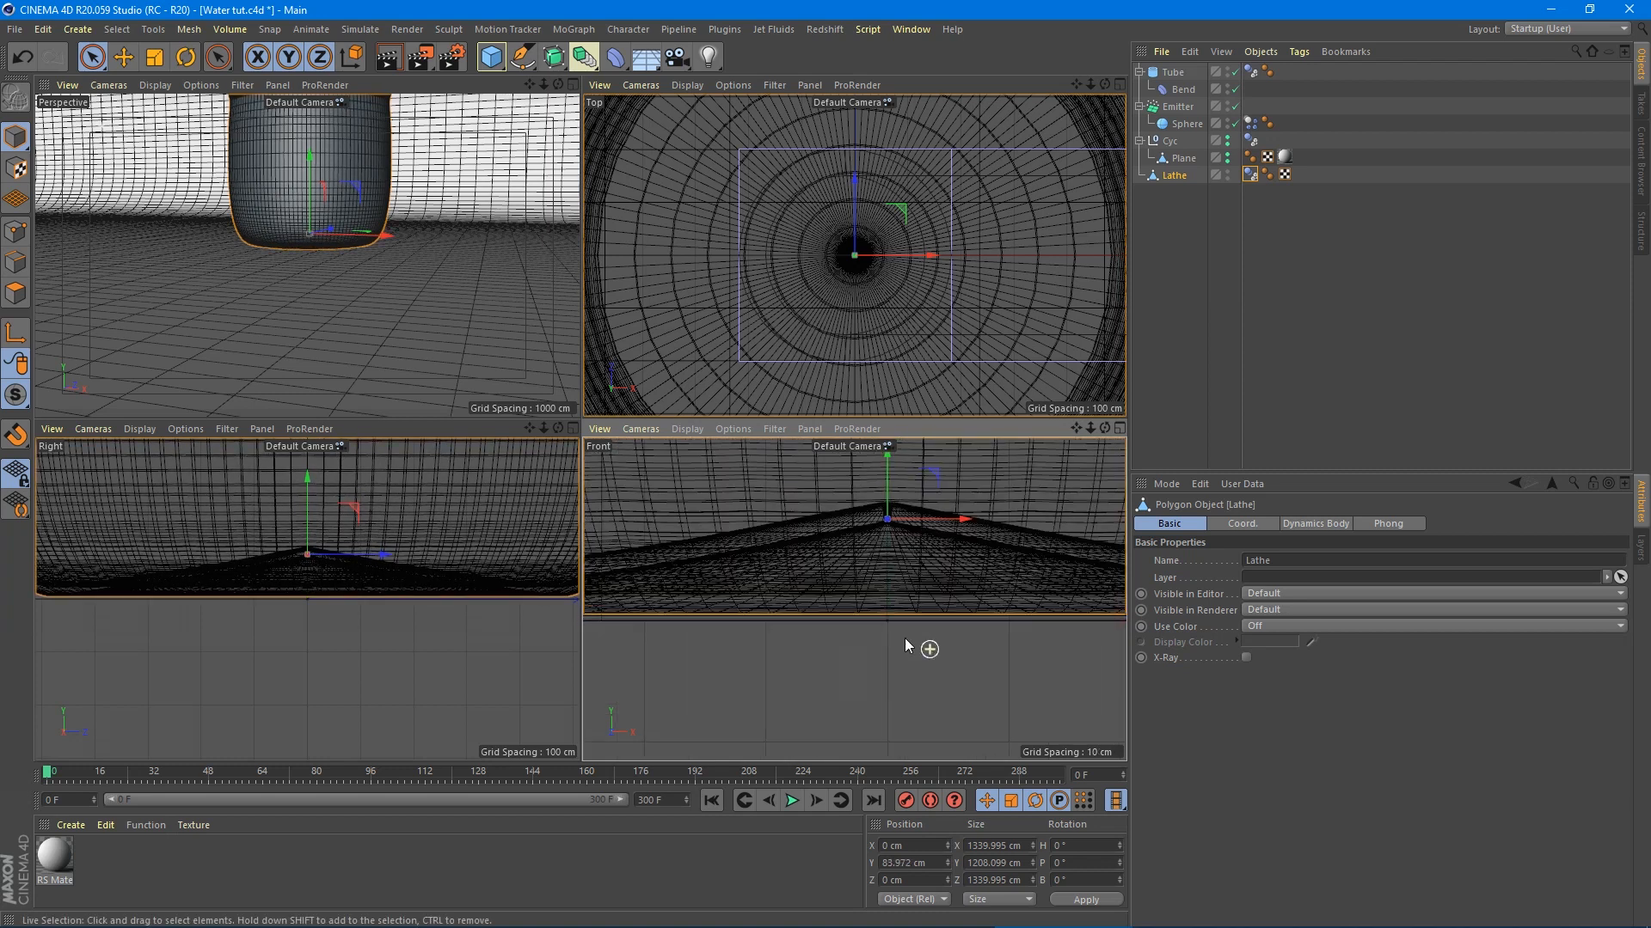
scroll(873, 611, "up", 2)
scroll(874, 610, "down", 5)
- Play the simulation in the perspective view and stop it at about frame 91
middle_click(365, 366)
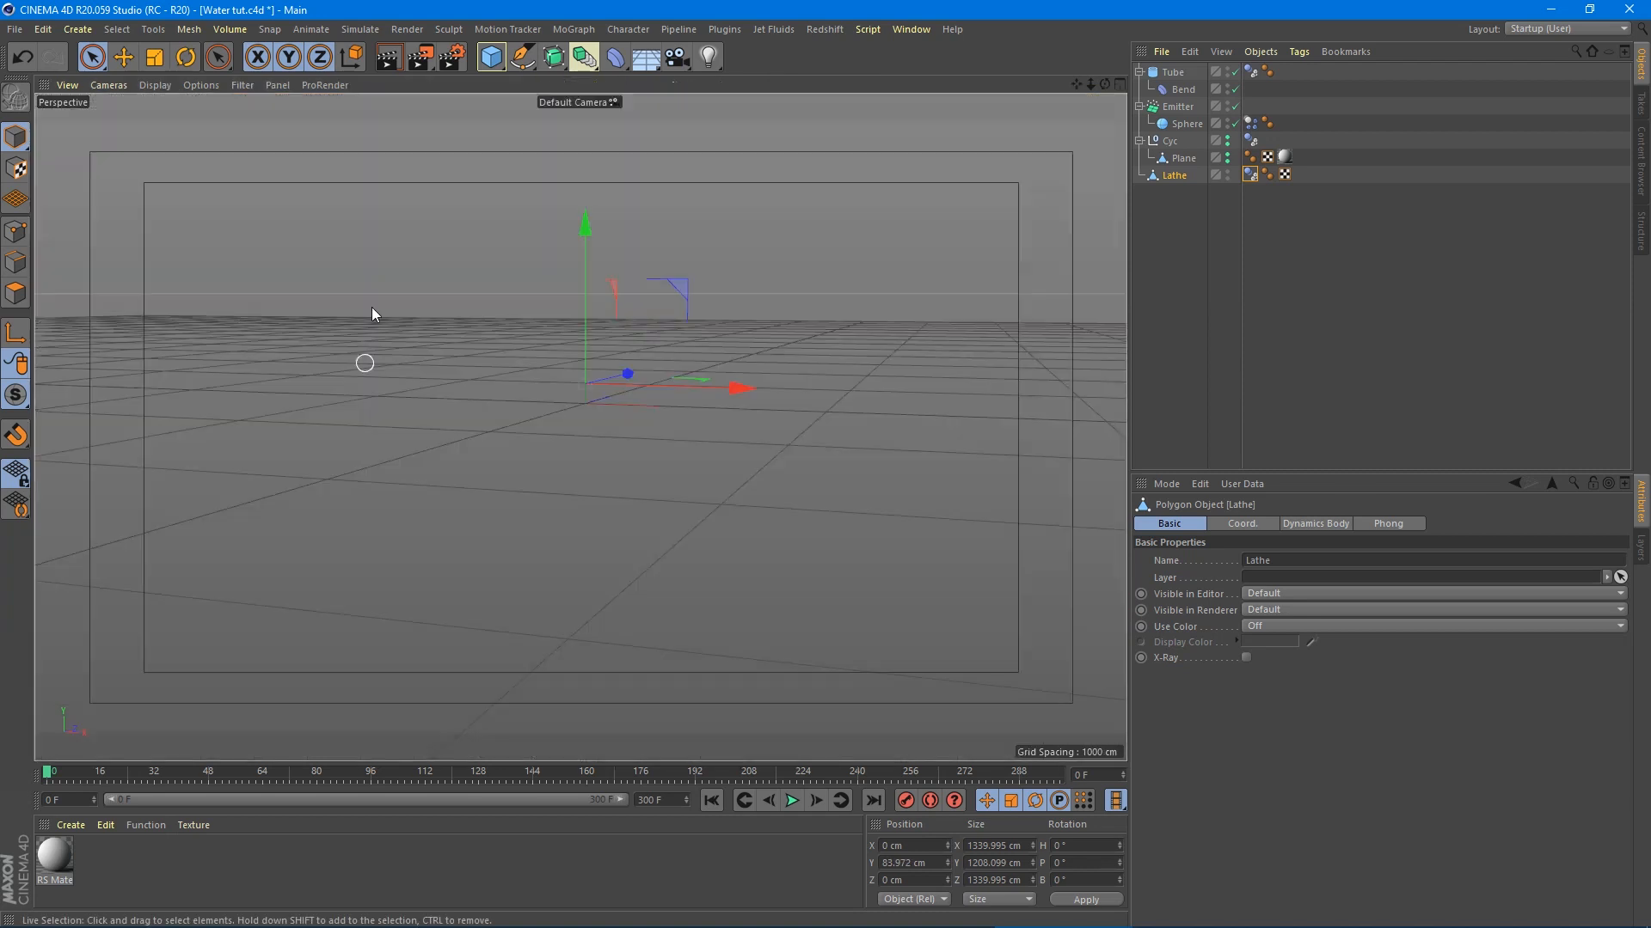
middle_click_drag(548, 344, 540, 551, "alt")
mouse_move(514, 539)
left_mouse_down("alt")
mouse_move(505, 578)
mouse_move(526, 592)
mouse_move(499, 549)
mouse_move(508, 559)
left_mouse_up("alt")
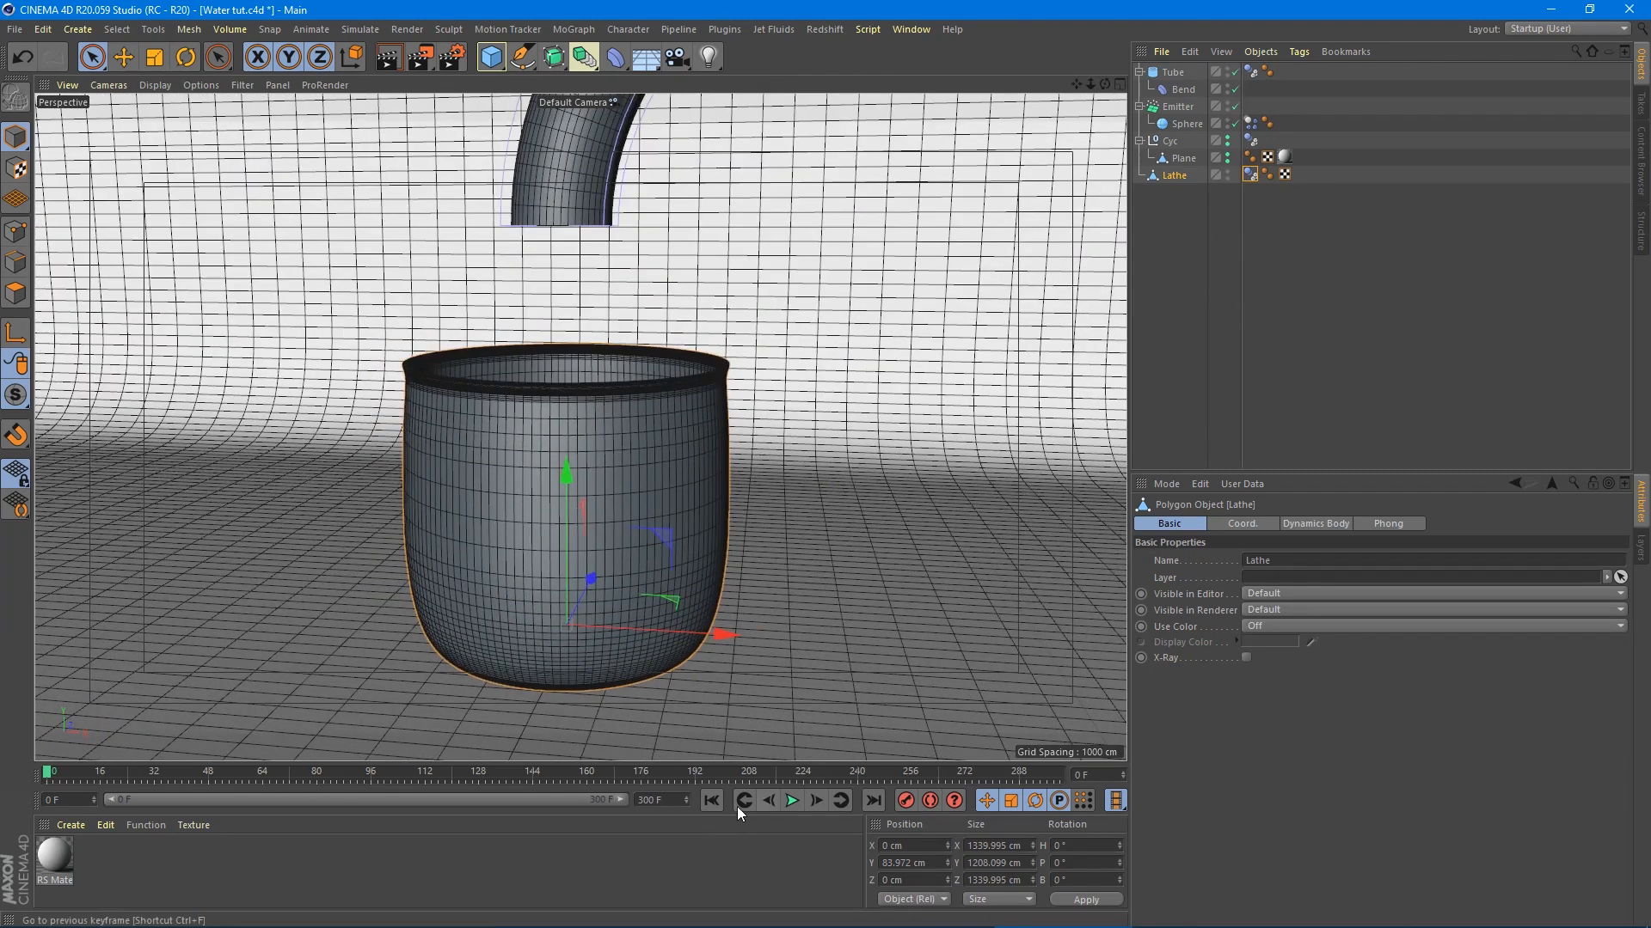
left_click(792, 801)
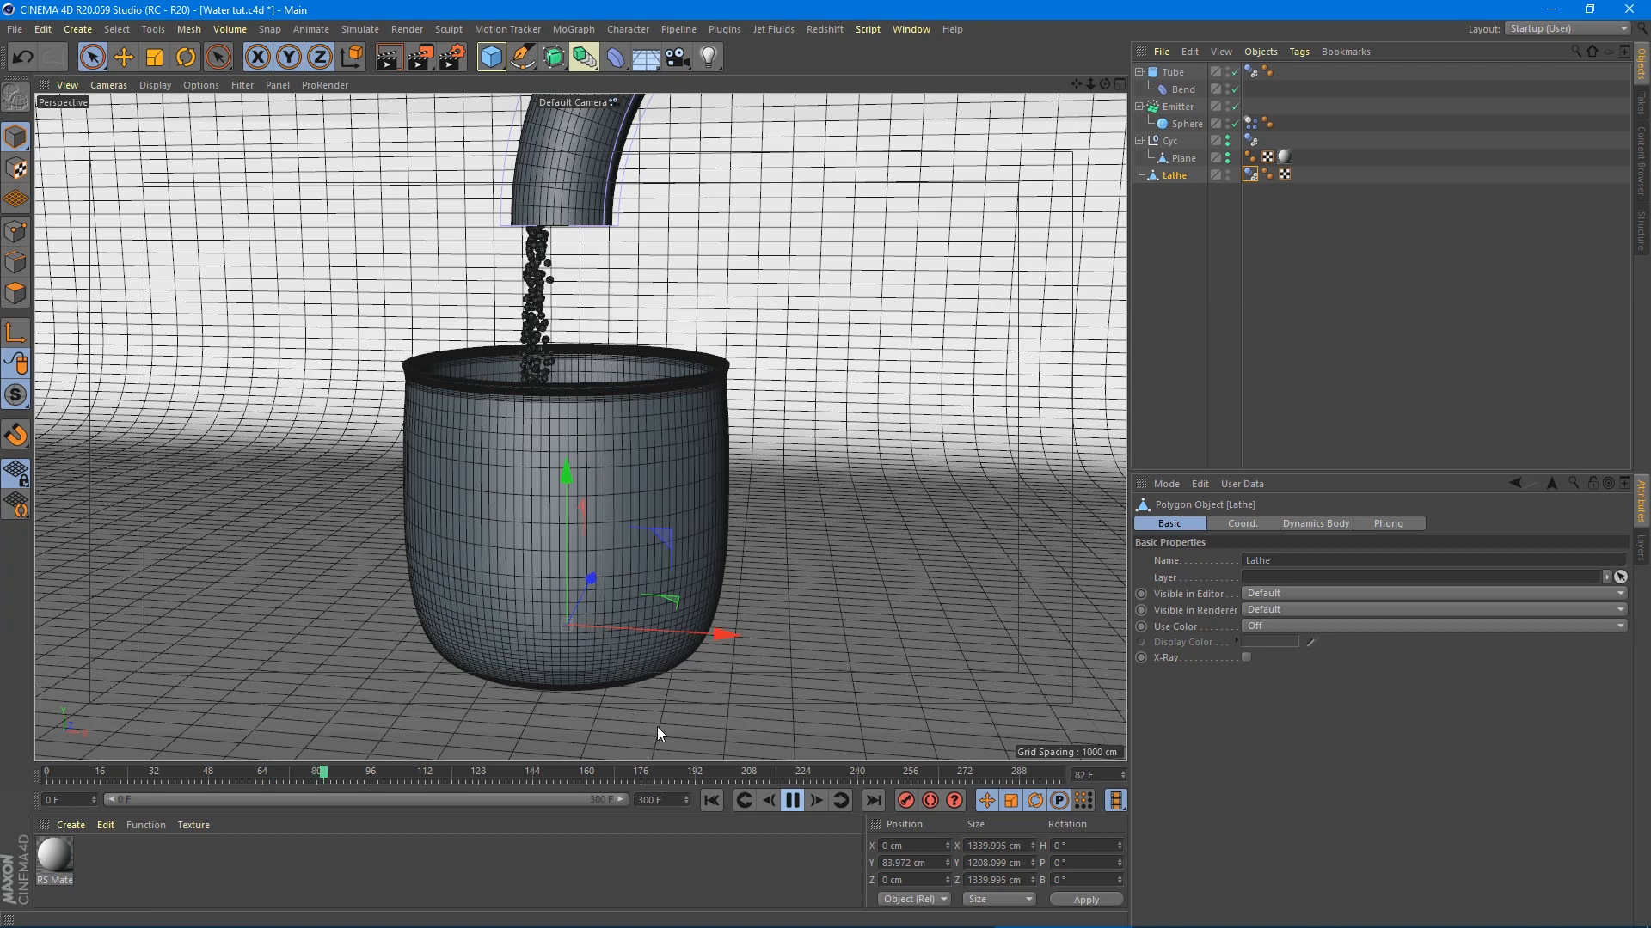
left_click(792, 801)
- Examine the area beneath the floor and how the spheres collect on the bottom inside the container
middle_click_drag(578, 682, 554, 156, "alt")
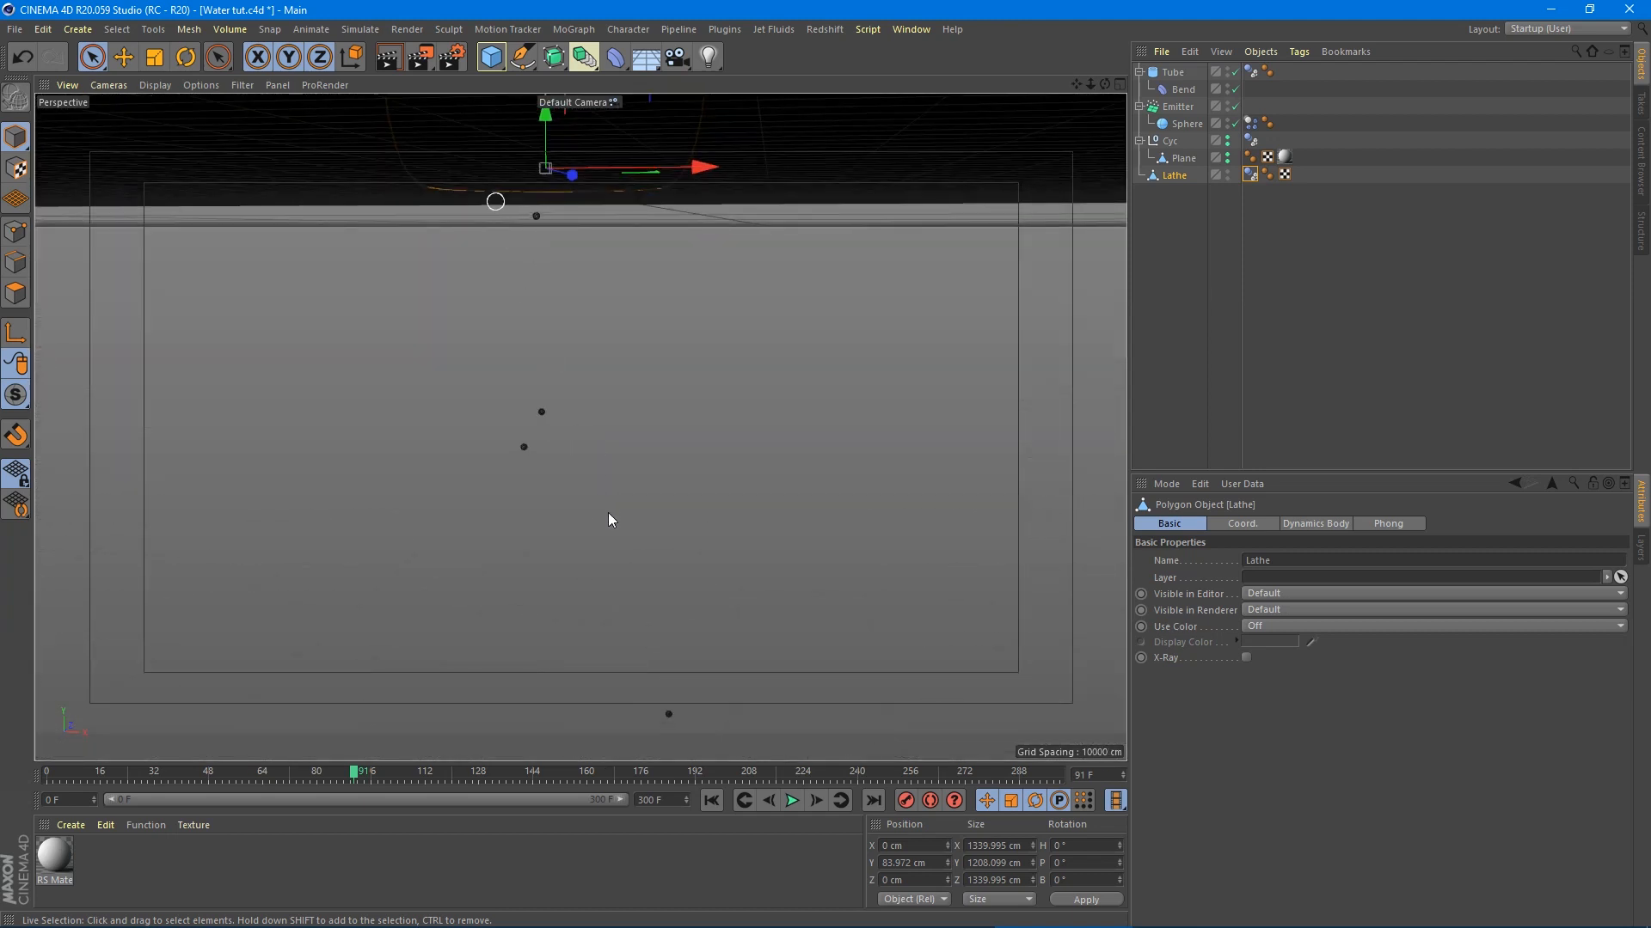
scroll(584, 580, "down", 3)
middle_click_drag(575, 283, 561, 675, "alt")
middle_click_drag(570, 339, 545, 509, "alt")
left_click_drag(548, 503, 537, 600, "alt")
scroll(536, 600, "up", 10)
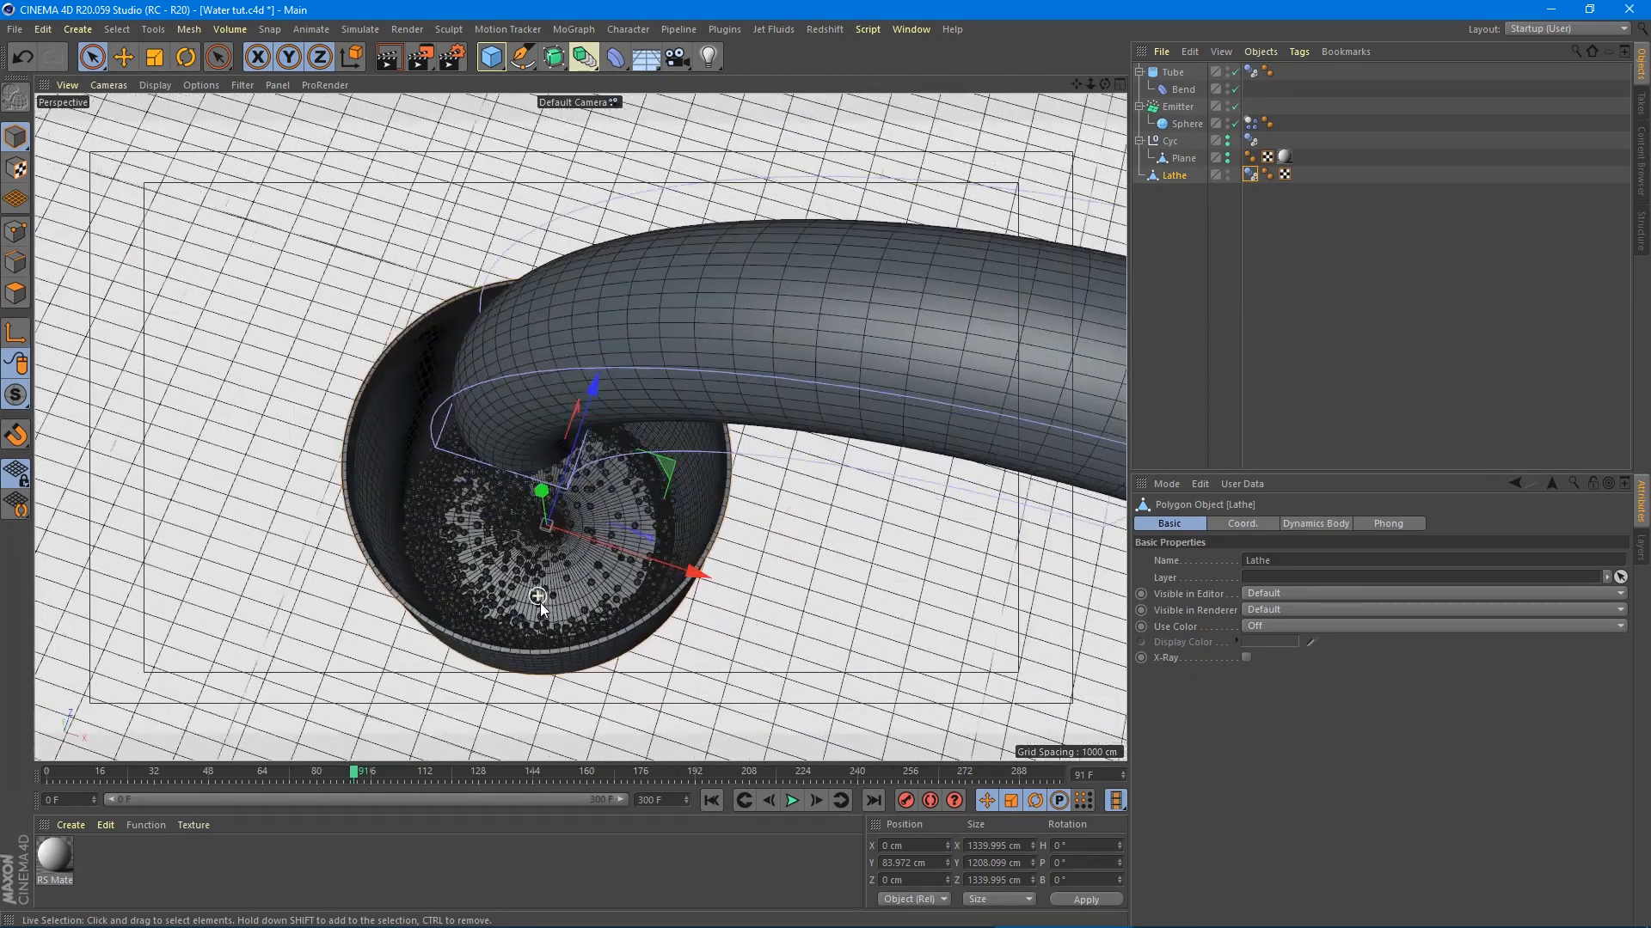
scroll(540, 601, "up", 10)
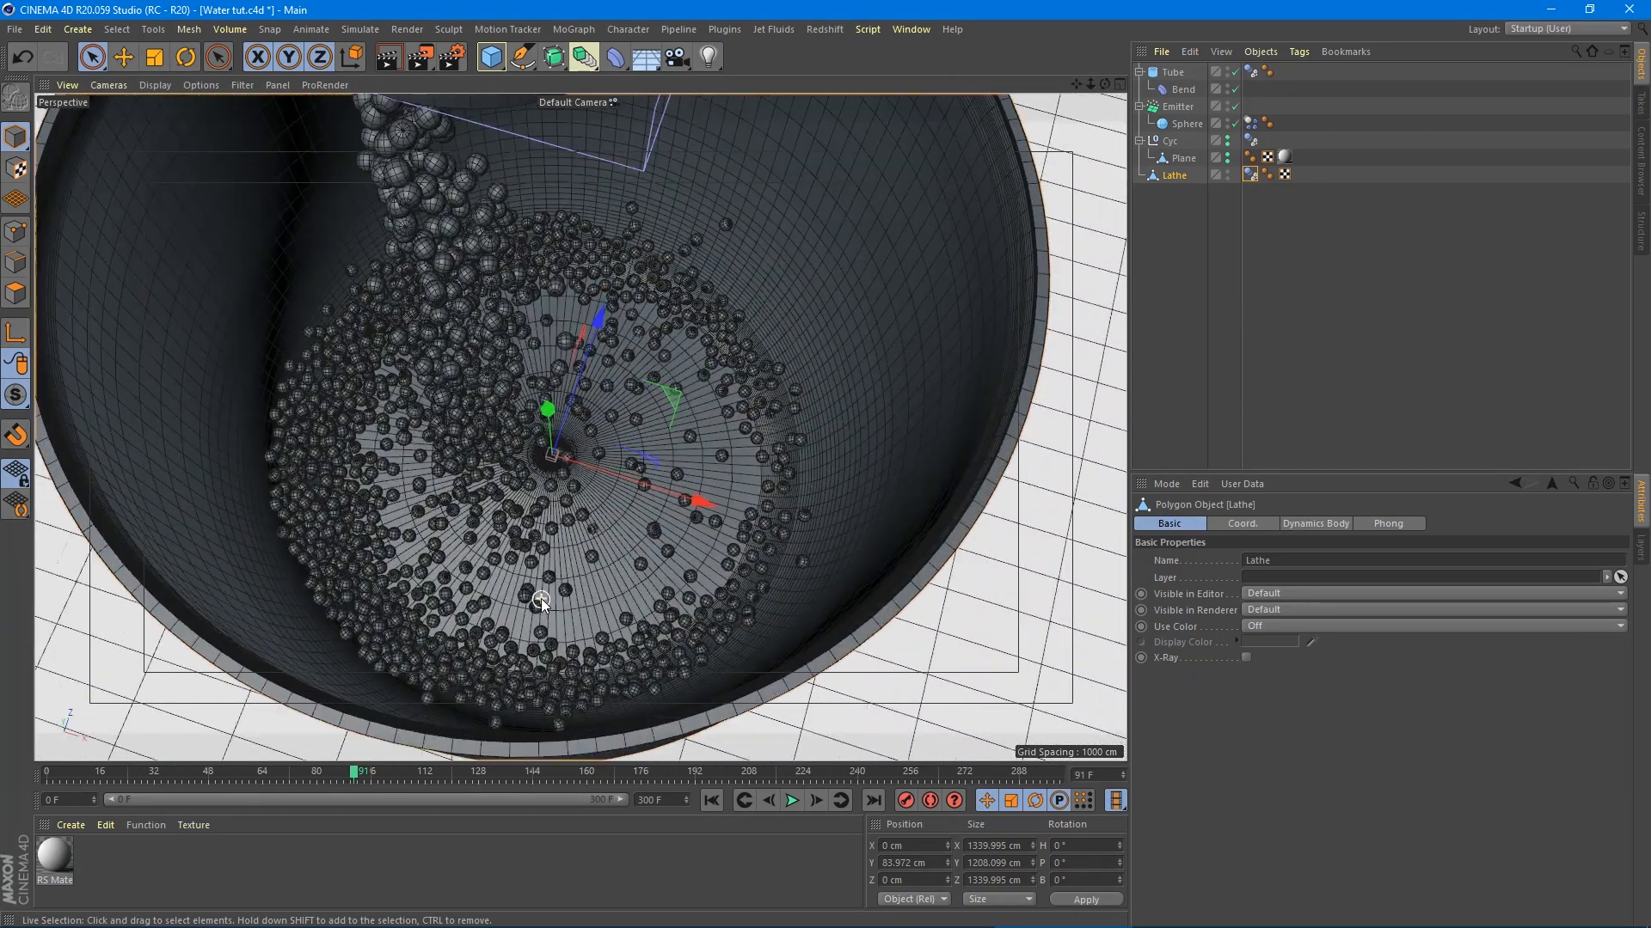
left_click_drag(519, 583, 474, 515, "alt")
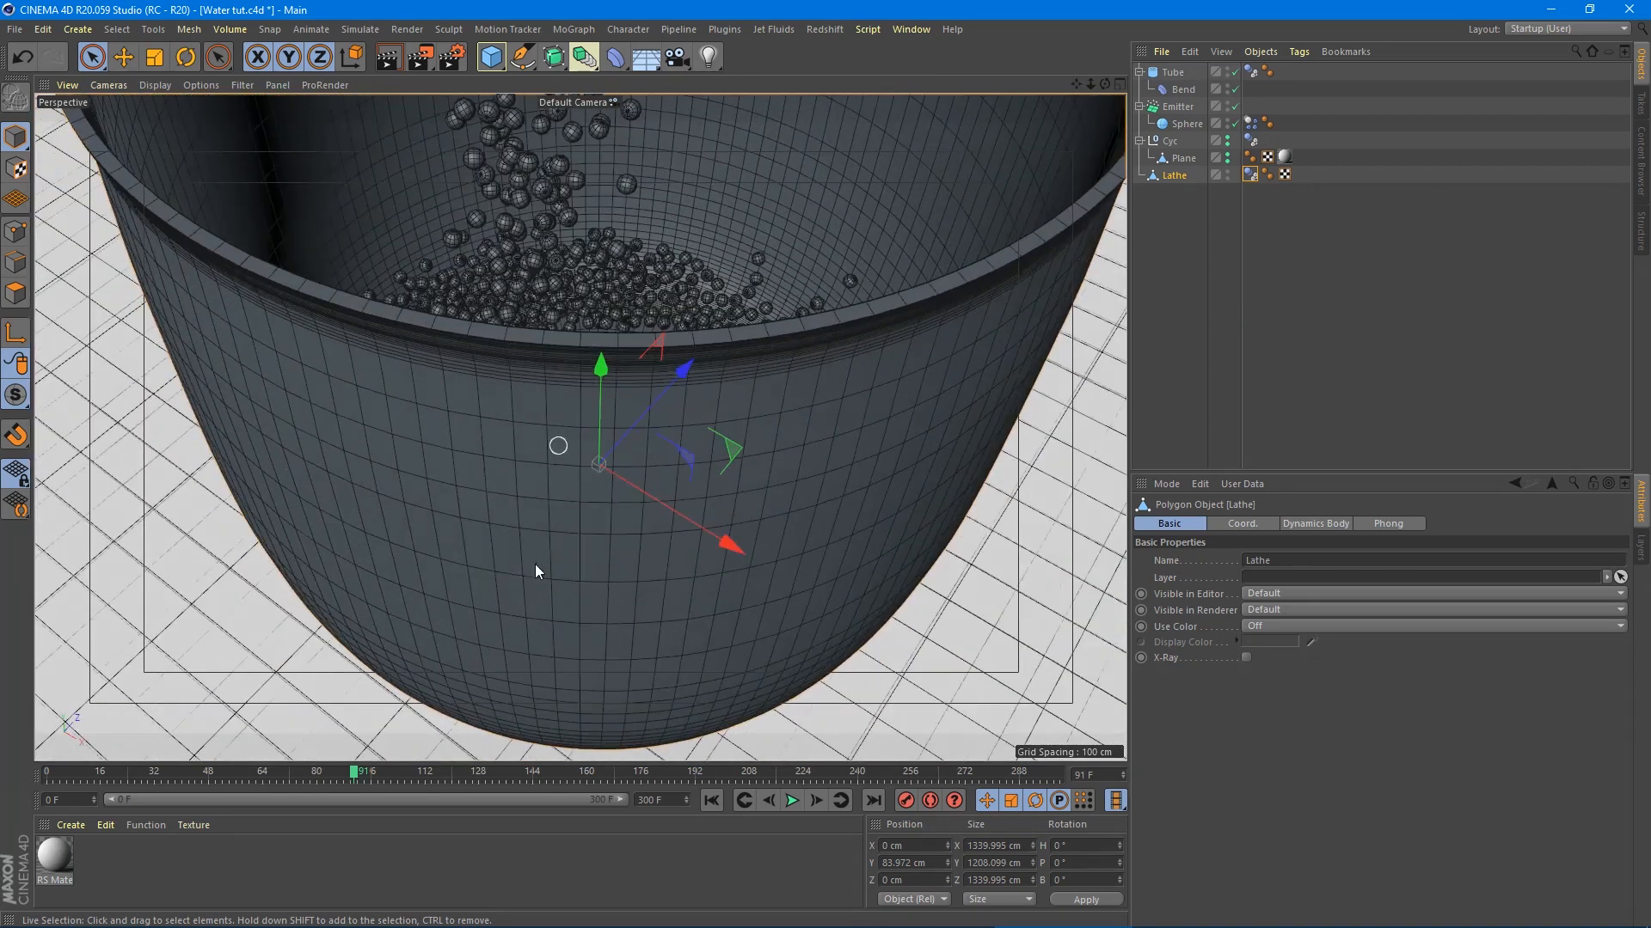
scroll(534, 564, "down", 10)
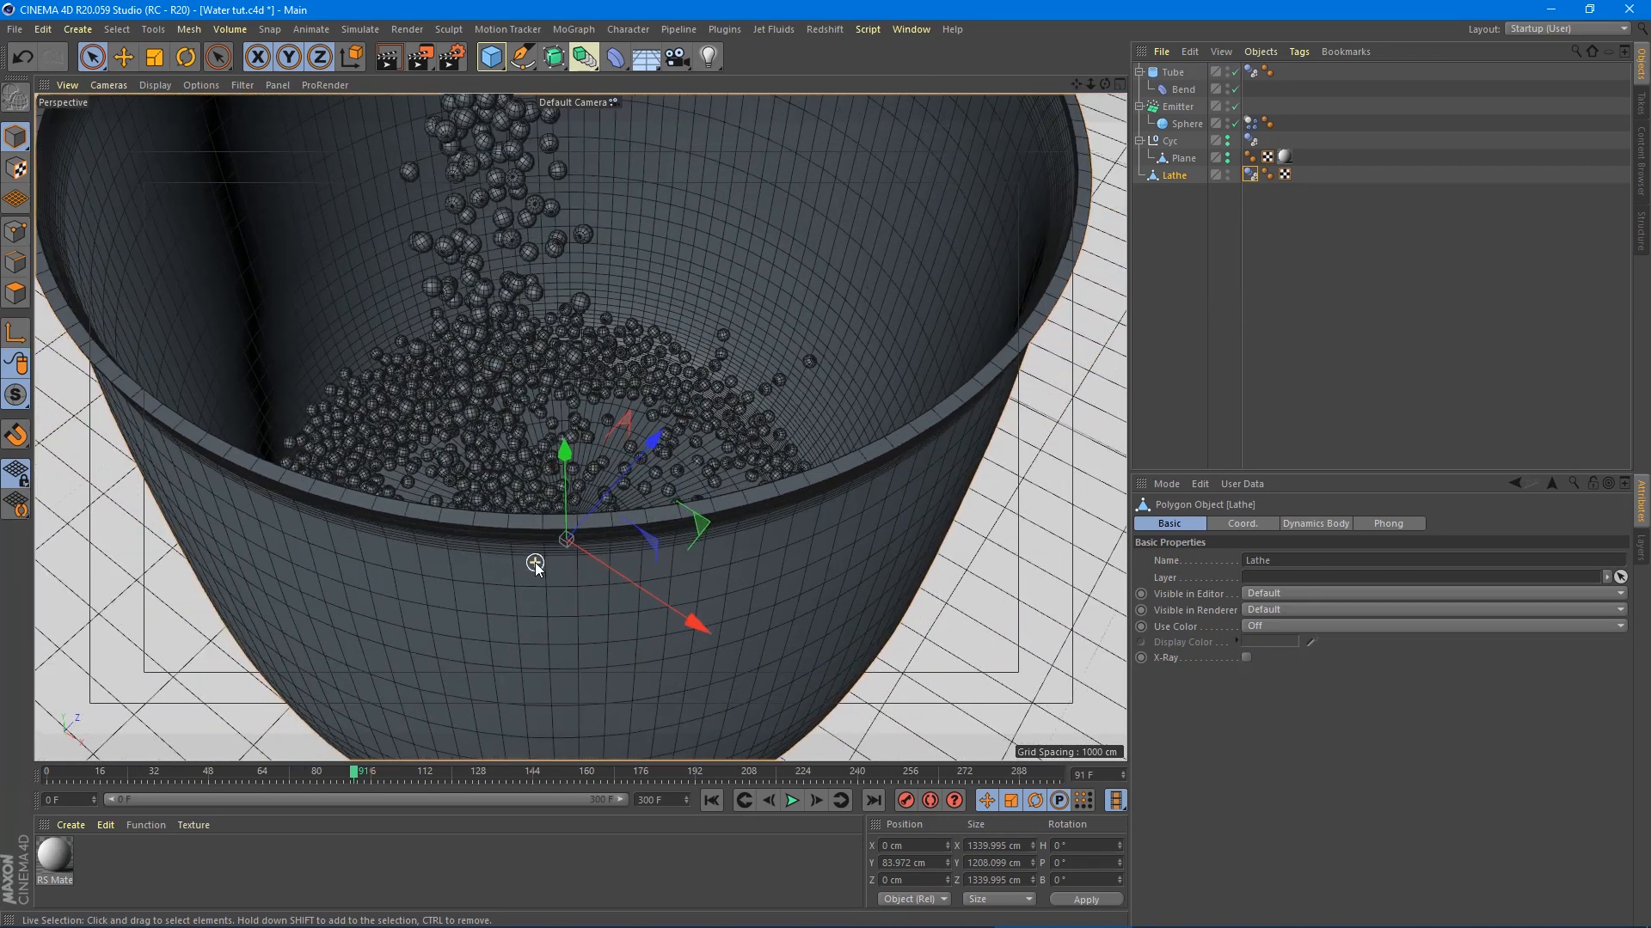
scroll(535, 564, "down", 10)
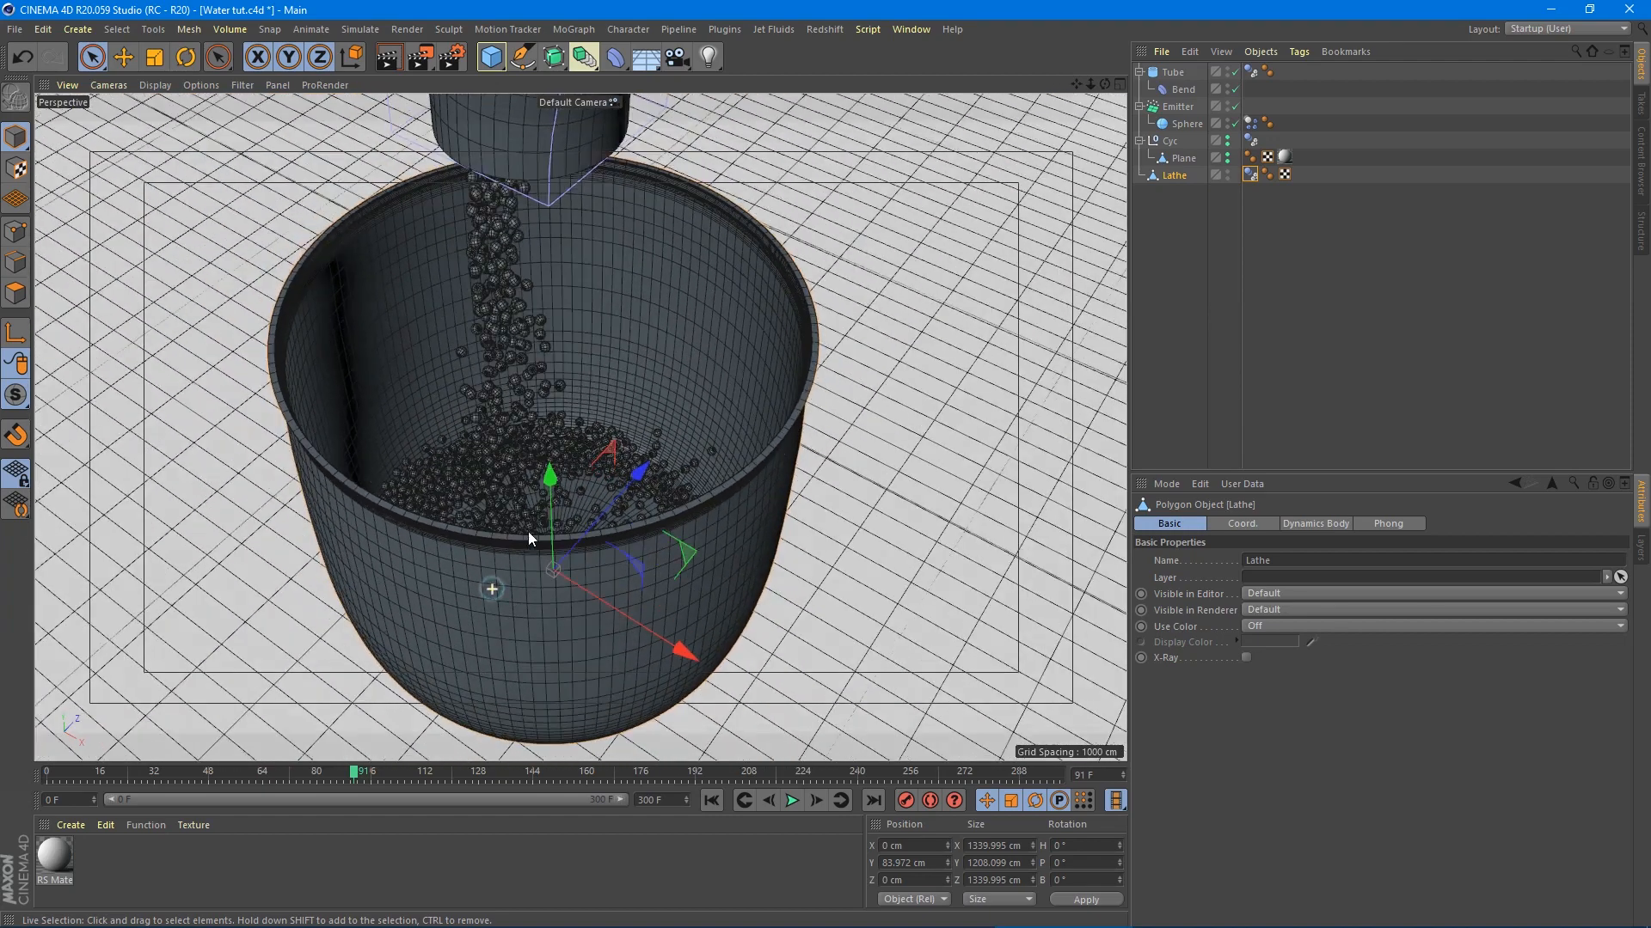
left_click_drag(527, 531, 748, 731, "alt")
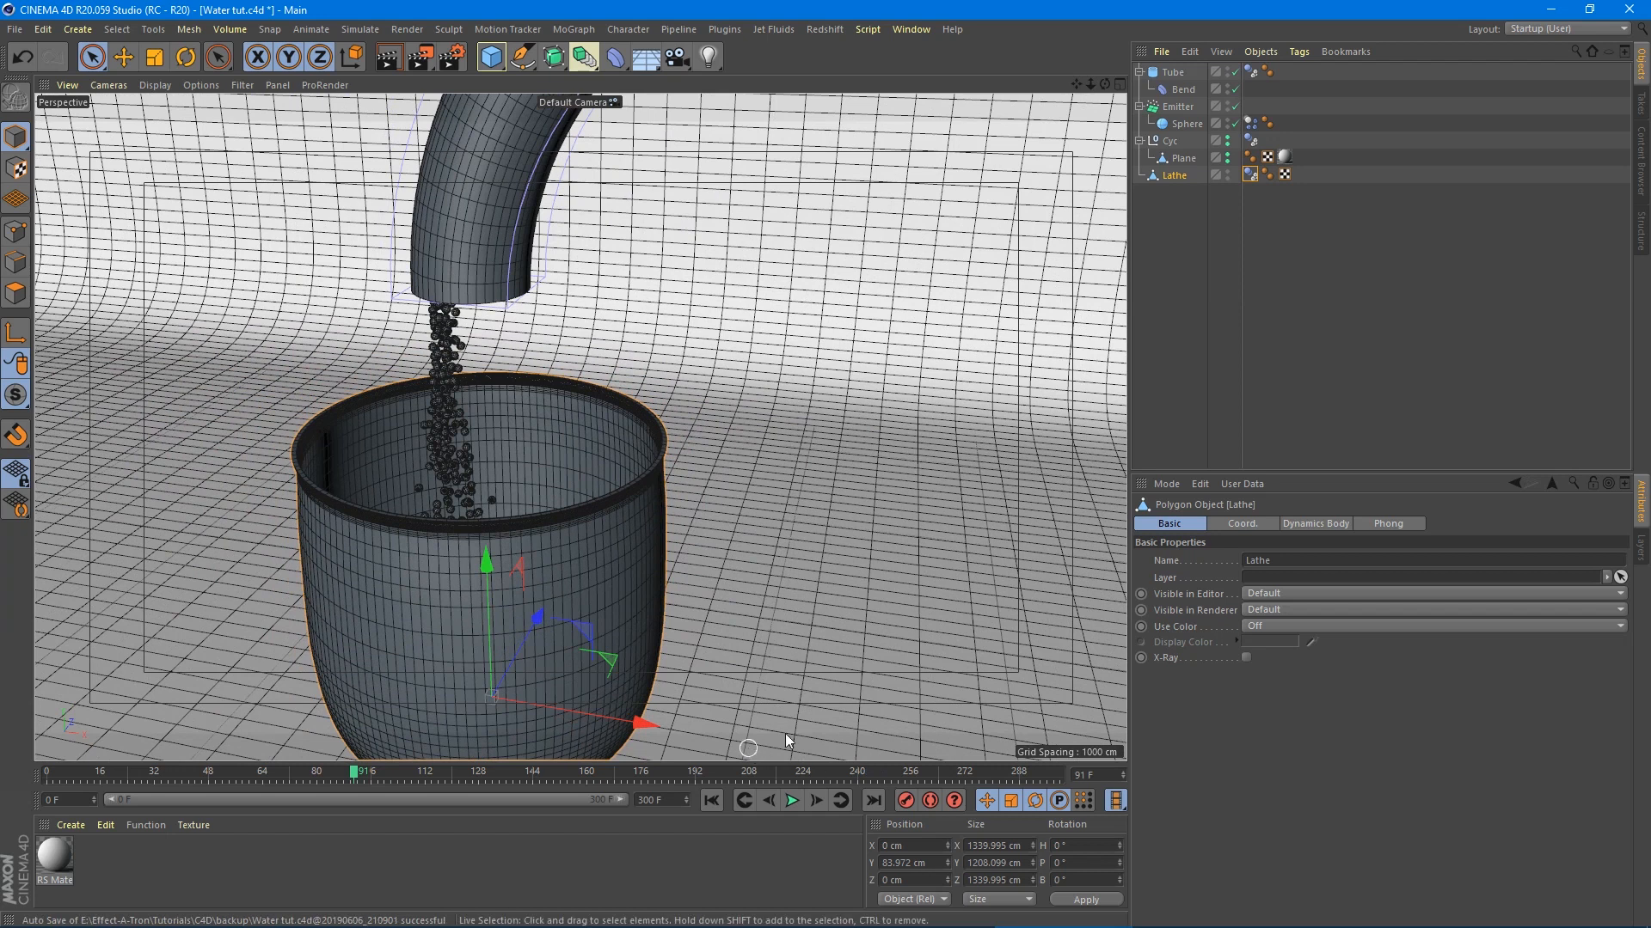
- Set the timeline's end to 24*5 (120 frames) and replay the simulation from the start, stopping at about frame 109
double_click(675, 800)
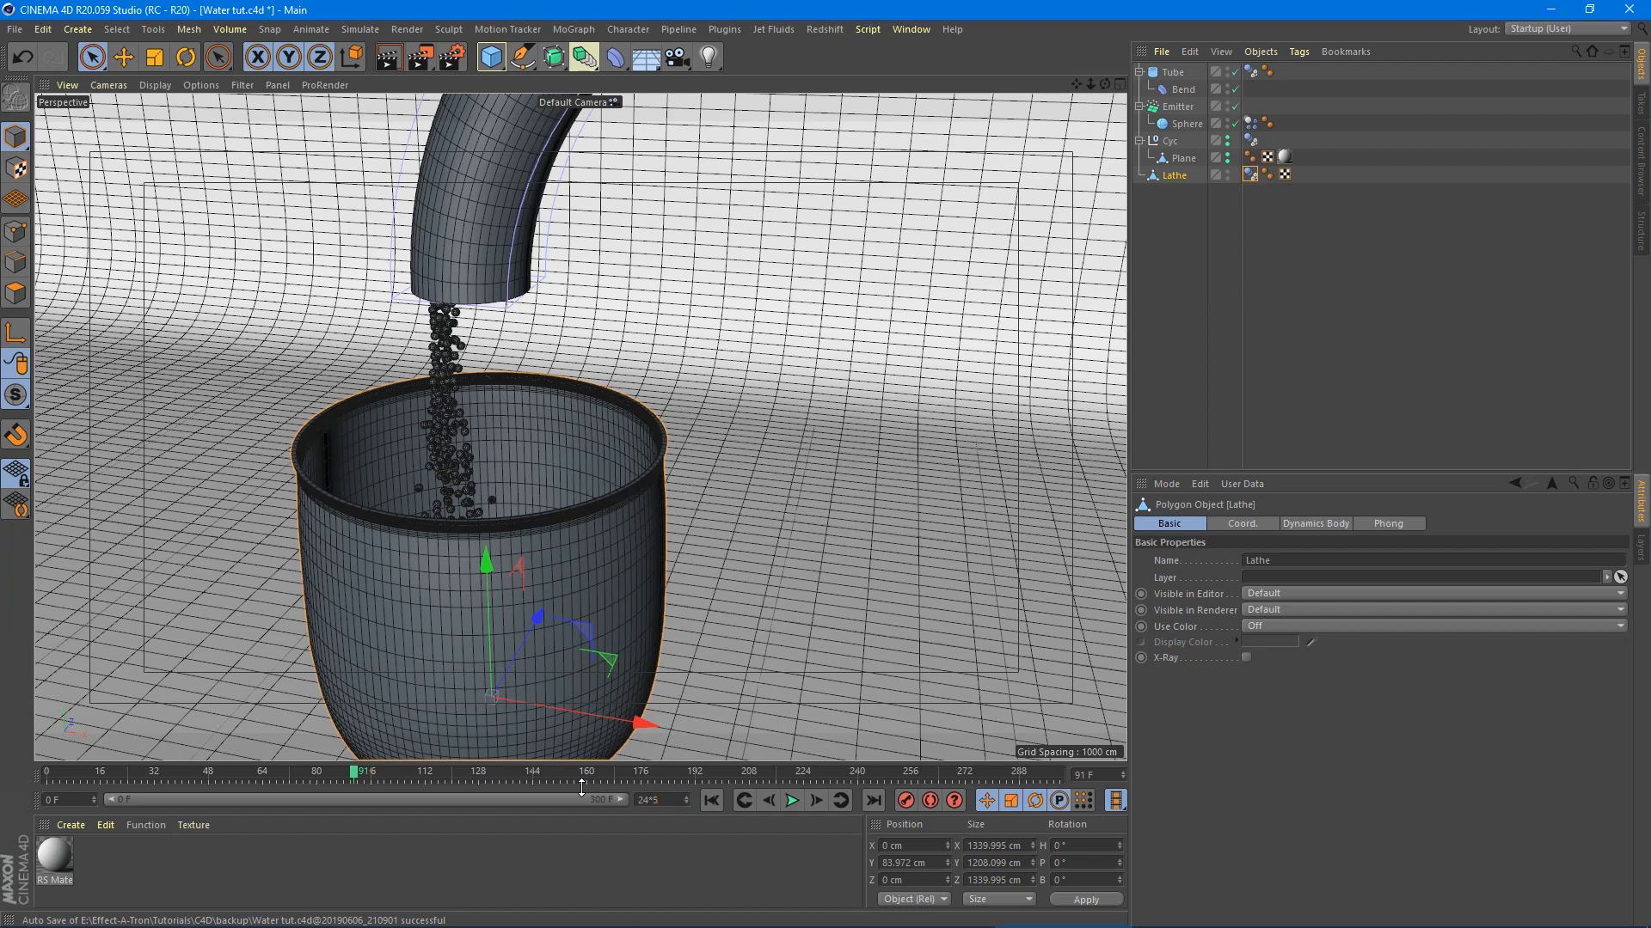
key("Return")
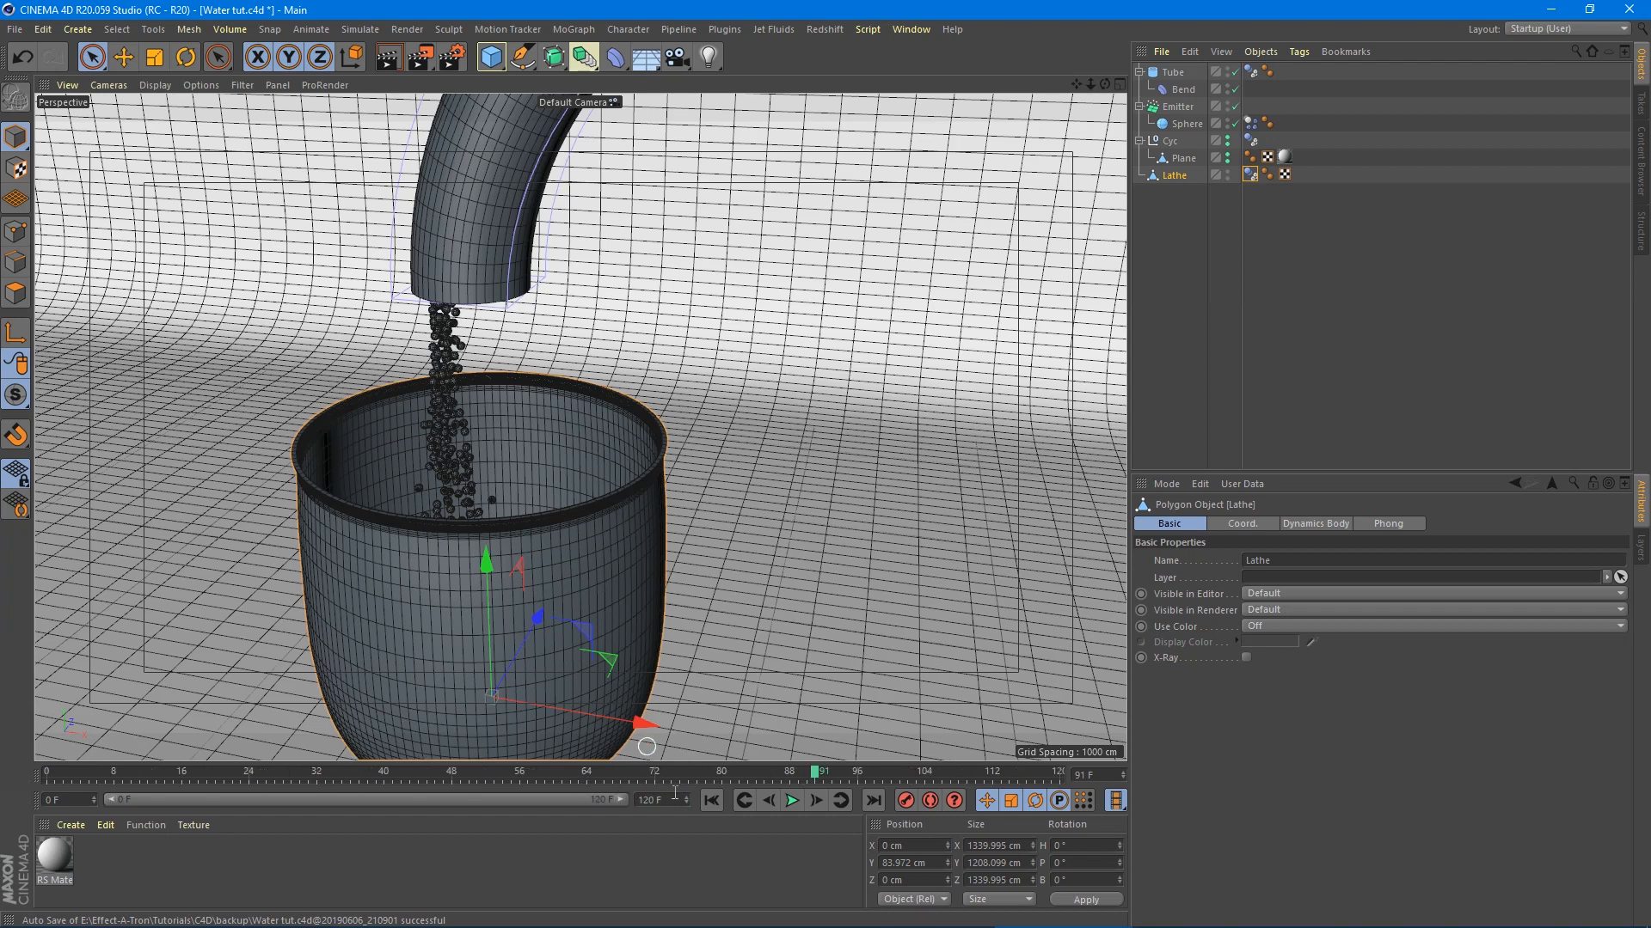
left_click(714, 799)
left_click(786, 806)
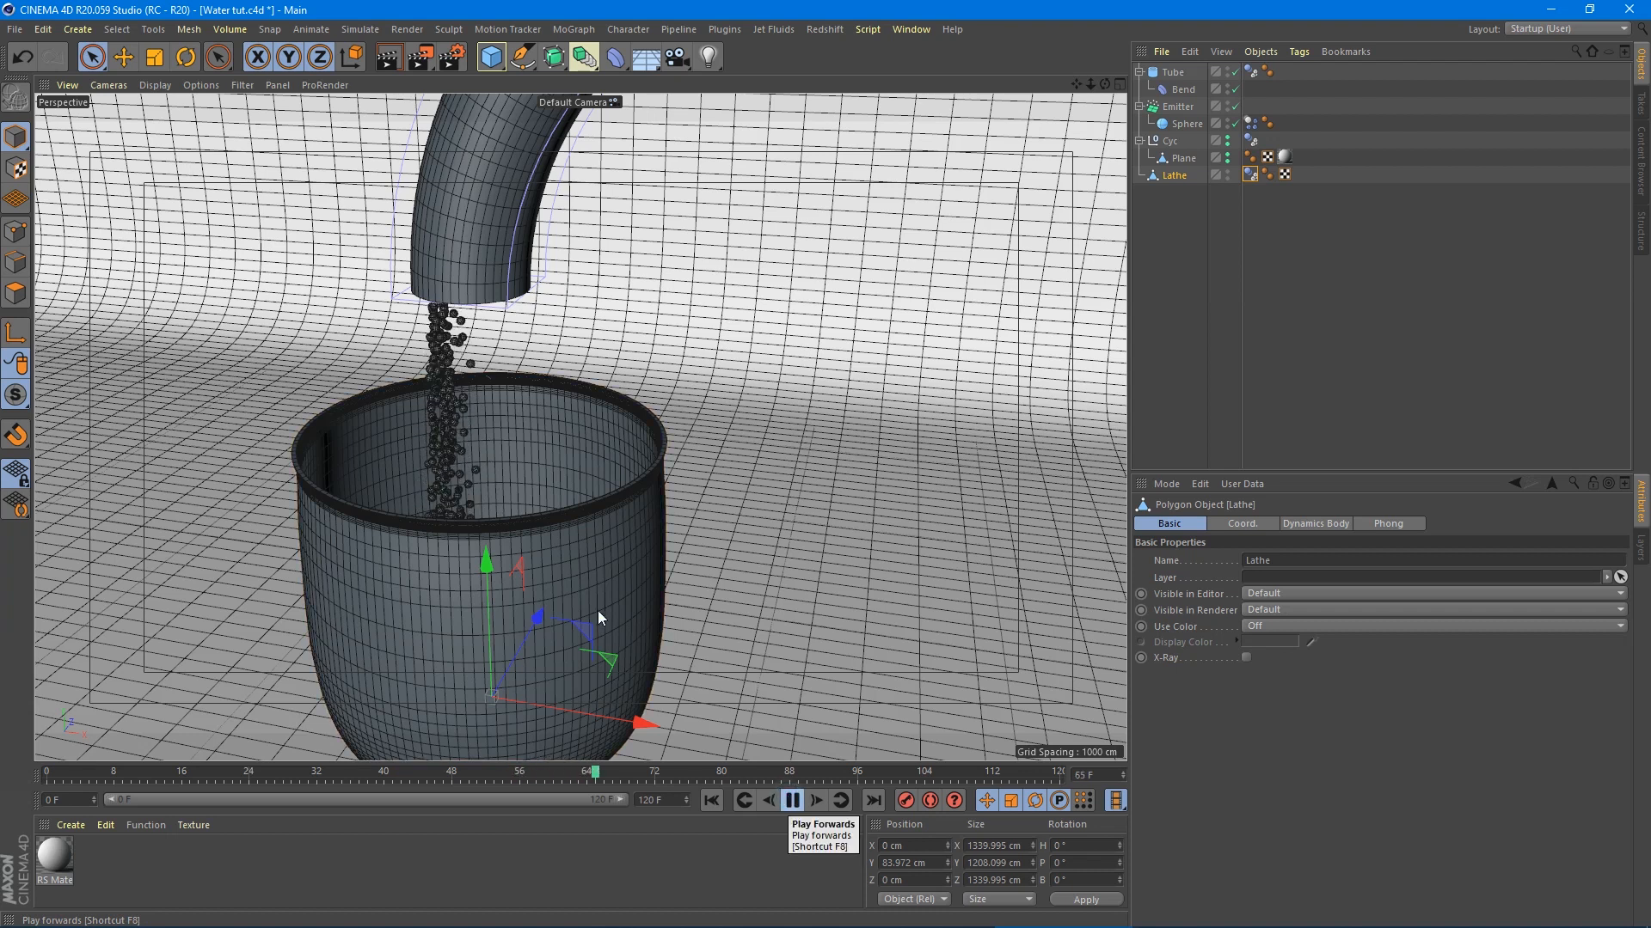
left_click_drag(528, 623, 509, 686, "alt")
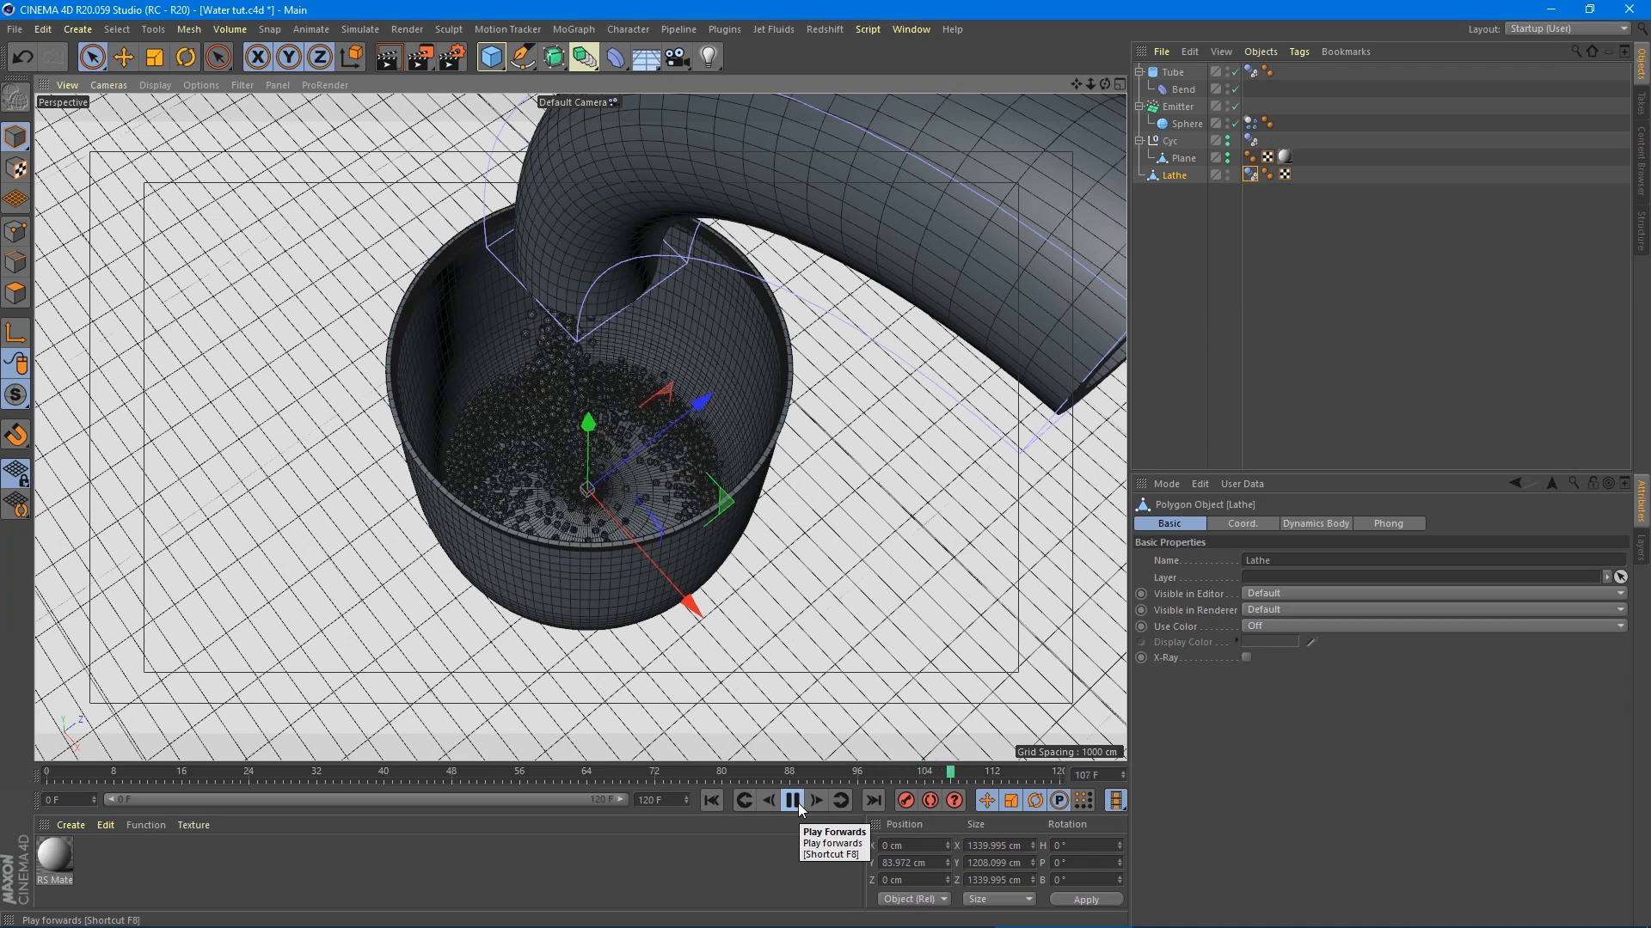
left_click(793, 801)
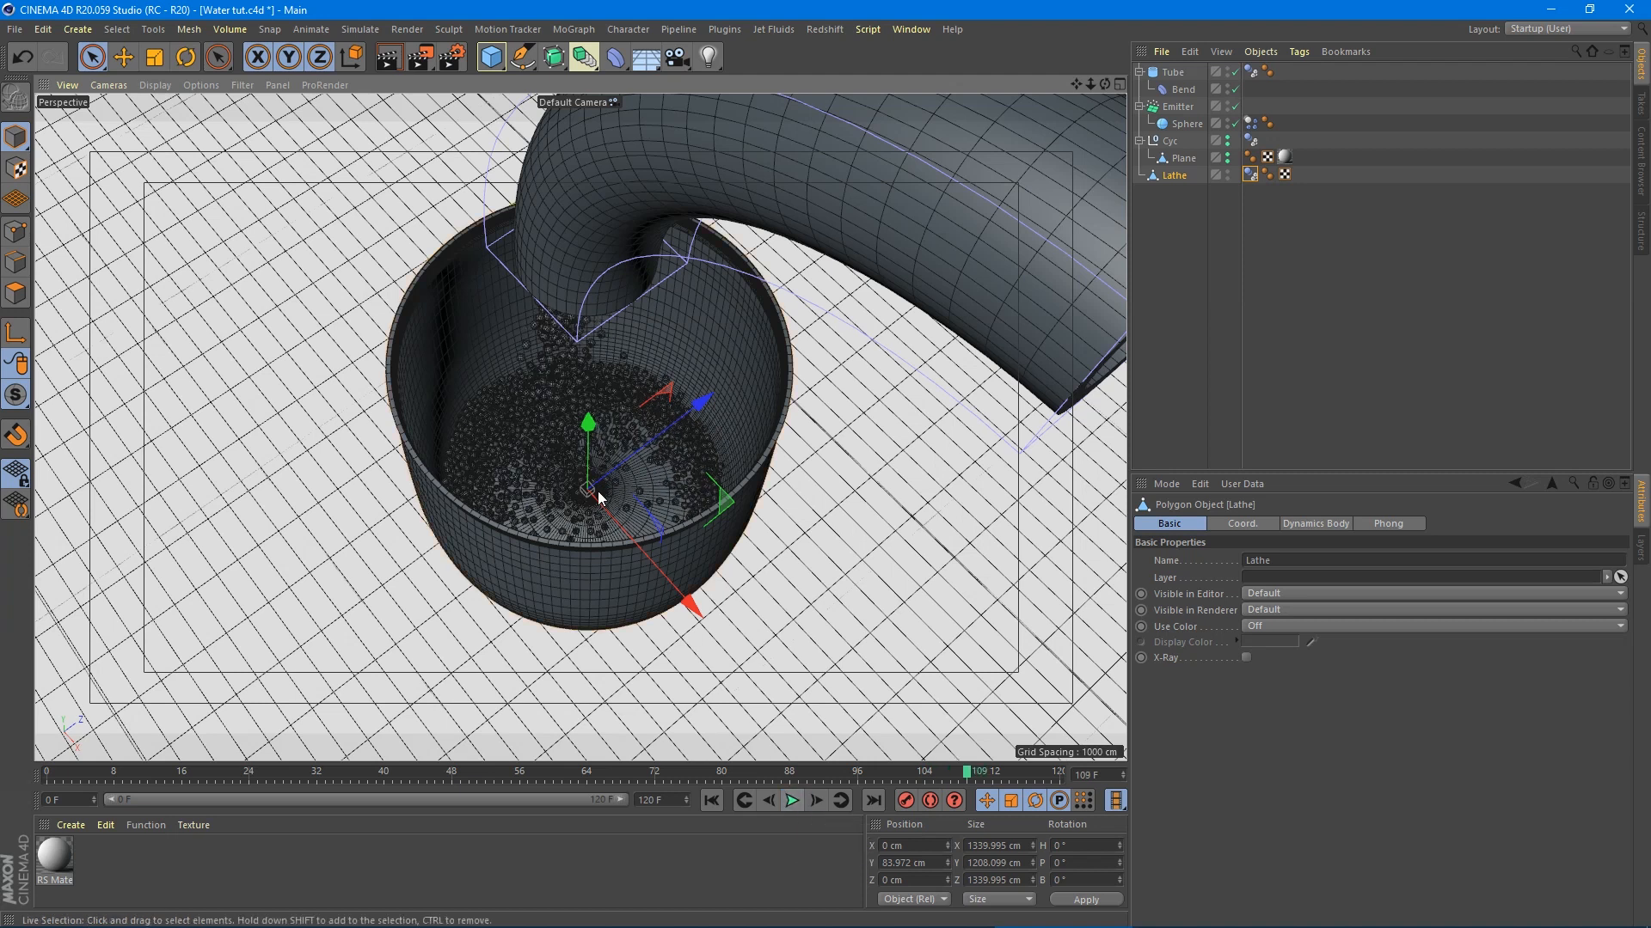
- Set the Emitter's editor birthrate to 2000 and play the simulation from the first frame
left_click(1177, 106)
left_click(1265, 561)
type("20")
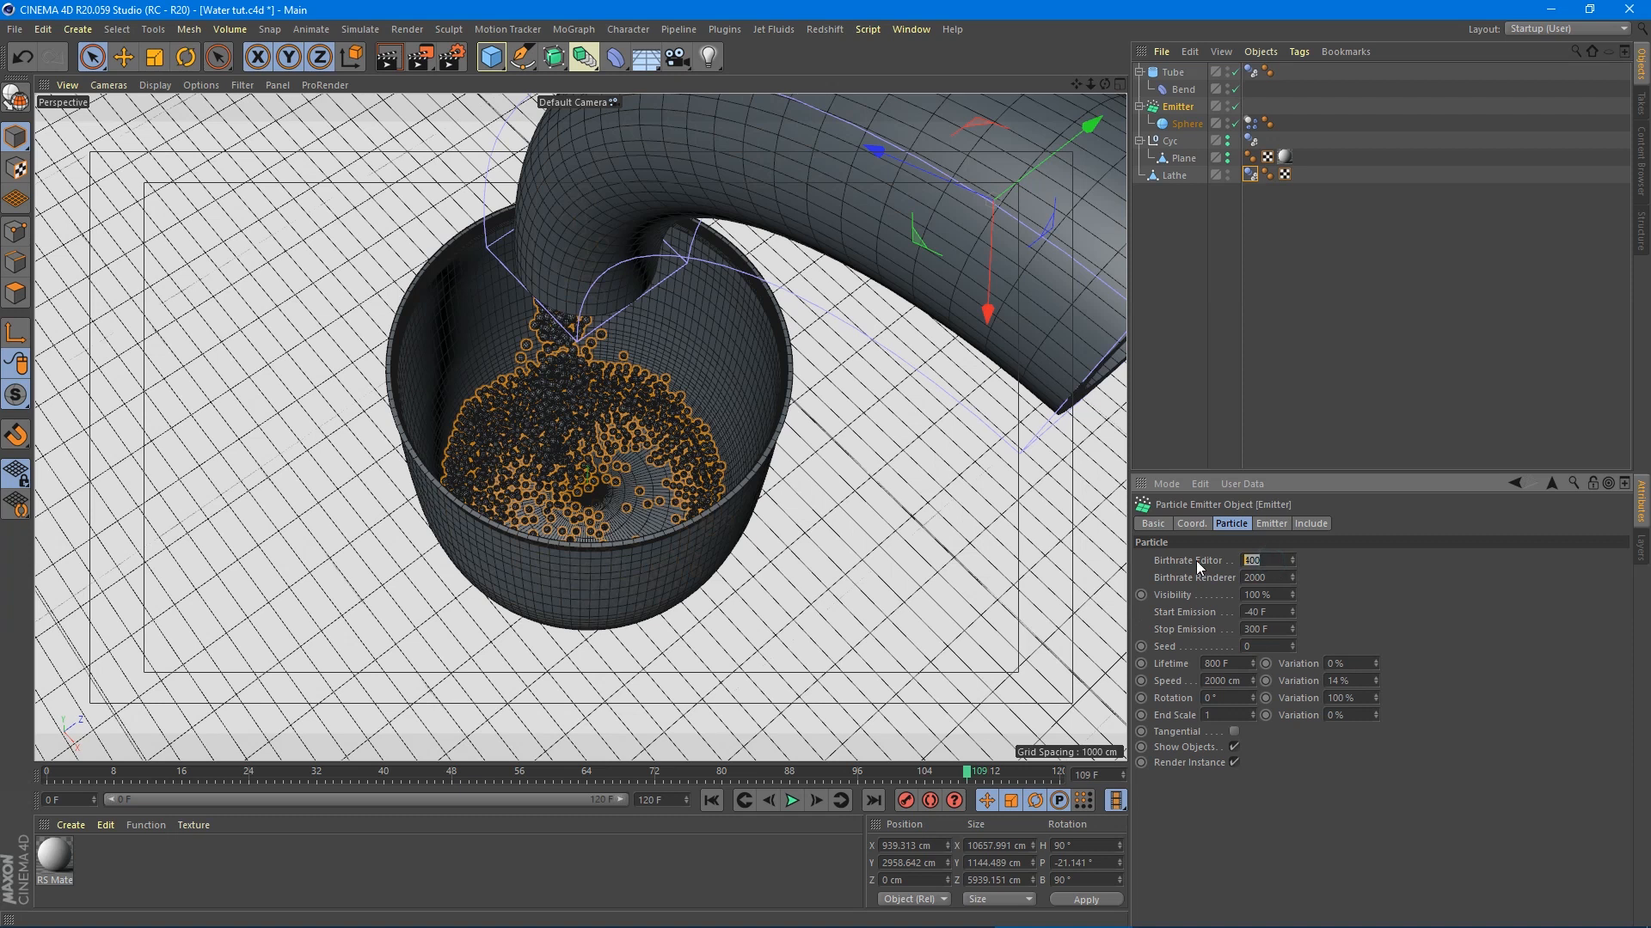
type("00")
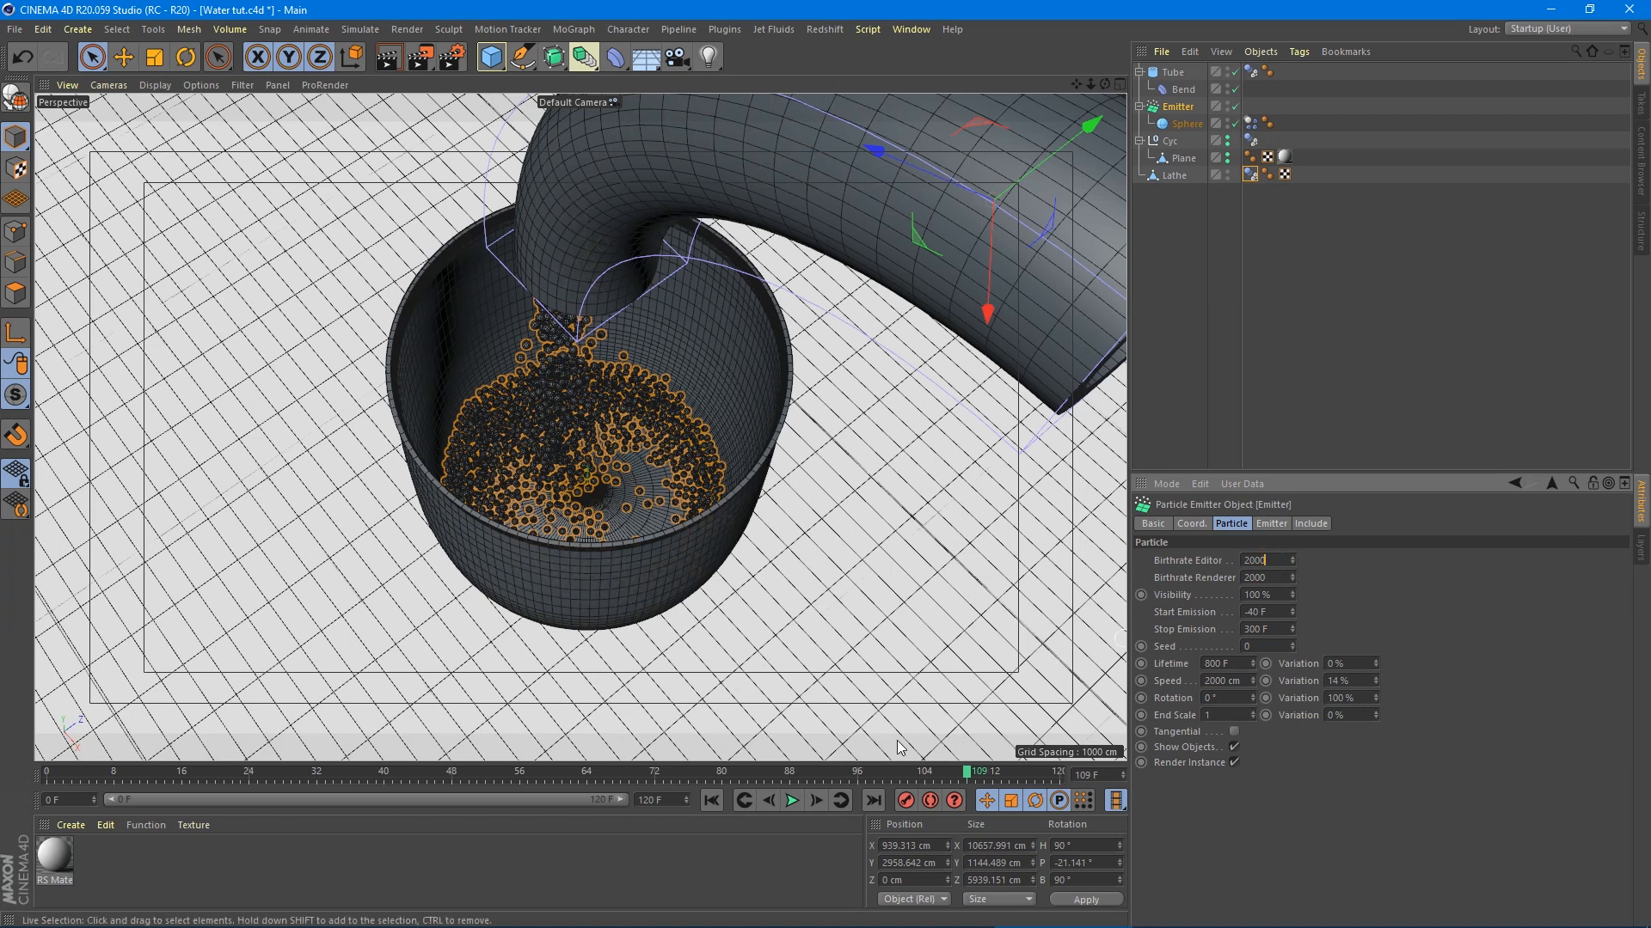
left_click(712, 803)
left_click(792, 802)
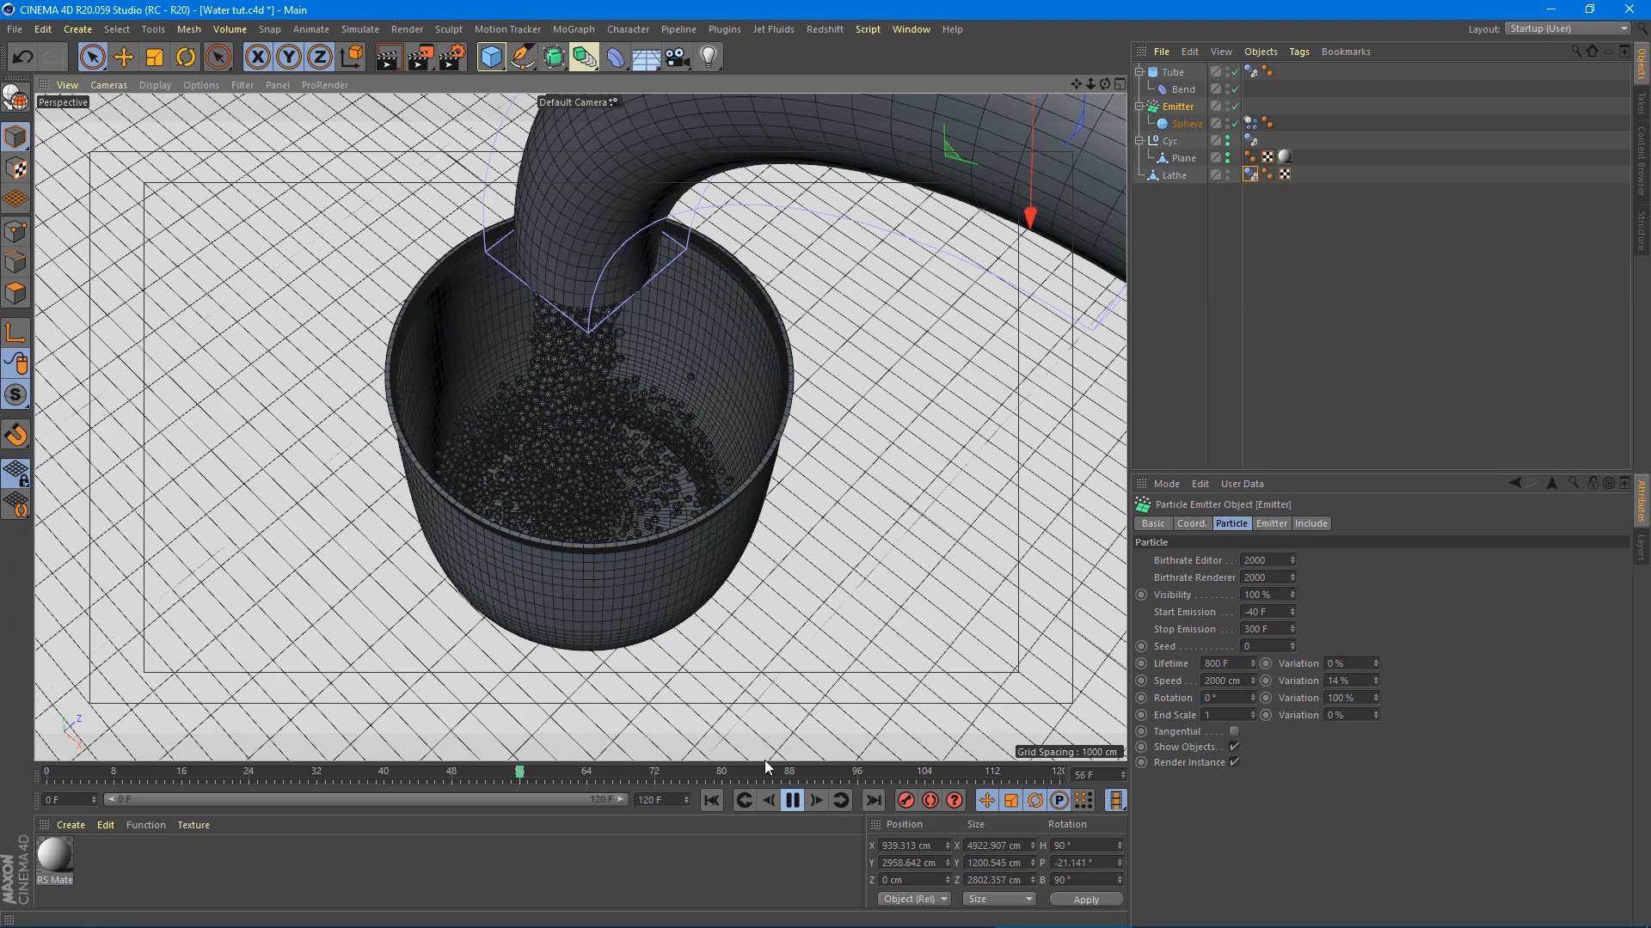
- Stop playback at about frame 57 and examine the stream of spheres pouring into the container from several angles
left_click(782, 799)
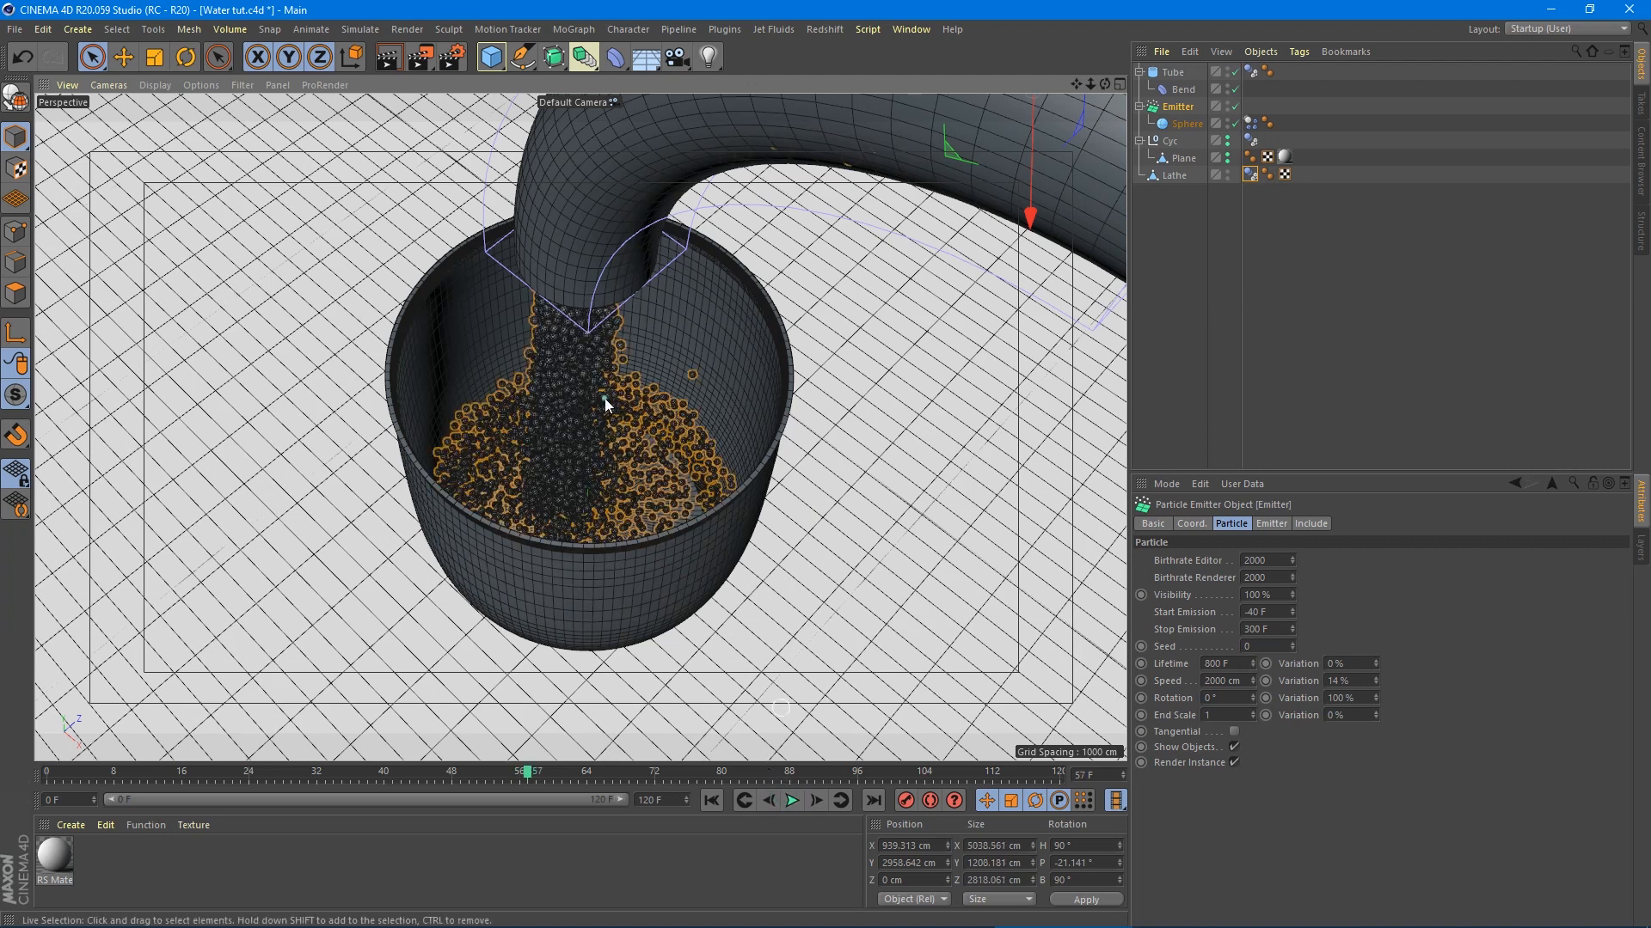
left_click_drag(716, 360, 564, 436, "alt")
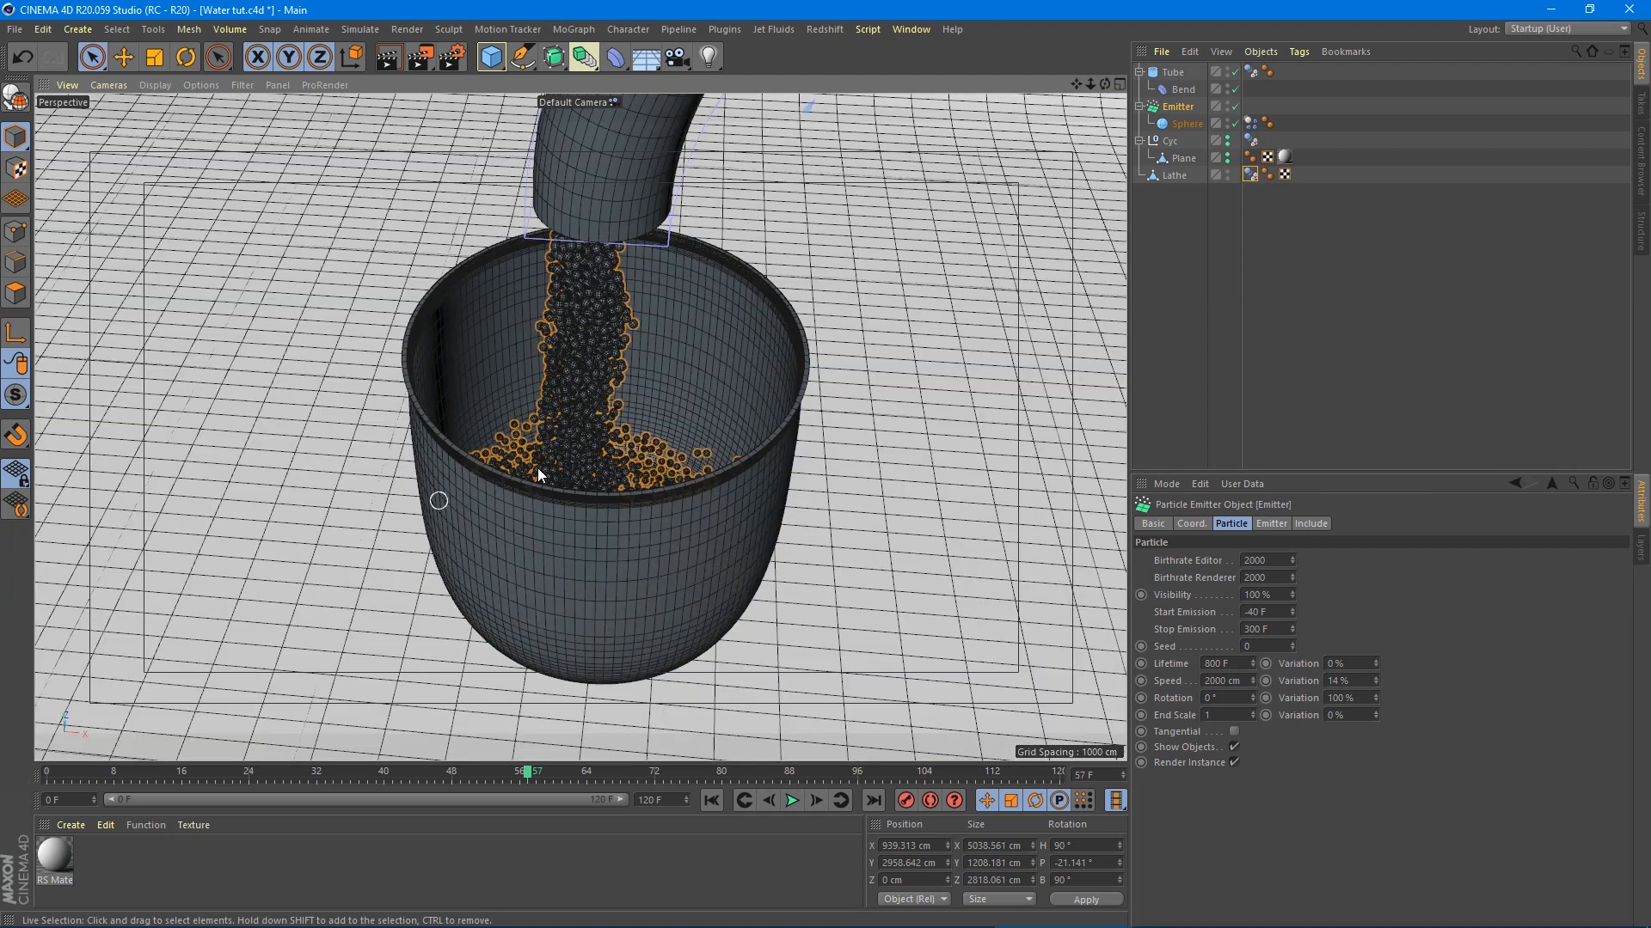
right_click_drag(539, 451, 502, 369, "alt")
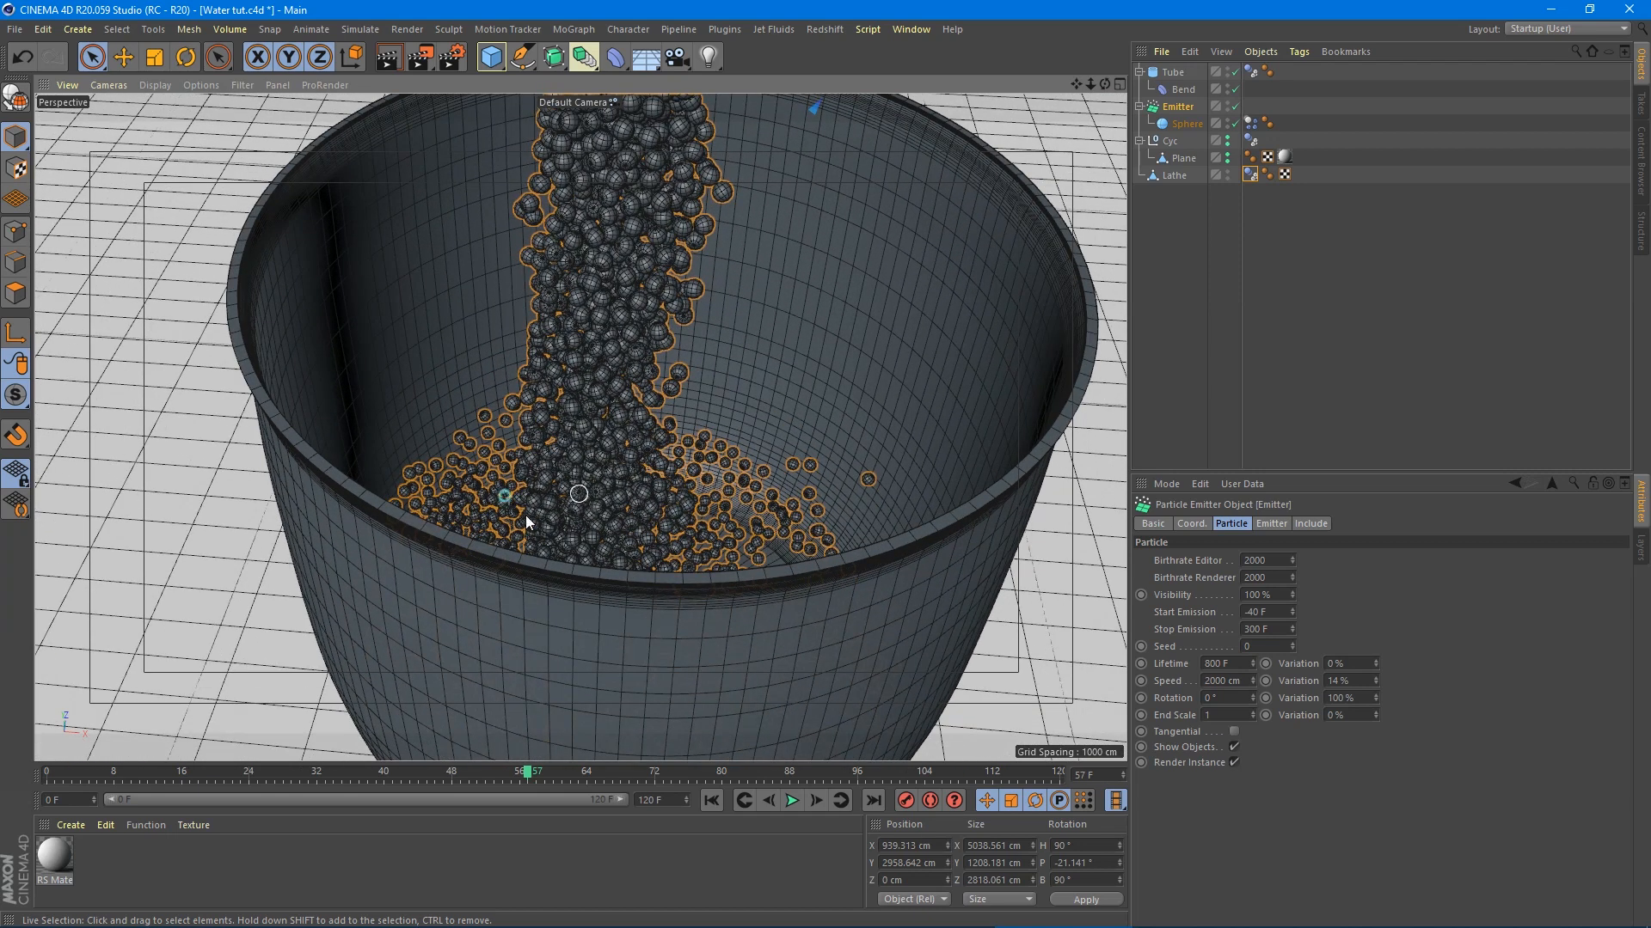
left_click_drag(527, 517, 487, 473, "alt")
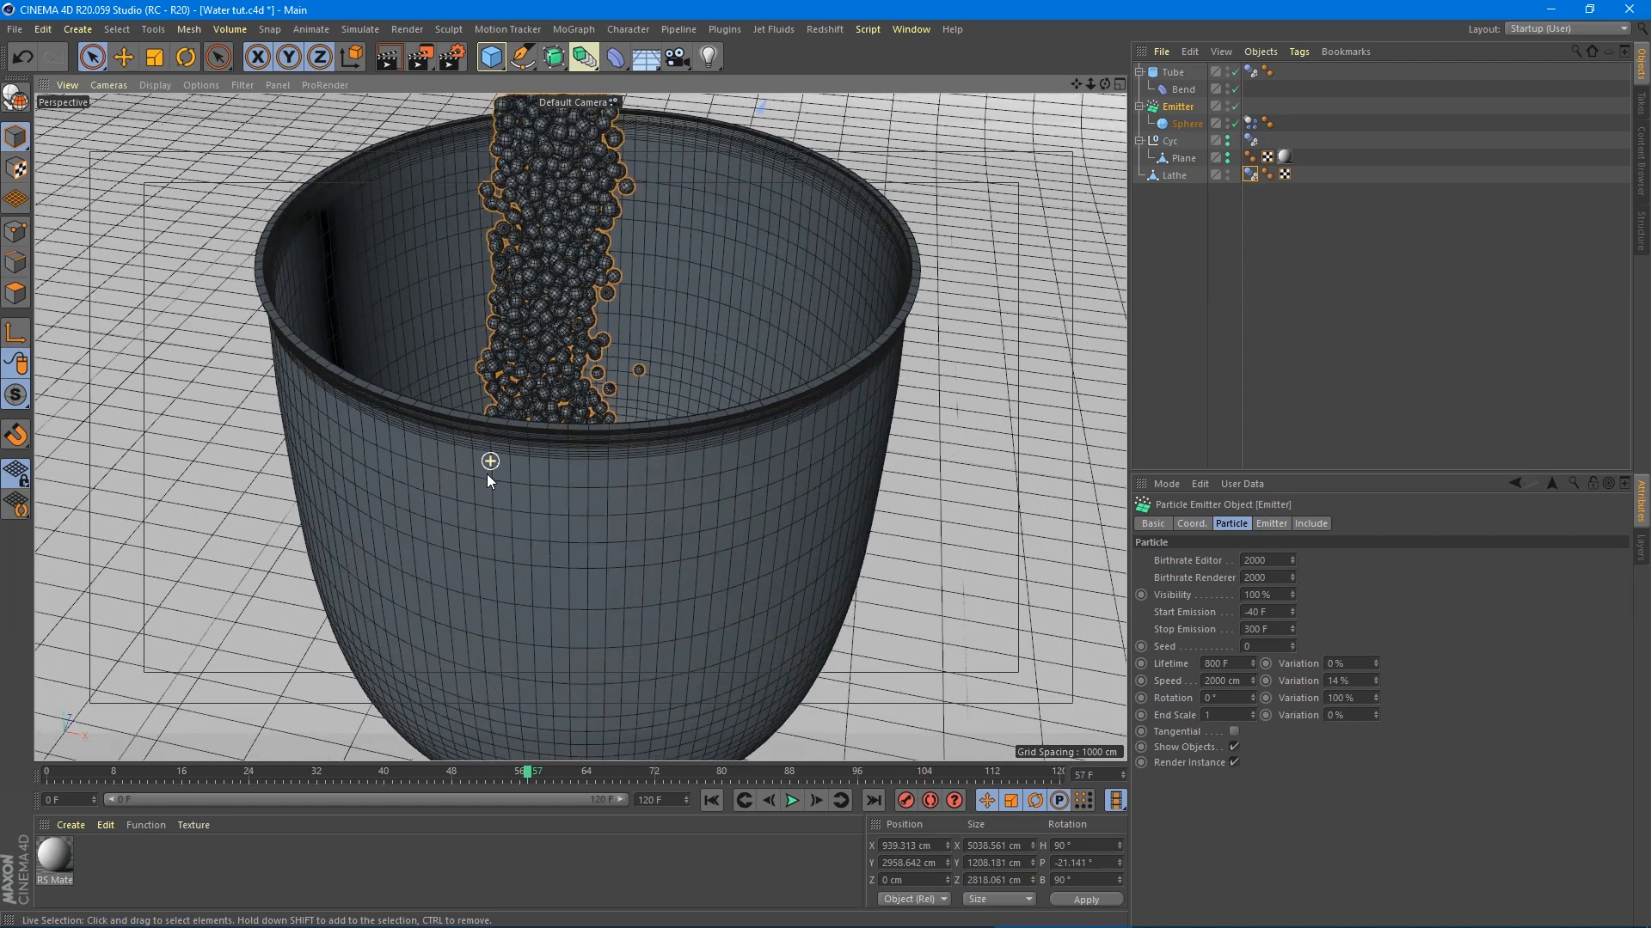
scroll(487, 473, "down", 8)
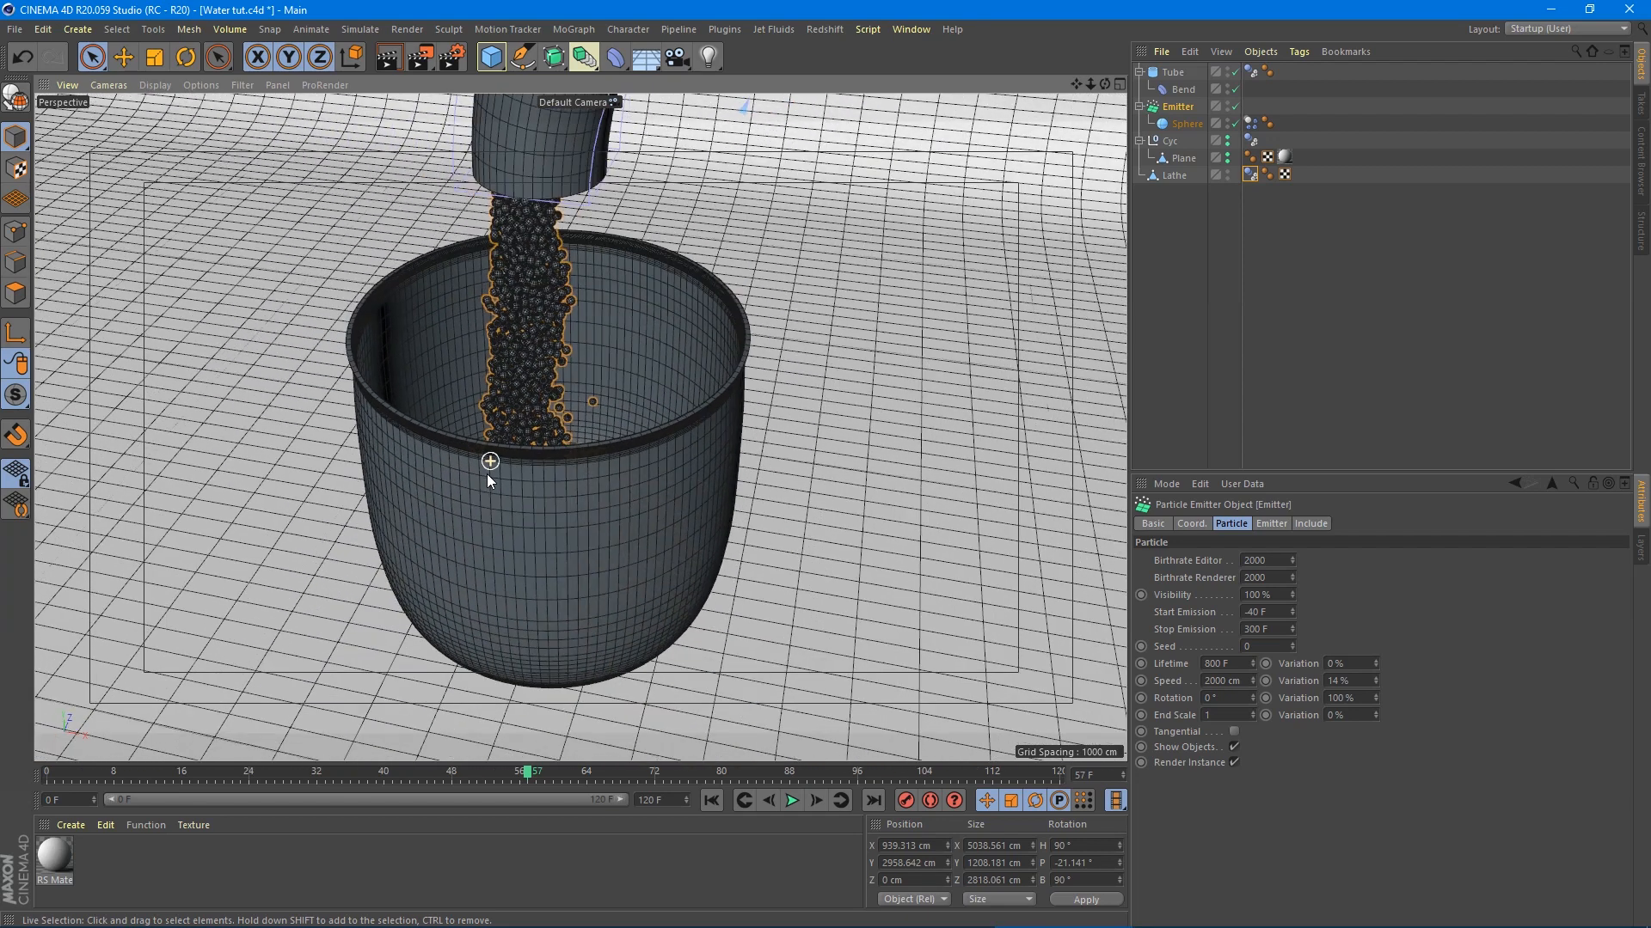
scroll(486, 473, "down", 4)
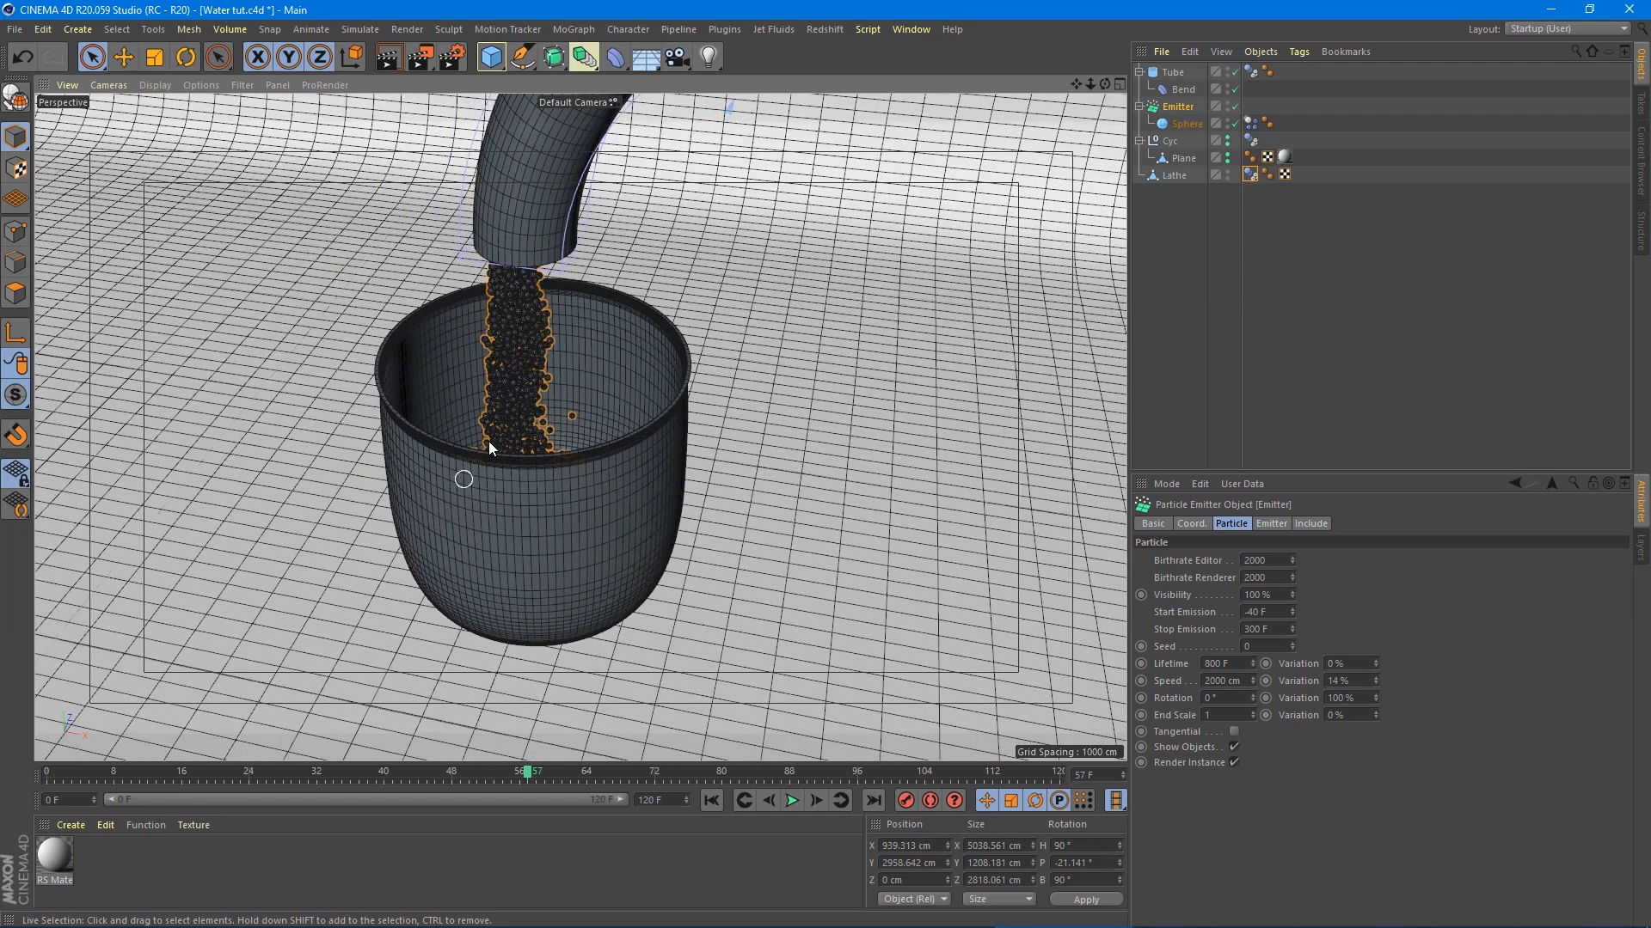
left_click_drag(480, 418, 499, 362, "alt")
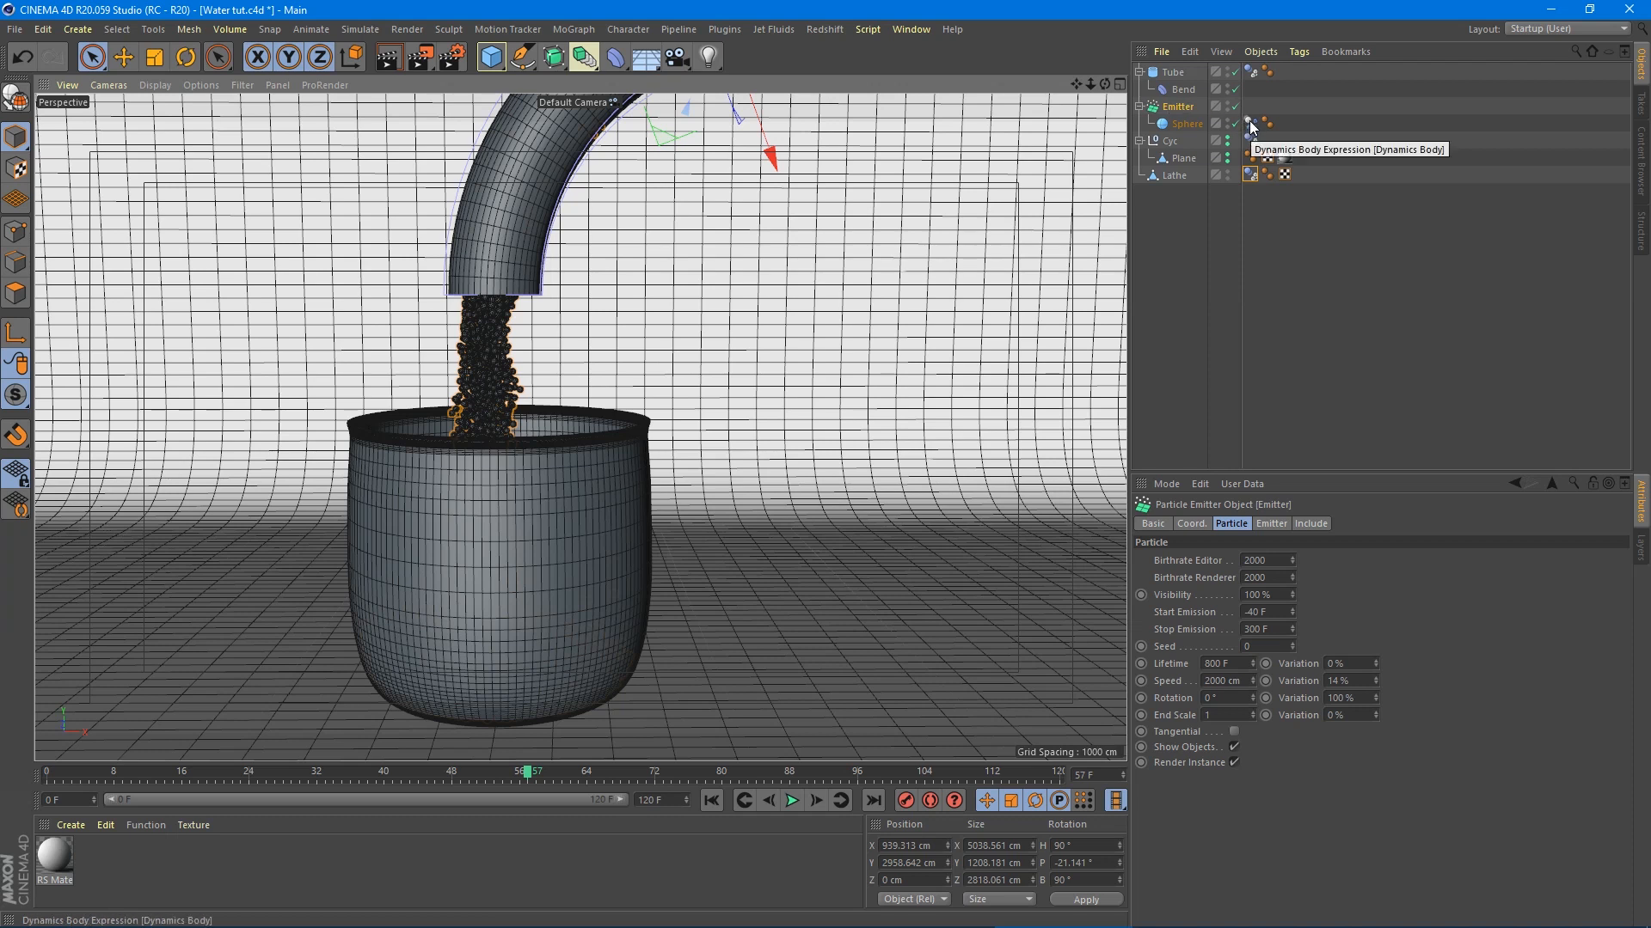
- Bake all dynamics into the cache from the Sphere's Dynamics Body tag, moving the progress dialog out of the way
left_click(1251, 123)
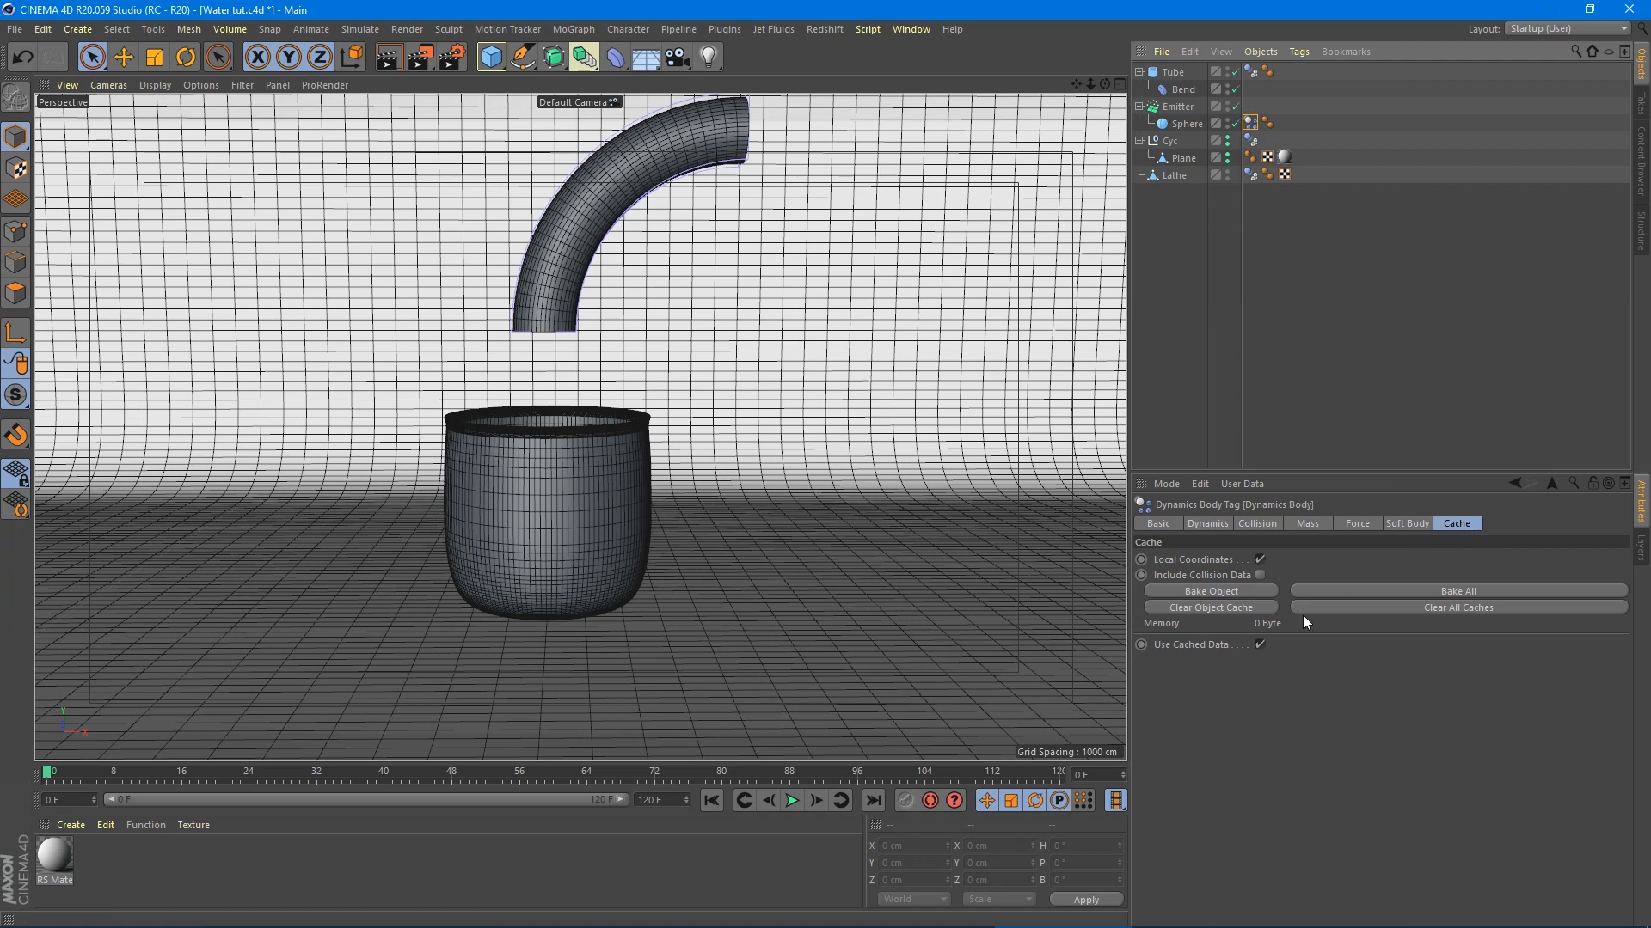
left_click(1355, 592)
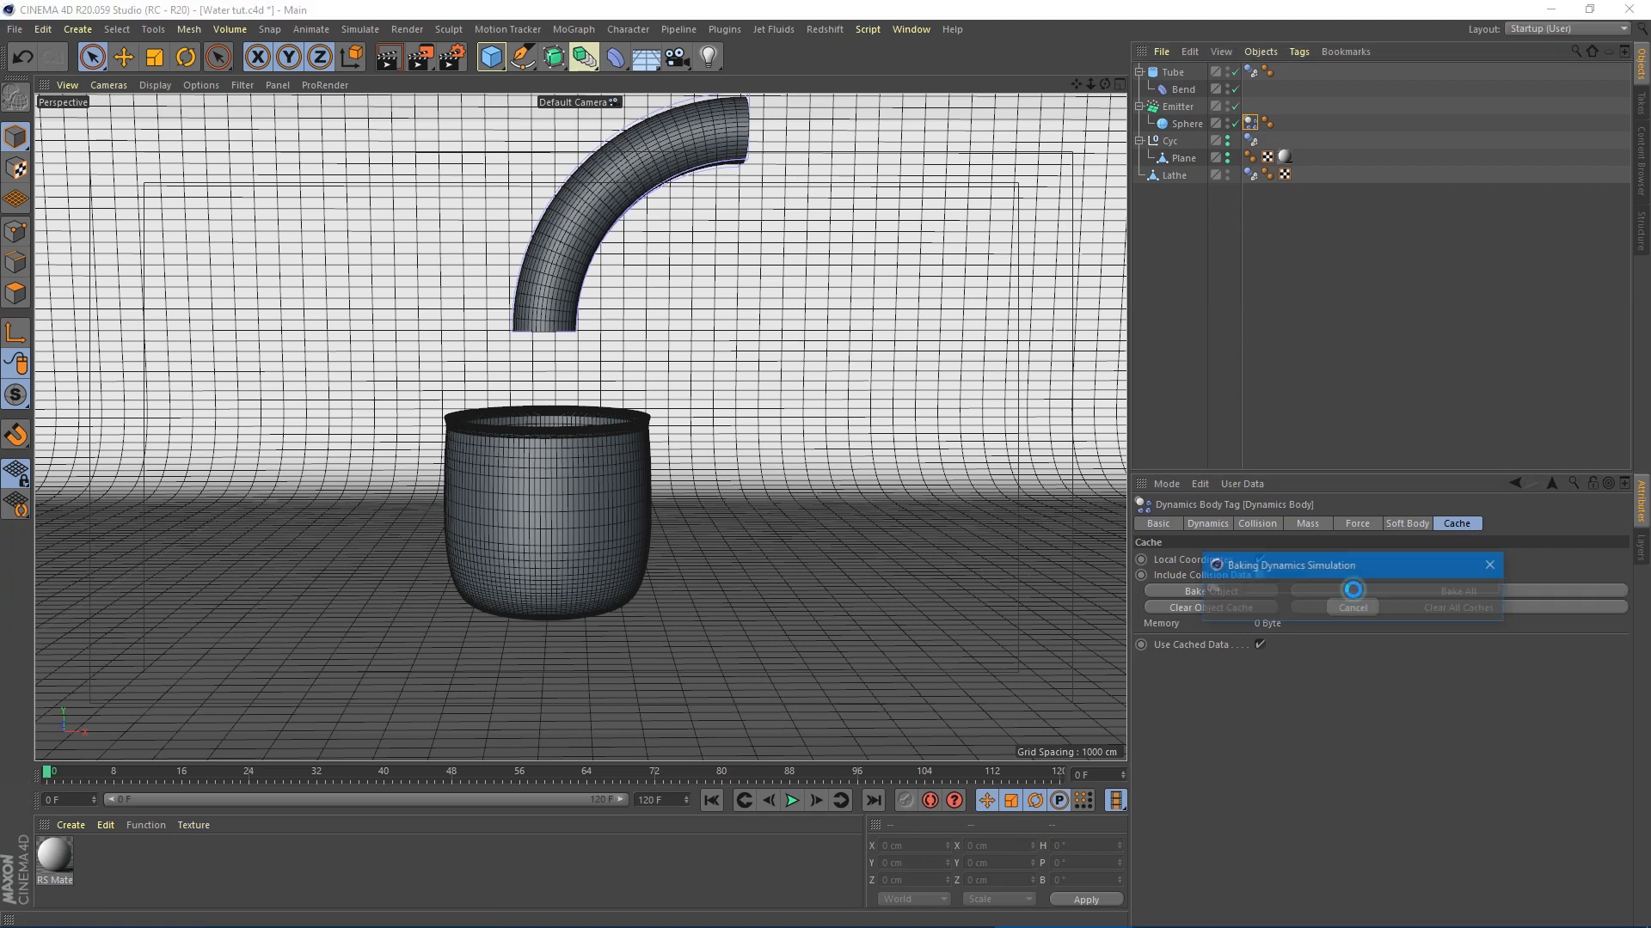
left_click_drag(1331, 576, 716, 454)
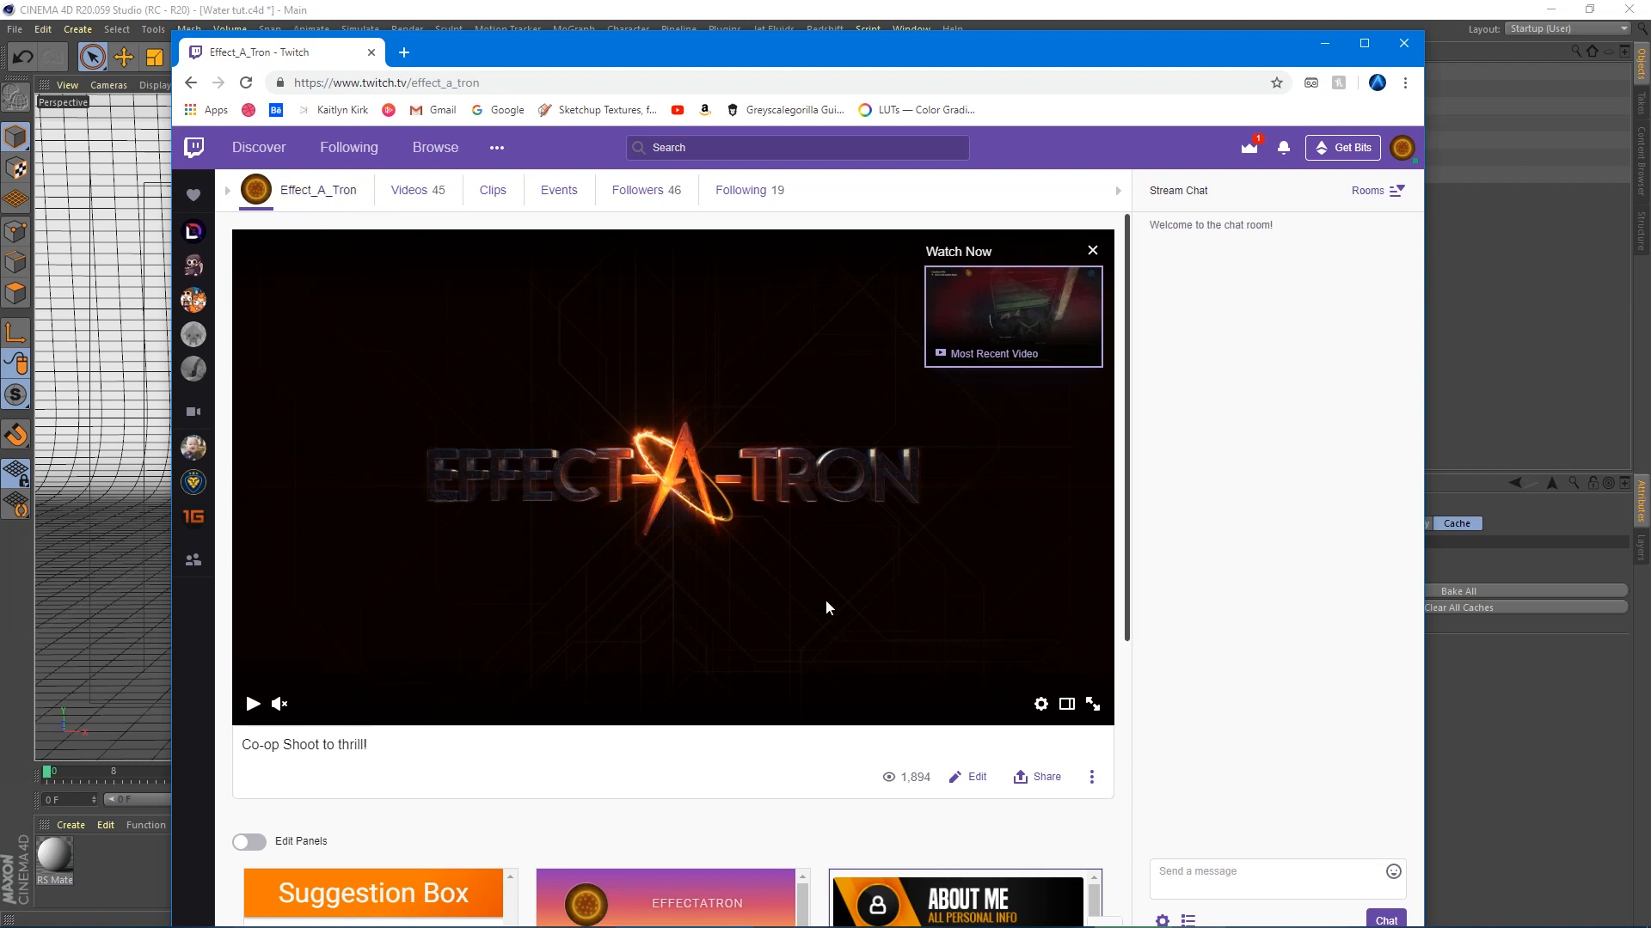
scroll(708, 717, "down", 5)
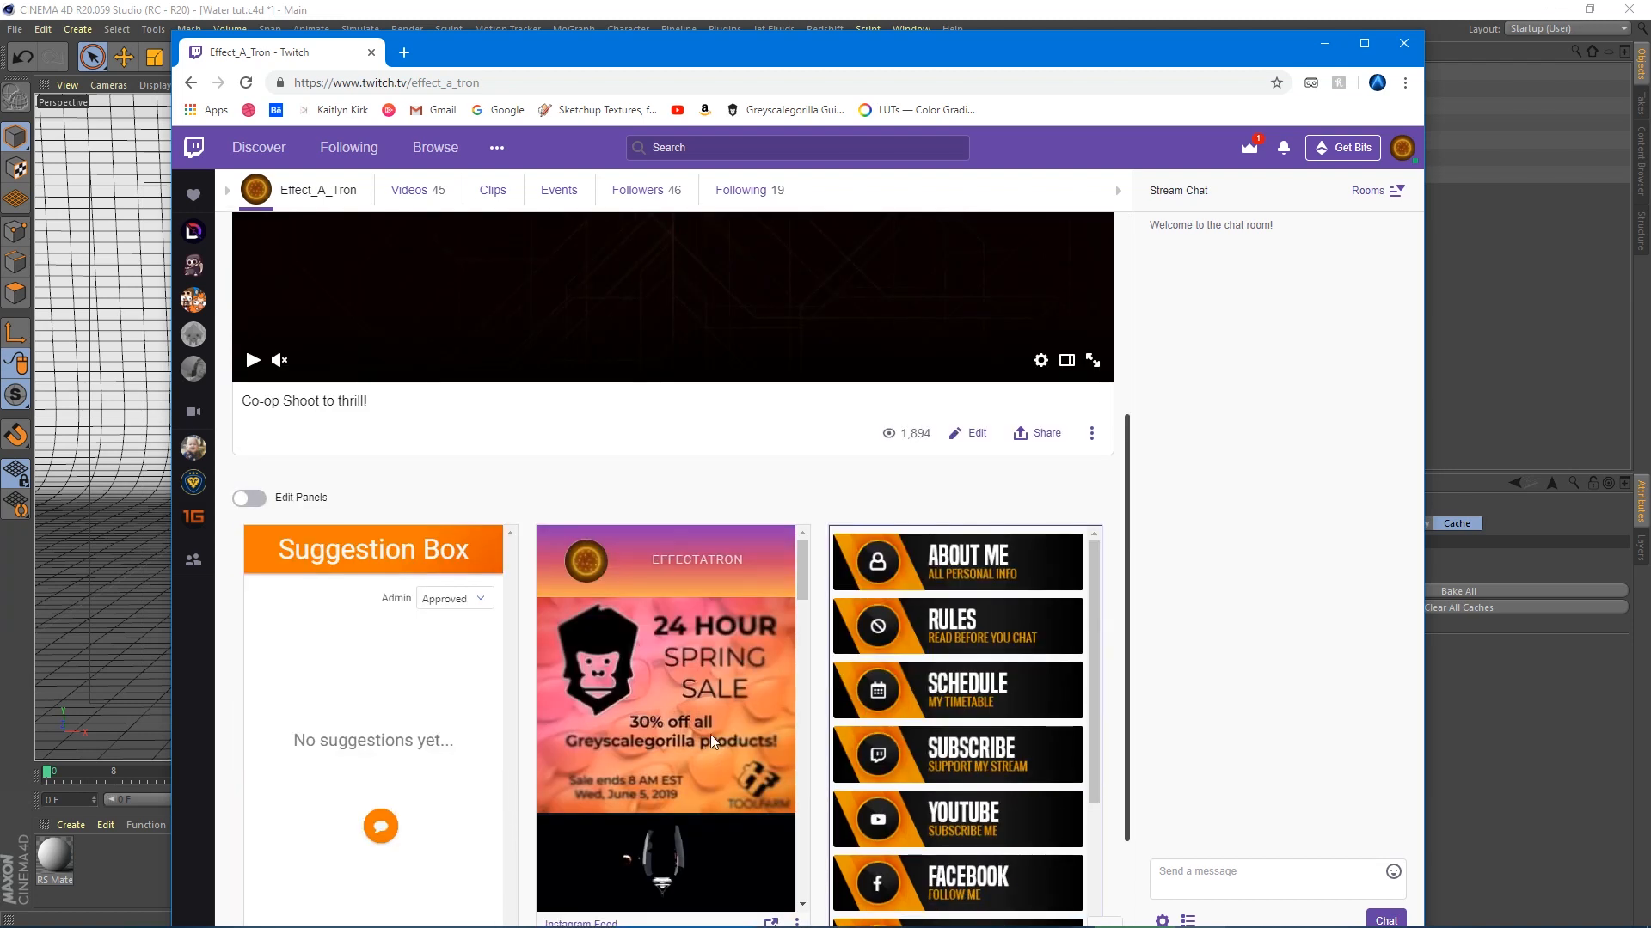
scroll(706, 715, "down", 5)
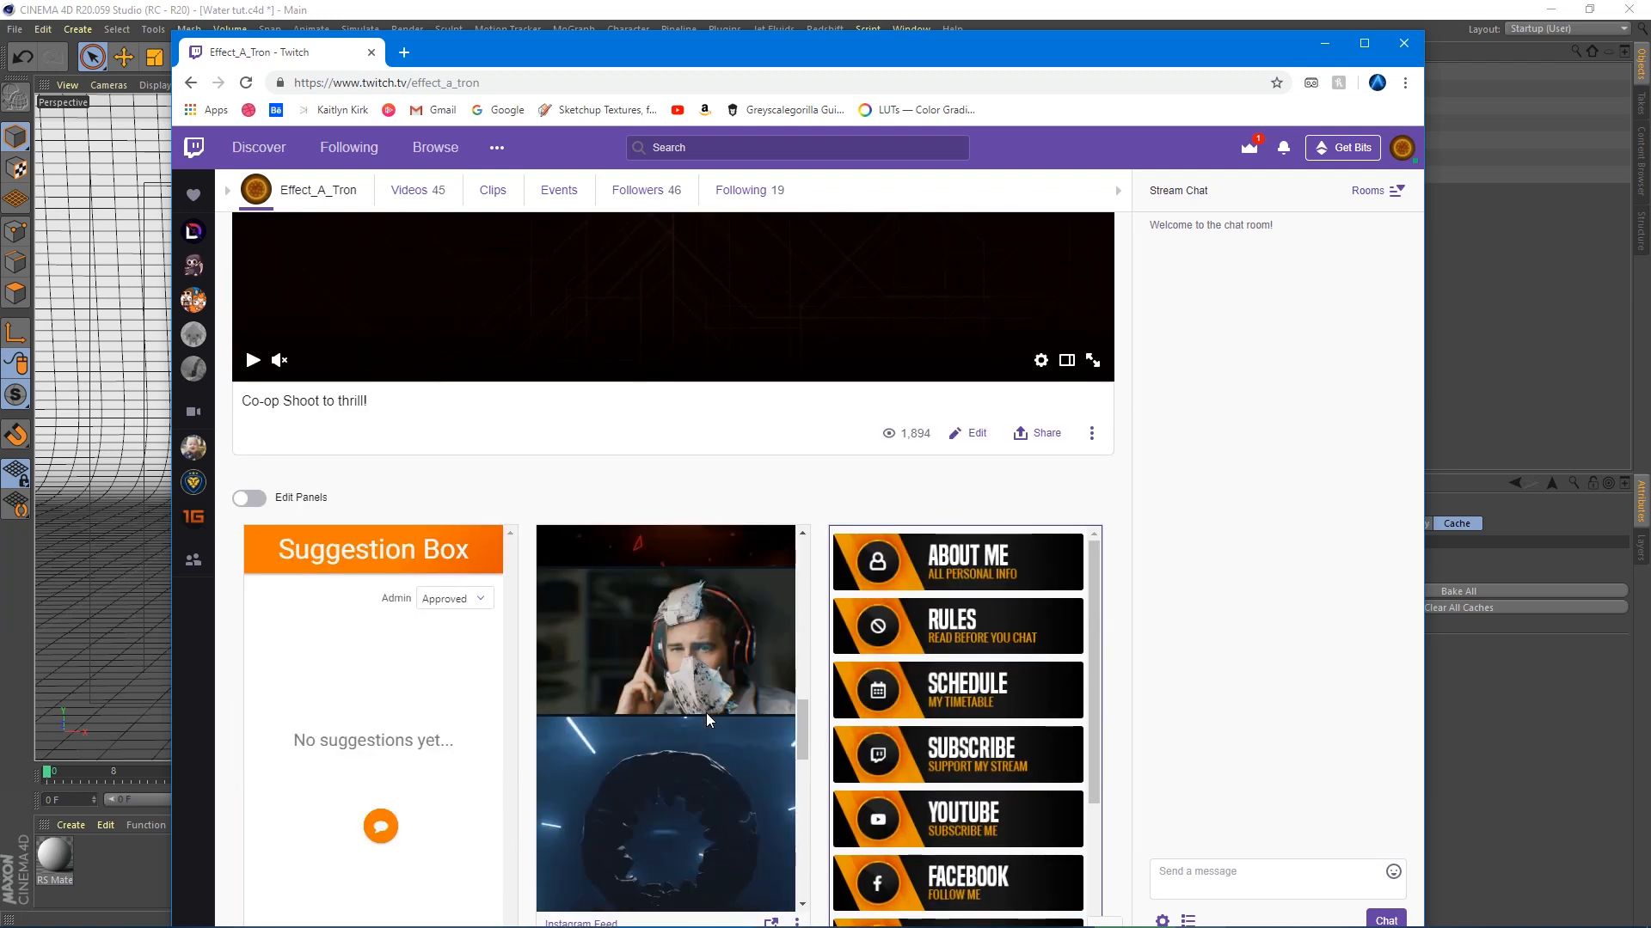
scroll(705, 713, "up", 10)
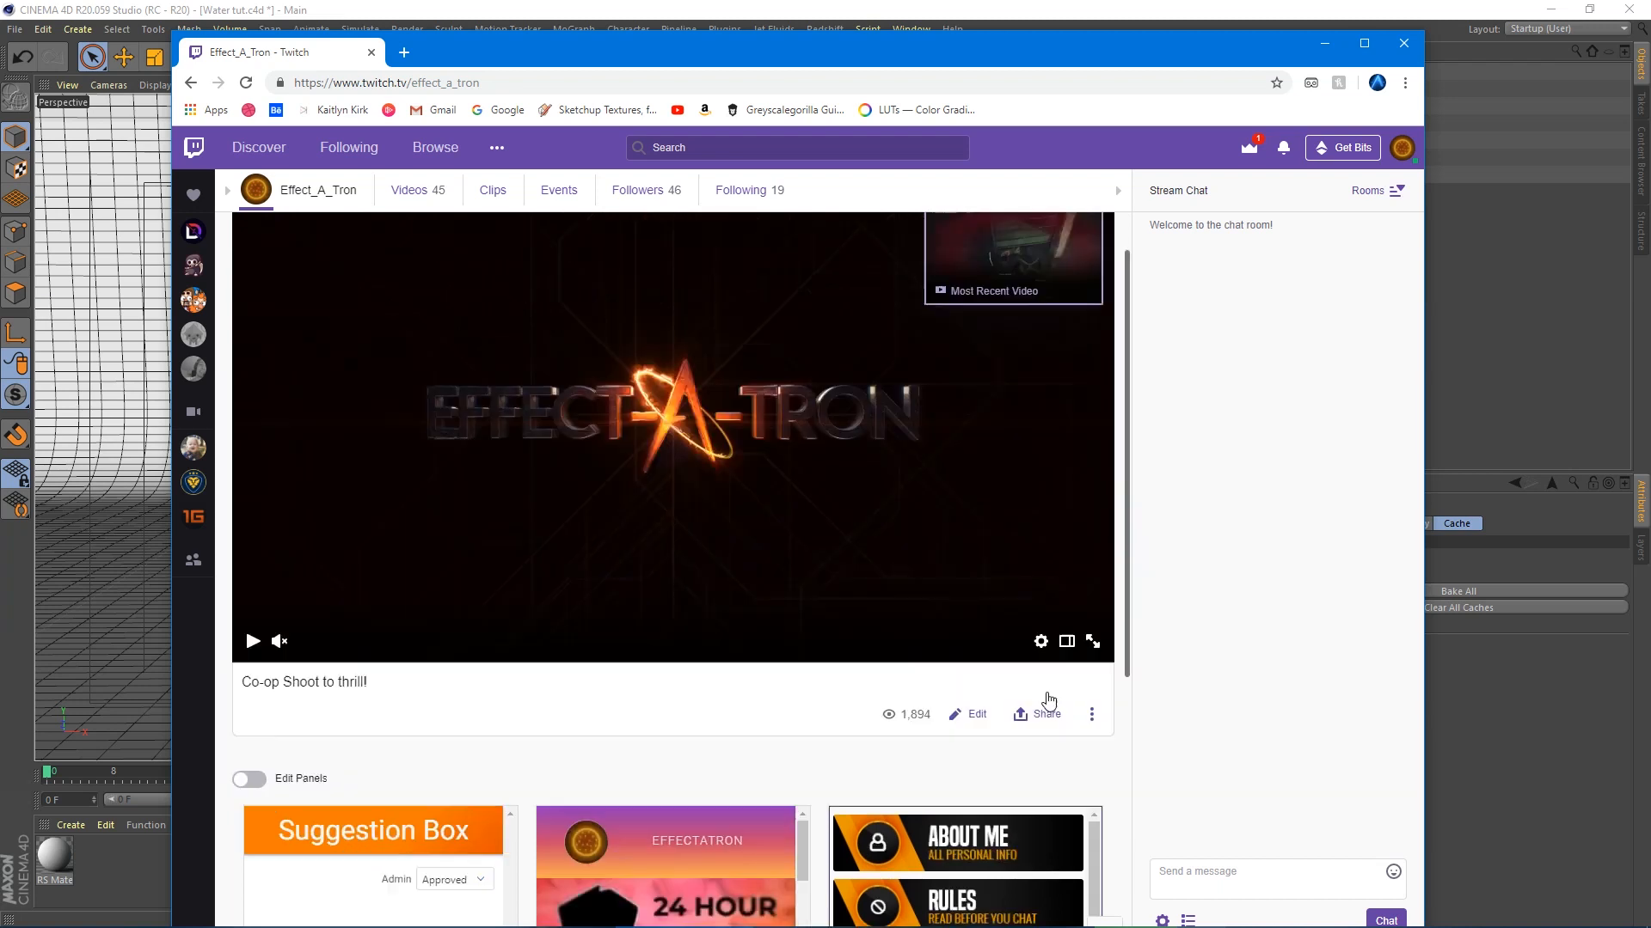
scroll(1049, 701, "up", 1)
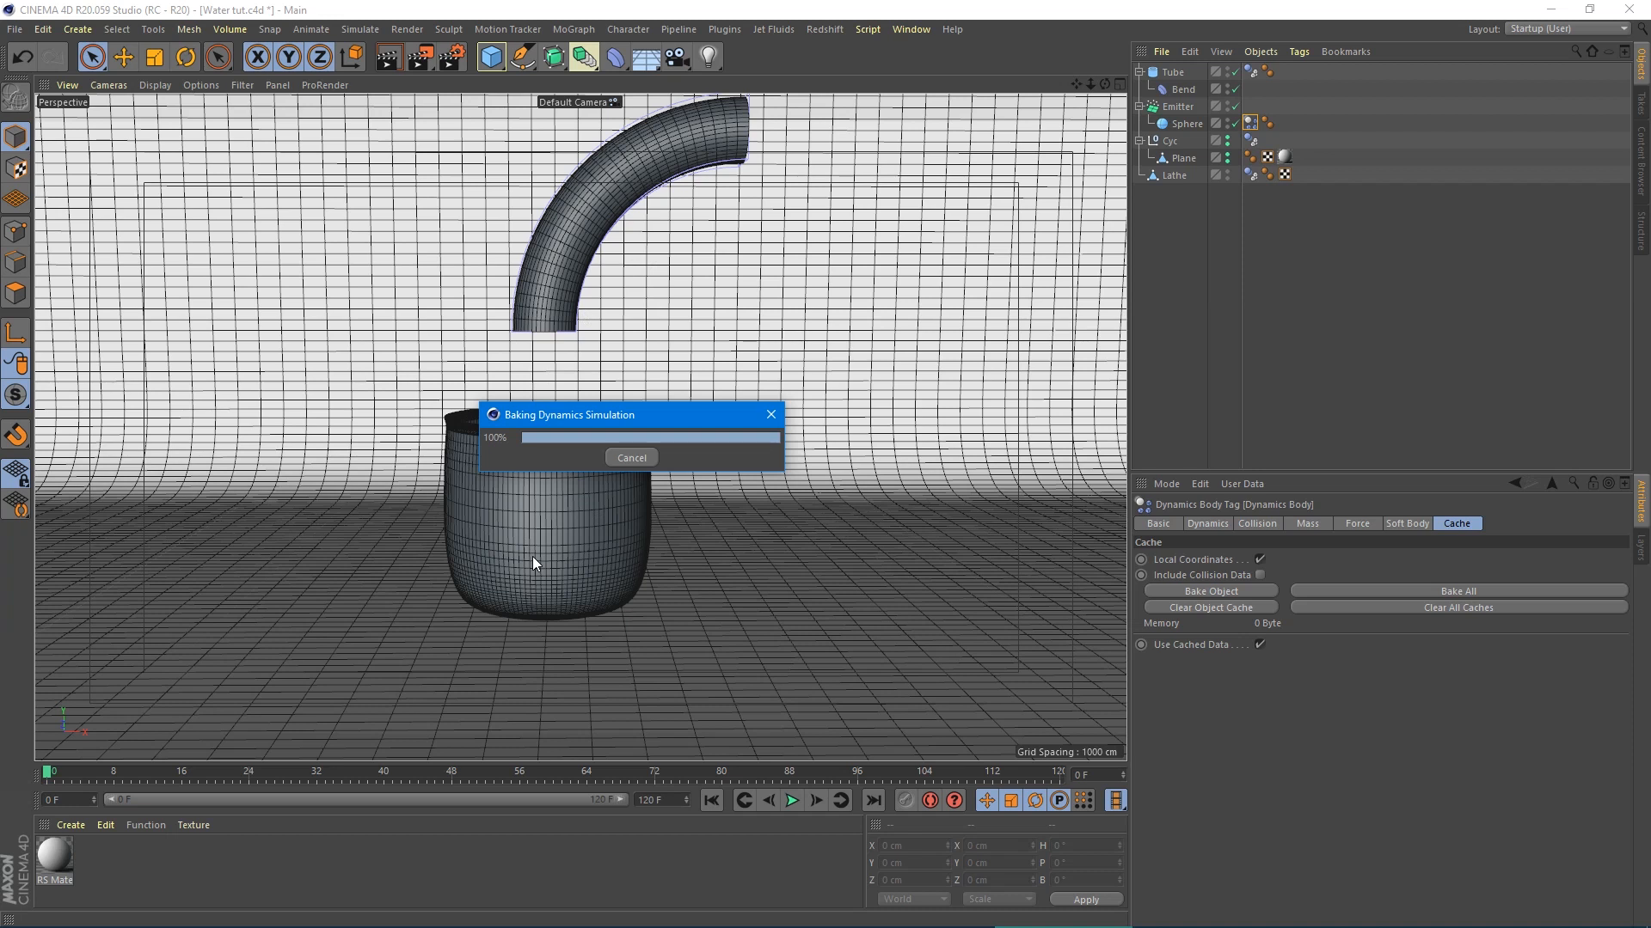
- Scrub the baked simulation to about frame 114 and inspect the container's fill in Lines display mode
left_click(797, 772)
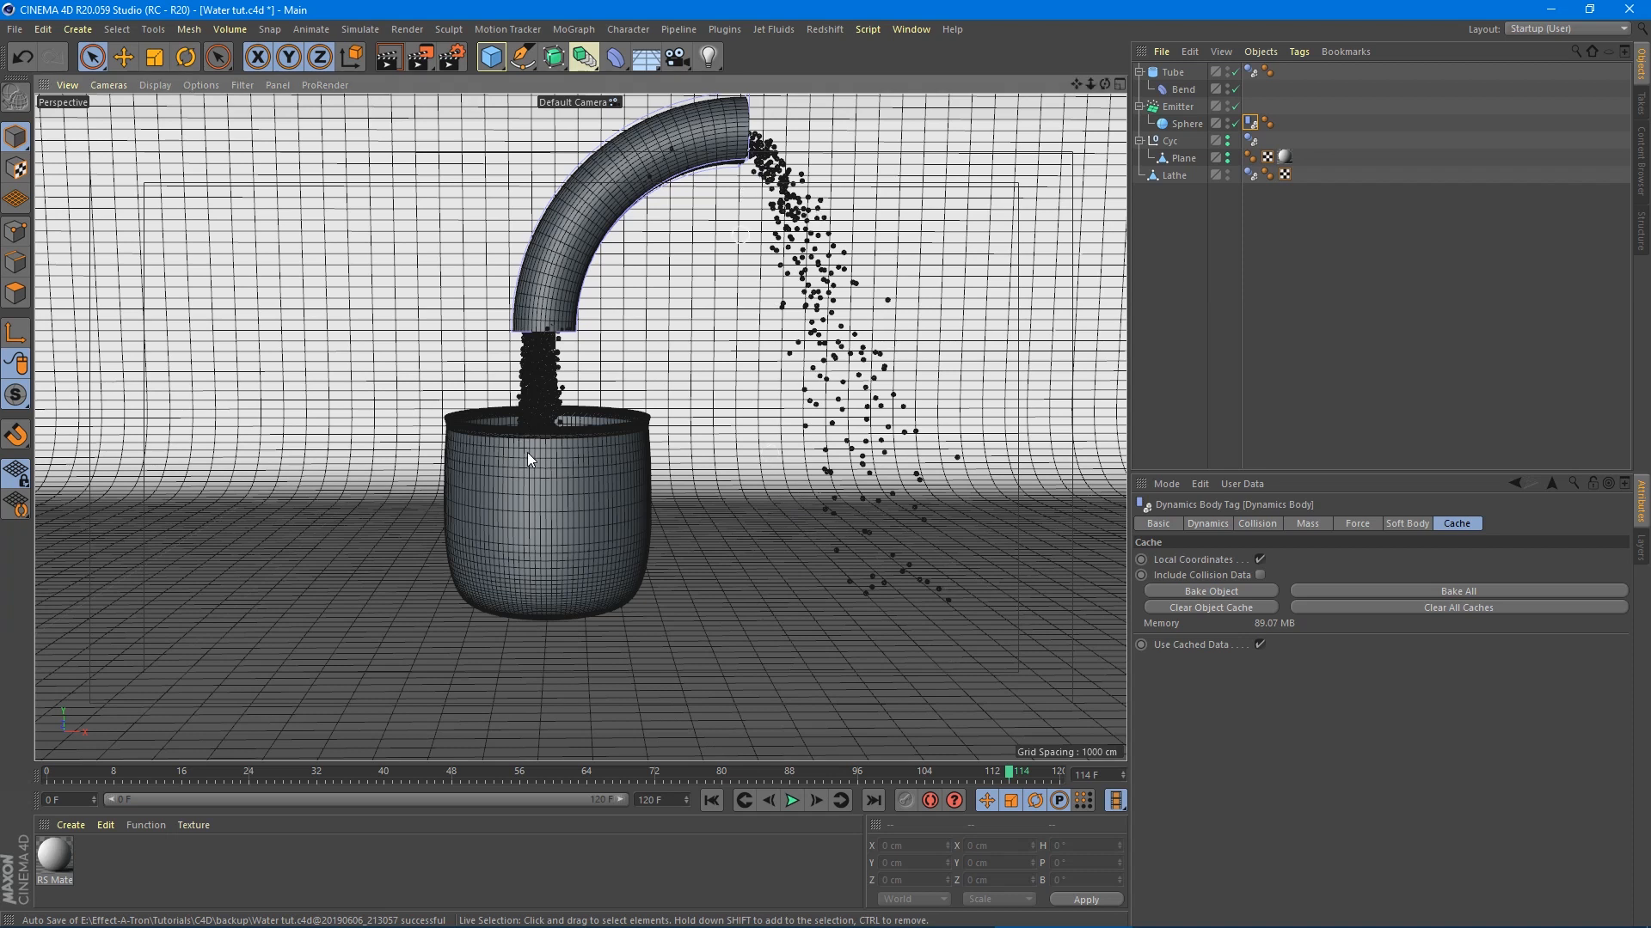
scroll(526, 468, "up", 5)
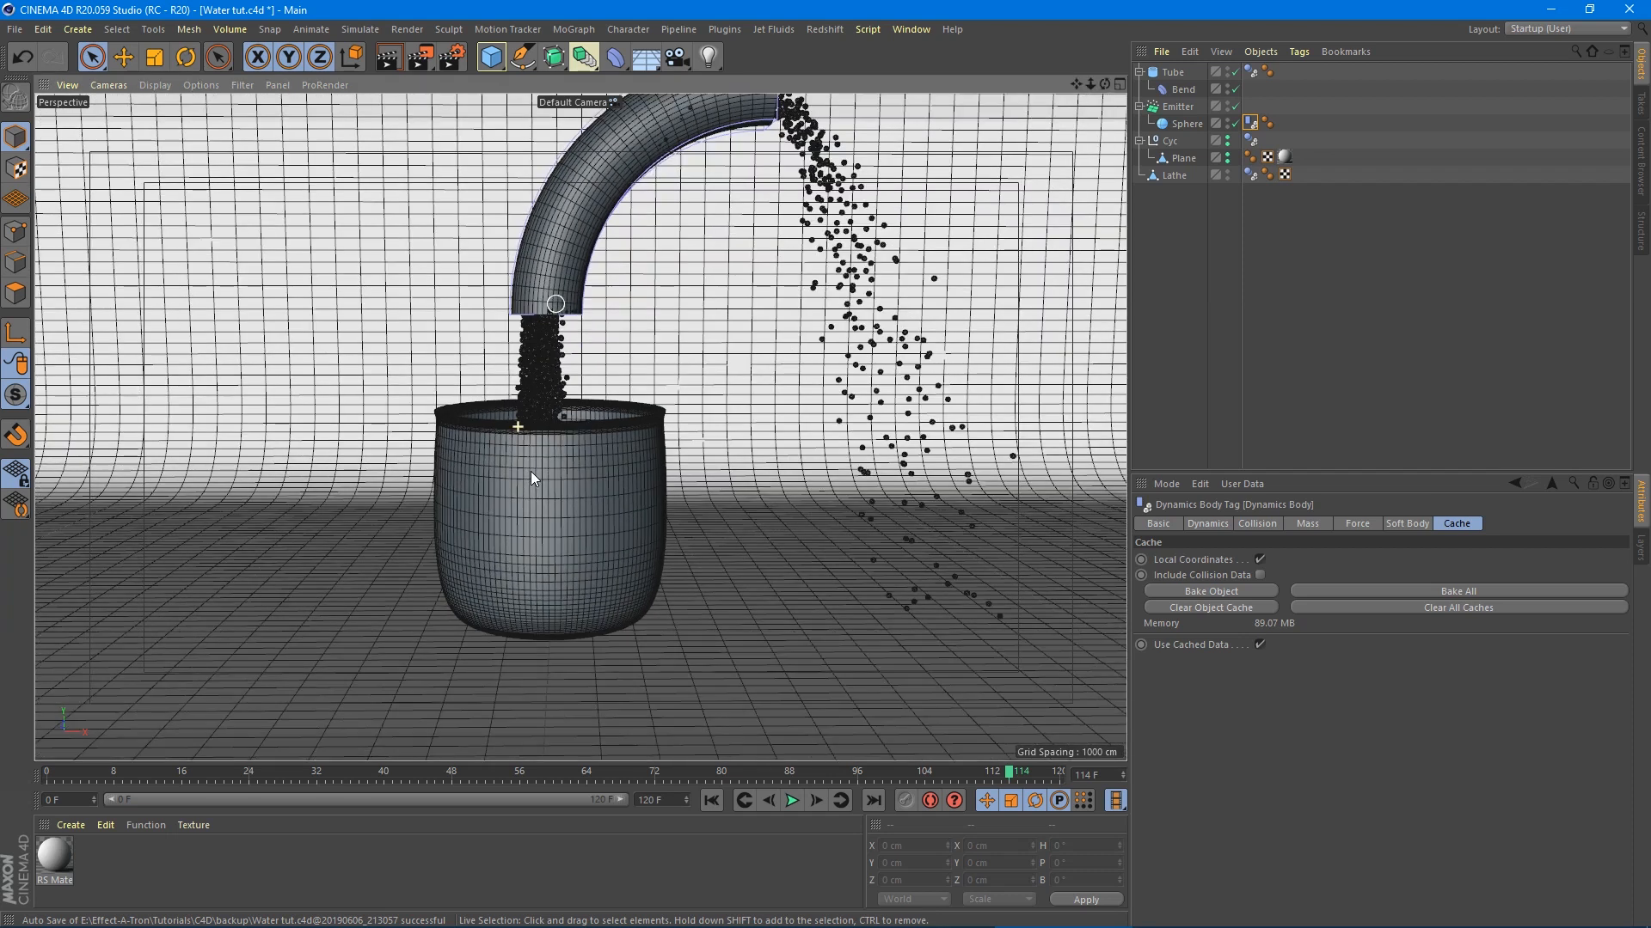
scroll(535, 478, "up", 2)
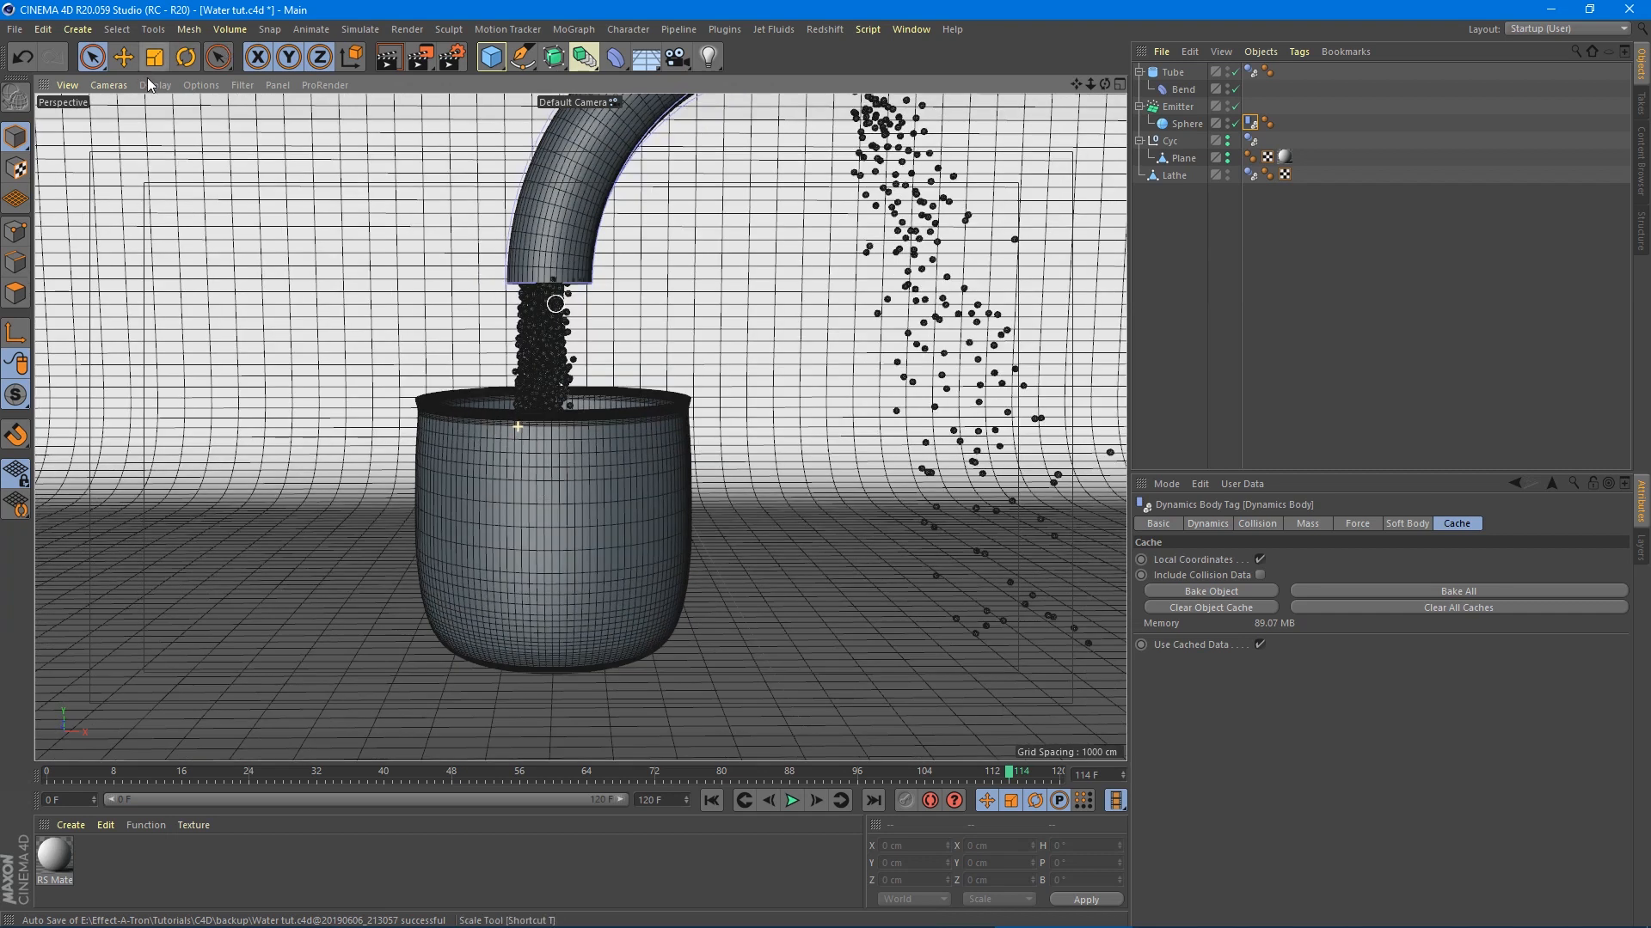
left_click(150, 84)
left_click(194, 227)
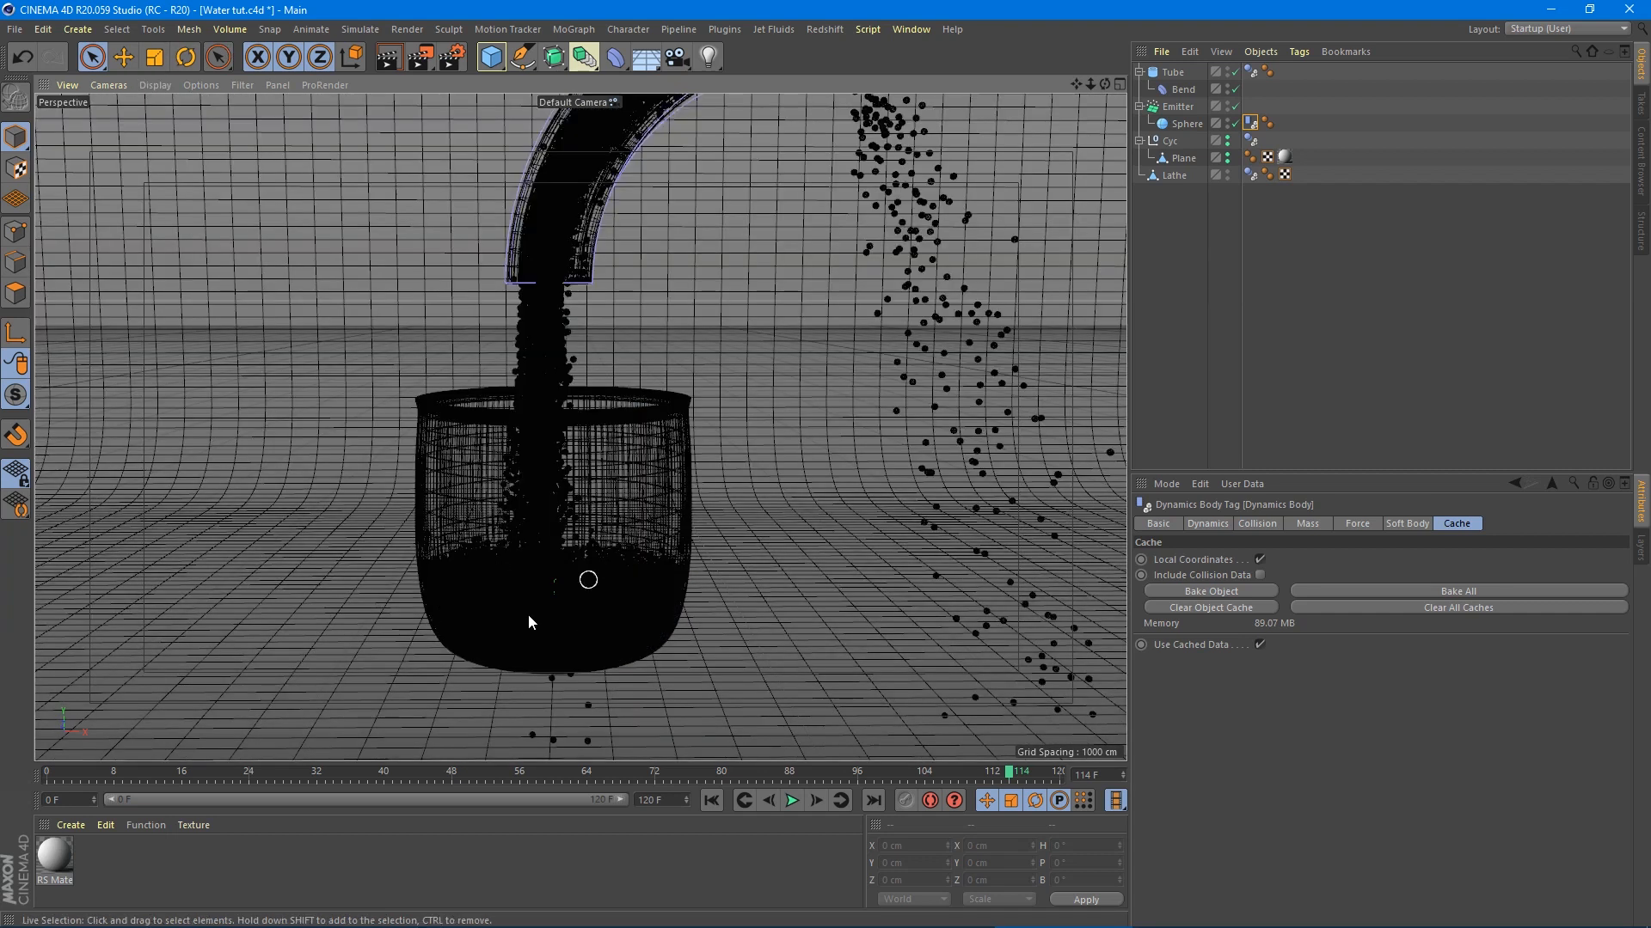
- Set the viewport display to Gouraud Shading and replay the baked simulation from the first frame, stopping at about frame 31
left_click(152, 84)
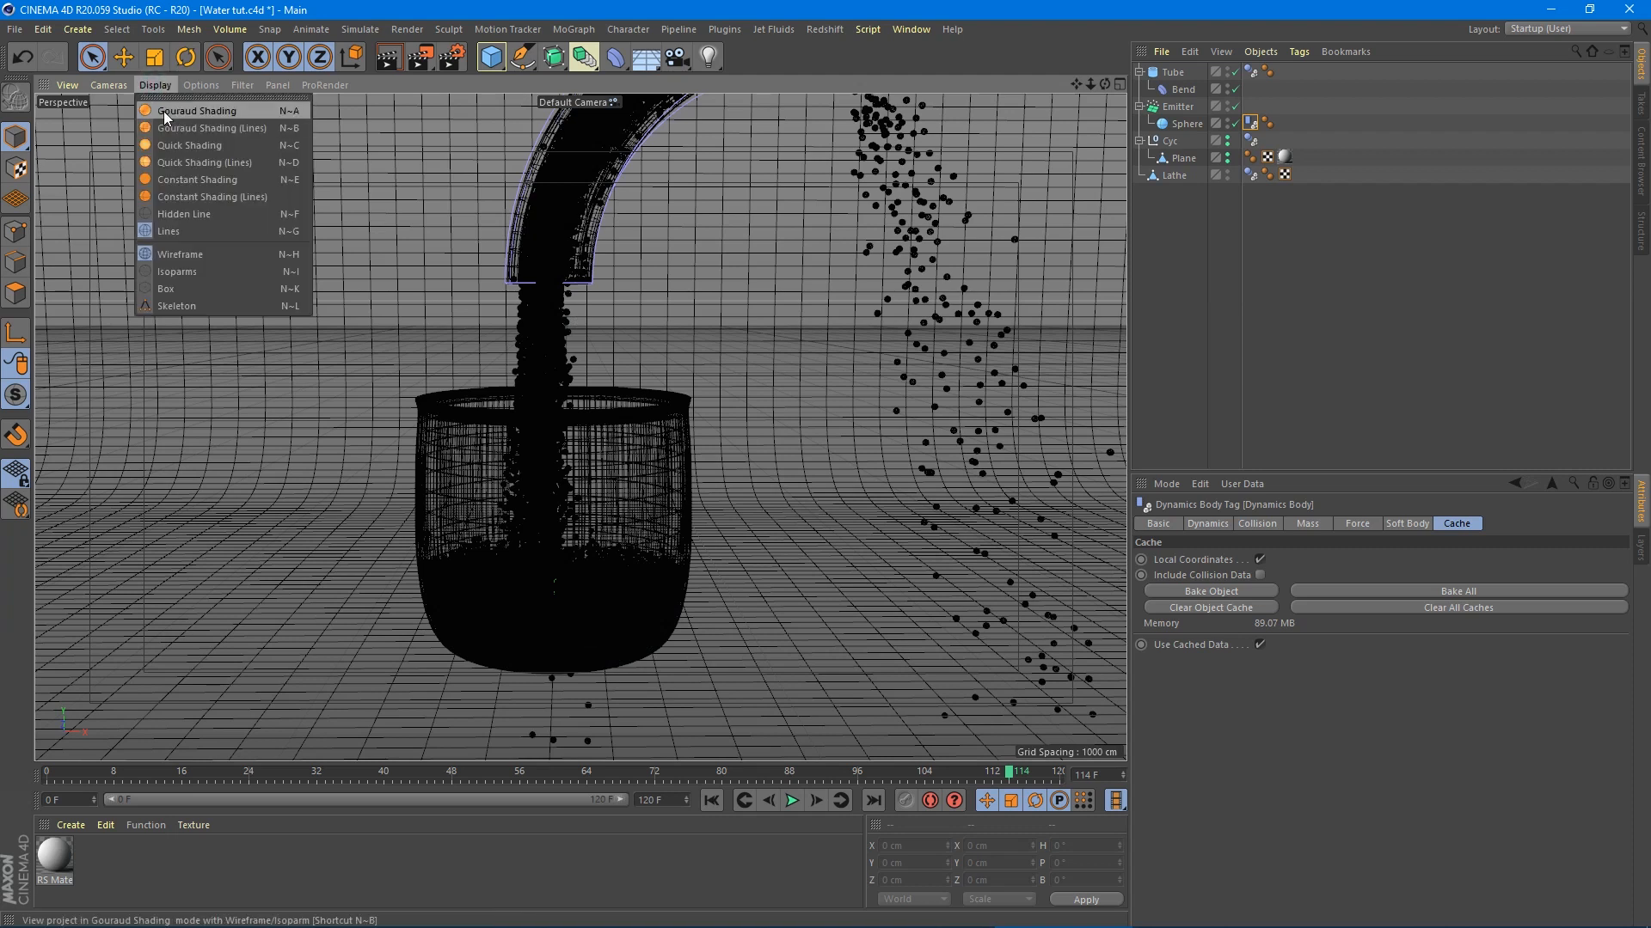
left_click(164, 111)
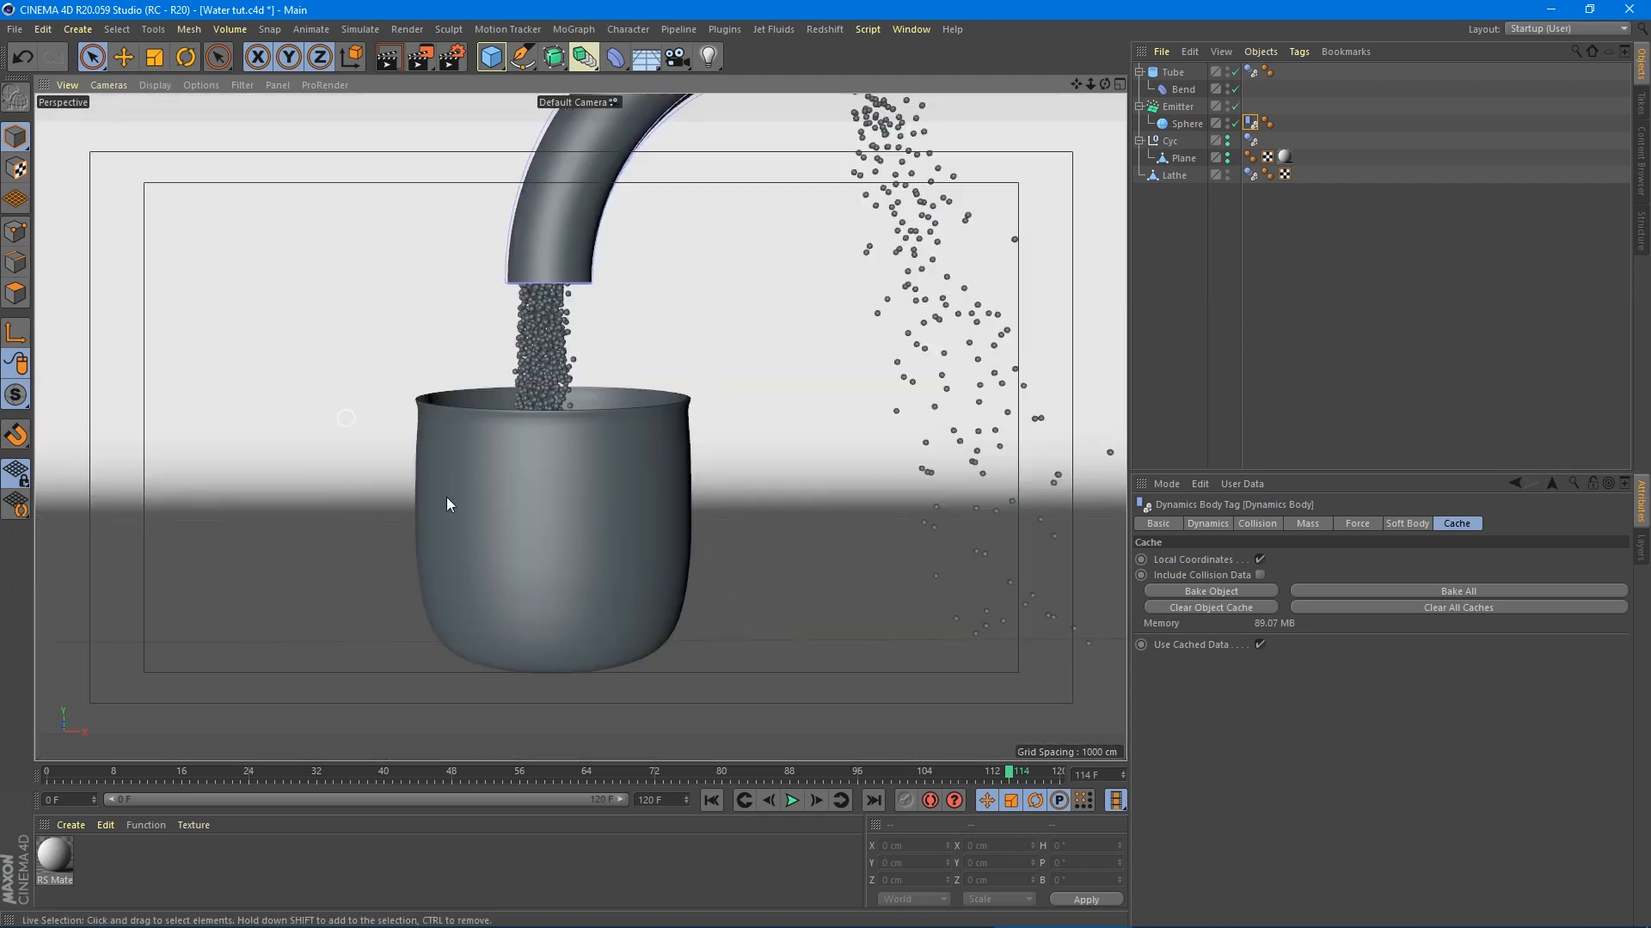
left_click(712, 801)
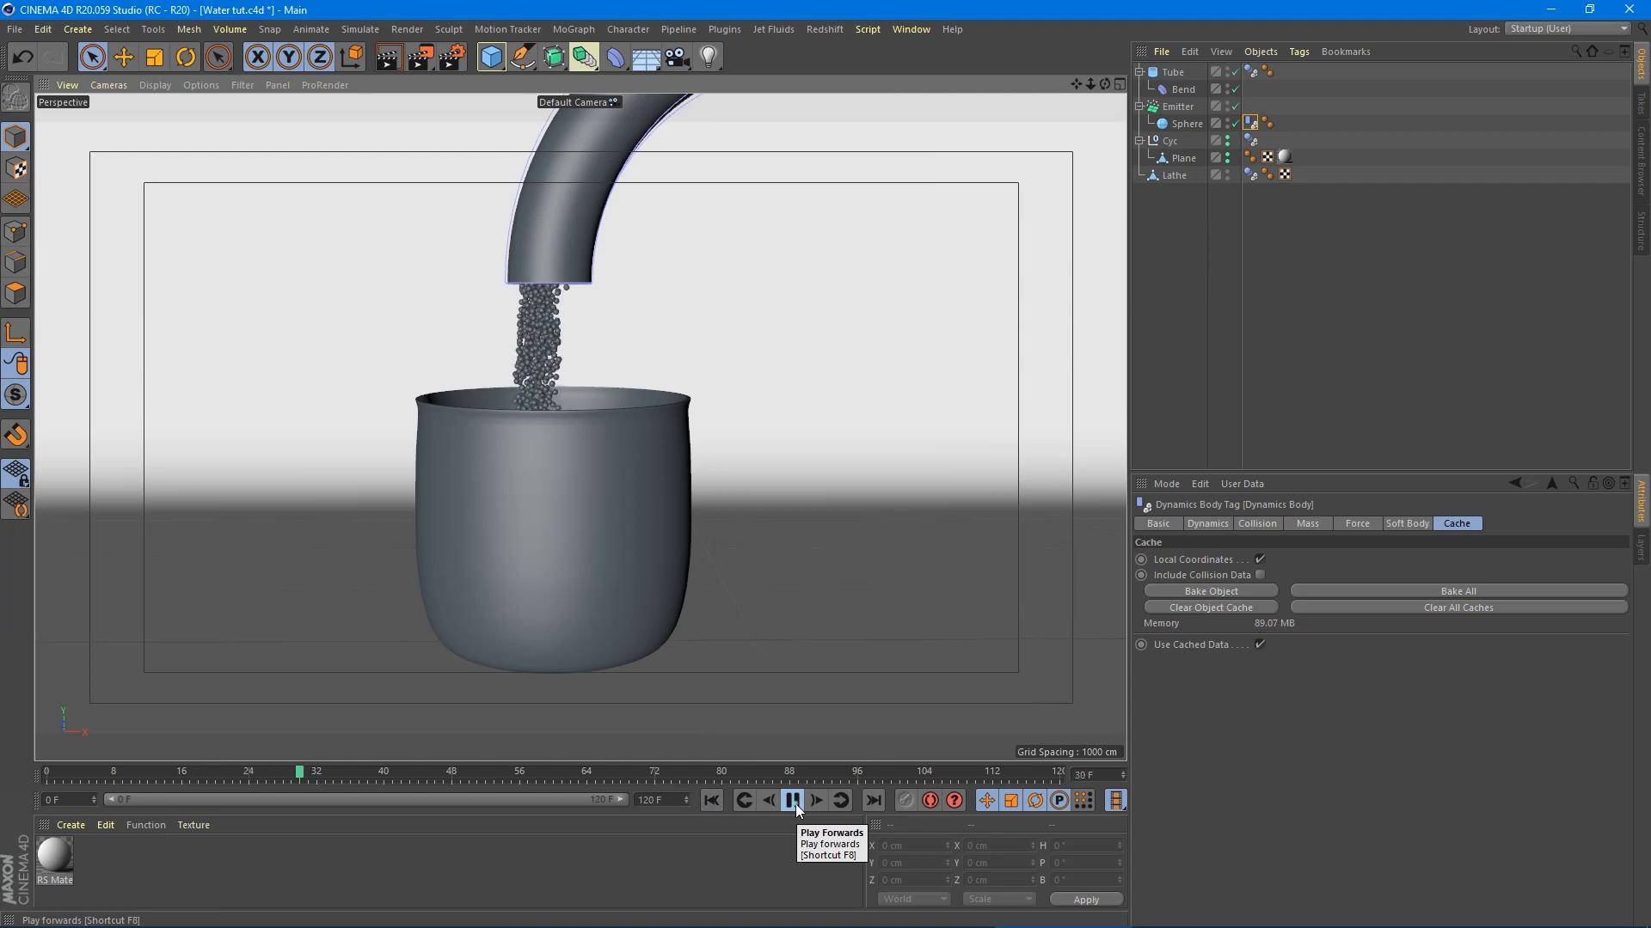
left_click(796, 806)
- Bake the particle Emitter as Alembic, keeping the original
left_click(1174, 108)
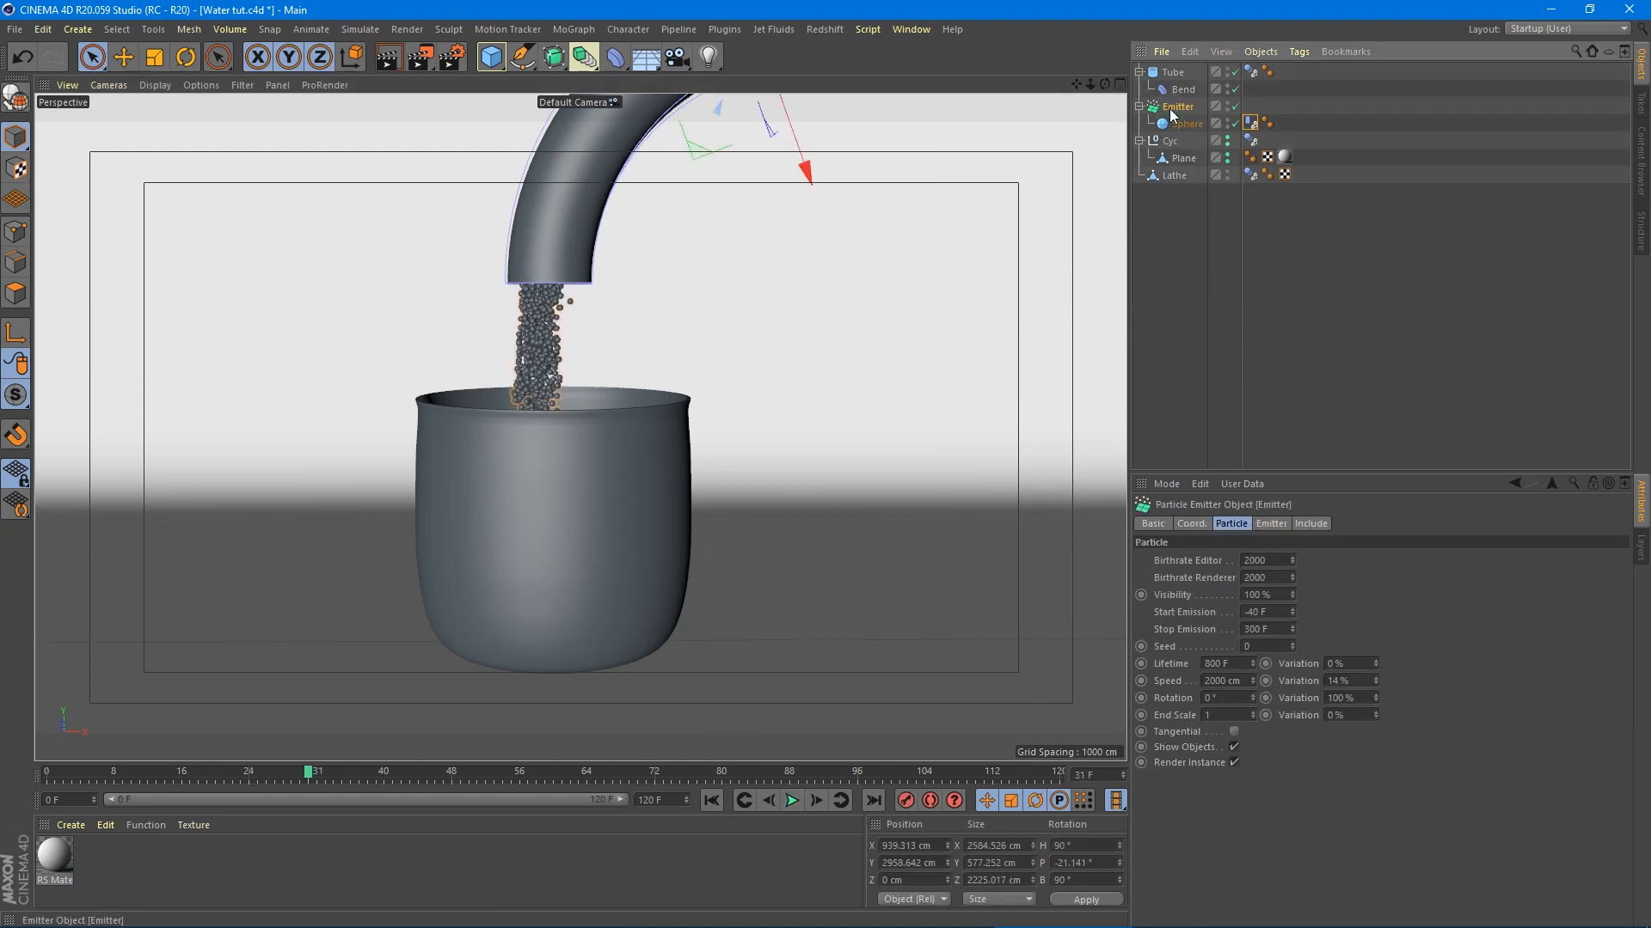
right_click(1173, 114)
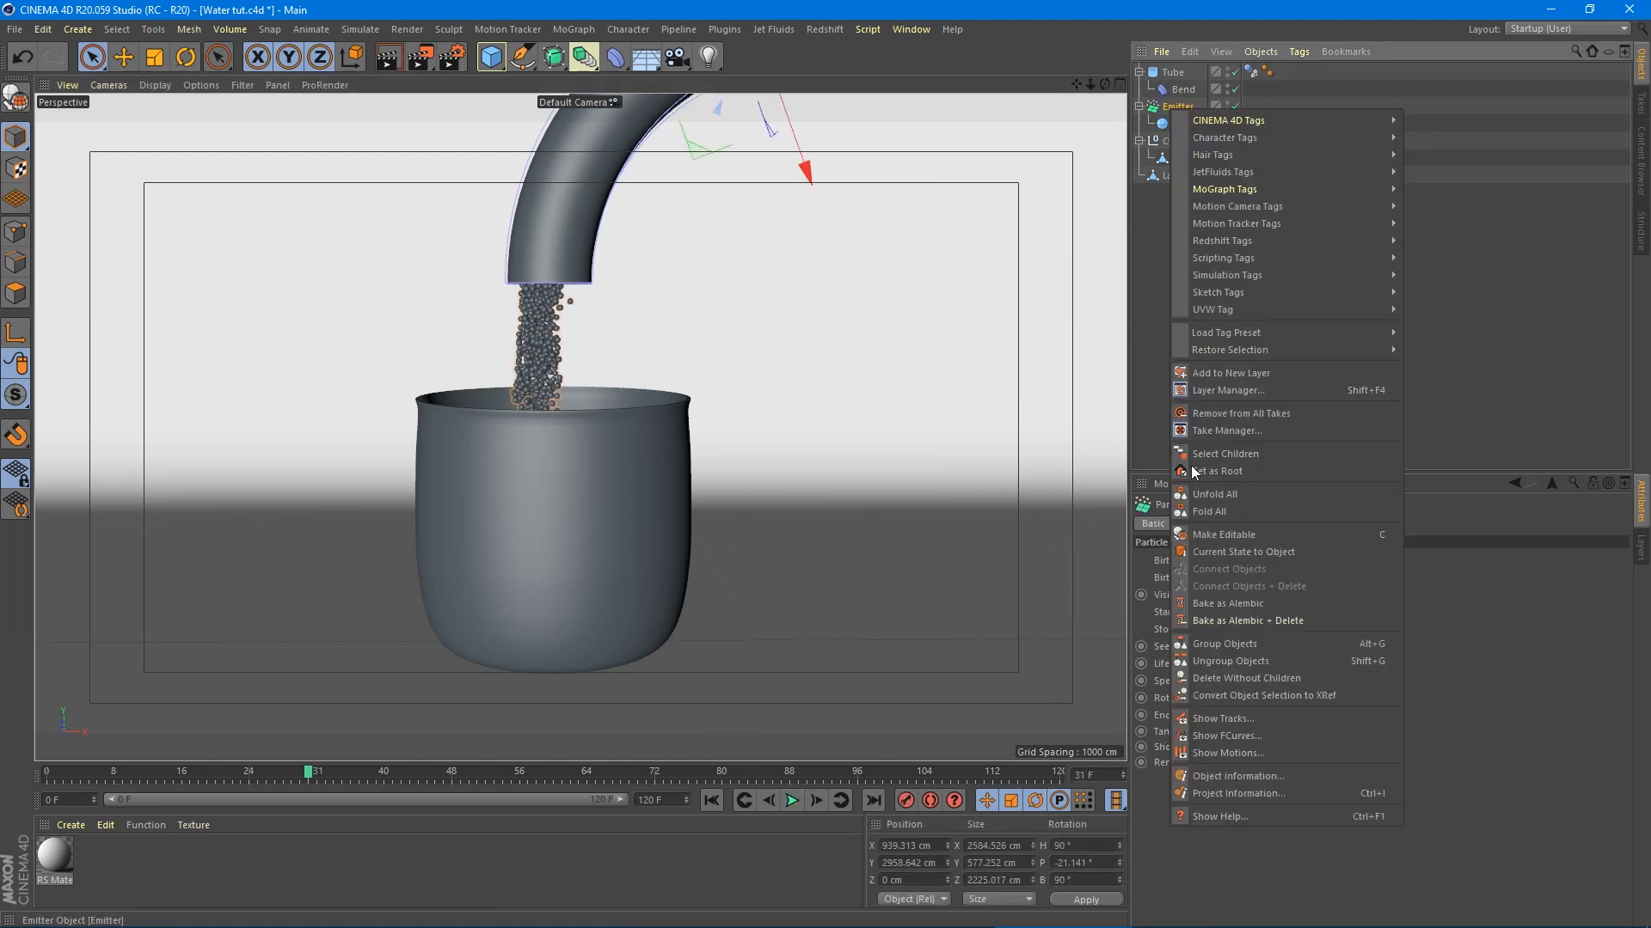
left_click(1214, 607)
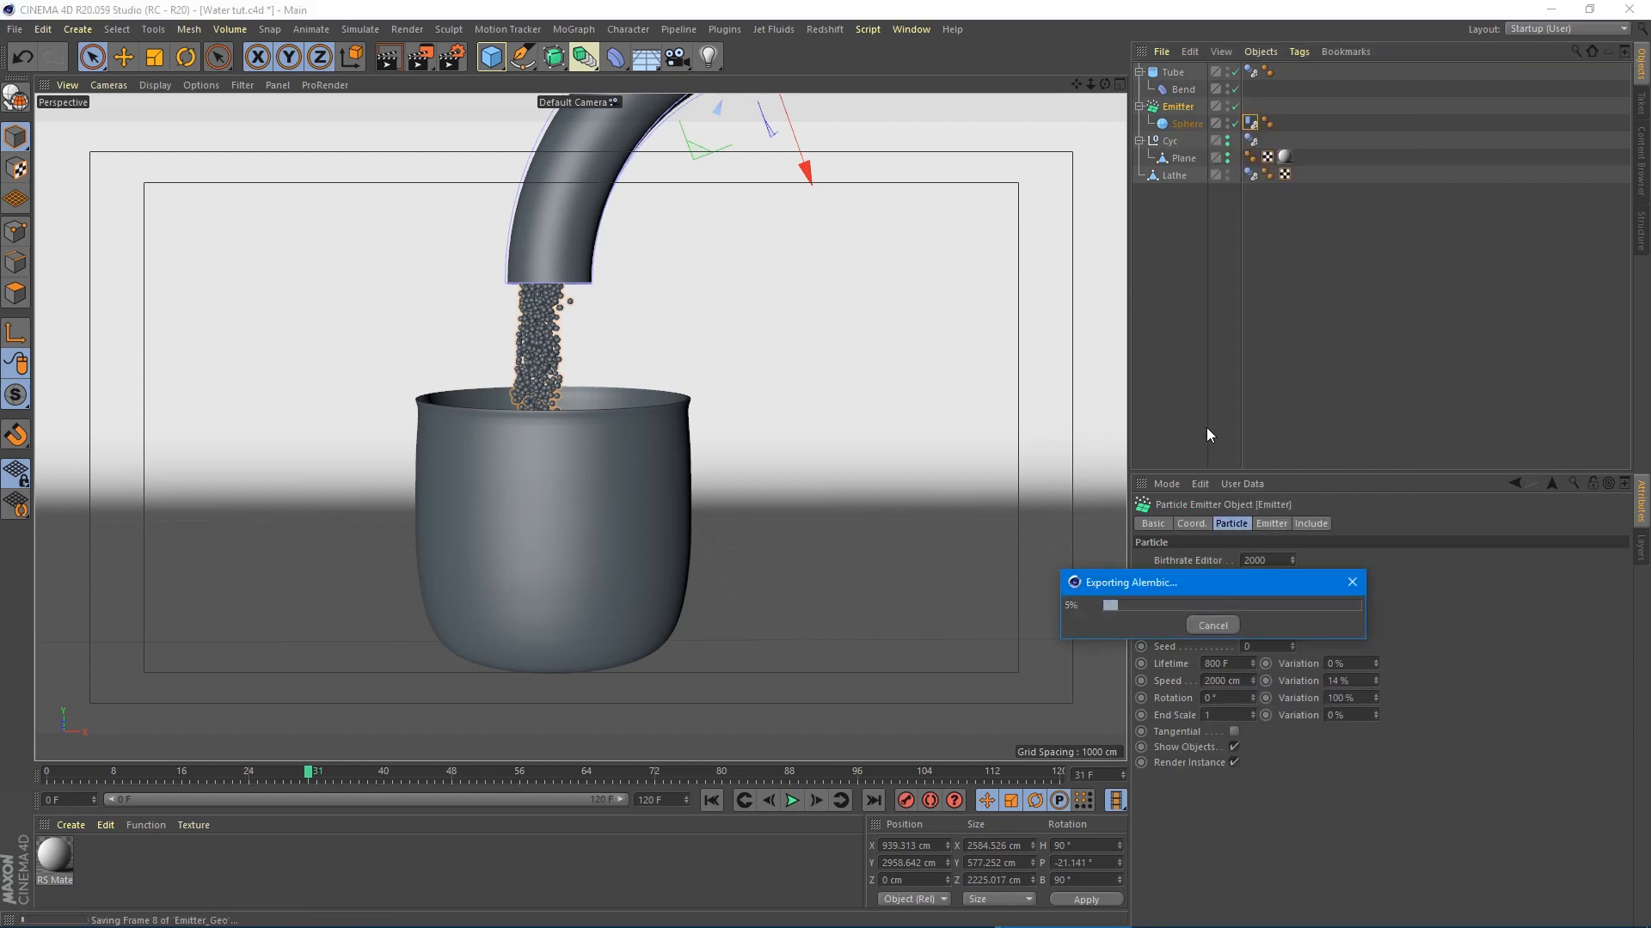
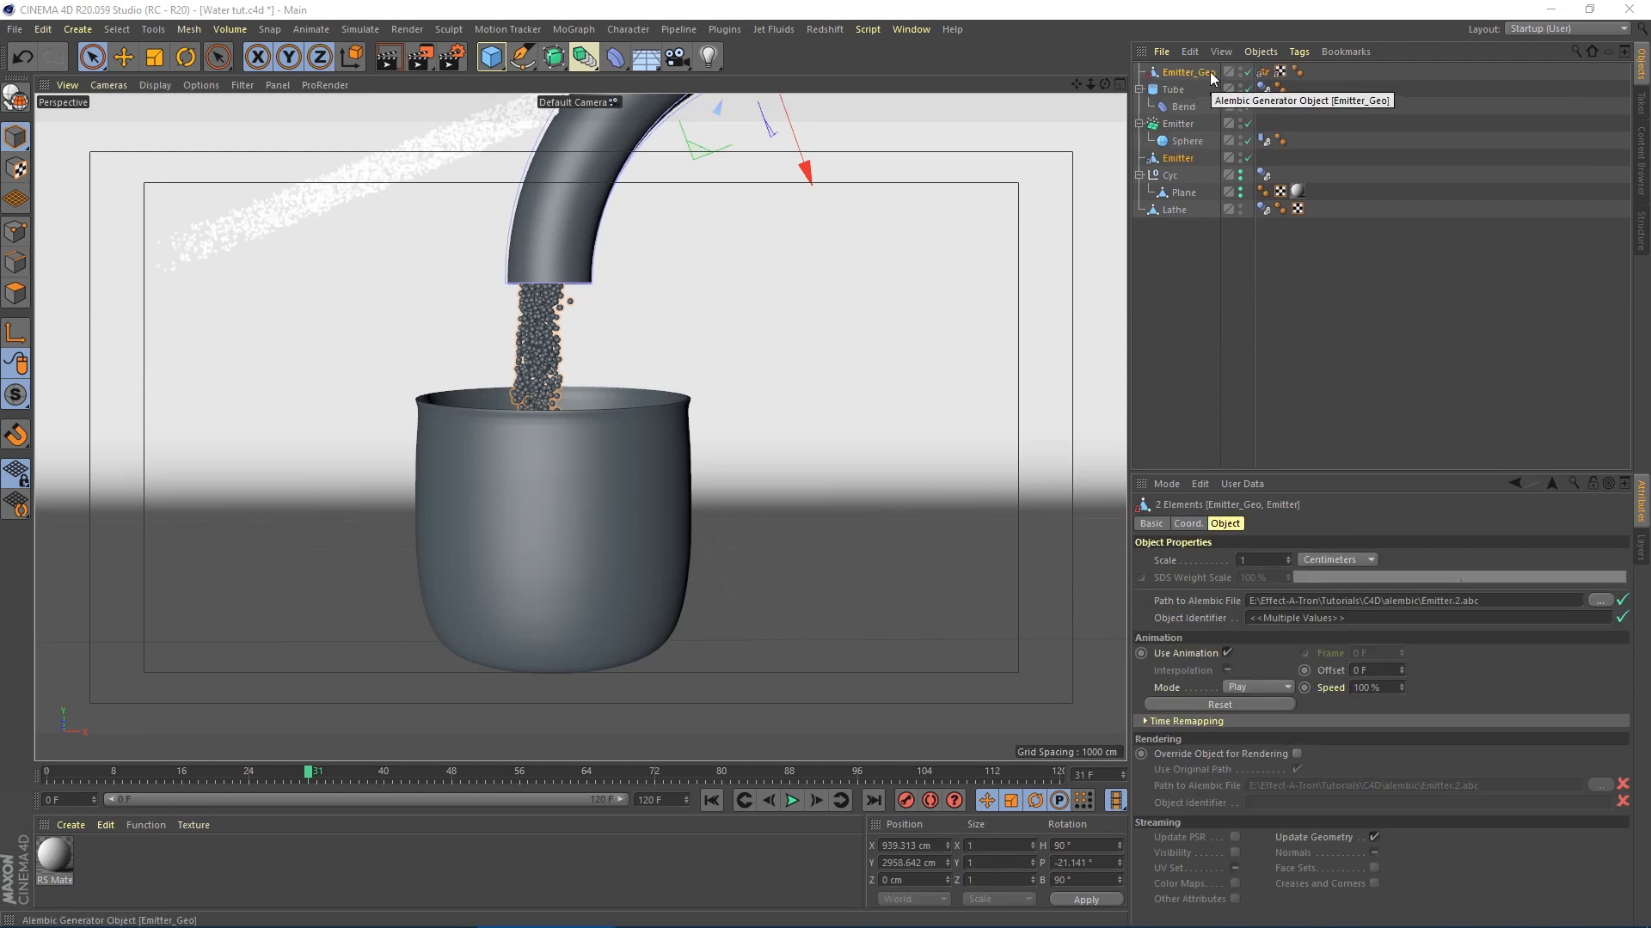
- Disable the original particle Emitter, its child Sphere and the baked Alembic Emitter object, leaving Emitter_Geo enabled
left_click(1246, 123)
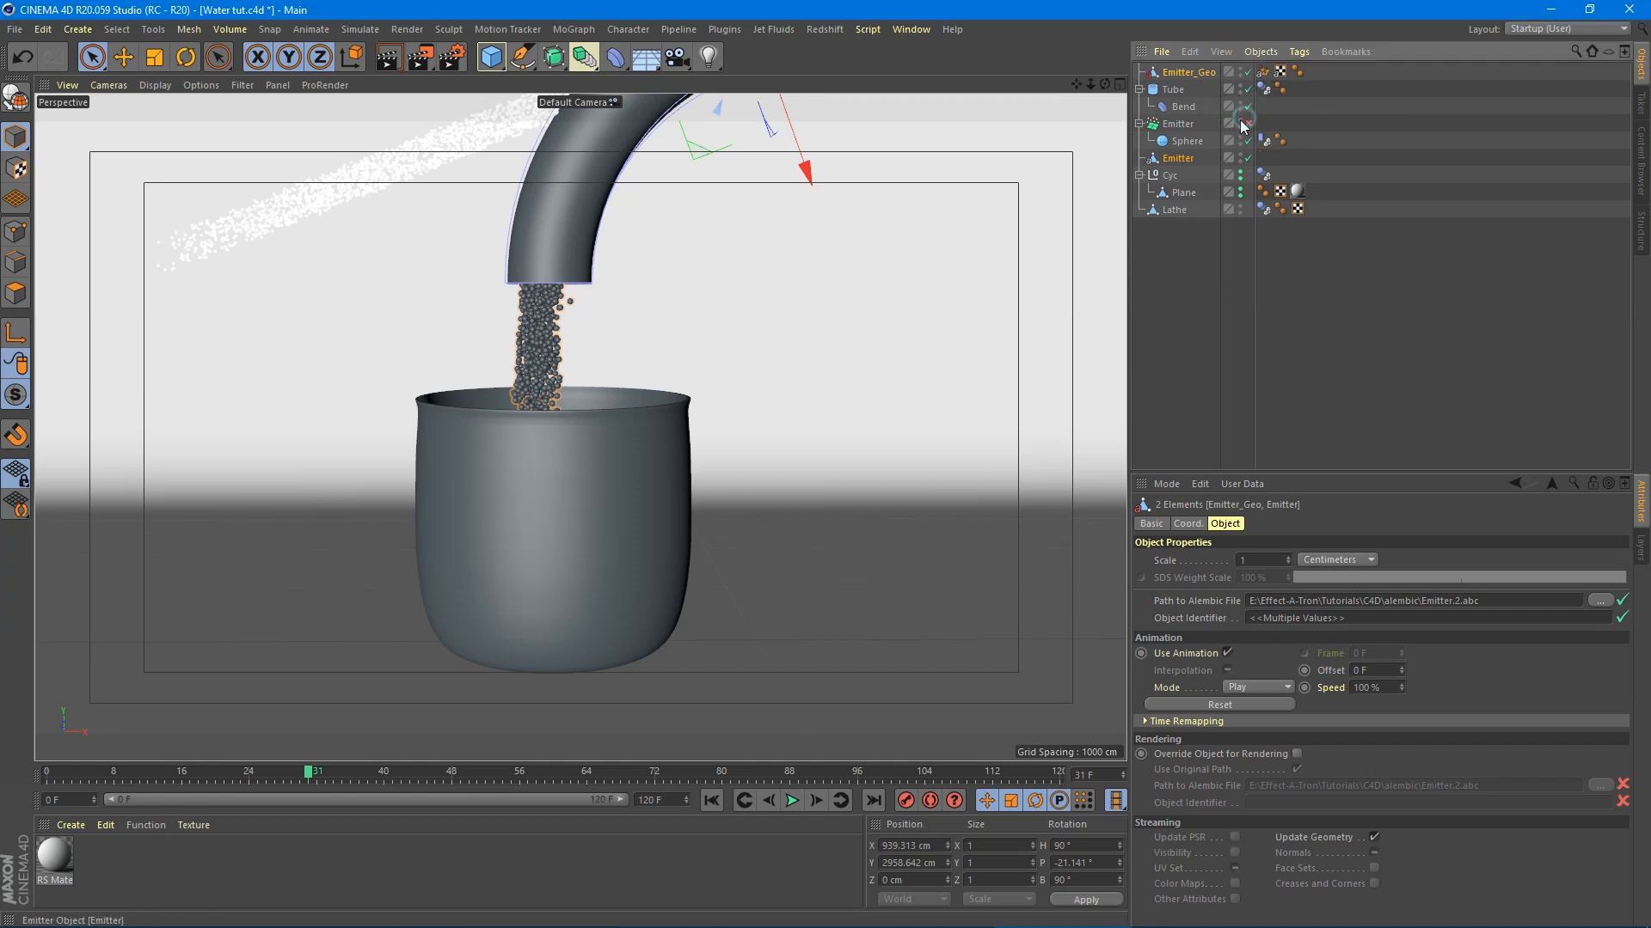
left_click(1247, 140)
left_click(1247, 157)
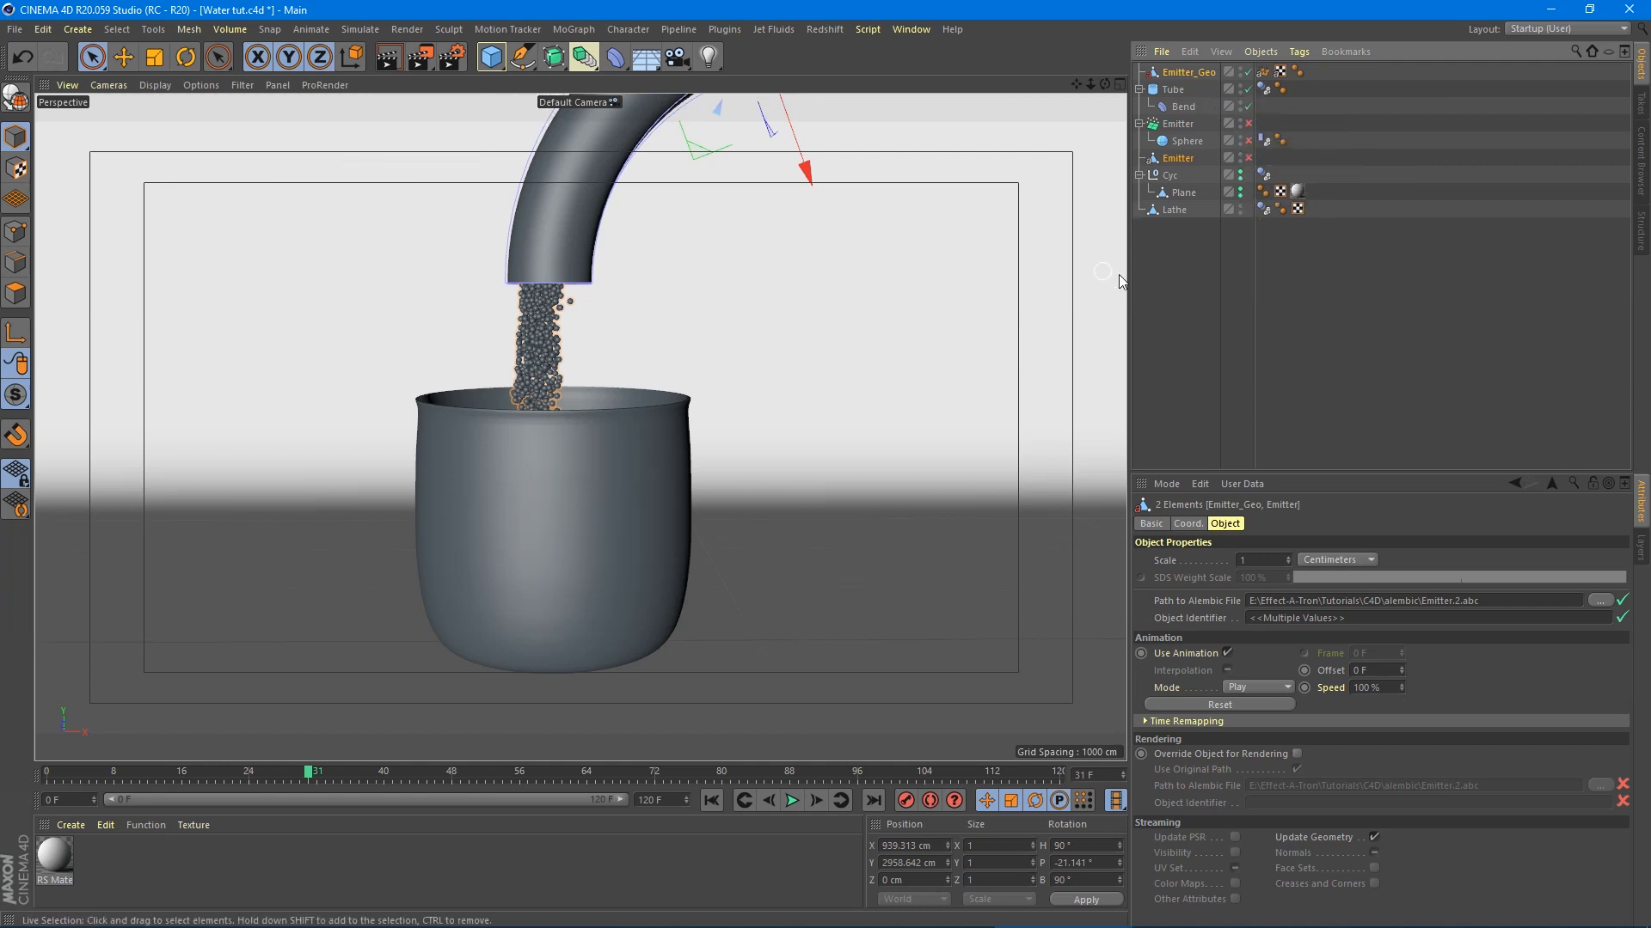
- Play the Alembic animation from the first frame and stop it at about frame 58
left_click(714, 803)
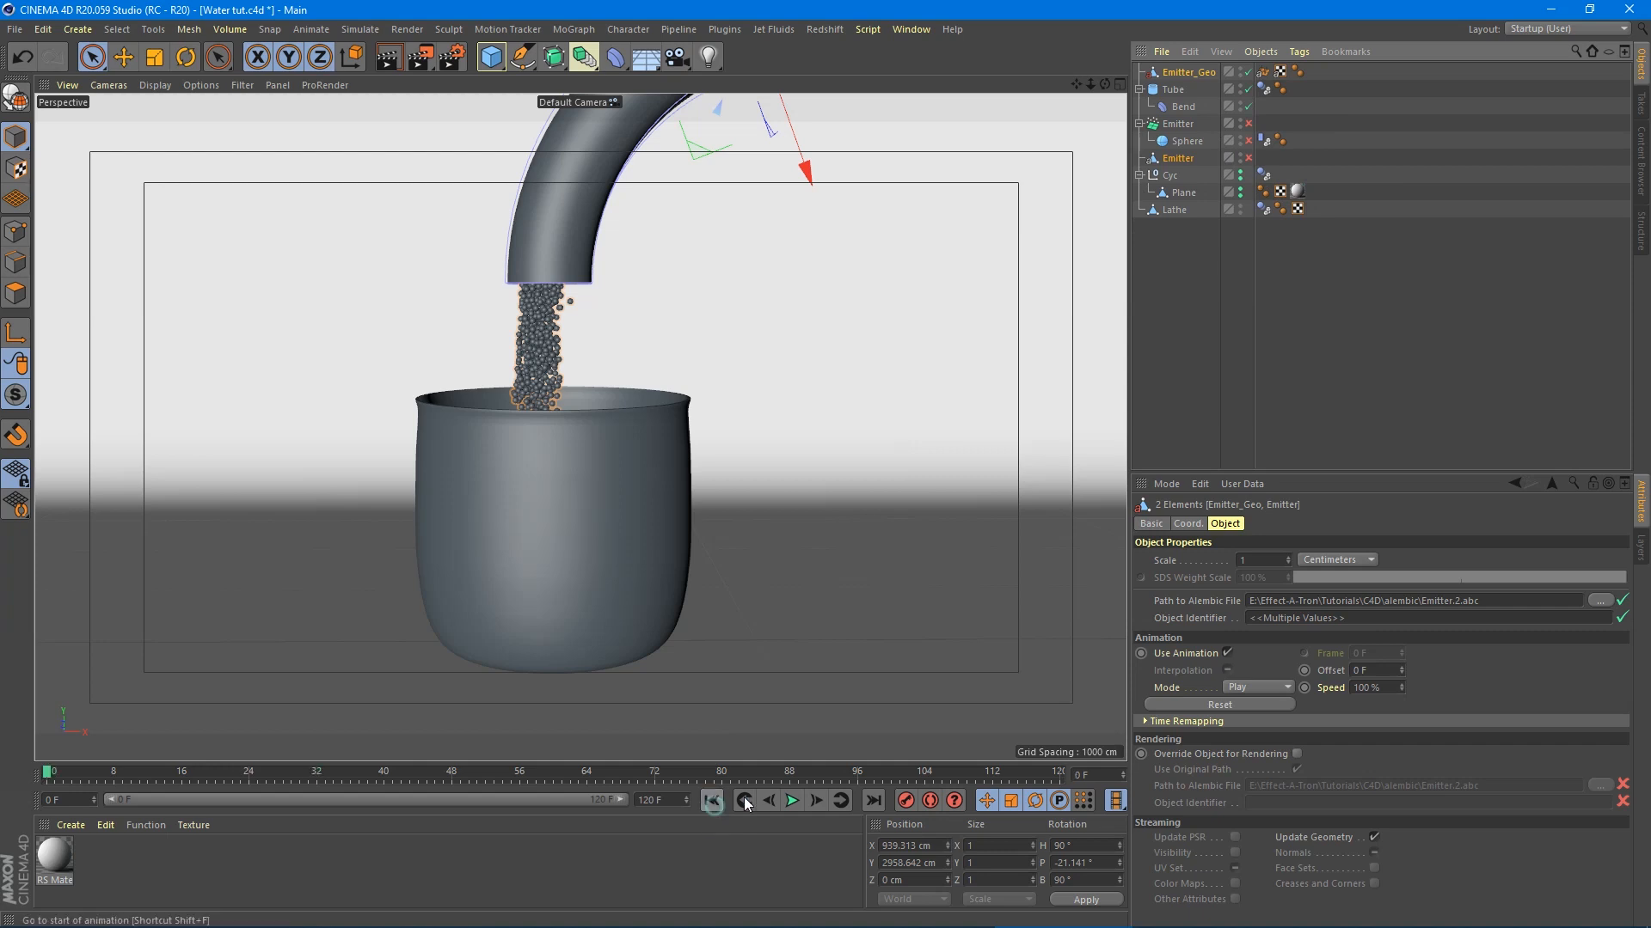
left_click(792, 801)
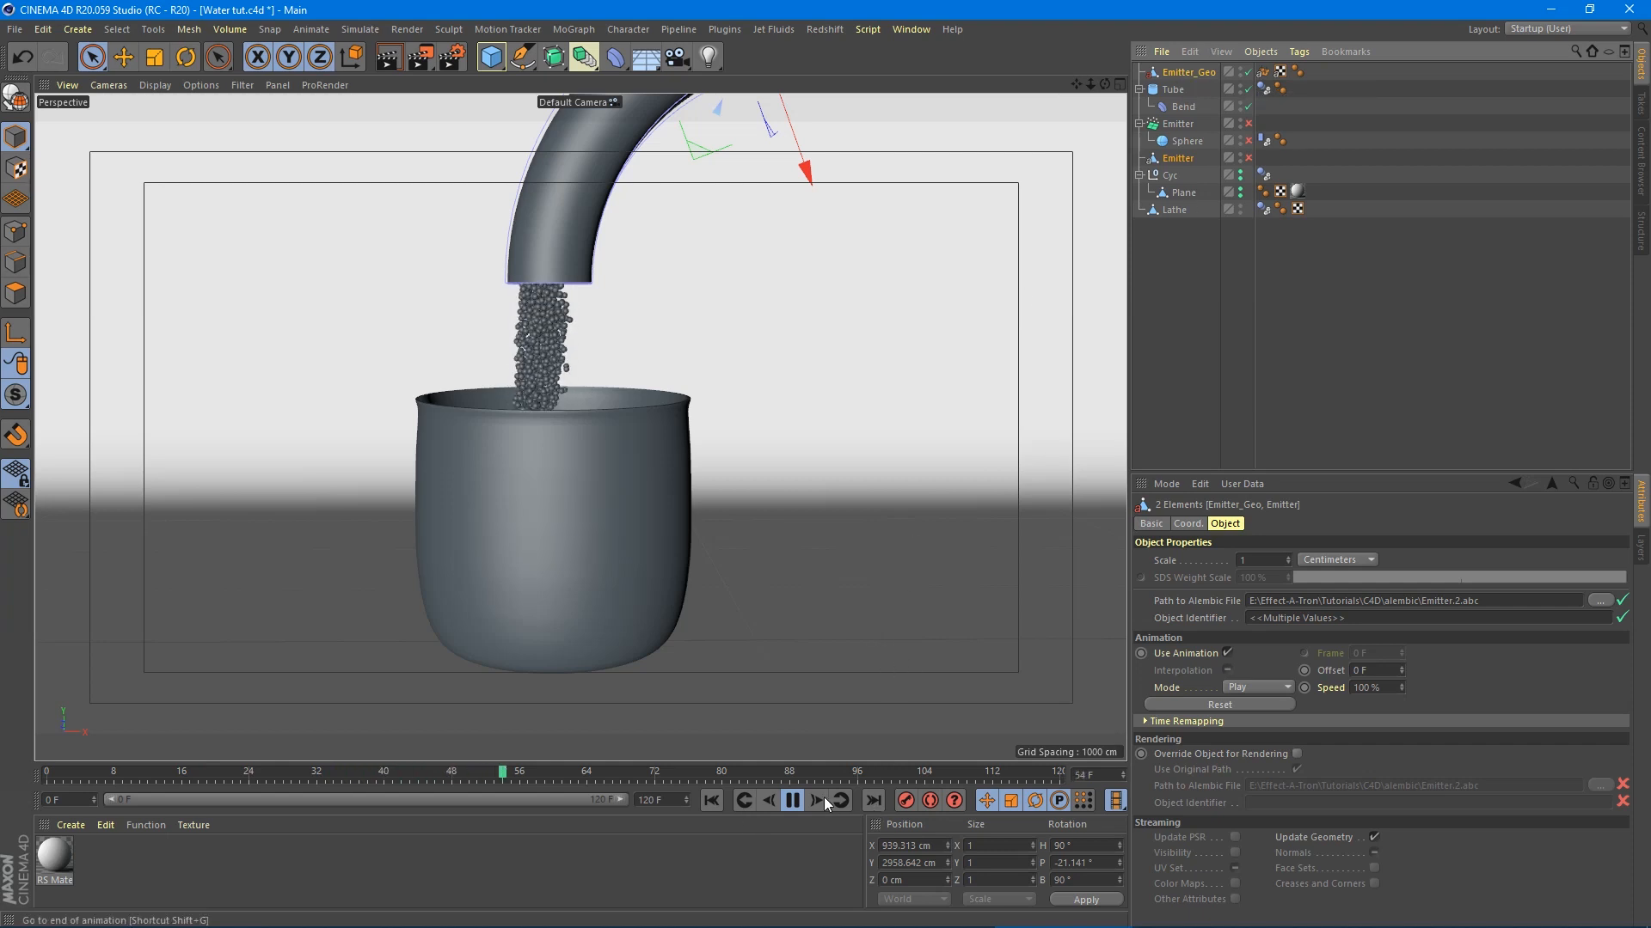
left_click(792, 800)
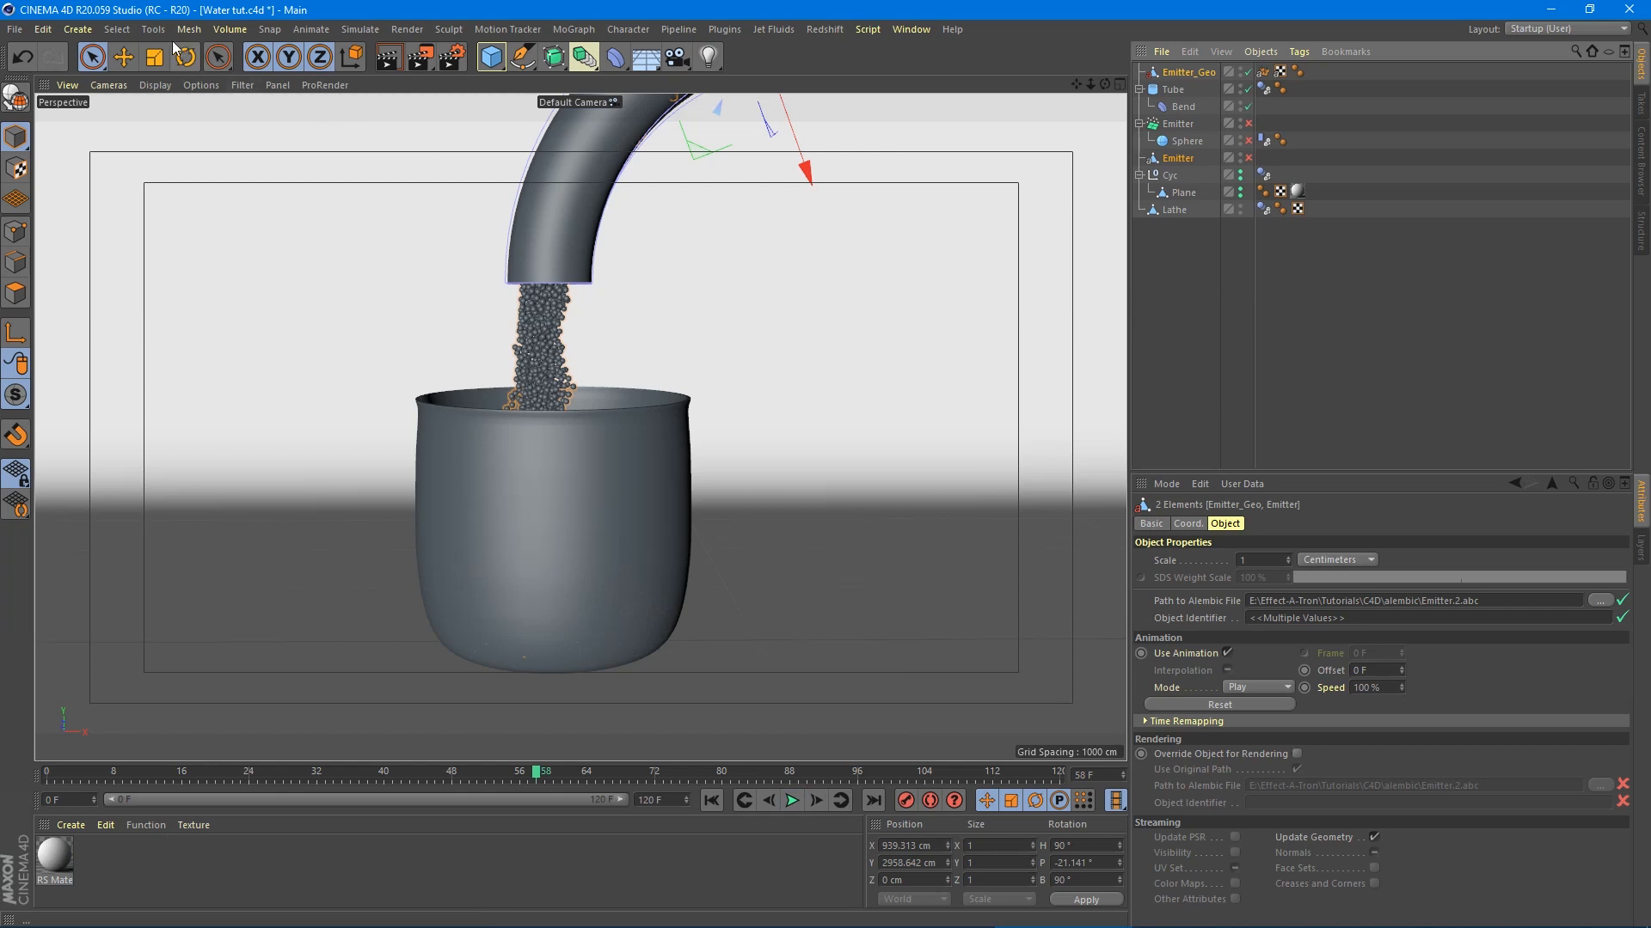
- Add a Volume Builder and make Emitter_Geo its child
left_click(229, 30)
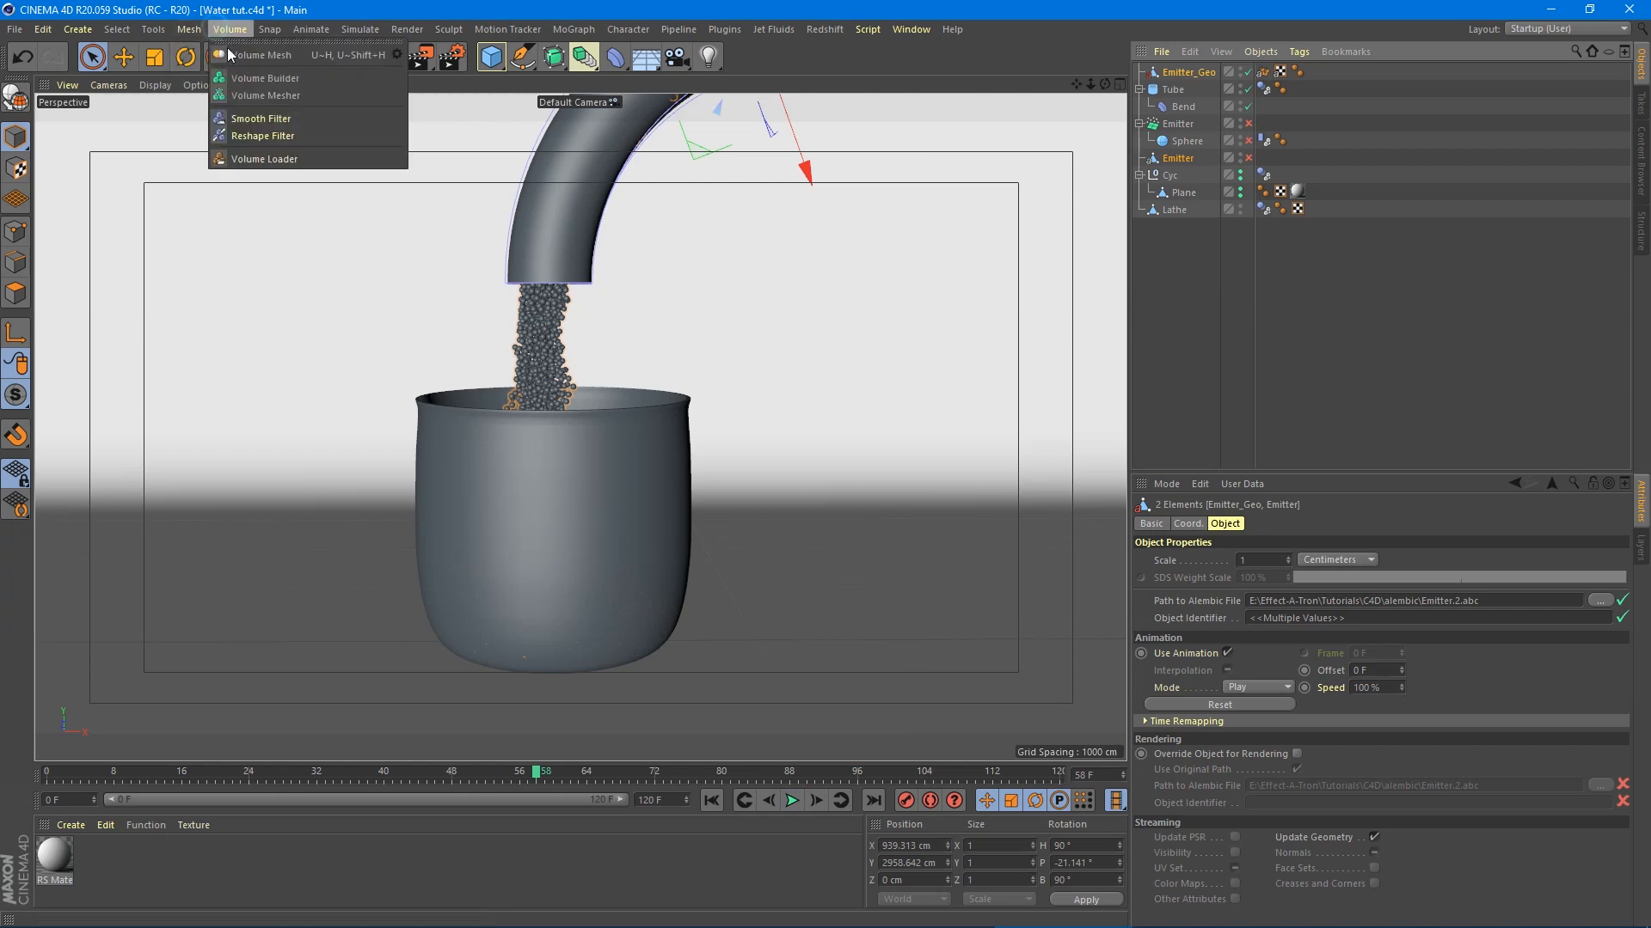
left_click(260, 80)
left_click_drag(1178, 93, 1182, 79)
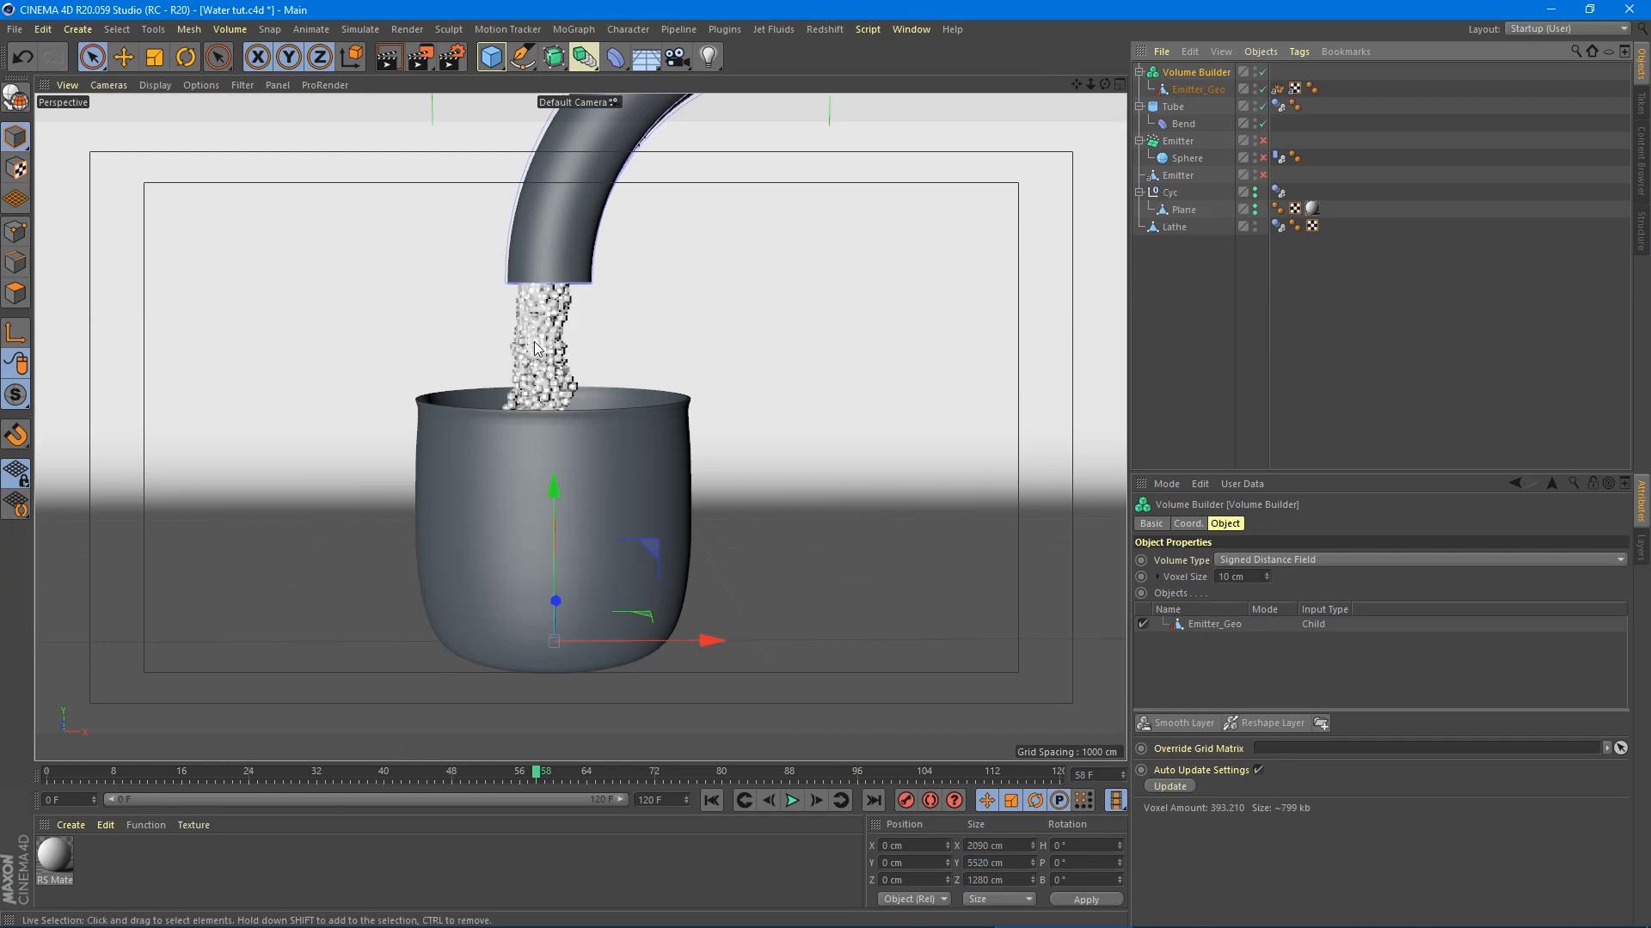
- Keep the Volume Builder's volume type at Signed Distance Field and set its voxel size to 25 cm
scroll(540, 354, "up", 5)
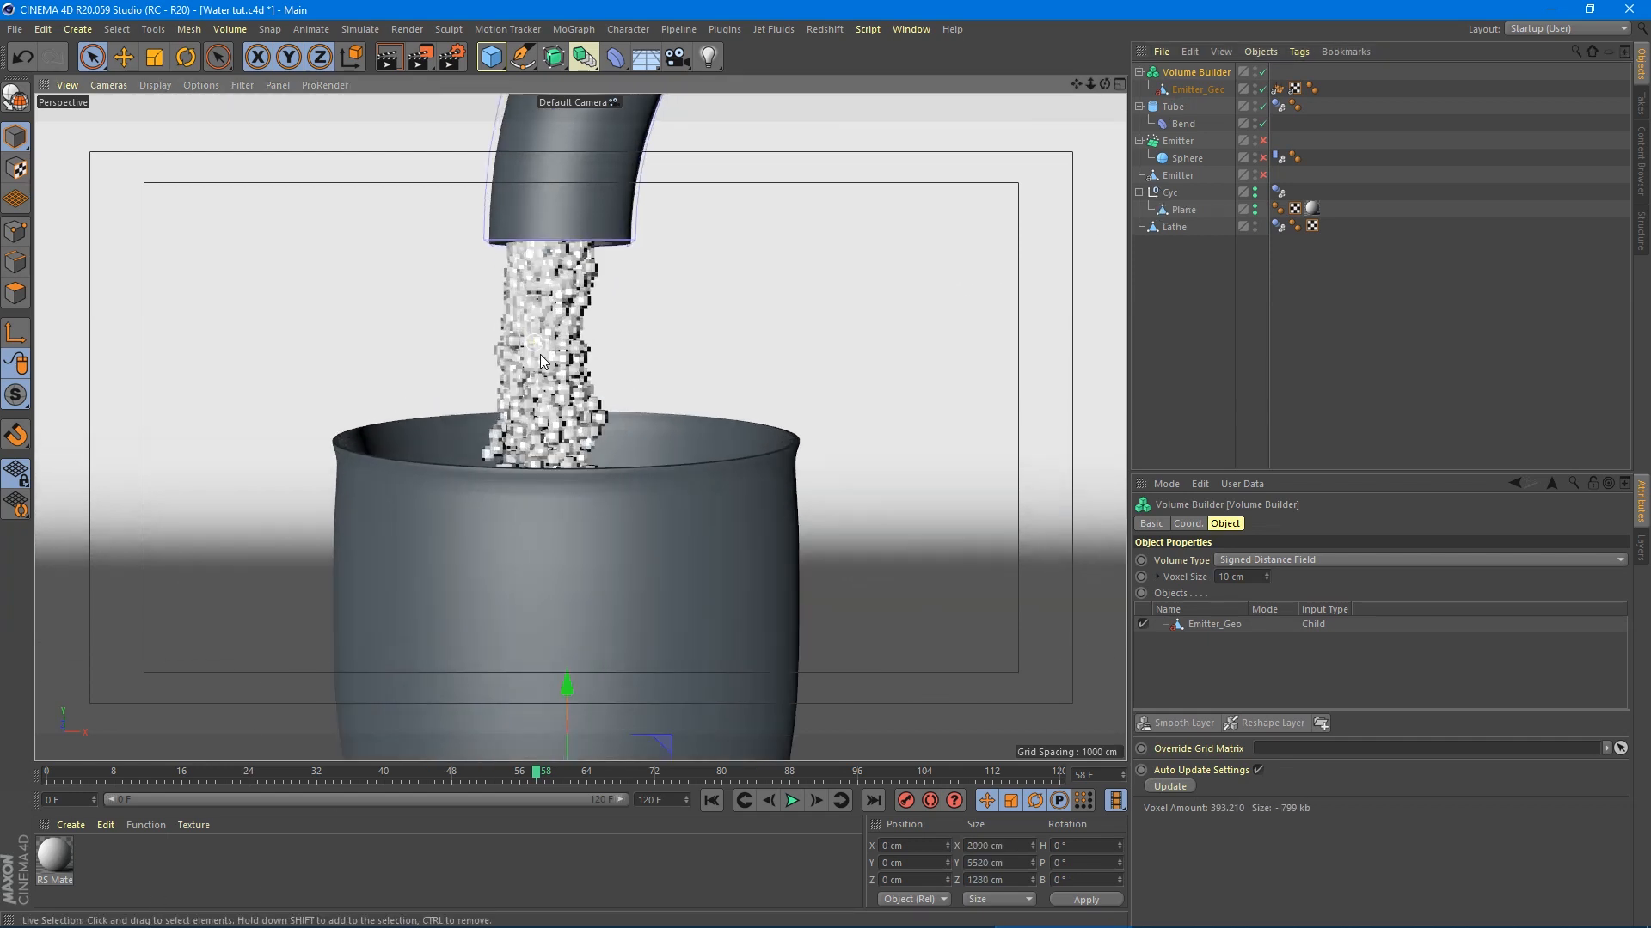
scroll(542, 361, "up", 3)
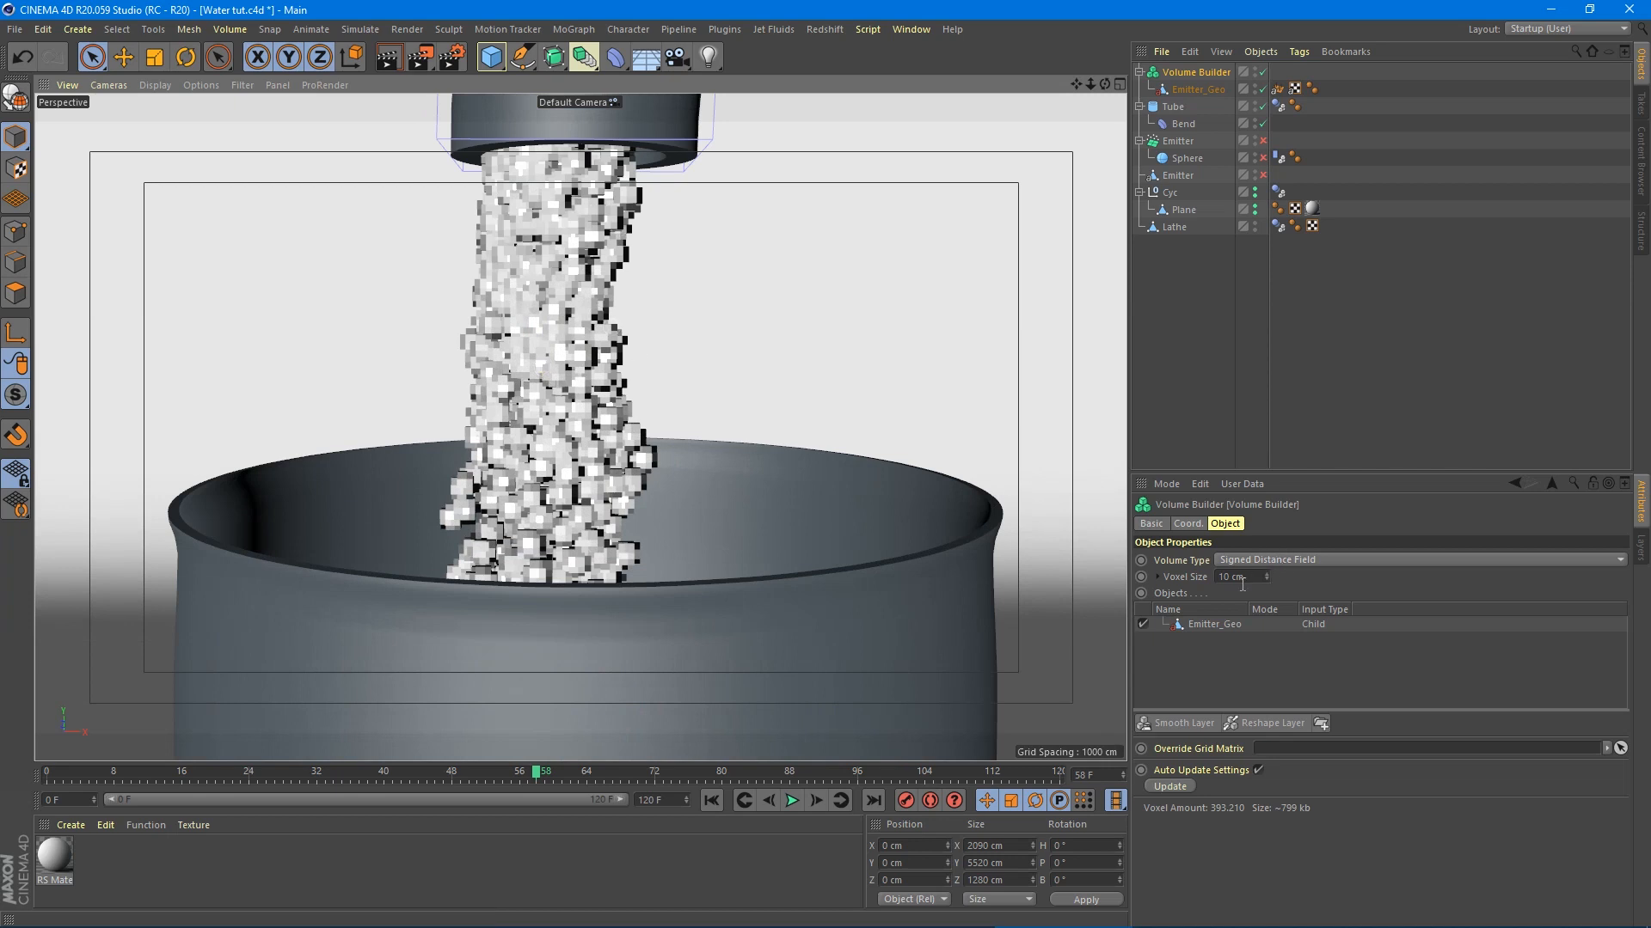
left_click(1240, 577)
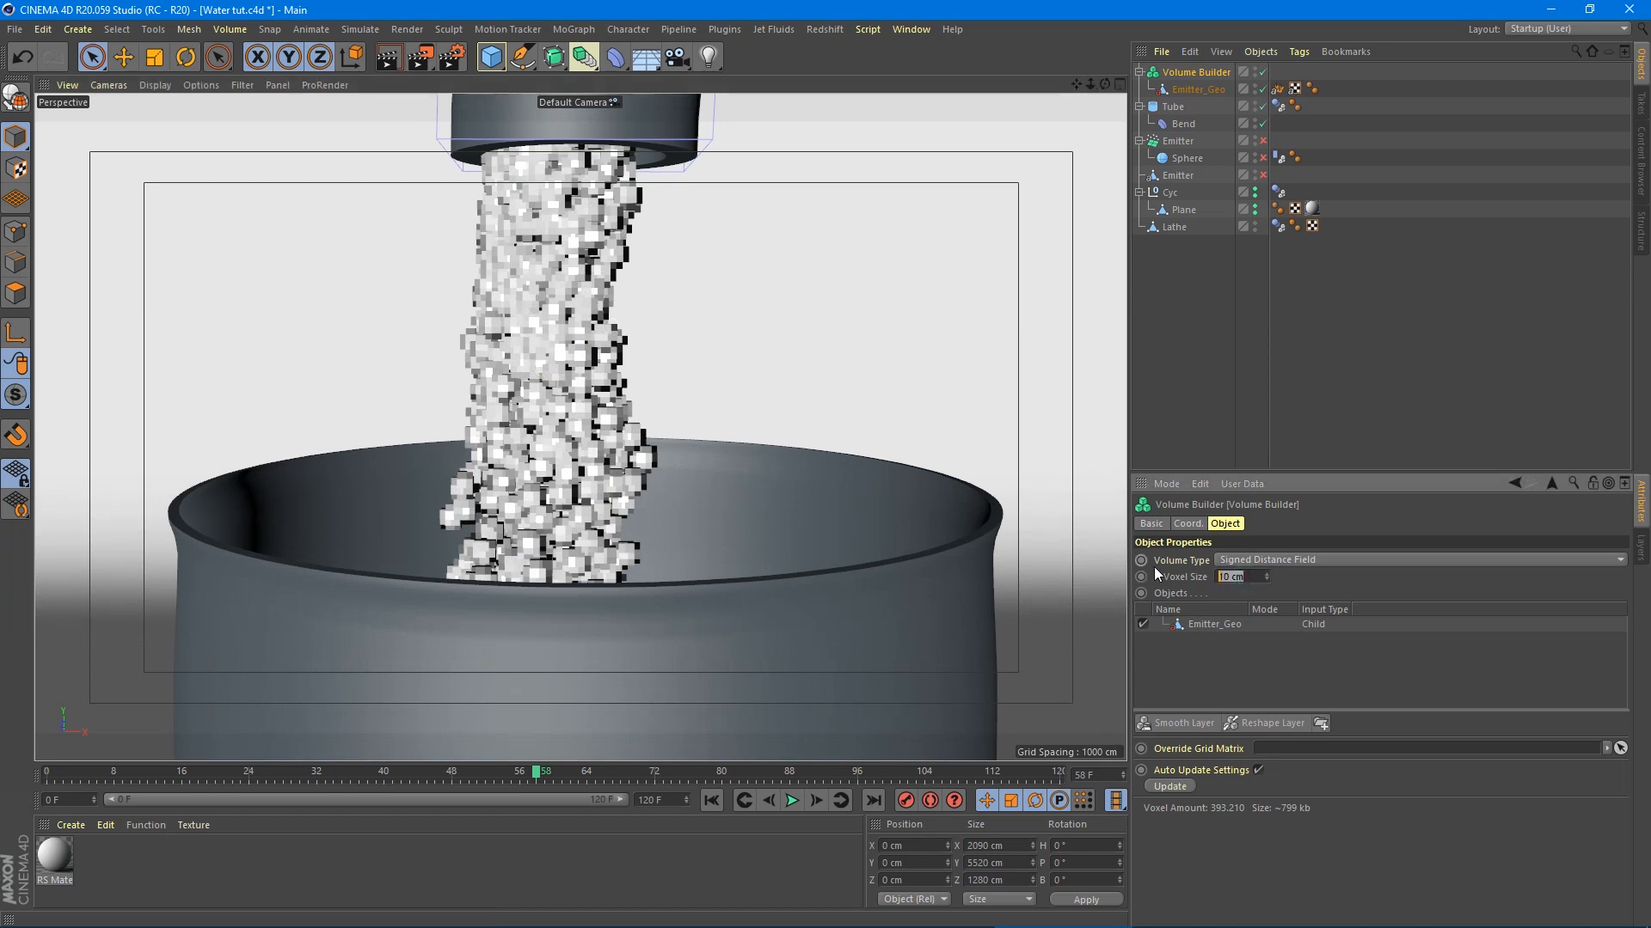
left_click(1250, 563)
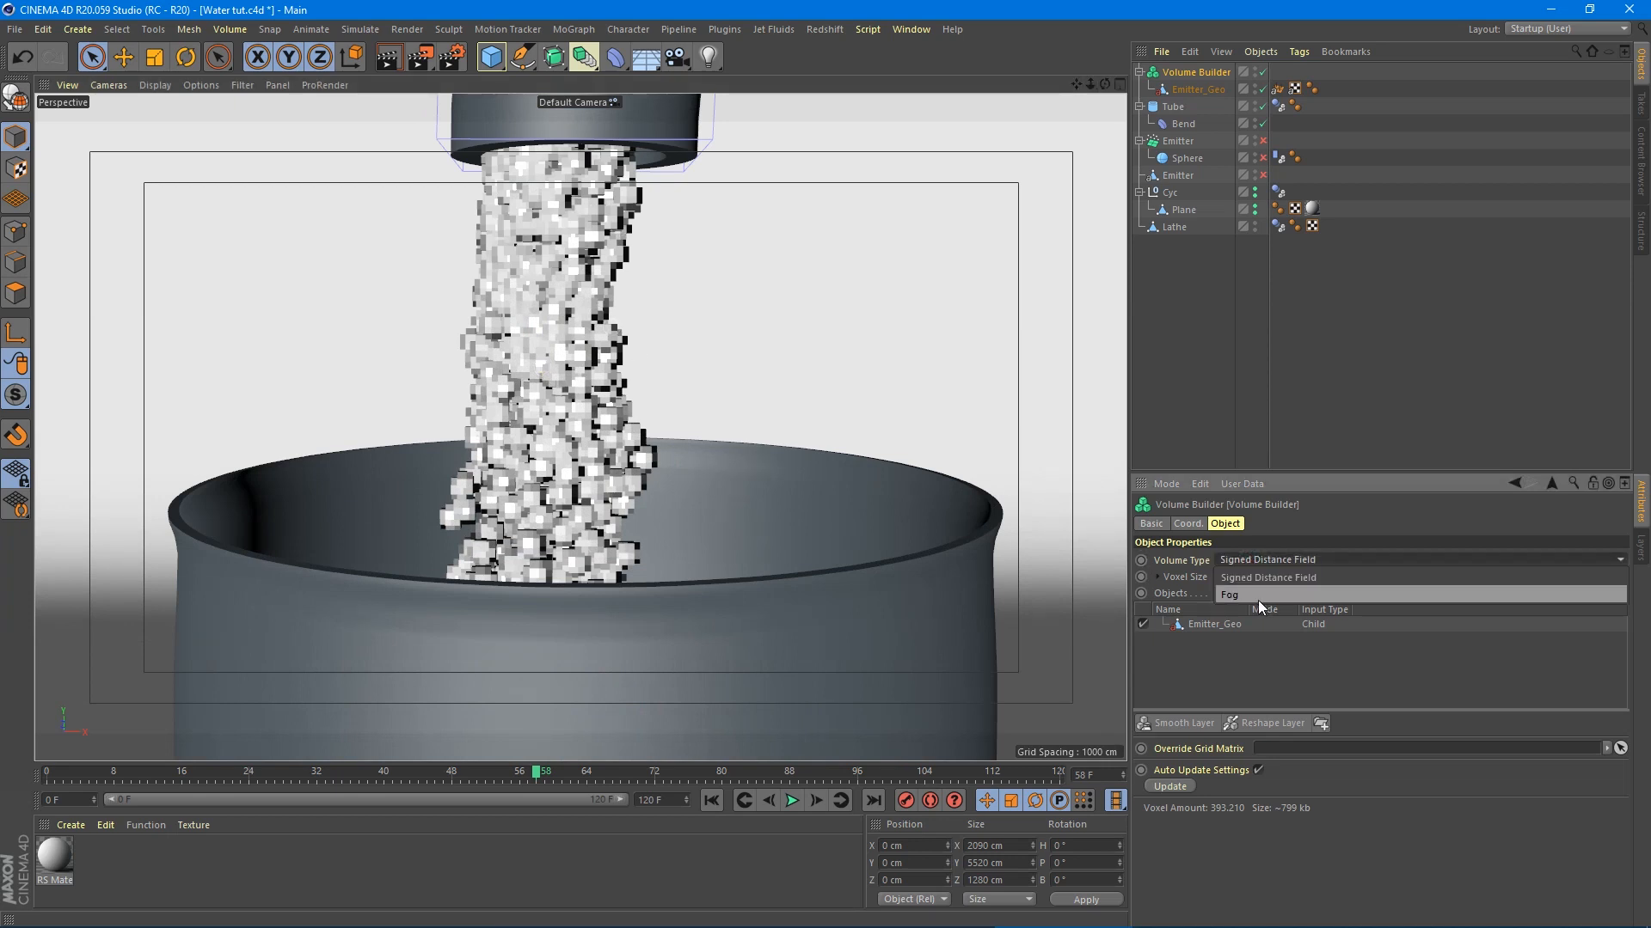
left_click(1255, 576)
left_click(1252, 577)
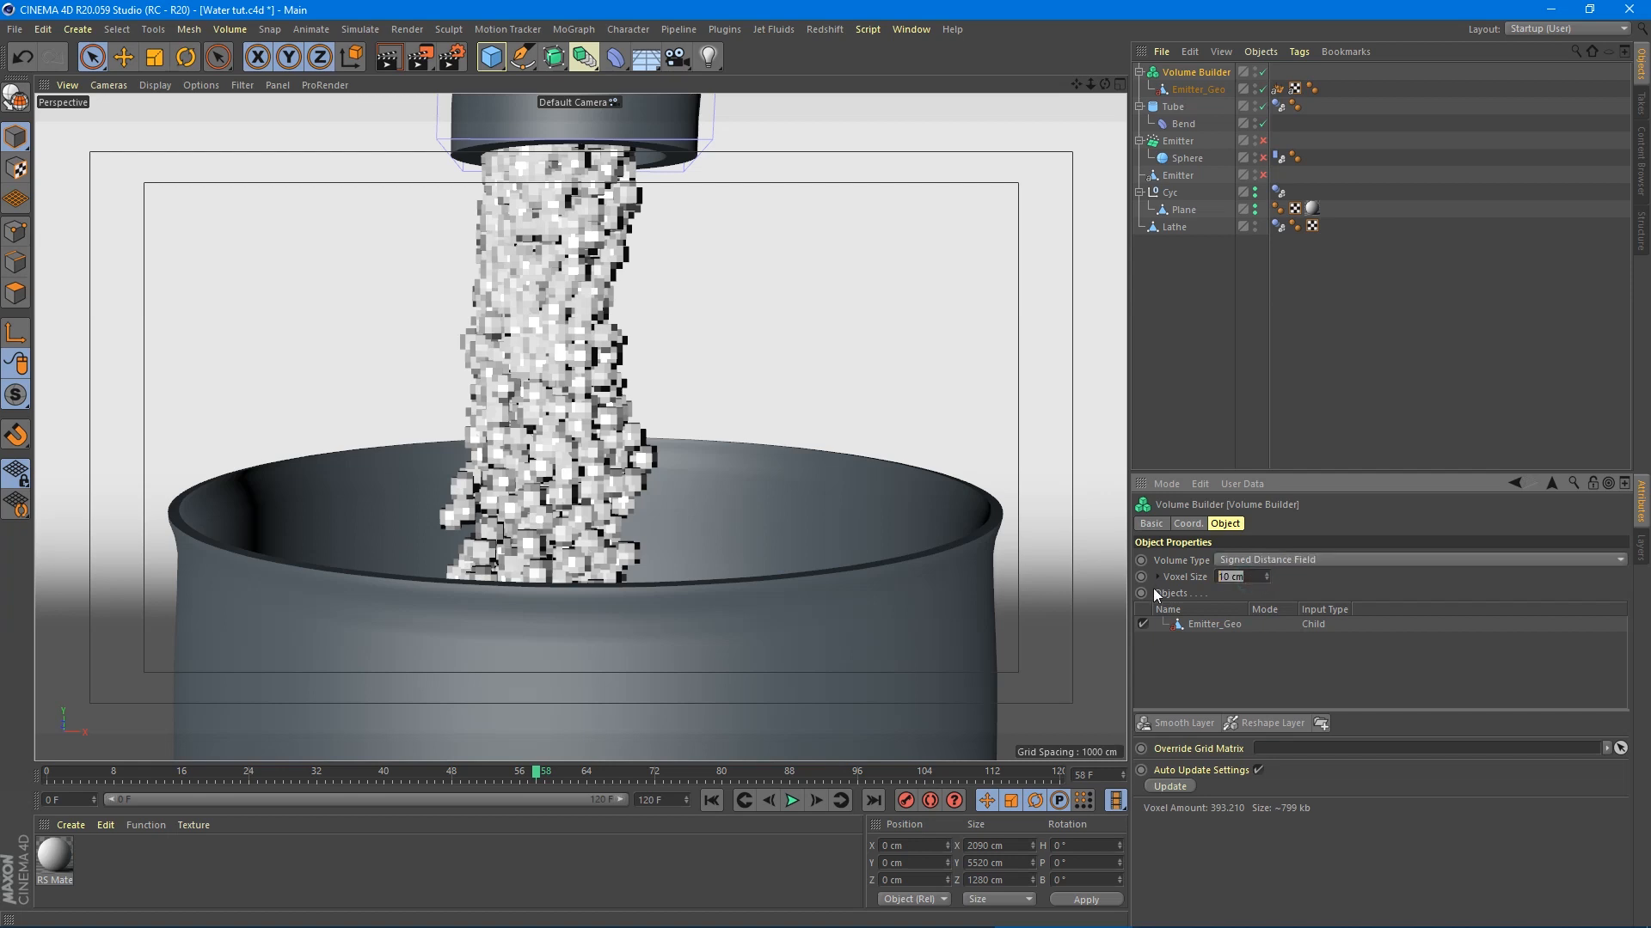
type("25")
key("Return")
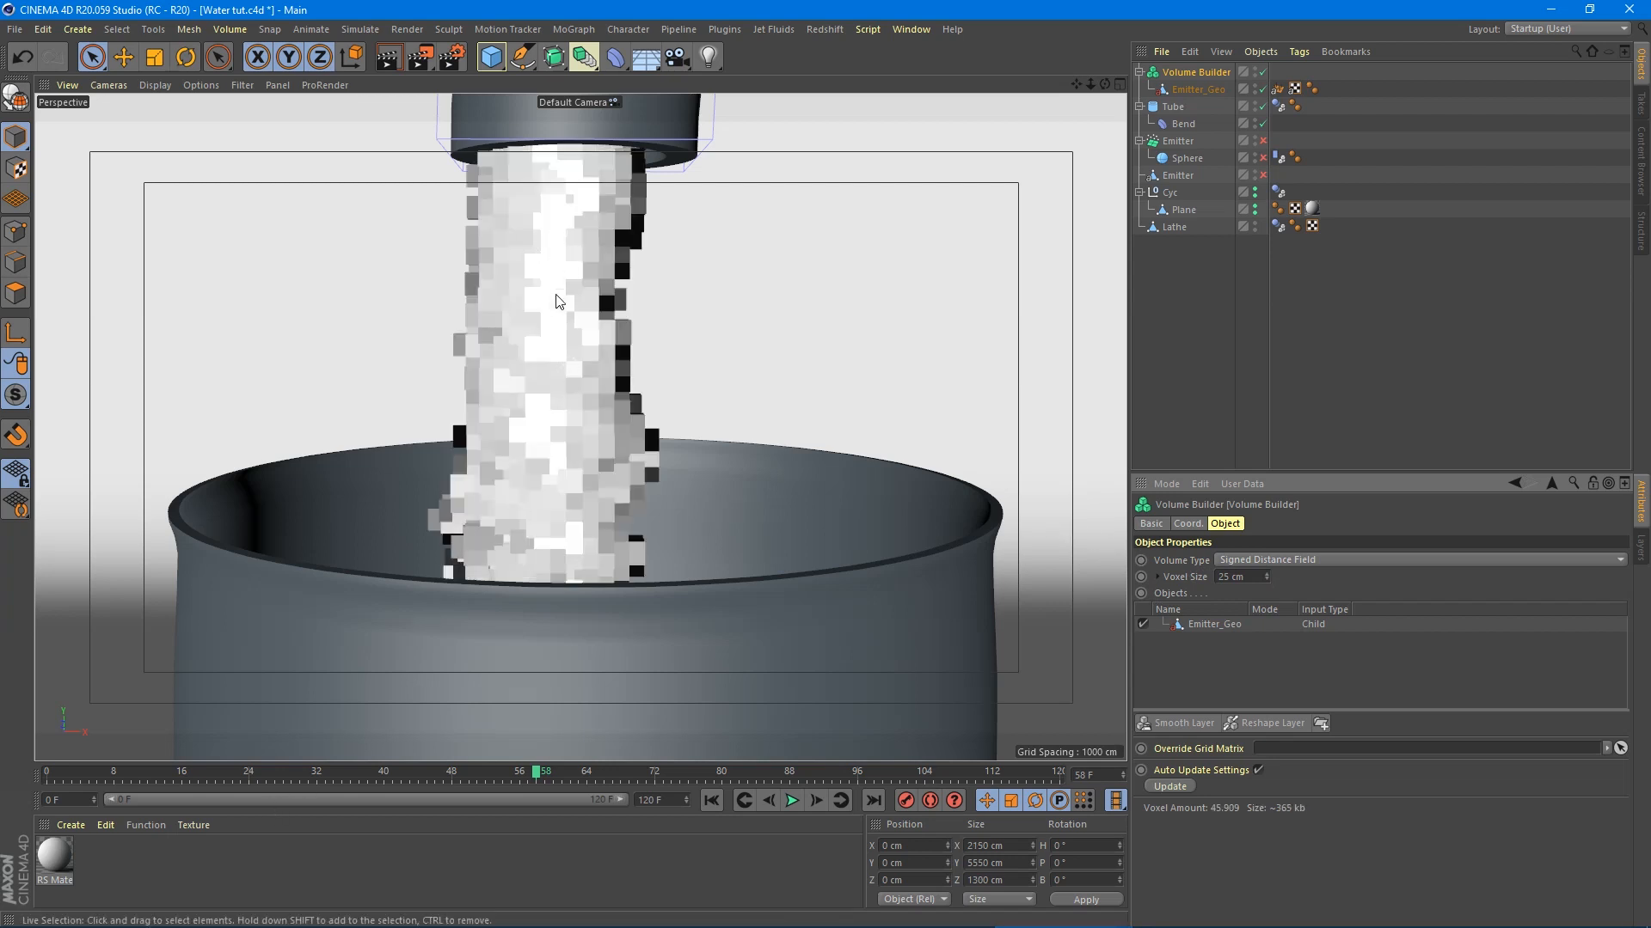
- Replay the voxelised pour from the first frame and stop it at about frame 22
scroll(594, 412, "down", 1)
scroll(597, 420, "down", 10)
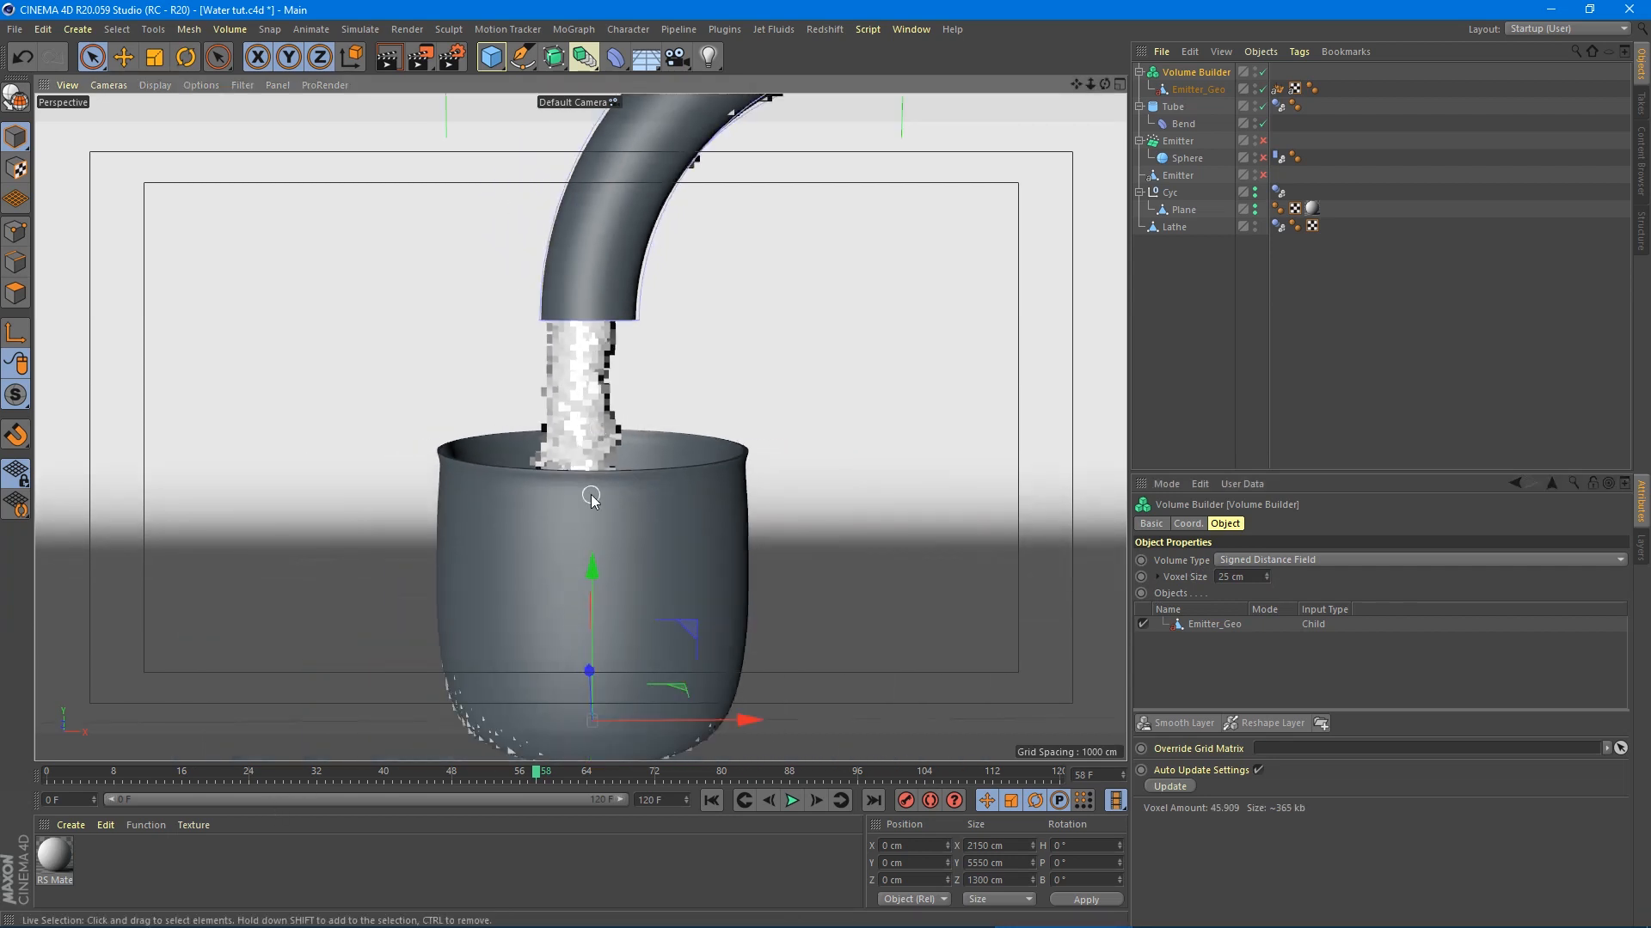
left_click(710, 801)
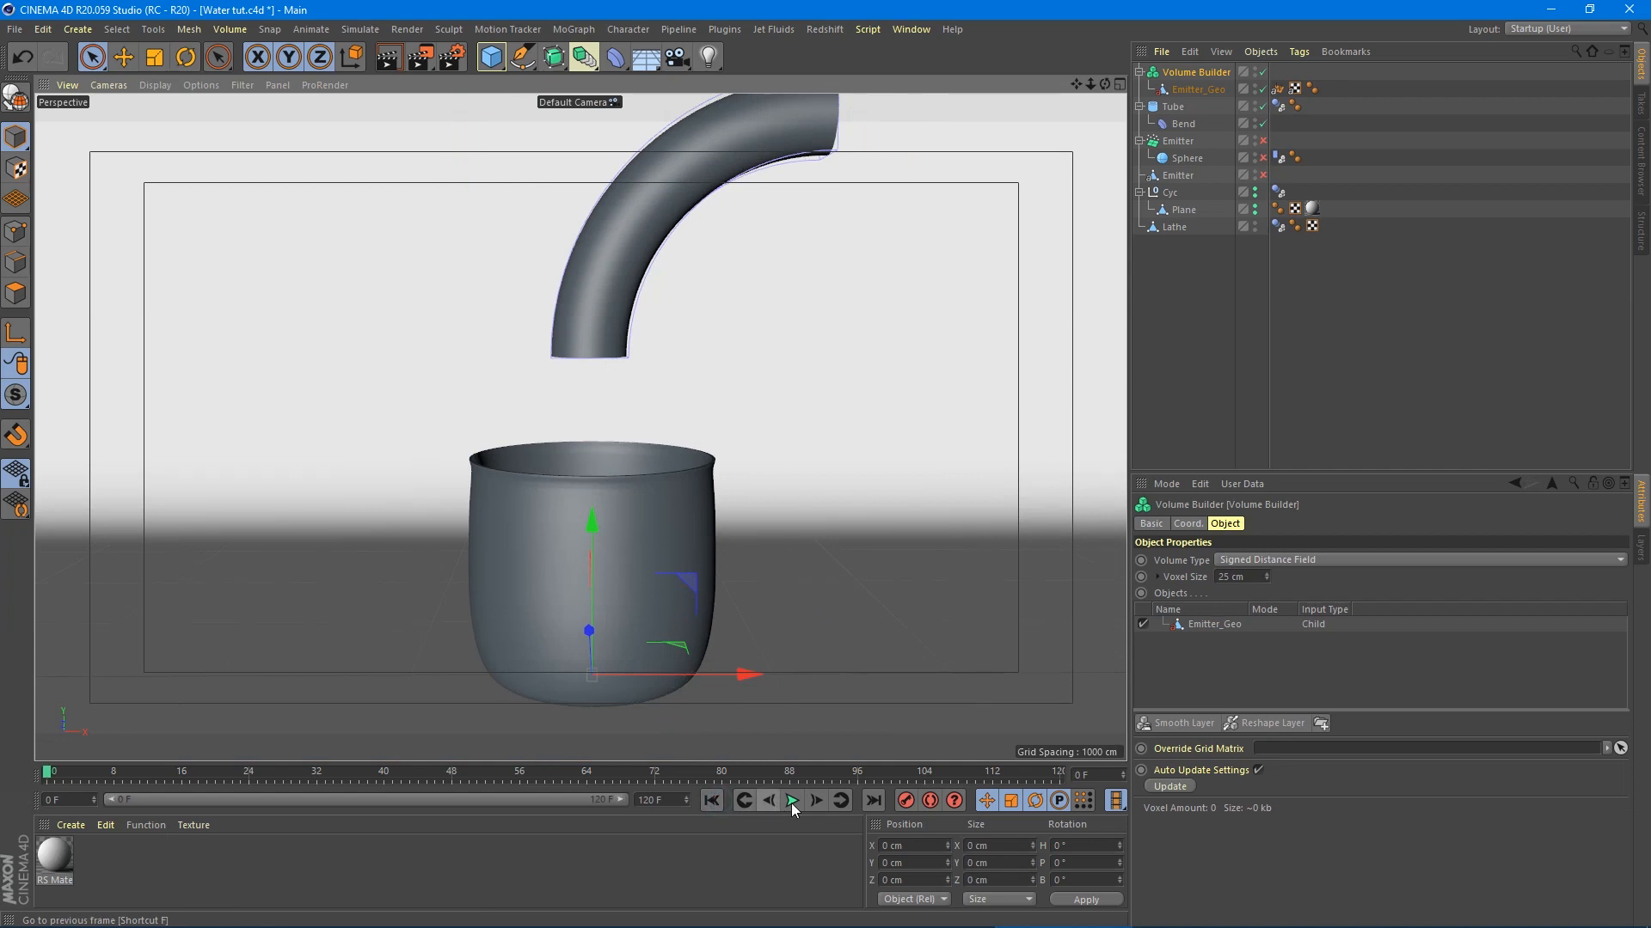
left_click(791, 802)
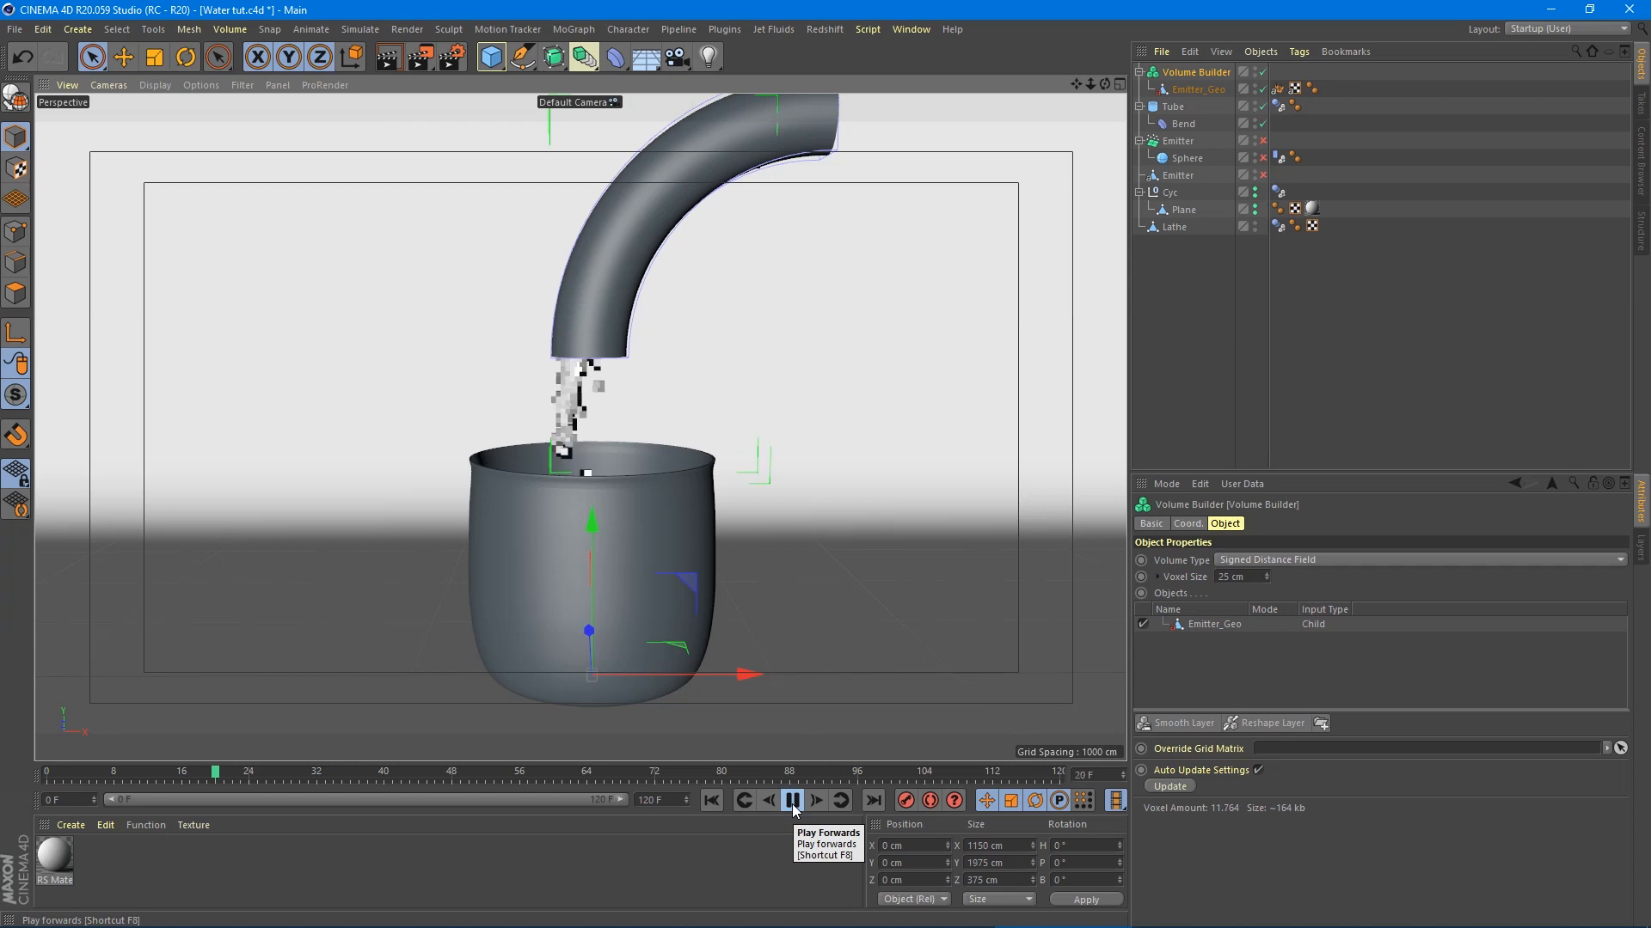
left_click(792, 802)
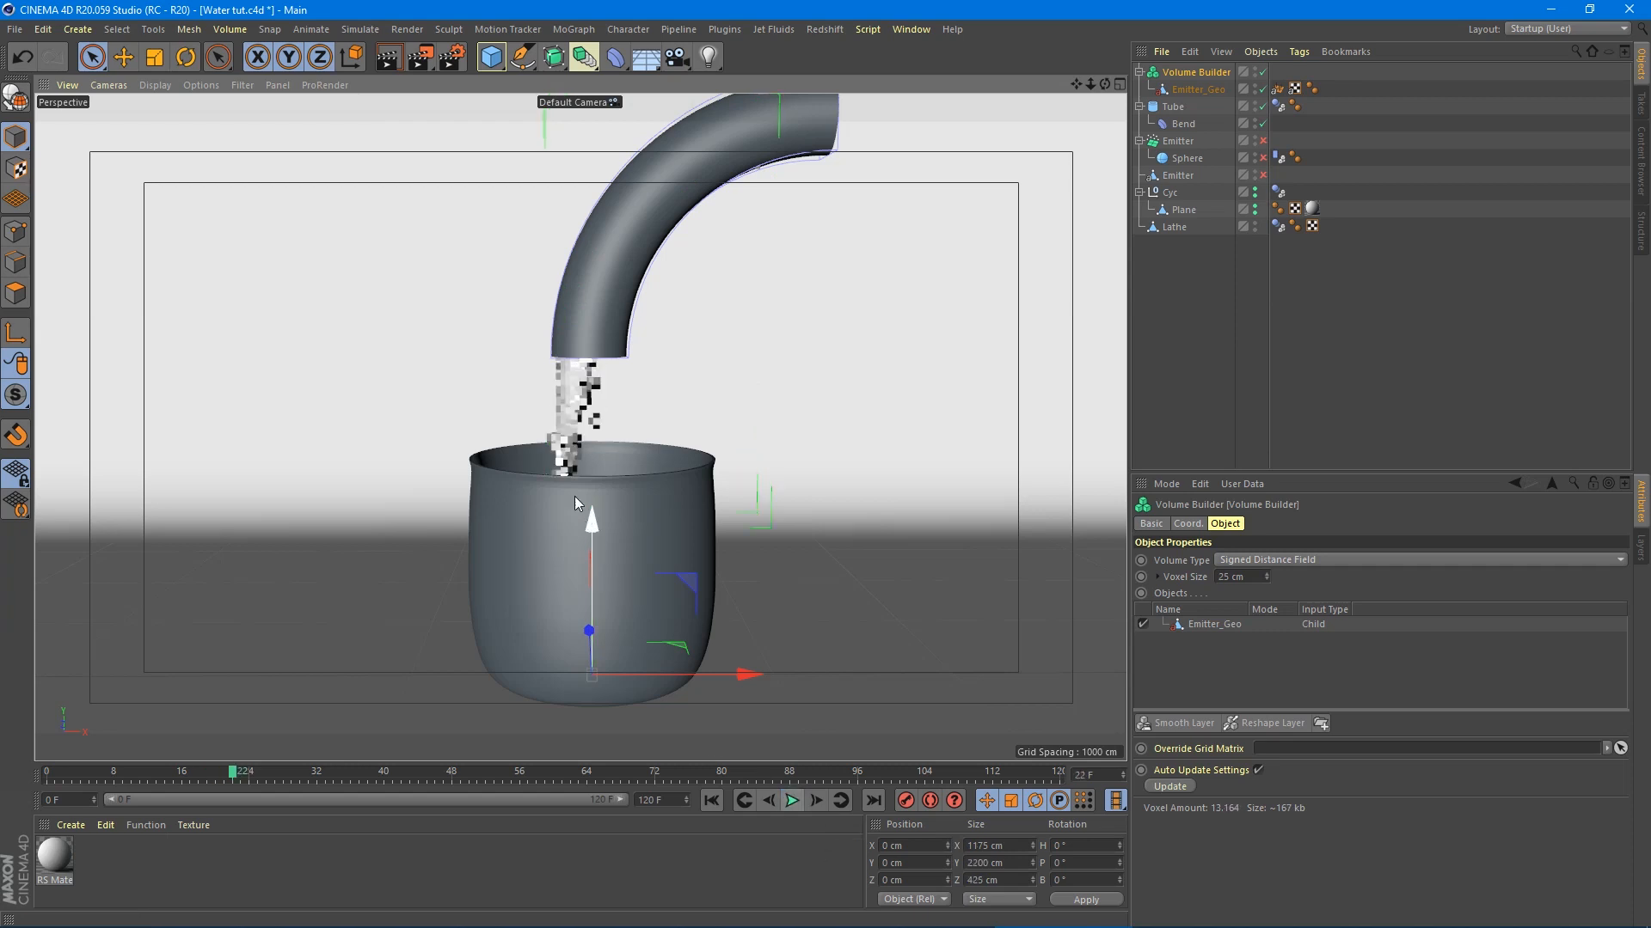
- Examine the voxel stream between the tube and the container up close and from several angles
scroll(572, 430, "up", 3)
scroll(573, 430, "up", 4)
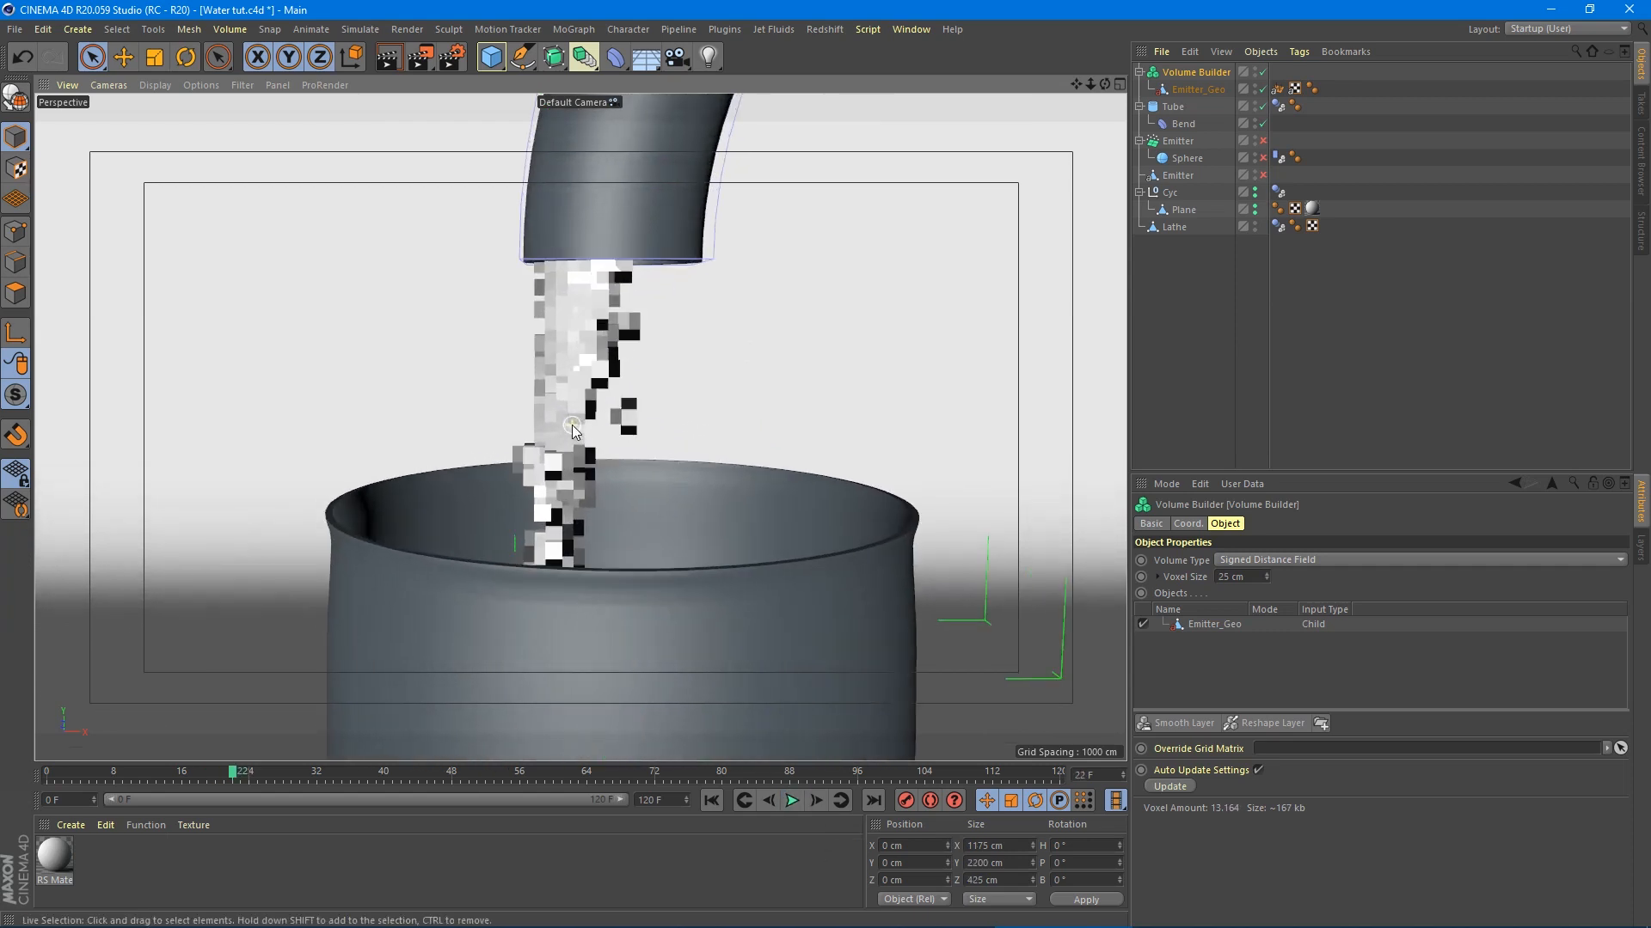
scroll(519, 415, "up", 3)
scroll(533, 421, "down", 4)
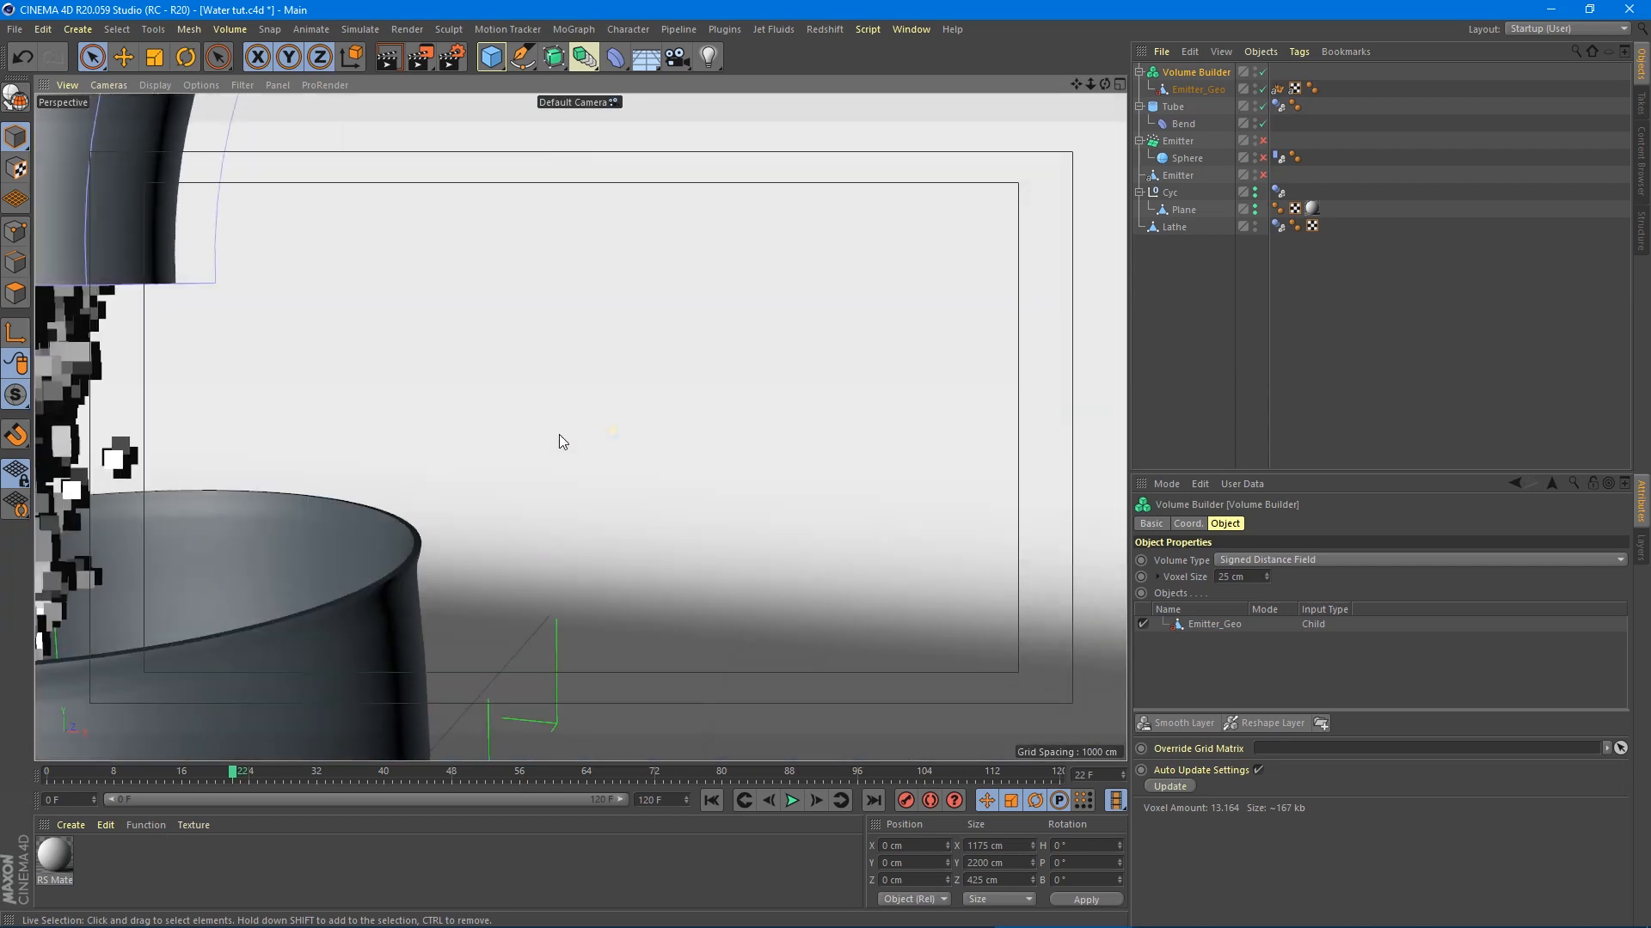
mouse_move(360, 505)
left_mouse_down("alt")
mouse_move(277, 472)
mouse_move(187, 473)
mouse_move(353, 490)
mouse_move(652, 452)
left_mouse_up("alt")
left_click_drag(400, 461, 369, 555, "alt")
scroll(369, 556, "down", 5)
middle_click_drag(375, 576, 476, 449, "alt")
left_click_drag(476, 449, 428, 378, "alt")
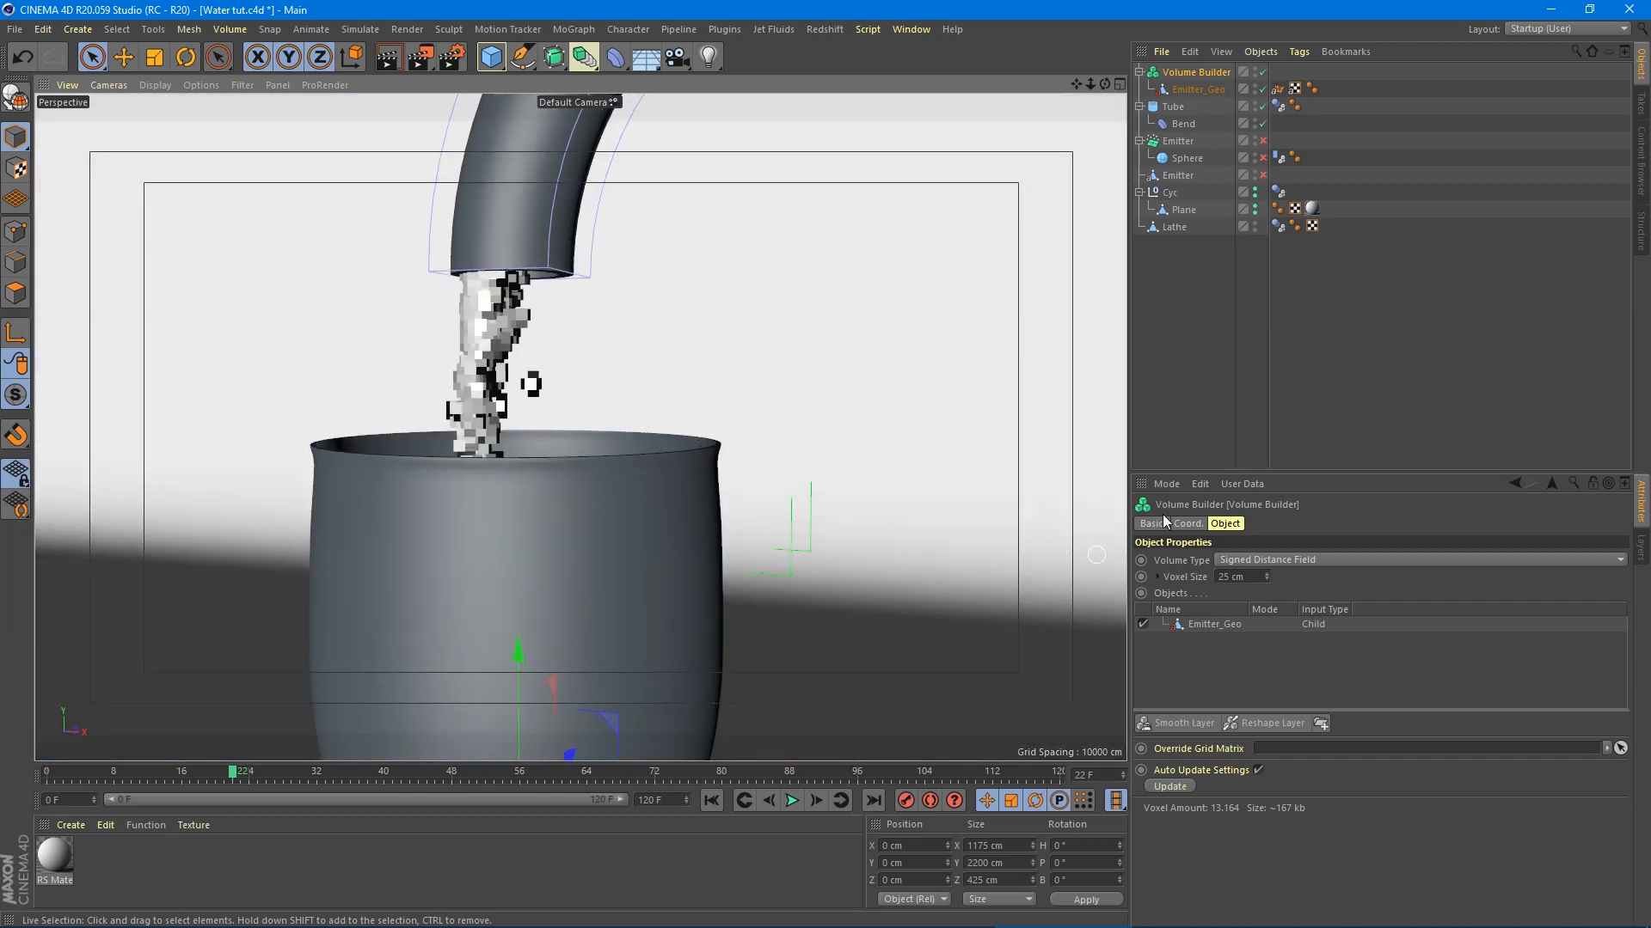
- Add a Smooth Layer to the Volume Builder and show its filter settings
left_click(1166, 722)
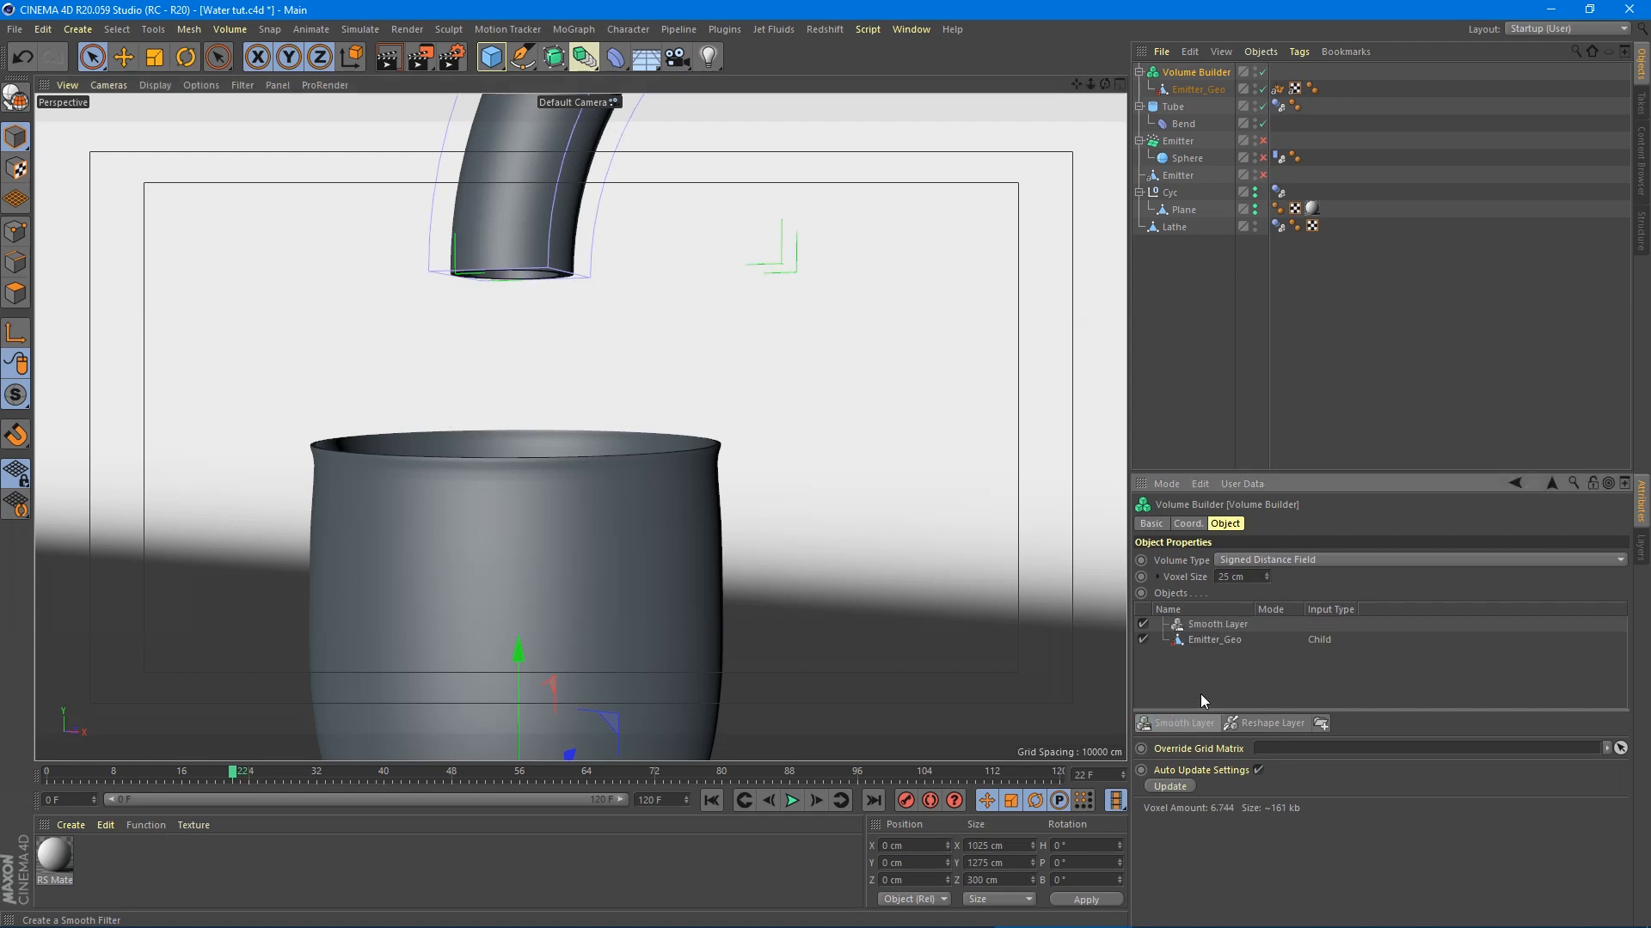
left_click(1206, 625)
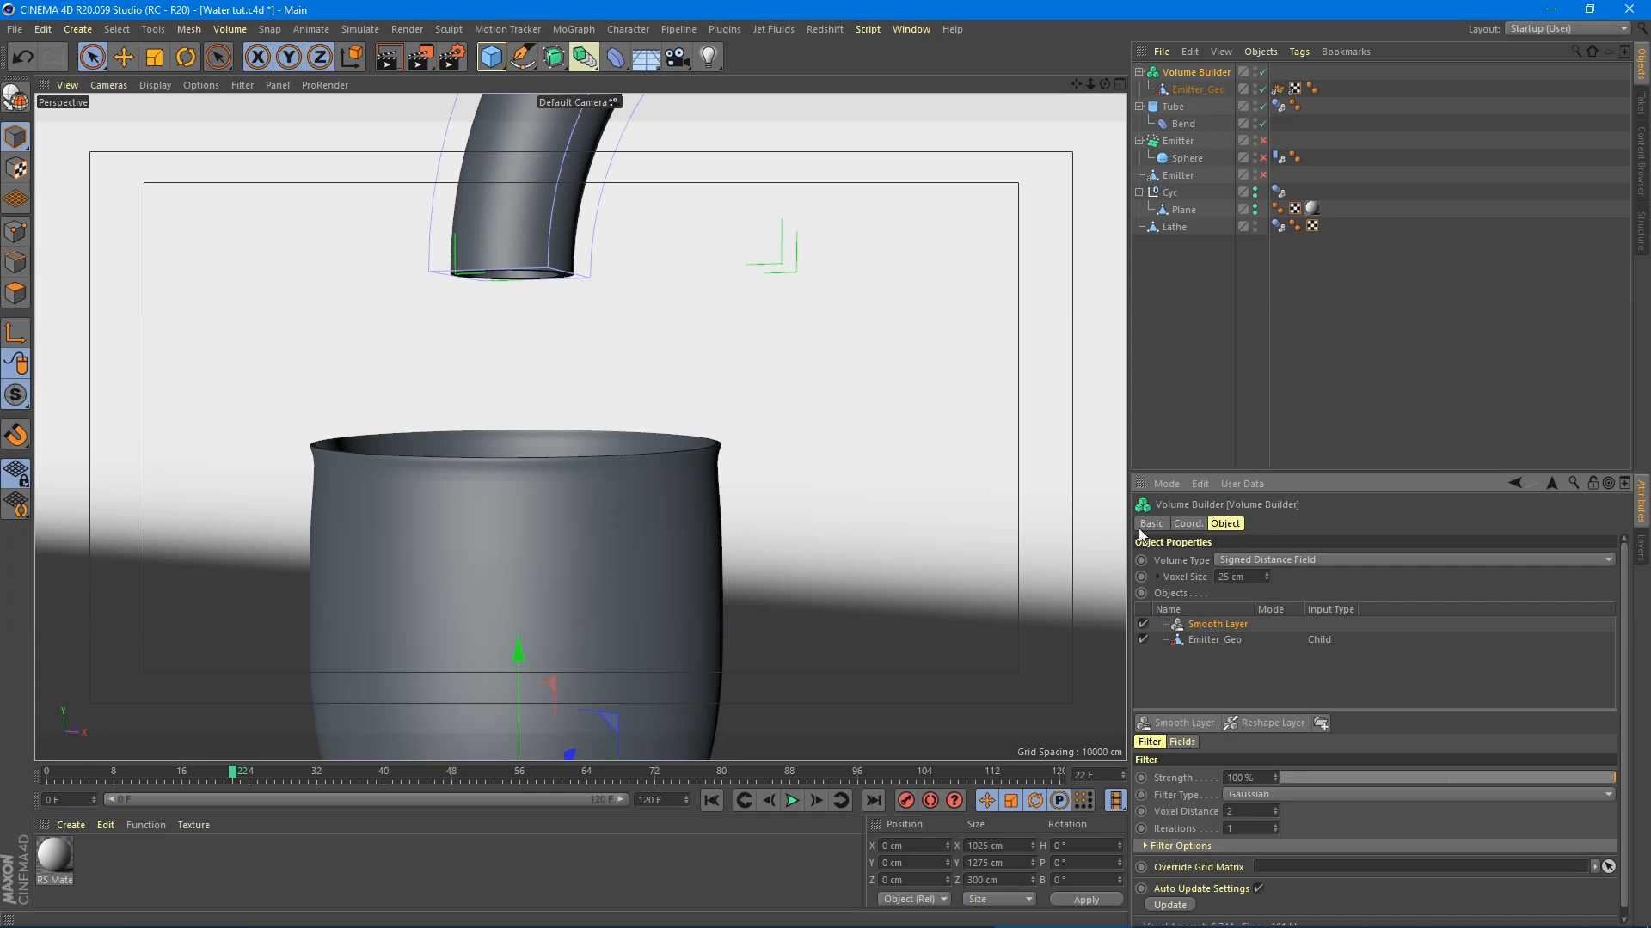
- Set the Smooth Layer's filter type to Mean Curvature with 2 iterations
left_click(1341, 795)
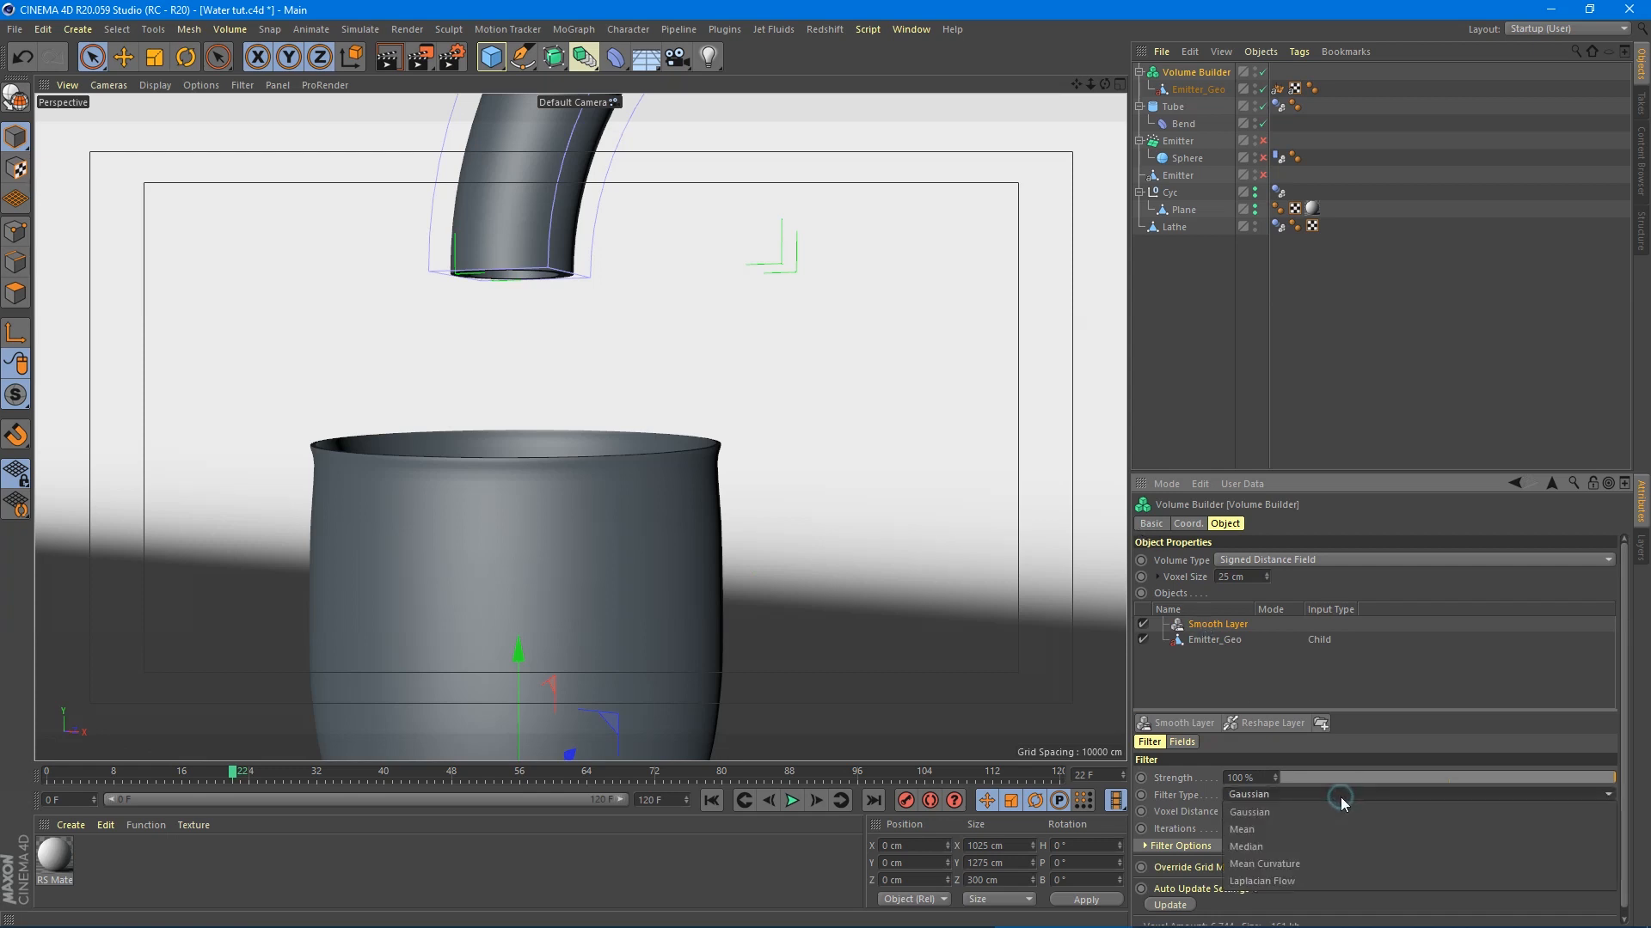
left_click(1303, 859)
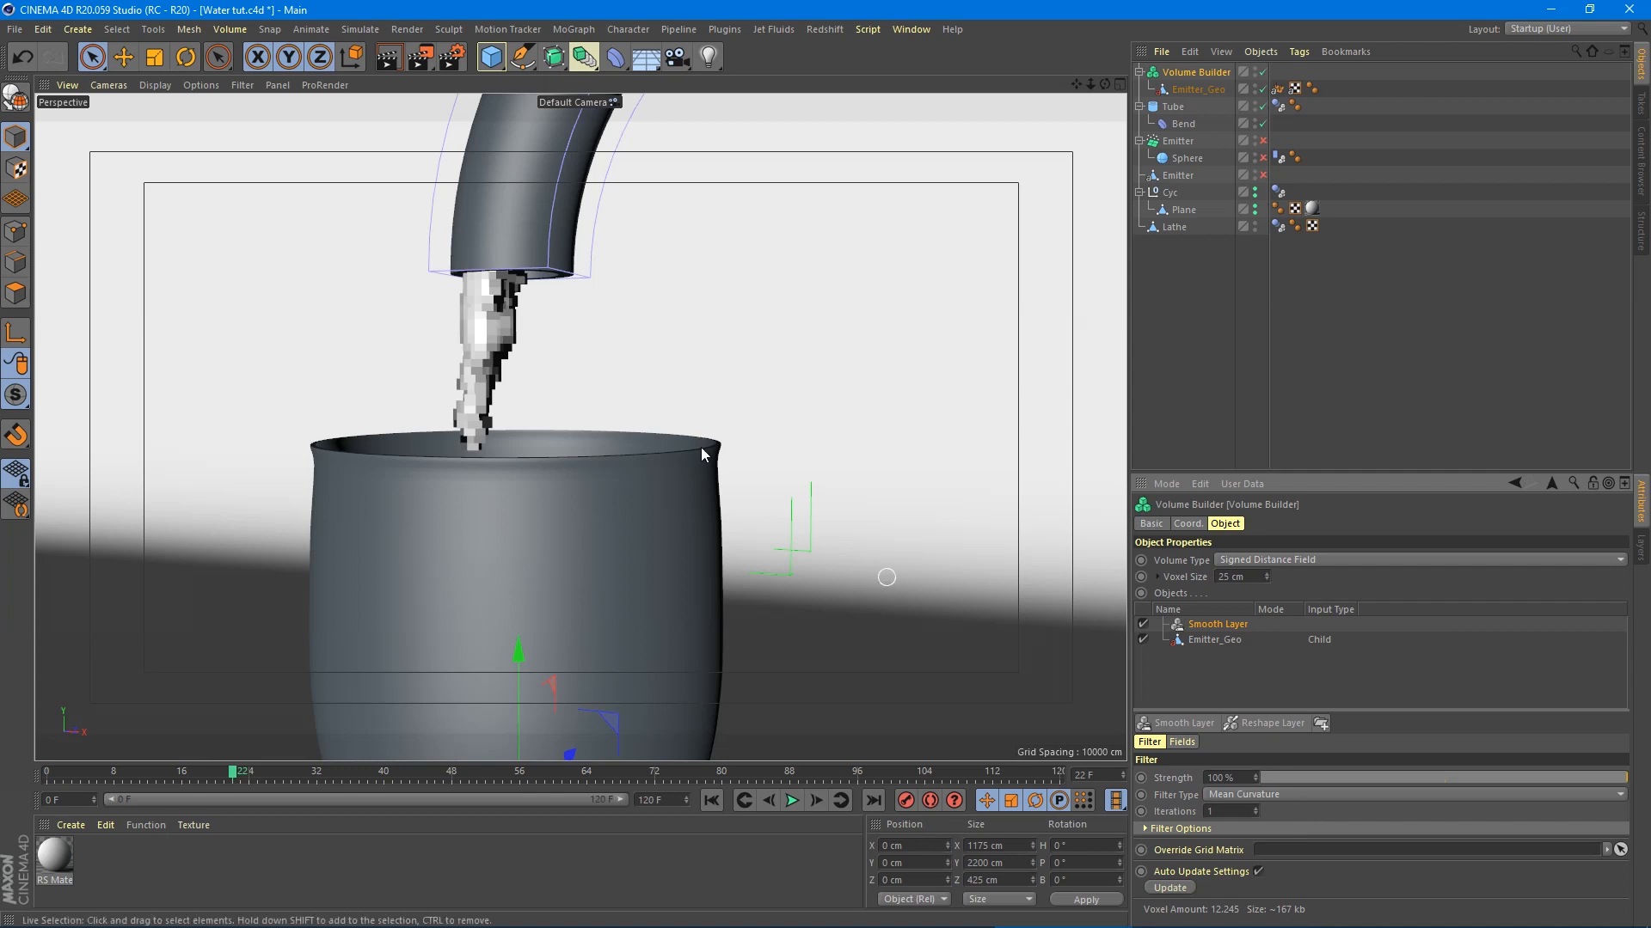
left_click(1256, 809)
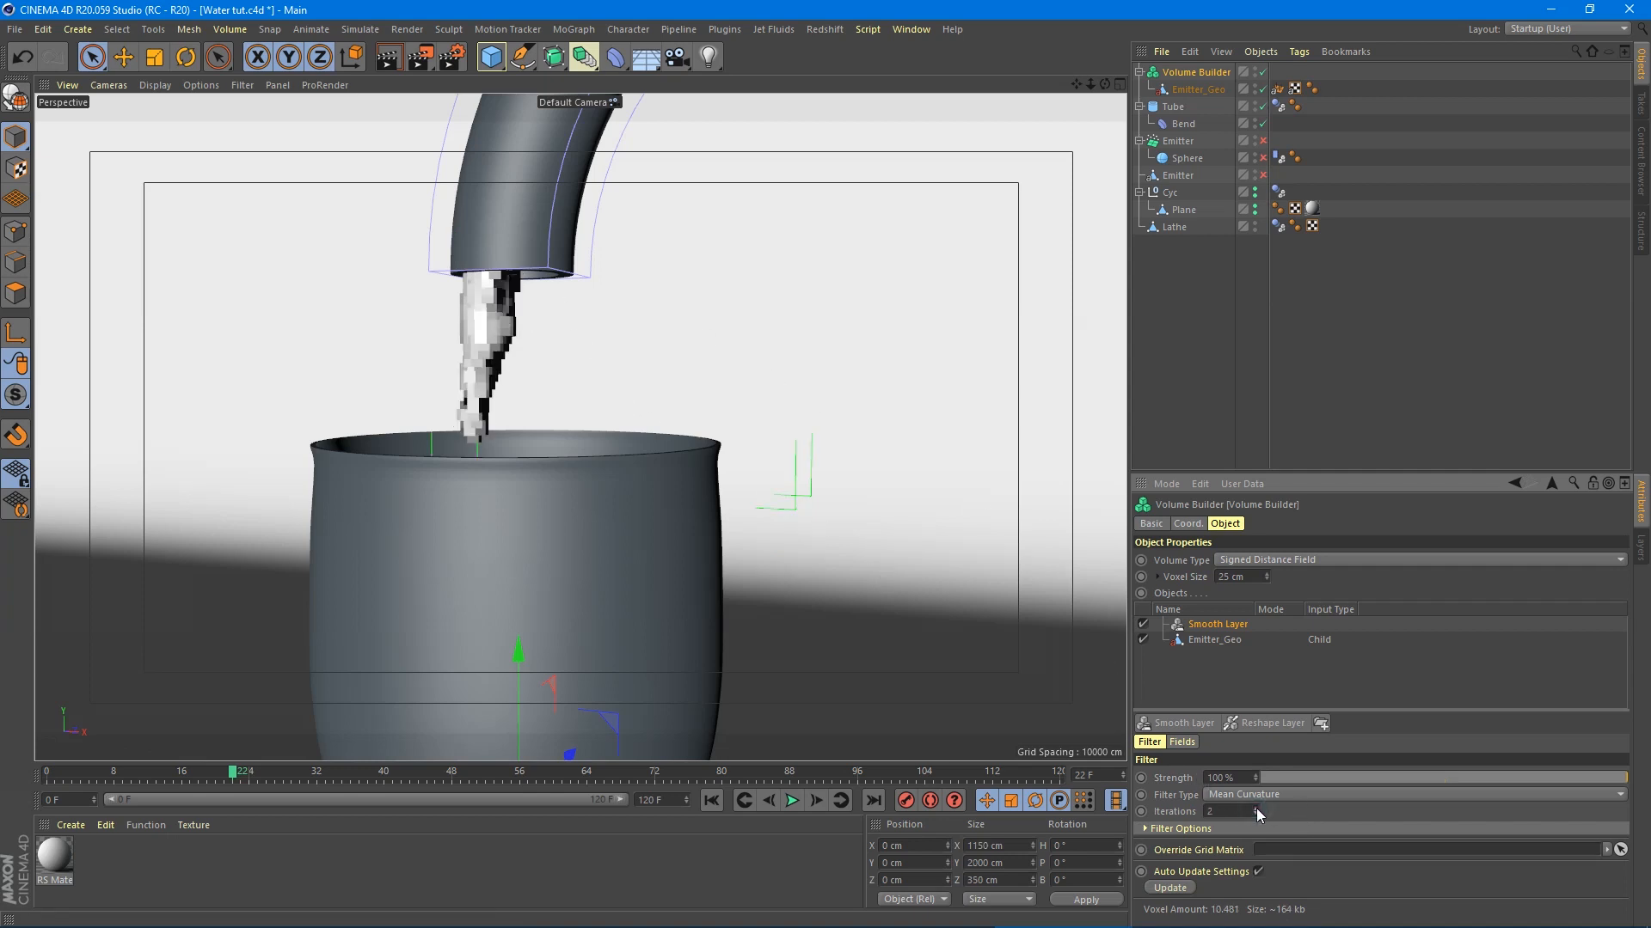
left_click(1255, 815)
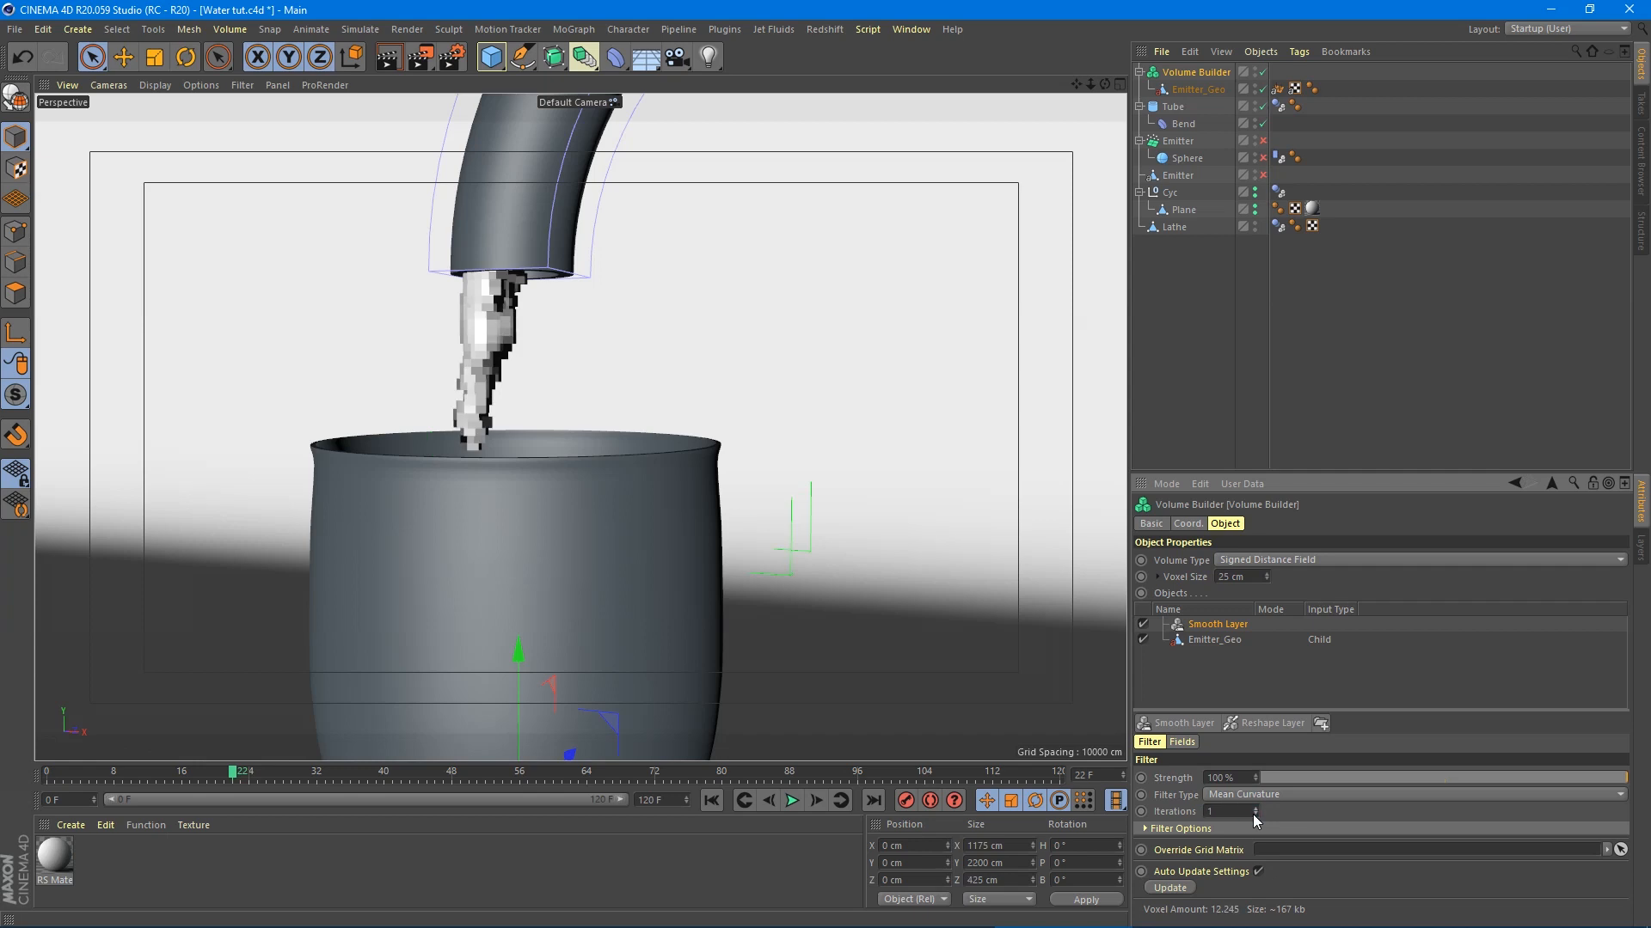
left_click(1255, 809)
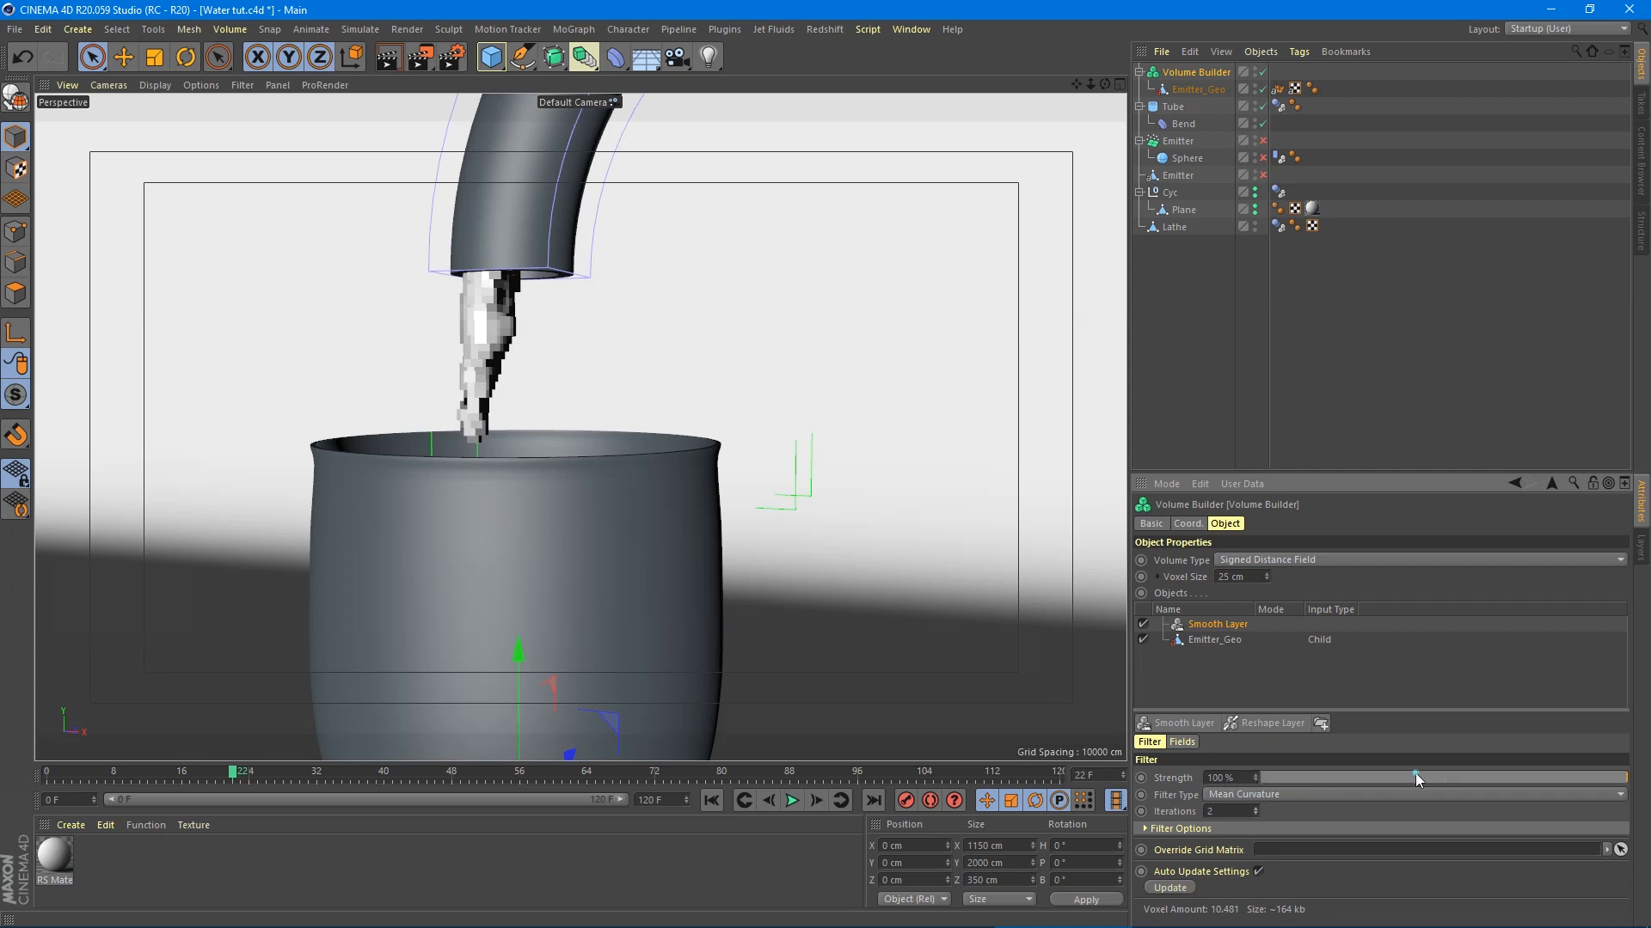
- Reduce the Smooth Layer's strength to 14% and inspect the water in the cup at frame 102
left_click_drag(1415, 776, 1327, 775)
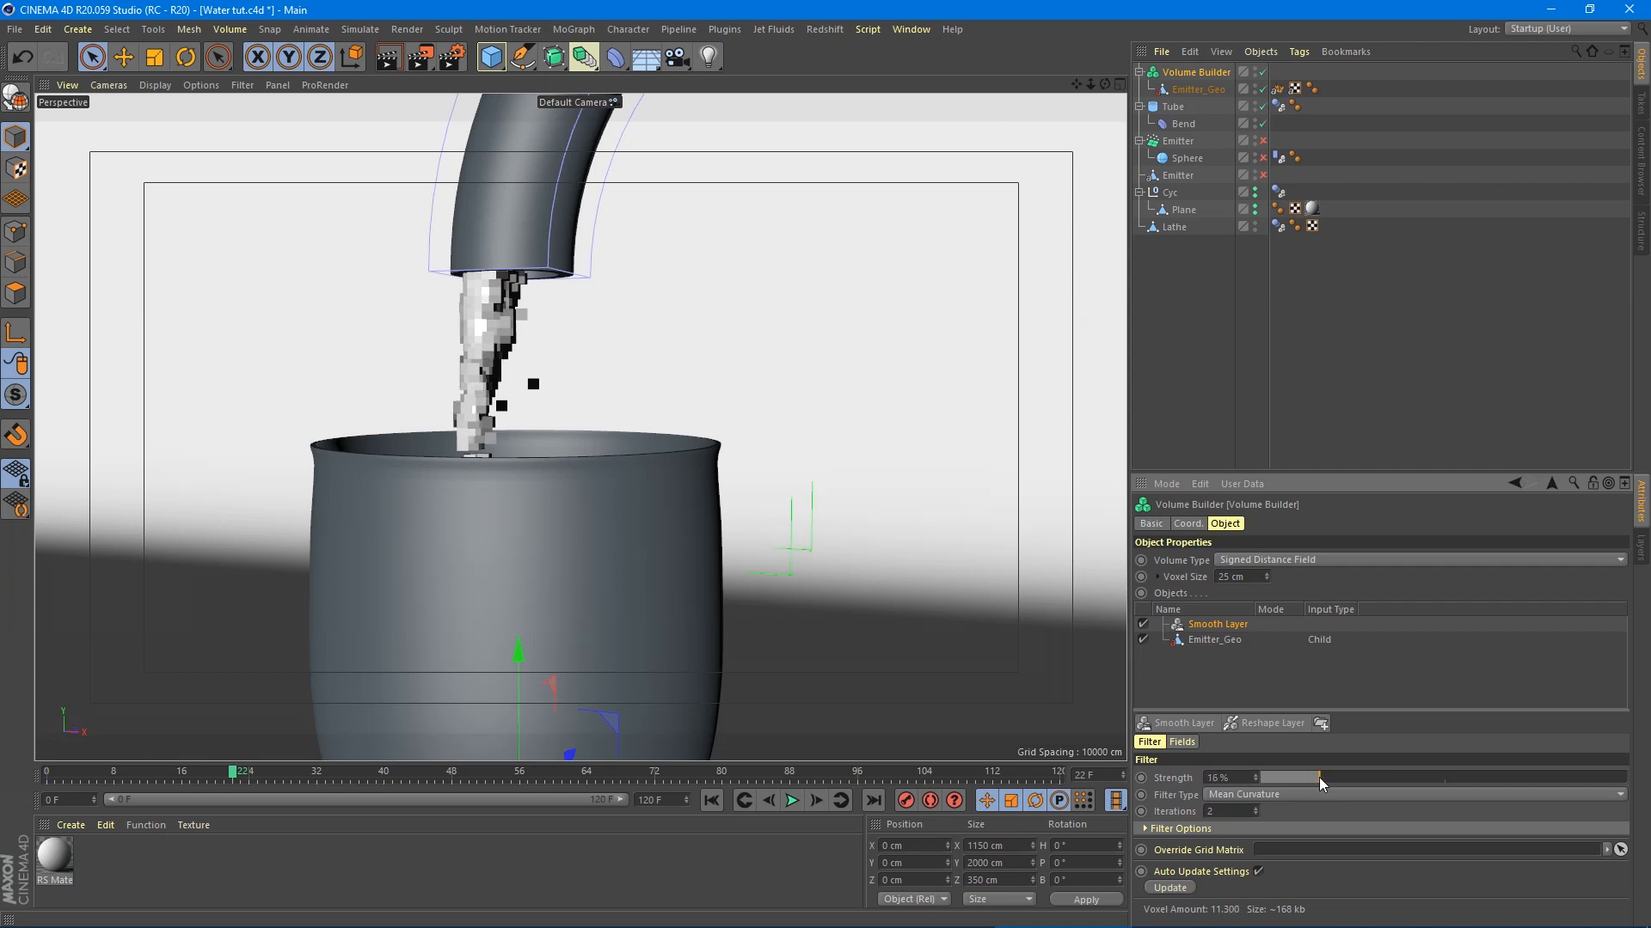
left_click_drag(1312, 780, 1312, 781)
left_click_drag(579, 544, 544, 359, "alt")
left_click(909, 772)
left_click_drag(641, 542, 580, 669, "alt")
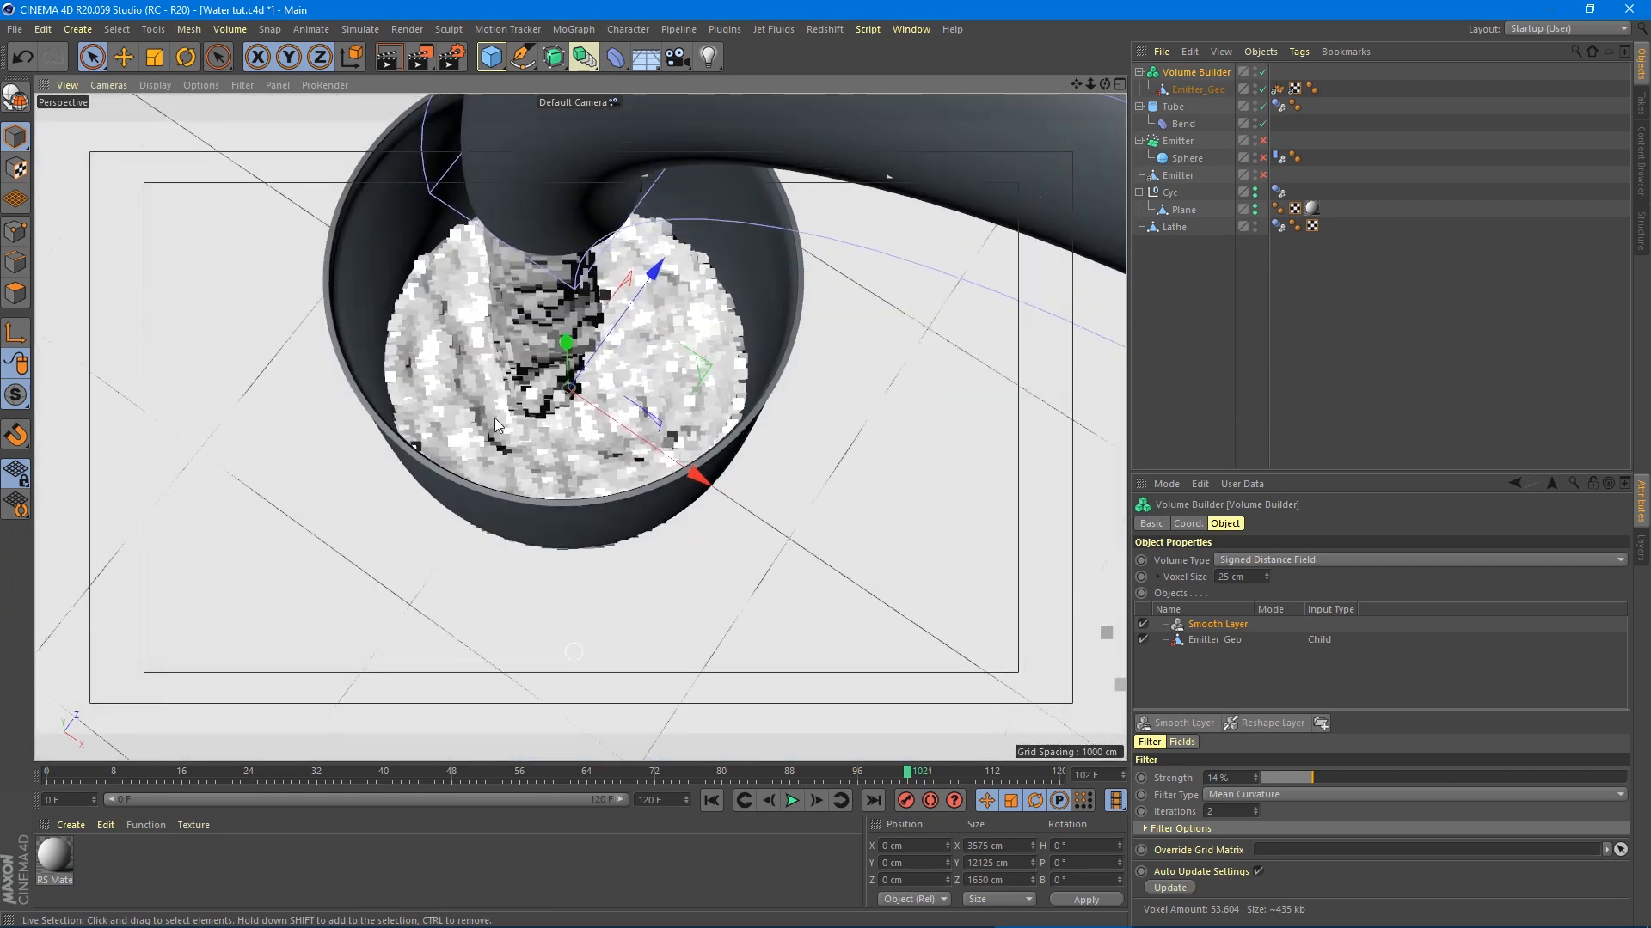
left_click_drag(517, 494, 588, 478, "alt")
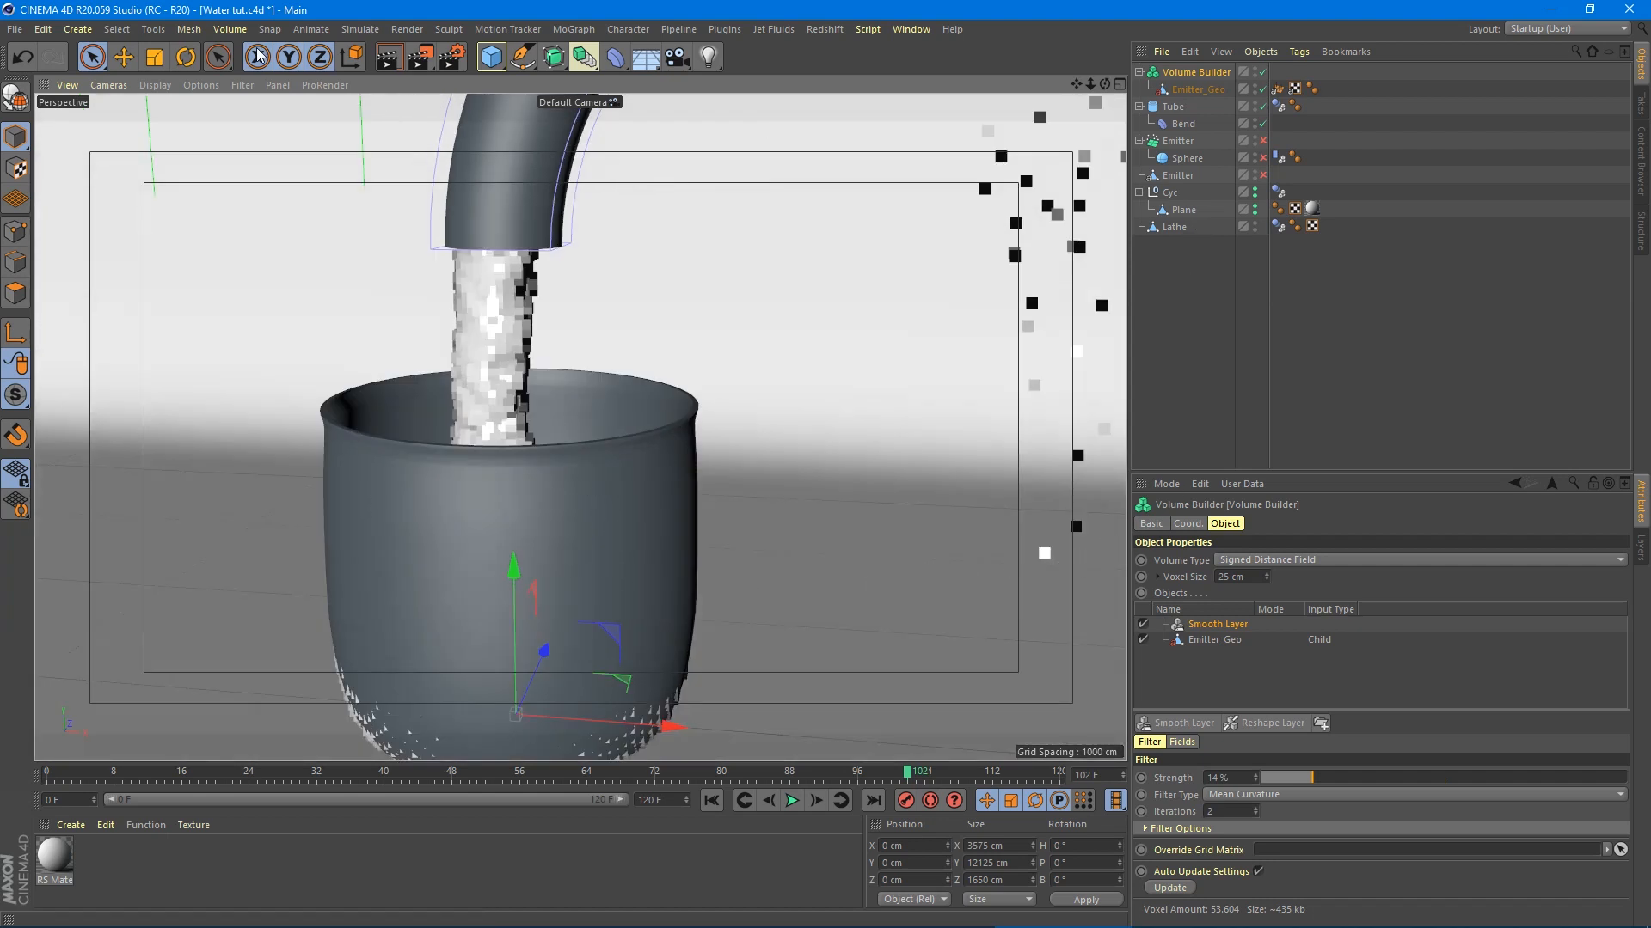
- Add a Volume Mesher and make the Volume Builder its child
left_click(230, 33)
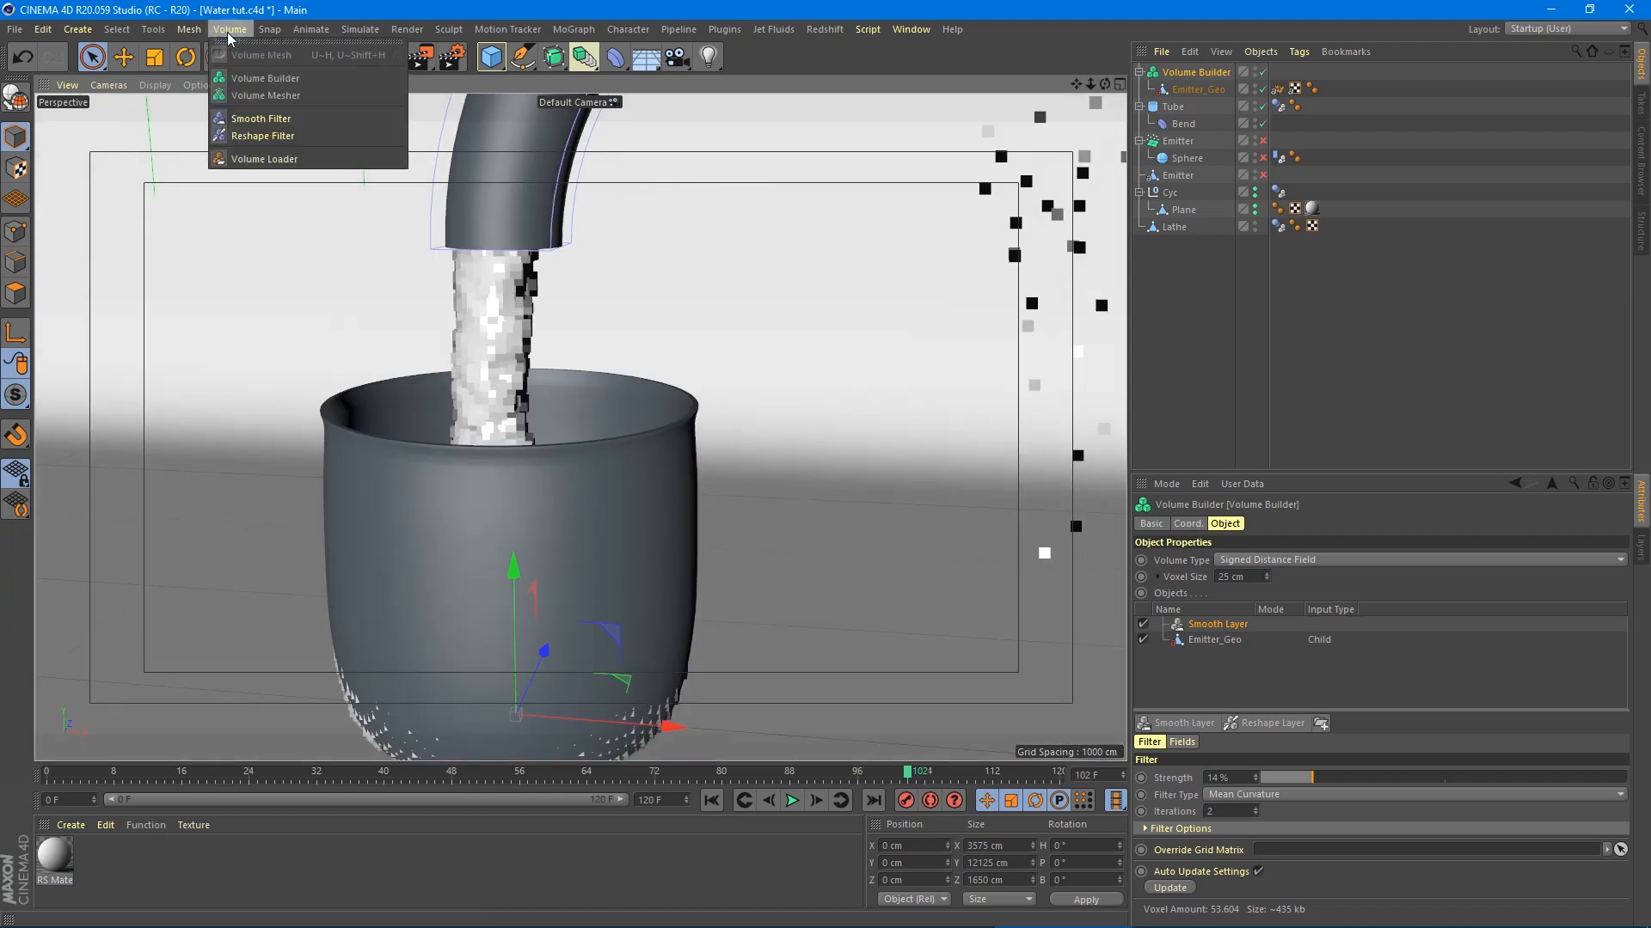
left_click(263, 96)
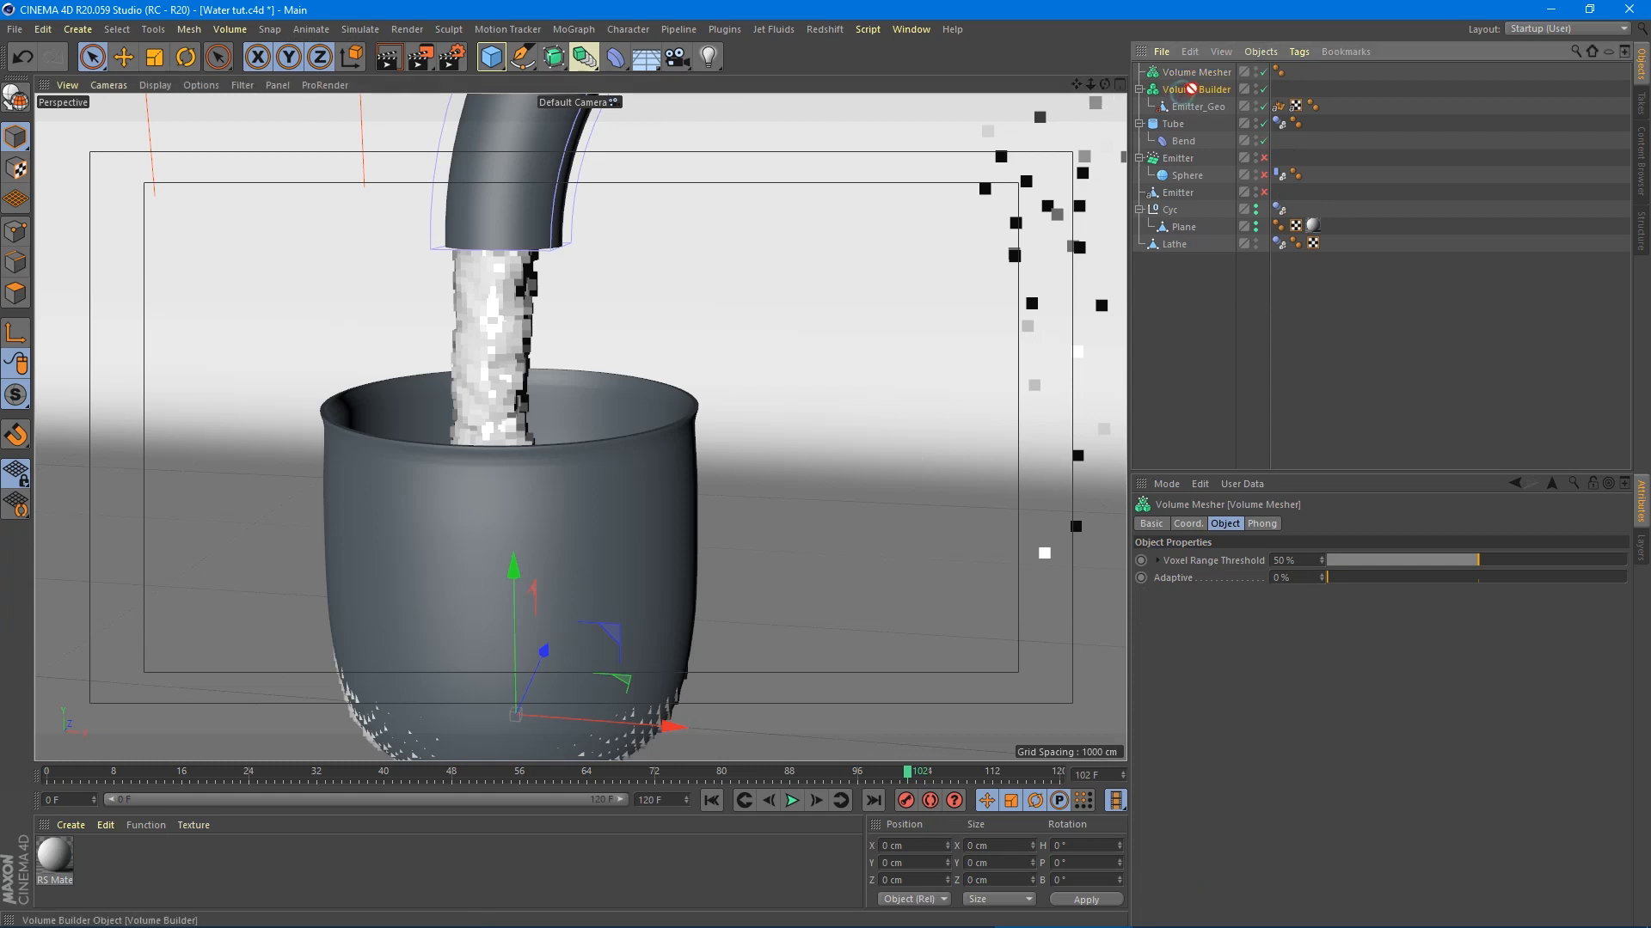
left_click_drag(1189, 88, 1193, 74)
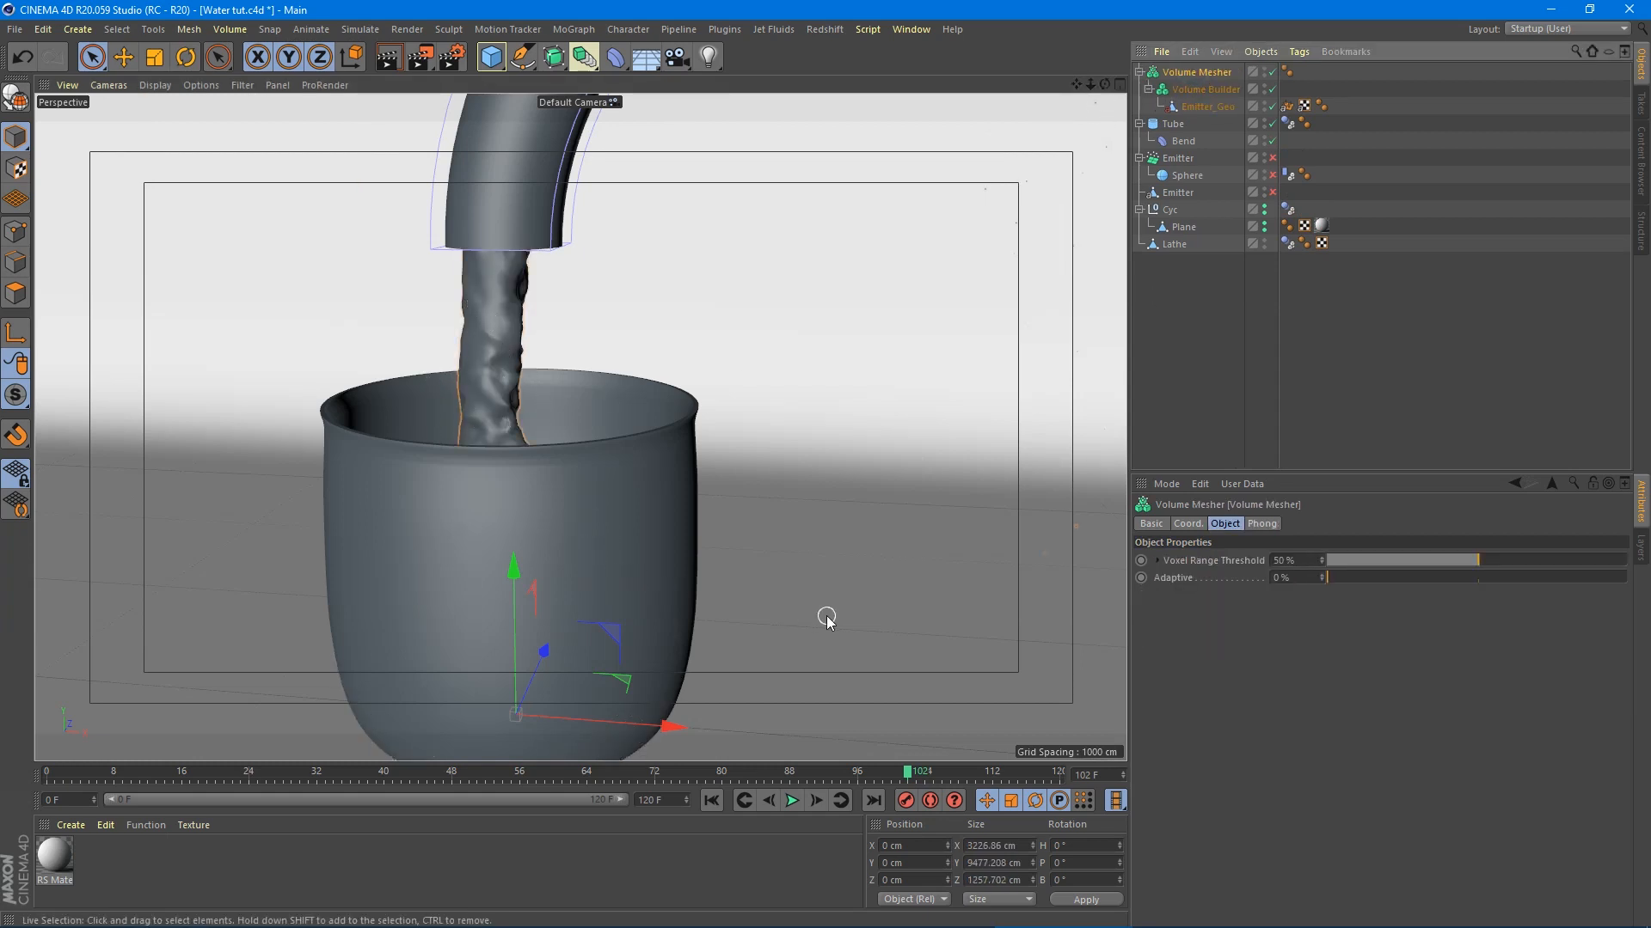
- Set the Volume Mesher's voxel range threshold to 65%, check the stream, and lower the threshold to 59%
left_click_drag(1305, 562, 1149, 574)
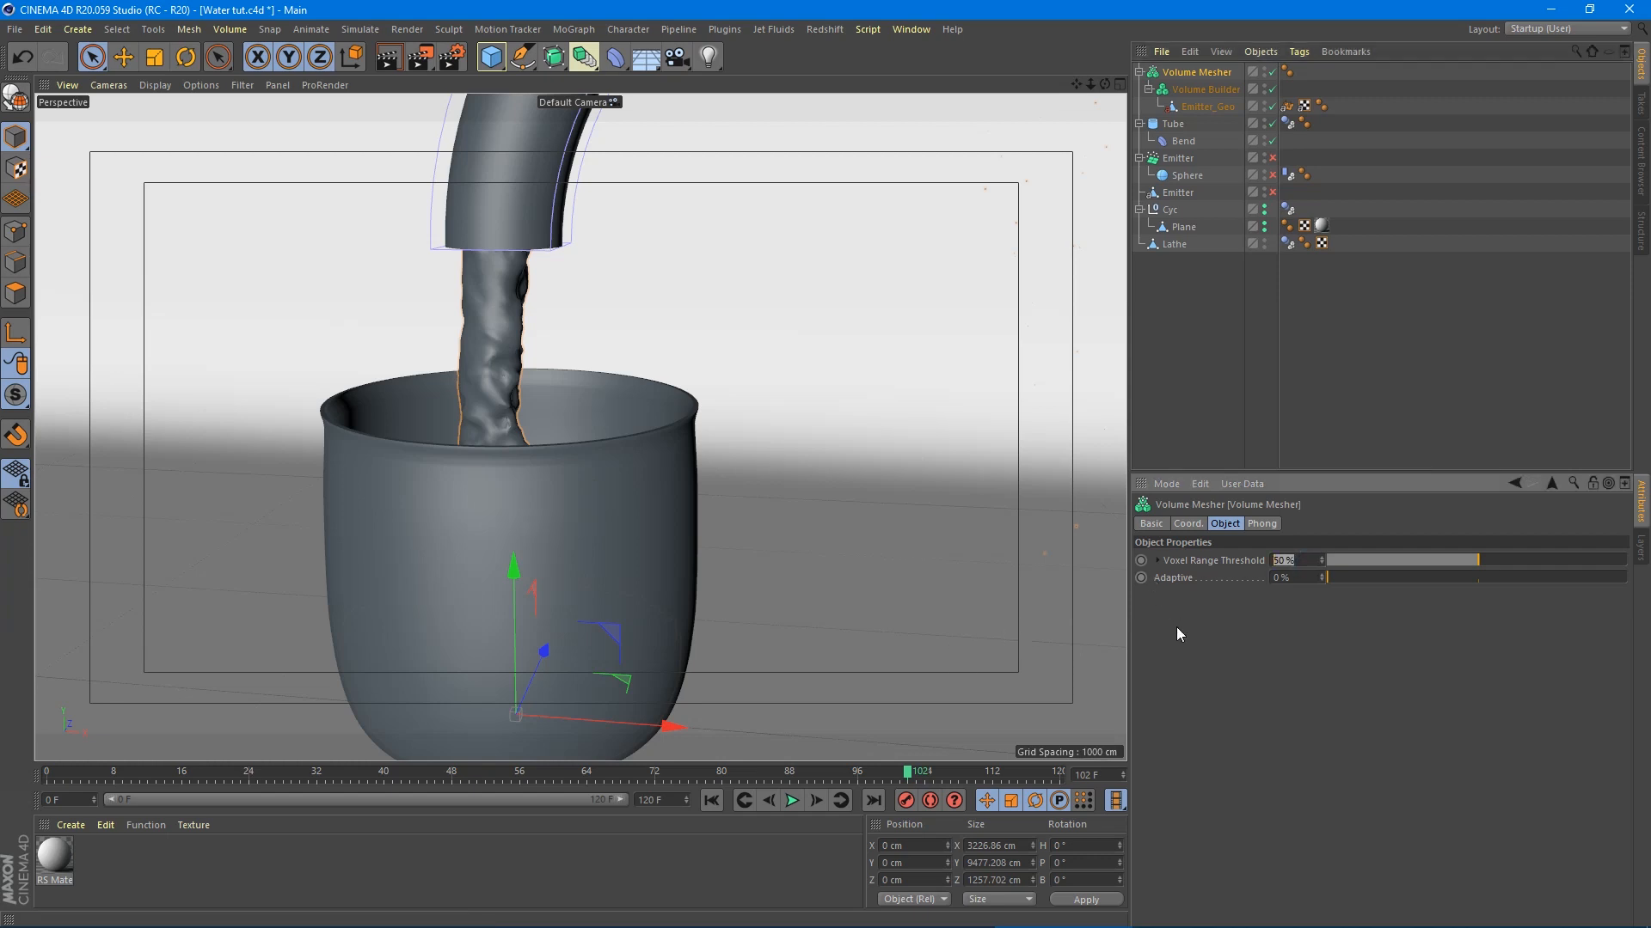
type("65")
key("Return")
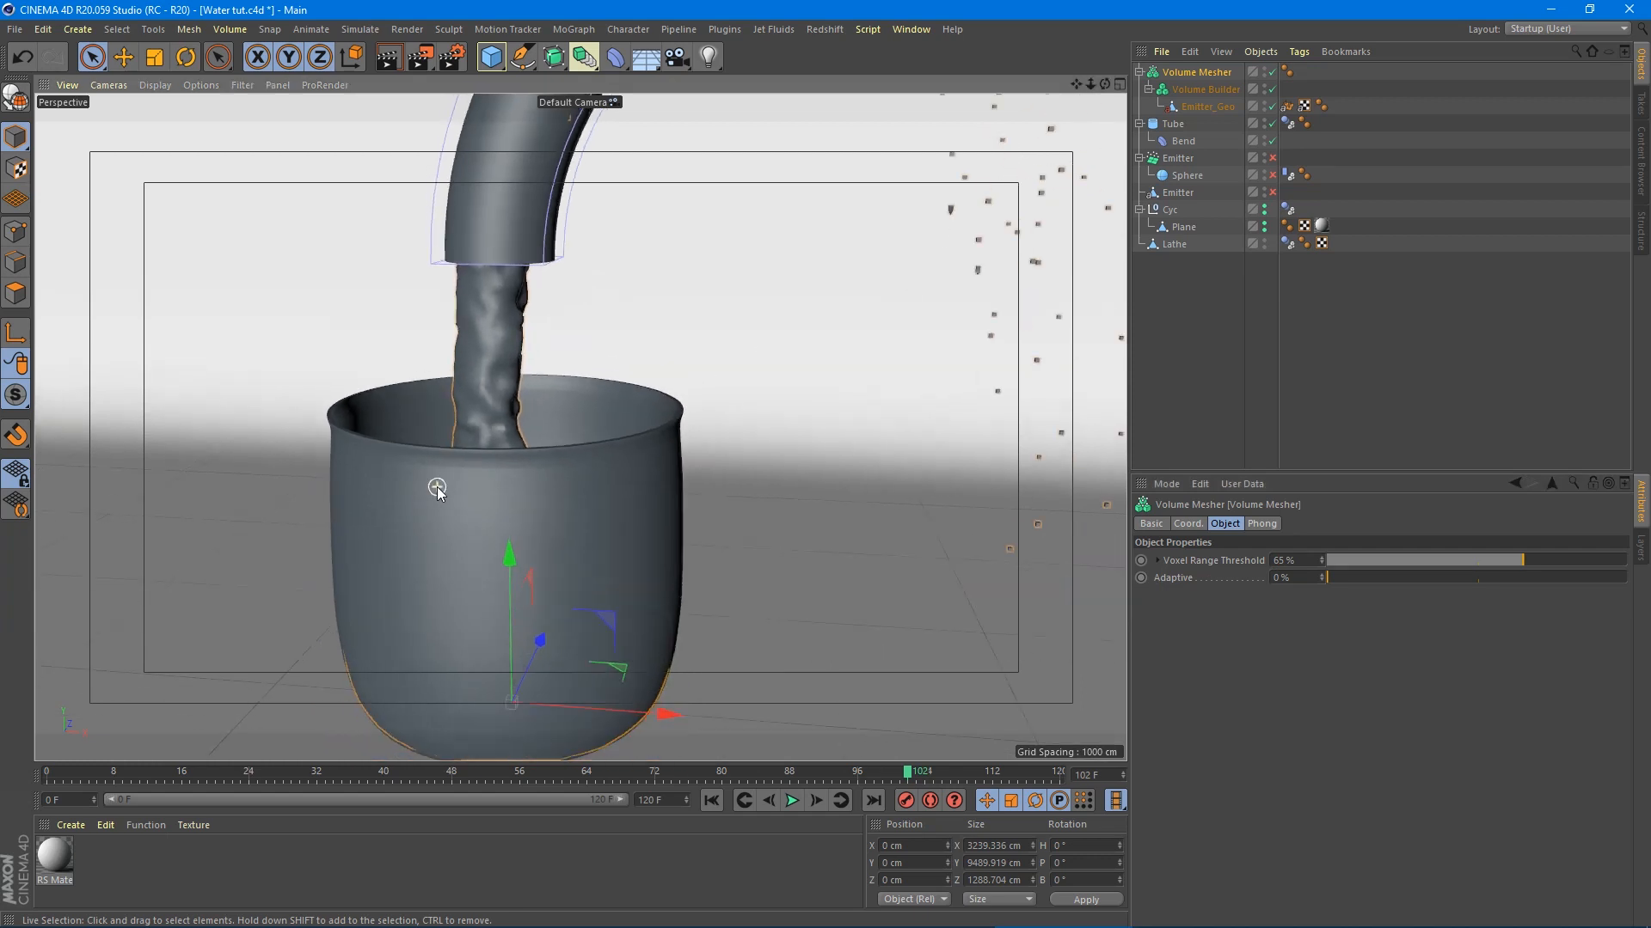
scroll(437, 489, "down", 3)
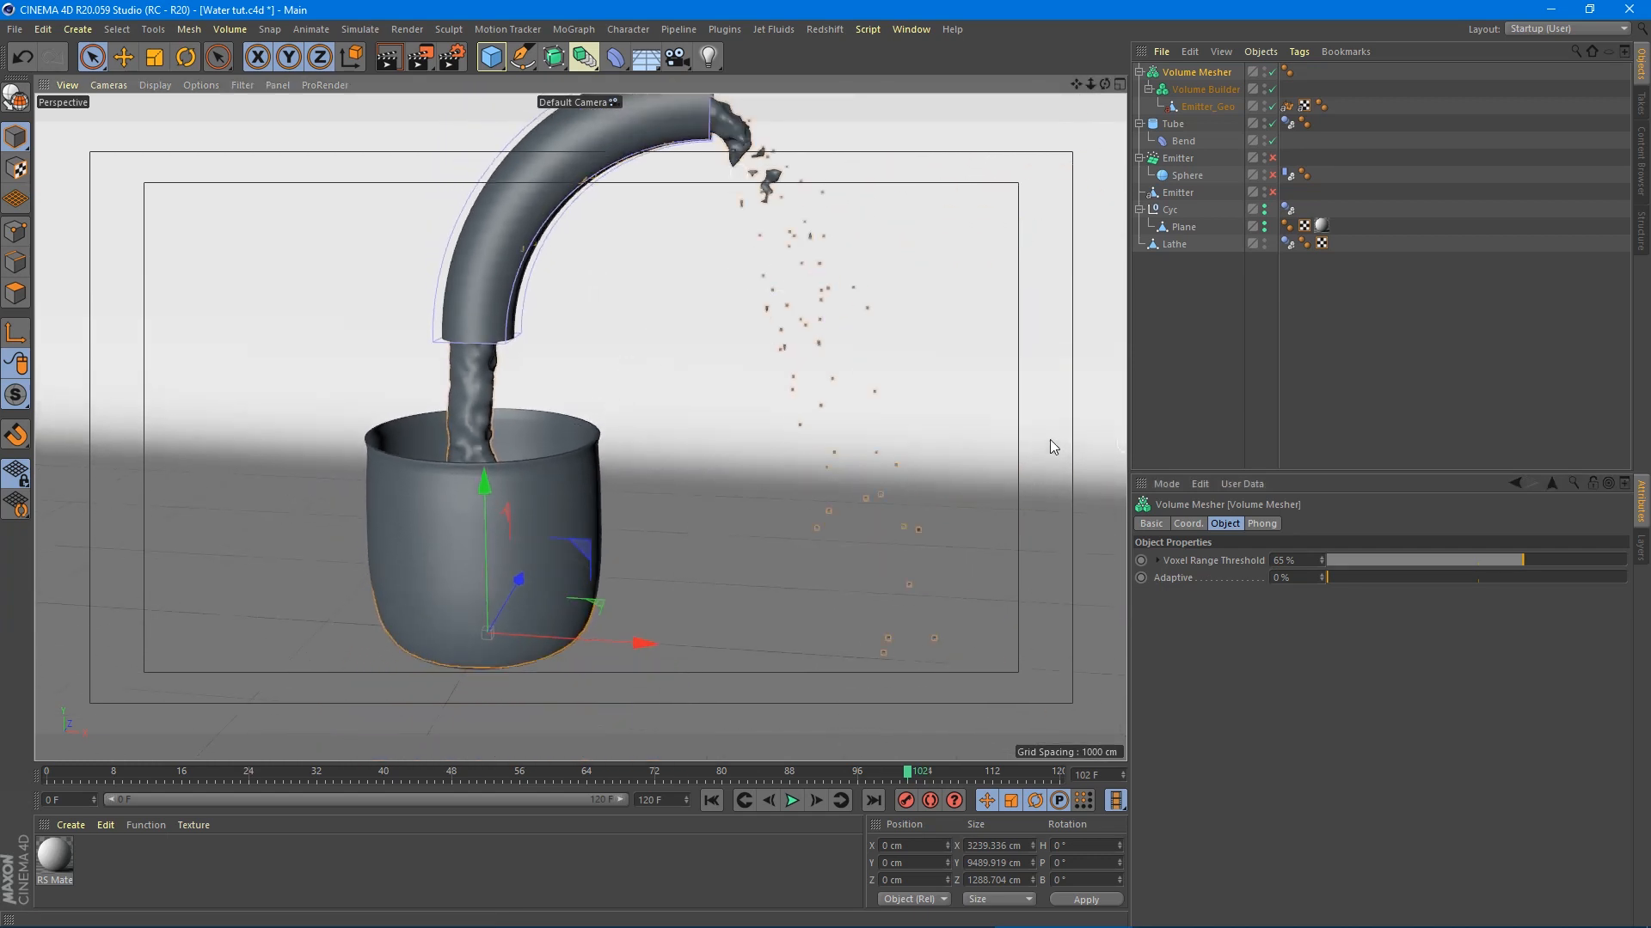
mouse_move(1522, 564)
left_mouse_down()
mouse_move(1482, 576)
mouse_move(1508, 559)
left_mouse_up()
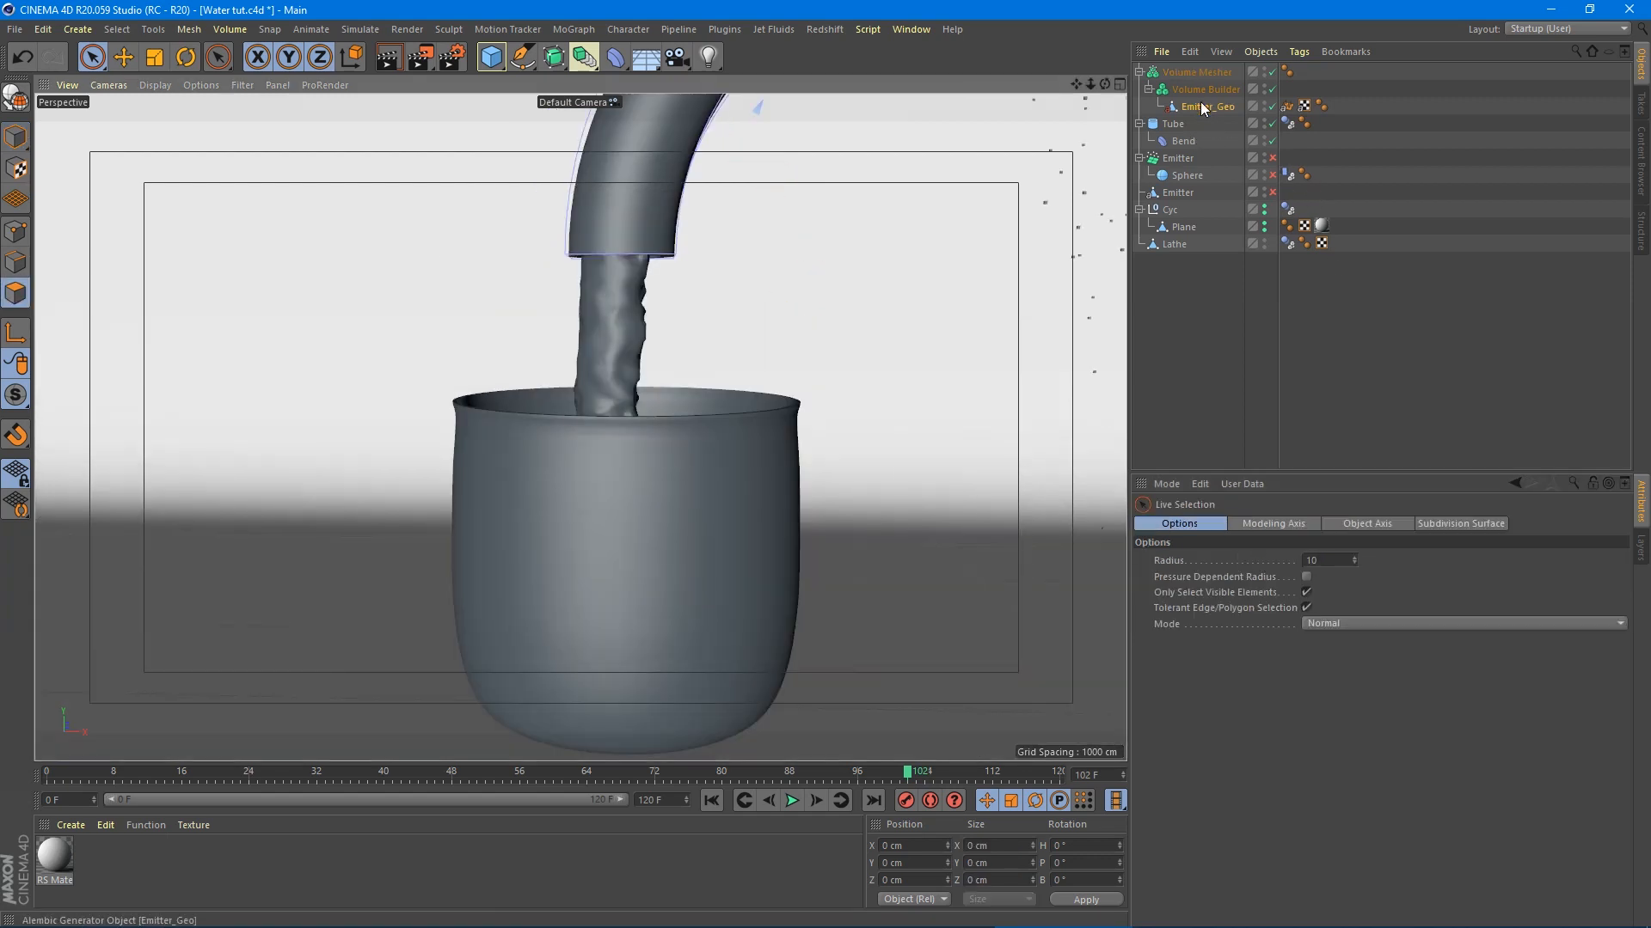
- Raise the Volume Builder's Smooth Layer strength to 40% and check the water stream
left_click(1203, 89)
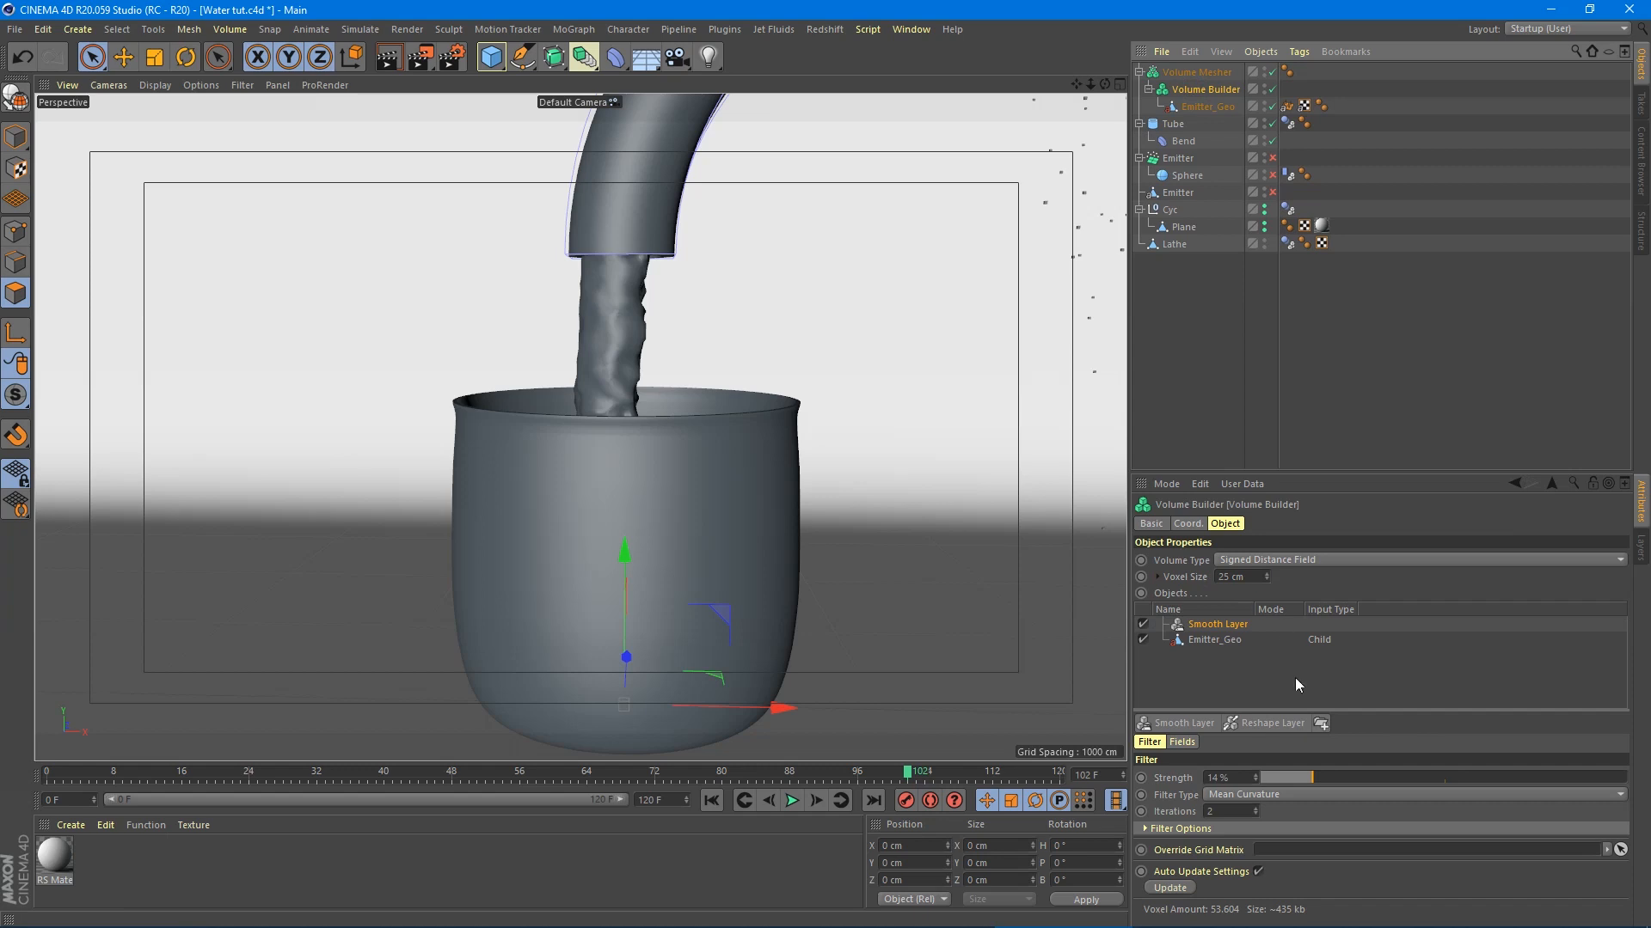
left_click(1312, 777)
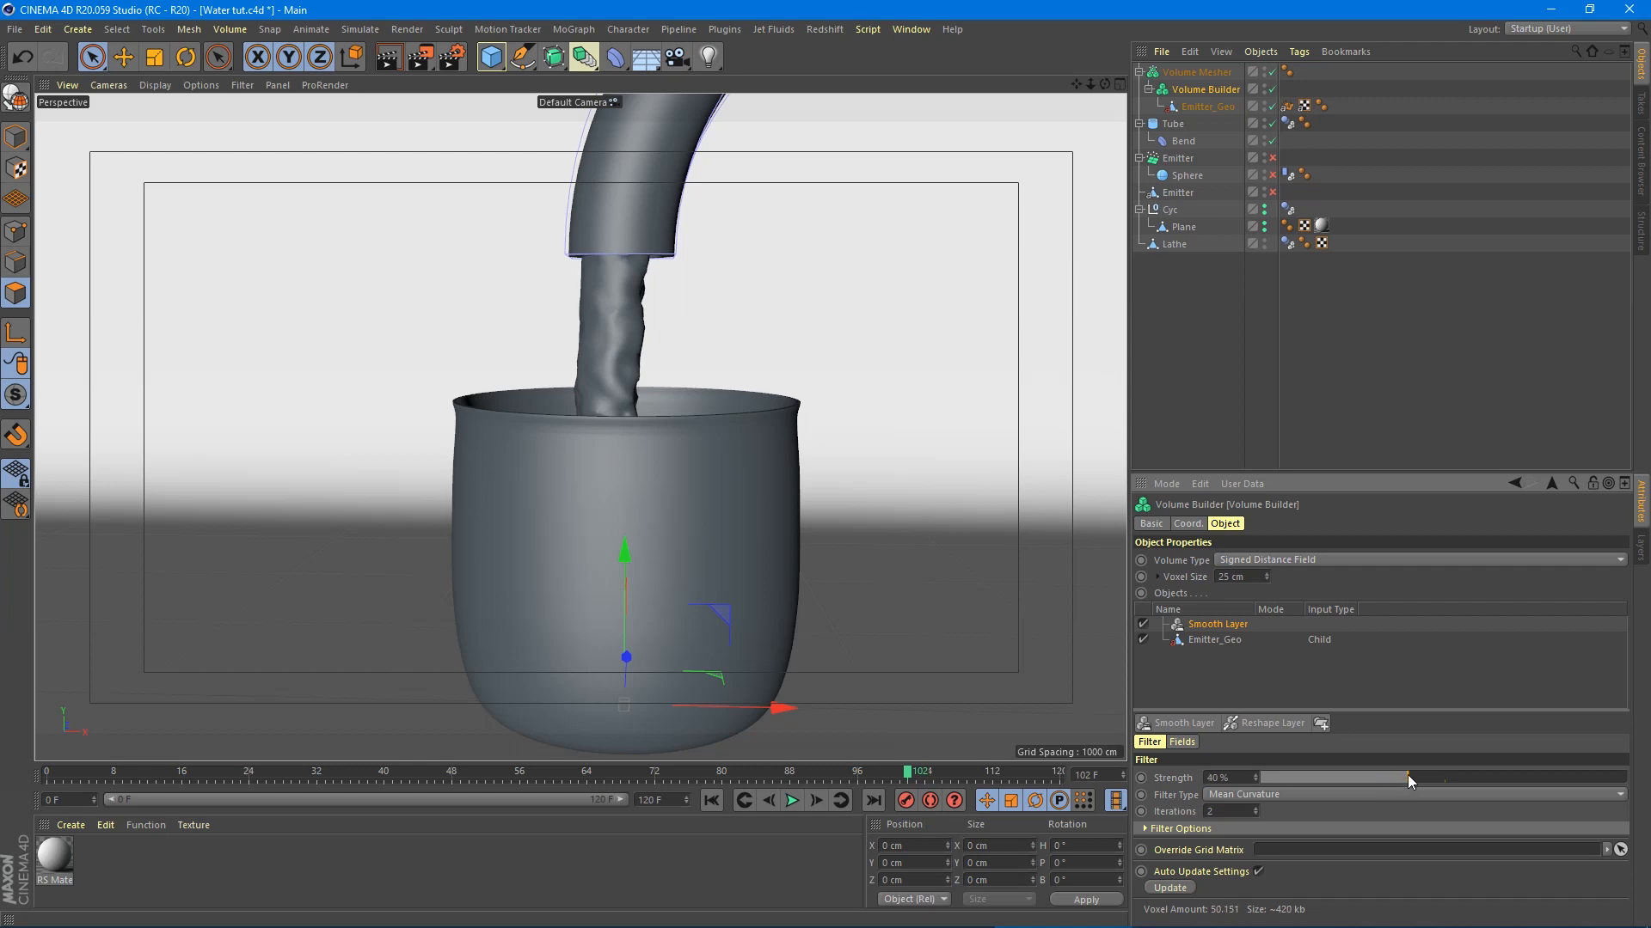
scroll(903, 560, "down", 5)
scroll(902, 560, "up", 5)
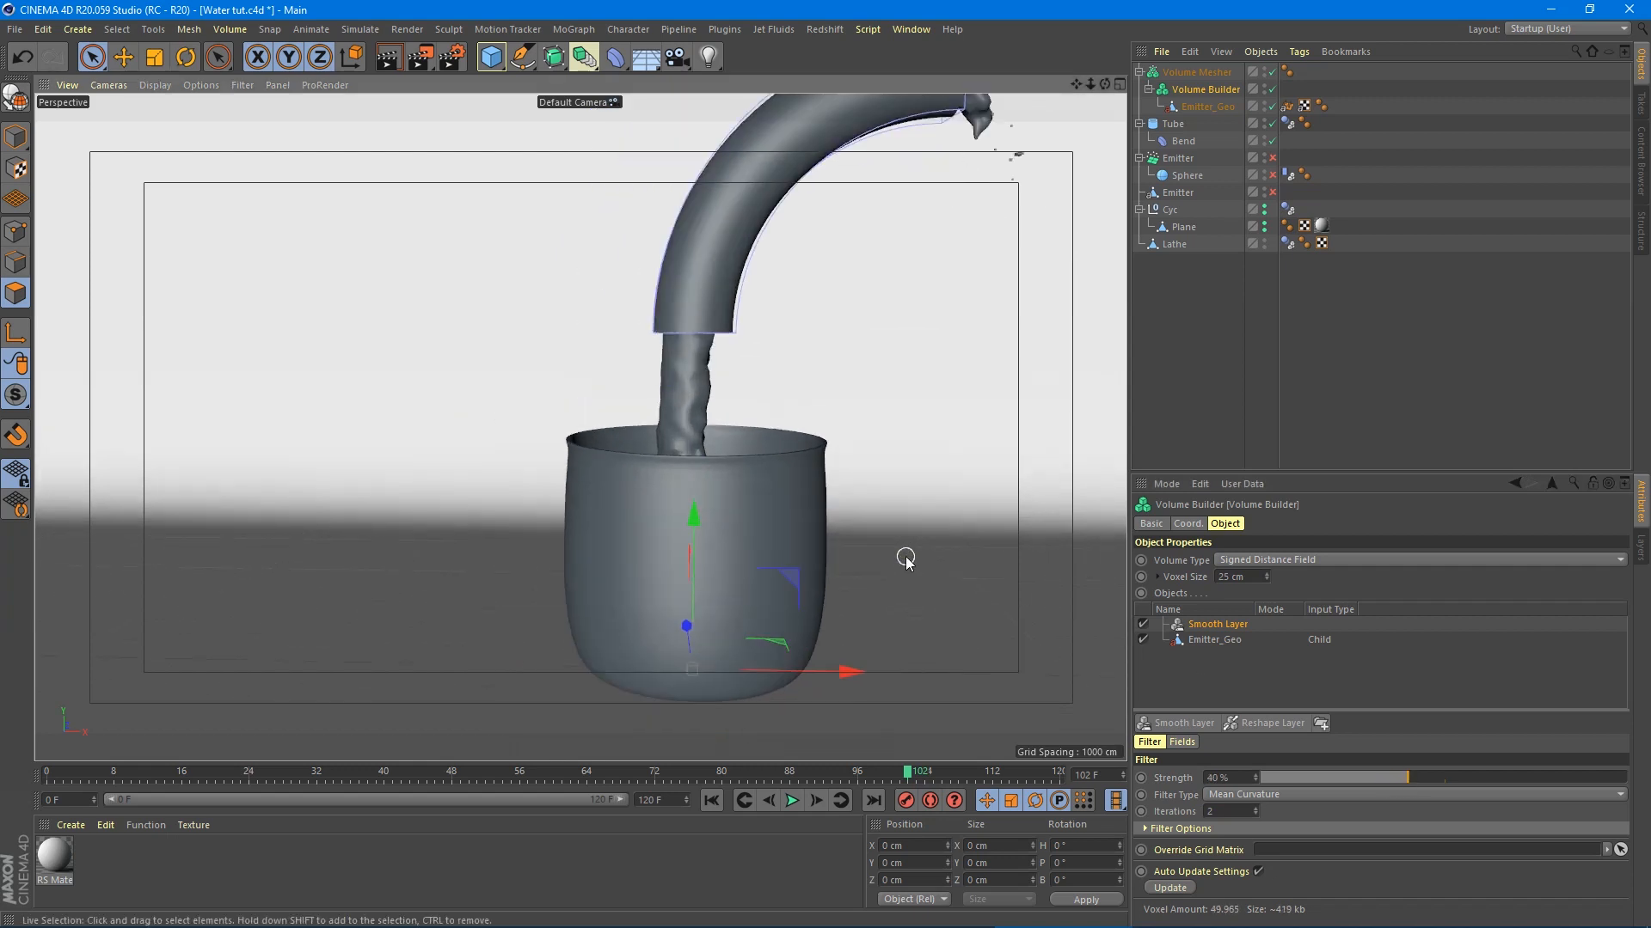
mouse_move(685, 473)
left_mouse_down("alt")
mouse_move(648, 607)
mouse_move(658, 630)
mouse_move(682, 479)
left_mouse_up("alt")
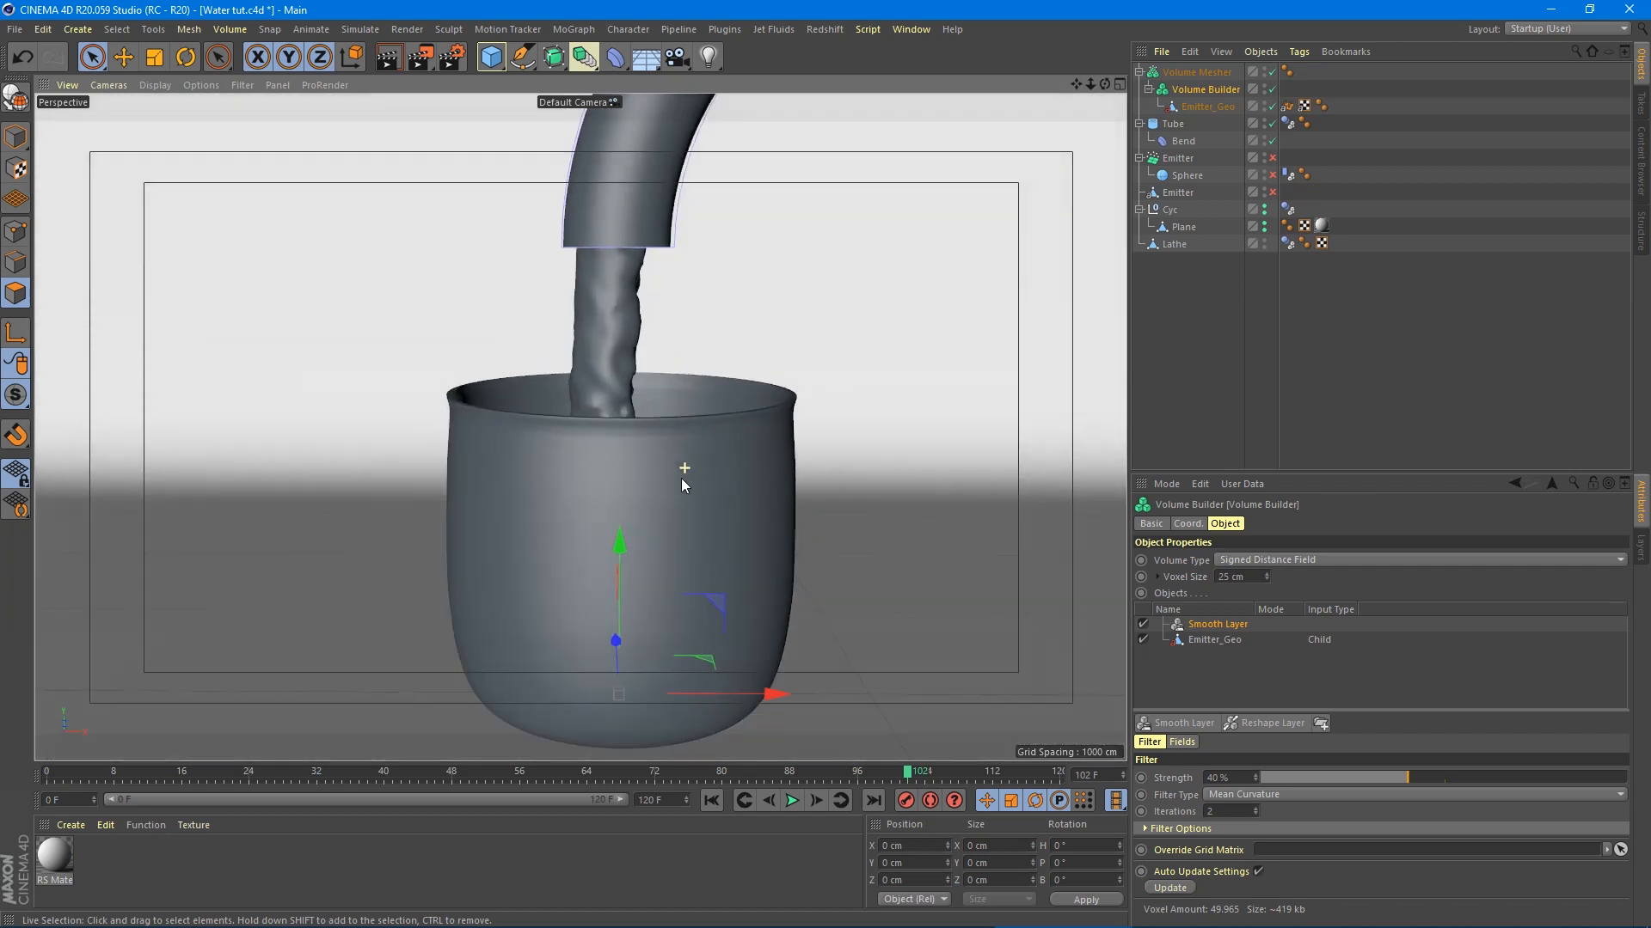
- Raise the Volume Mesher's voxel range threshold to 65%, check the water inside the cup, and increase the threshold to 72%
left_click(1195, 72)
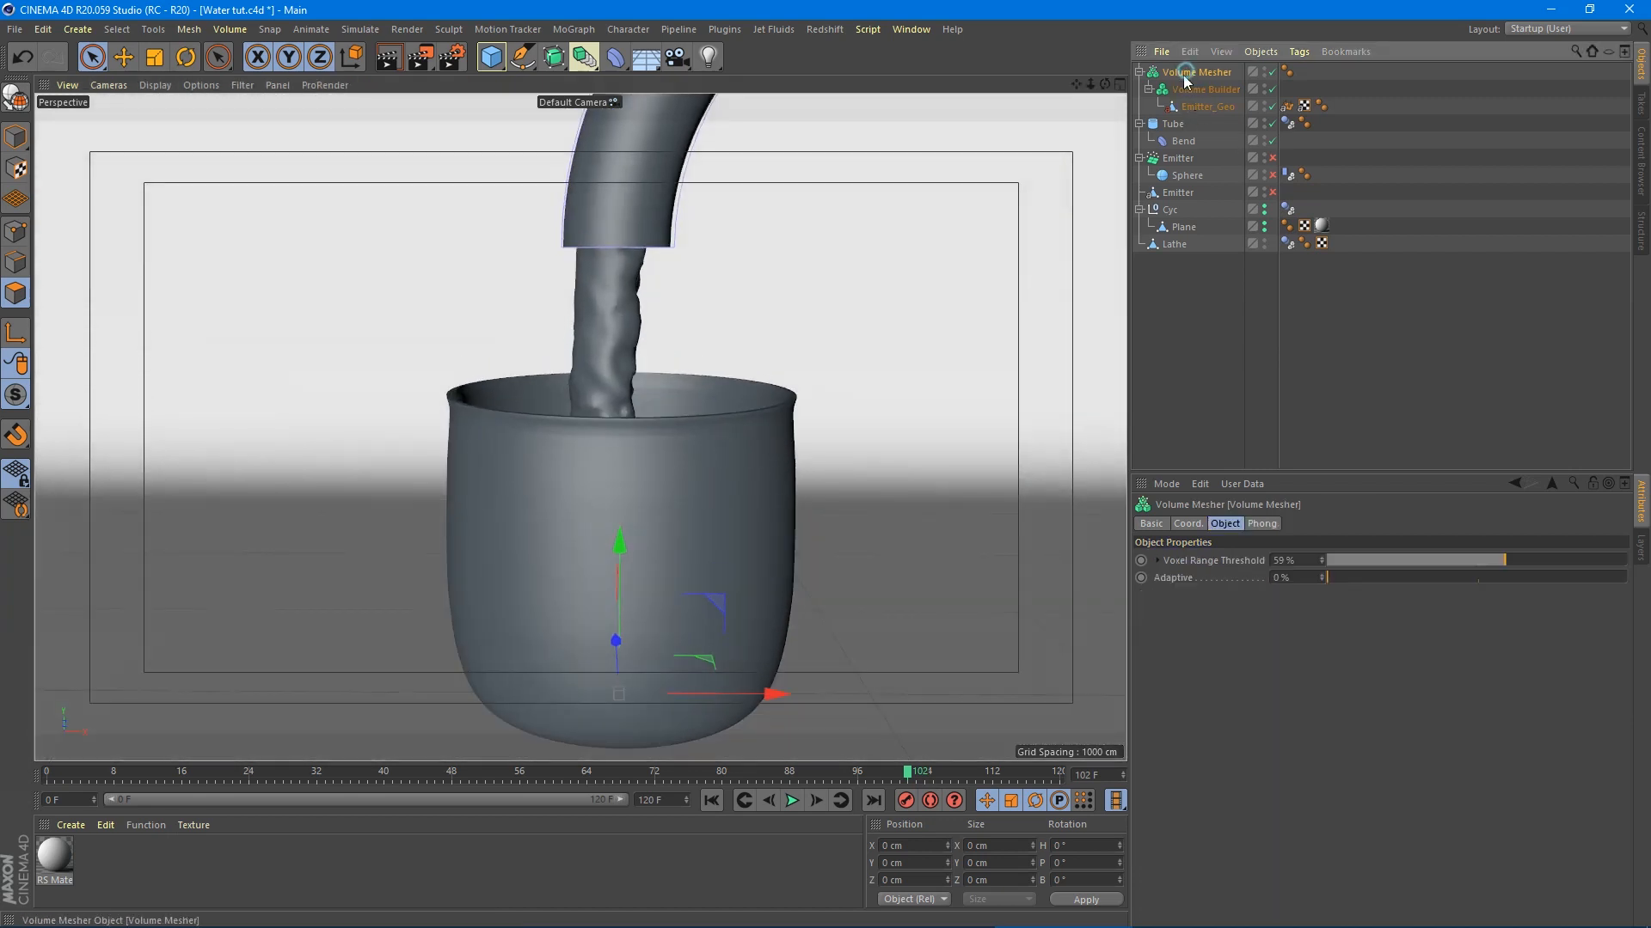
left_click(1203, 89)
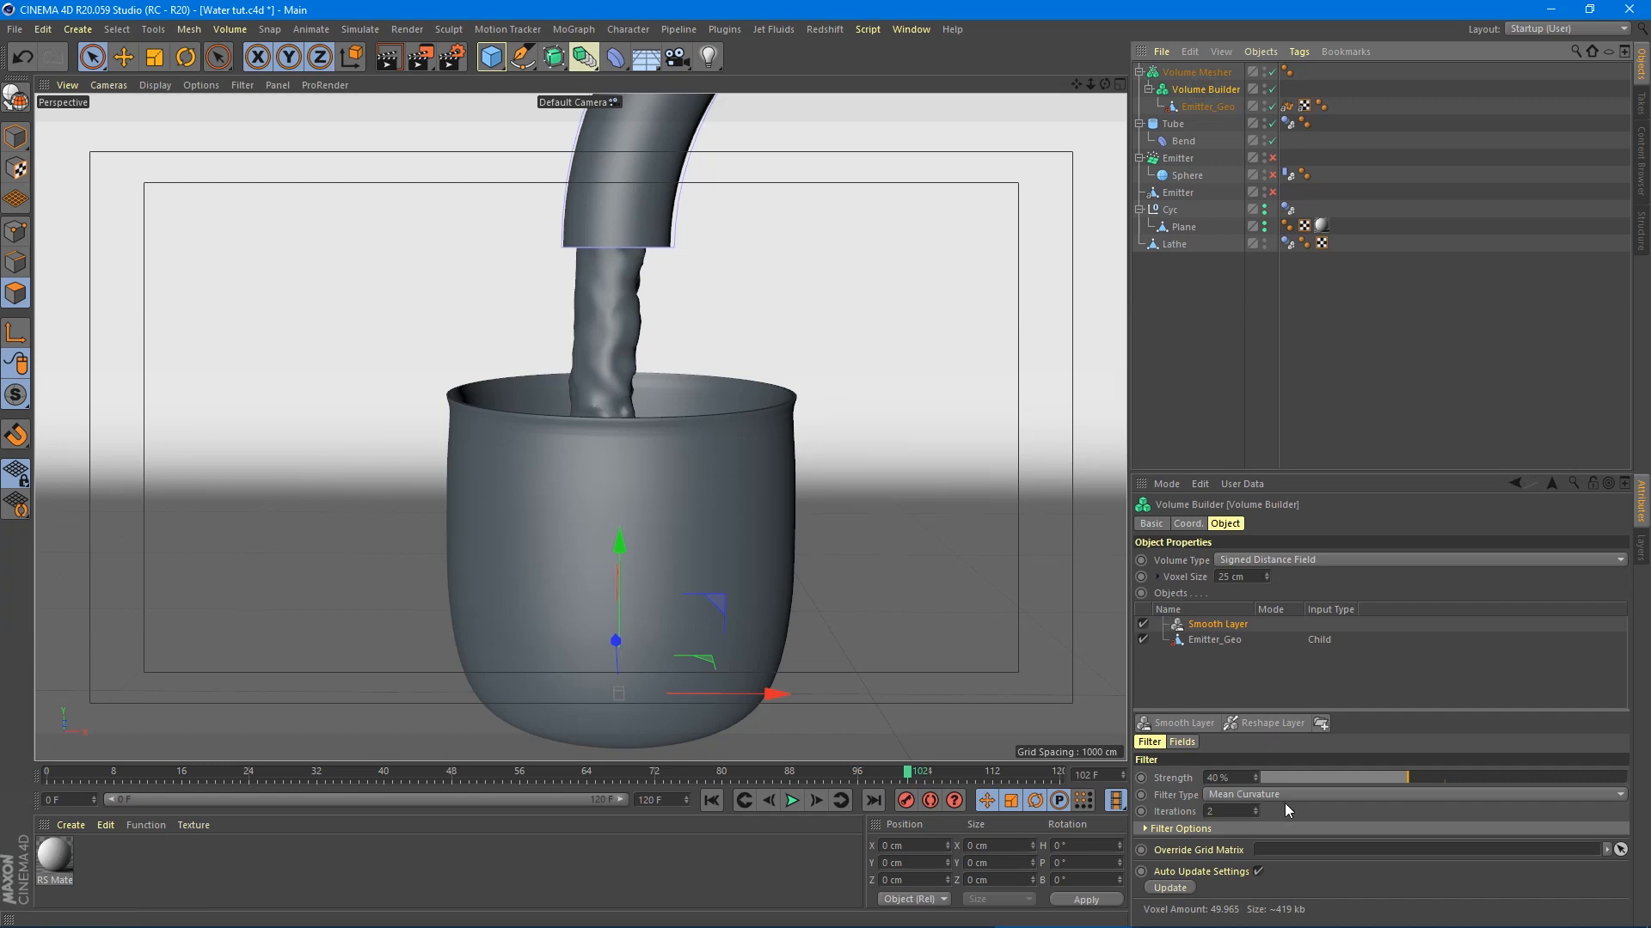
left_click(1184, 74)
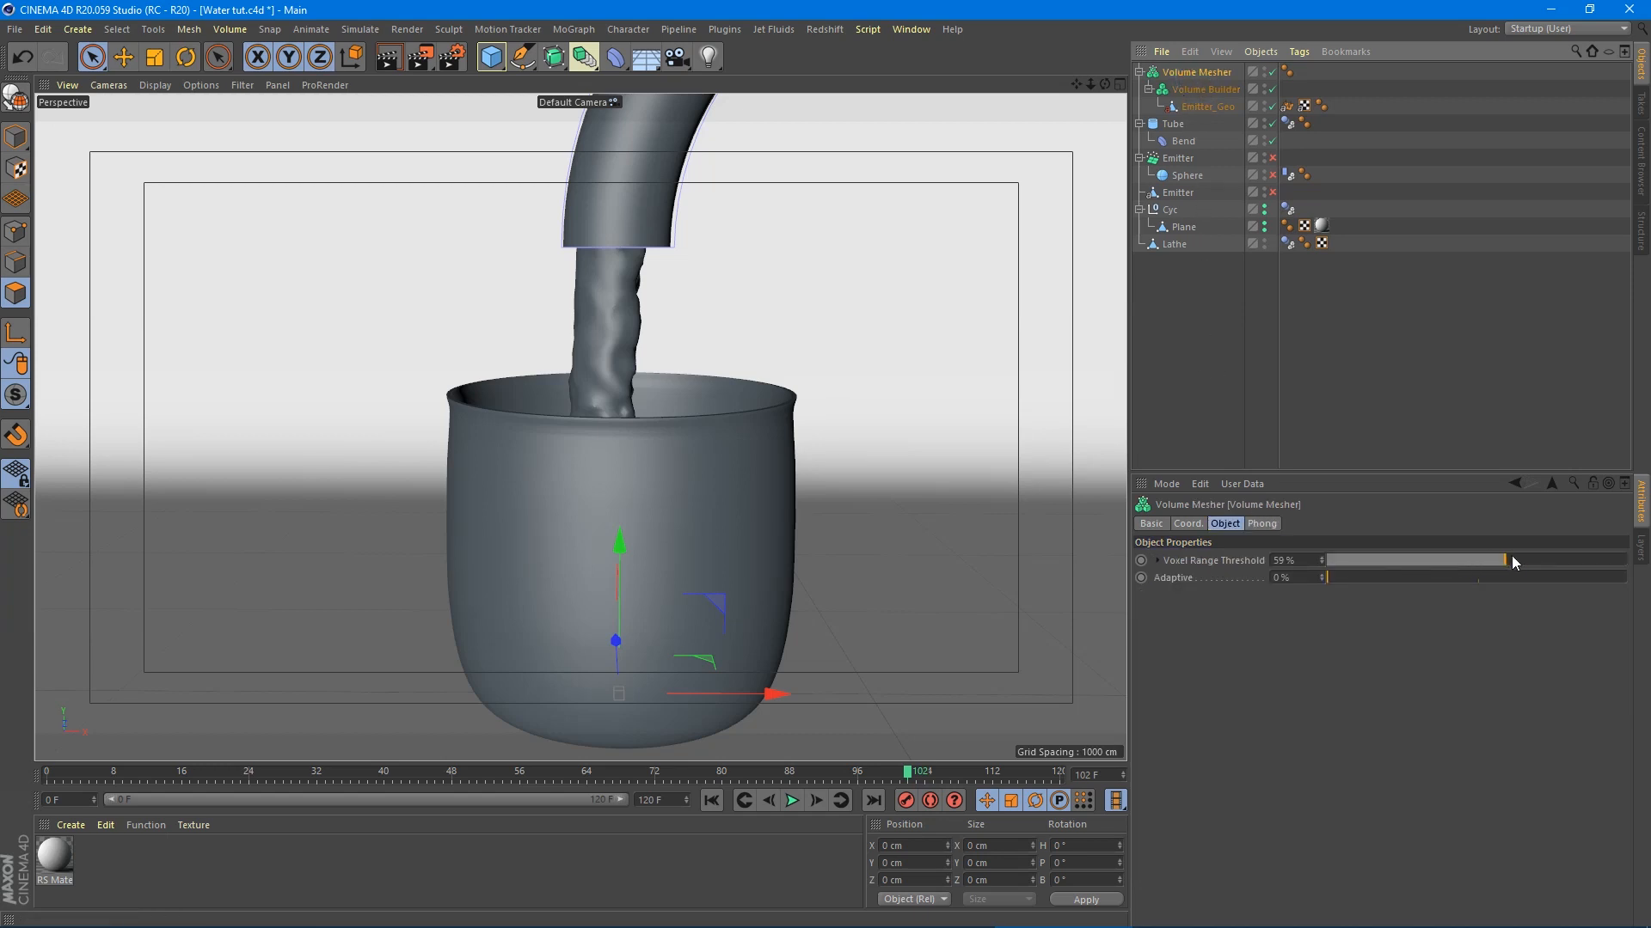
left_click_drag(1512, 557, 1523, 558)
left_click_drag(776, 418, 761, 497, "alt")
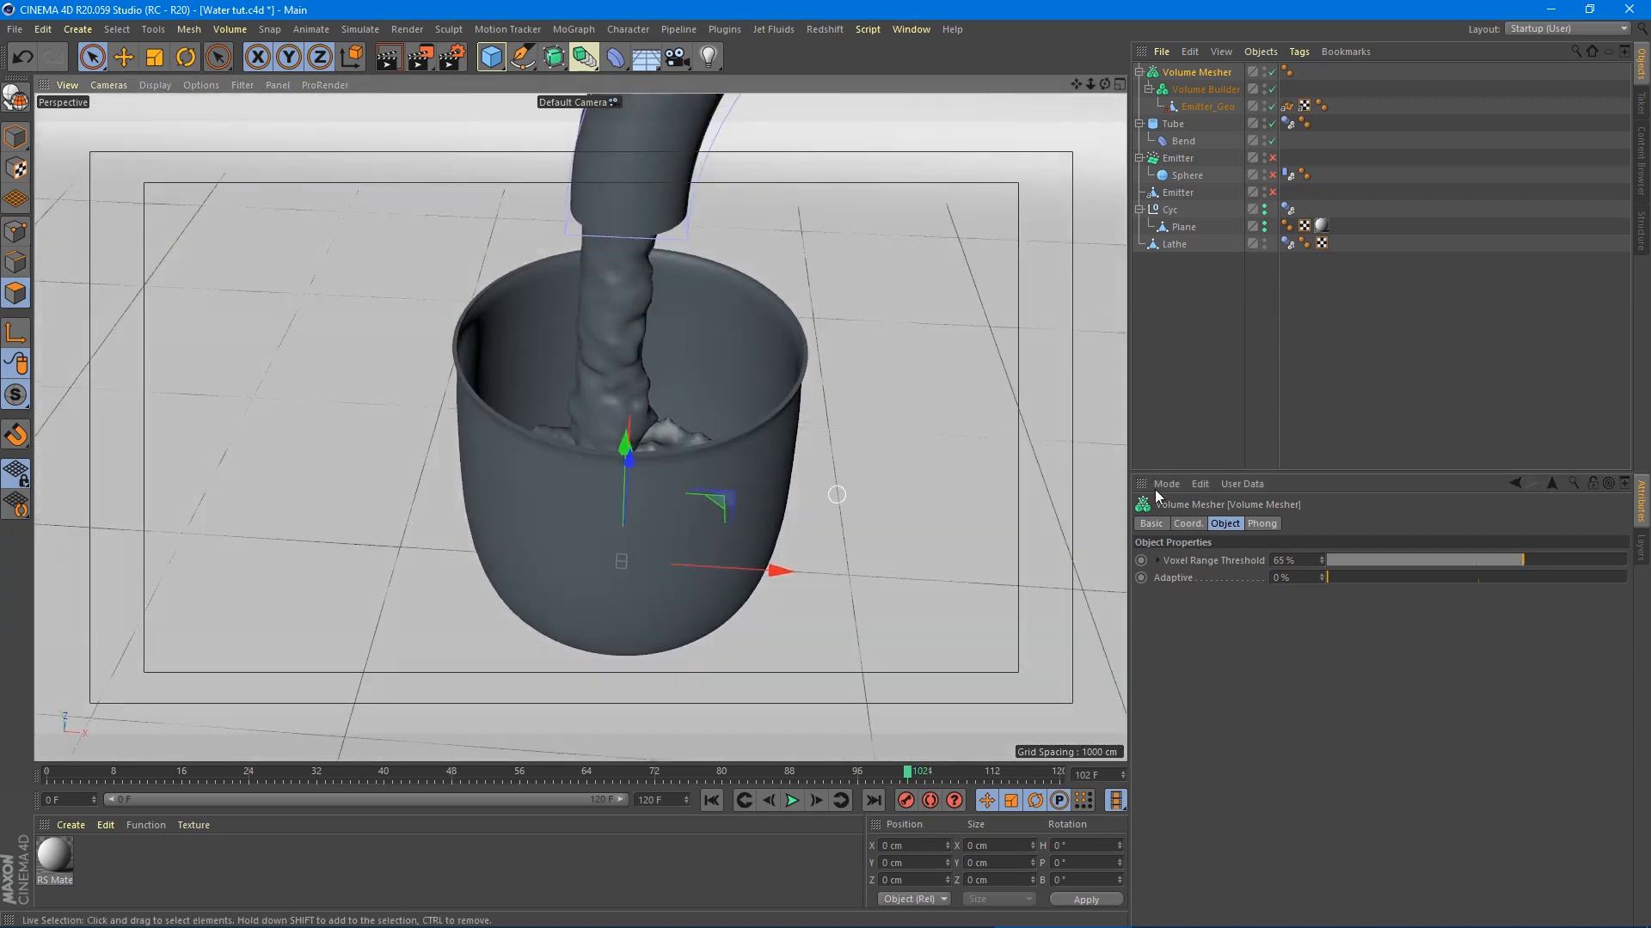
mouse_move(1527, 559)
left_mouse_down()
mouse_move(1599, 564)
mouse_move(1544, 565)
left_mouse_up()
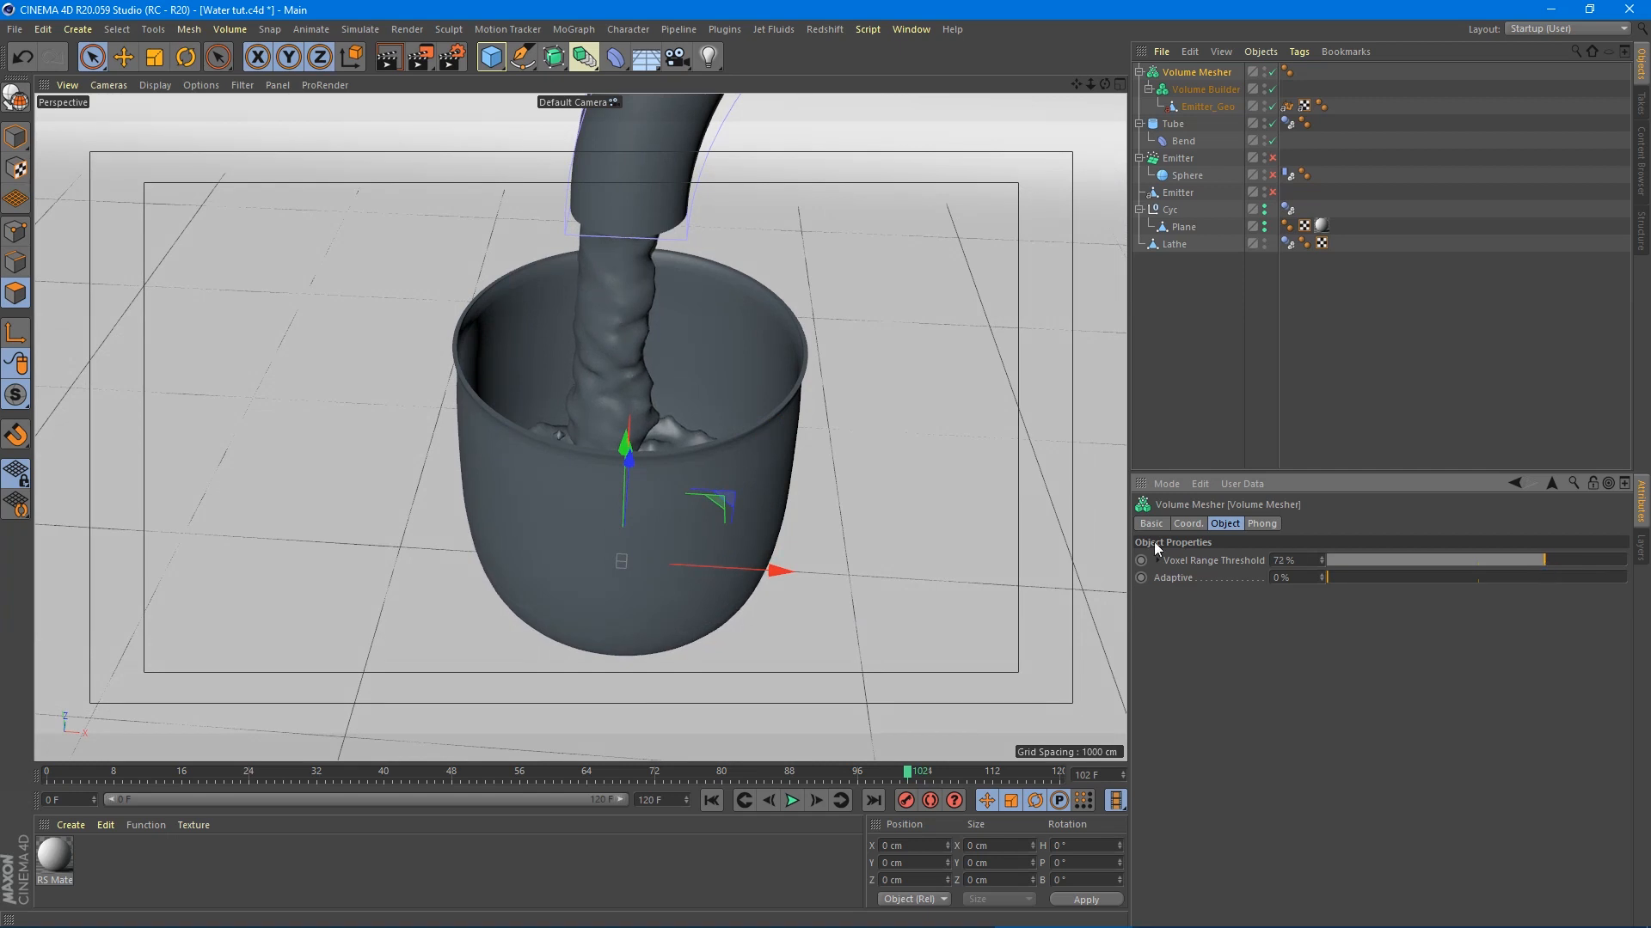
- Inspect the water stream from several angles and play the start of the pouring animation
left_click_drag(929, 430, 827, 325, "alt")
middle_click_drag(824, 320, 770, 422, "alt")
scroll(769, 425, "up", 5)
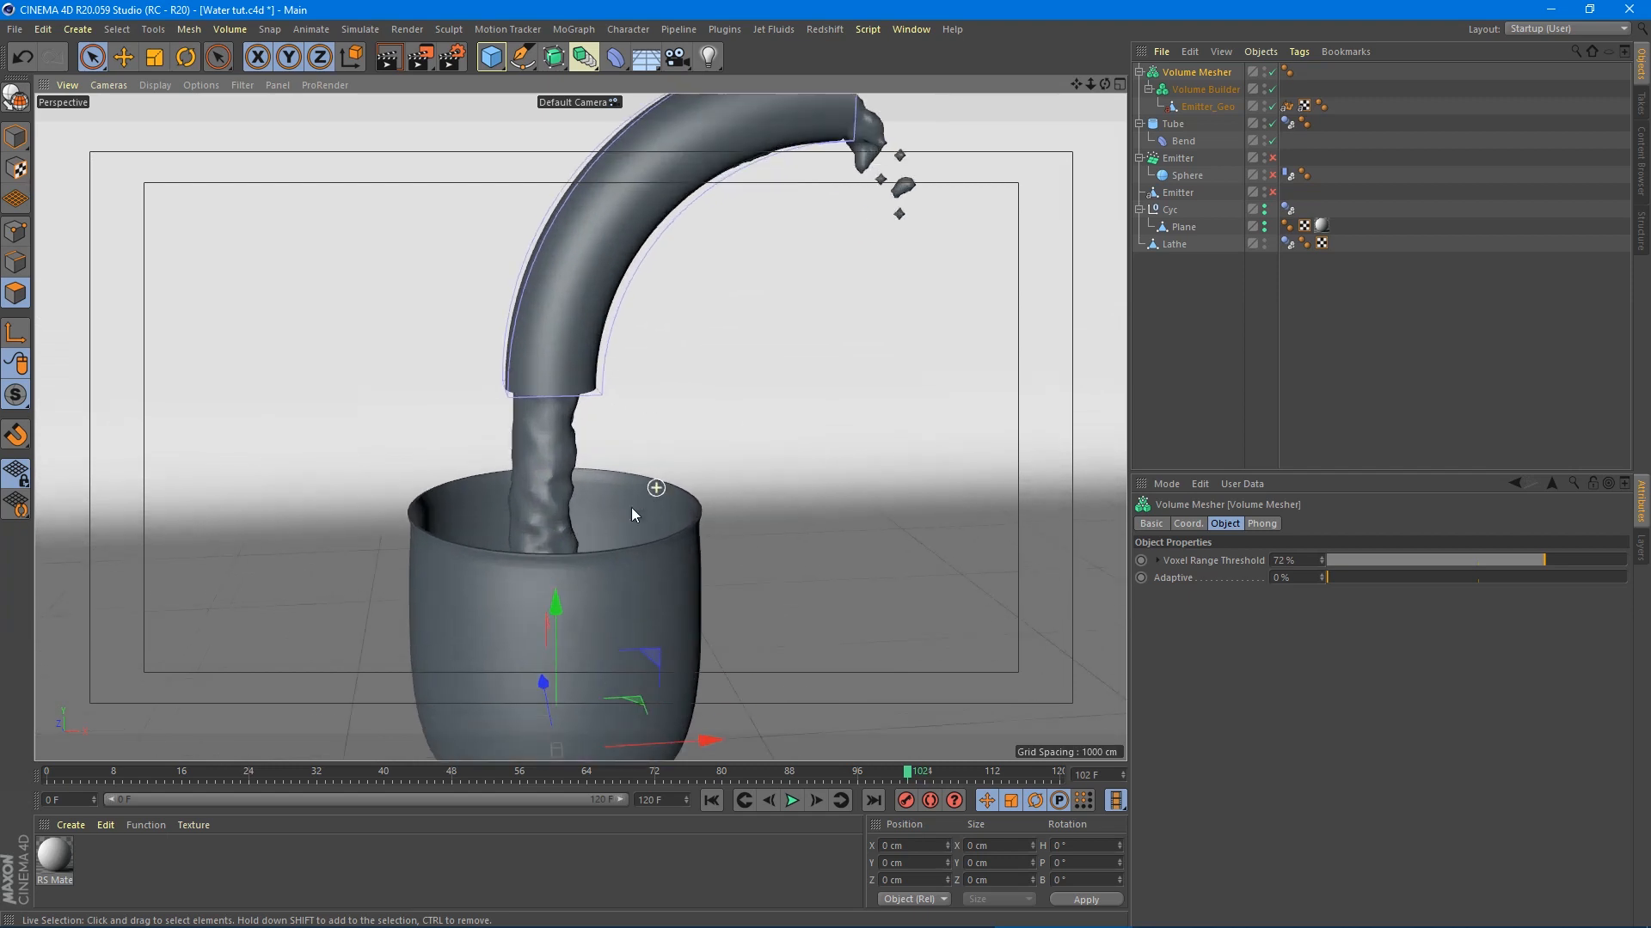
middle_click_drag(568, 526, 533, 471, "alt")
left_click_drag(533, 471, 642, 411, "alt")
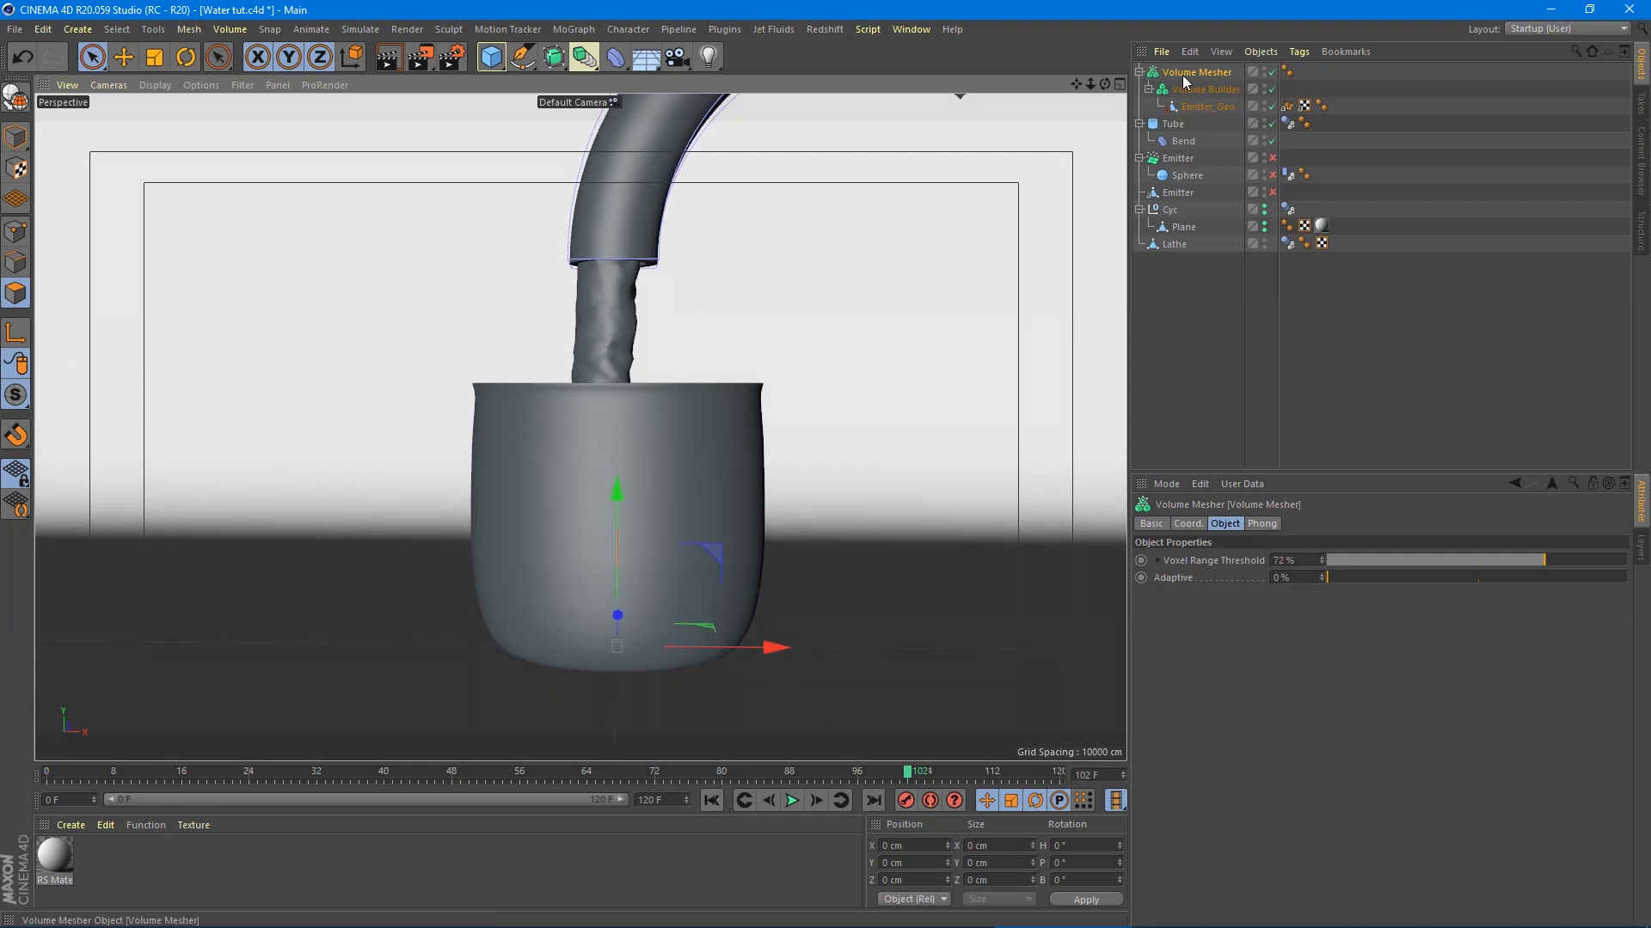
left_click(723, 795)
left_click(792, 801)
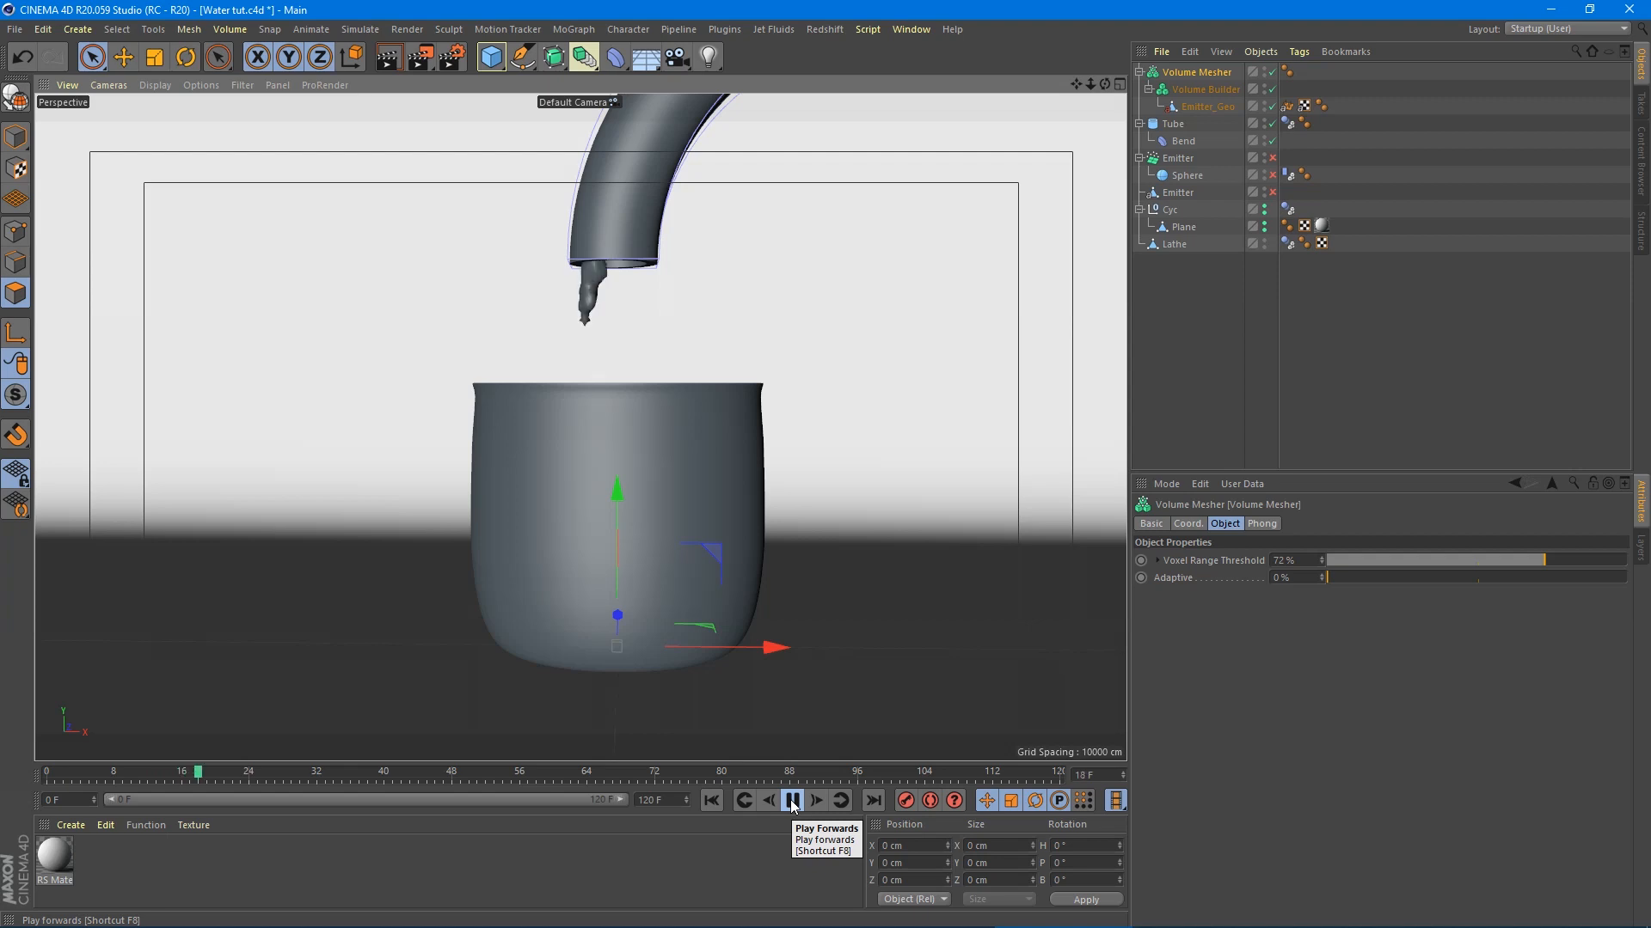
left_click(793, 801)
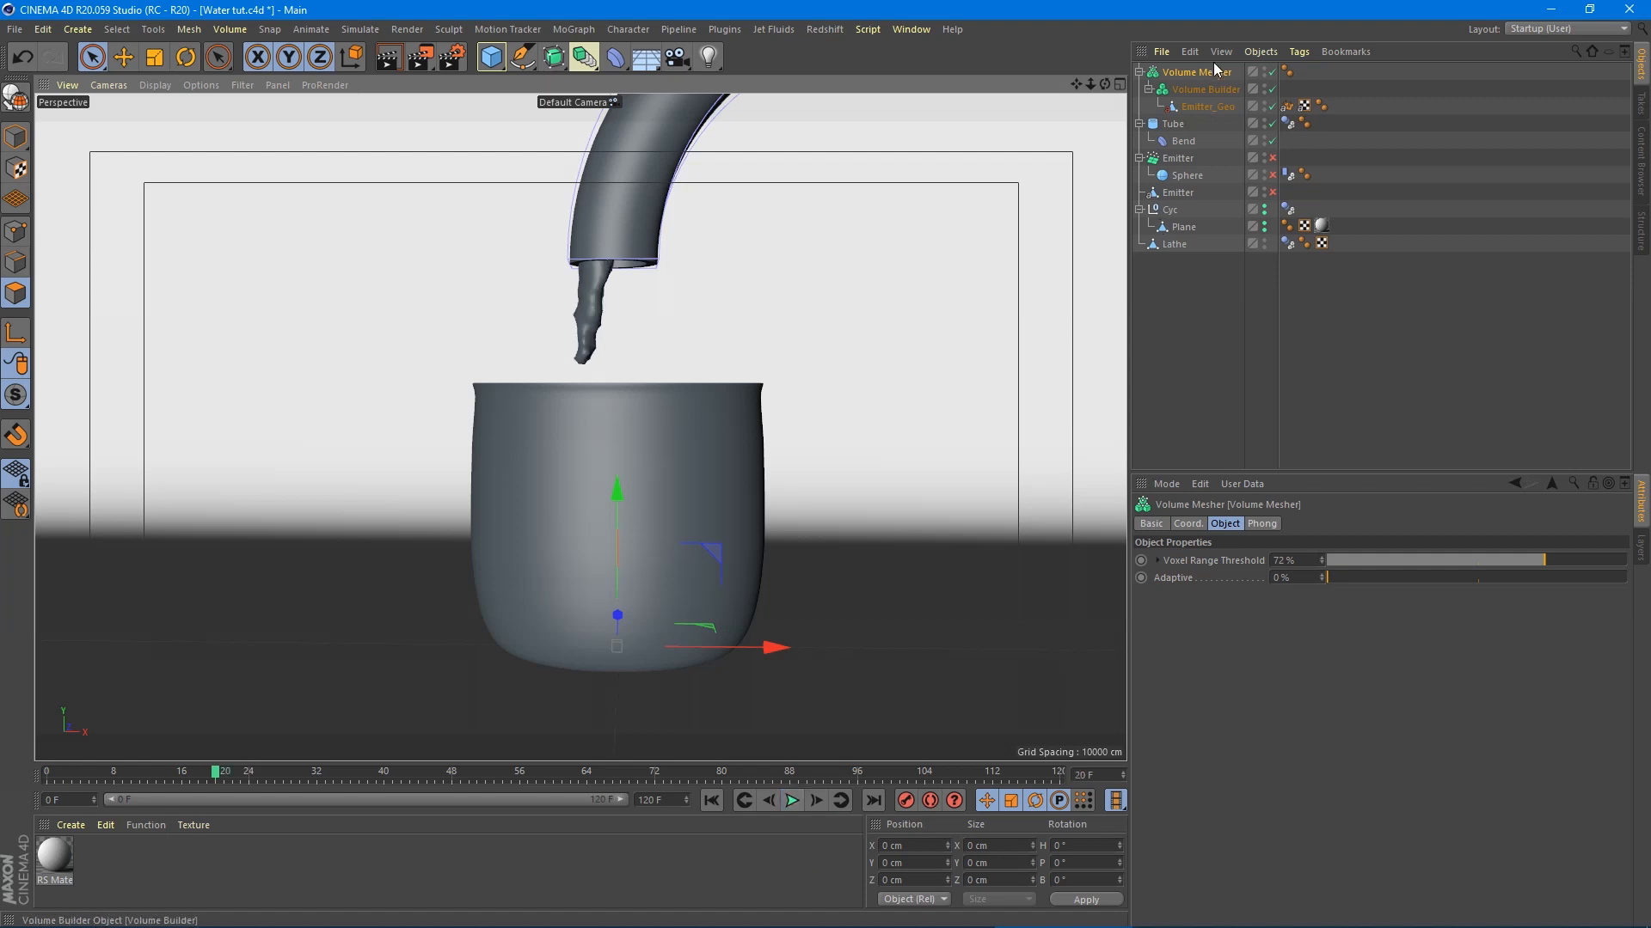
- Bake the Volume Mesher as Alembic and disable the original Volume Mesher, Volume Builder and Emitter_Geo
right_click(1188, 78)
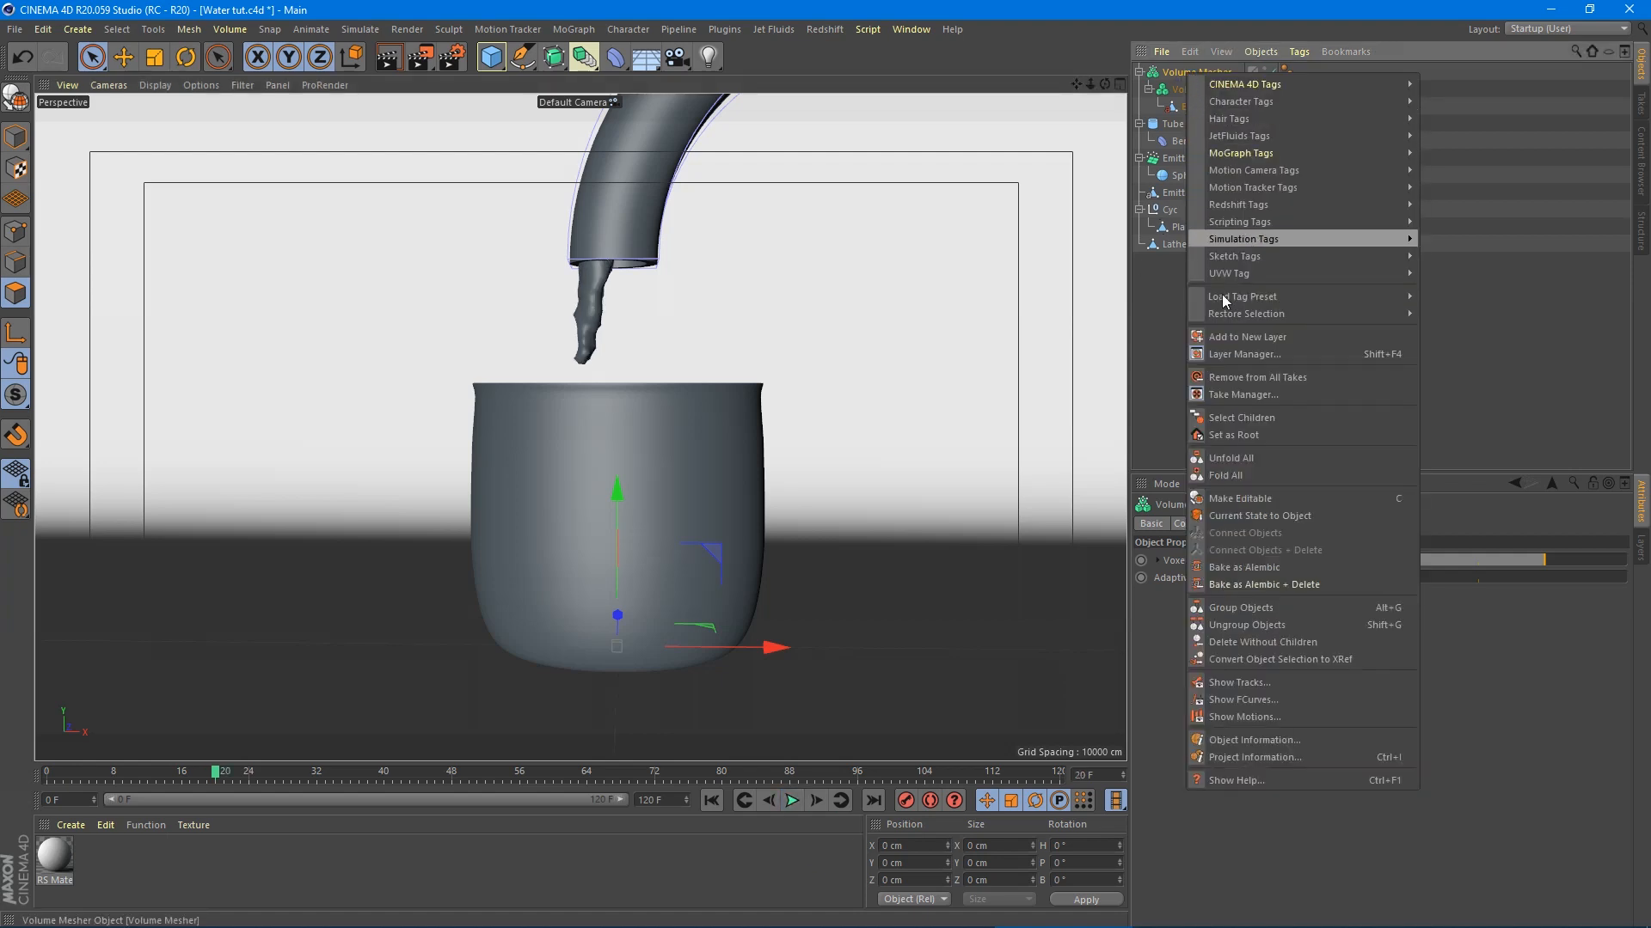
left_click(1215, 568)
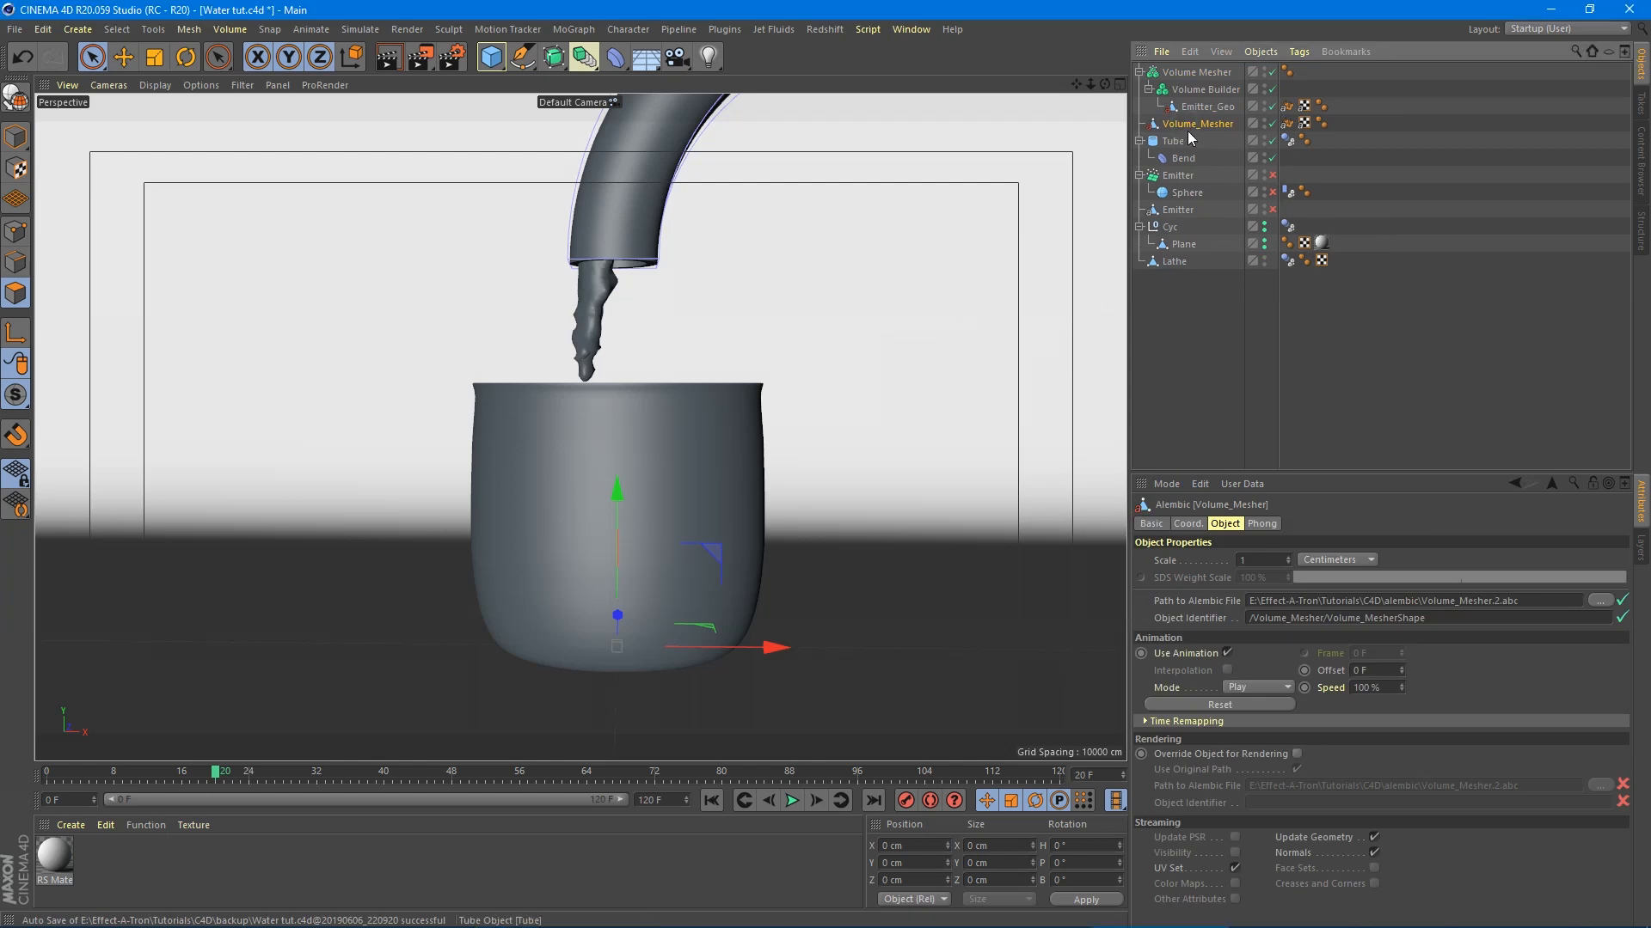
left_click(1273, 106)
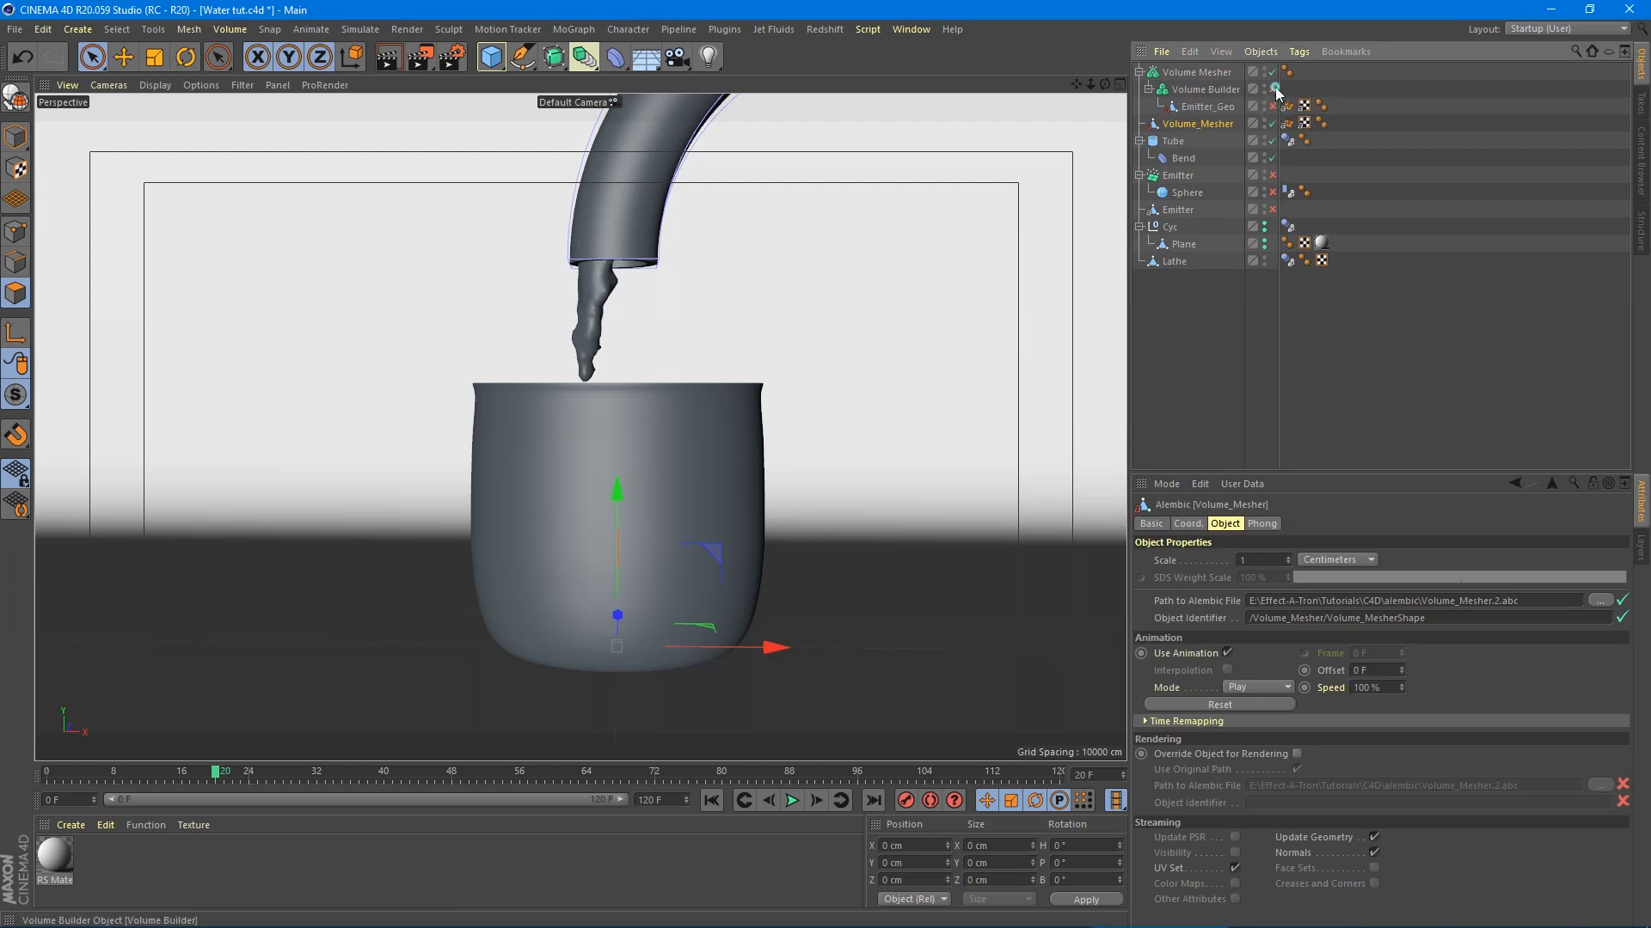
left_click(1273, 89)
left_click(1272, 72)
- Play the baked water animation from frame 0 and stop it at frame 54
left_click(710, 801)
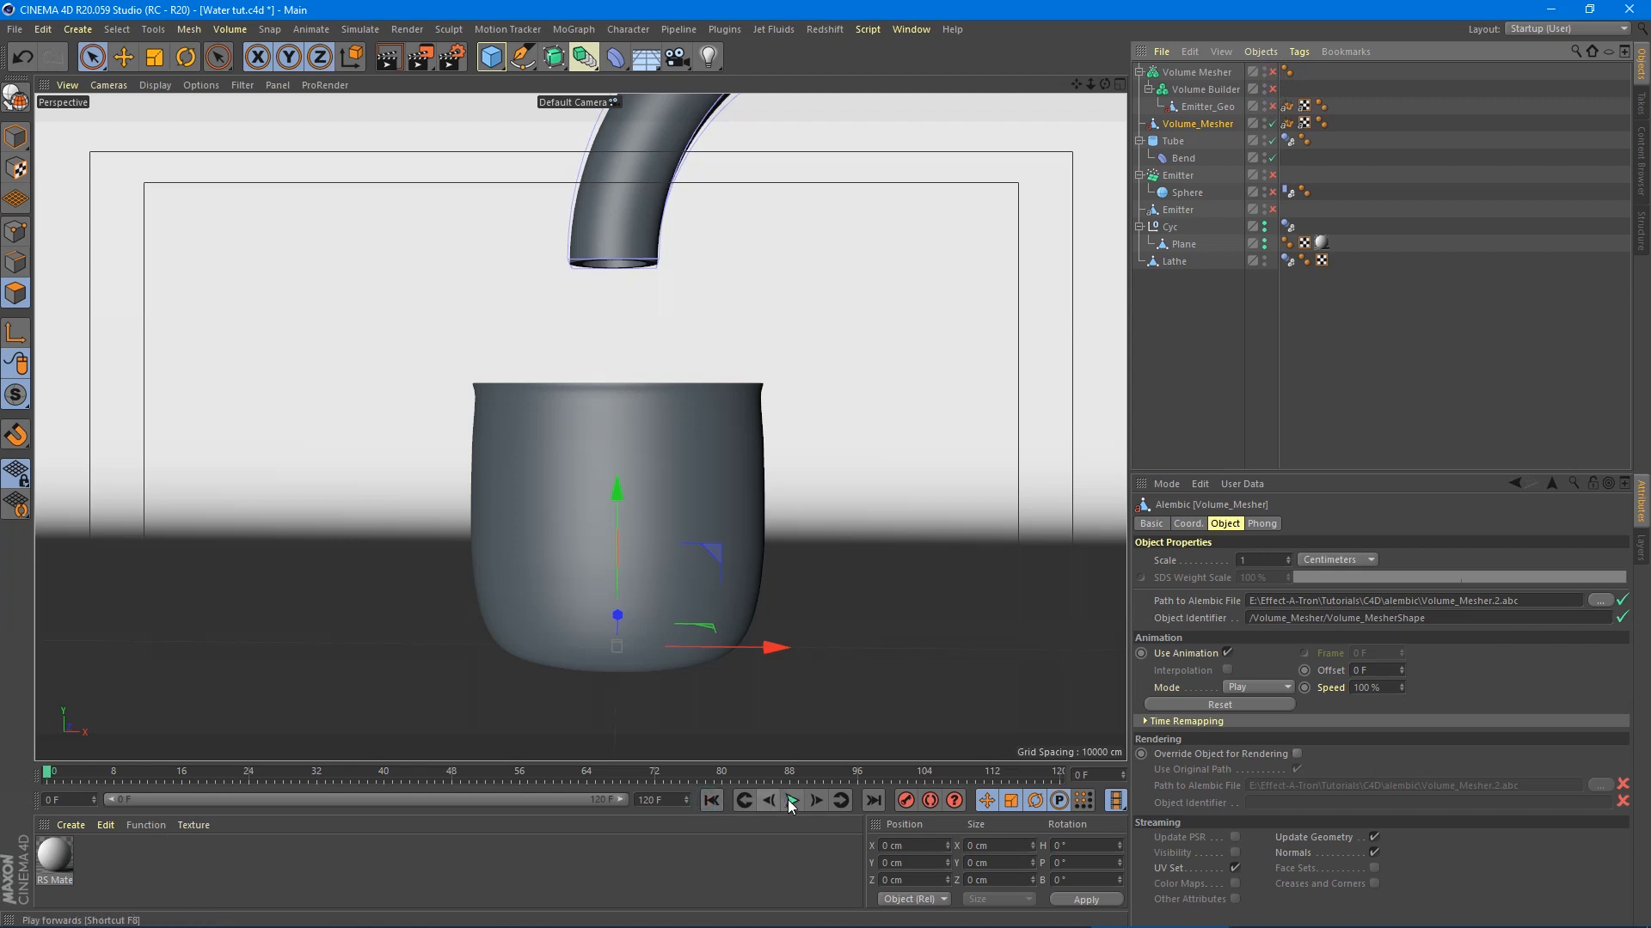
left_click(791, 800)
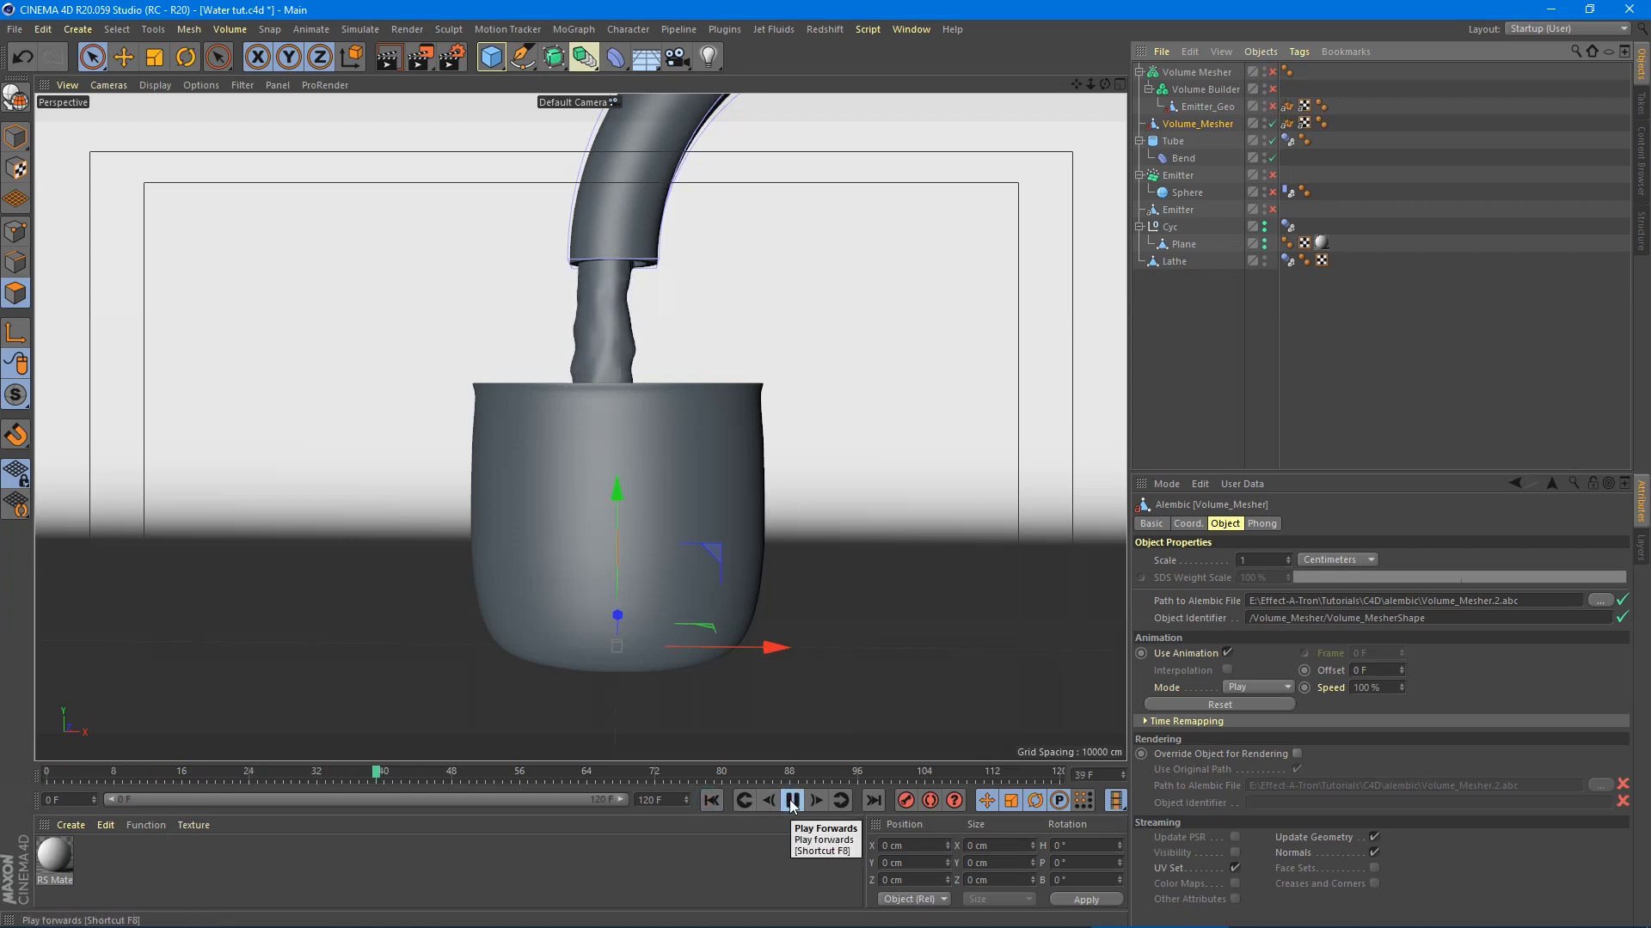
left_click(791, 800)
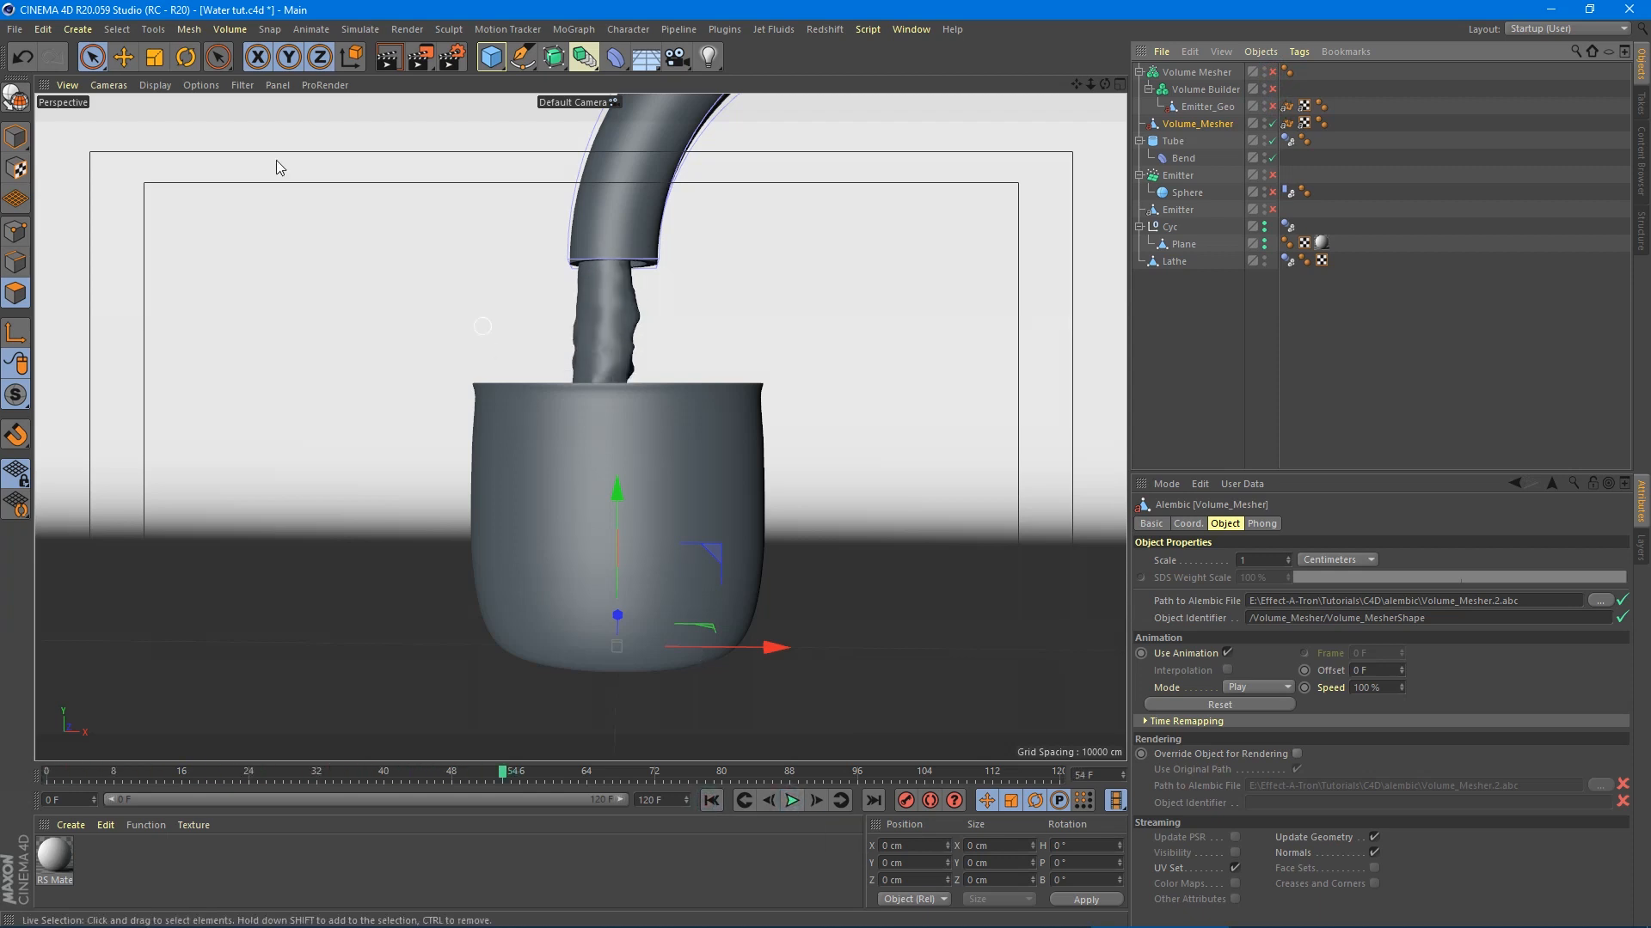
- Display the viewport objects shaded with their wireframe lines overlaid
left_click(154, 84)
left_click(167, 122)
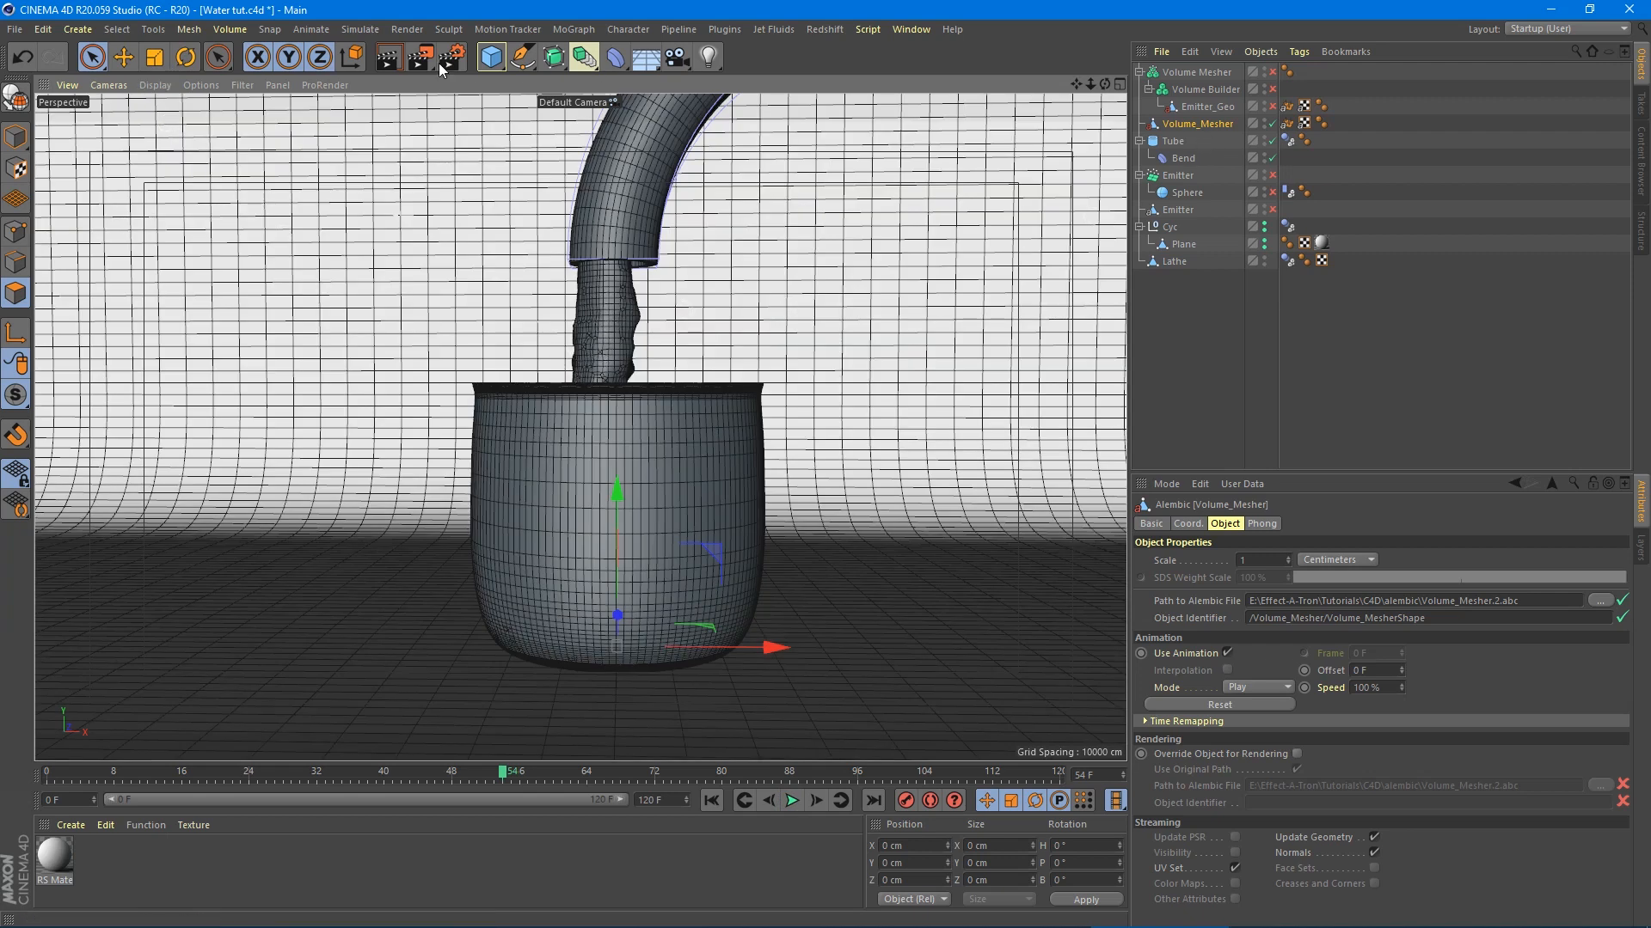
- Place the baked Volume_Mesher under a Subdivision Surface with an editor subdivision level of 2
left_click(555, 58, "alt")
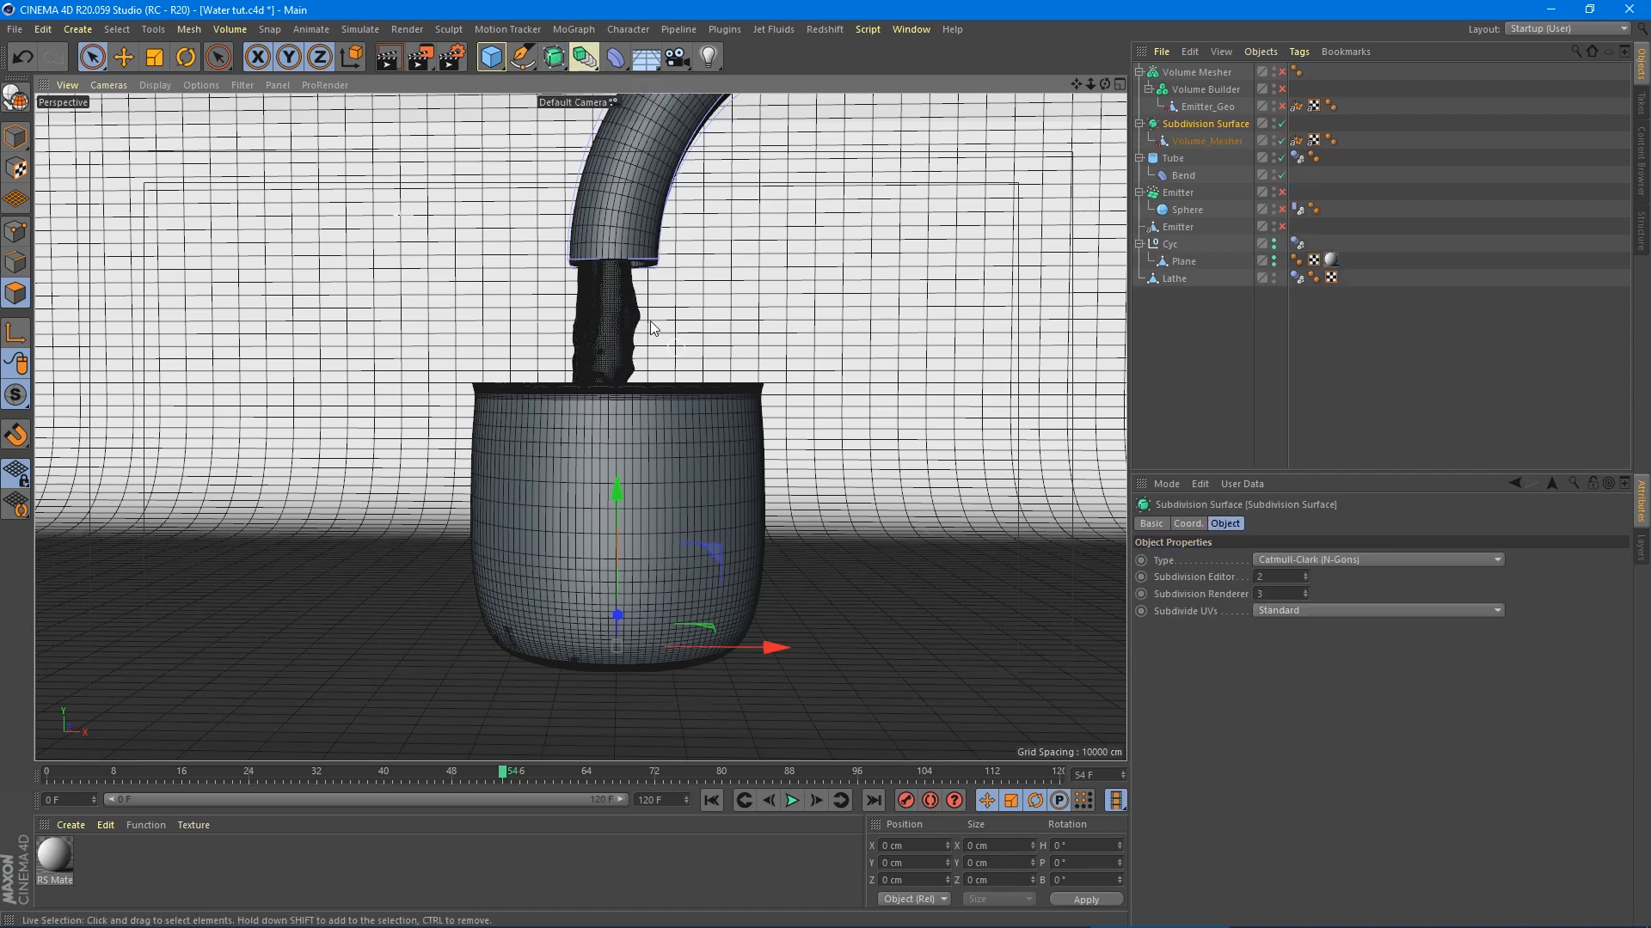
scroll(568, 348, "up", 3)
scroll(621, 348, "up", 5)
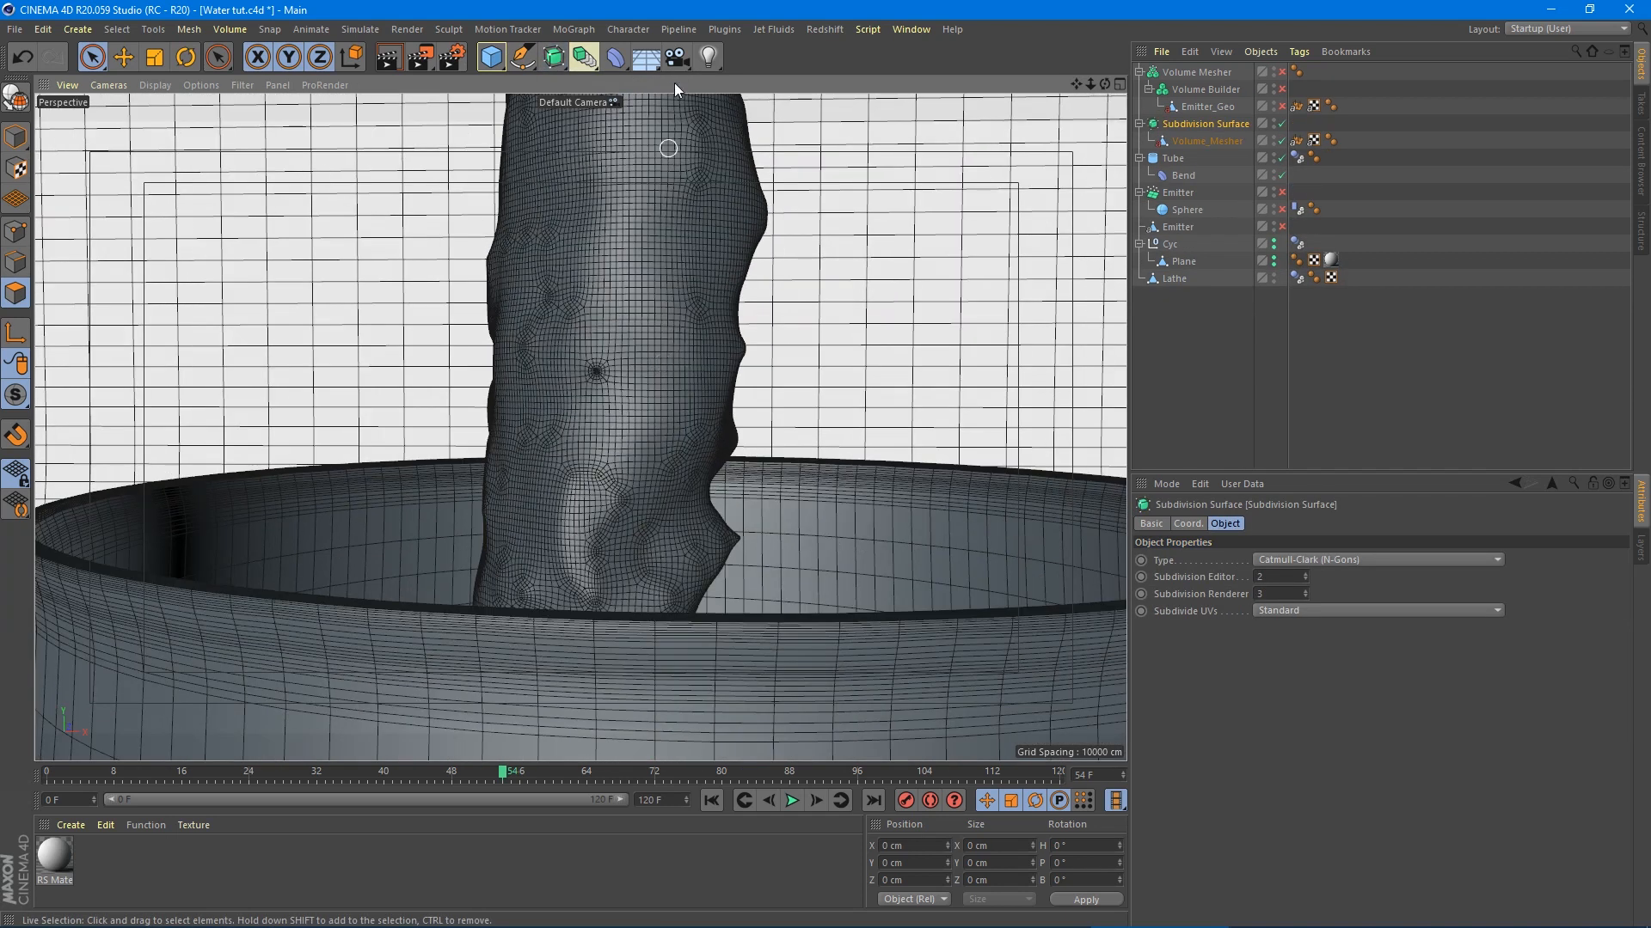
left_click(1305, 573)
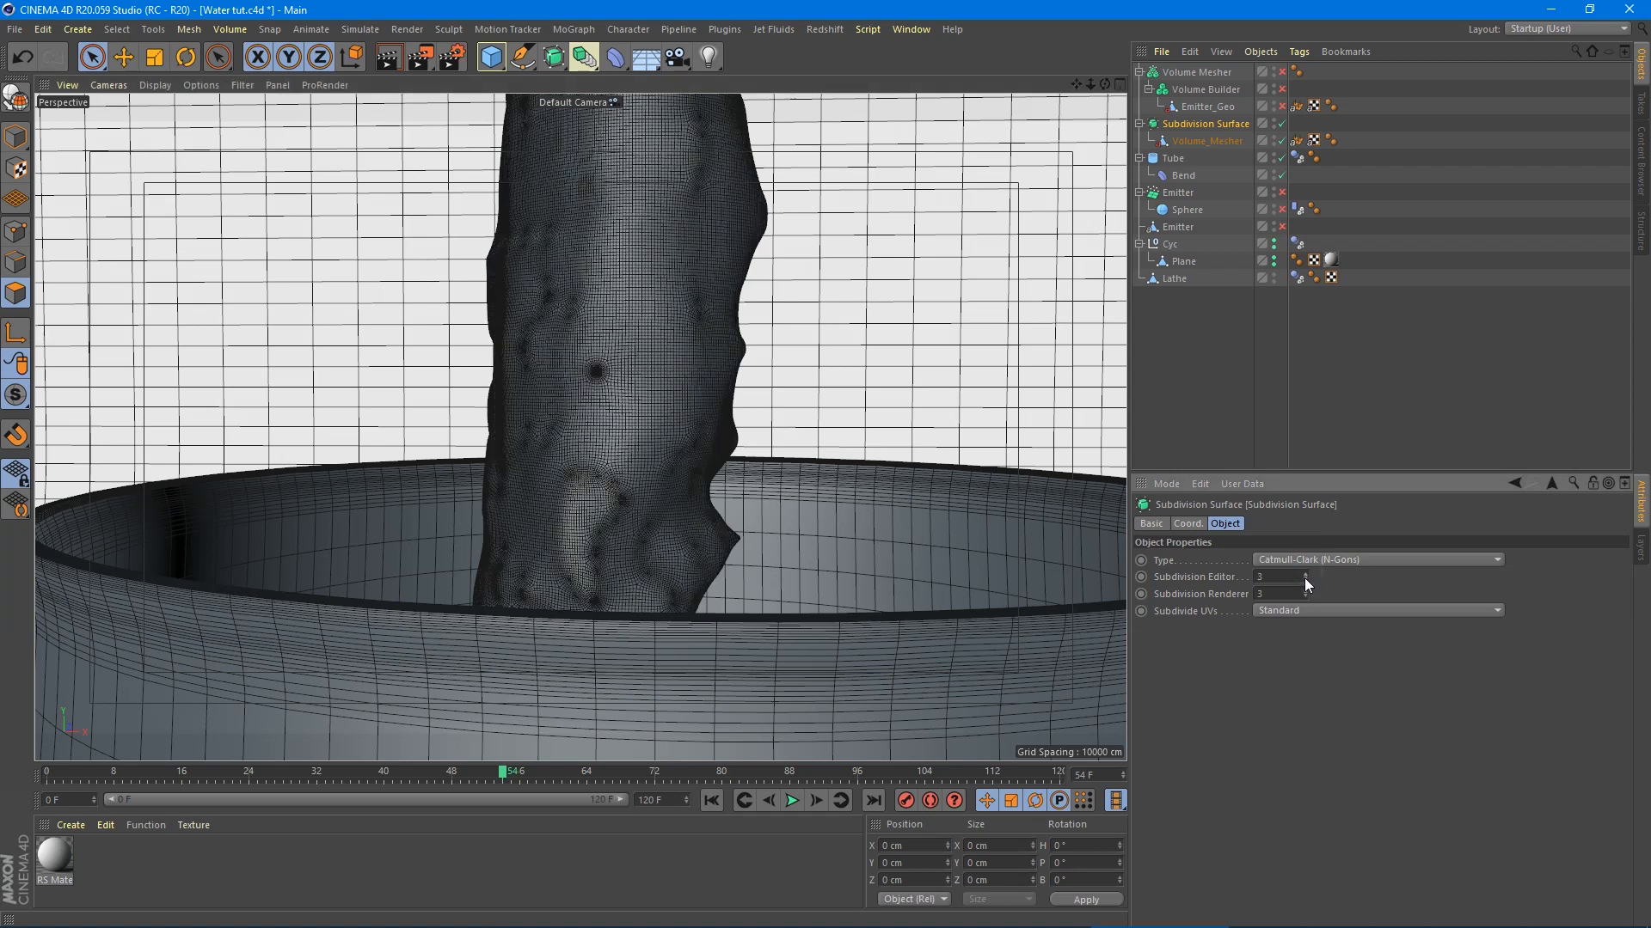
left_click(1305, 580)
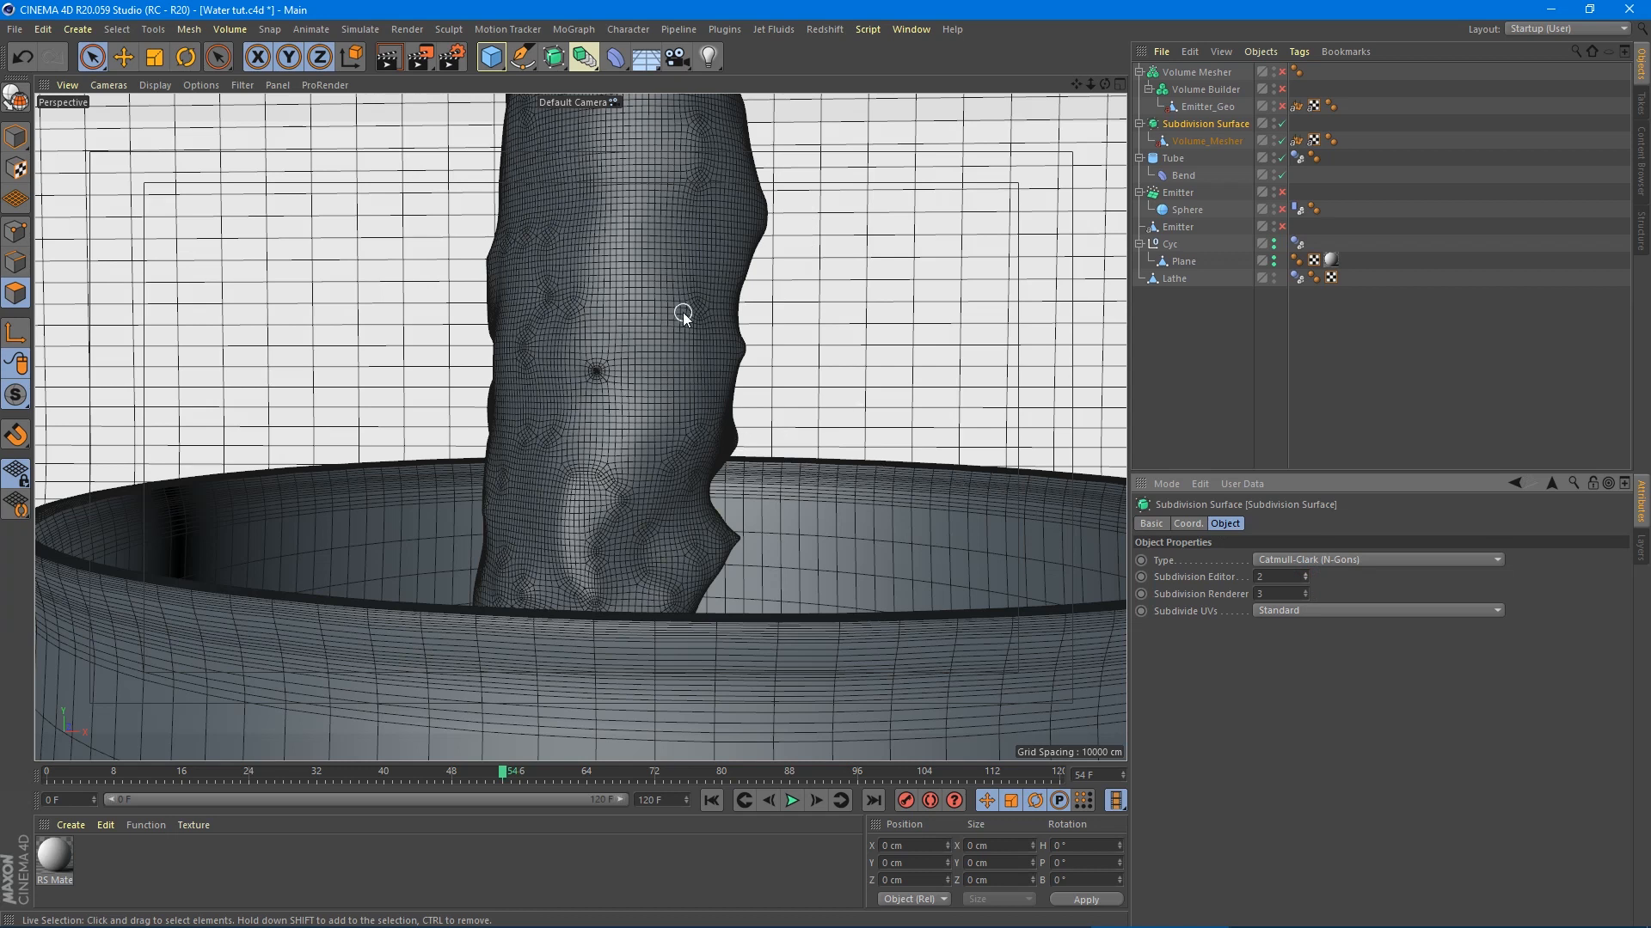
- Play the subdivided water animation from frame 0 and stop it at frame 65
scroll(693, 344, "down", 2)
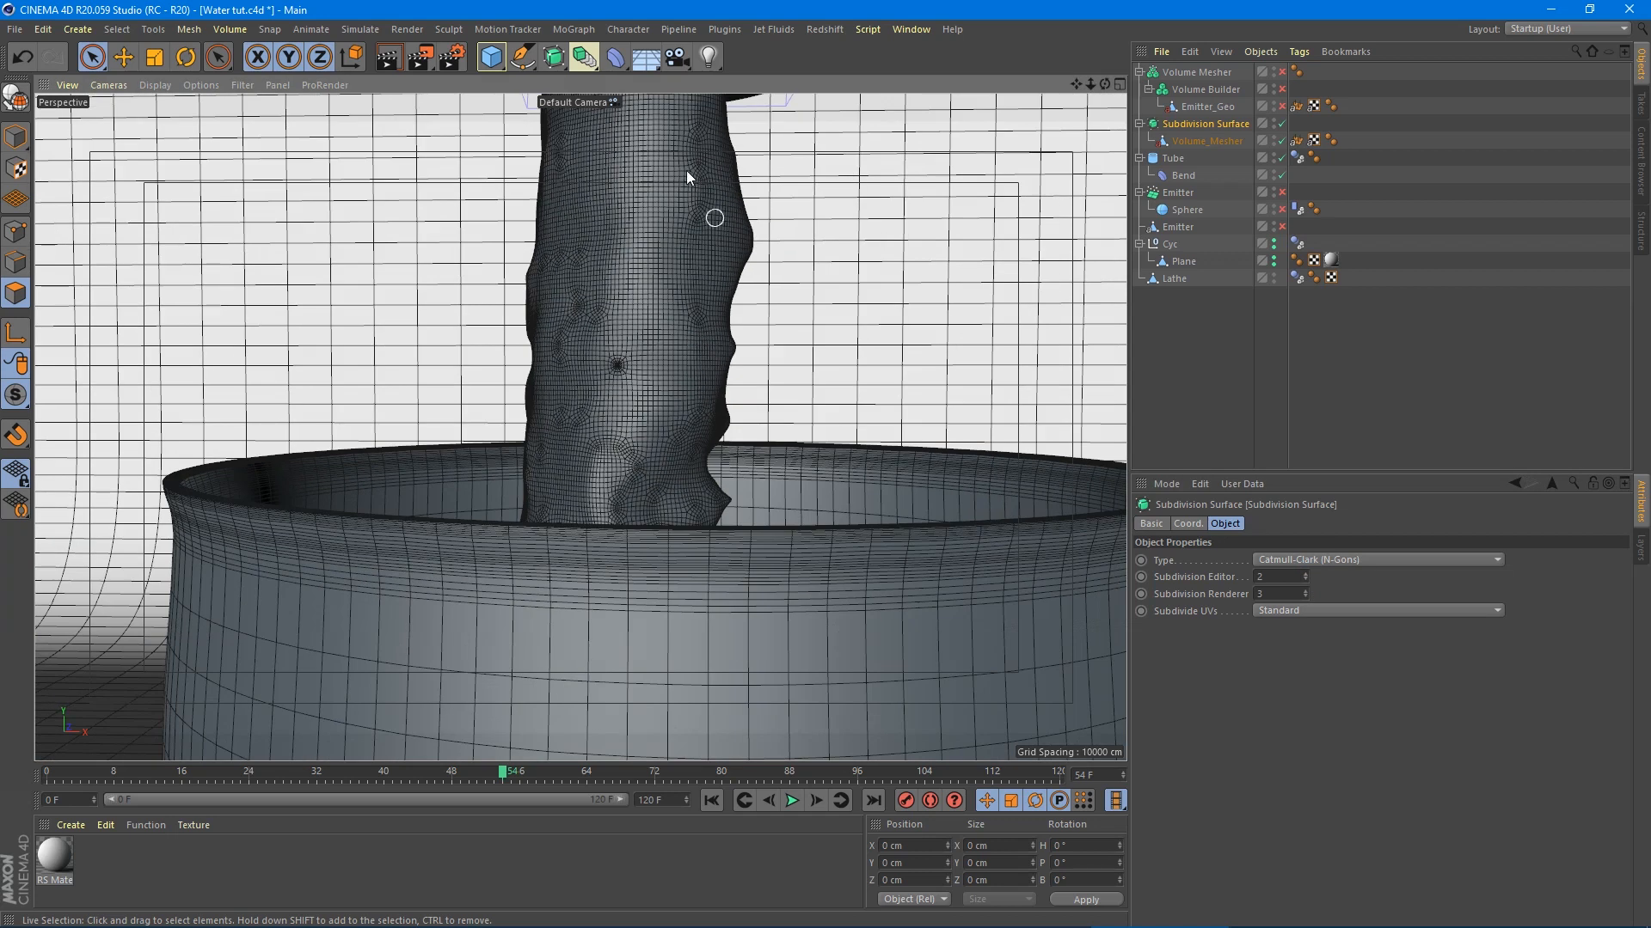
scroll(711, 345, "down", 3)
left_click_drag(786, 342, 741, 406, "alt")
right_click_drag(741, 406, 717, 453, "alt")
middle_click_drag(701, 450, 562, 435, "alt")
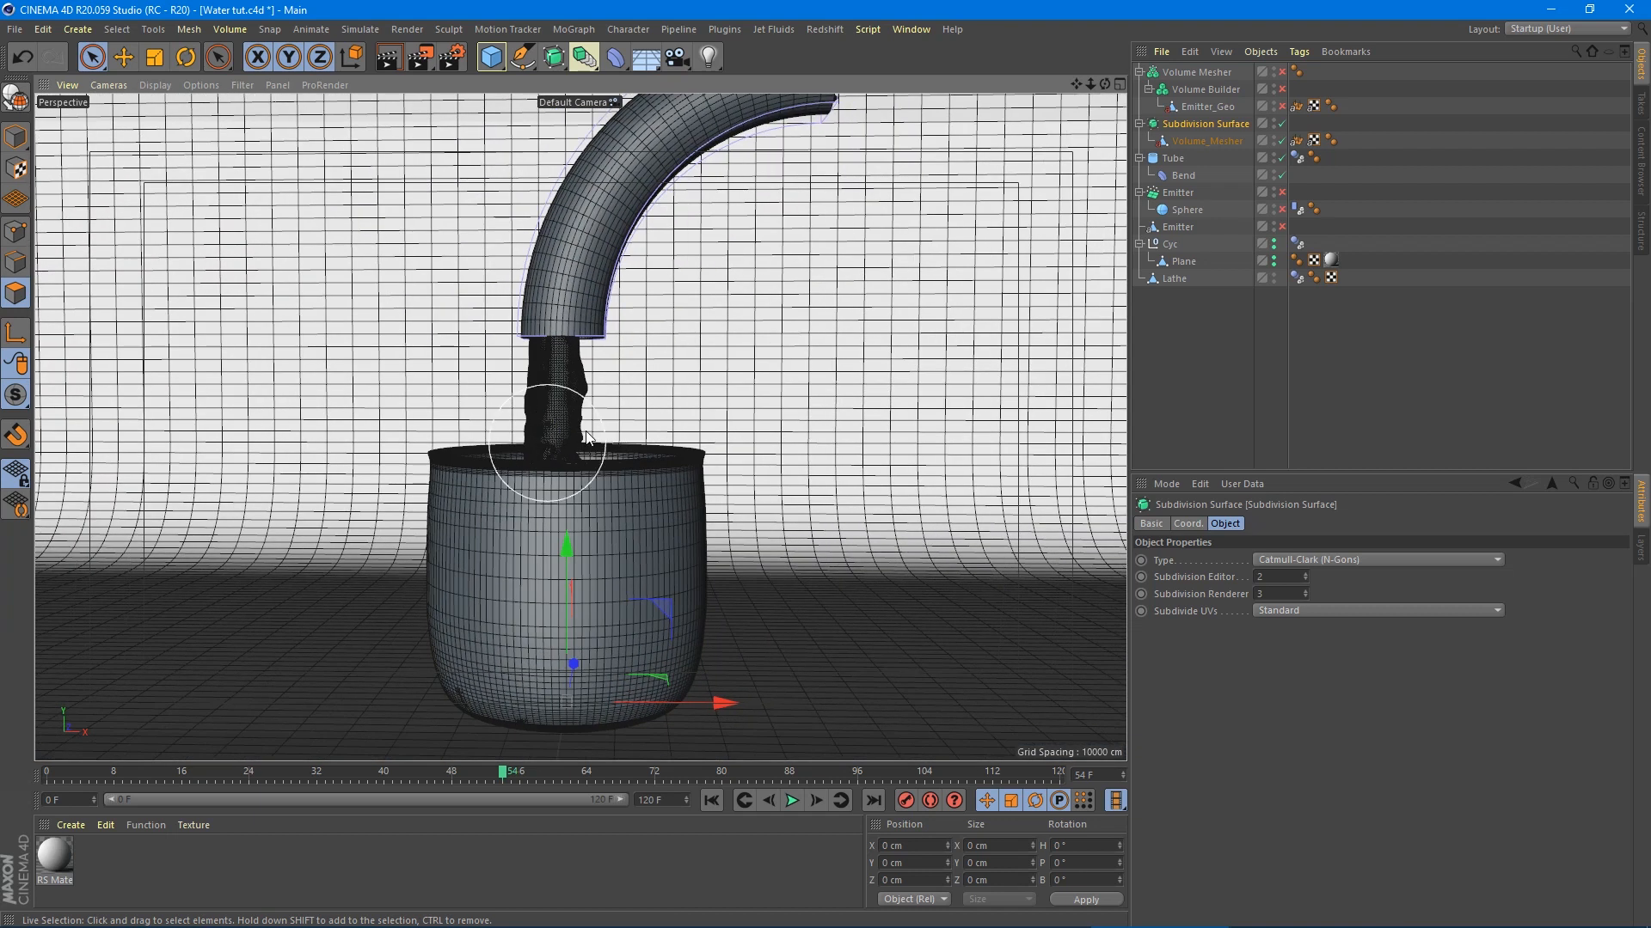
left_click(711, 800)
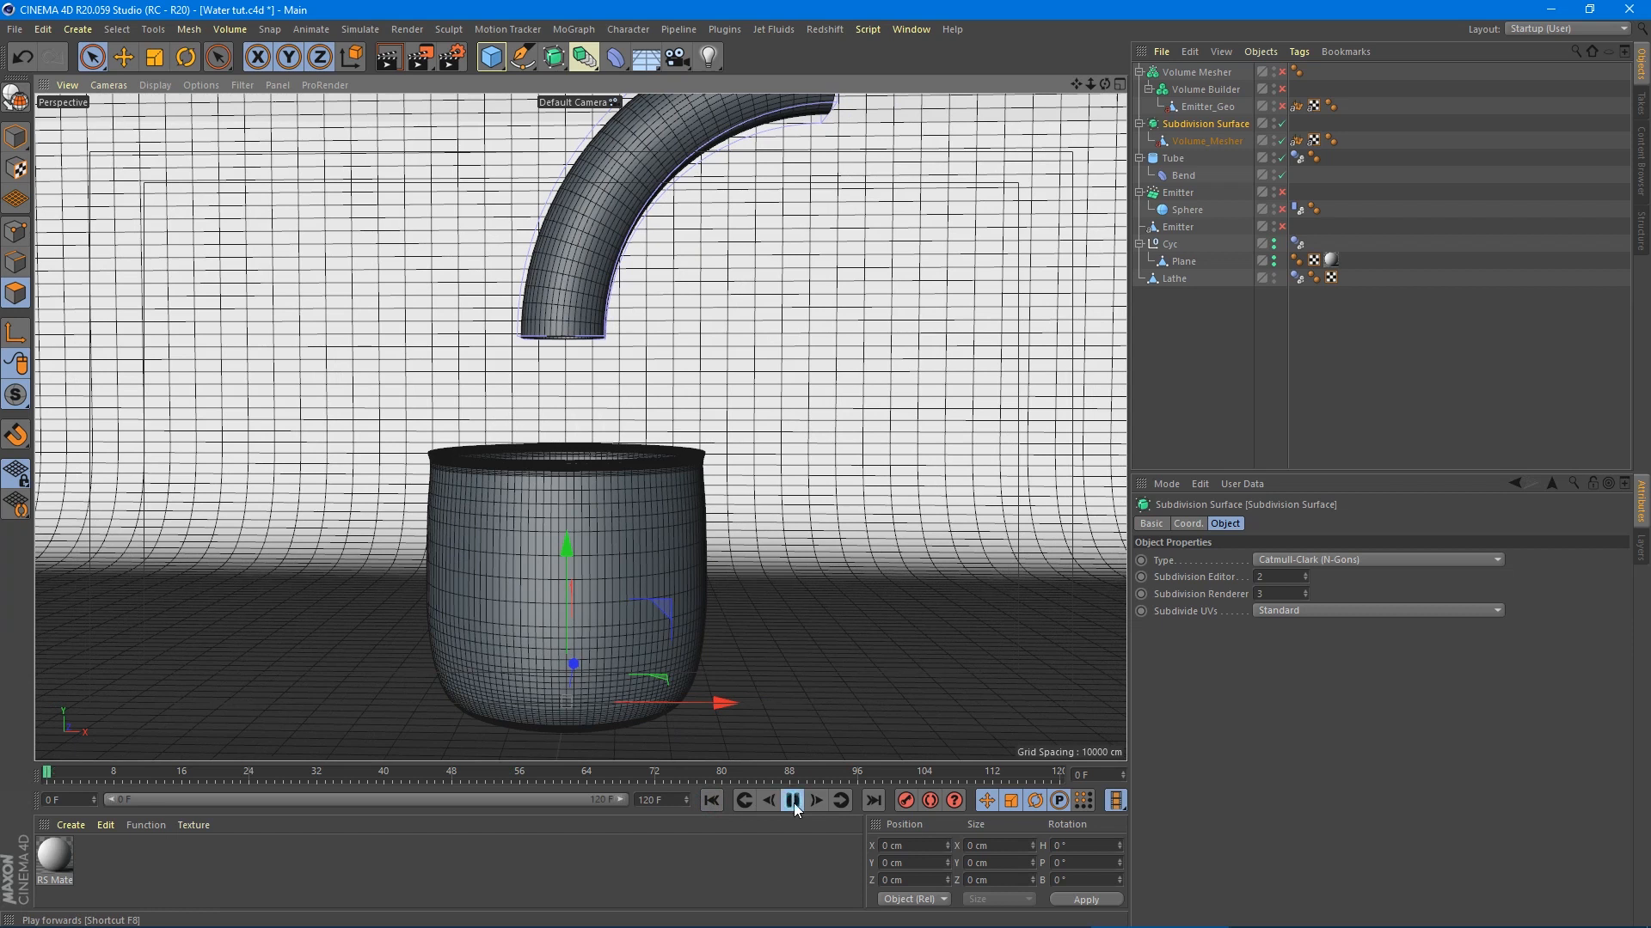
left_click(793, 802)
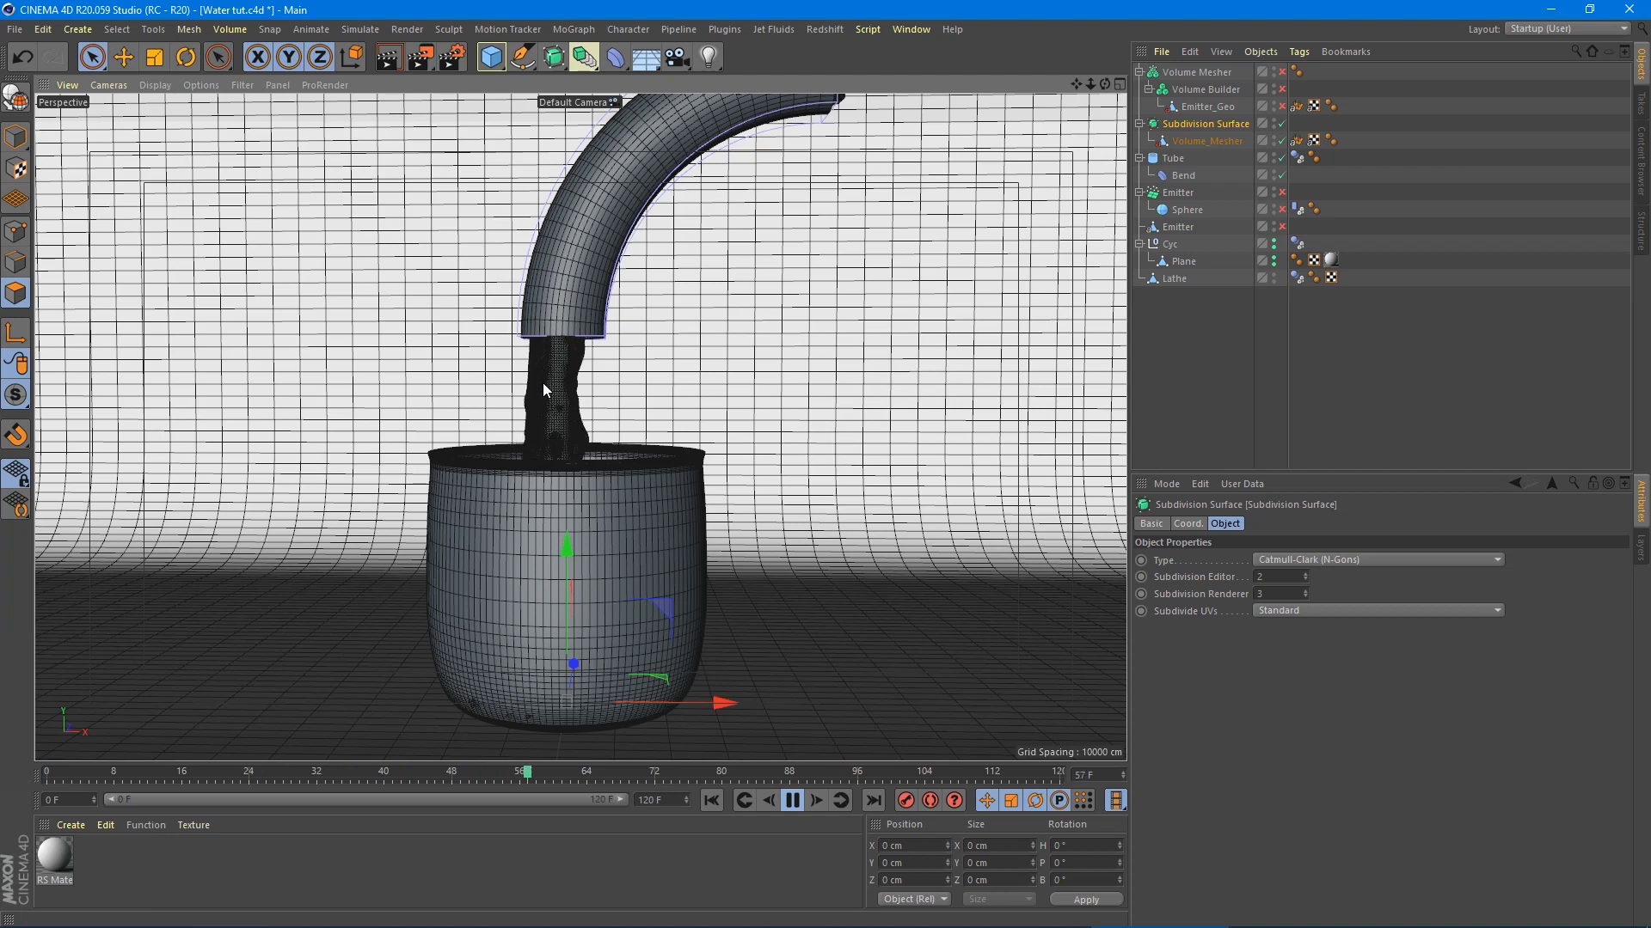
left_click(792, 801)
middle_click_drag(698, 552, 714, 539, "alt")
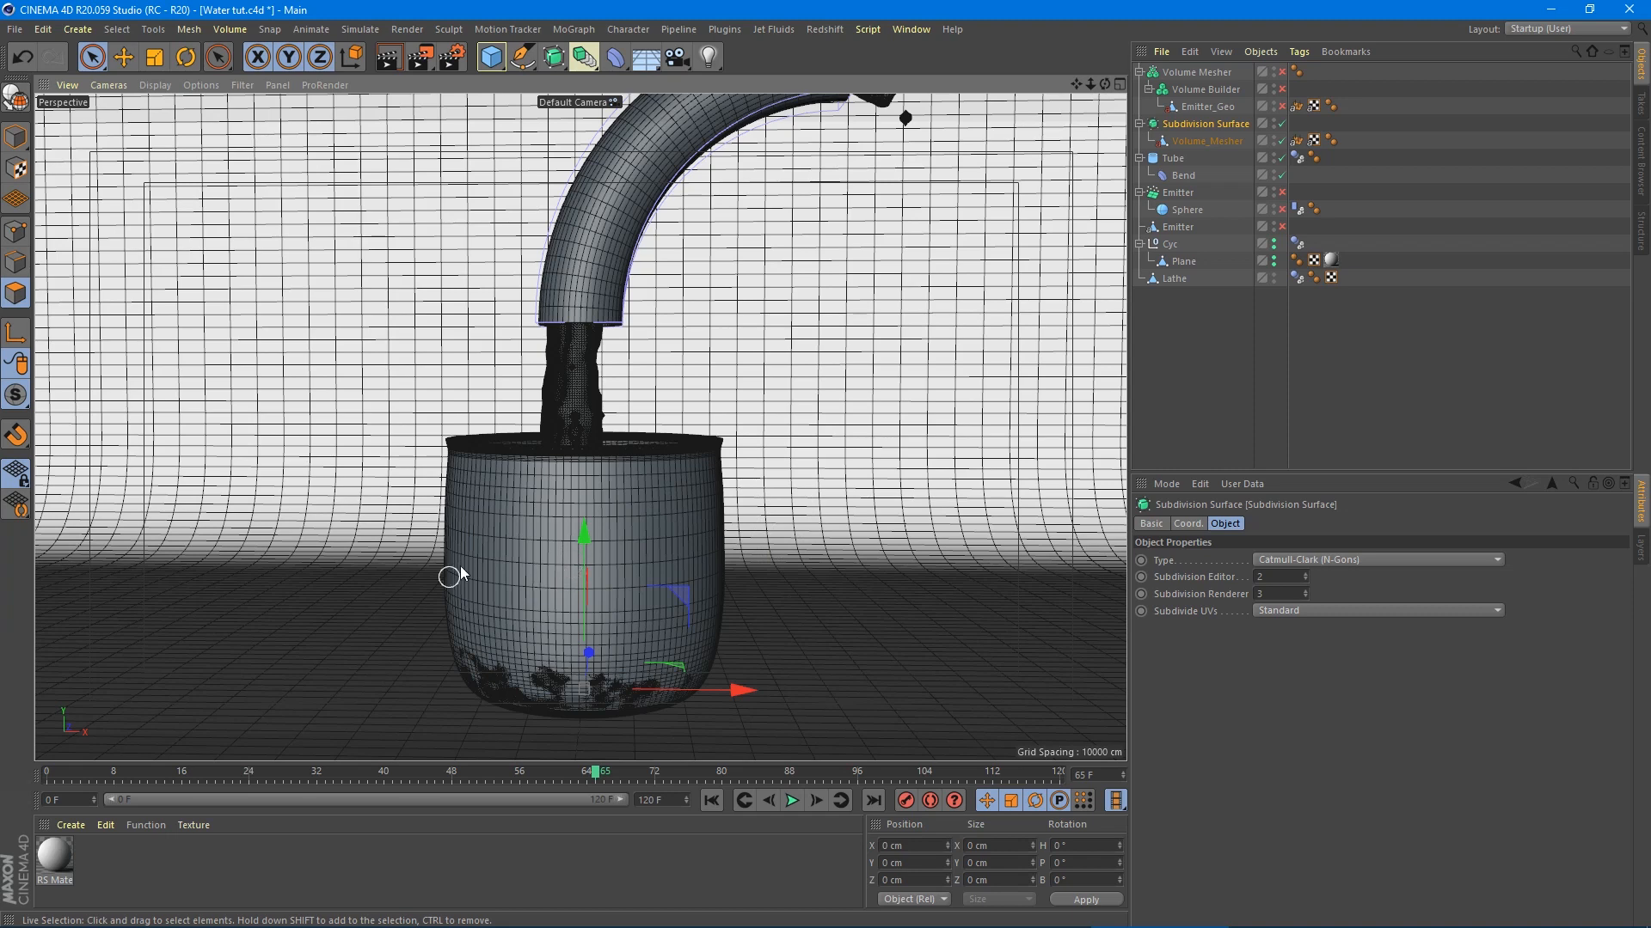
mouse_move(516, 530)
left_mouse_down("alt")
mouse_move(537, 519)
mouse_move(498, 555)
mouse_move(524, 533)
left_mouse_up("alt")
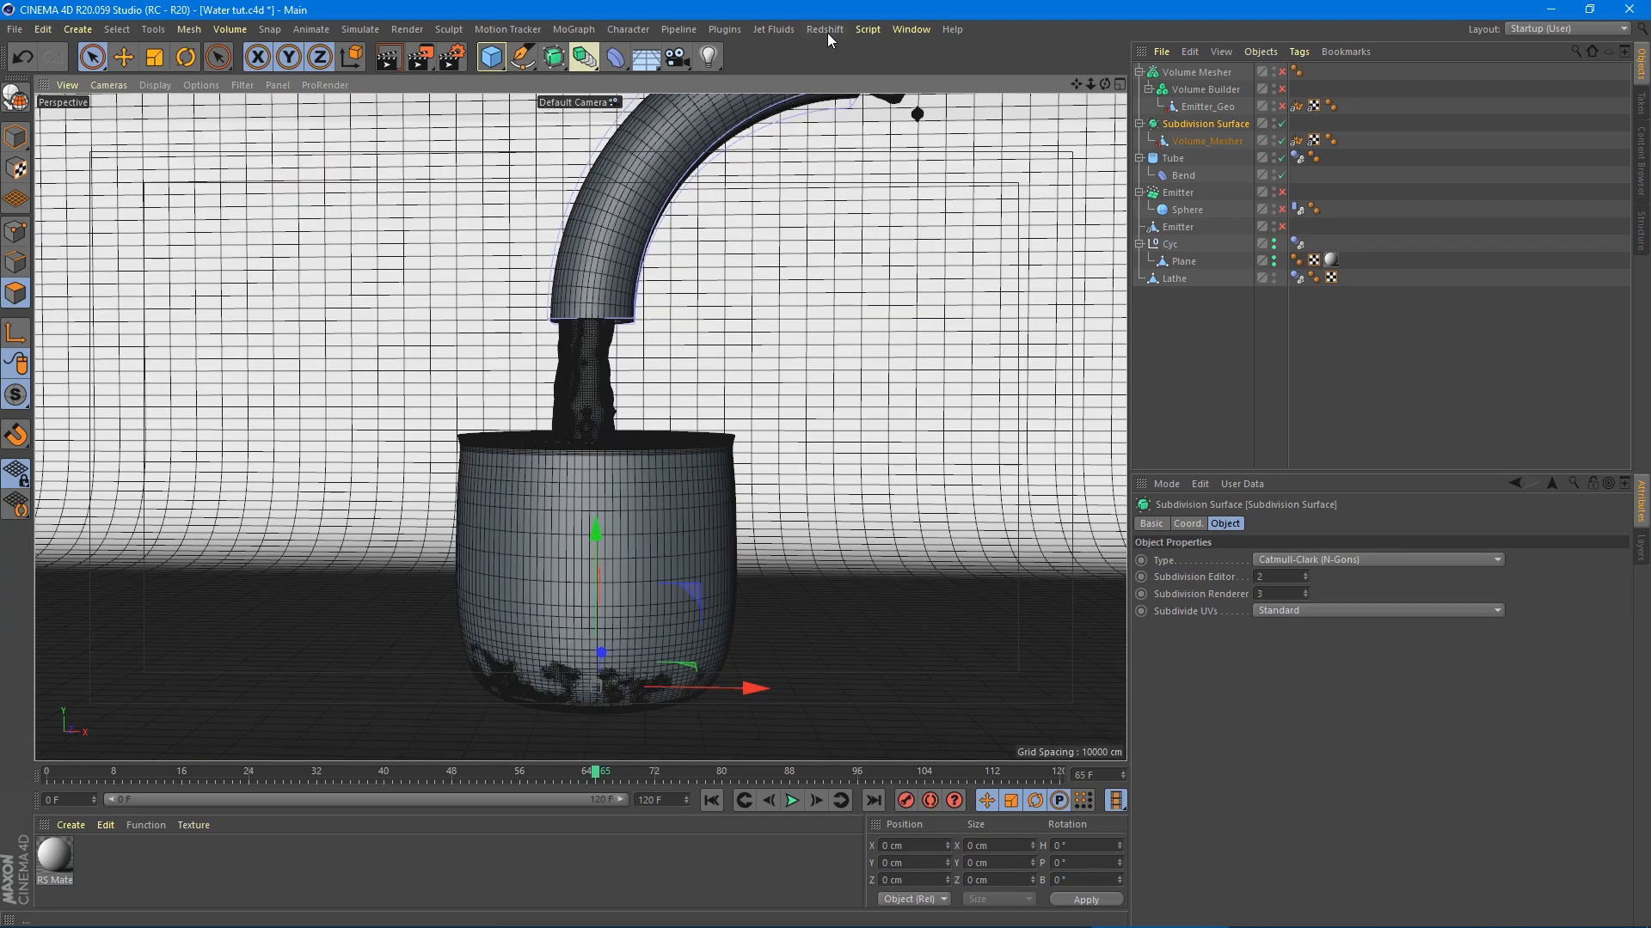
- Add a Redshift Dome Light and load BasicStudio2.hdr as its dome map, copying the image into the project
left_click(826, 30)
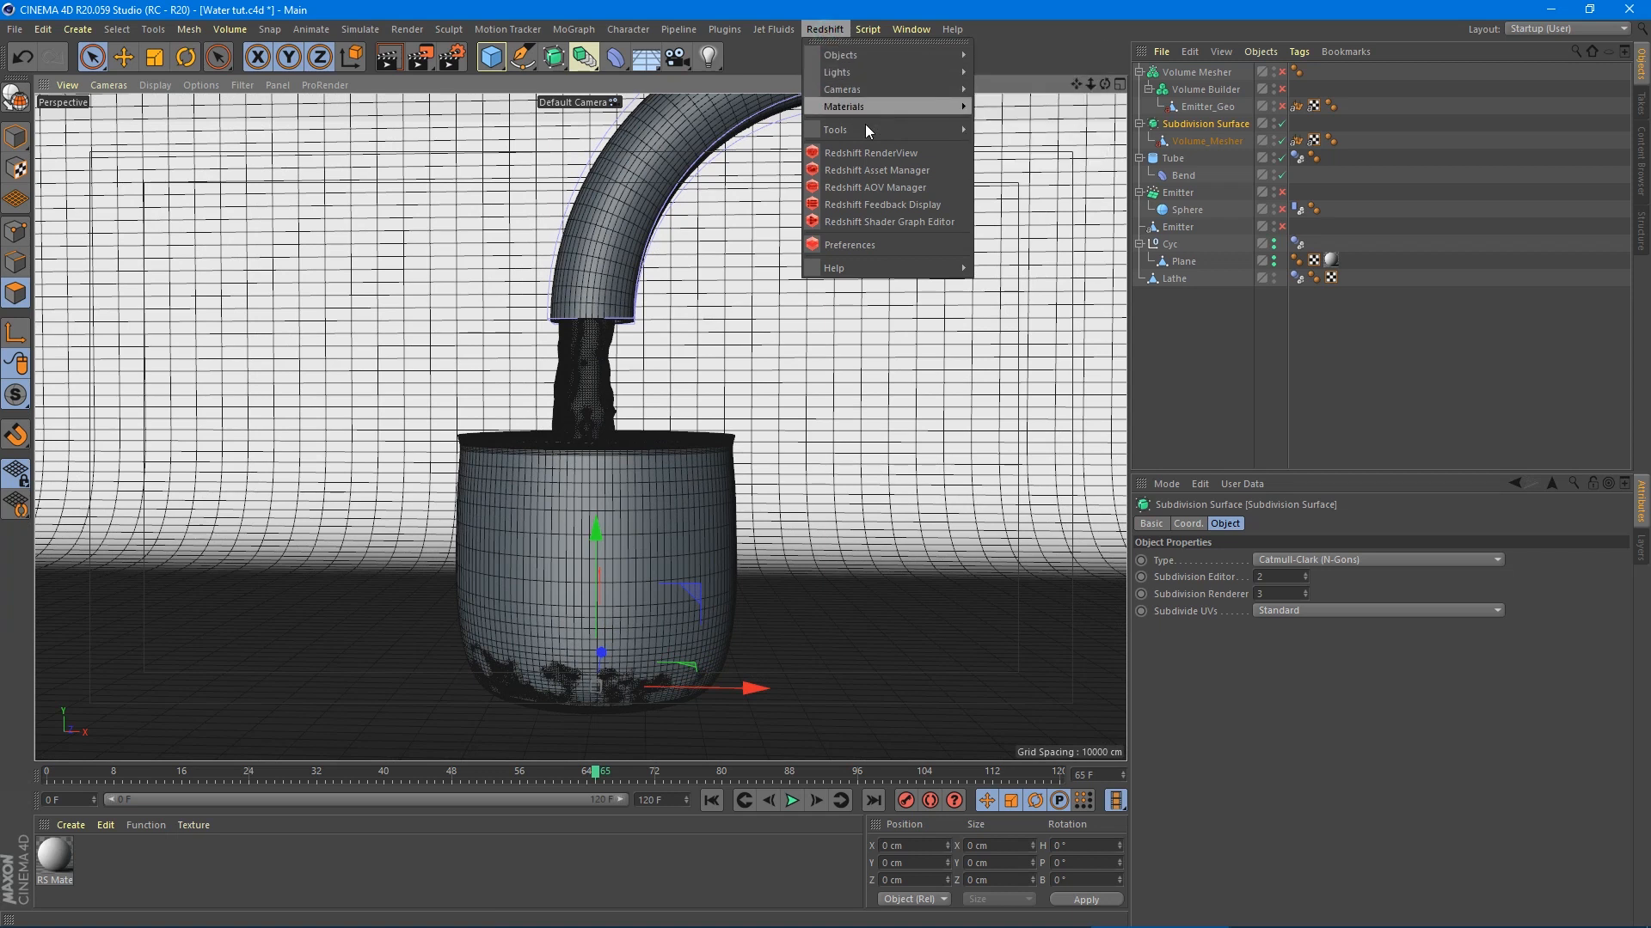
mouse_move(877, 57)
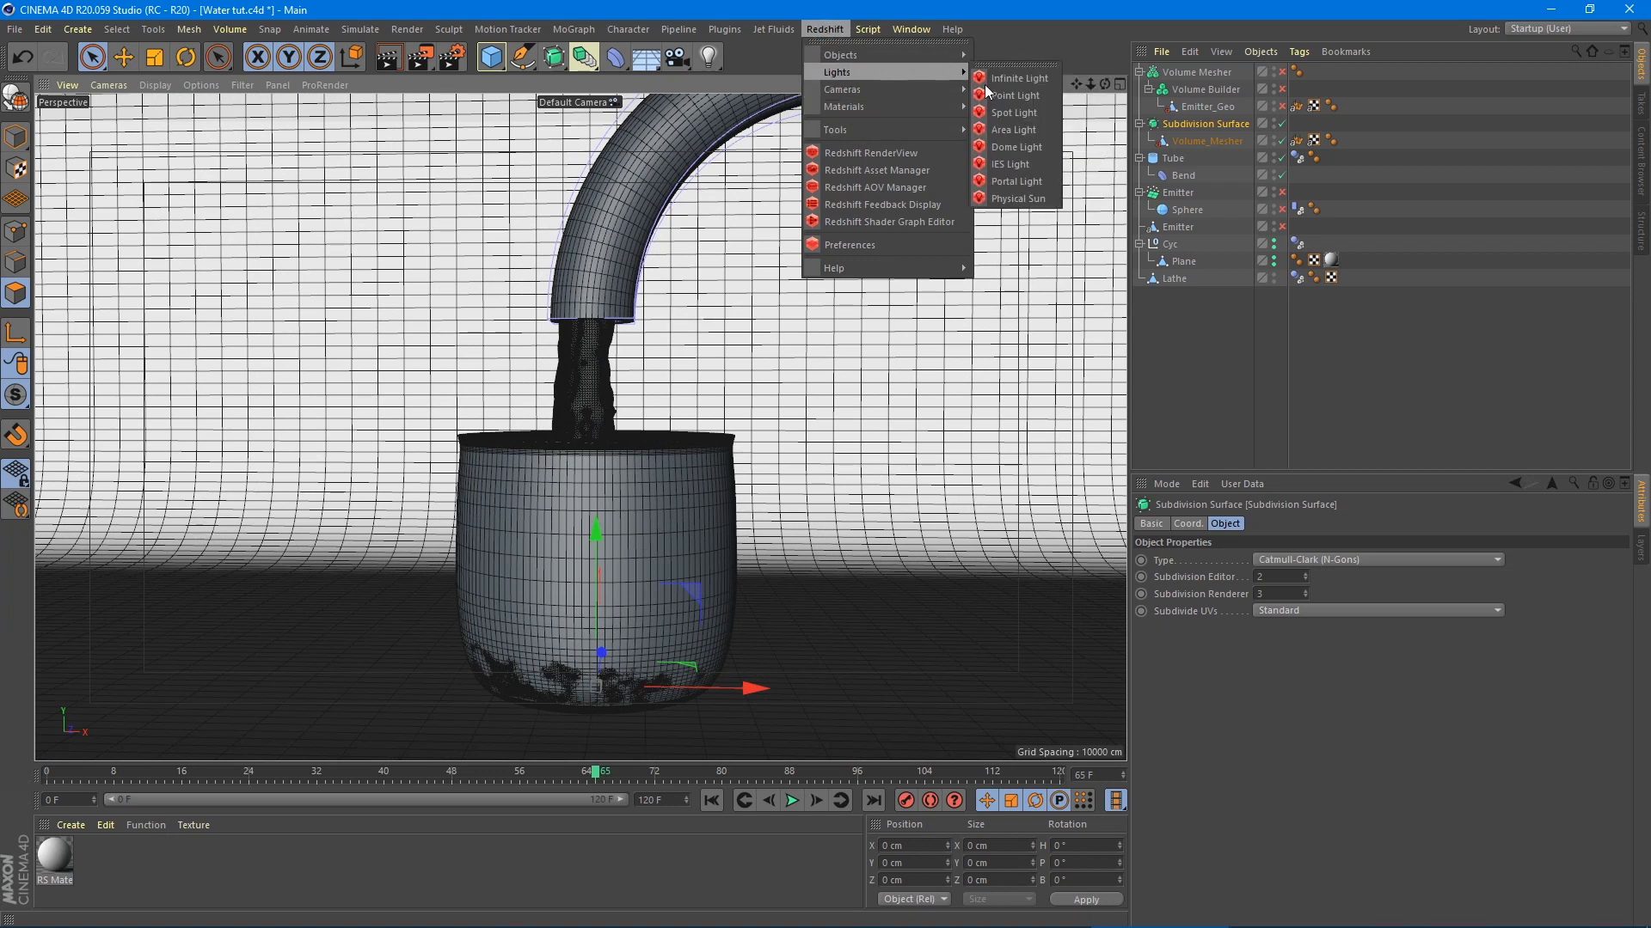
left_click(988, 153)
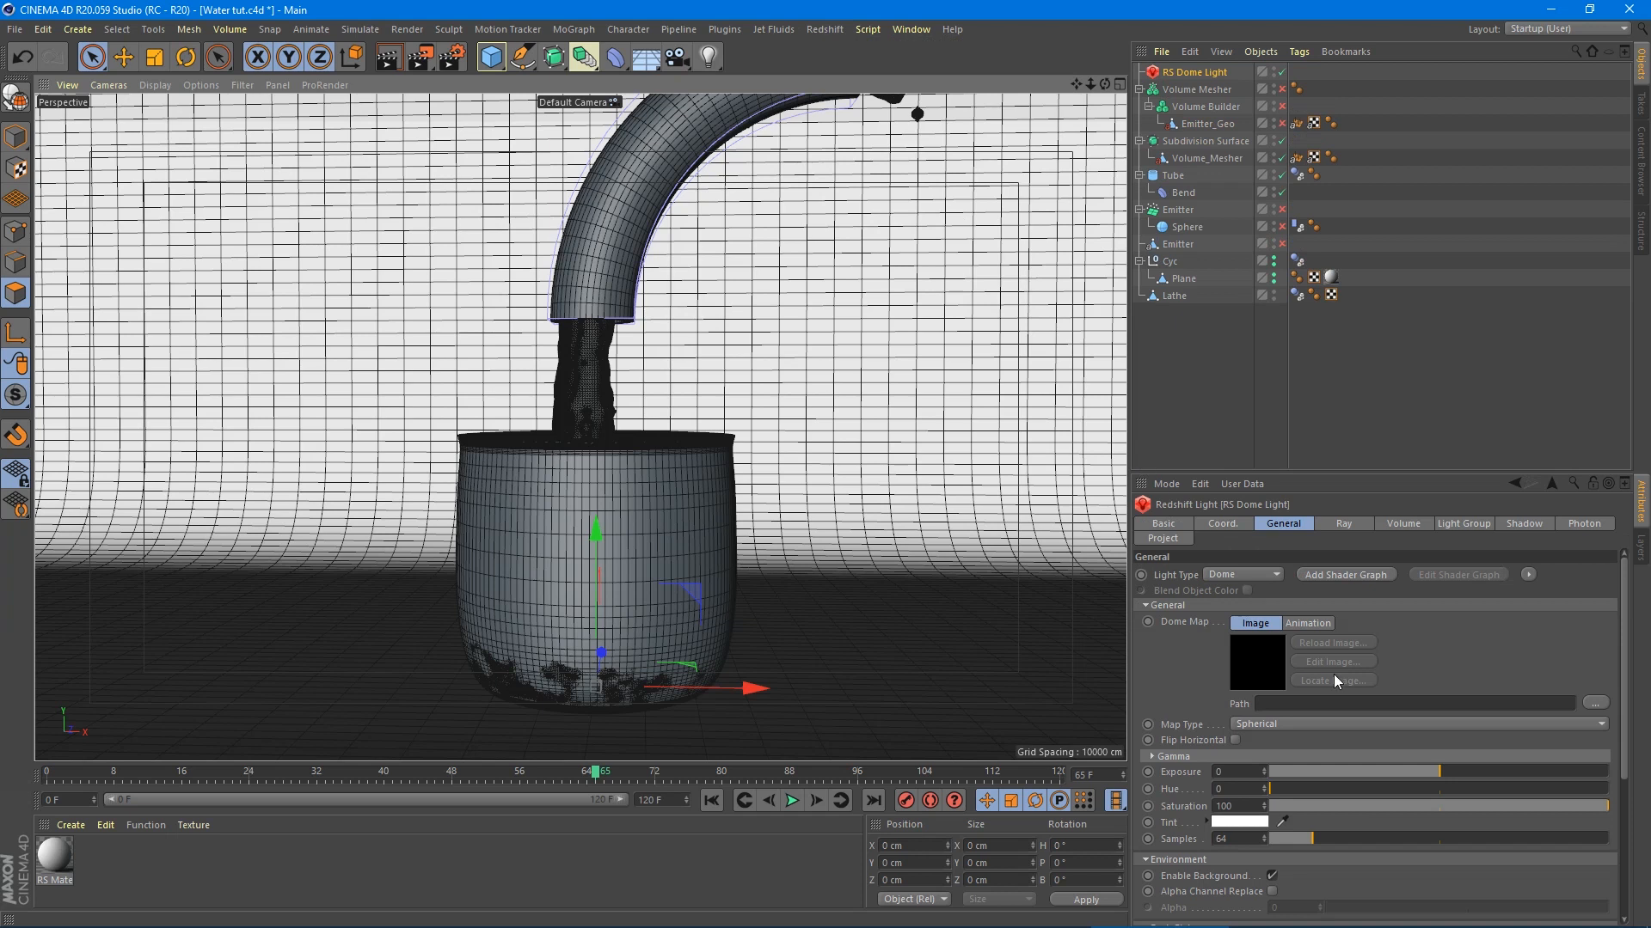
left_click(1595, 703)
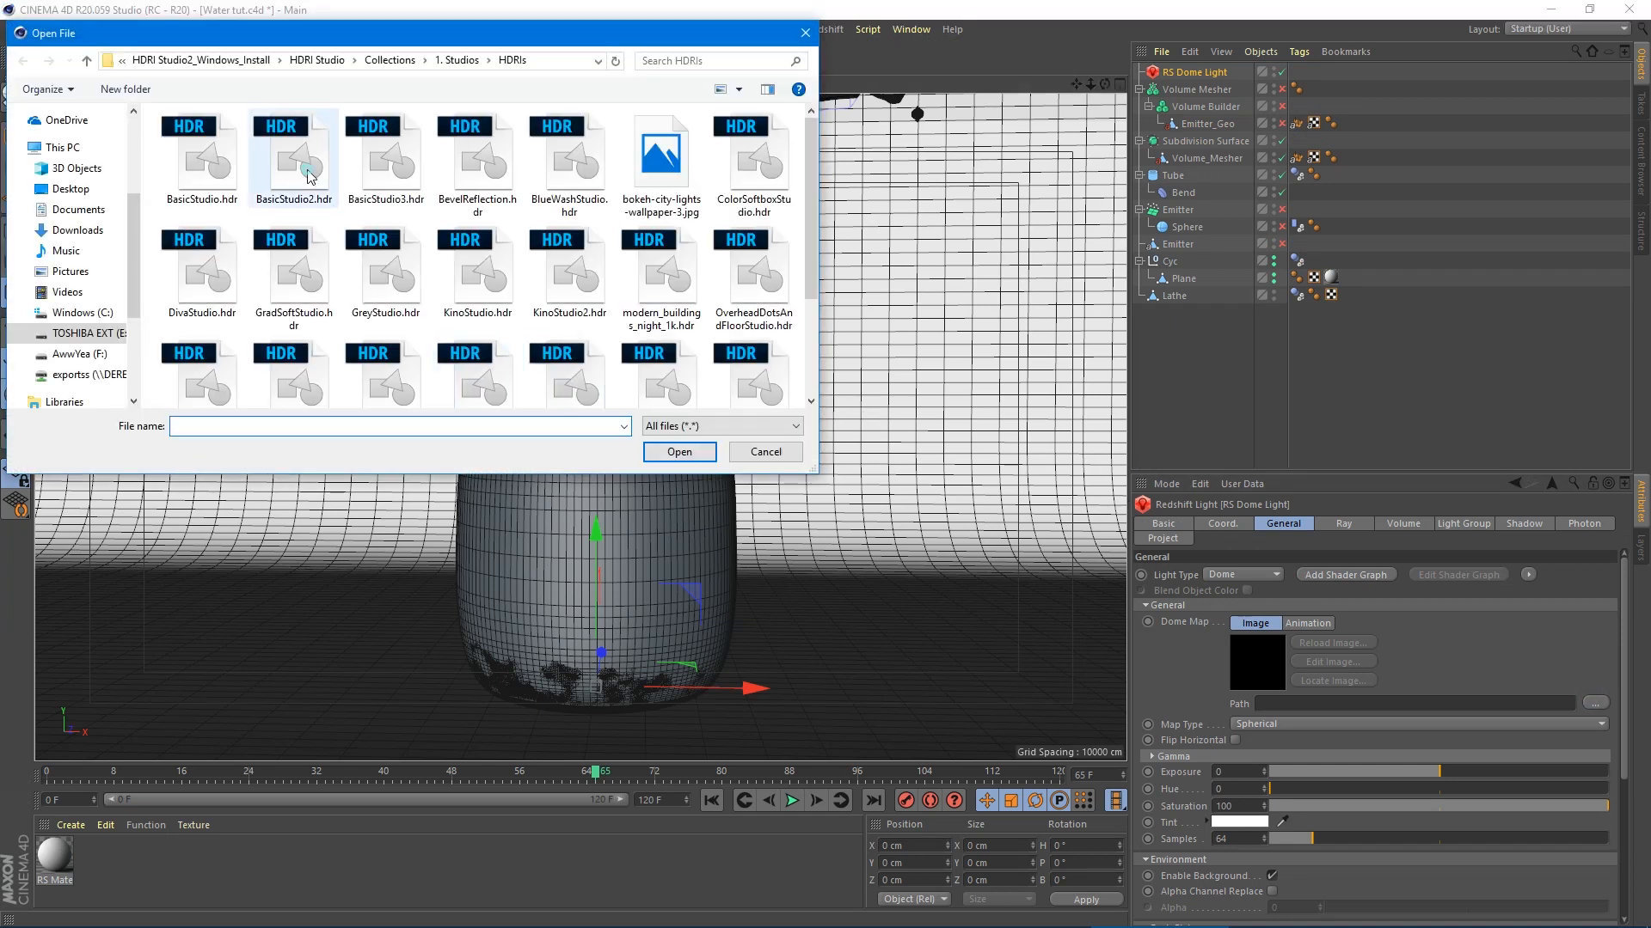
left_click(310, 172)
left_click(684, 453)
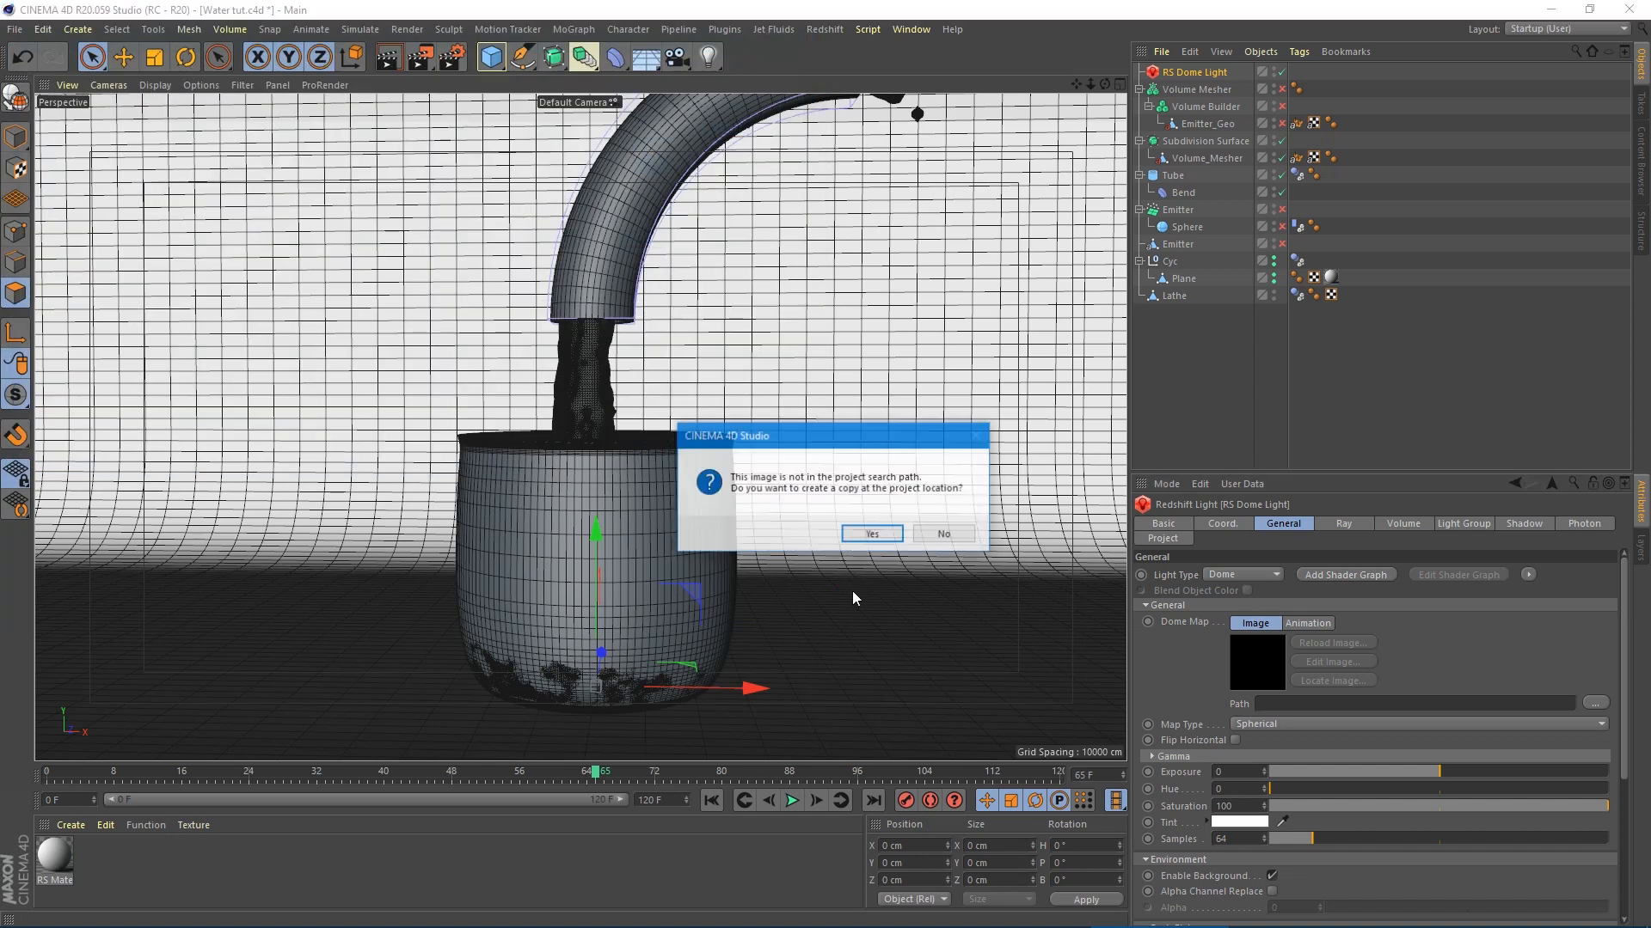
left_click(873, 535)
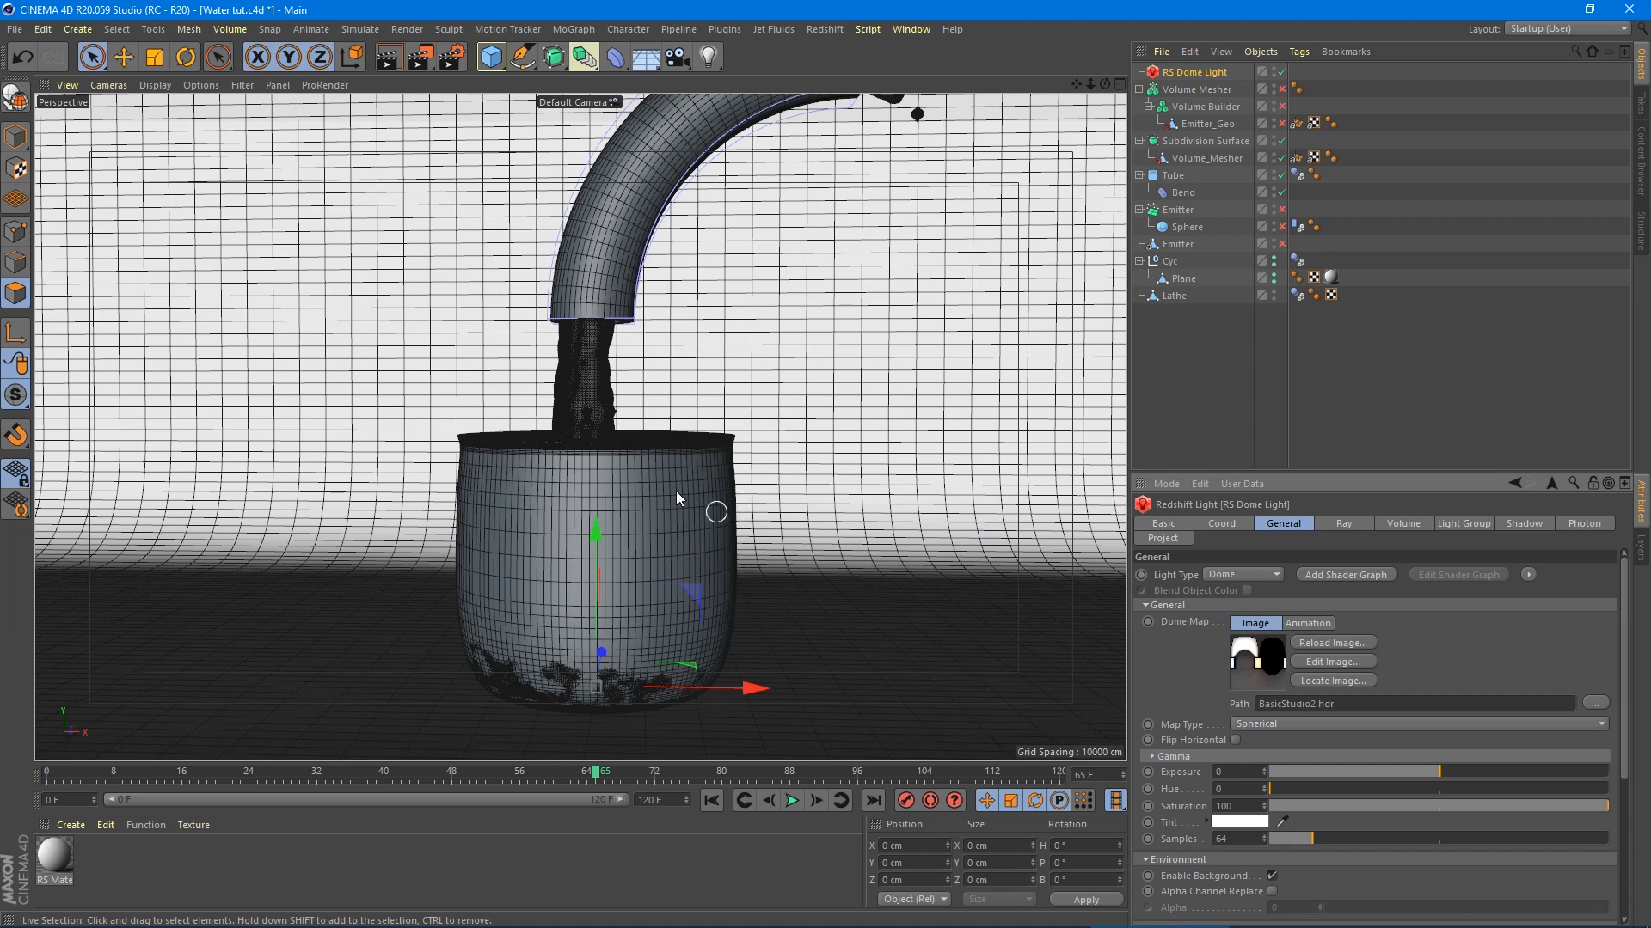
- Open the Redshift RenderView, start an interactive render of the scene and close the window
left_click(824, 29)
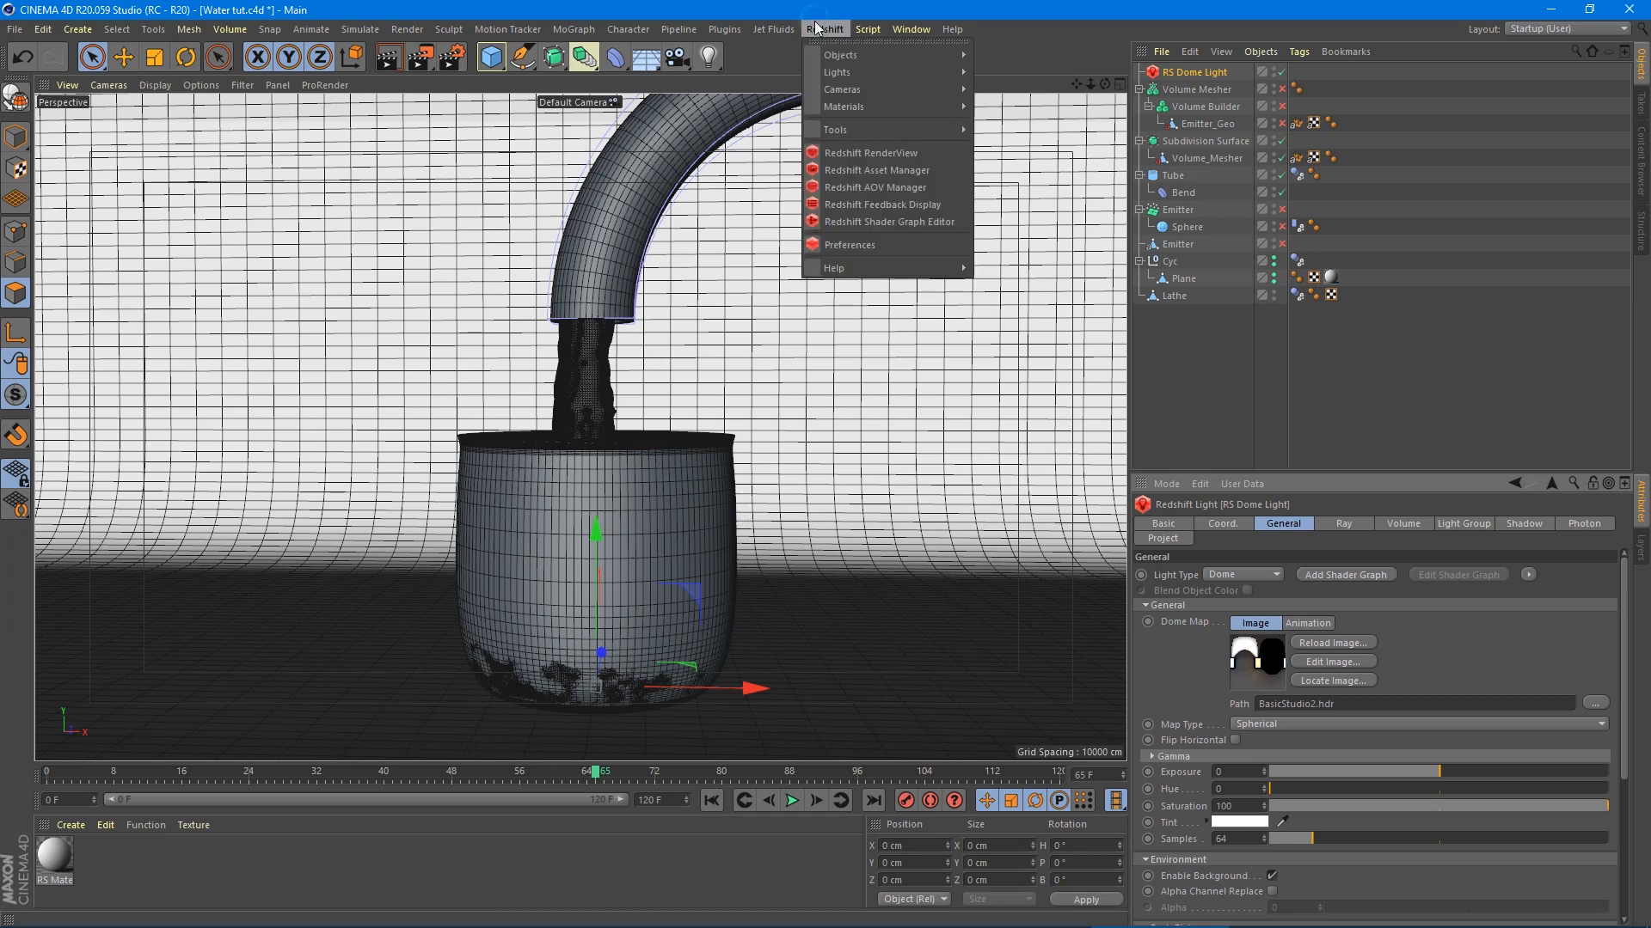
left_click(841, 154)
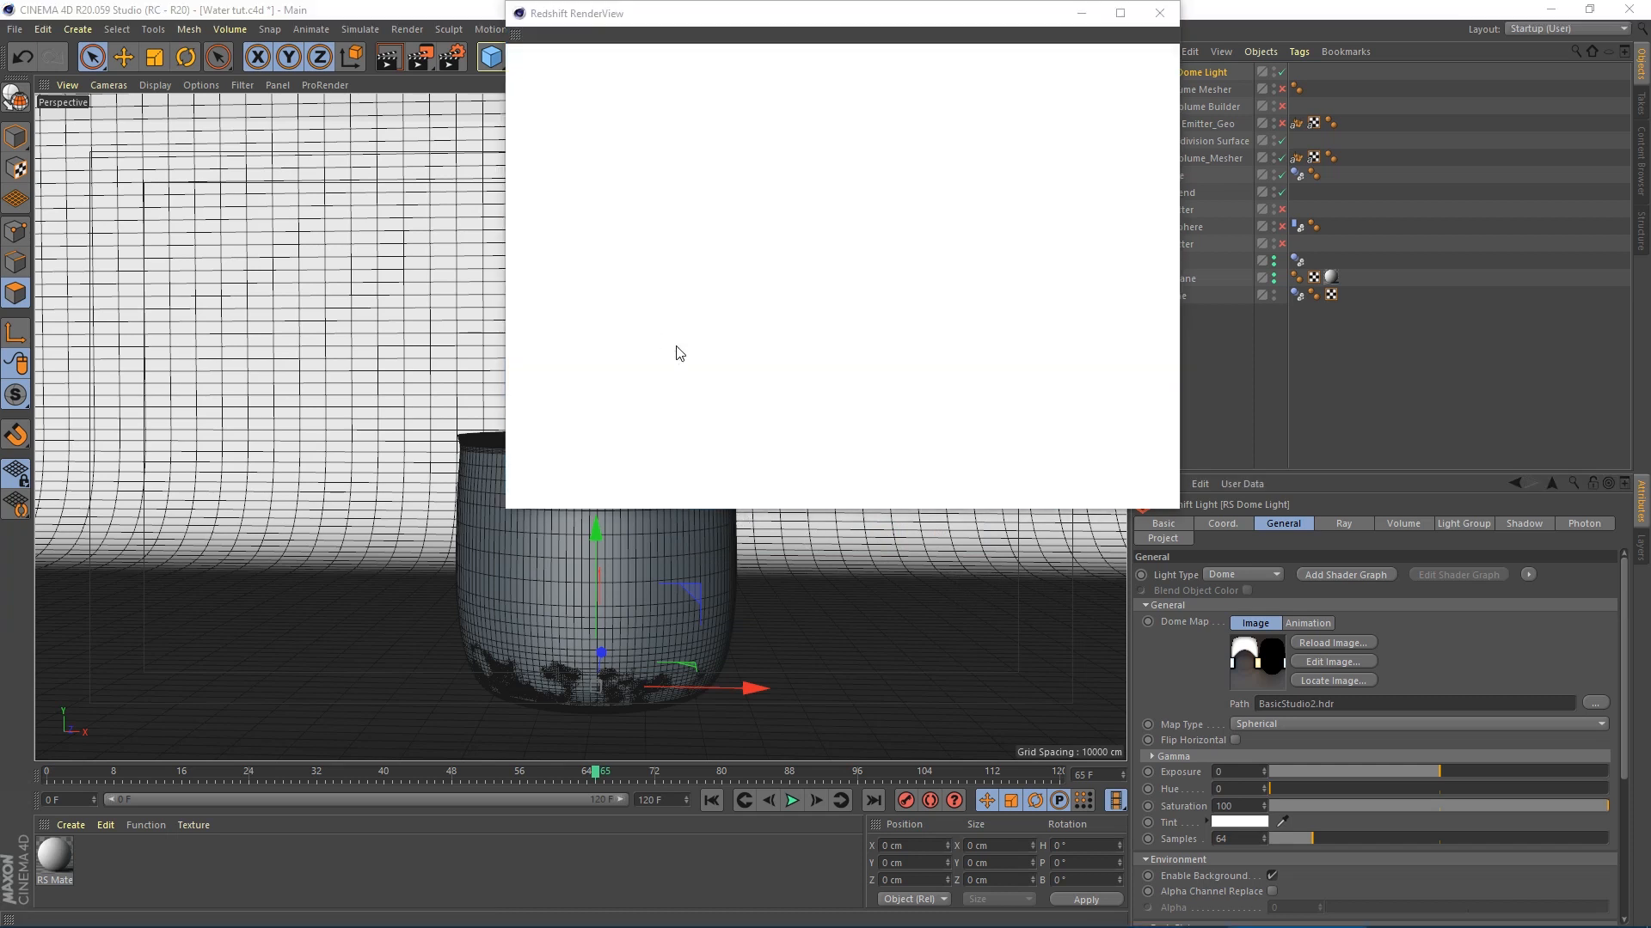
left_click(546, 77)
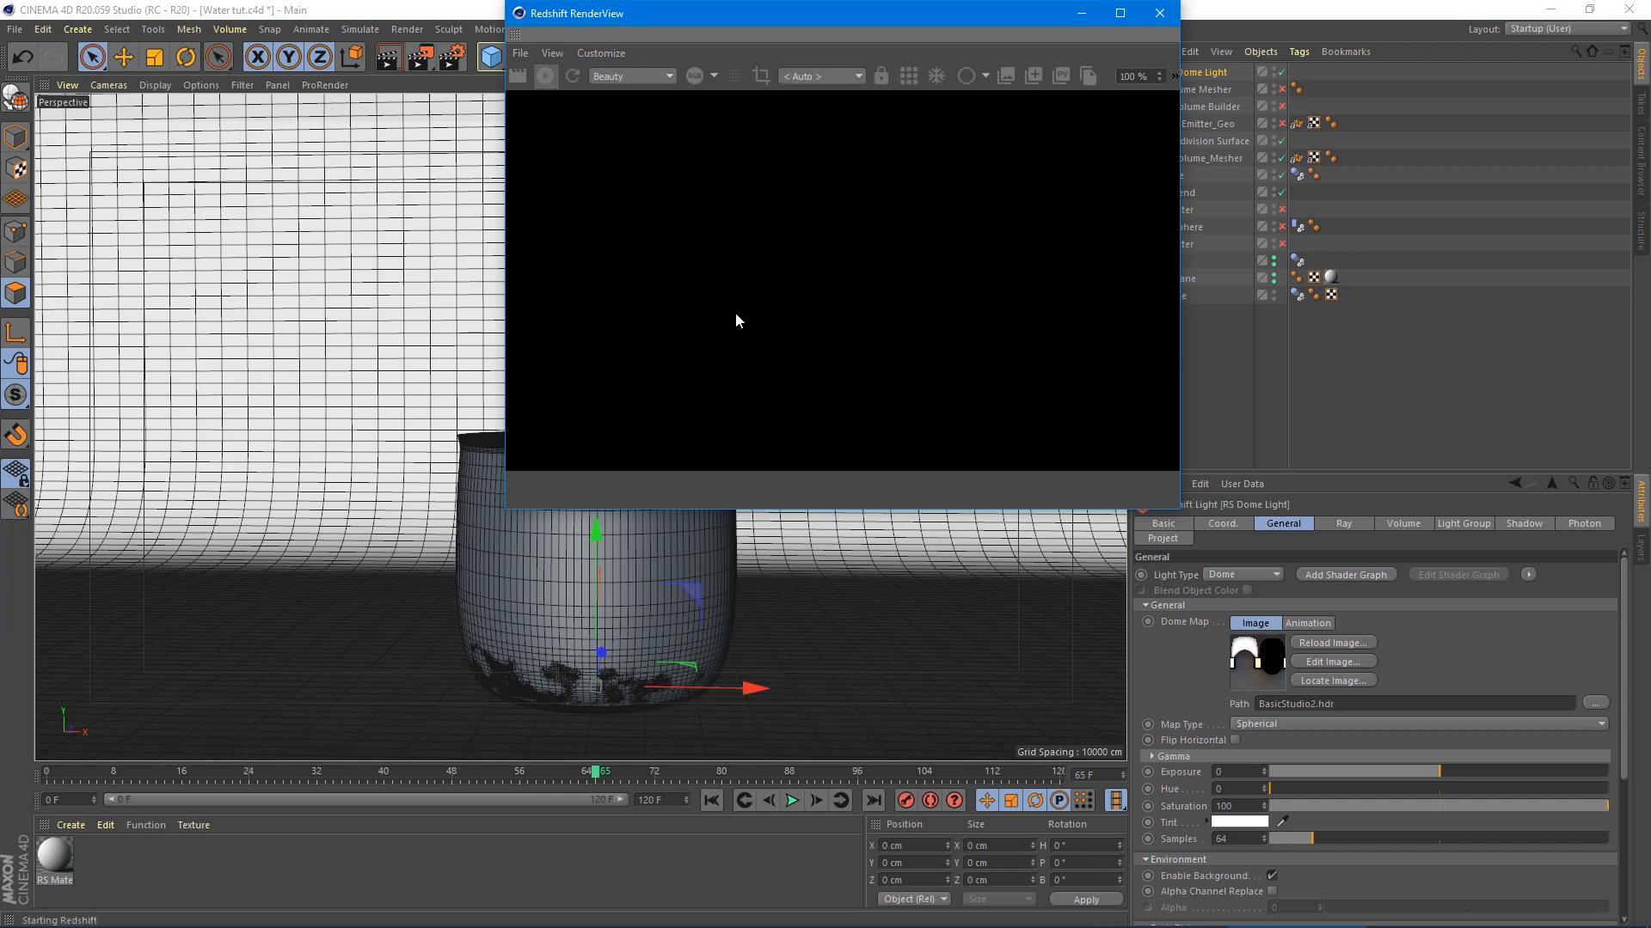
left_click(1158, 14)
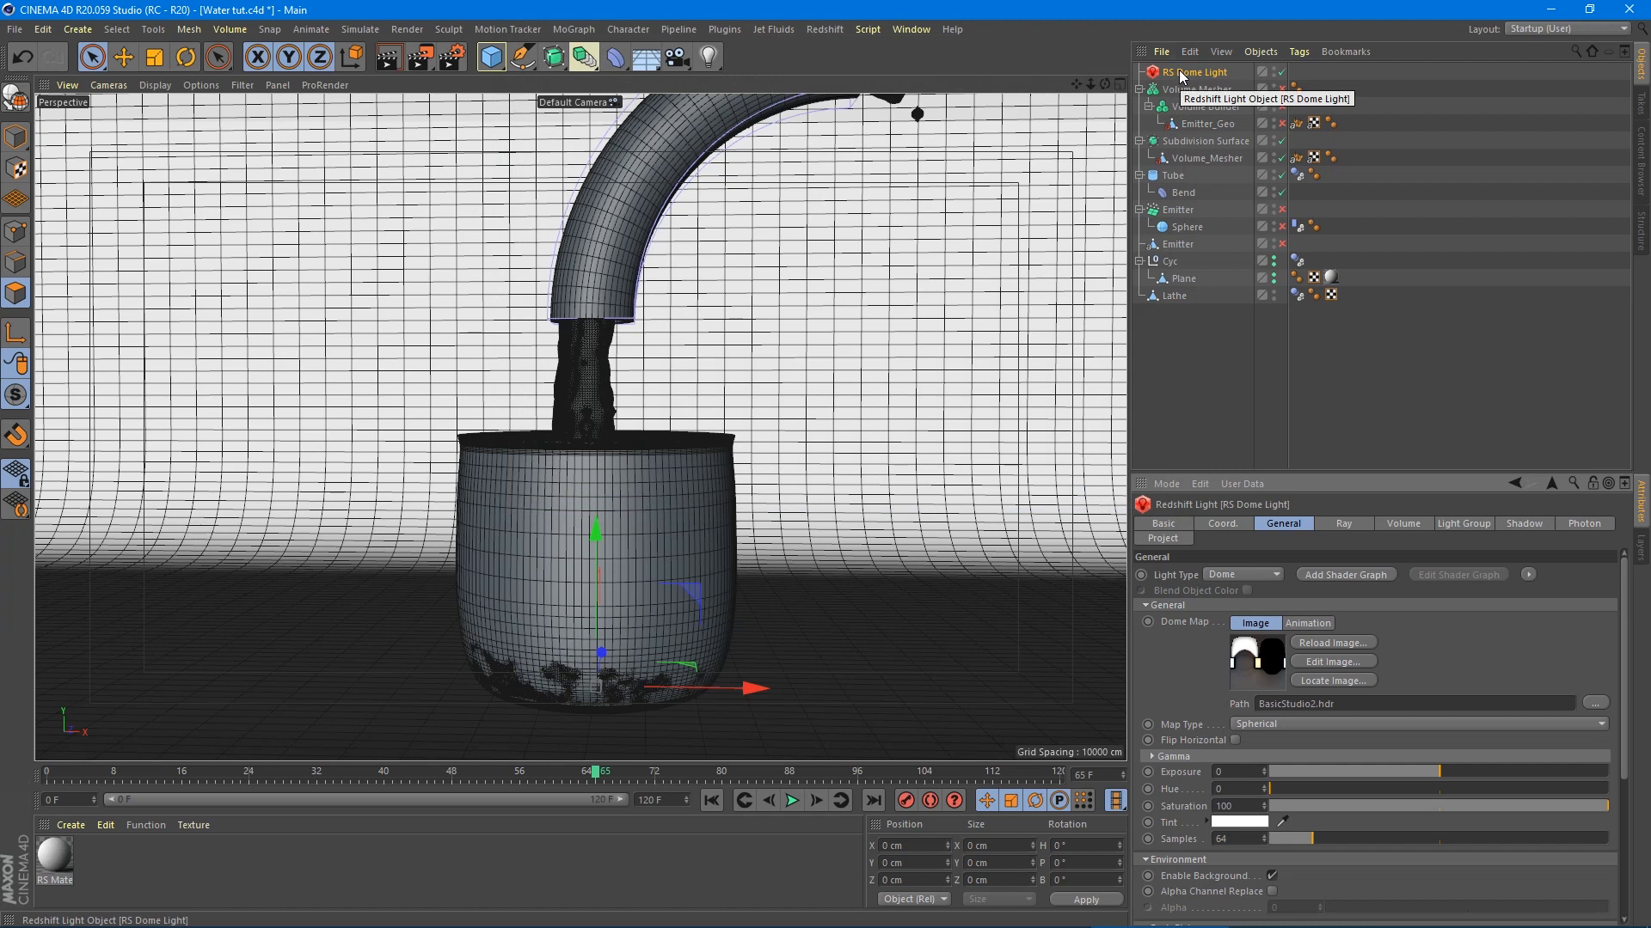
- Add a Redshift Area Light pitched to -90° and raise it above the pipe to about Y 4351 cm
left_click(824, 29)
mouse_move(847, 129)
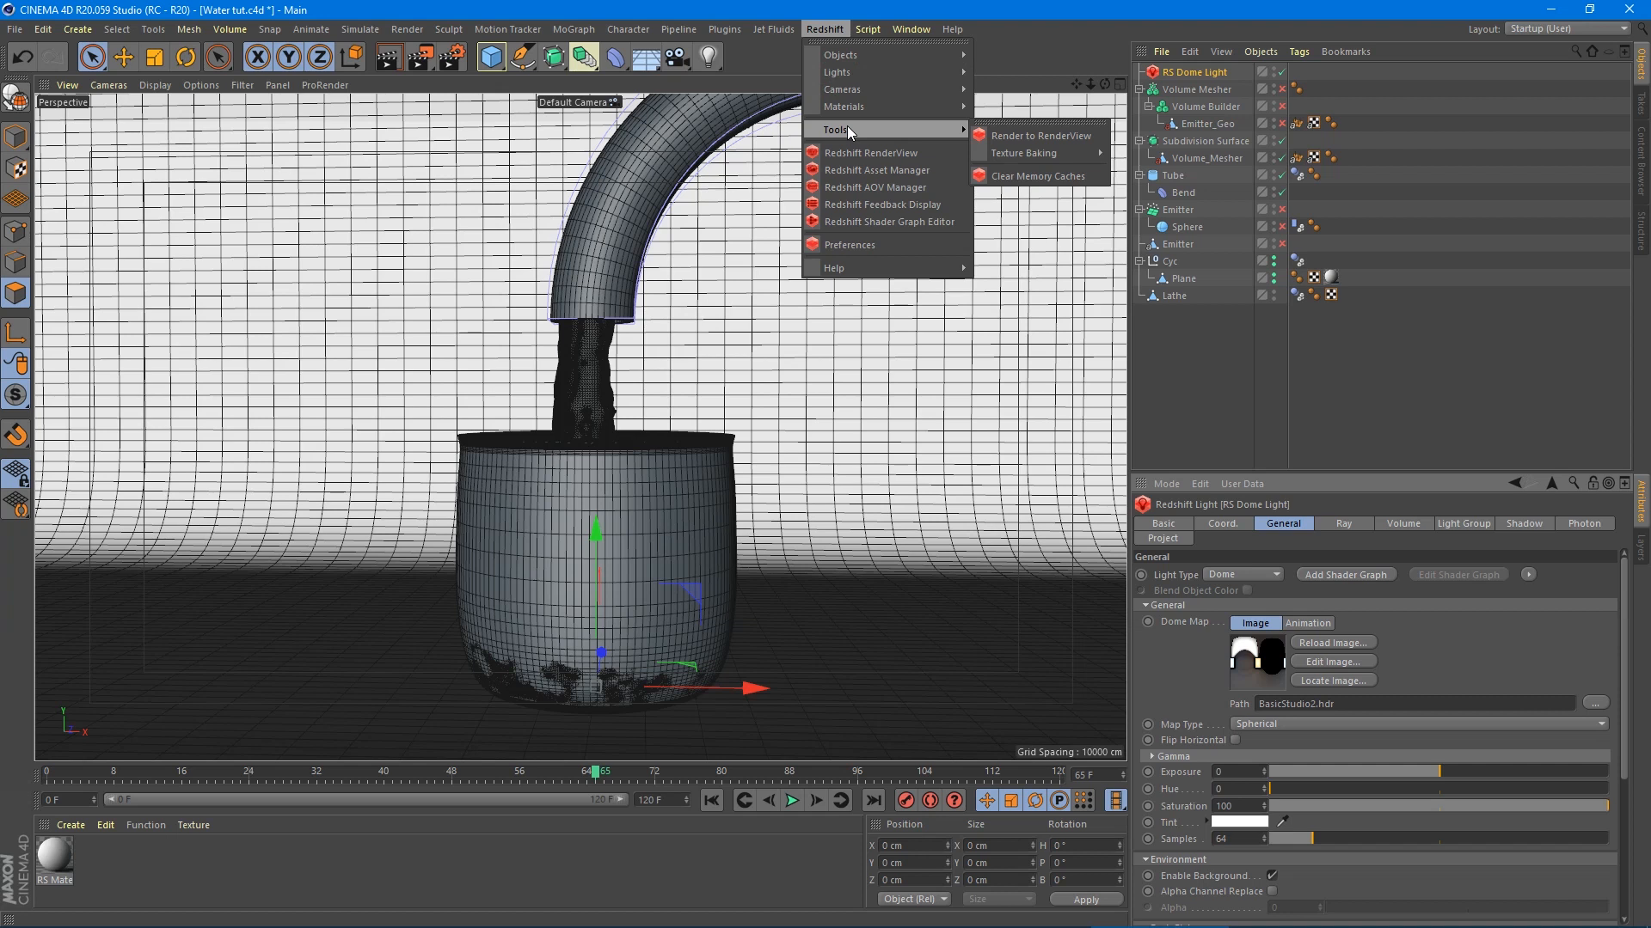
mouse_move(859, 74)
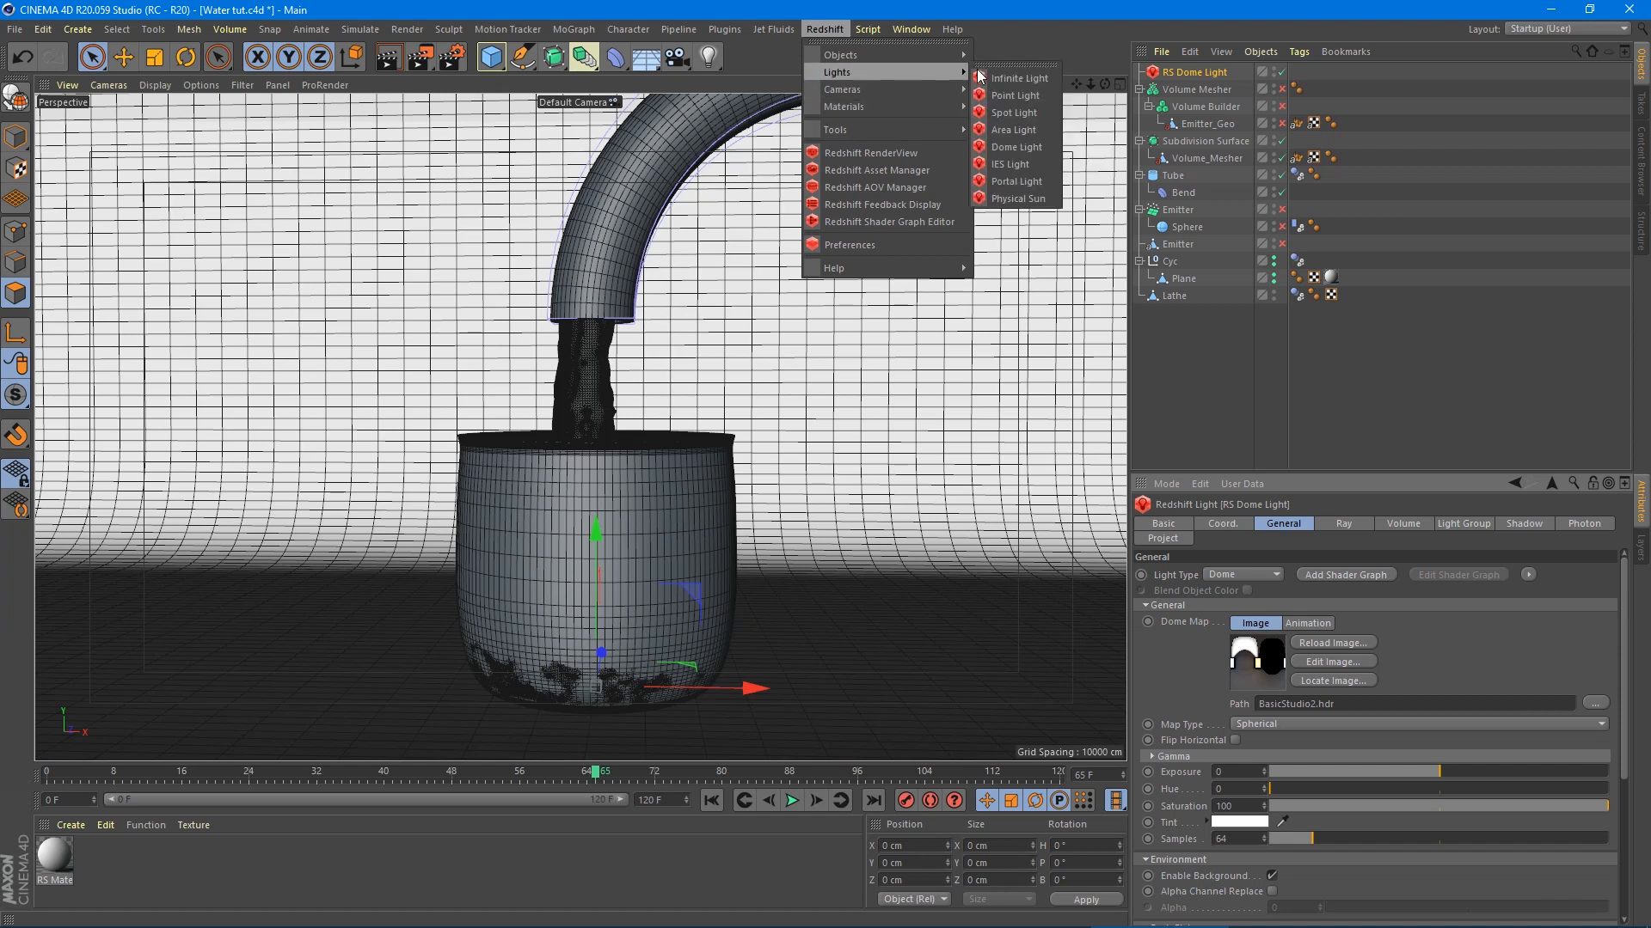
left_click(1012, 130)
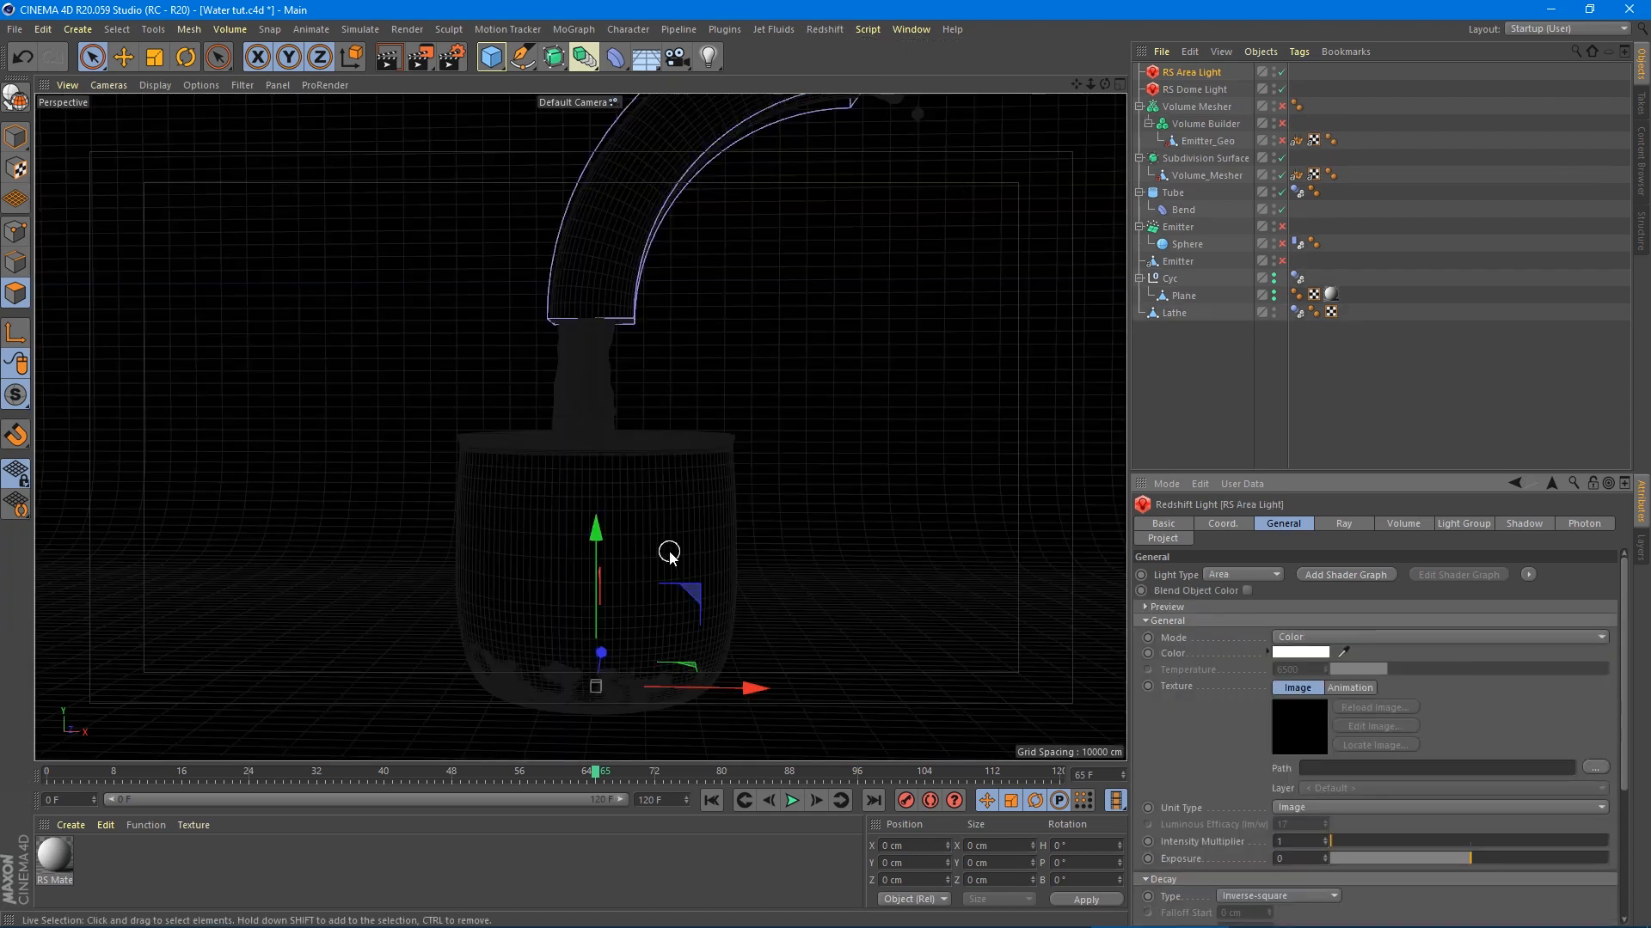
scroll(669, 553, "down", 8)
left_click_drag(666, 562, 546, 124, "alt")
key("r")
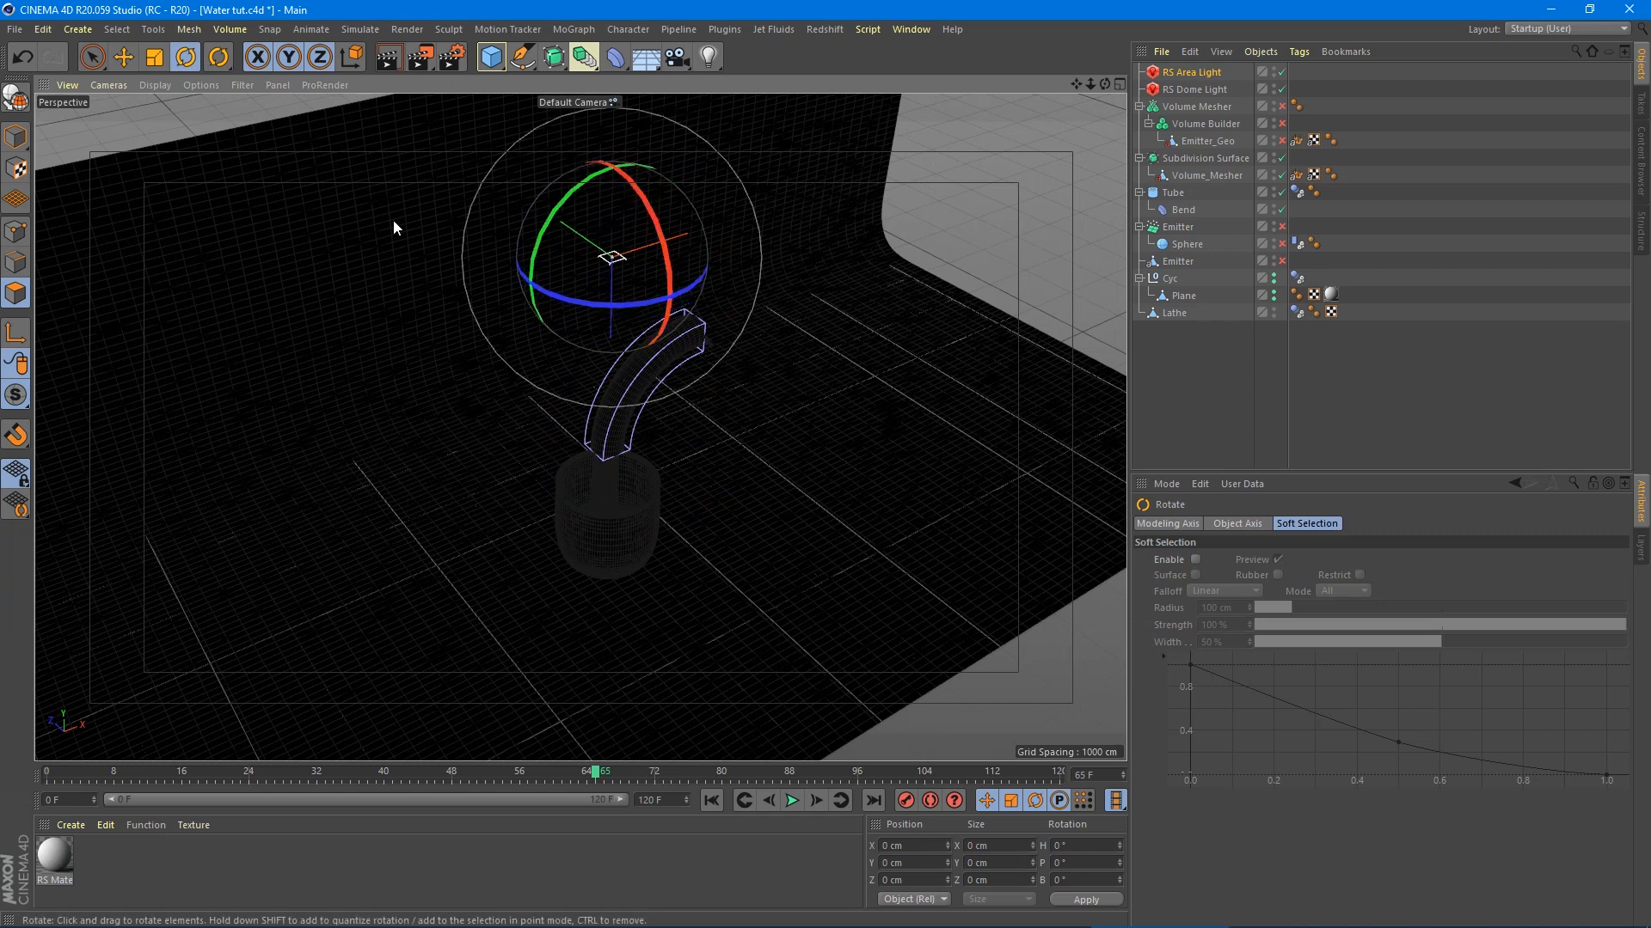
- Enlarge the area light's rectangle in both directions and raise the light to about Y 4644 cm
left_click(15, 138)
left_click(123, 57)
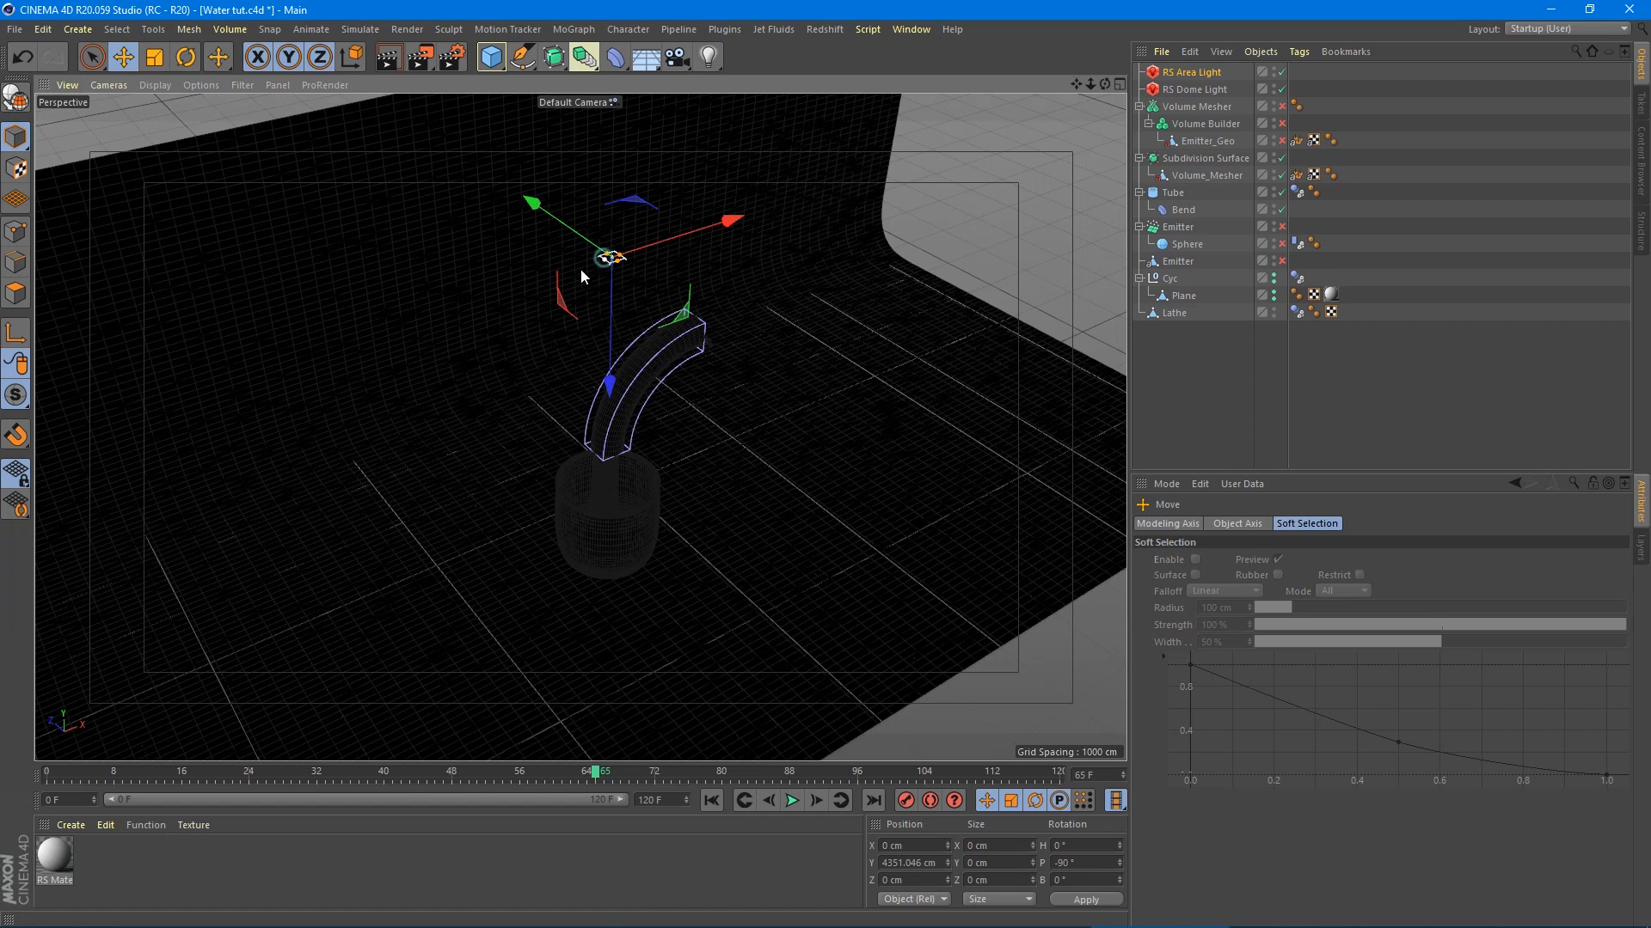
left_click_drag(580, 270, 528, 298)
left_click_drag(620, 264, 679, 334)
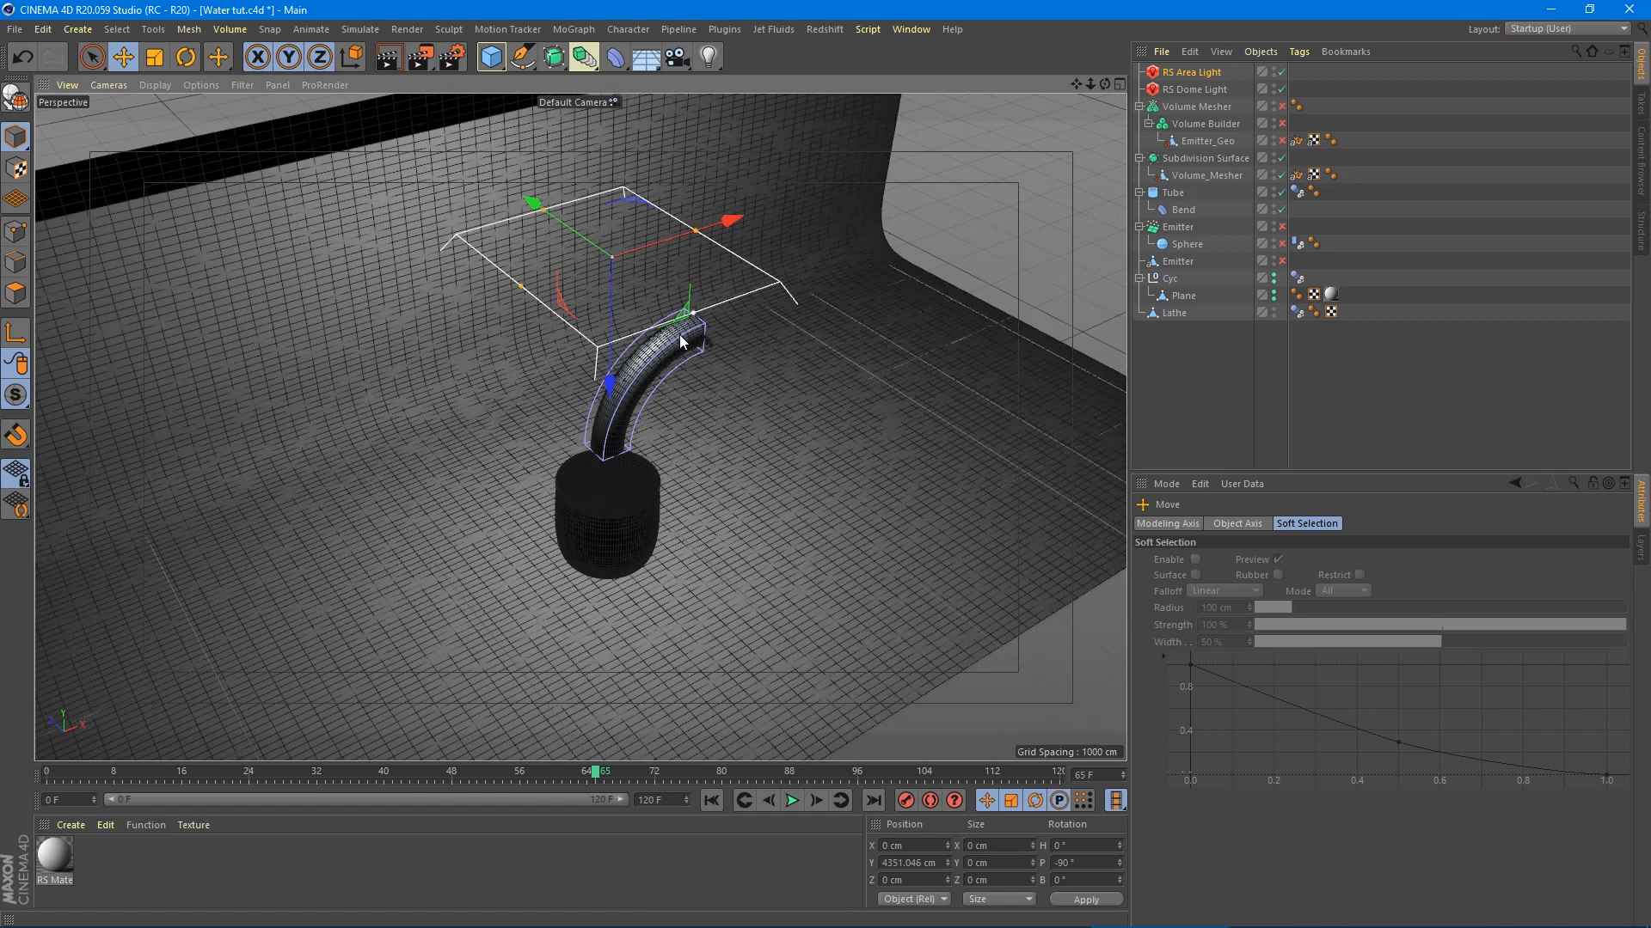
left_click_drag(519, 288, 506, 294)
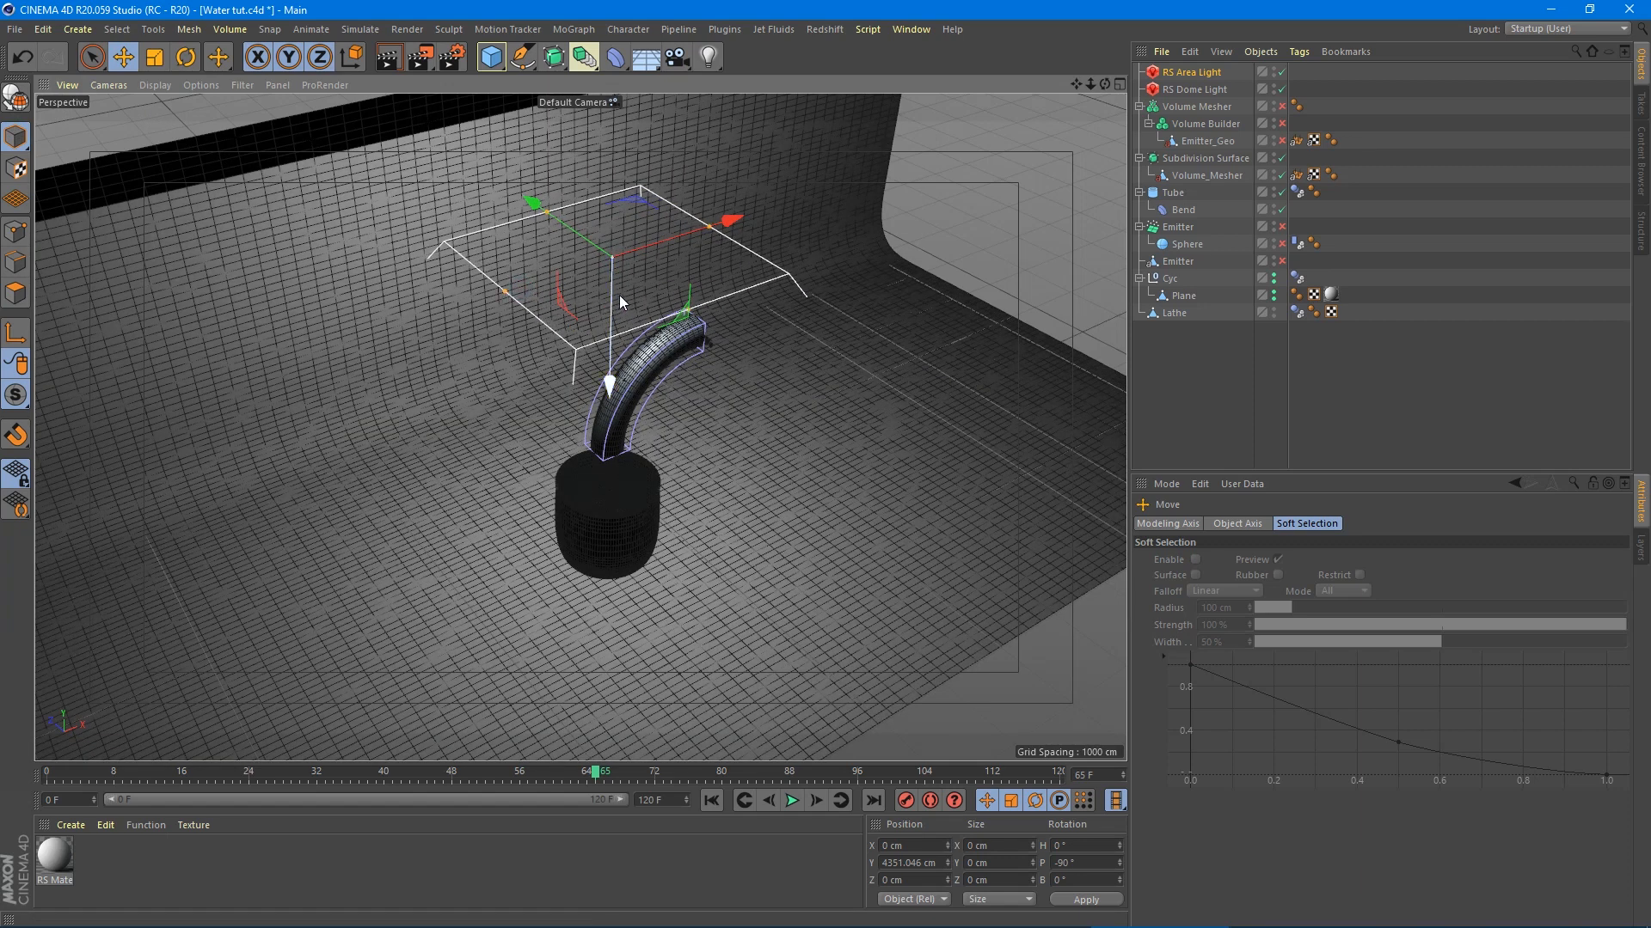
mouse_move(612, 292)
left_mouse_down()
mouse_move(612, 254)
mouse_move(610, 268)
left_mouse_up()
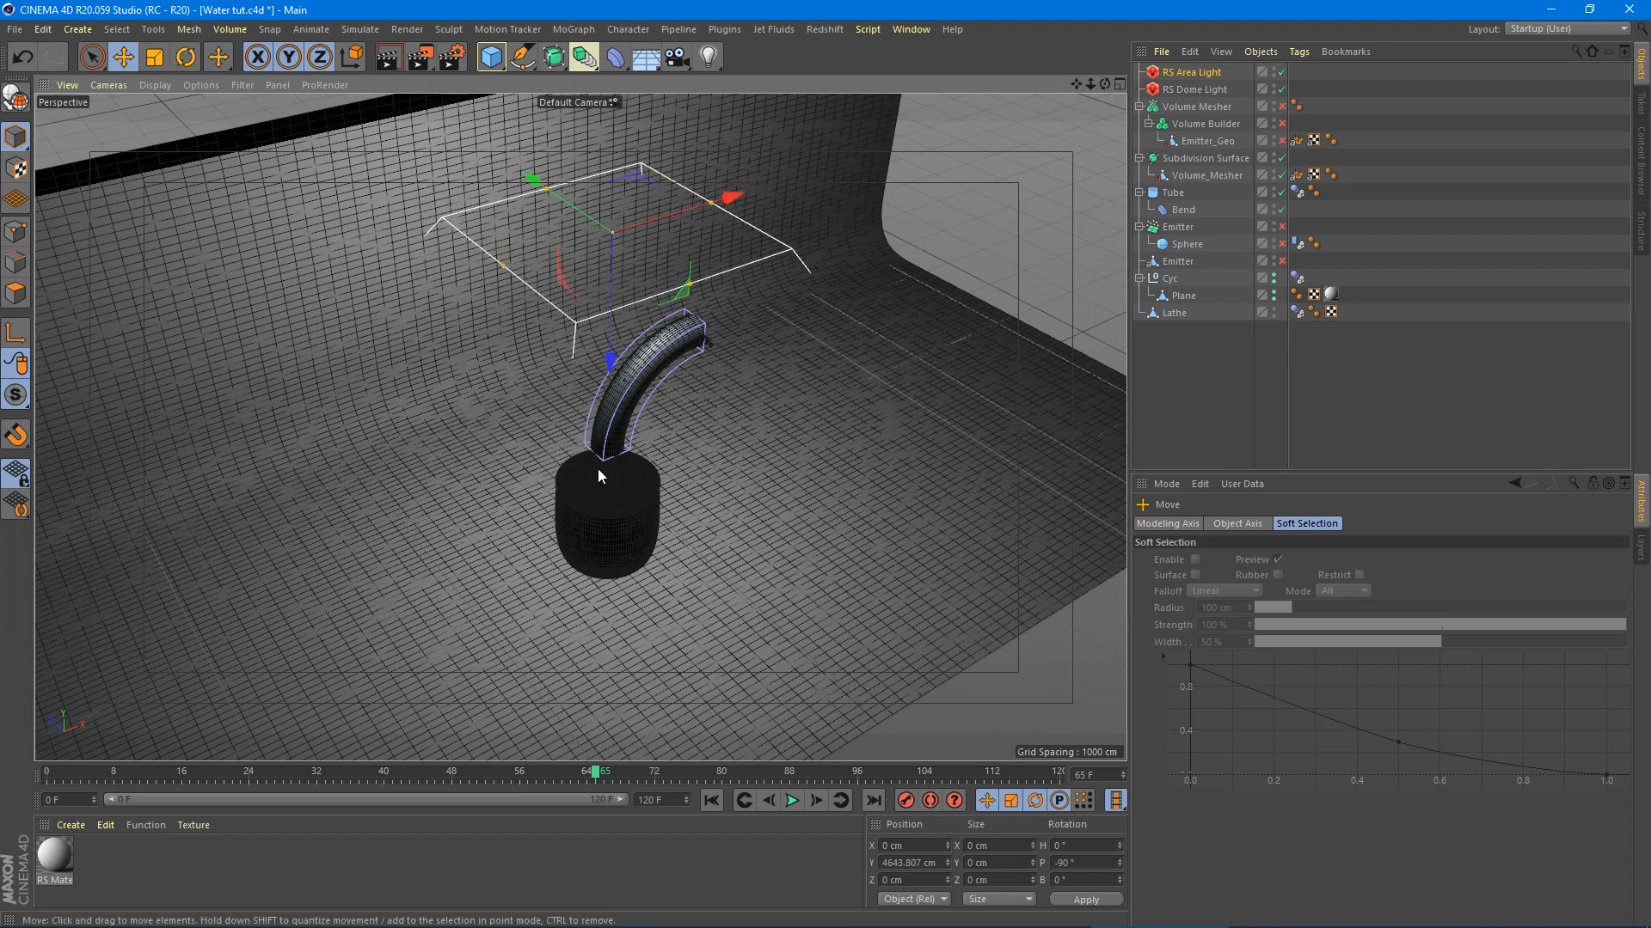
- Duplicate the area light to about X -2603, Y 3337, Z -3487 cm and make the copy's rectangle smaller
left_click_drag(626, 493, 554, 412, "alt")
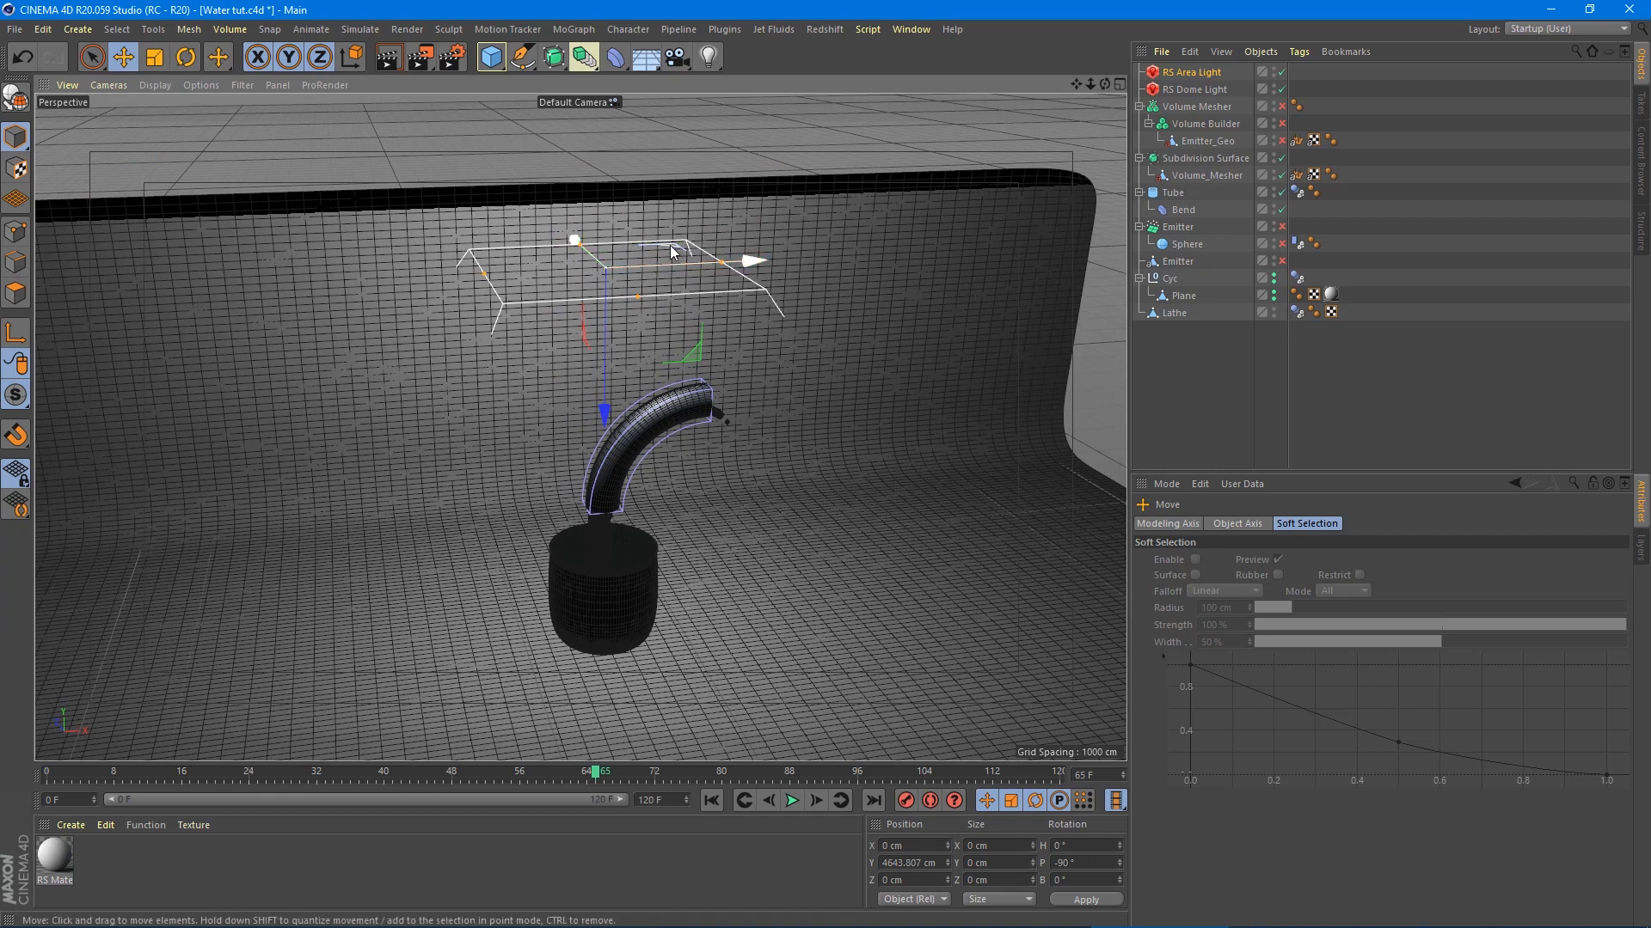
left_click_drag(679, 253, 469, 347, "ctrl")
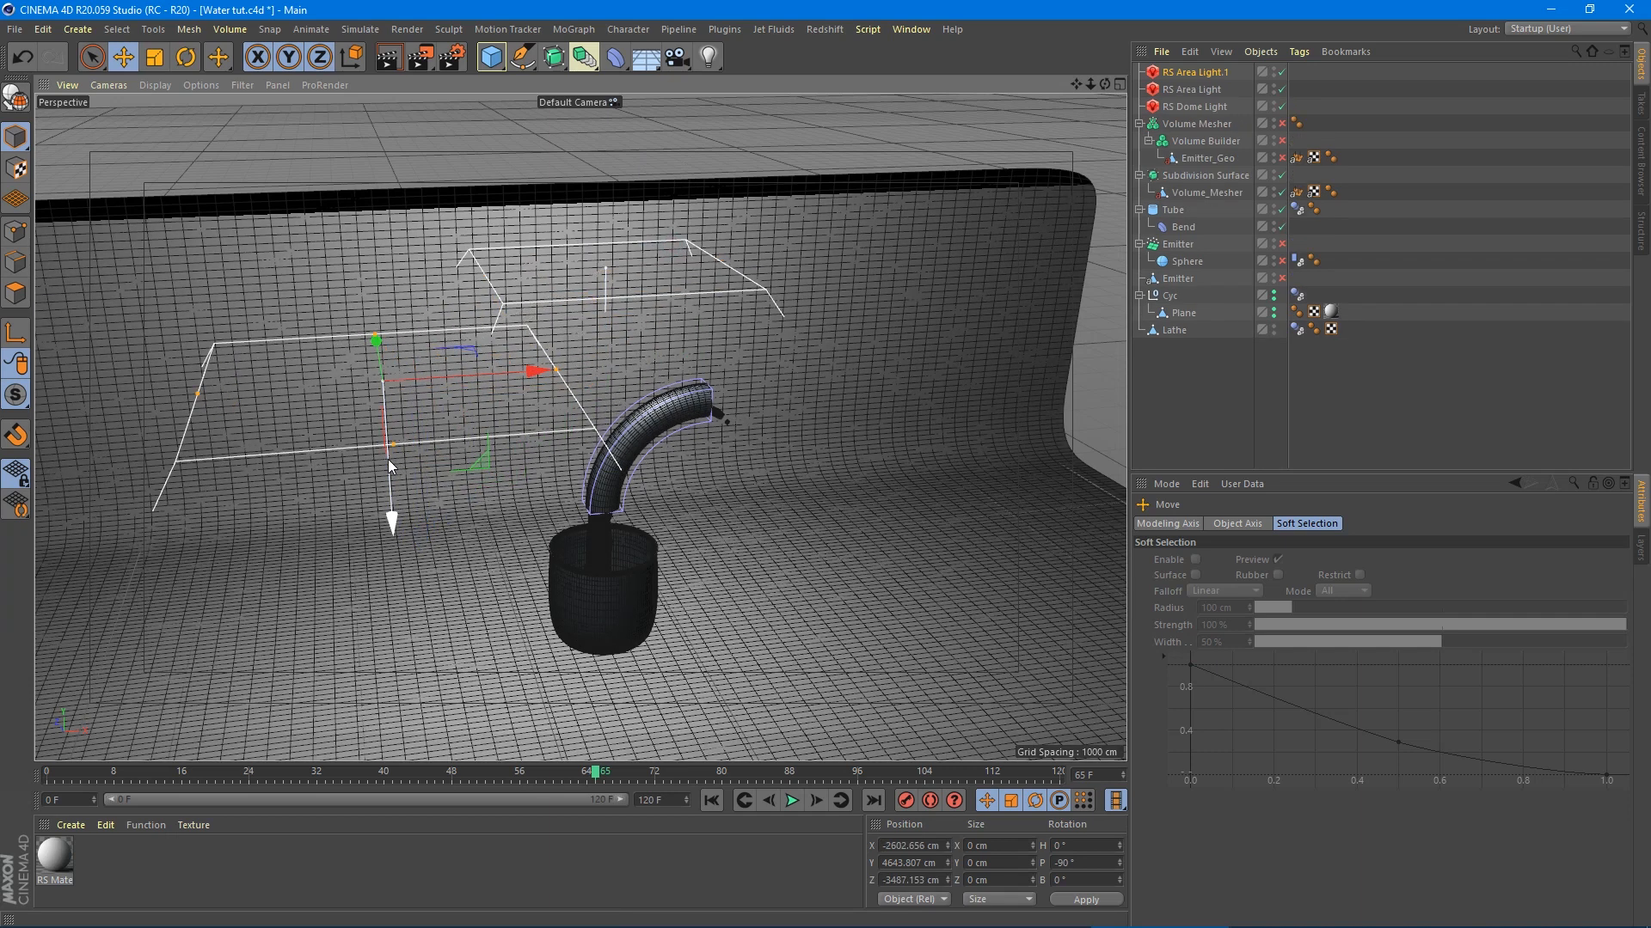
left_click_drag(389, 459, 378, 557)
left_click_drag(540, 518, 504, 521)
- Rotate the duplicated area light to H -90°, P -10°, B -90° and move it beside the cup at about X -2760, Y 2445, Z -212 cm
key("r")
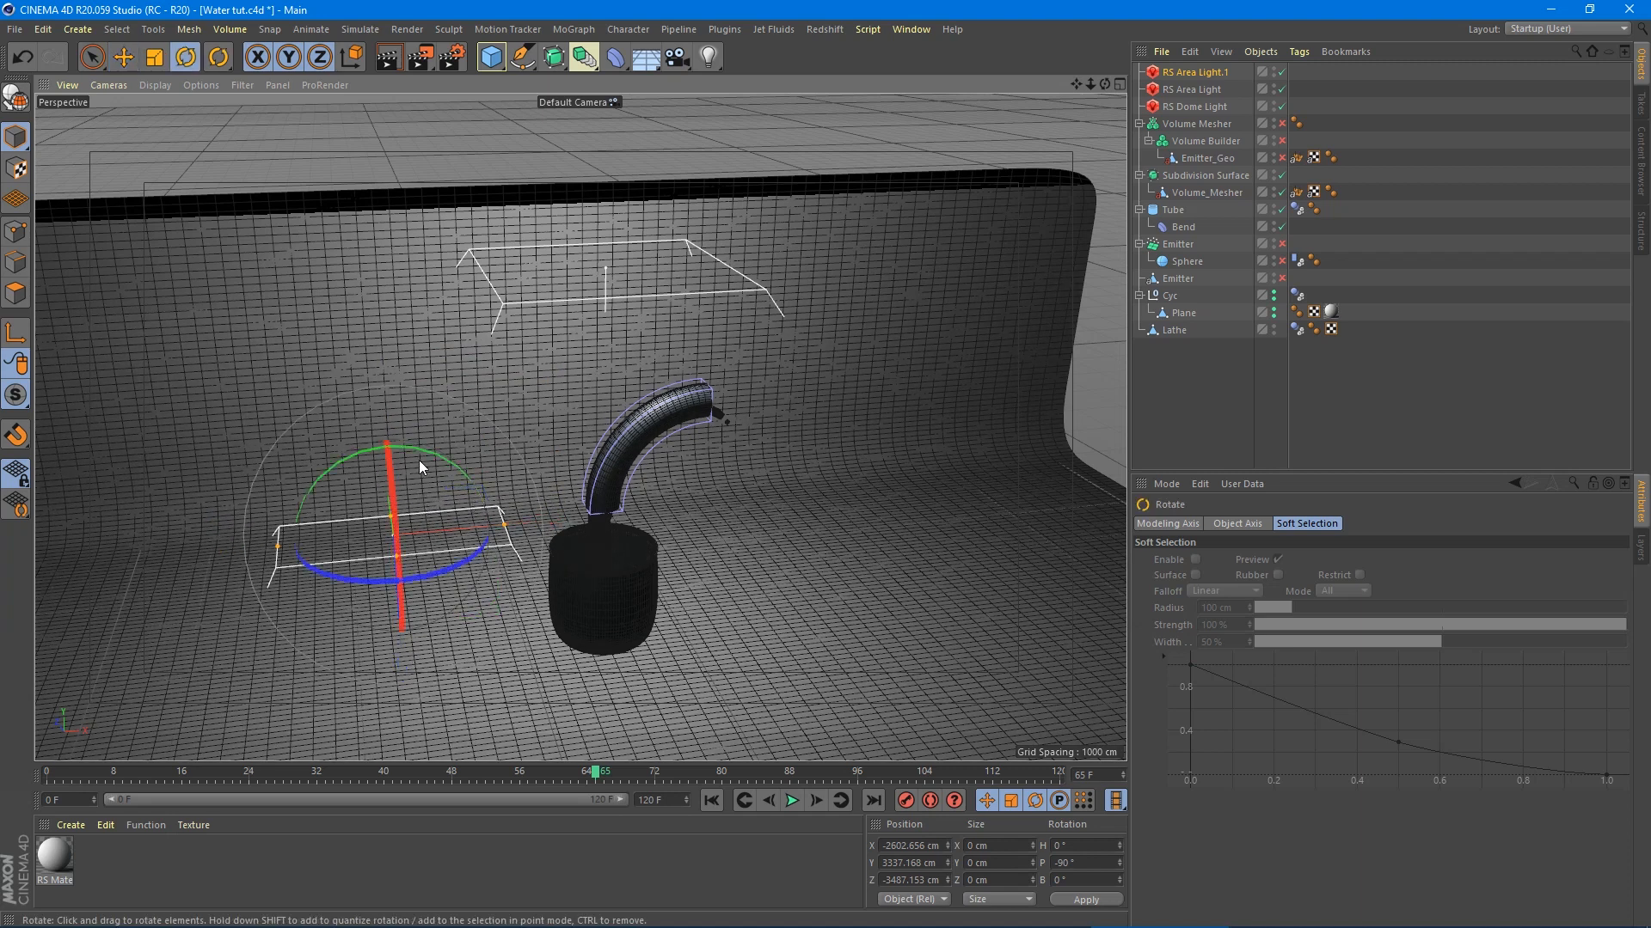
left_click_drag(418, 451, 199, 462)
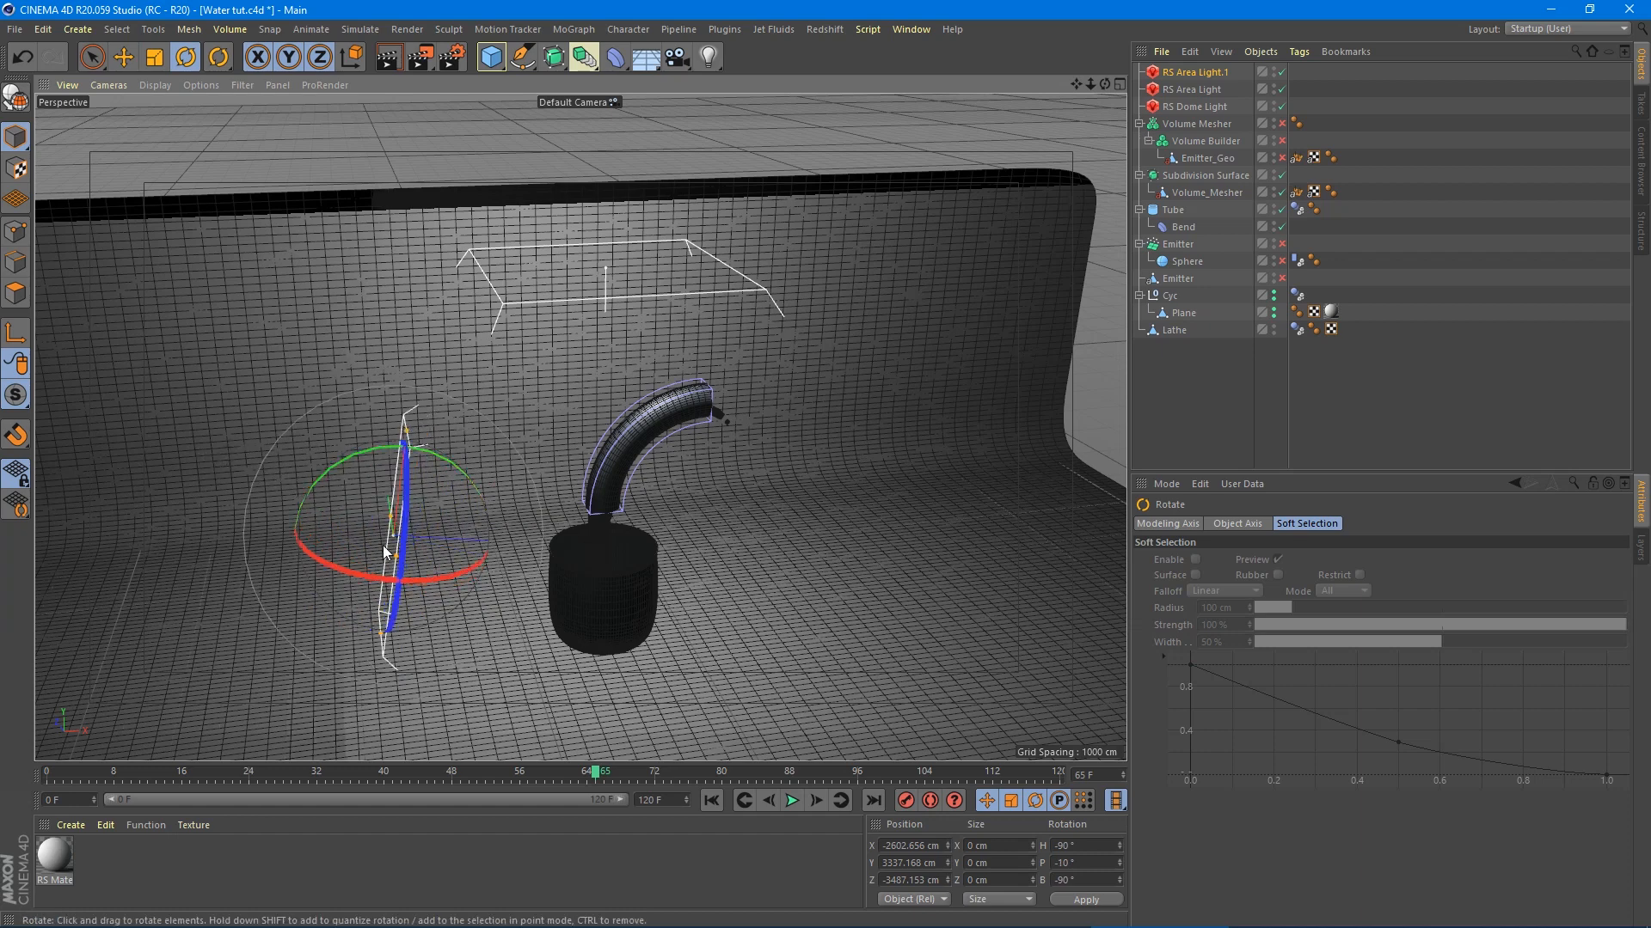
key("e")
left_click_drag(390, 602, 521, 647, "alt")
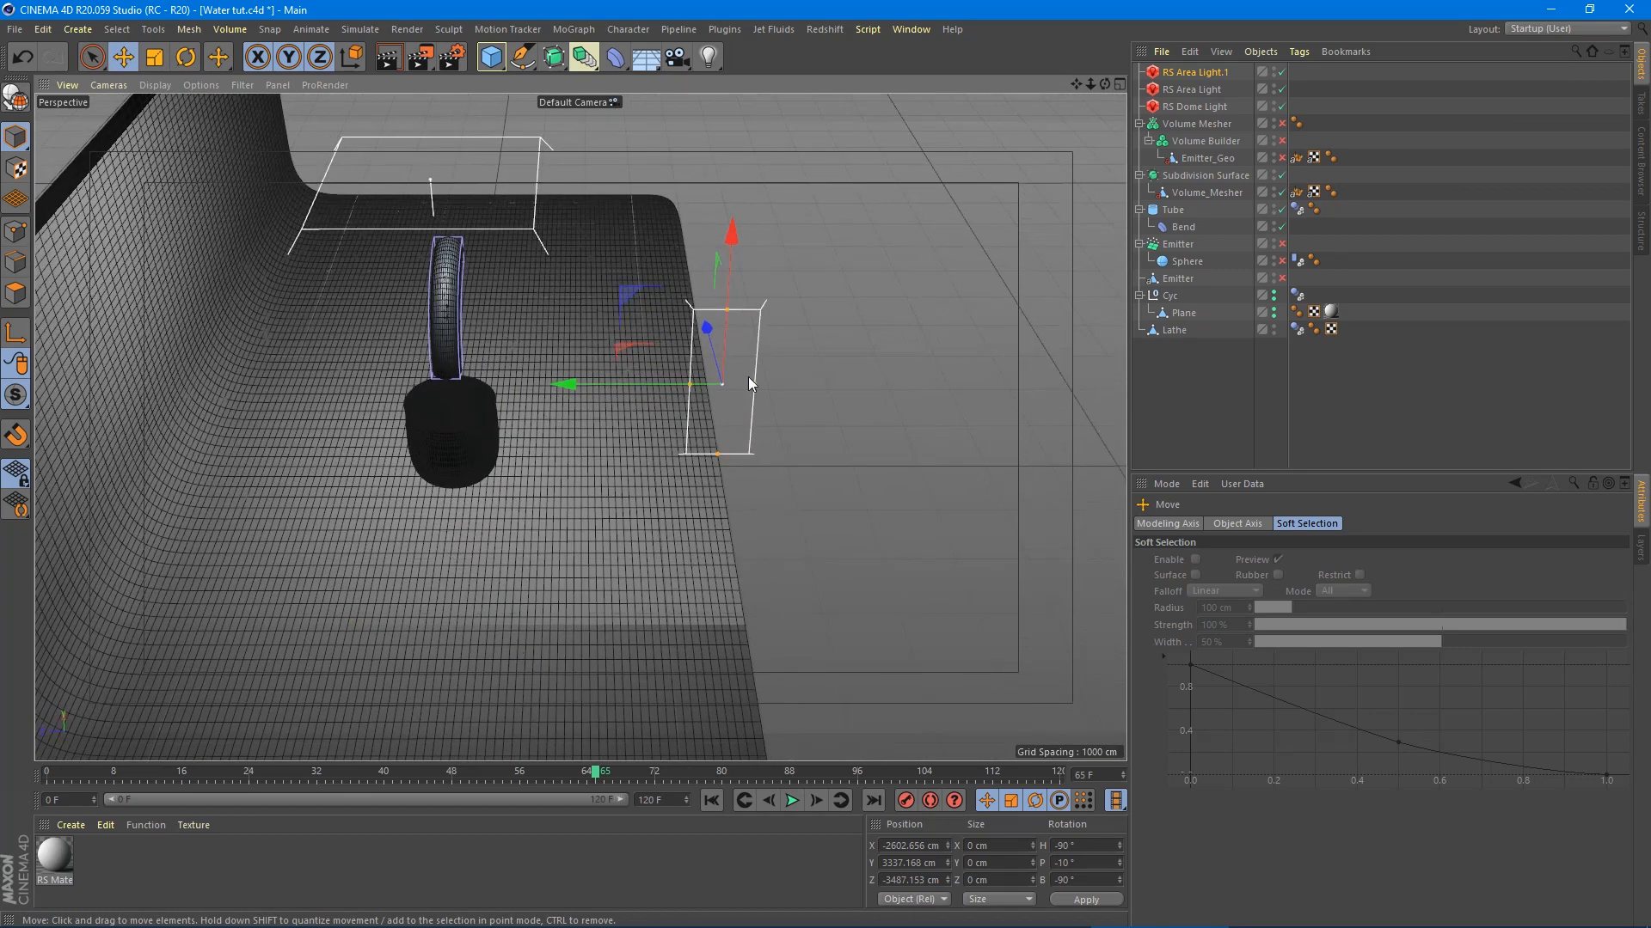
left_click_drag(628, 294, 330, 384)
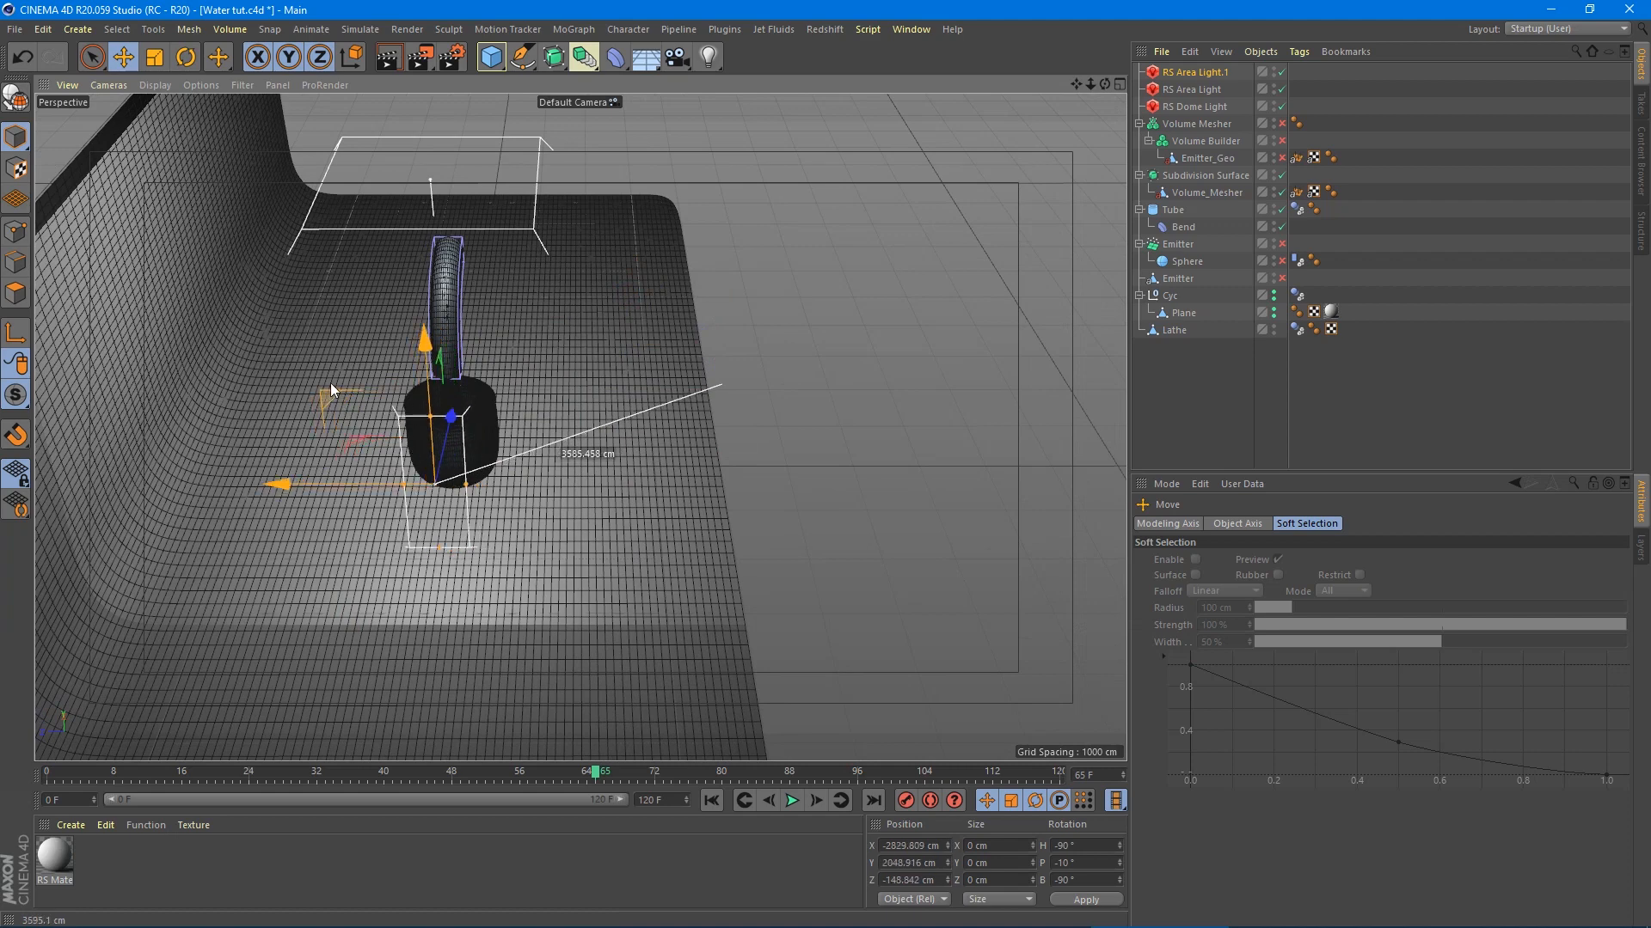
left_click_drag(412, 454, 275, 415, "alt")
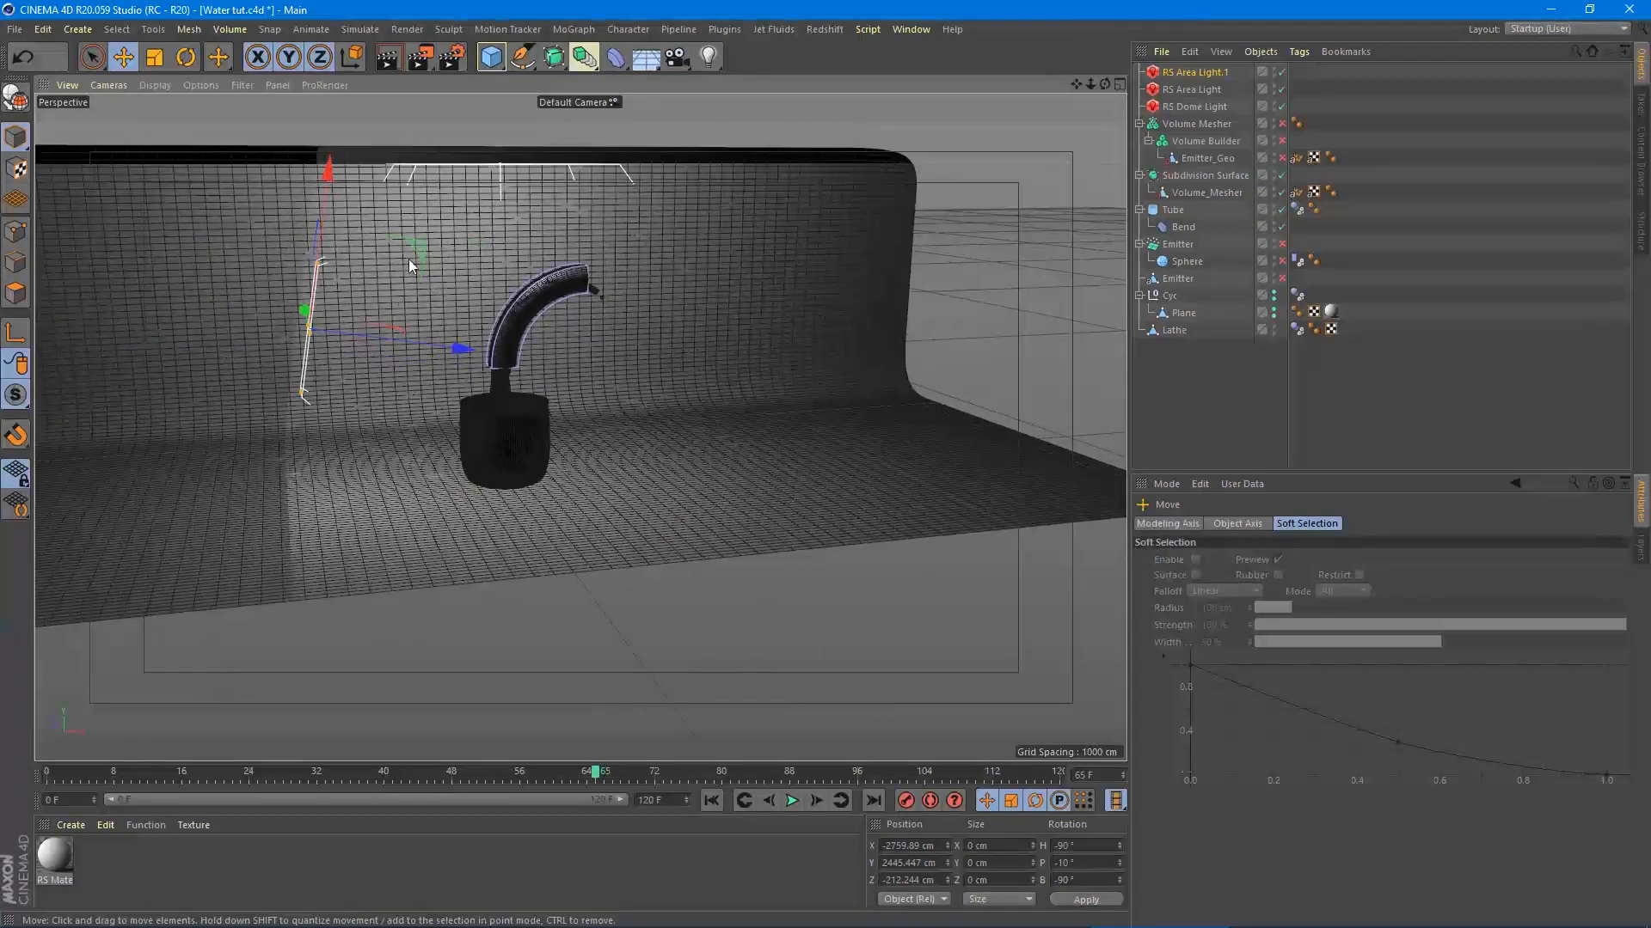
- Duplicate the side area light to the cup's opposite side at about X 3419 cm and turn the copy to H -270°
key("w")
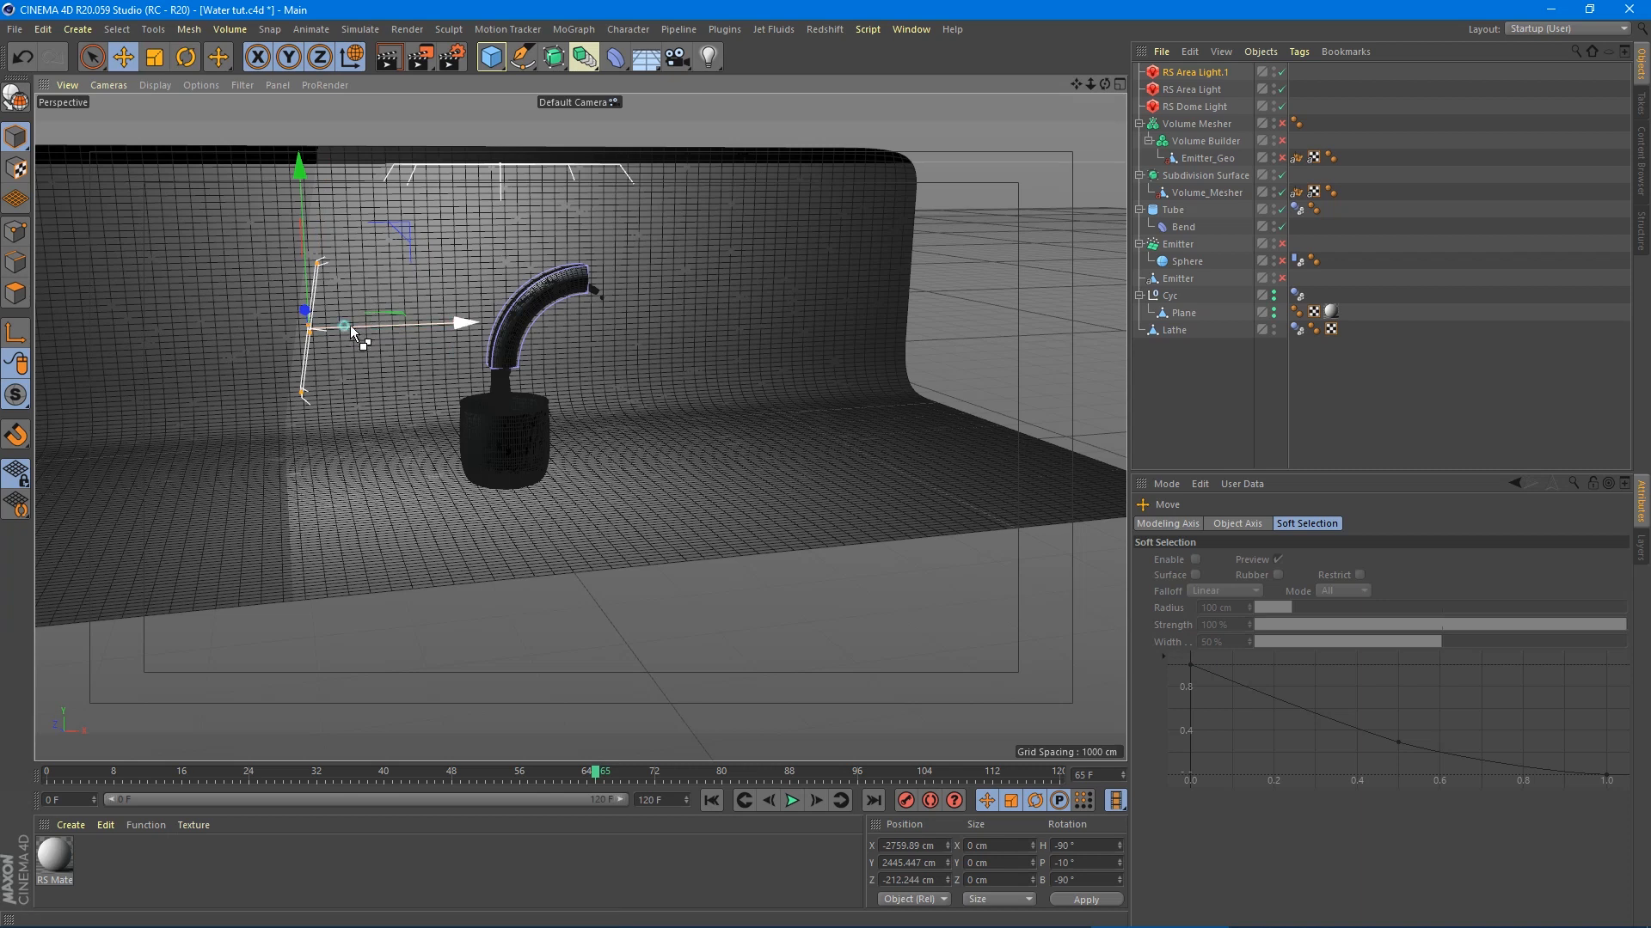
left_click_drag(349, 325, 399, 277)
key("r")
left_click_drag(671, 243, 645, 253)
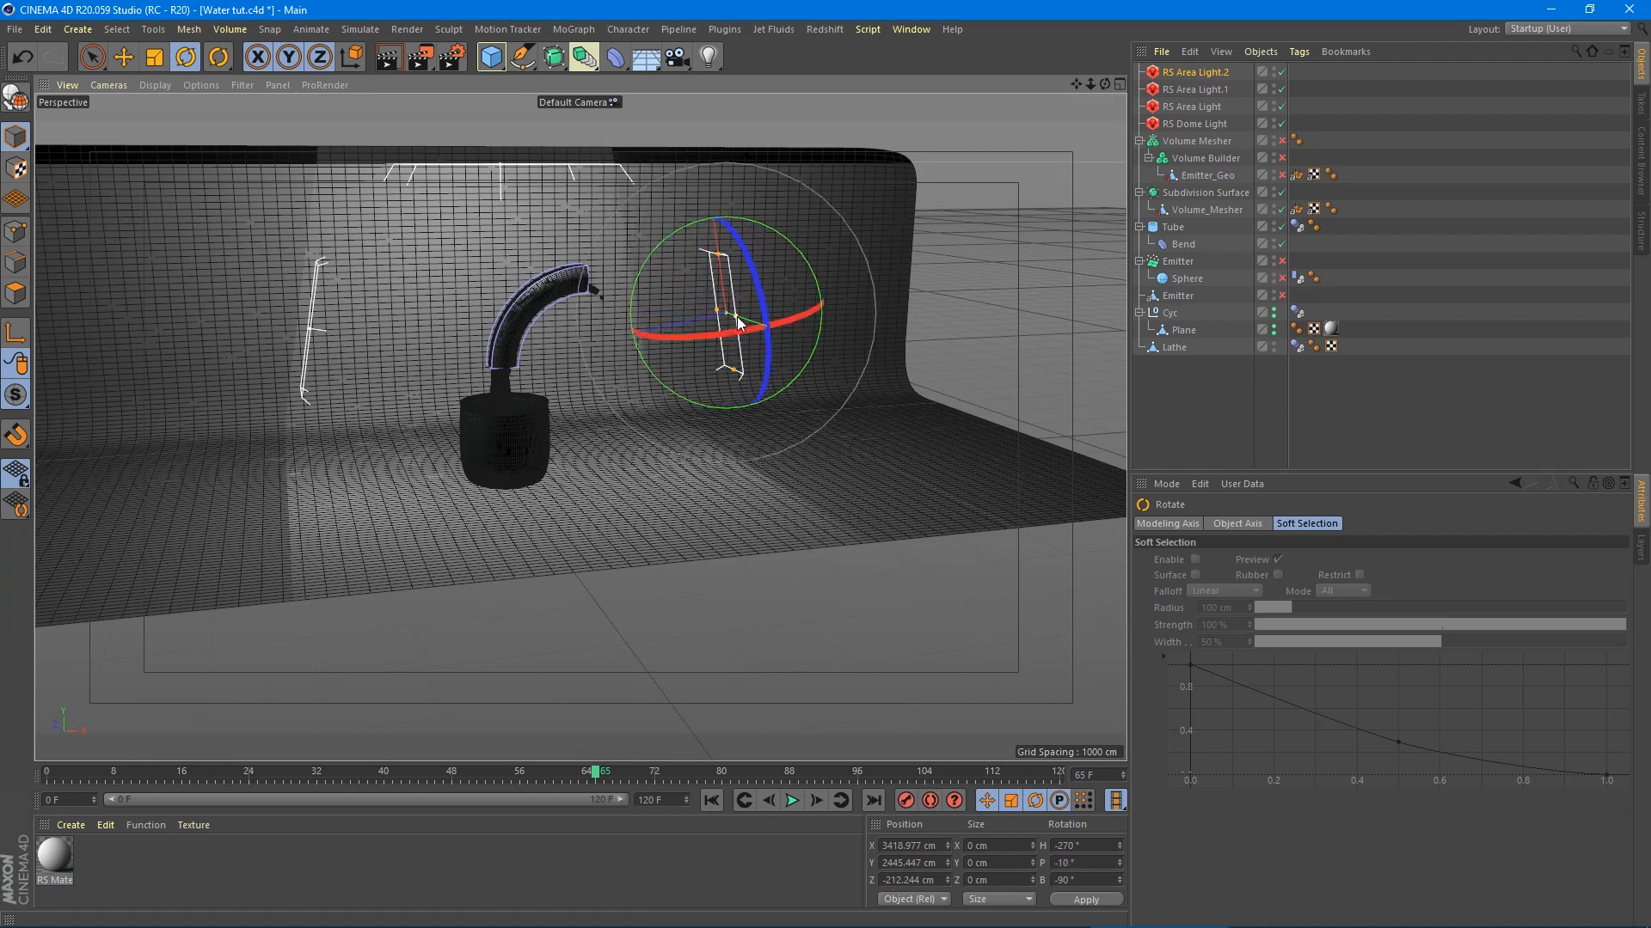
- Move the new side light to about X 4624, Z -1609 cm and angle it toward the cup at about H -280.5°, P -9.8°, B -91.8°
left_click_drag(736, 315, 837, 311)
key("e")
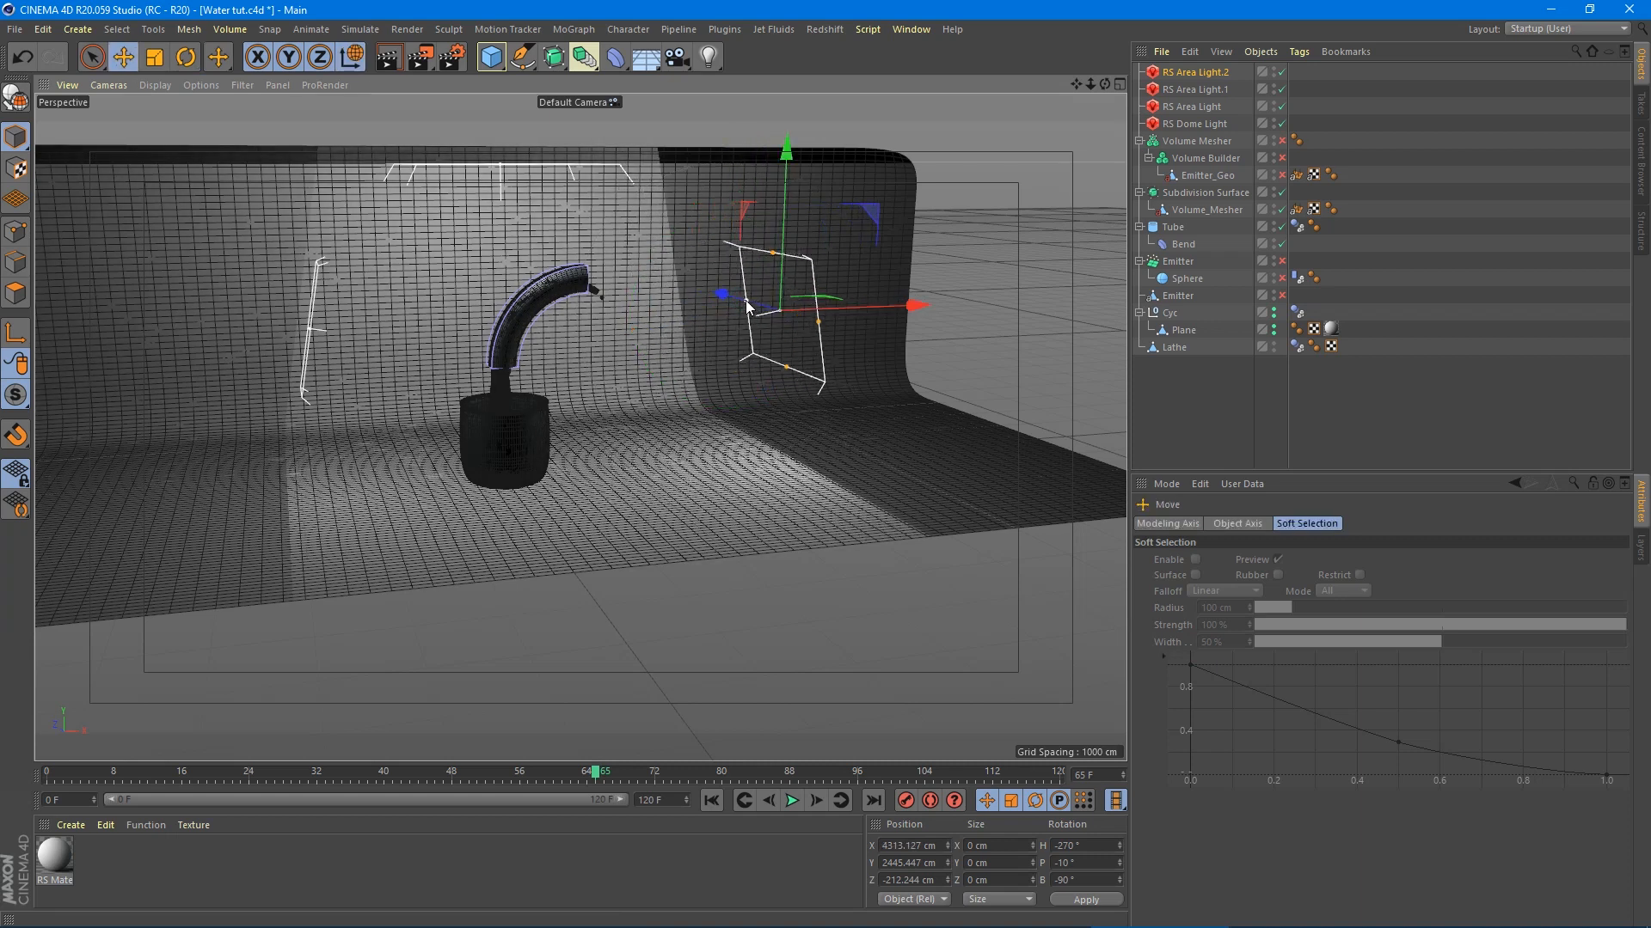
left_click_drag(735, 302, 774, 320)
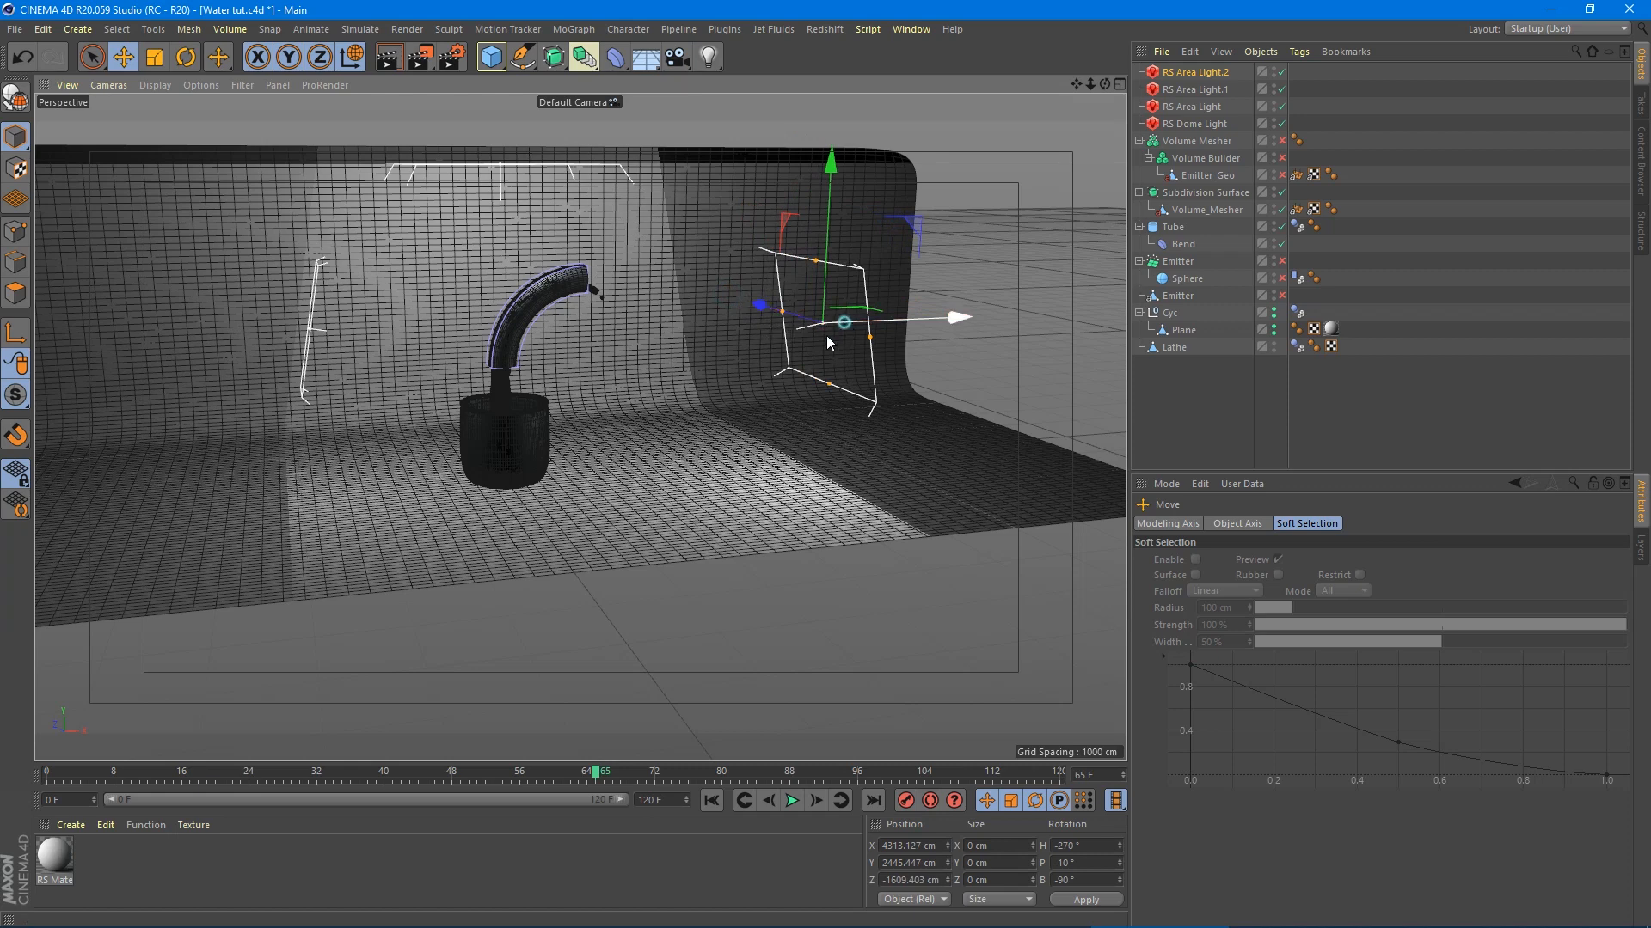
key("r")
mouse_move(814, 344)
left_mouse_down()
mouse_move(528, 408)
mouse_move(447, 396)
mouse_move(701, 389)
mouse_move(653, 381)
left_mouse_up()
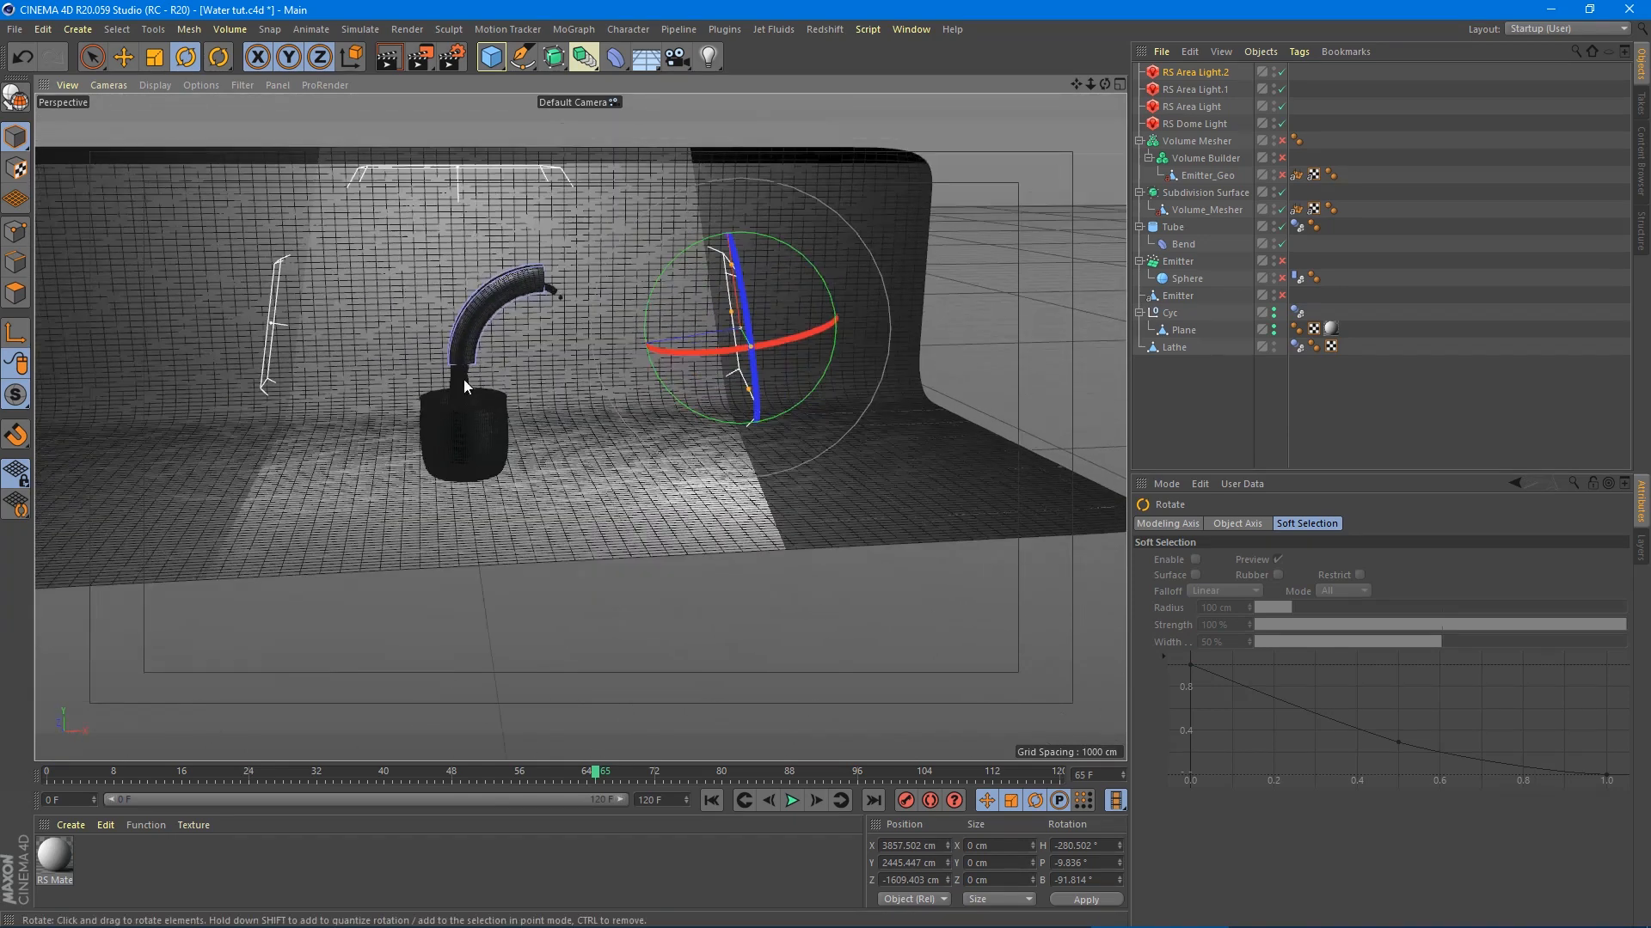
left_click_drag(463, 379, 756, 443, "alt")
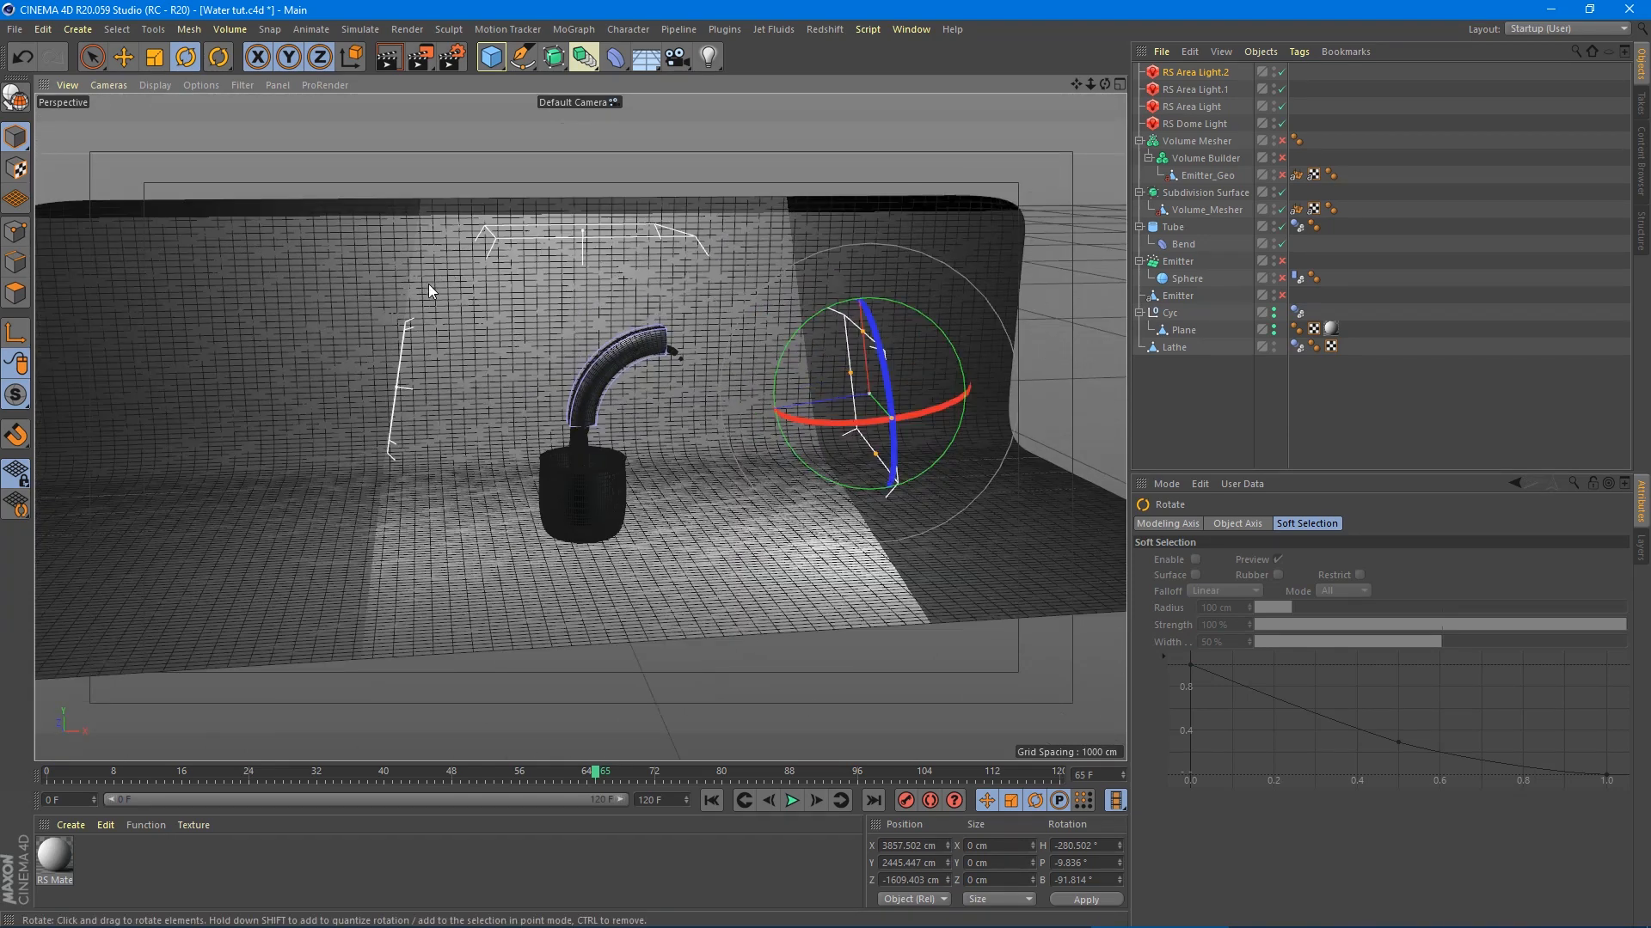
scroll(392, 409, "up", 2)
- Set the Spread of RS Area Light.1 to about 0.49
left_click(392, 406)
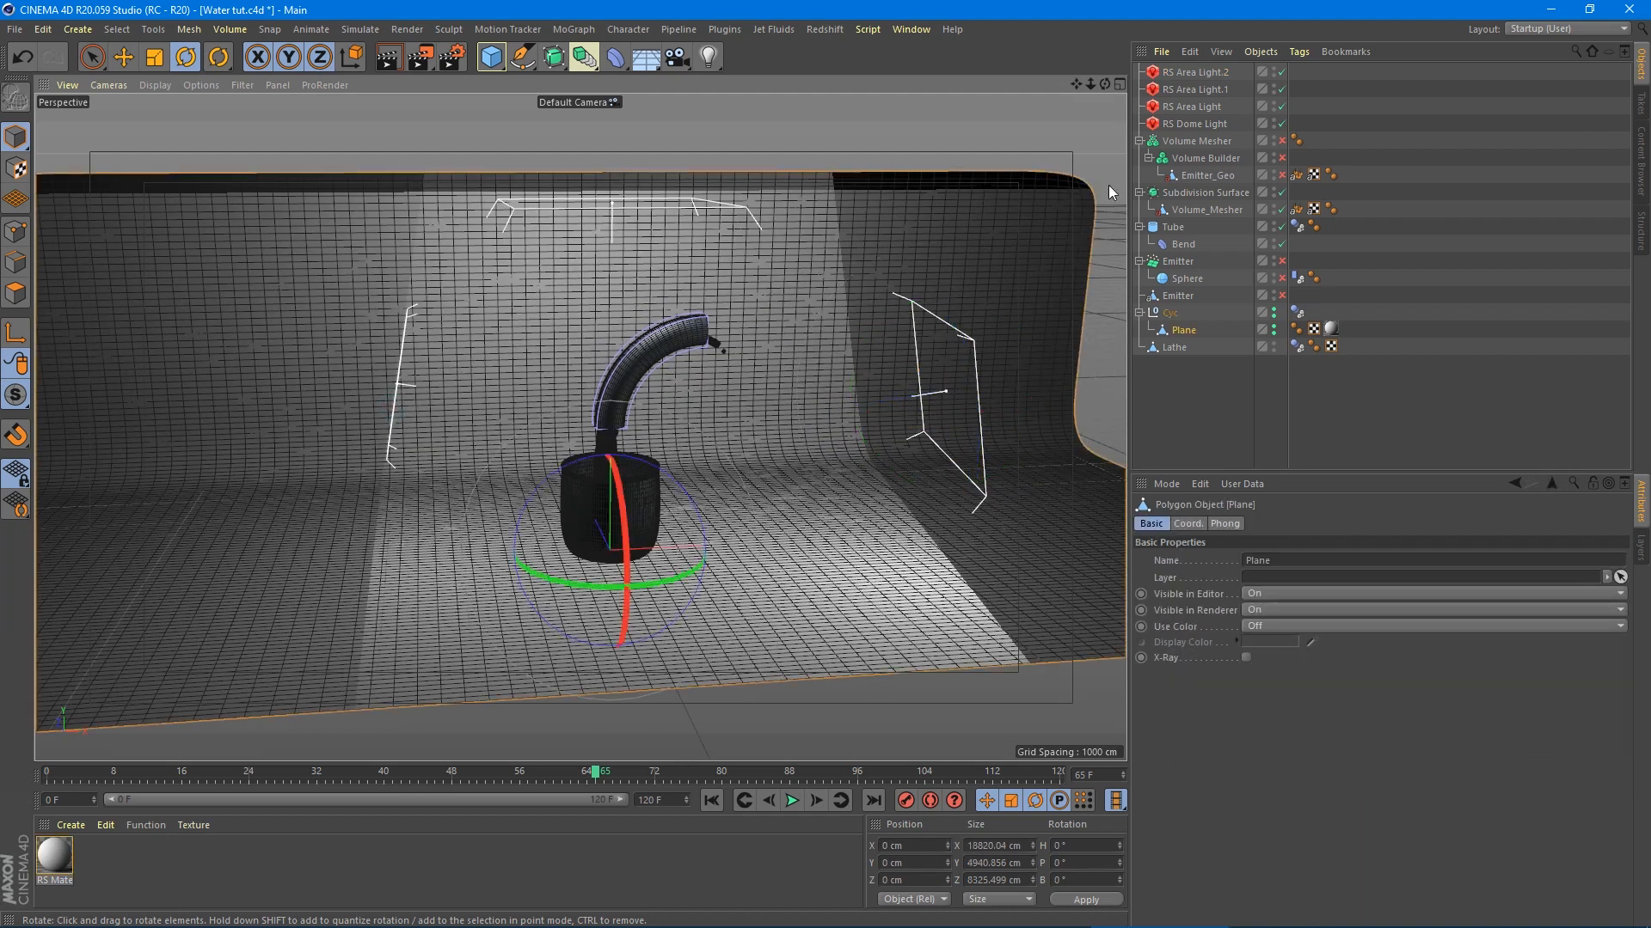
left_click(1194, 89)
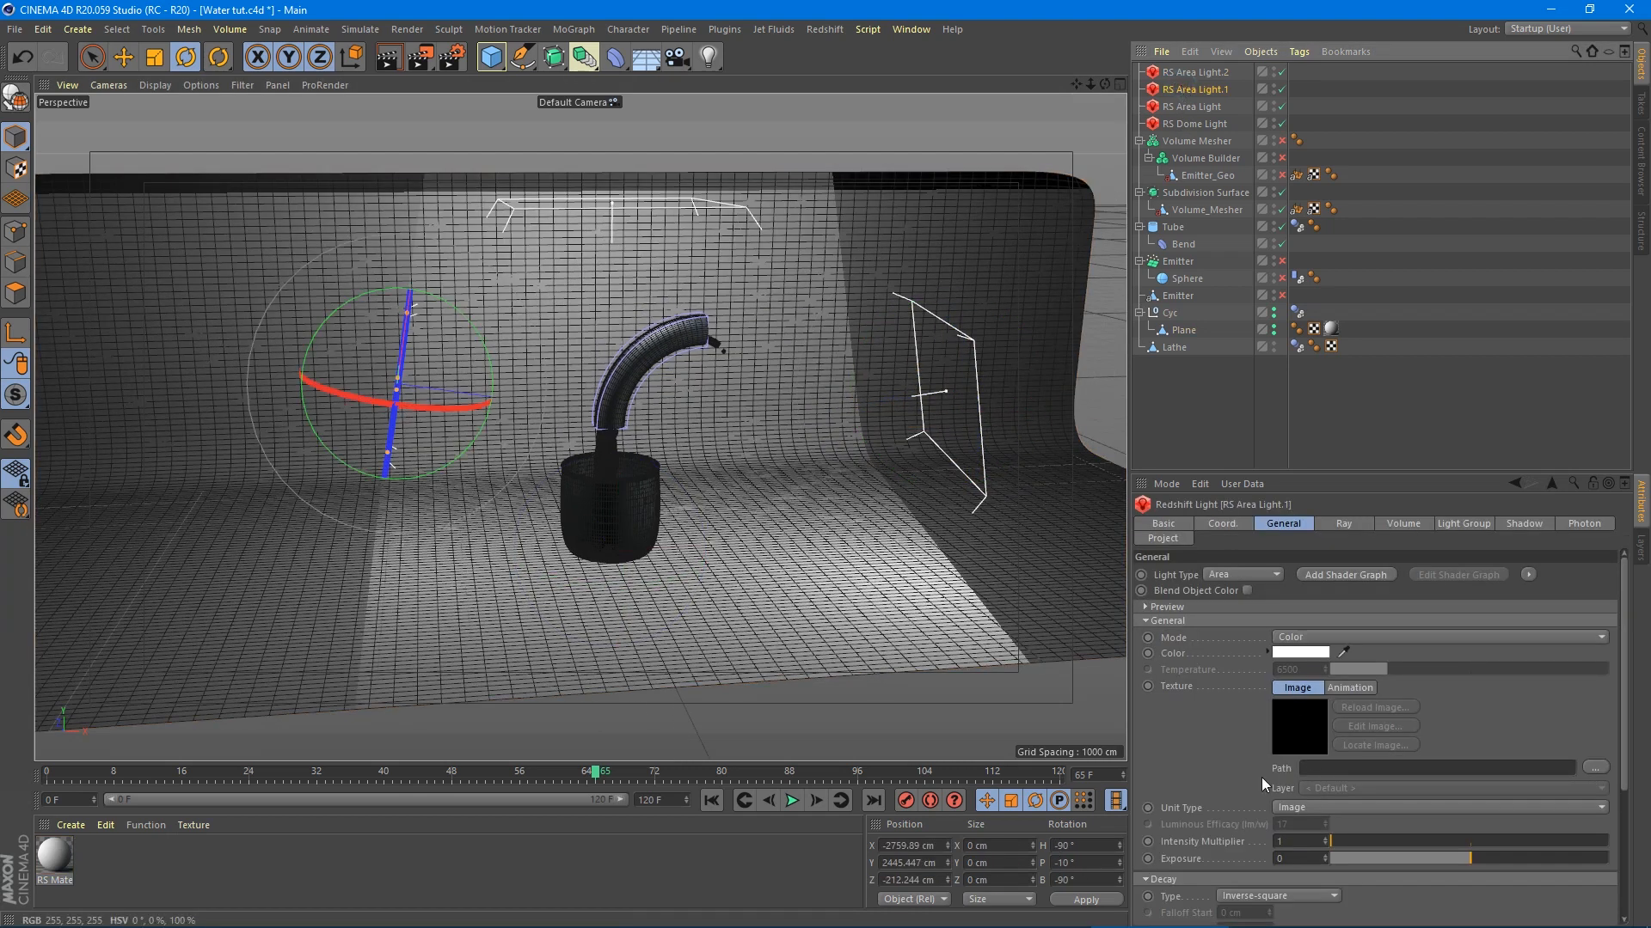
scroll(1241, 766, "down", 5)
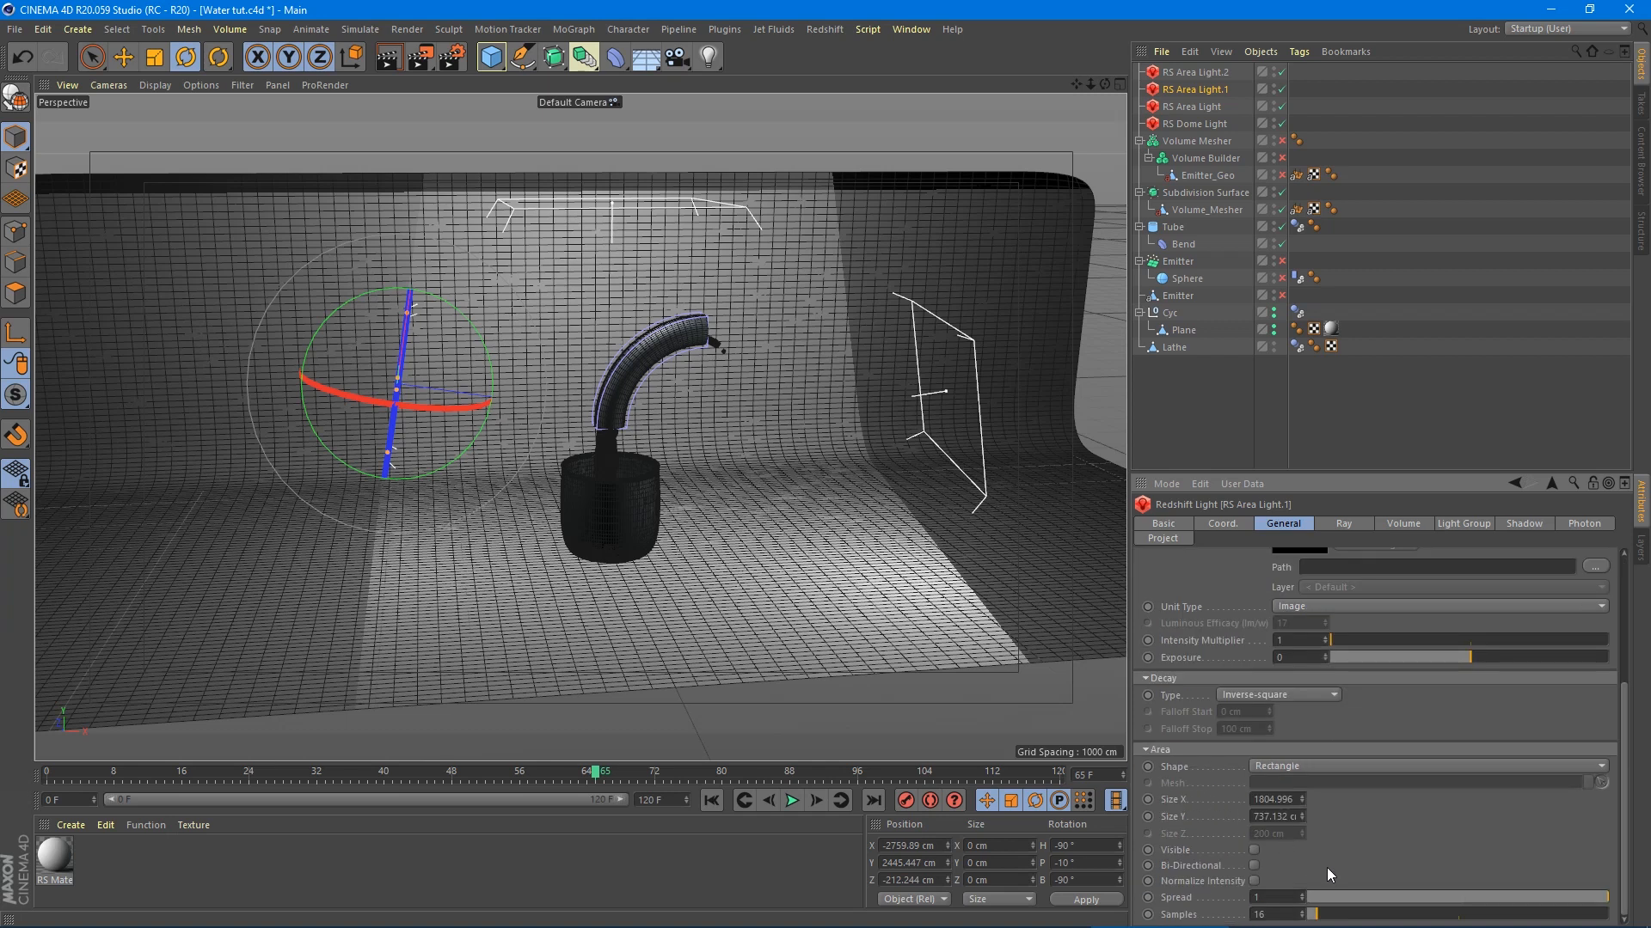
left_click_drag(1416, 897, 1454, 900)
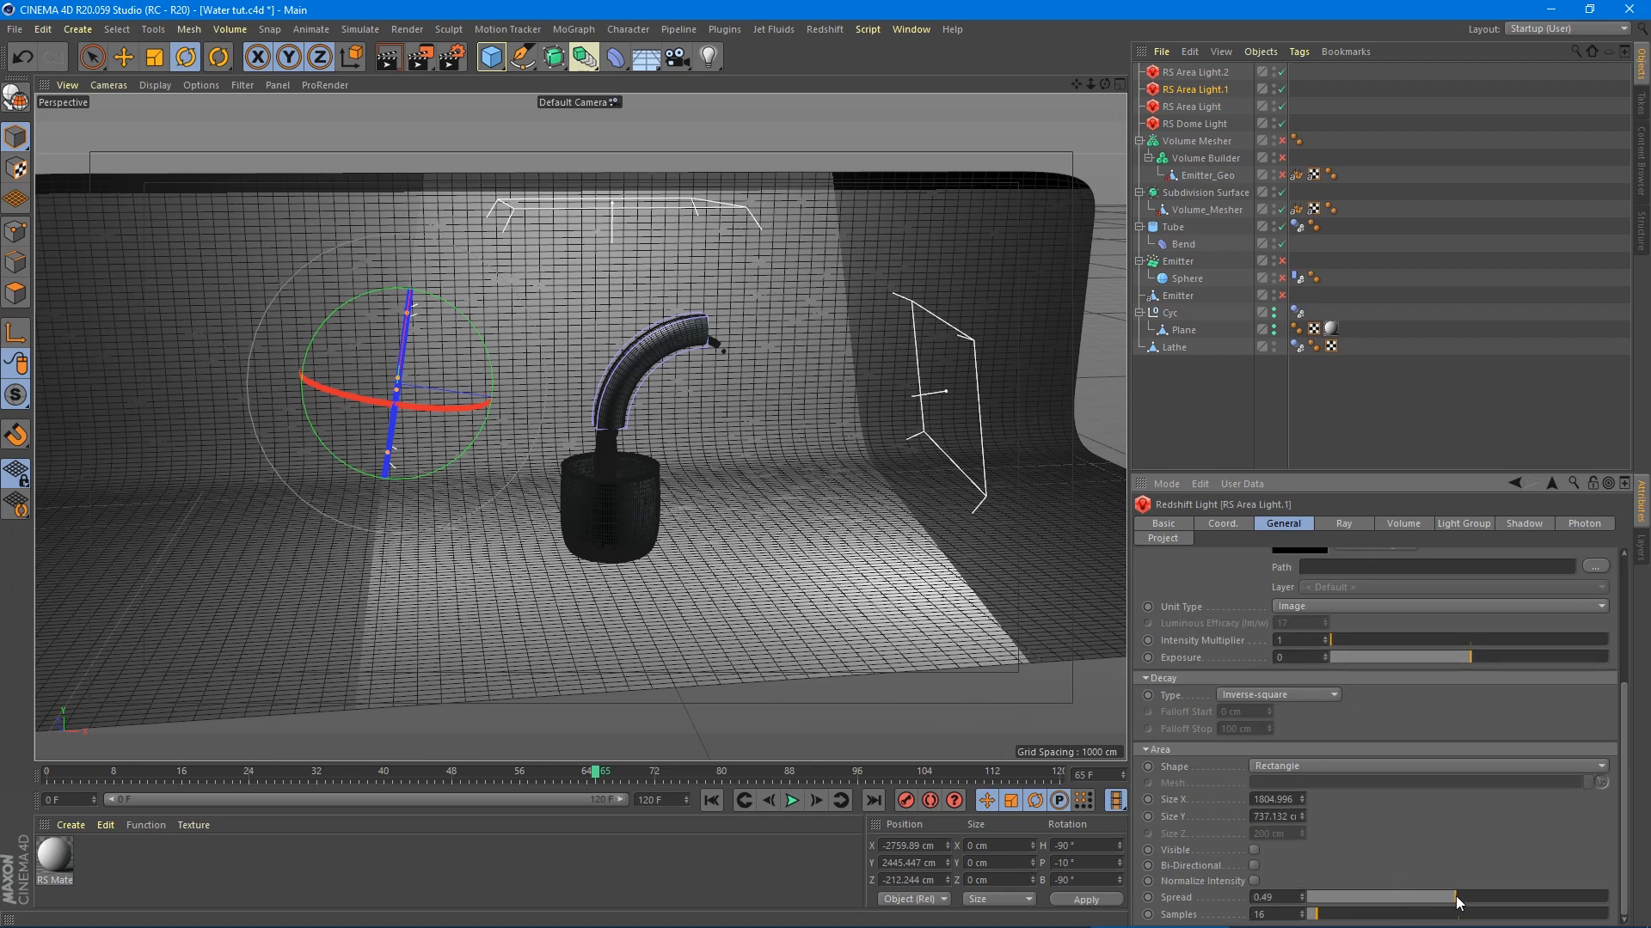
- Duplicate the overhead area light toward the back wall at about Z 2673 cm
scroll(668, 441, "up", 5)
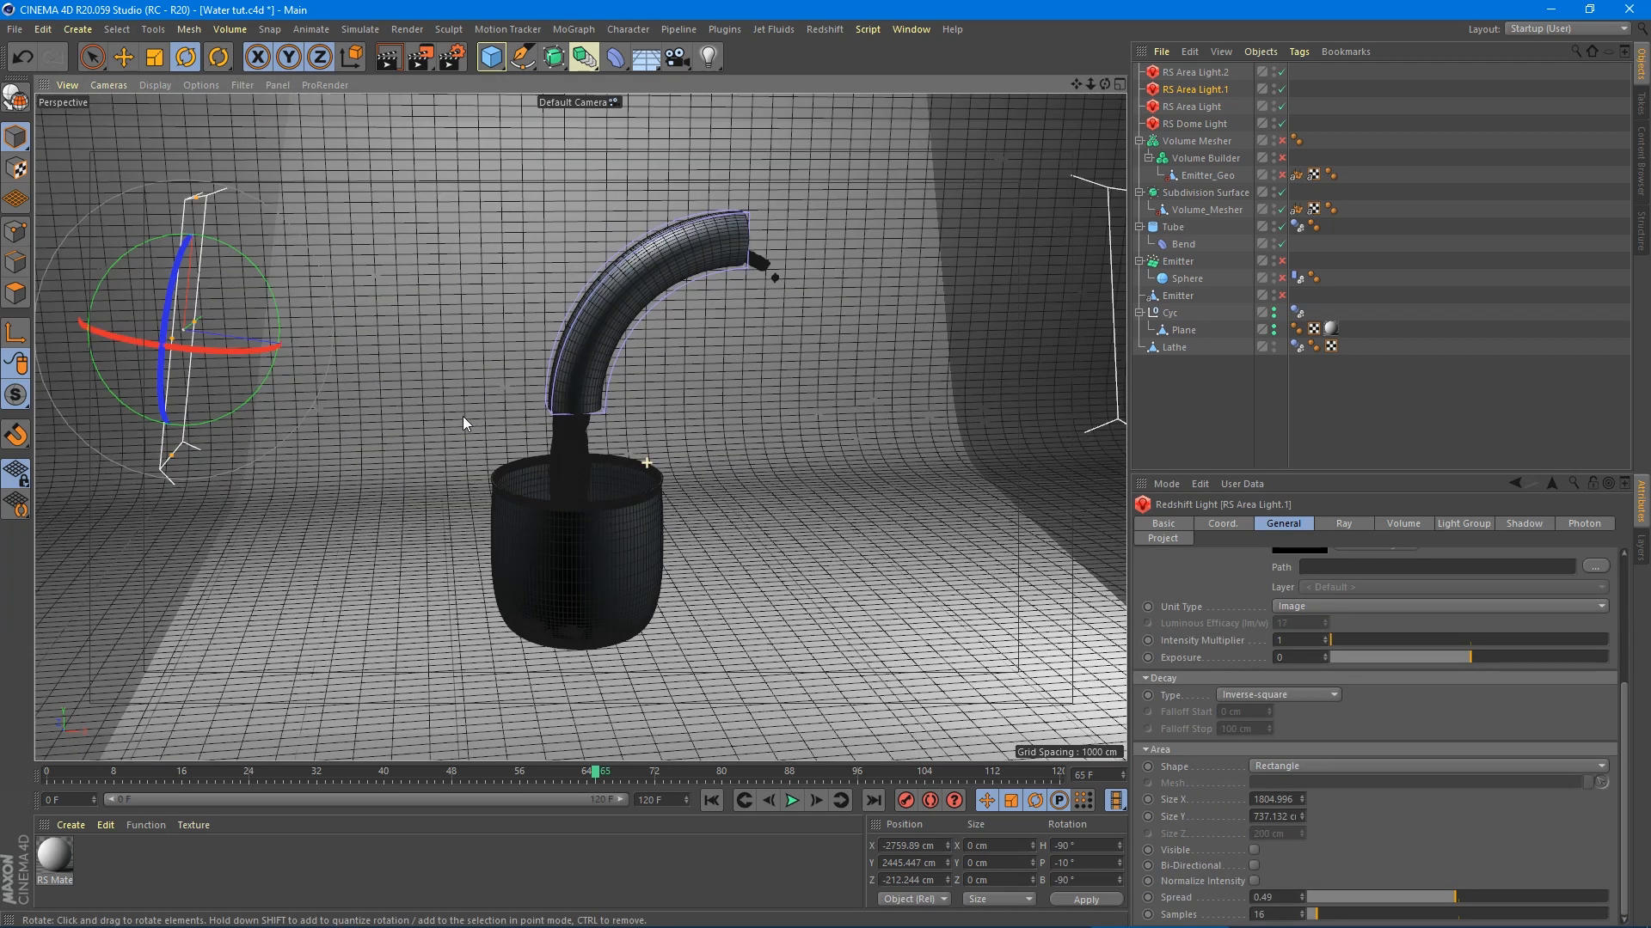
scroll(527, 509, "up", 6)
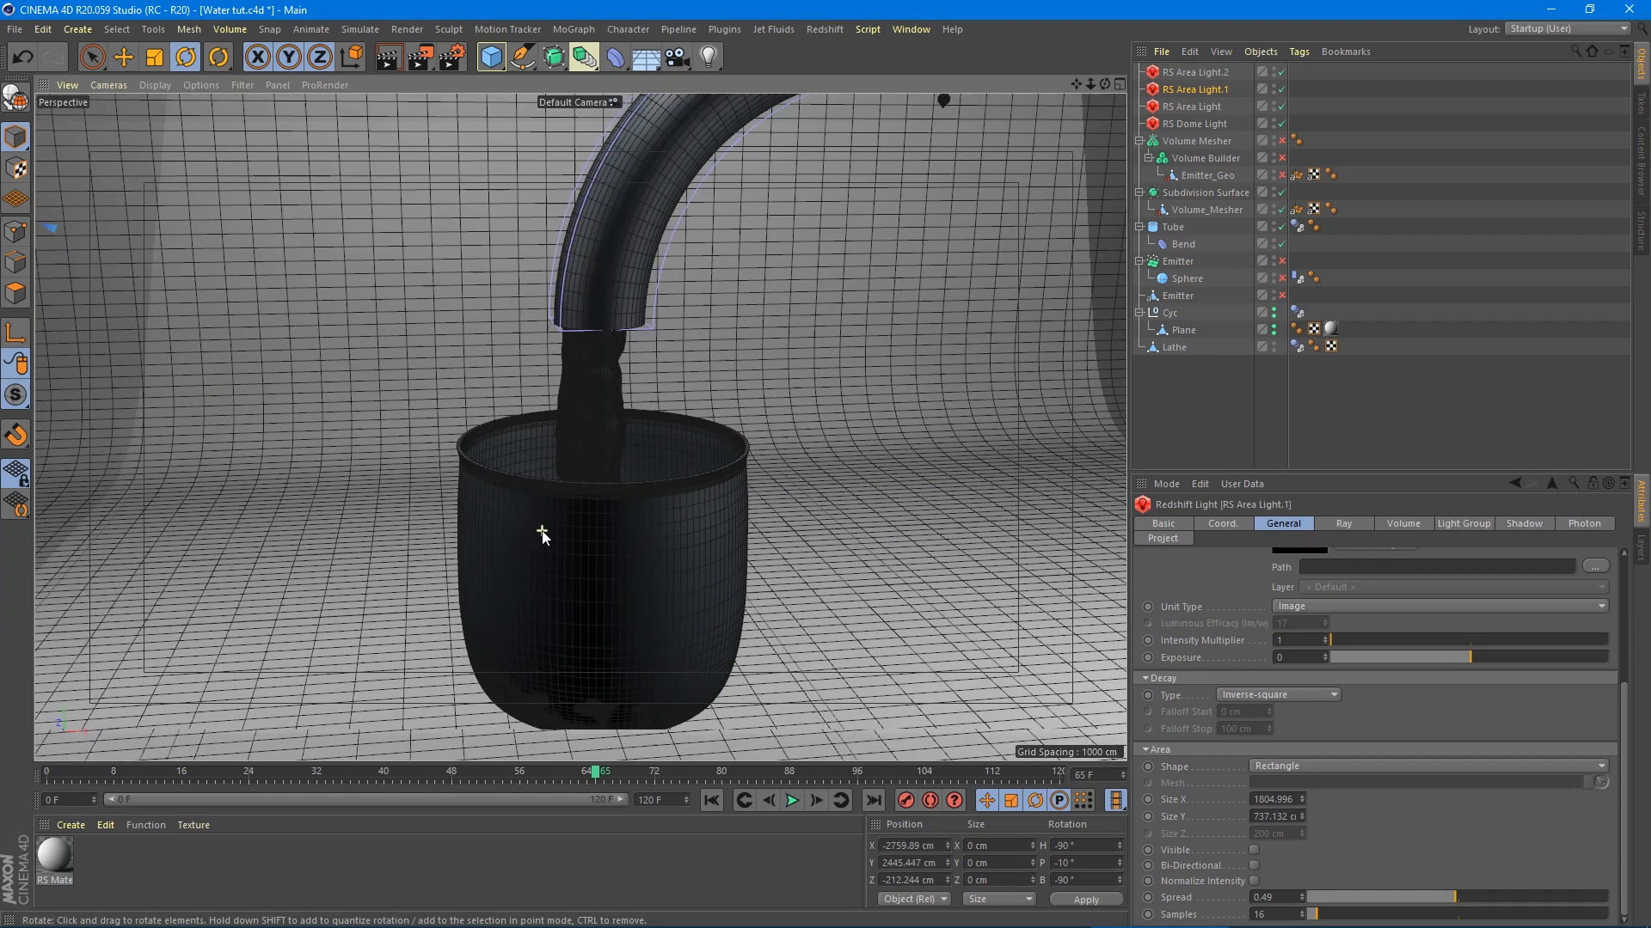
scroll(524, 483, "down", 10)
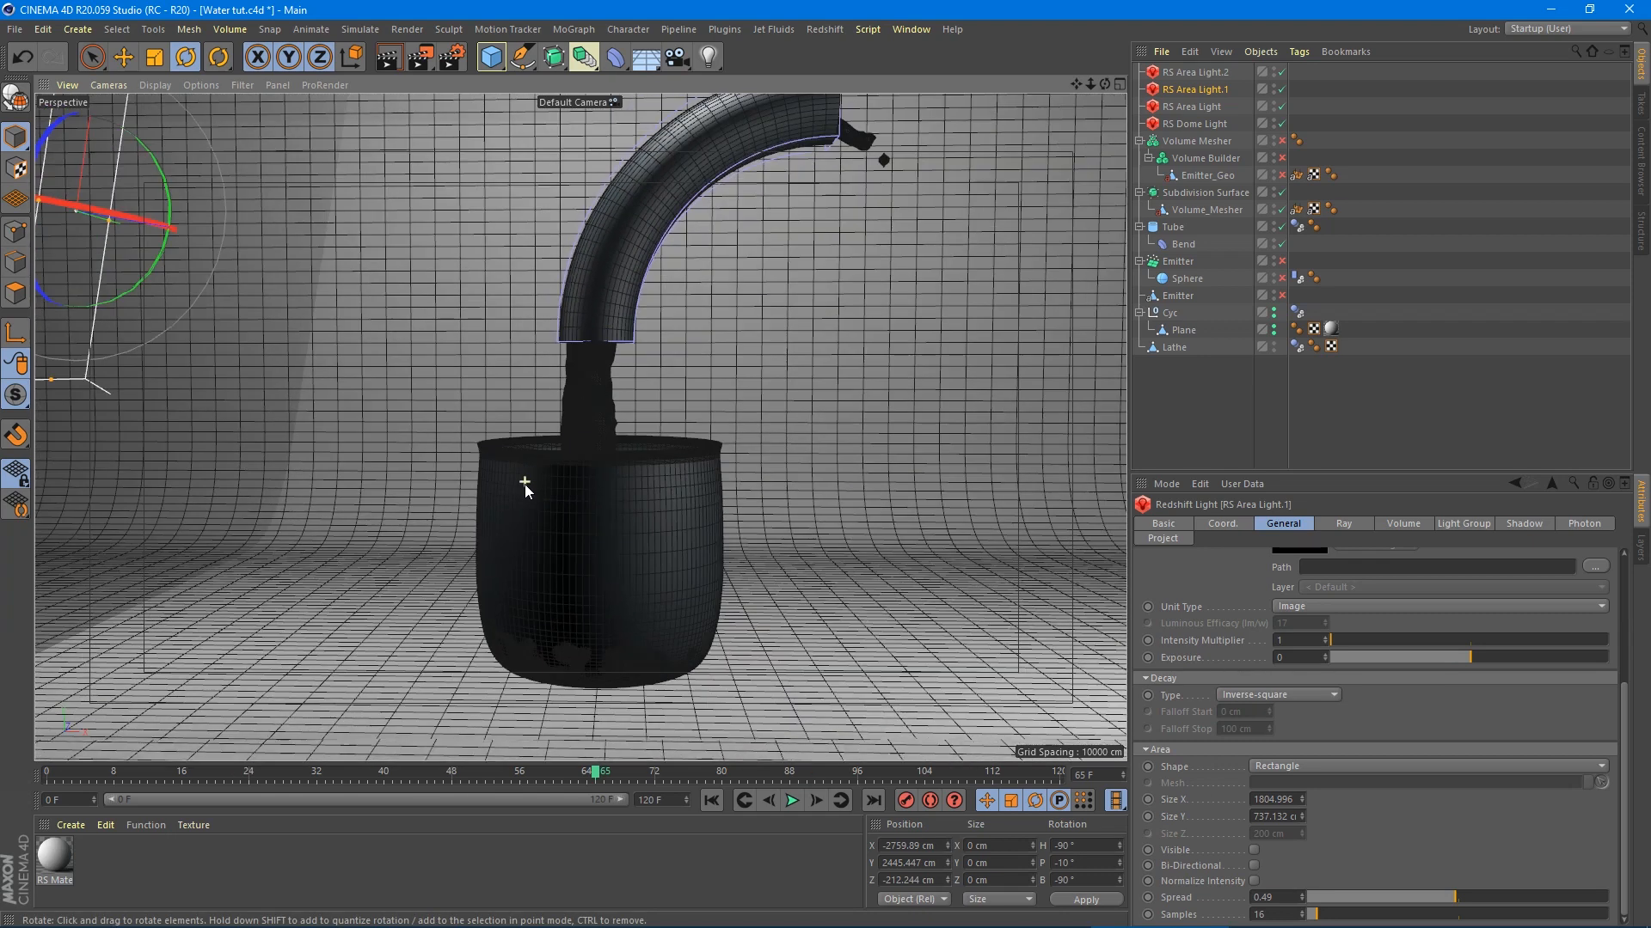
scroll(483, 451, "down", 5)
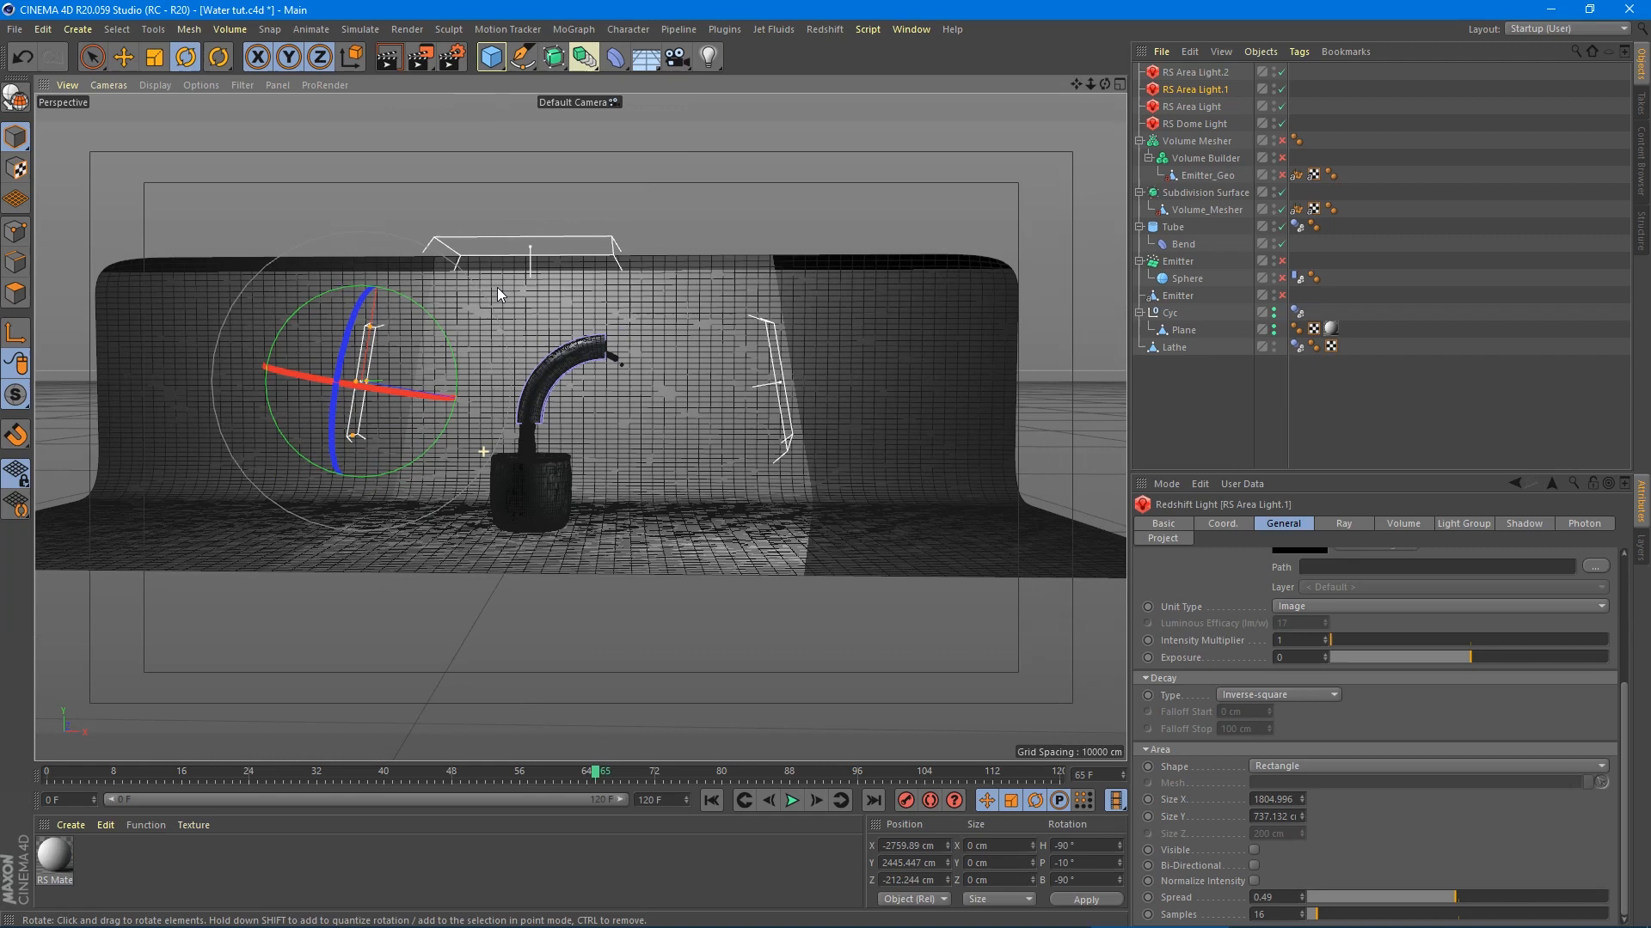
left_click(528, 248)
left_click_drag(416, 337, 581, 460, "alt")
key("e")
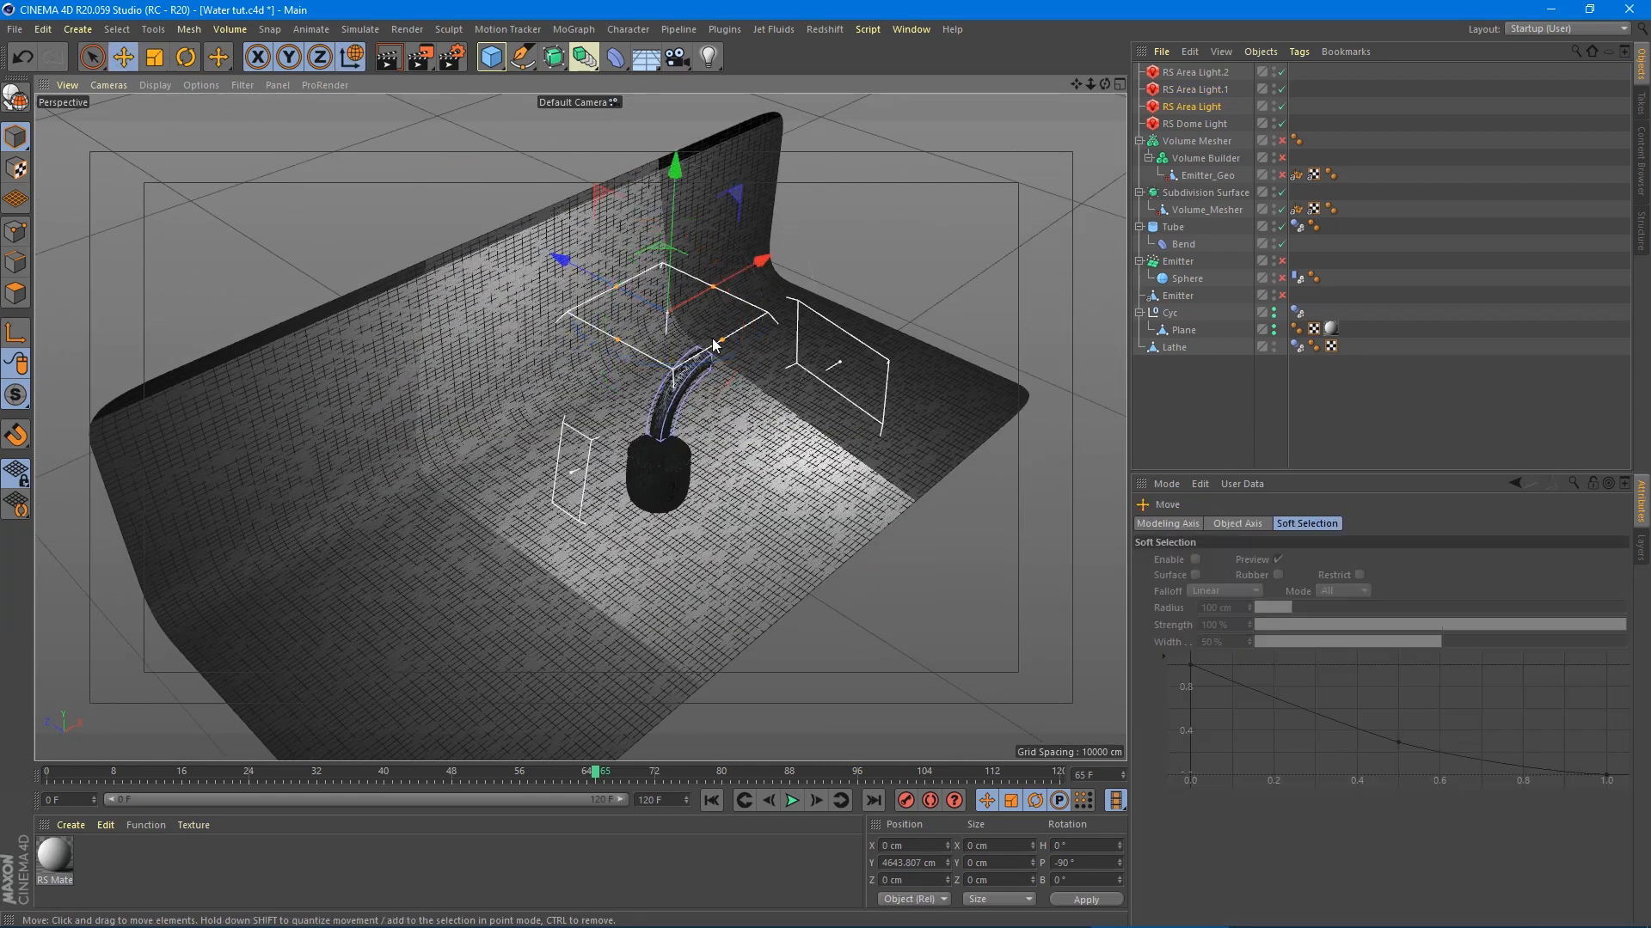
left_click_drag(574, 270, 488, 220, "ctrl")
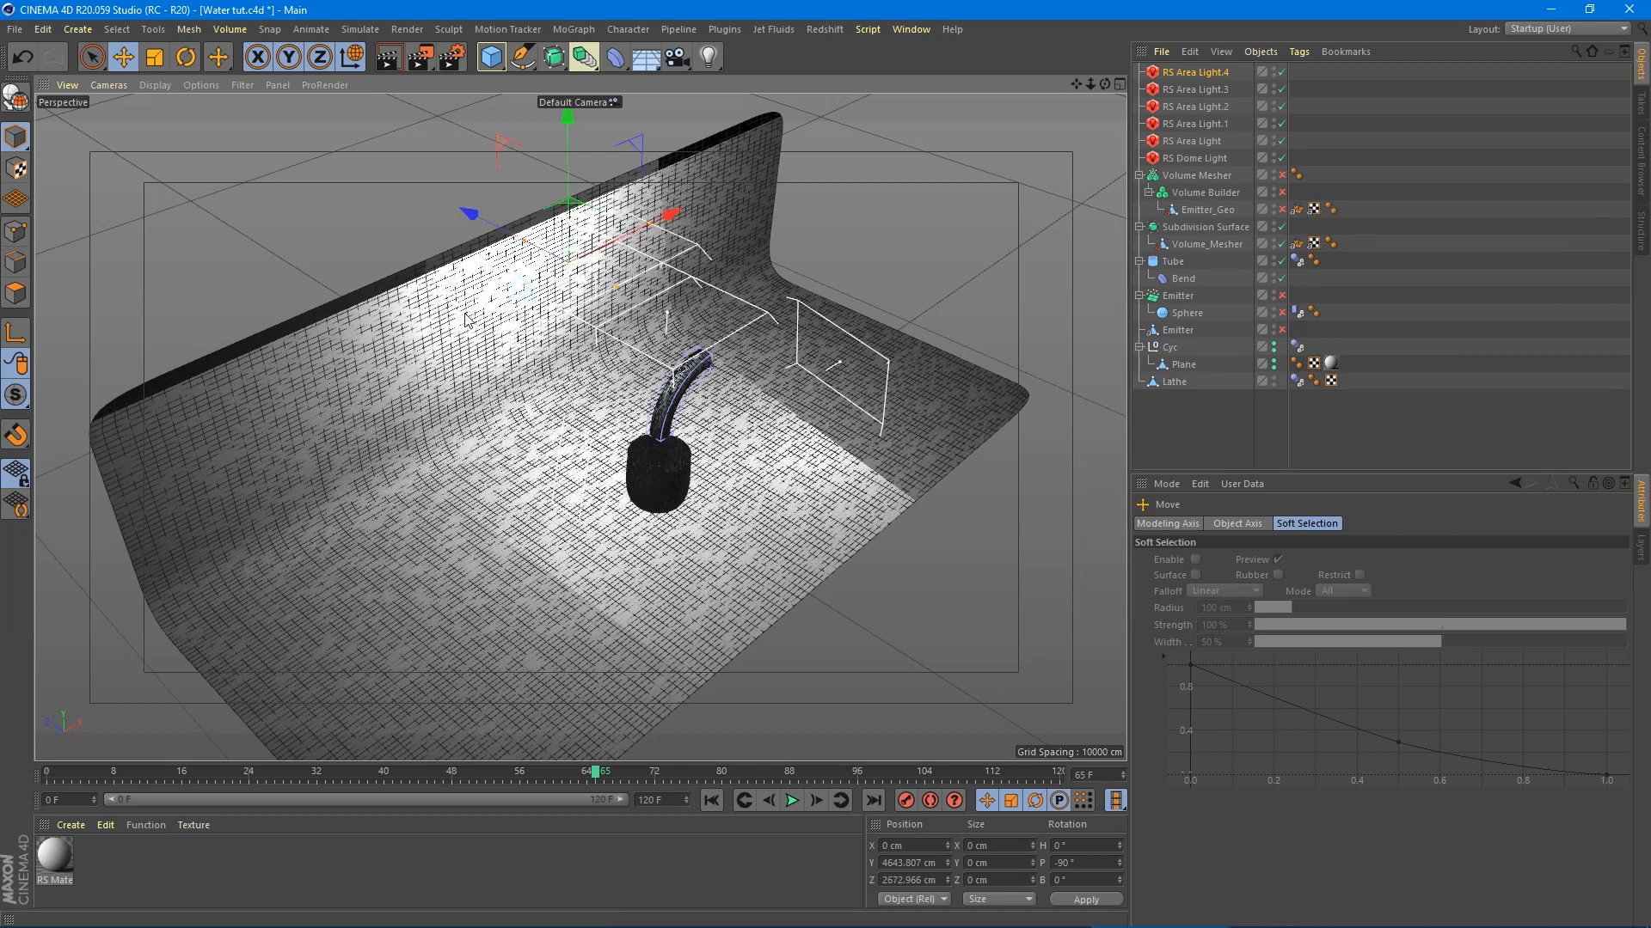
- Widen the rear overhead light's rectangle and tilt the light to a pitch of about -72.7°
left_click_drag(420, 362, 394, 353)
left_click_drag(617, 287, 638, 254)
key("r")
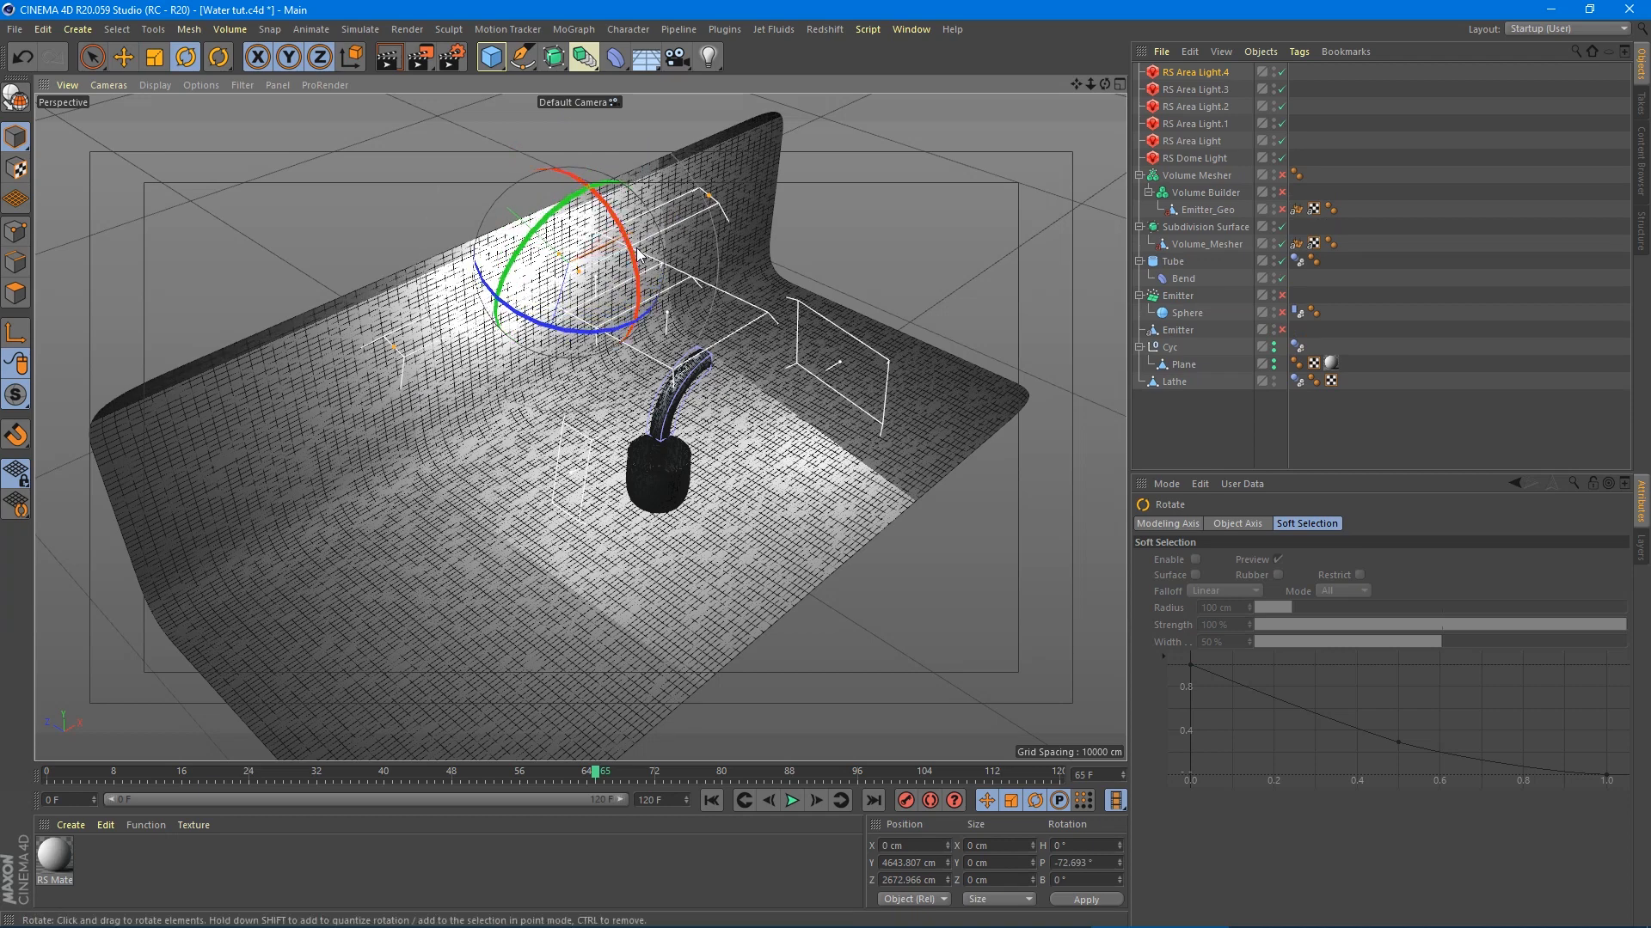
left_click(626, 245)
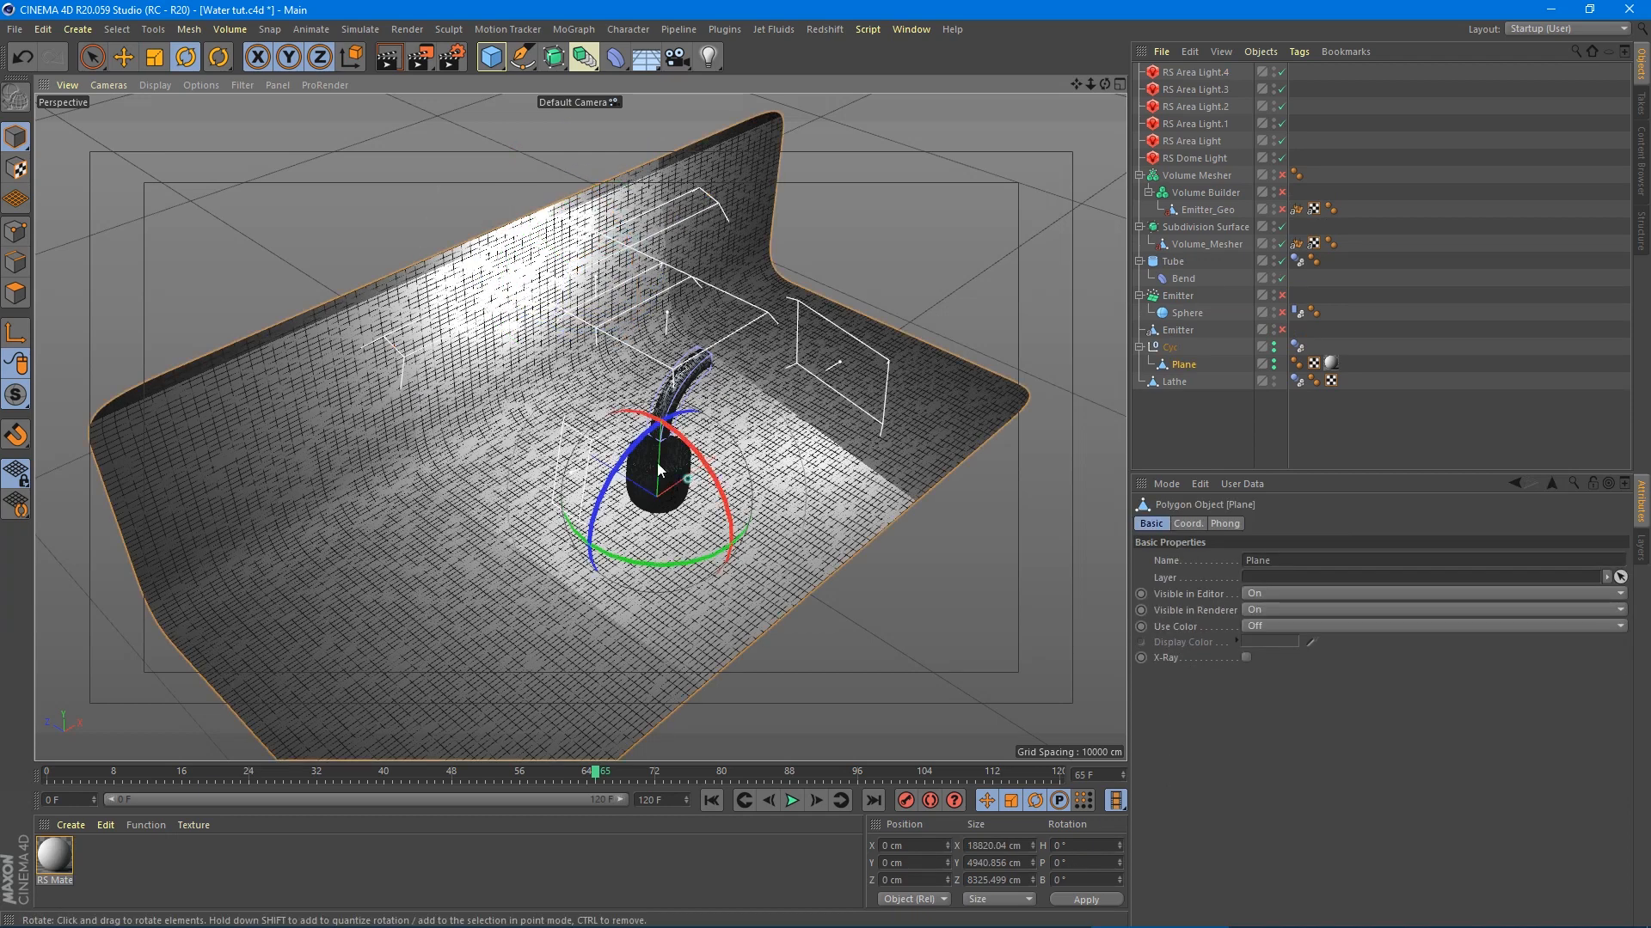
- Set the Intensity Multiplier of the rear overhead light, RS Area Light.4, to 0.5
left_click_drag(658, 470, 584, 397, "alt")
scroll(692, 482, "up", 7)
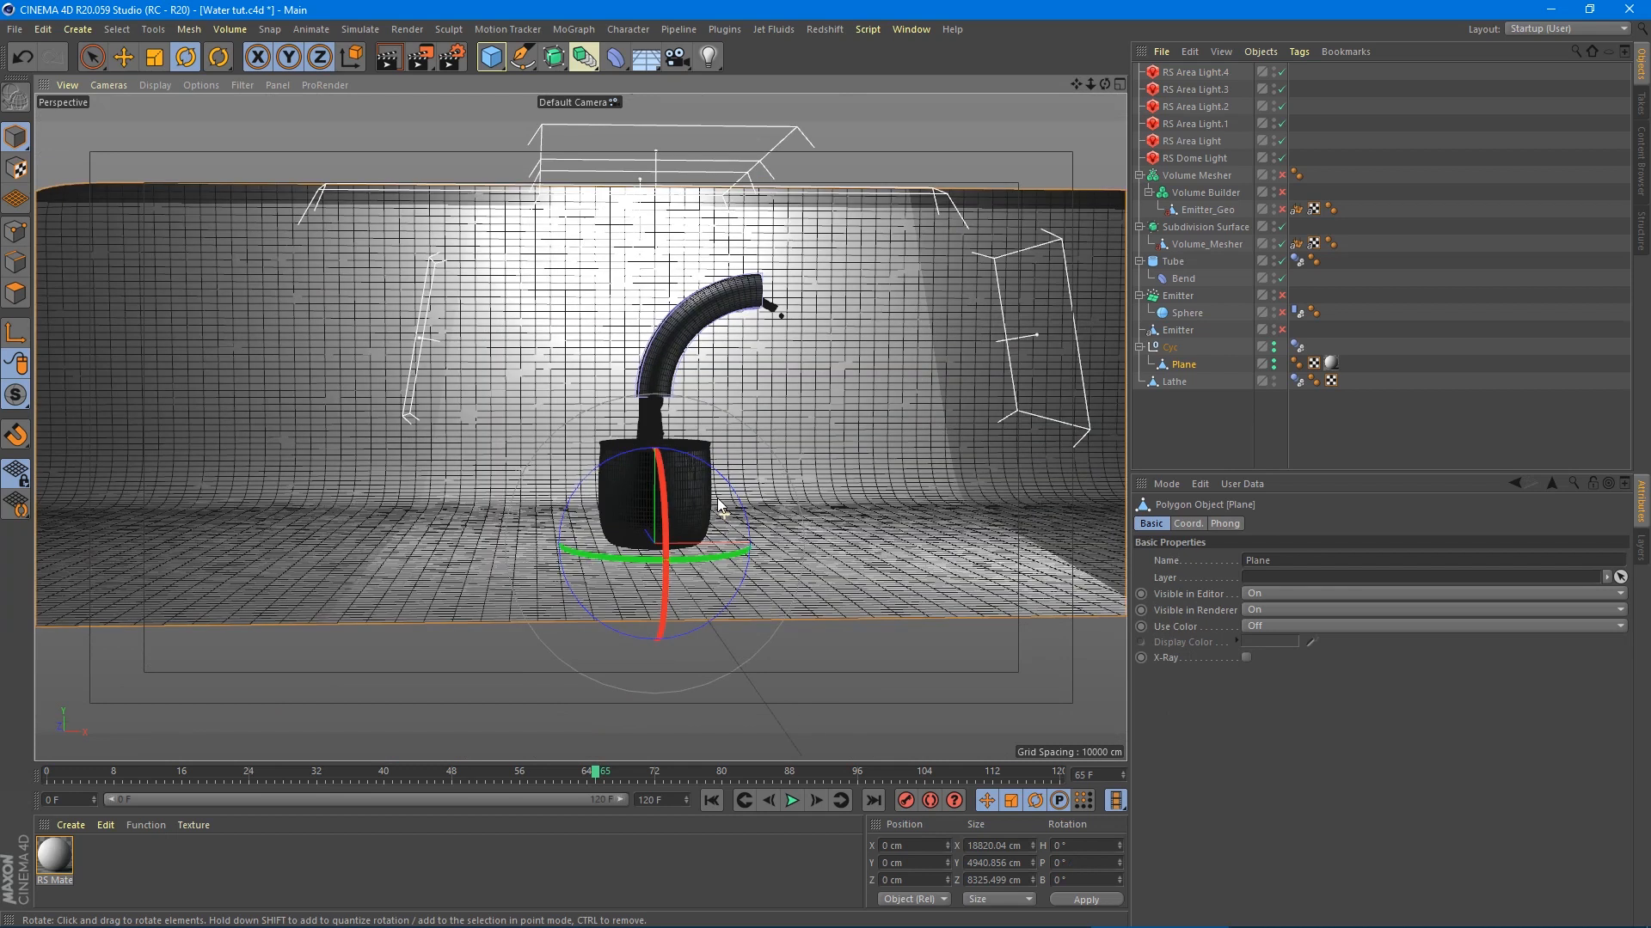
scroll(718, 500, "up", 2)
middle_click_drag(705, 481, 679, 592, "alt")
left_click(1199, 72)
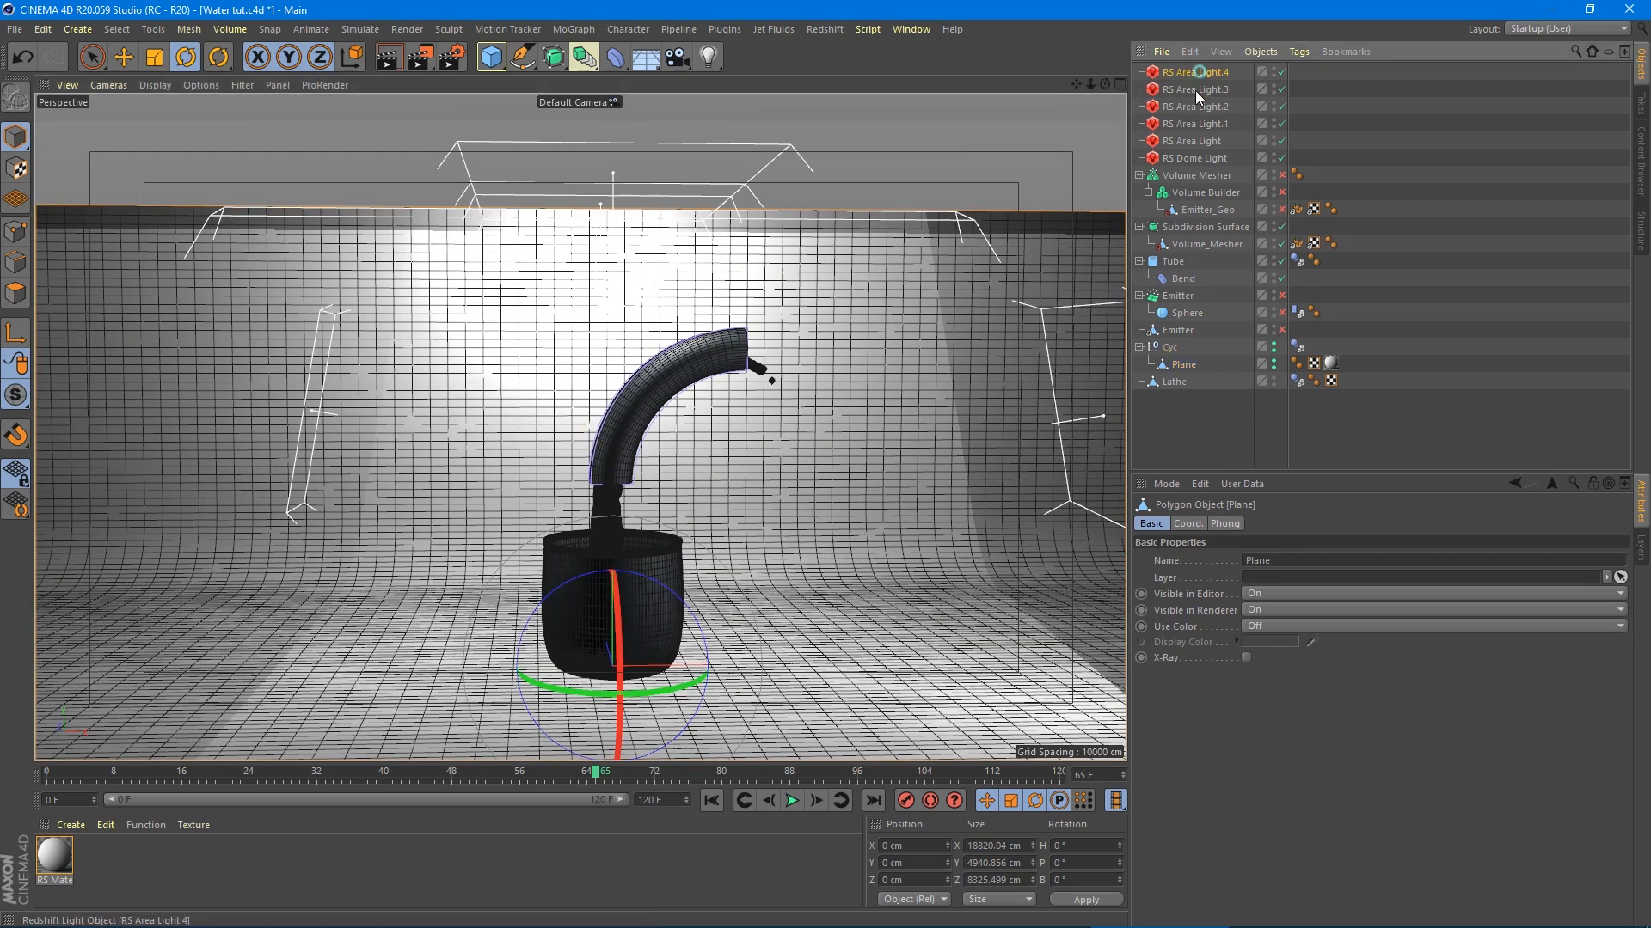
left_click(1316, 839)
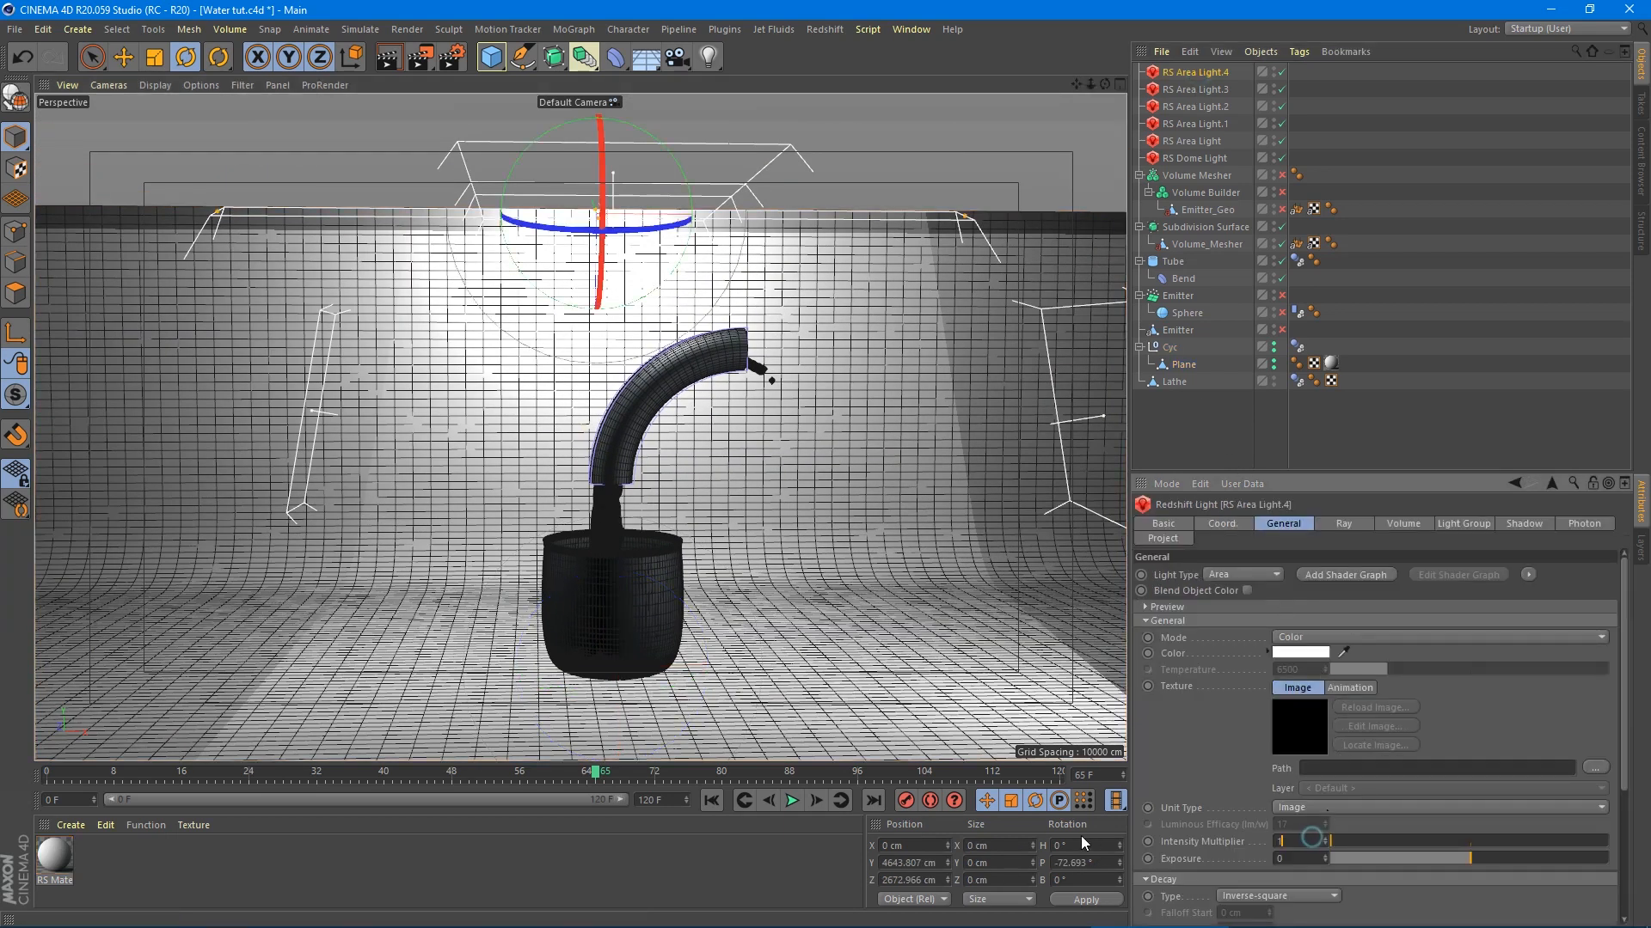
type("0.5")
key("Return")
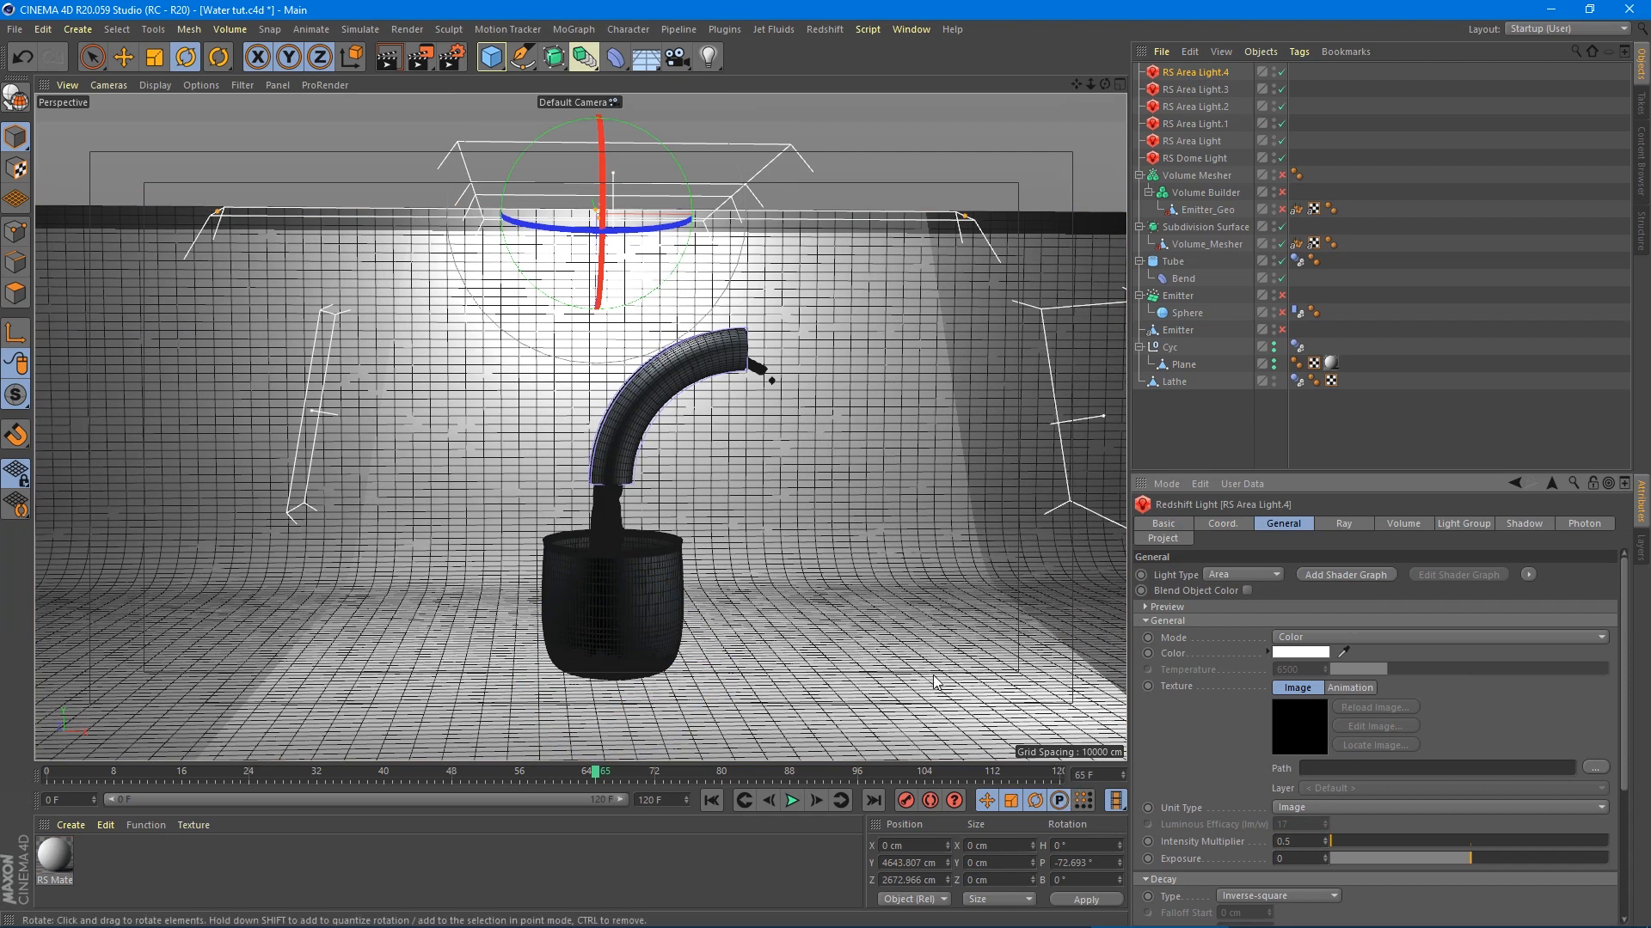
- Move the original overhead area light forward to about Z -1170 cm
left_click(608, 186)
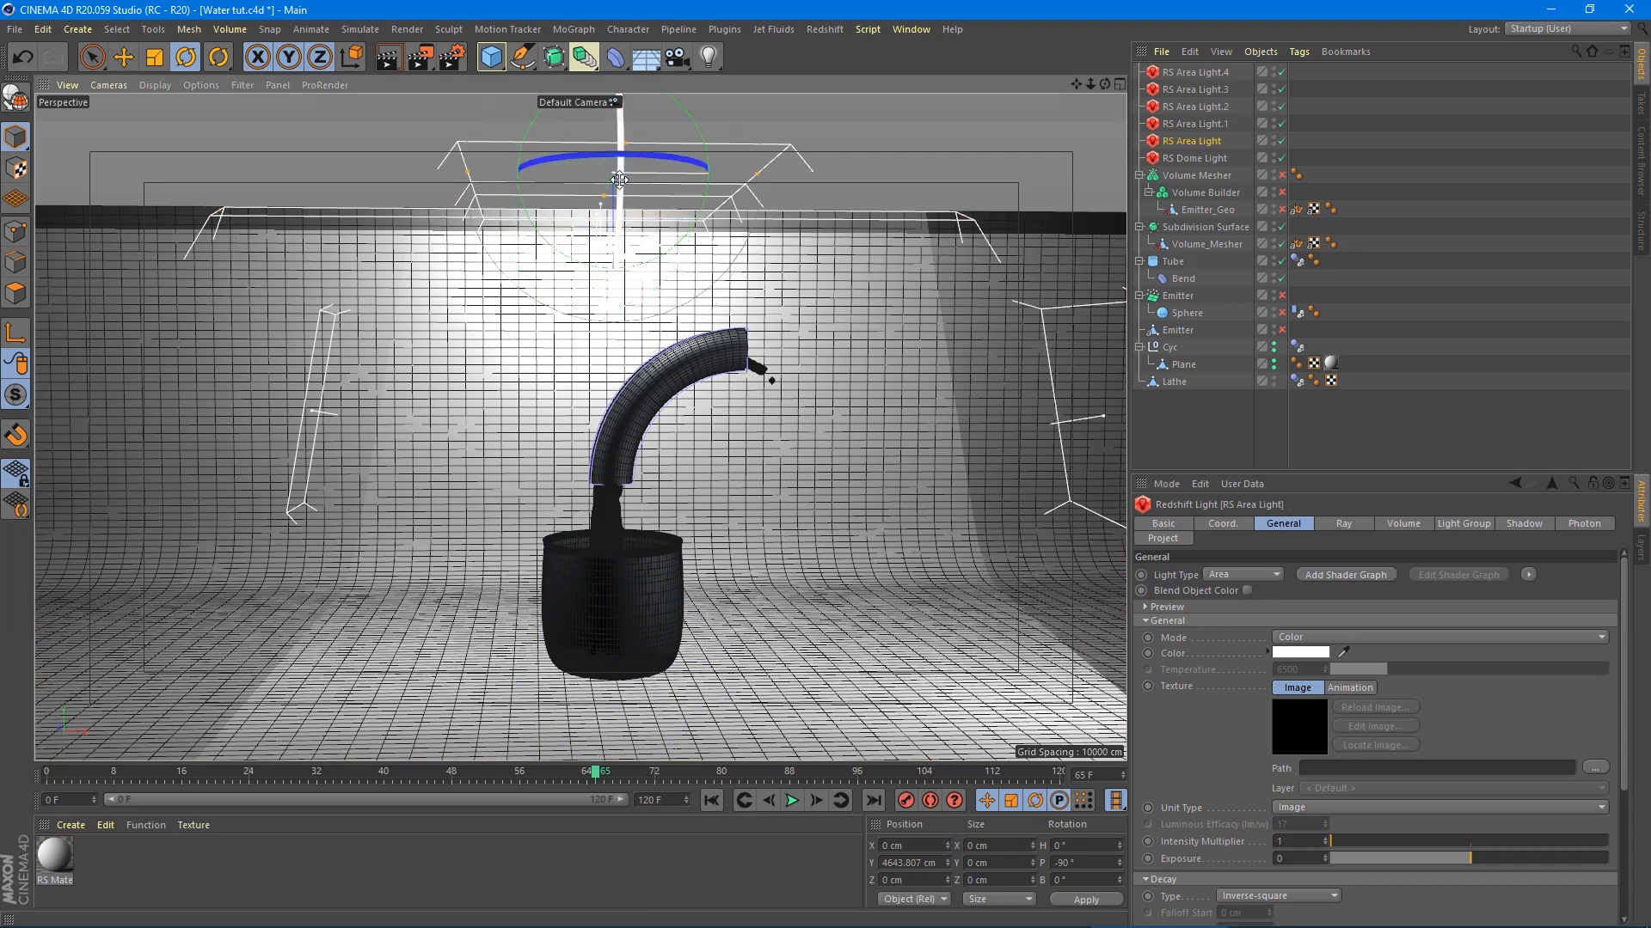
key("e")
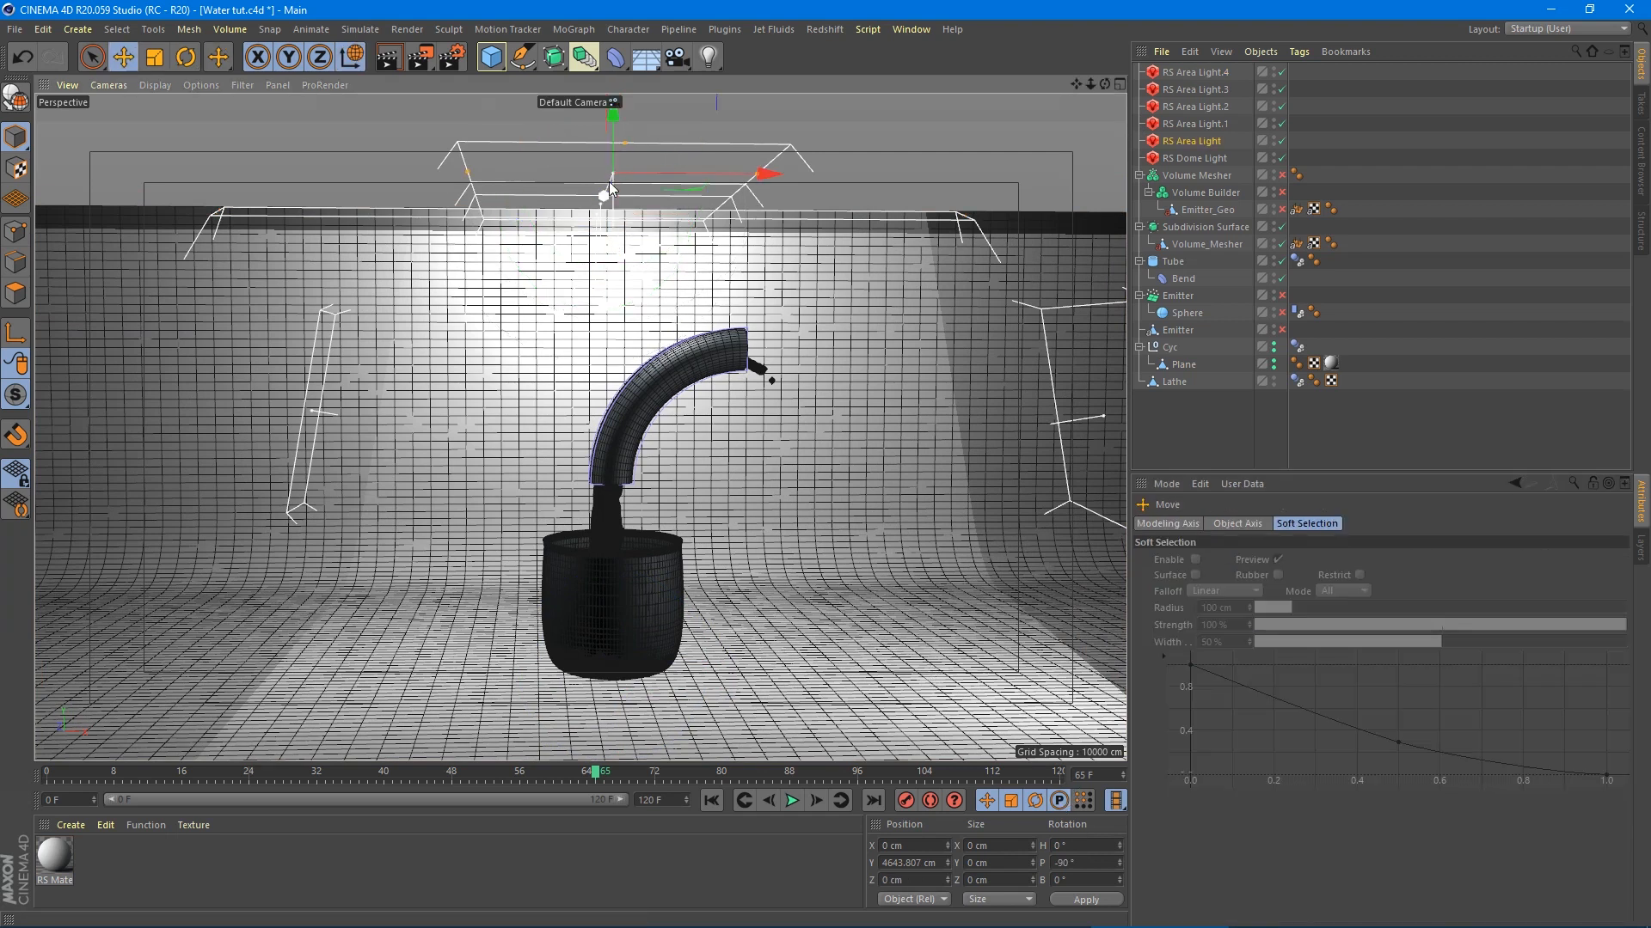
left_click_drag(613, 183, 624, 164)
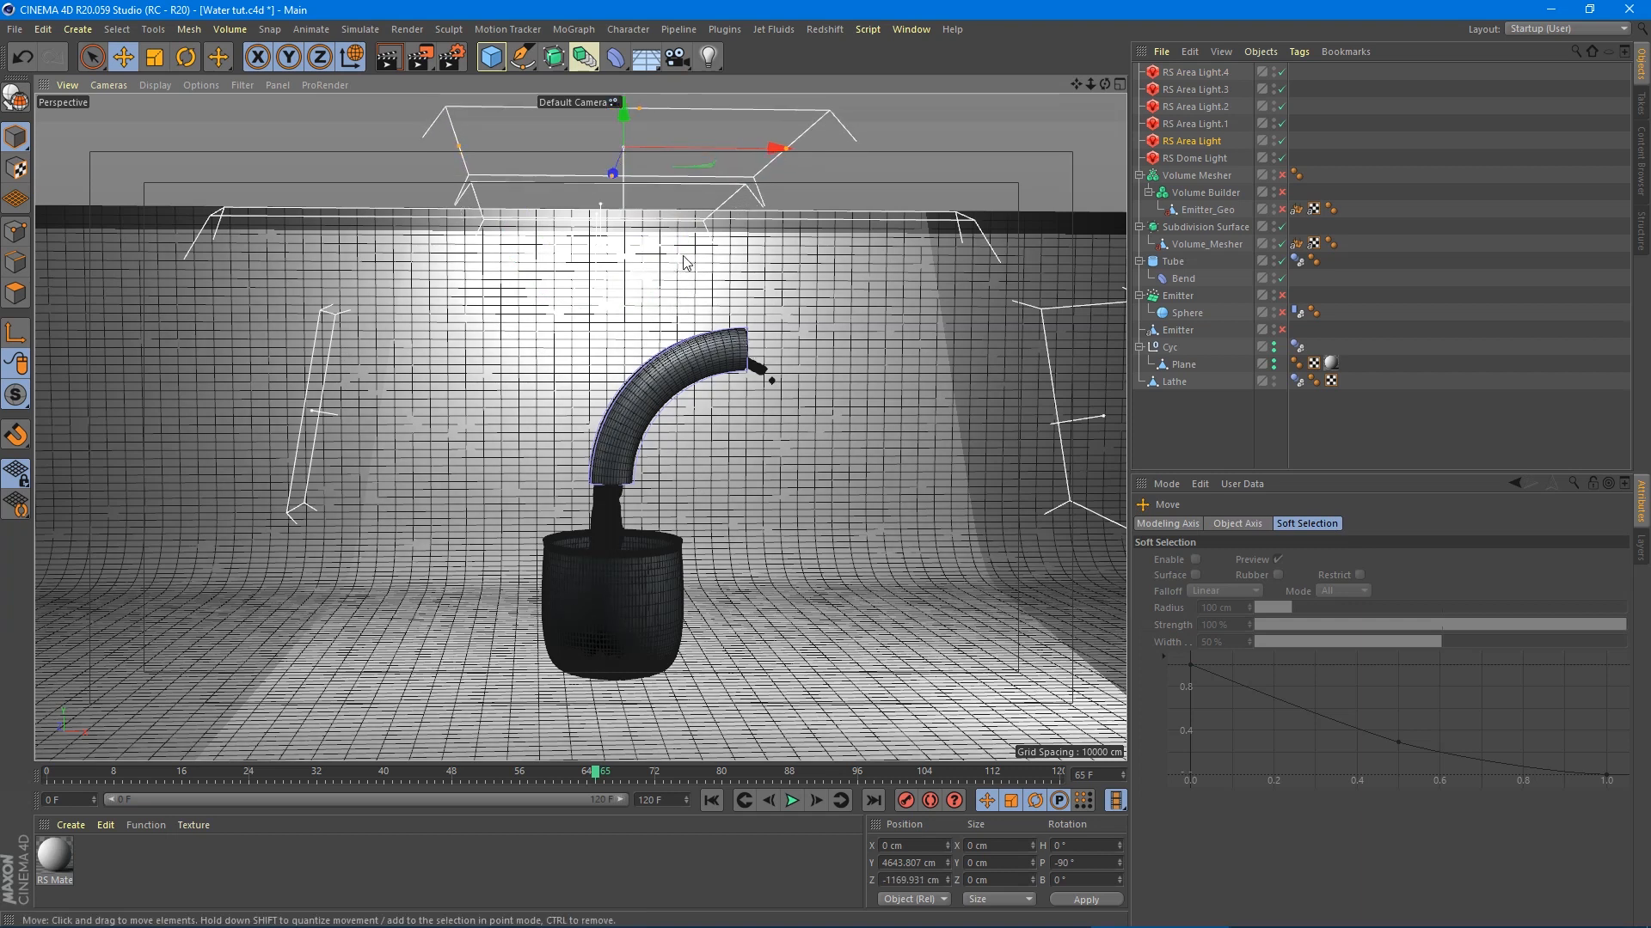
- Create a new Redshift material
scroll(561, 529, "up", 5)
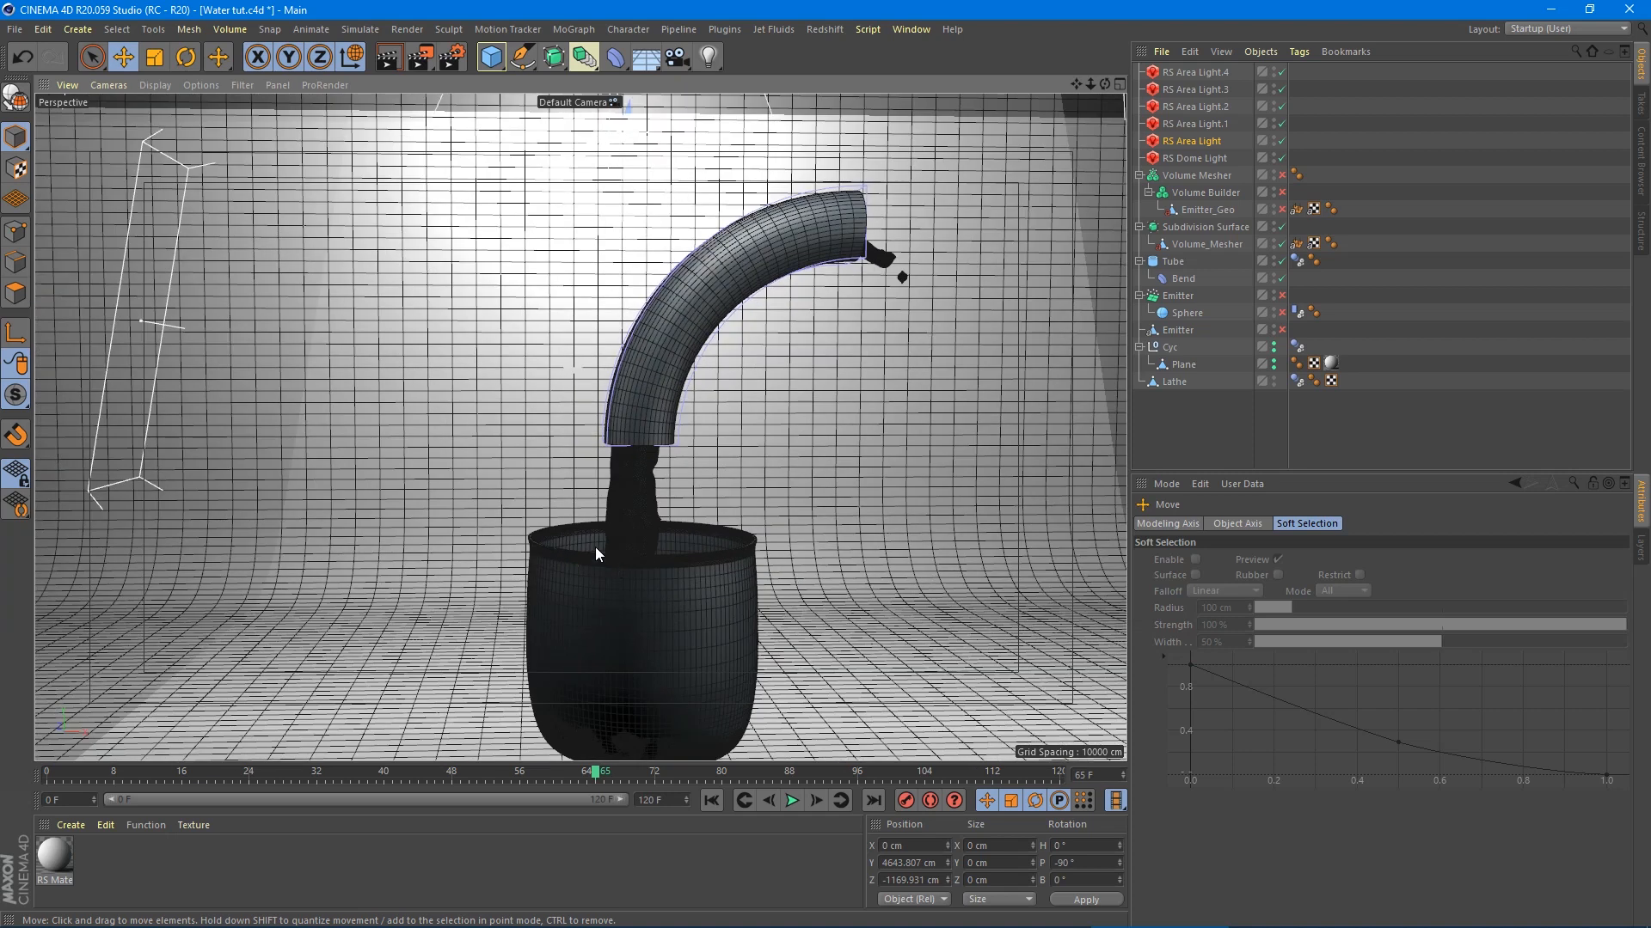
middle_click_drag(595, 547, 538, 488, "alt")
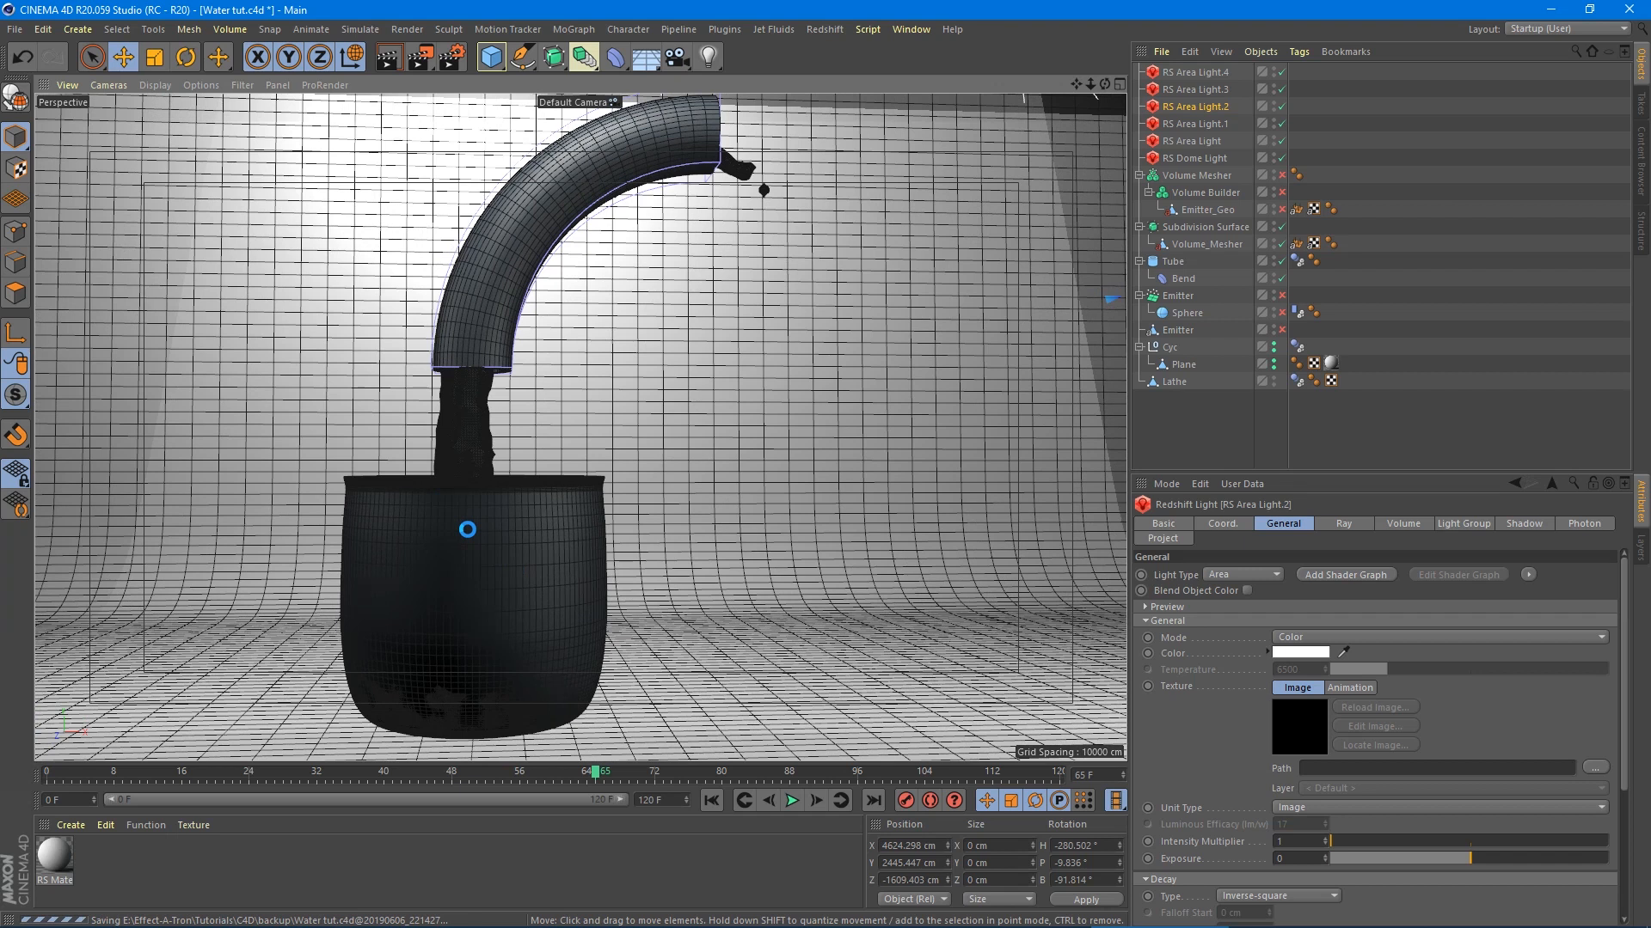
scroll(298, 685, "down", 1)
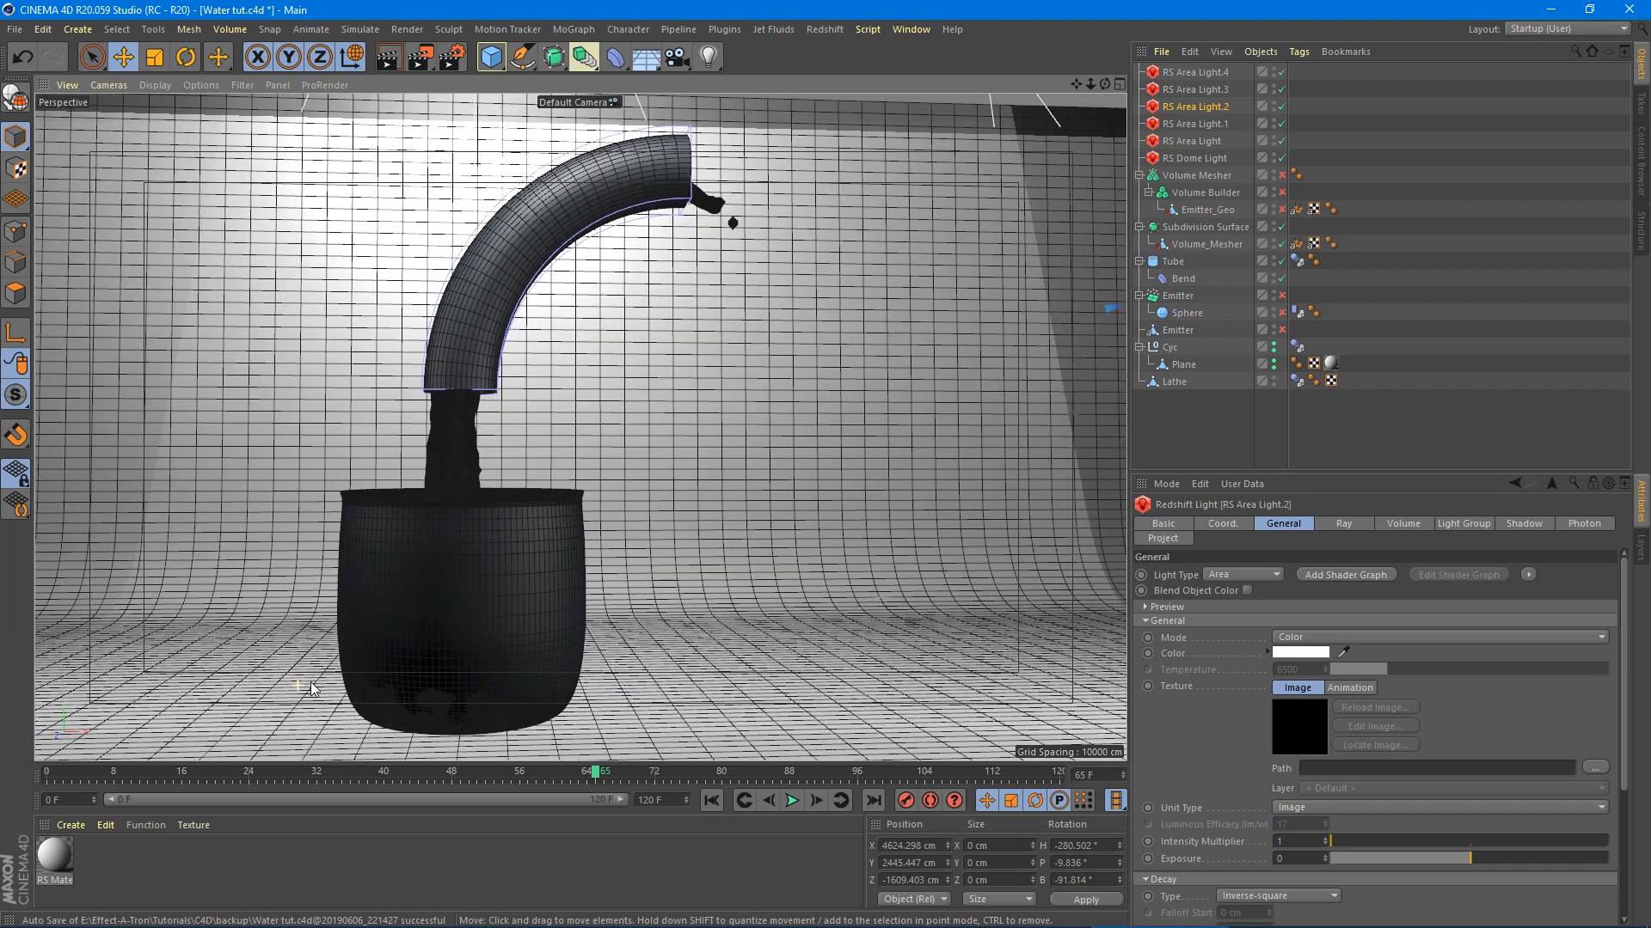
left_click(70, 825)
mouse_move(115, 789)
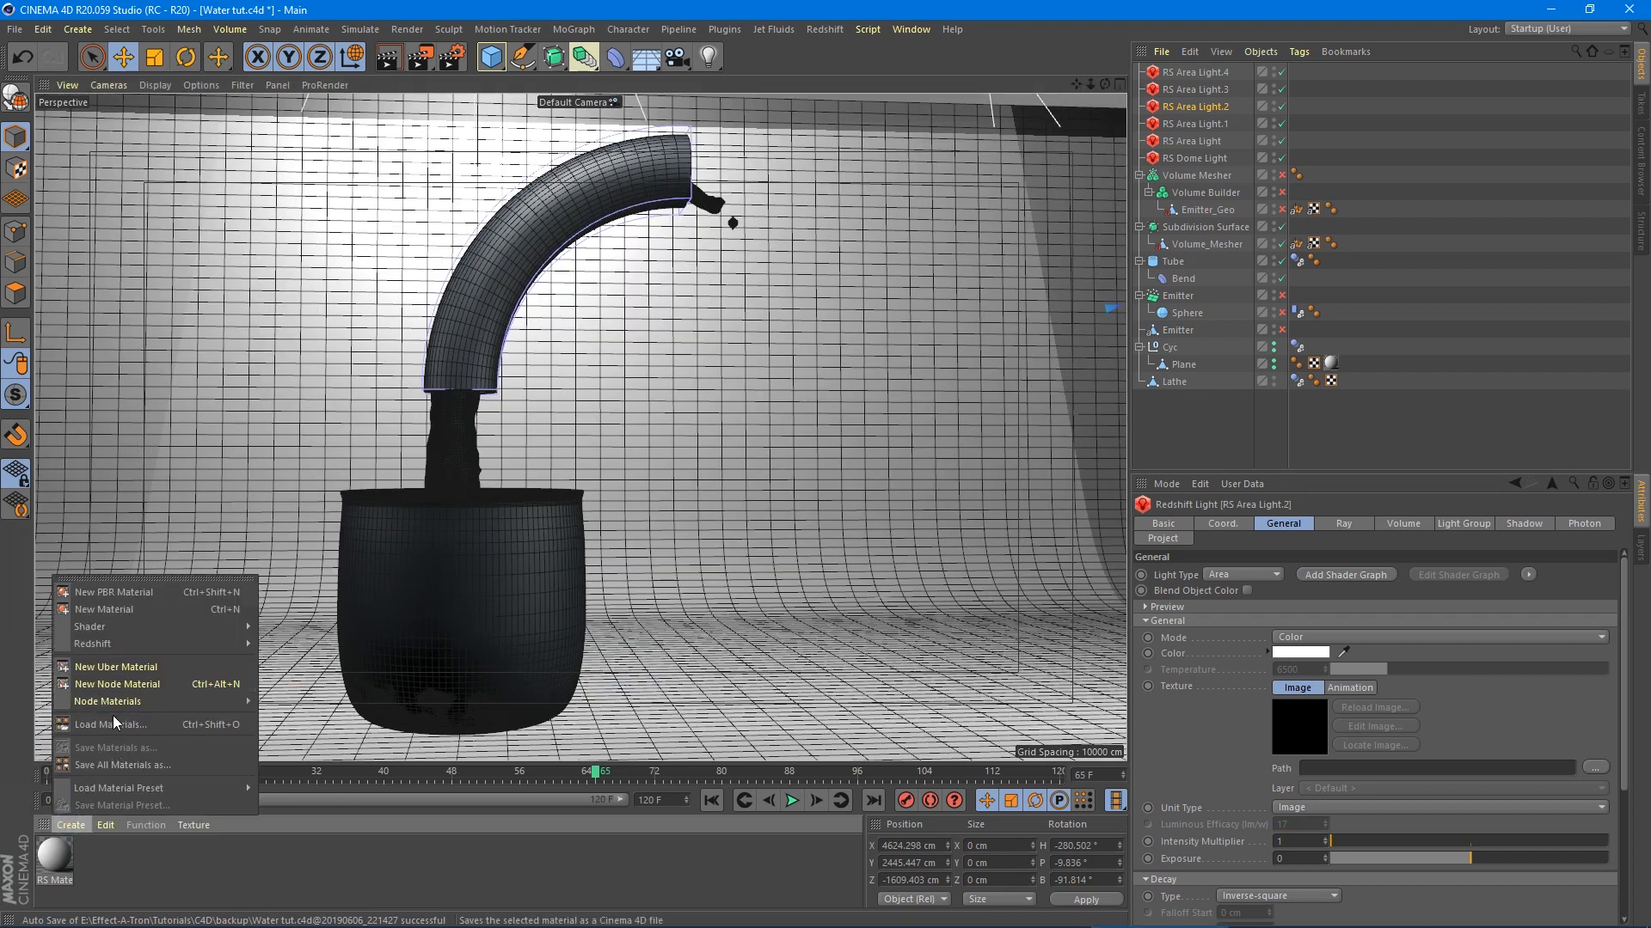
mouse_move(116, 644)
mouse_move(275, 643)
left_click(361, 644)
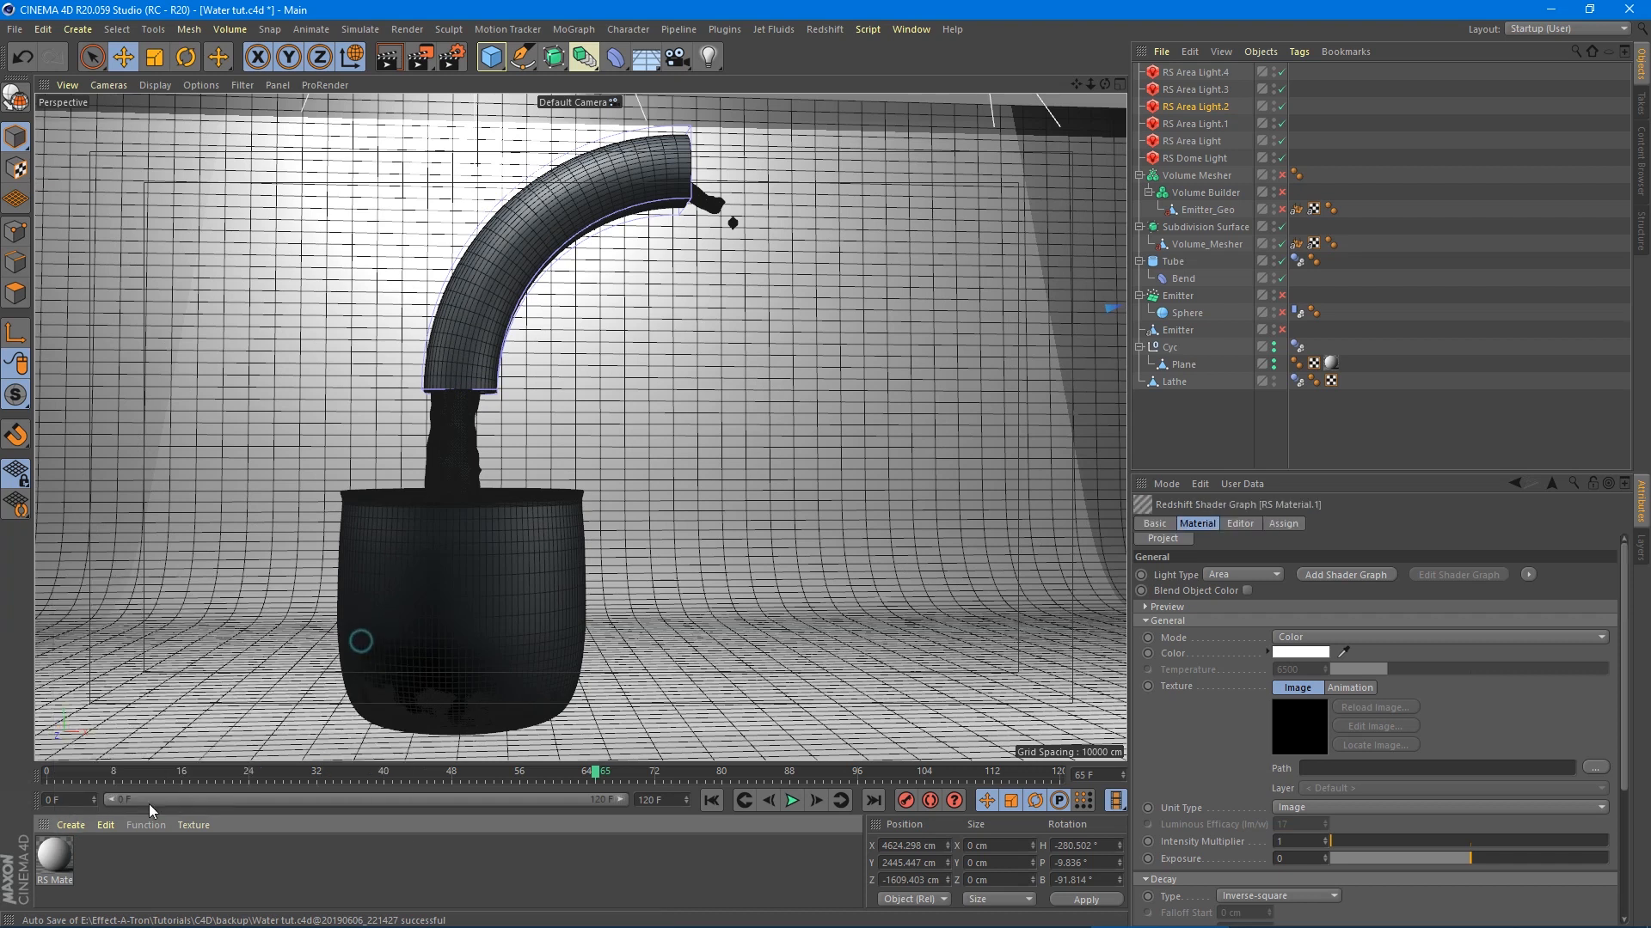
- Open the new material's shader graph and apply the Glass preset to its RS Material node
double_click(55, 854)
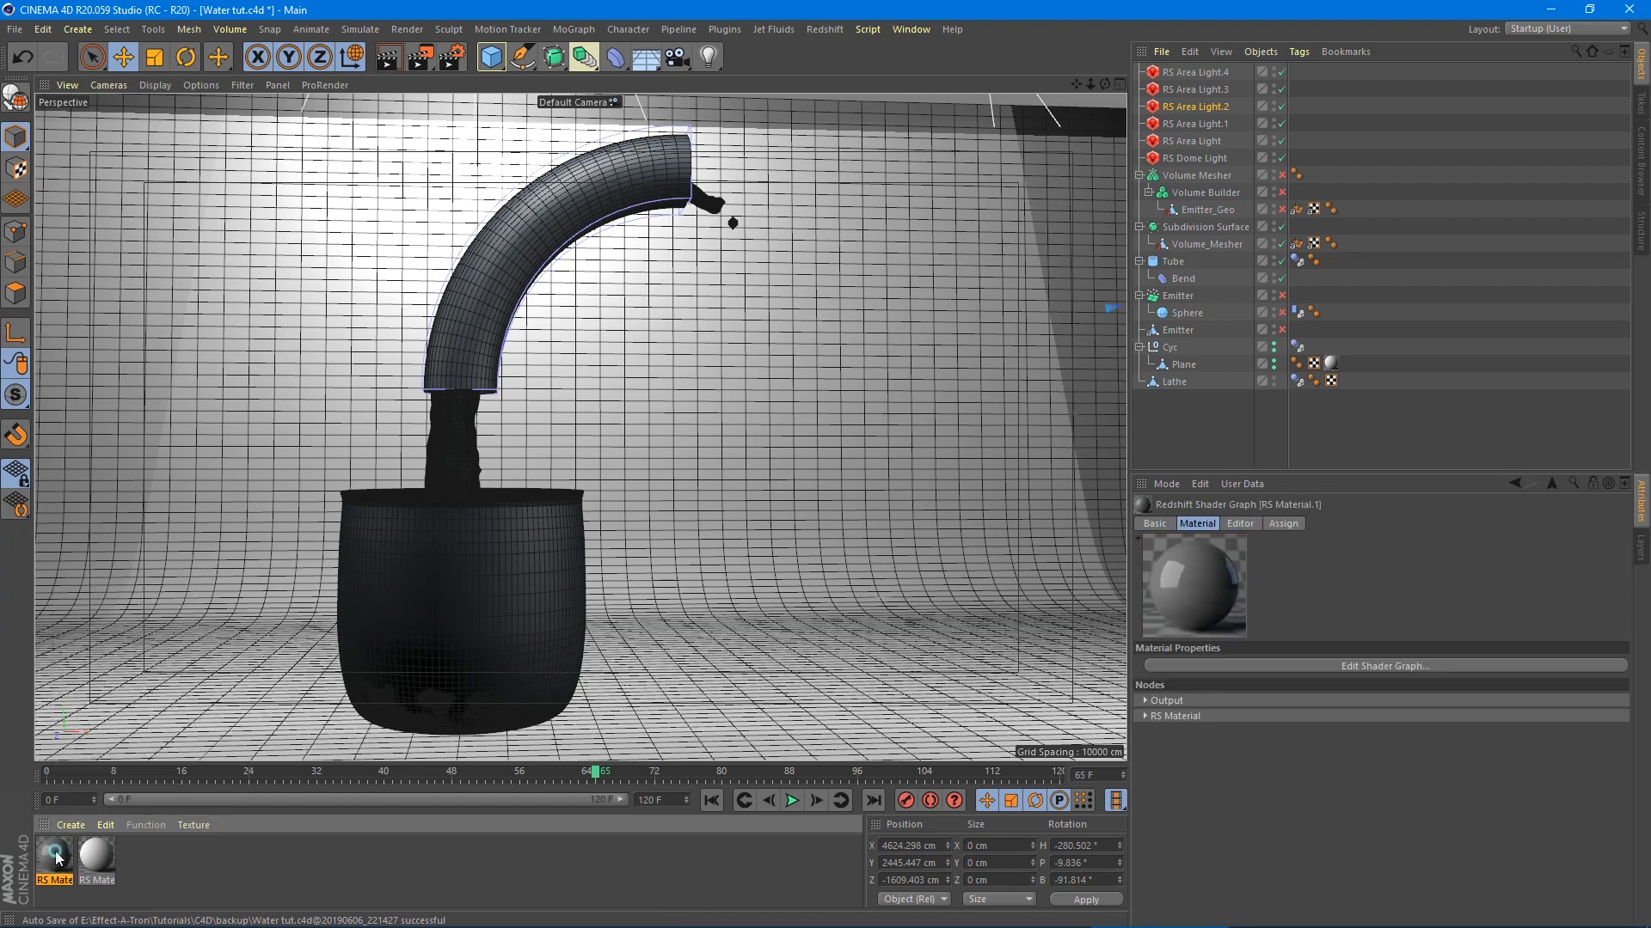
left_click(479, 177)
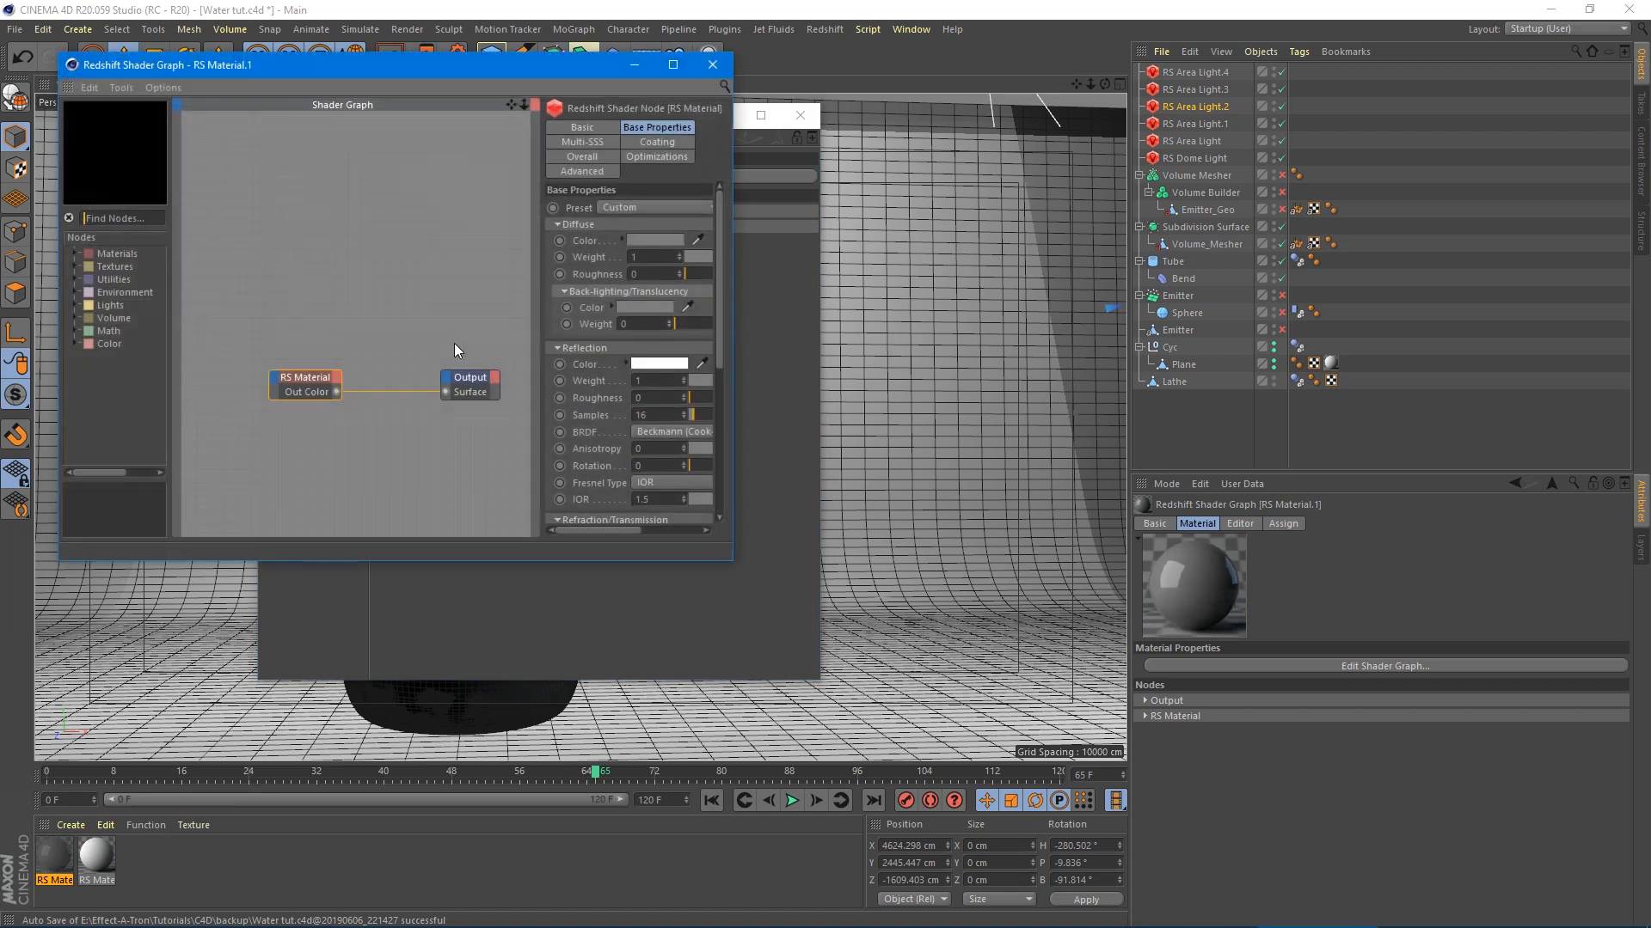
left_click(616, 207)
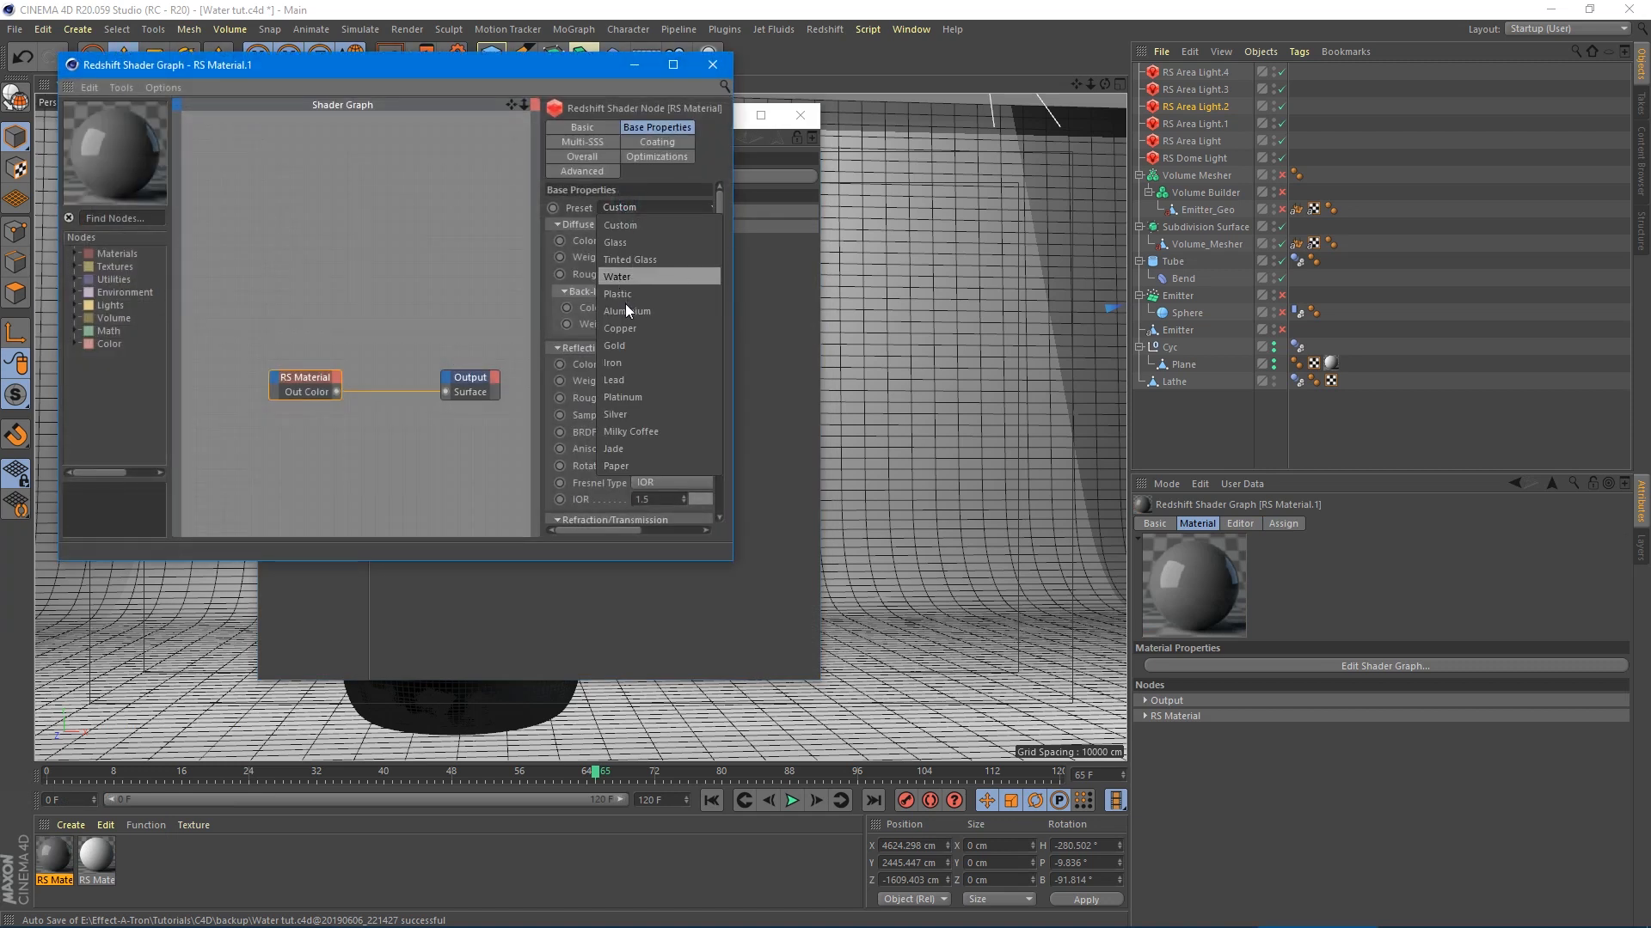
left_click(640, 242)
- Set the glass material's reflection IOR to 1.52
left_click_drag(720, 209, 720, 288)
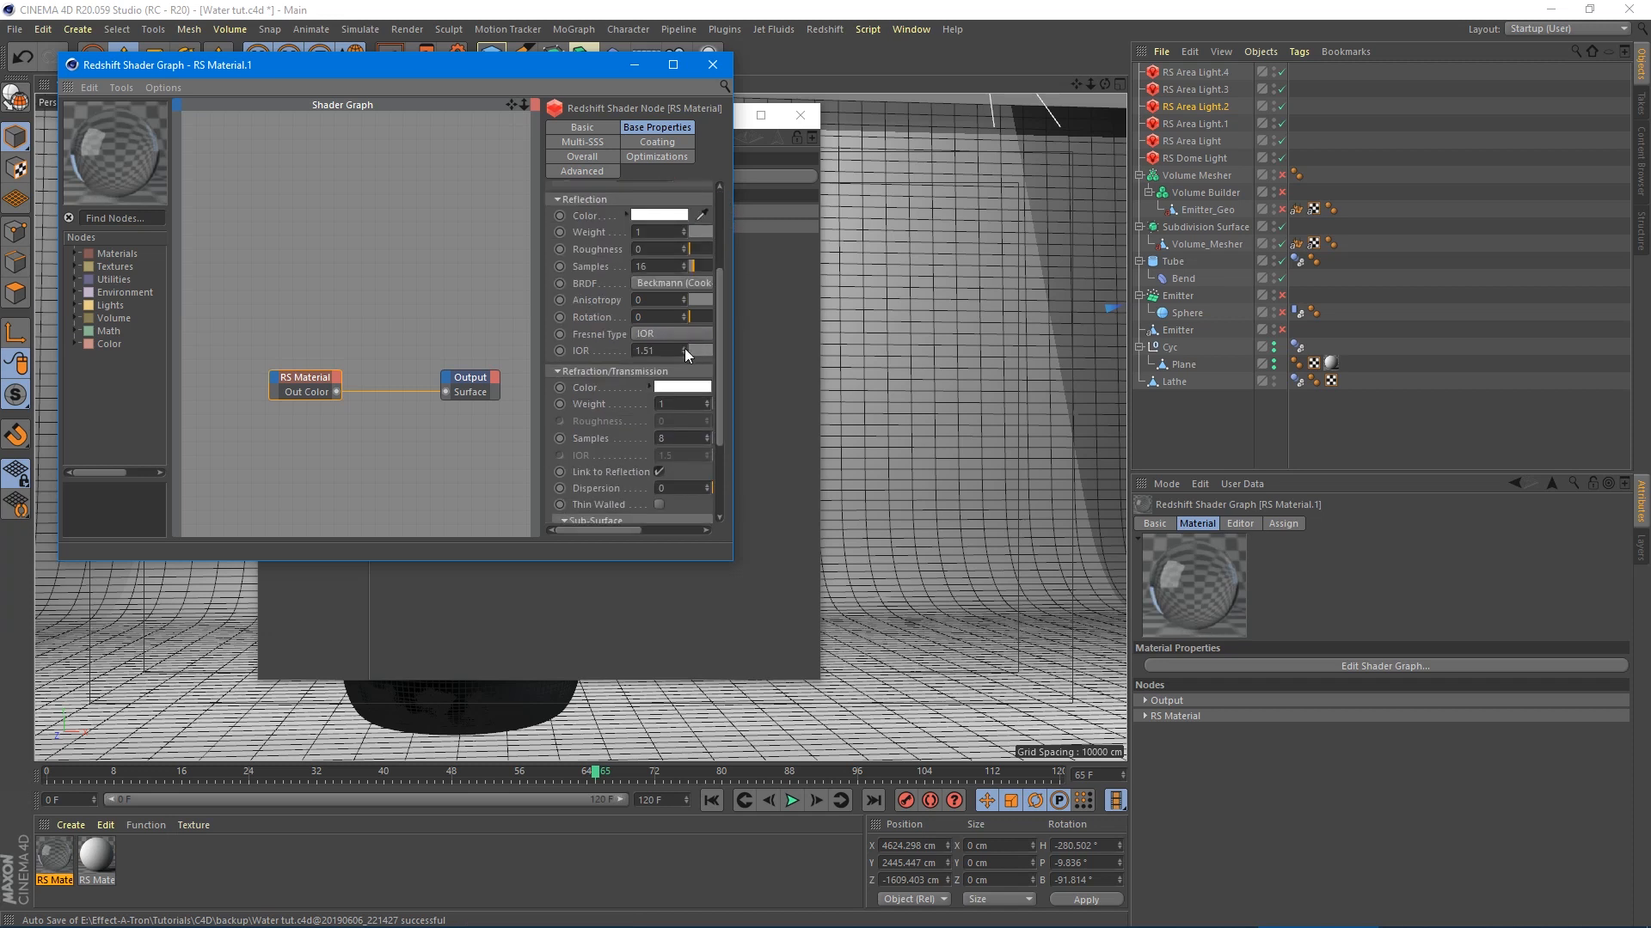
left_click_drag(666, 350, 522, 344)
type("1.52")
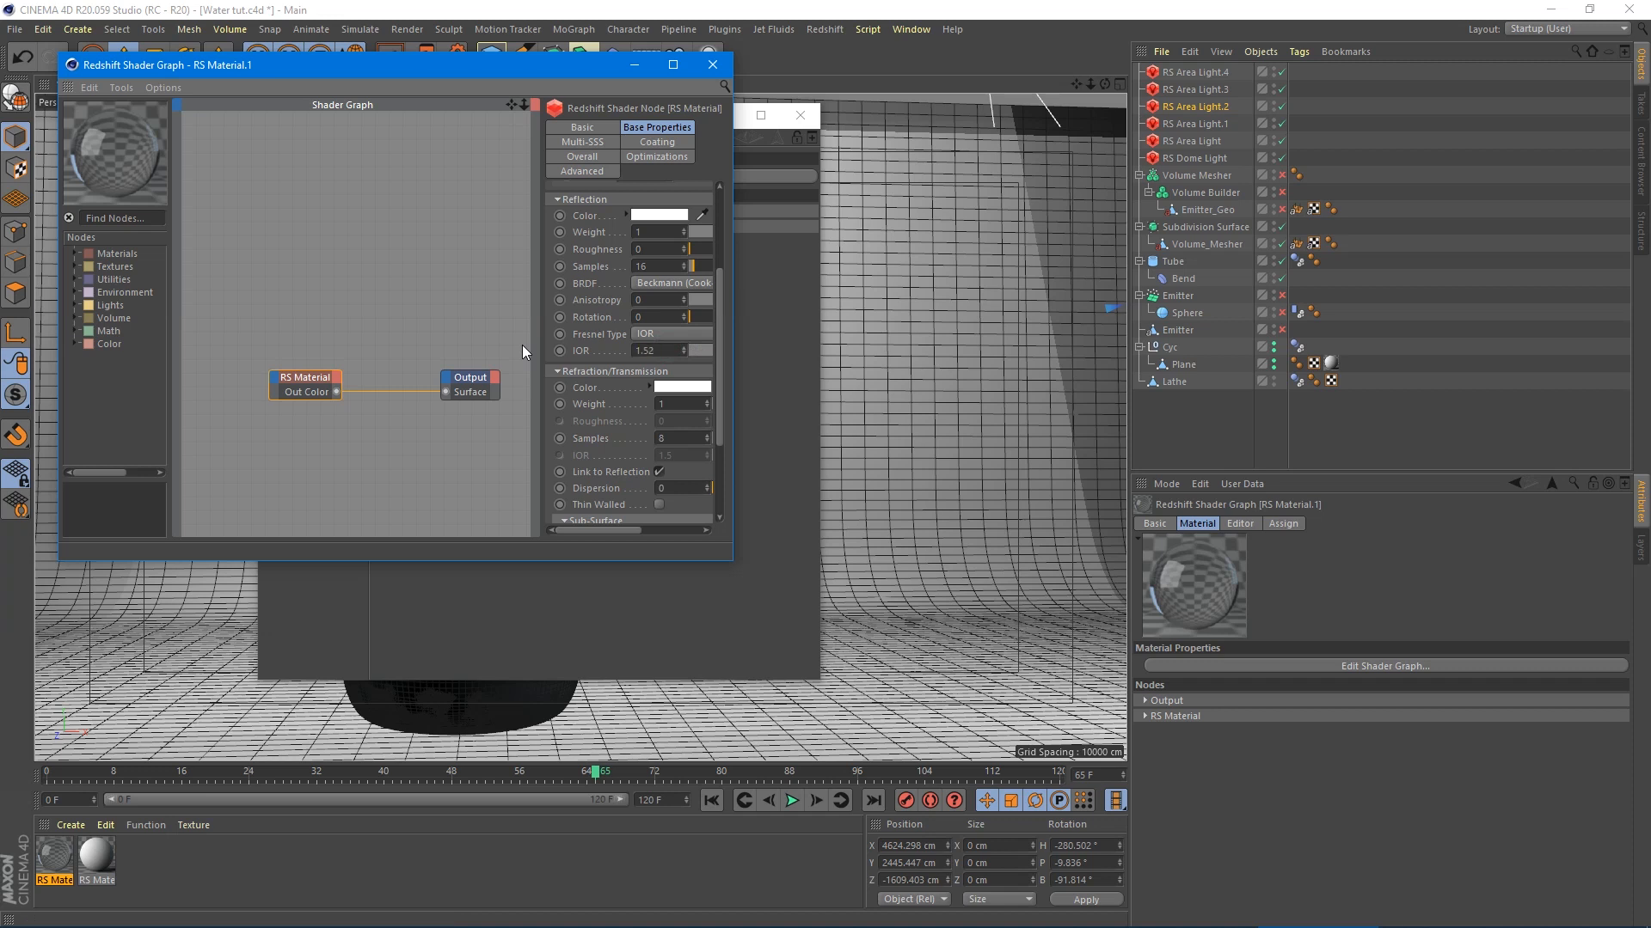
- Close the glass material's editors and assign the material to the Volume_Mesher water mesh
key("Return")
left_click(725, 64)
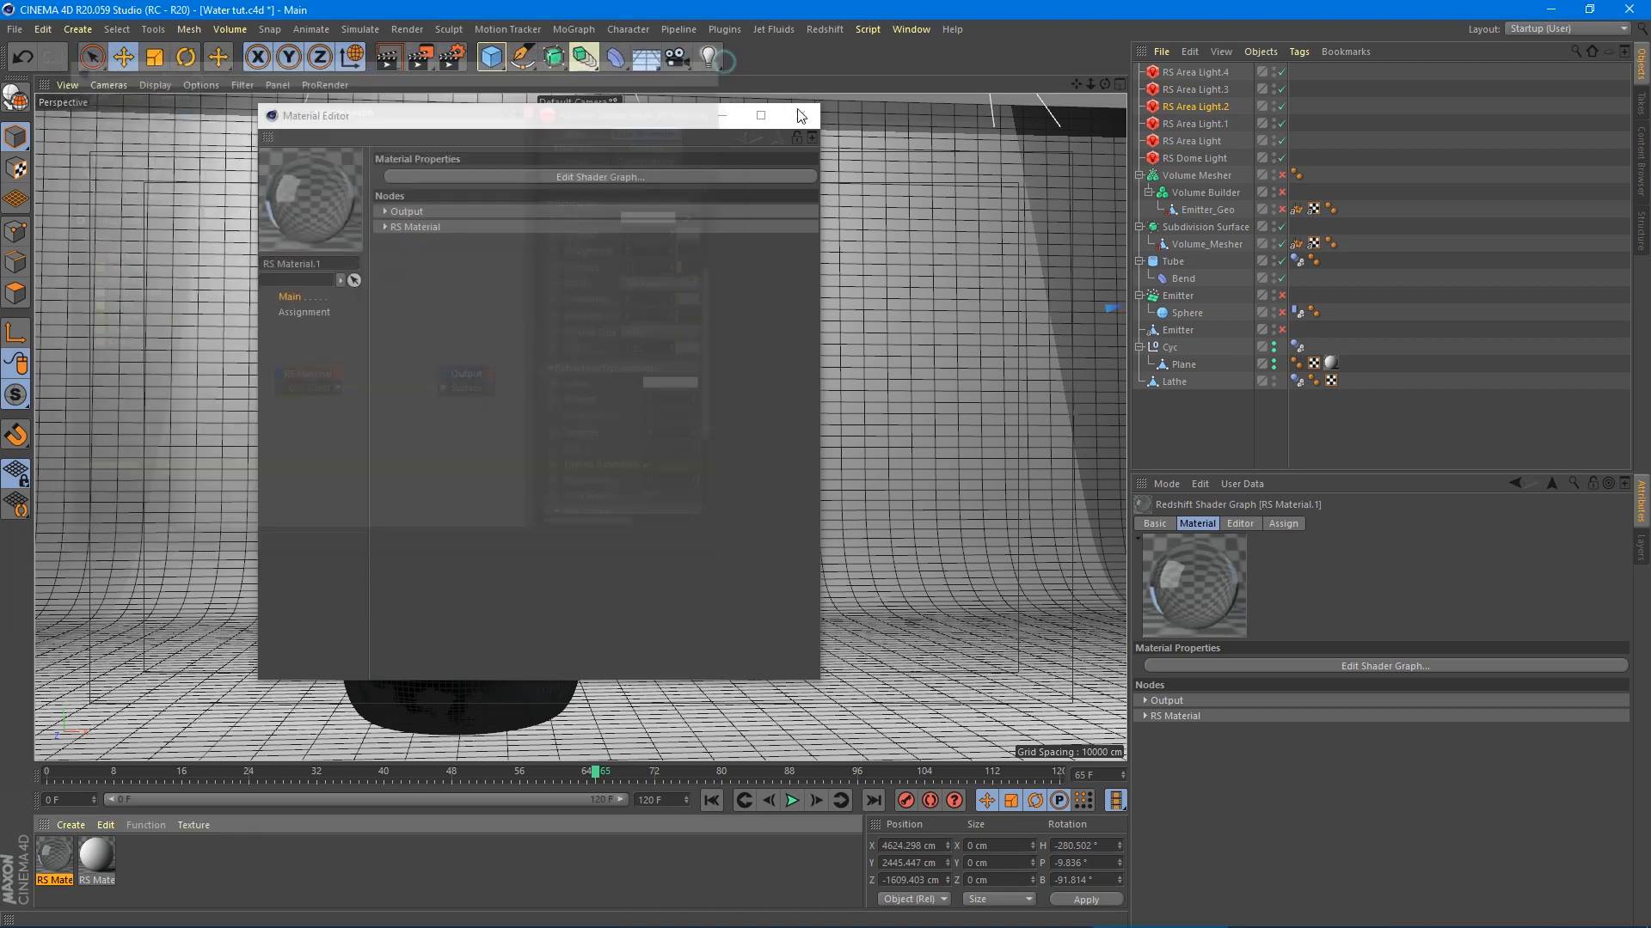
left_click(799, 113)
left_click_drag(54, 856, 449, 423)
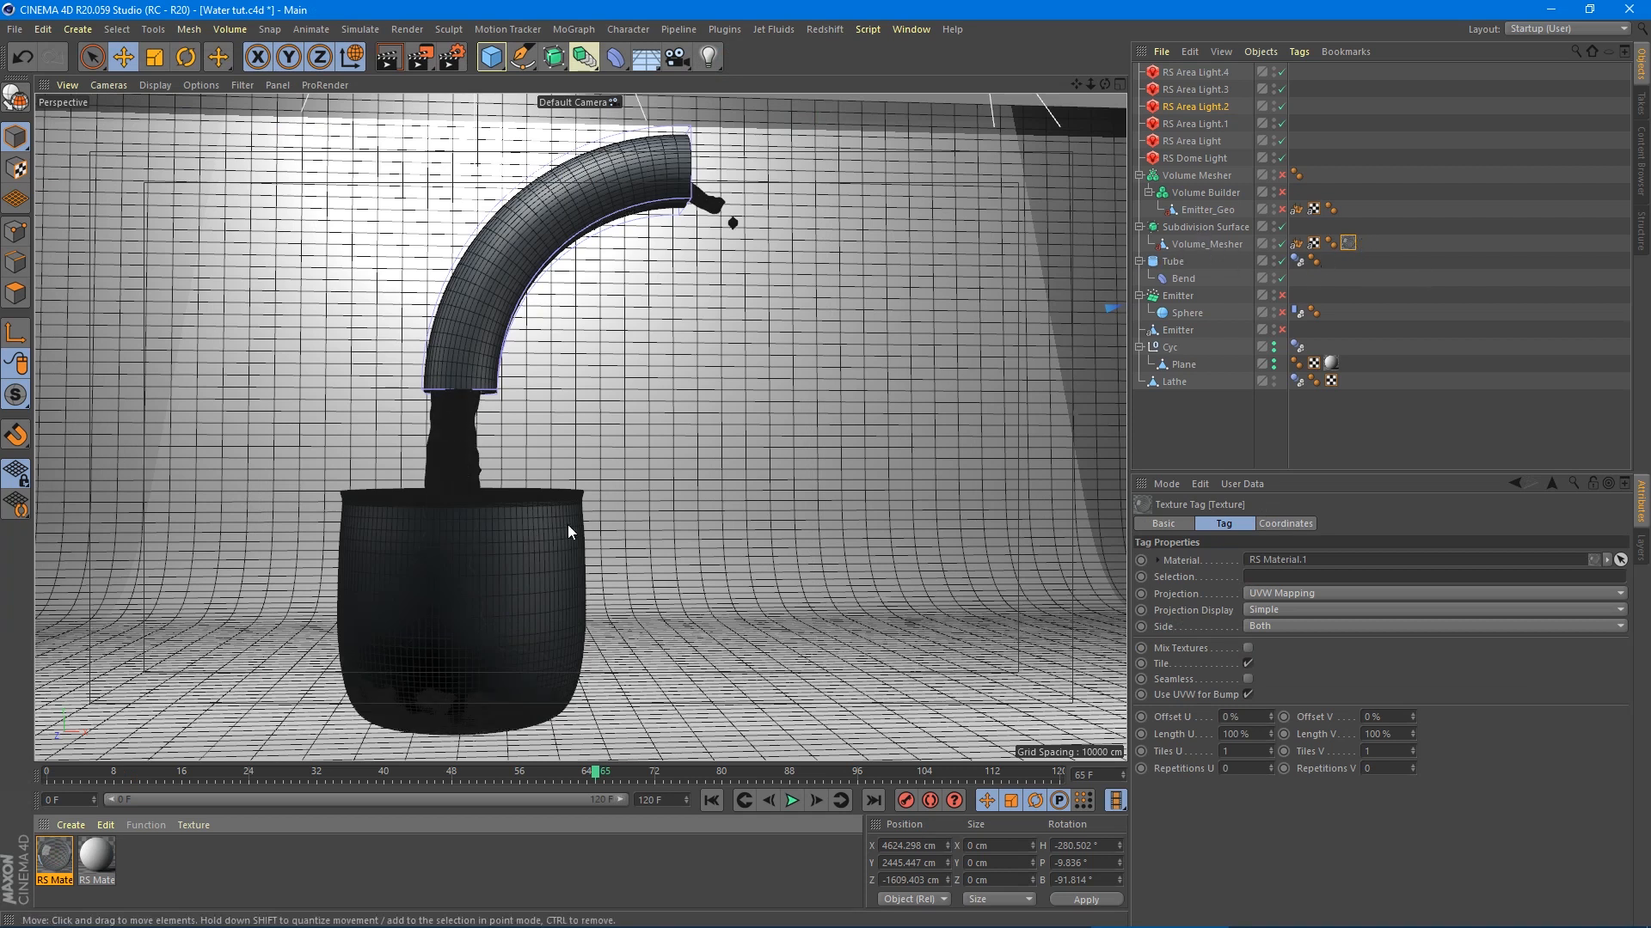
- Duplicate the glass material and open the copy's shader graph
left_click(71, 825)
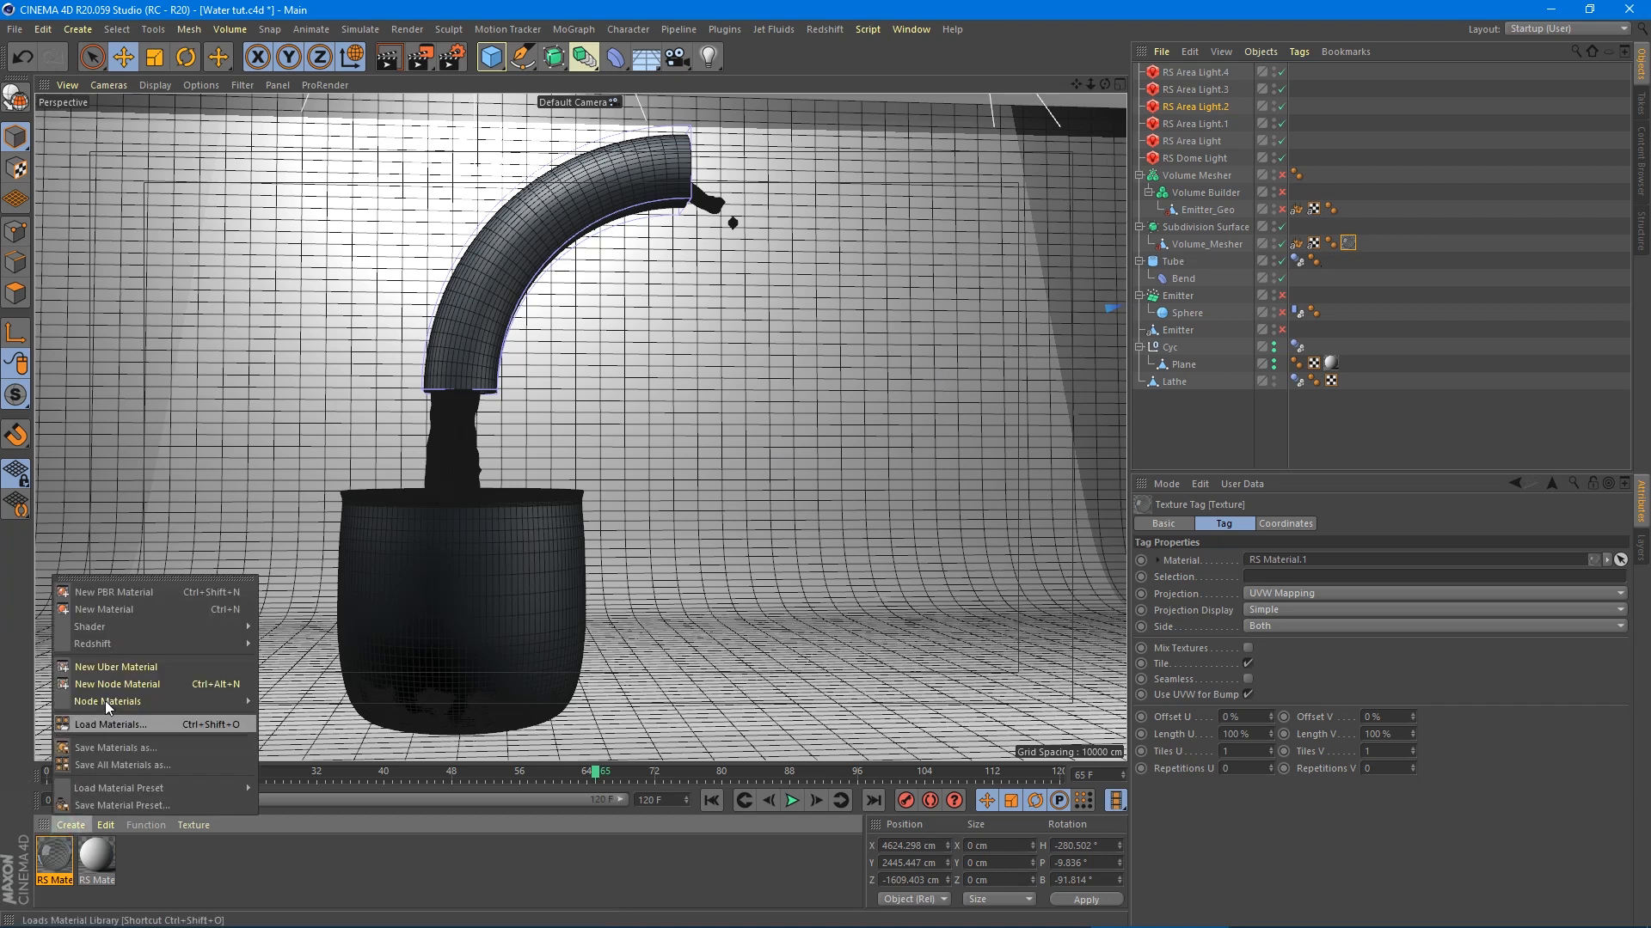
left_click(65, 863)
left_click(49, 853)
left_click_drag(49, 853, 163, 858, "ctrl")
double_click(135, 860)
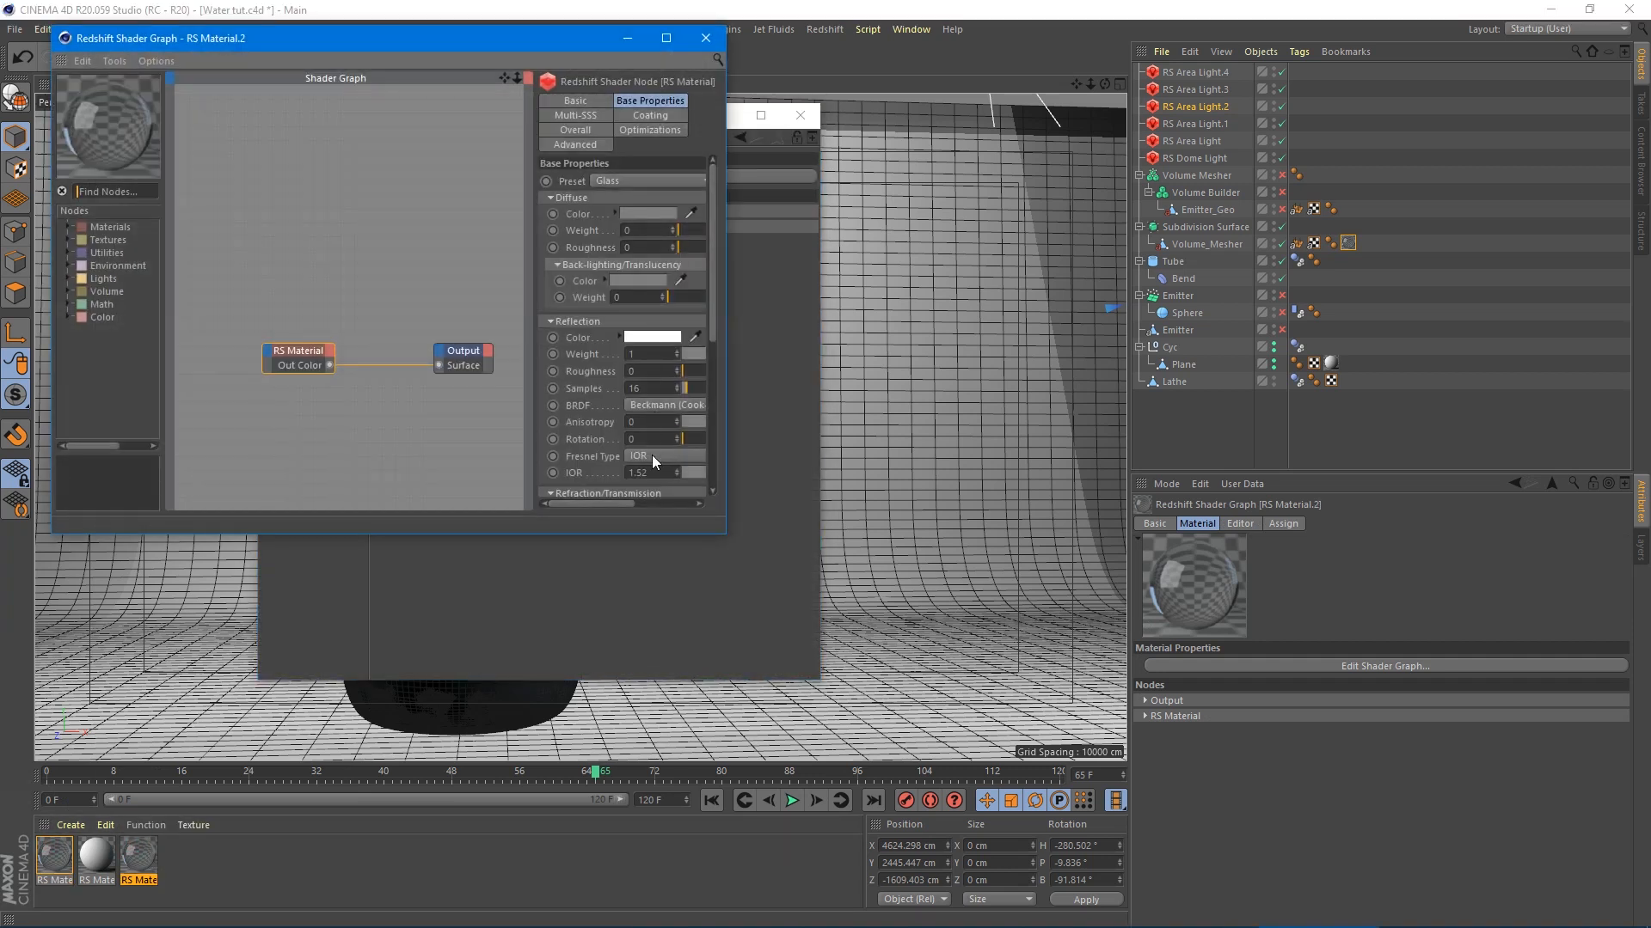
- Set the duplicated glass material's reflection IOR to 1.3 and assign the material to the Lathe cup
left_click(651, 473)
type("1")
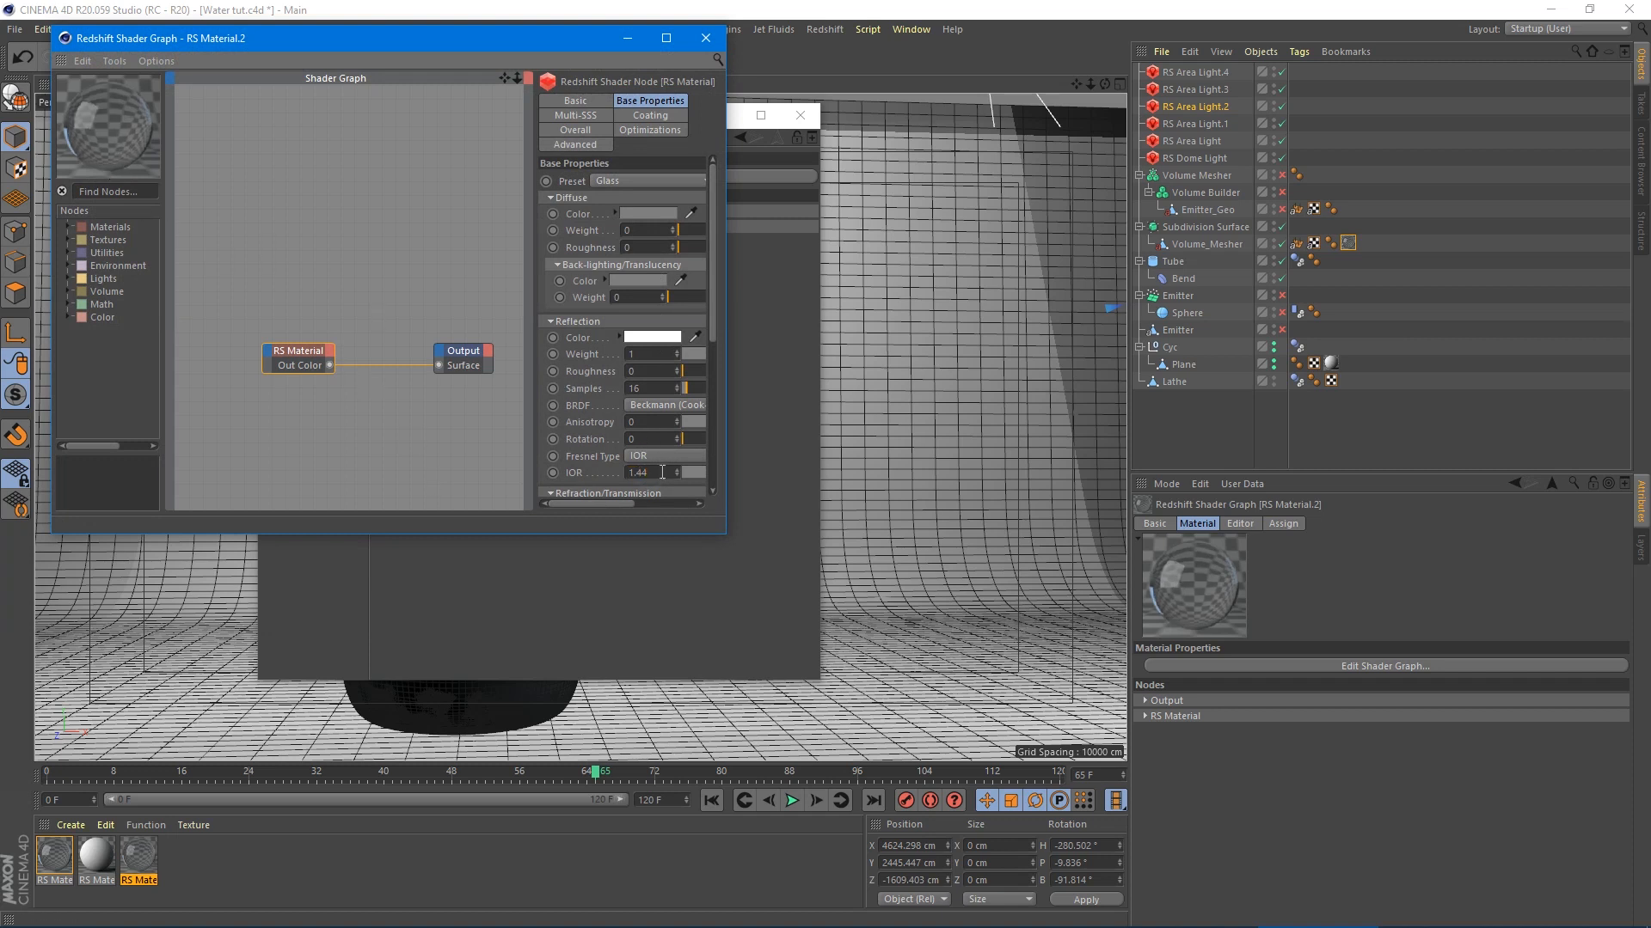
left_click_drag(659, 472, 531, 471)
type("1.68")
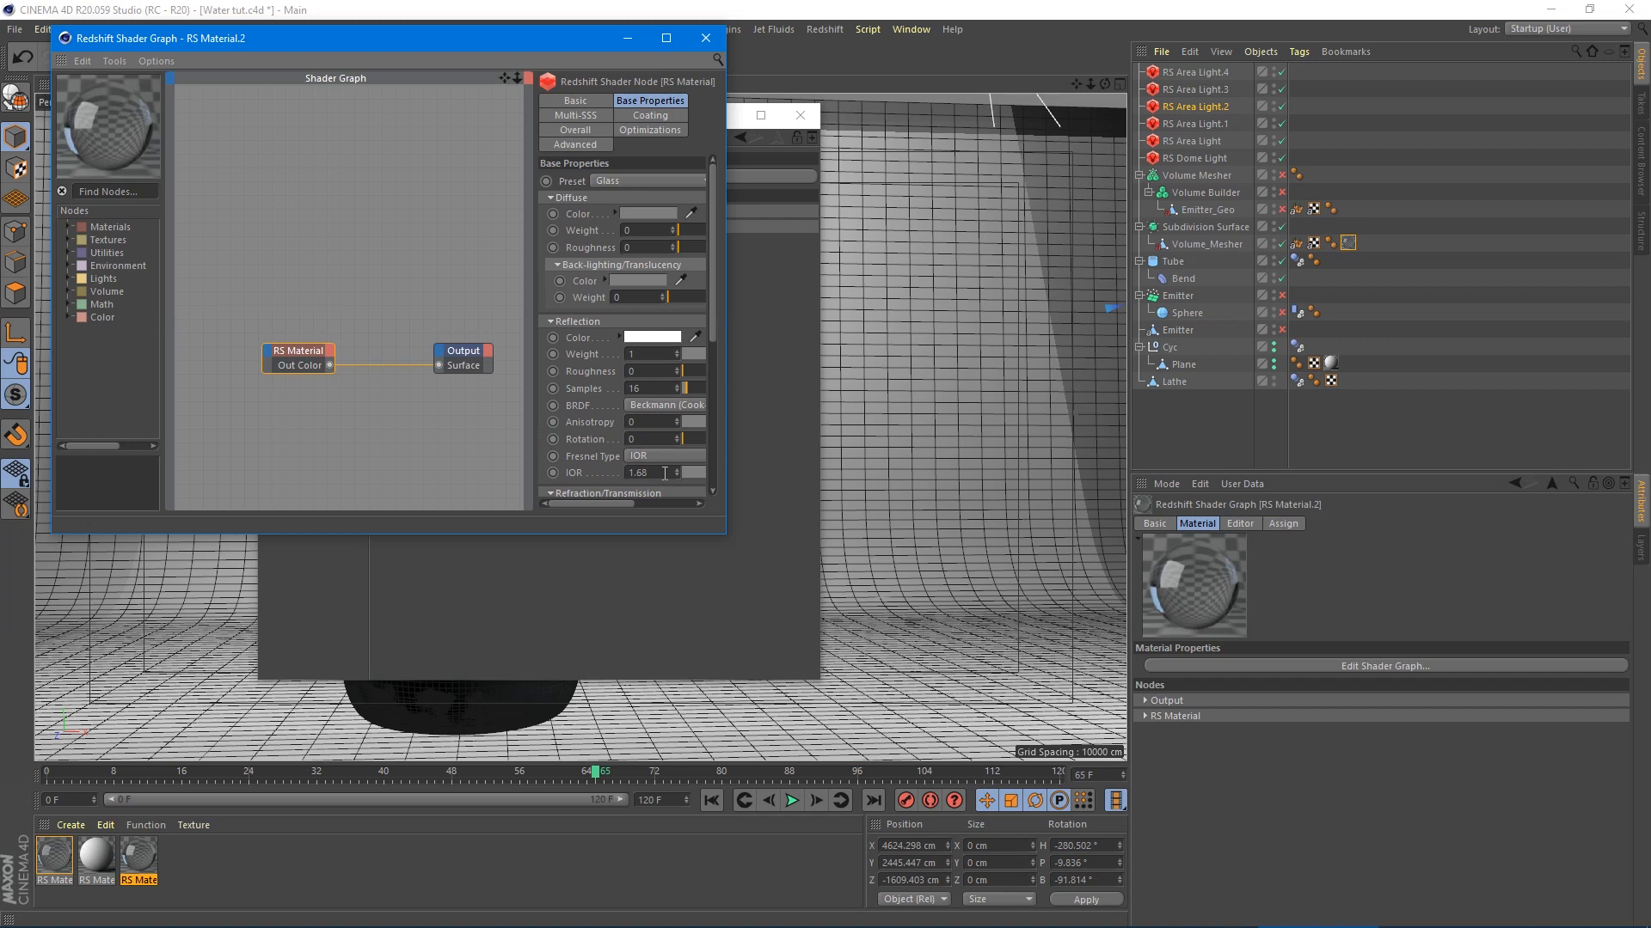
left_click_drag(664, 473, 487, 453)
type("1.3")
key("Return")
left_click(706, 38)
left_click(796, 115)
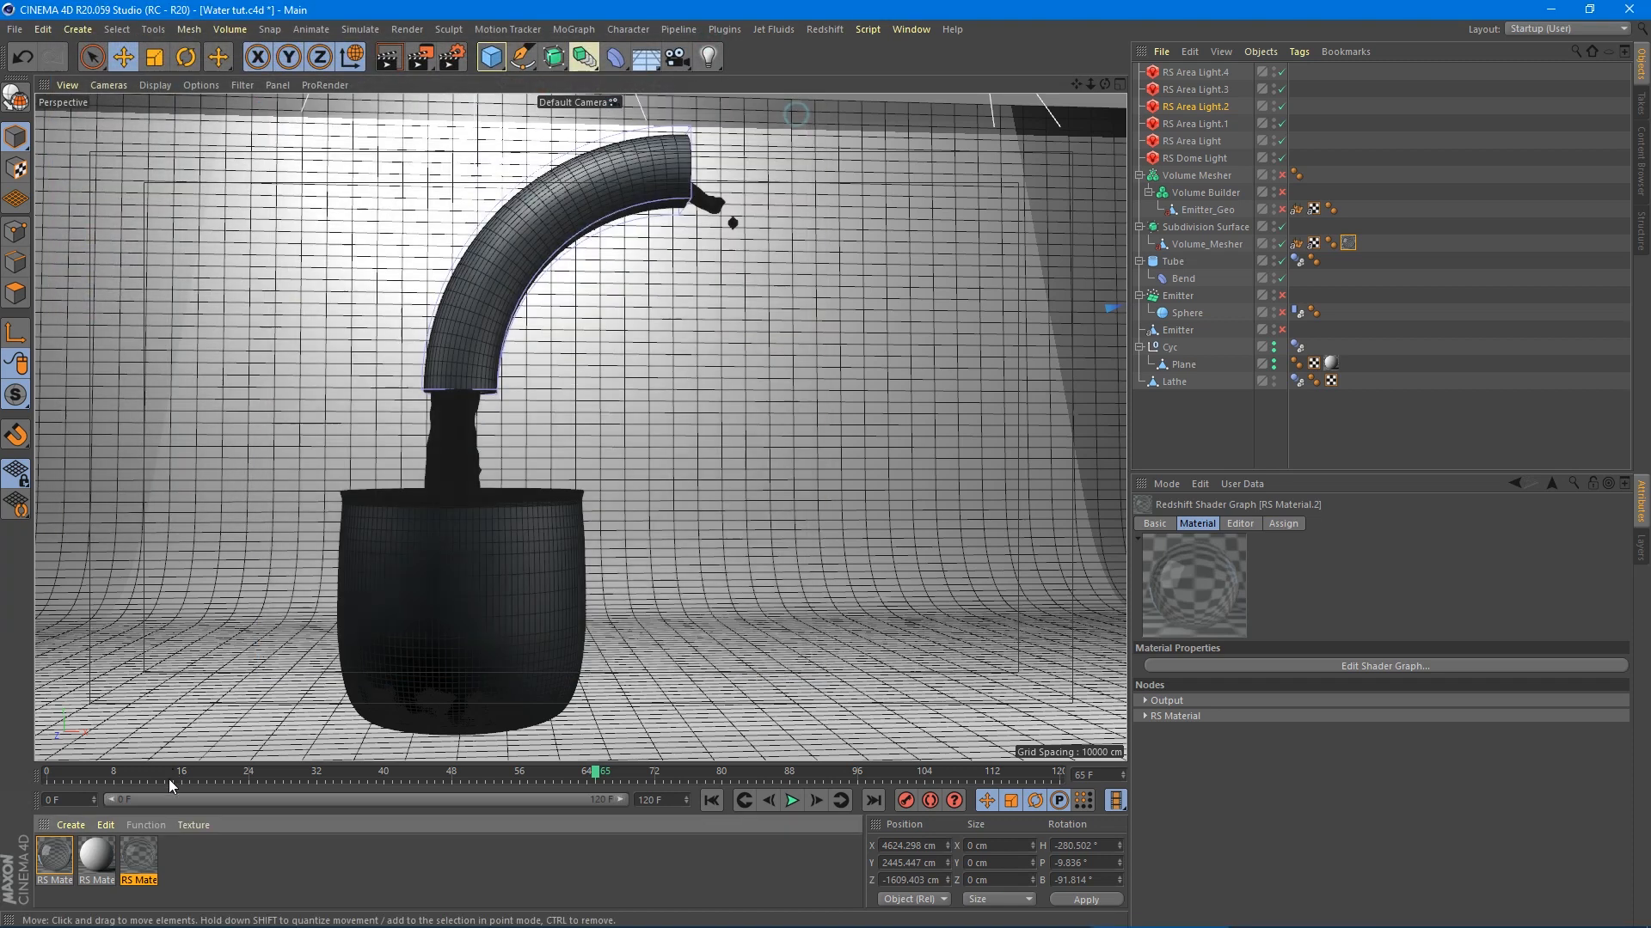
left_click_drag(141, 859, 373, 628)
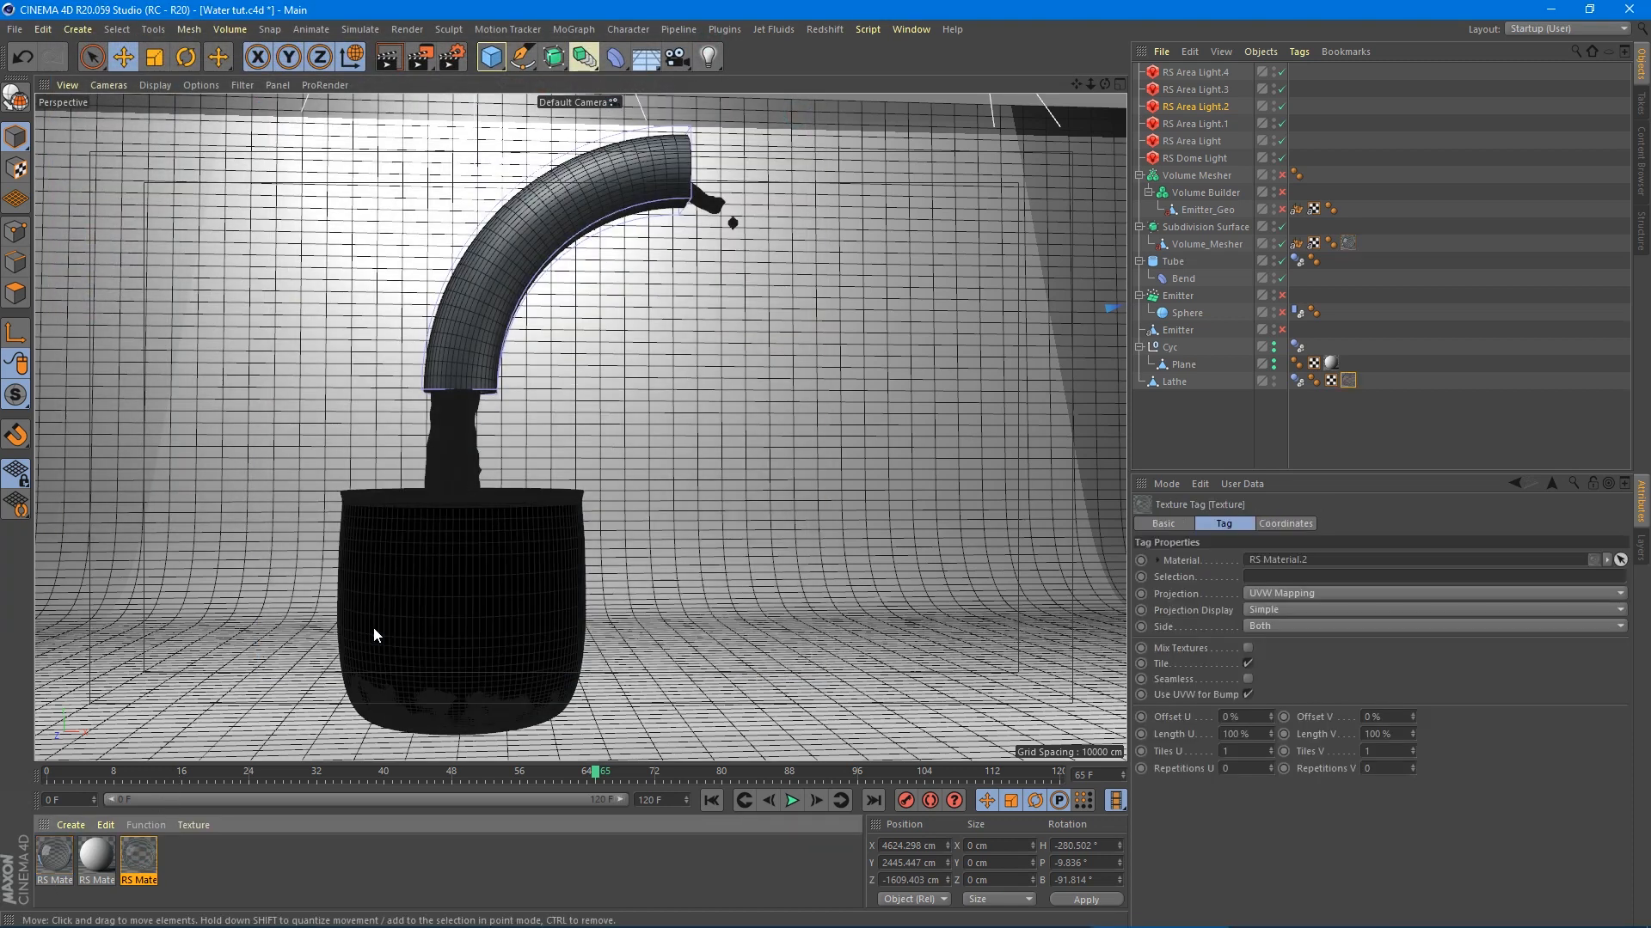
- Create another new Redshift material for the pouring tube
left_click(65, 824)
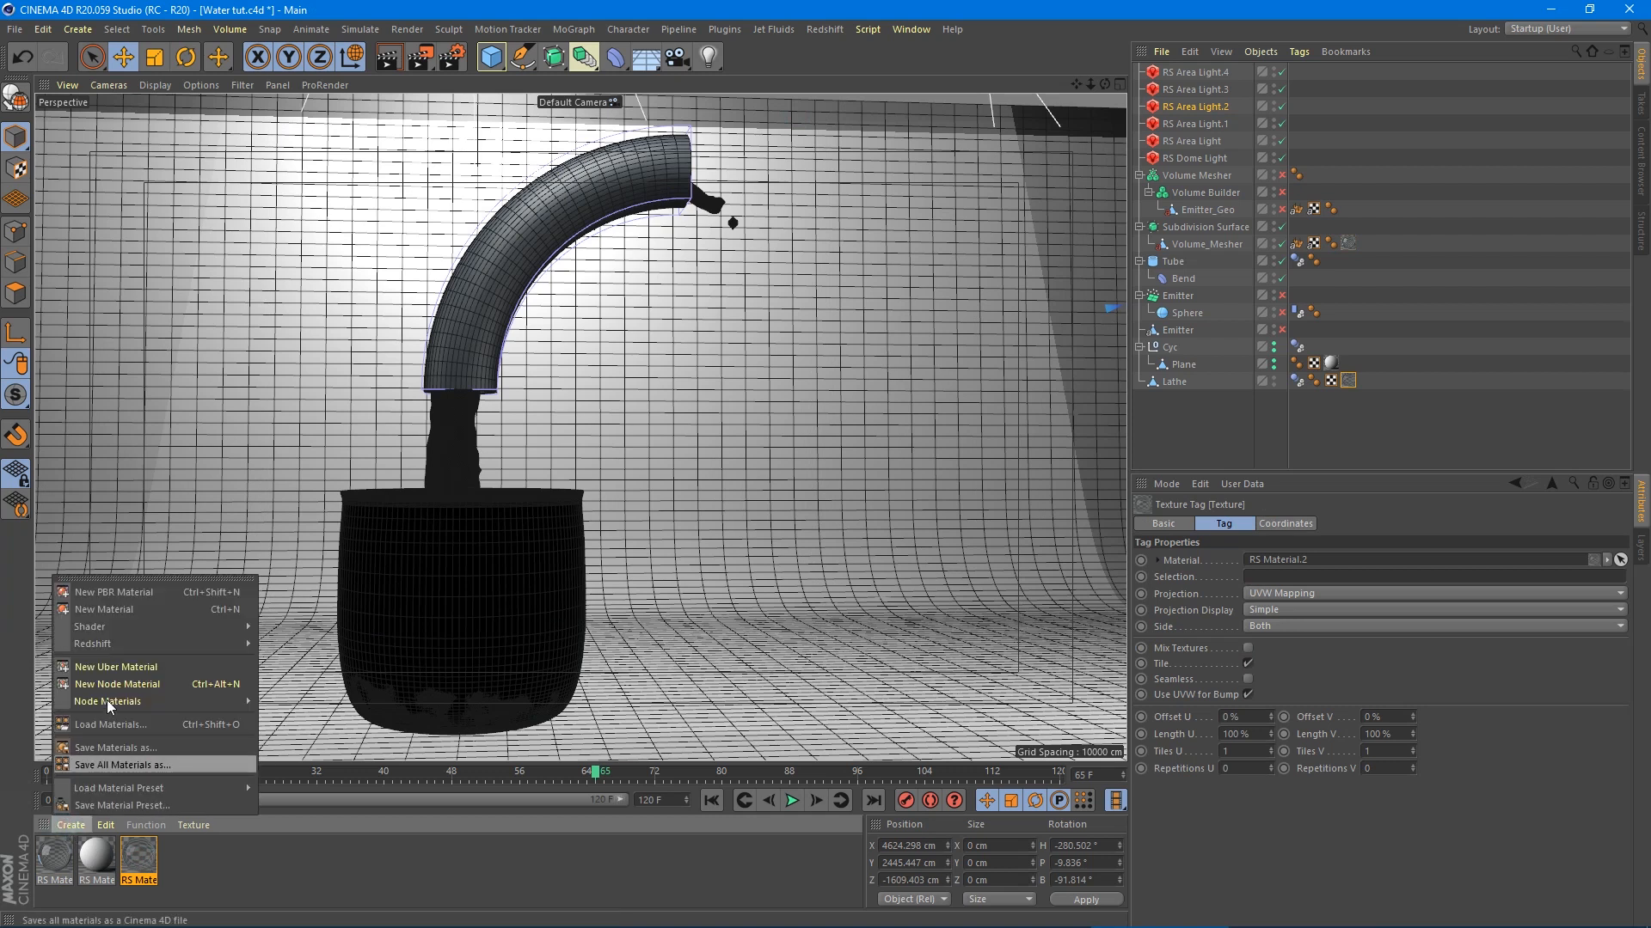
mouse_move(118, 645)
mouse_move(287, 642)
left_click(363, 643)
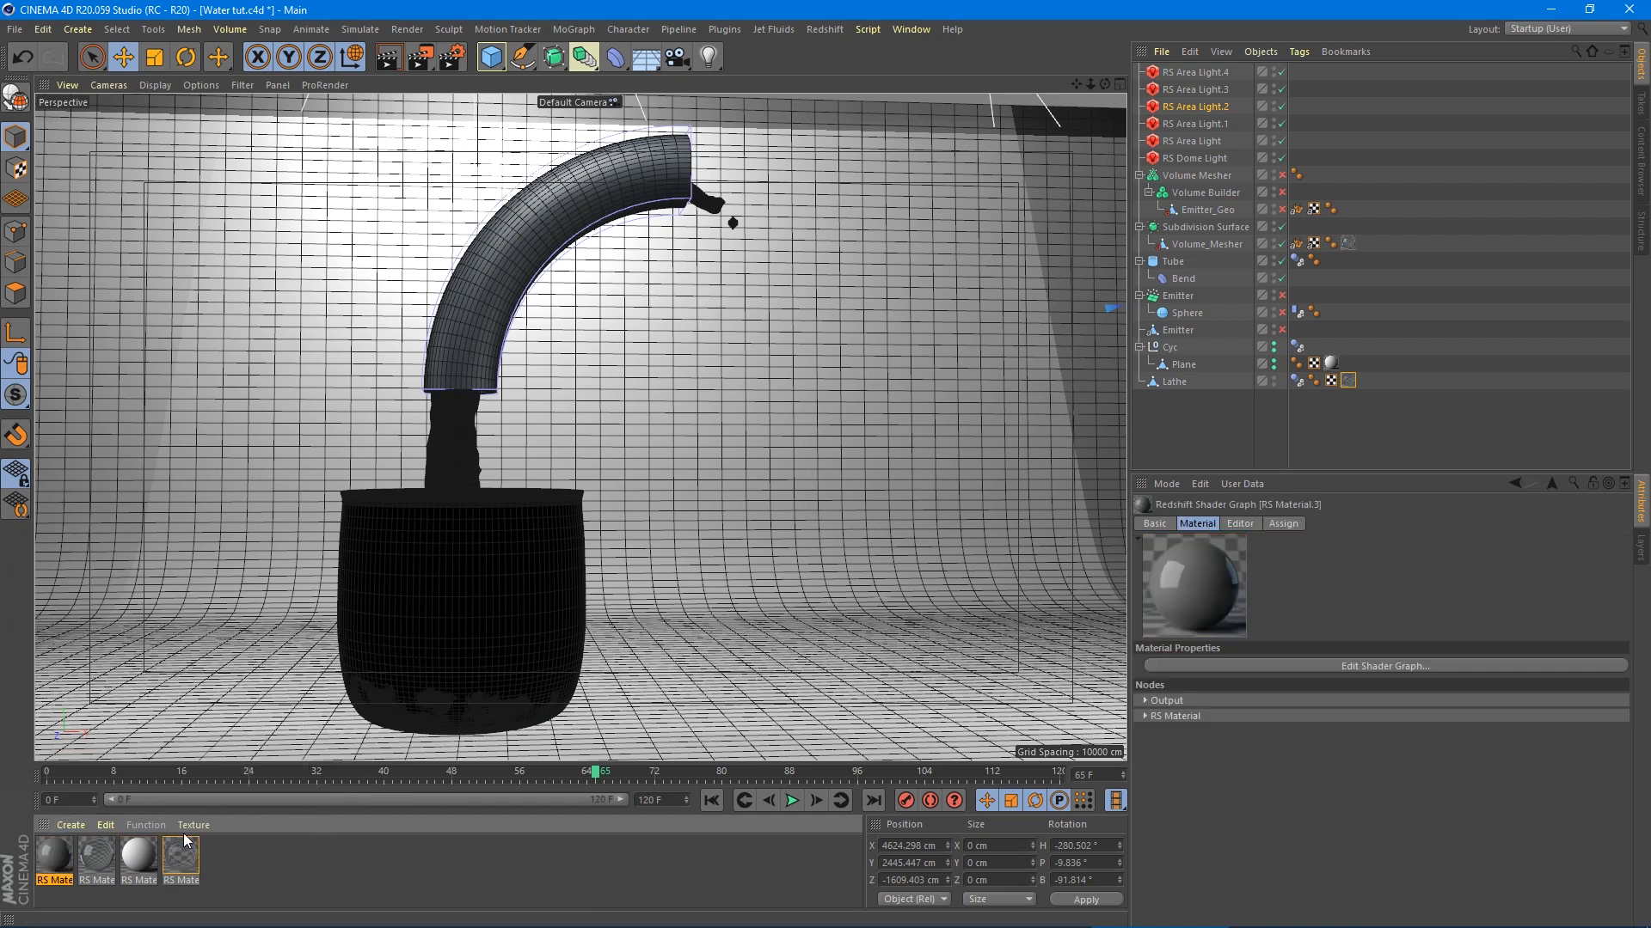
- Apply the Silver preset to the new material's RS Material node and assign the material to the Tube
left_click(1213, 664)
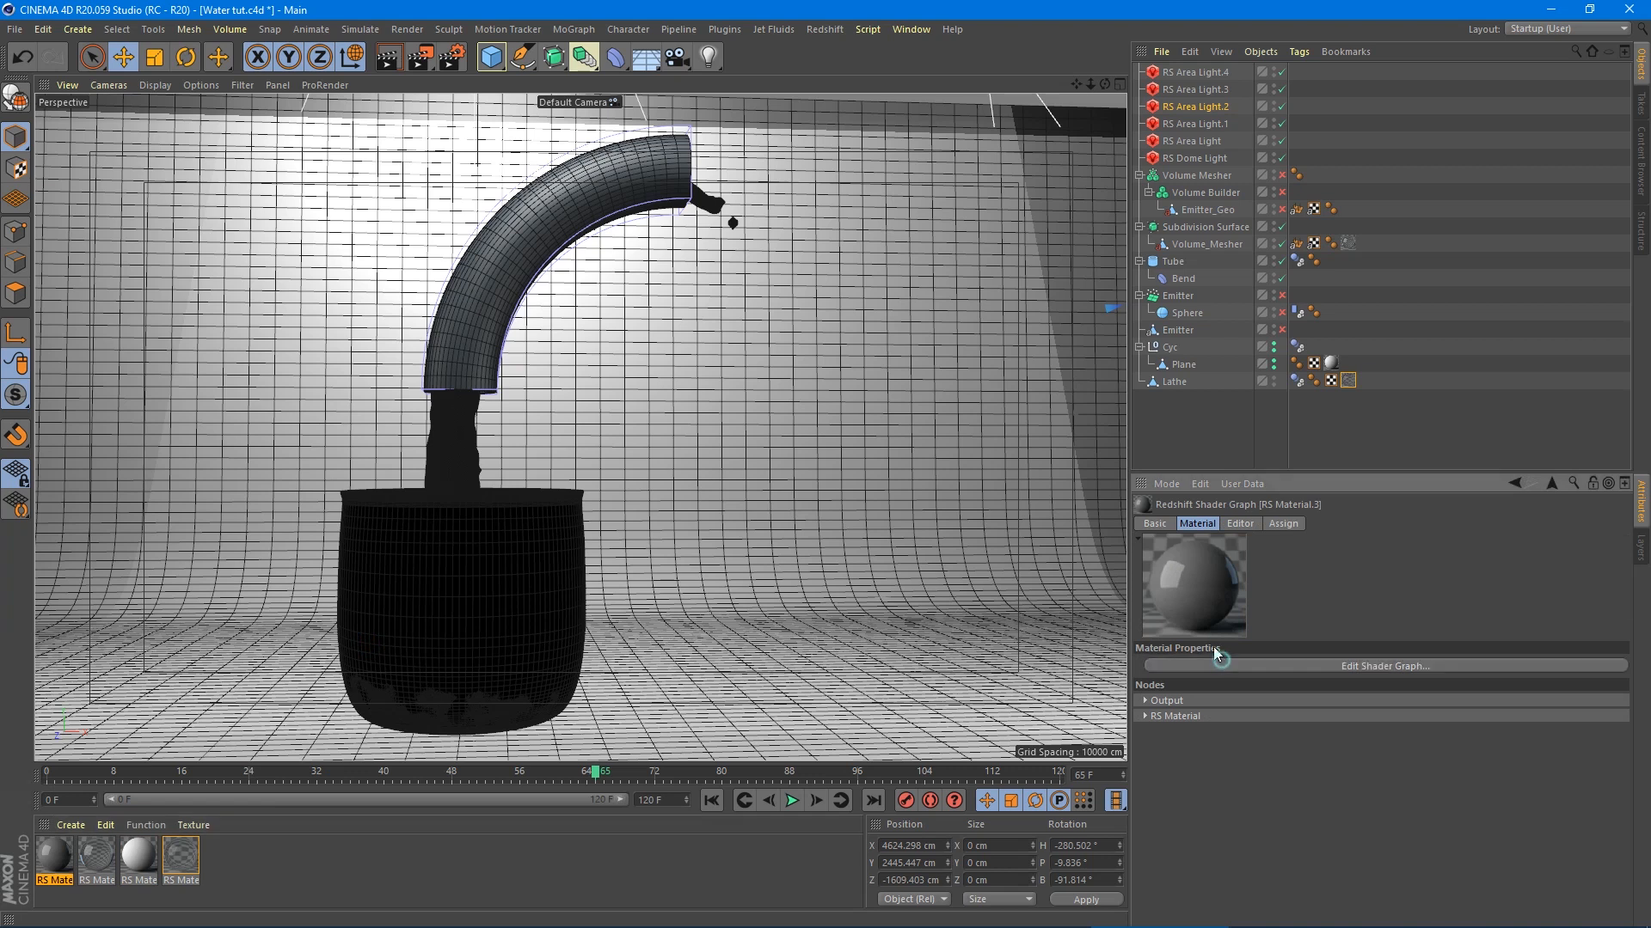
left_click(651, 181)
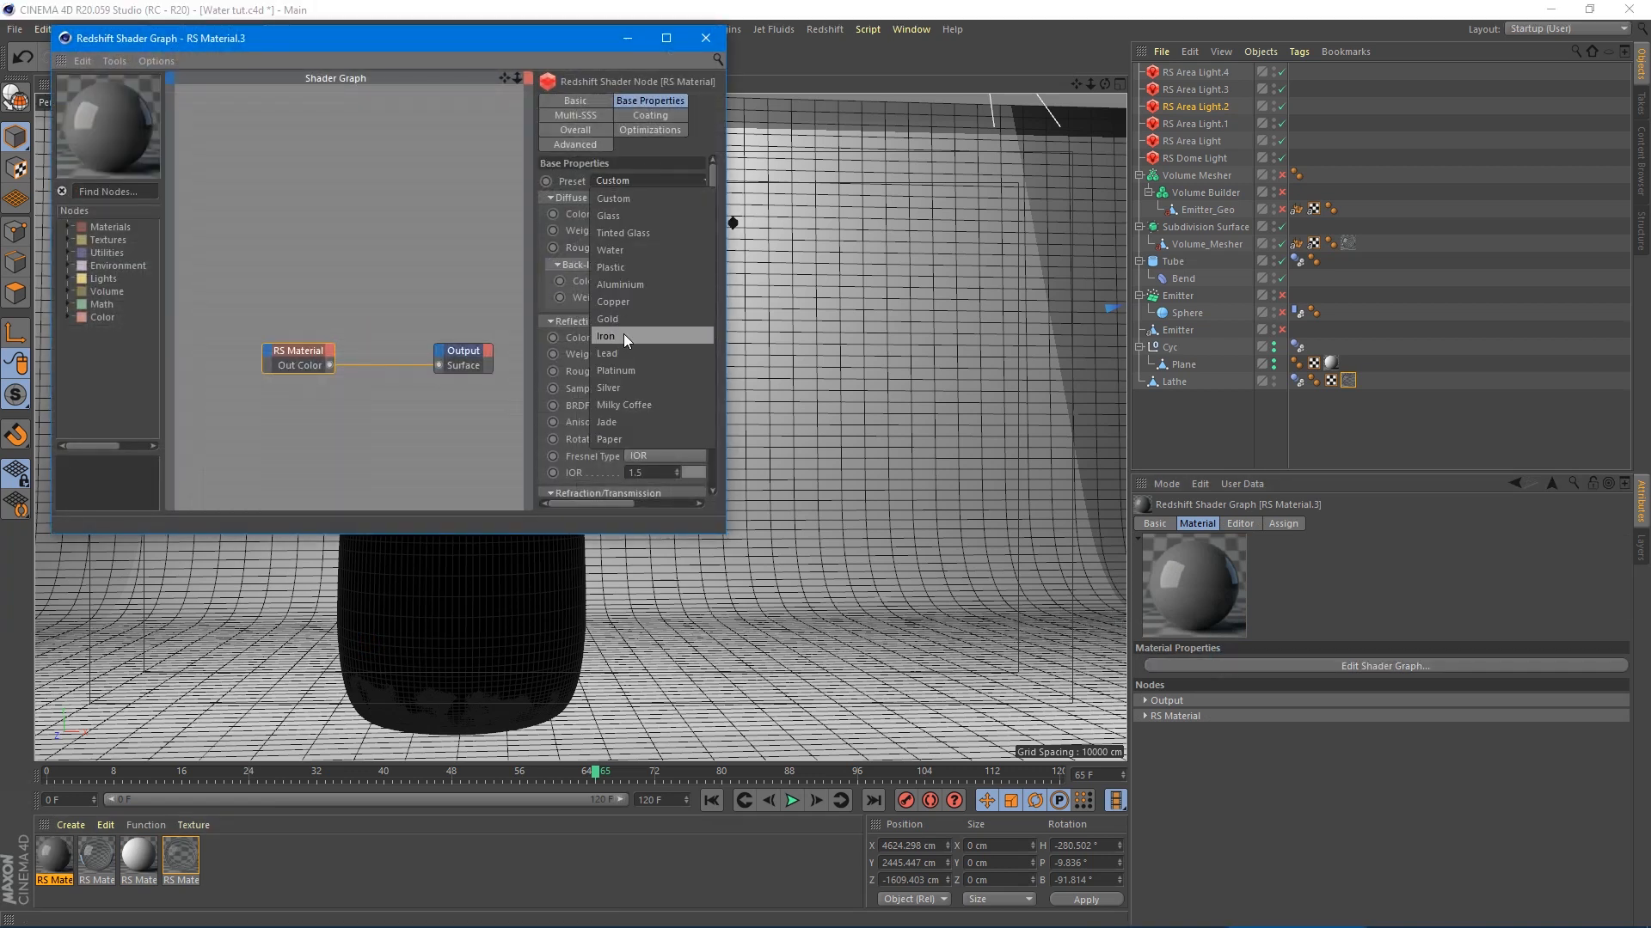
left_click(636, 388)
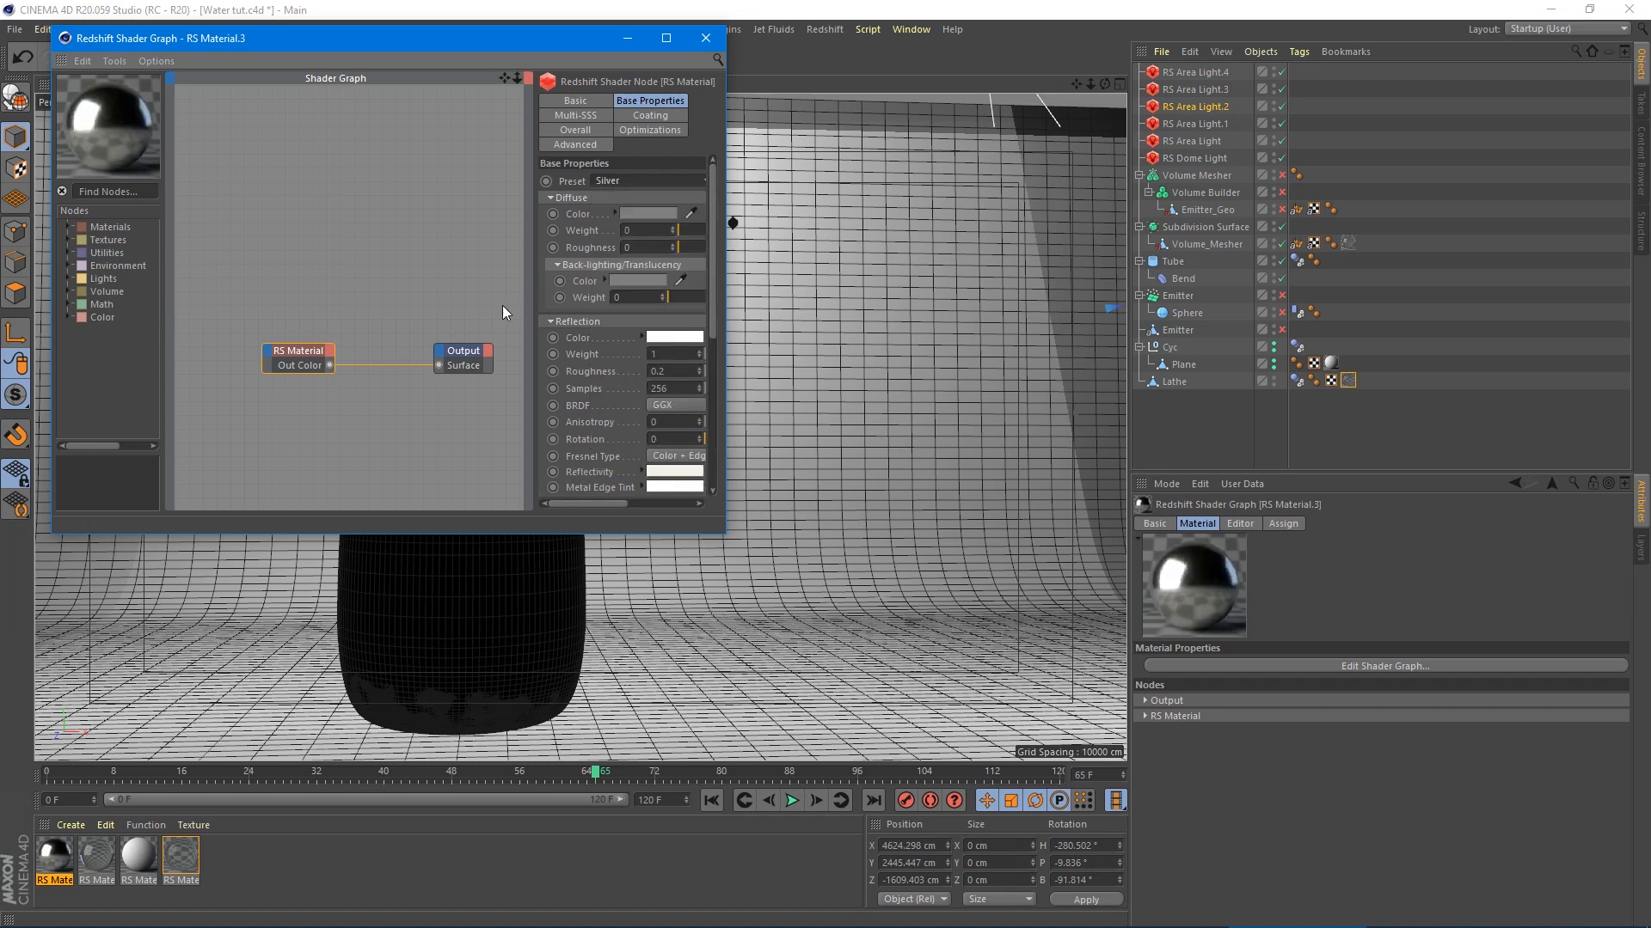
left_click(714, 42)
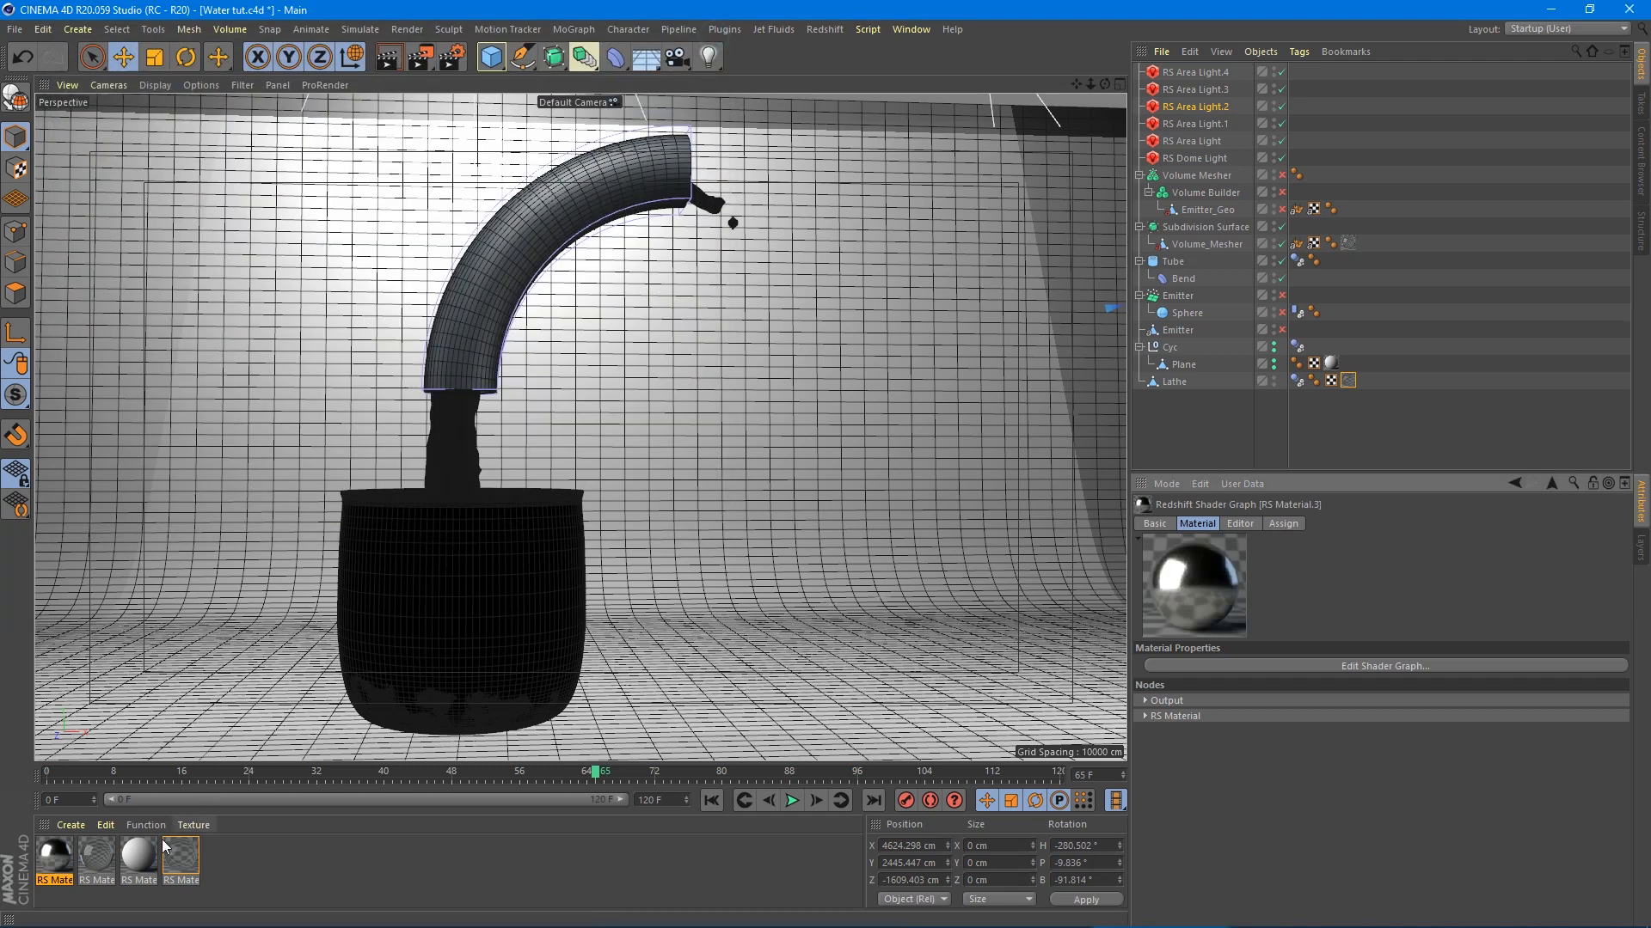
left_click_drag(447, 411, 452, 341)
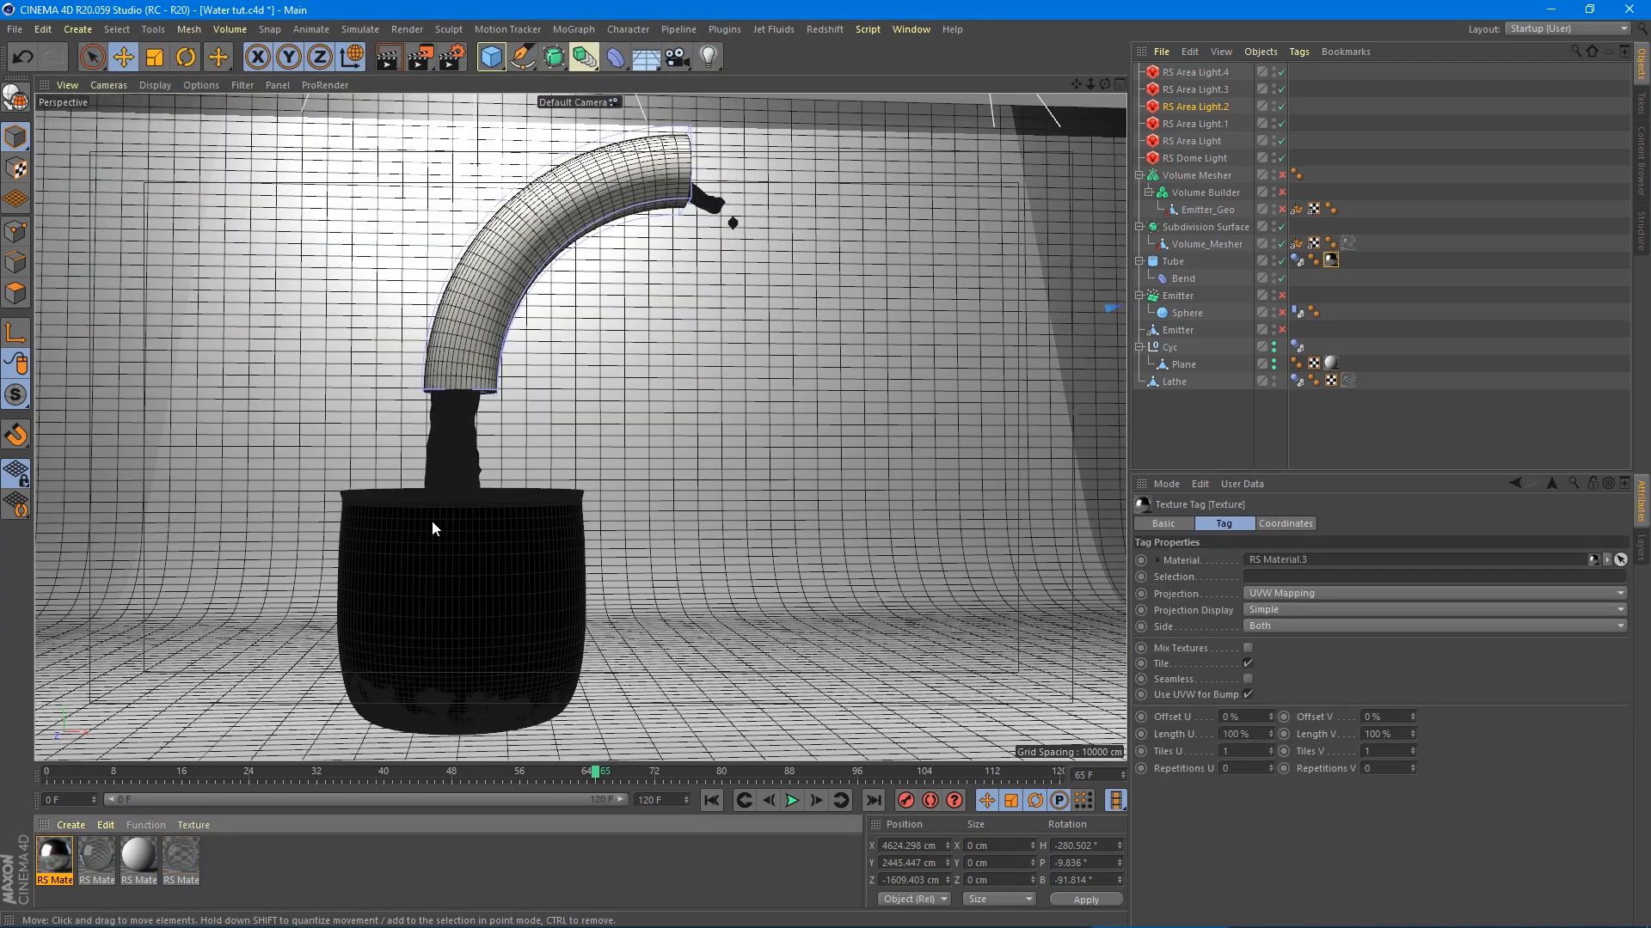
- Rotate RS Area Light.1 beside the cup to a heading of about -83.4°
scroll(425, 548, "up", 5)
left_click_drag(393, 582, 389, 590, "alt")
middle_click_drag(389, 590, 457, 458, "alt")
scroll(457, 459, "down", 5)
left_click_drag(457, 464, 387, 382, "alt")
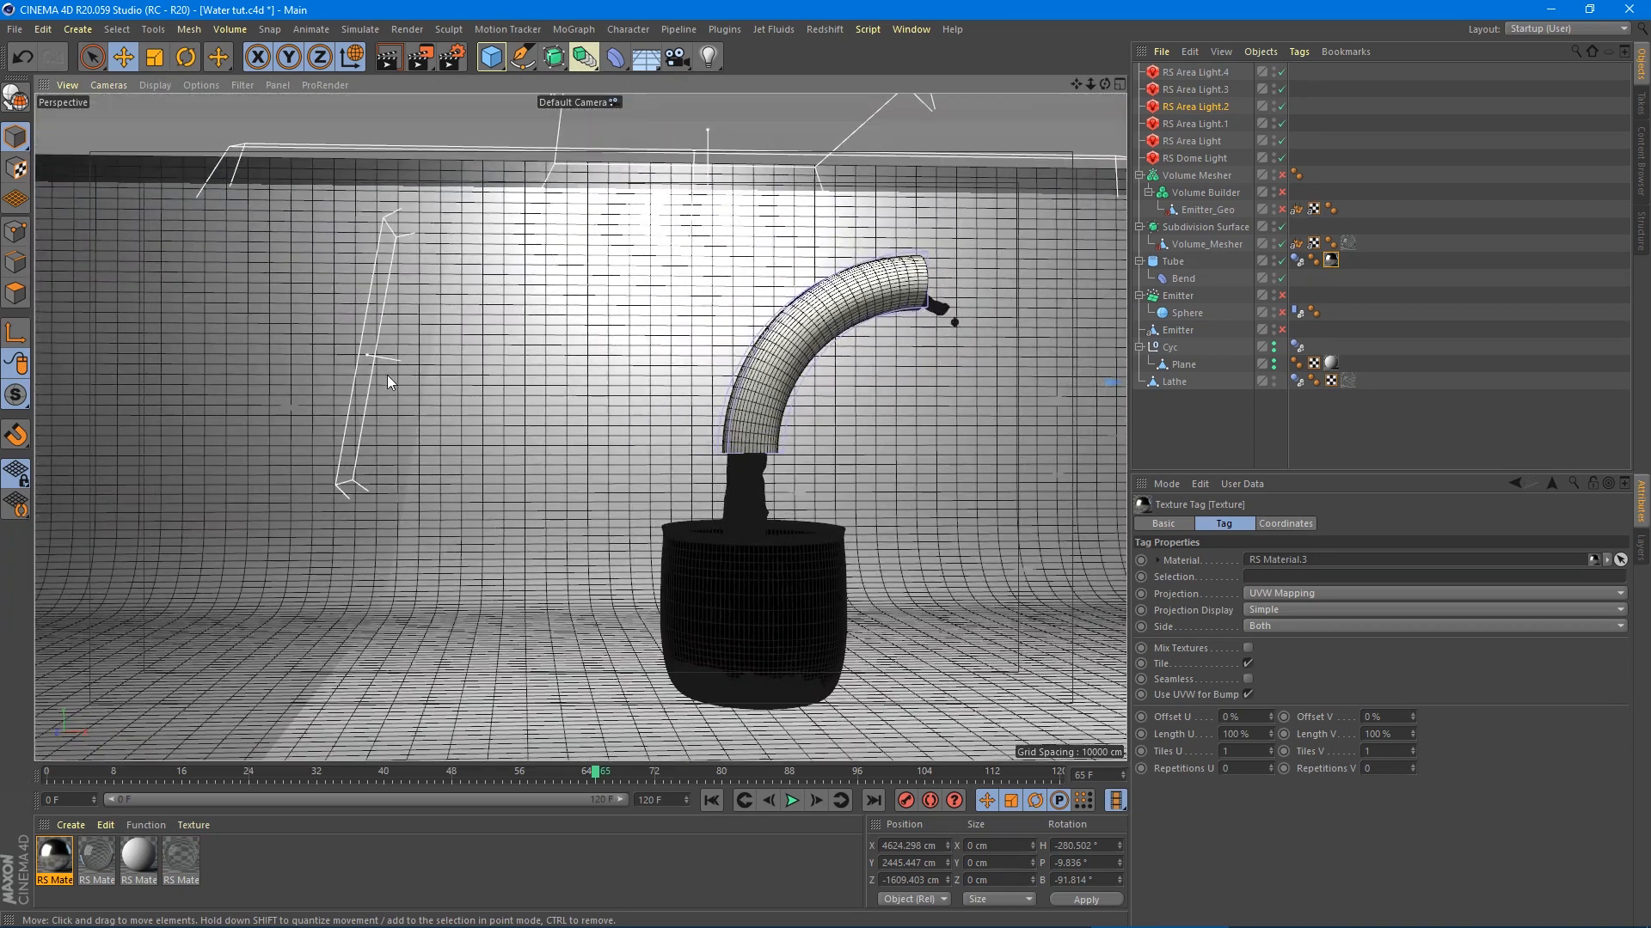
left_click(387, 373)
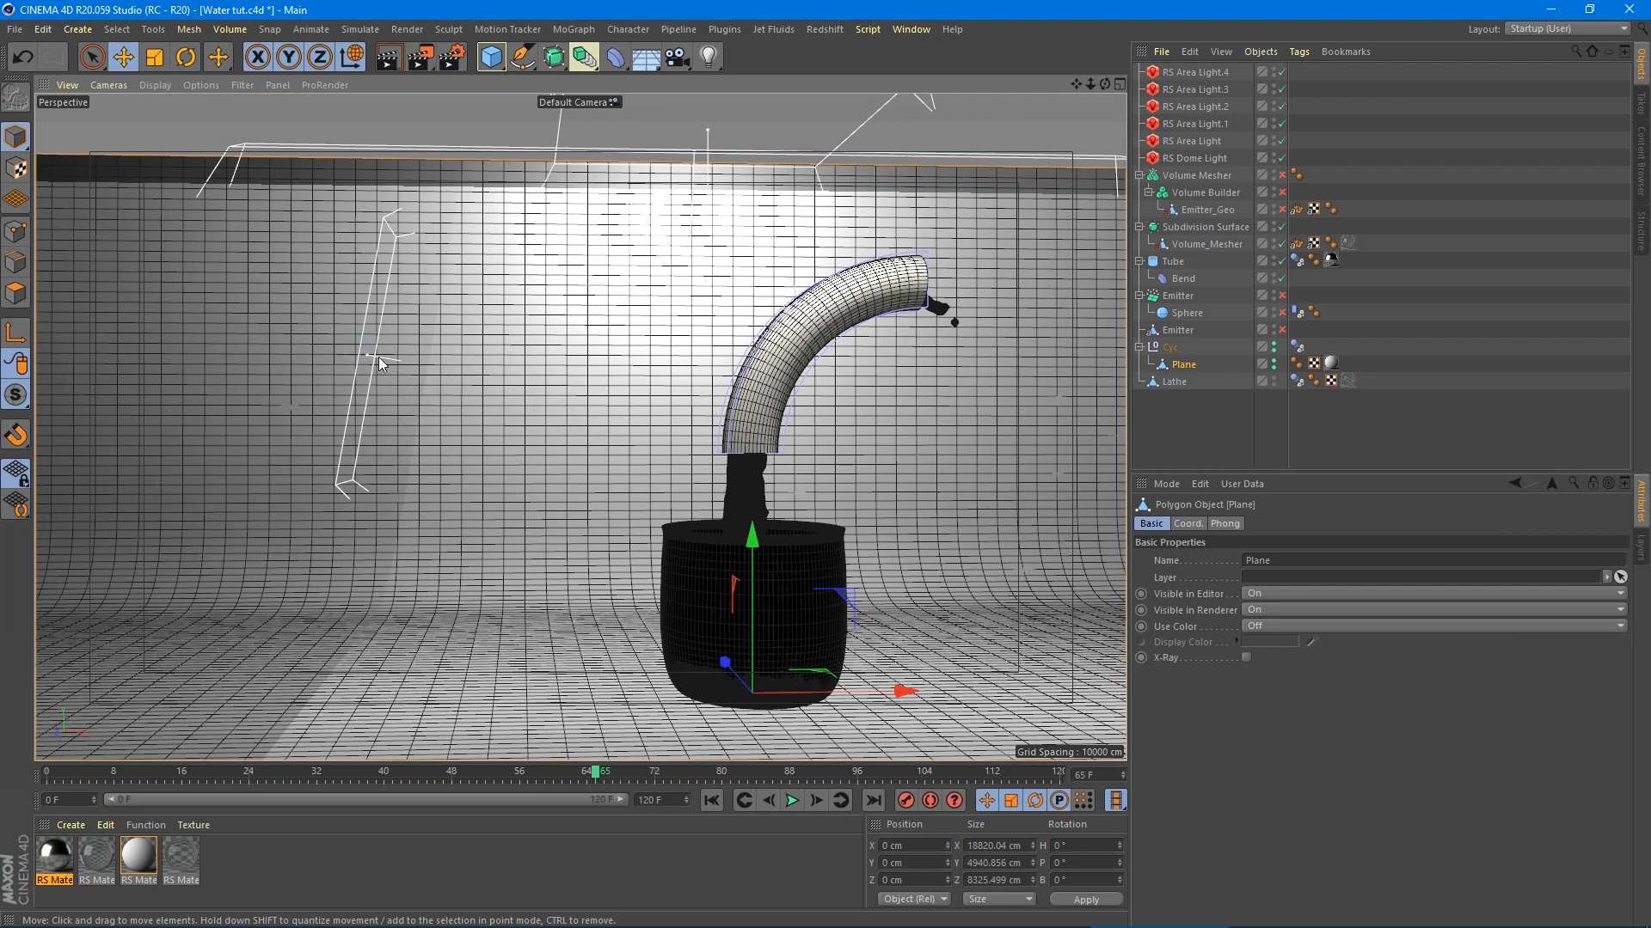
left_click(378, 358)
key("r")
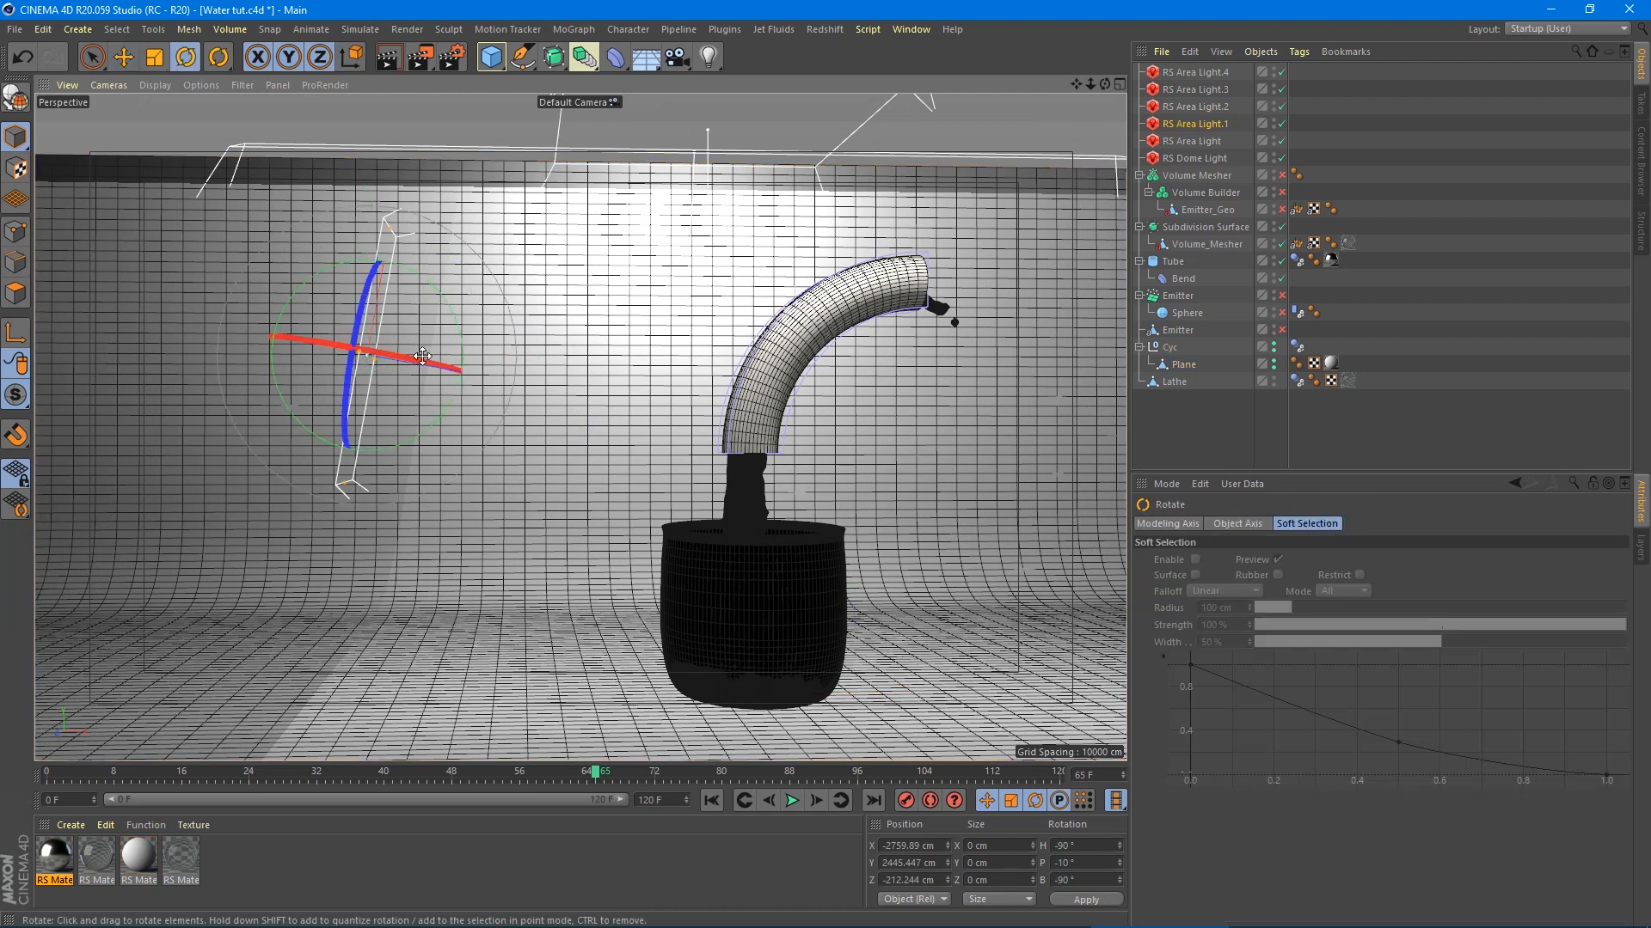
left_click_drag(422, 356, 424, 366)
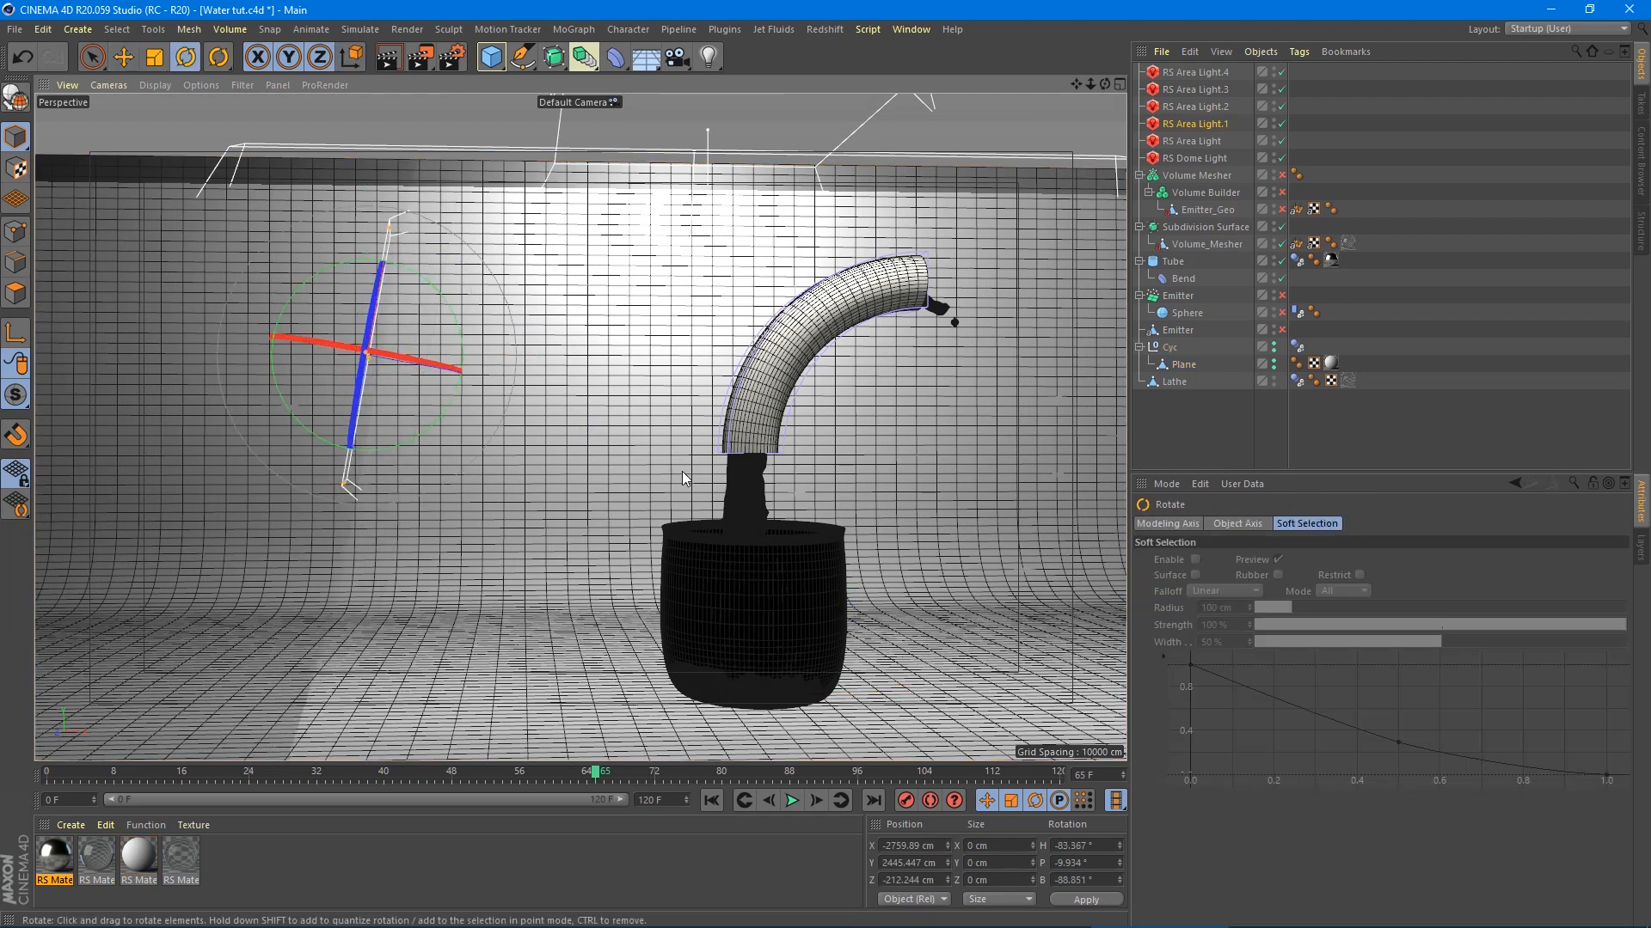
- Frame the cup and tube, add a Redshift camera from this view, and look through it
left_click_drag(683, 471, 540, 459, "alt")
right_click_drag(540, 459, 483, 519, "alt")
middle_click_drag(483, 519, 534, 430, "alt")
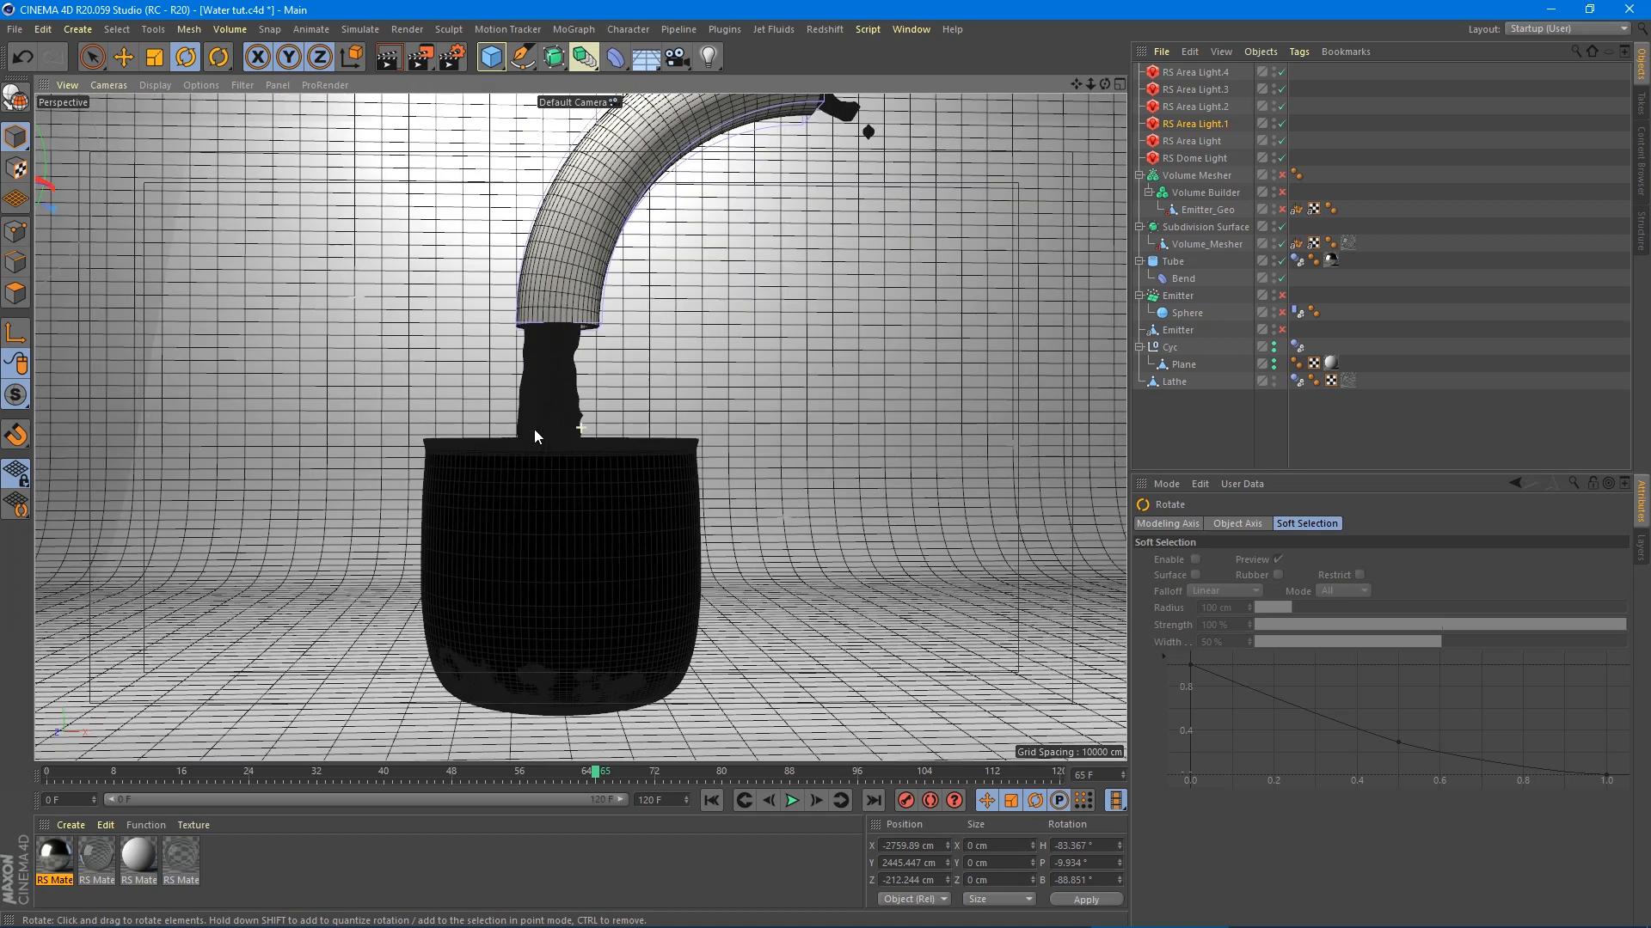
left_click(825, 29)
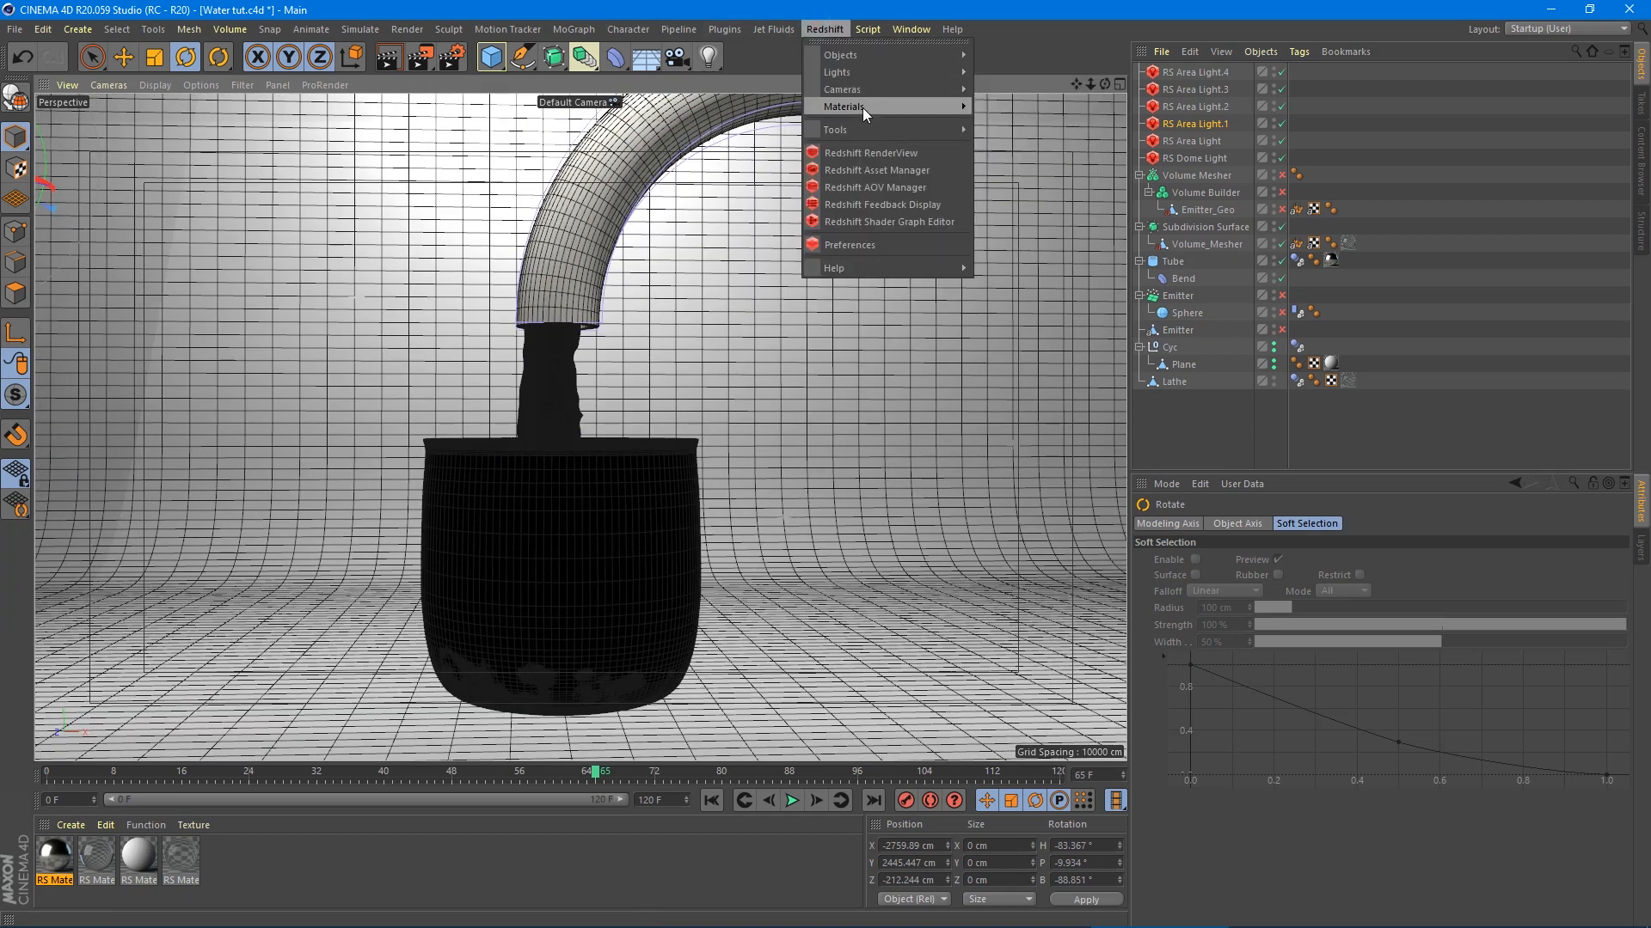
mouse_move(868, 86)
left_click(1019, 92)
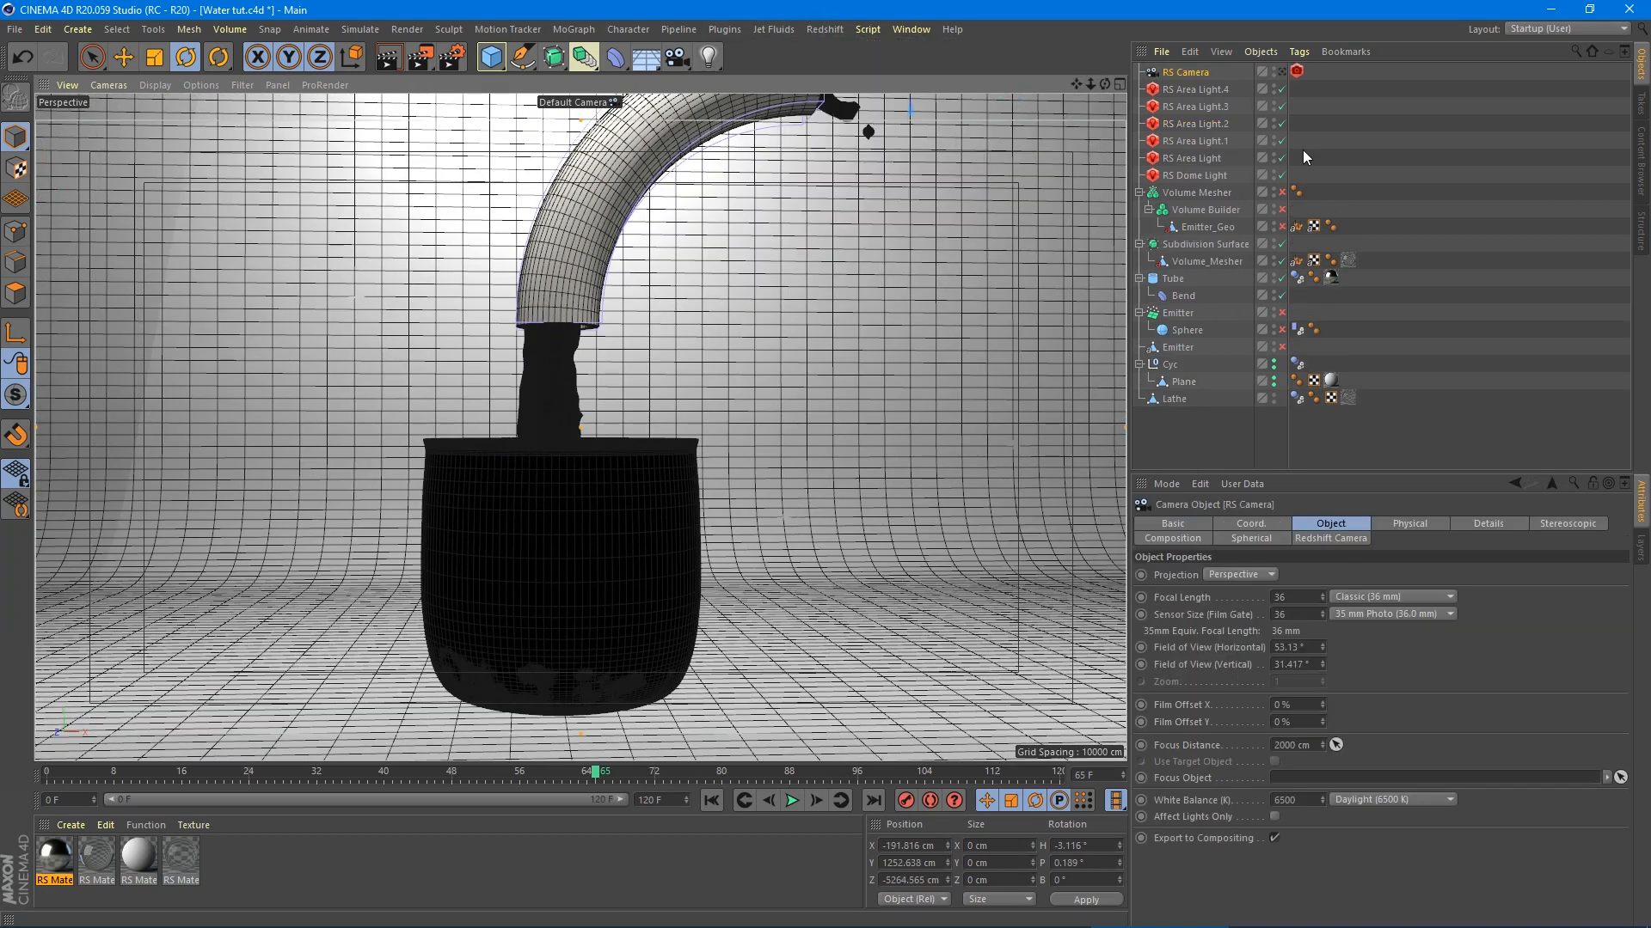
left_click(1281, 71)
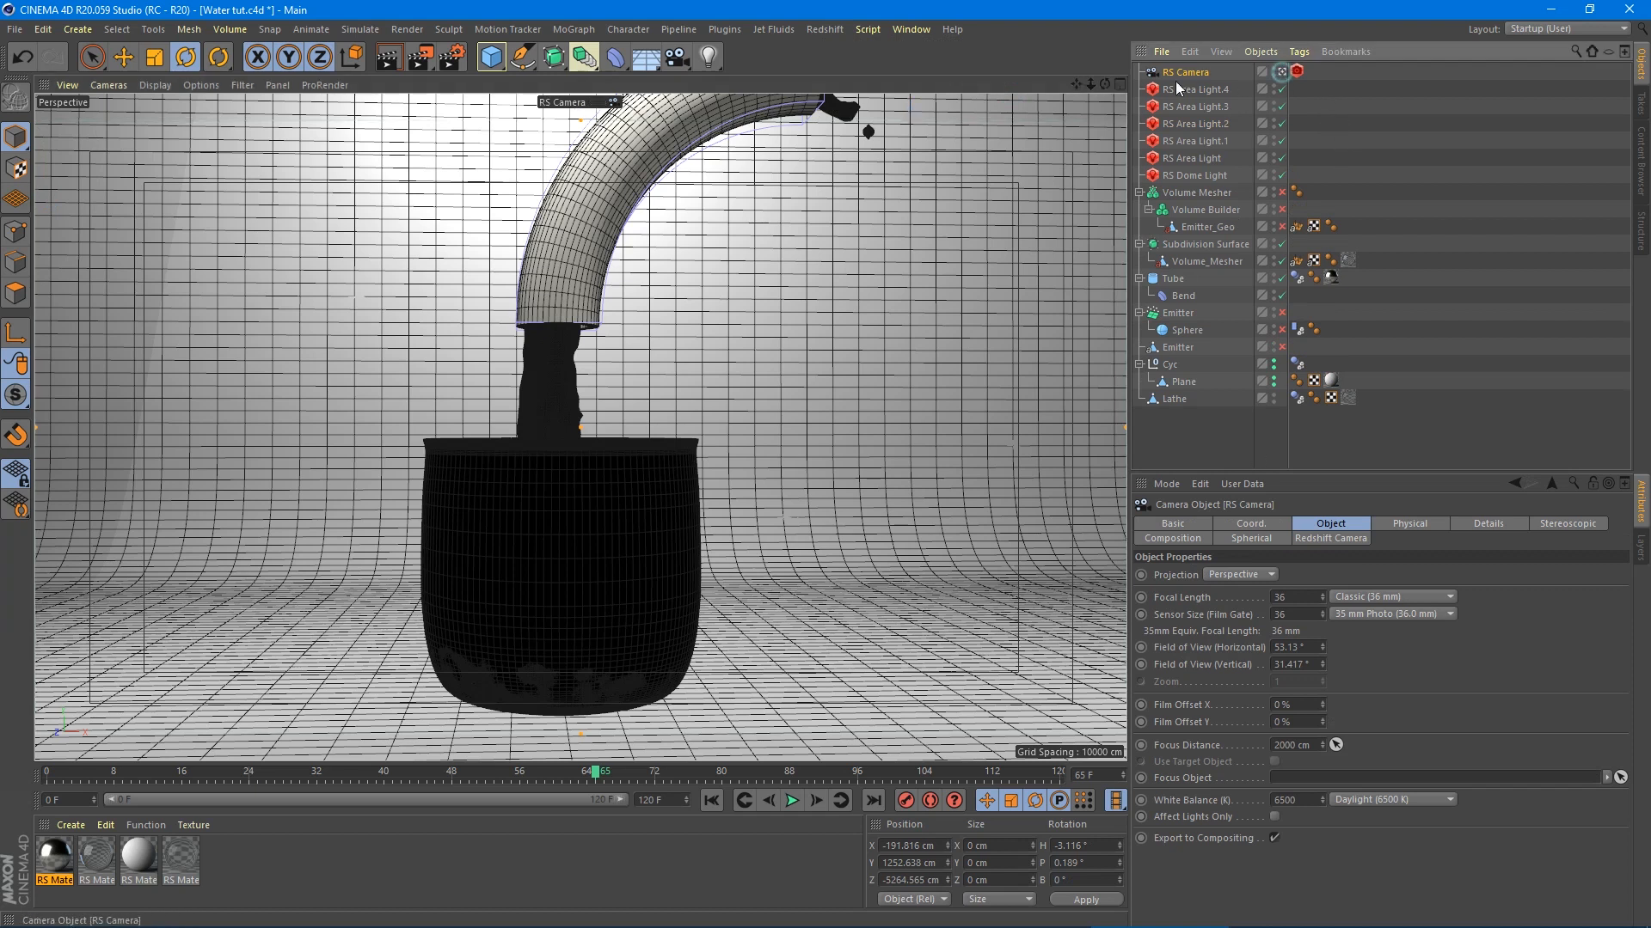
- Set the RS Camera's focal length to 50 mm and re-aim the camera to center the cup
left_click(1285, 597)
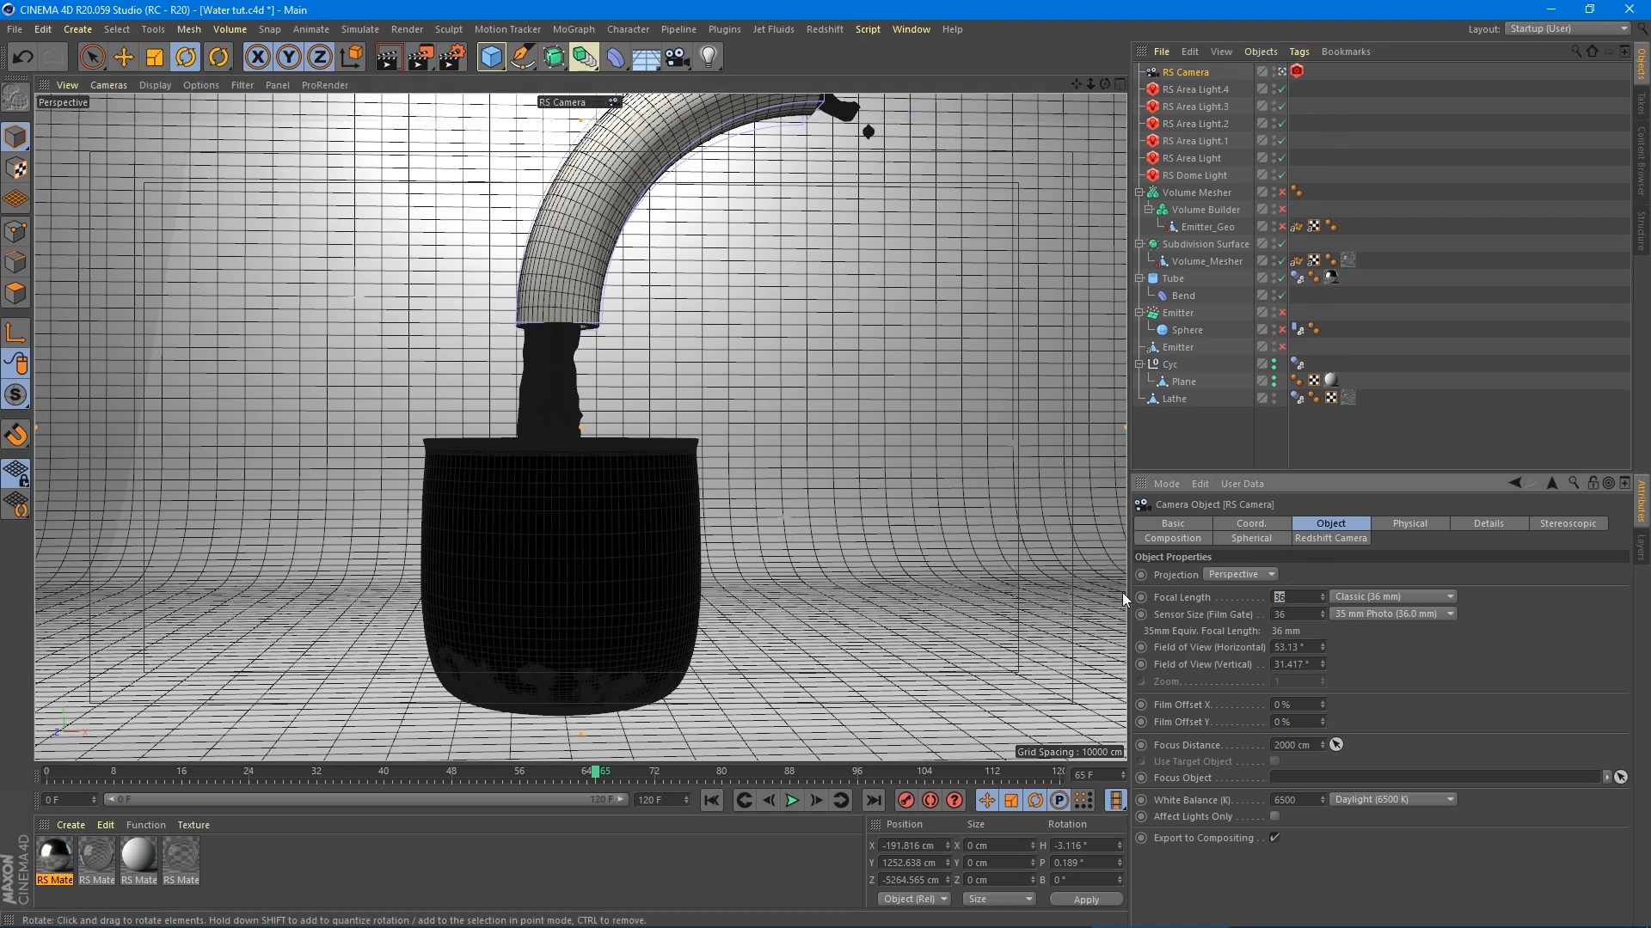
type("50")
key("Return")
scroll(743, 583, "down", 3)
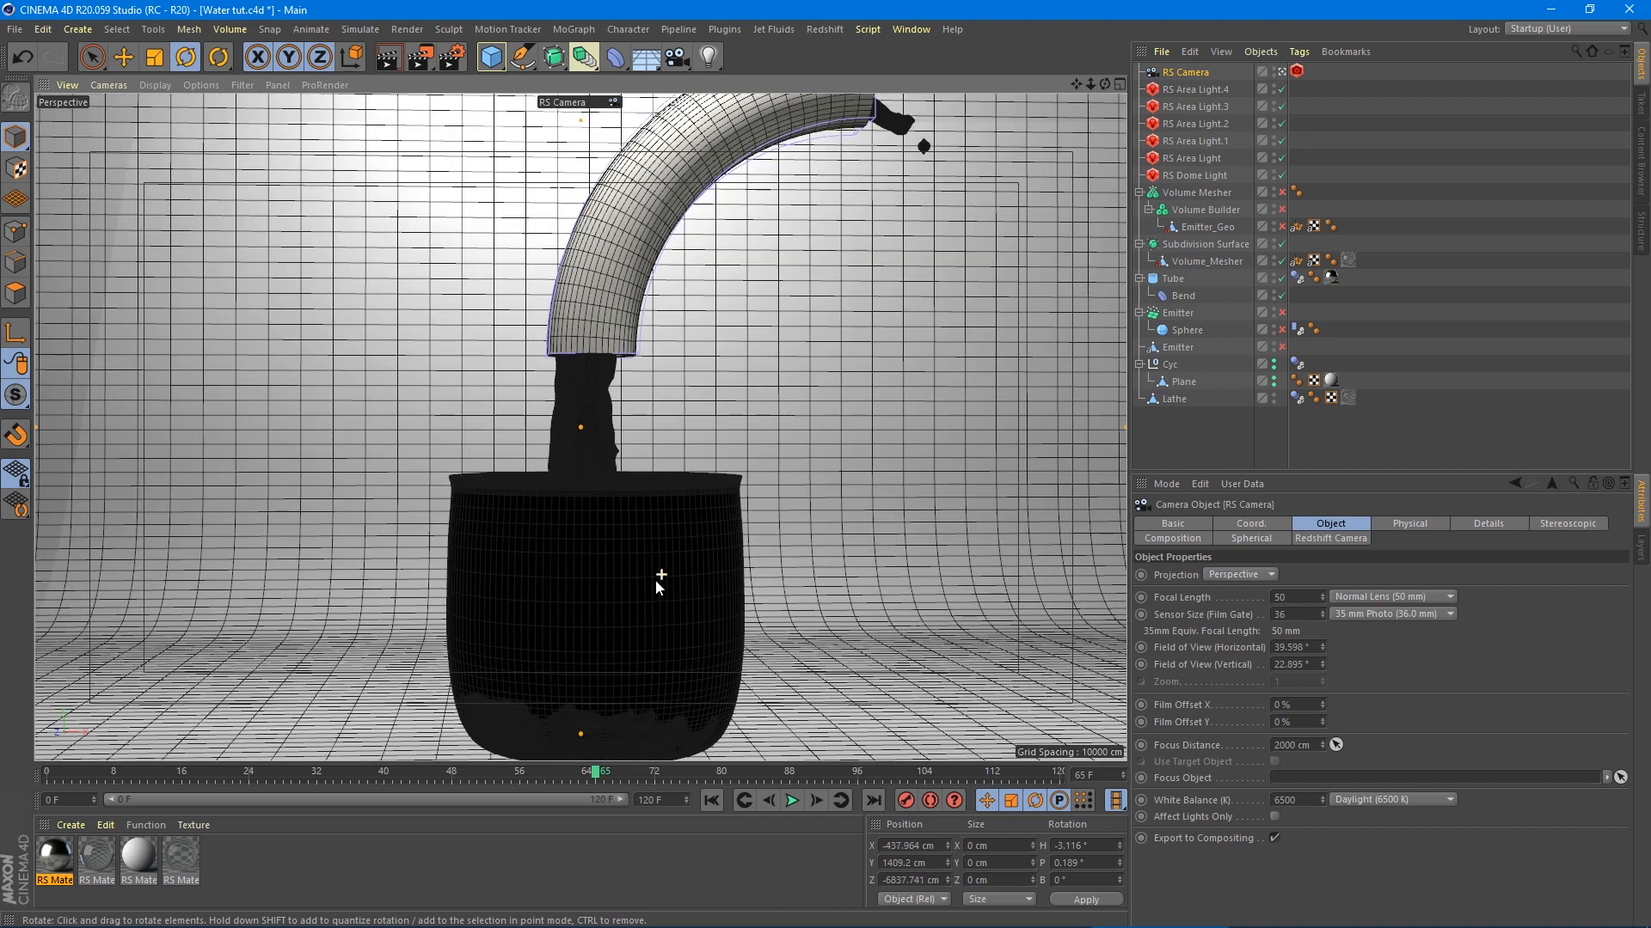
left_click_drag(614, 598, 573, 531, "alt")
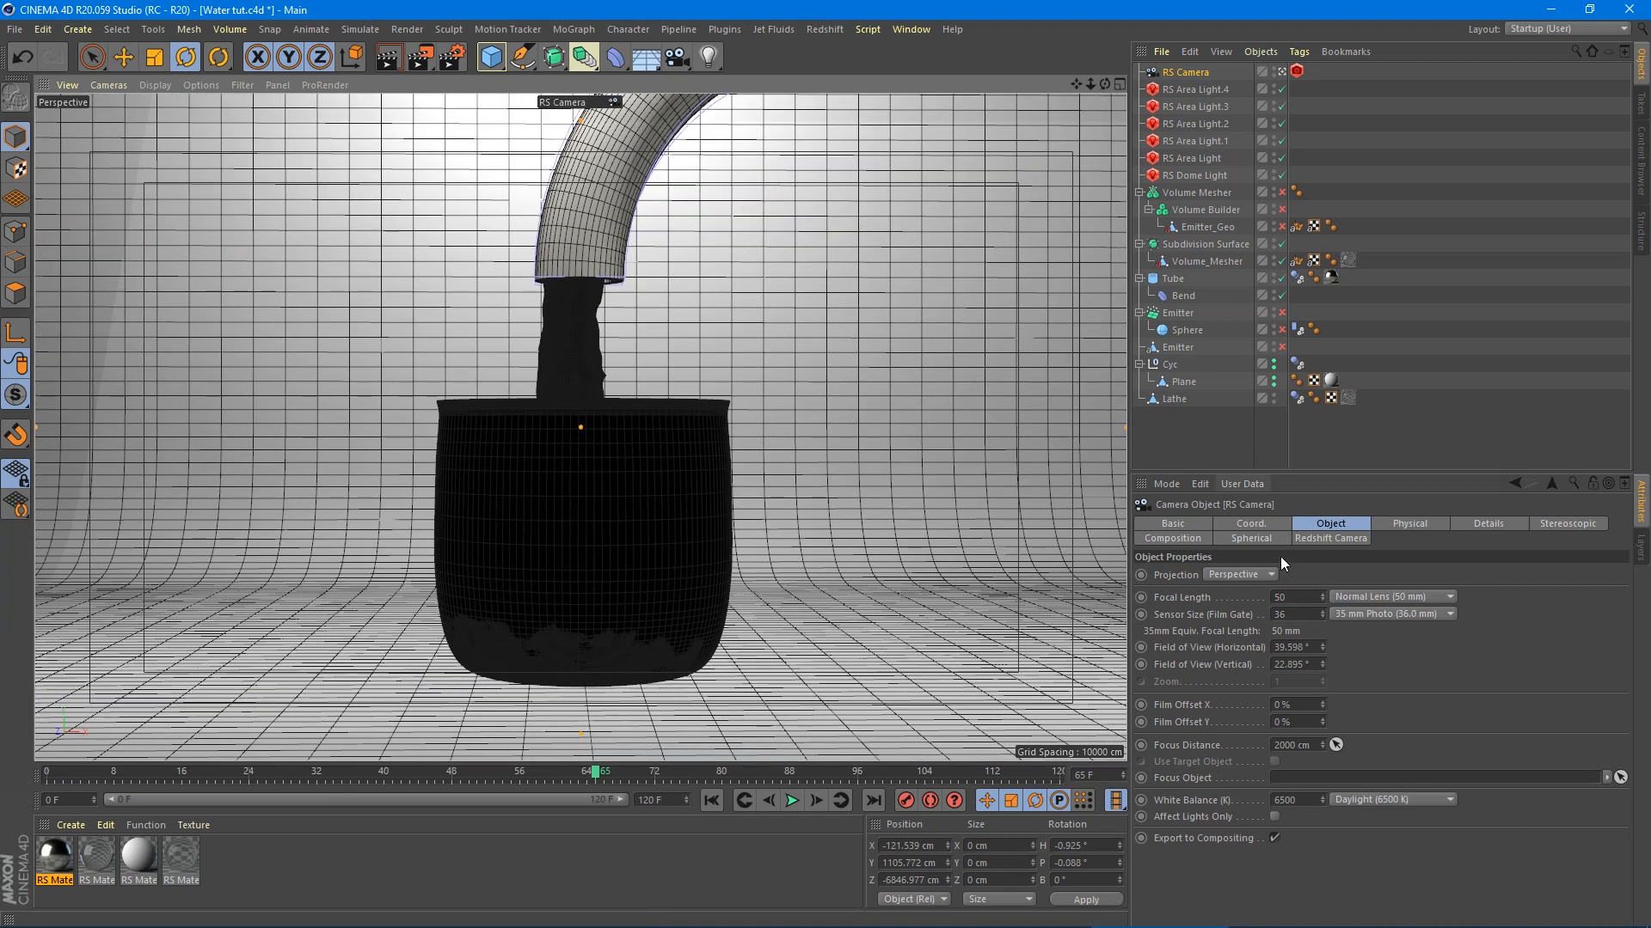
- Set the RS Camera's focal length to 85 mm and pull the camera back to about Z -12166 cm
double_click(1293, 595)
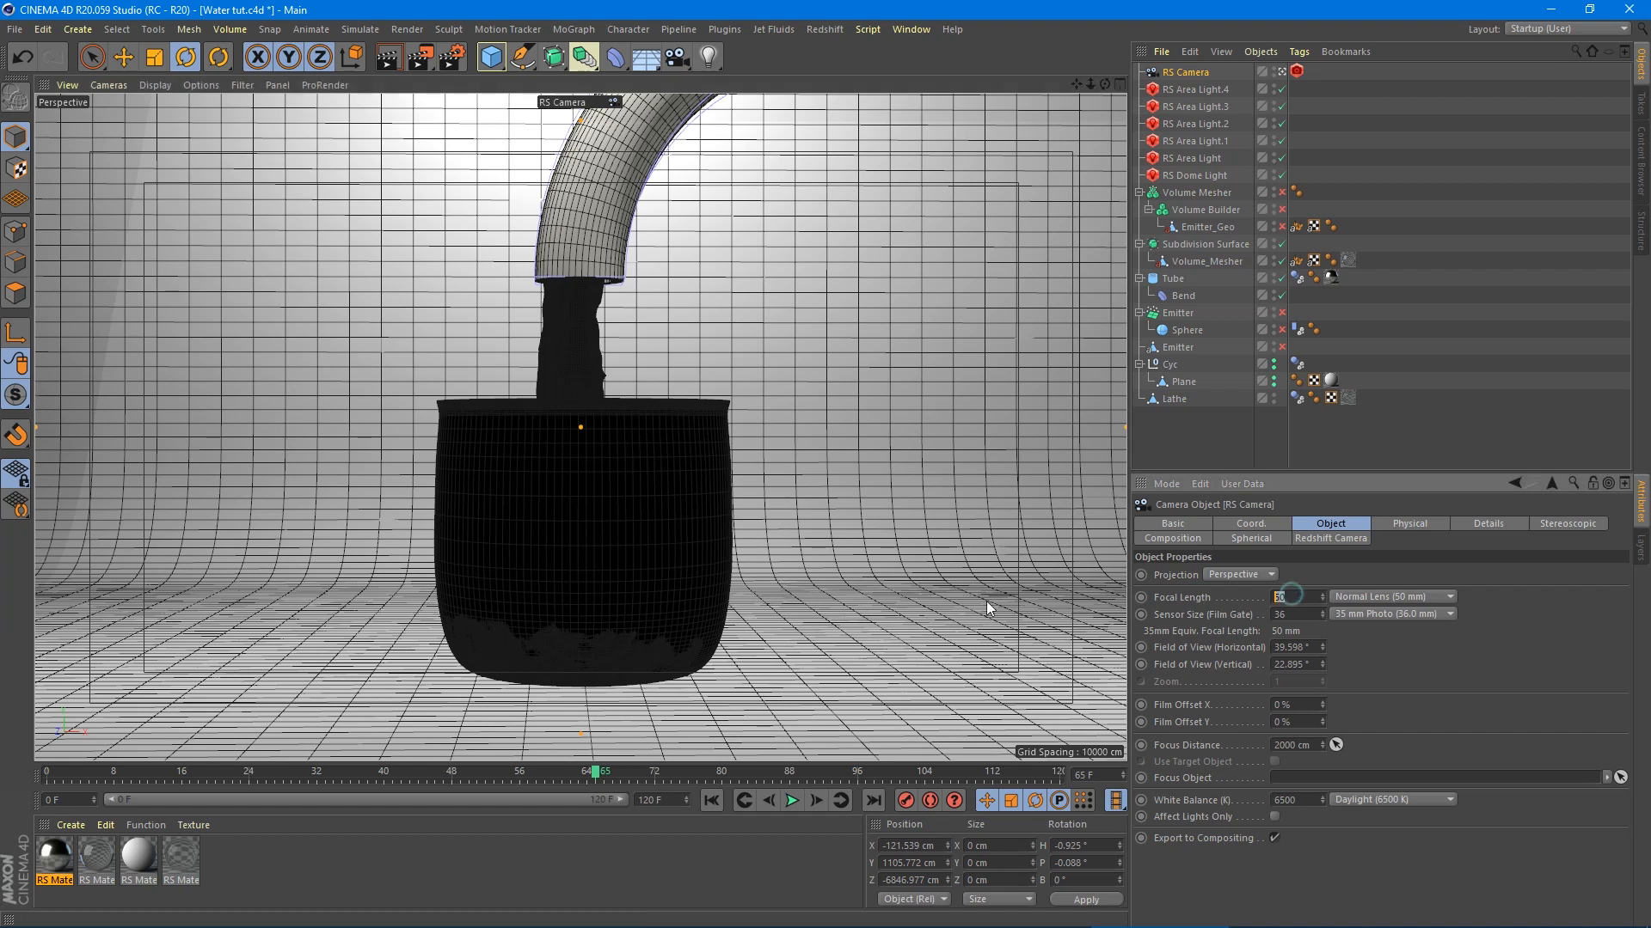
type("85")
key("Return")
scroll(564, 561, "down", 10)
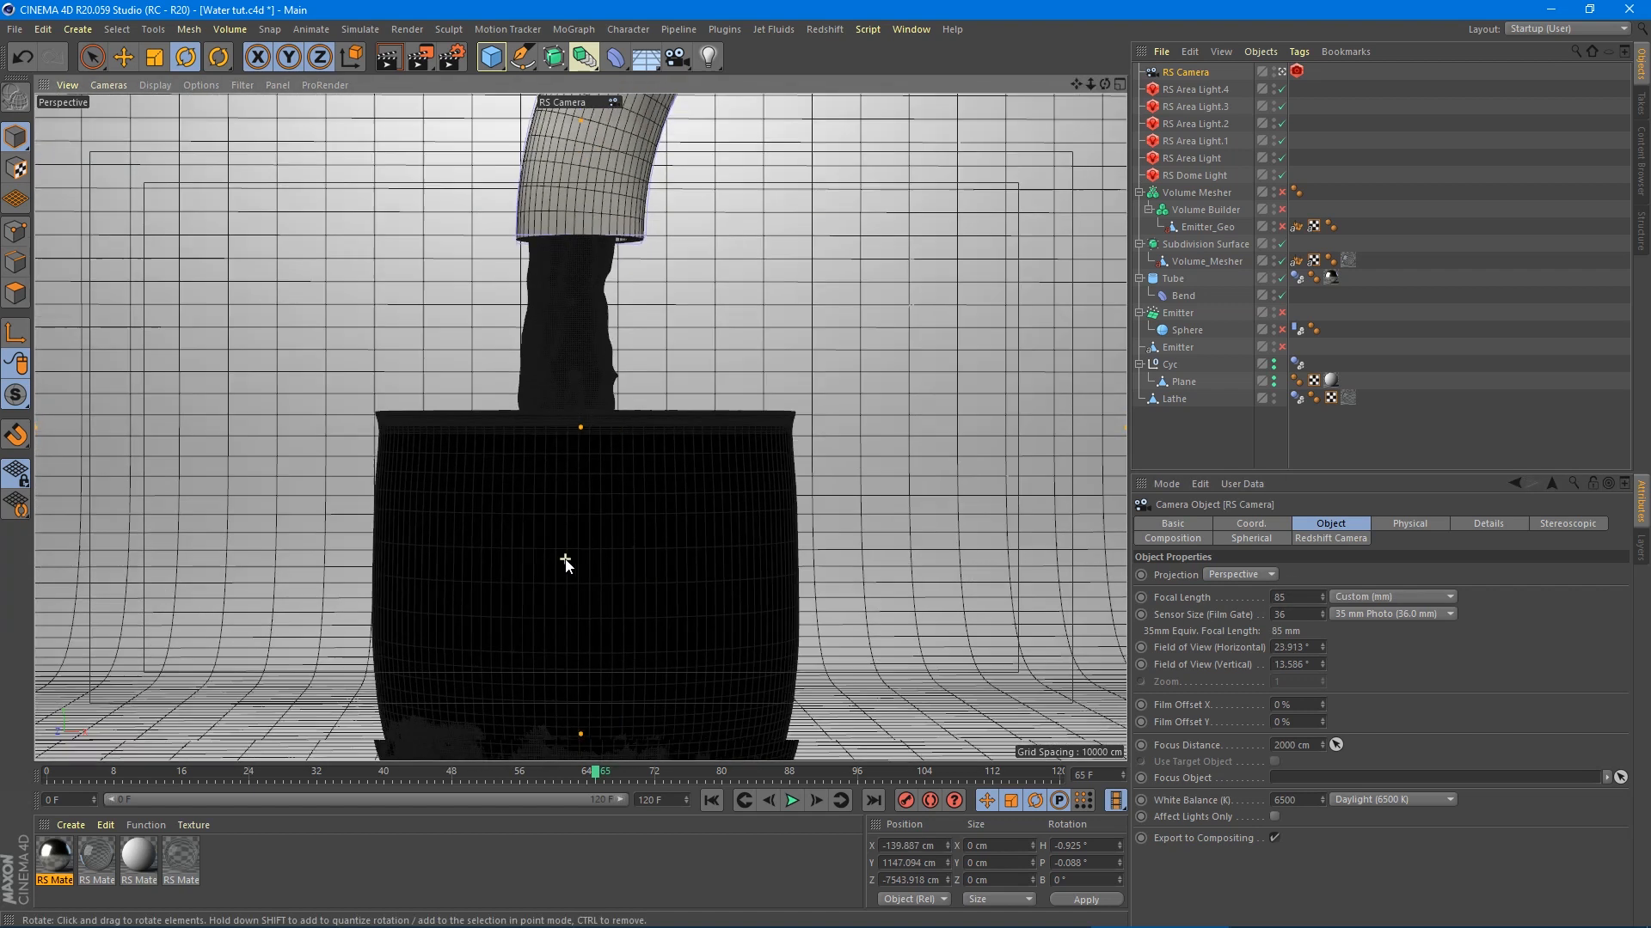
scroll(563, 565, "down", 3)
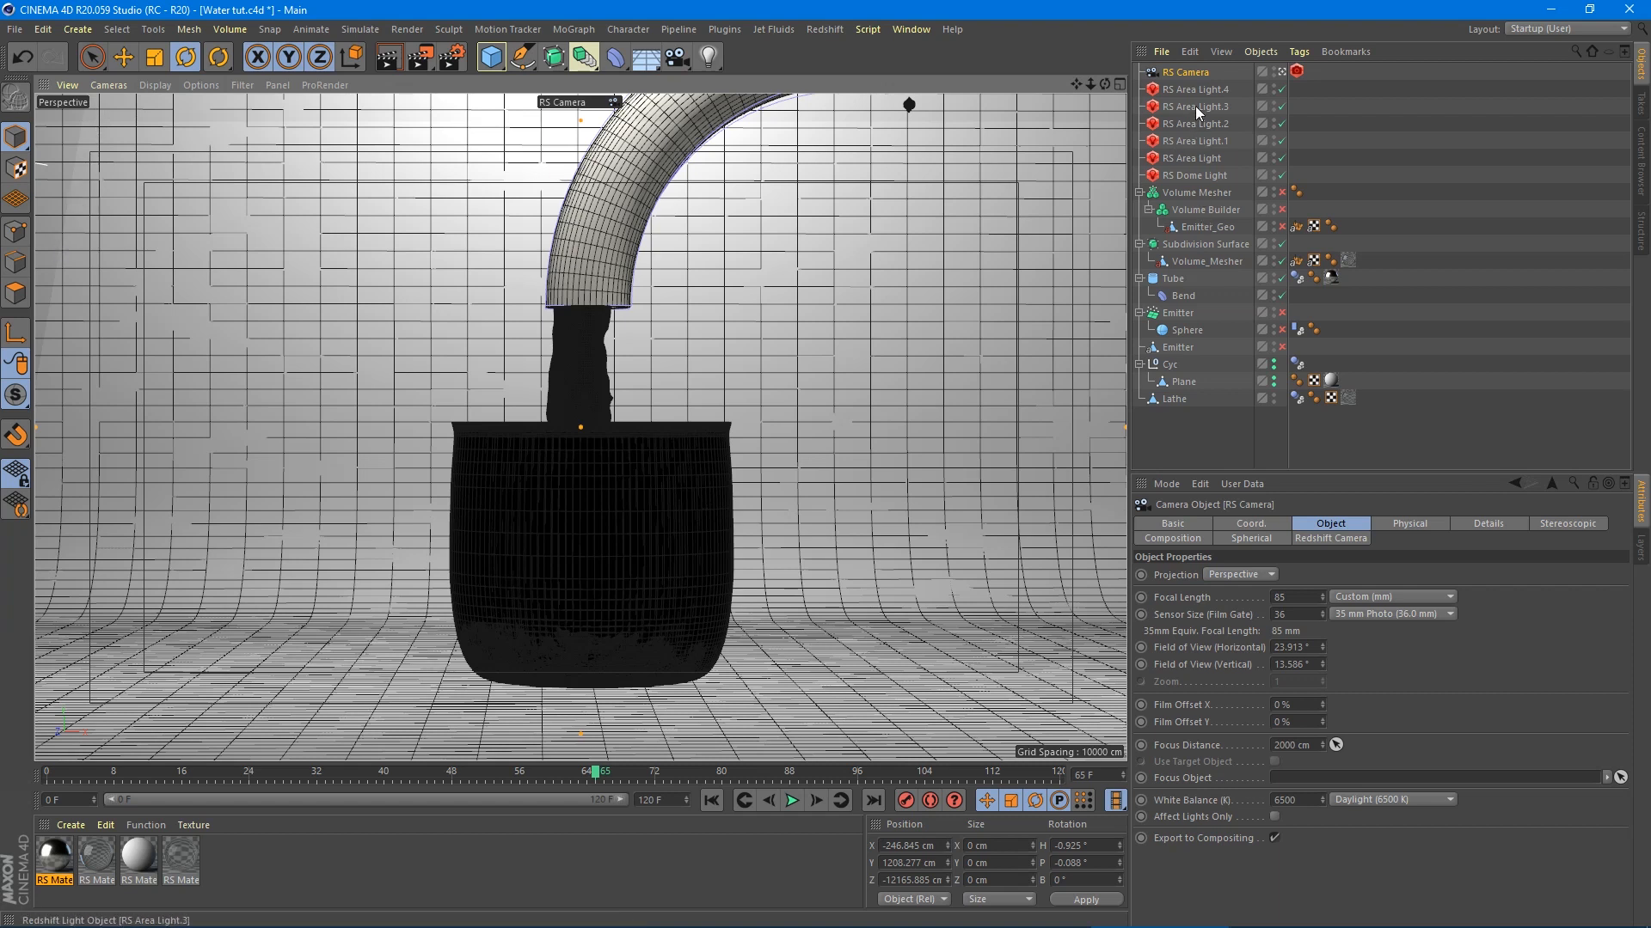
- From the default camera view, shift RS Area Light.1 to about X -2802 cm and rotate its heading to about -78.3°
left_click(1195, 138)
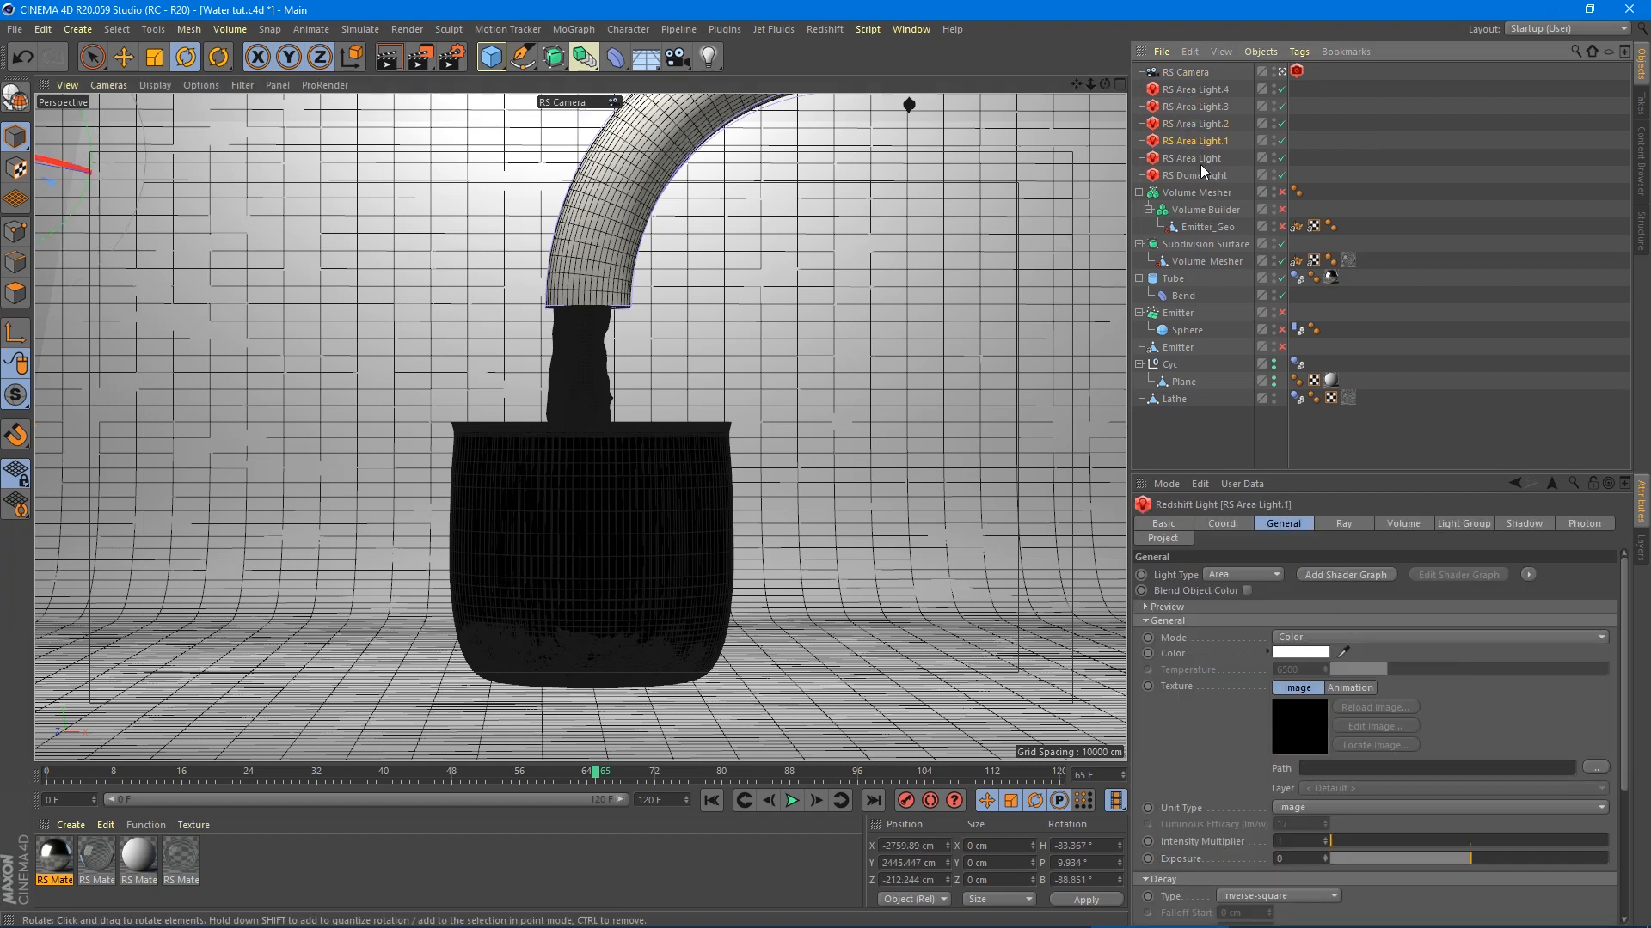
left_click(1280, 72)
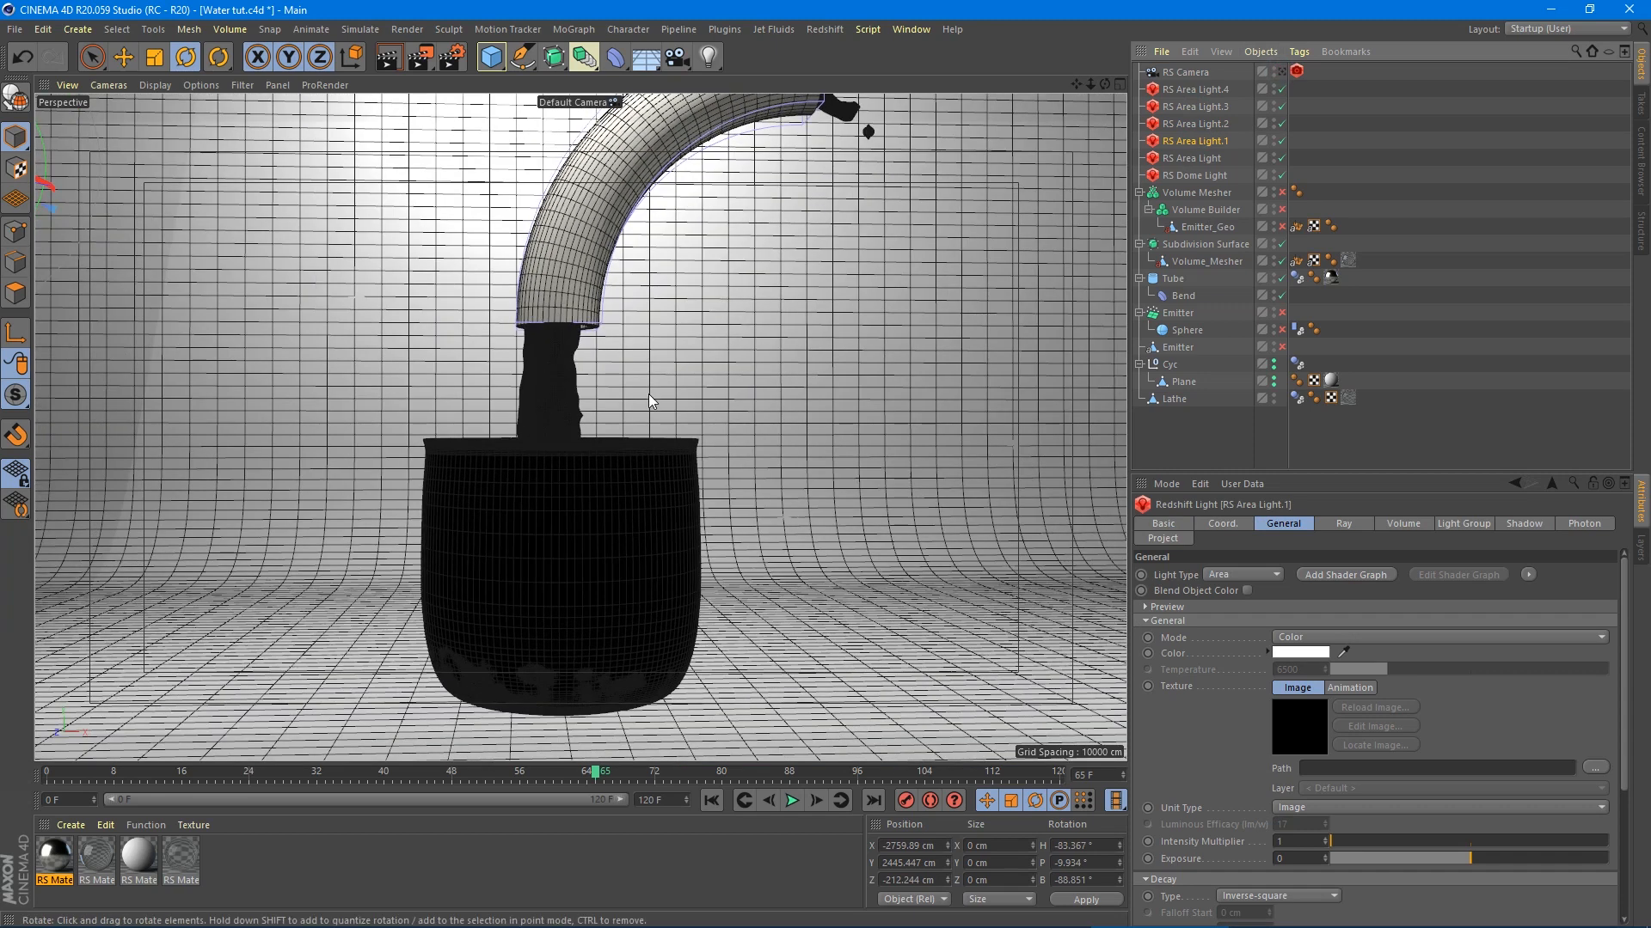
scroll(647, 392, "down", 3)
key("e")
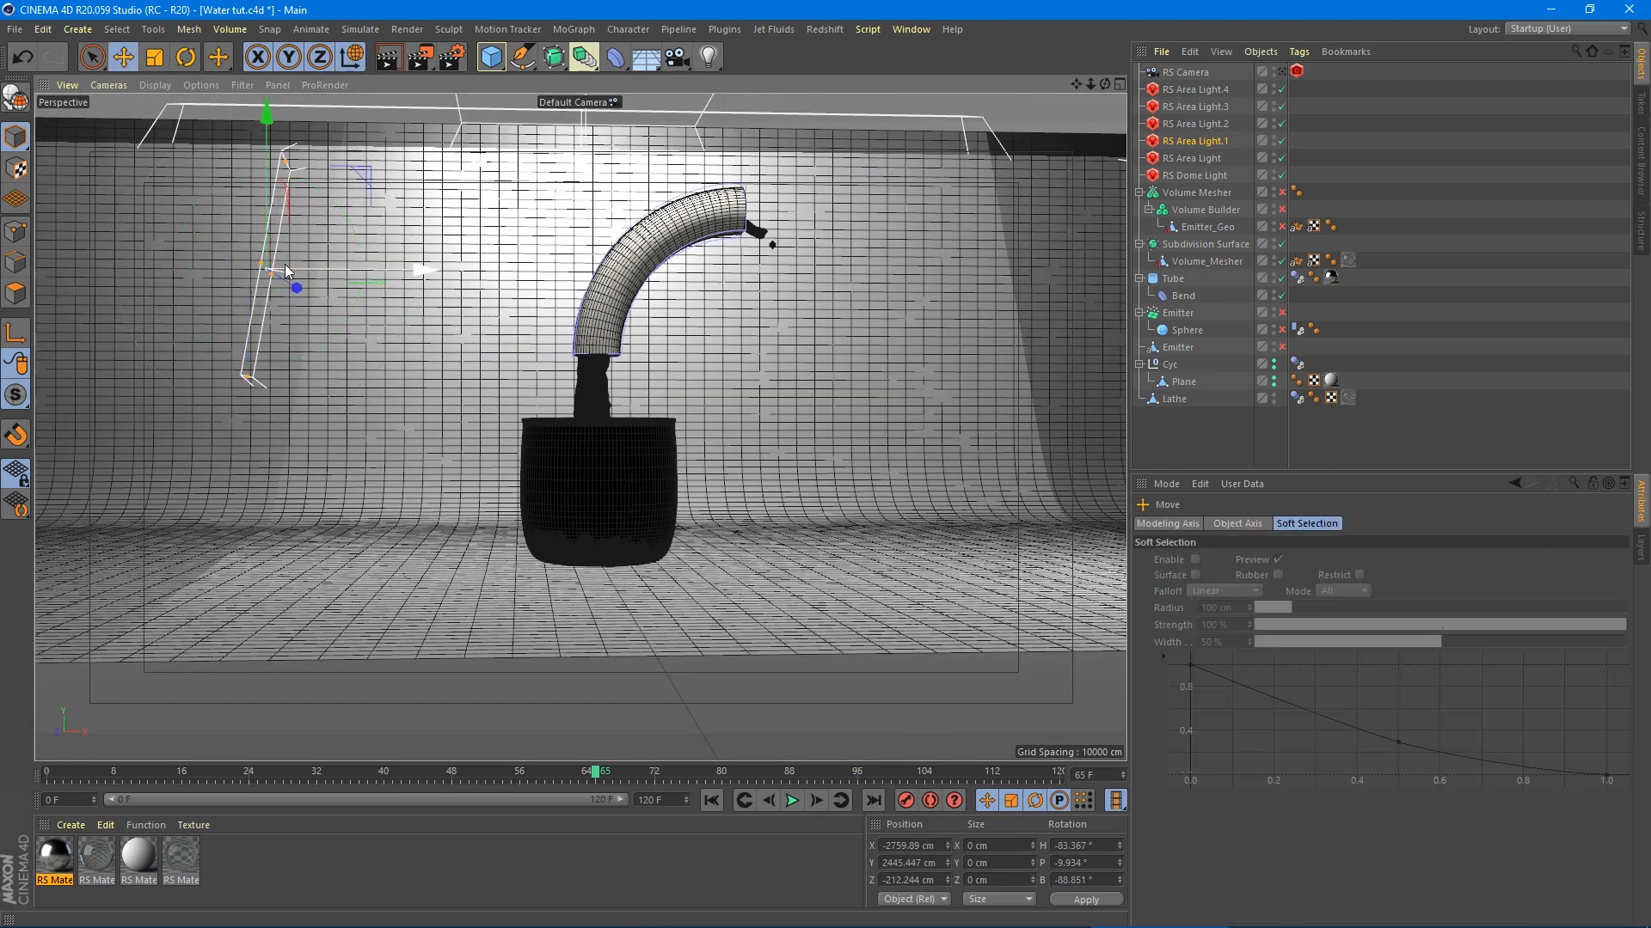
key("r")
left_click_drag(291, 270, 296, 266)
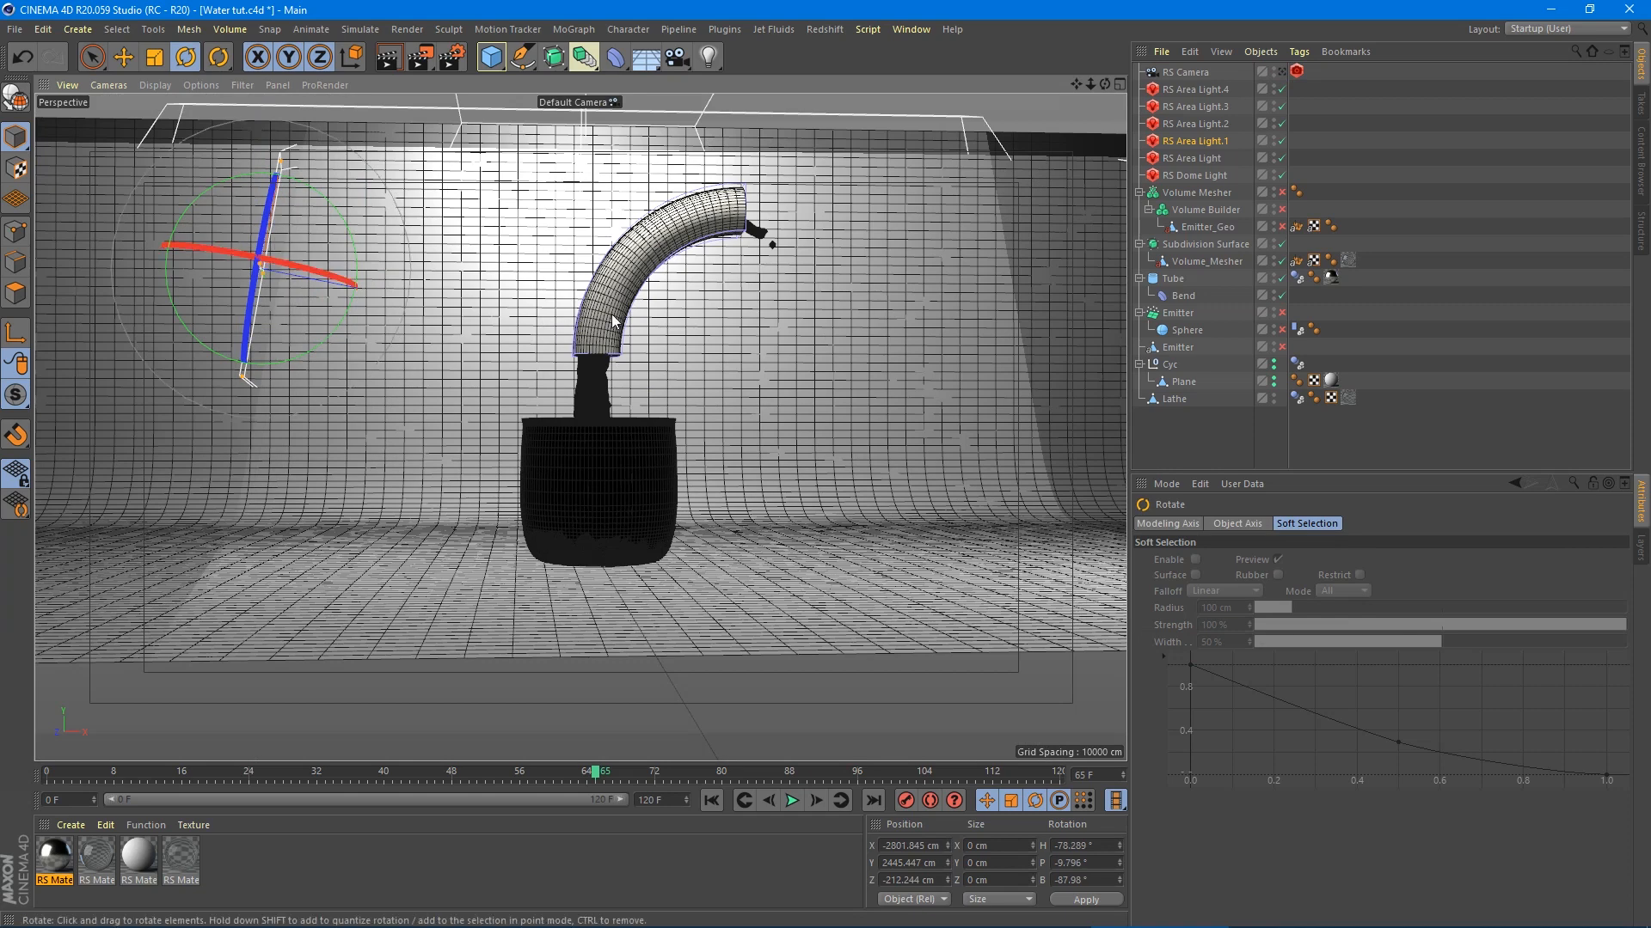
- Return to the RS Camera view and move the camera slightly closer to the cup
left_click(1280, 72)
scroll(647, 343, "up", 2)
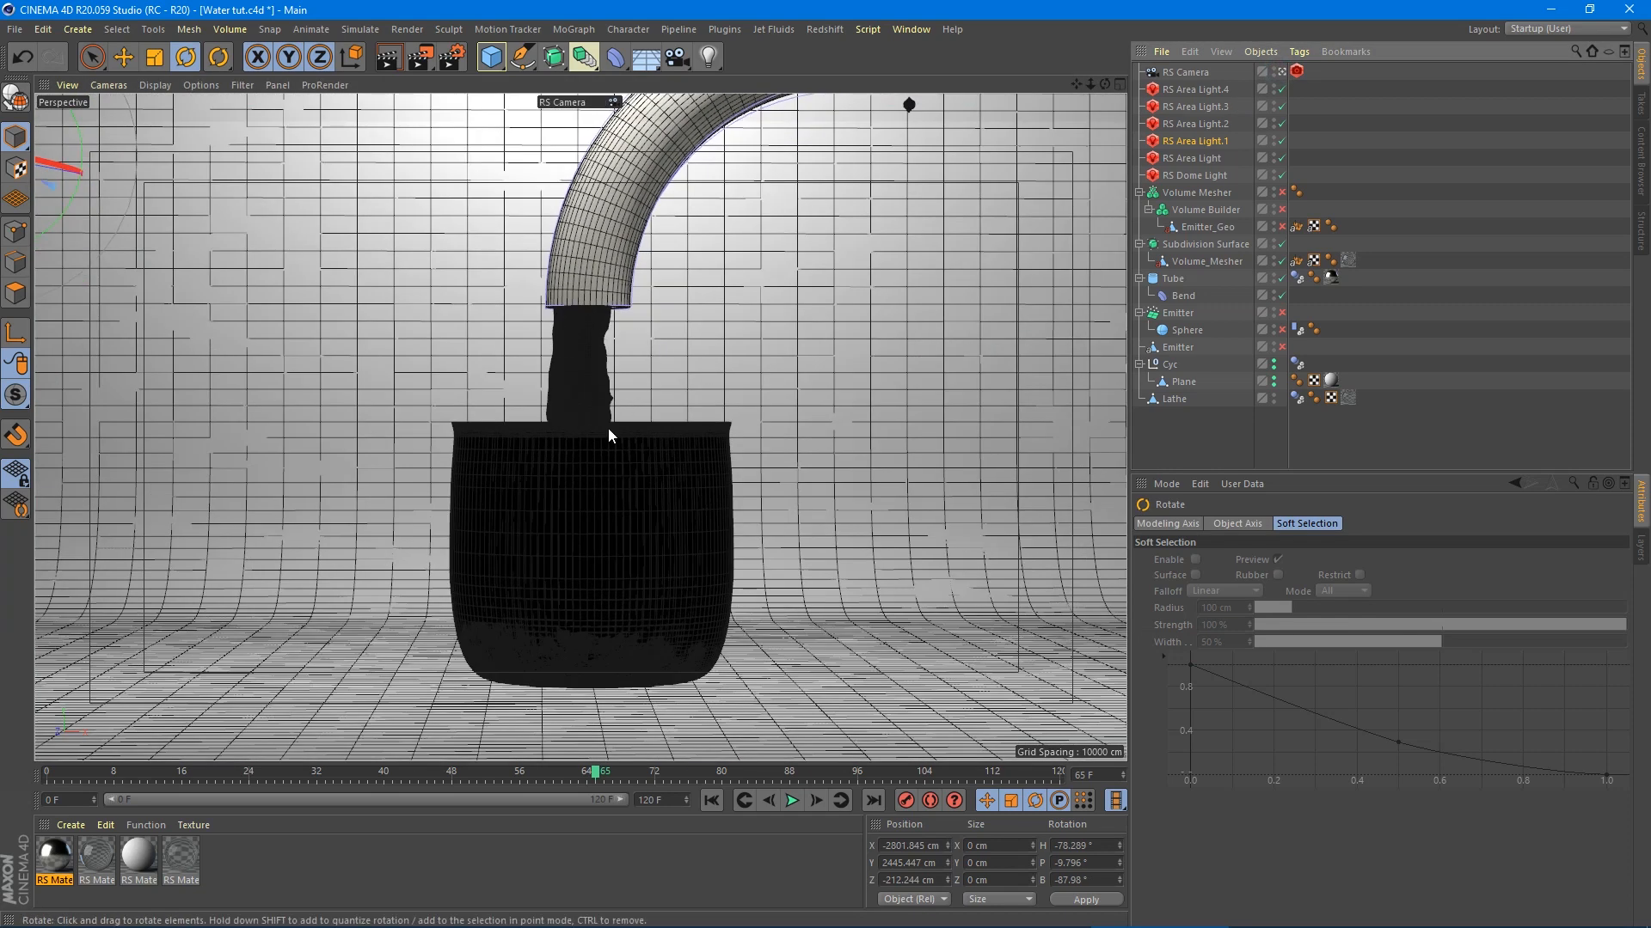
scroll(607, 428, "up", 1)
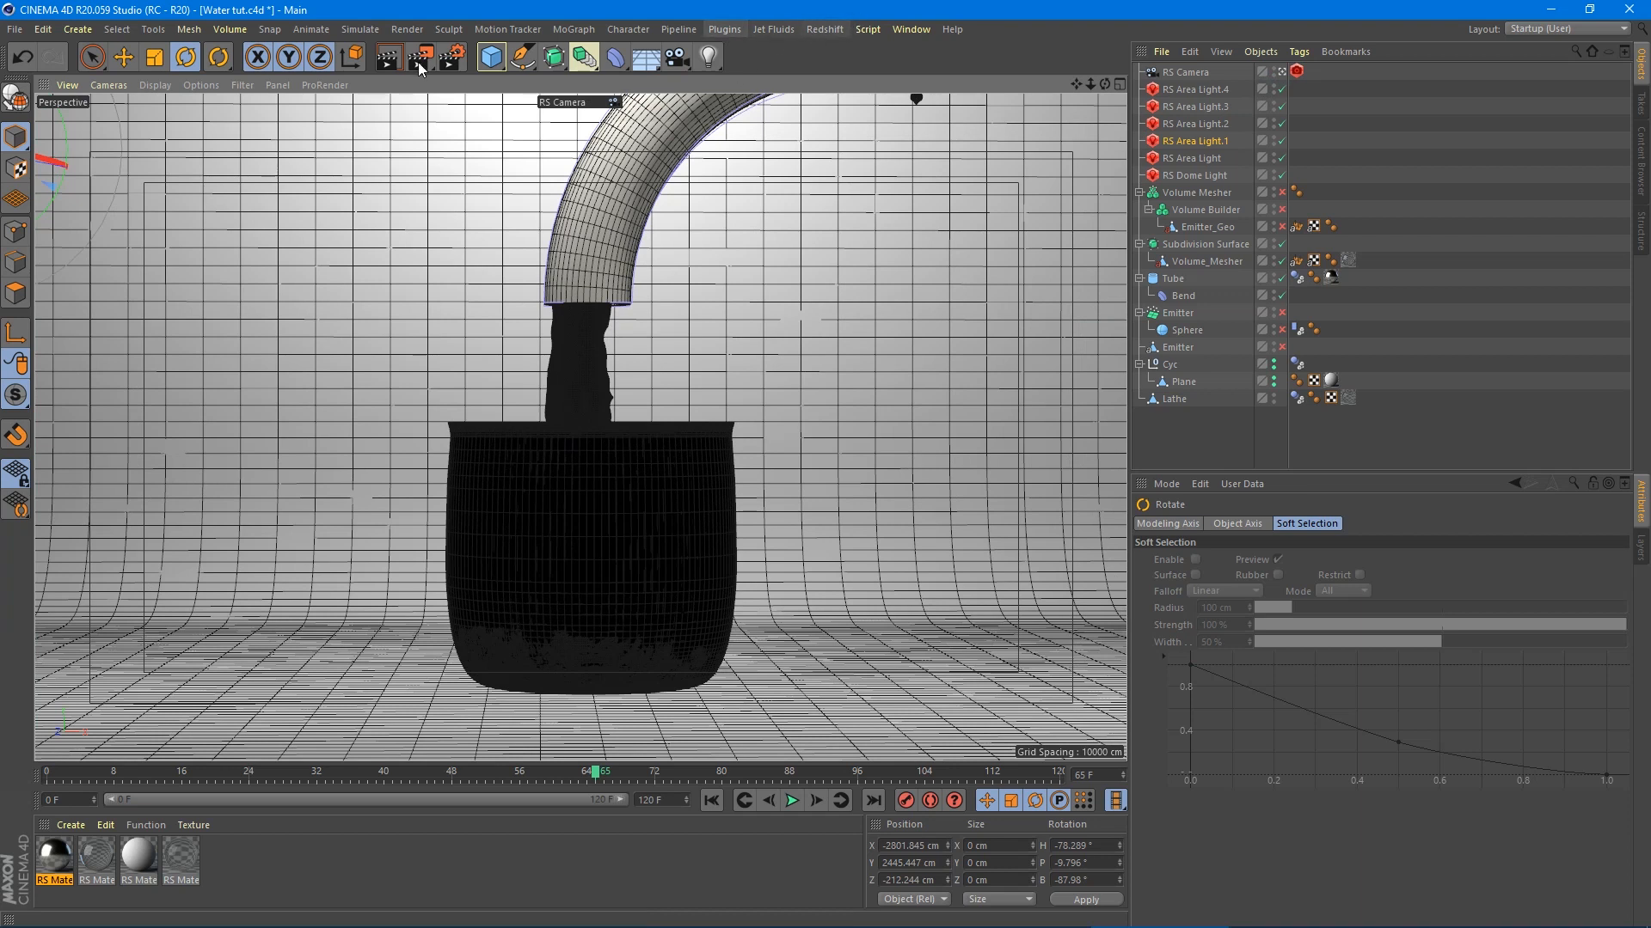
- Switch the renderer in the render settings from Standard to Redshift
key("ctrl+b")
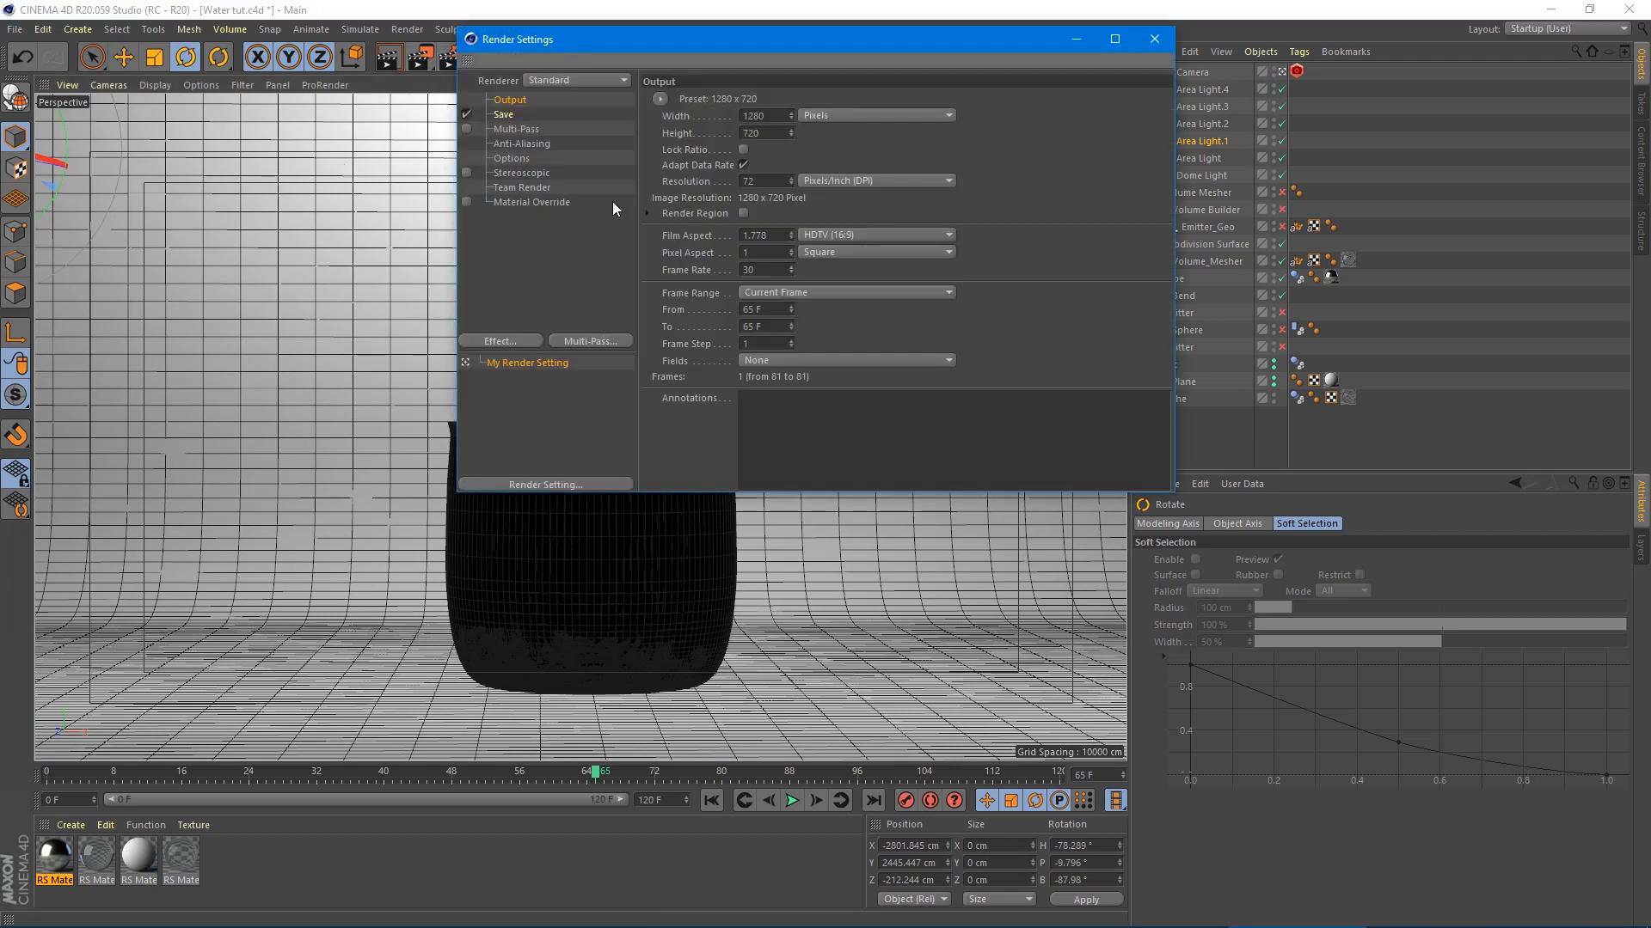
left_click(594, 79)
left_click(545, 167)
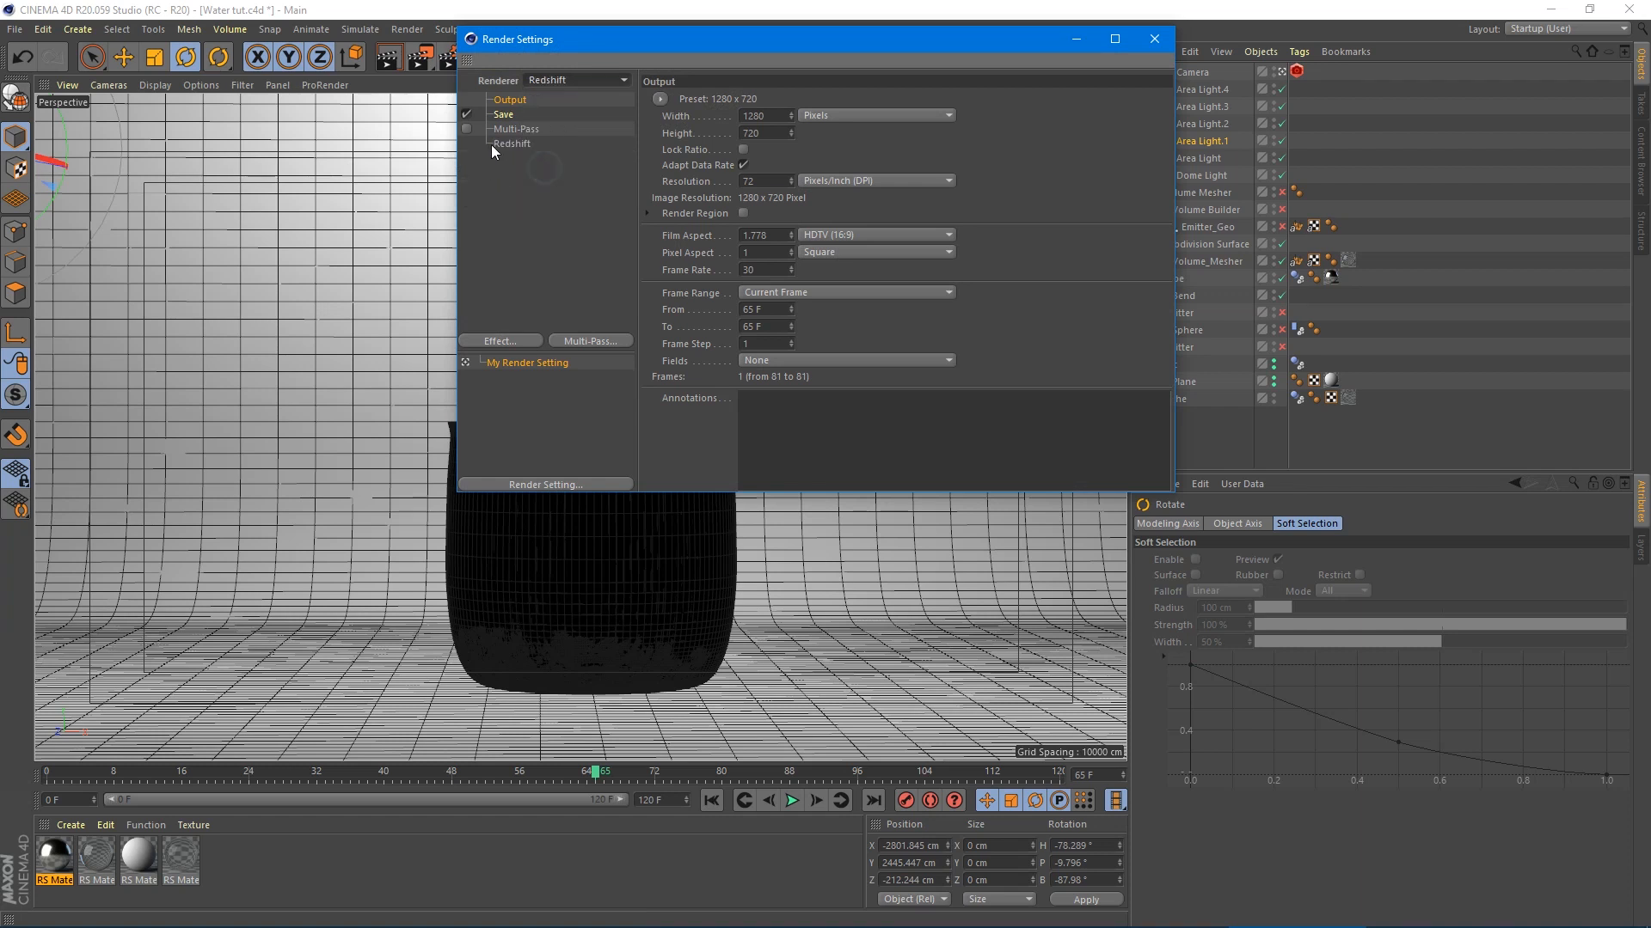
- Set both the primary and secondary GI engines in the Redshift render settings to Brute Force and close the settings
left_click(512, 143)
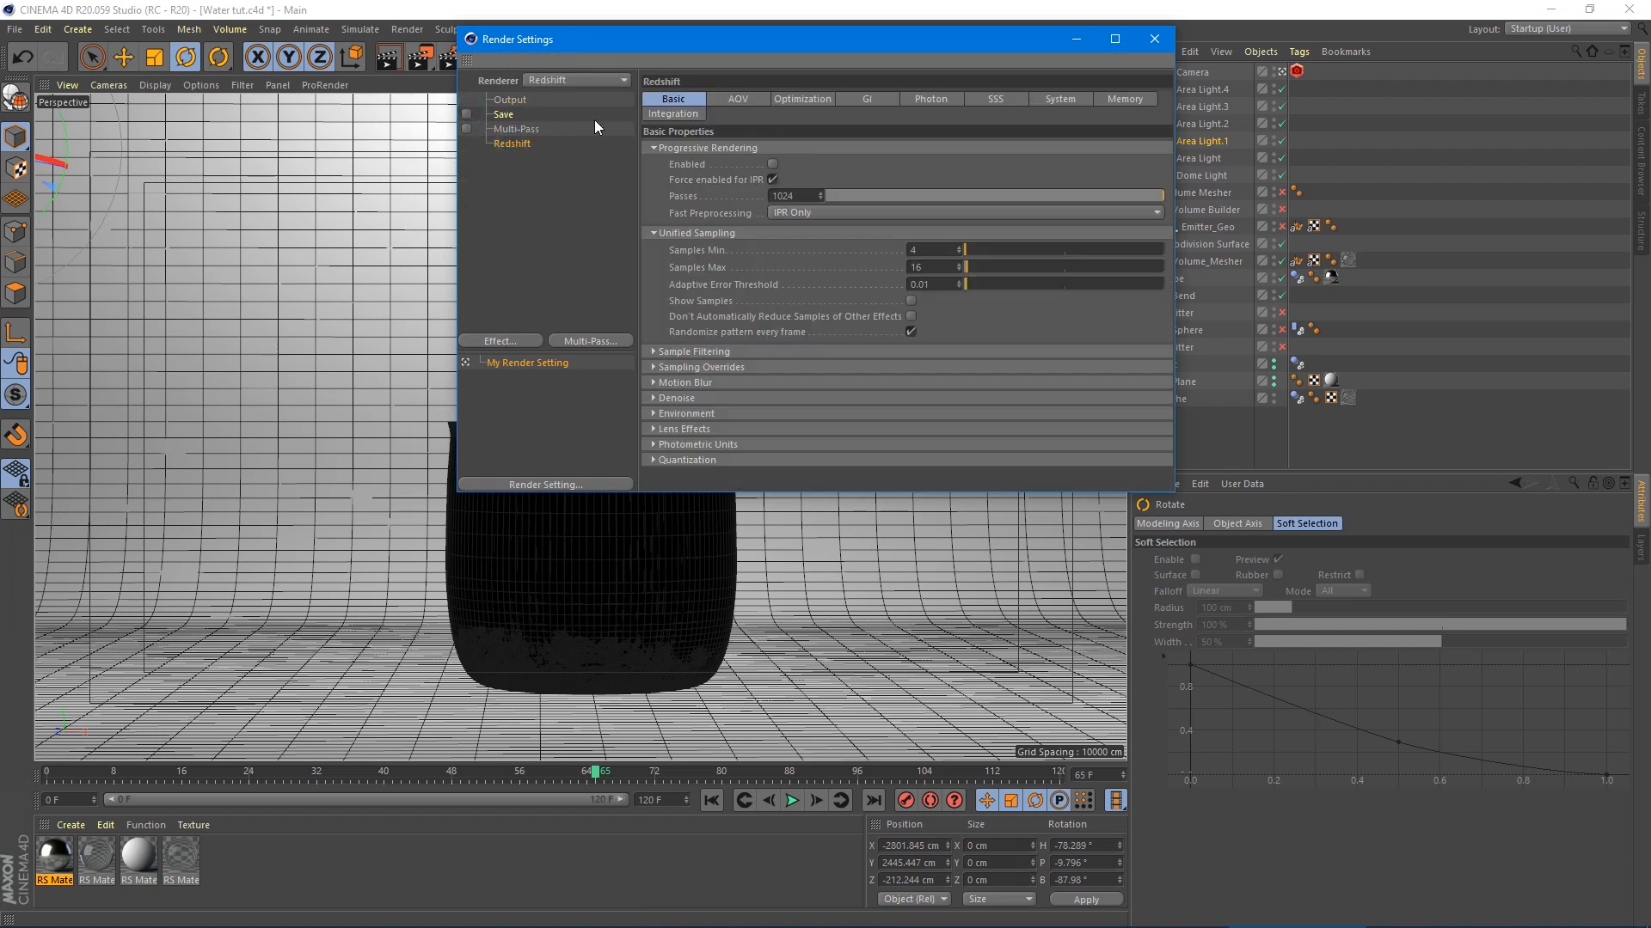
left_click(862, 98)
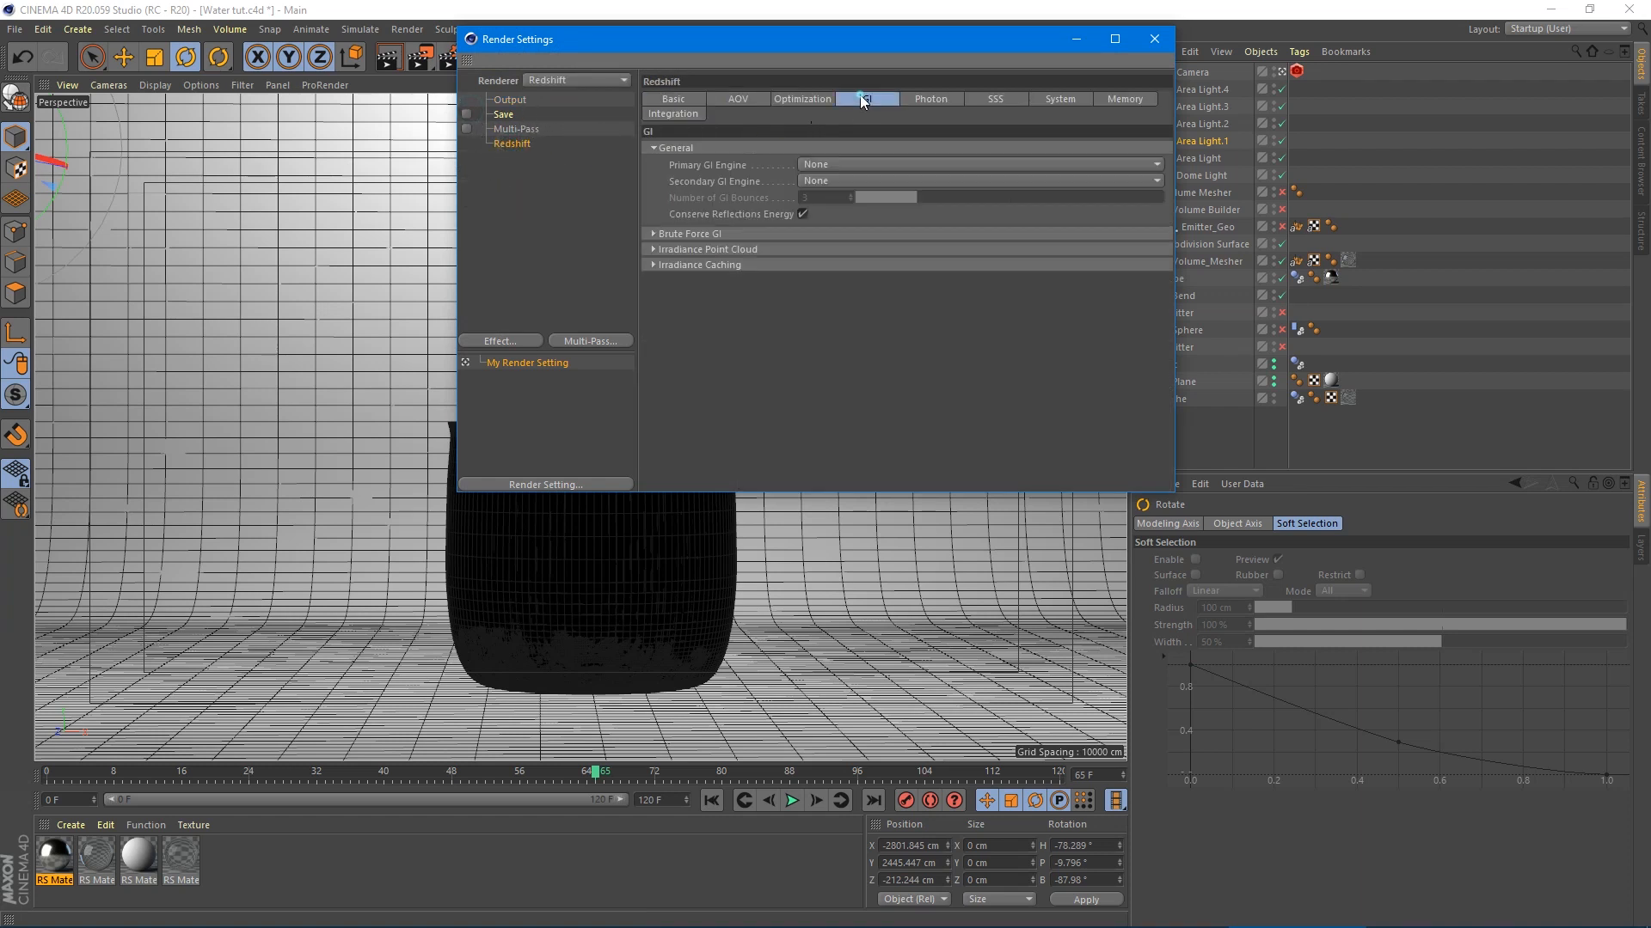
left_click(804, 163)
left_click(829, 233)
left_click(833, 179)
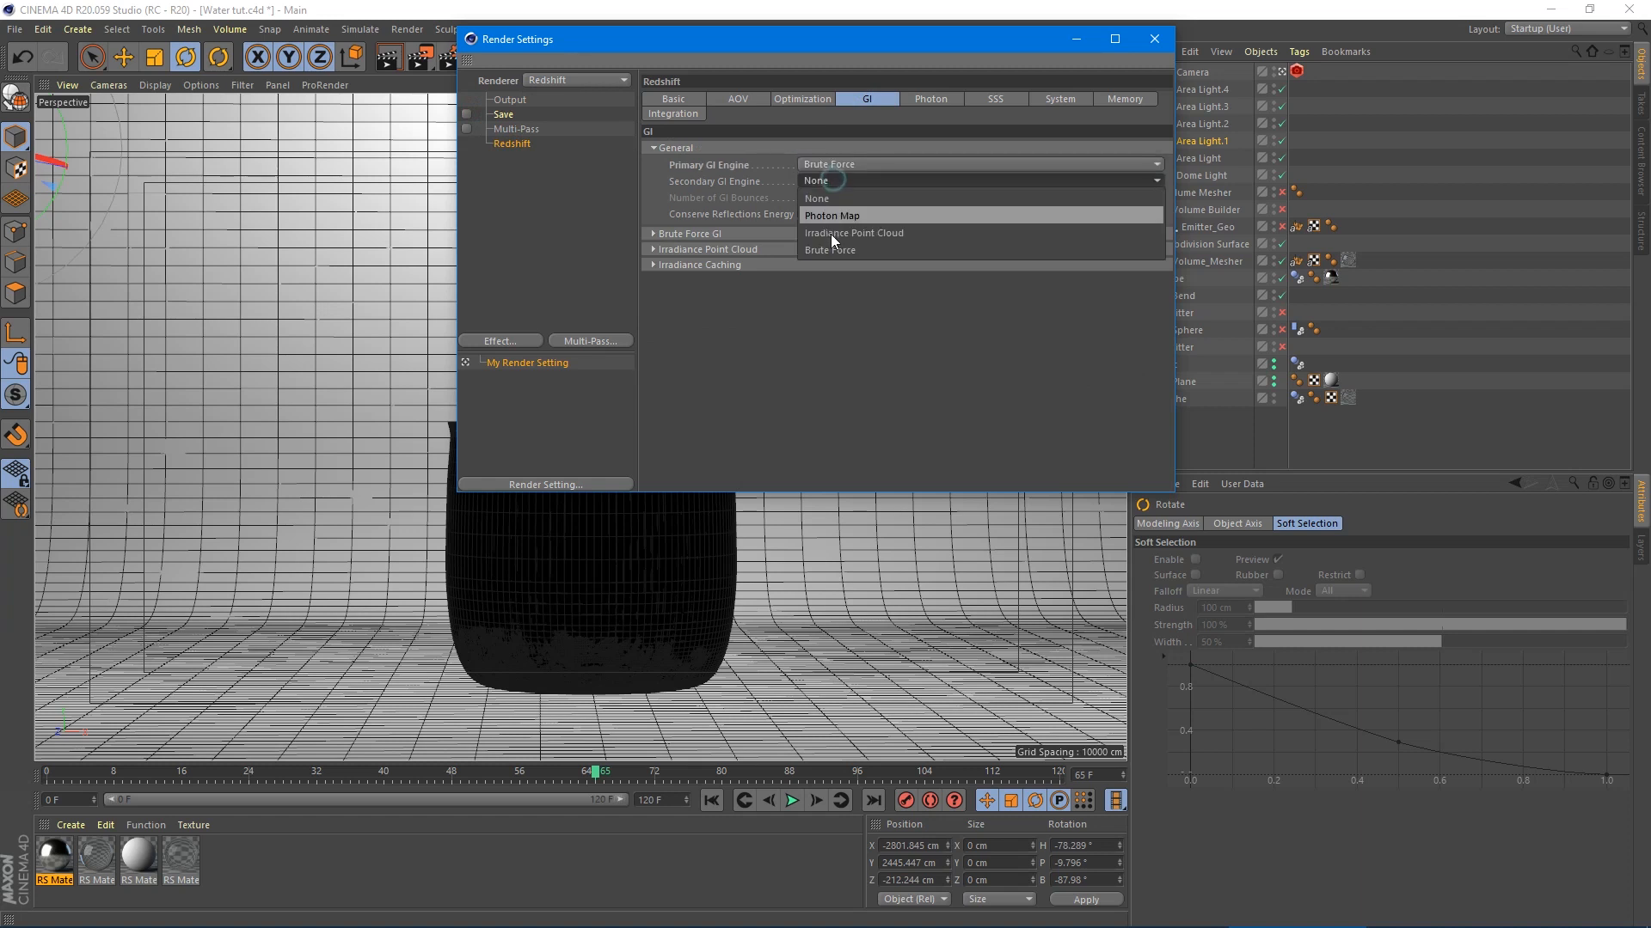
left_click(834, 245)
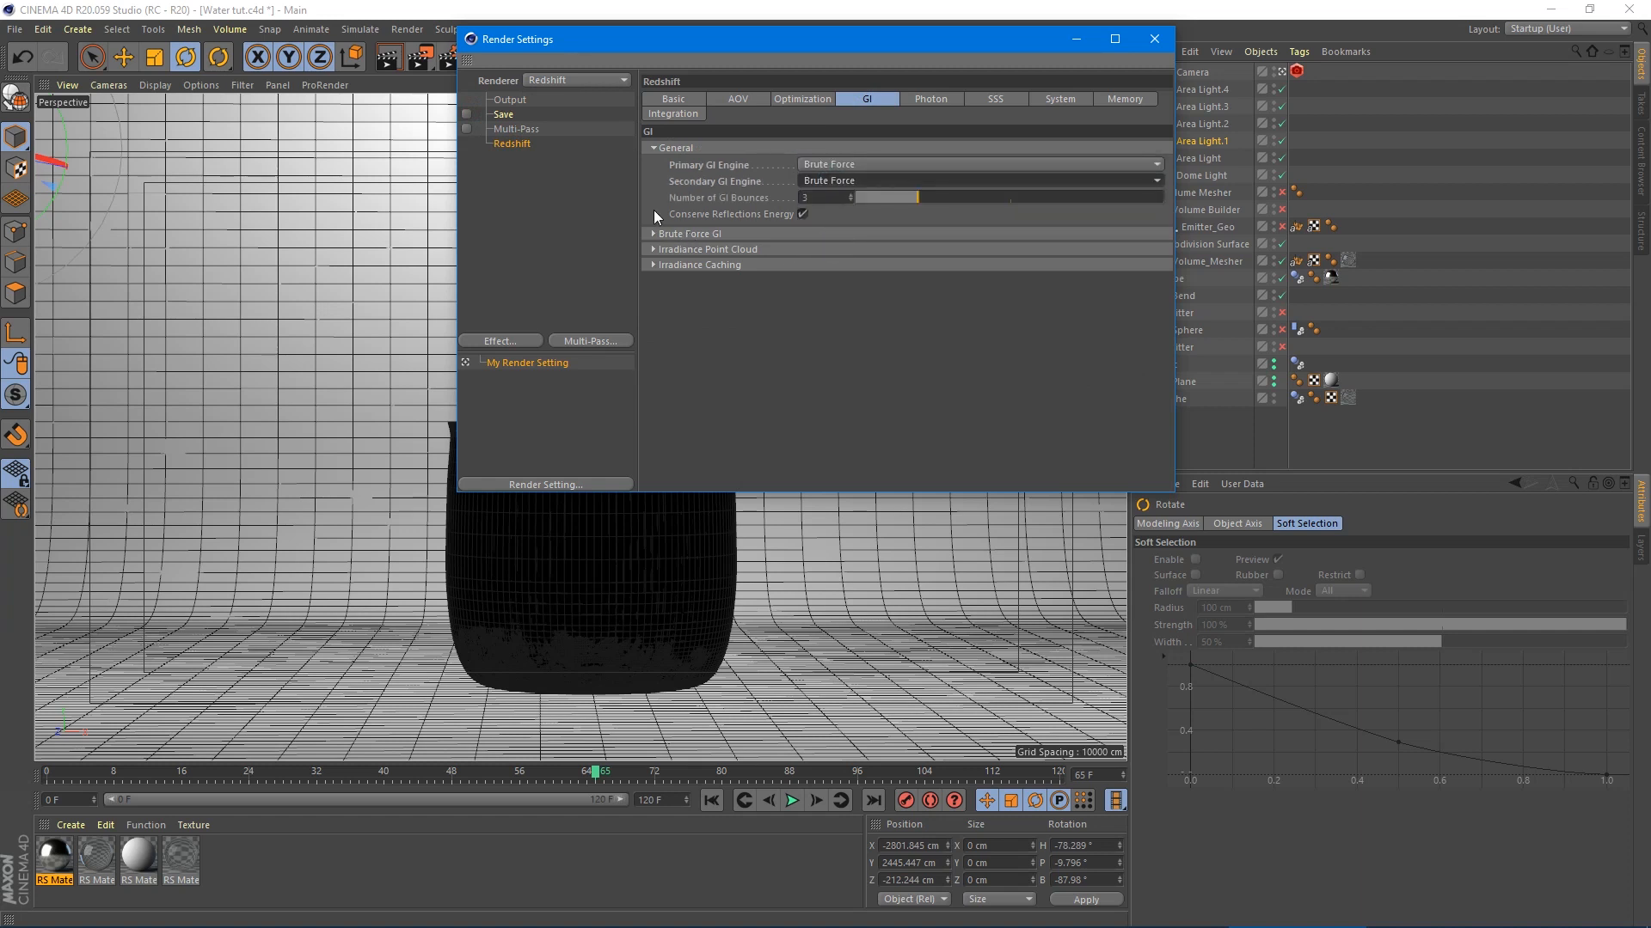
left_click(798, 98)
left_click(1150, 39)
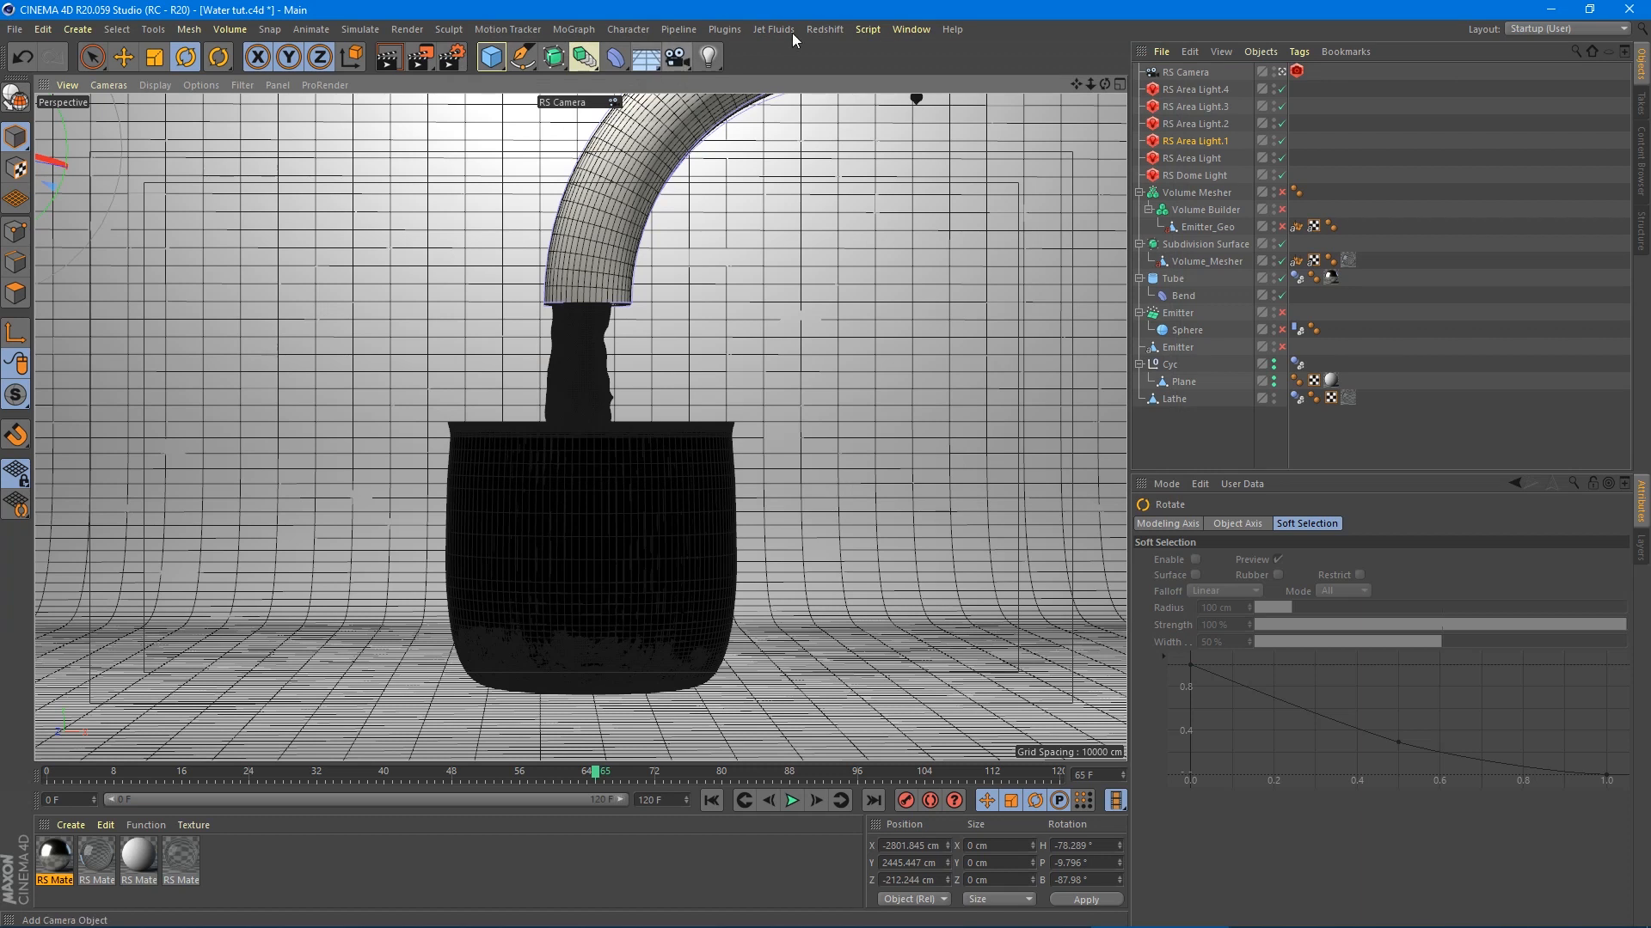
- Start an interactive render of the RS Camera view in Redshift RenderView and move its window over the viewport
left_click(827, 30)
left_click(817, 153)
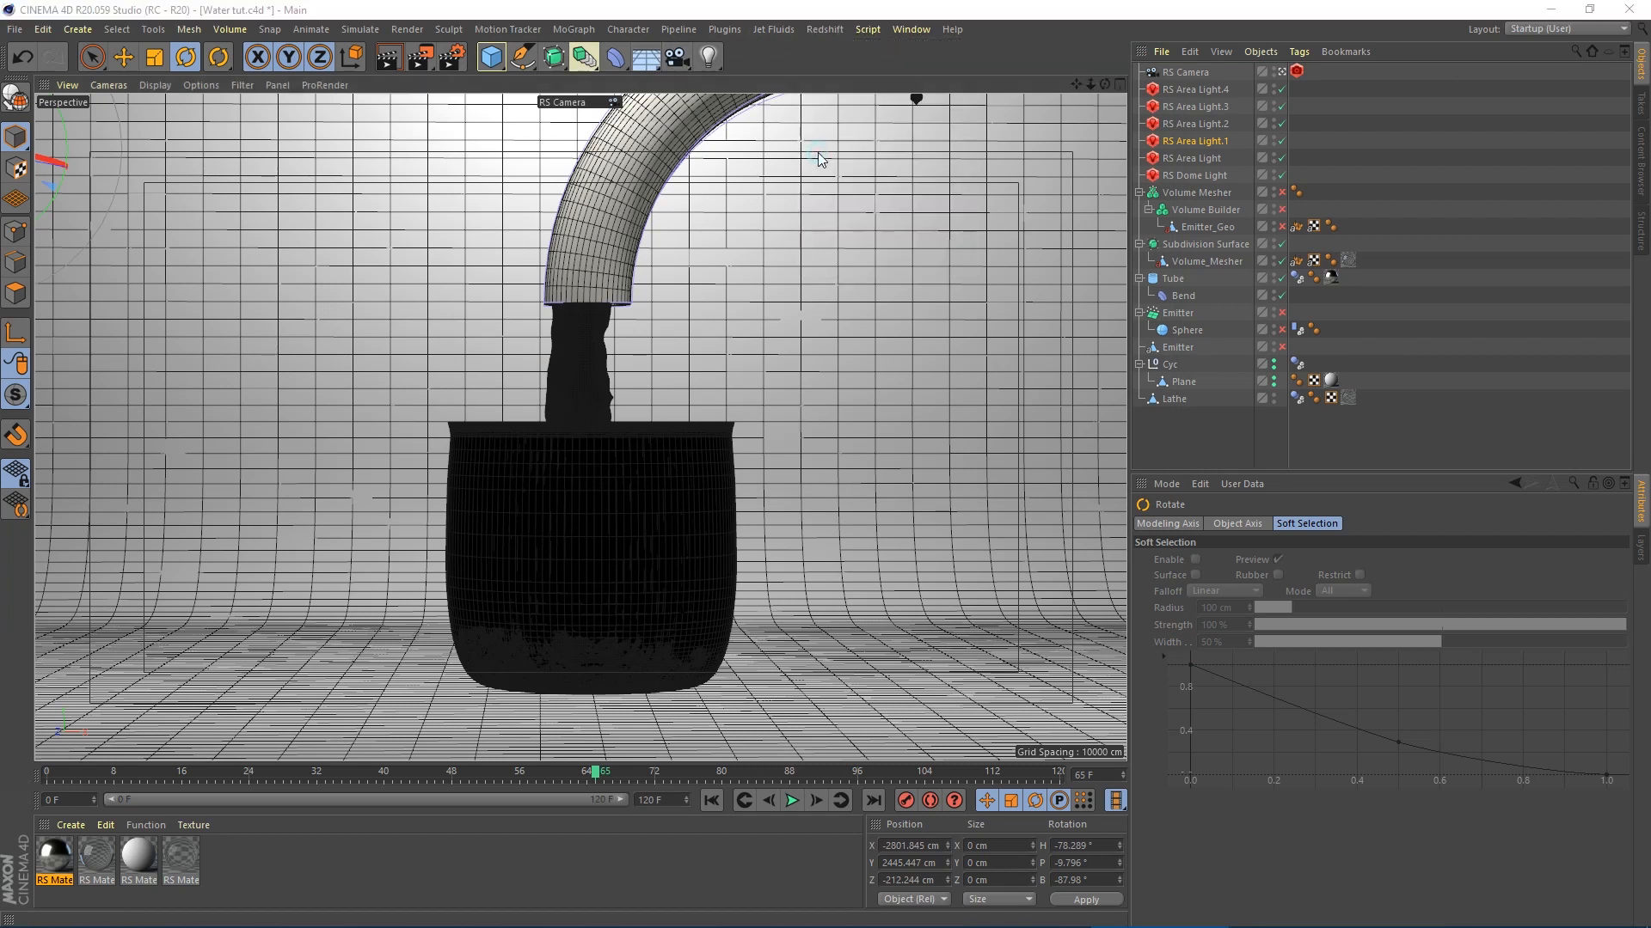
left_click(859, 200)
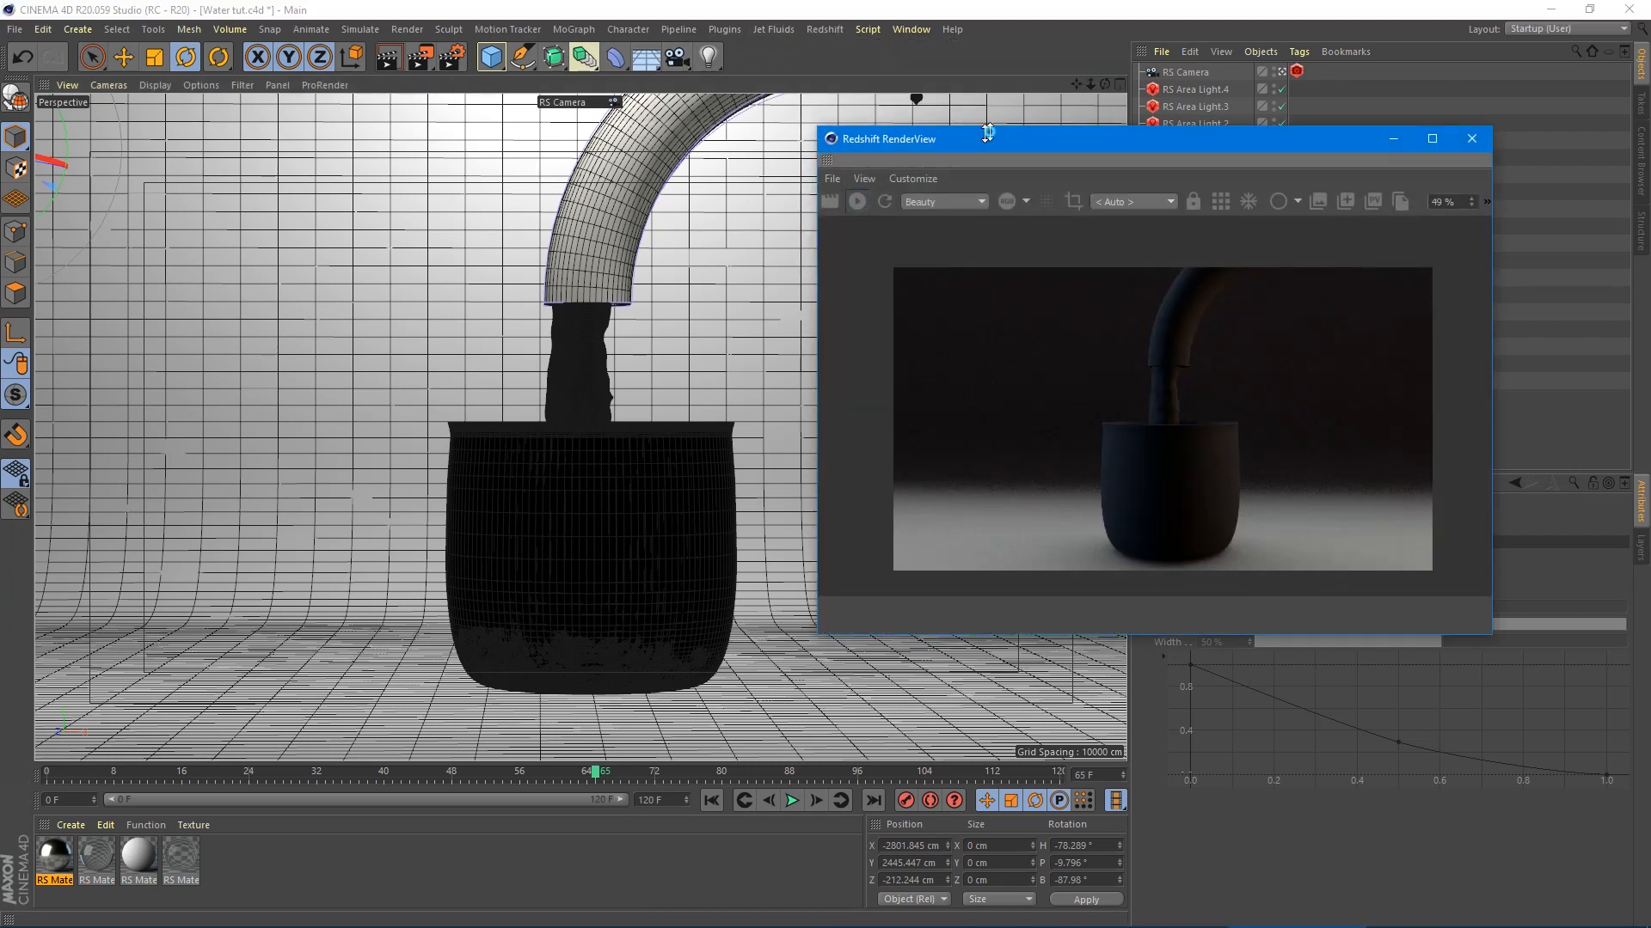
left_click_drag(986, 129, 548, 125)
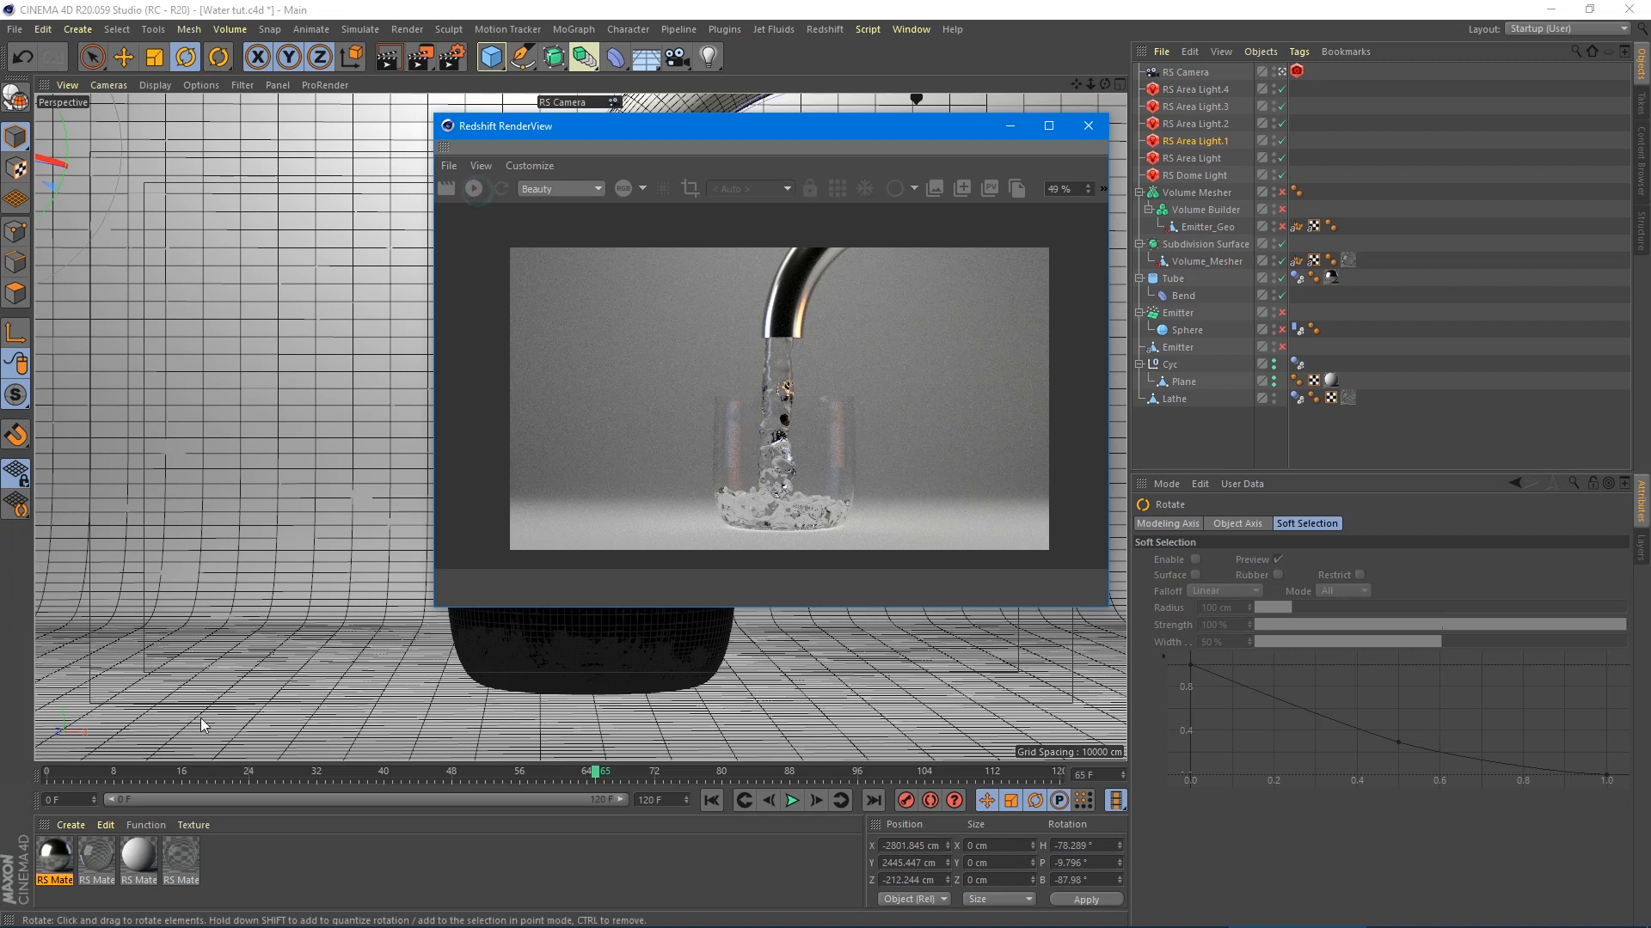
- Edit the reflection IOR of RS Material.2 in its shader graph, close the editors and restart the interactive render
double_click(181, 855)
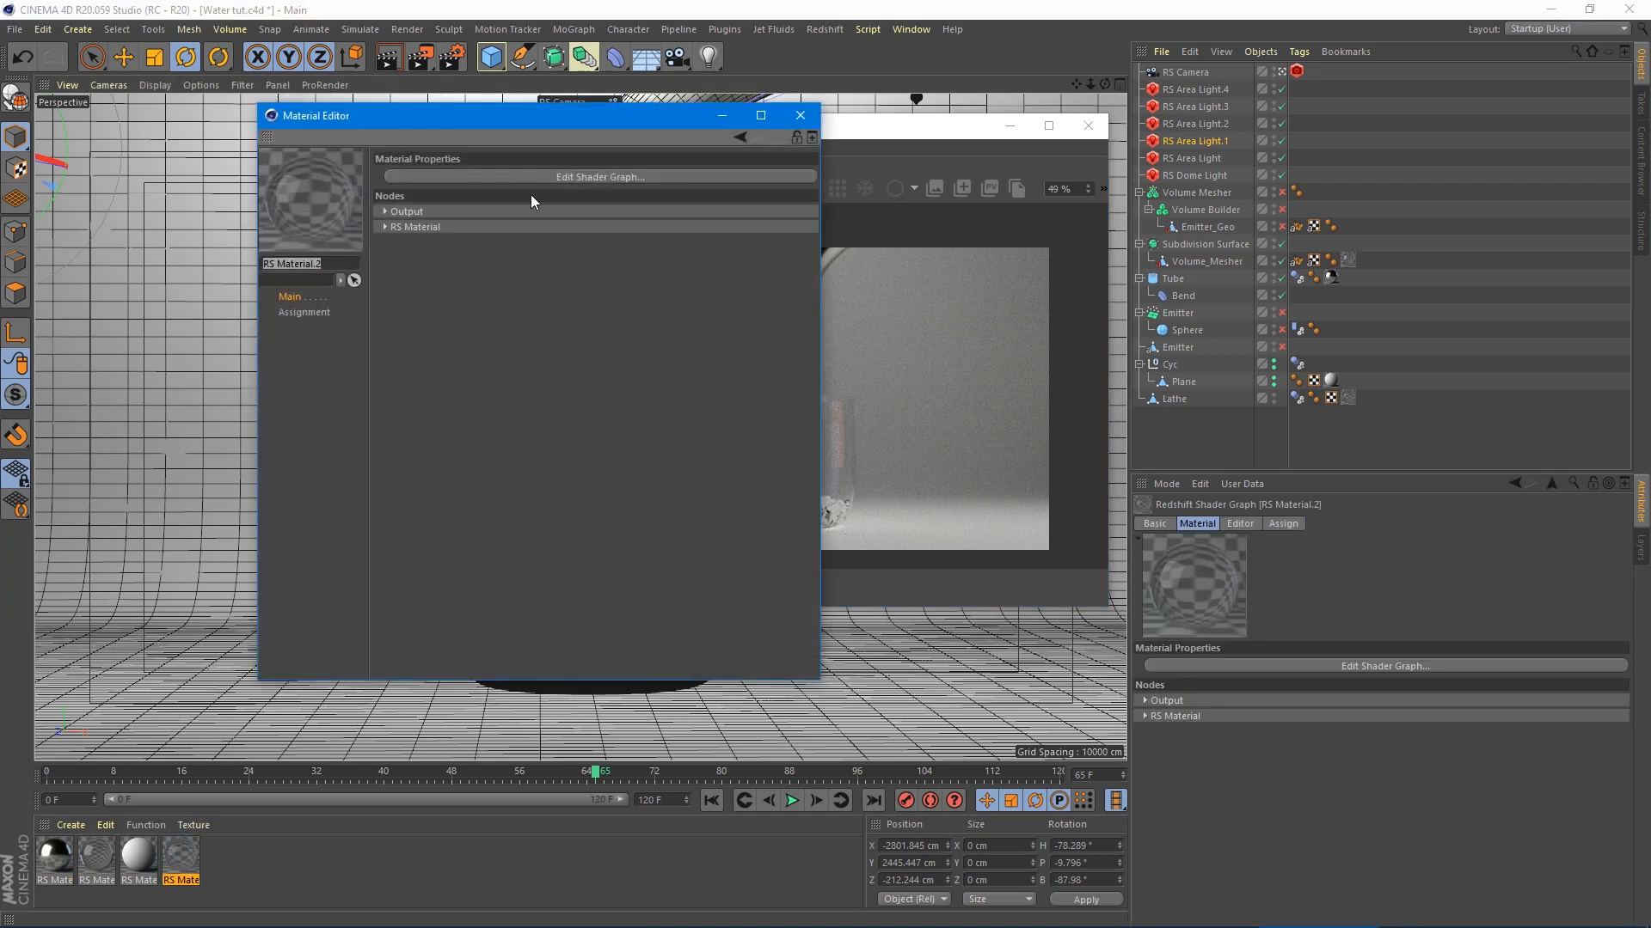
left_click(531, 177)
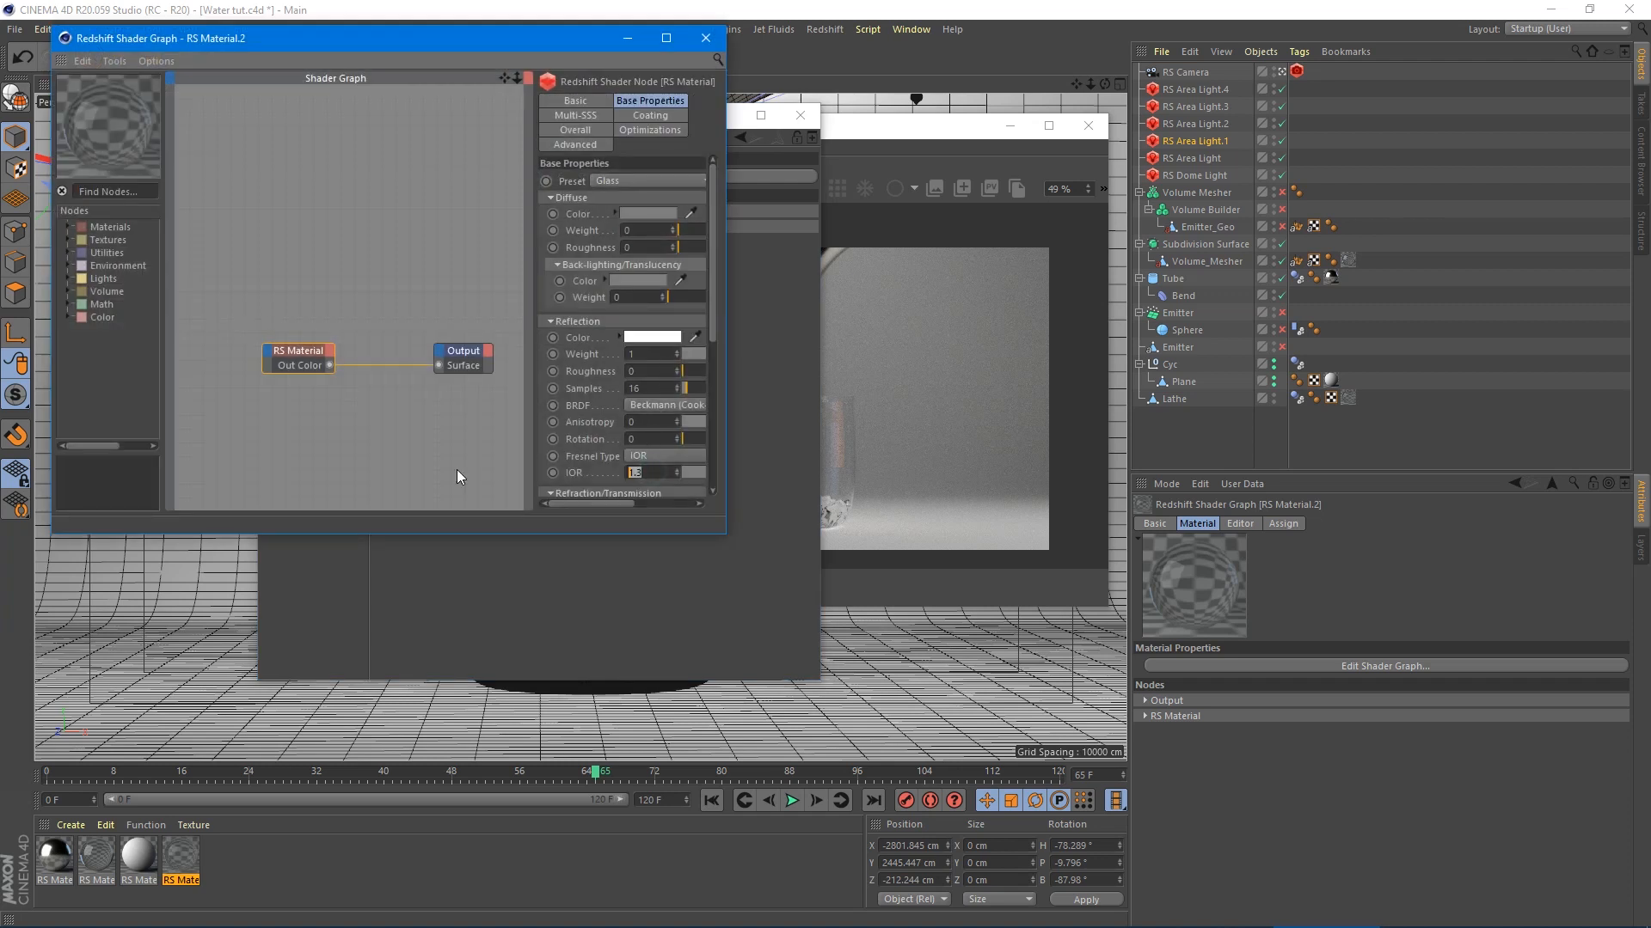
left_click(458, 469)
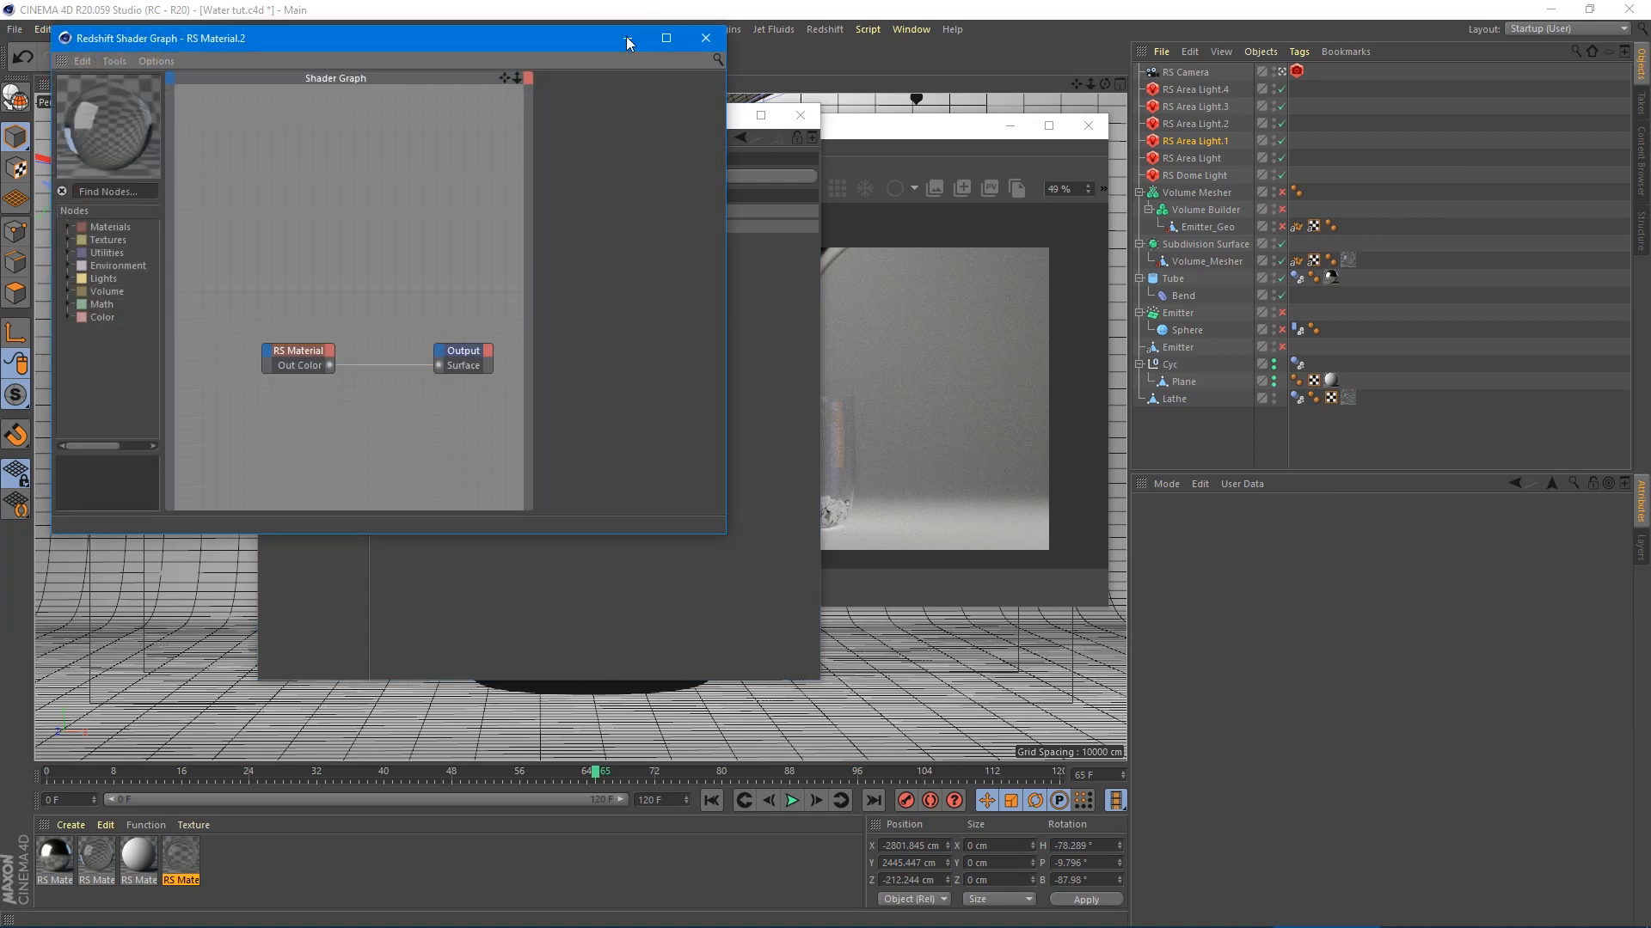
left_click(705, 38)
left_click(799, 116)
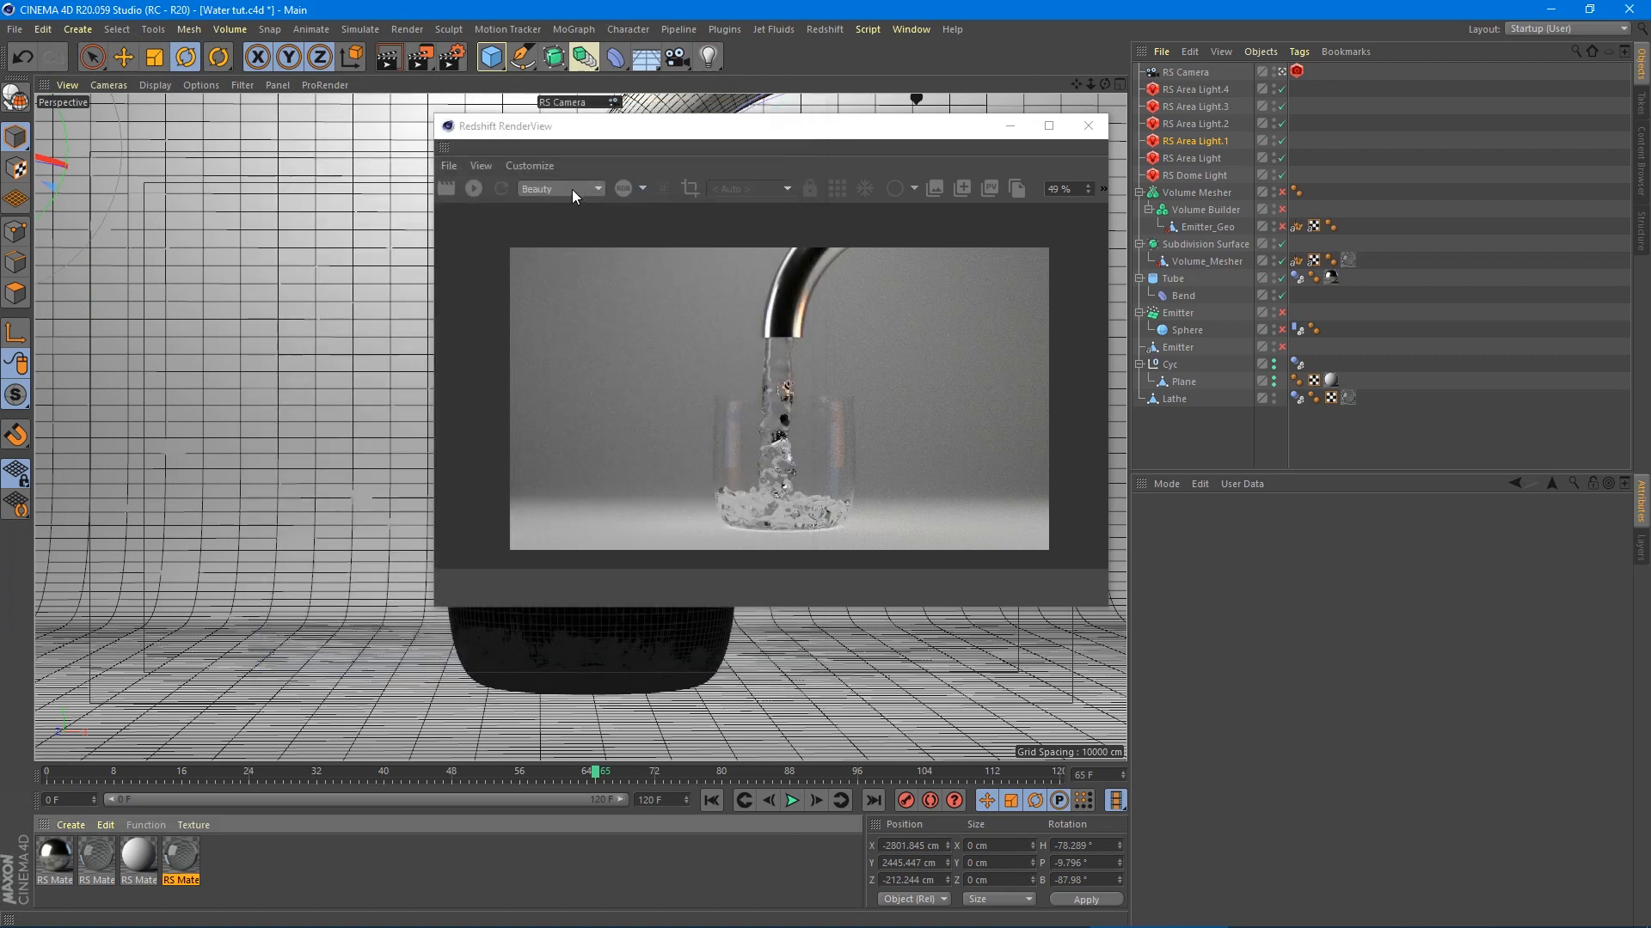
left_click(474, 189)
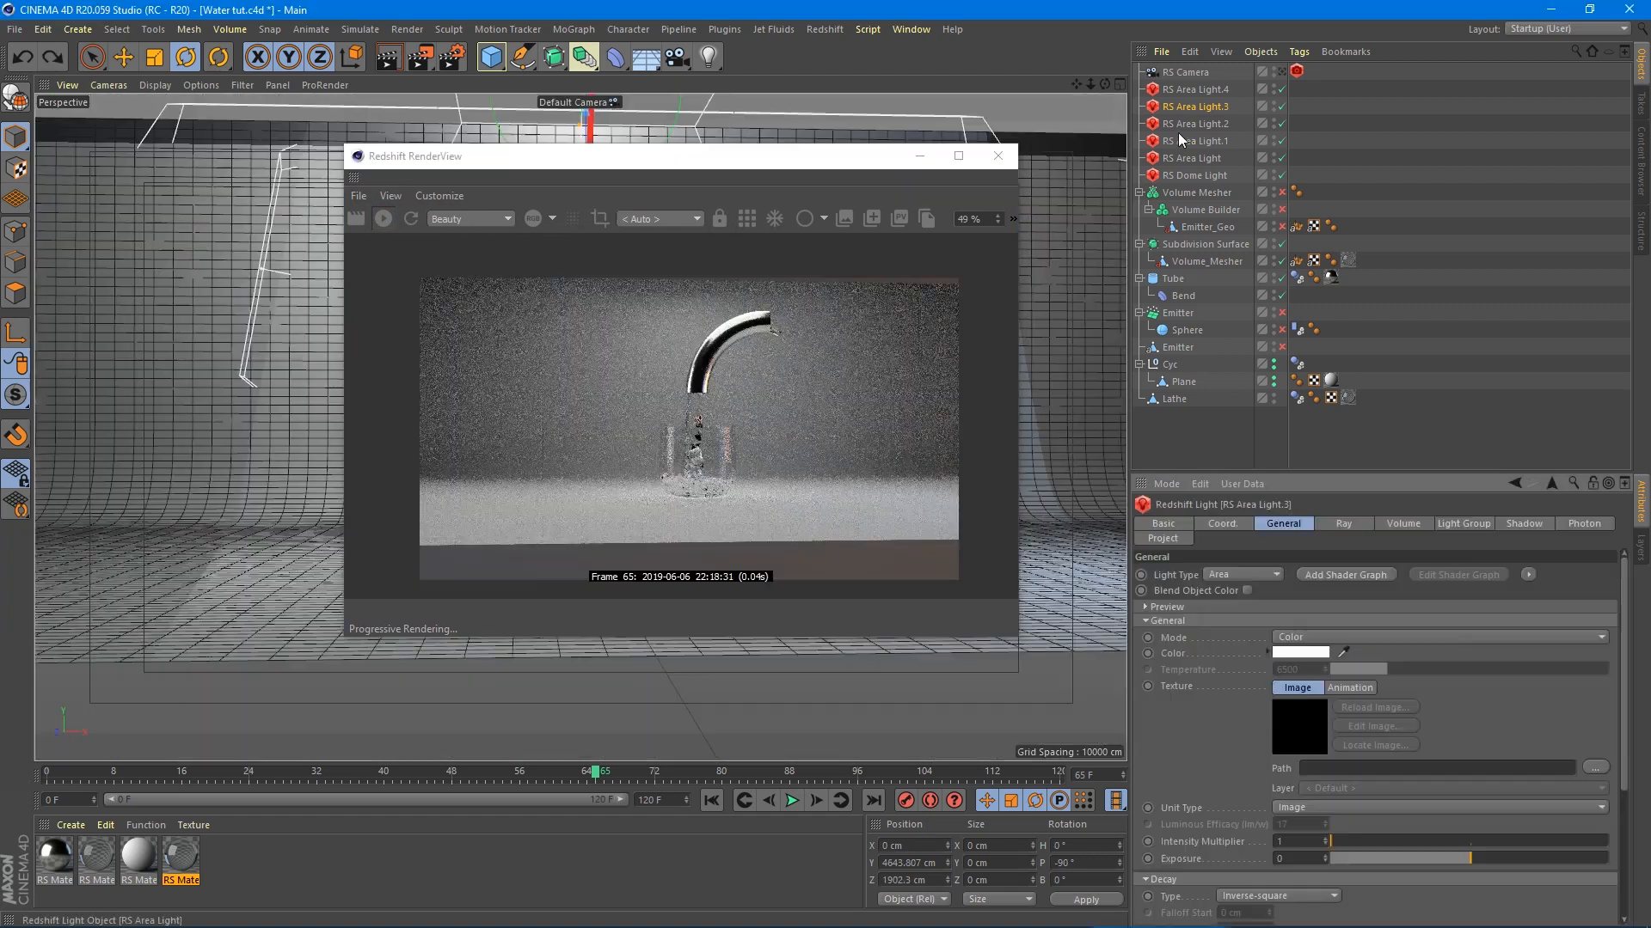
- Tint RS Area Light.1 pale blue with a hue of 207° and a saturation of 24%
left_click(262, 279)
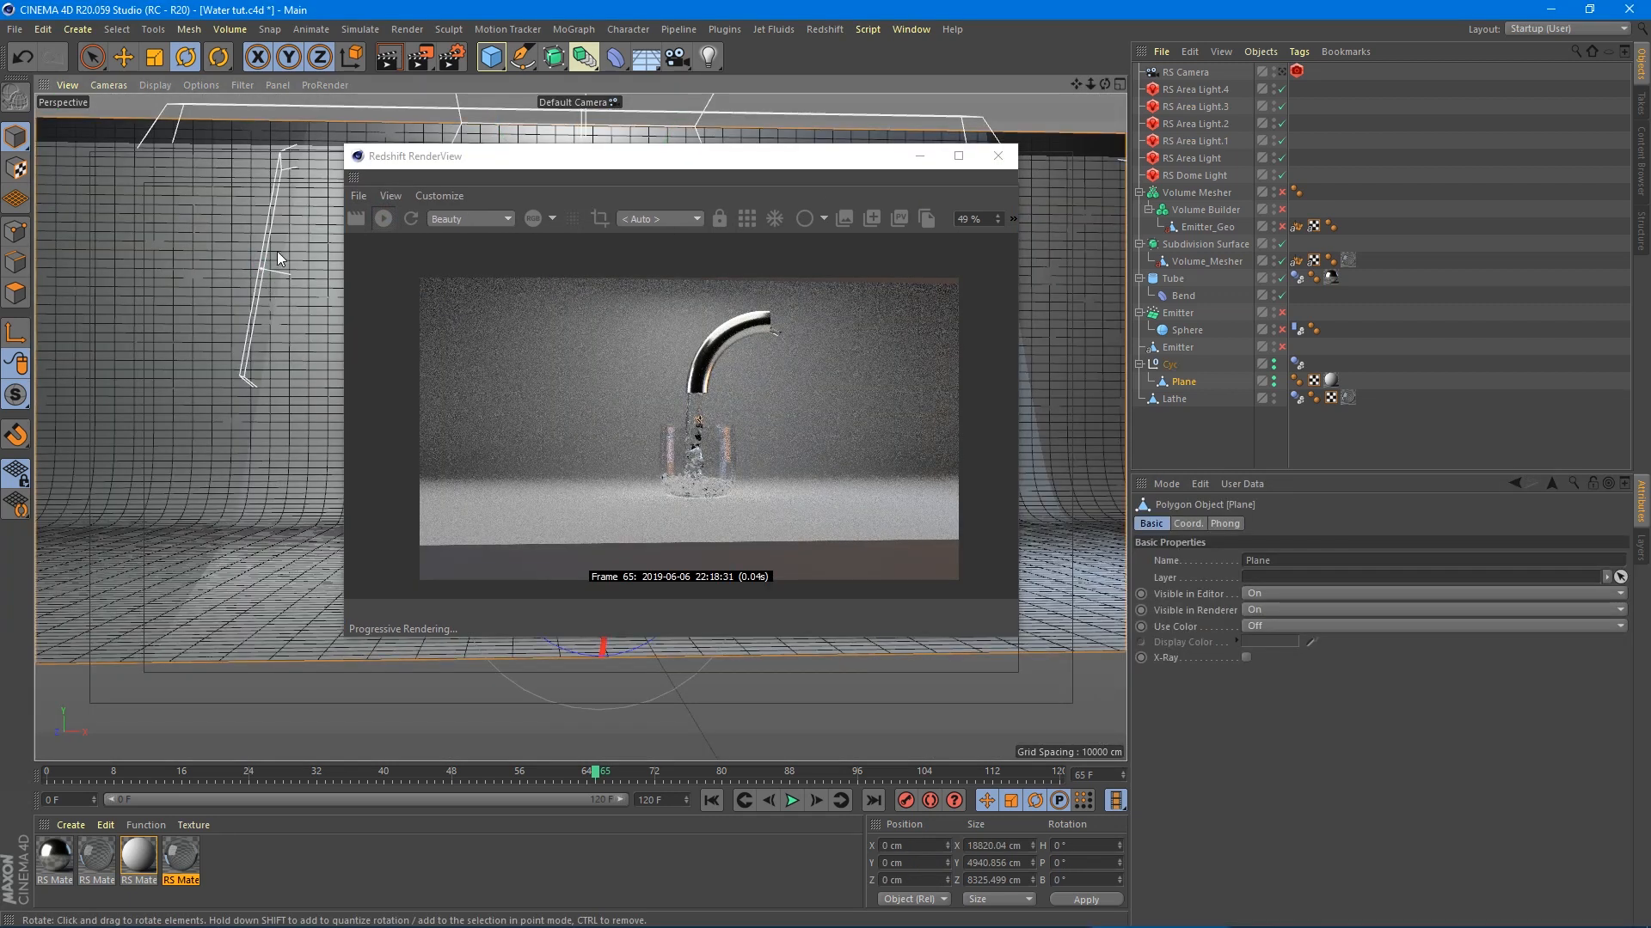
left_click(278, 259)
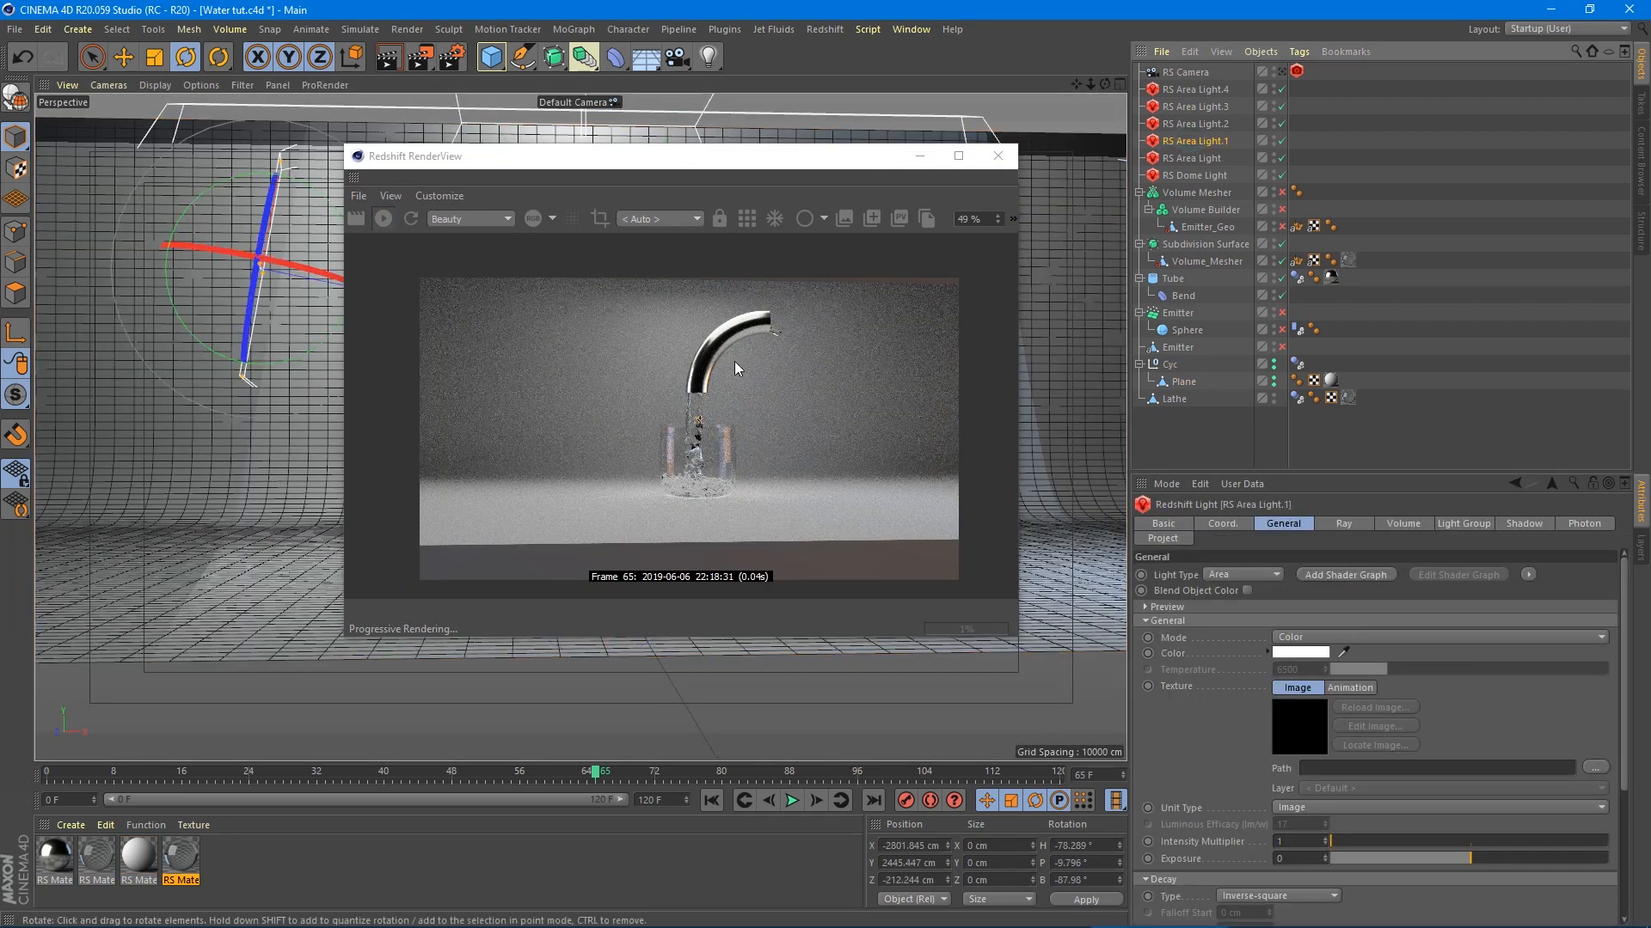
left_click(1294, 654)
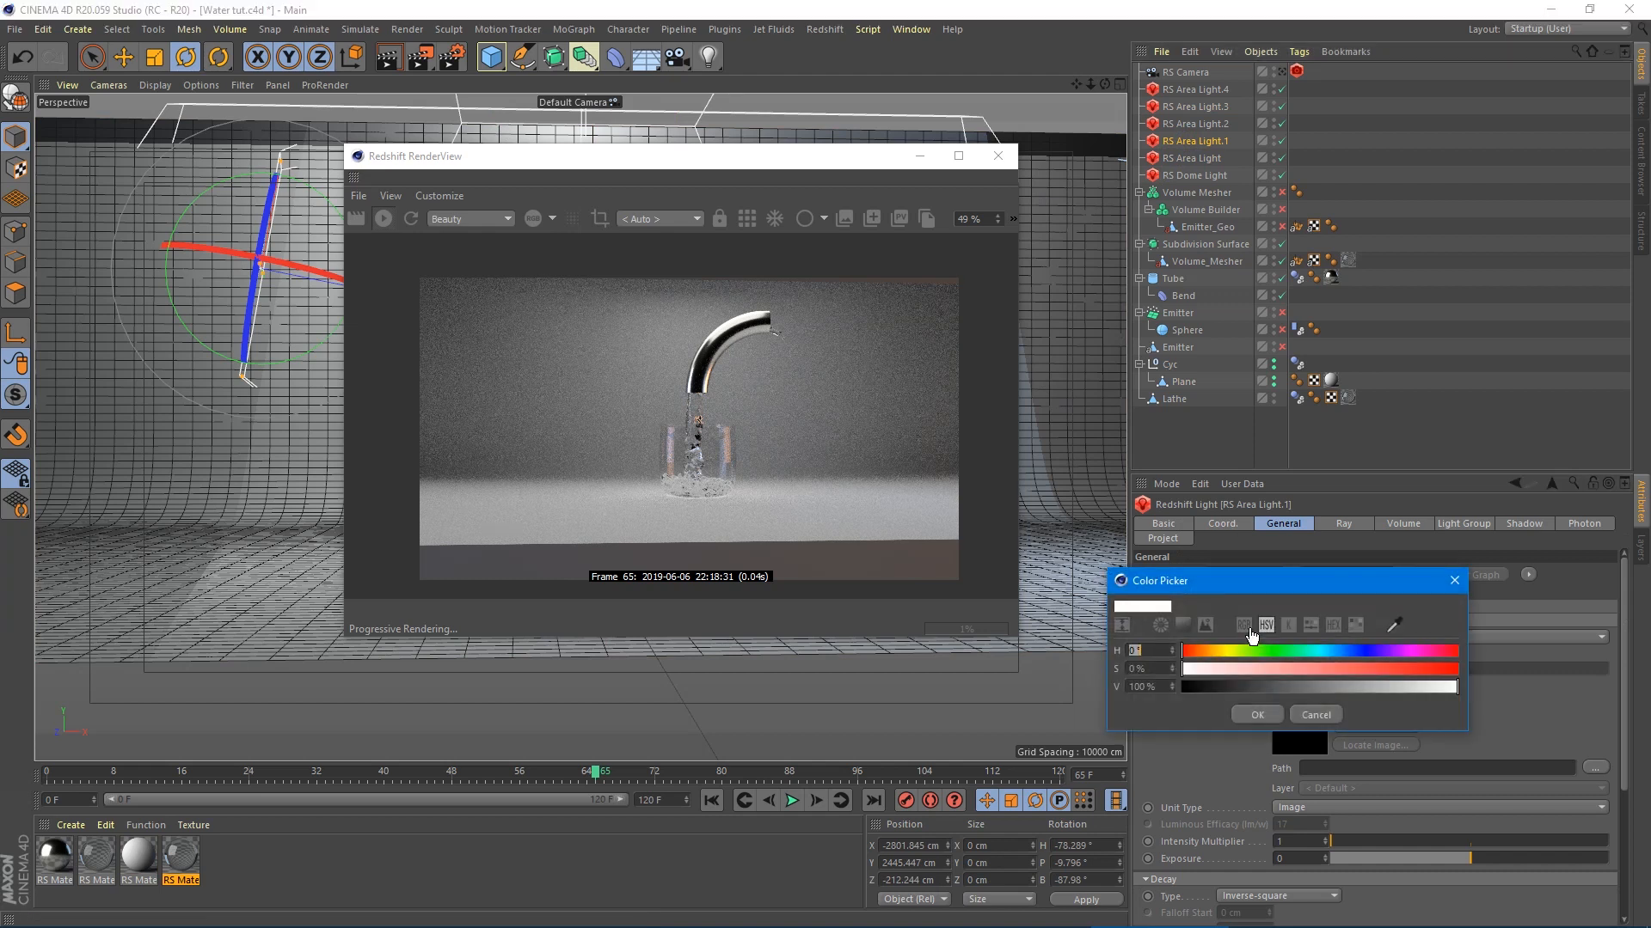
left_click(1340, 651)
left_click(1249, 669)
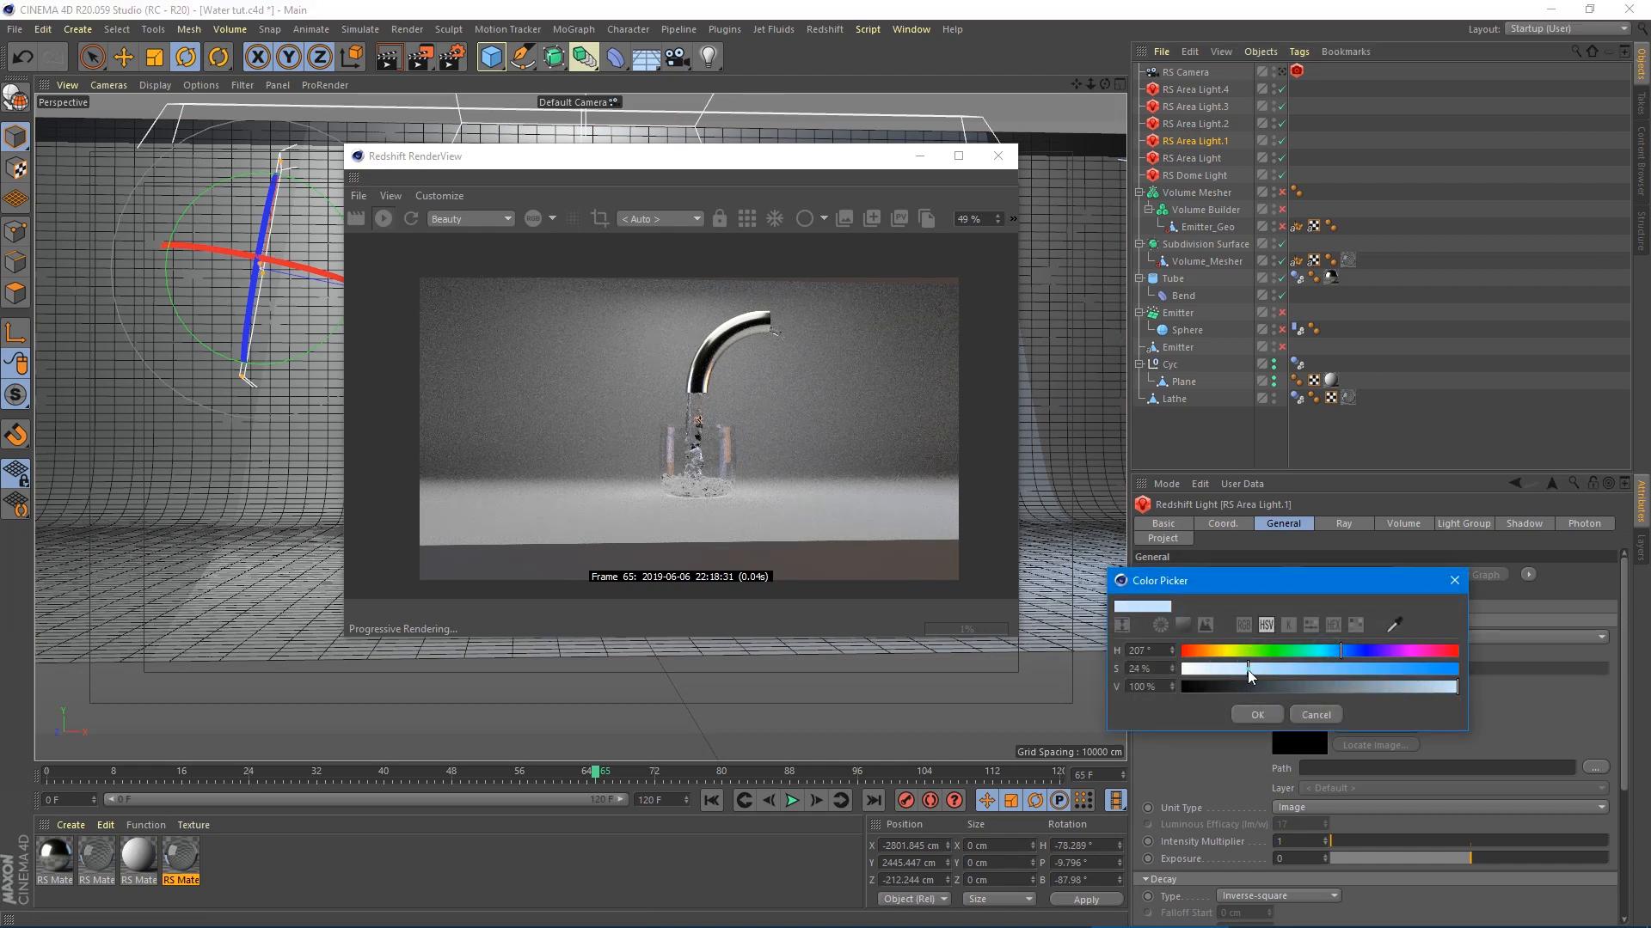
left_click(1257, 714)
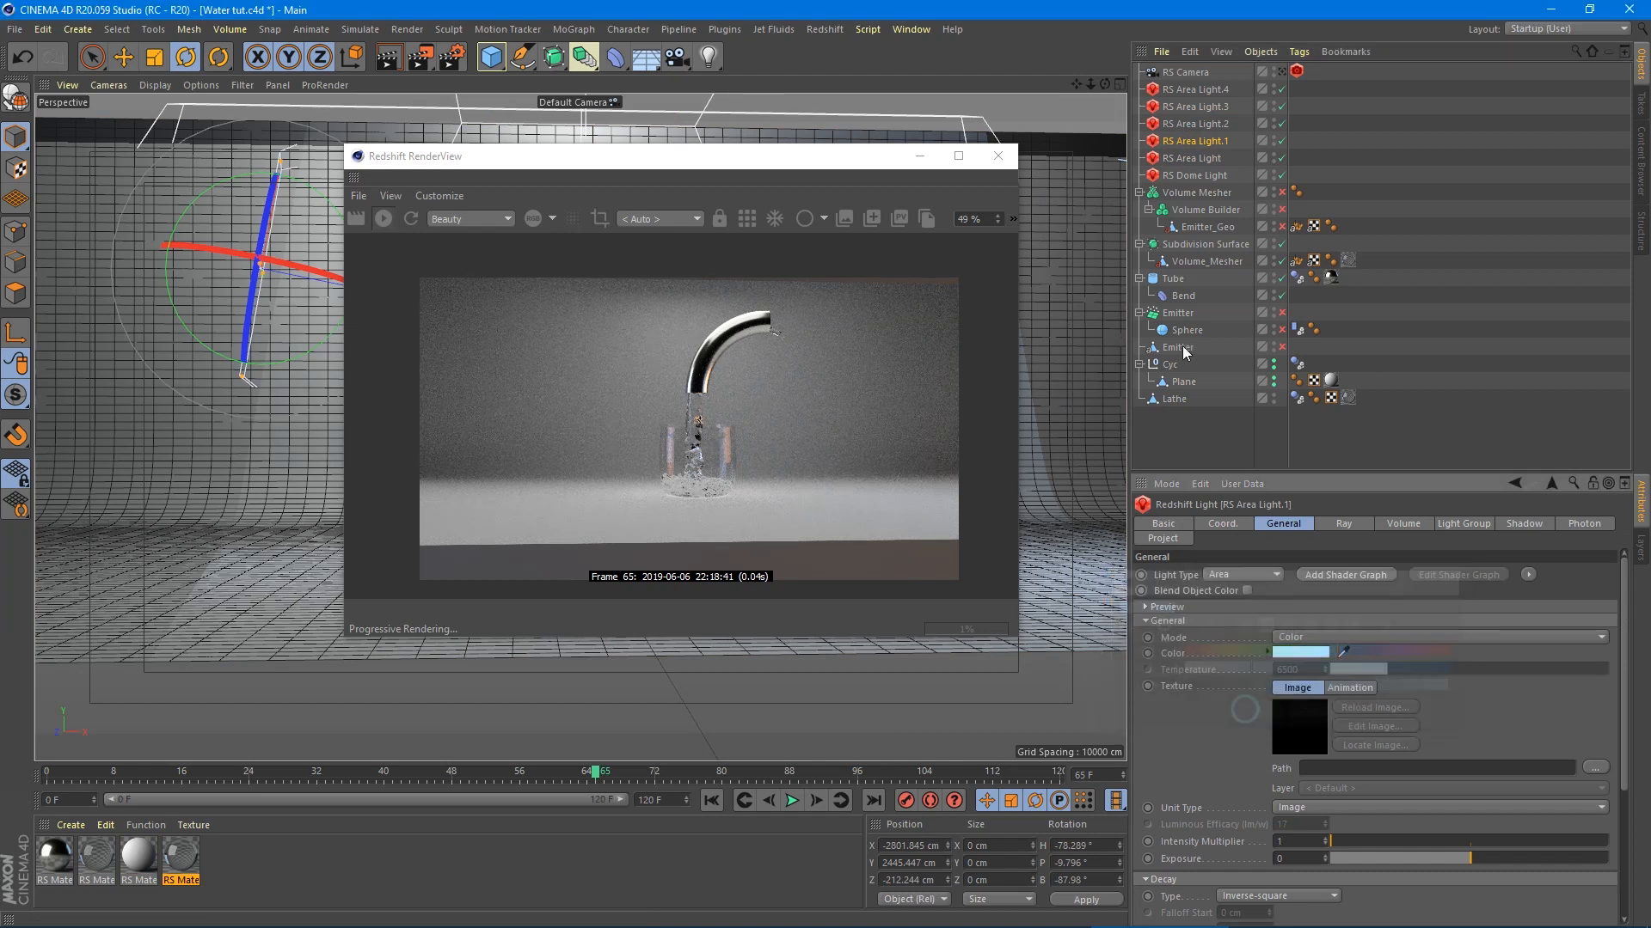
- Change the color of RS Area Light.2 to a pale warm orange by shifting its hue
left_click(1186, 125)
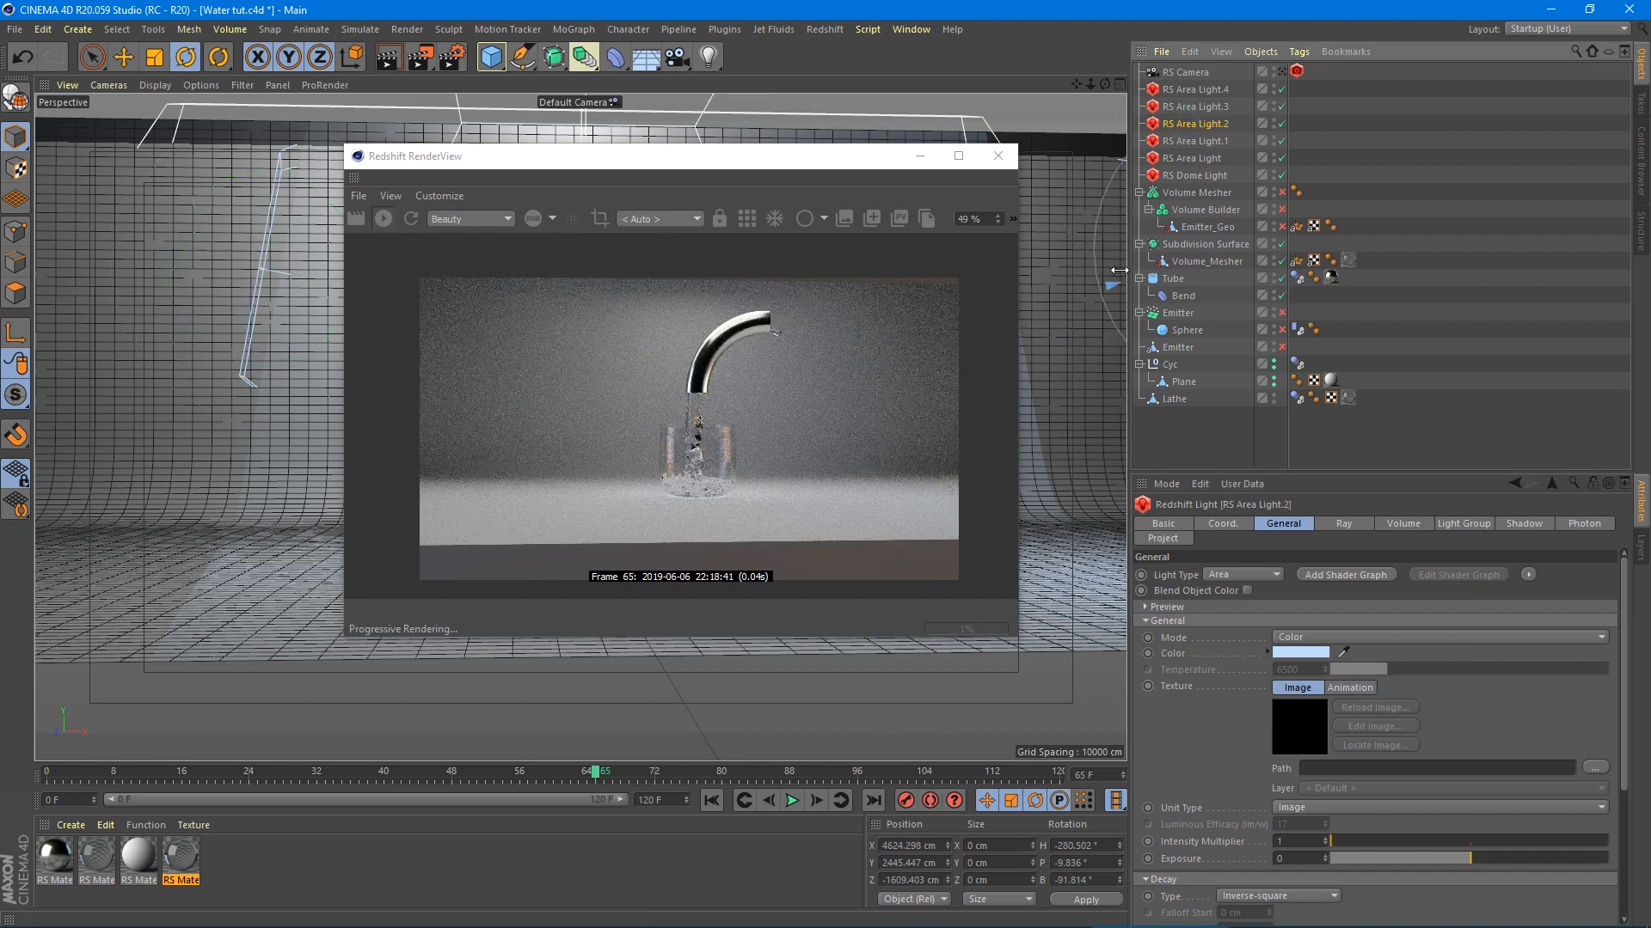
left_click(1283, 654)
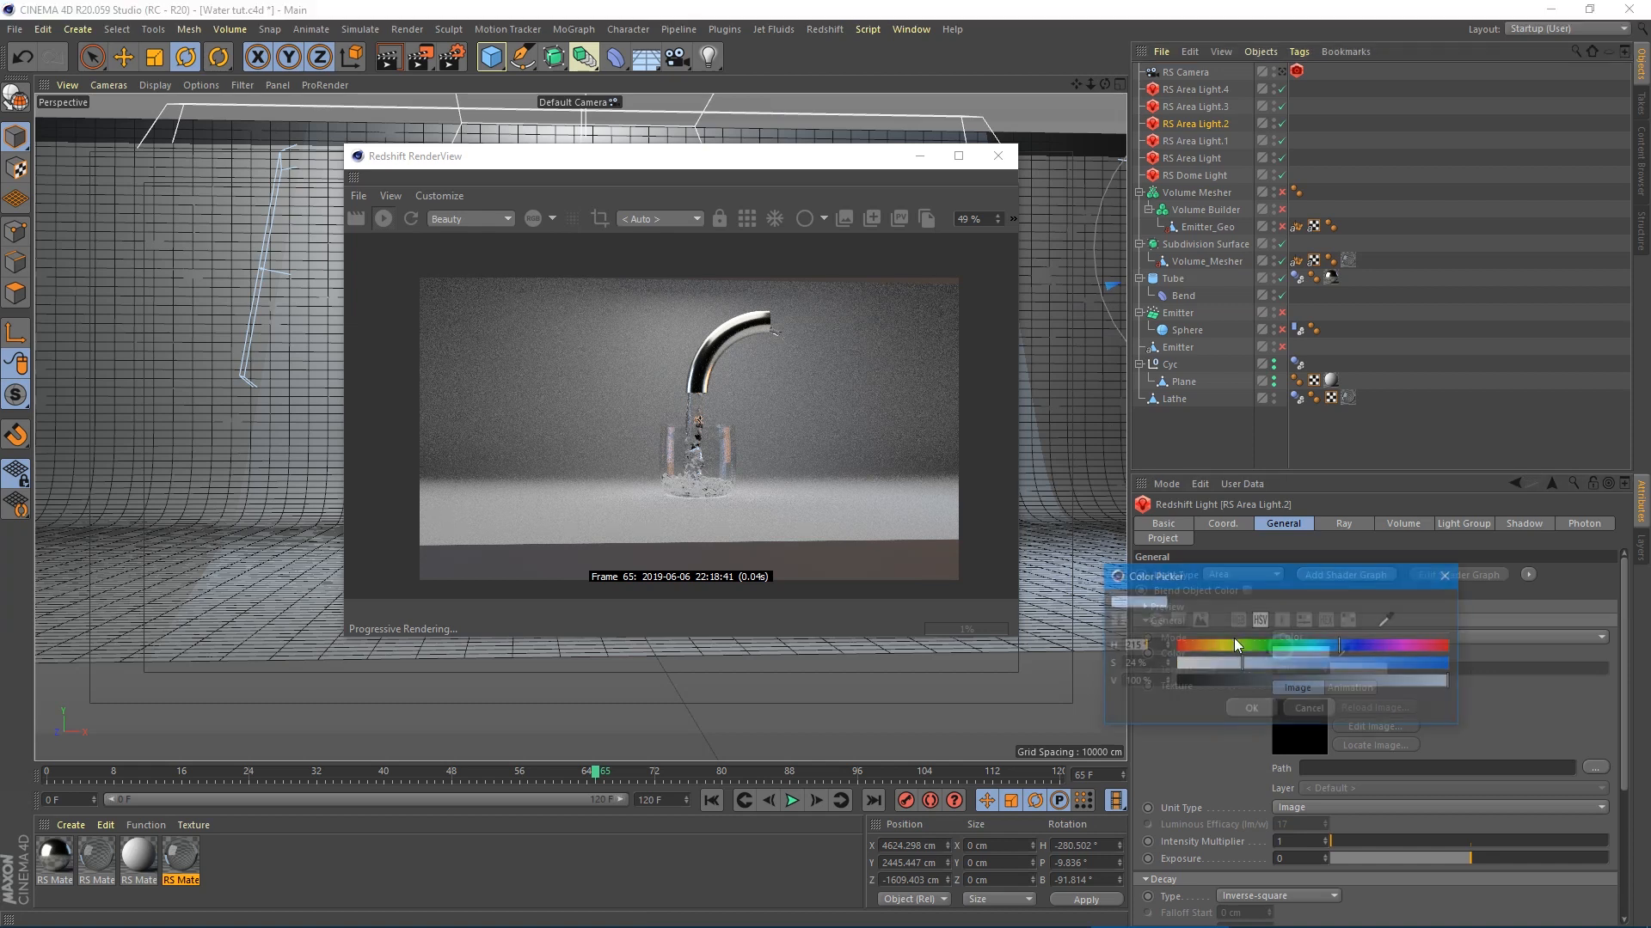
left_click_drag(1245, 646, 1202, 647)
left_click(1247, 709)
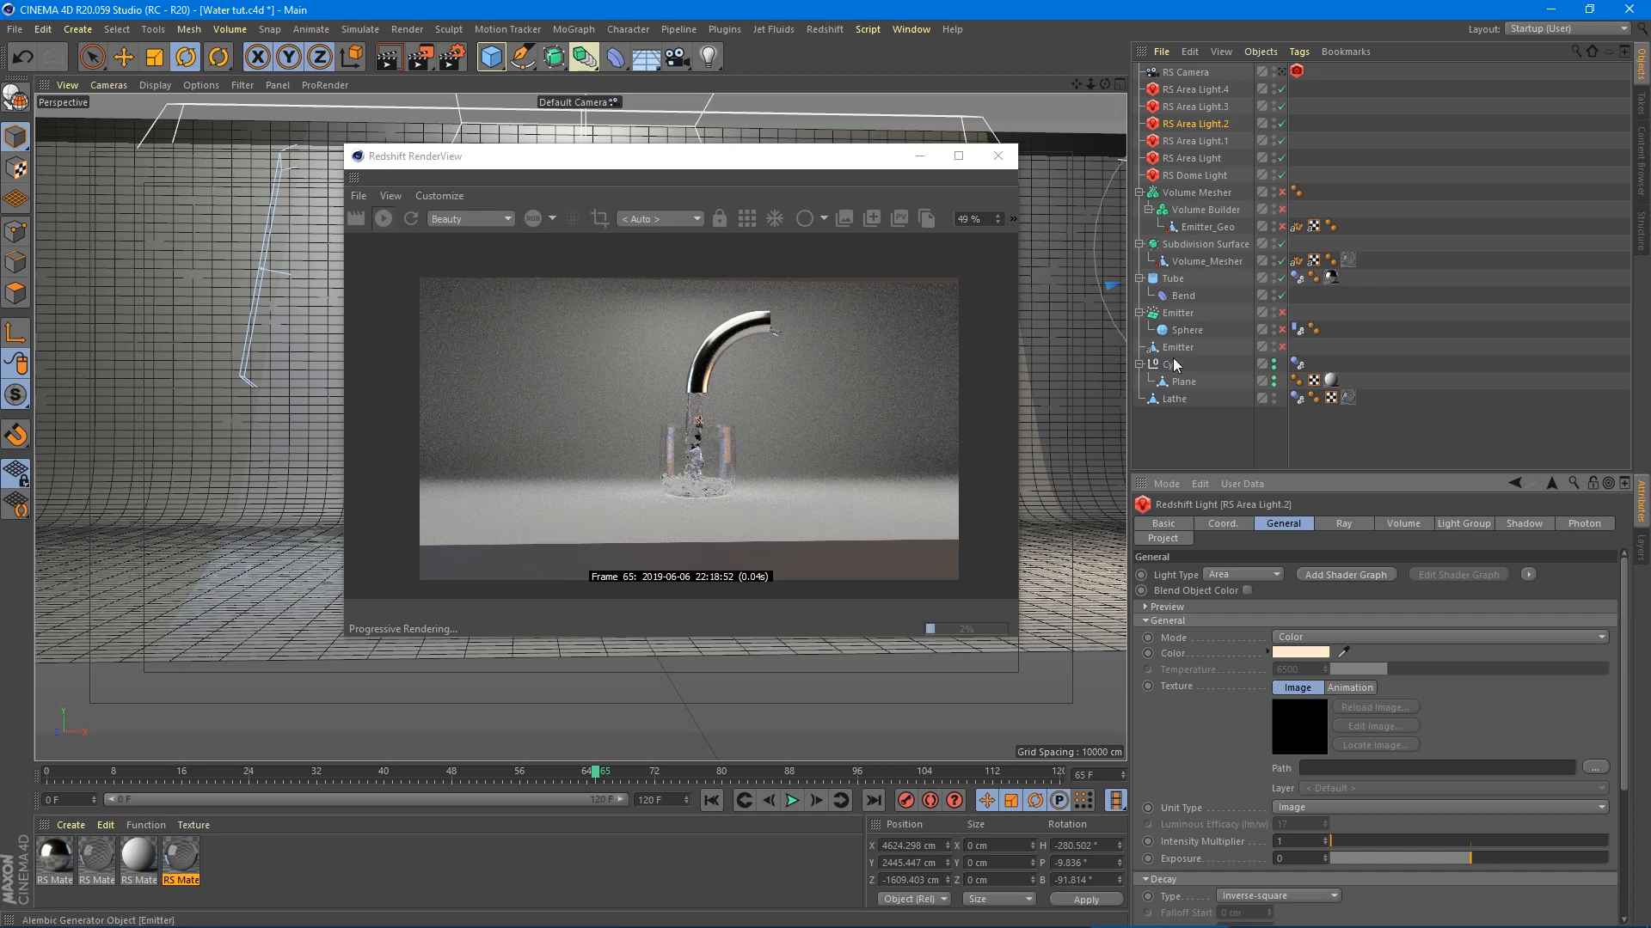
- Add a Cloth Surface object and make the Lathe cup its child
left_click(1179, 399)
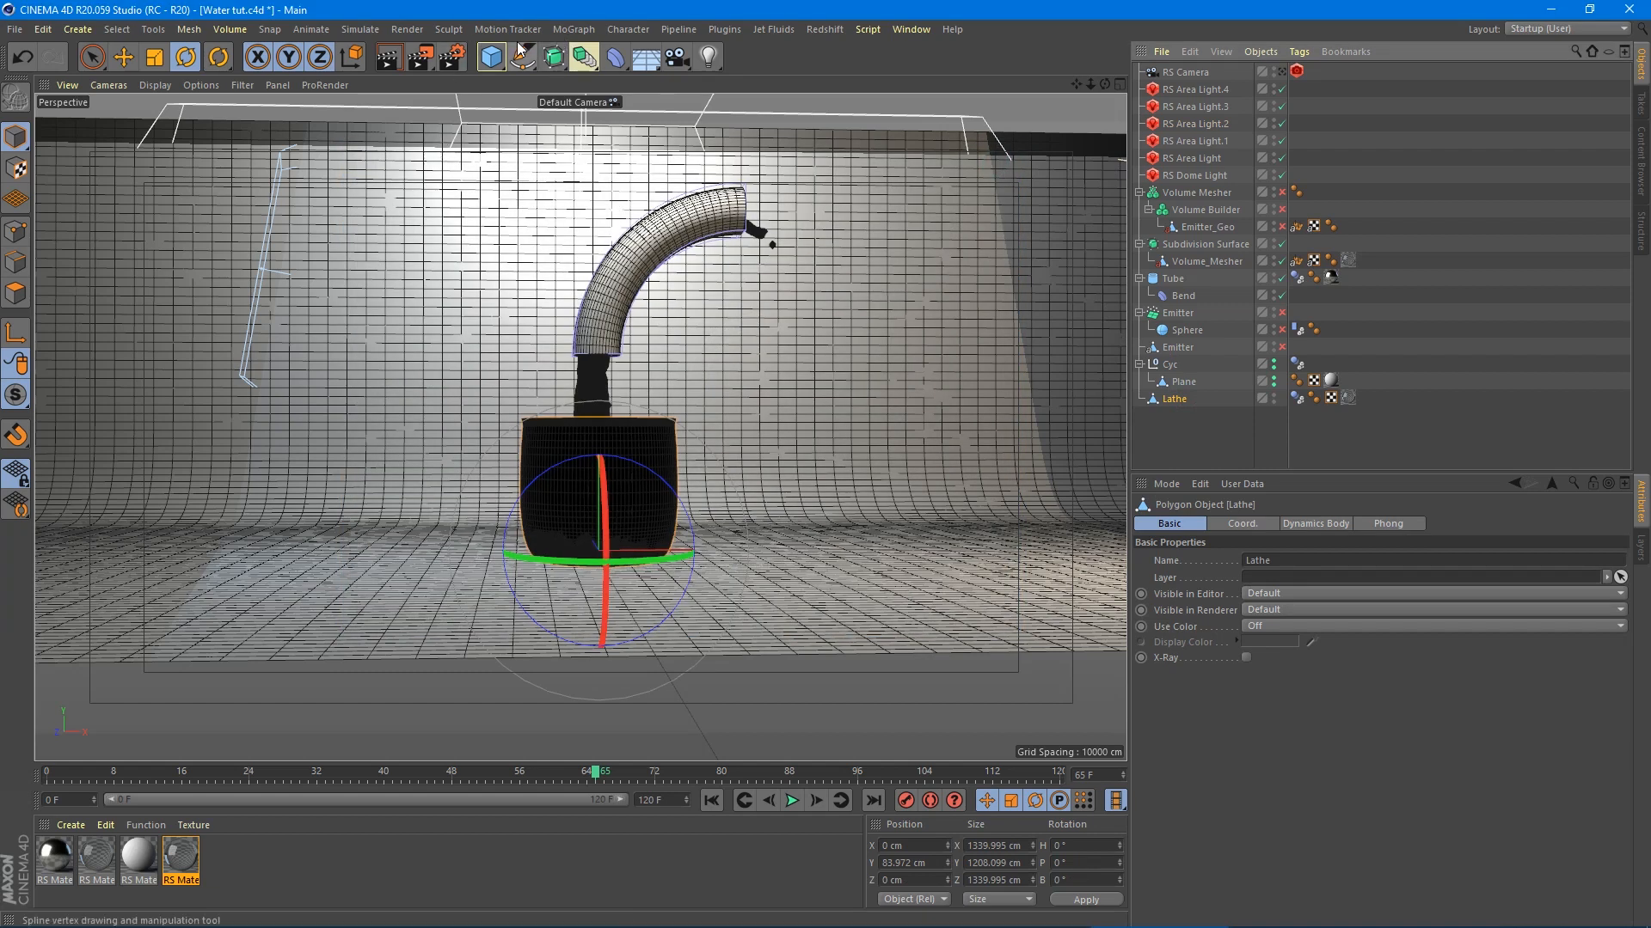
left_click(348, 29)
mouse_move(374, 53)
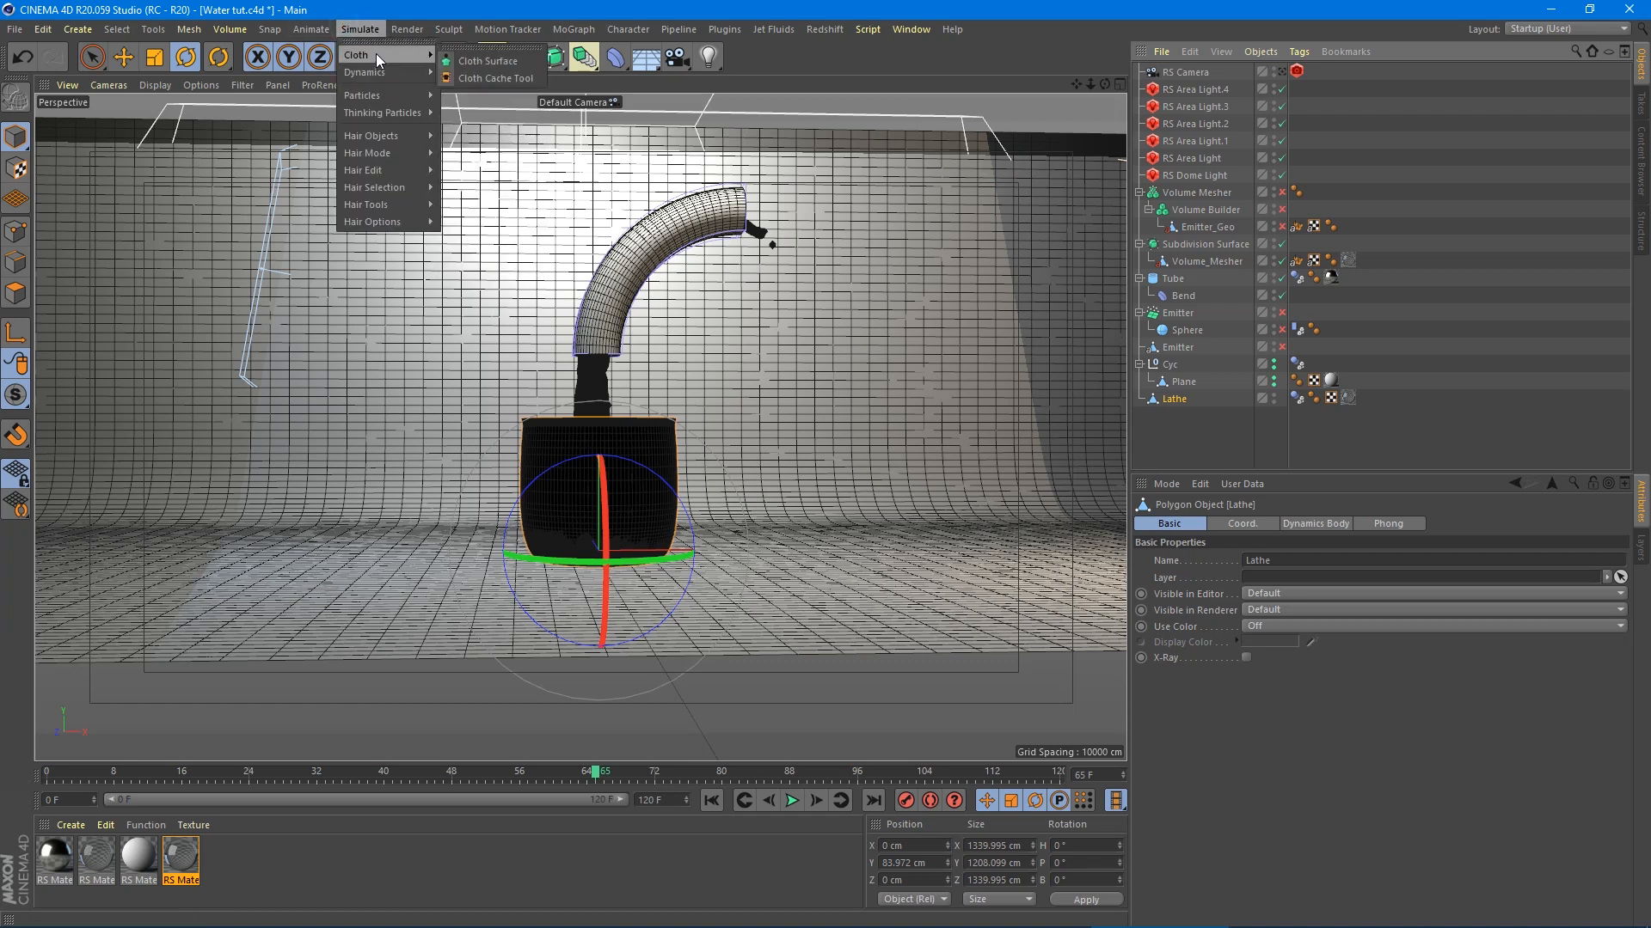
left_click(482, 62)
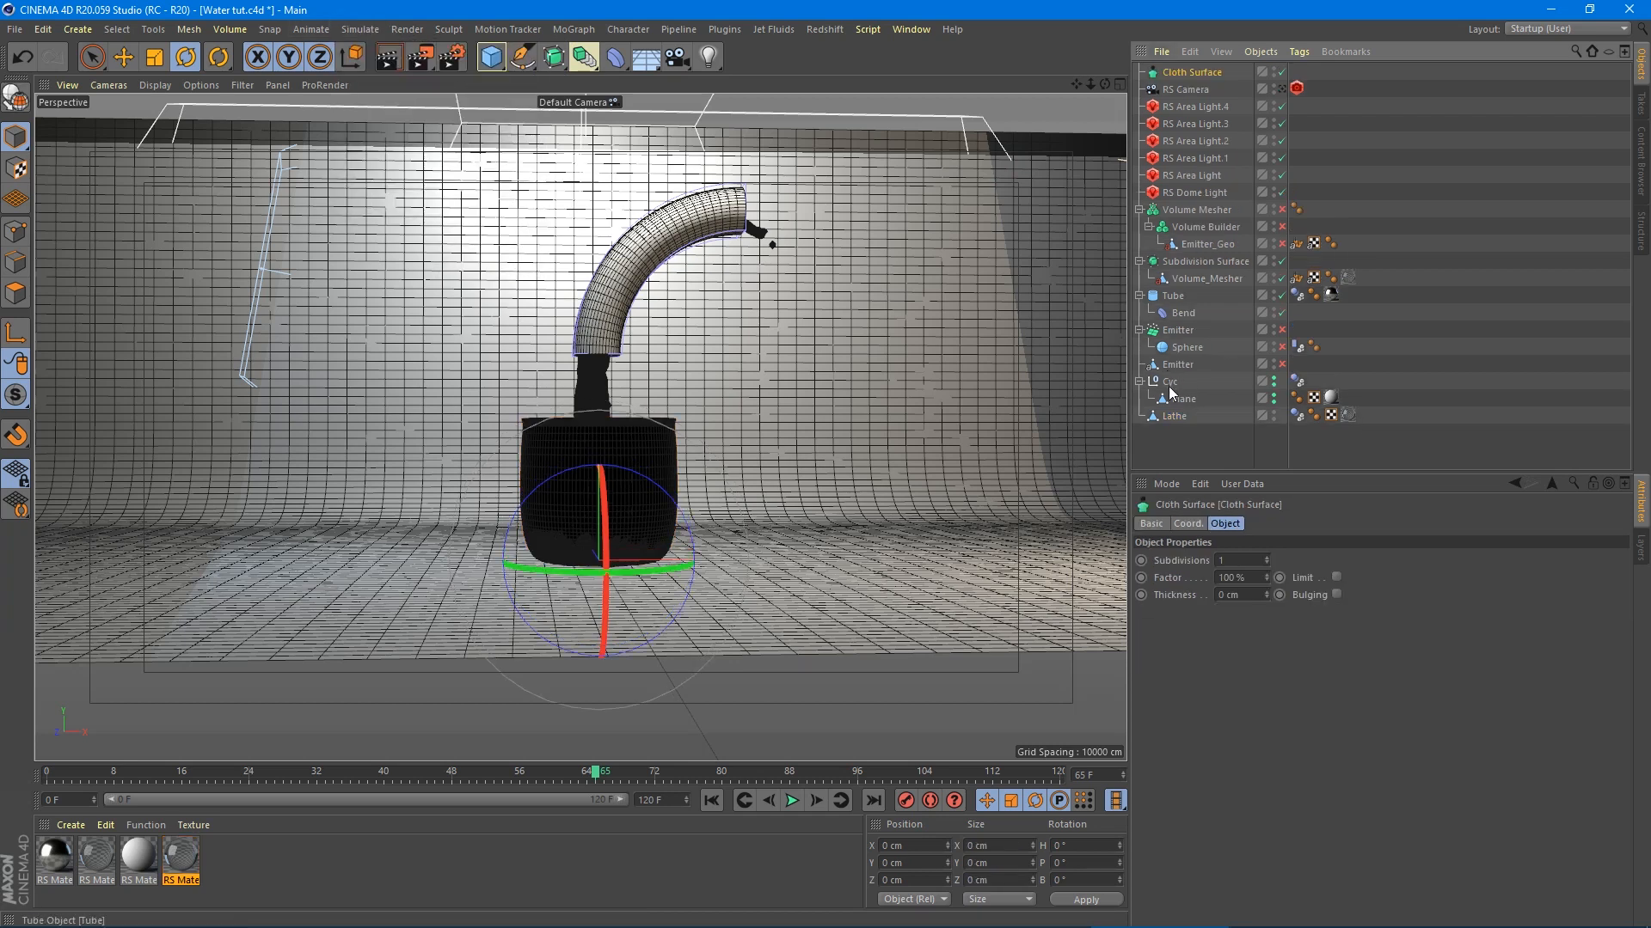
left_click_drag(1174, 416, 1188, 70)
- Set the Cloth Surface's thickness to 3 cm to thicken the cup's walls
scroll(610, 480, "up", 2)
scroll(556, 471, "up", 5)
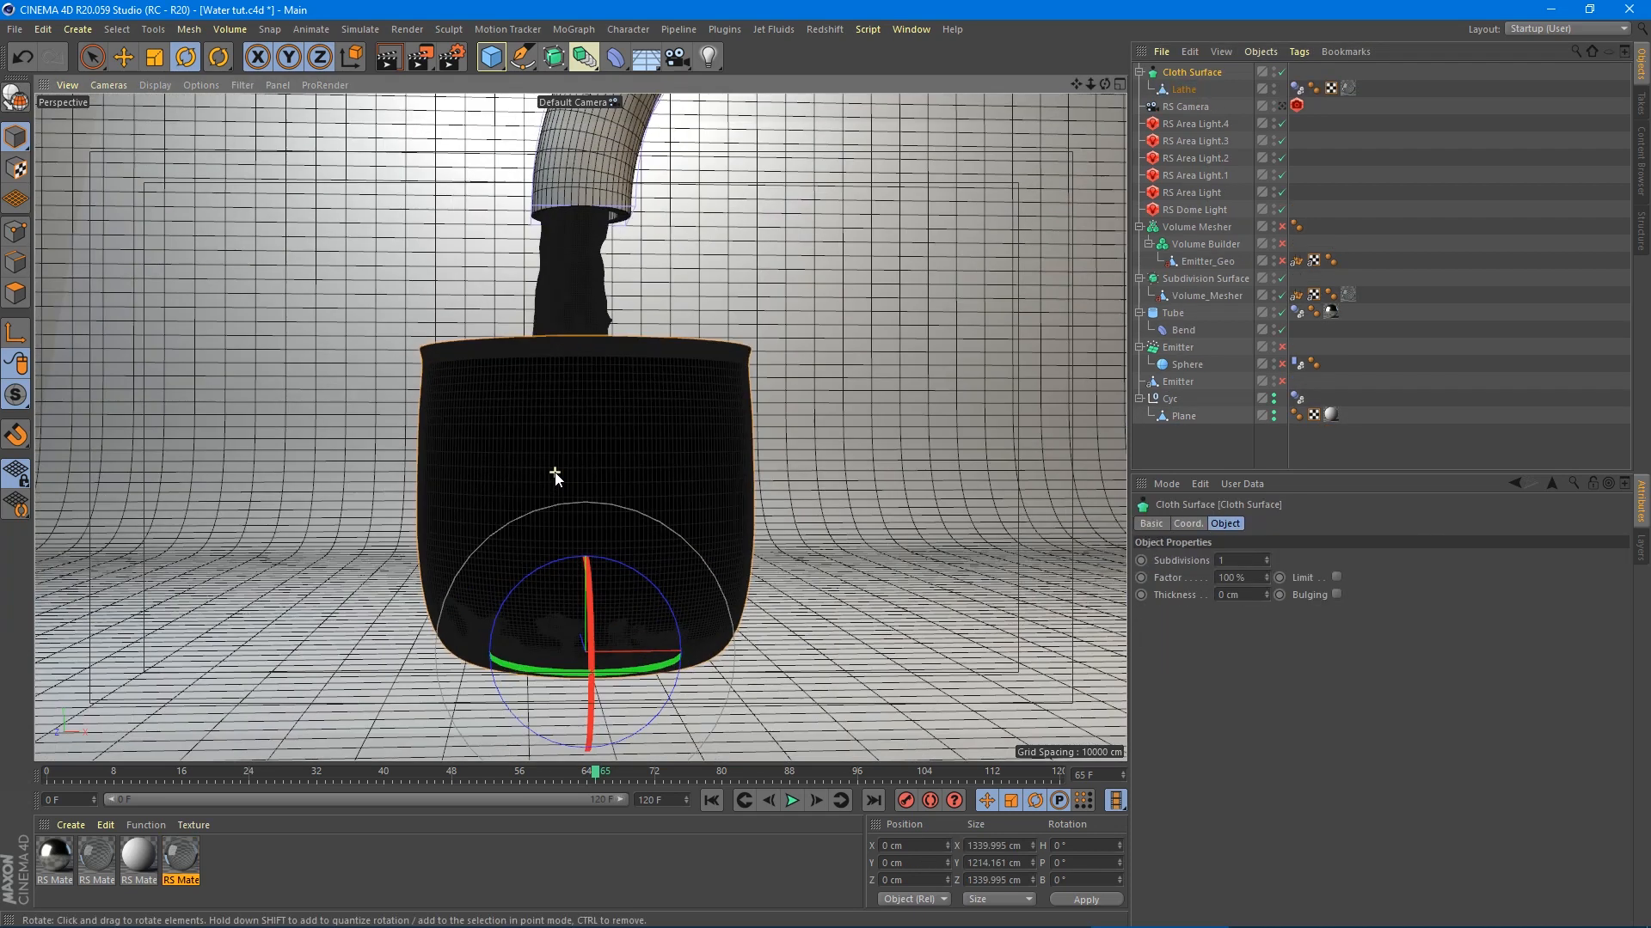
left_click(1266, 591)
left_click(1266, 591)
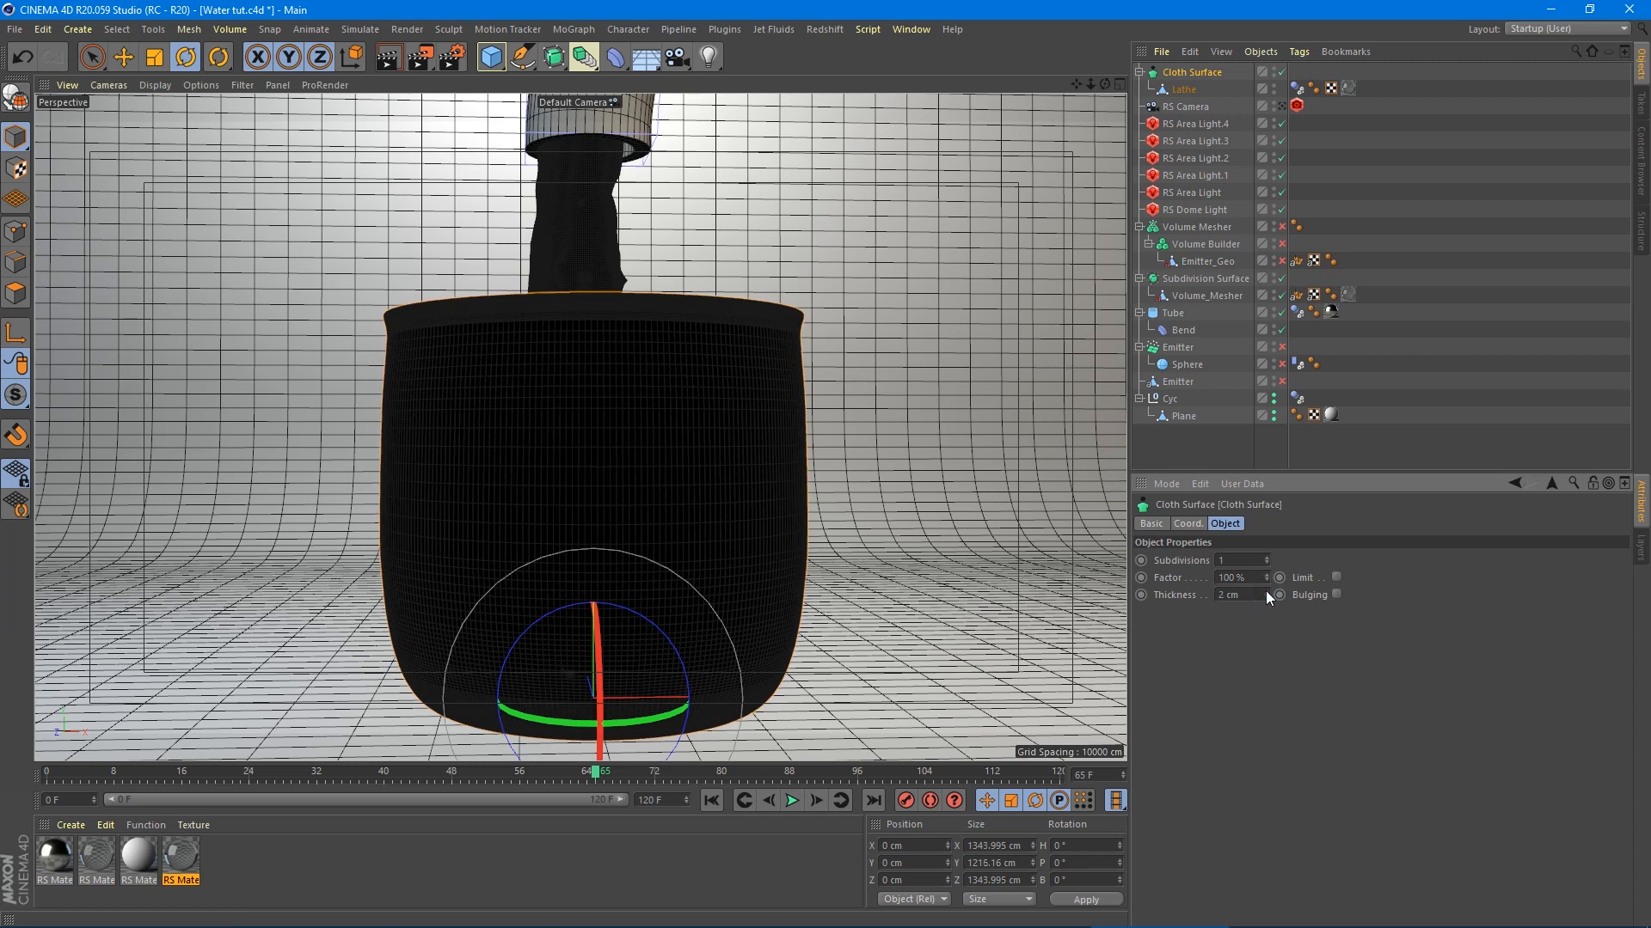
left_click(1265, 592)
- Render the close-up view of the thickened cup in Redshift RenderView
left_click(824, 29)
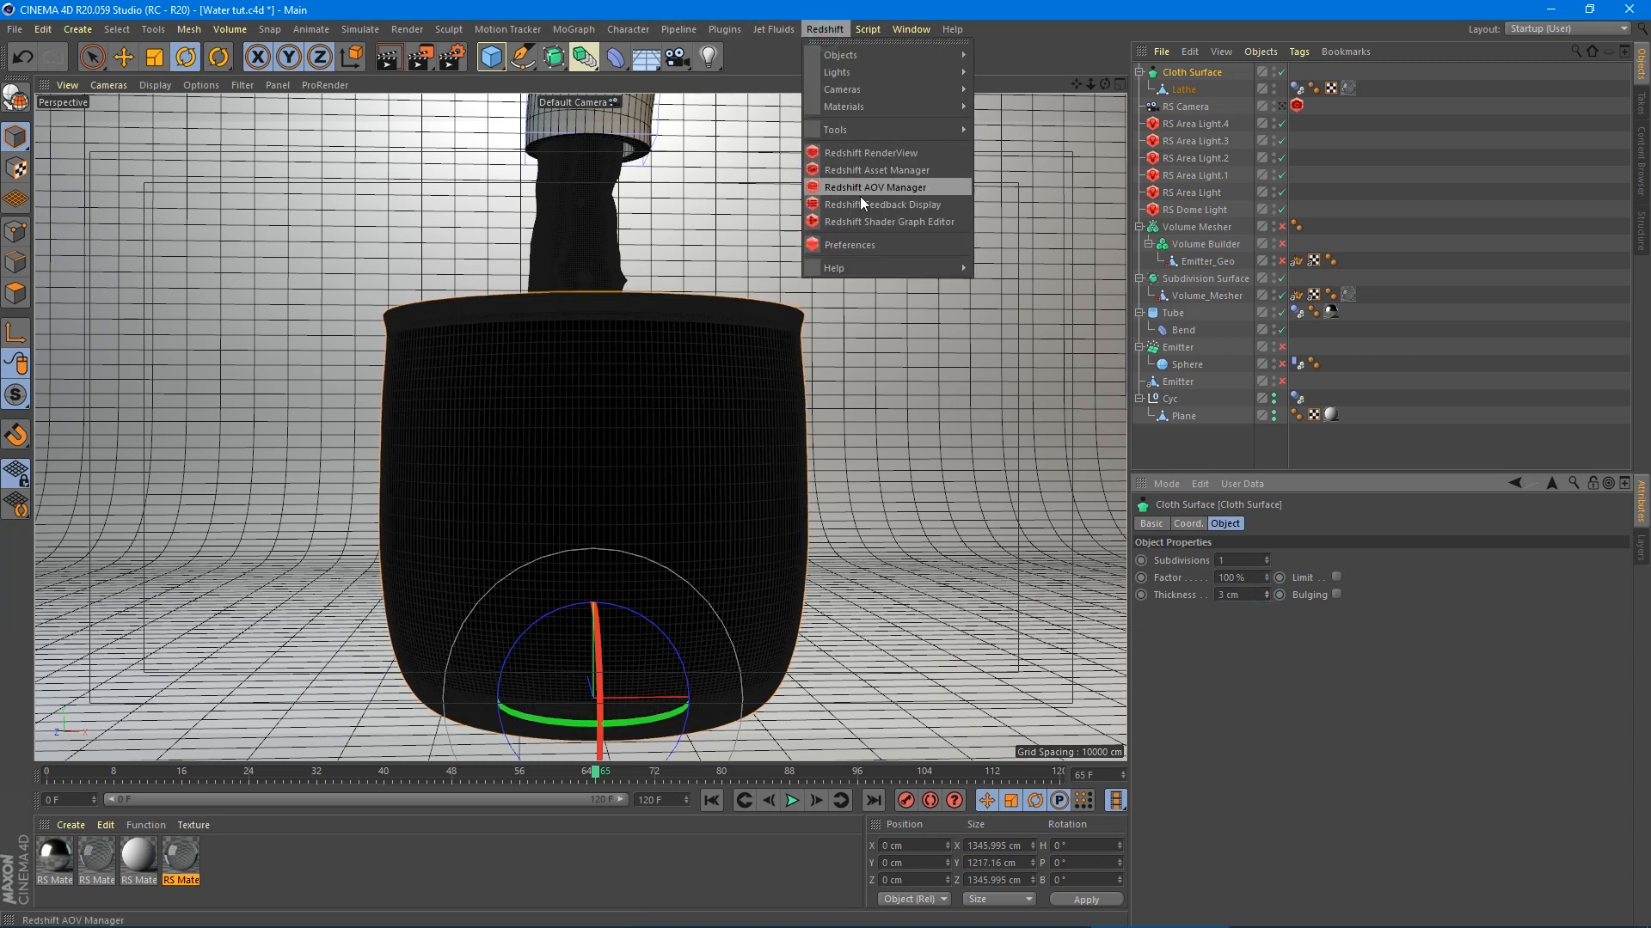
left_click(848, 154)
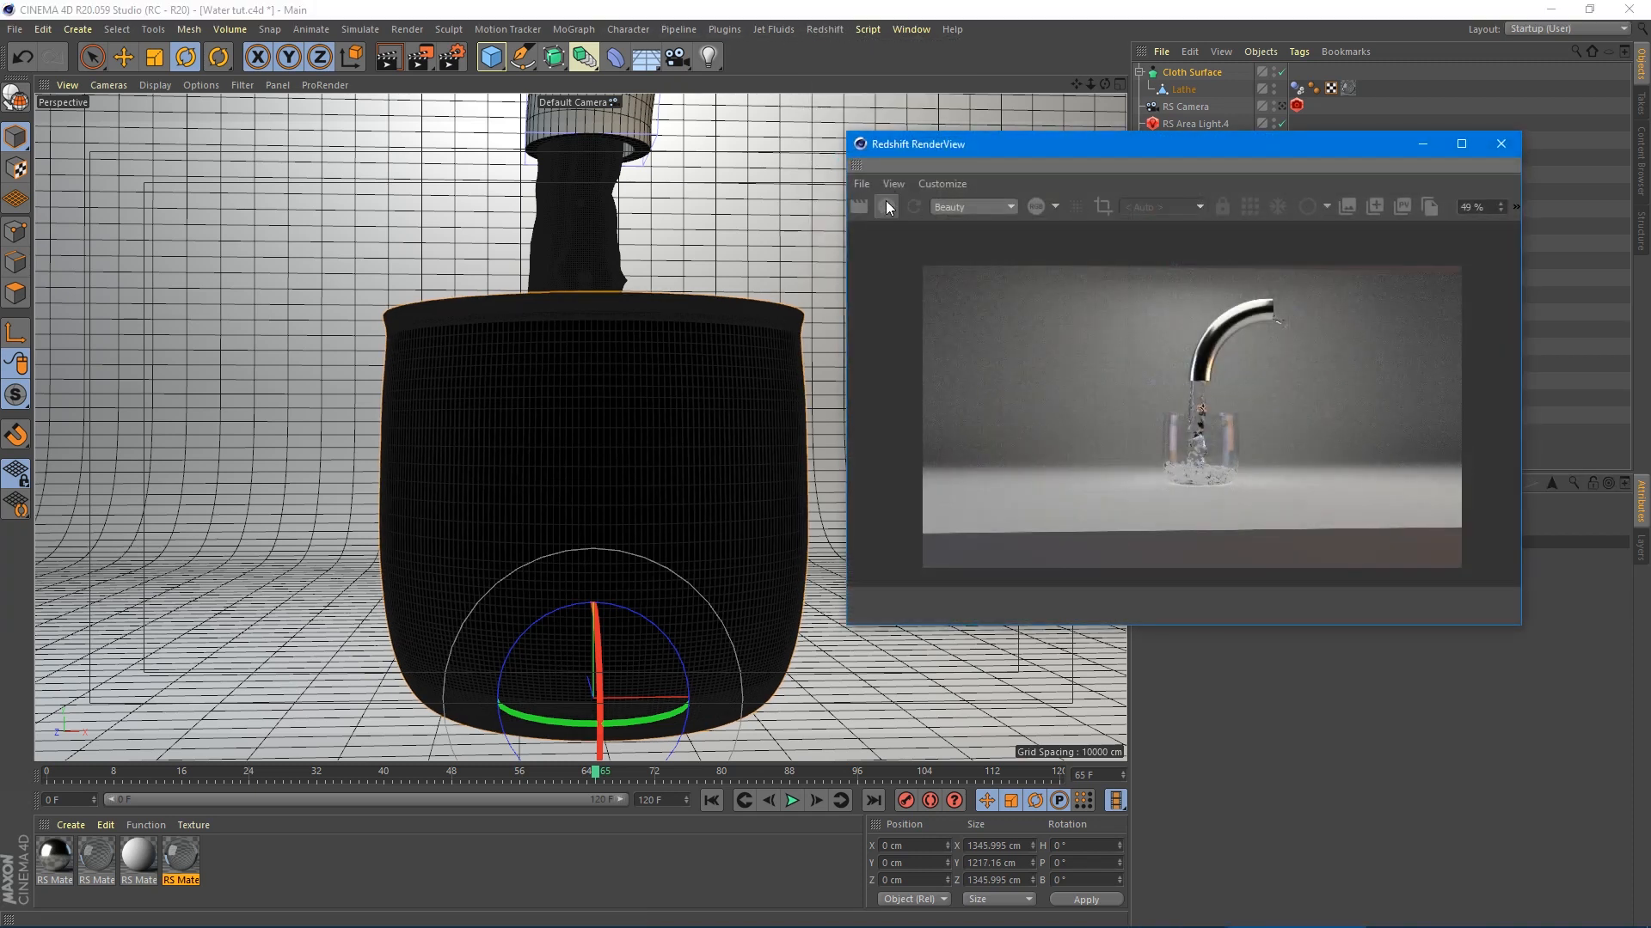
left_click(886, 206)
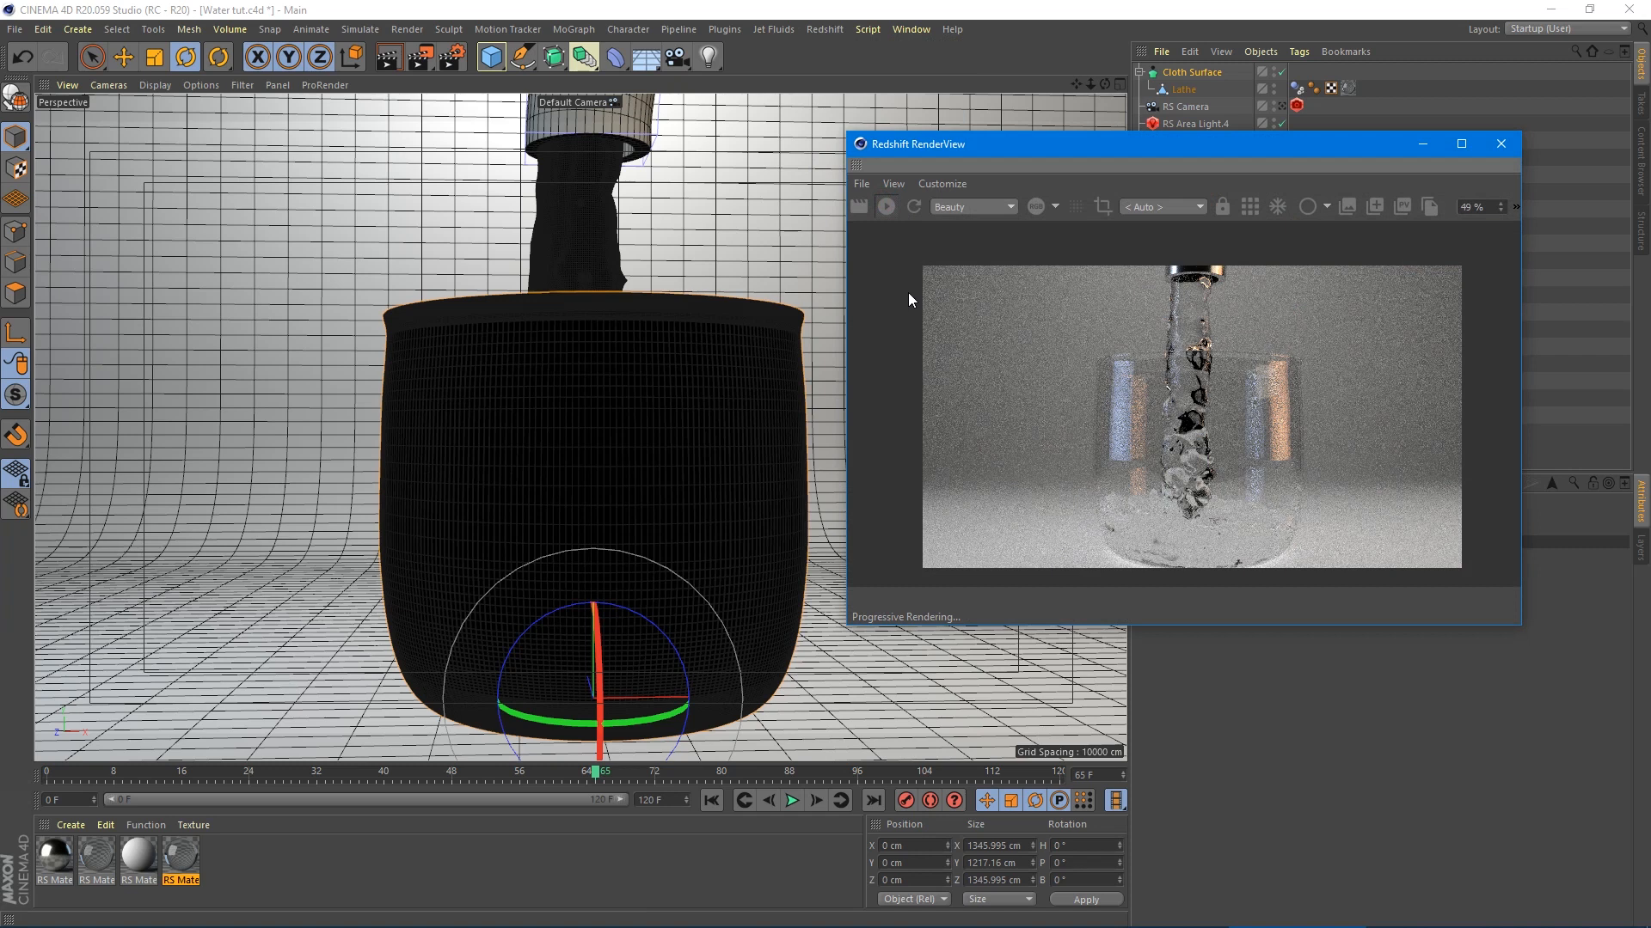
- Close the RenderView and switch the viewport back to the RS Camera
left_click(1500, 144)
left_click(1297, 106)
left_click(1282, 106)
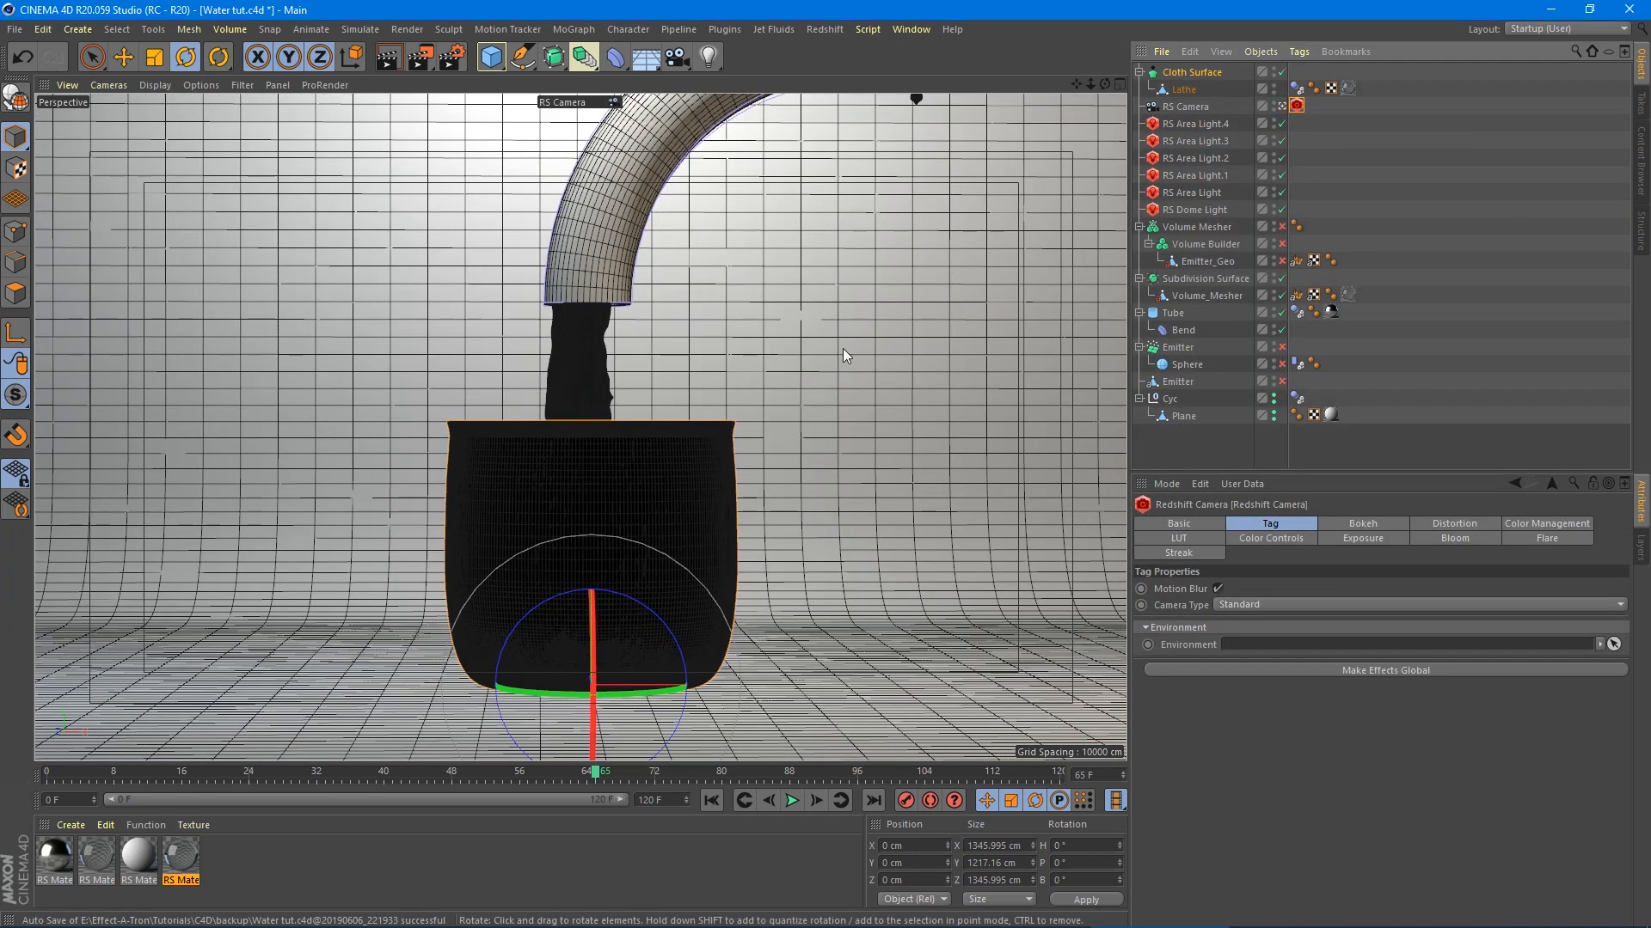
- Darken the backdrop RS Material's diffuse color to 17% value and set its reflection weight to 1 with roughness 0.154
double_click(139, 856)
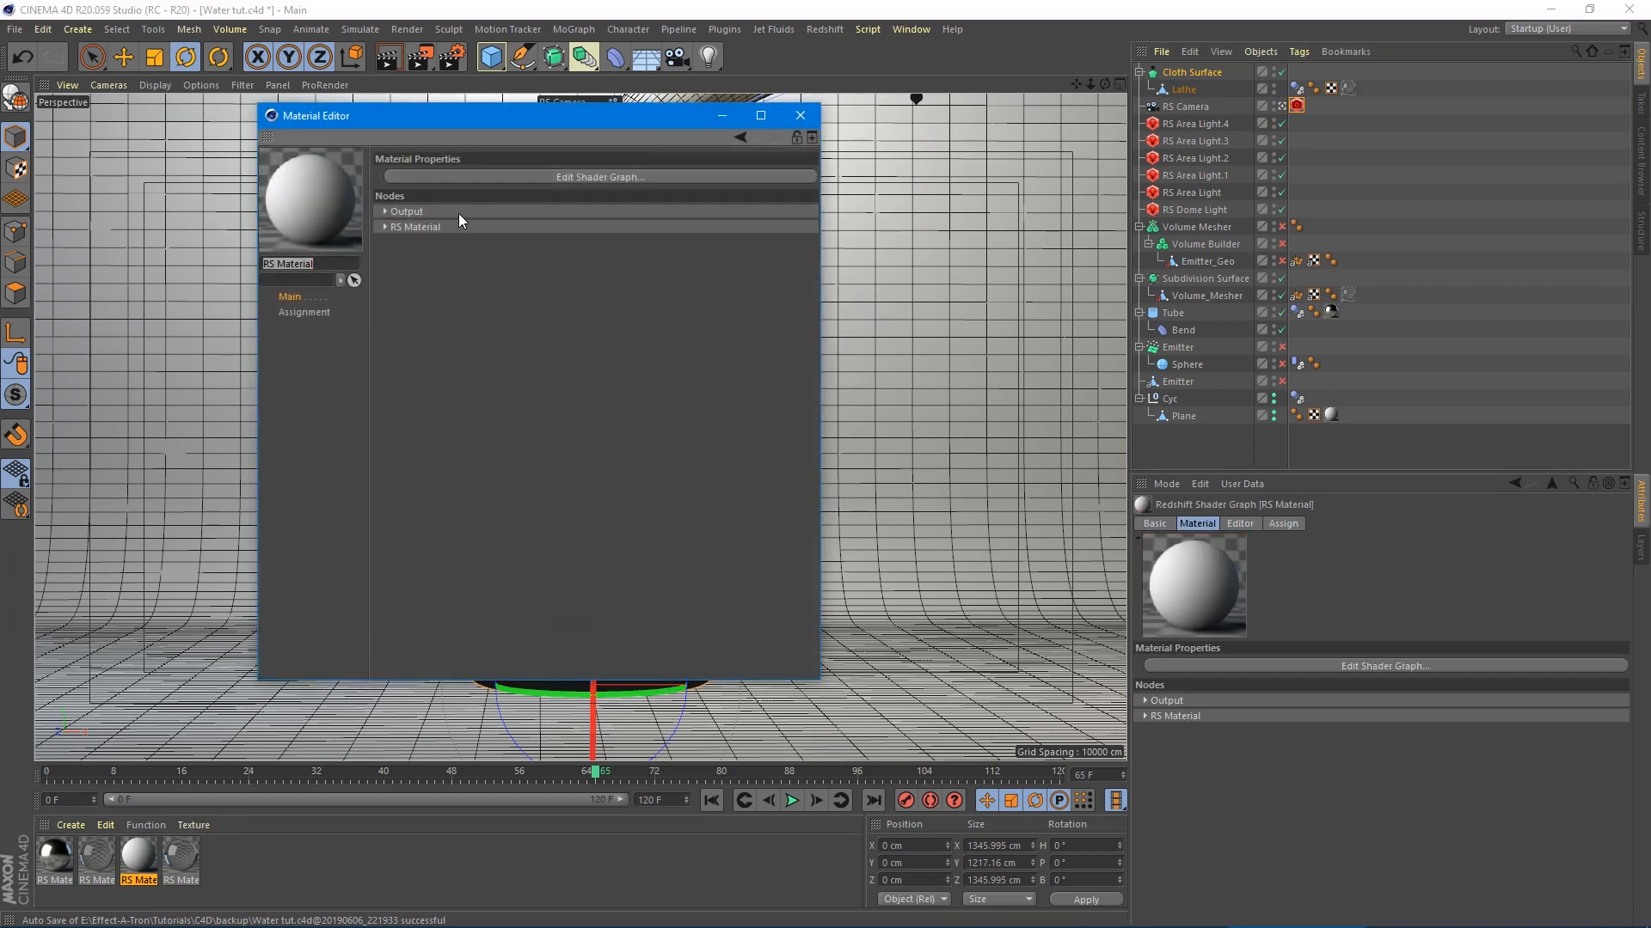
left_click(480, 176)
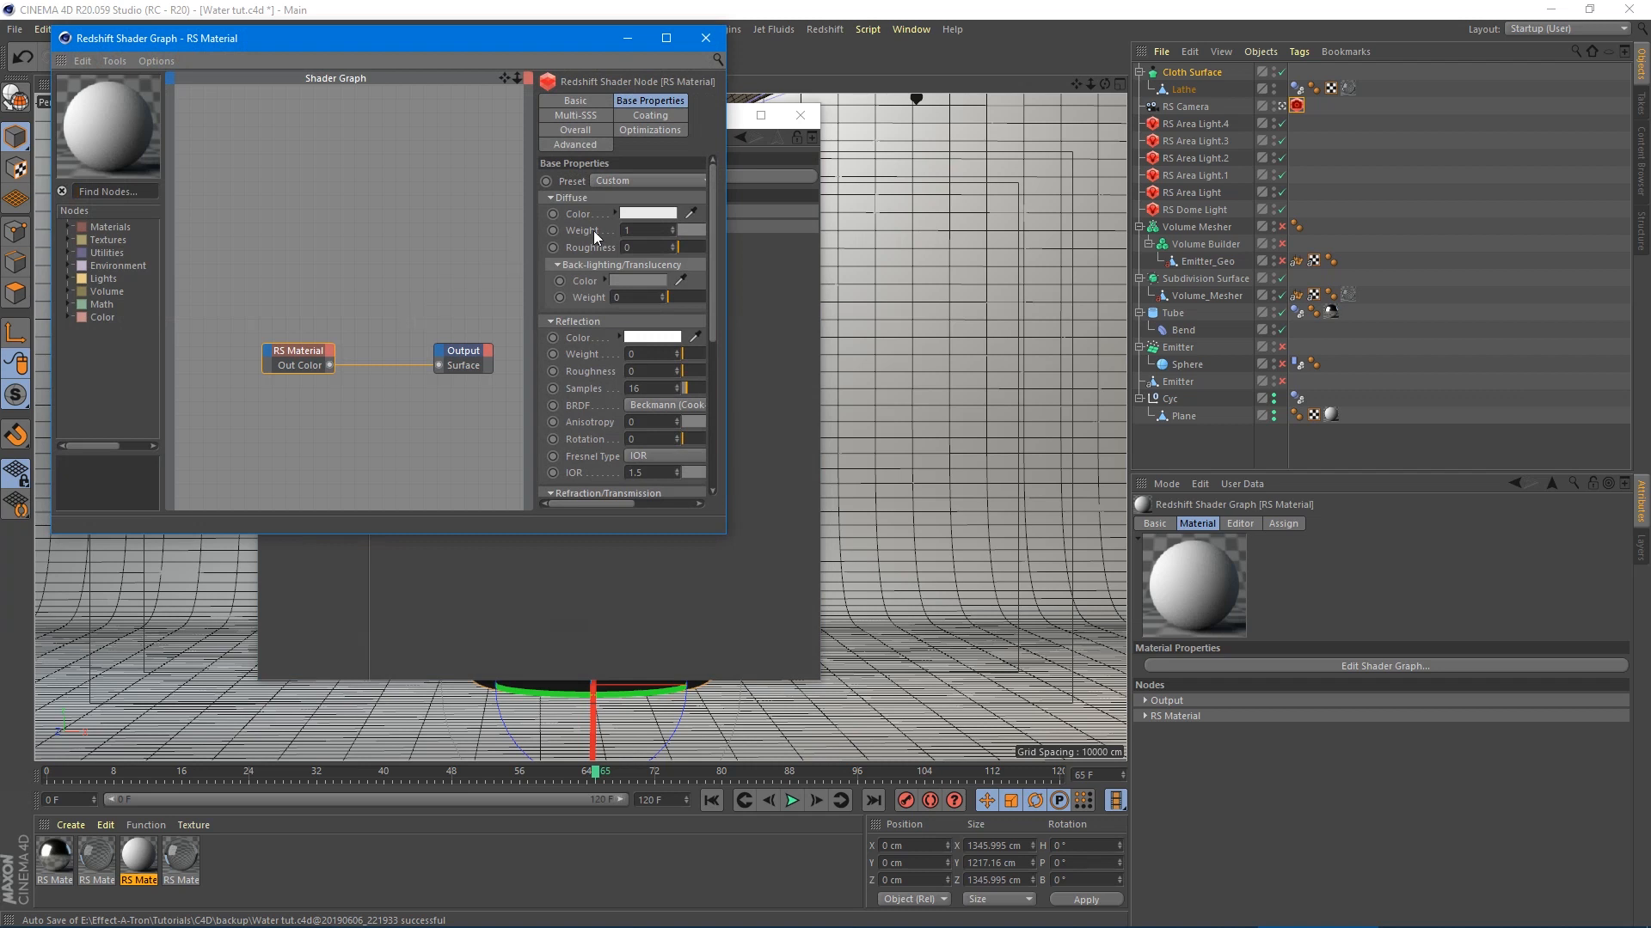
left_click(637, 215)
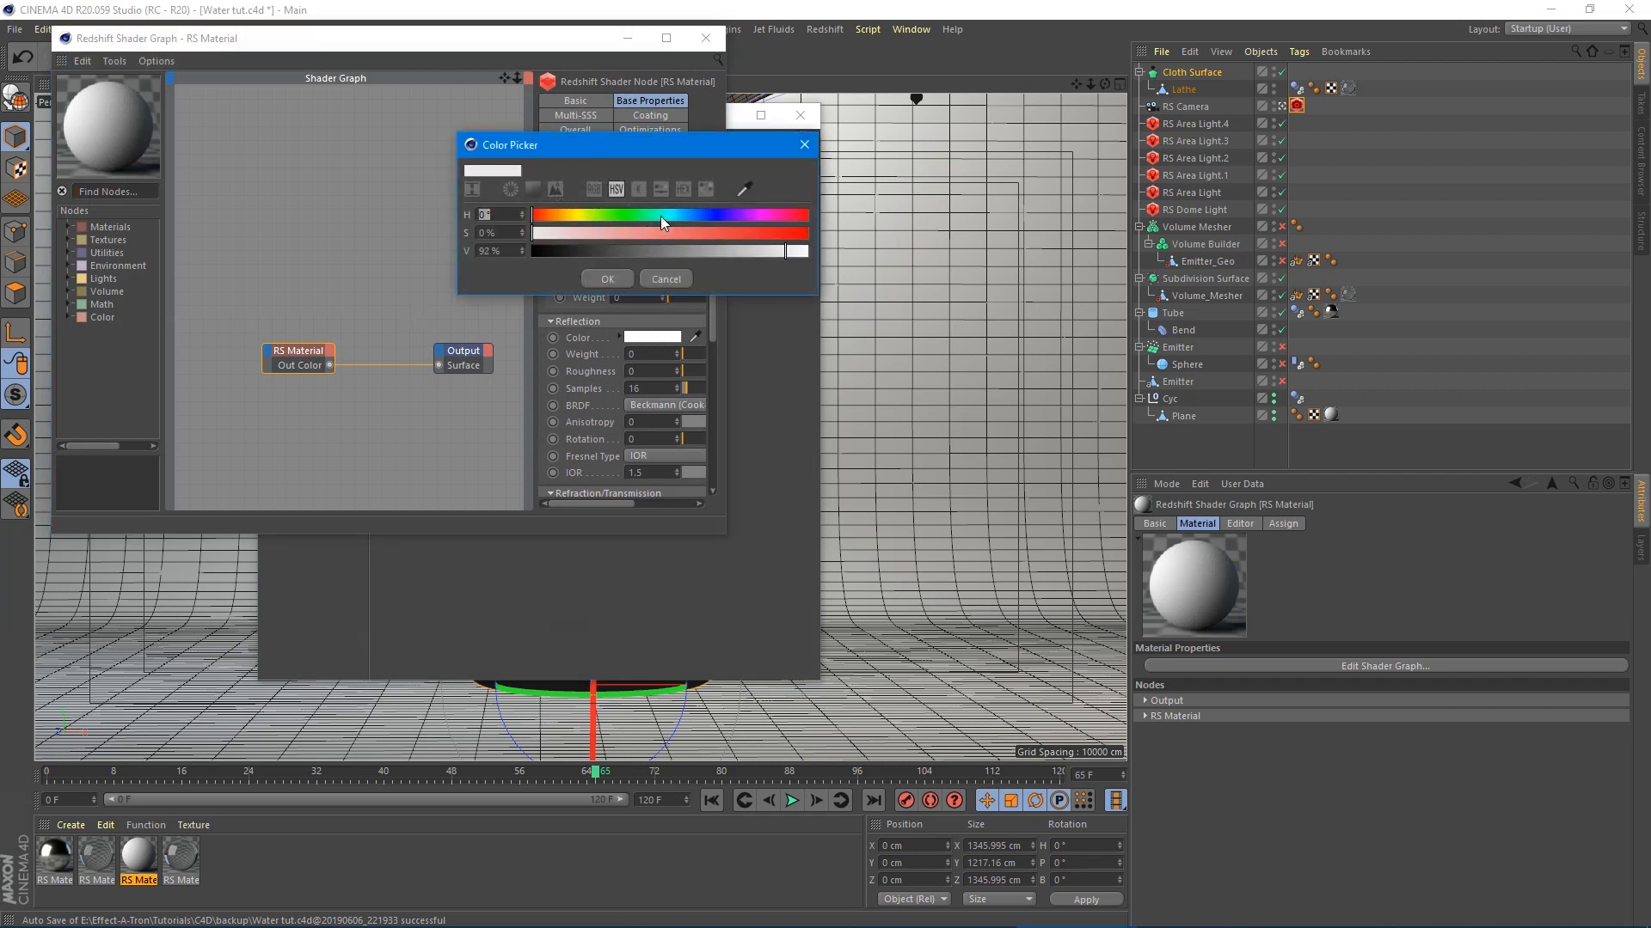
left_click_drag(642, 252, 576, 260)
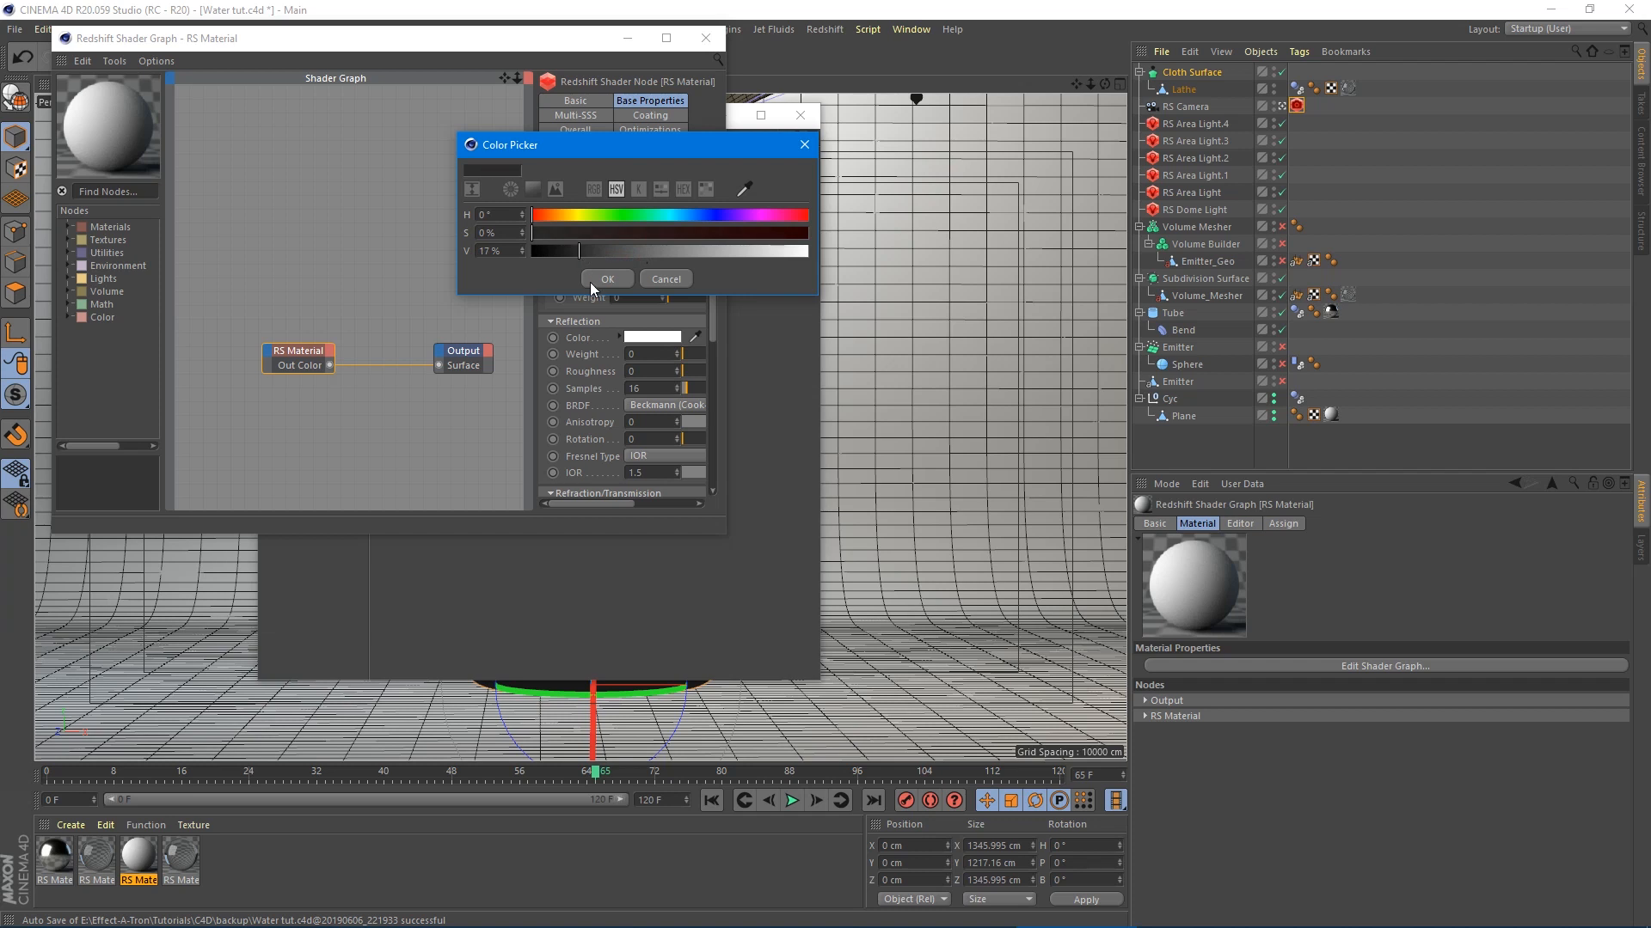
left_click(591, 280)
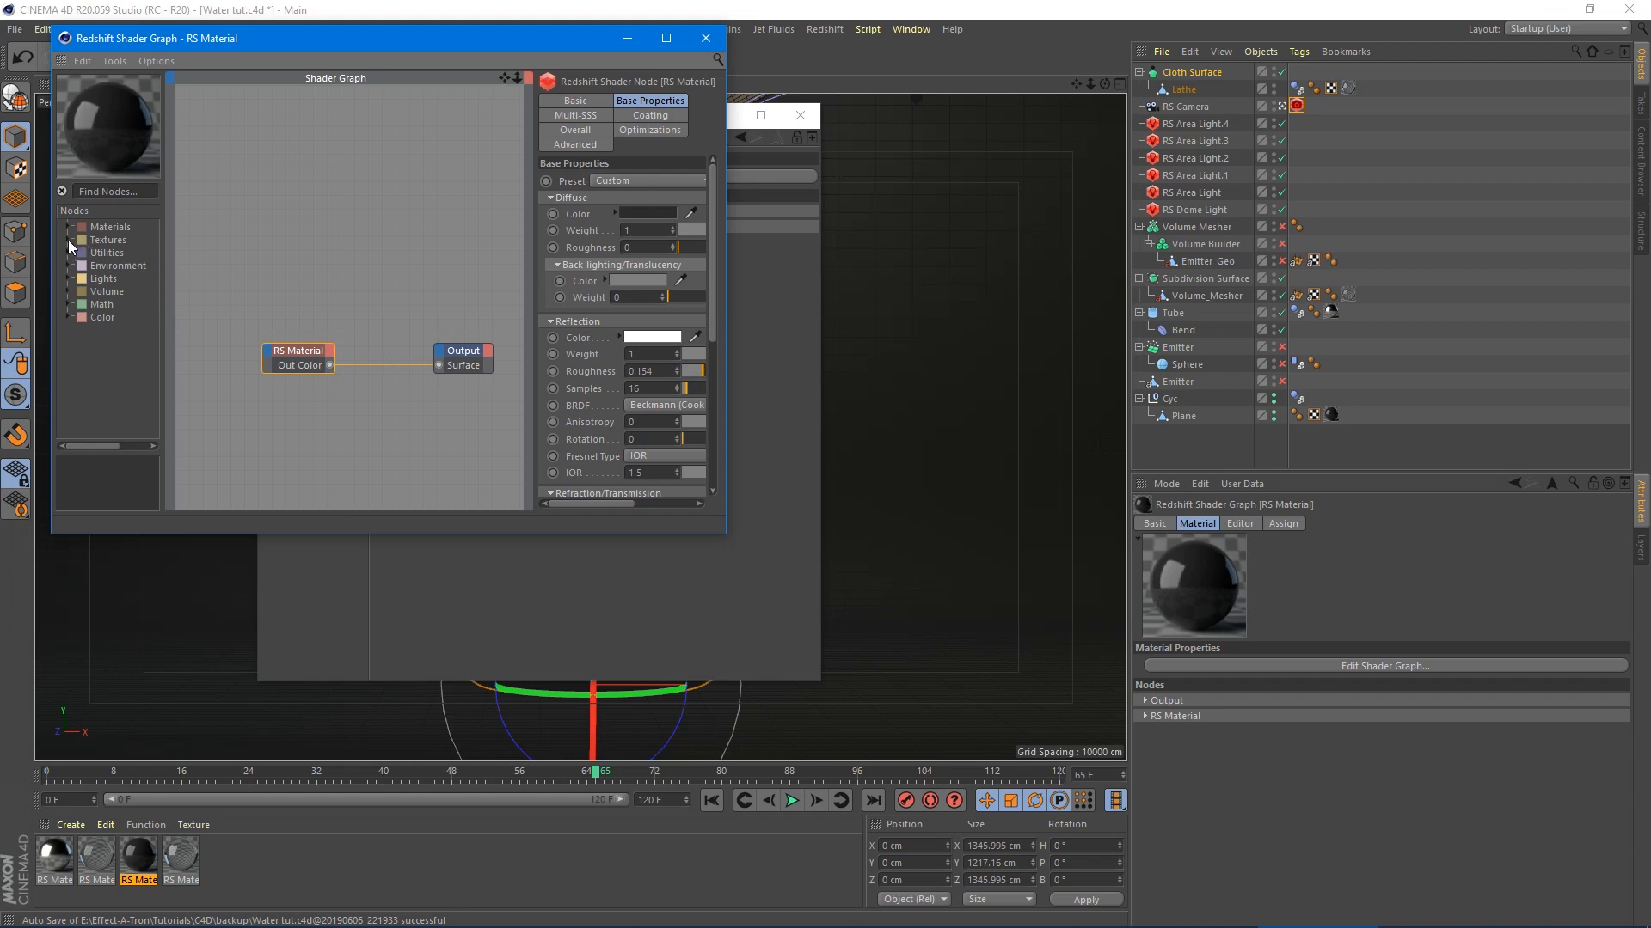
- Add a Noise texture node to the backdrop material's shader graph and search the node list for bump
left_click(110, 192)
type("noise")
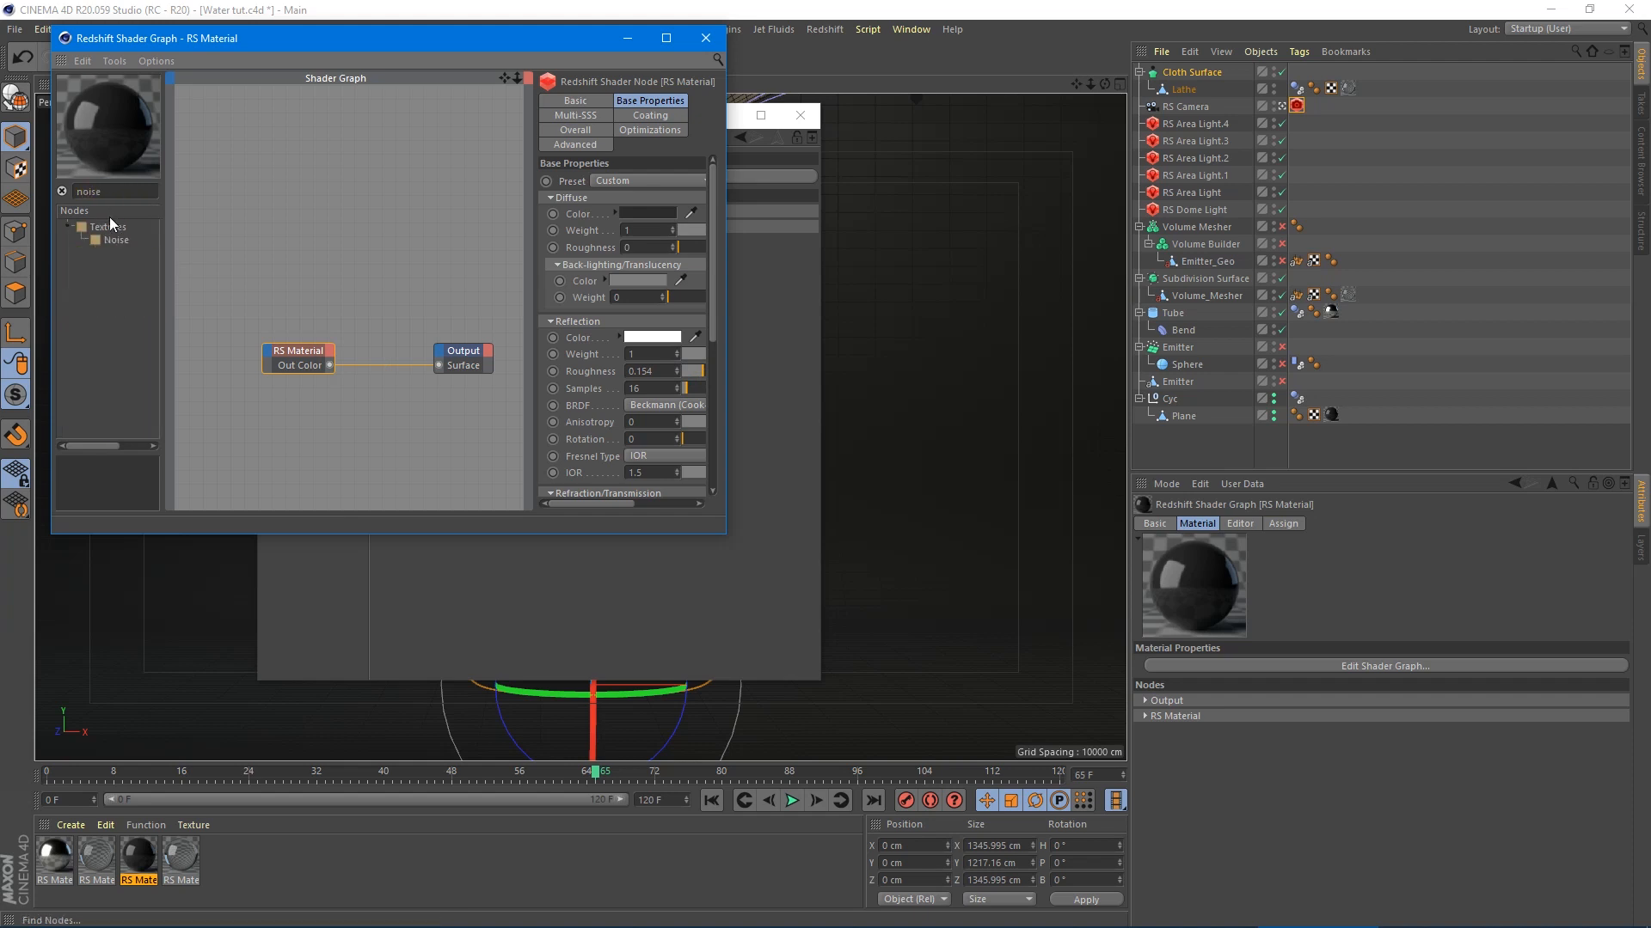
left_click_drag(113, 240, 215, 234)
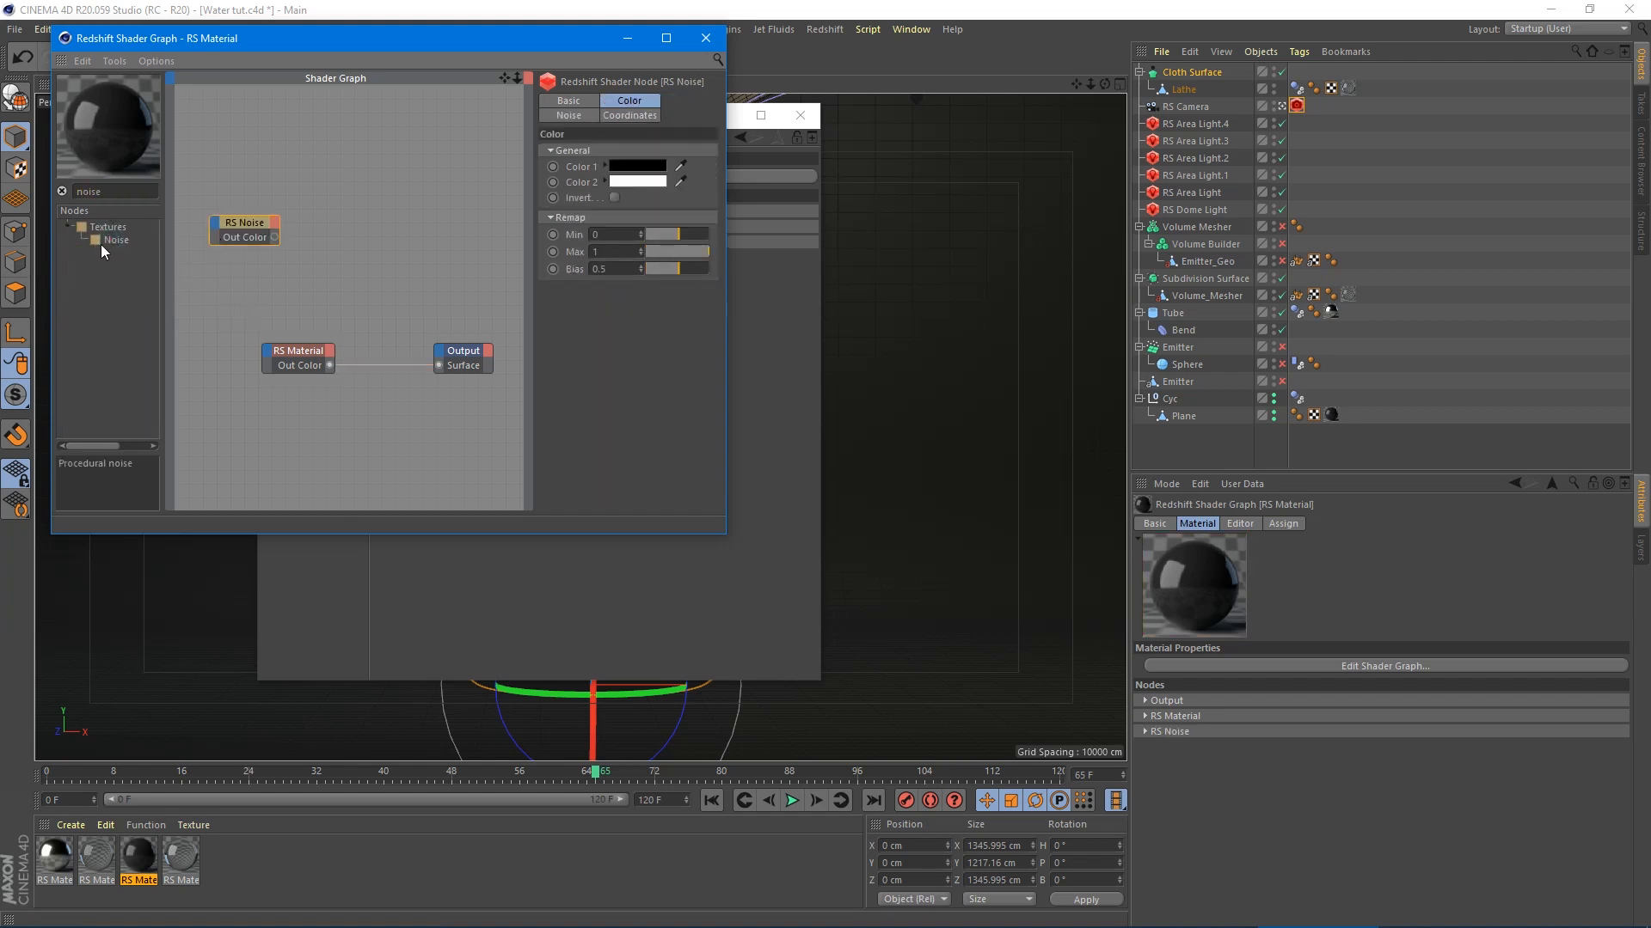
left_click_drag(110, 192, 1, 198)
type("bun")
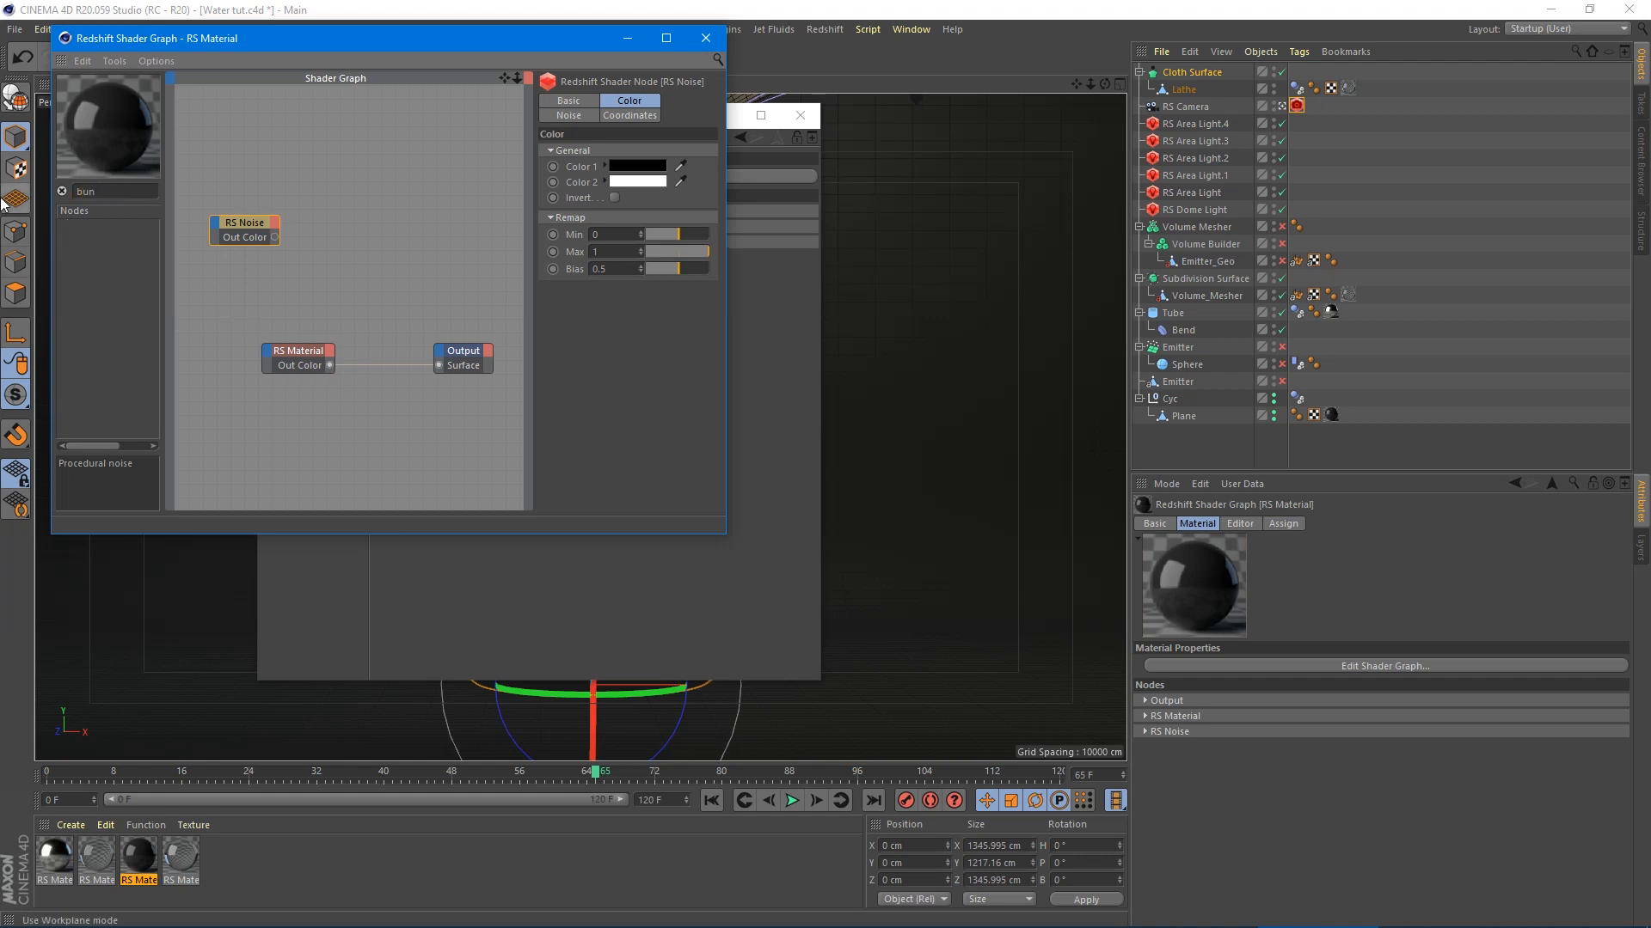
type("p")
key("BackSpace")
key("BackSpace")
type("mp")
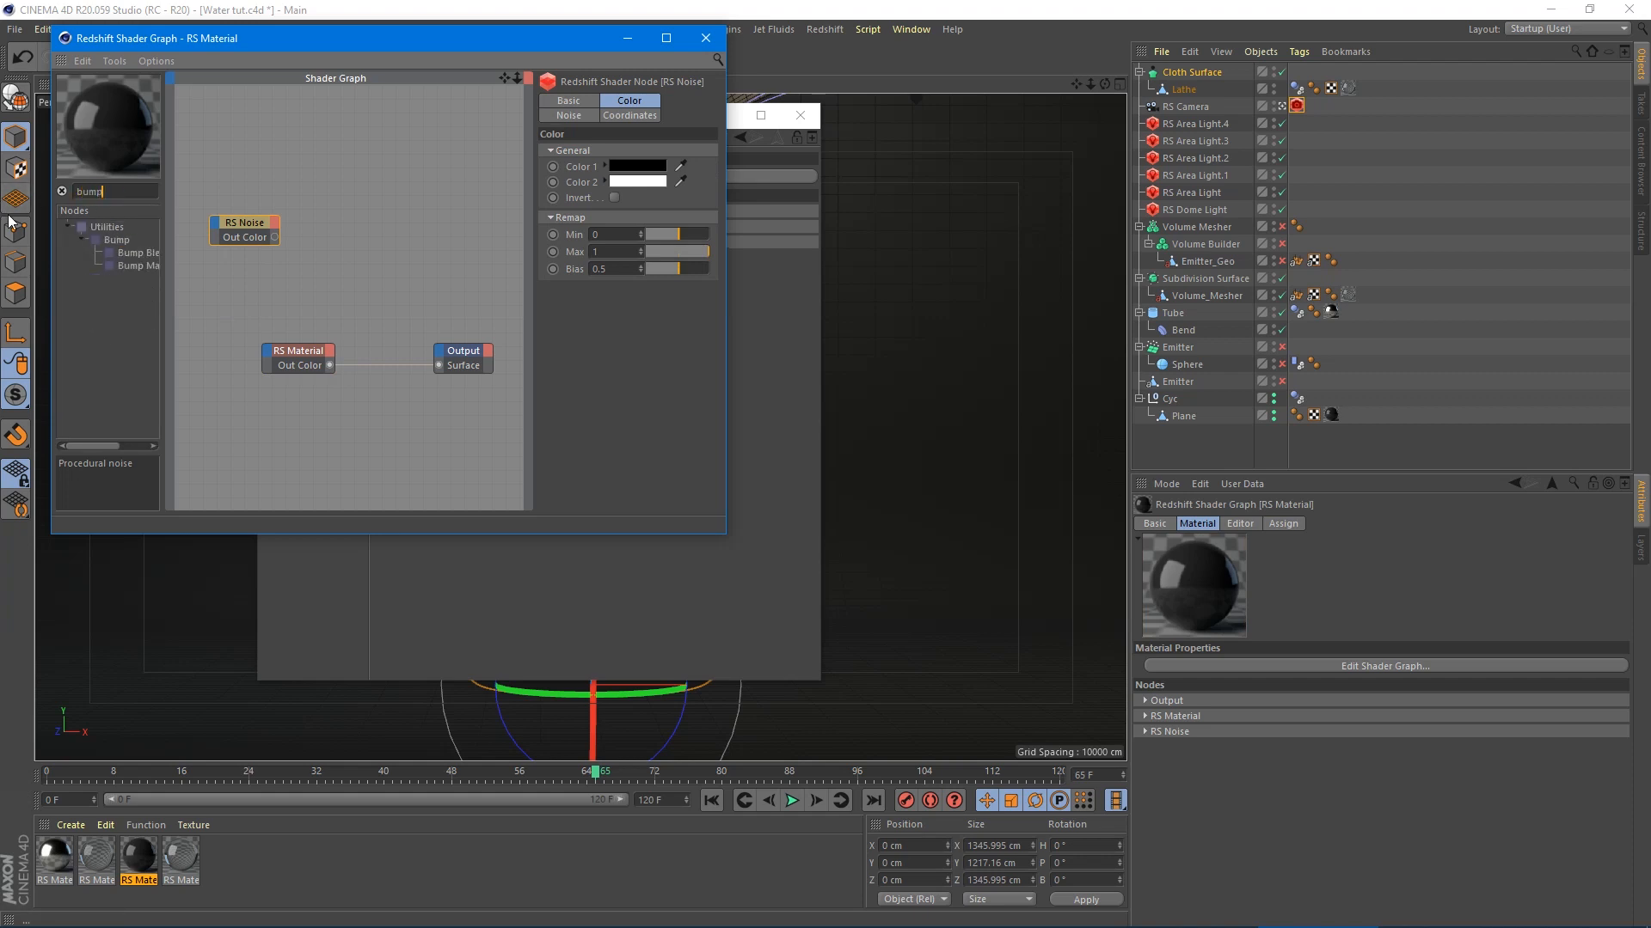
left_click_drag(129, 253, 250, 284)
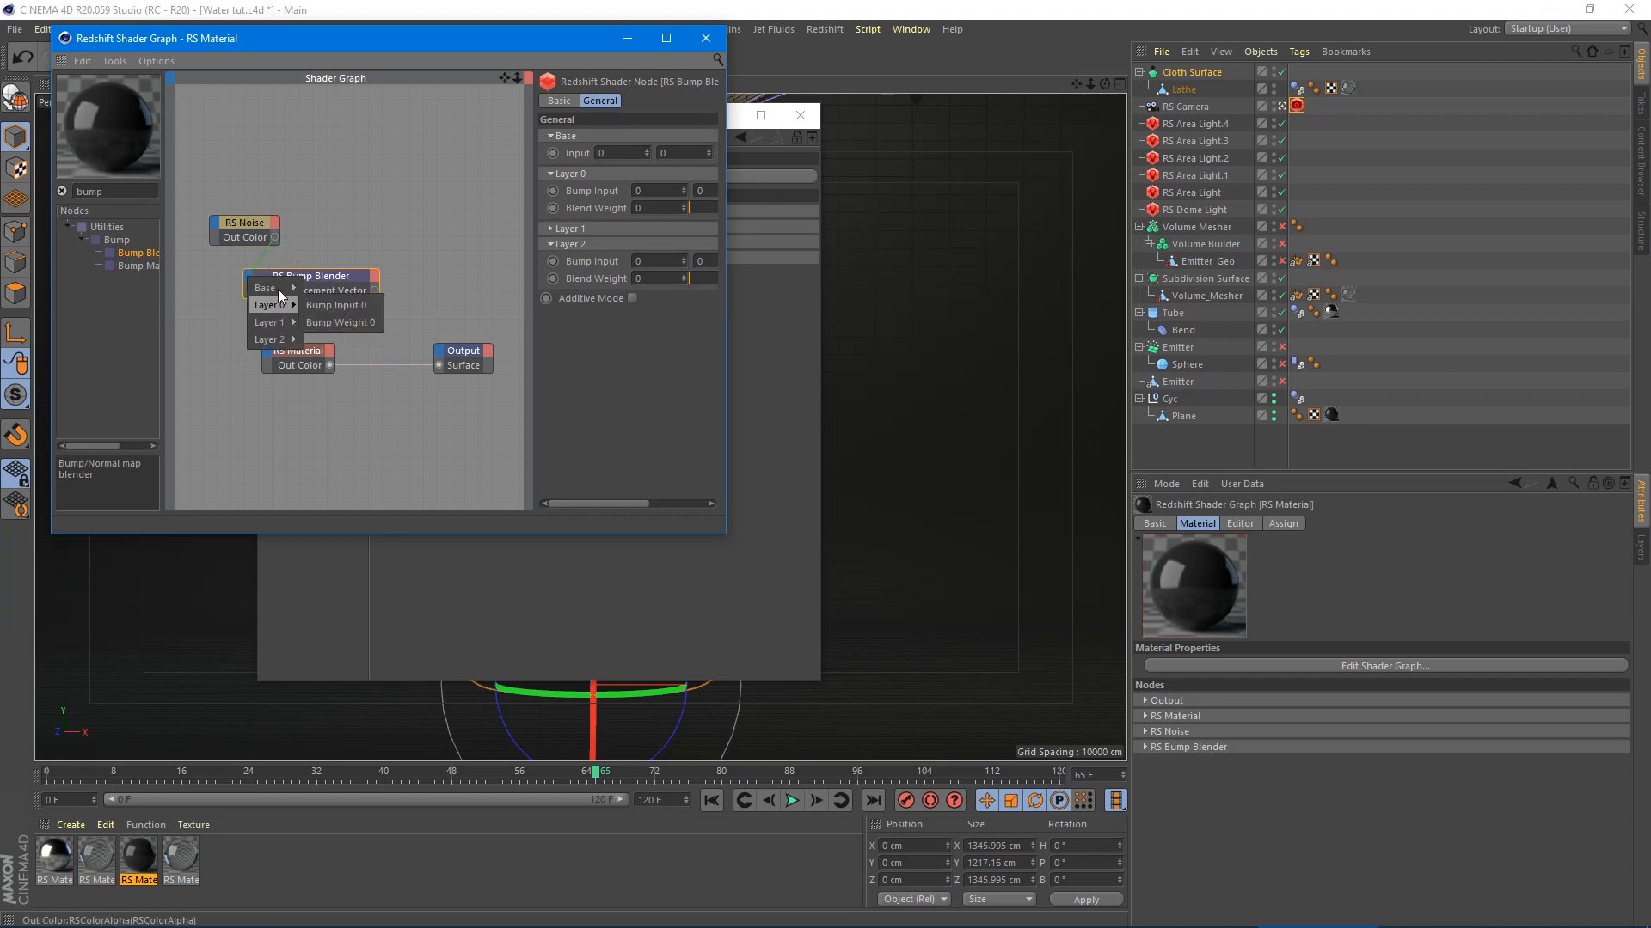
mouse_move(277, 289)
left_click(284, 246)
left_click(302, 273)
key("Delete")
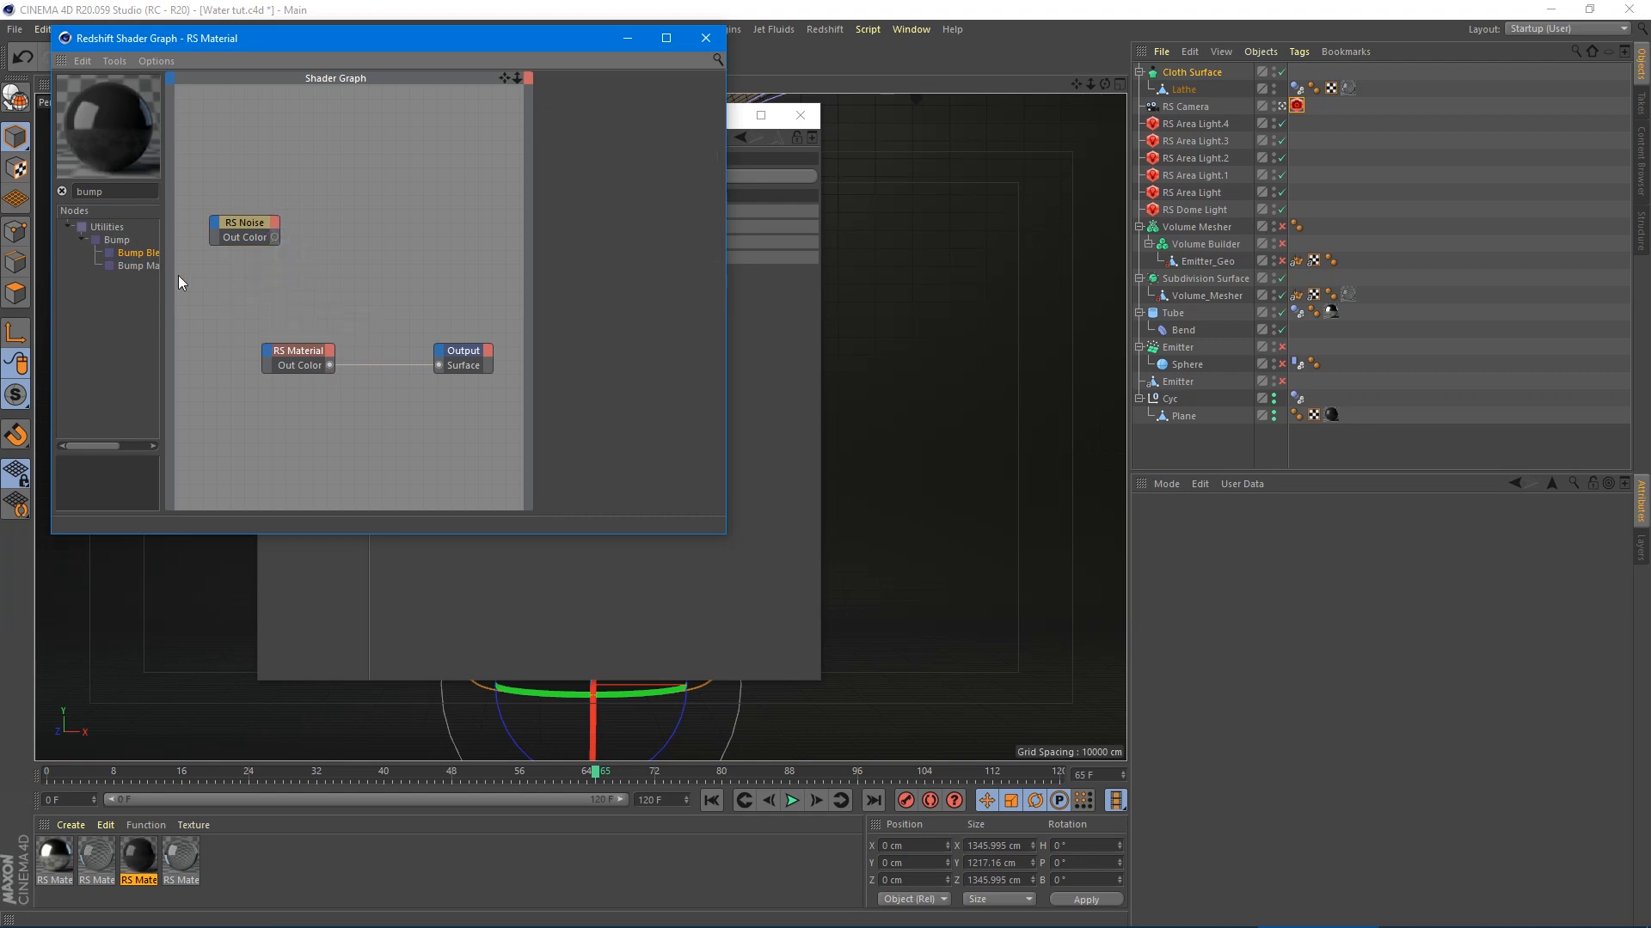
- Add a Bump Map node fed by the Noise node and connect its output to the RS Material's overall Bump Input
left_click_drag(148, 265, 226, 267)
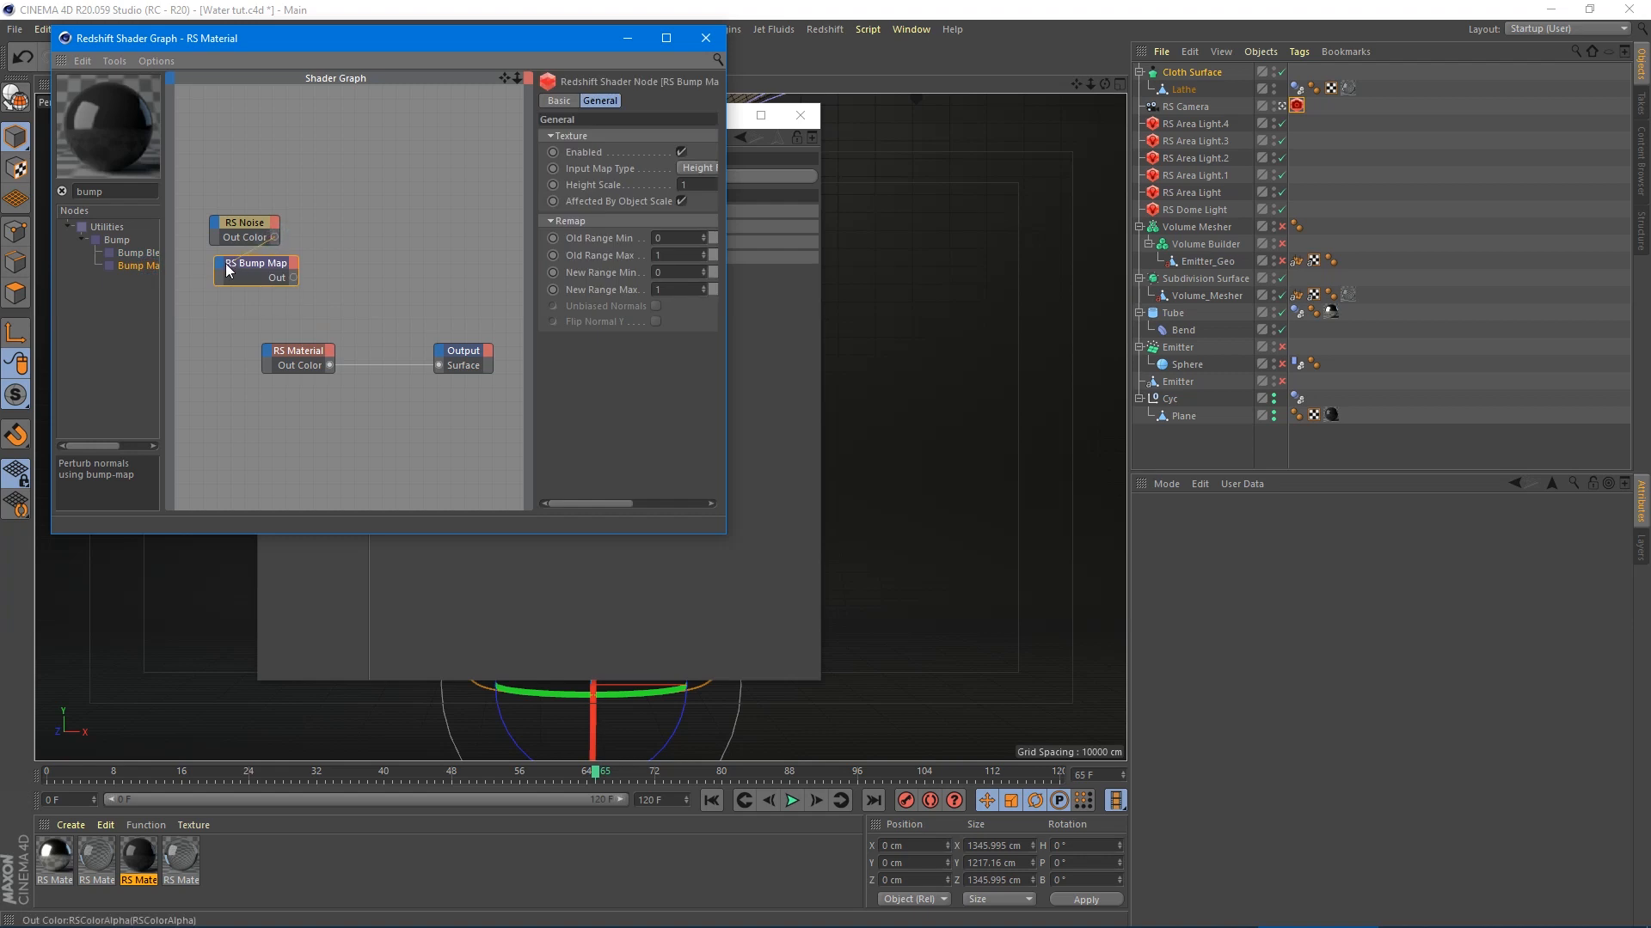
left_click(294, 294)
left_click_drag(266, 356, 267, 356)
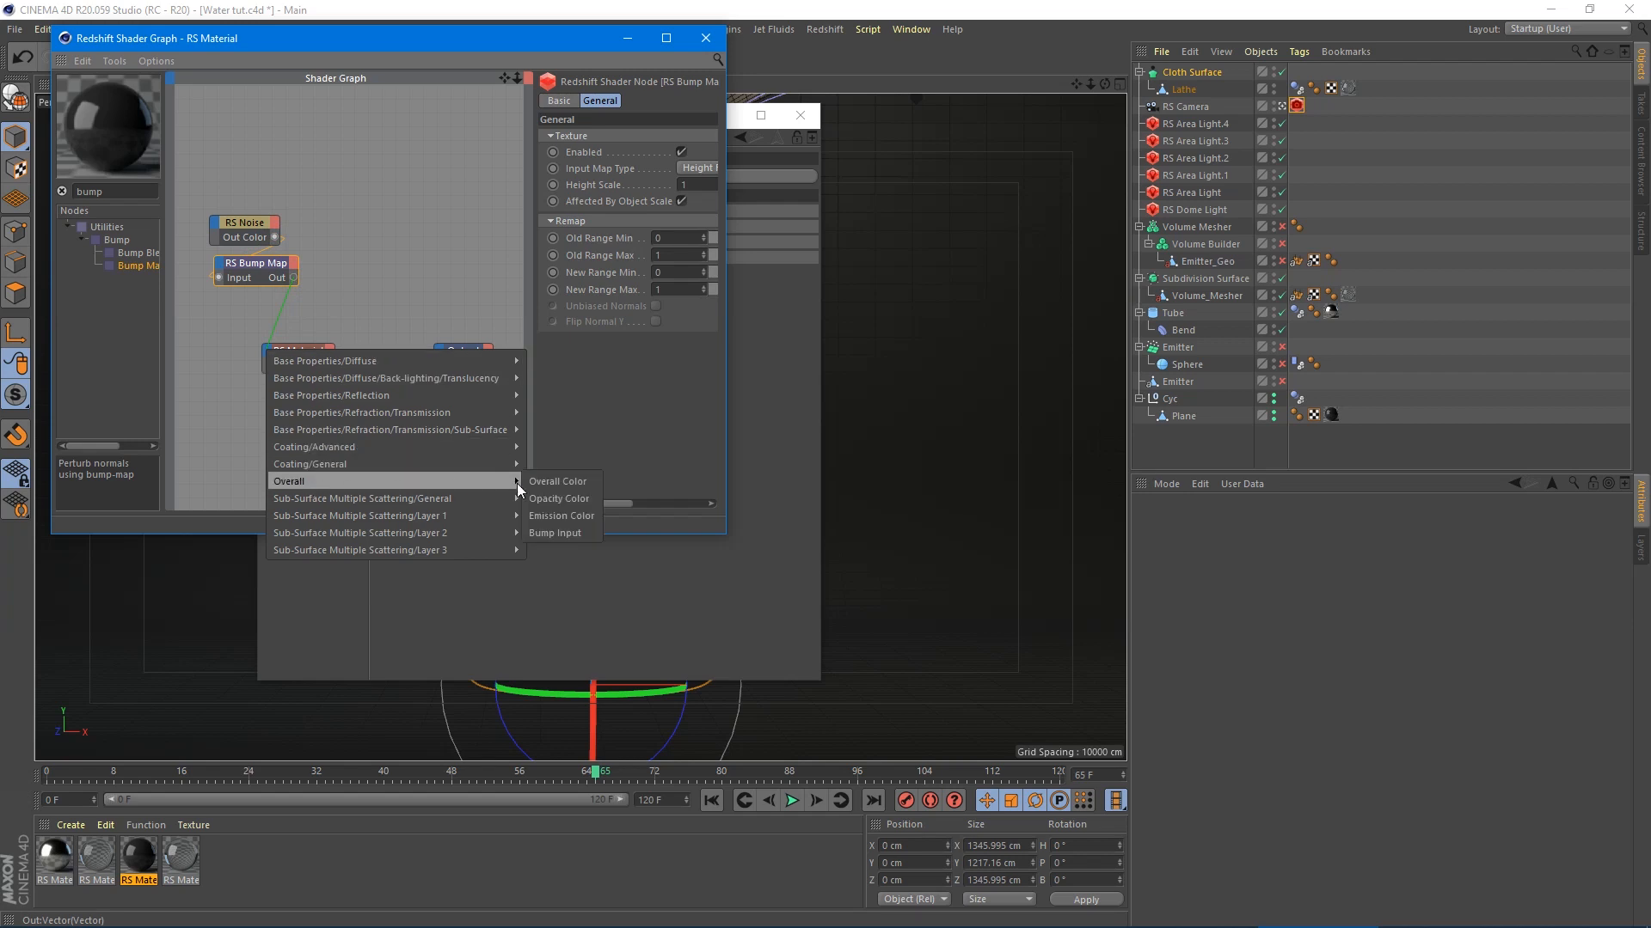
mouse_move(482, 481)
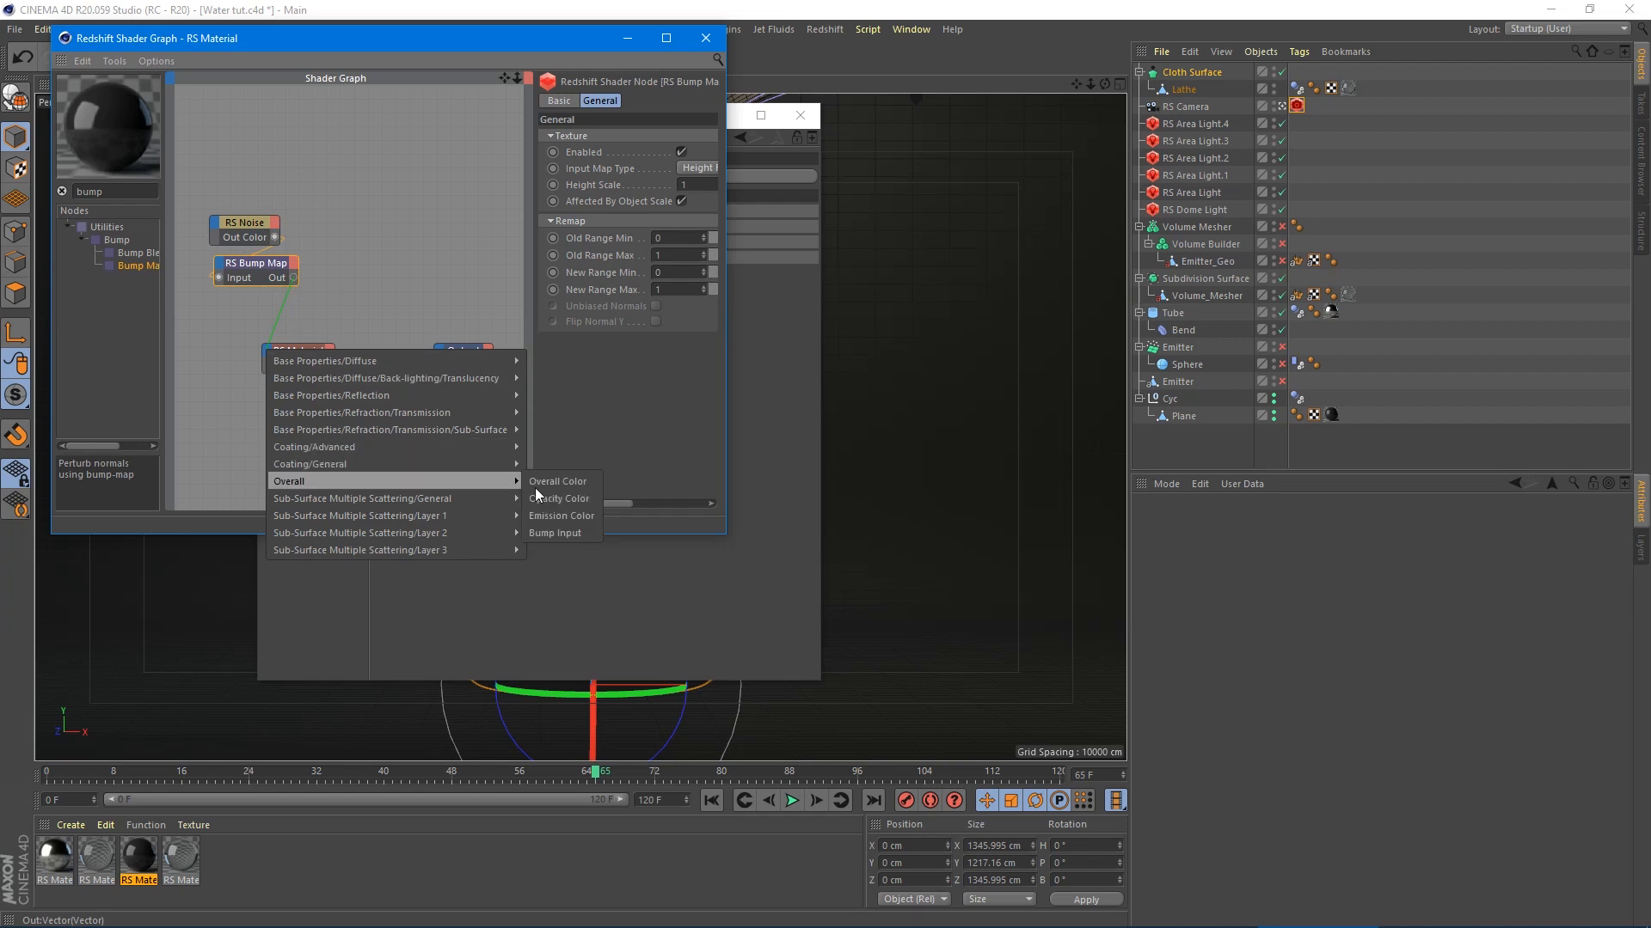
left_click(563, 533)
left_click(706, 38)
- Reopen the backdrop material's shader graph and review the Noise node's coordinate scale settings
left_click(619, 176)
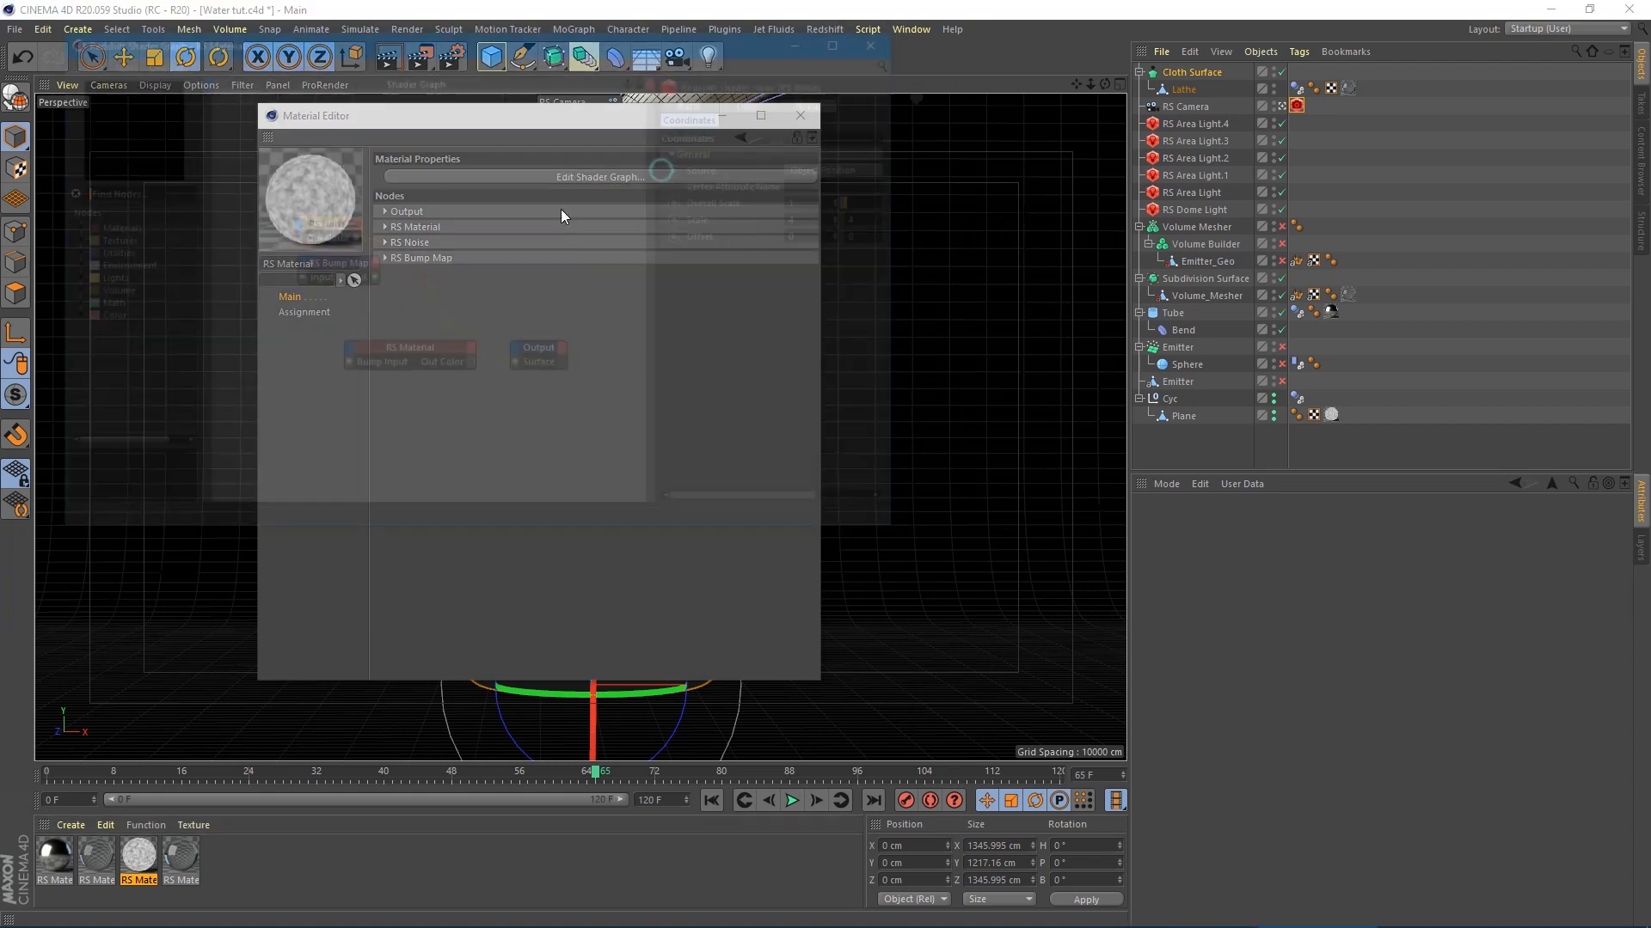
left_click_drag(470, 364, 517, 364)
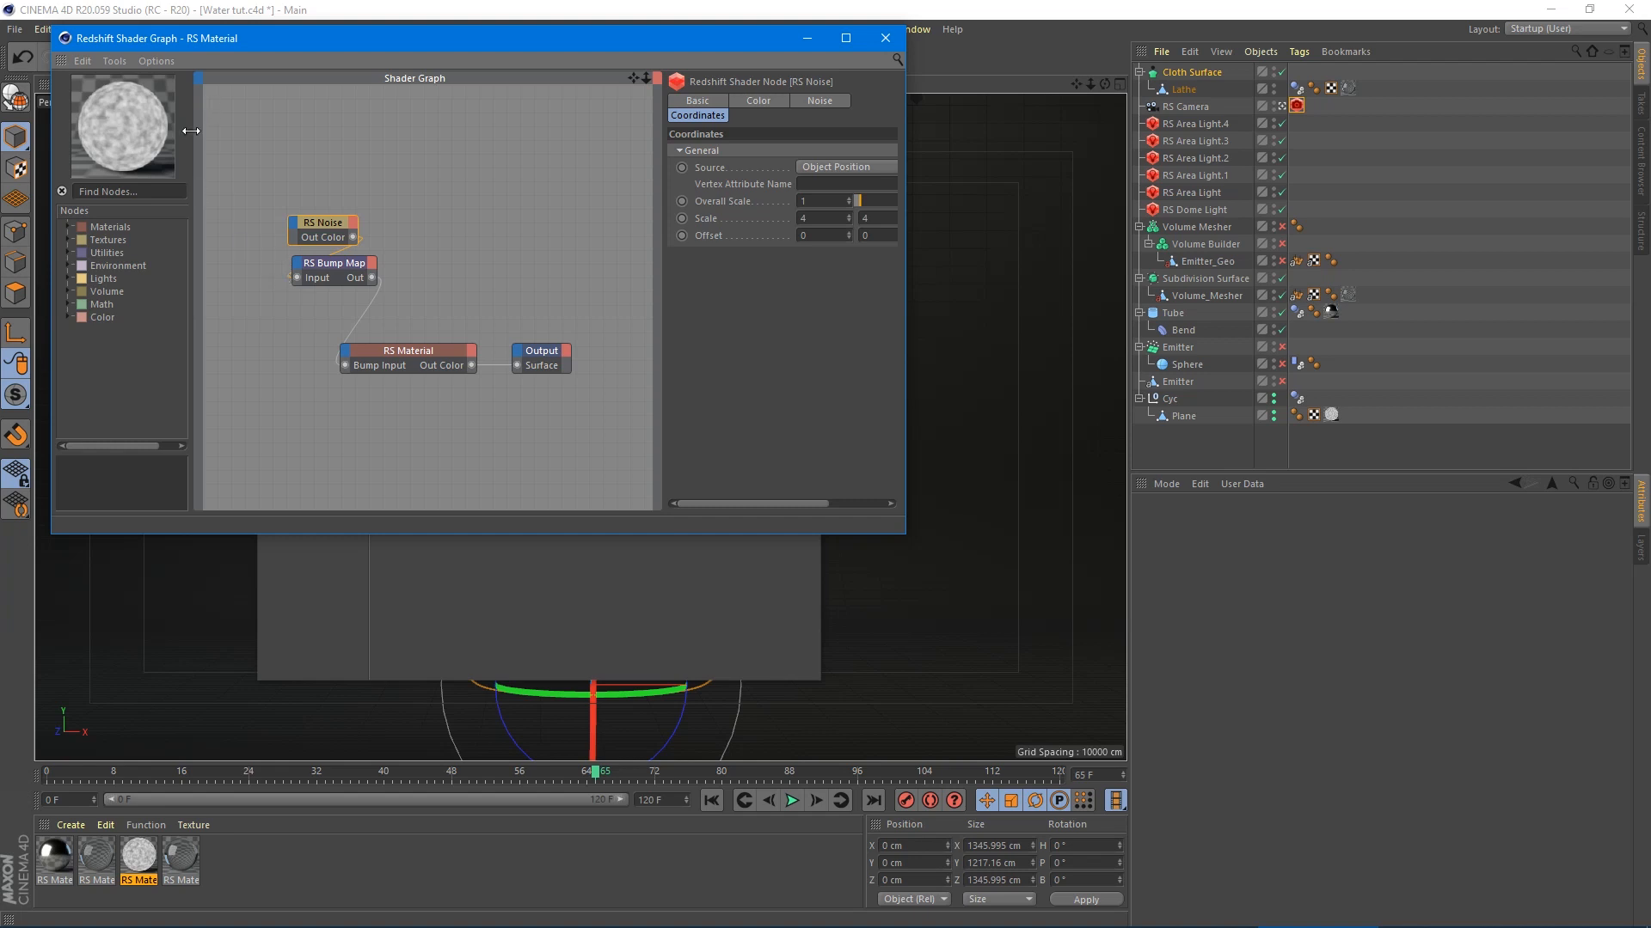
left_click(894, 38)
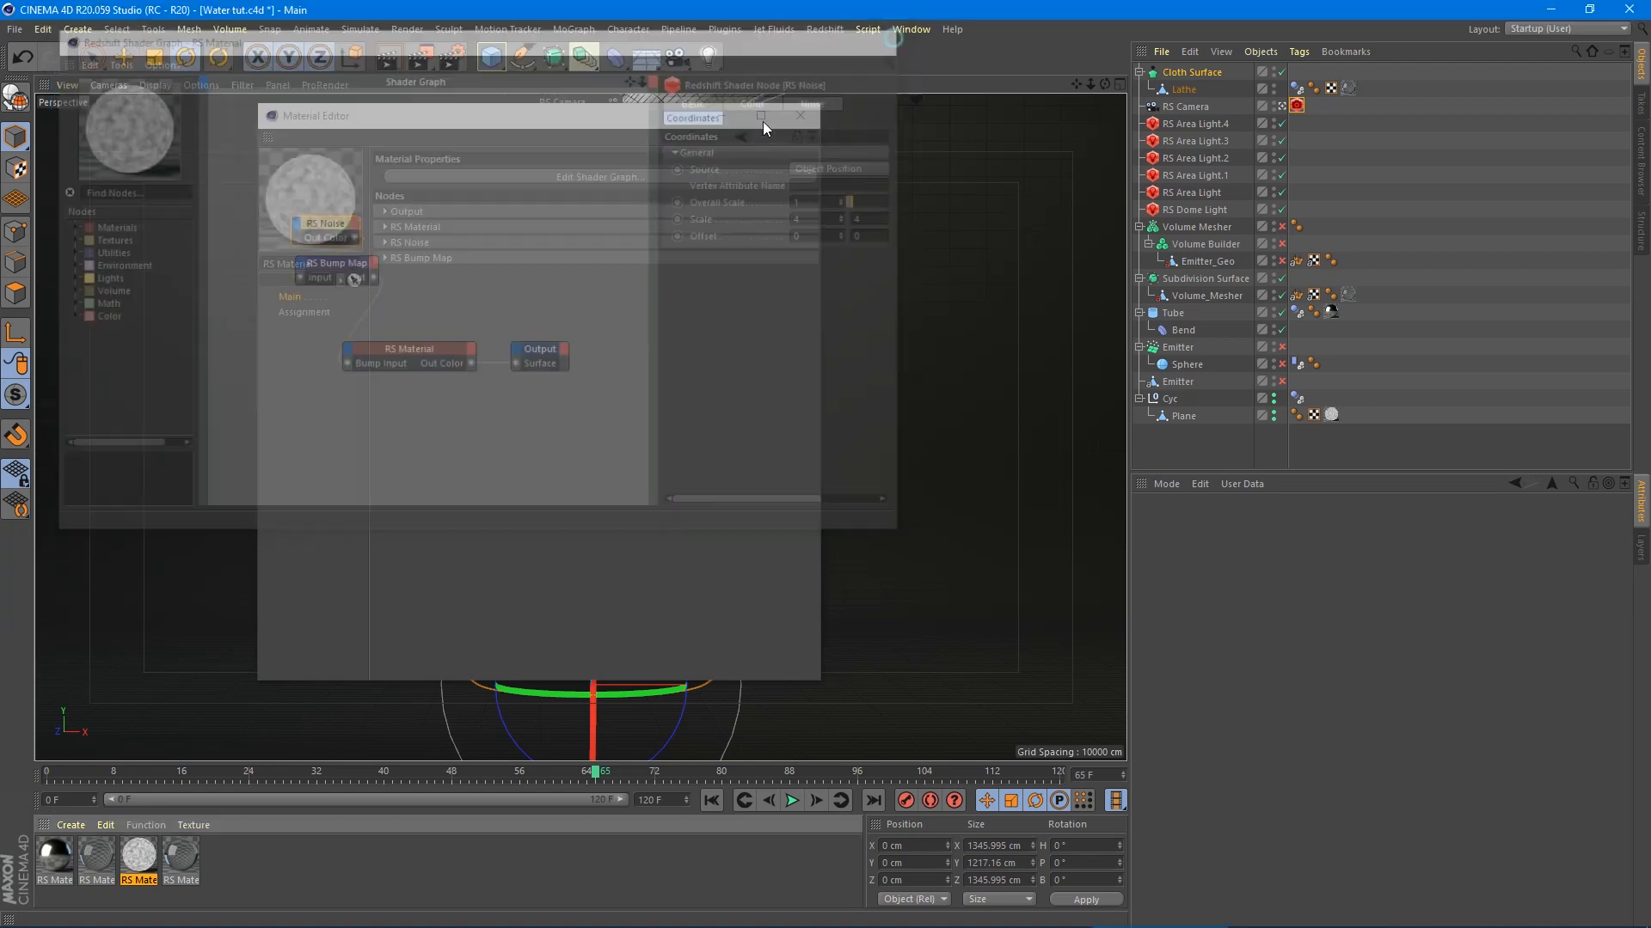
left_click(803, 113)
- Render the RS Camera view in Redshift RenderView to check the dark, bumpy backdrop
left_click(845, 28)
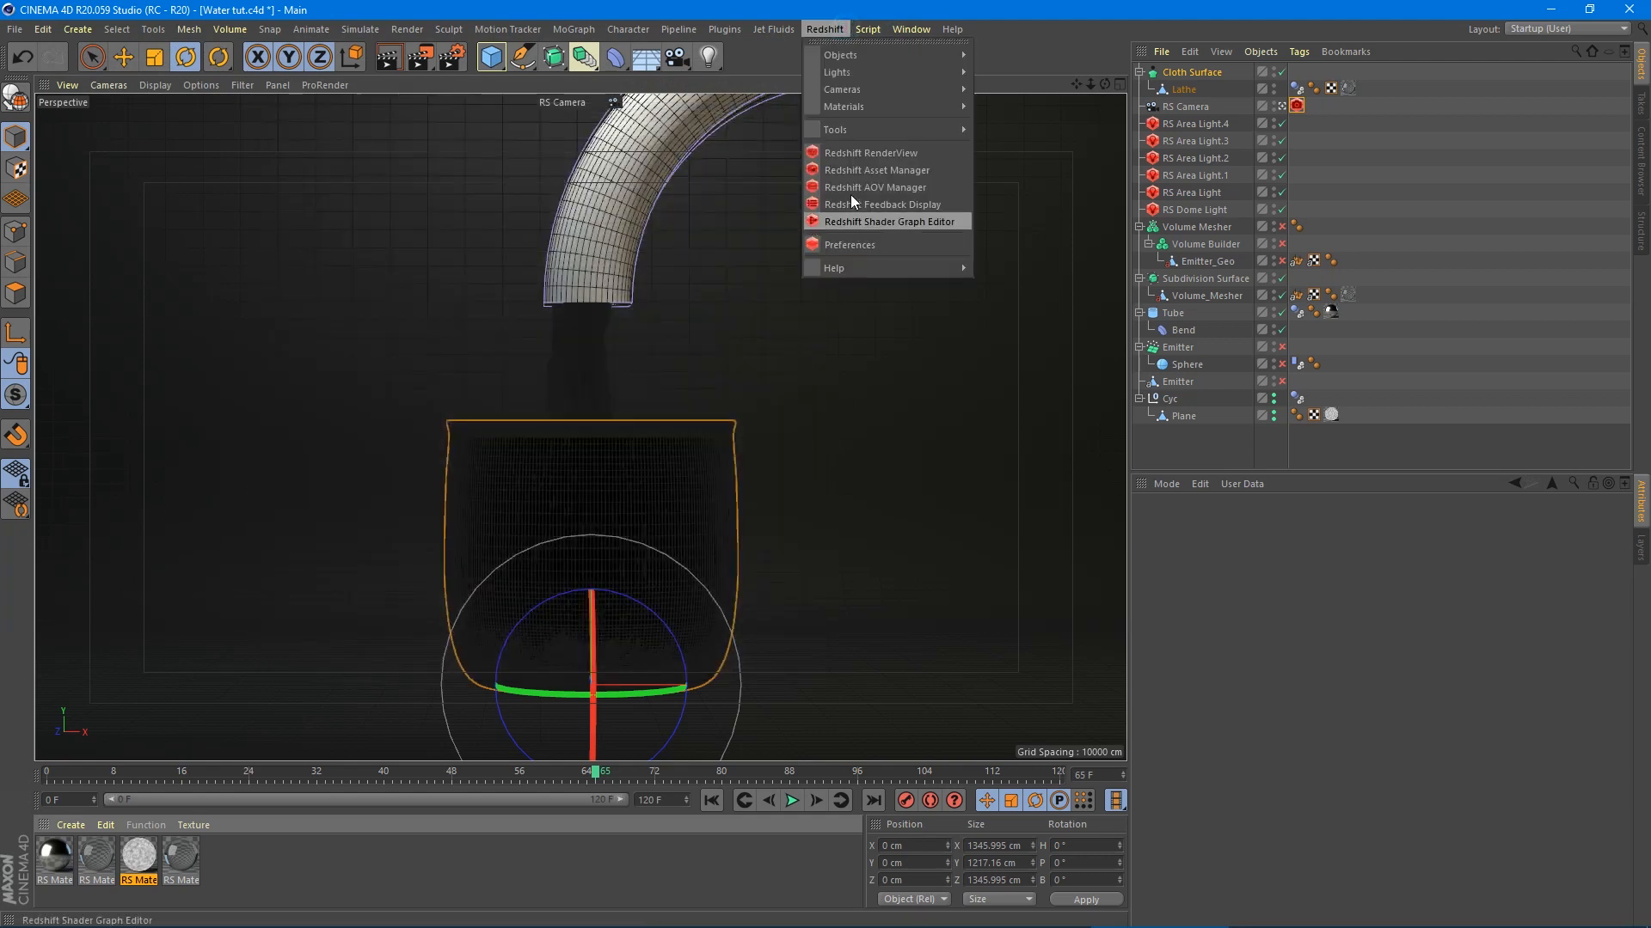
left_click(863, 141)
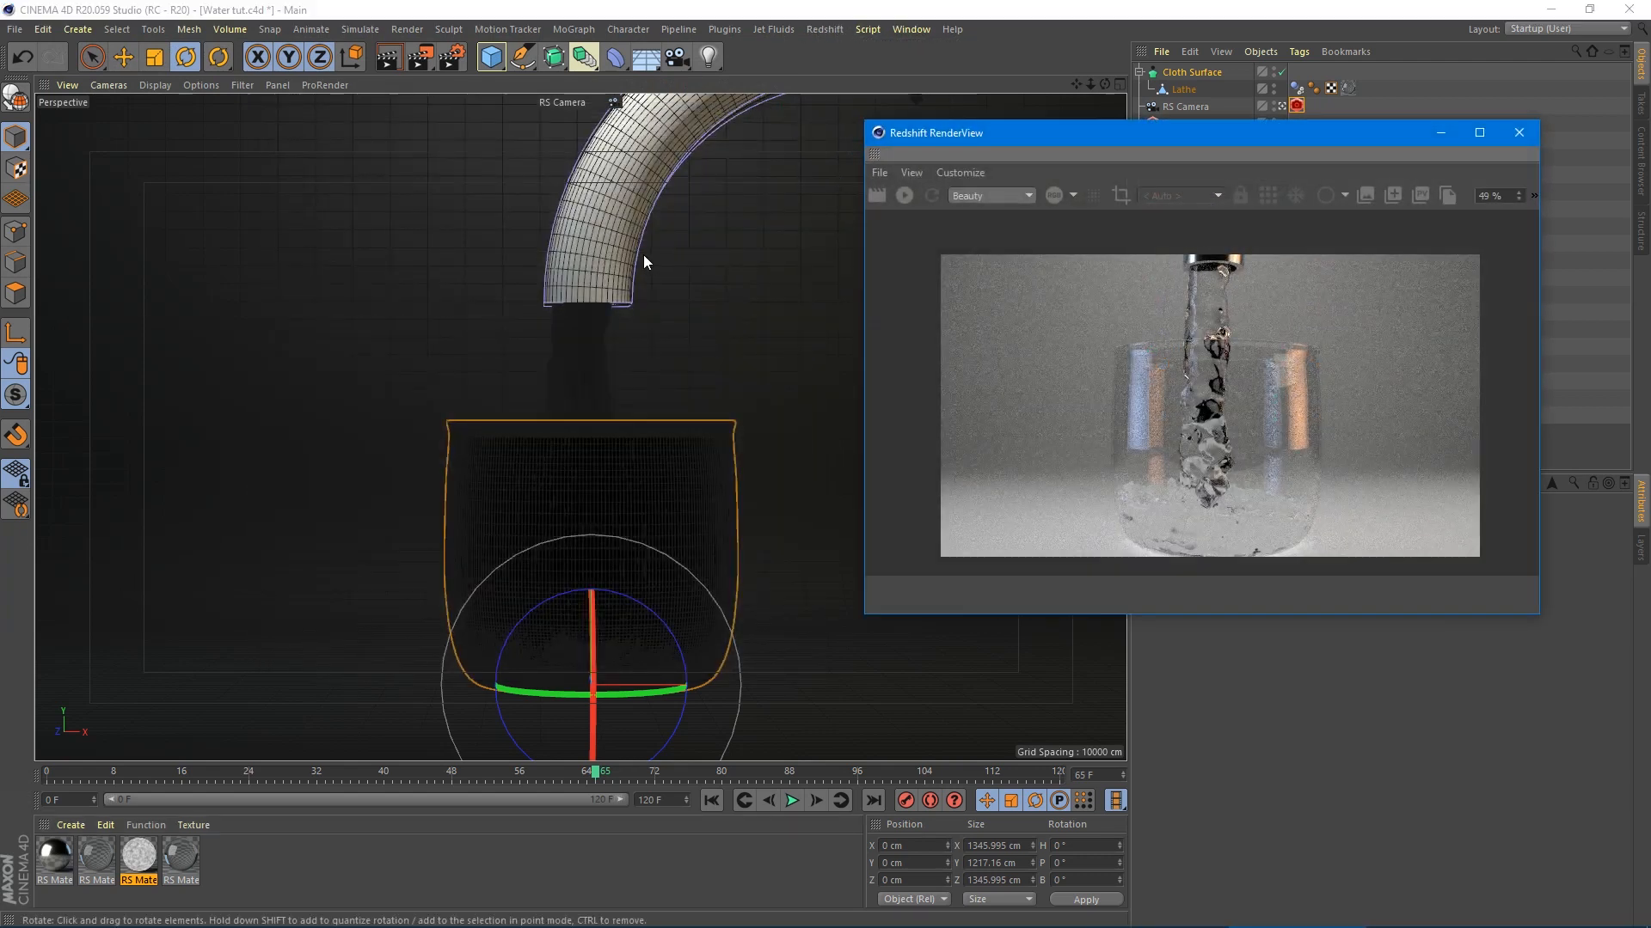
left_click(904, 196)
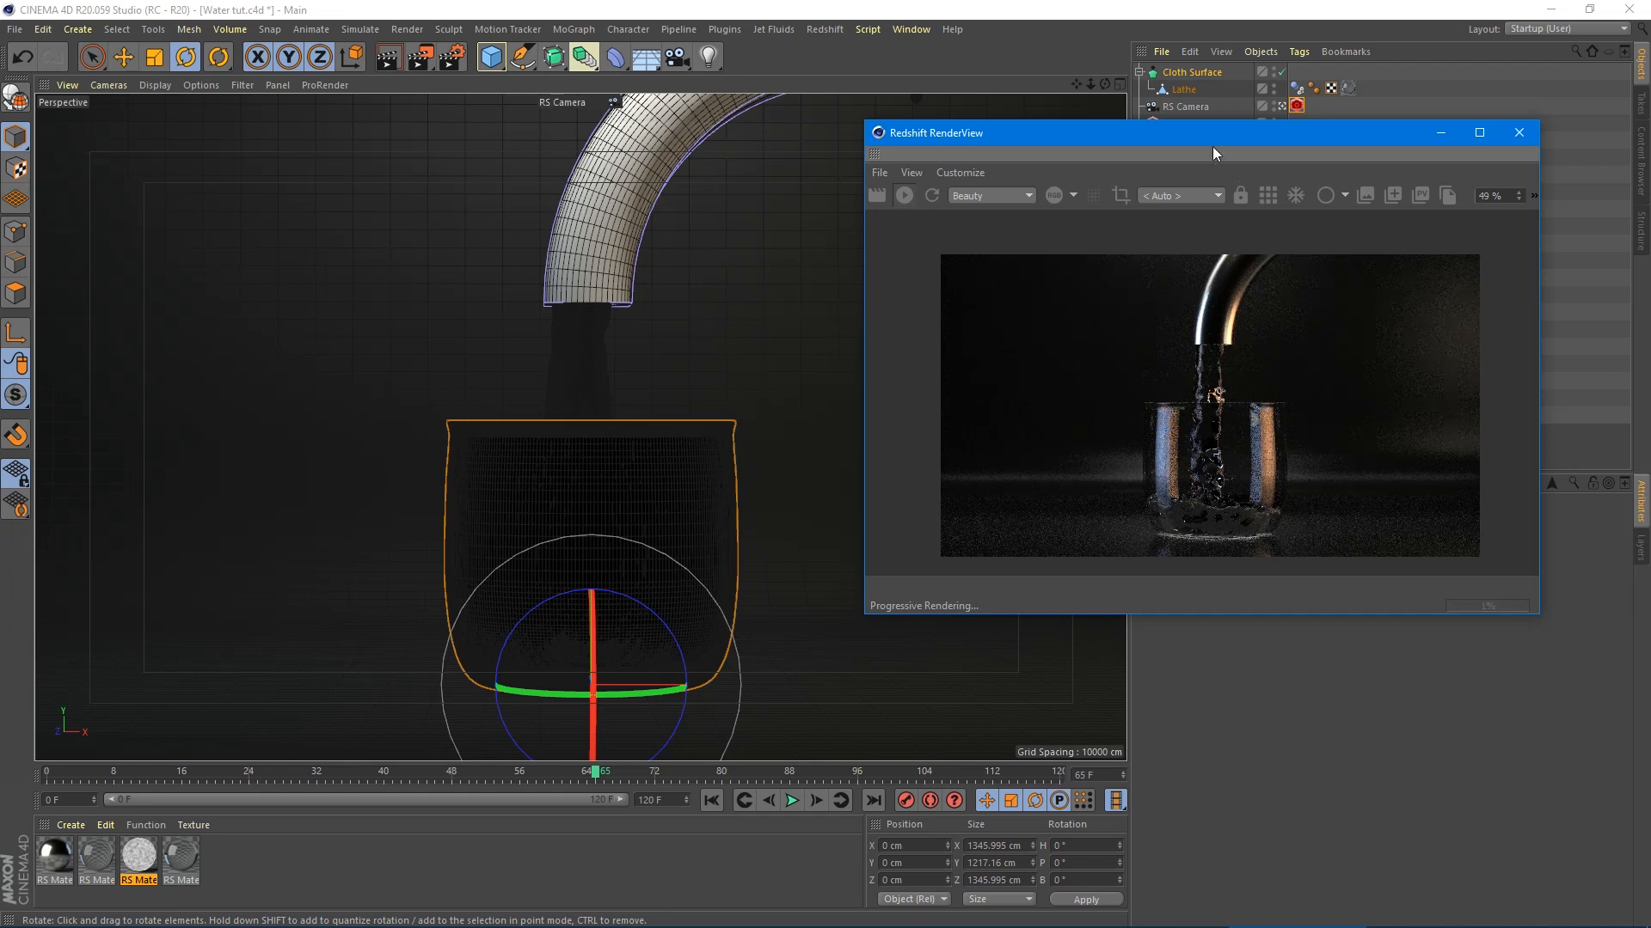
- Set the overhead RS Area Light's intensity multiplier to 5
left_click_drag(1212, 148, 658, 187)
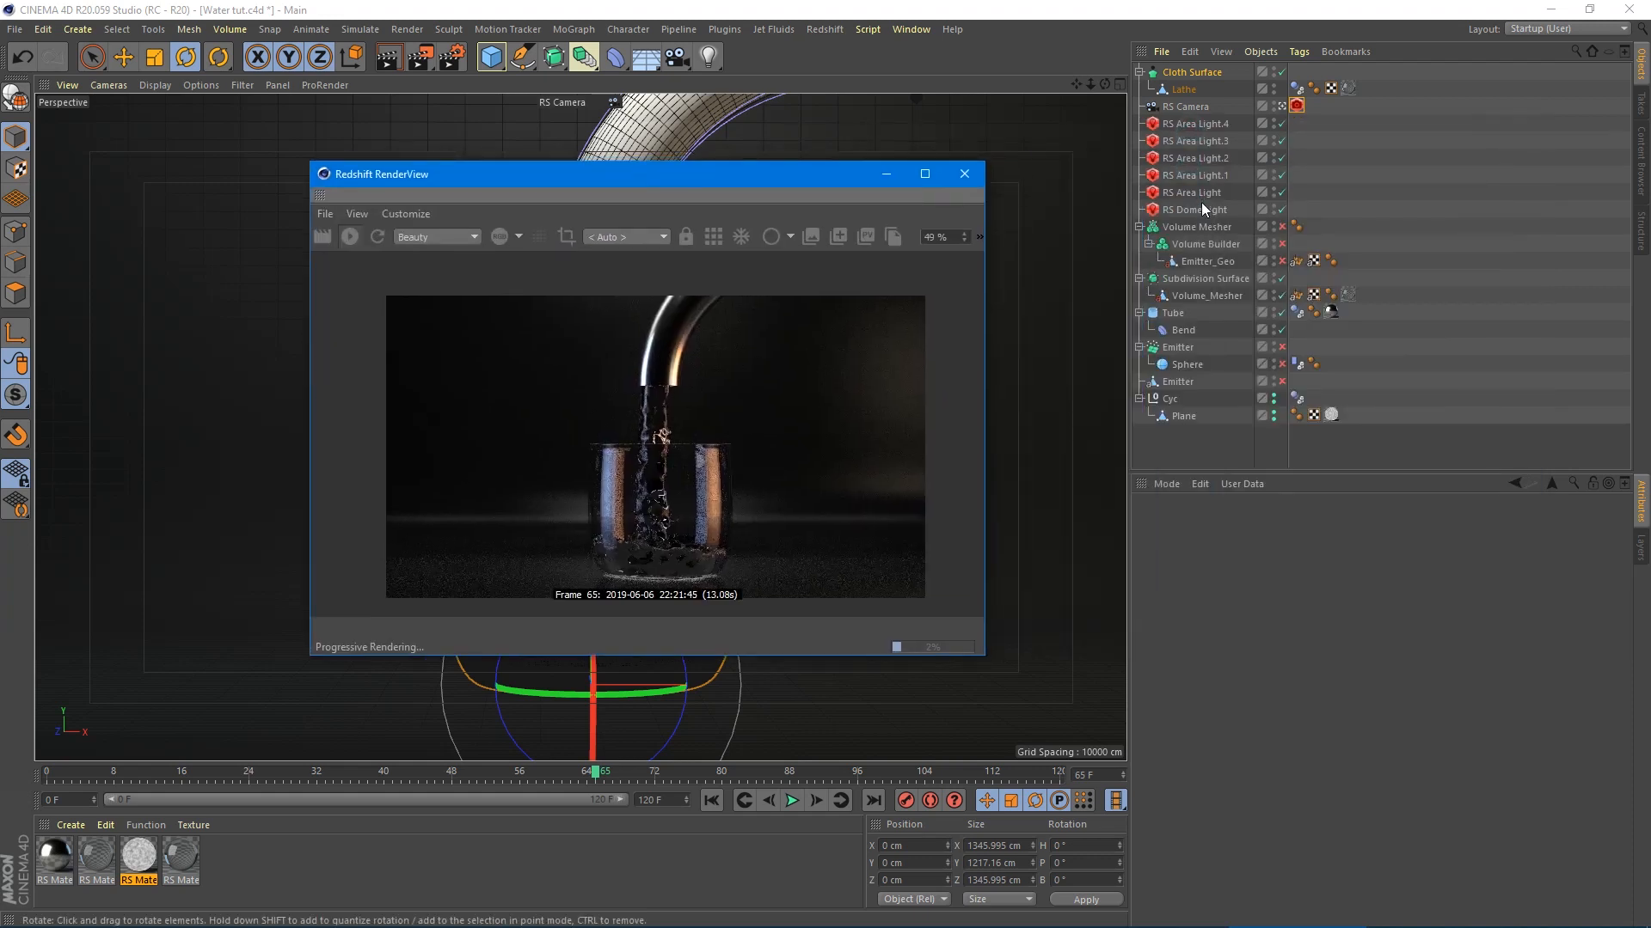
left_click(1199, 196)
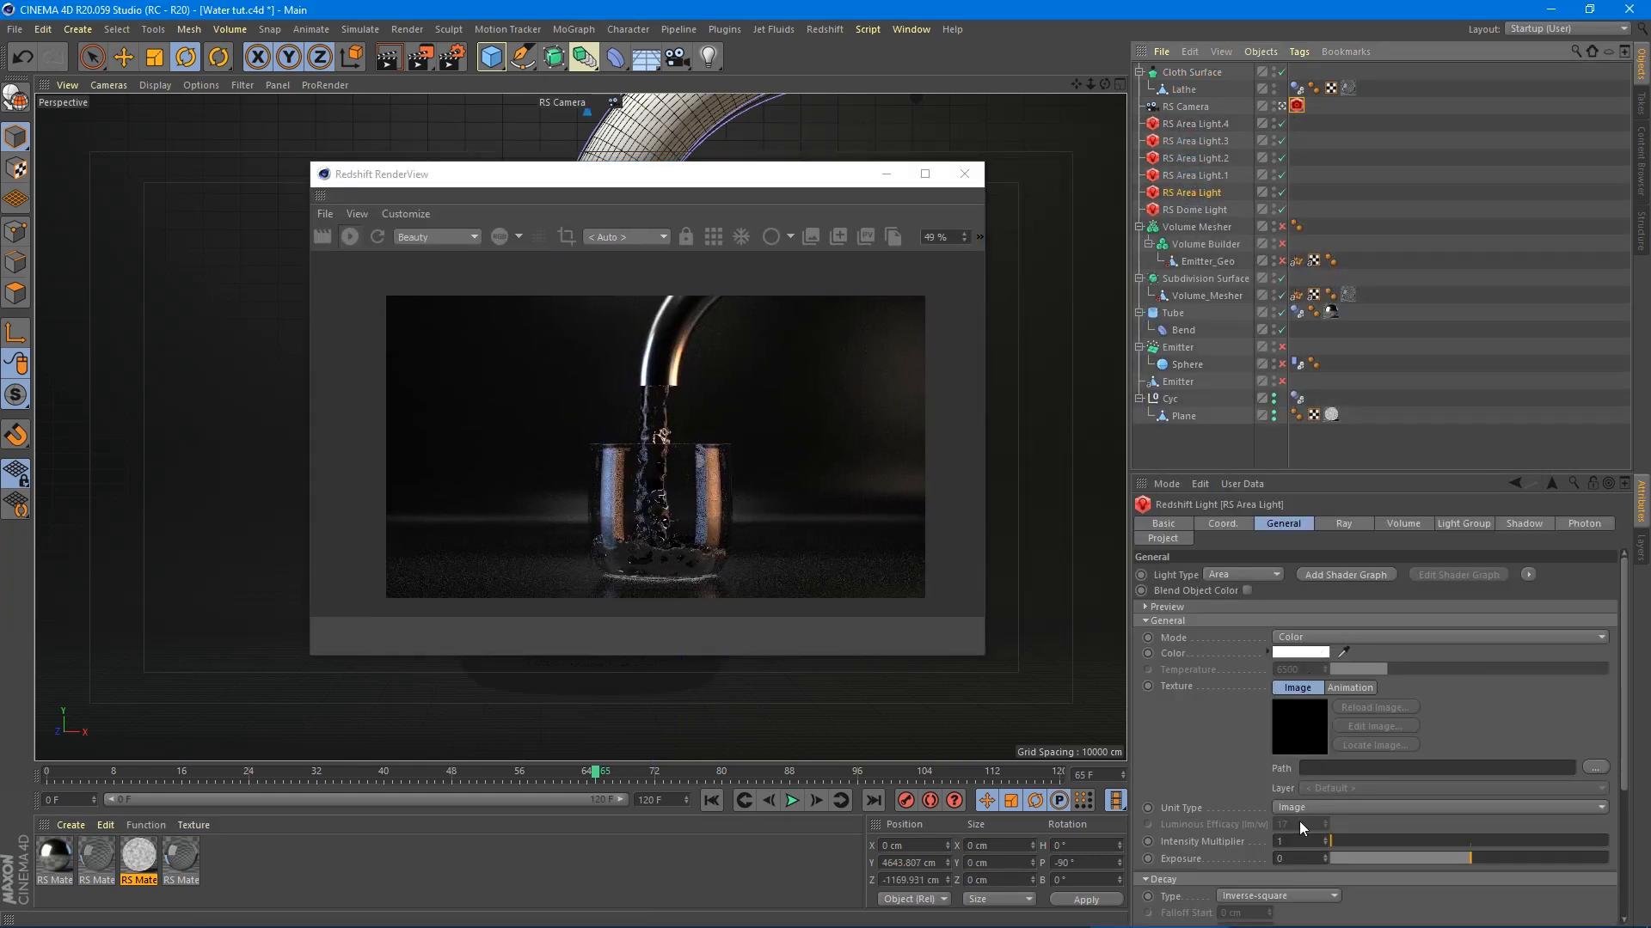
double_click(1287, 841)
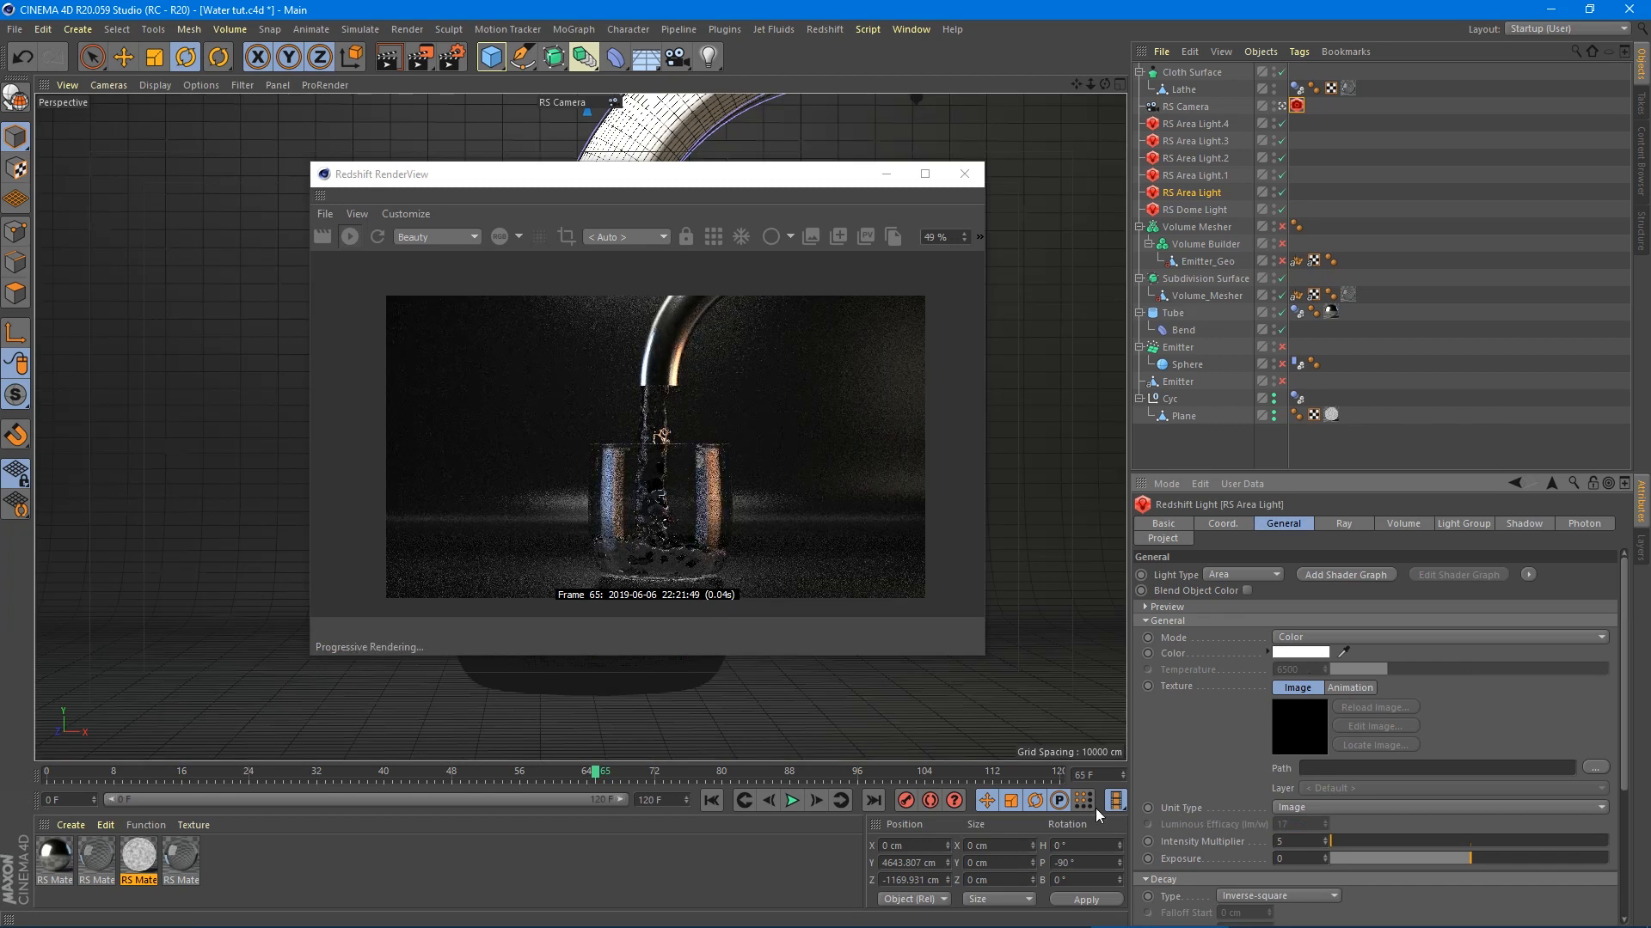
- Soften the backdrop material's reflection by setting its weight to 0.474 and its roughness to 0.578
double_click(56, 858)
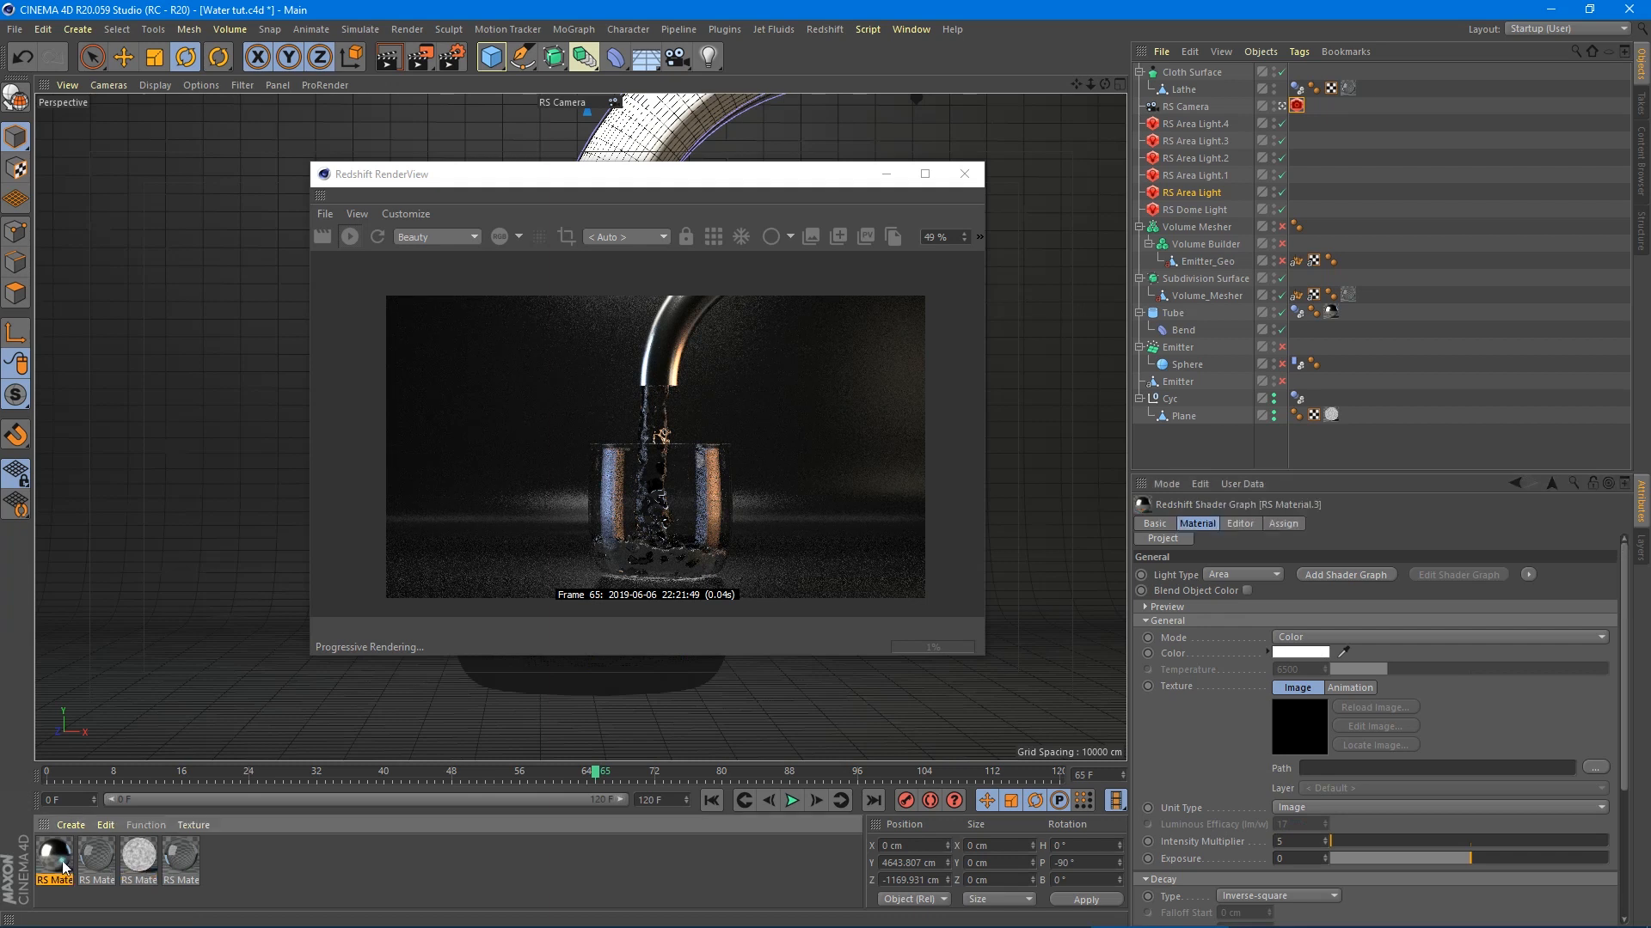
left_click(137, 858)
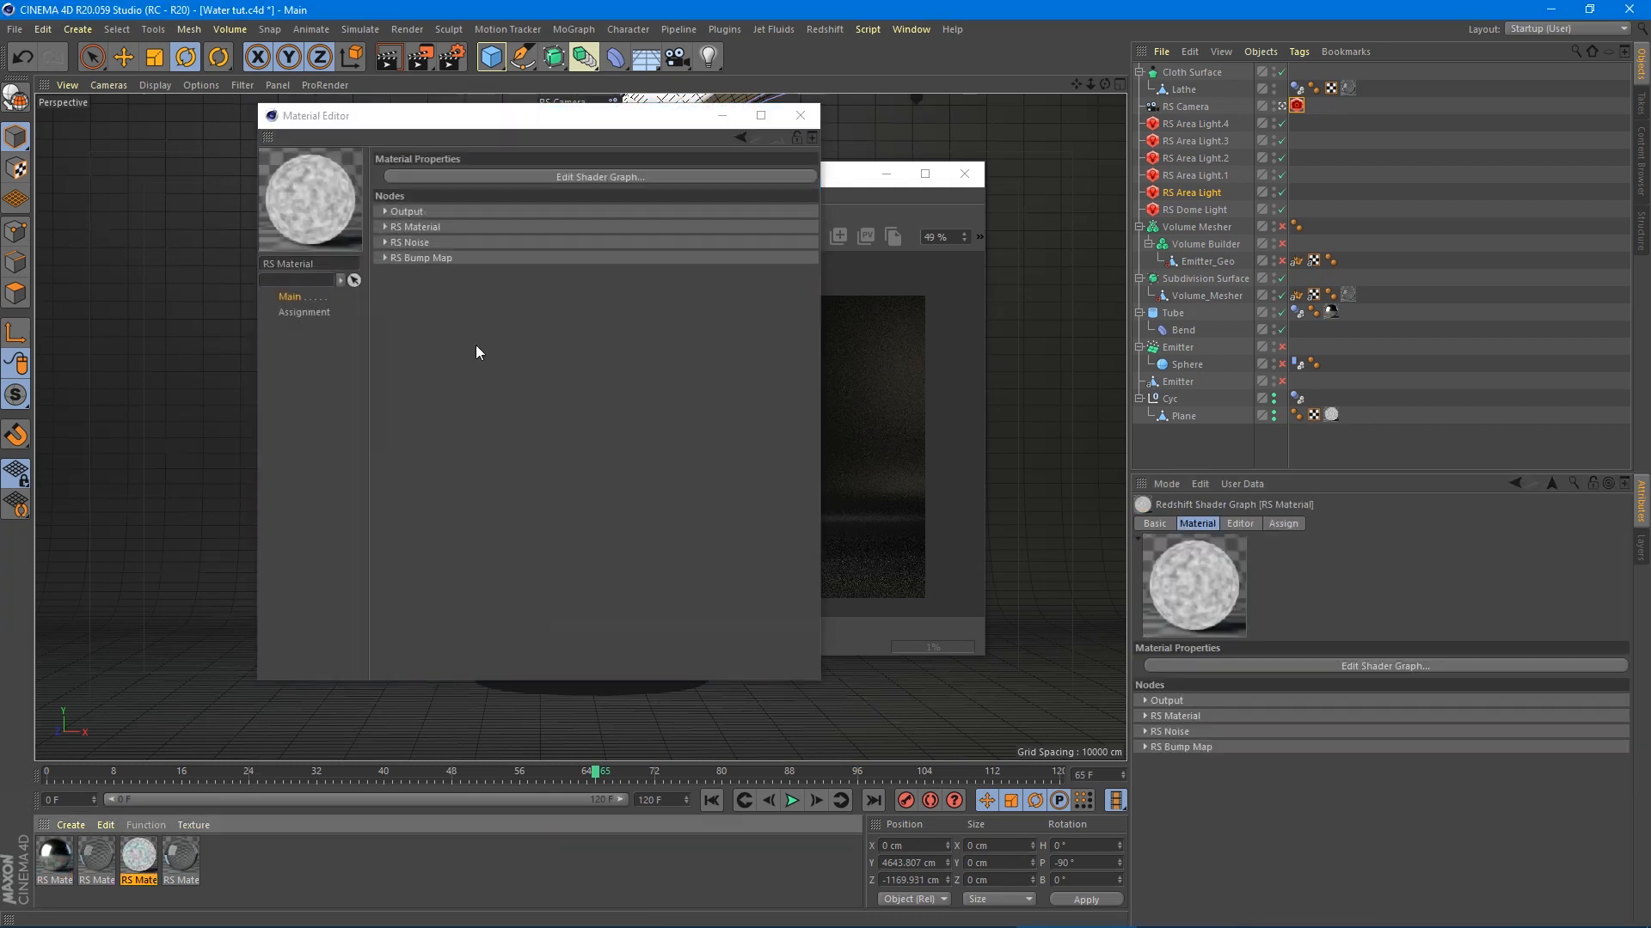
left_click(800, 115)
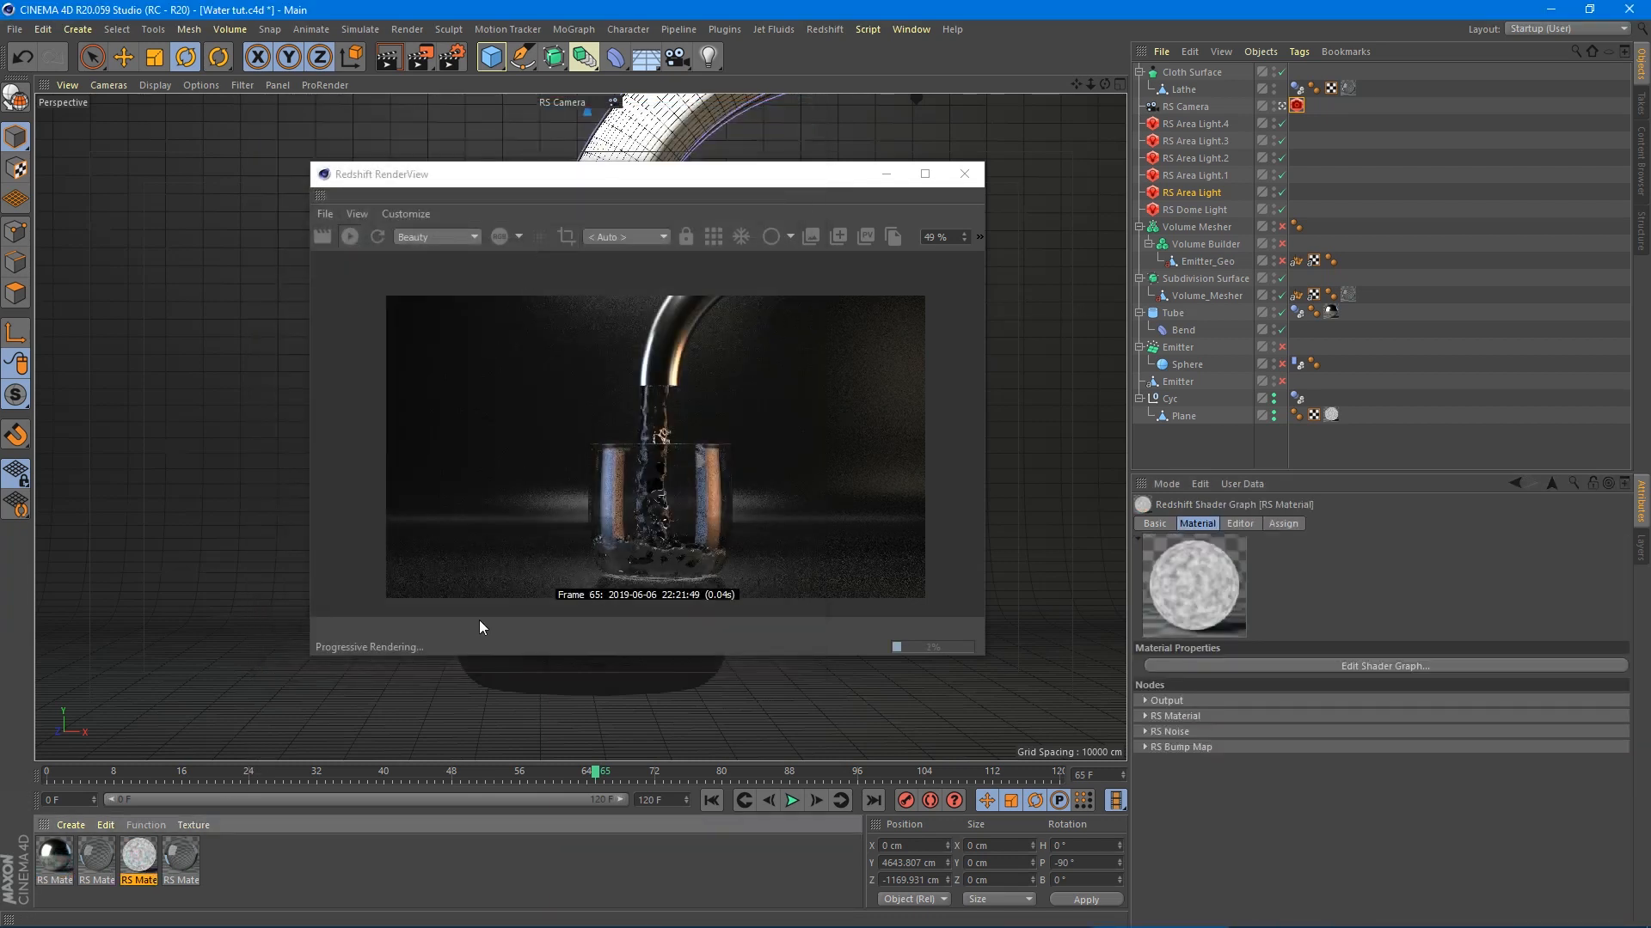
left_click(1191, 666)
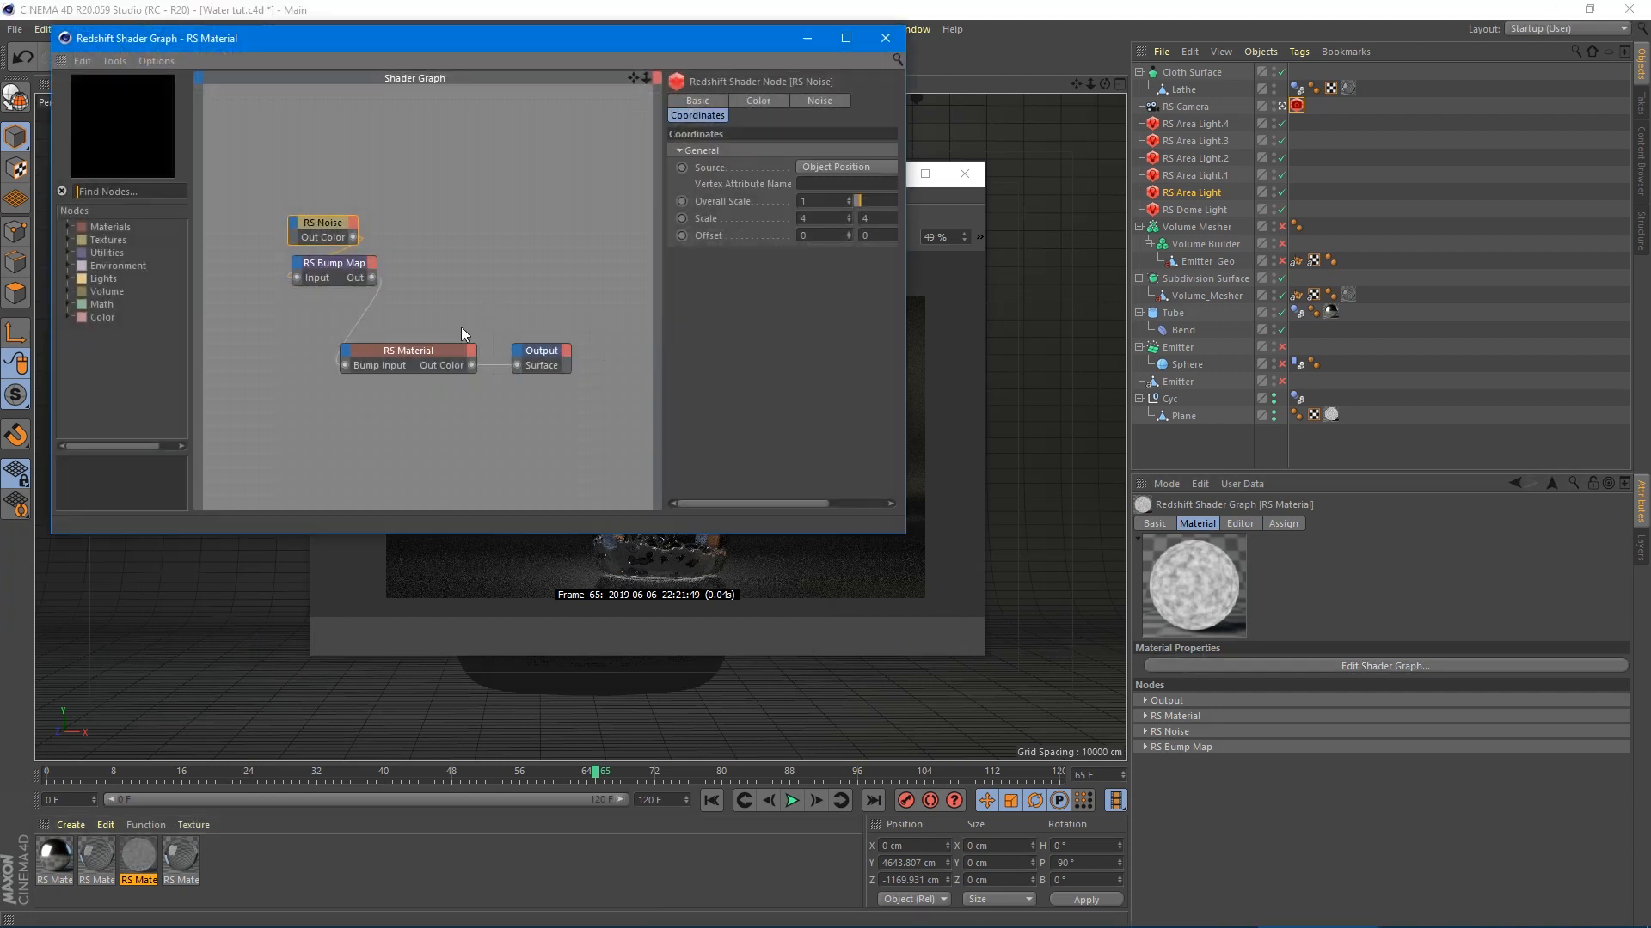
left_click(394, 353)
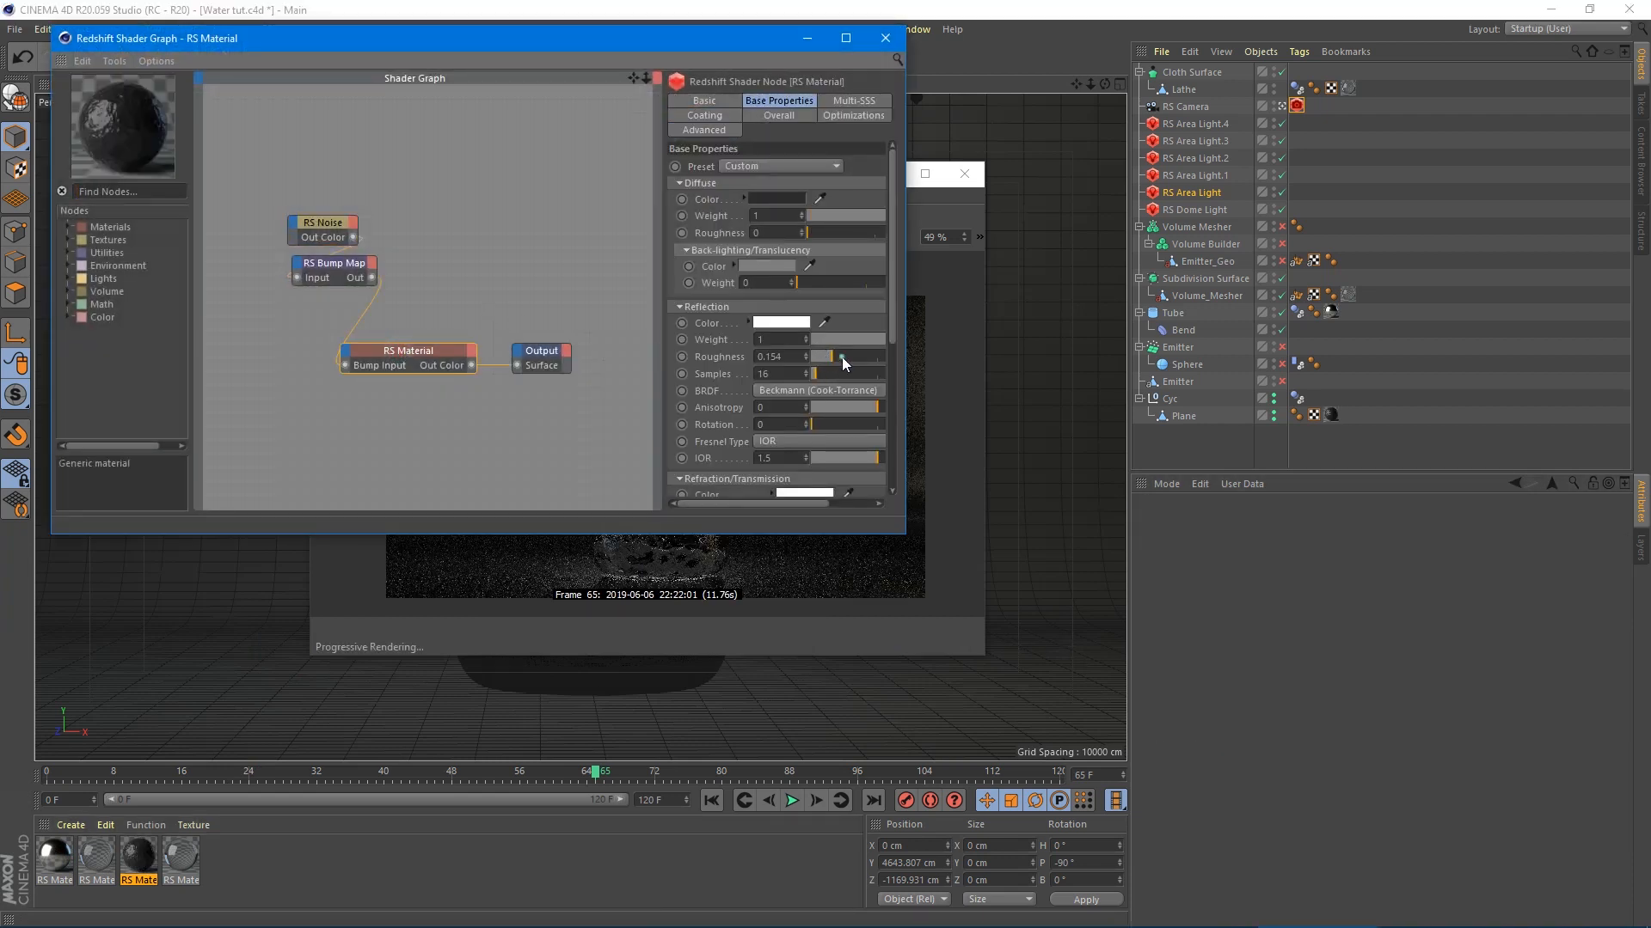
left_click_drag(842, 357, 870, 338)
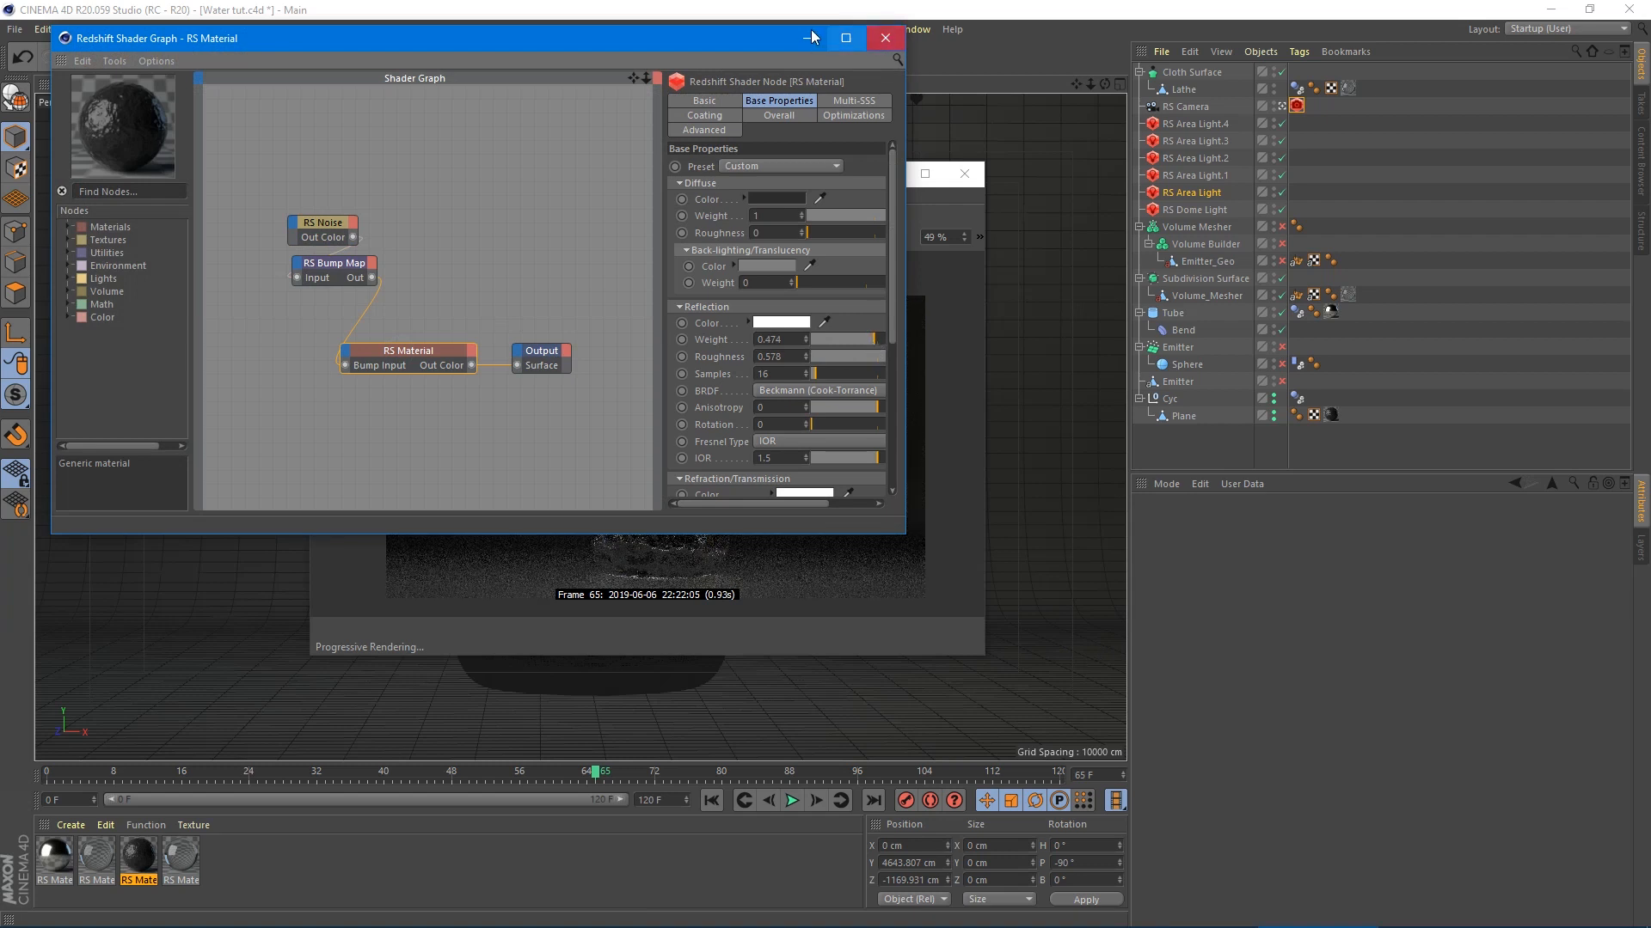
left_click(957, 210)
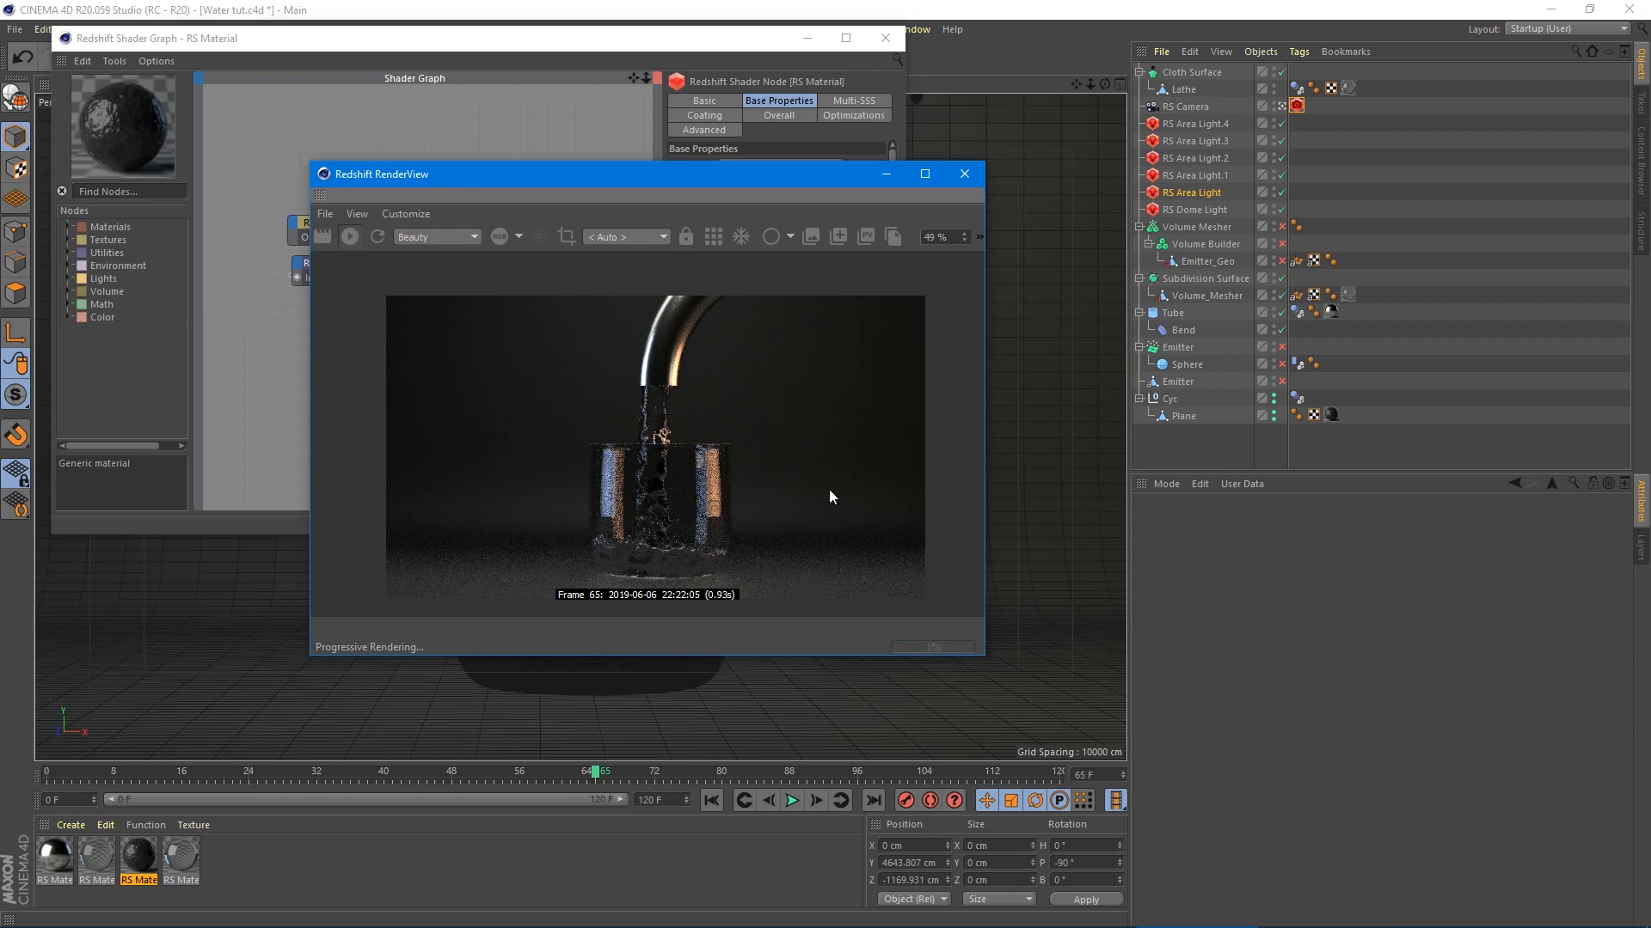
left_click(880, 40)
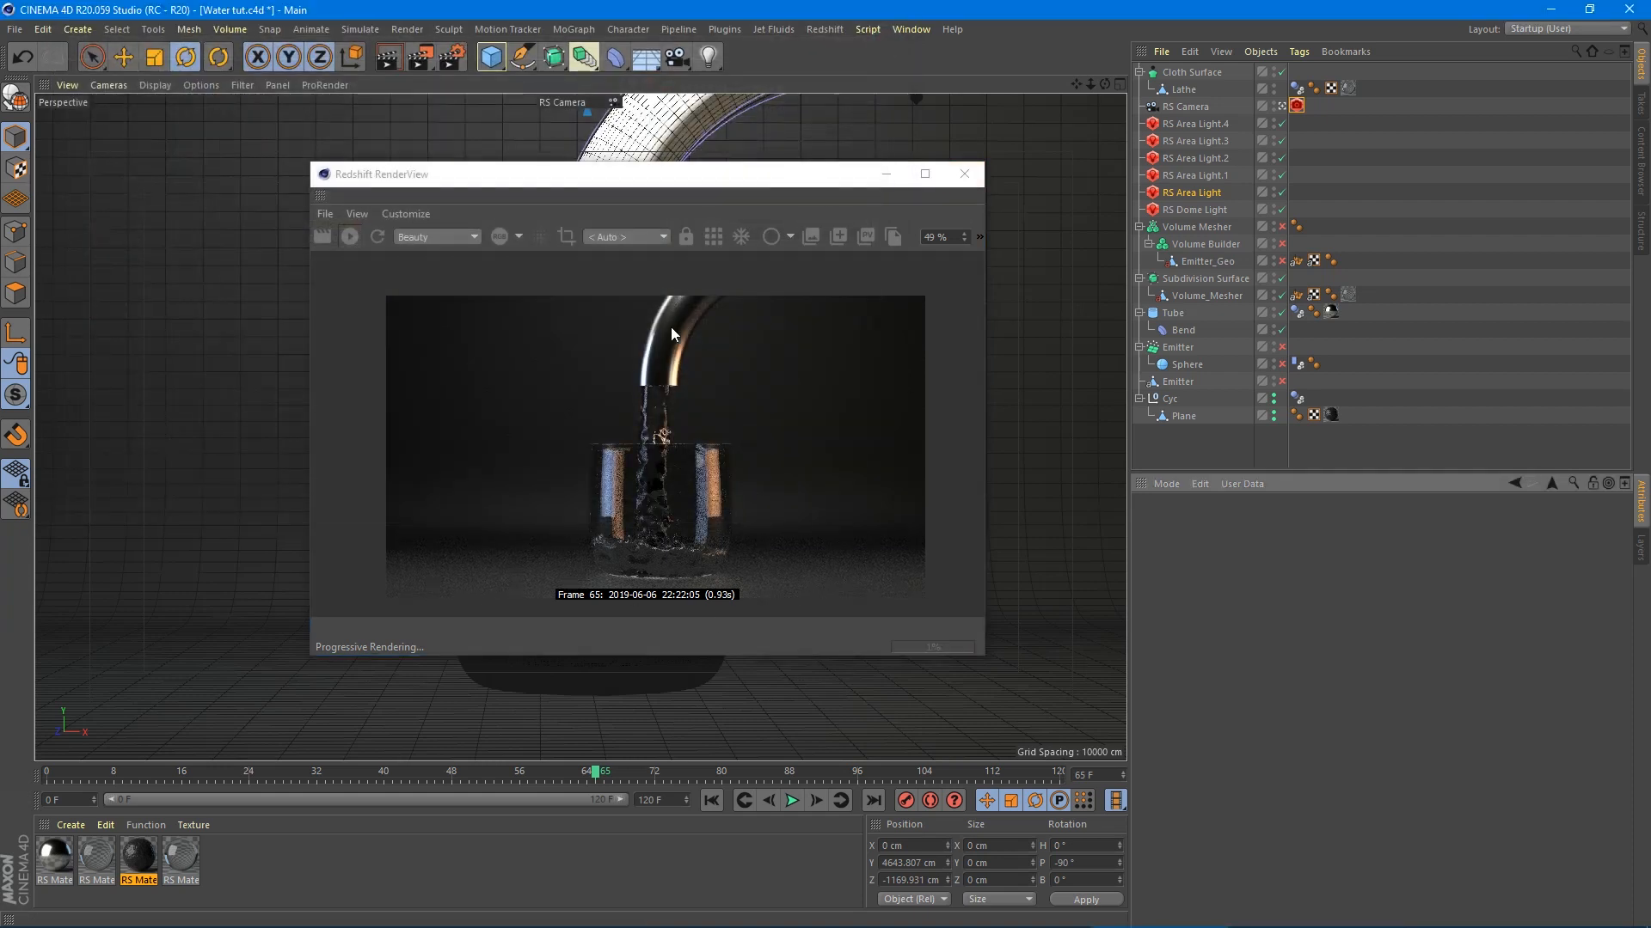
- Add another Redshift area light to the scene
left_click_drag(723, 174, 1081, 193)
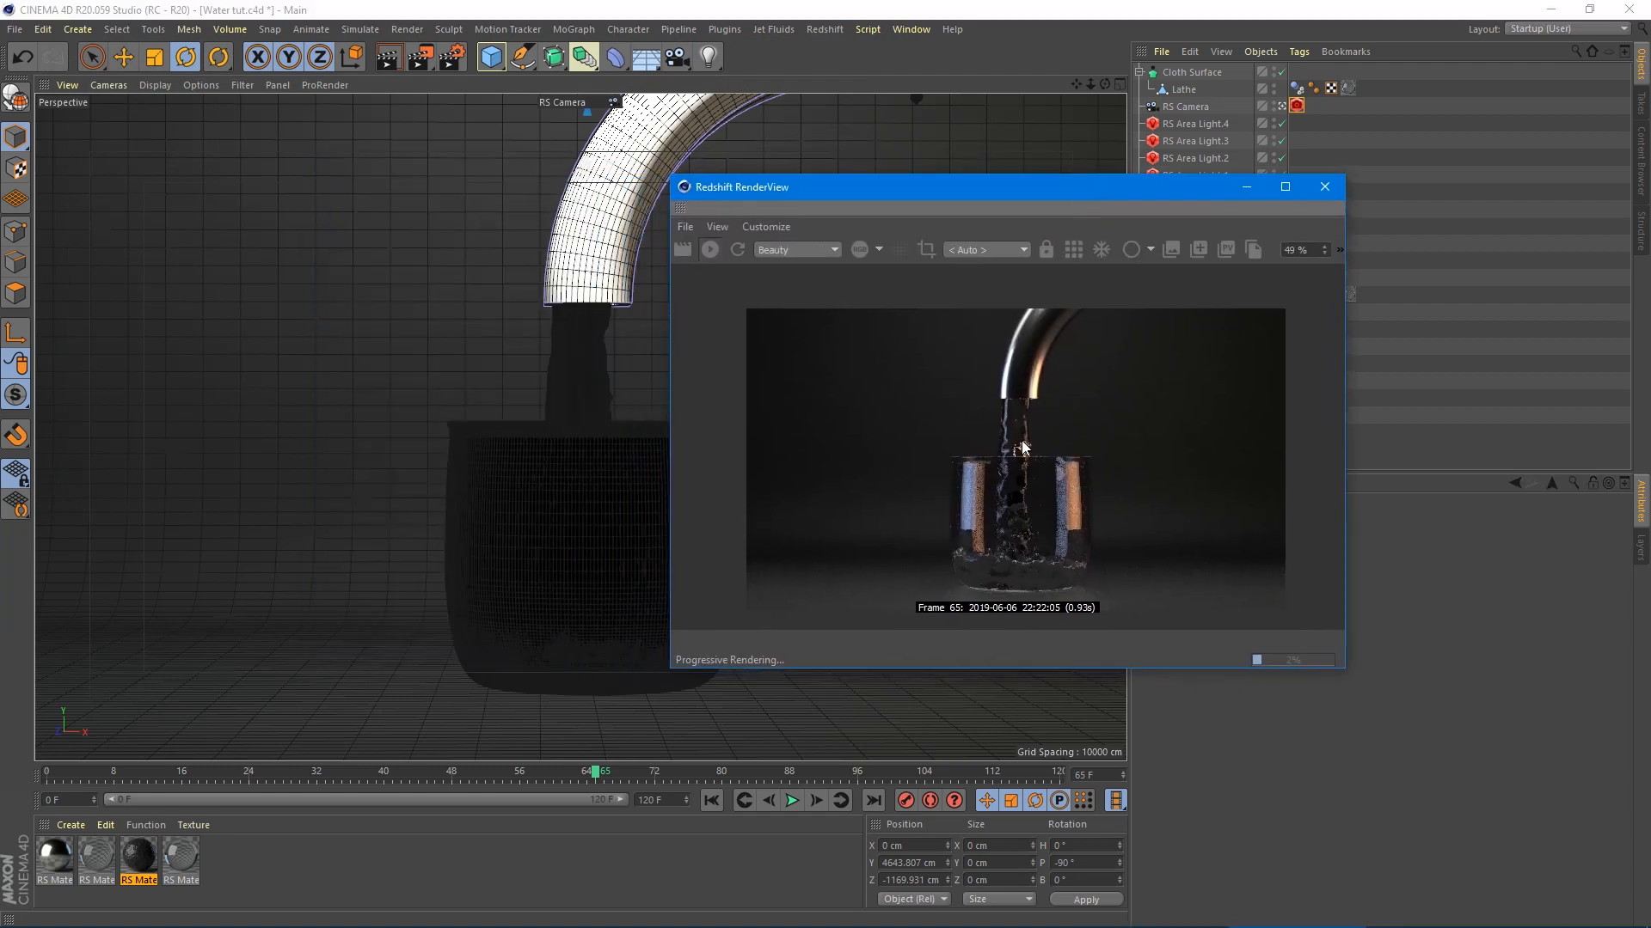
left_click_drag(947, 191, 593, 247)
left_click(824, 29)
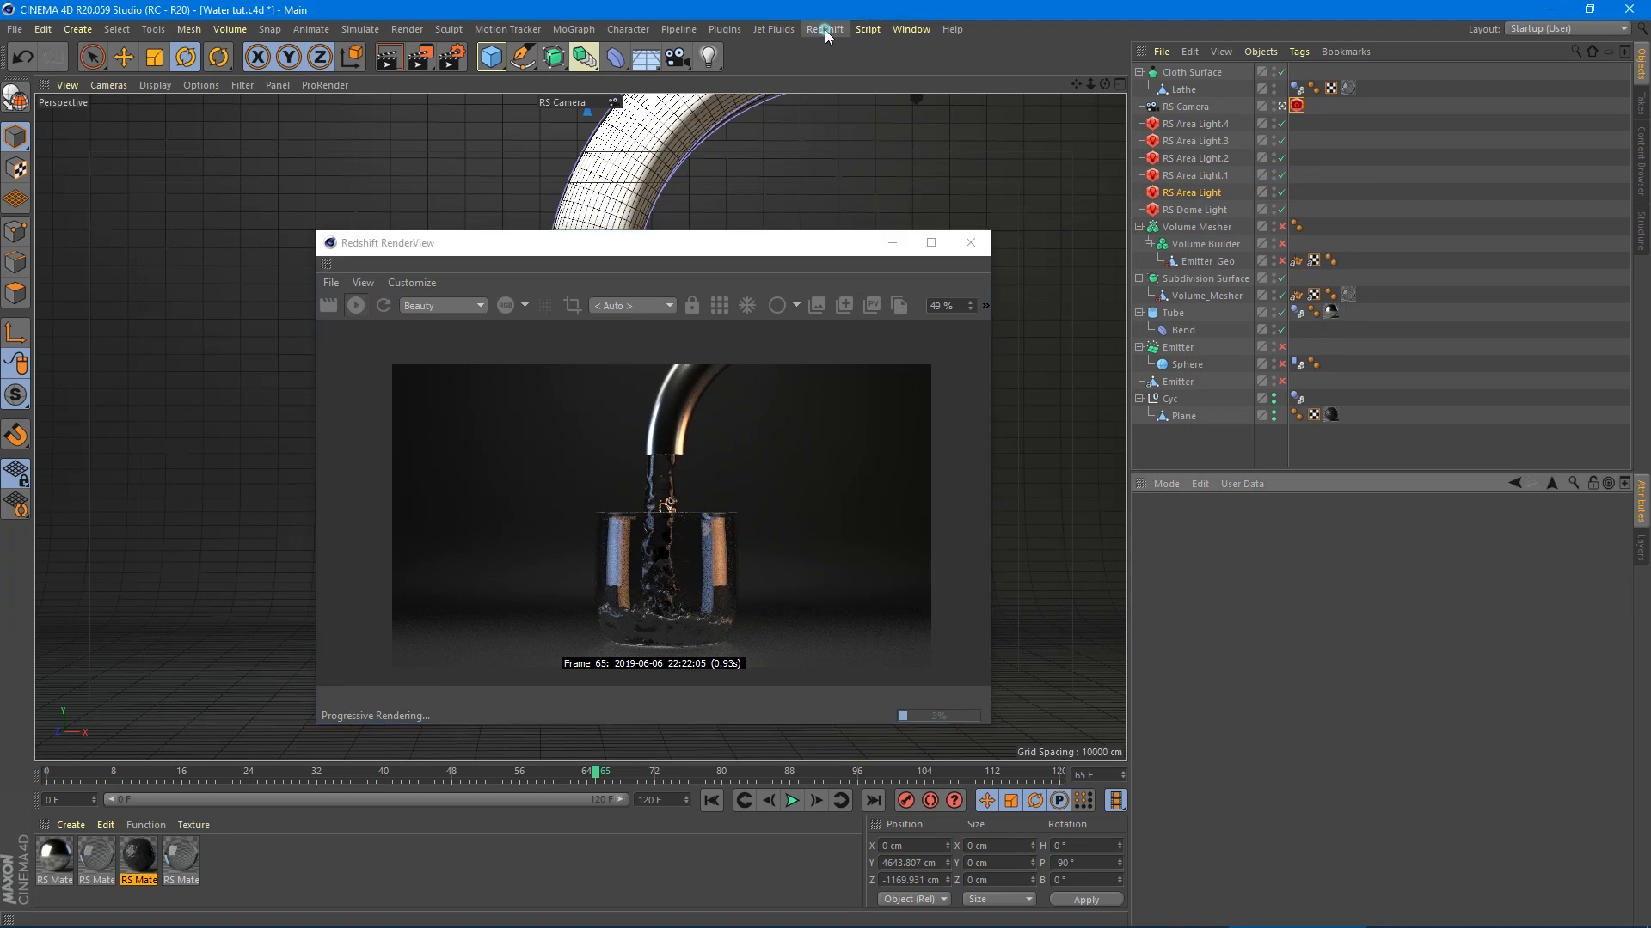
mouse_move(847, 74)
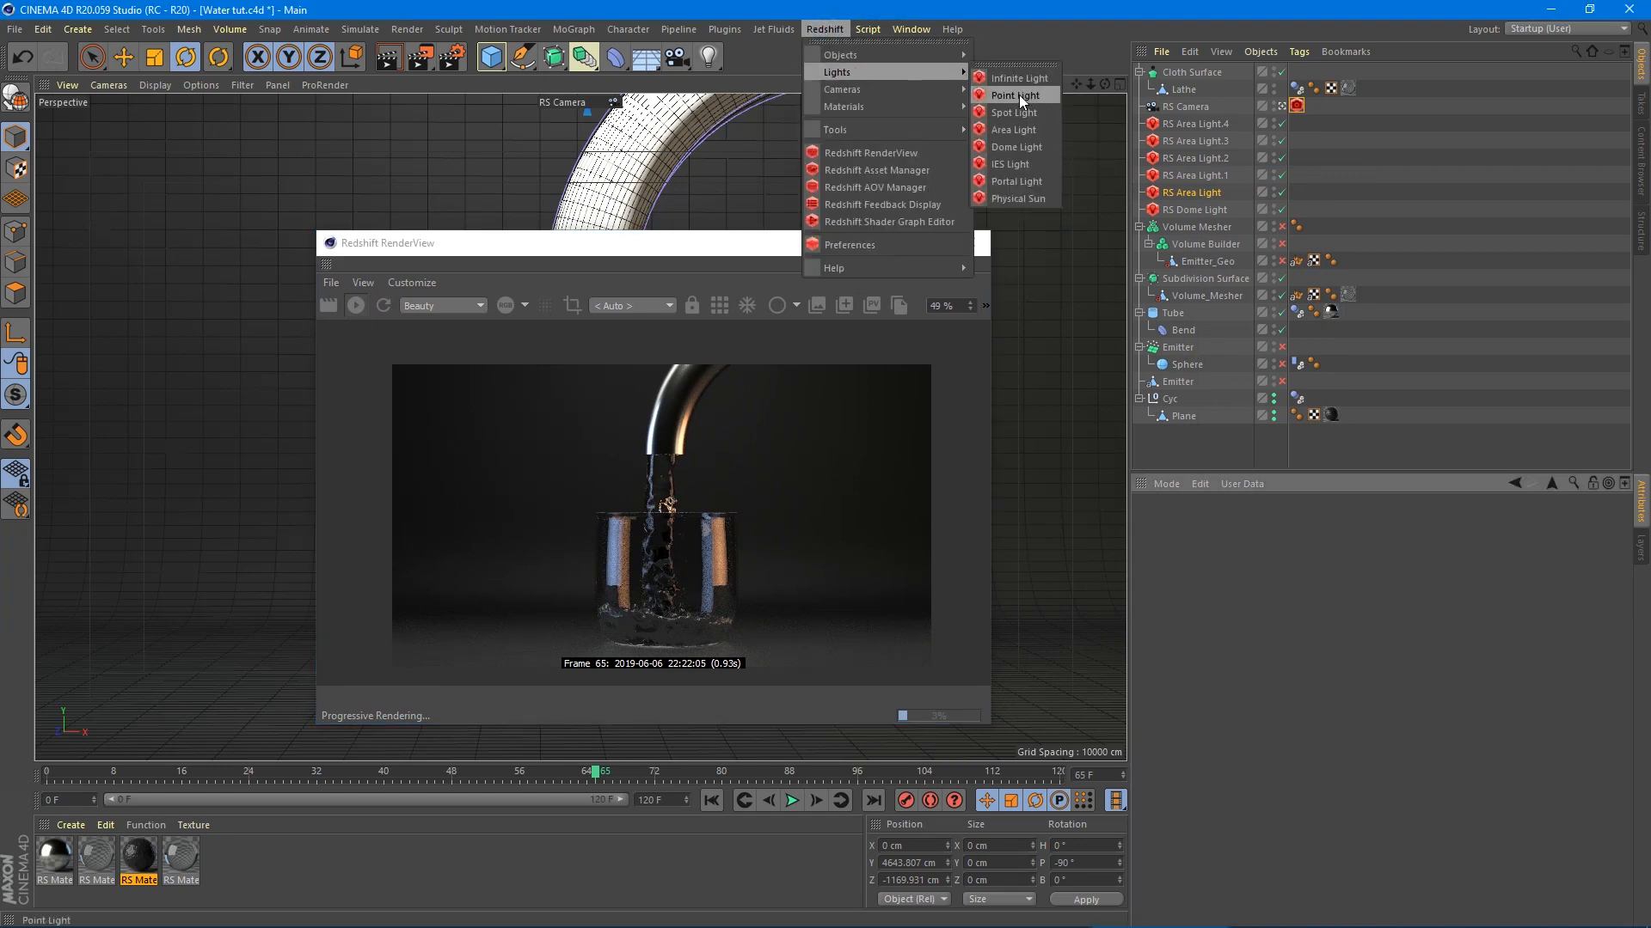
left_click(1015, 129)
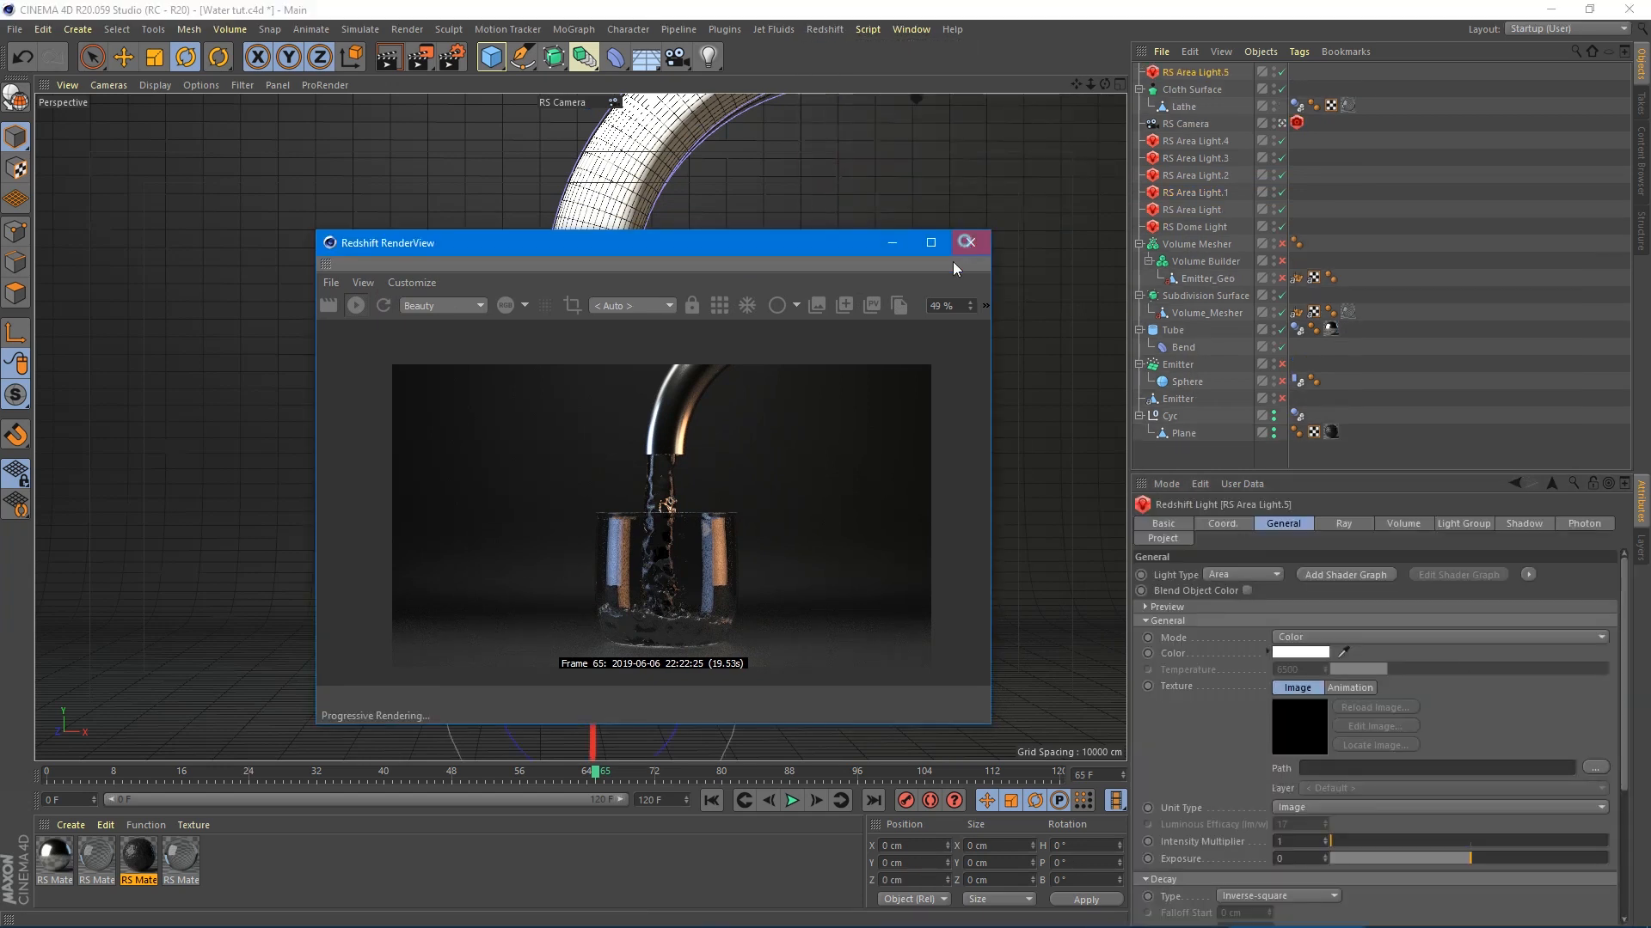
- Move the newly added area light up and back behind the faucet, to about Y 2343 cm and Z 2252 cm
left_click(970, 242)
scroll(776, 425, "down", 1)
scroll(667, 555, "down", 2)
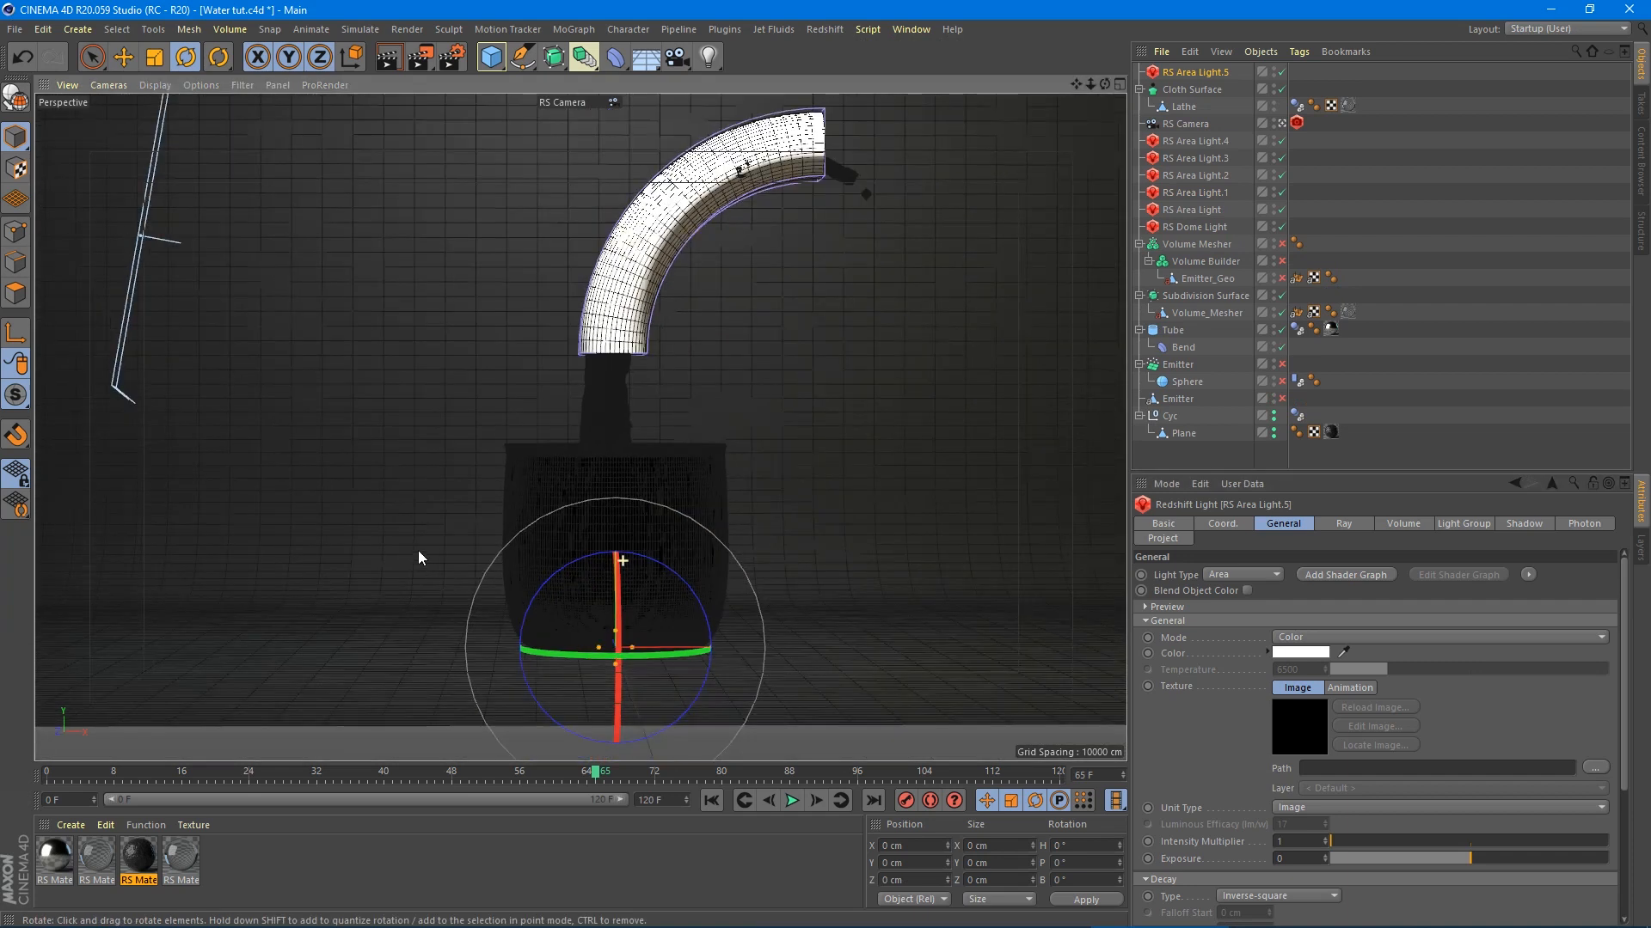
mouse_move(418, 550)
left_mouse_down("alt")
mouse_move(565, 600)
mouse_move(641, 593)
left_mouse_up("alt")
left_click(787, 499)
key("e")
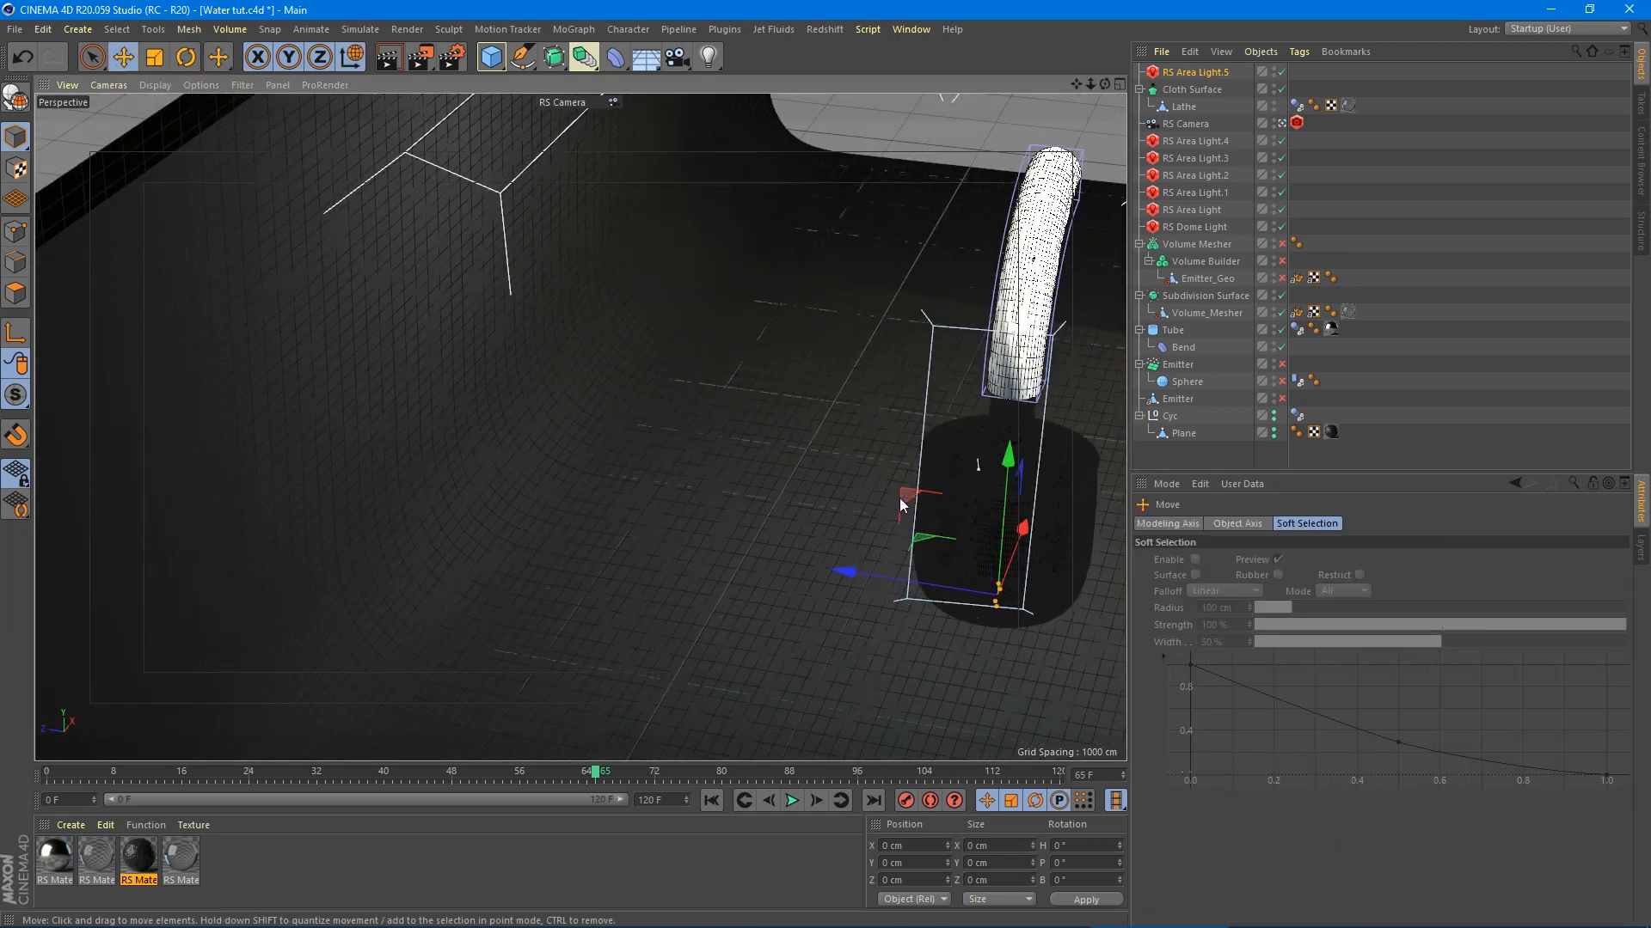
left_click_drag(904, 499, 711, 275)
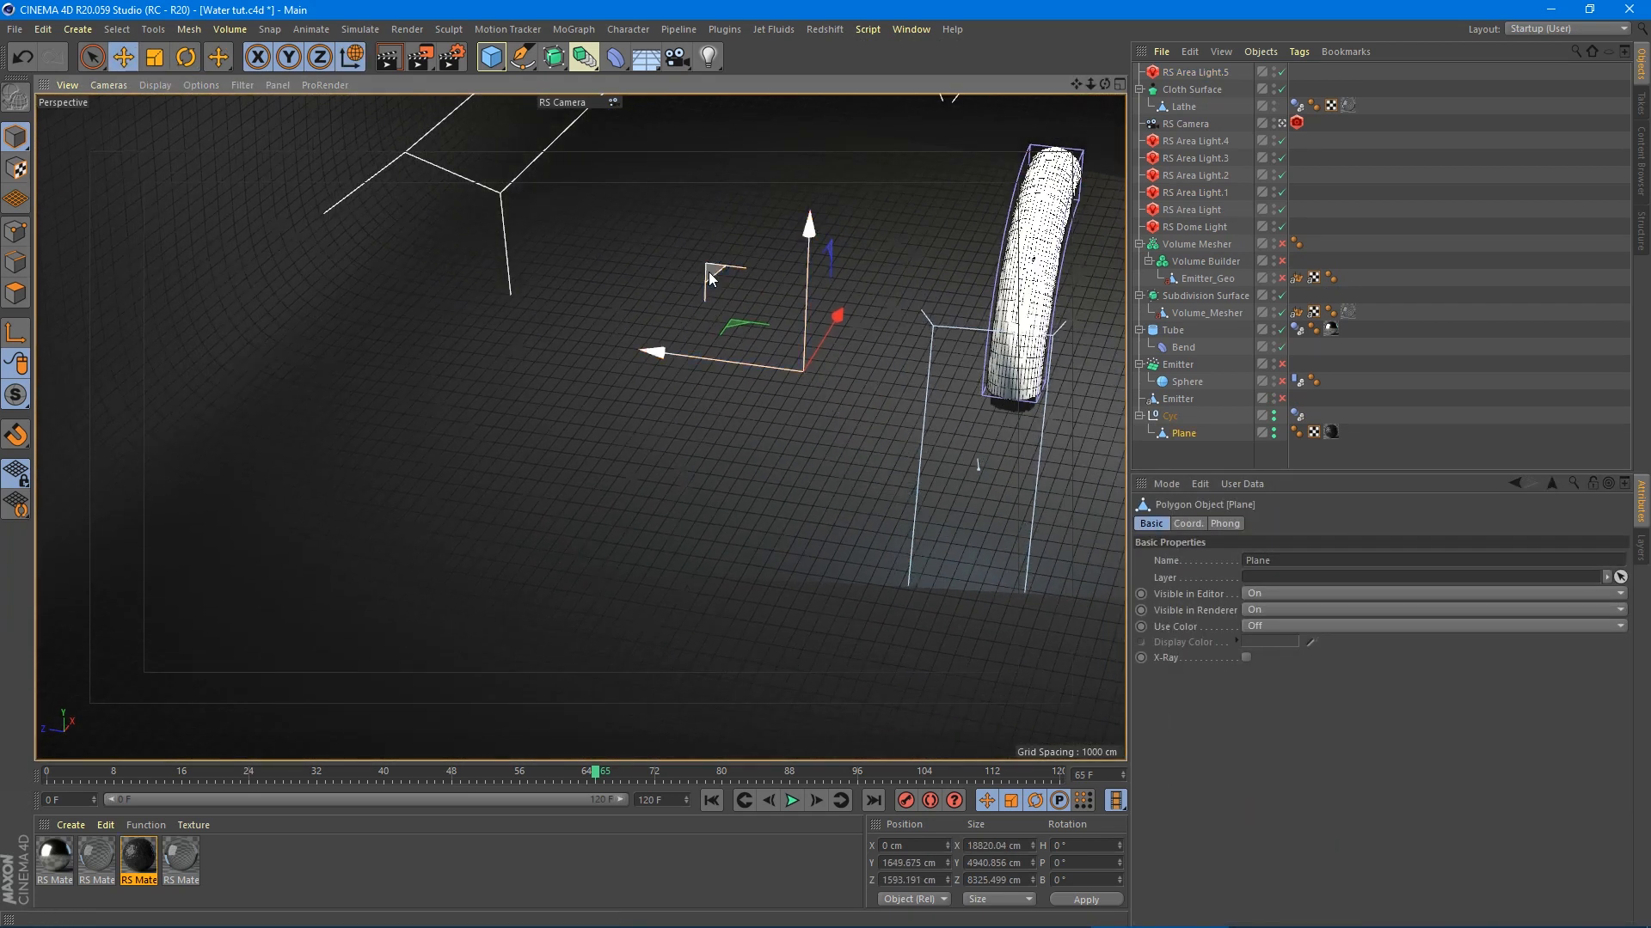
key("ctrl+z")
left_click(1186, 73)
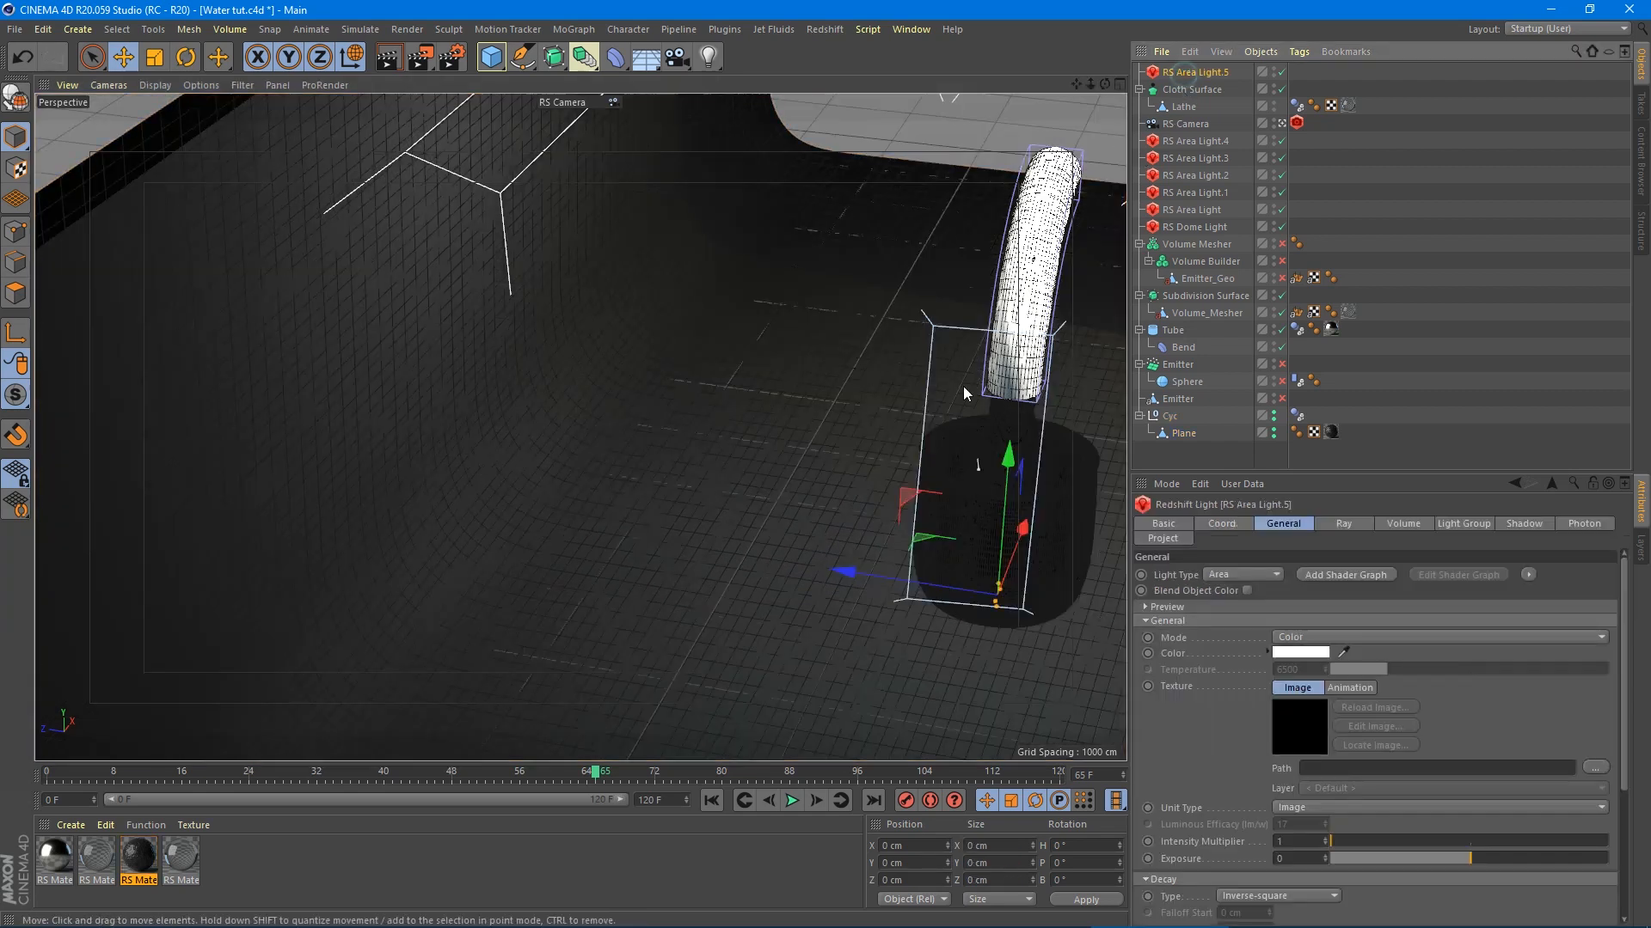
left_click_drag(915, 501, 579, 235)
- Rotate the new area light to a pitch of about -147.4° so that it points down towards the cup
key("r")
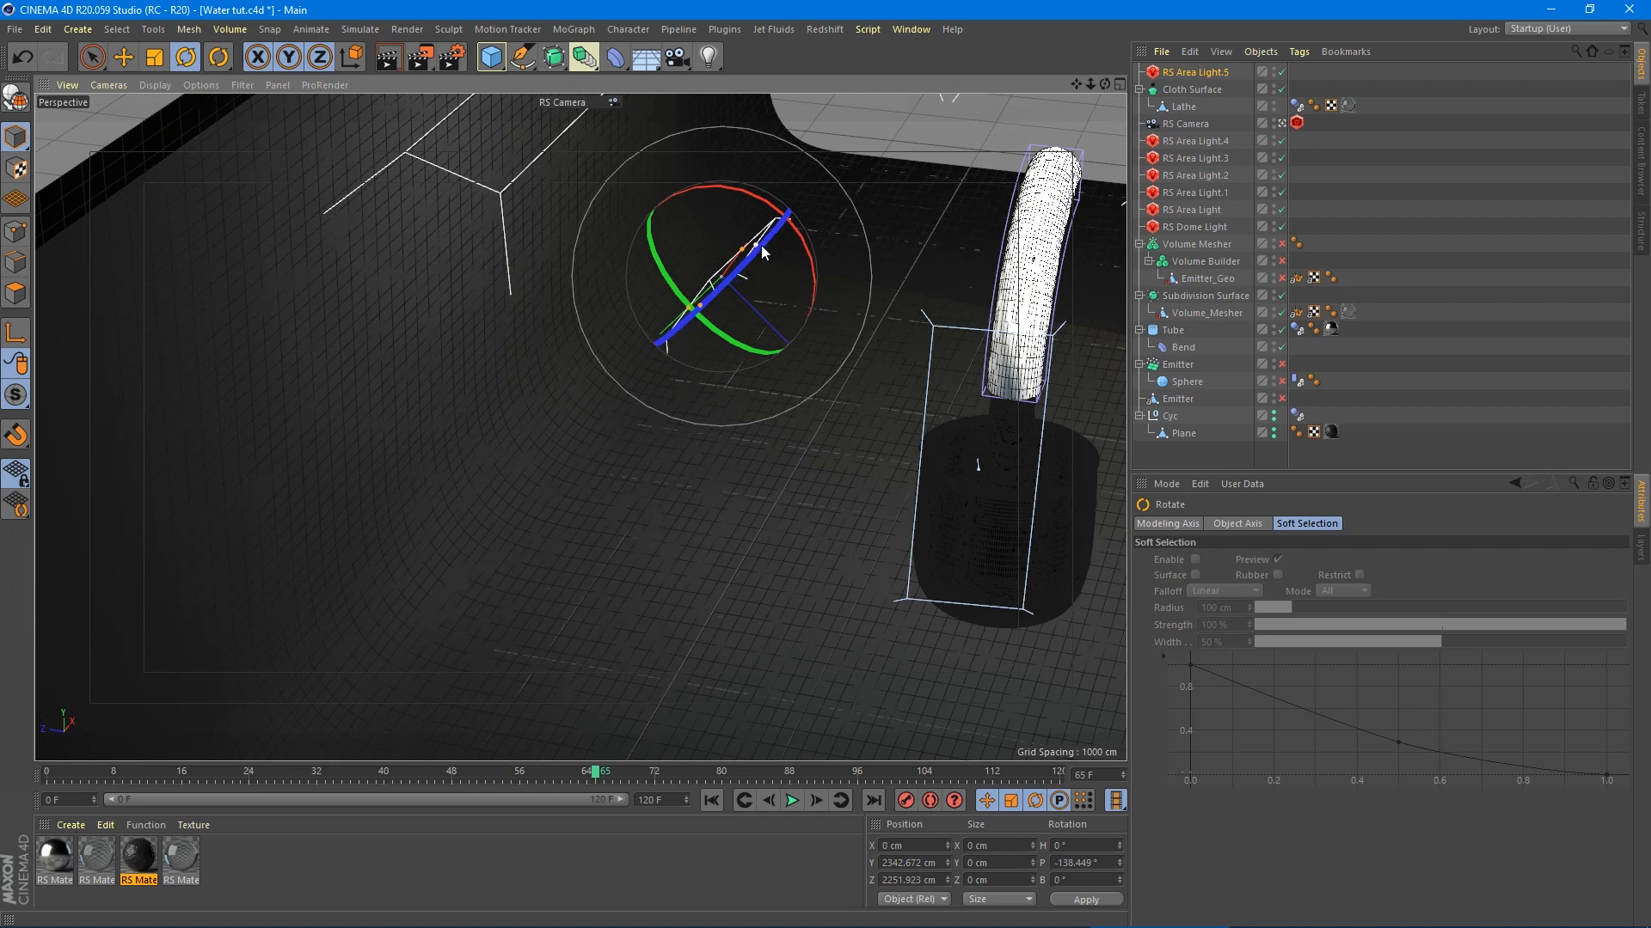
left_click_drag(806, 244, 790, 233)
left_click_drag(914, 427, 775, 387, "alt")
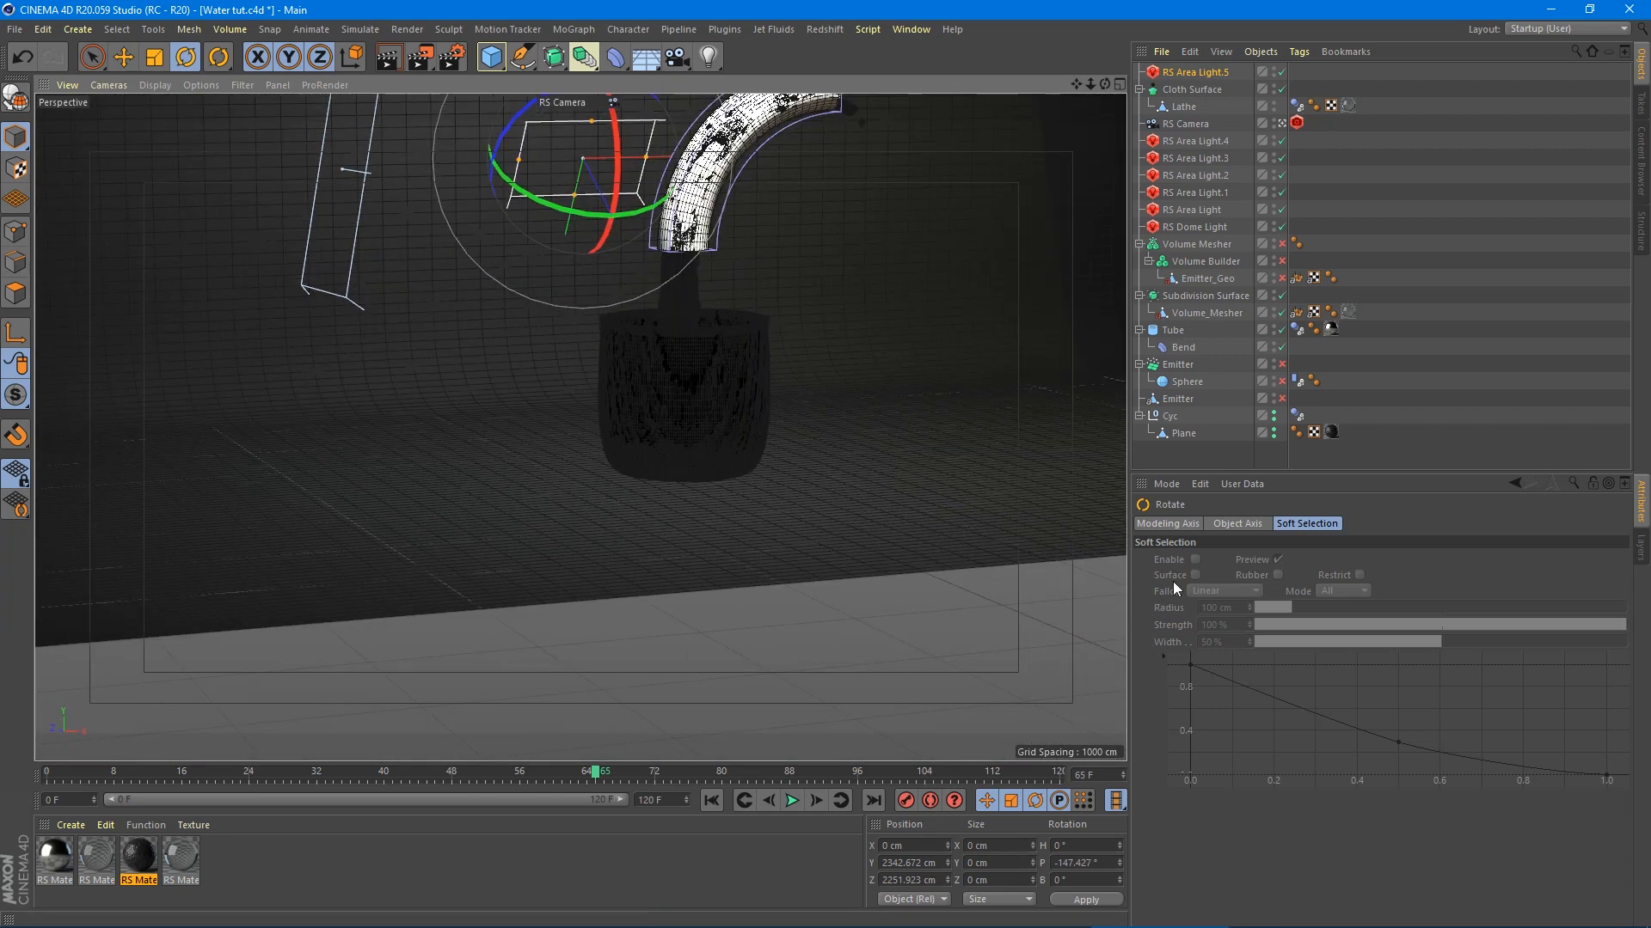
- Set the new area light's spread to 0.07
left_click(1177, 74)
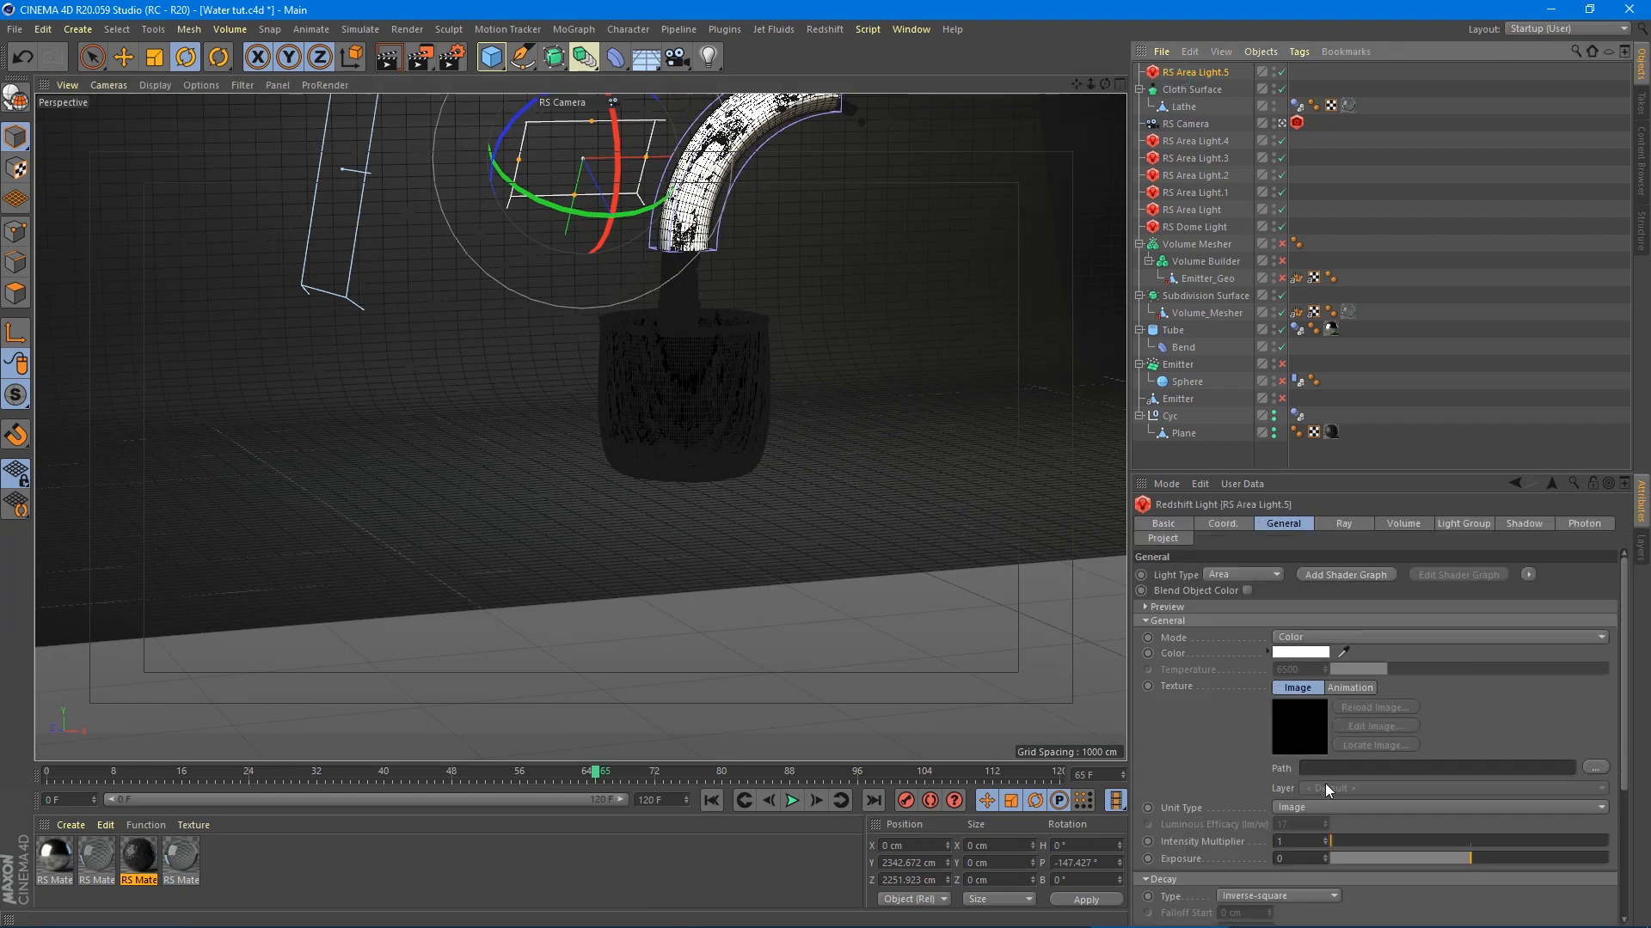
scroll(1210, 761, "down", 5)
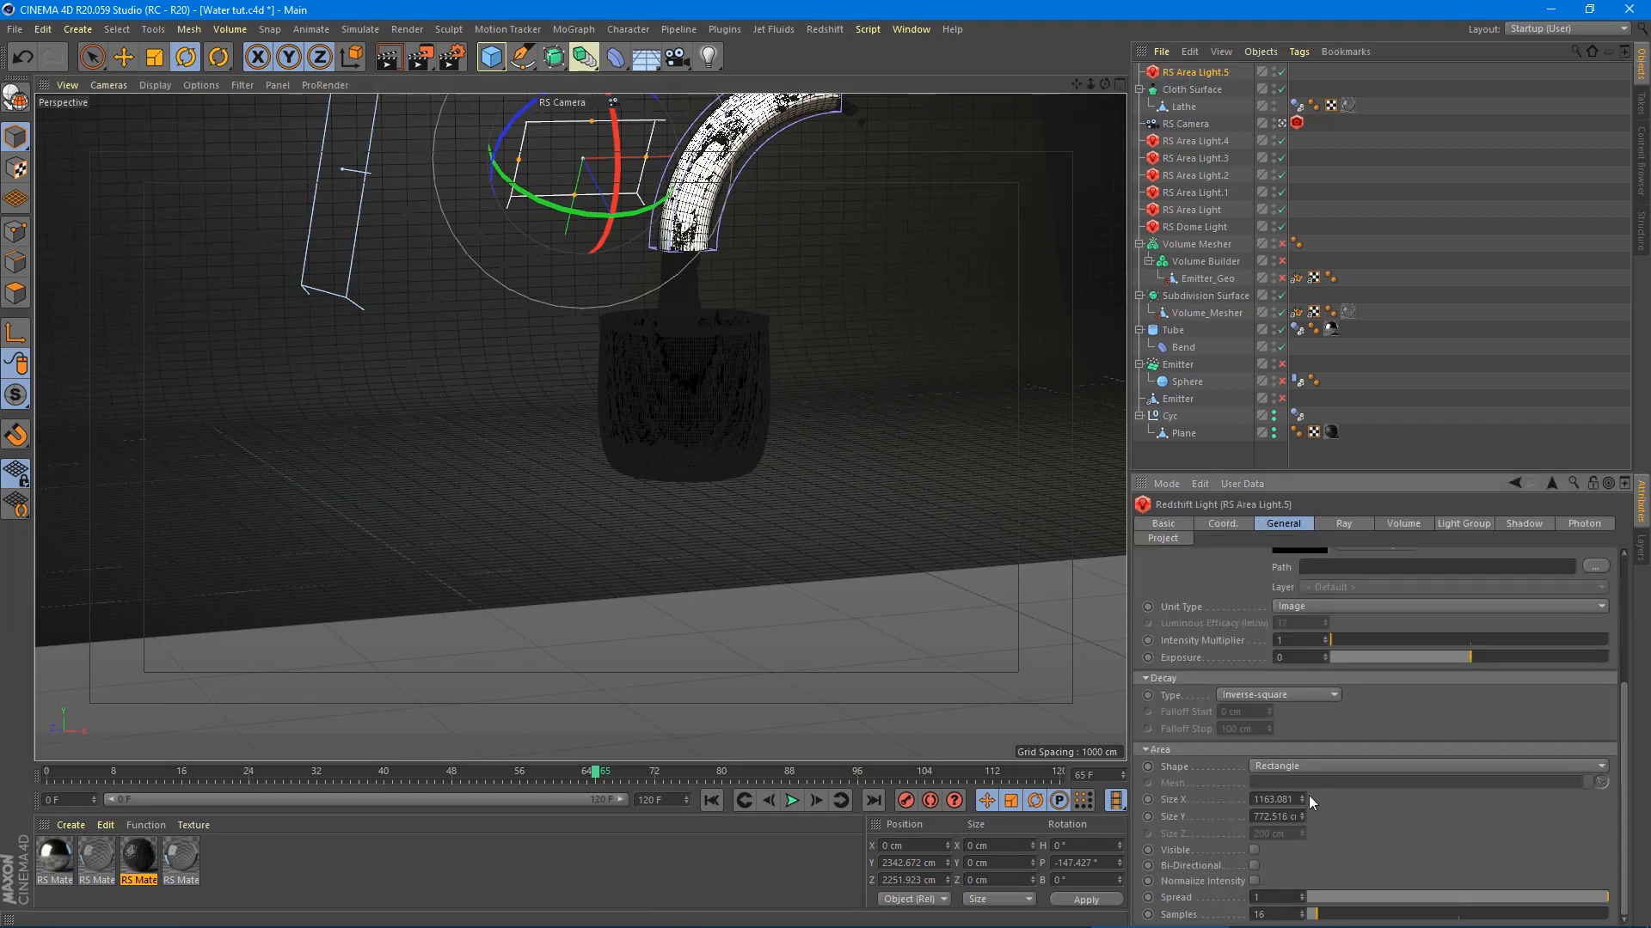
left_click_drag(1354, 897, 1330, 898)
- Reframe the RS Camera head-on and closer, with the cup centred below the faucet's end
middle_click_drag(737, 420, 641, 501, "alt")
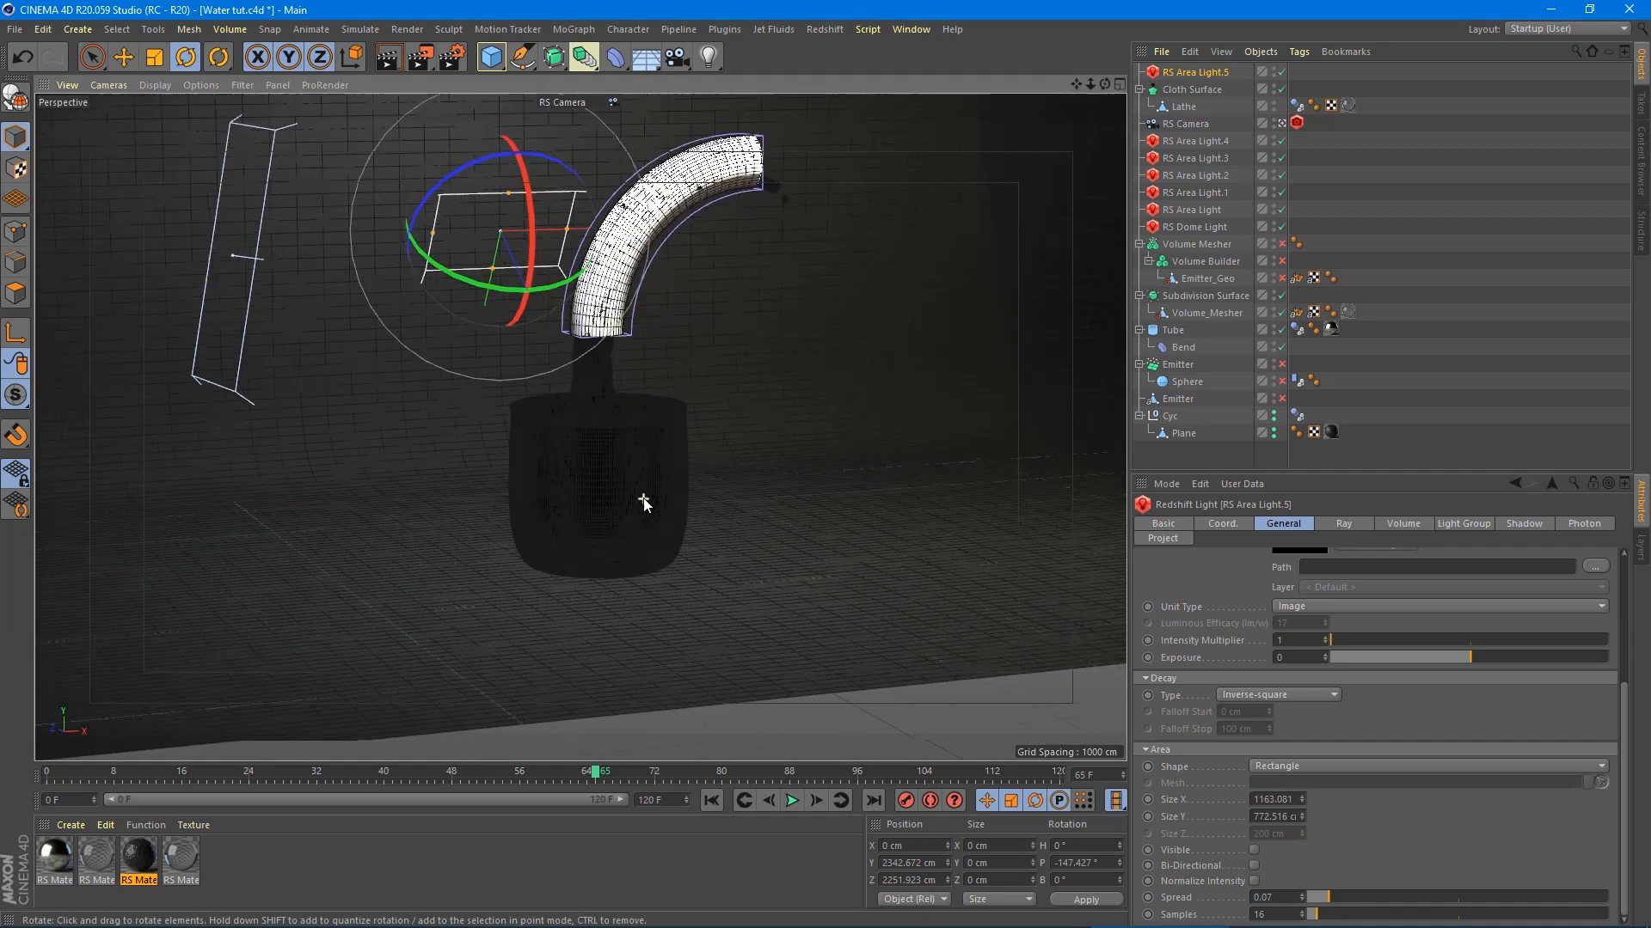
right_click_drag(613, 463, 1001, 141, "alt")
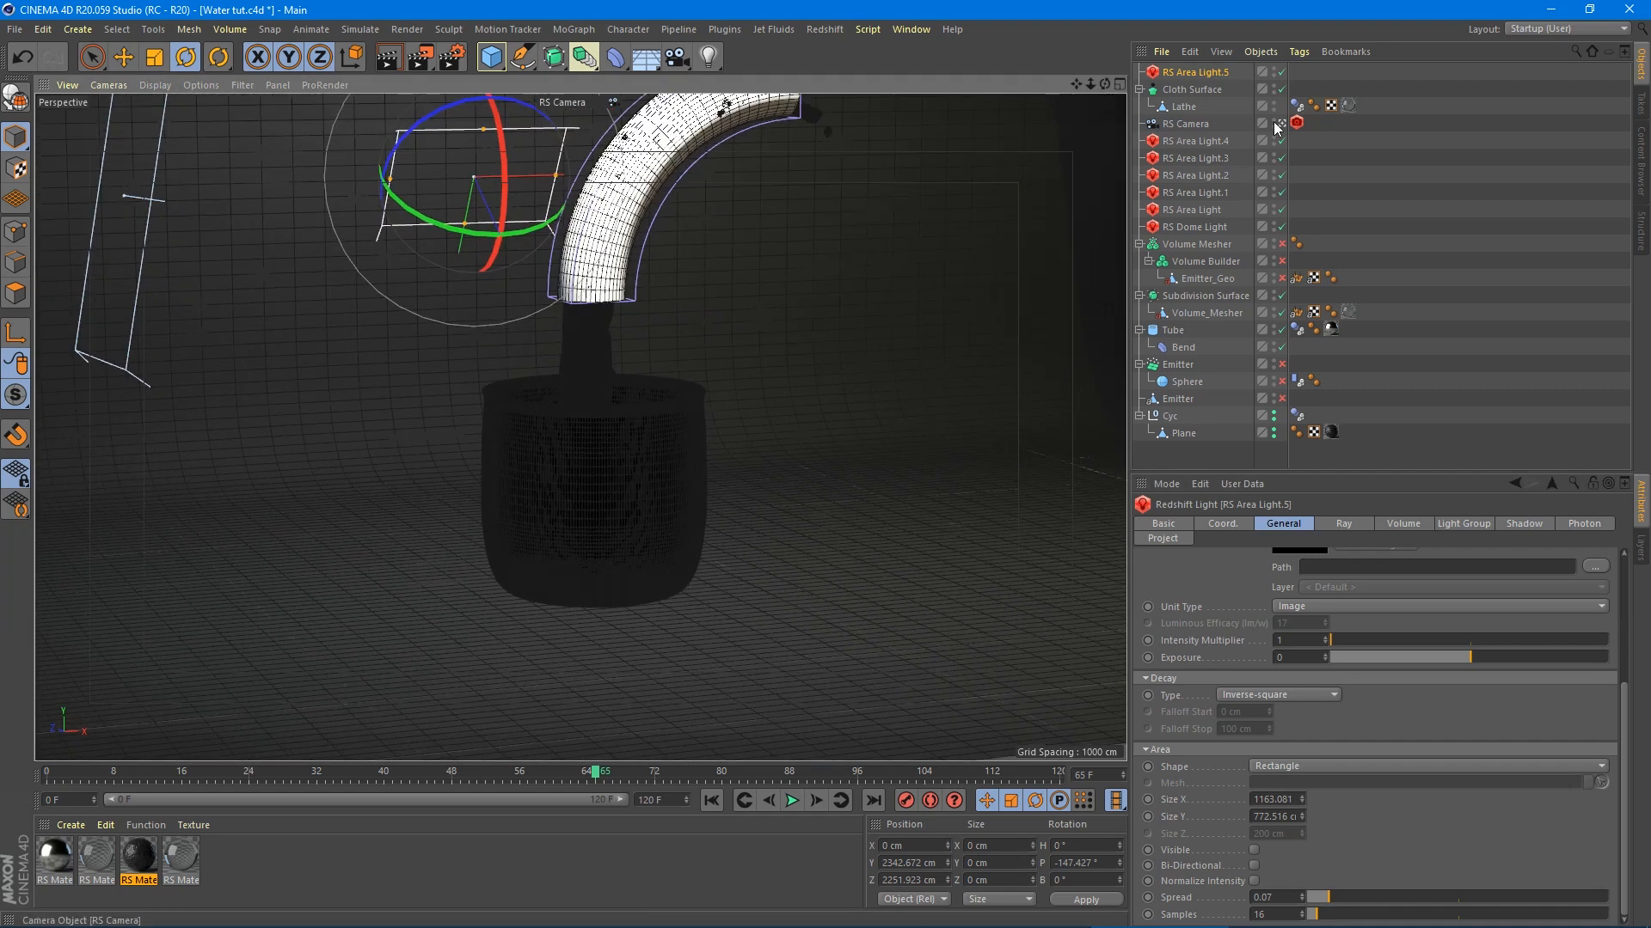
left_click_drag(655, 420, 570, 399, "alt")
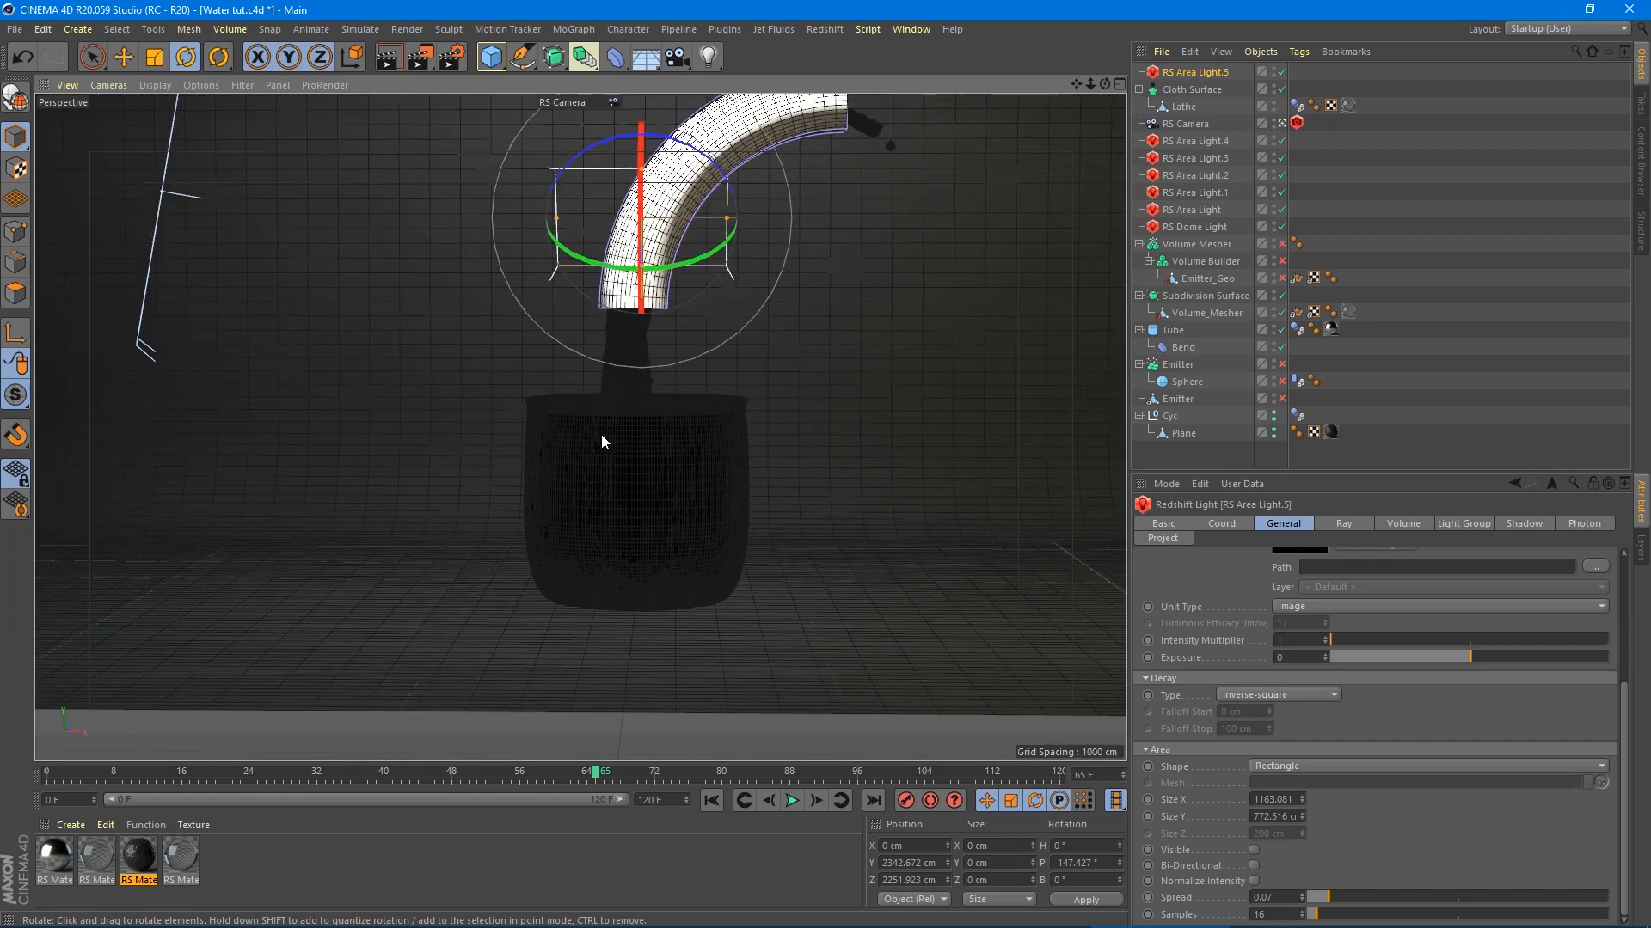
right_click_drag(616, 461, 654, 489, "alt")
left_click_drag(654, 489, 660, 490, "alt")
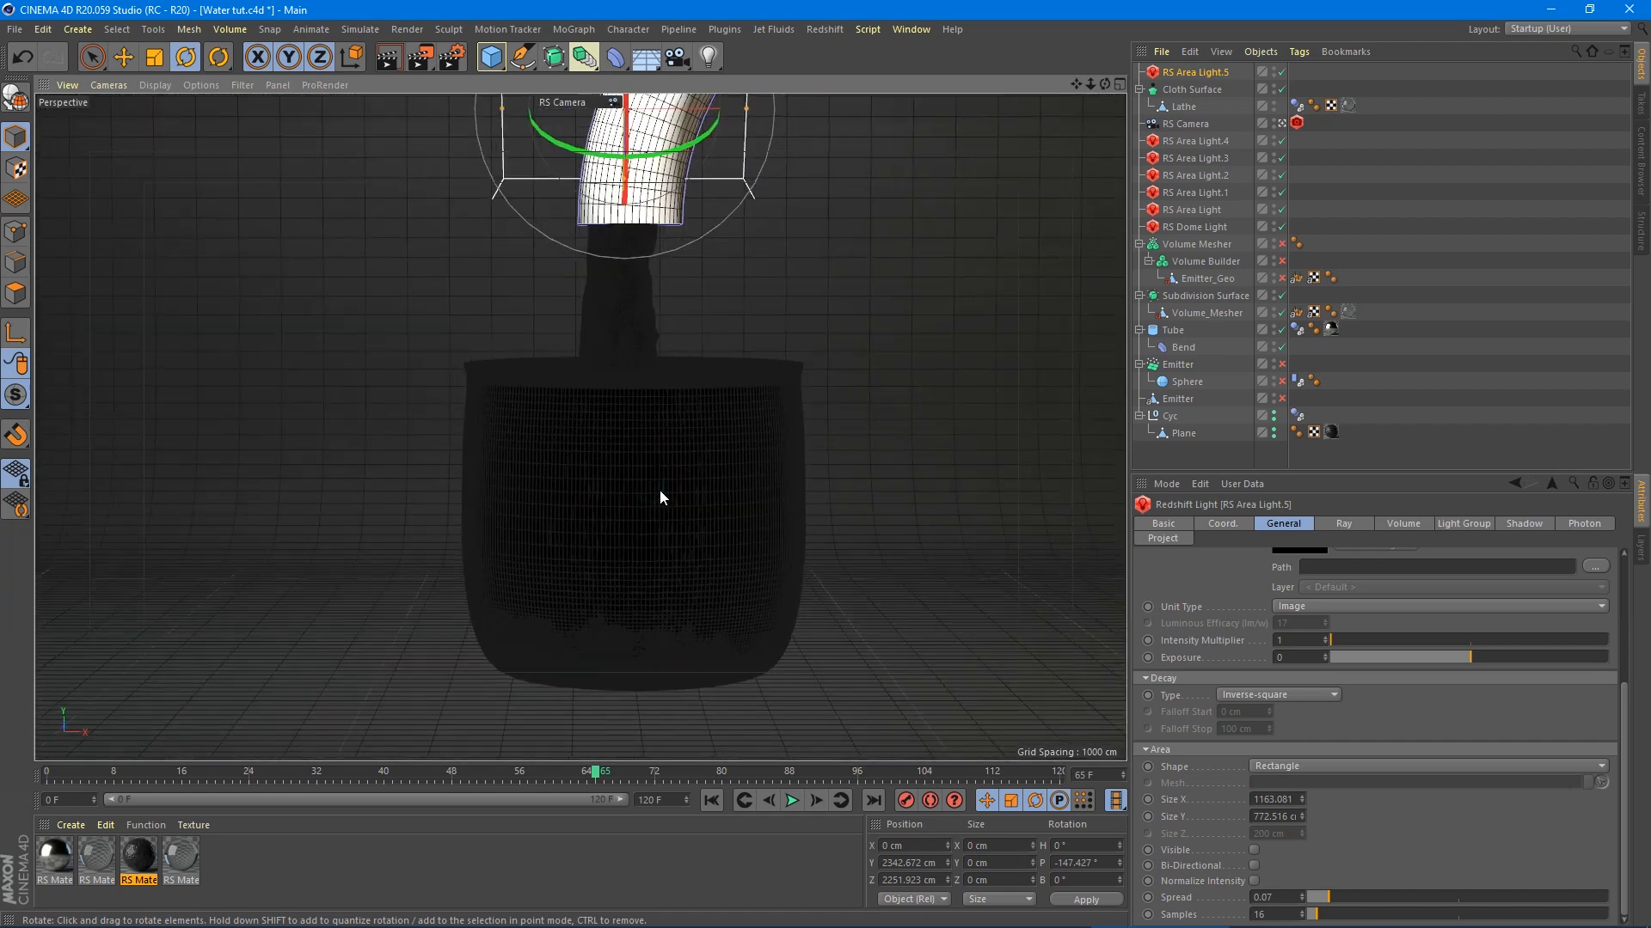
right_click_drag(660, 490, 655, 489, "alt")
- Render the new framing live in Redshift RenderView and set the new area light's spread to 0.237
left_click(824, 29)
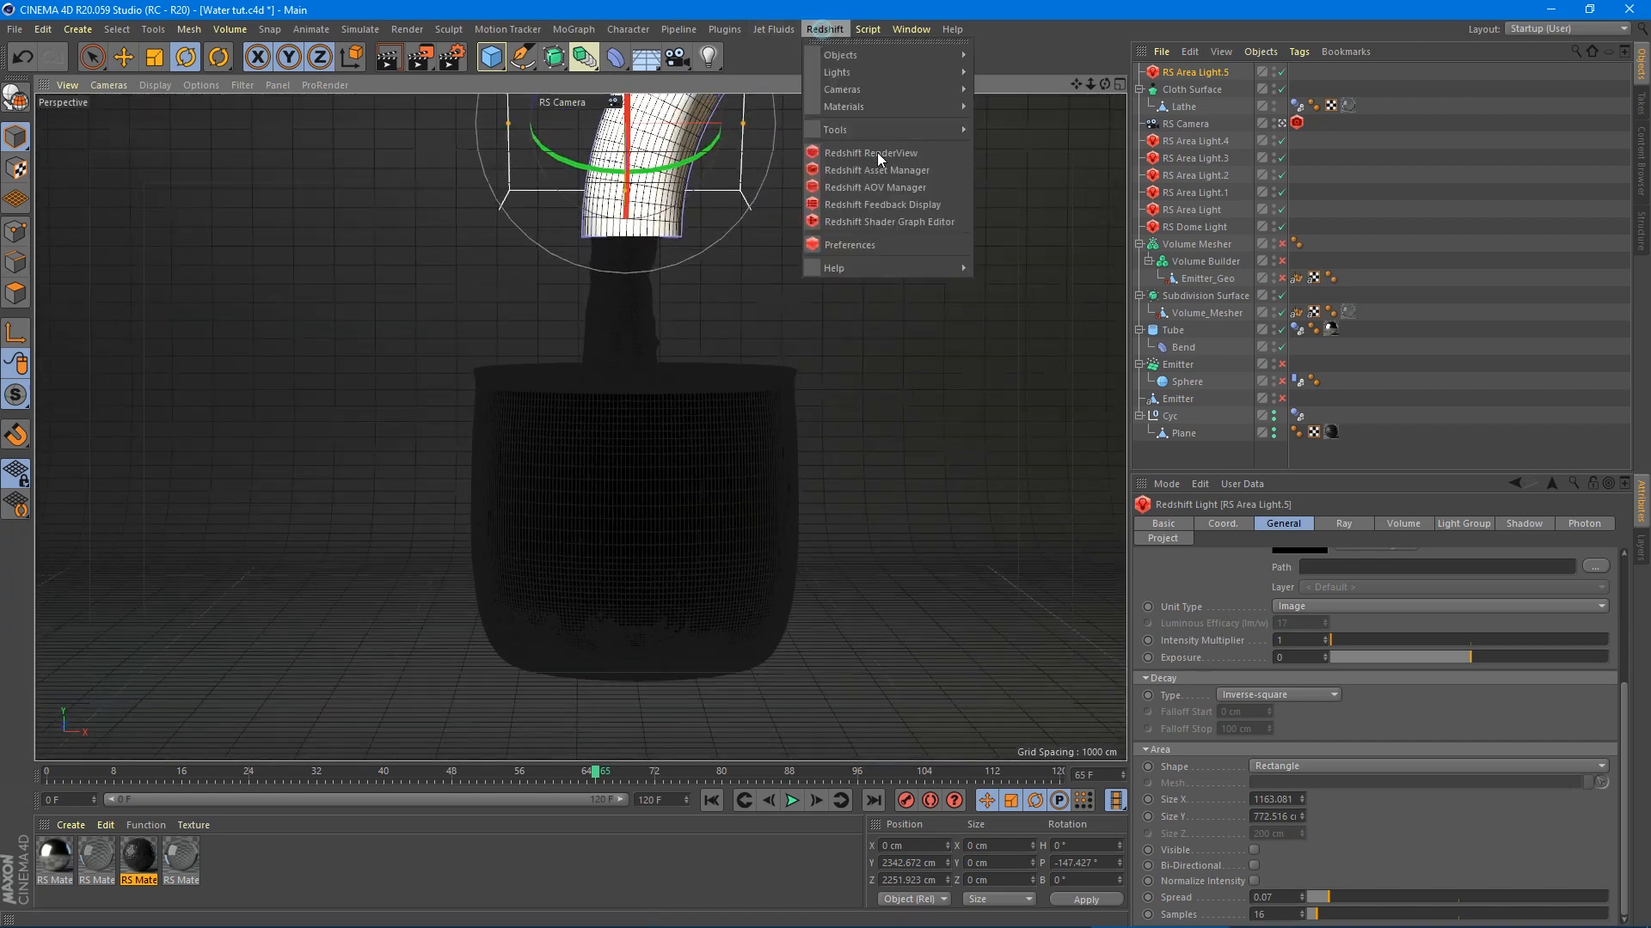
left_click(869, 158)
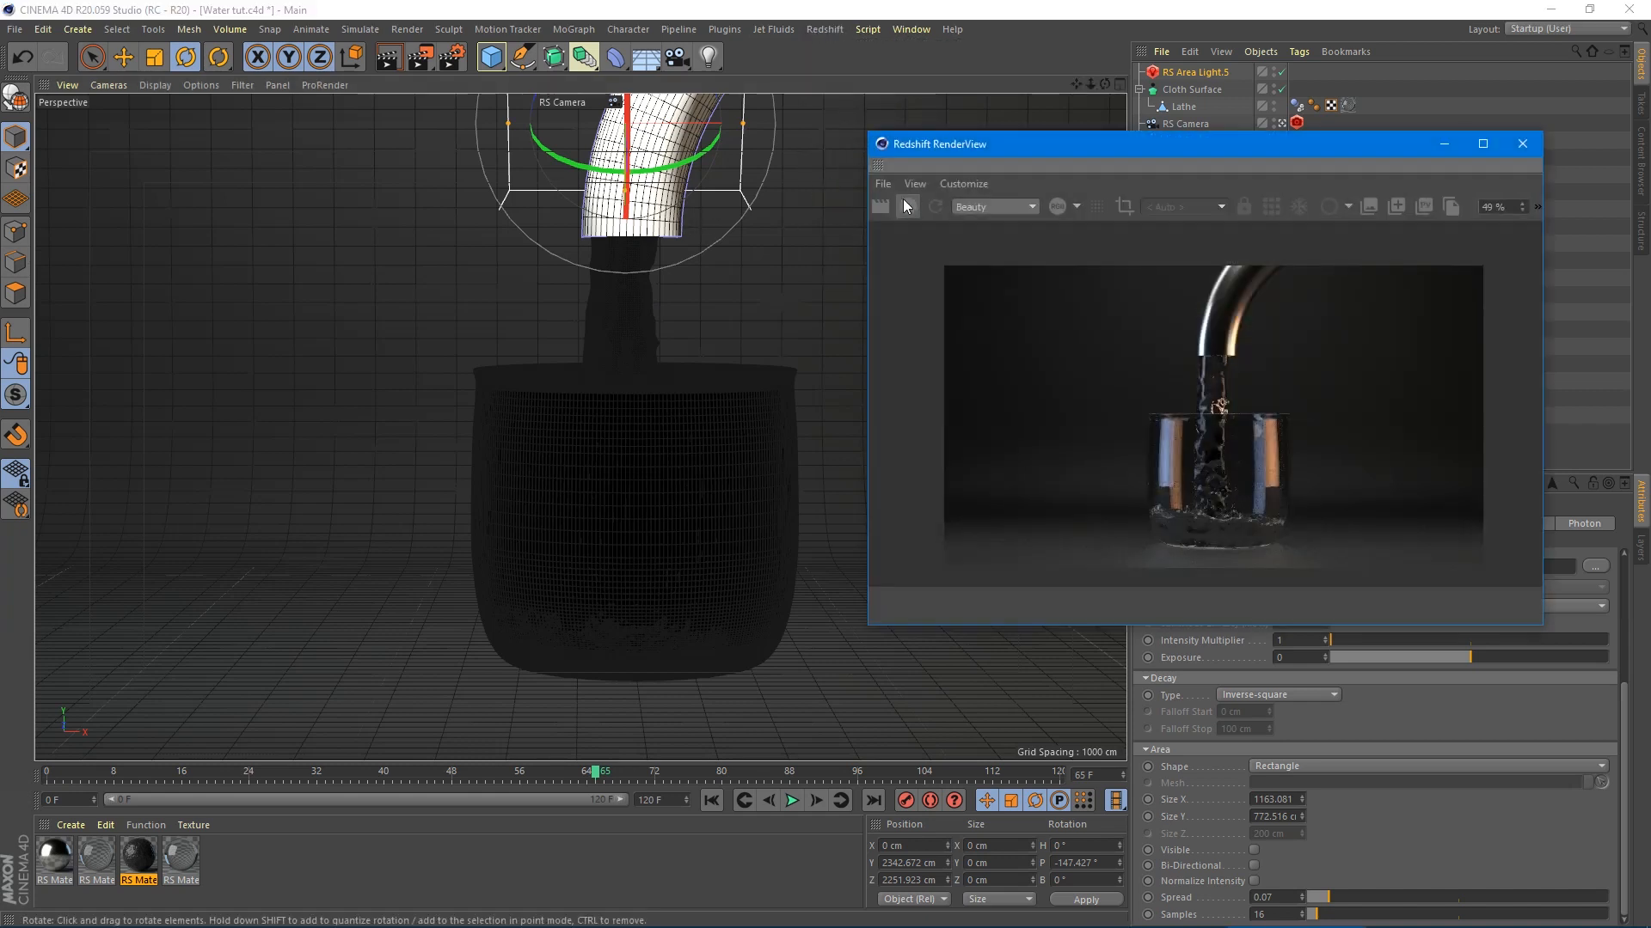
left_click(906, 207)
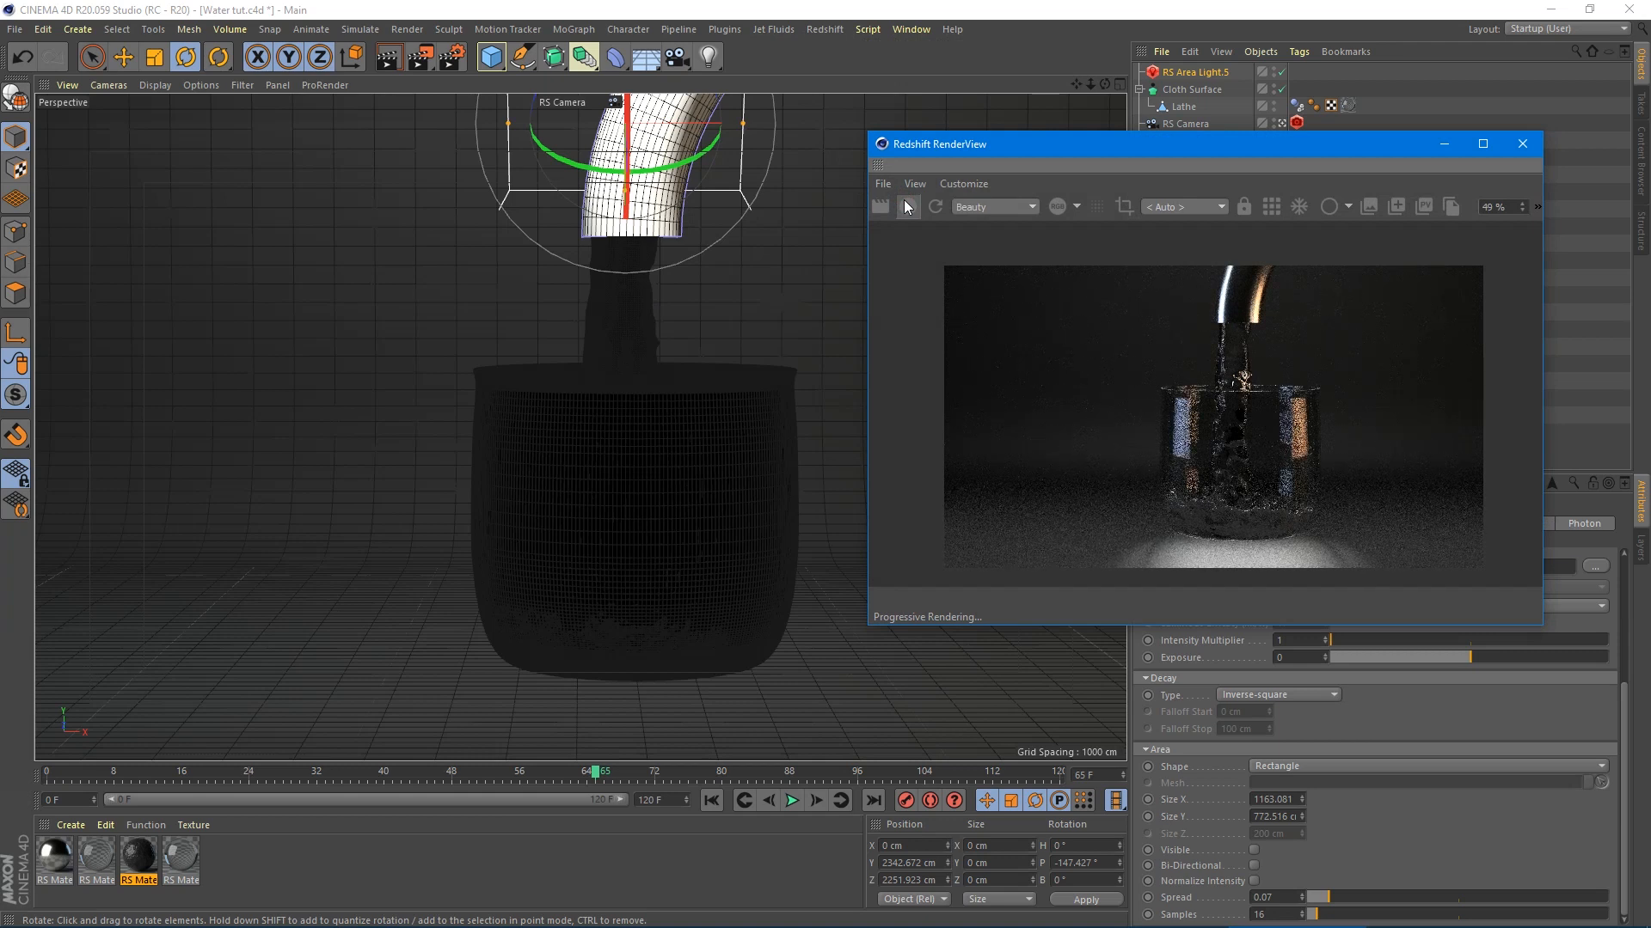
left_click(906, 206)
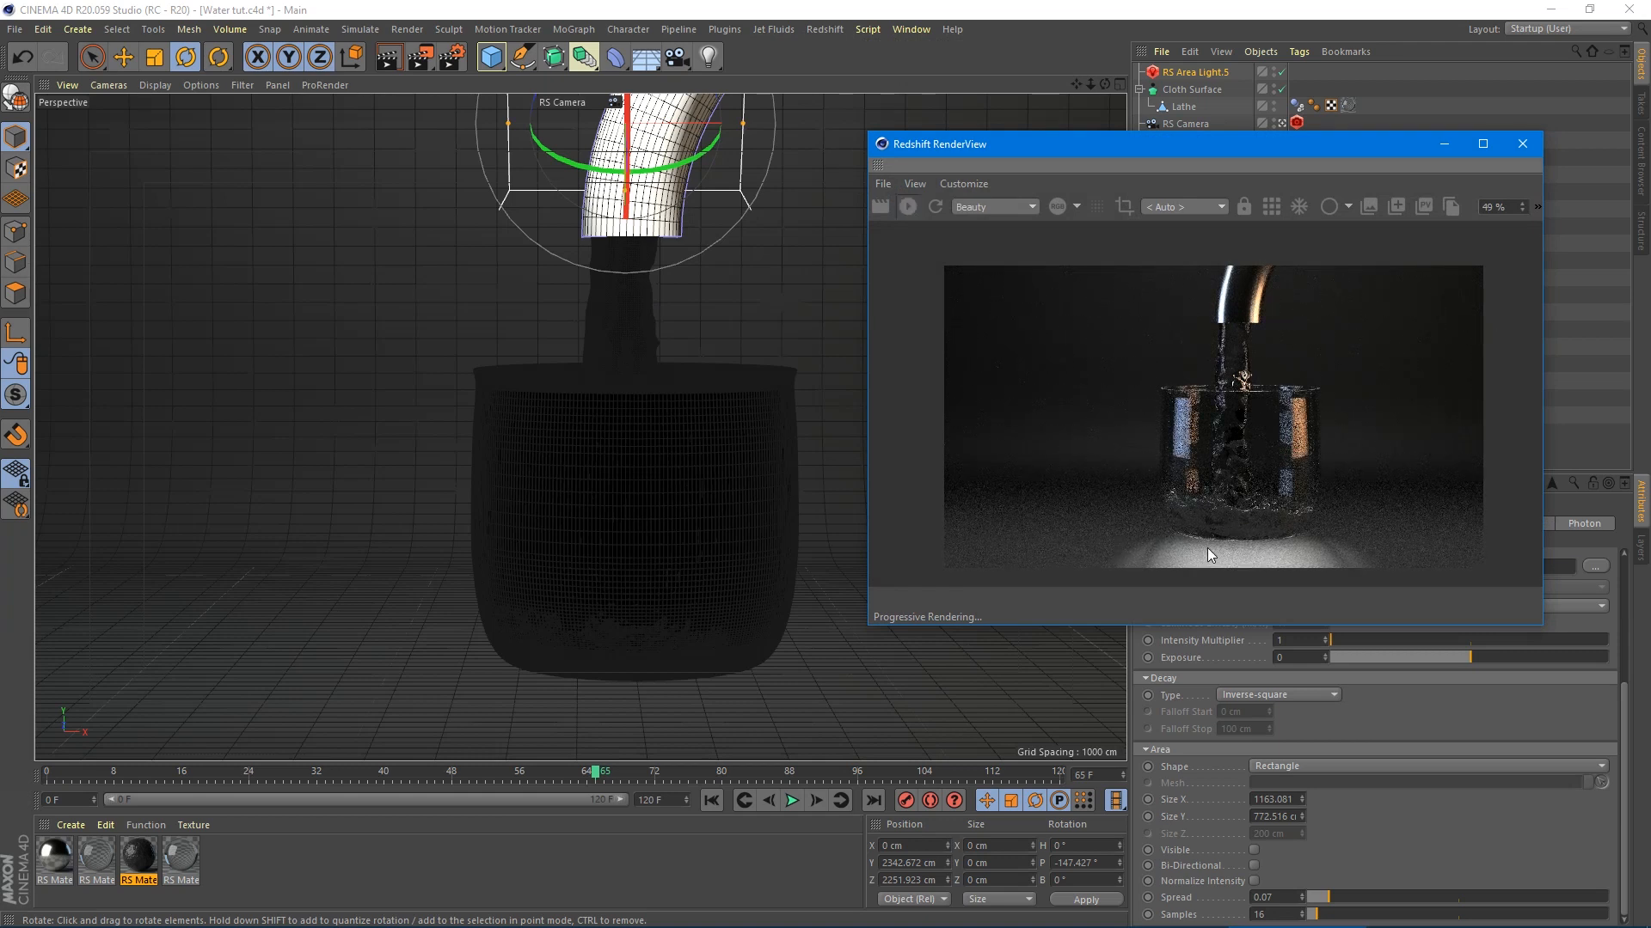
left_click(1378, 896)
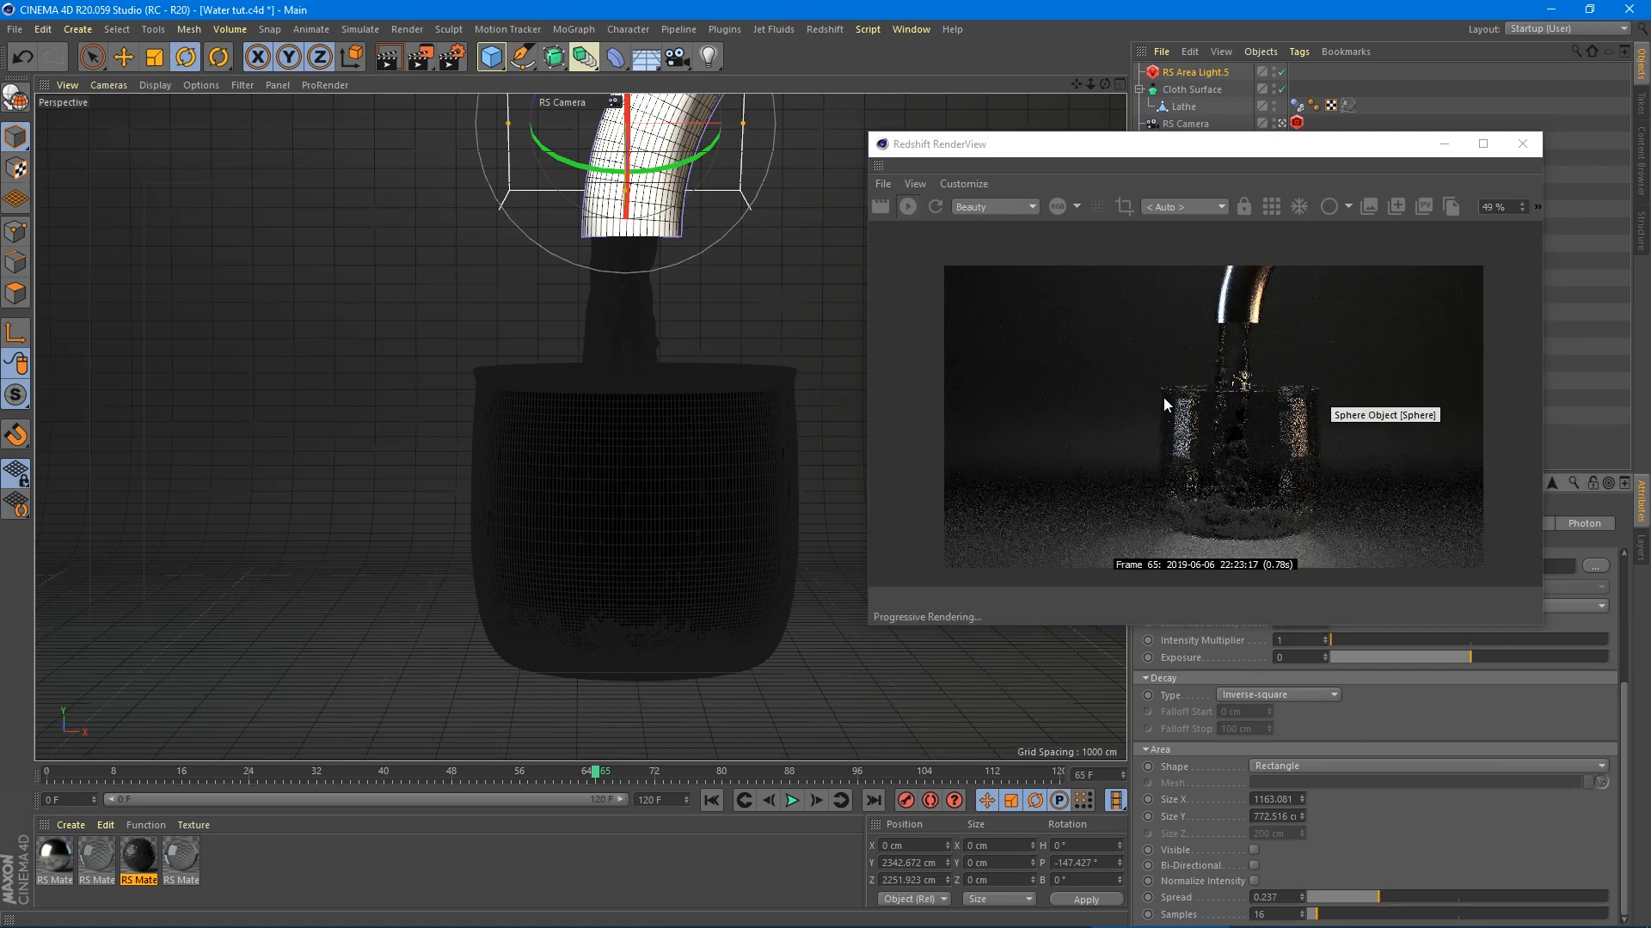
- Push the new area light farther back in the top view, to about Z 3196 cm
middle_click(672, 547)
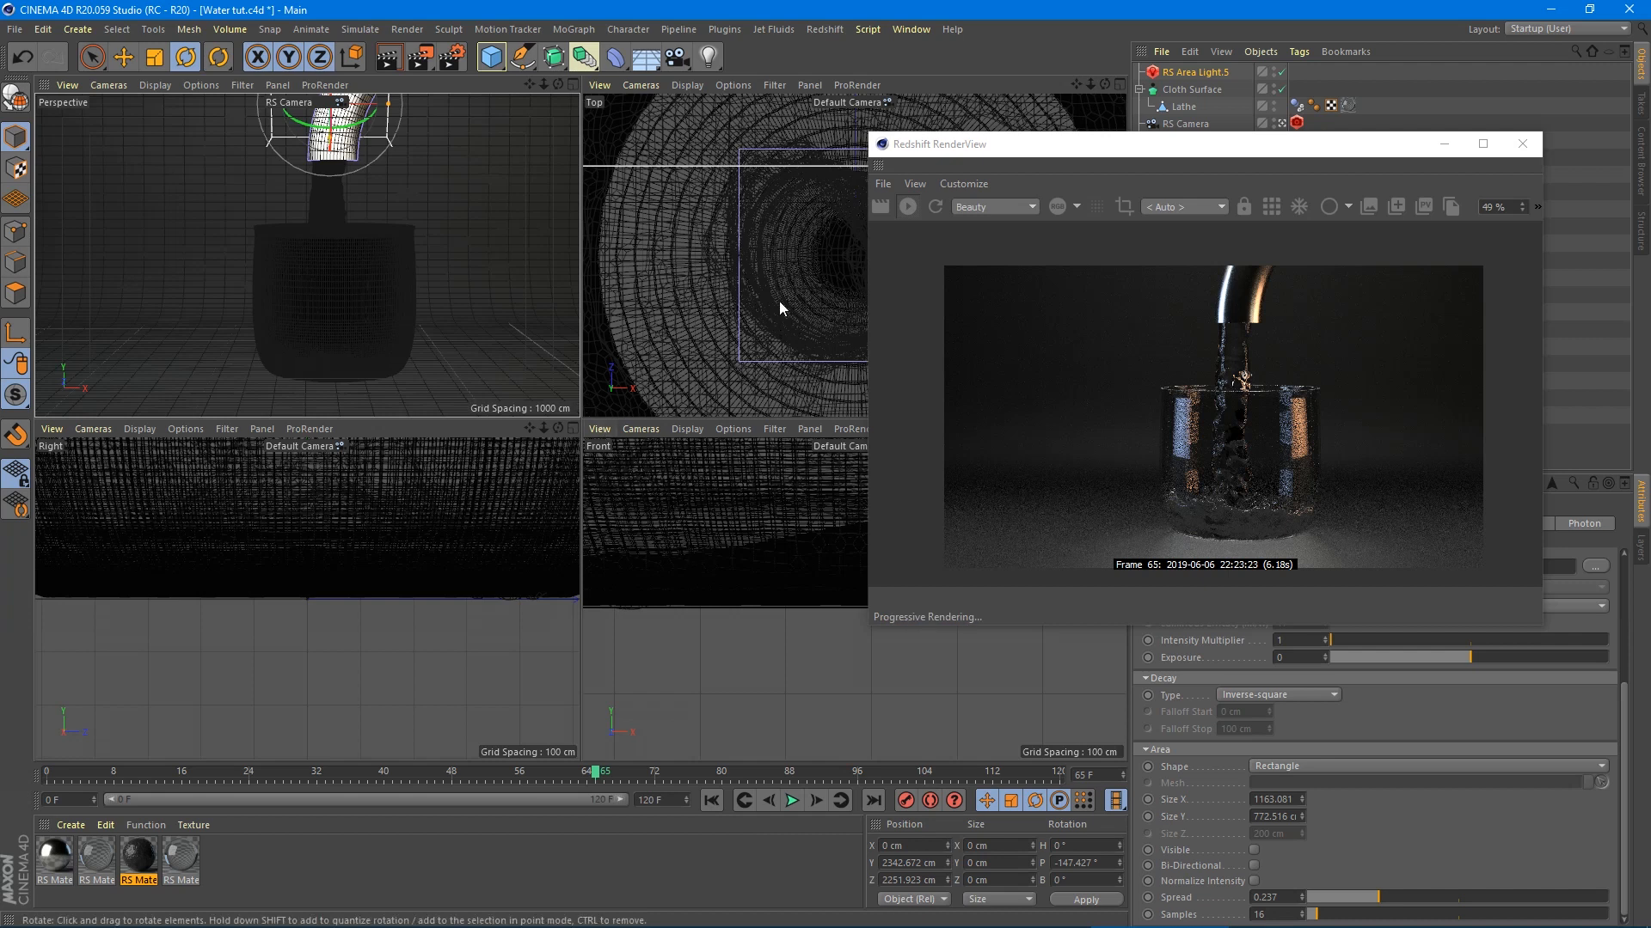
scroll(782, 281, "down", 15)
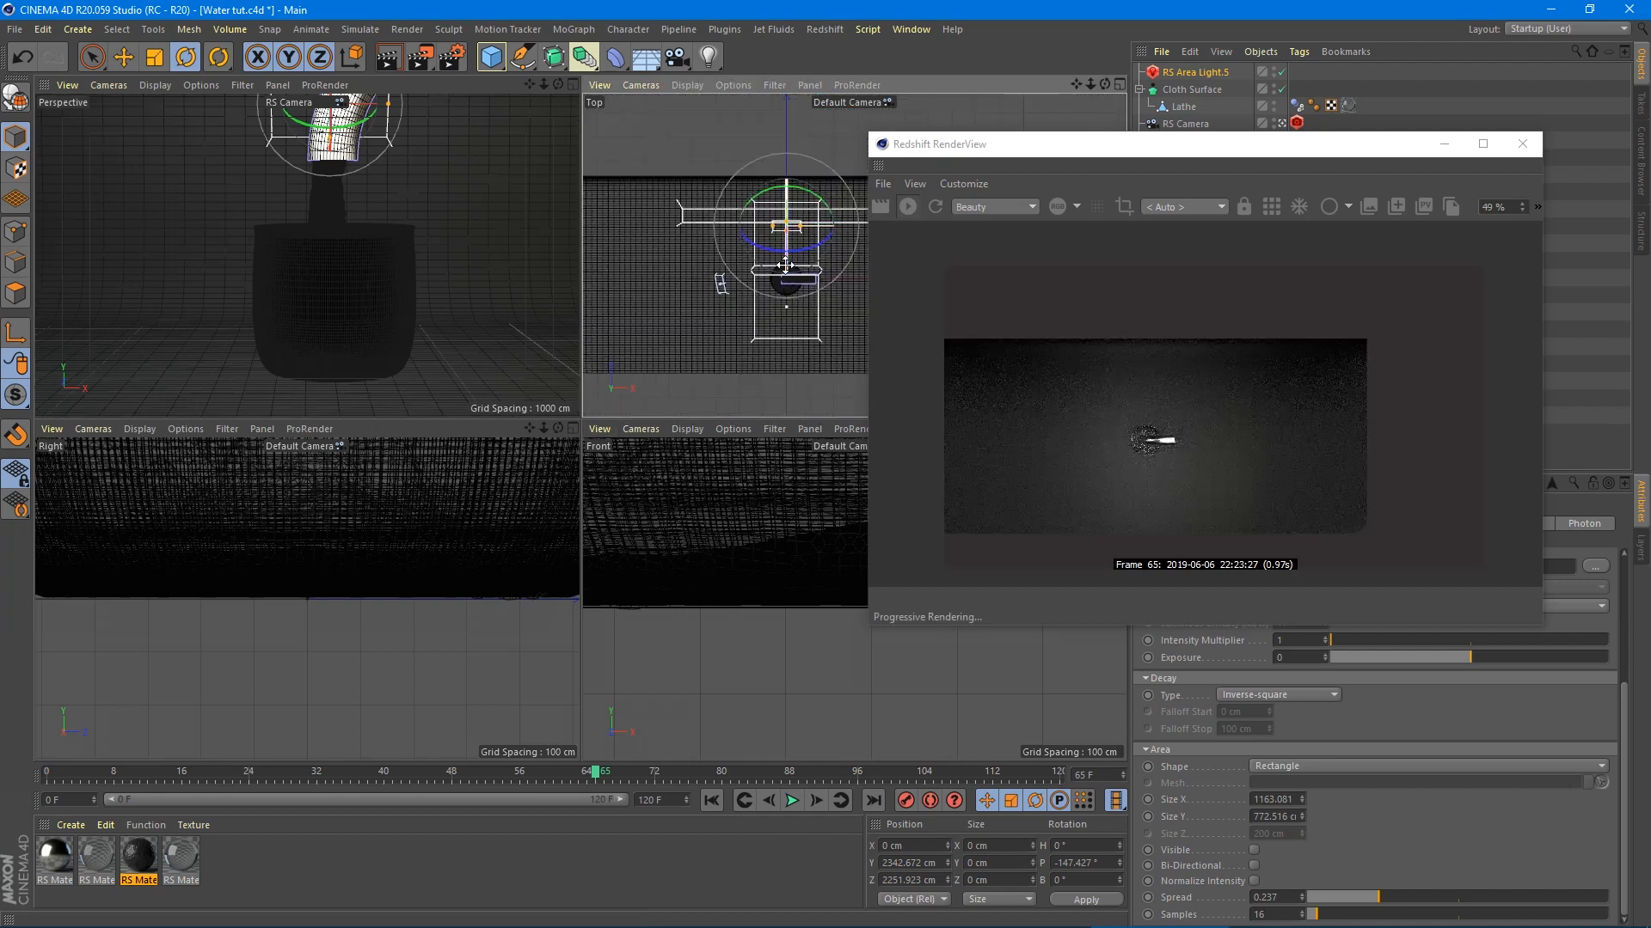
key("e")
left_click_drag(786, 194, 780, 169)
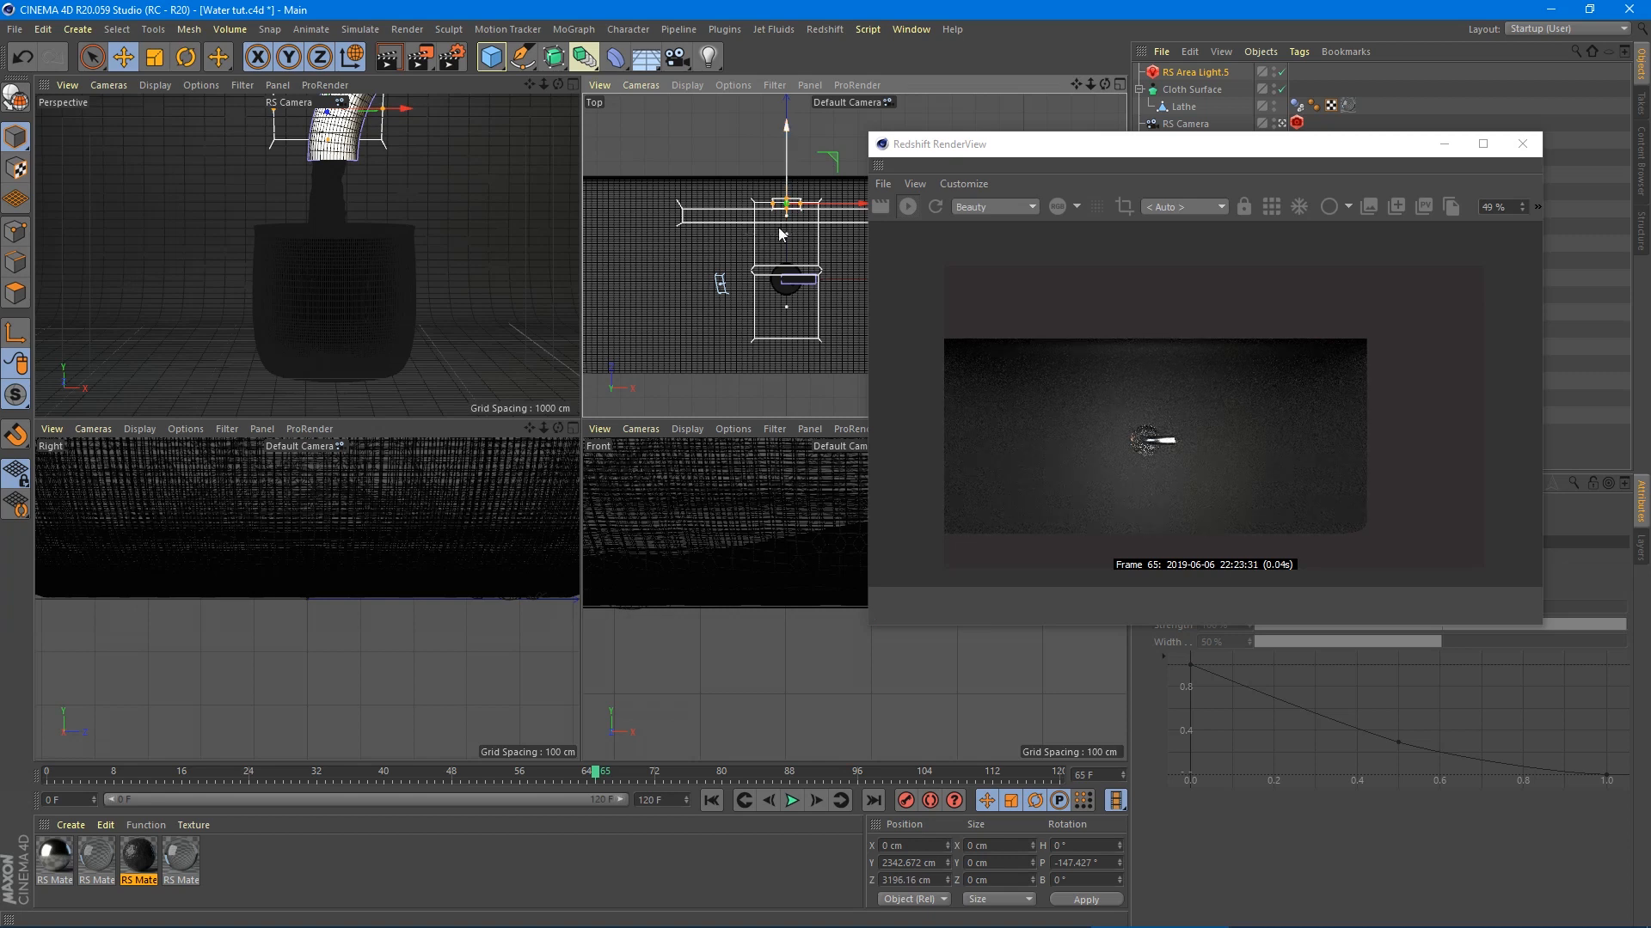
middle_click(484, 368)
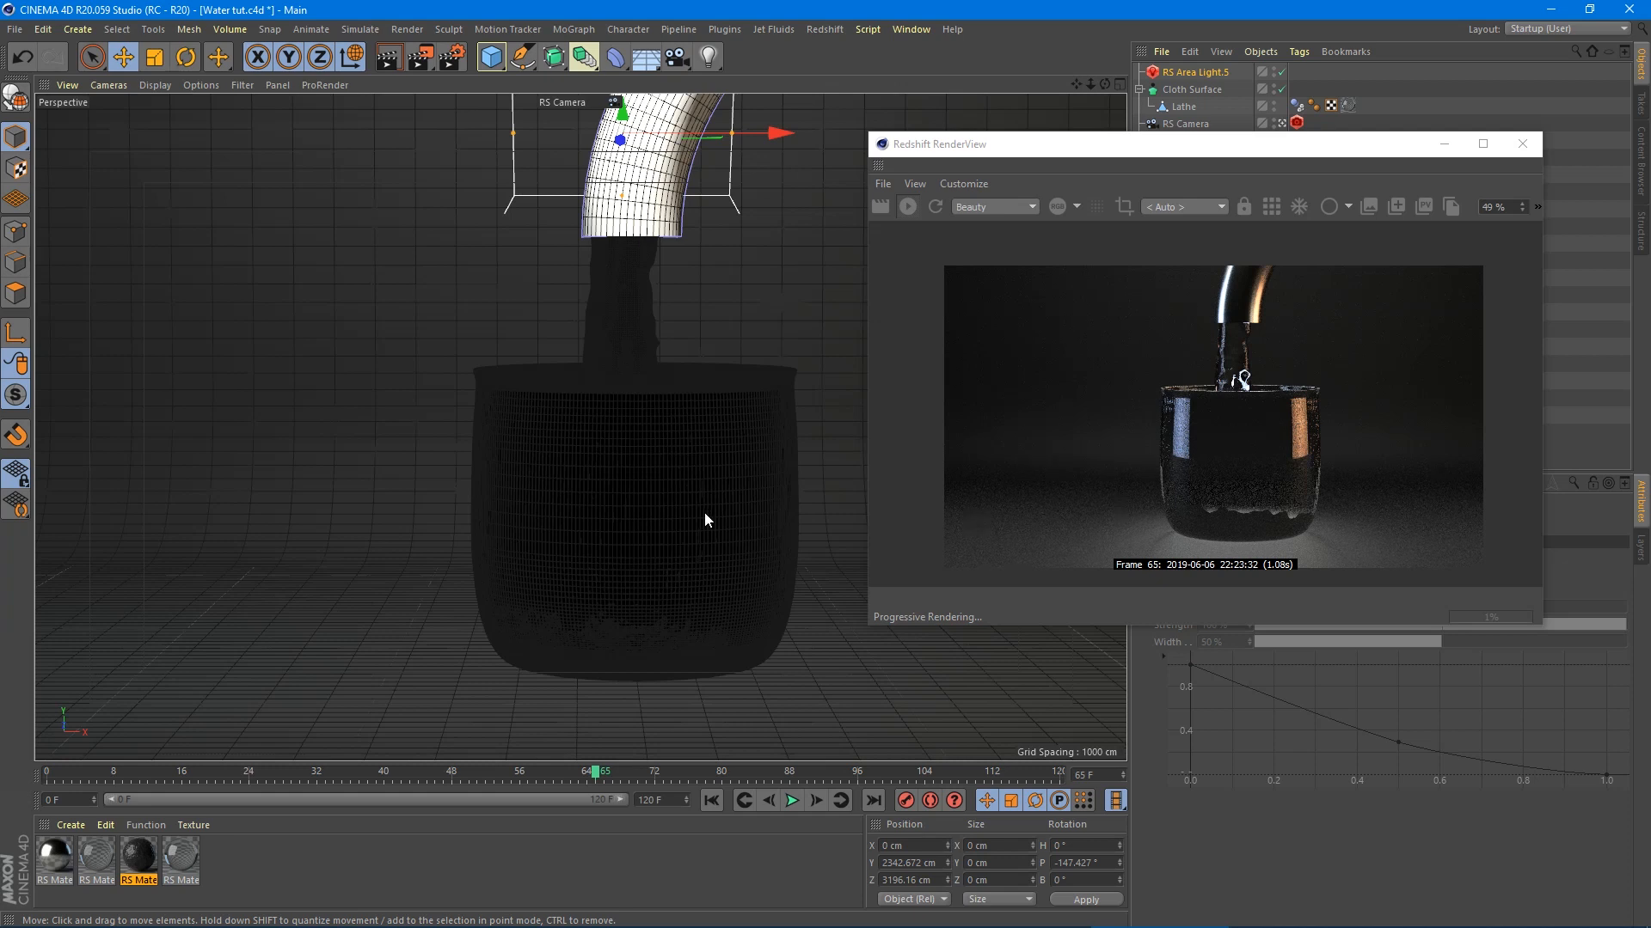
- Apply the second Redshift material to the cup's Cloth Surface and delete the fourth material
left_click_drag(97, 870, 624, 544)
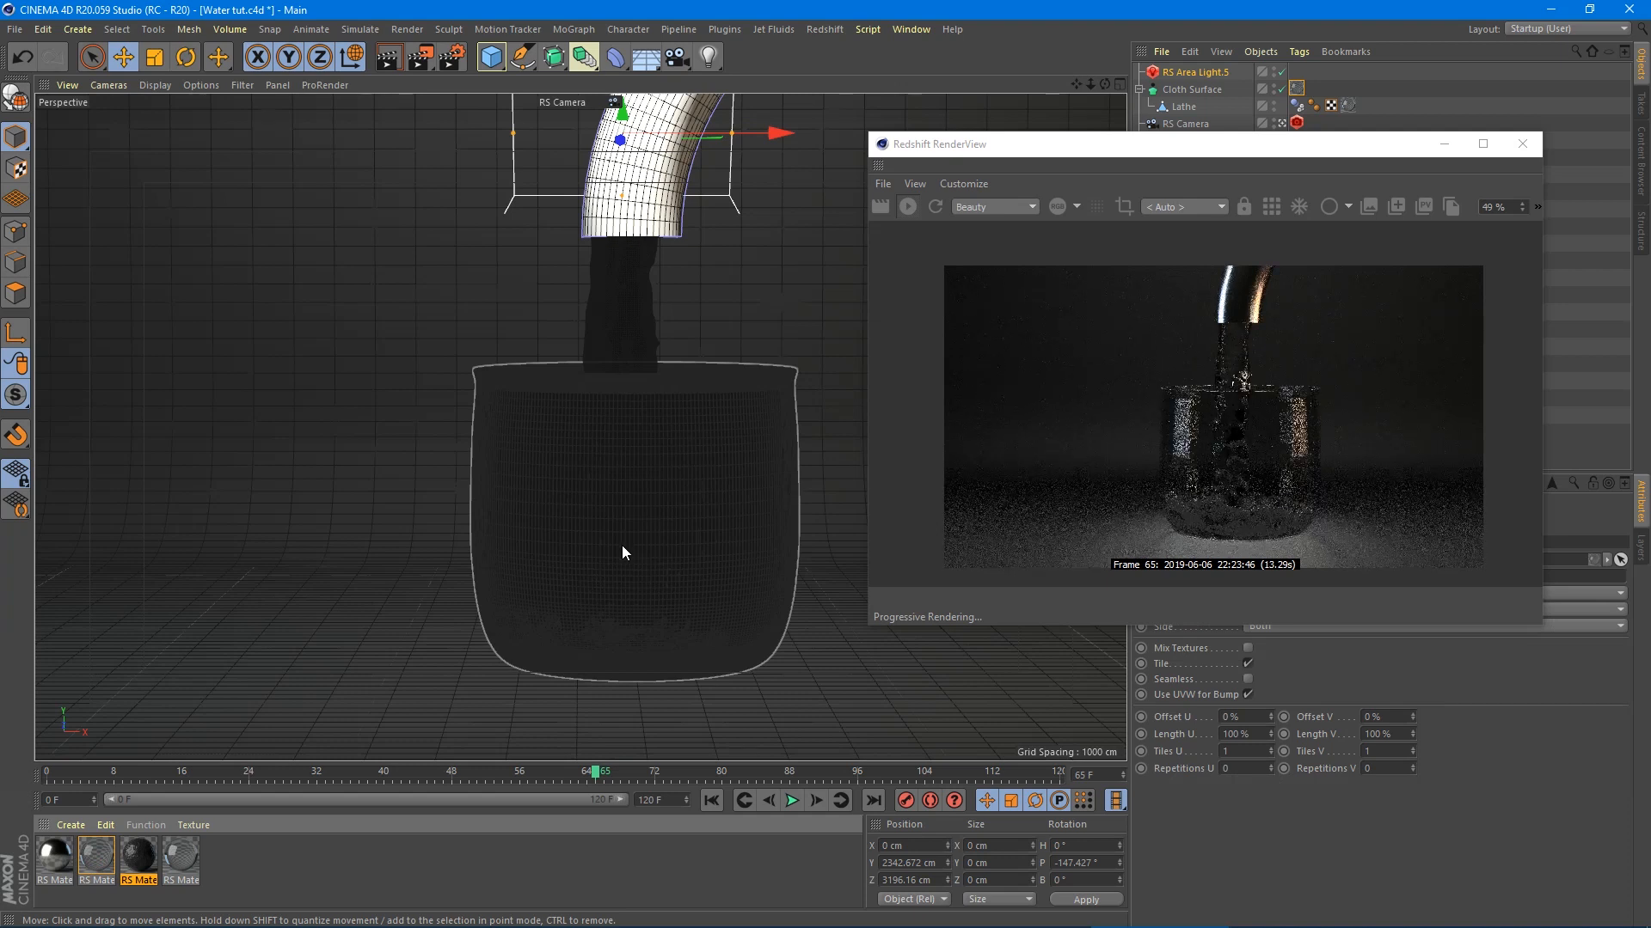
left_click(182, 862)
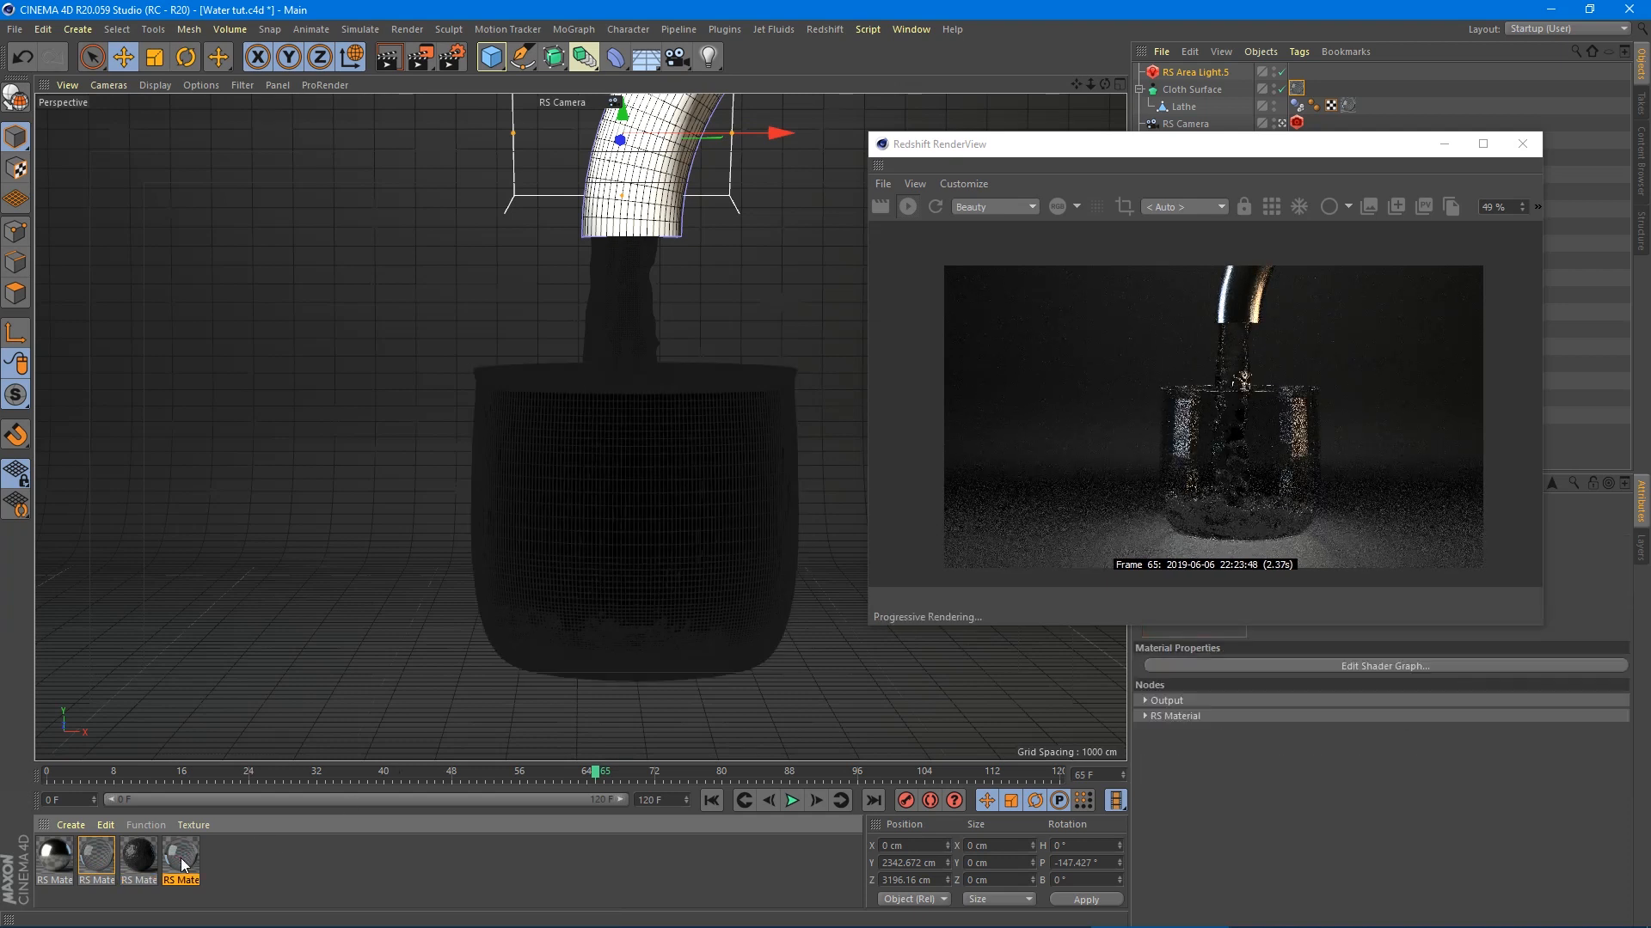
key("Delete")
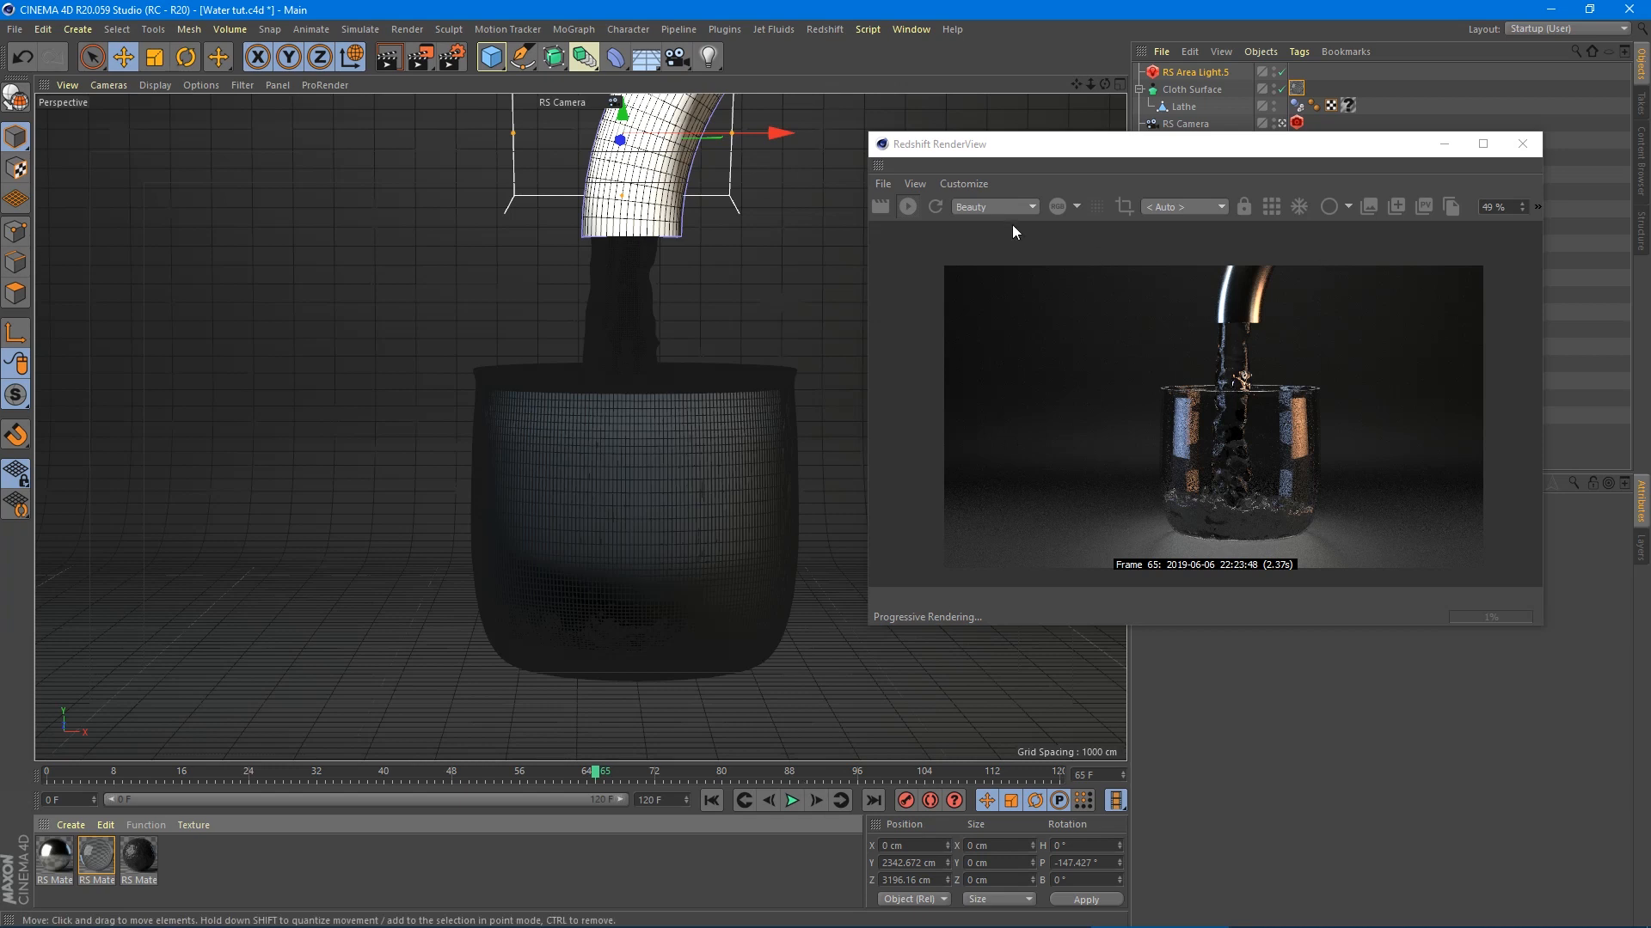
- Play the animation from the first frame to frame 18 to check the falling water and cup in the render
left_click(710, 800)
left_click(791, 800)
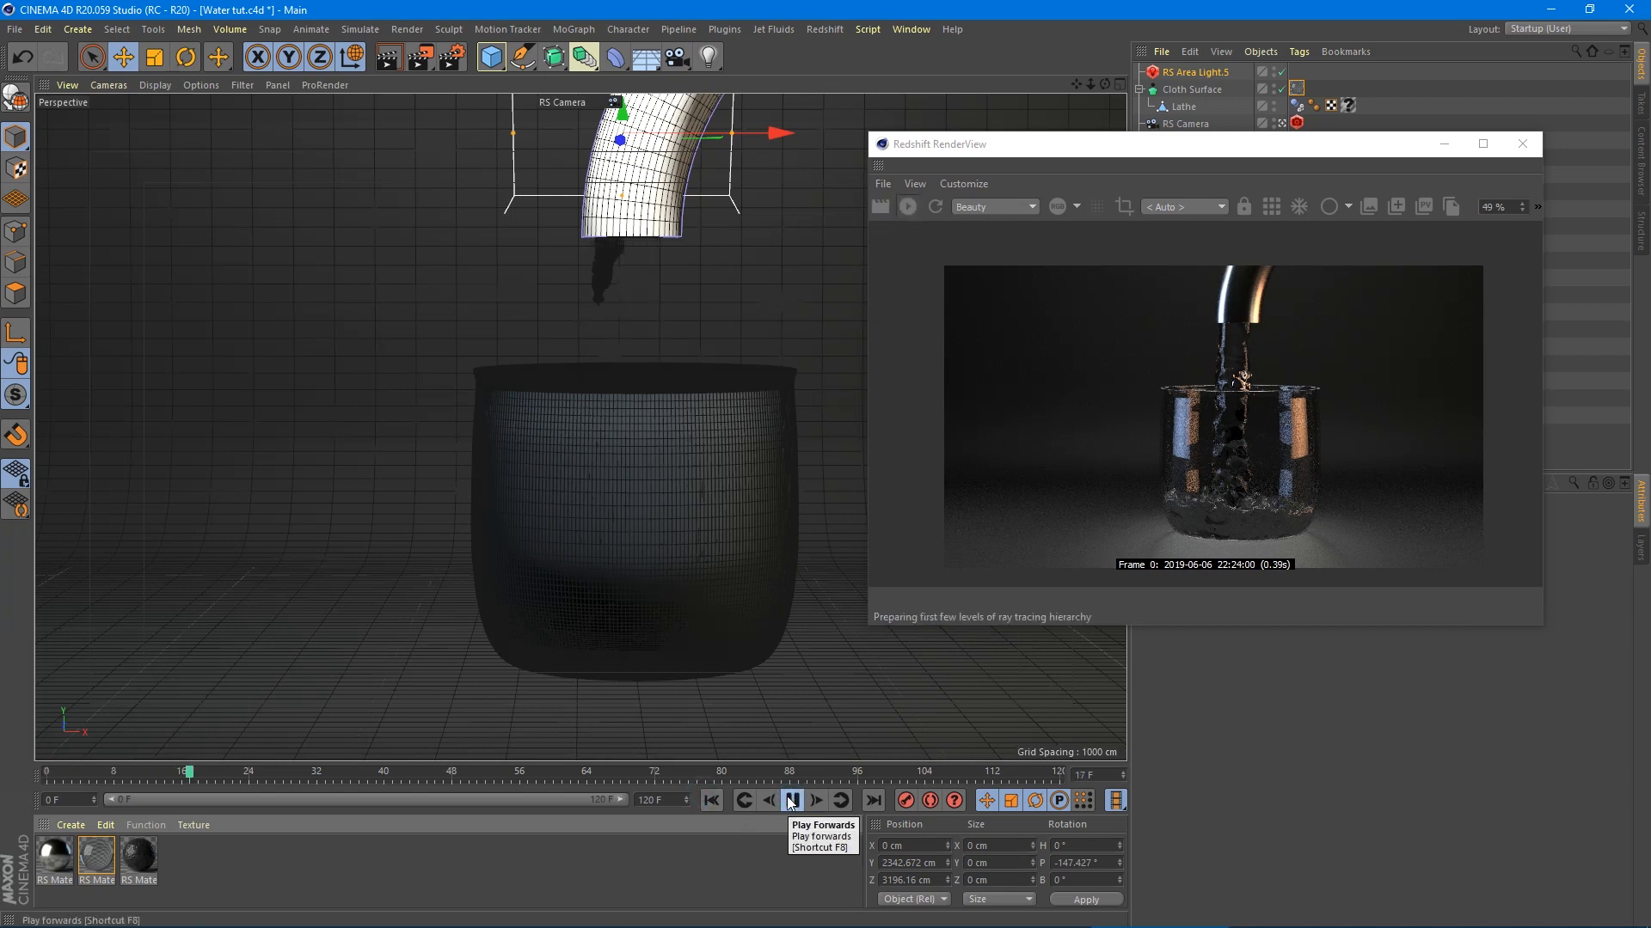
left_click(791, 801)
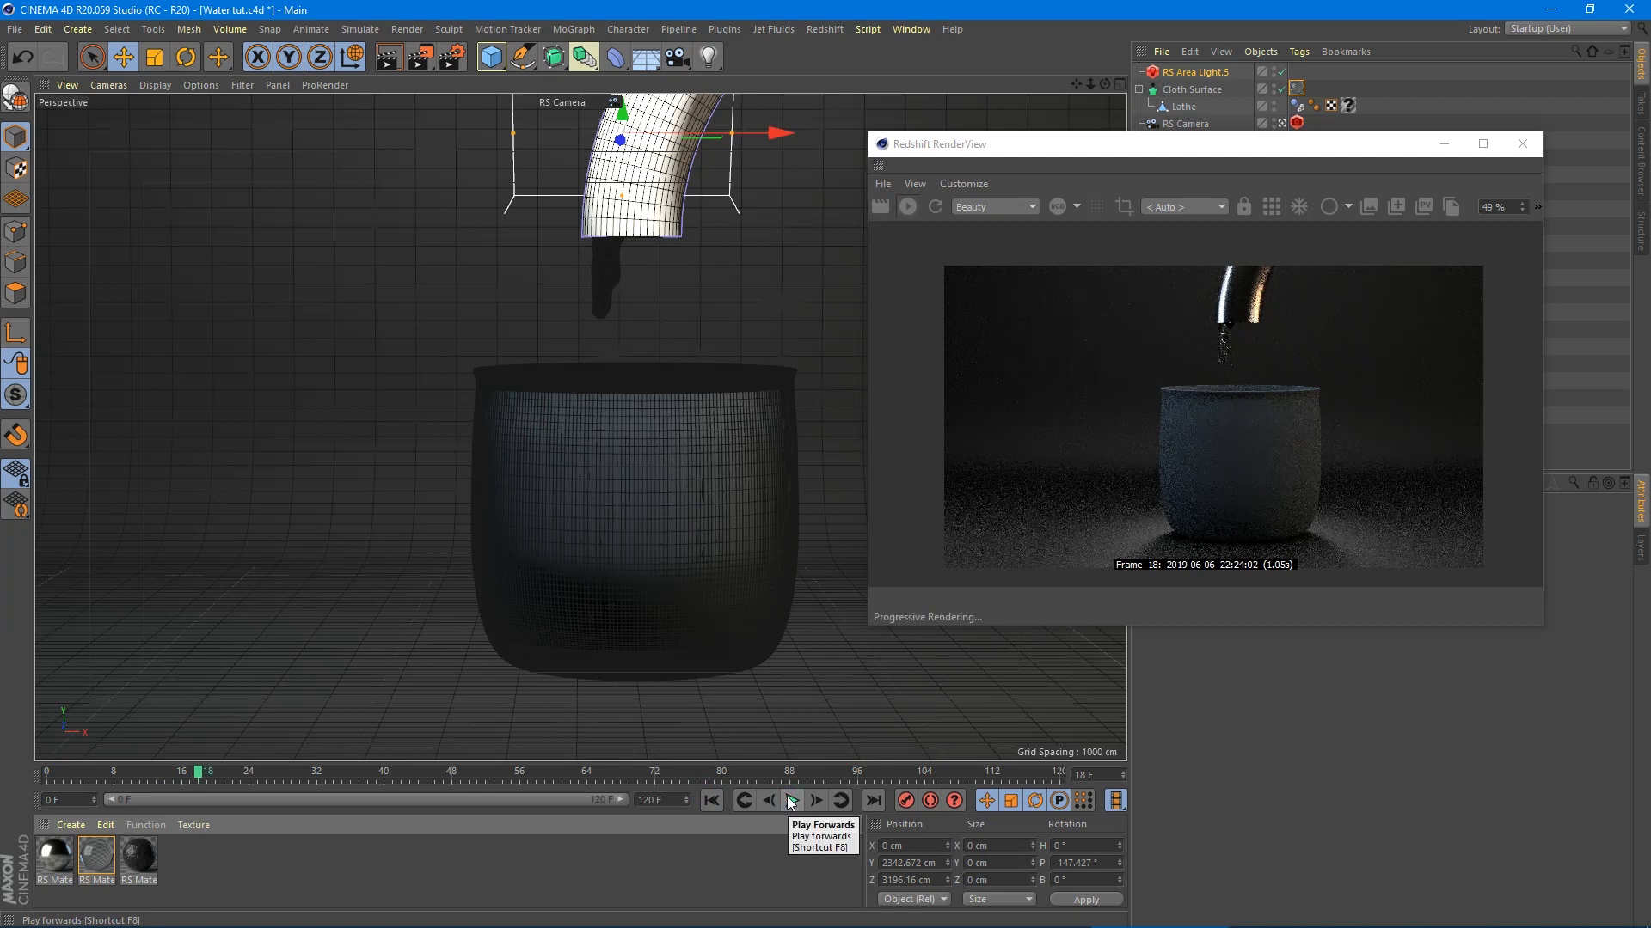
- Apply the second Redshift material to the cup again and place its texture tag on the Lathe object
left_click_drag(96, 855, 581, 558)
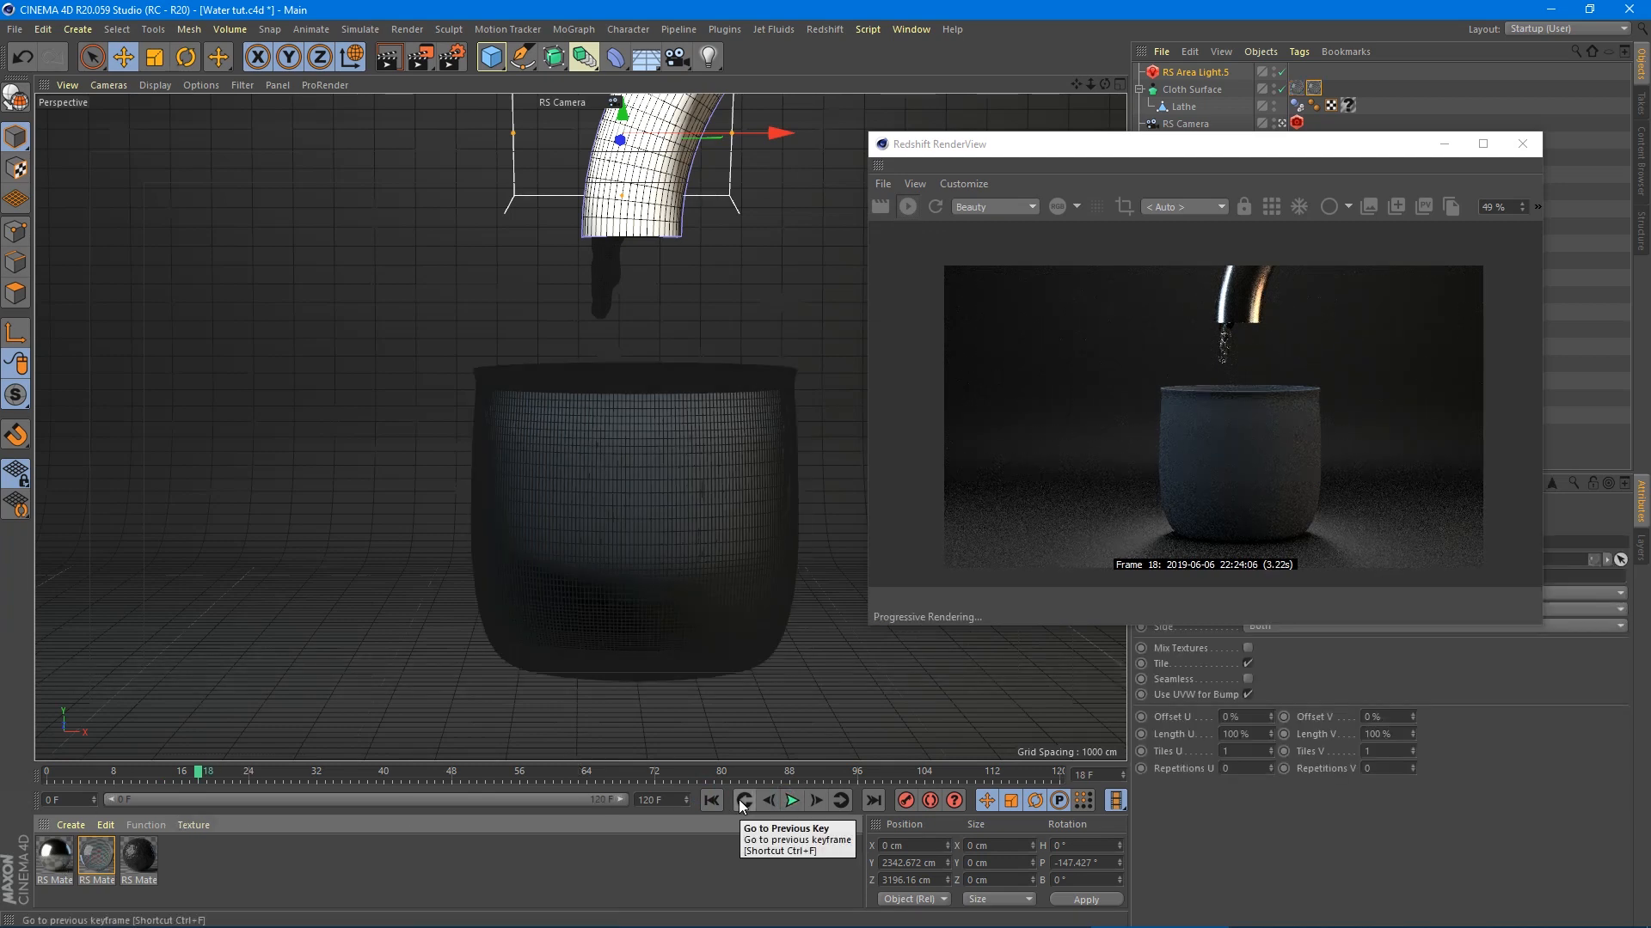
left_click_drag(1074, 160, 533, 275)
left_click_drag(1315, 91, 1347, 111)
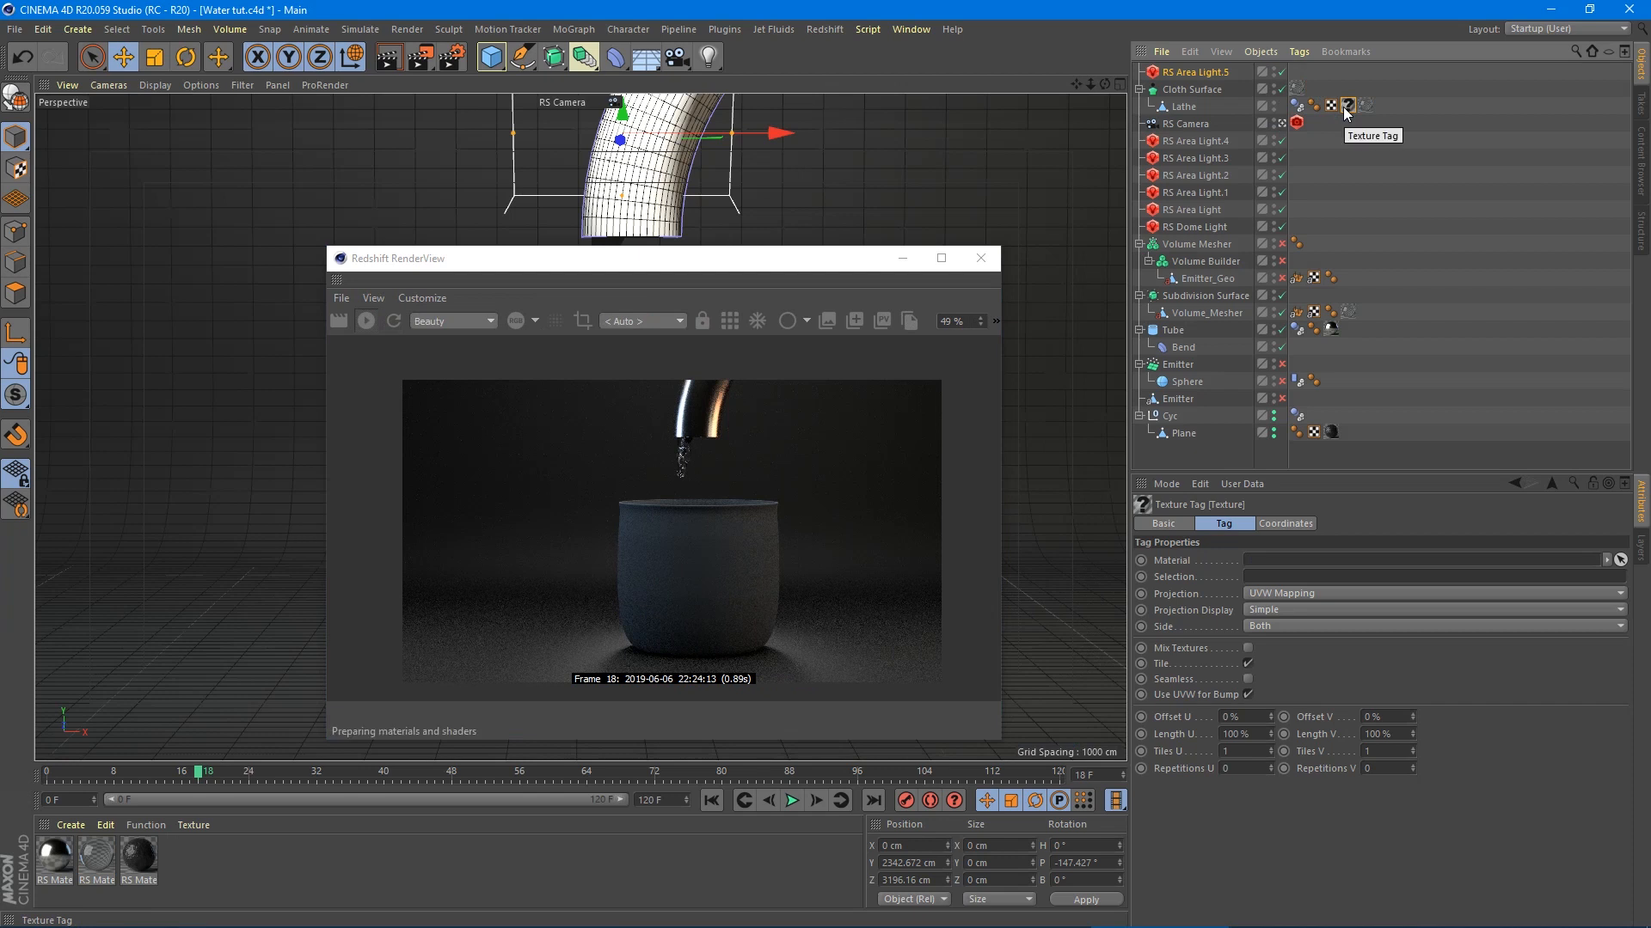
- Set the cup's Cloth Surface thickness to 0.25 cm and close the Redshift RenderView
left_click(1267, 596)
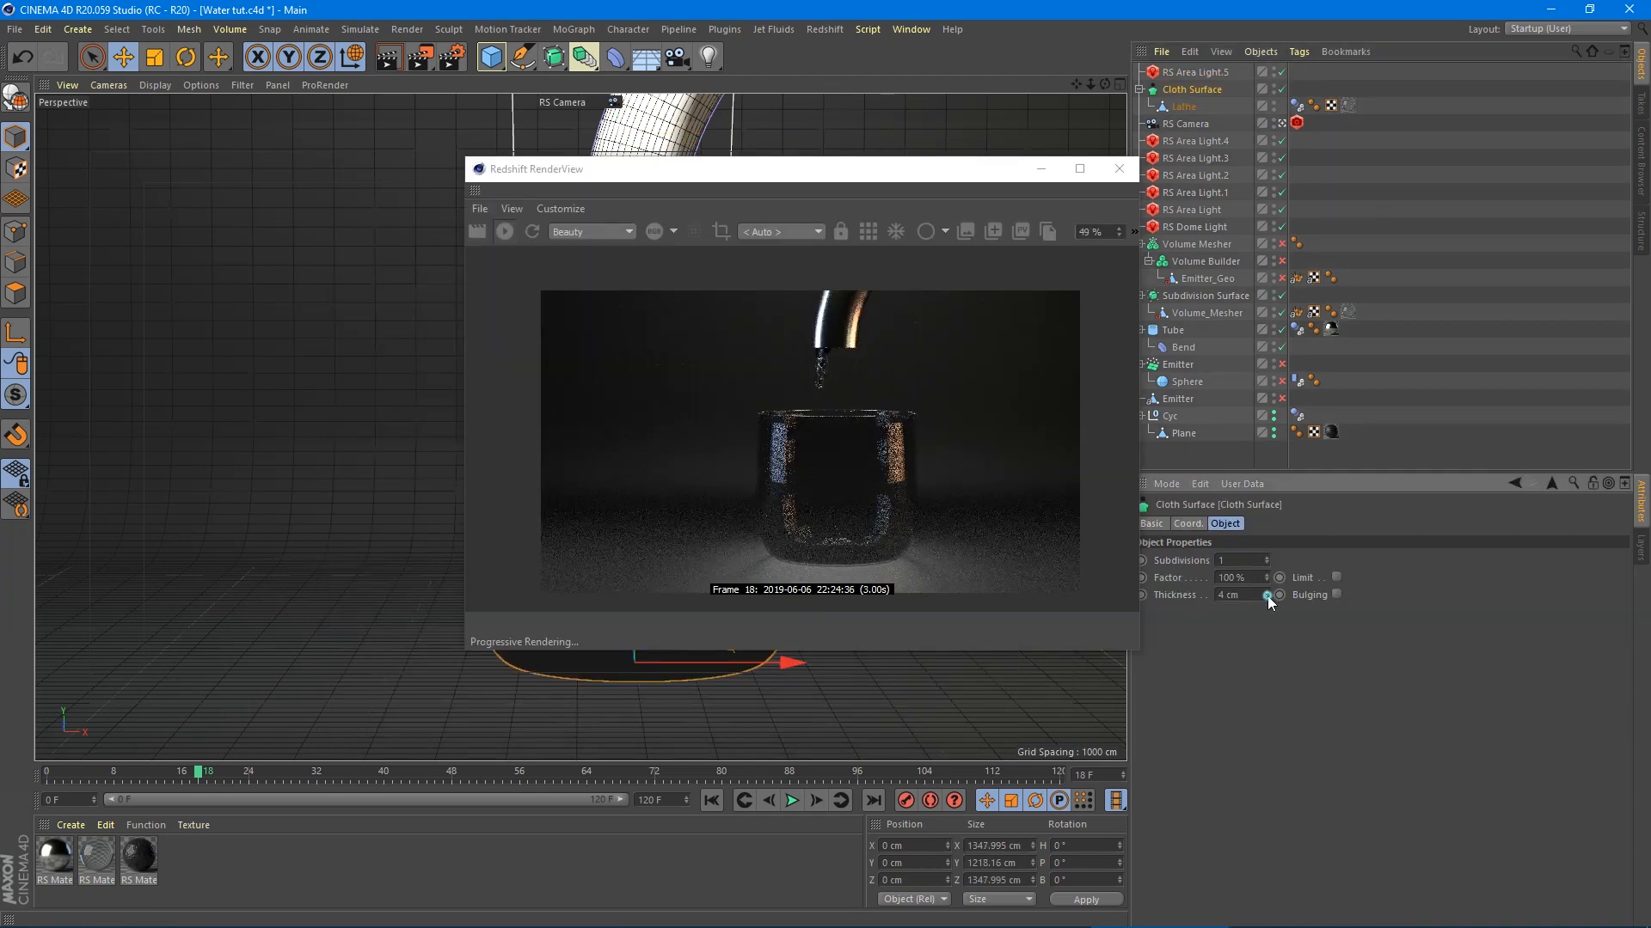
left_click(1268, 596)
left_click_drag(1268, 596, 1159, 602)
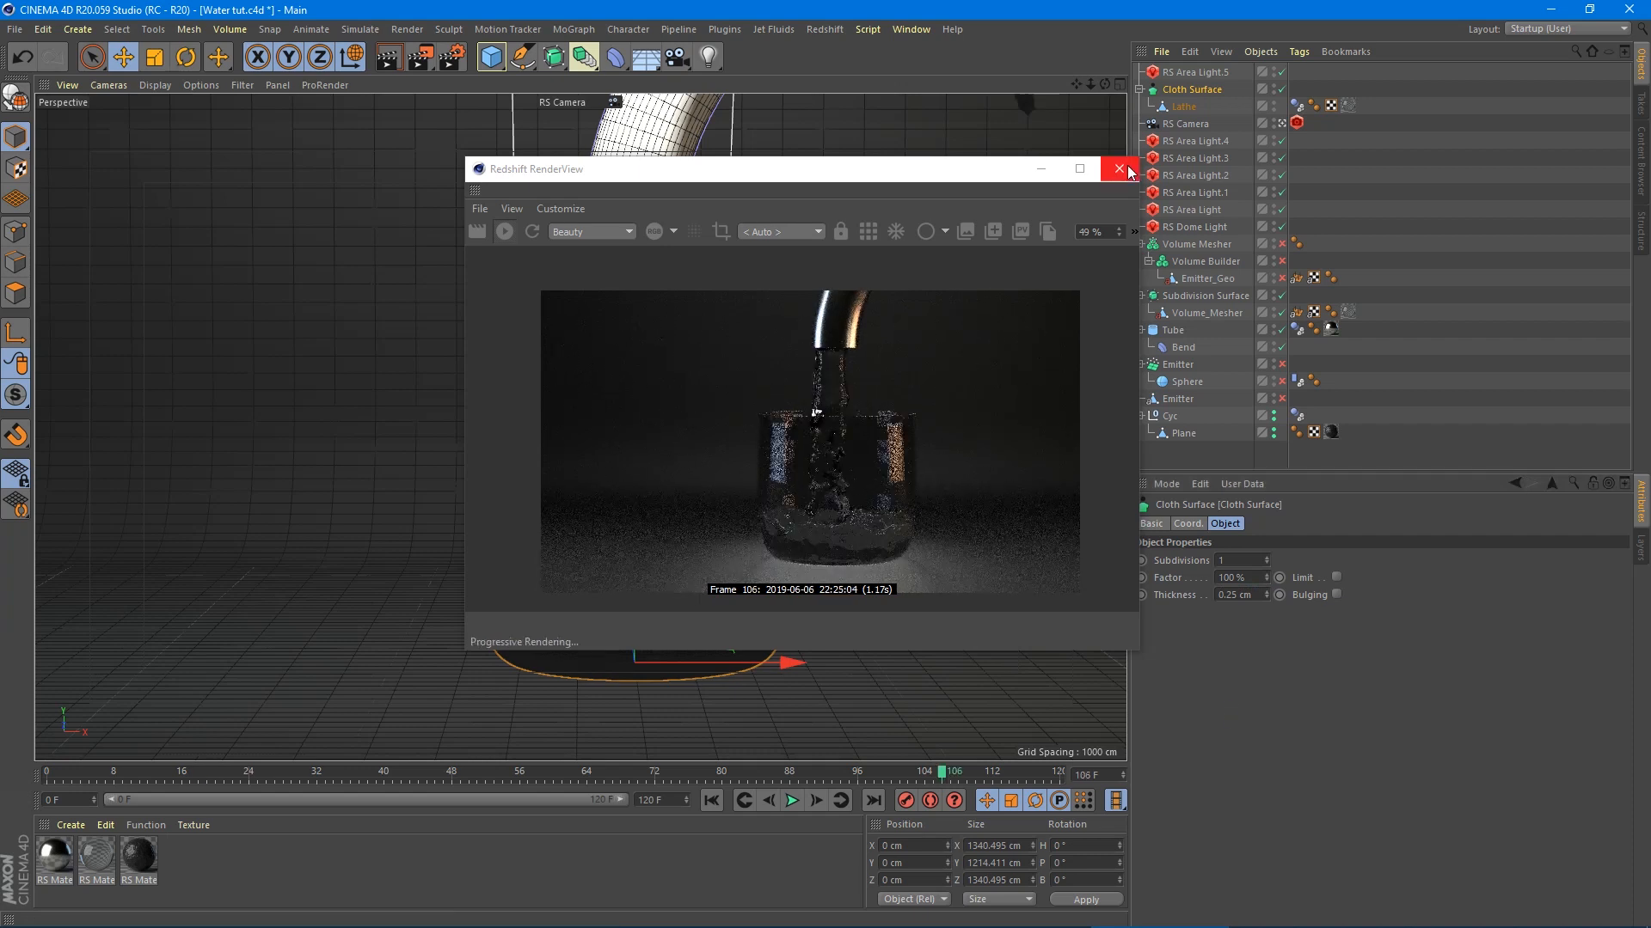
left_click(1119, 168)
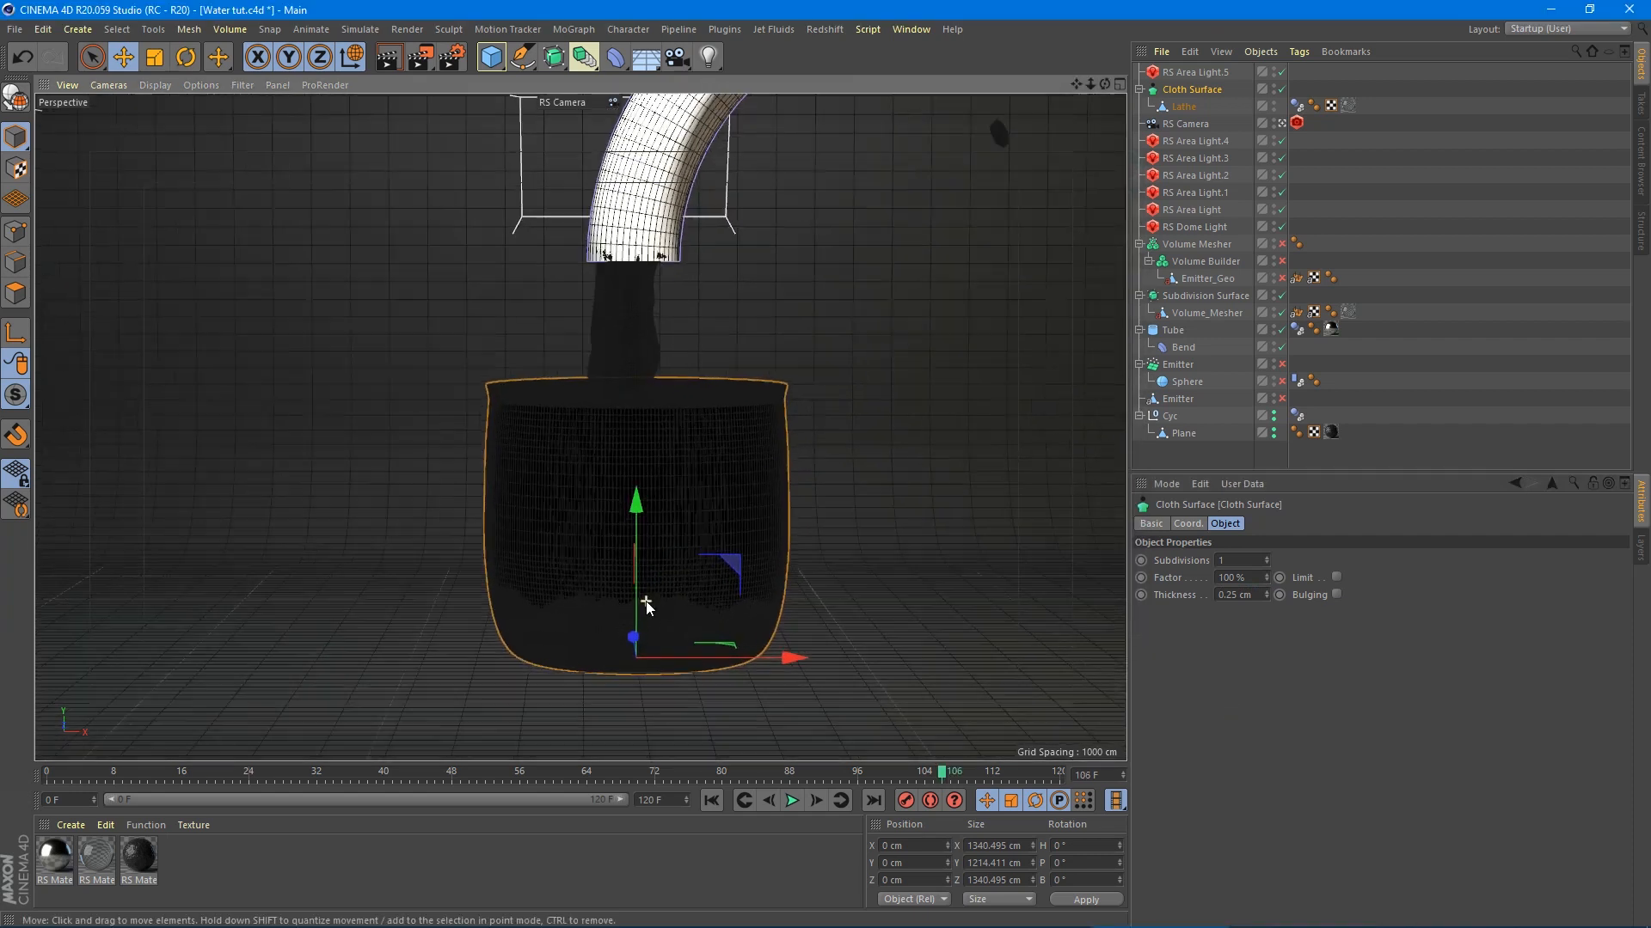
- Scale the cup up slightly around the water, to about 1378 cm wide and 1248 cm high
scroll(647, 612, "up", 4)
left_click_drag(480, 629, 440, 531, "alt")
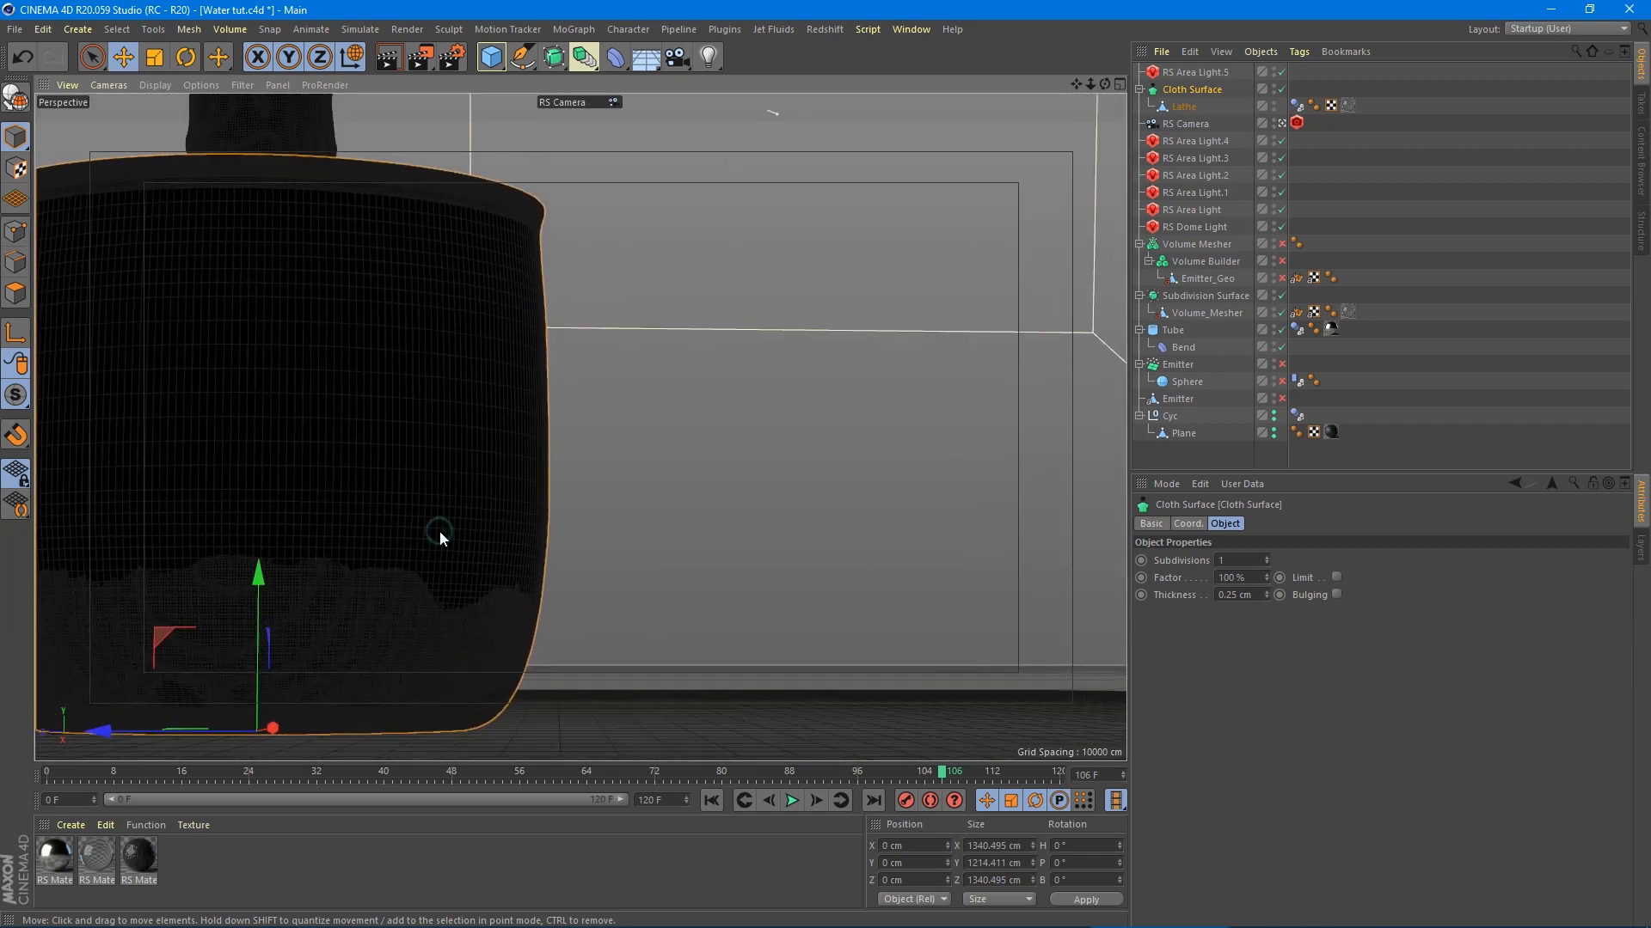
key("t")
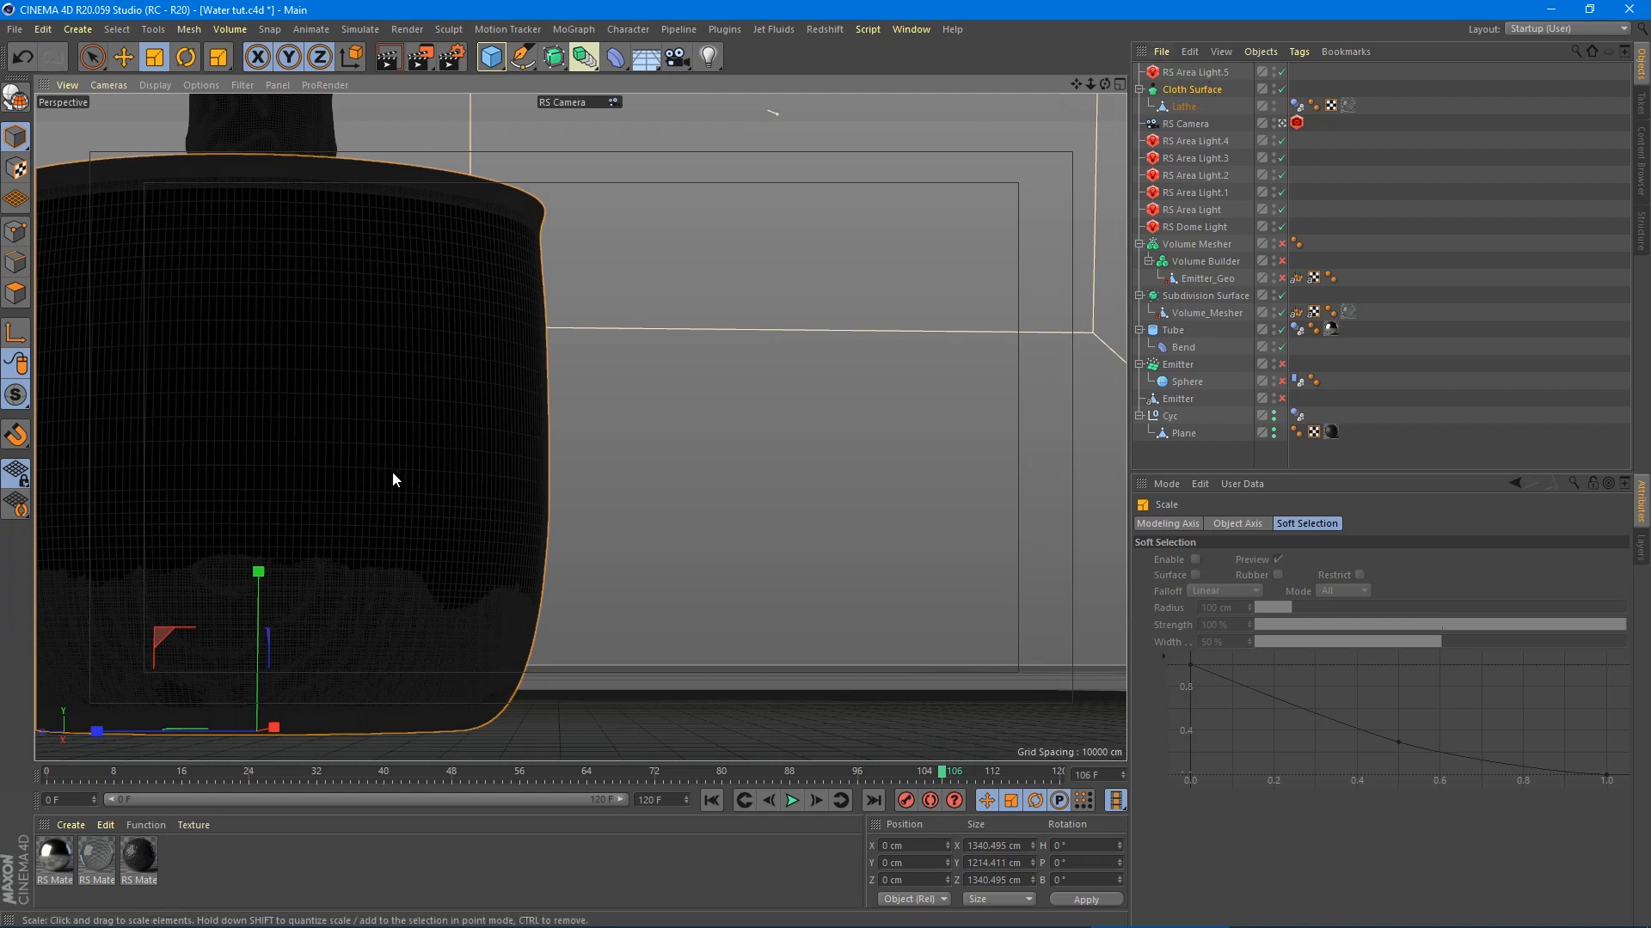
mouse_move(376, 477)
left_mouse_down()
mouse_move(365, 465)
mouse_move(437, 451)
mouse_move(399, 475)
left_mouse_up()
left_click_drag(560, 391, 485, 452, "alt")
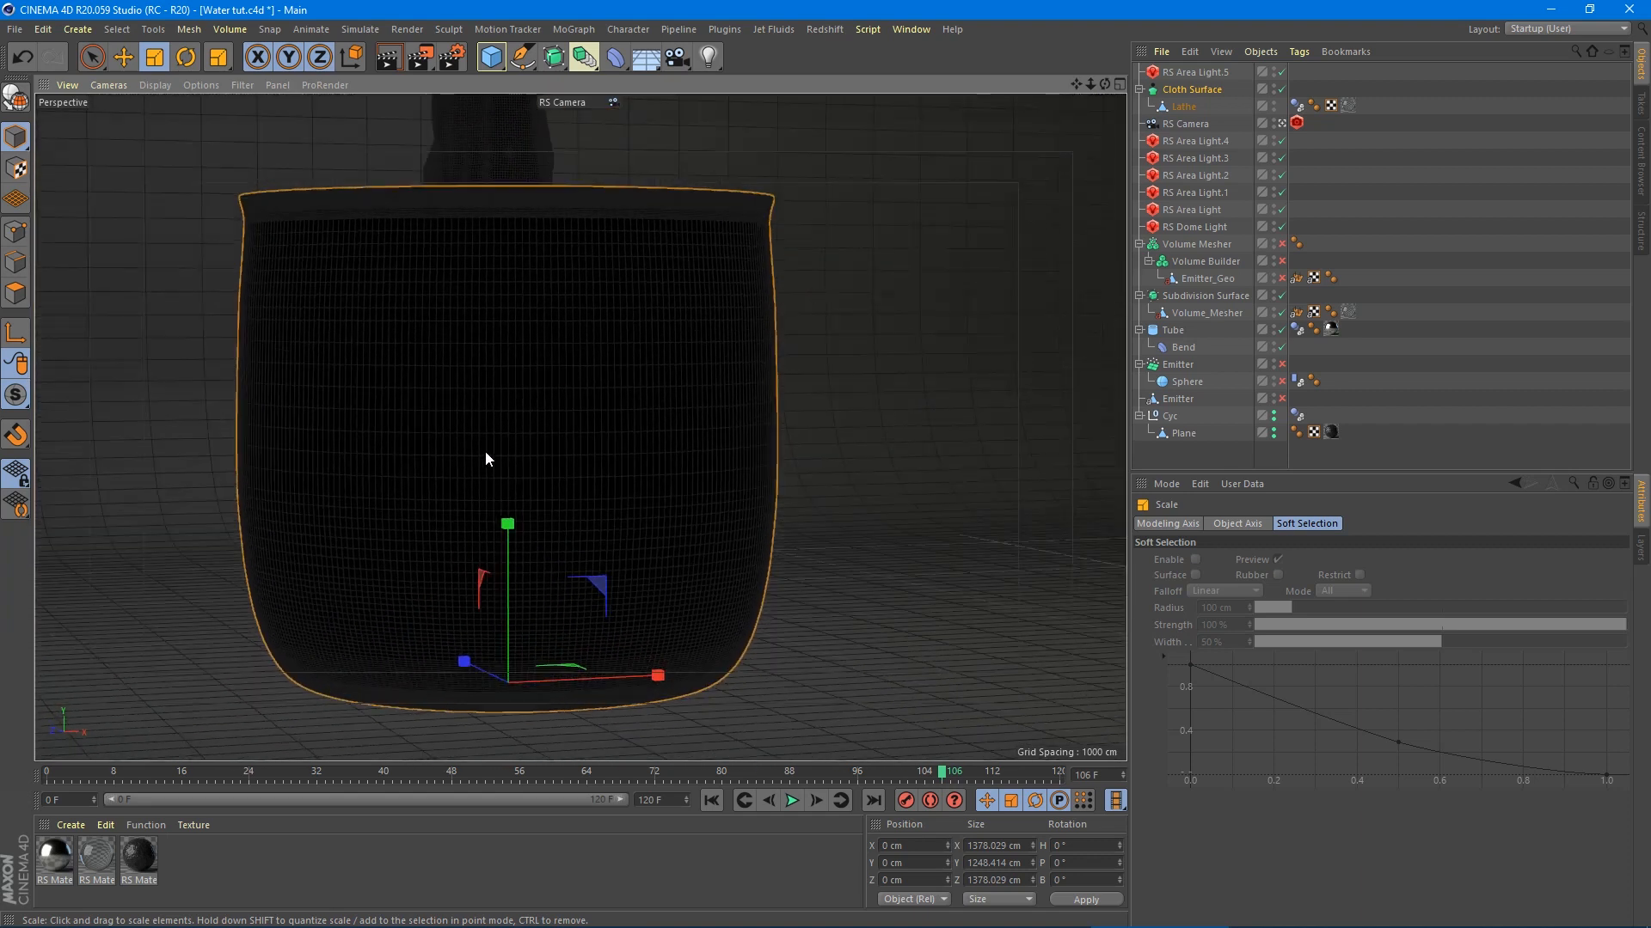
scroll(542, 477, "down", 5)
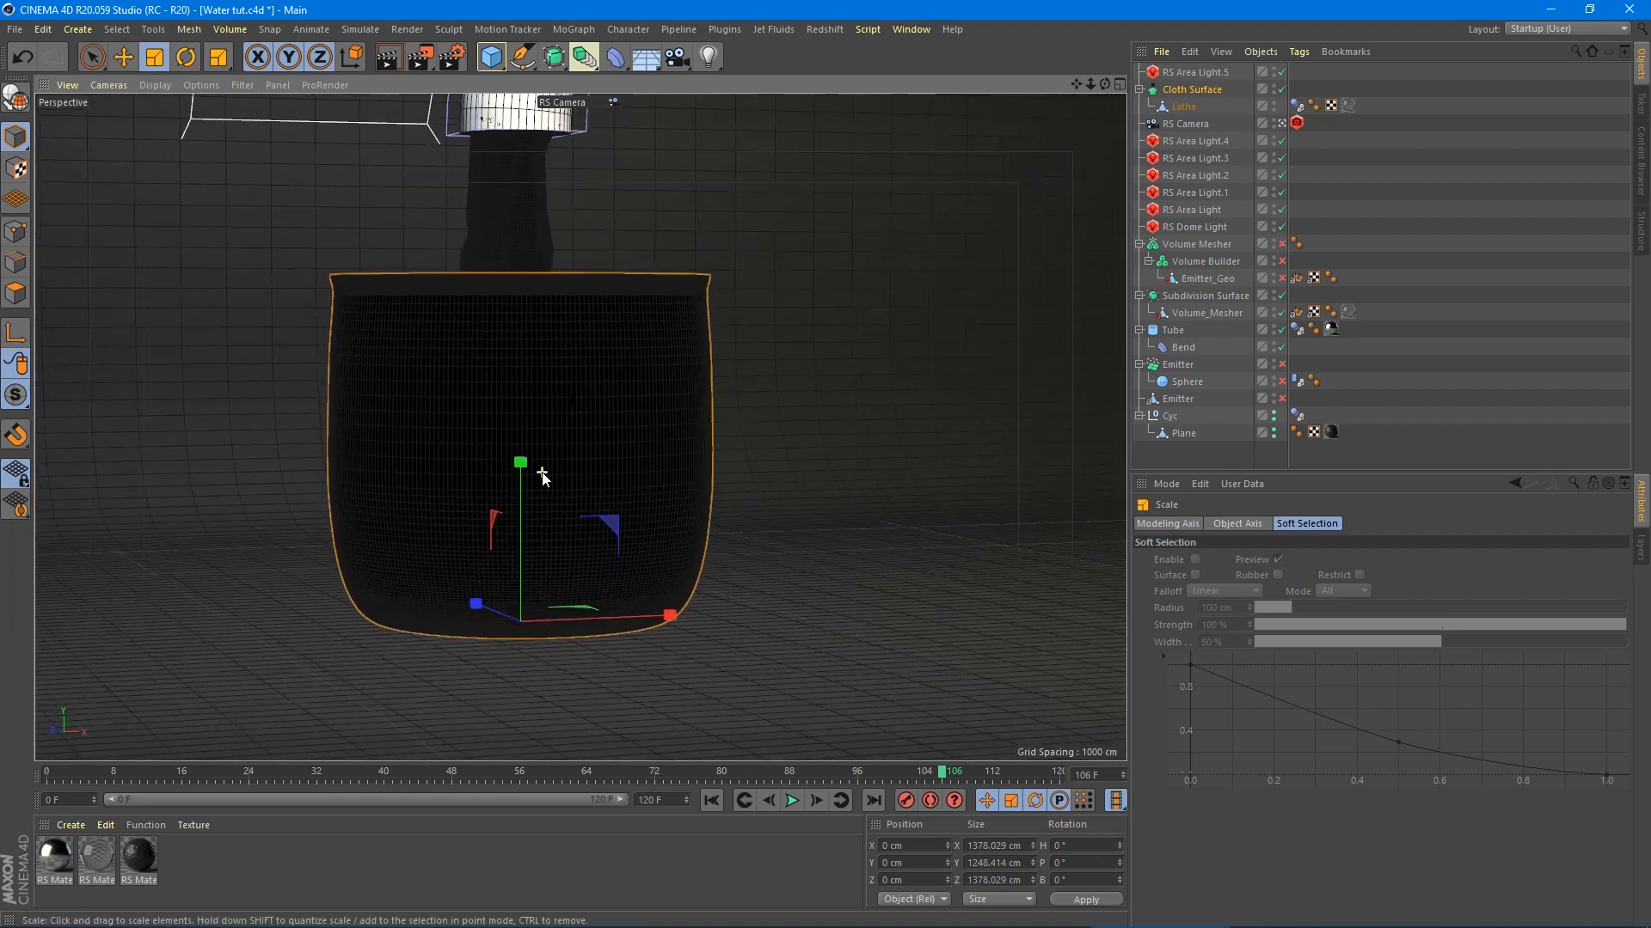
- Play the animation from the first frame to frame 55 to check the water against the resized cup
left_click_drag(478, 484, 533, 400, "alt")
middle_click_drag(533, 400, 536, 507, "alt")
scroll(536, 505, "up", 1)
left_click_drag(535, 503, 534, 488, "alt")
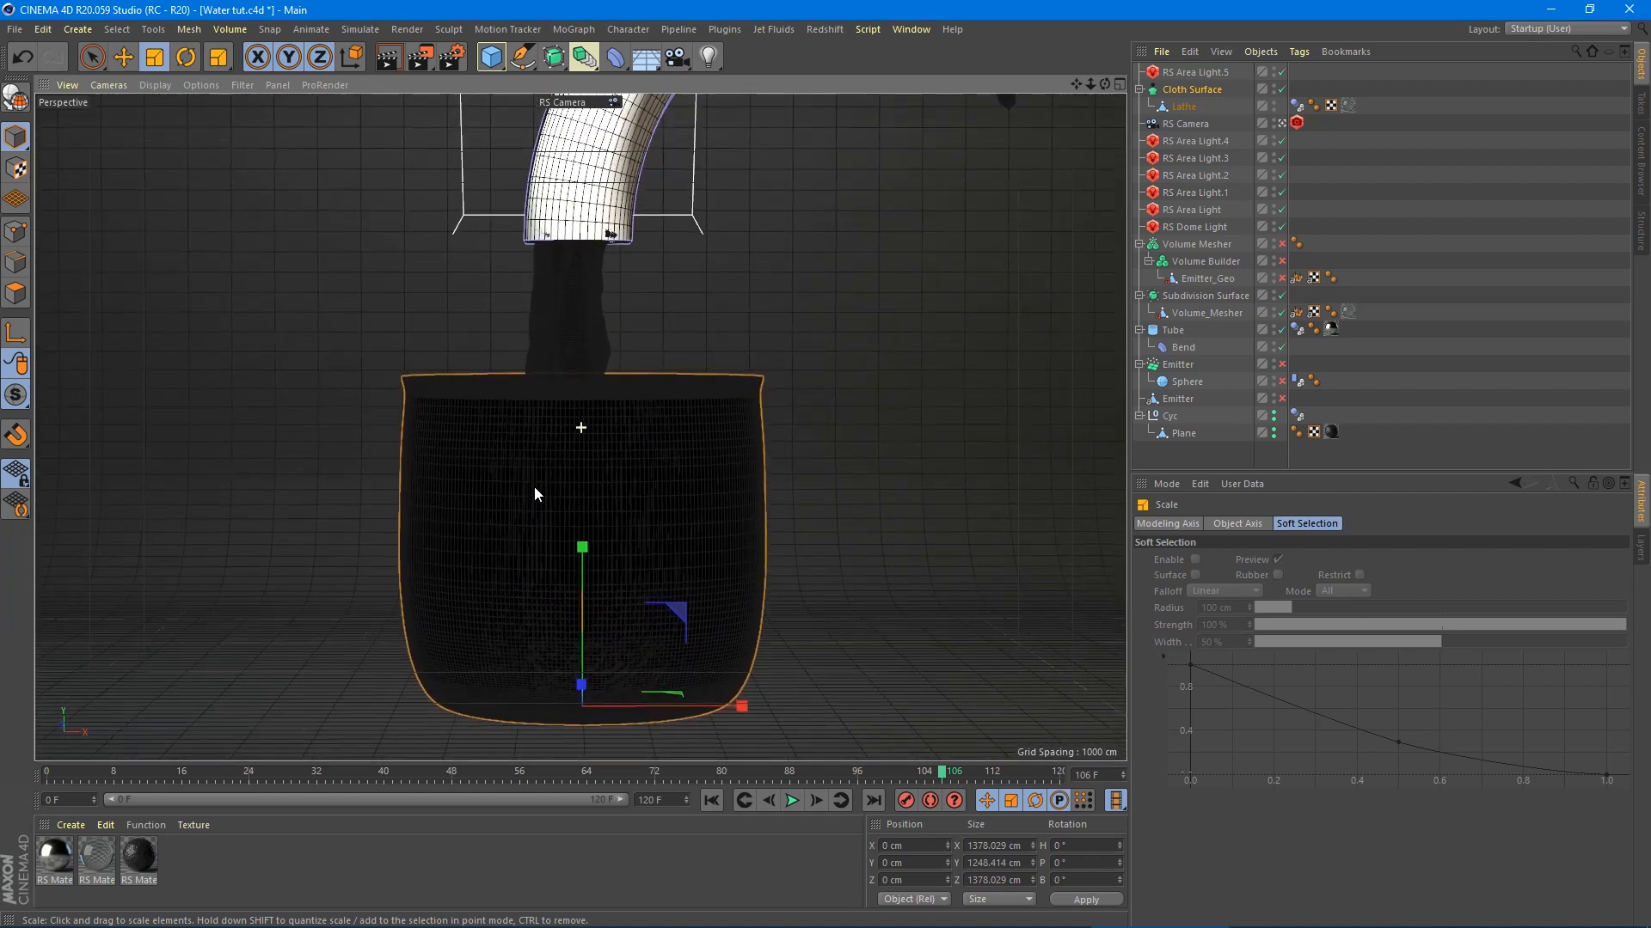
left_click(711, 801)
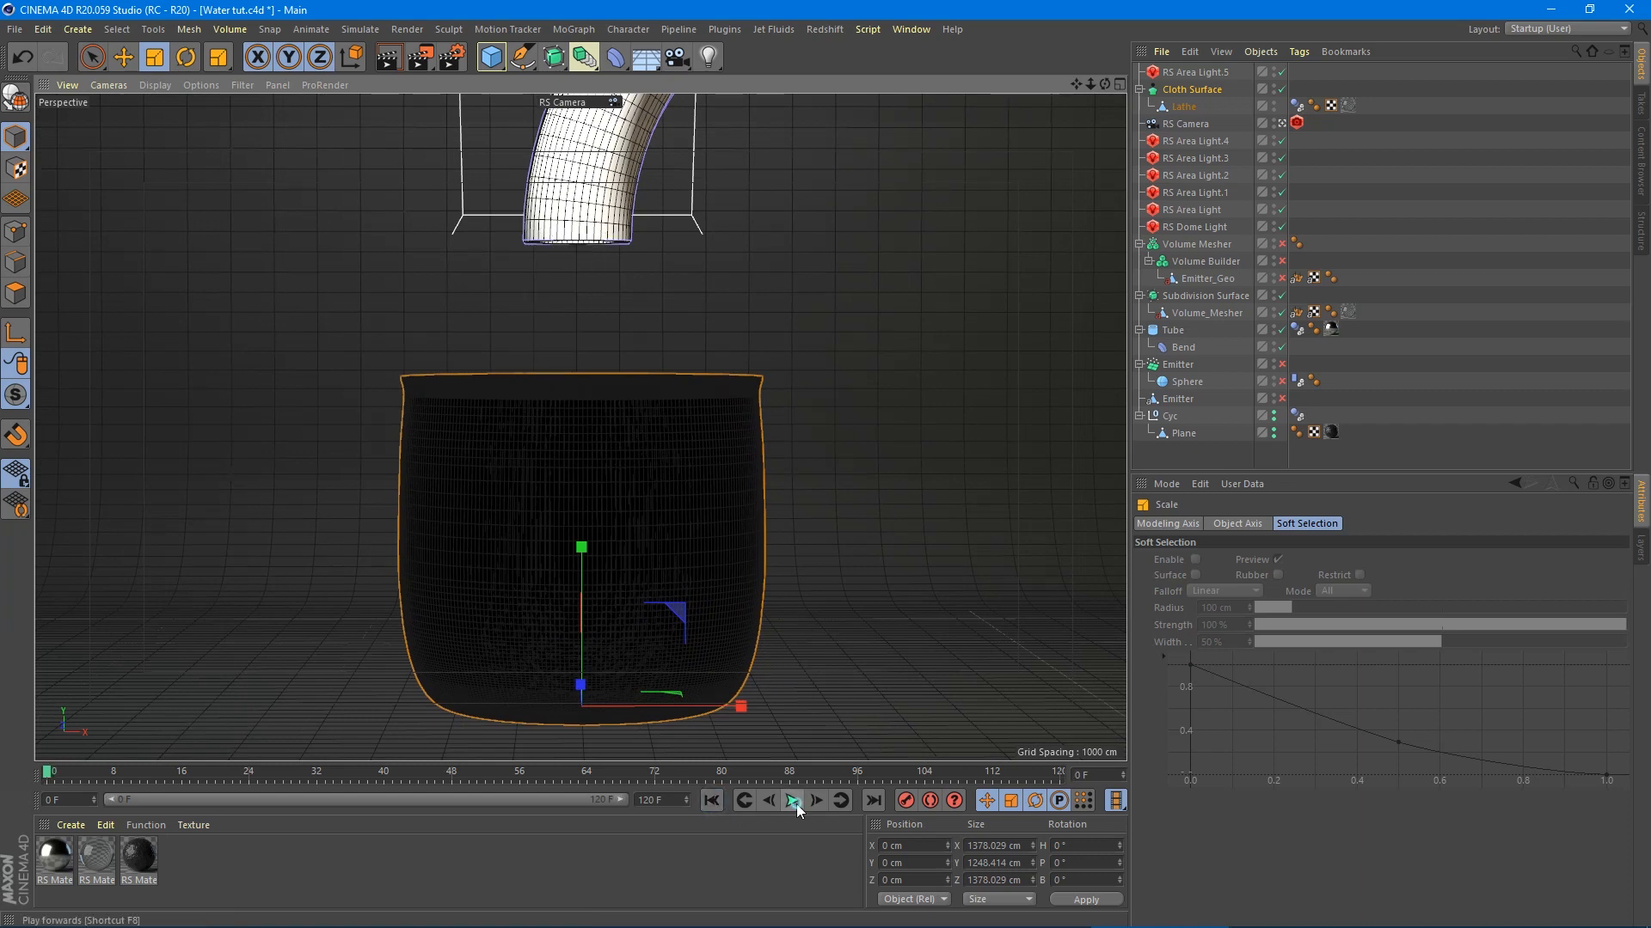
left_click(792, 800)
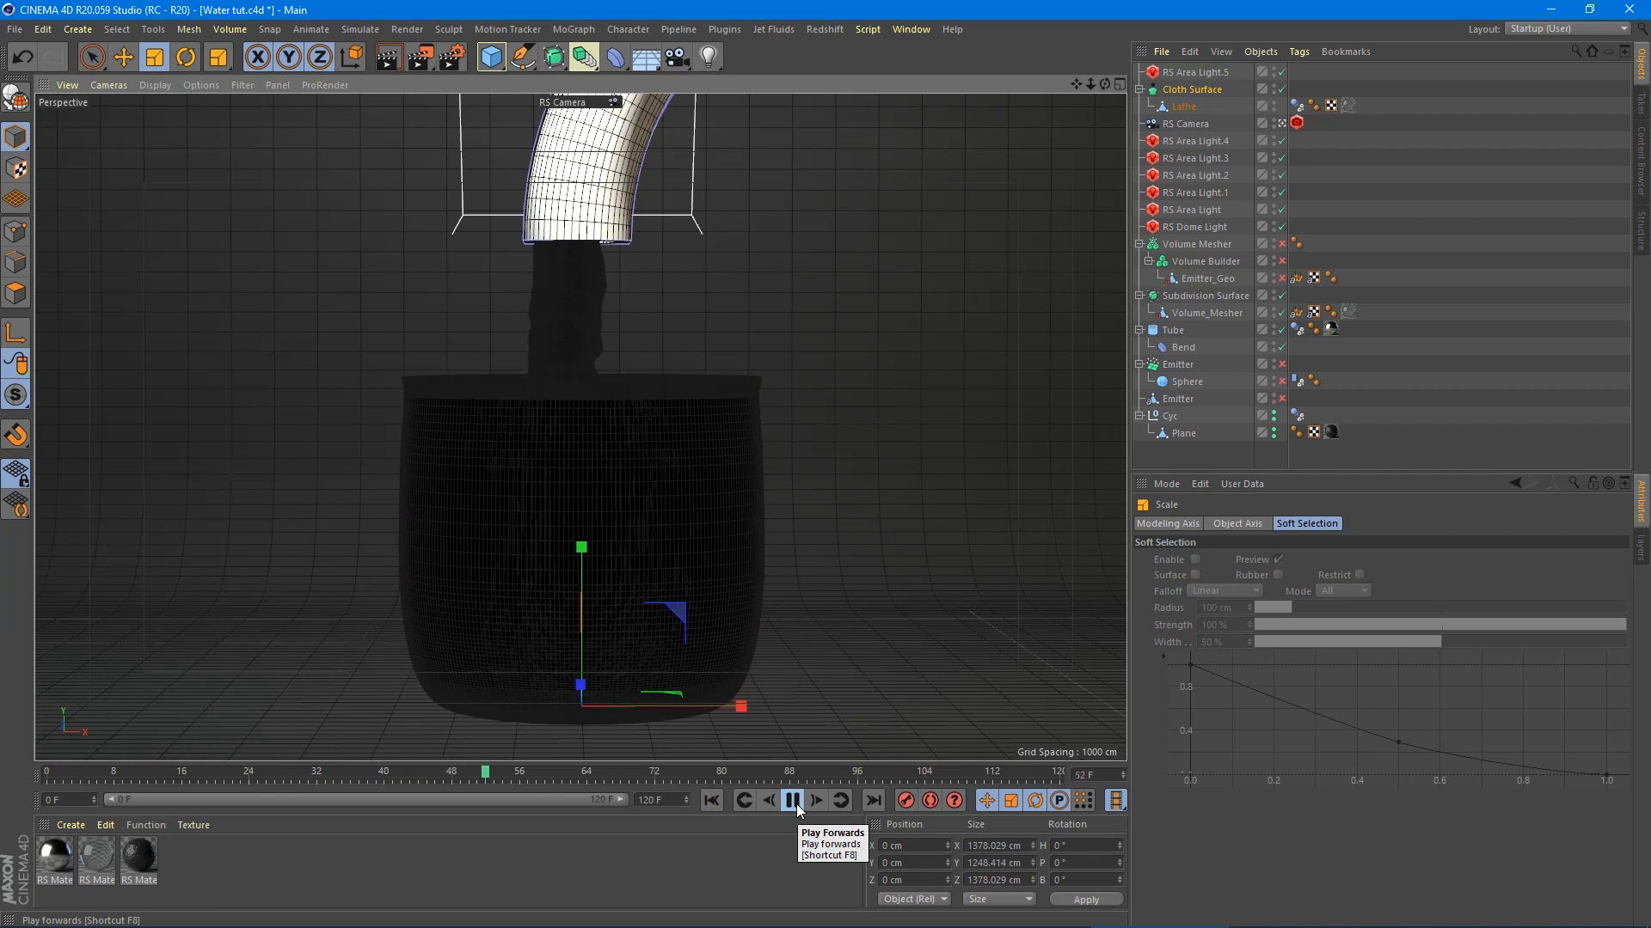
left_click(793, 803)
- Start a live render in the Redshift RenderView and move to frame 97 to inspect the filled cup
left_click(824, 29)
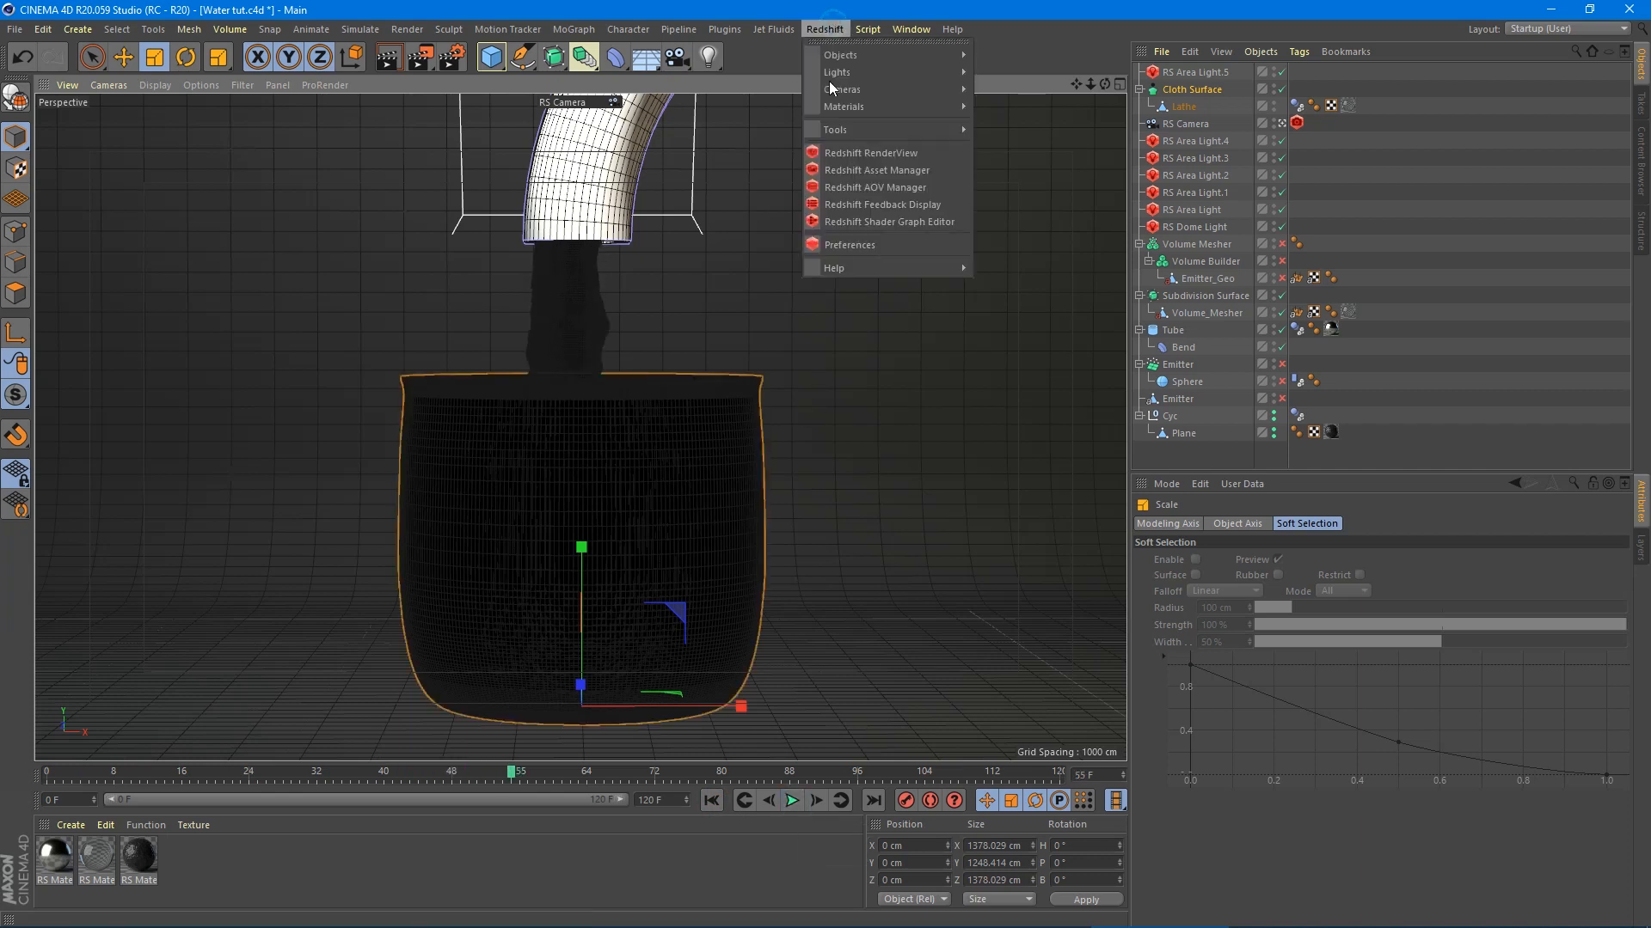
left_click(840, 152)
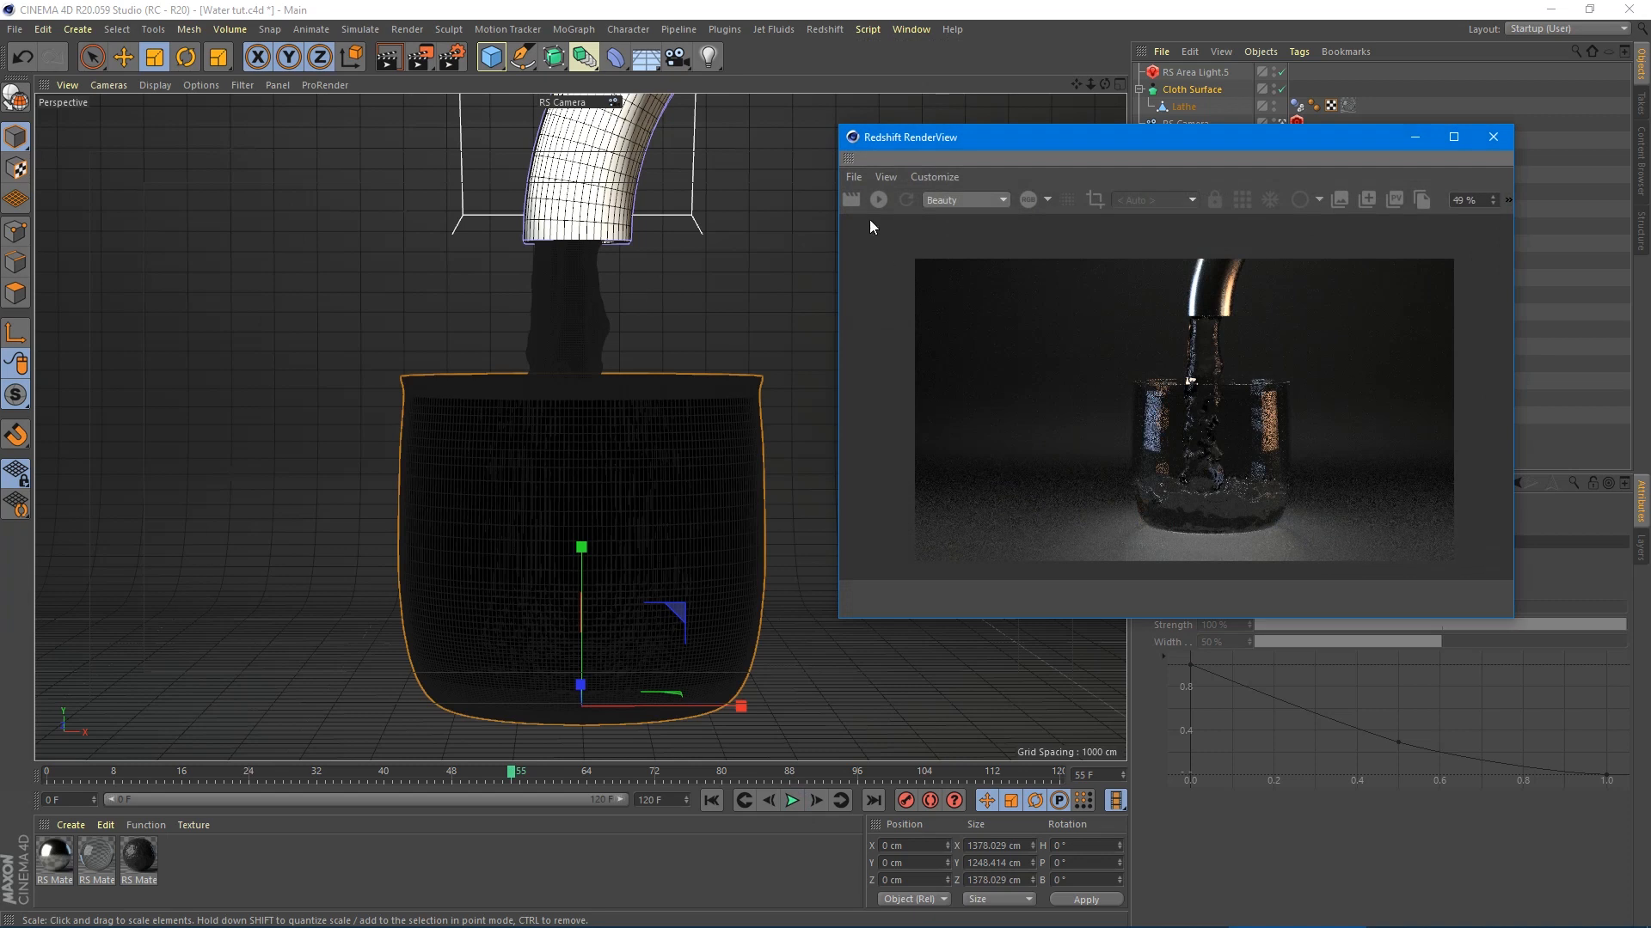
left_click(875, 200)
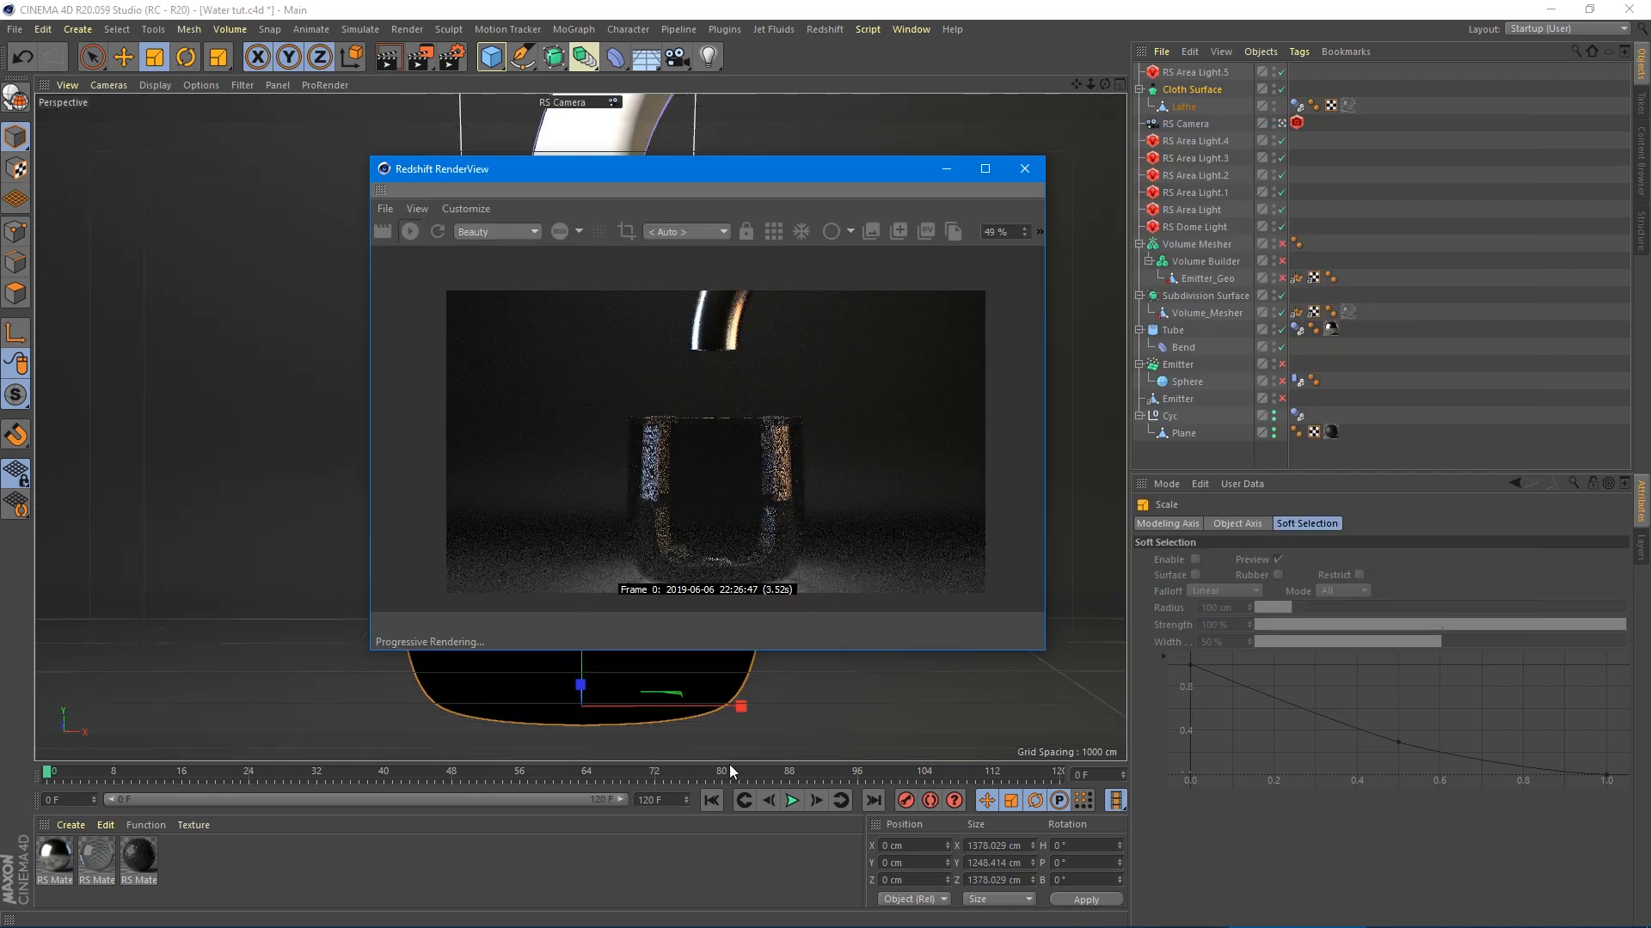
left_click(781, 774)
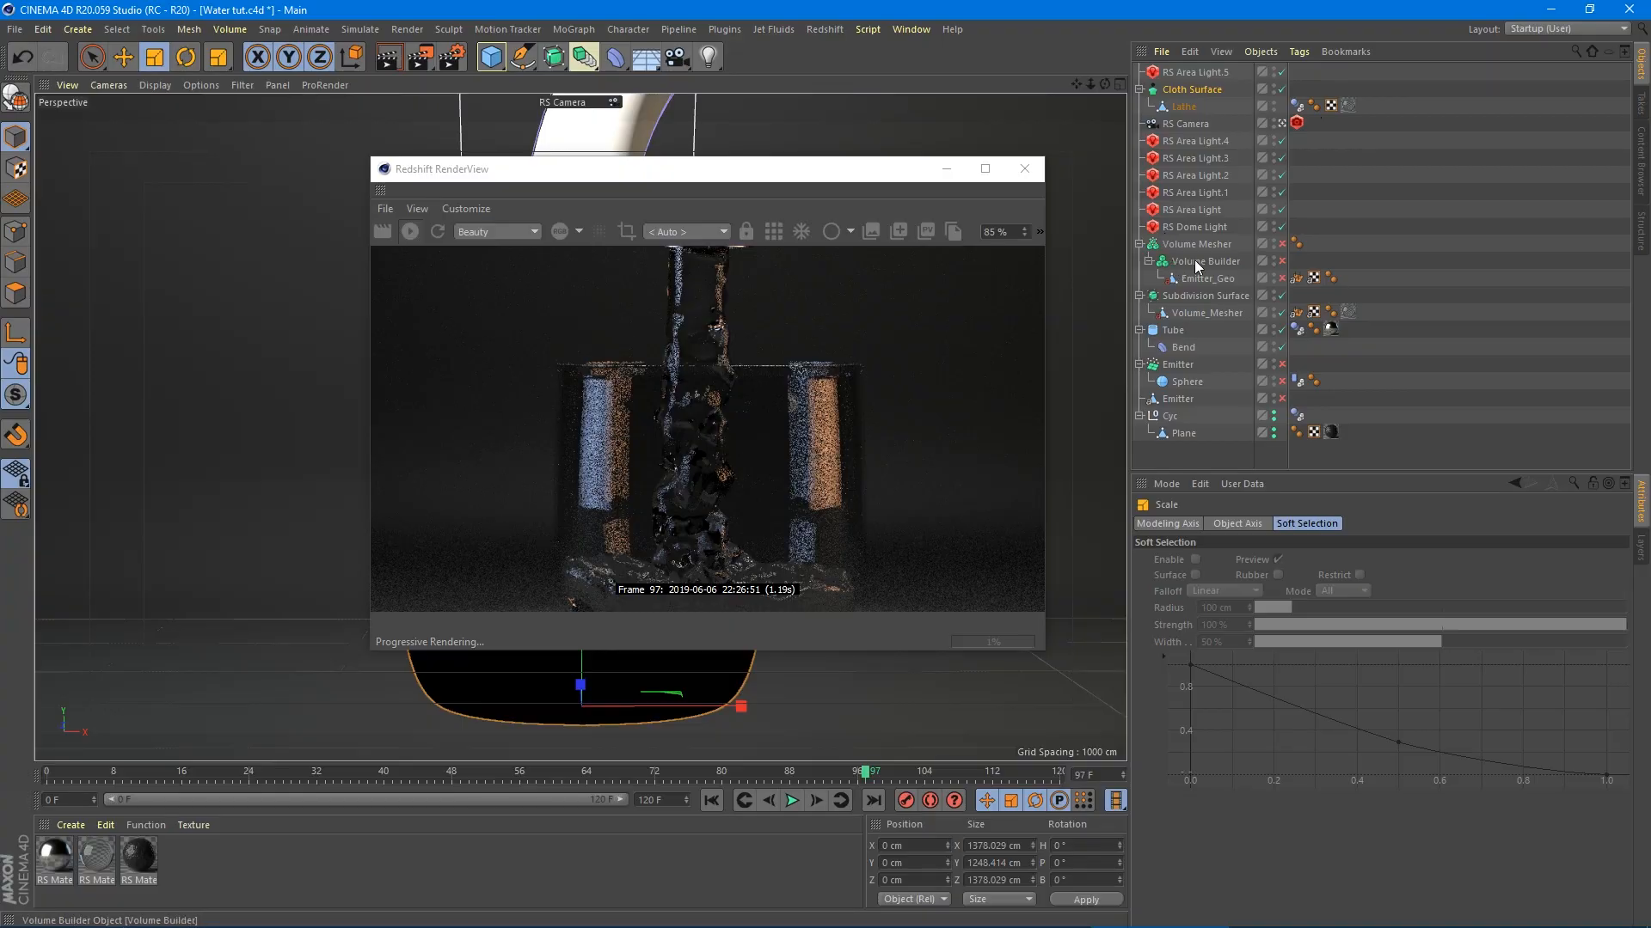
- Lower the Volume Builder's Smooth Layer strength to 15% and close the Redshift RenderView
left_click(1203, 262)
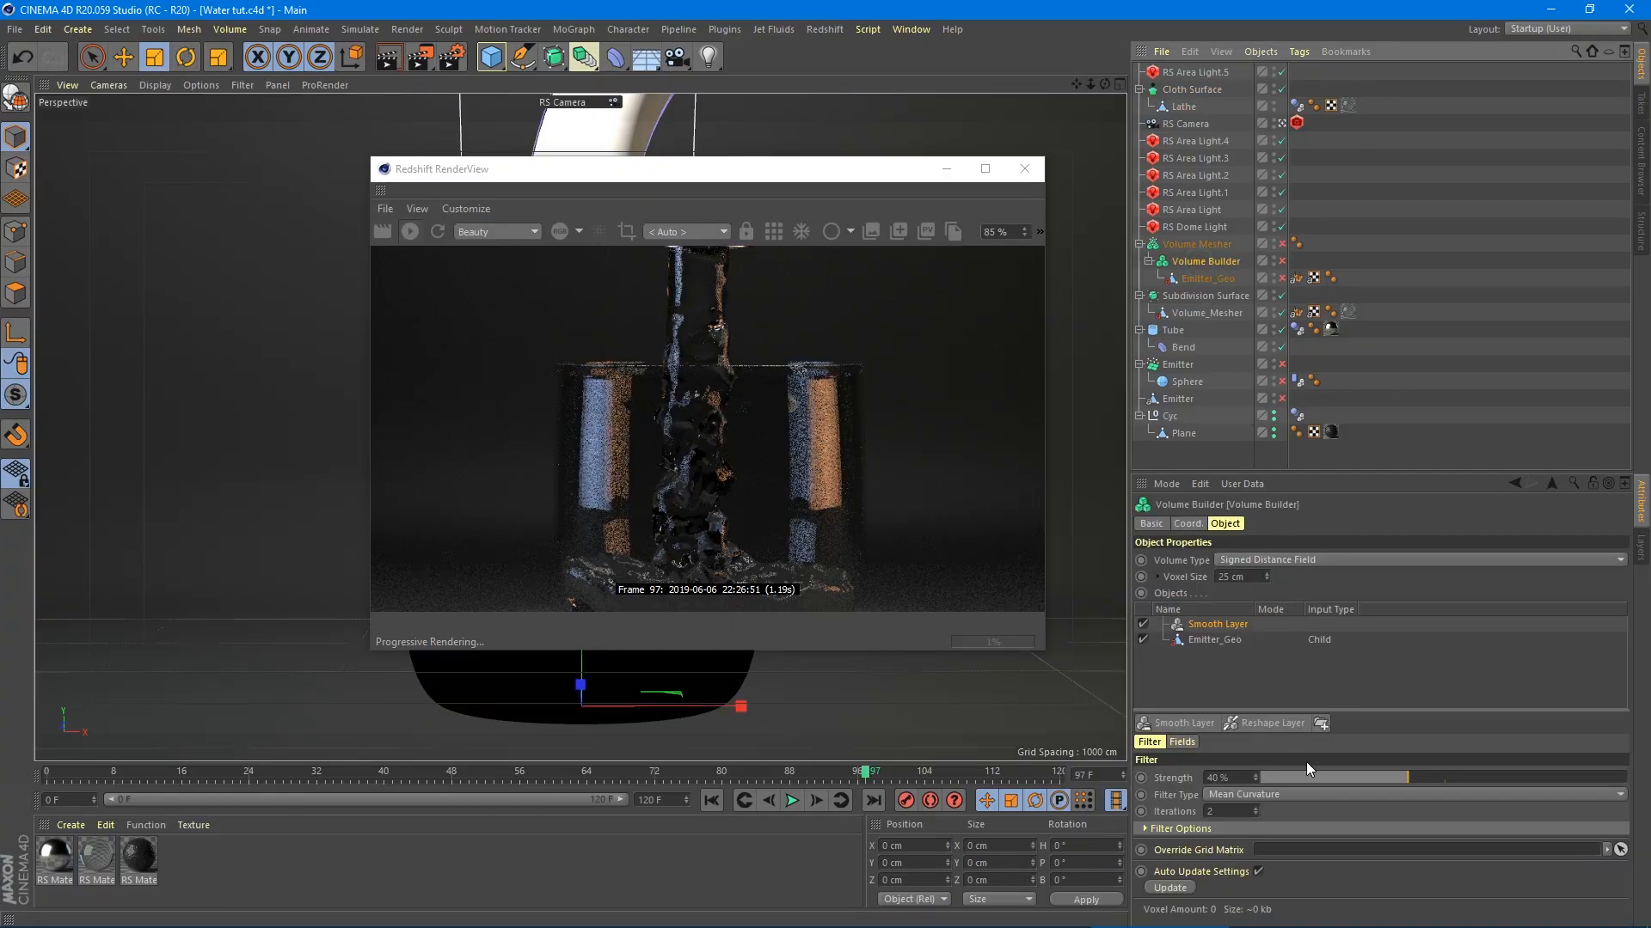
left_click_drag(1376, 781, 1317, 782)
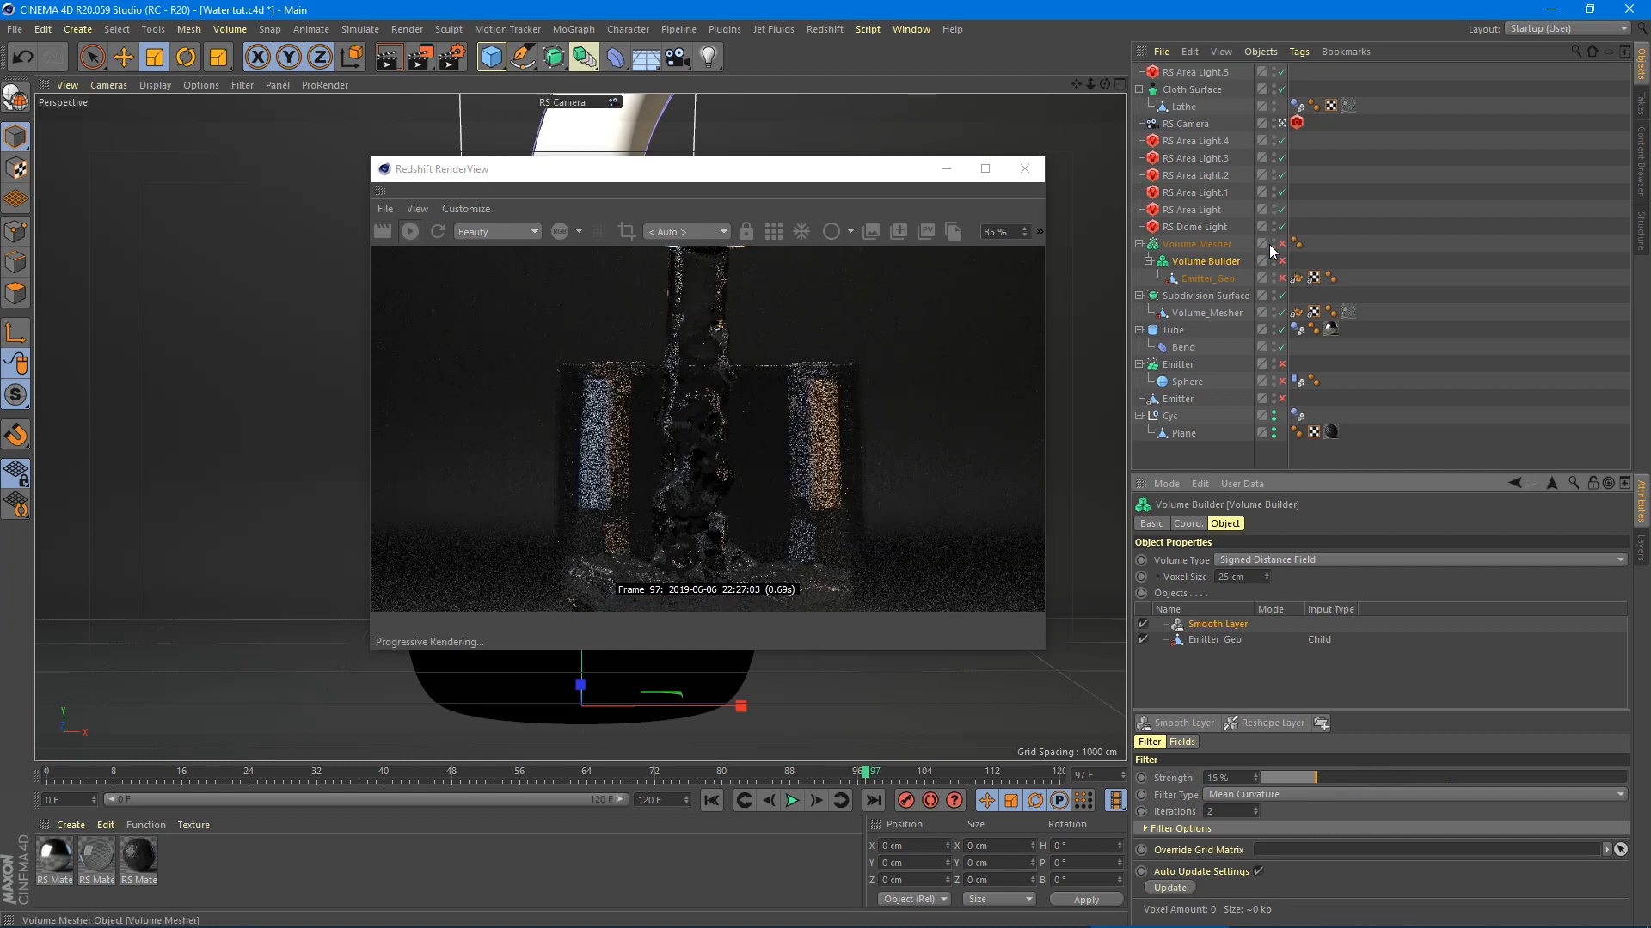
left_click(1024, 169)
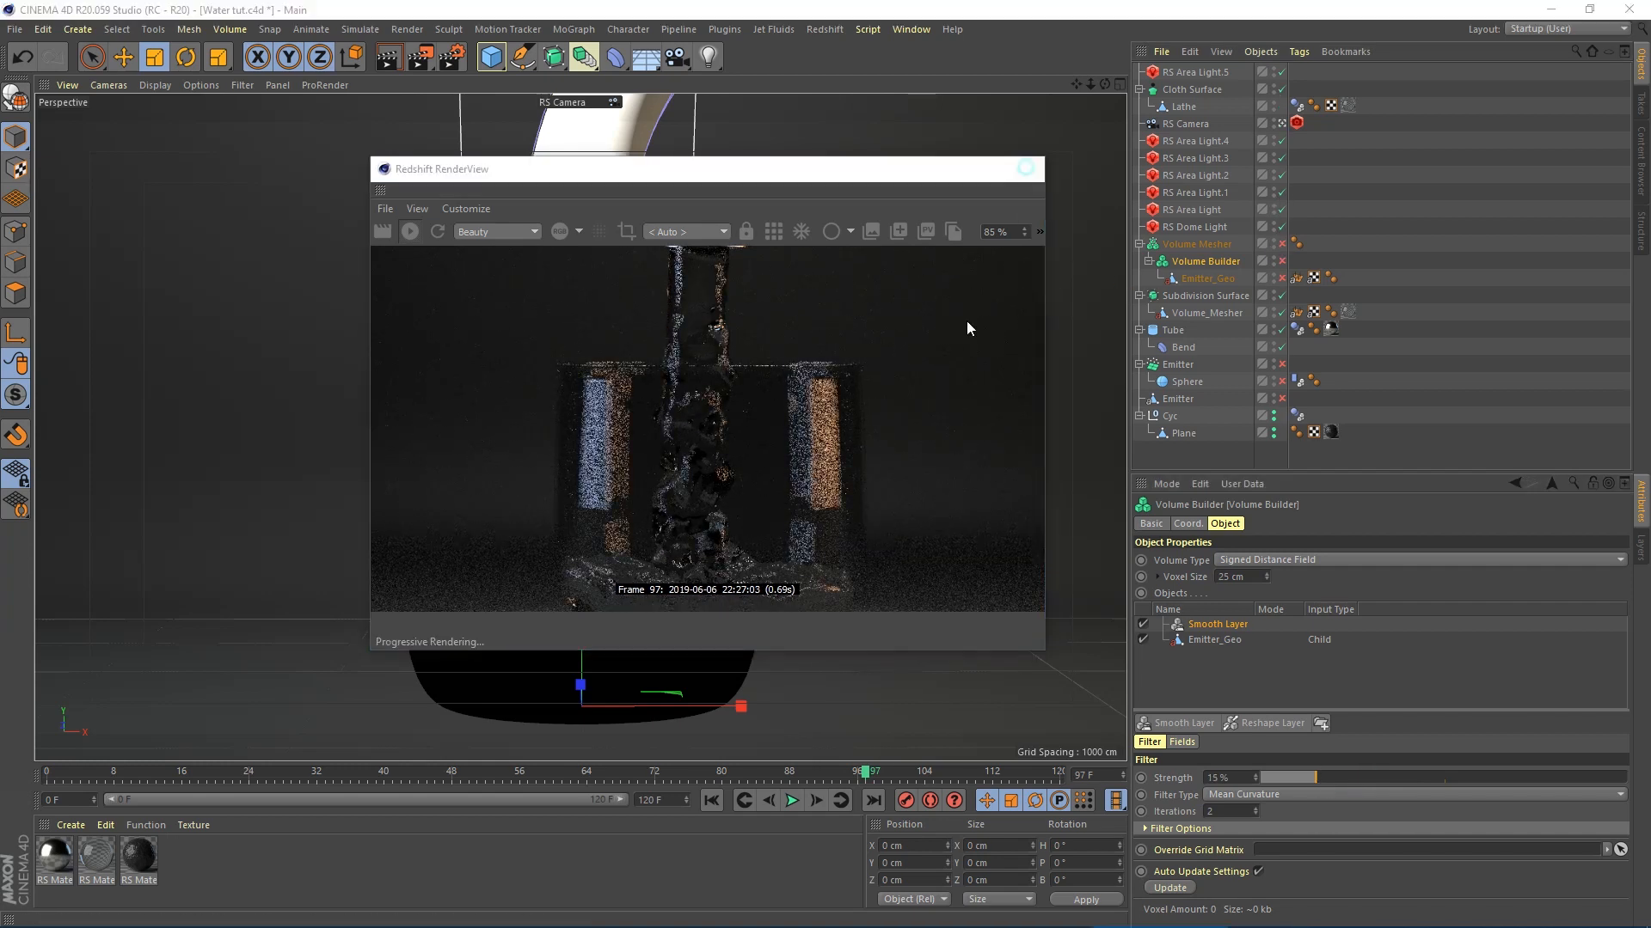
- Scale the Volume Builder down uniformly to about 75.7%, making its voxel size 18.925 cm
scroll(886, 392, "down", 4)
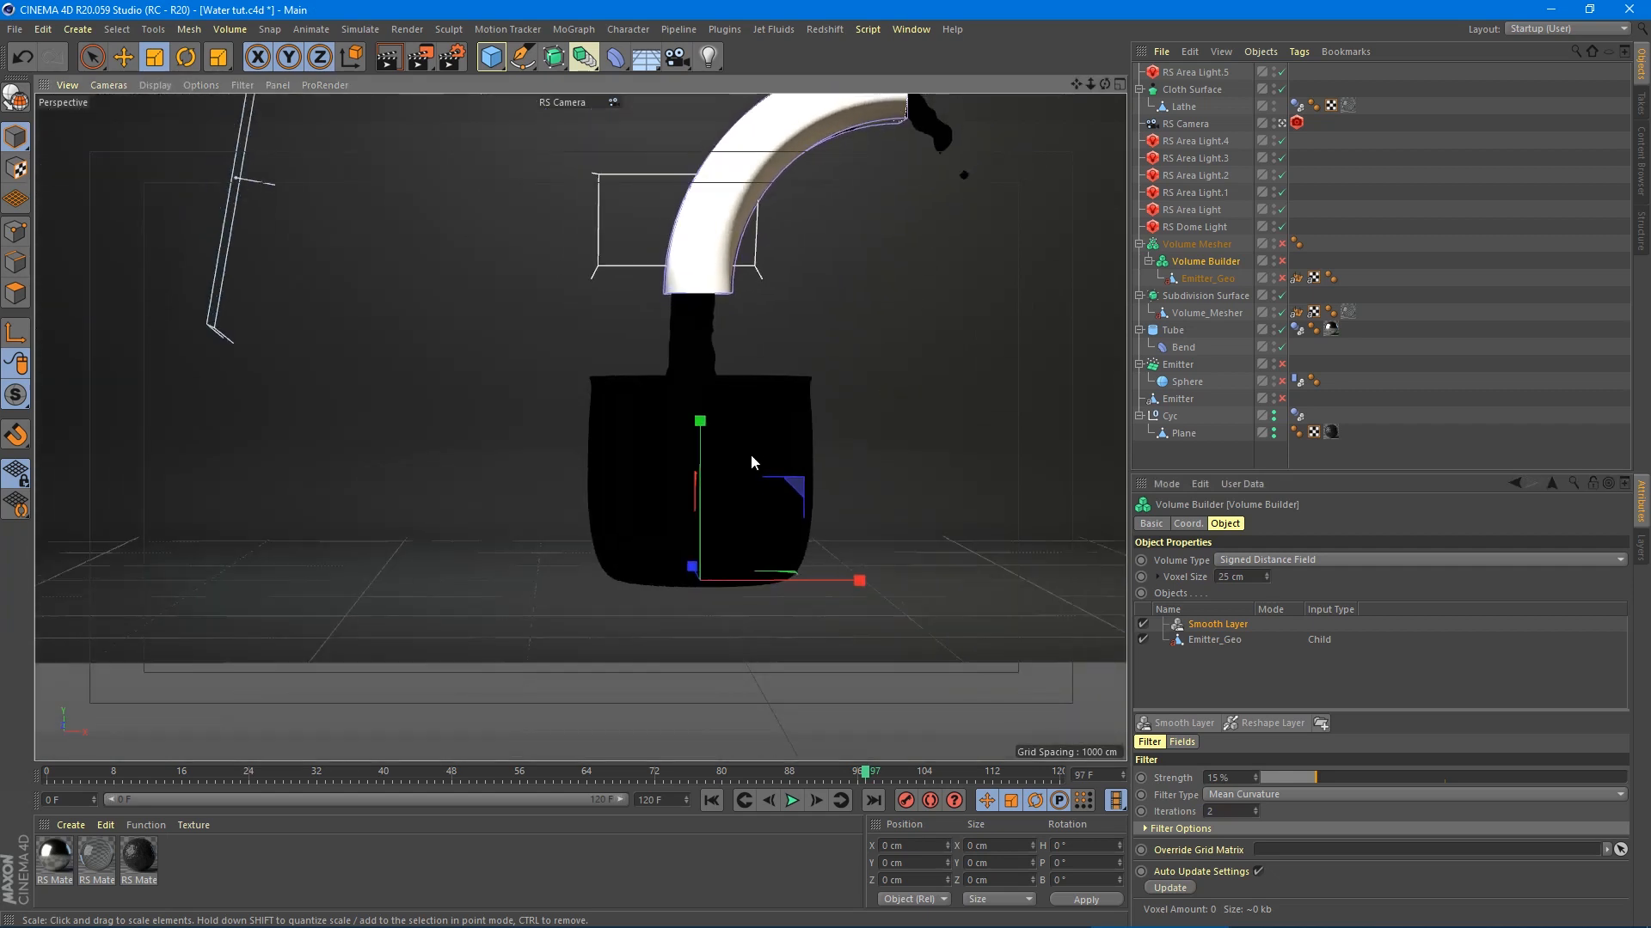
middle_click_drag(600, 391, 581, 427, "alt")
middle_click_drag(798, 317, 735, 375, "alt")
left_click_drag(735, 375, 571, 419)
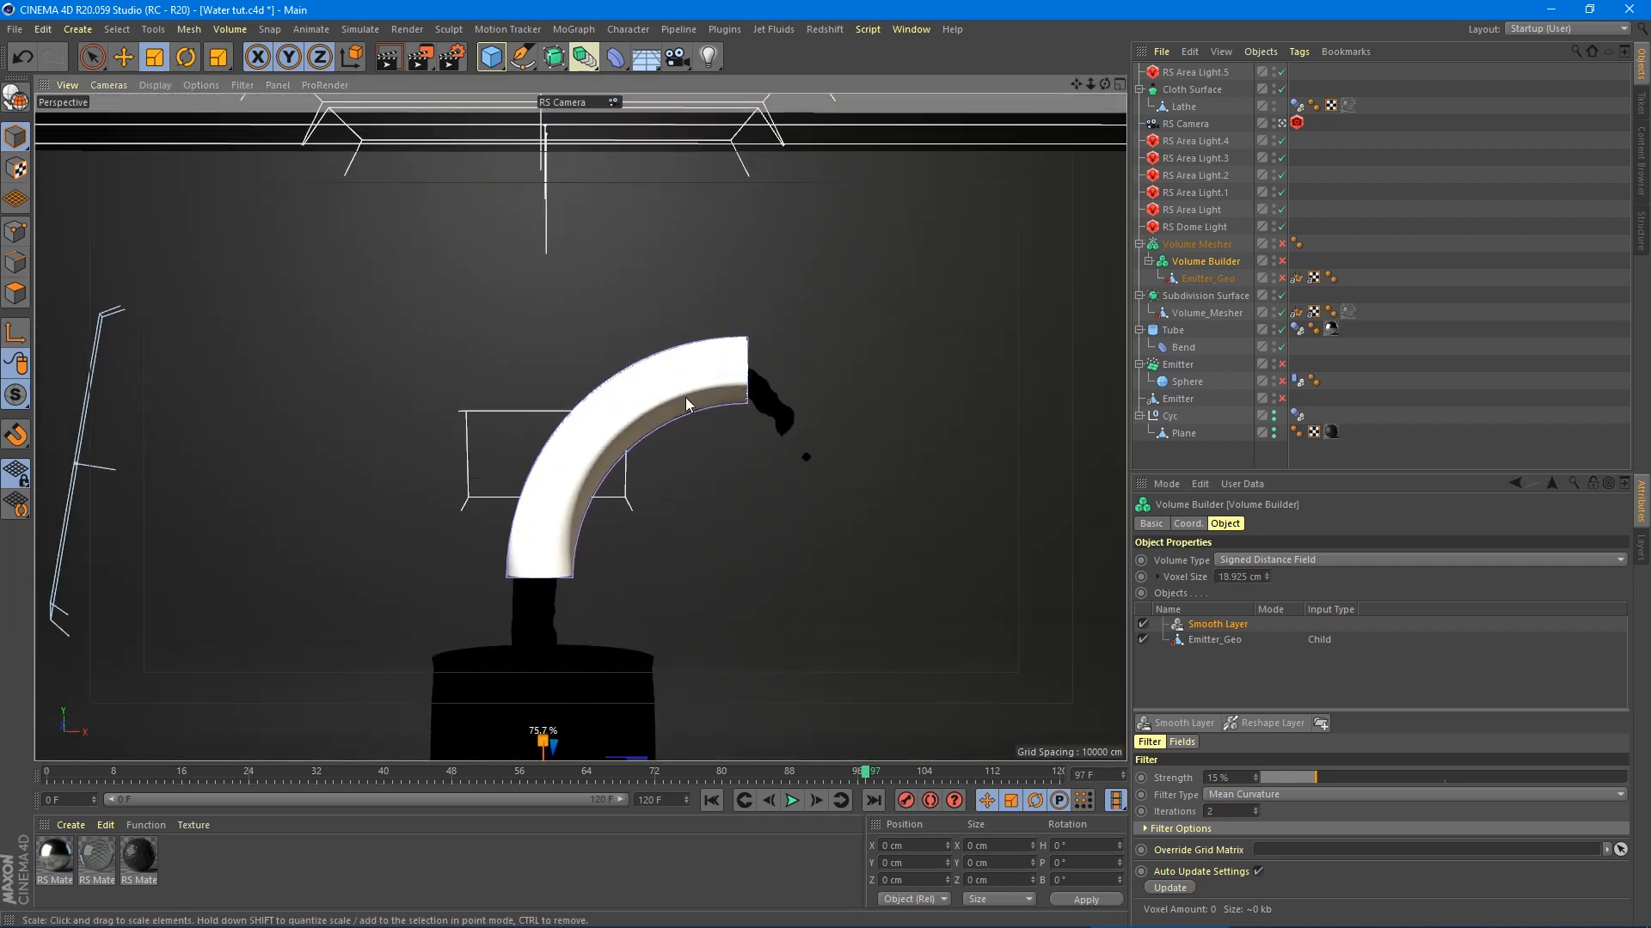
- Examine the water at the bent tube's open upper end and select the particle Emitter that holds the Sphere
left_click_drag(731, 418, 694, 374, "alt")
scroll(739, 373, "up", 4)
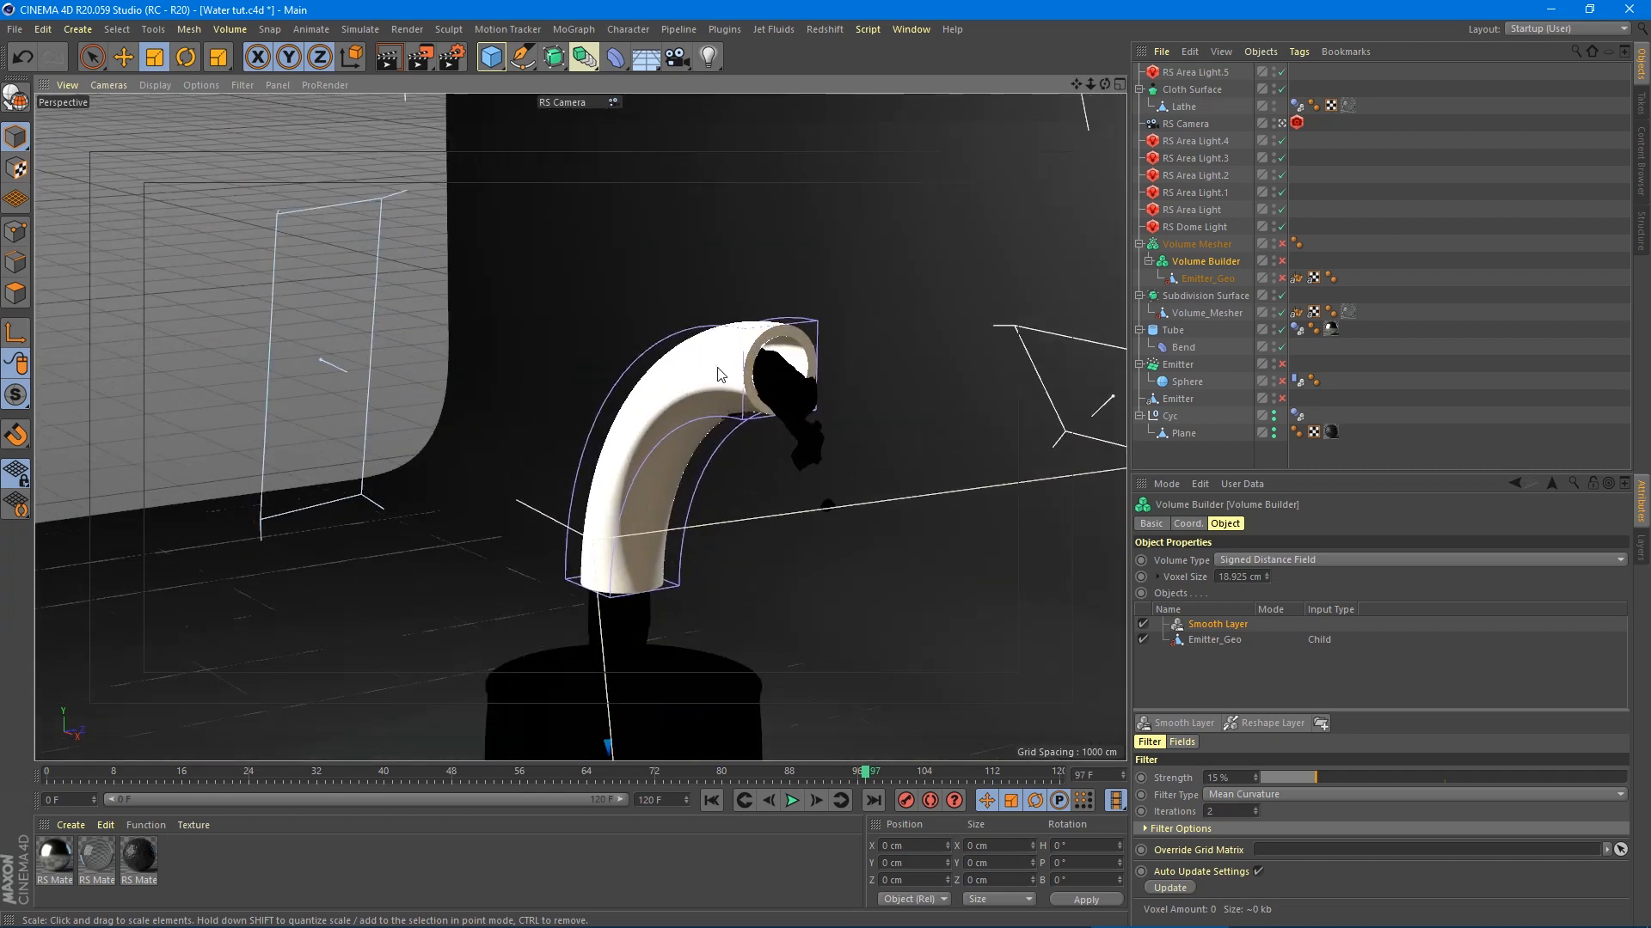
scroll(727, 378, "up", 6)
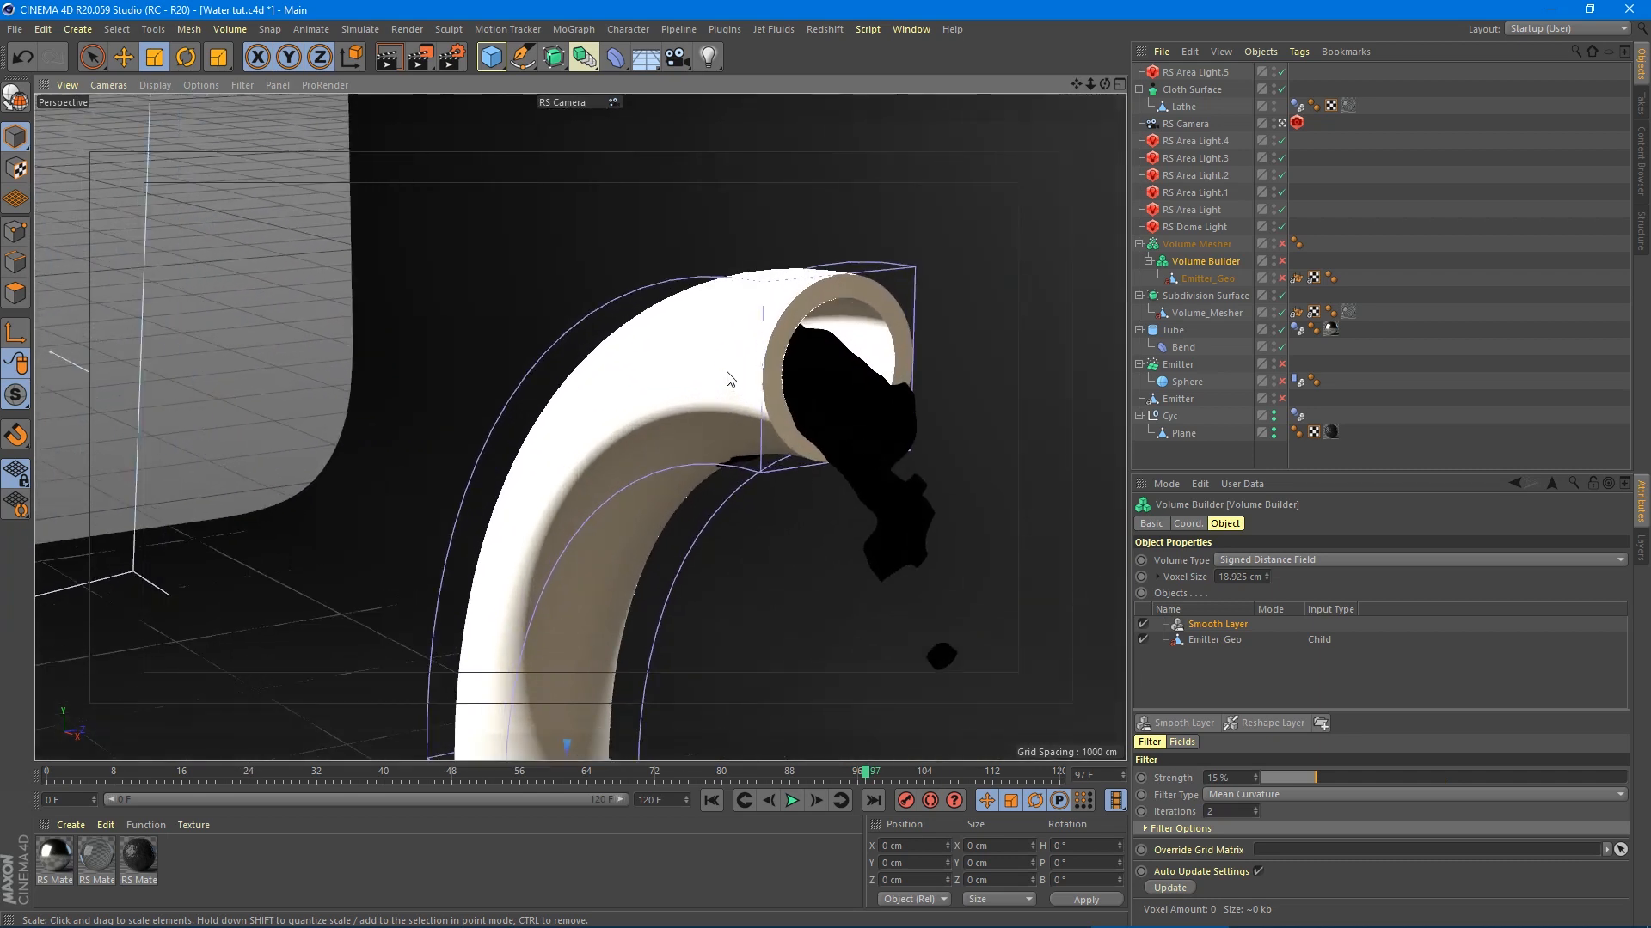
left_click_drag(650, 396, 693, 387, "alt")
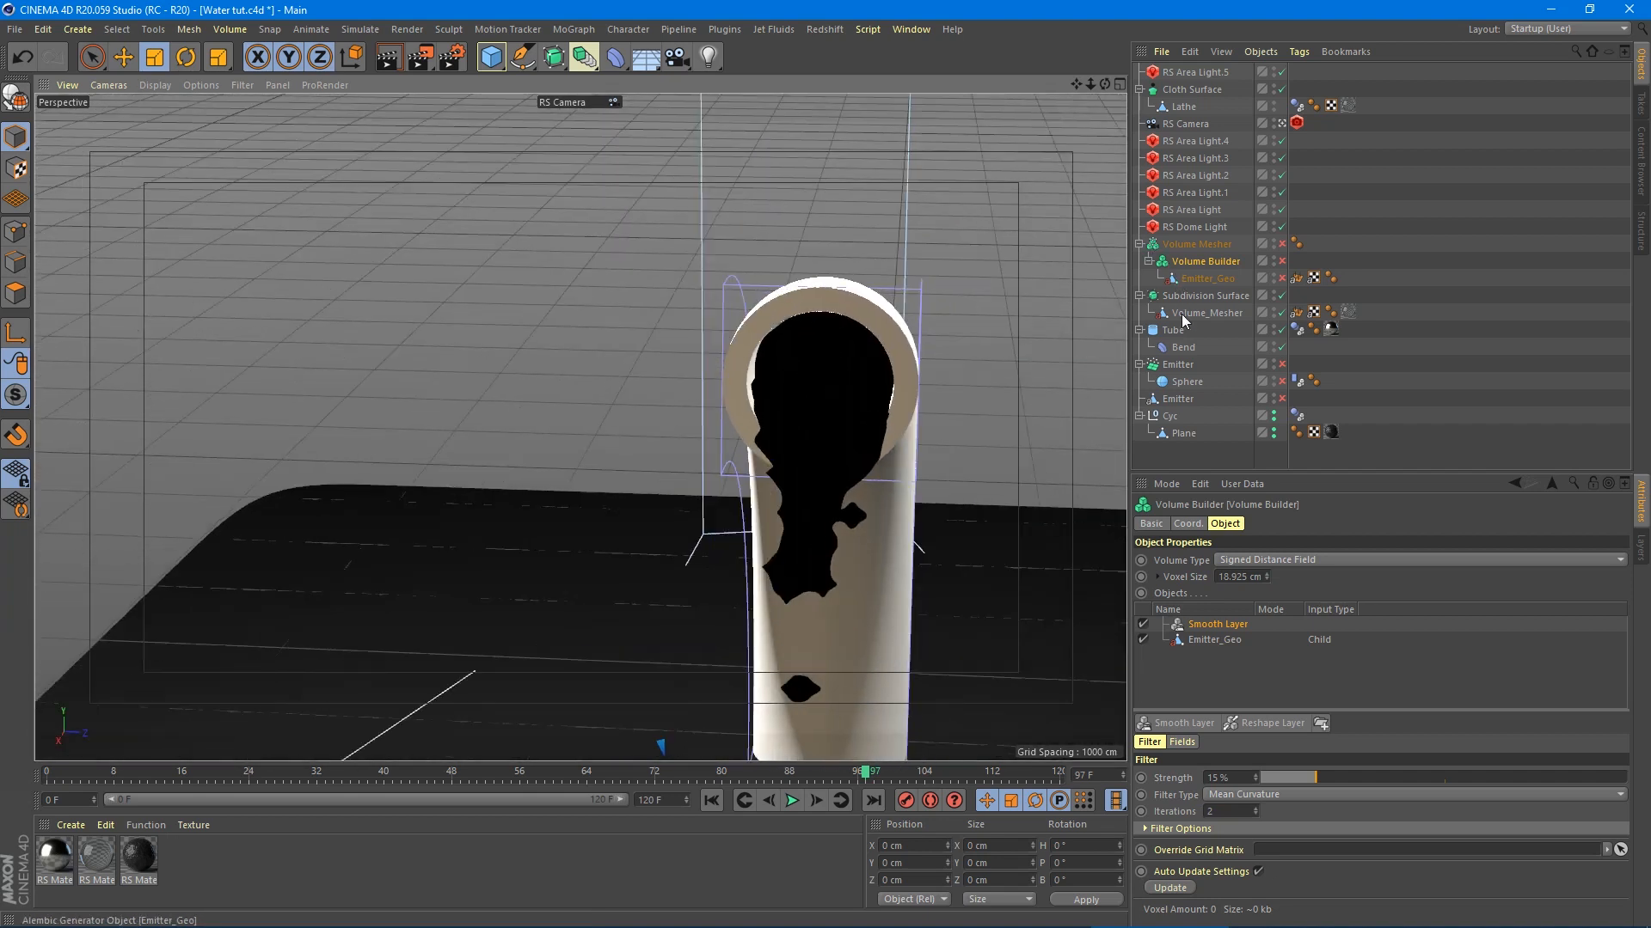
left_click(1178, 366)
left_click_drag(813, 404, 693, 431, "alt")
middle_click(669, 456)
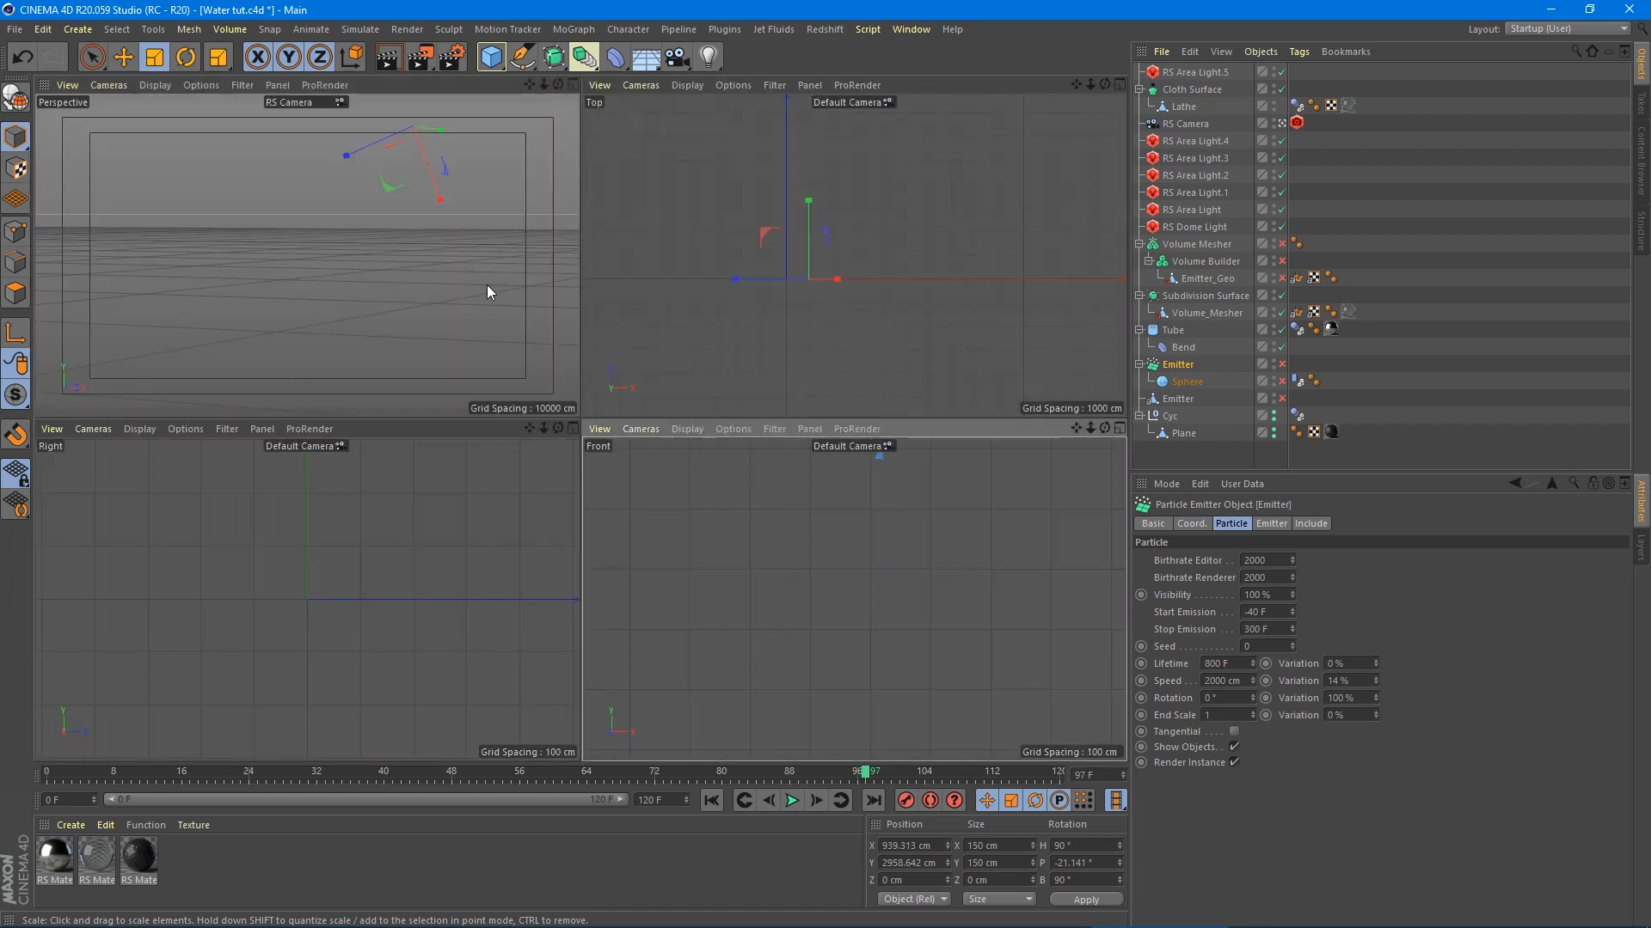
middle_click(512, 283)
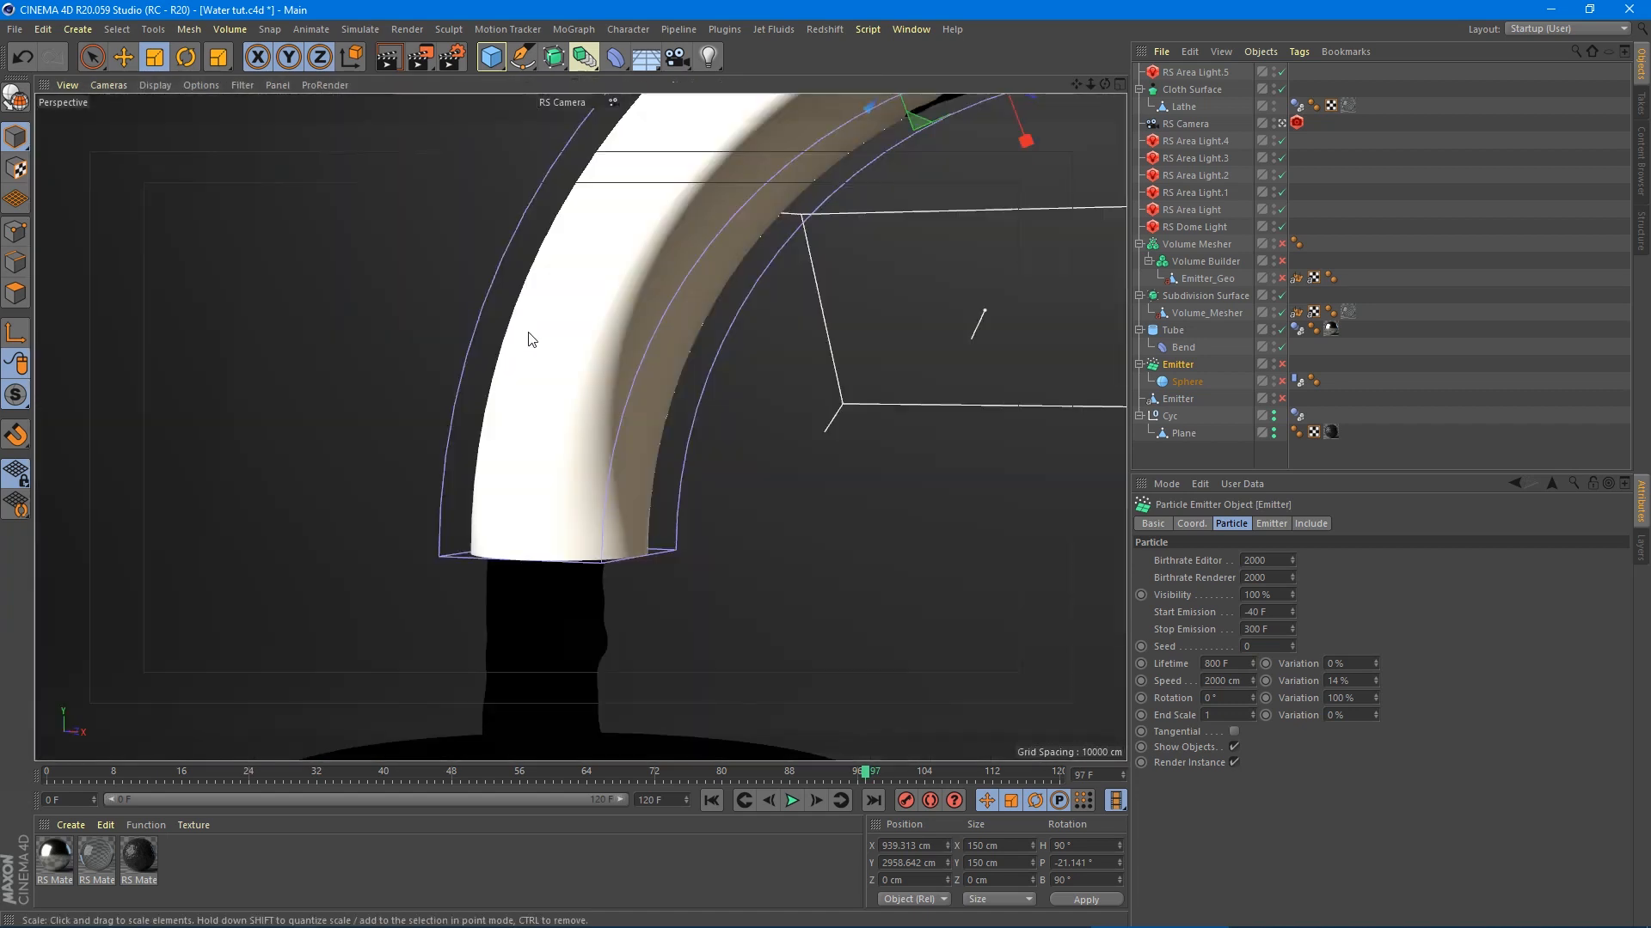
scroll(614, 447, "down", 6)
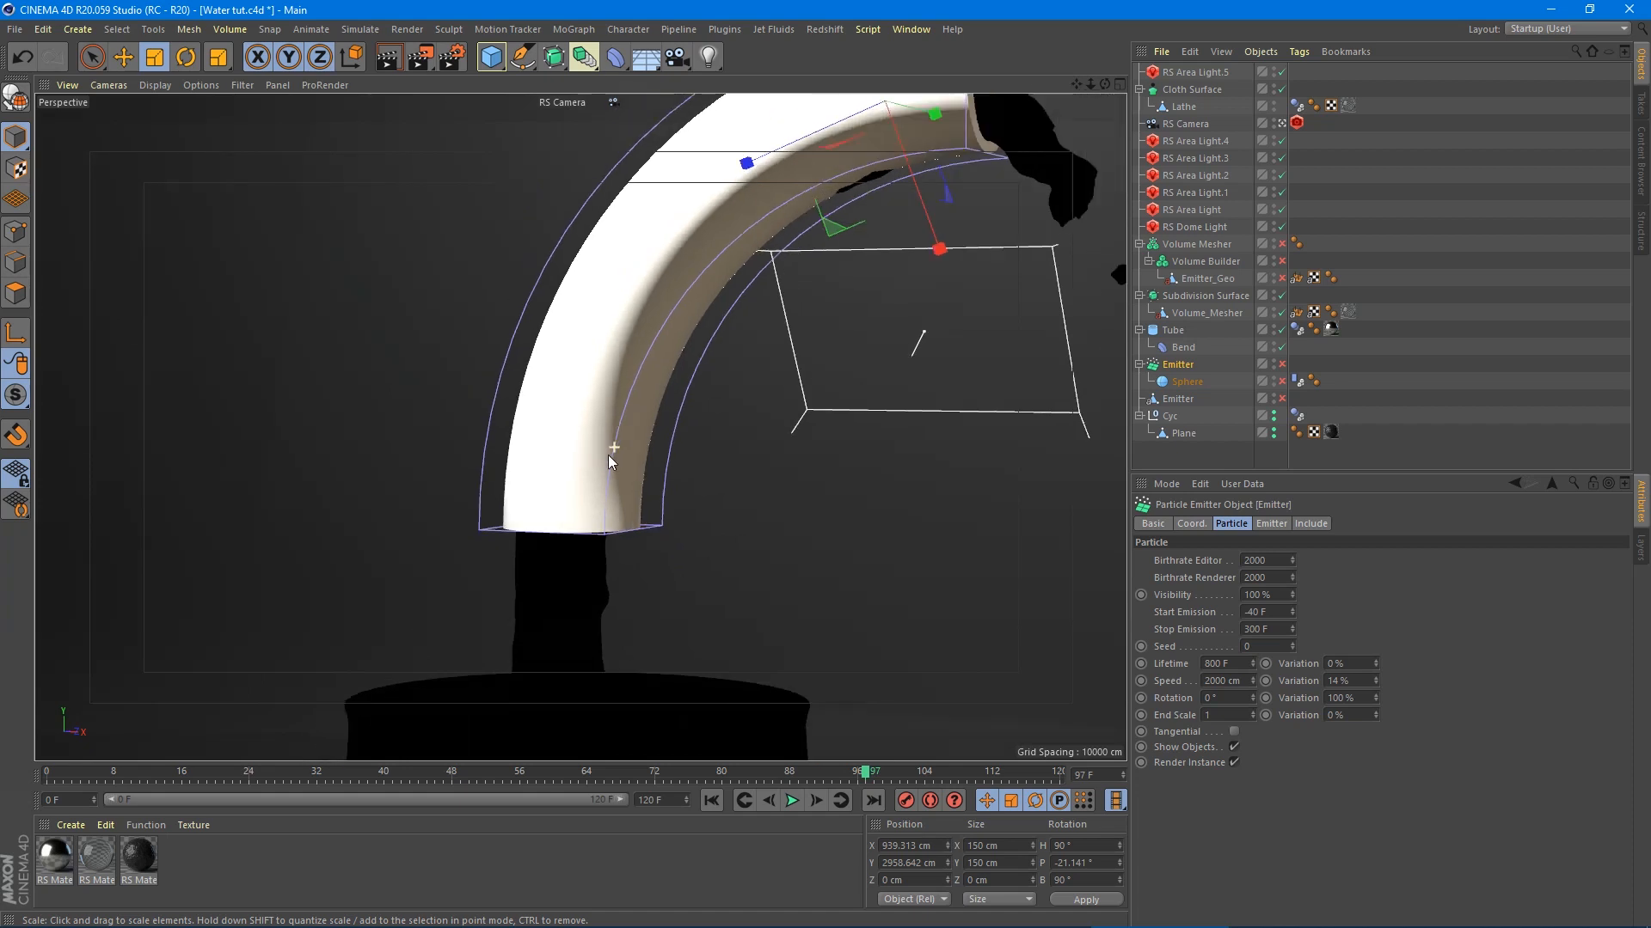
scroll(607, 456, "down", 1)
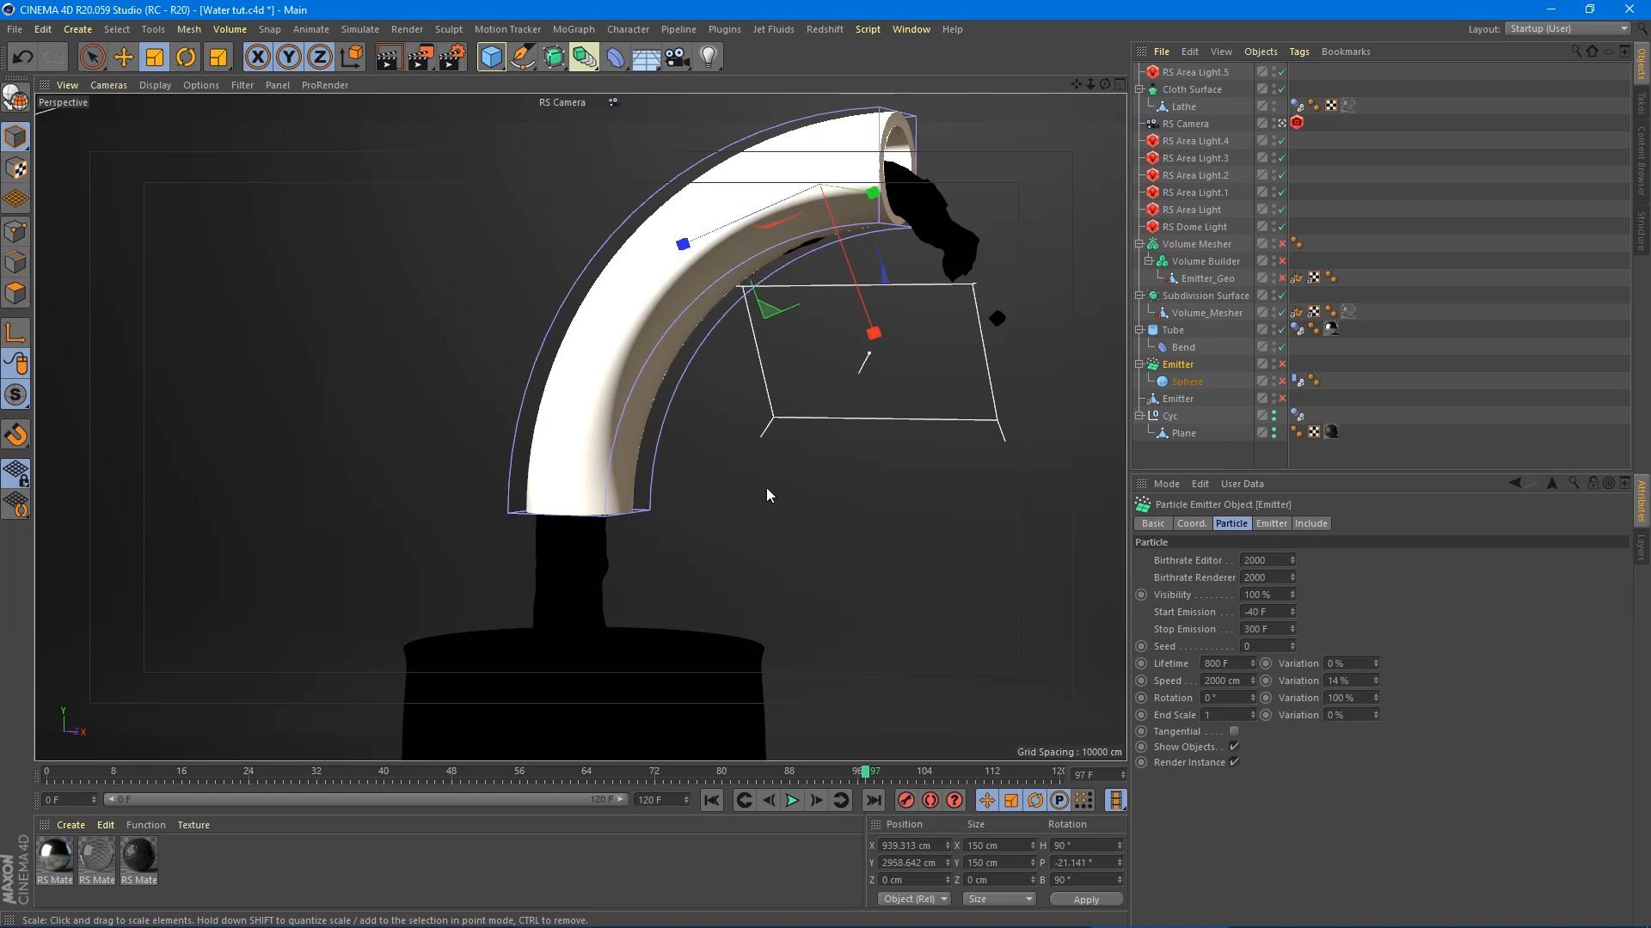
- Play the animation twice from the first frame, stopping at frame 75 and then at frame 54, to review the pour
key("x")
middle_click_drag(664, 507, 728, 382, "alt")
right_click_drag(690, 460, 612, 492, "alt")
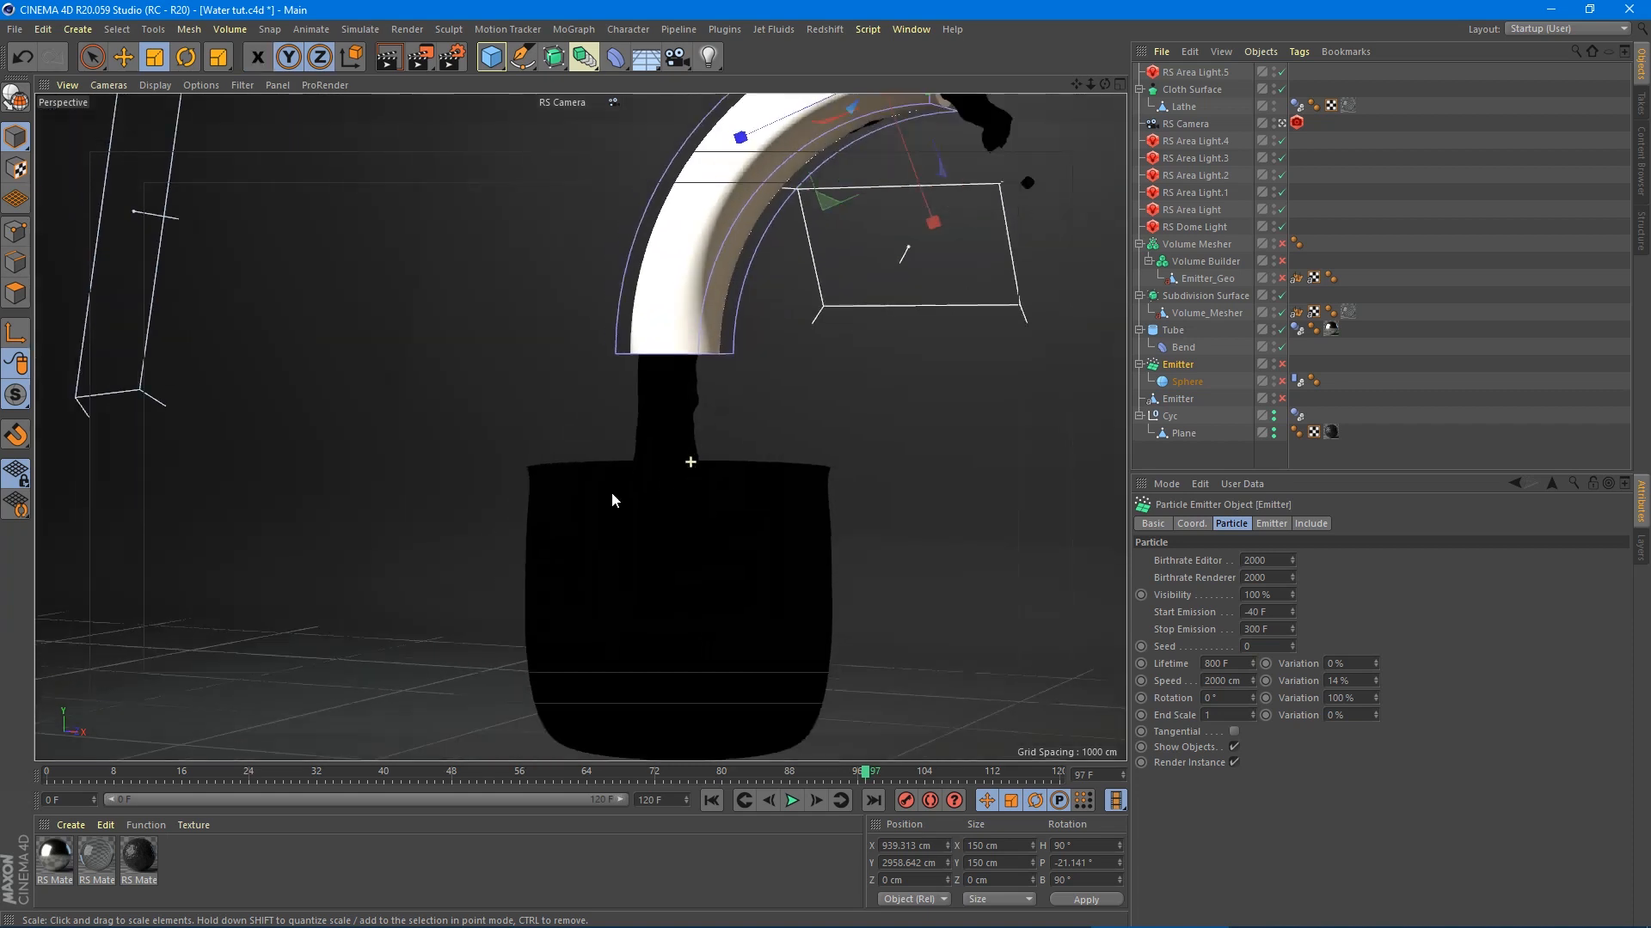
left_click_drag(611, 500, 774, 678, "alt")
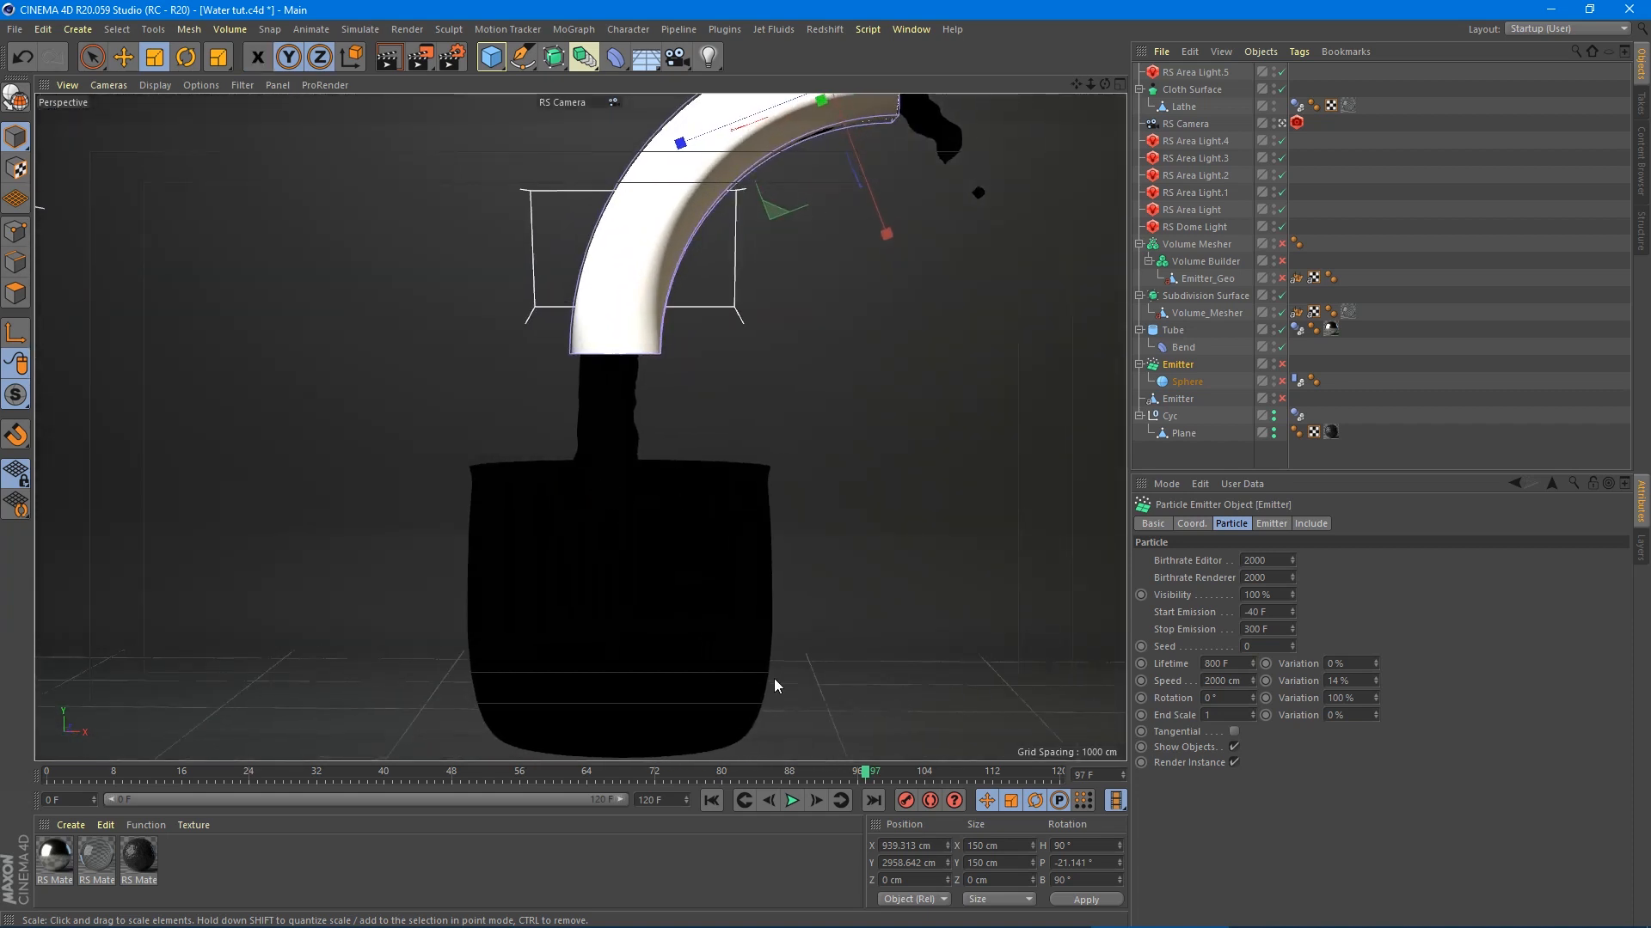
left_click(708, 807)
left_click(791, 800)
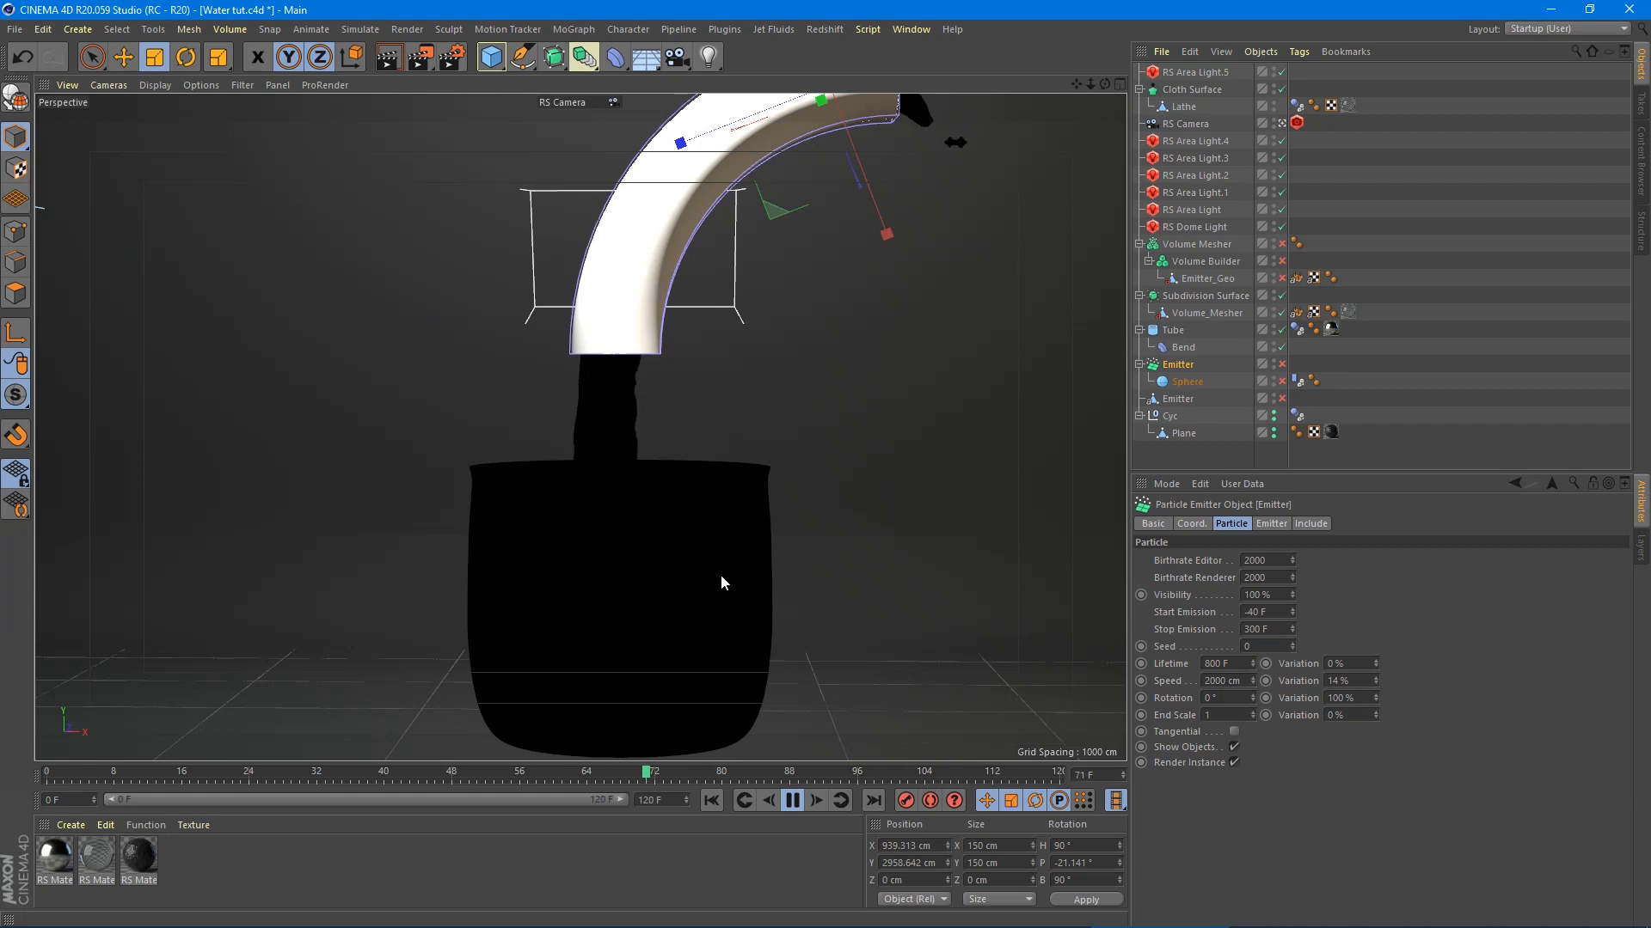
left_click(792, 801)
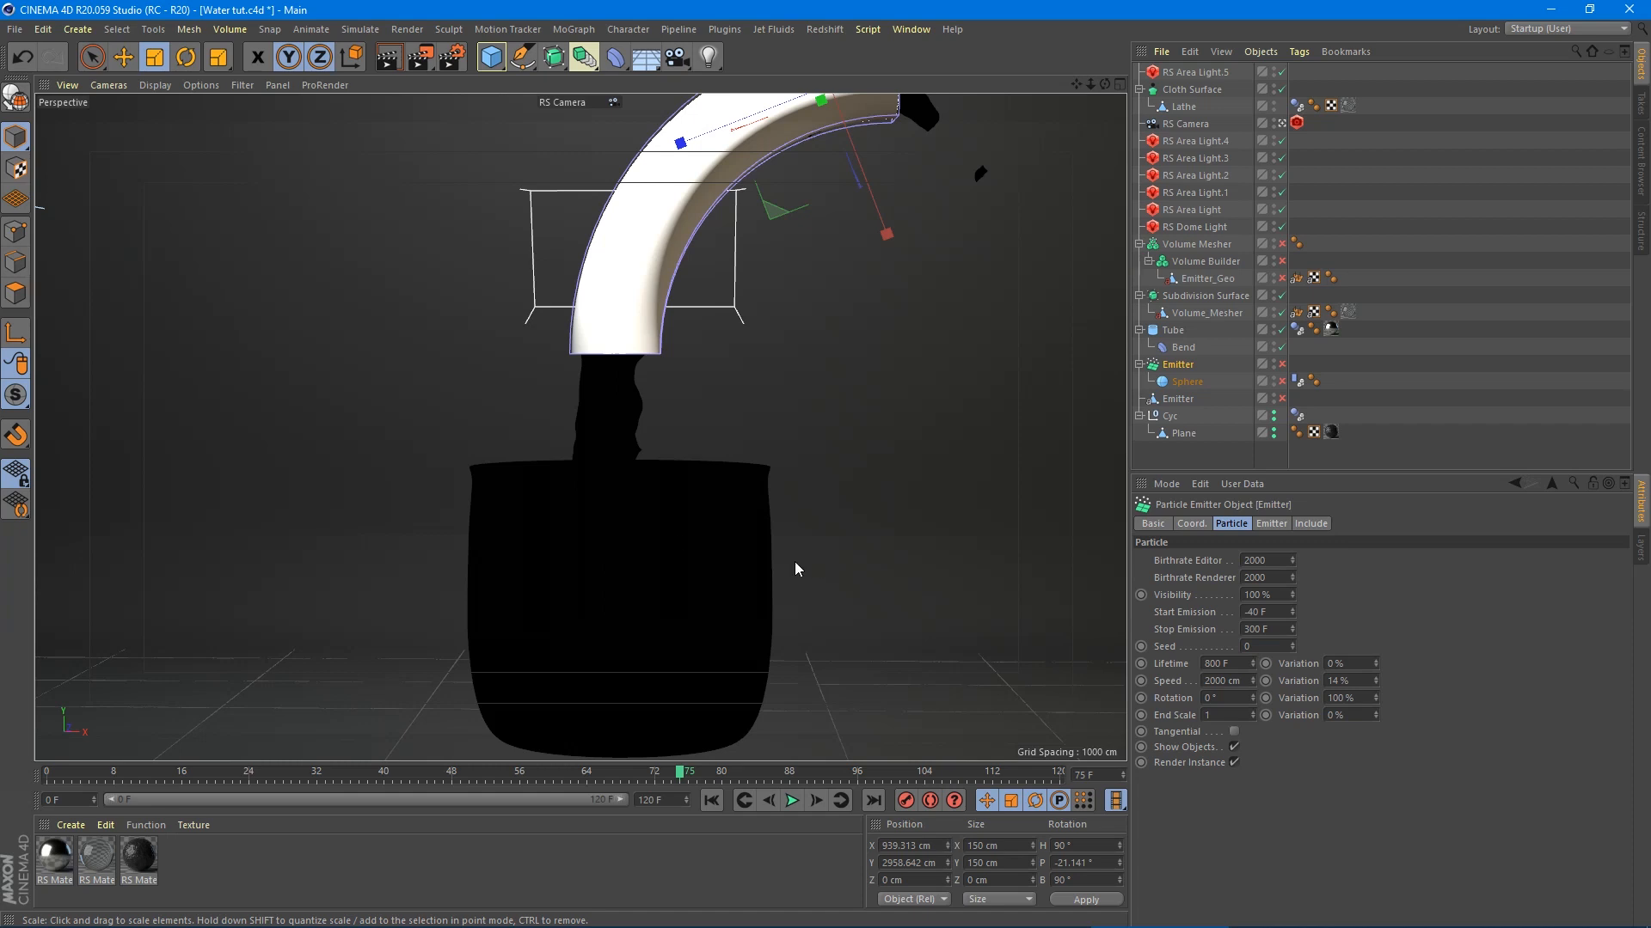
left_click(711, 801)
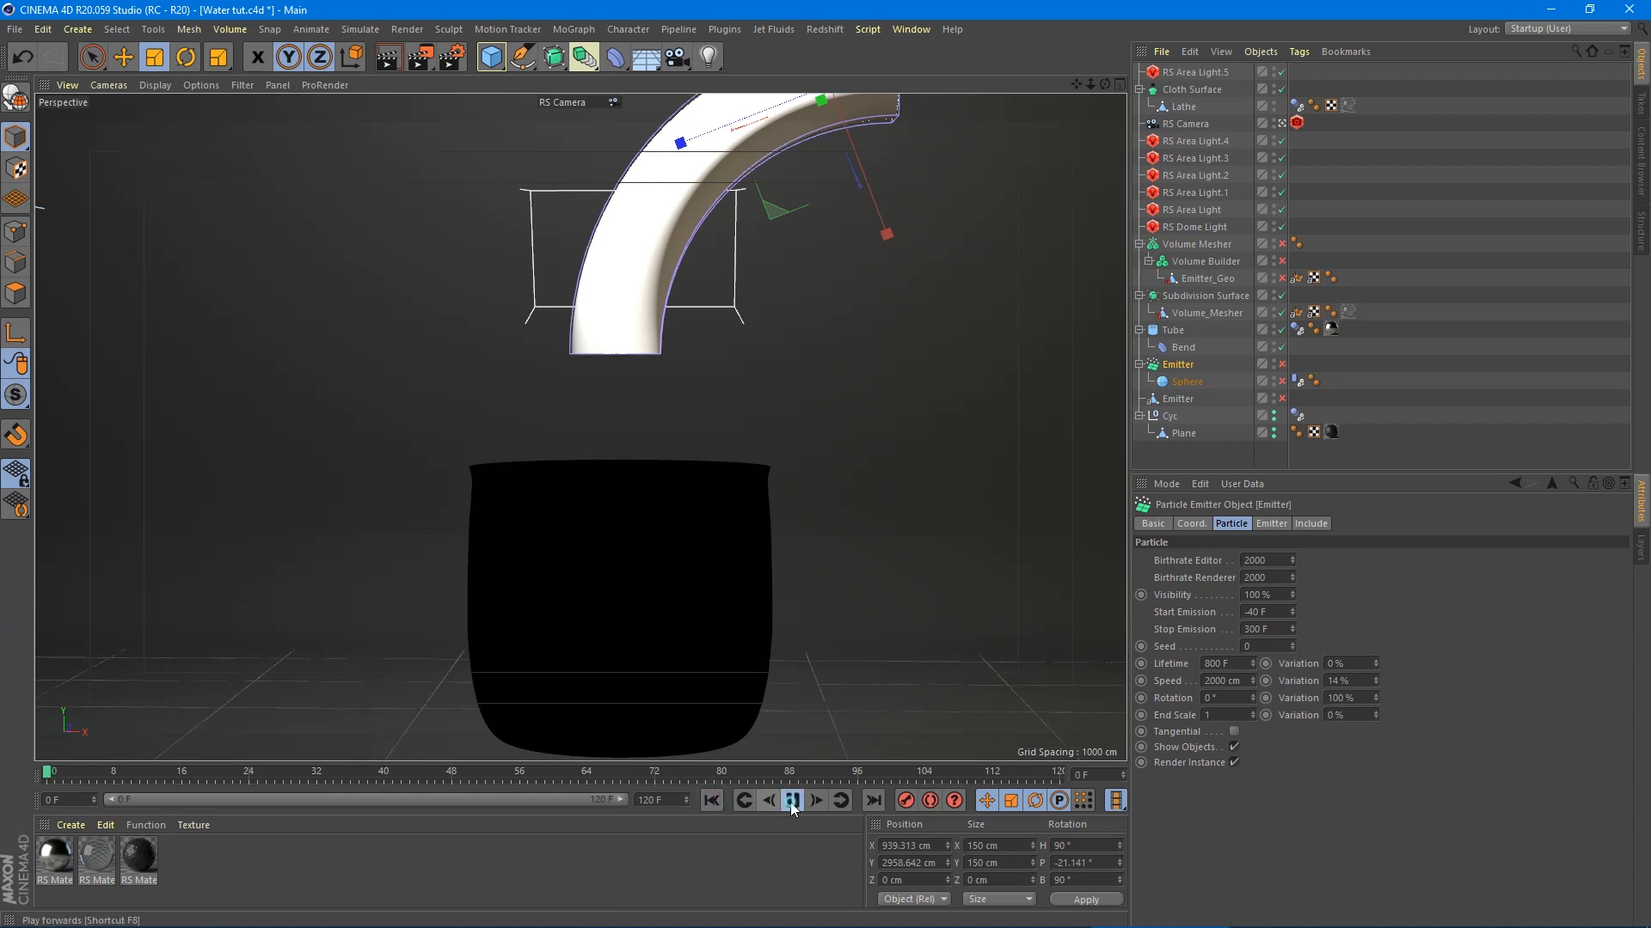
left_click(792, 801)
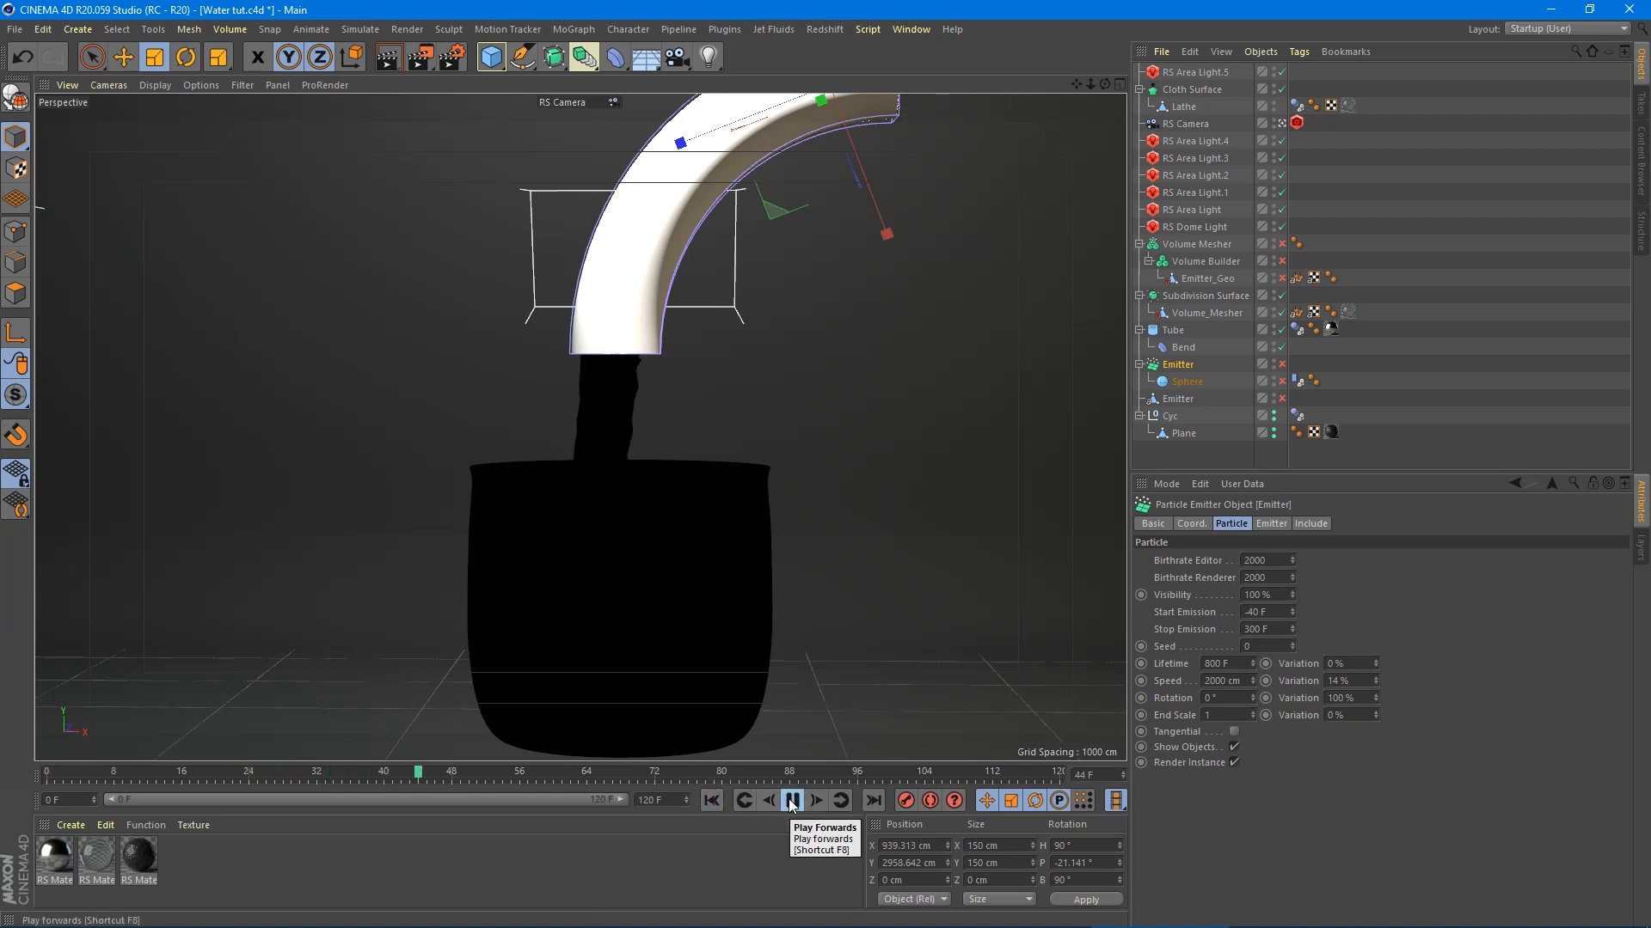
left_click(792, 802)
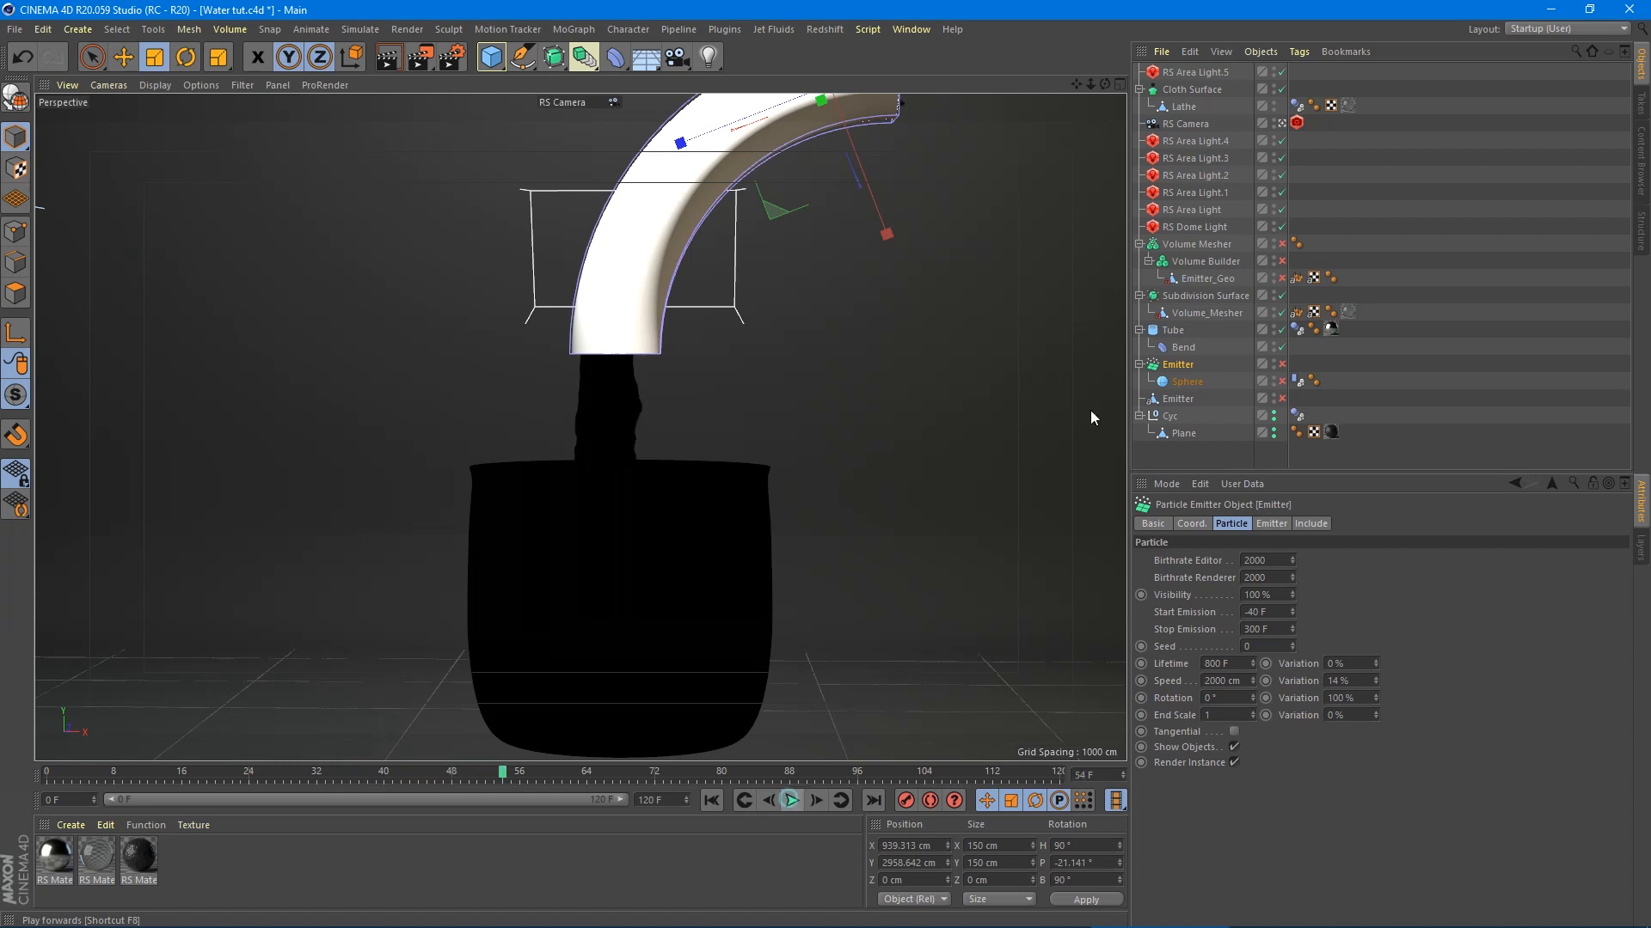
- Render the animation, frames 0 to 120 at 1920x1080, to the Picture Viewer and inspect the first frame's progress
key("shift+r")
scroll(957, 493, "down", 2)
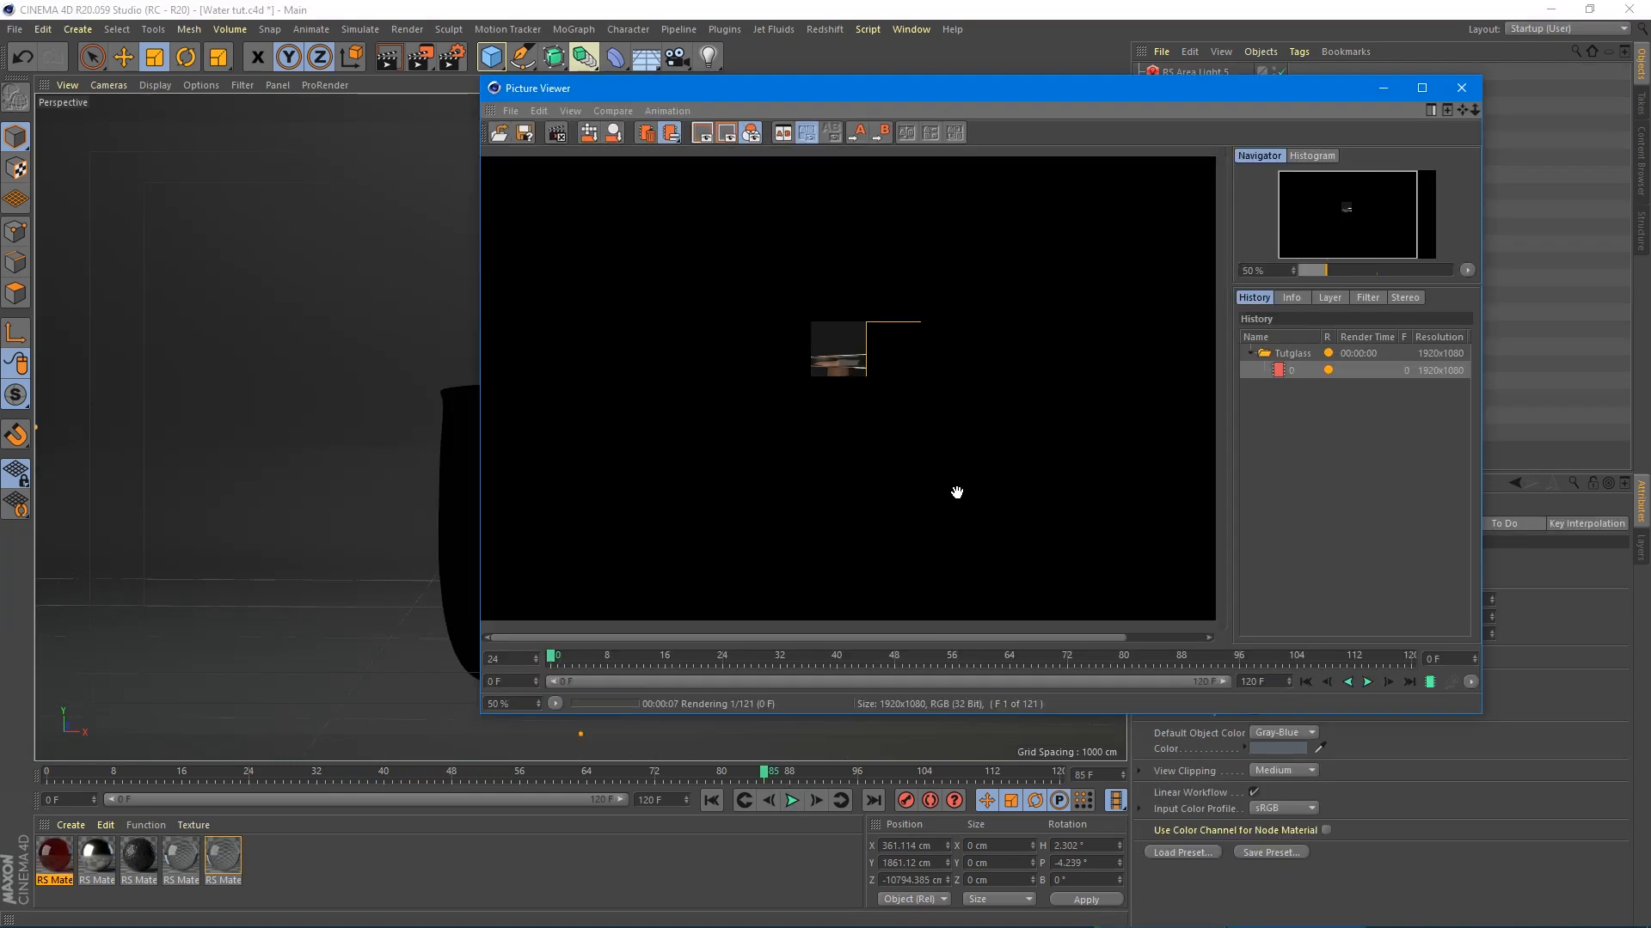
scroll(956, 502, "down", 1)
scroll(926, 514, "up", 1)
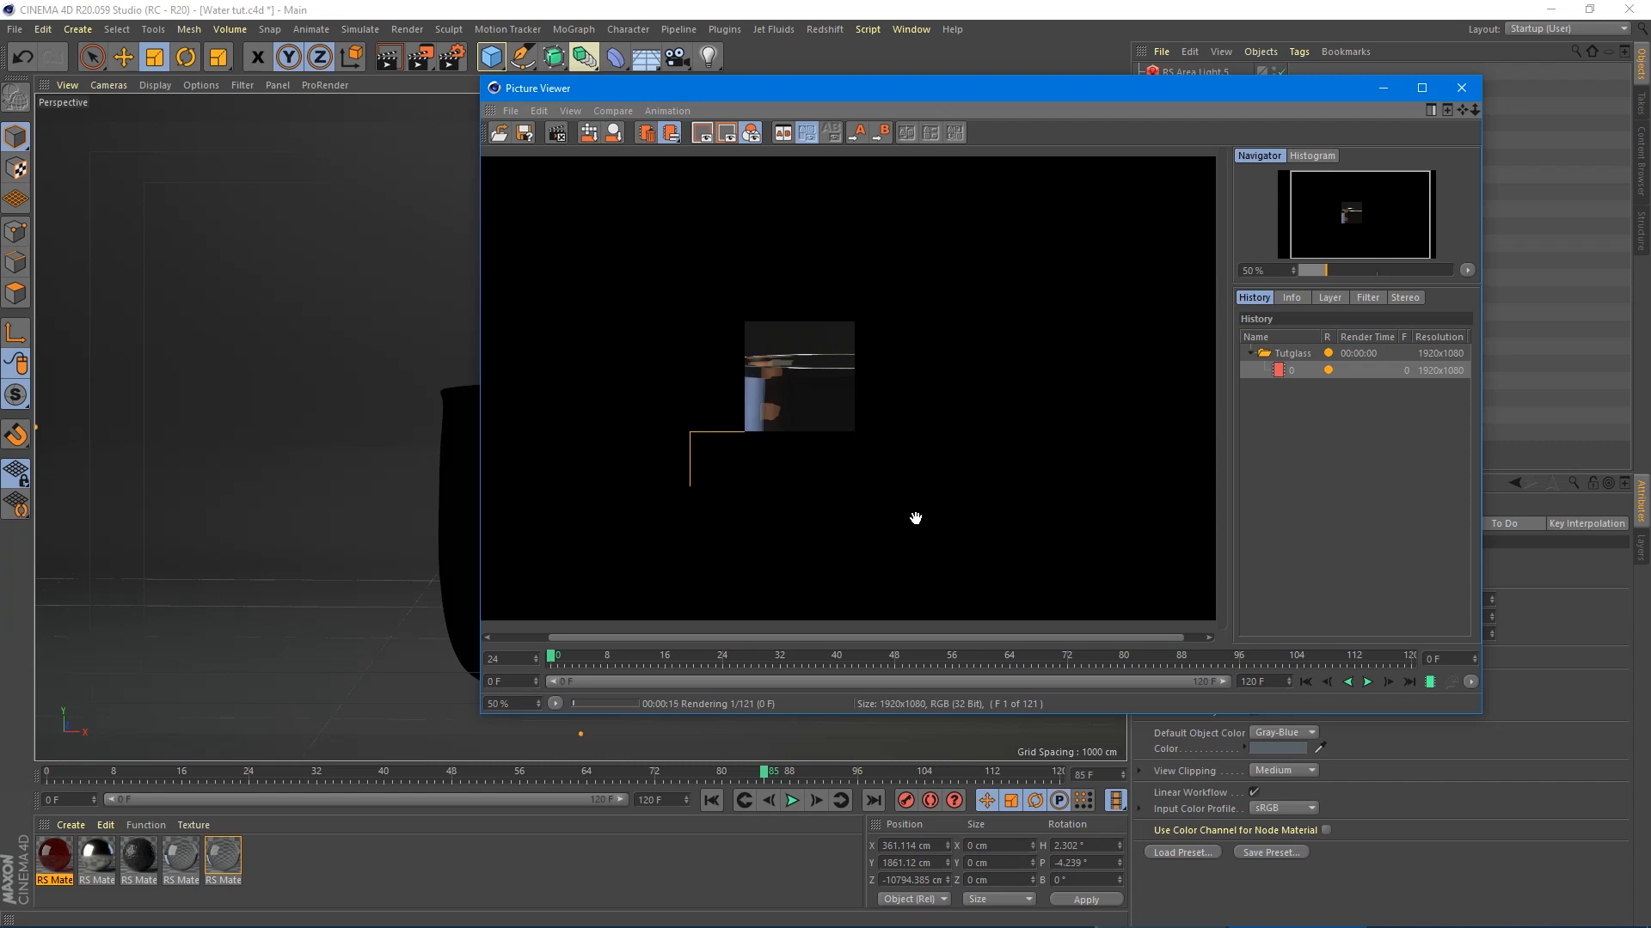
scroll(916, 519, "up", 1)
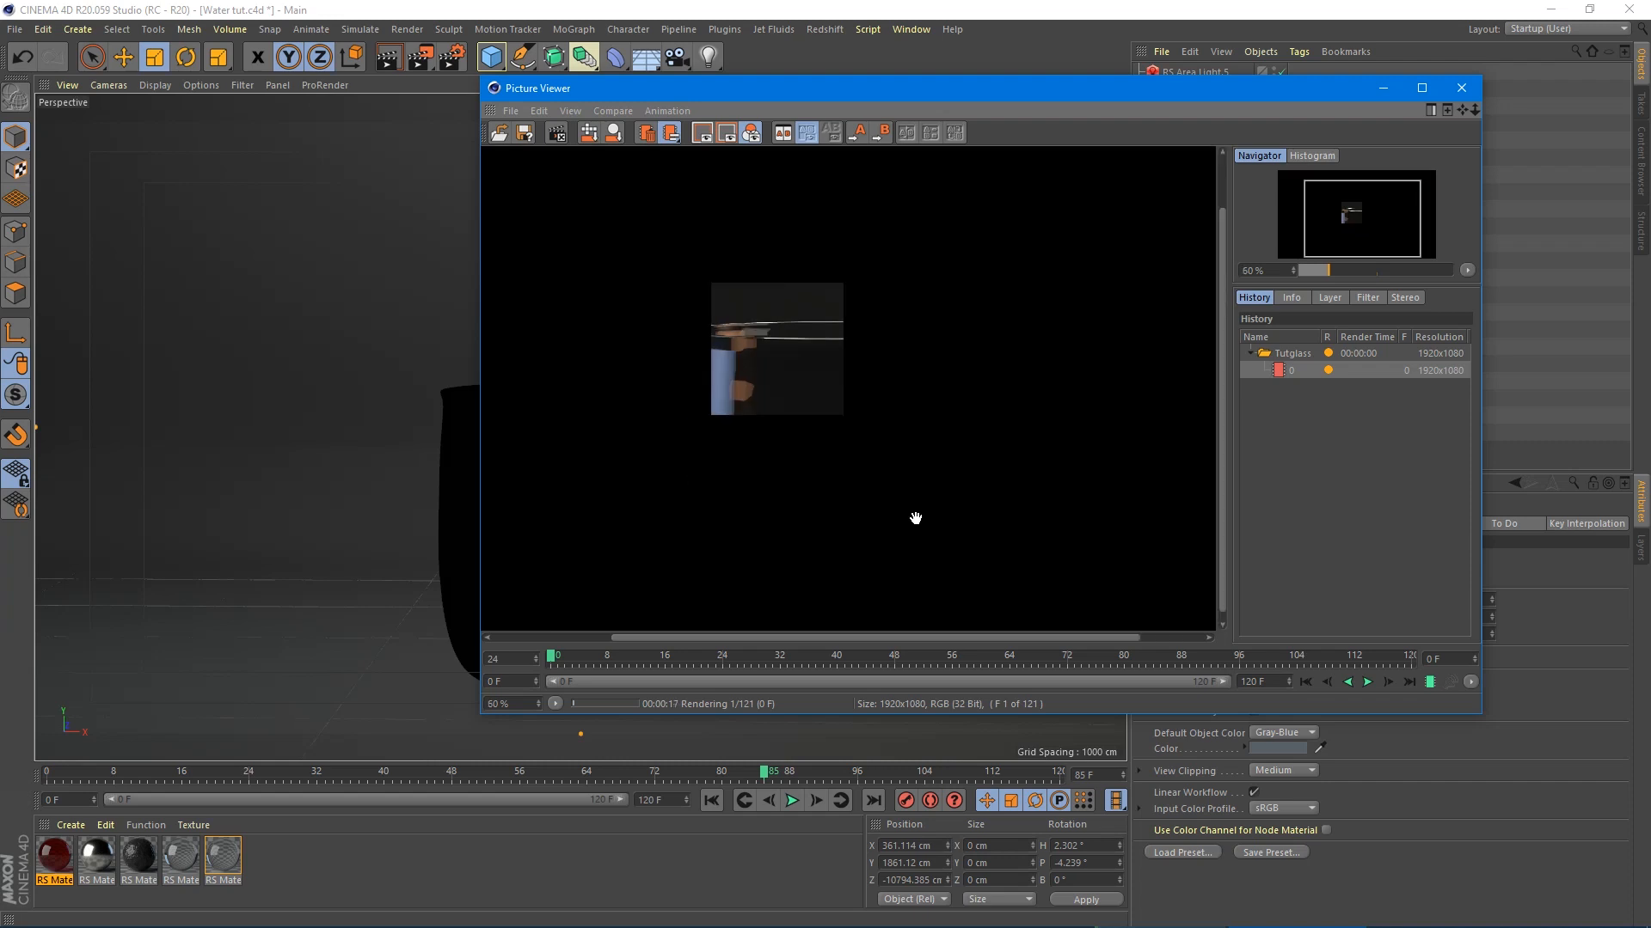
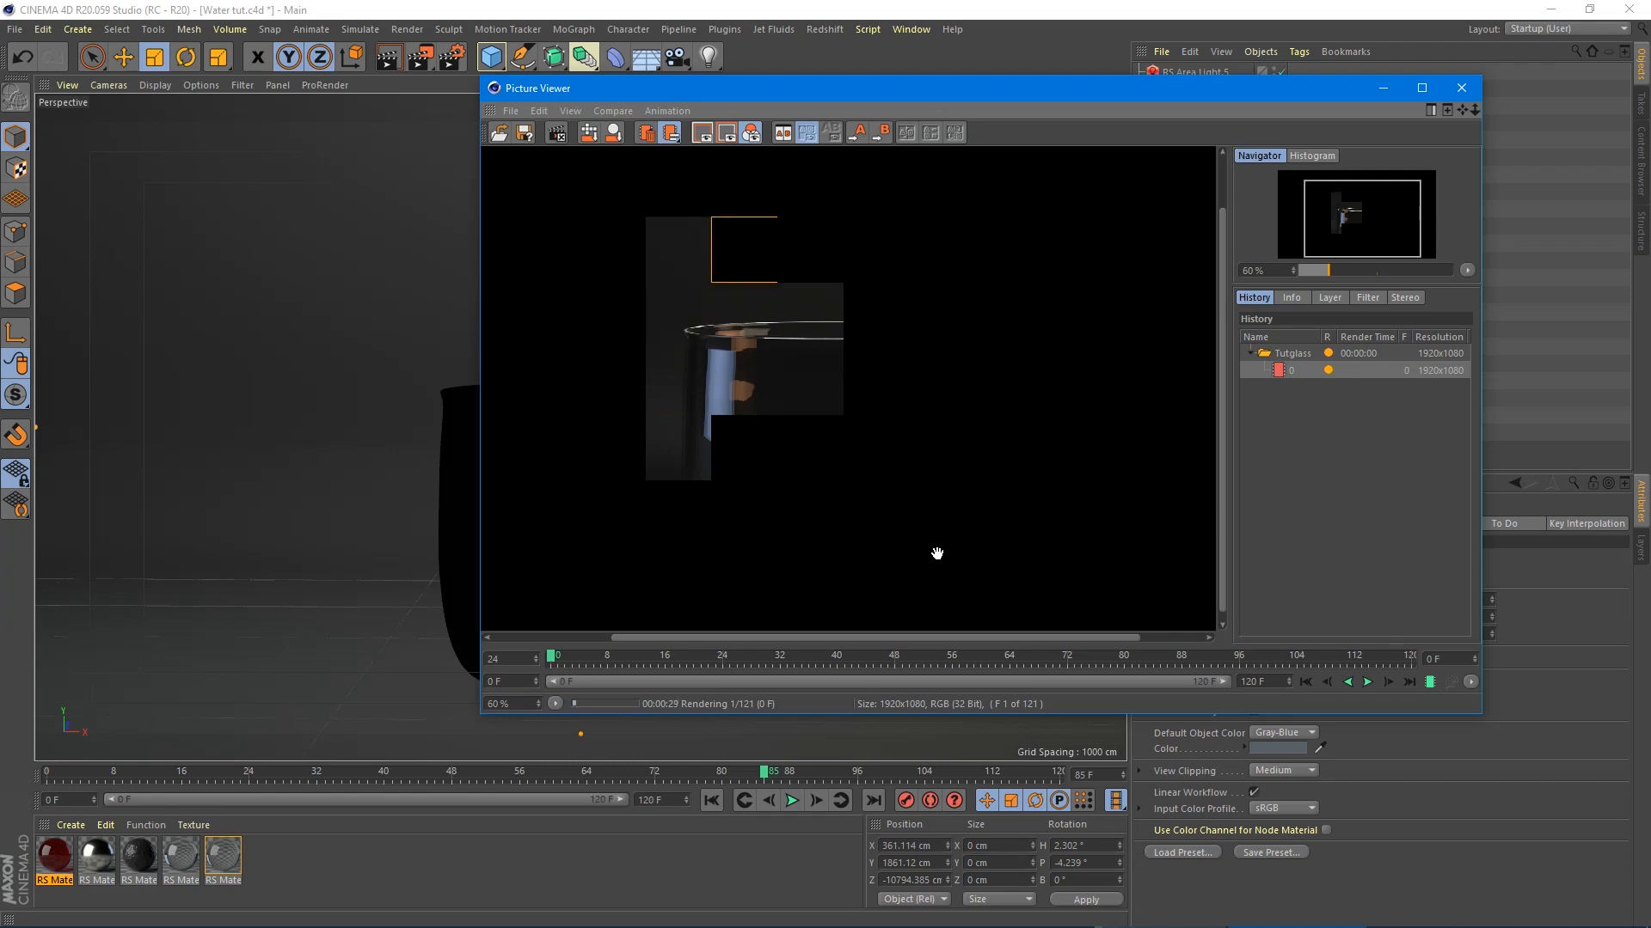
scroll(888, 556, "up", 2)
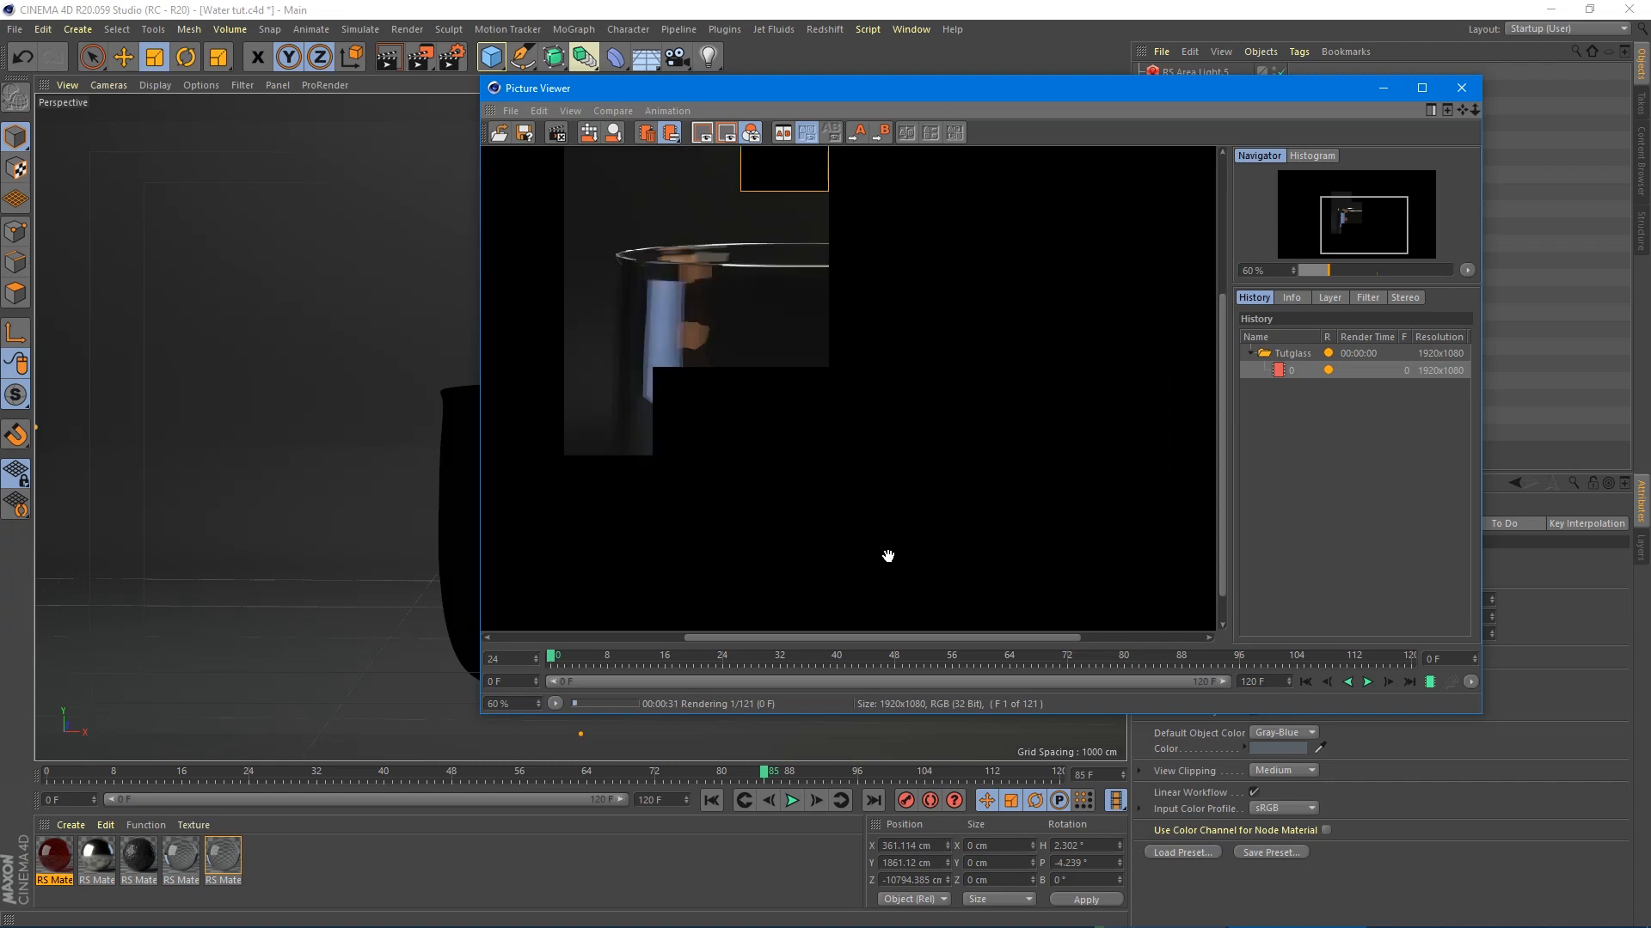
scroll(888, 557, "down", 1)
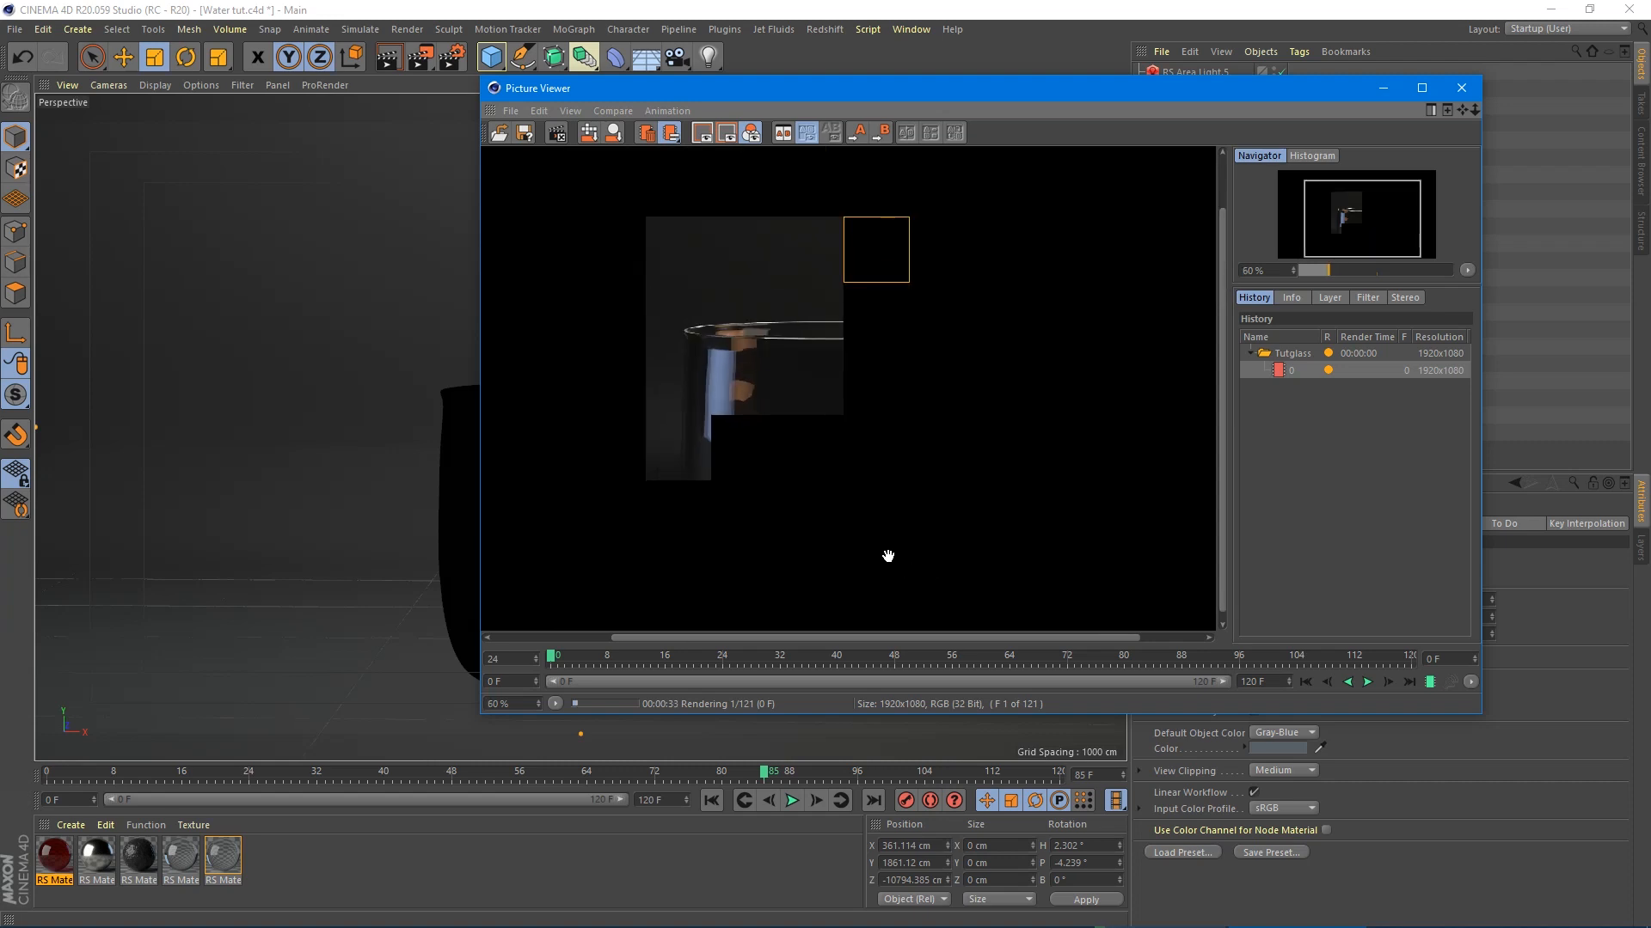
scroll(888, 557, "down", 2)
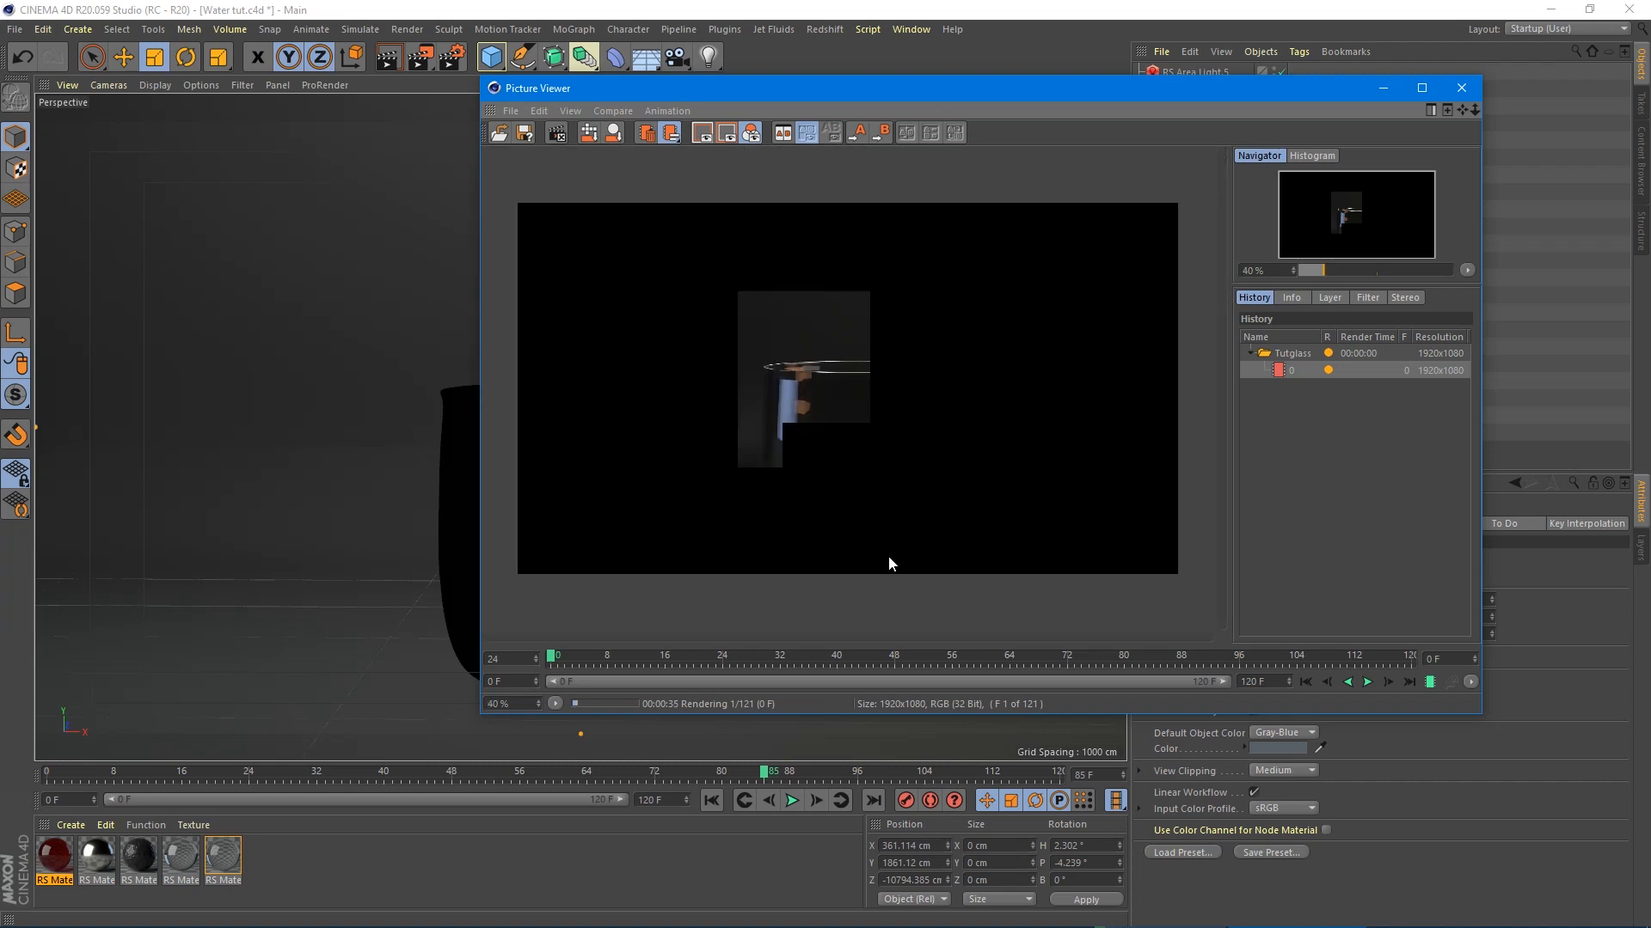